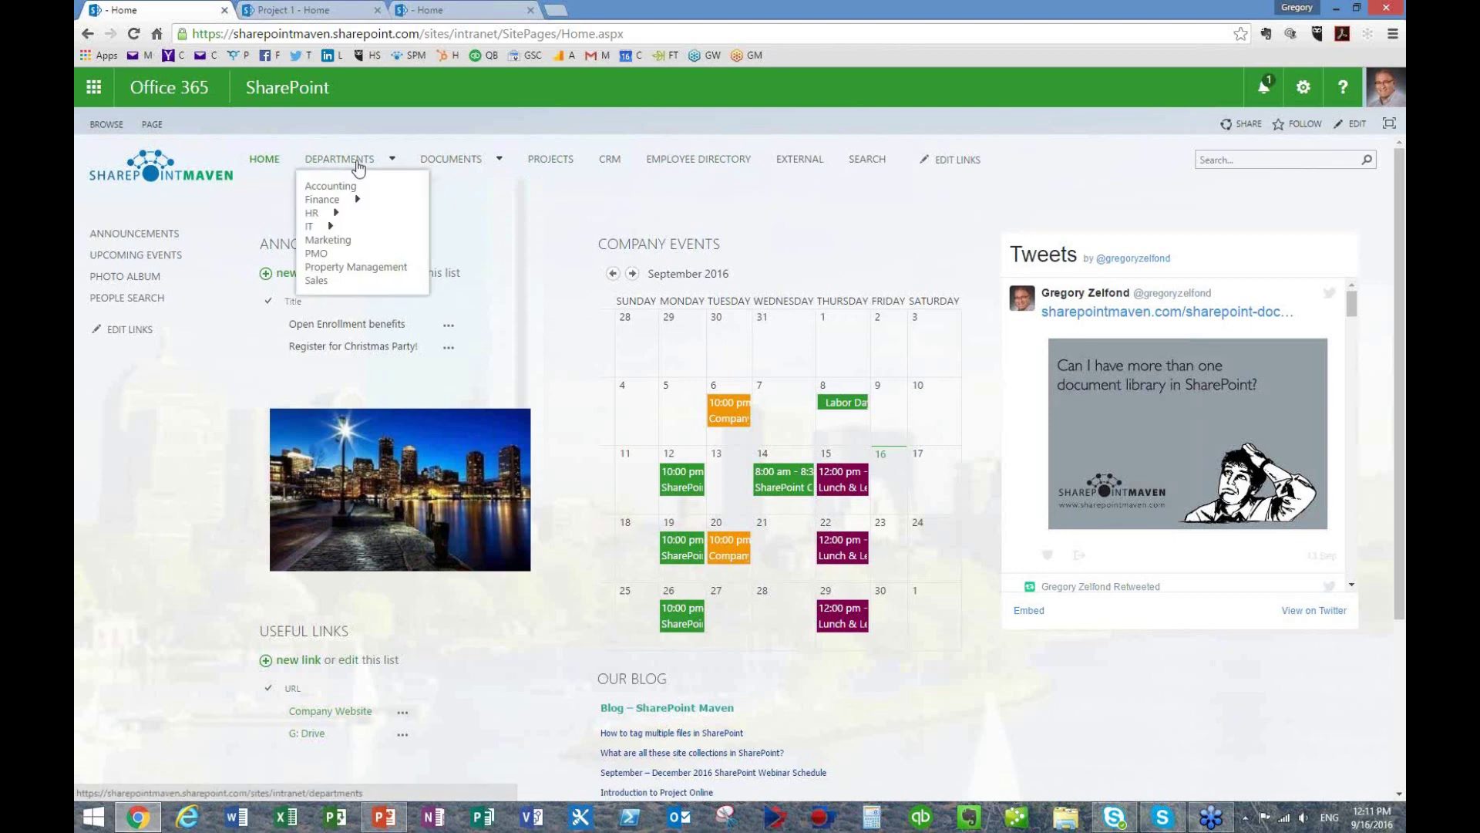
- Open the HR employee site listed under HR in the intranet's departments
mouse_move(503, 158)
mouse_move(322, 213)
left_click(446, 217)
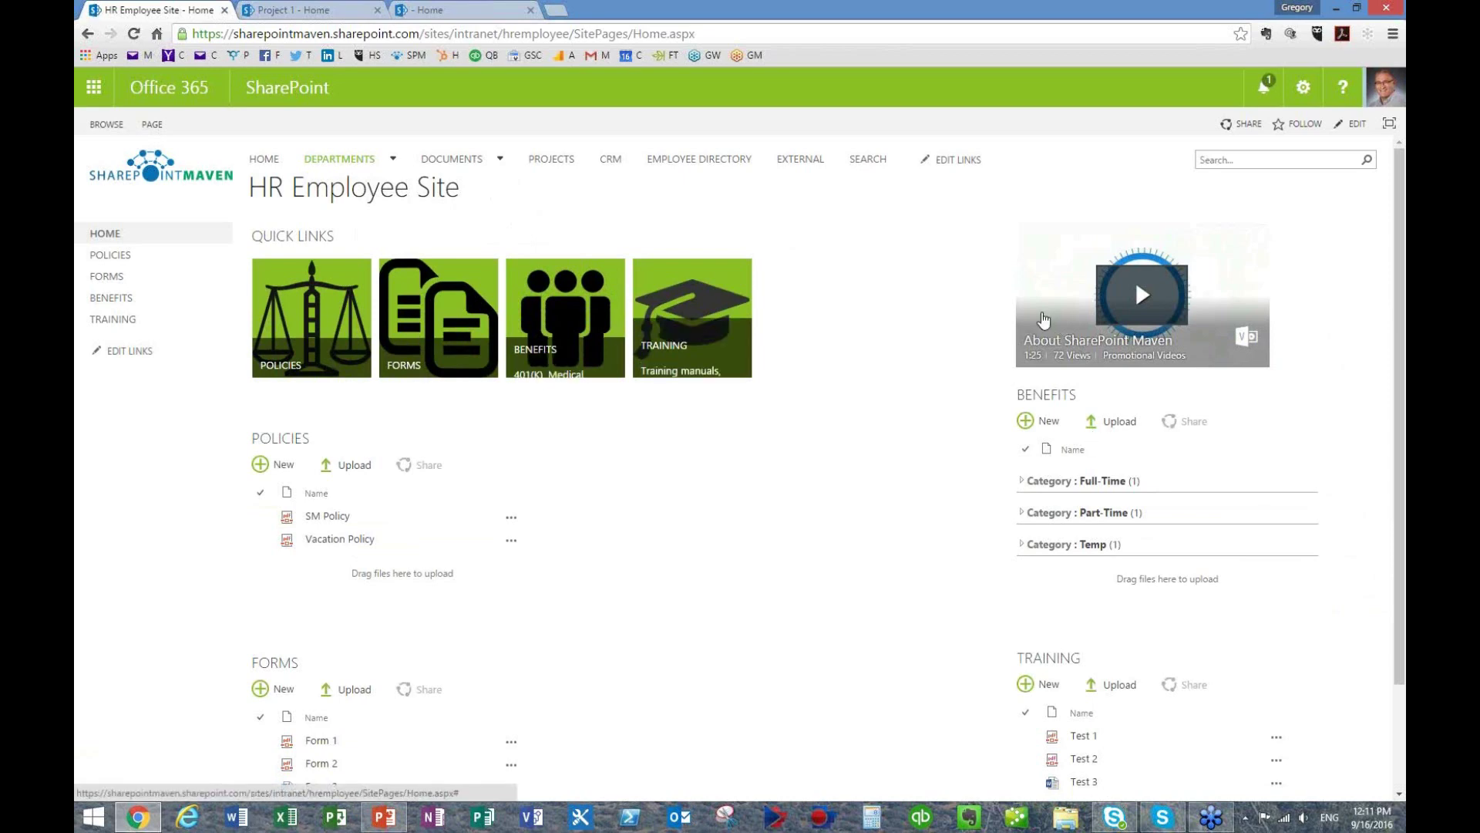
- Open the IT department's Help Desk site and view the New issue status group in the IT Helpdesk Log, collapsing it again
mouse_move(339, 159)
mouse_move(328, 226)
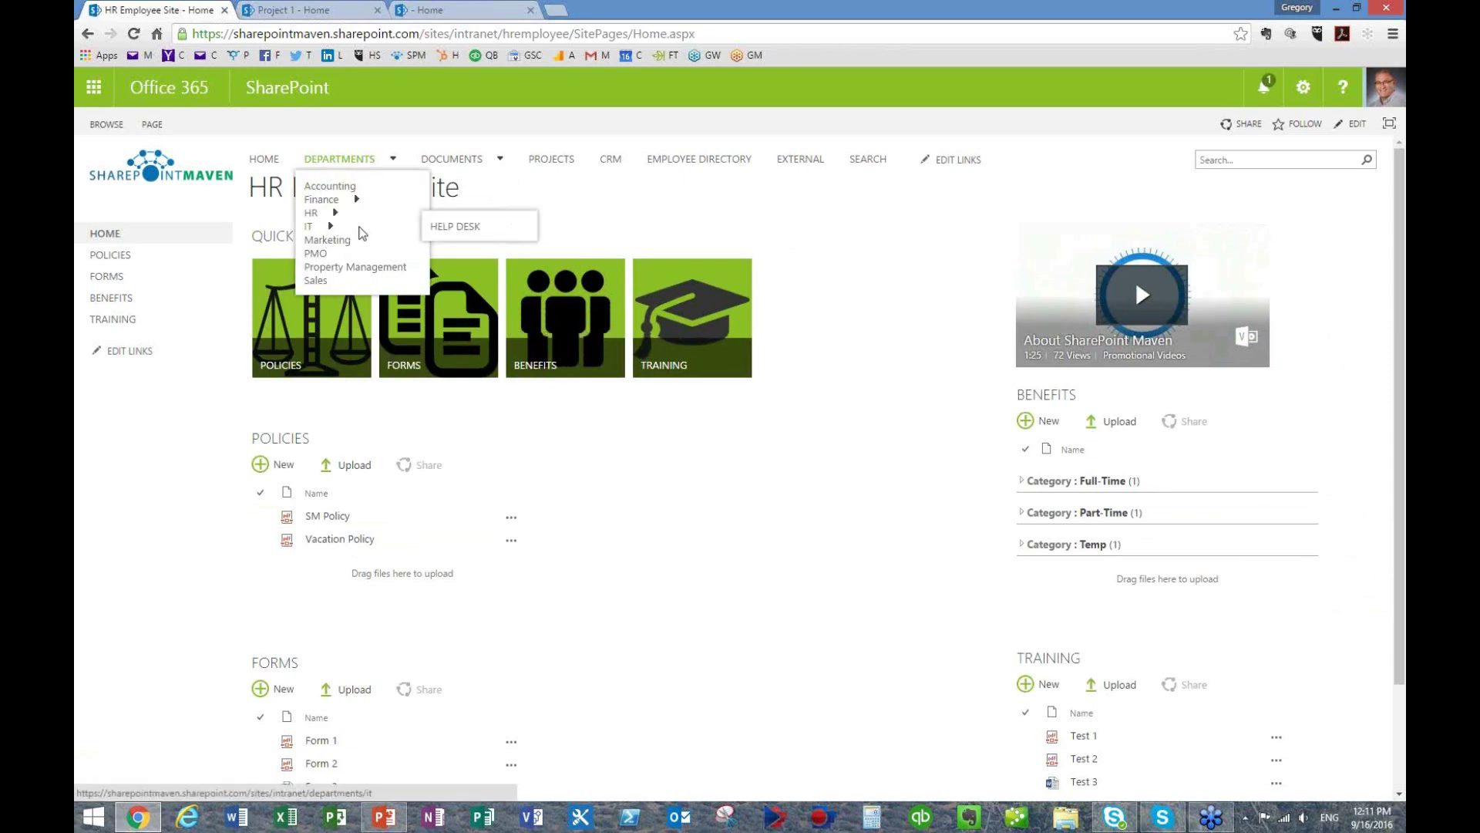
left_click(360, 234)
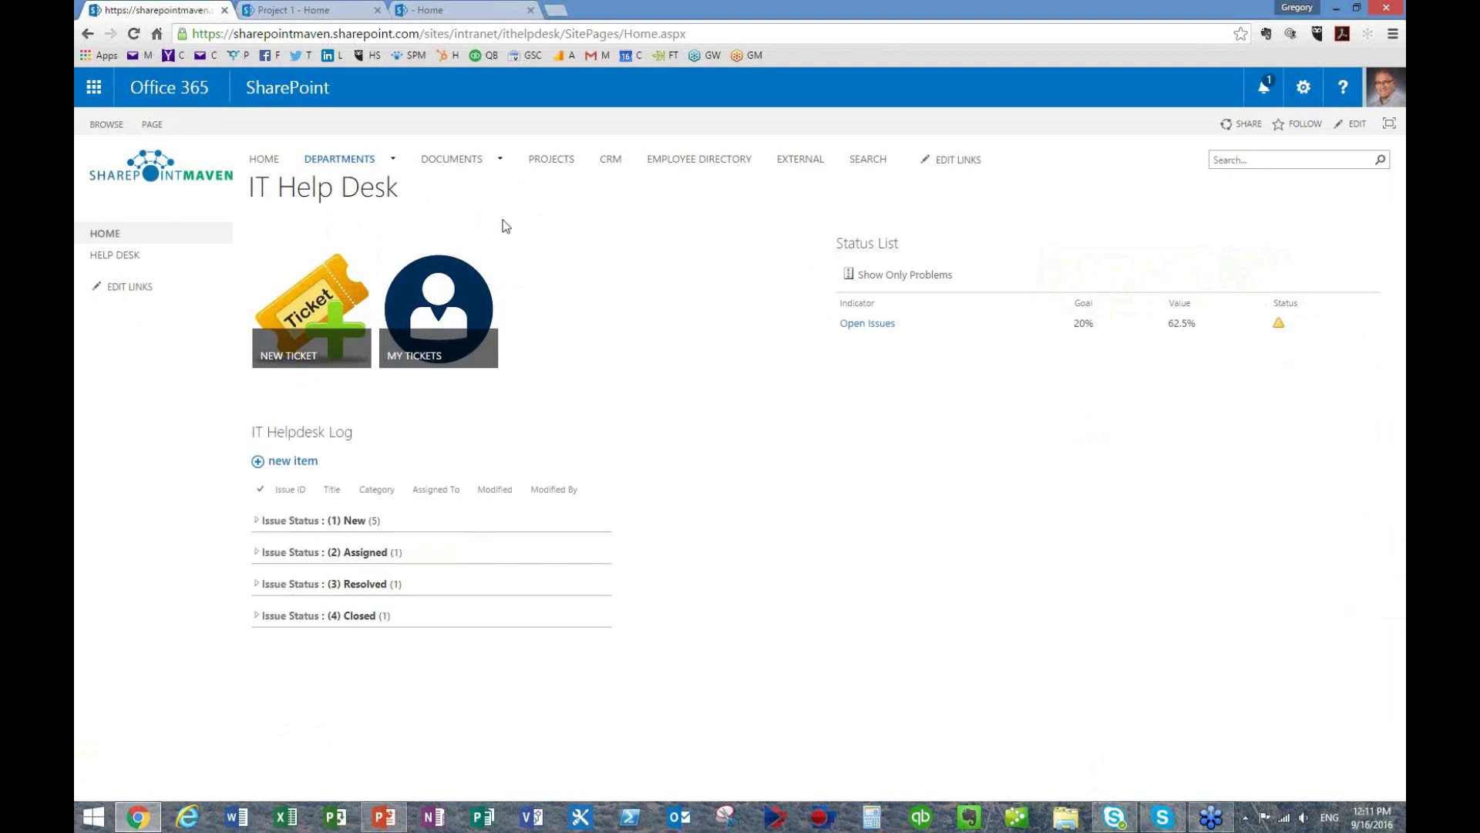
mouse_move(349, 162)
left_click(257, 521)
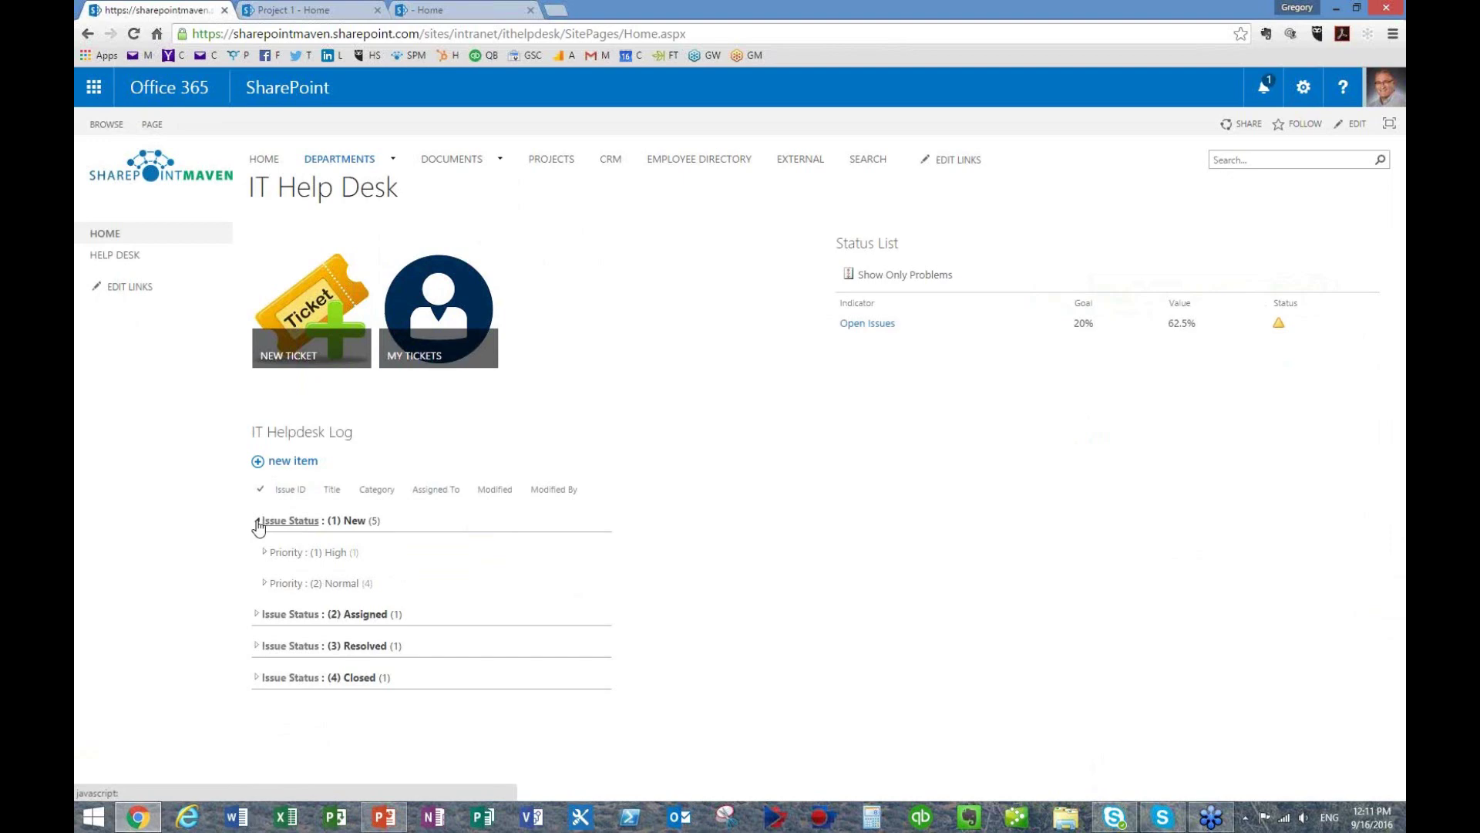
left_click(257, 521)
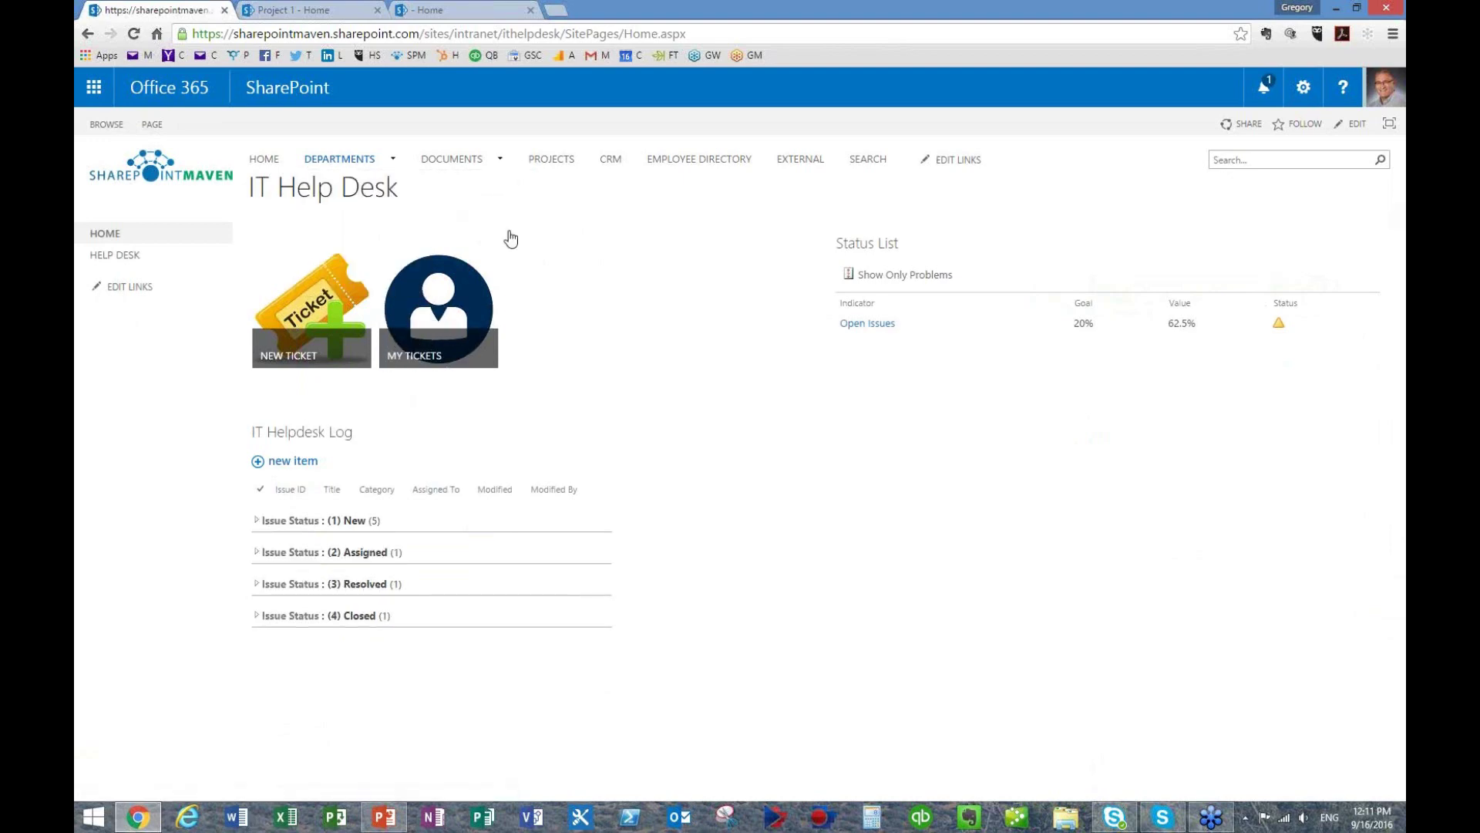
- Switch to the Project 1 site and examine its home page, including the documents, calendar, tasks, contacts and risk register
left_click(304, 10)
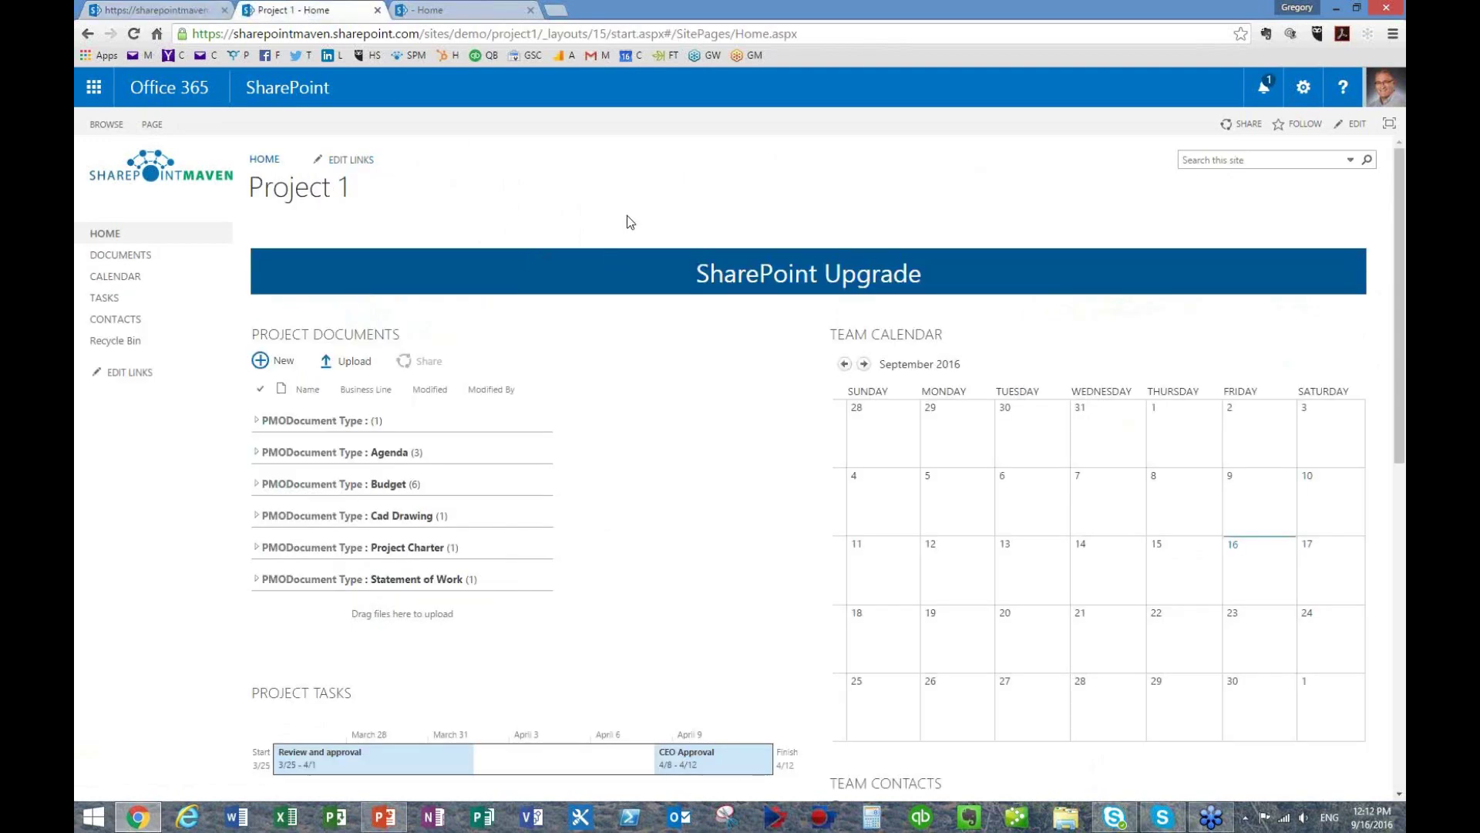
scroll(532, 213, "down", 5)
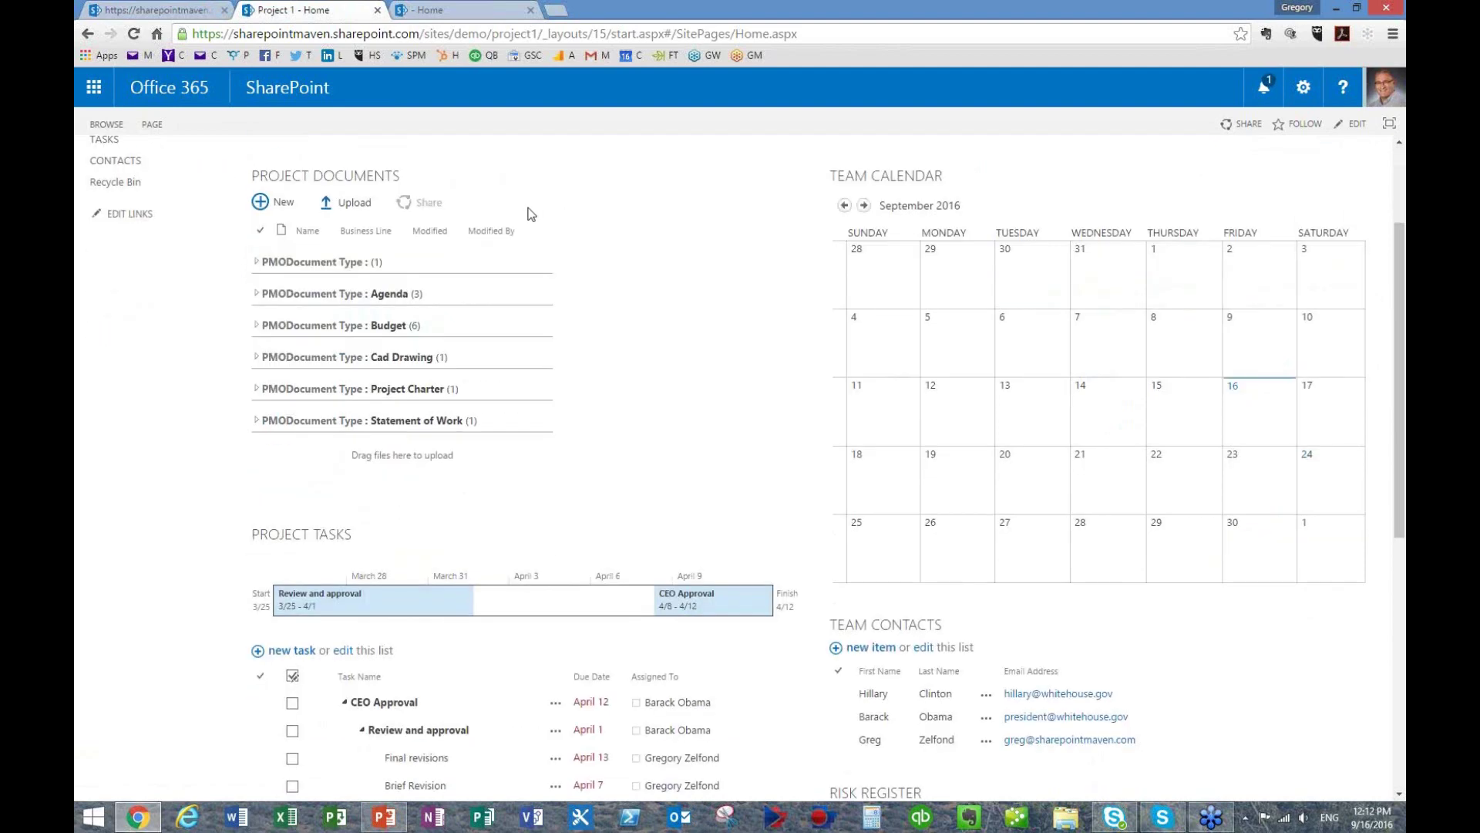
scroll(565, 257, "down", 4)
scroll(604, 304, "up", 9)
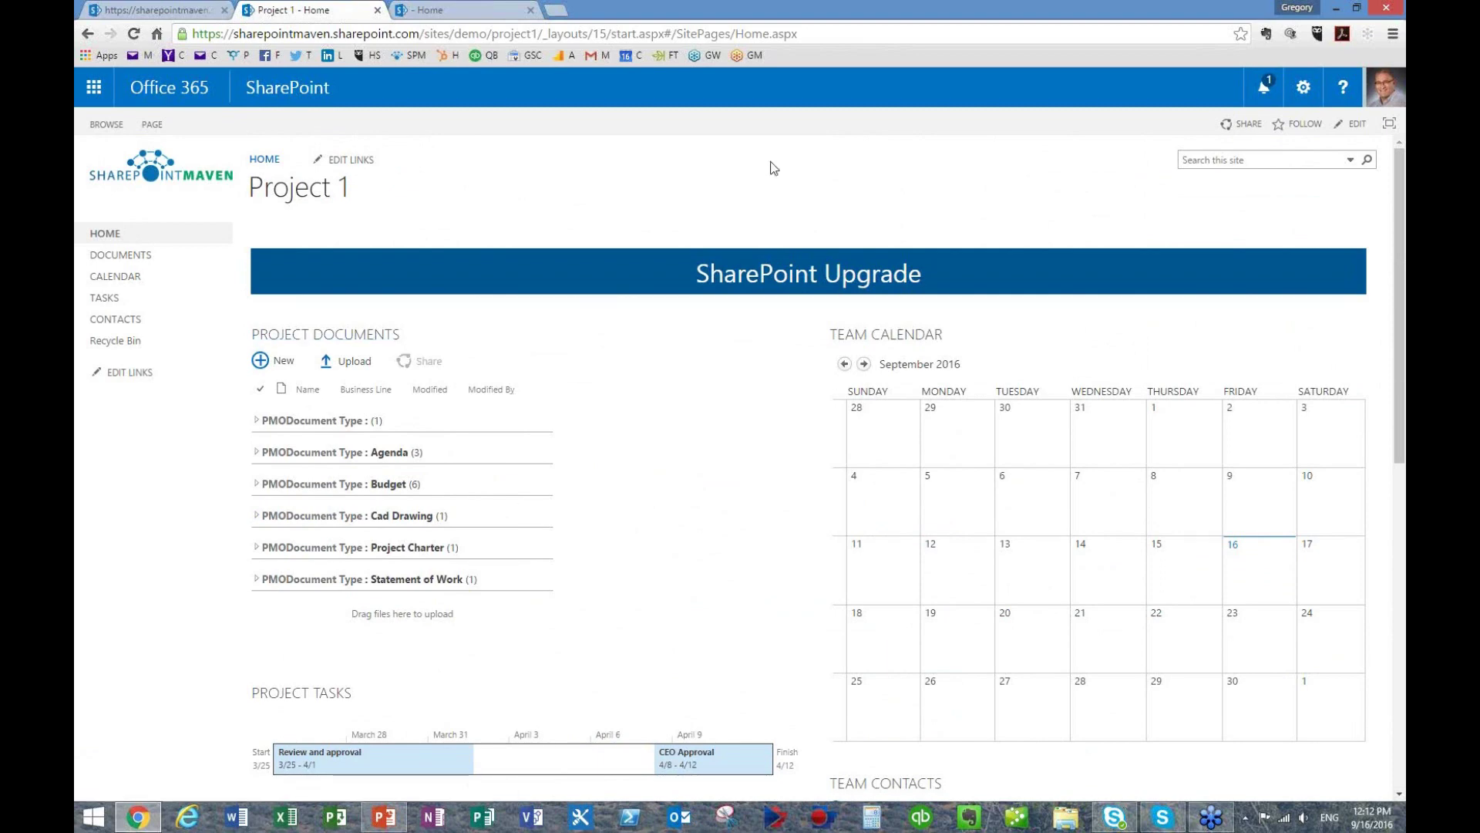
scroll(620, 534, "down", 4)
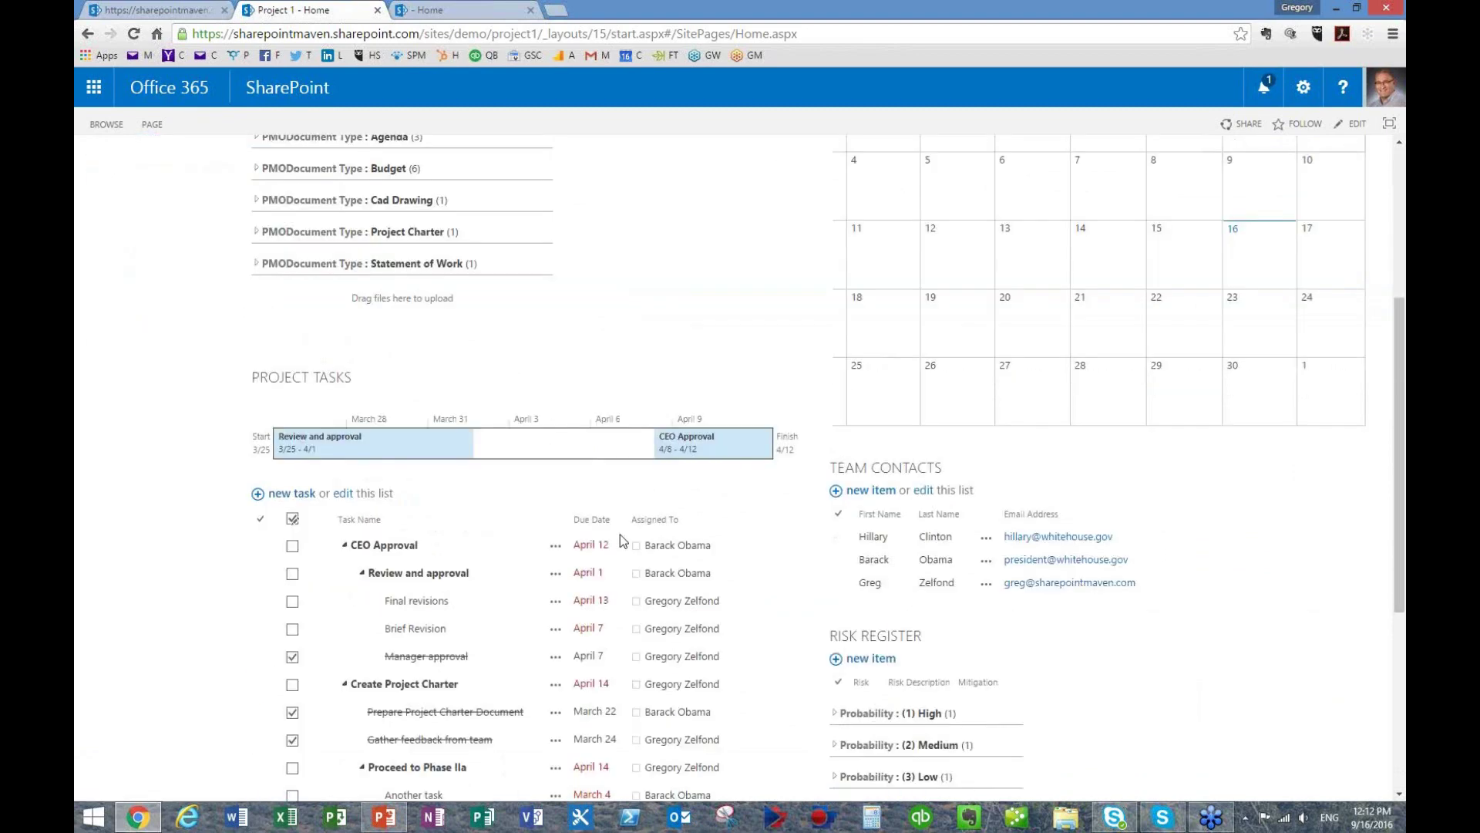
scroll(620, 535, "down", 3)
scroll(619, 534, "up", 4)
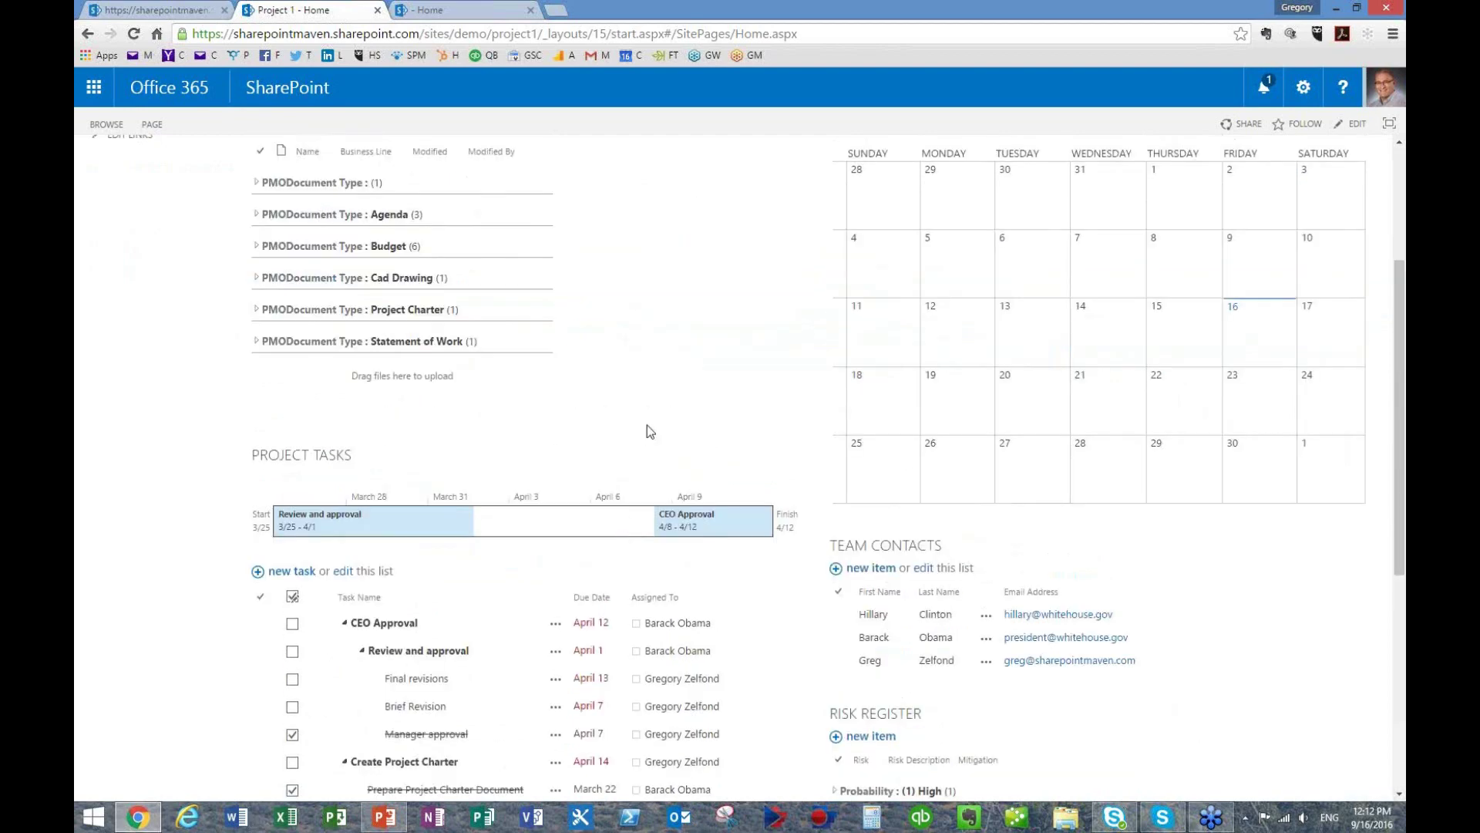
scroll(646, 424, "up", 3)
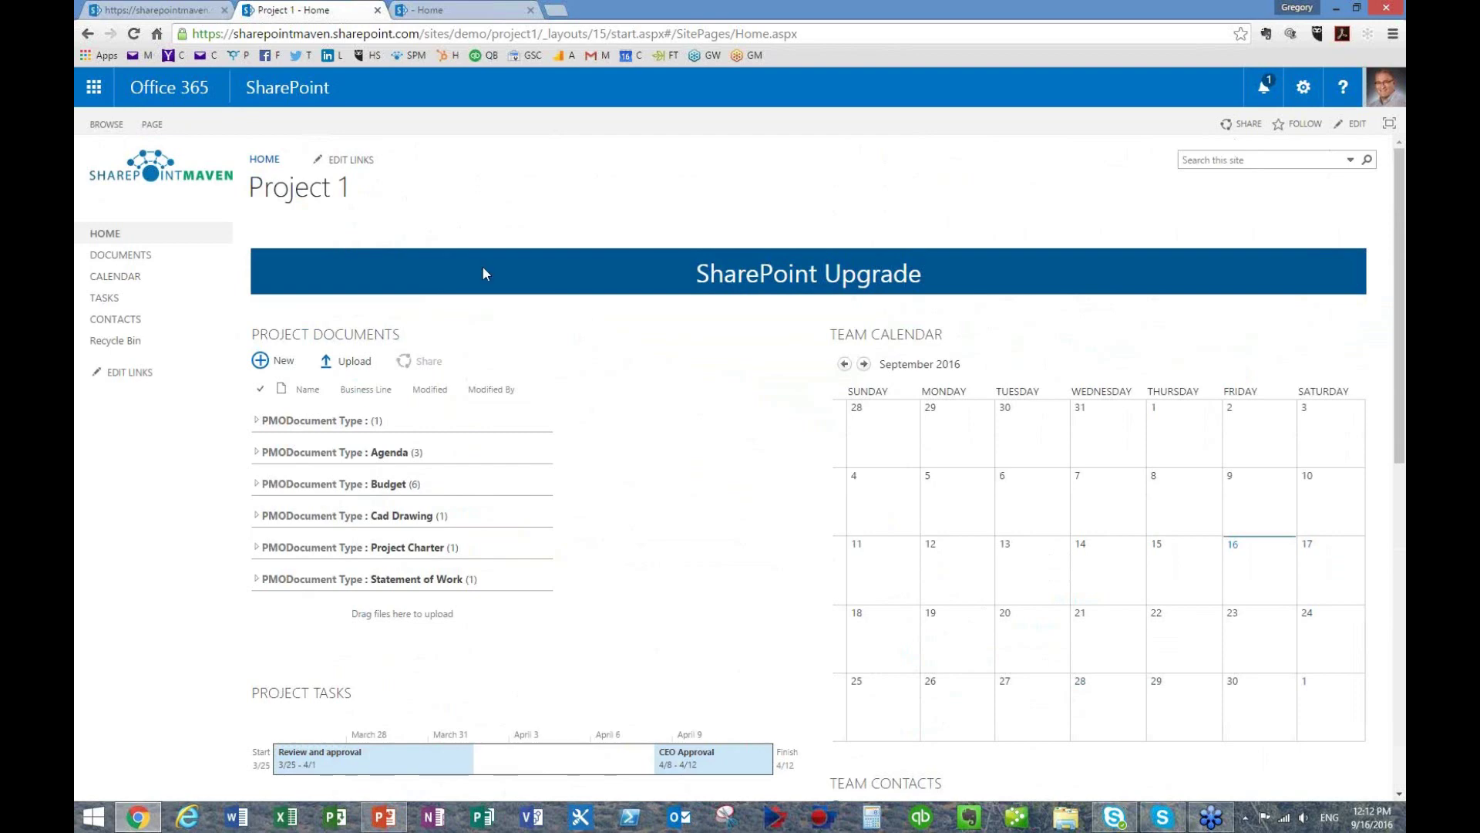
- View the full Project Documents library of Project 1 and go back, and bring up the company intranet's home page
left_click(352, 337)
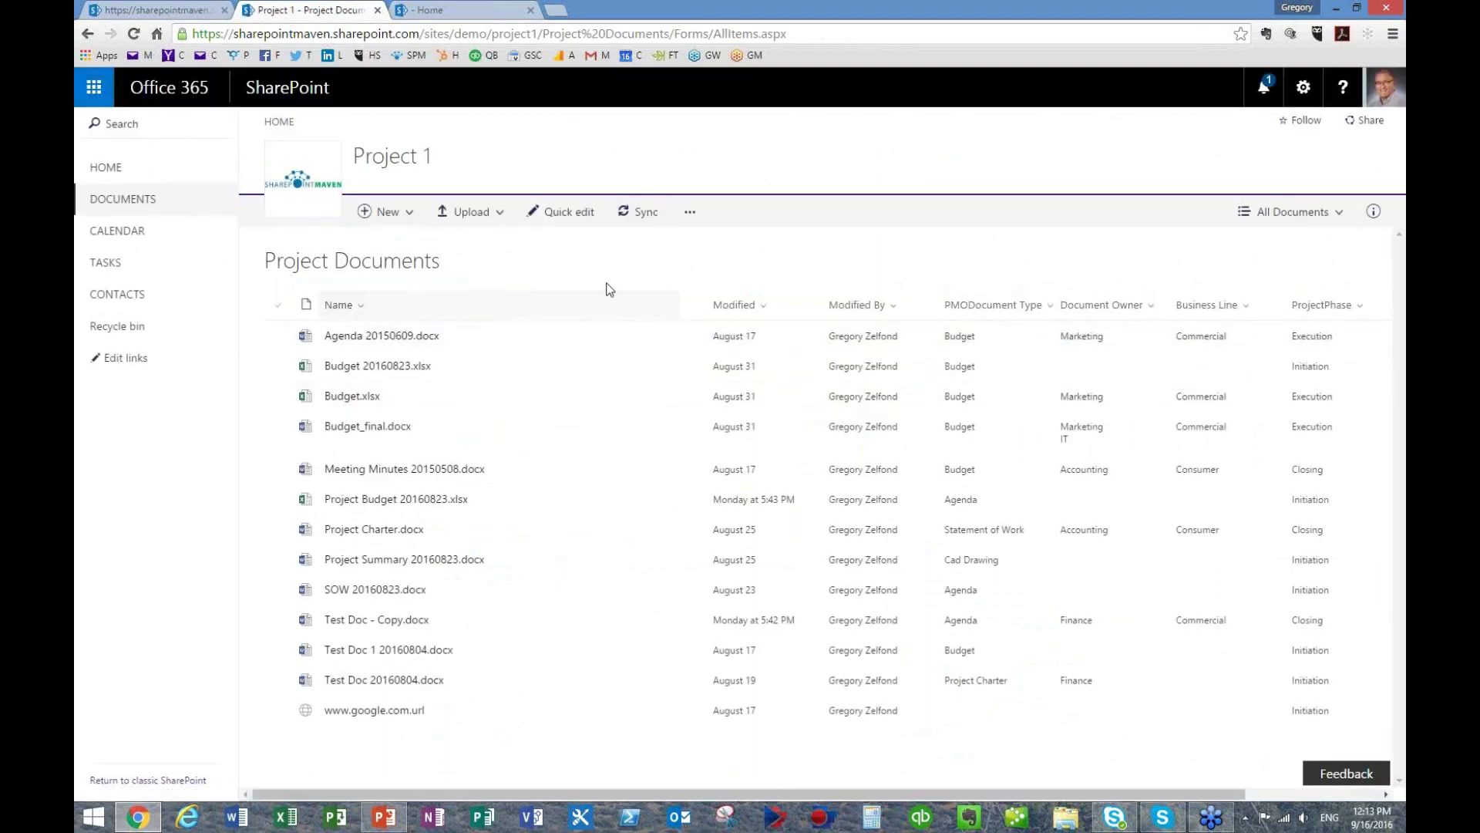
left_click(88, 34)
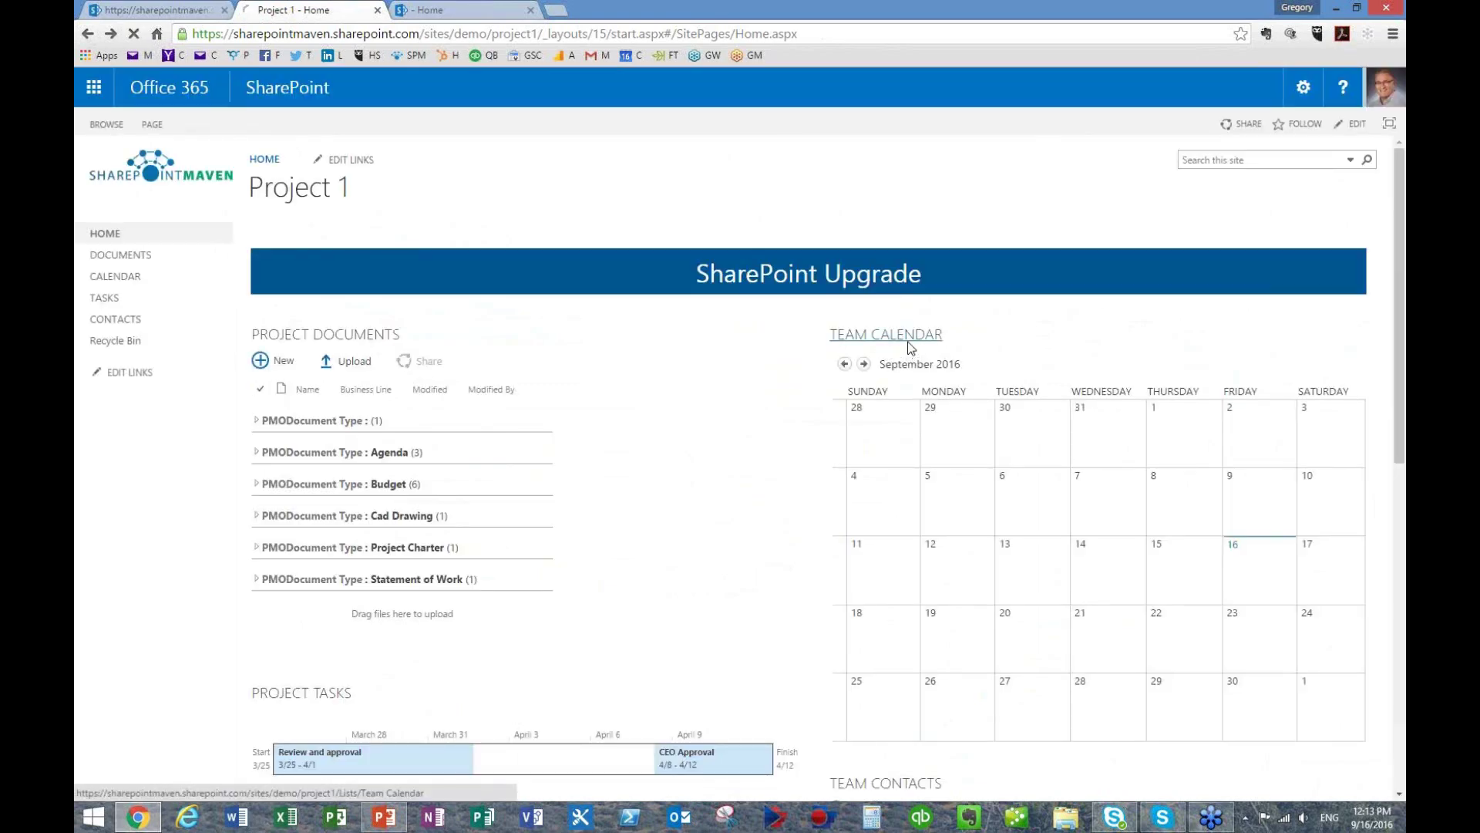
left_click(169, 8)
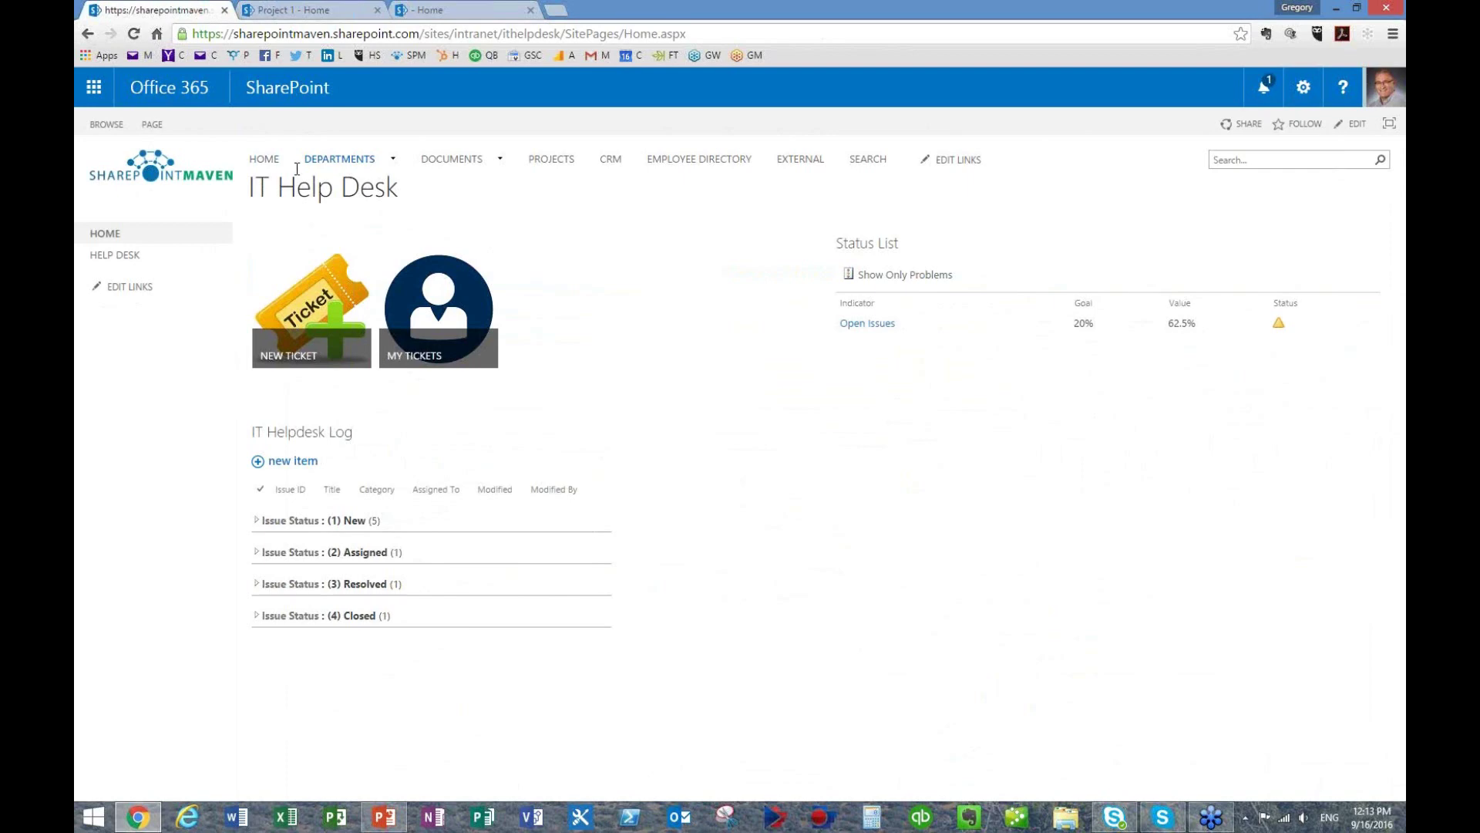
left_click(263, 158)
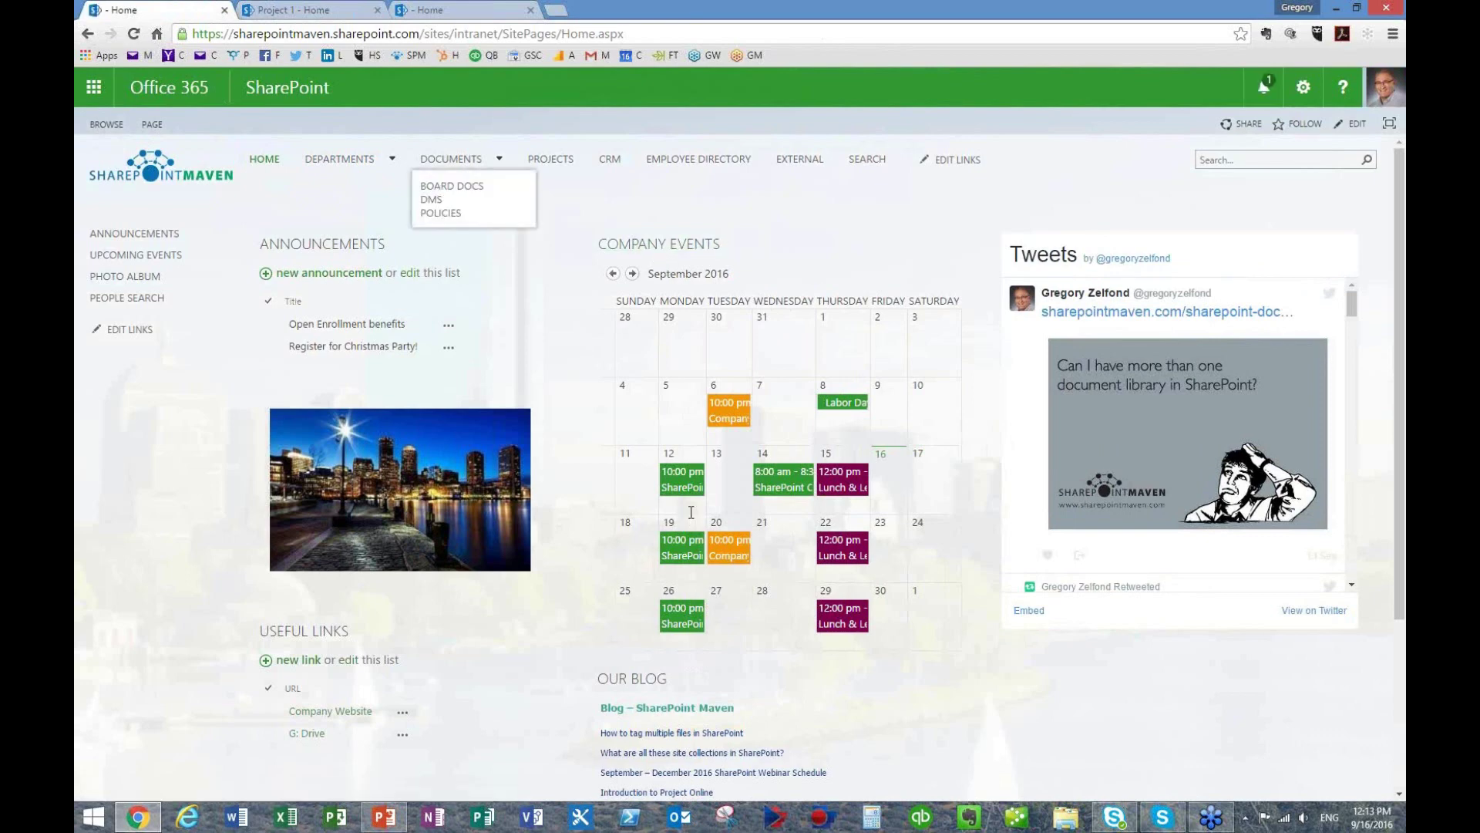
- Open the full Project Tasks list from the Project 1 site and return to that site's home page
key("ctrl+Tab")
scroll(475, 515, "down", 4)
scroll(475, 516, "down", 1)
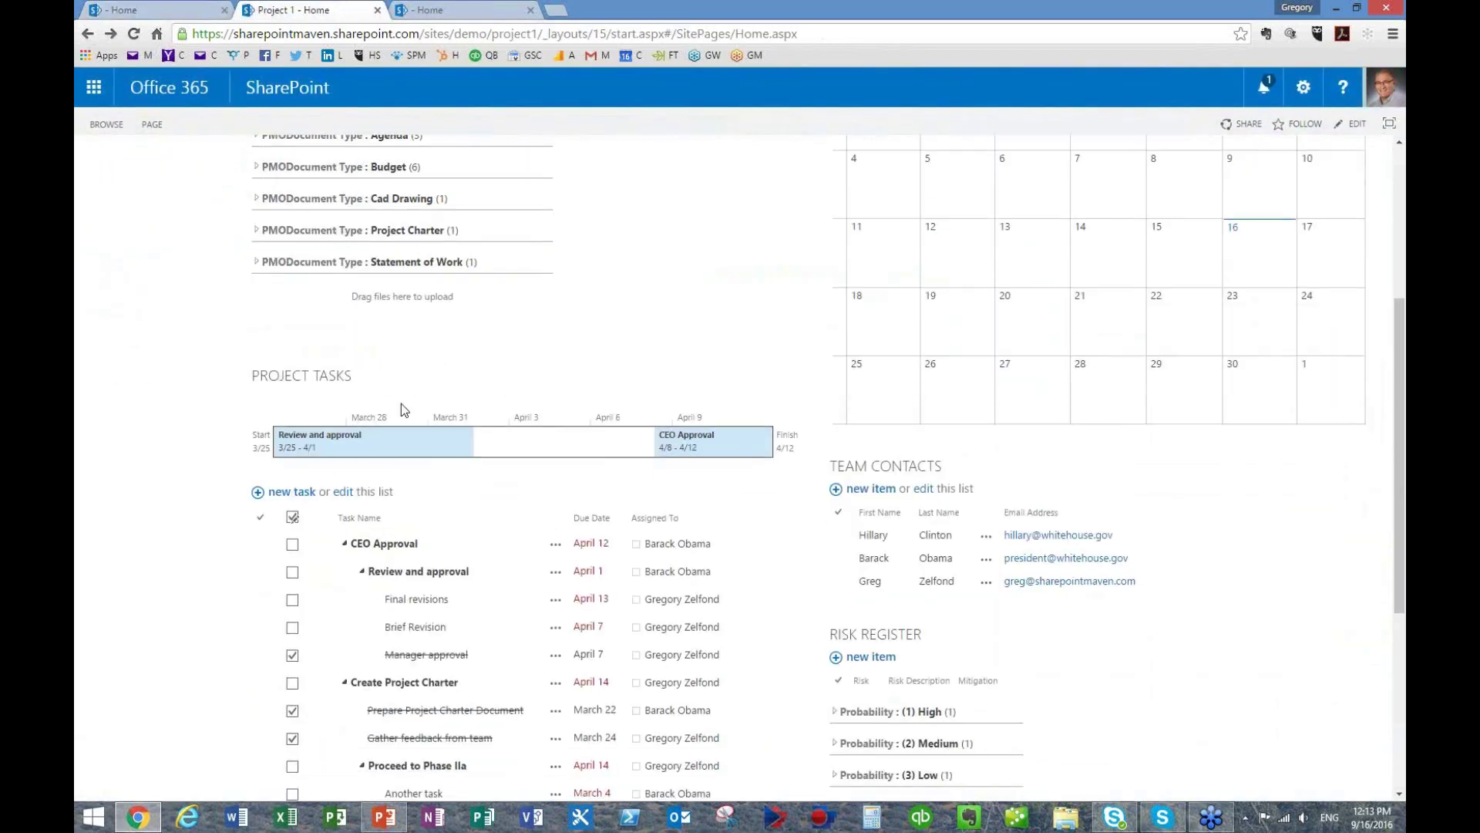
left_click(321, 381)
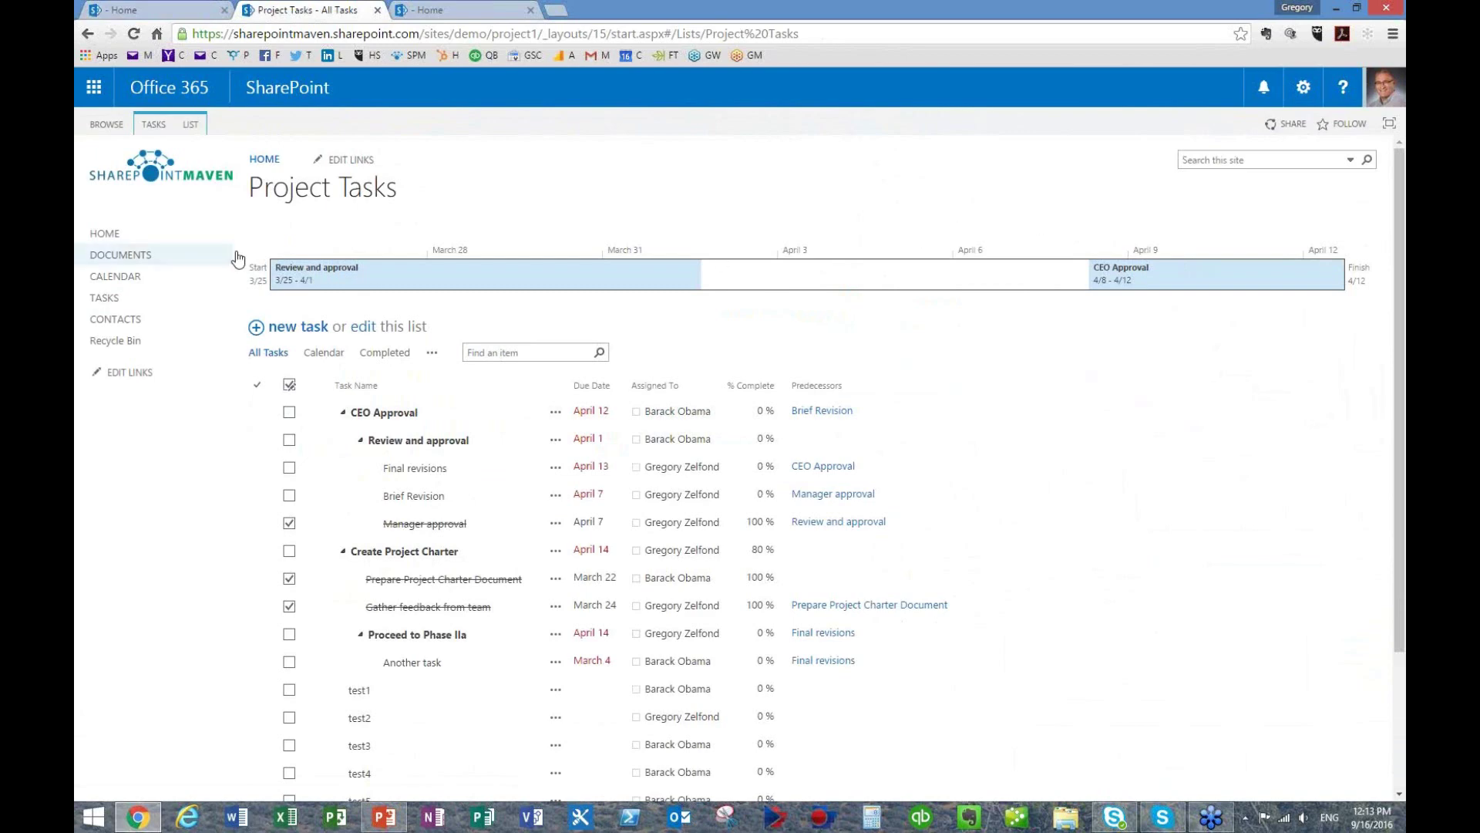
left_click(112, 233)
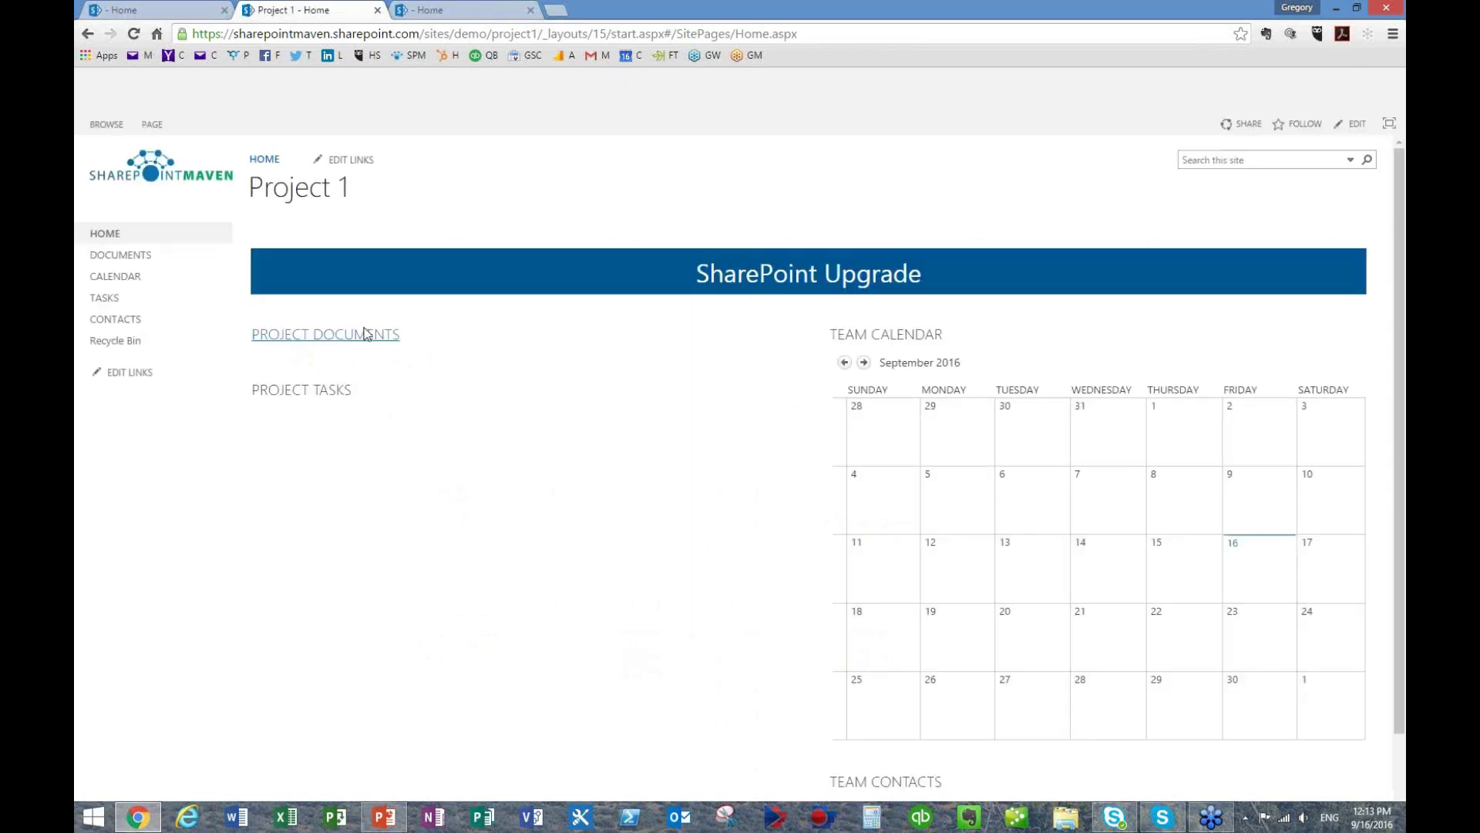
- Check the Basic SharePoint Elements slide in PowerPoint, and back in Chrome examine the web parts on the Project 1 home page
left_click(384, 819)
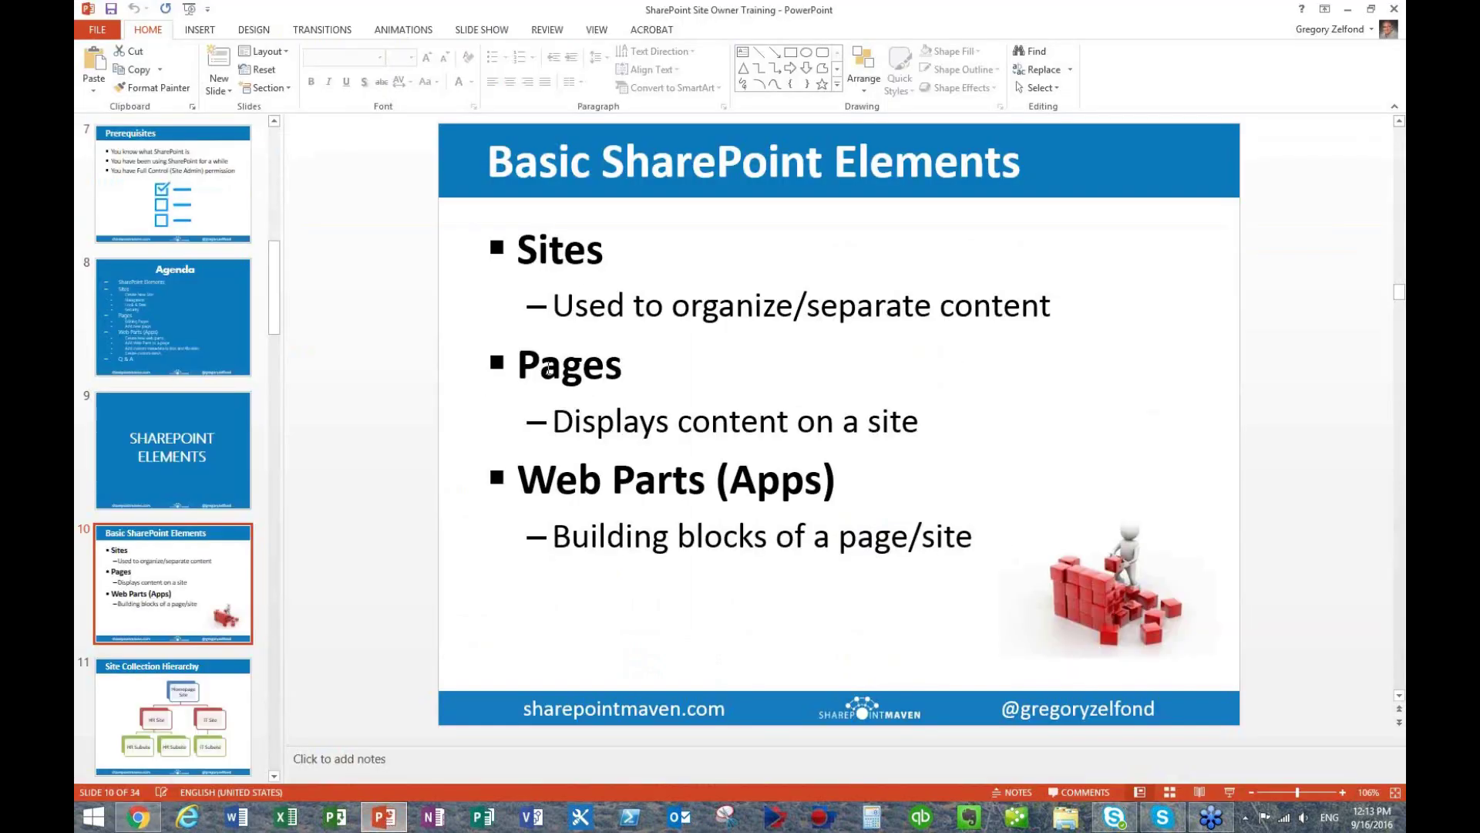
left_click(138, 817)
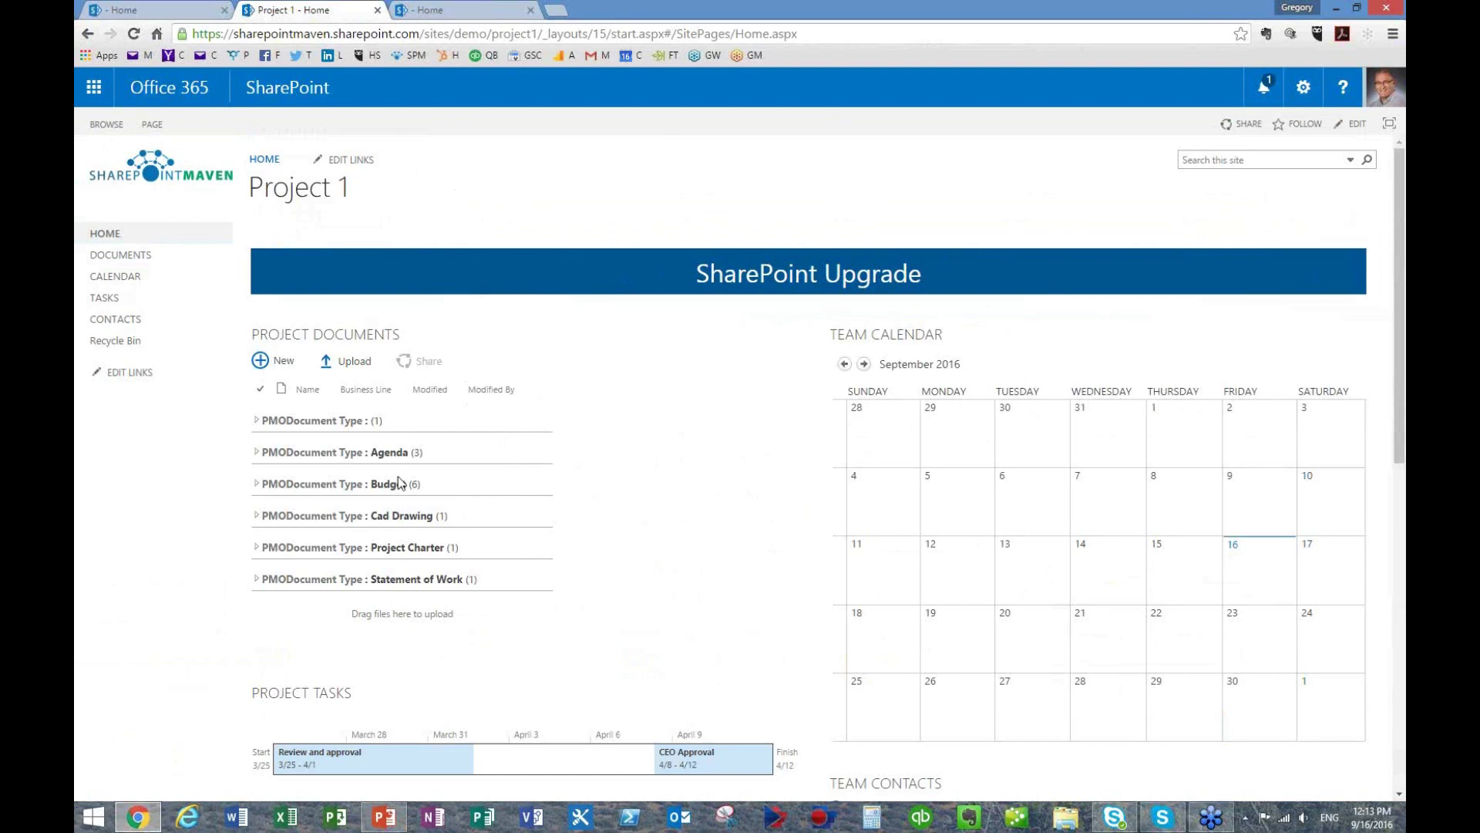
scroll(404, 458, "down", 4)
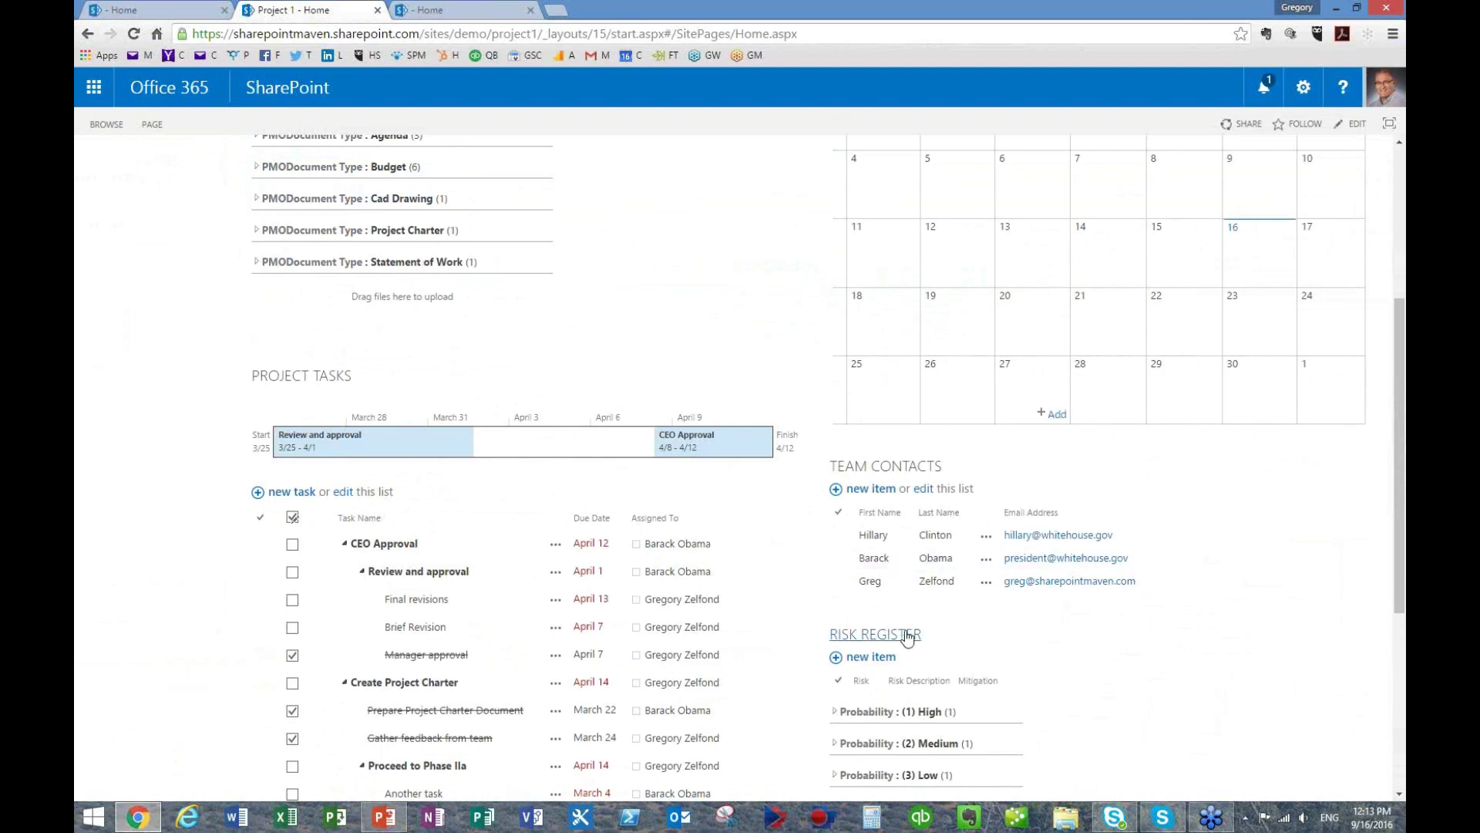
scroll(910, 639, "down", 3)
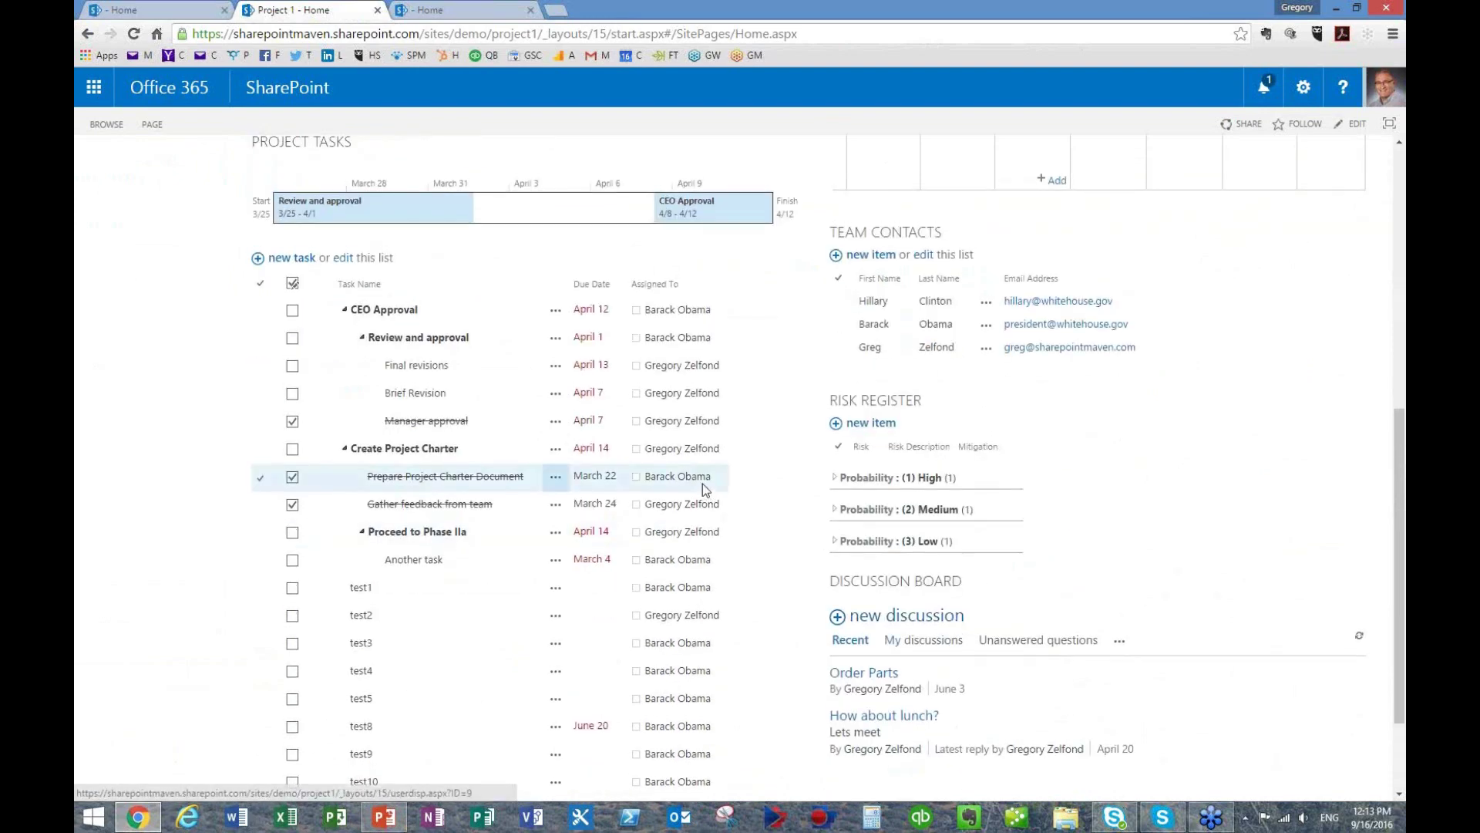
scroll(703, 483, "up", 7)
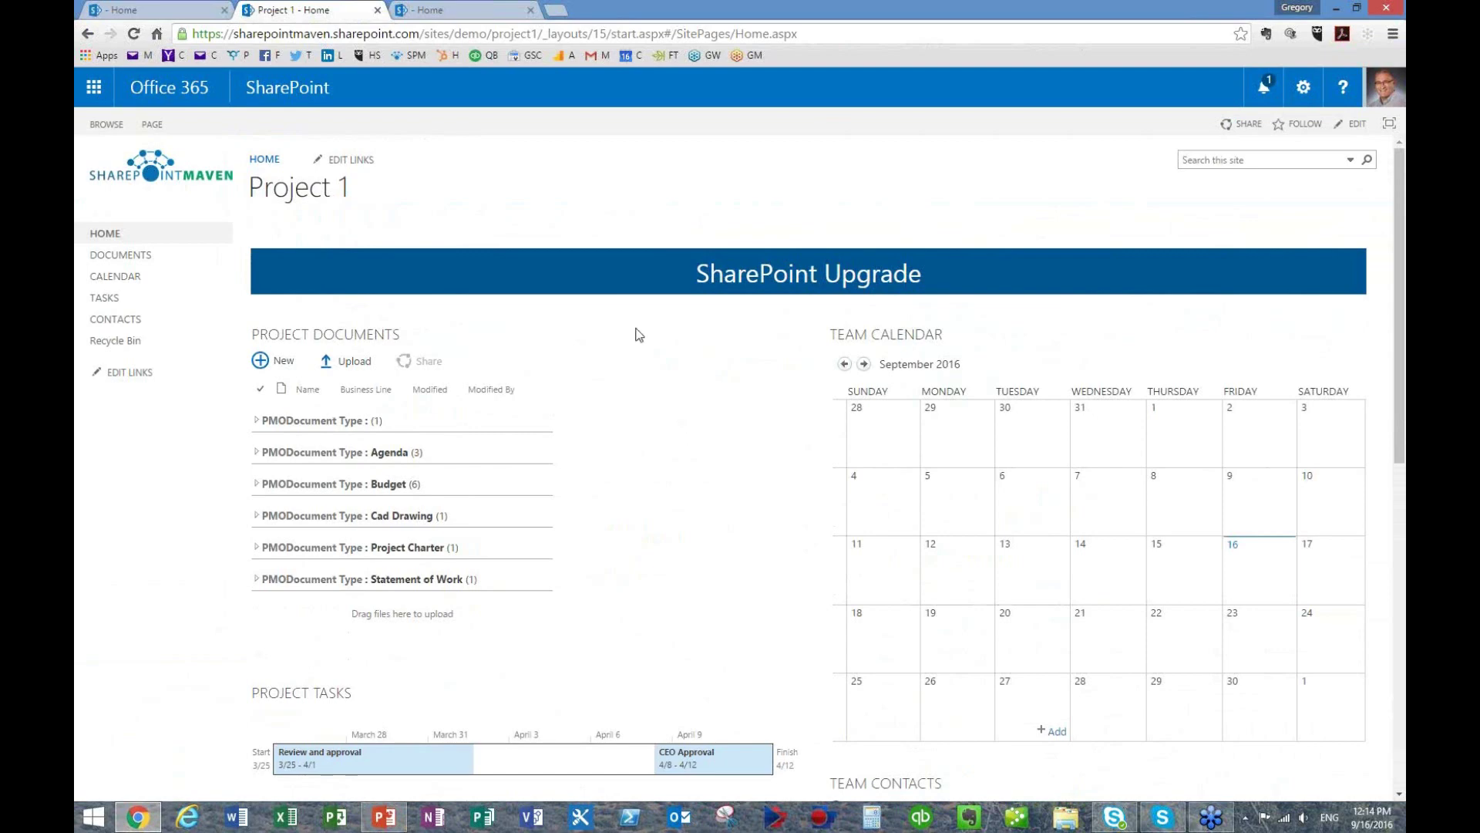
scroll(666, 359, "down", 9)
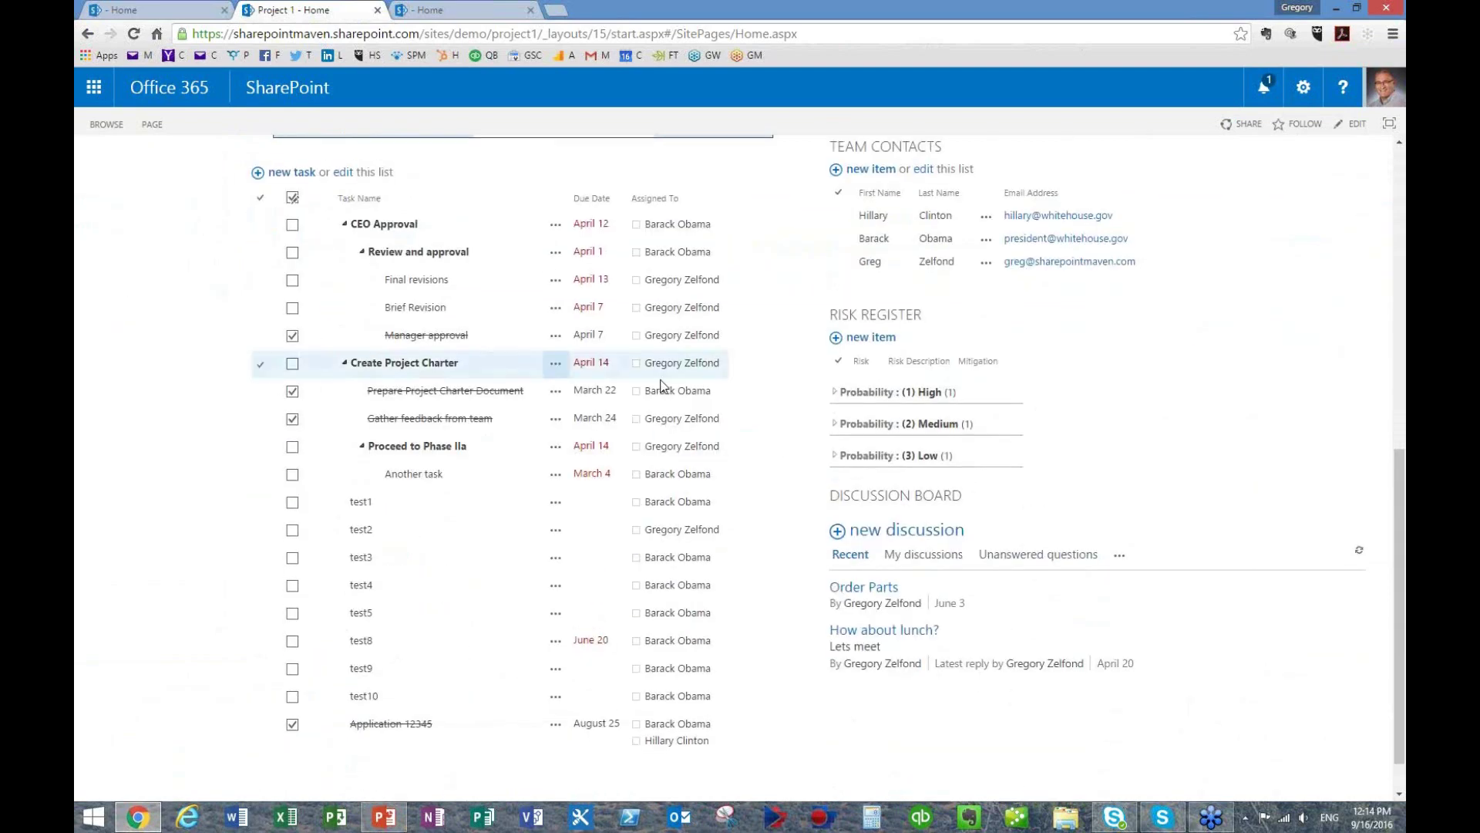
scroll(773, 617, "up", 5)
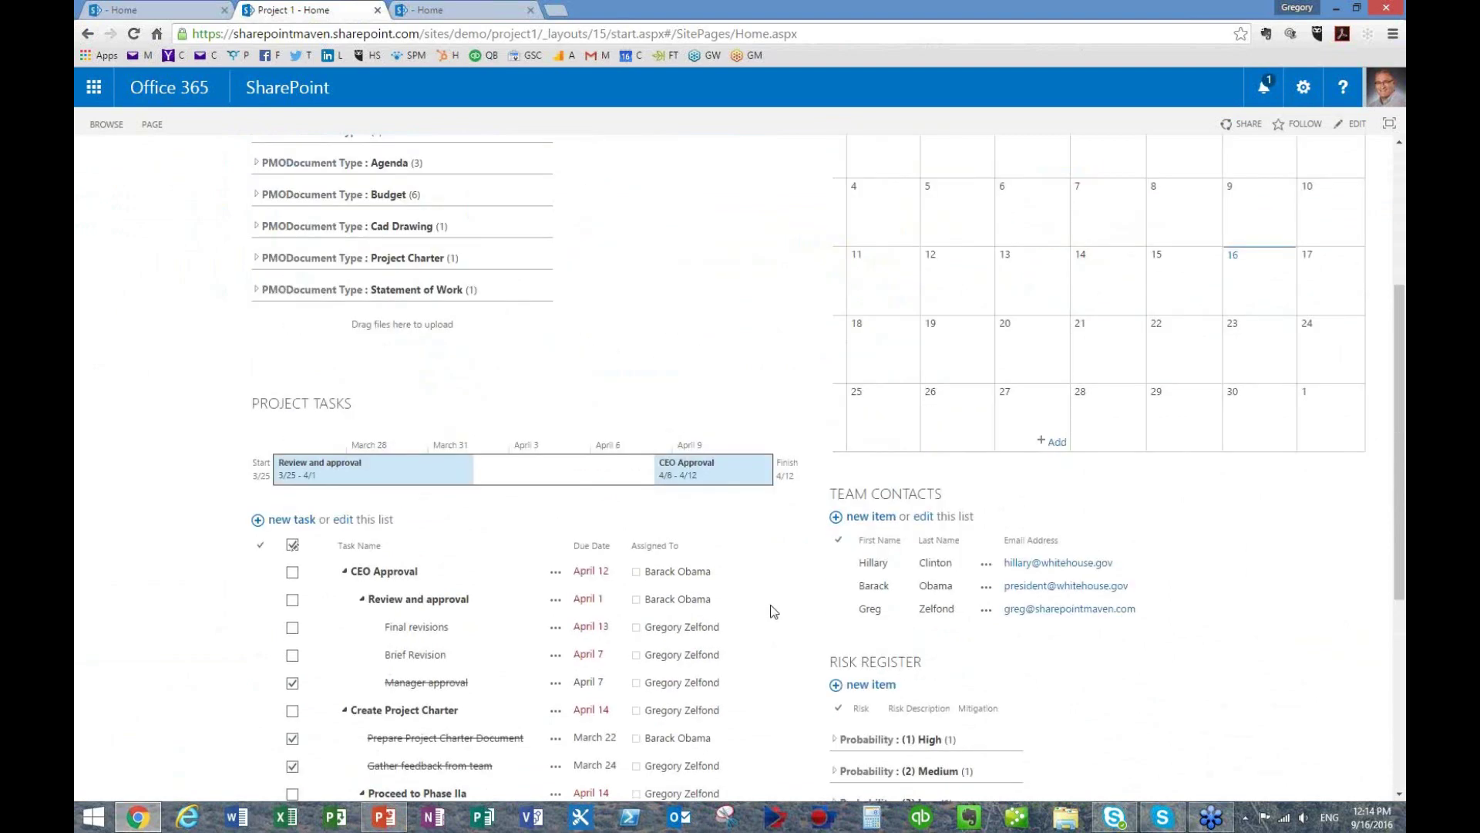
scroll(773, 610, "up", 4)
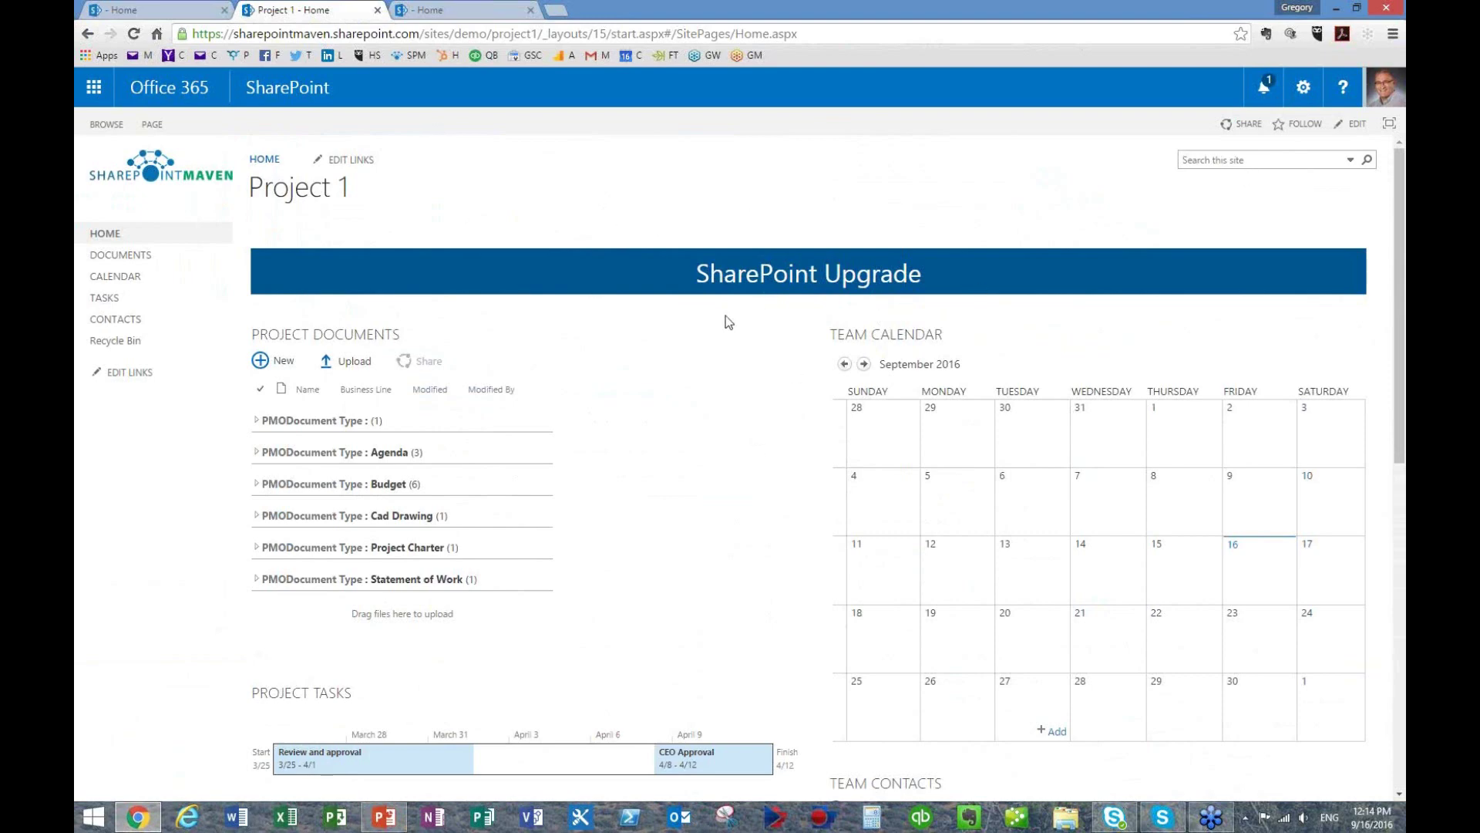
left_click(1305, 96)
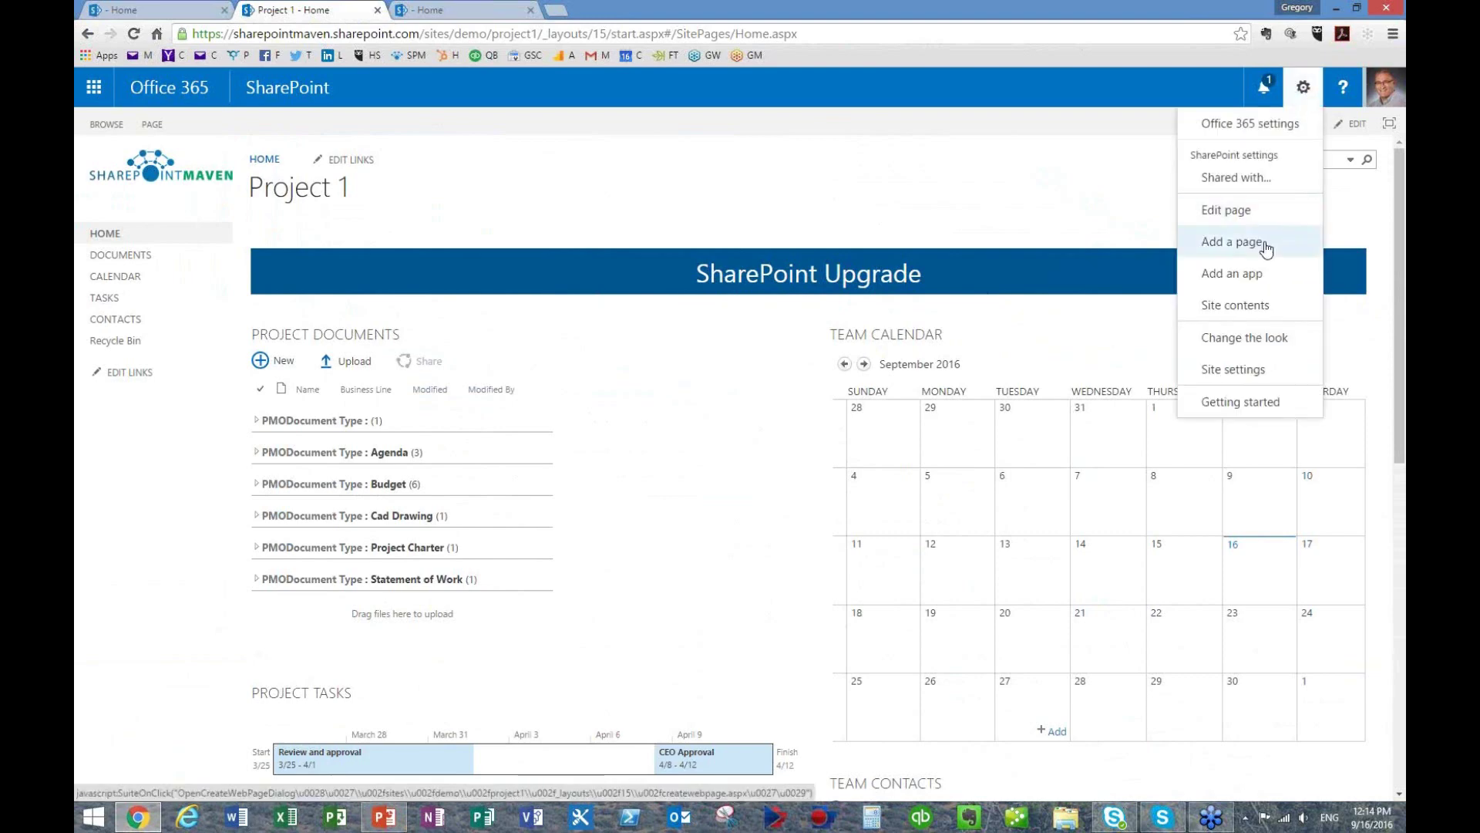
left_click(1265, 242)
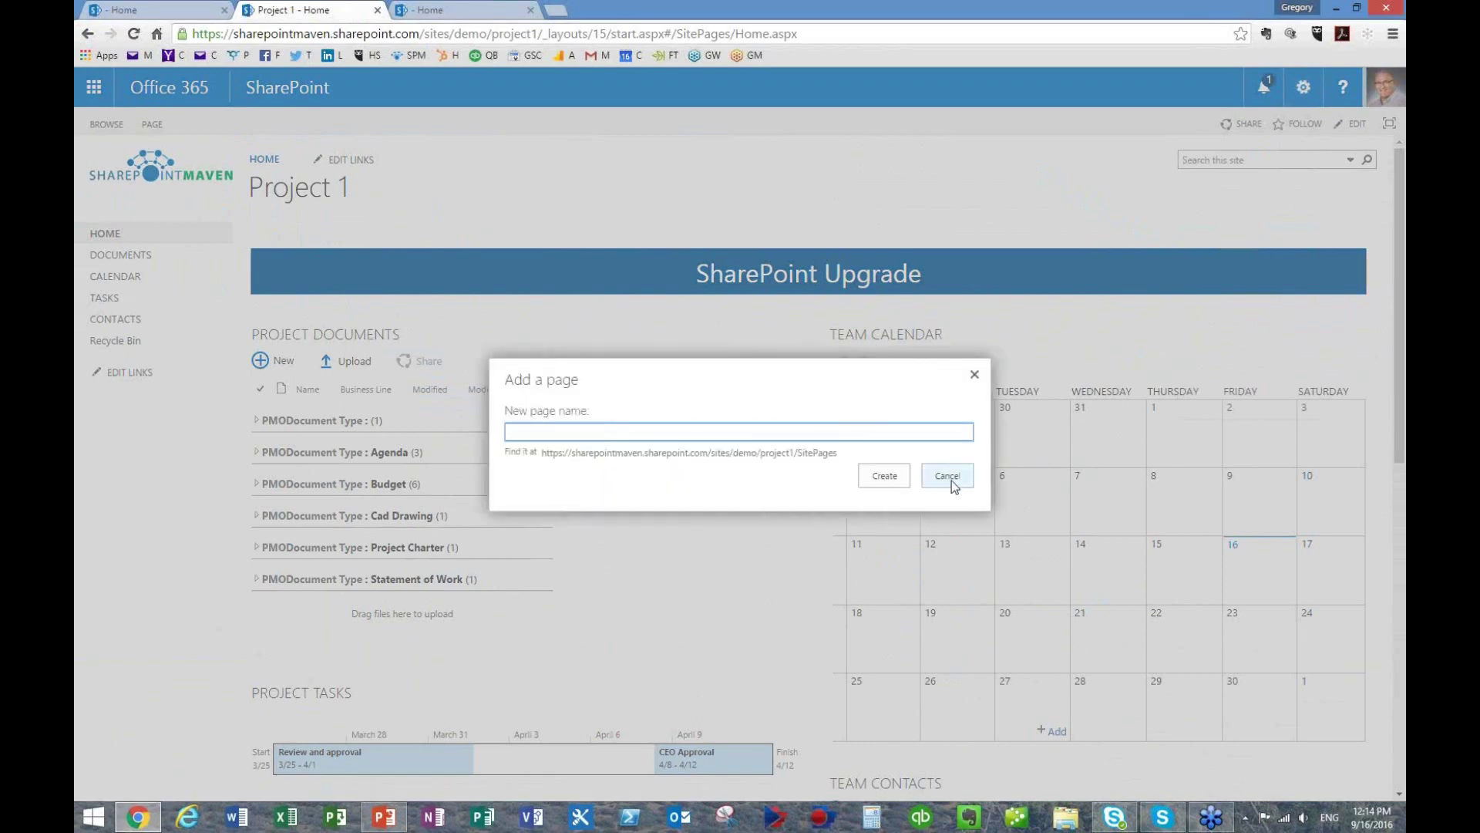
left_click(948, 475)
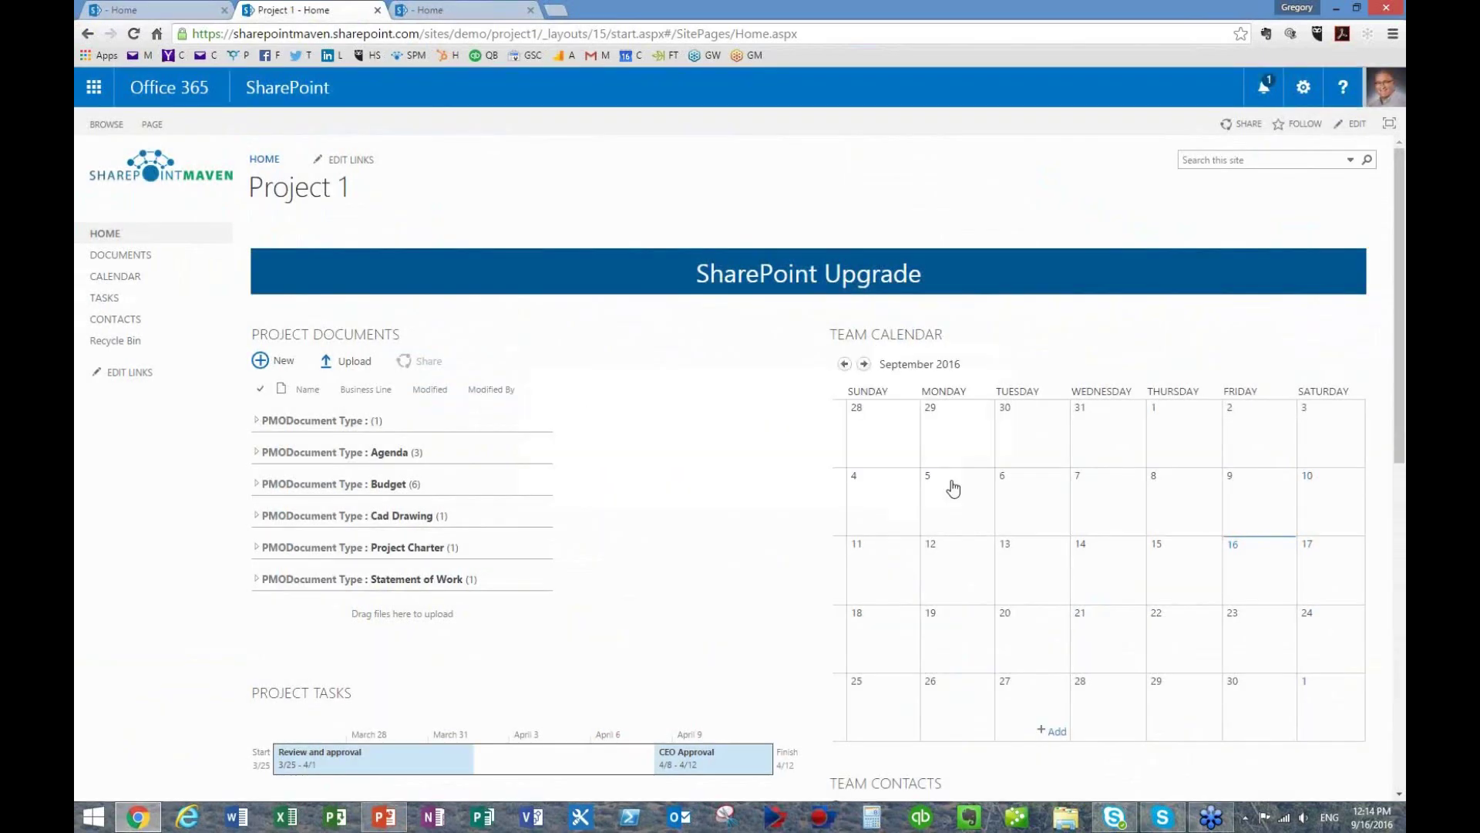
left_click(106, 233)
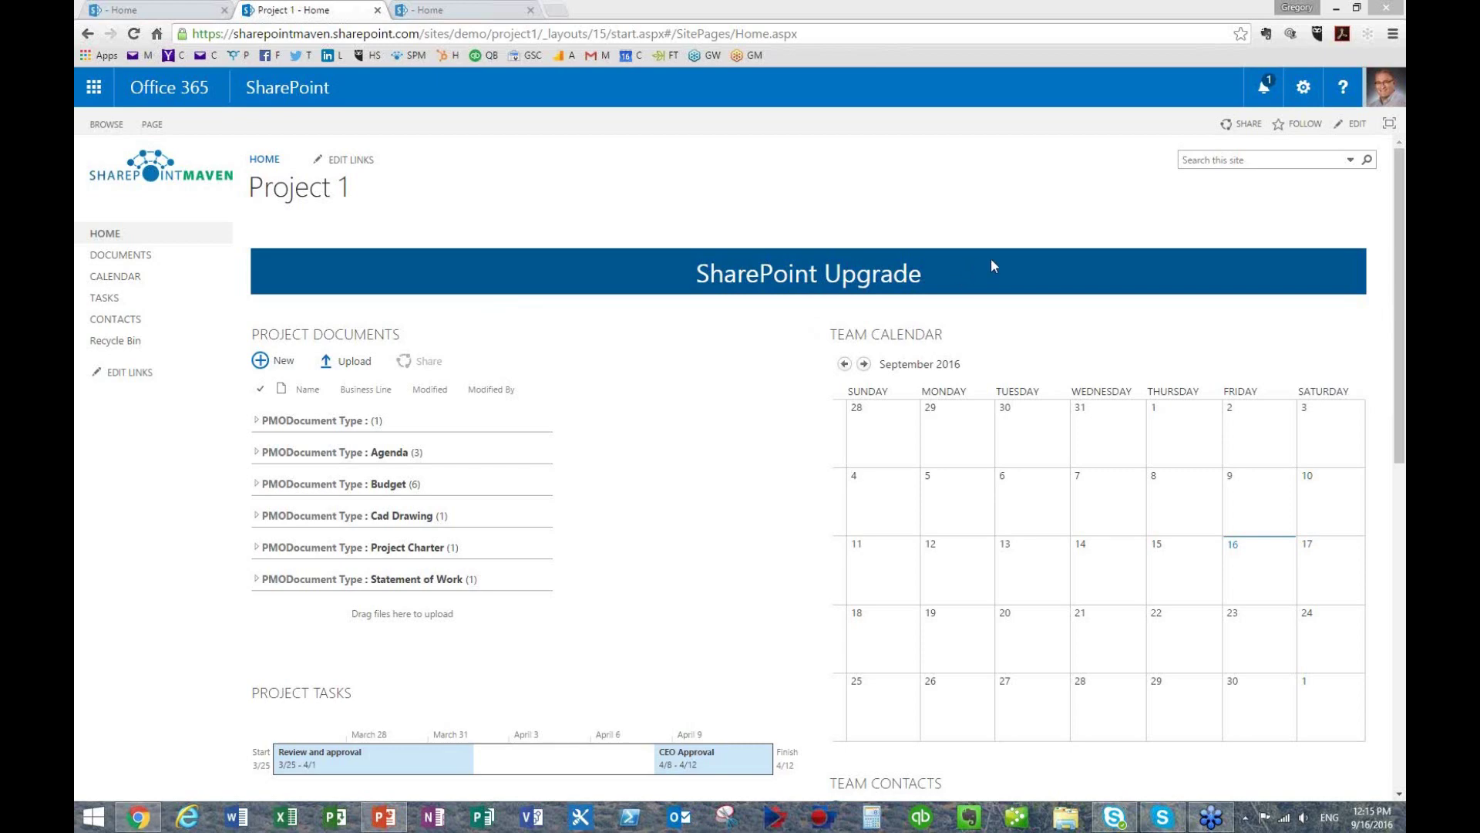
left_click(105, 233)
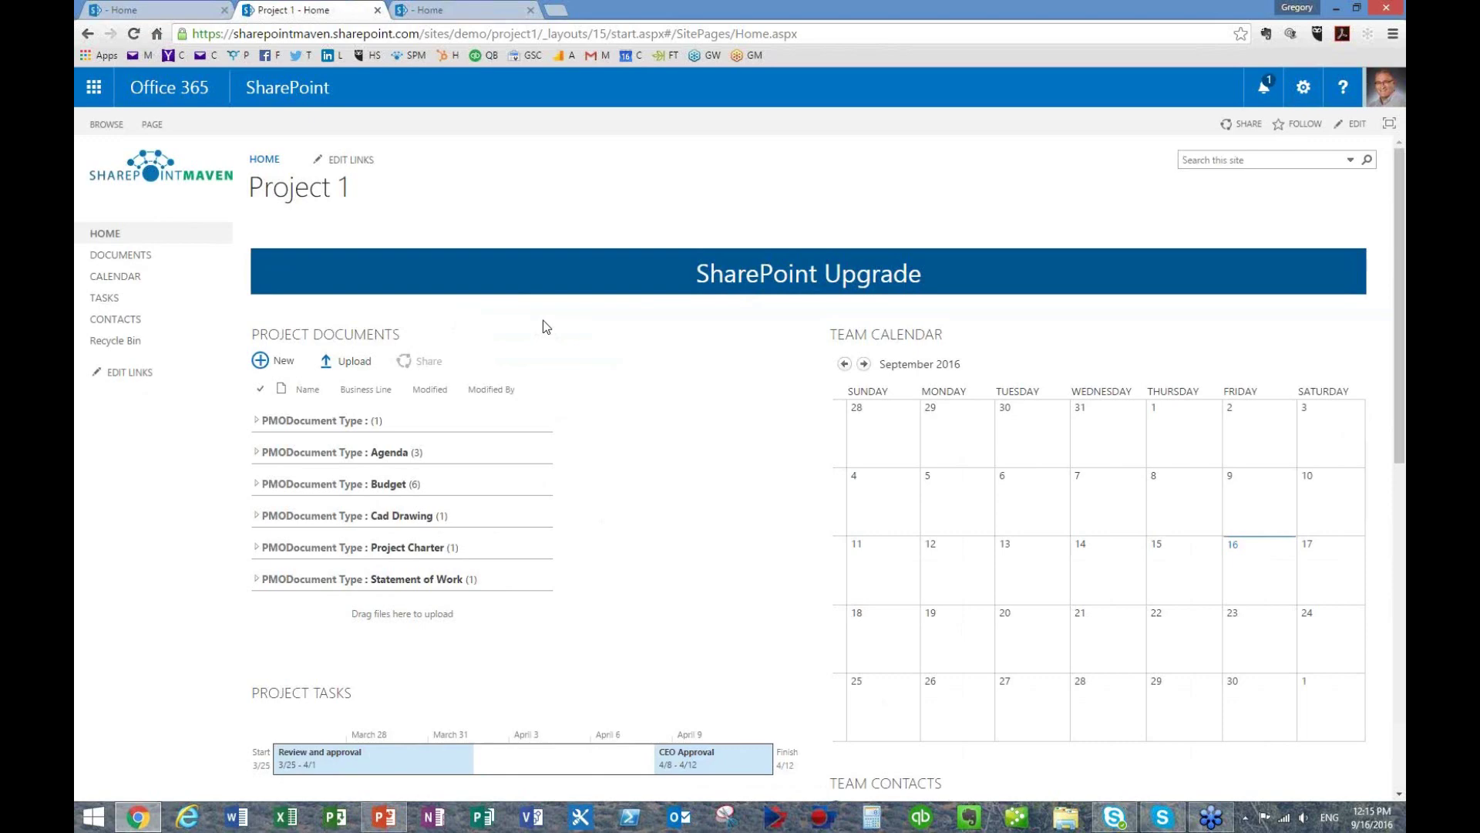
scroll(634, 545, "down", 1)
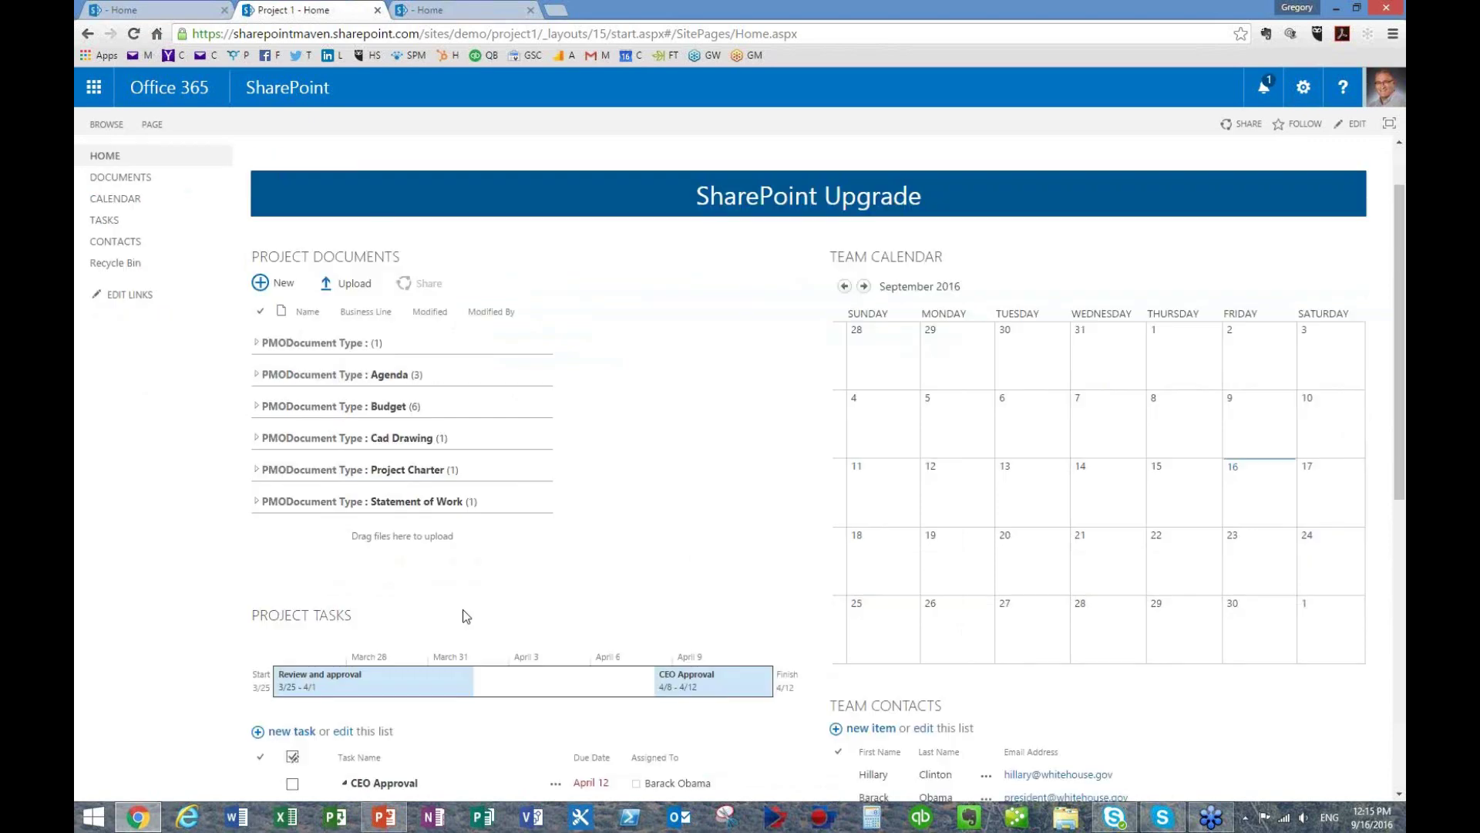
- Switch to PowerPoint and start the slide show from the current Basic SharePoint Elements slide
left_click(384, 816)
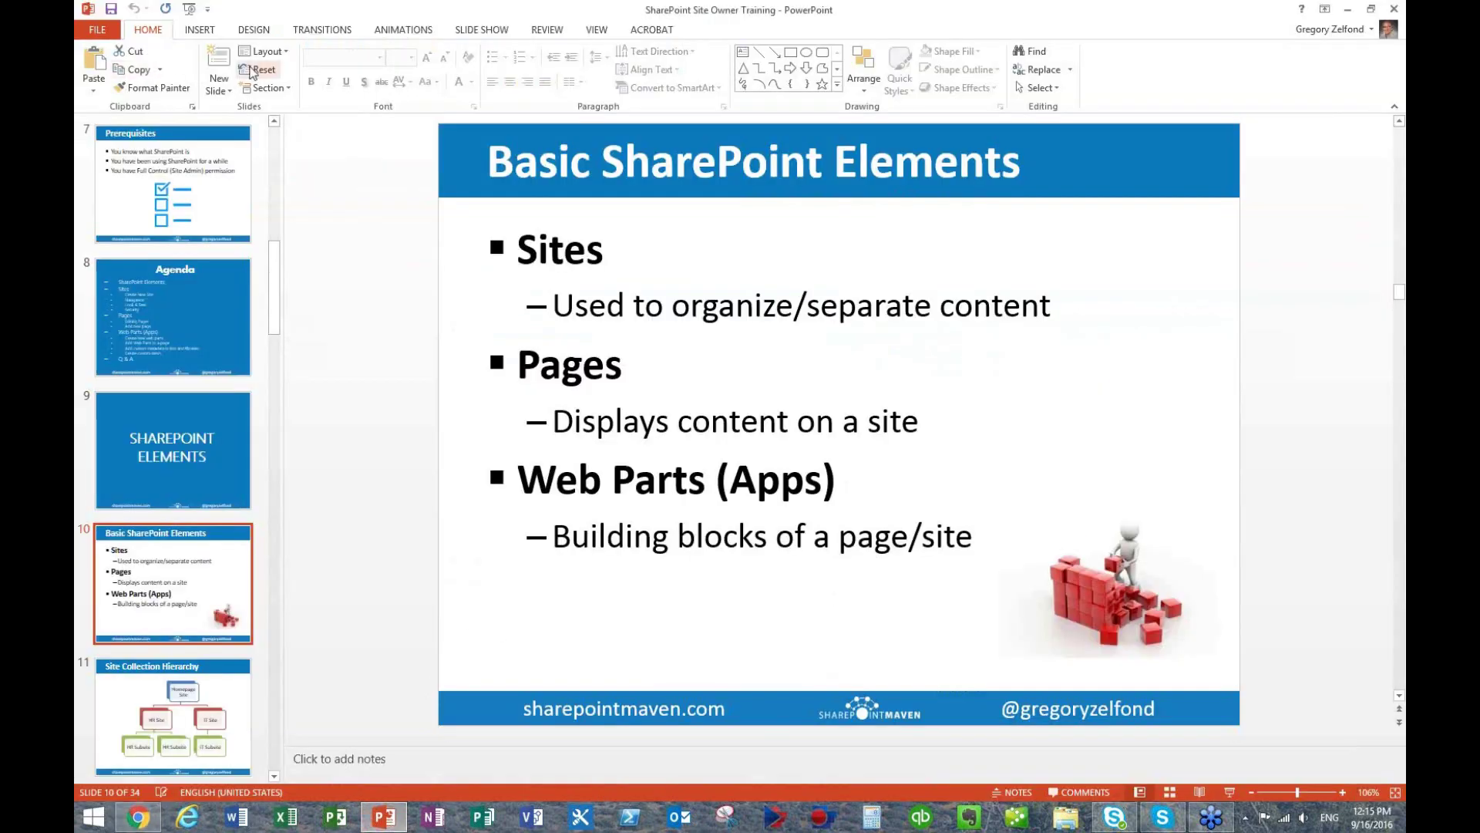
left_click(482, 31)
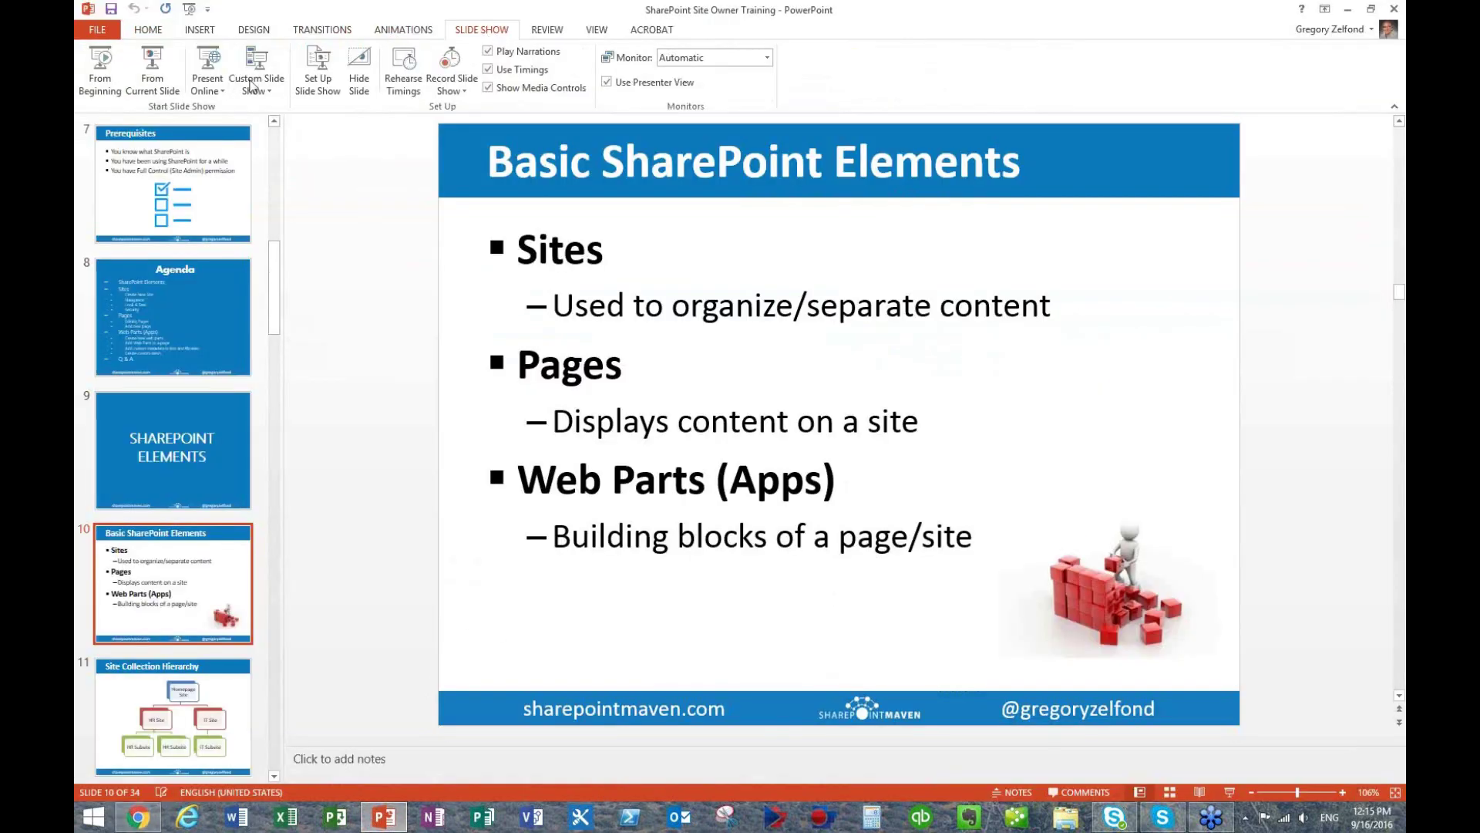
left_click(154, 77)
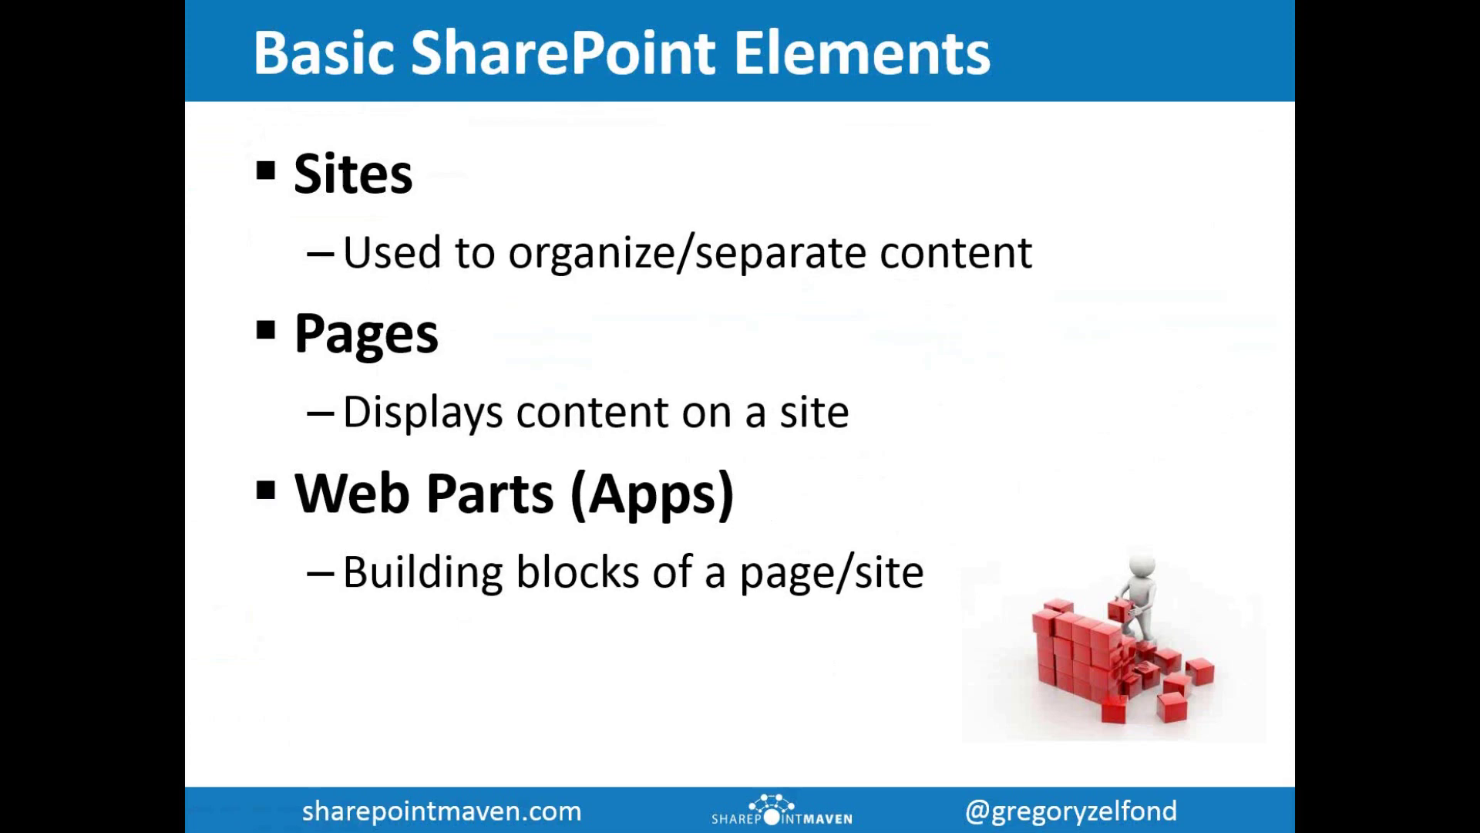
- Advance the slide show through Site Collection Hierarchy to the iPhone Analogy slide
key("Right")
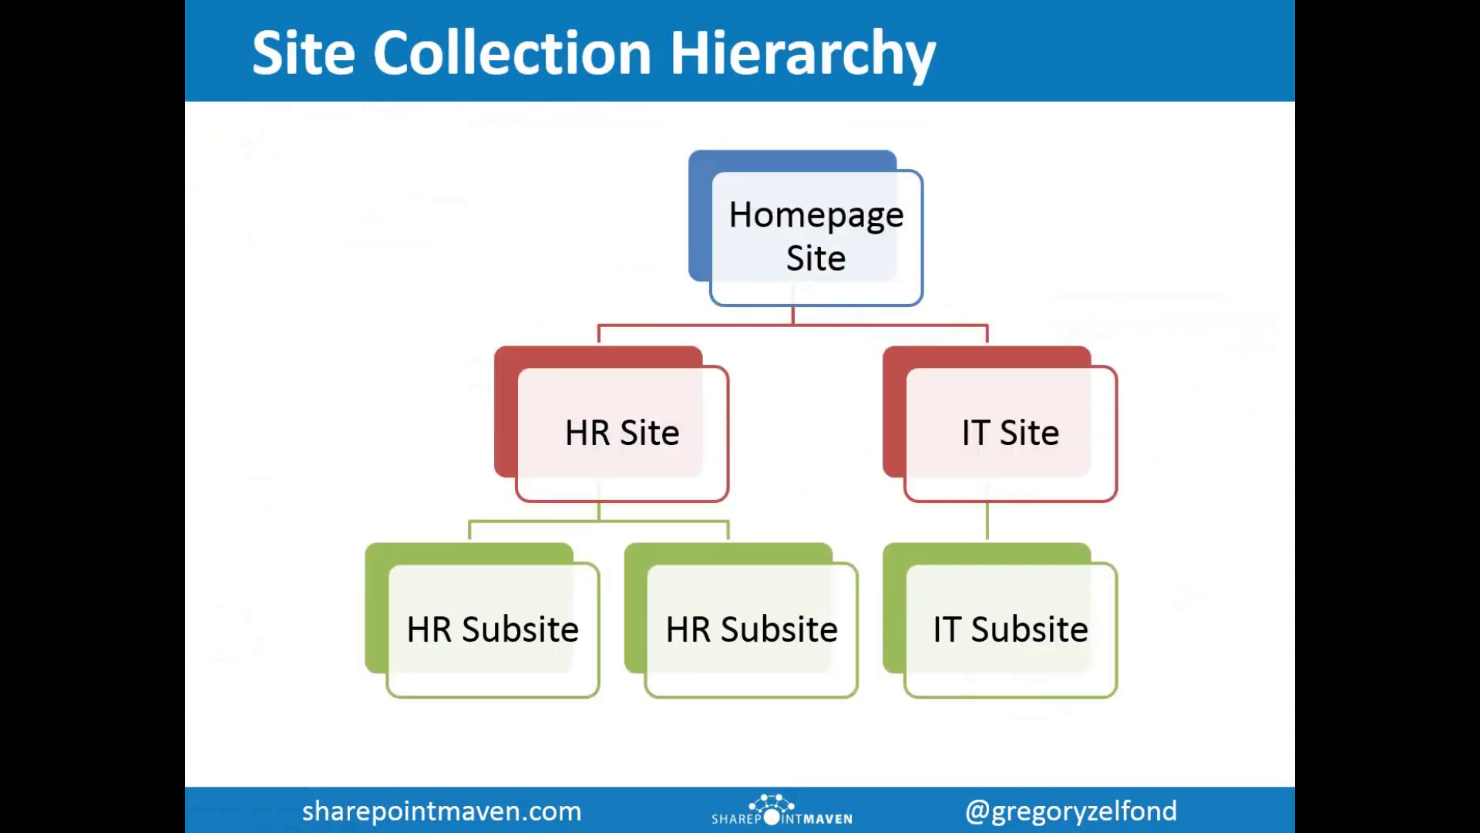
key("Right")
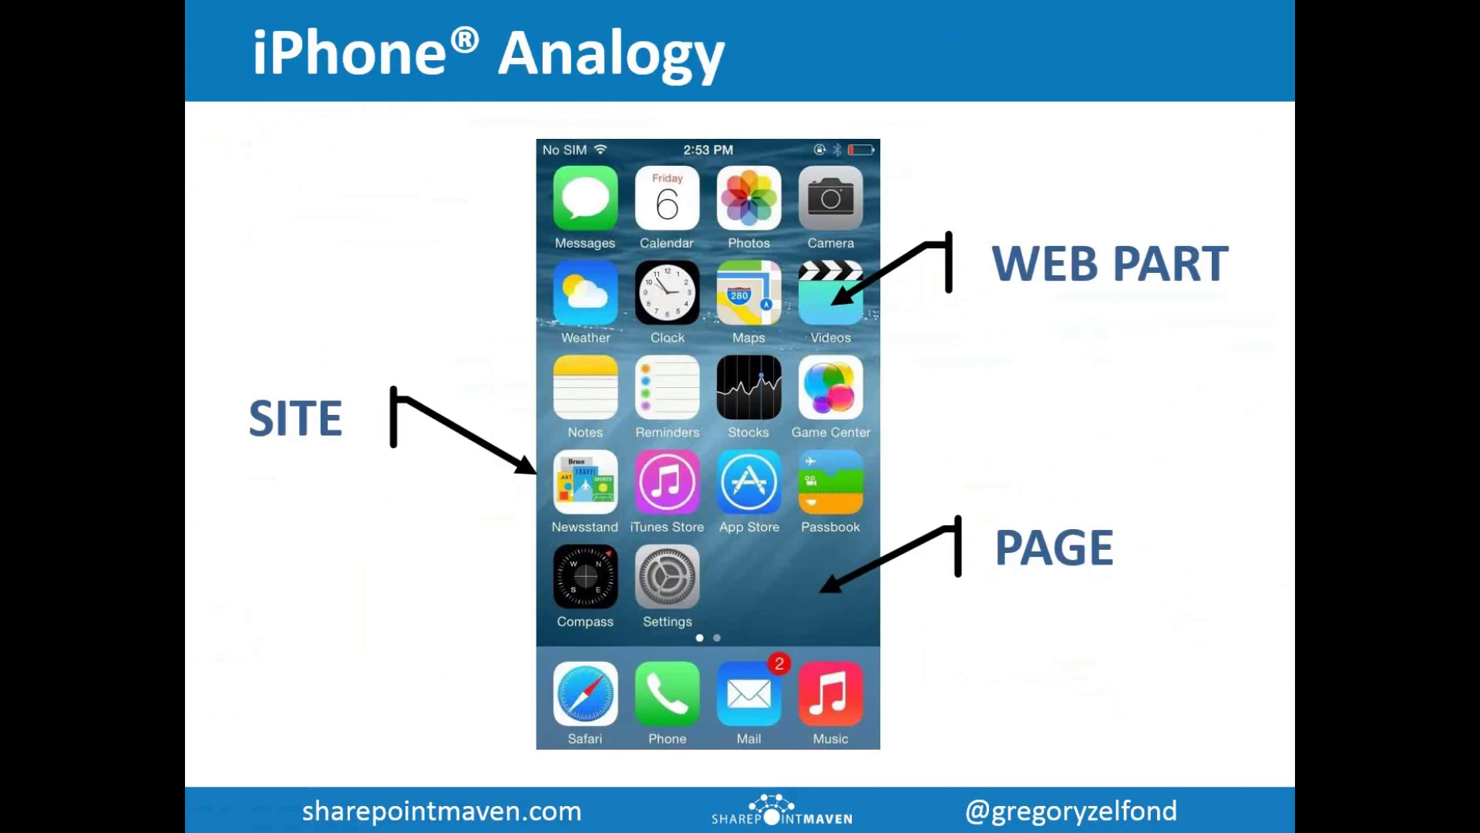
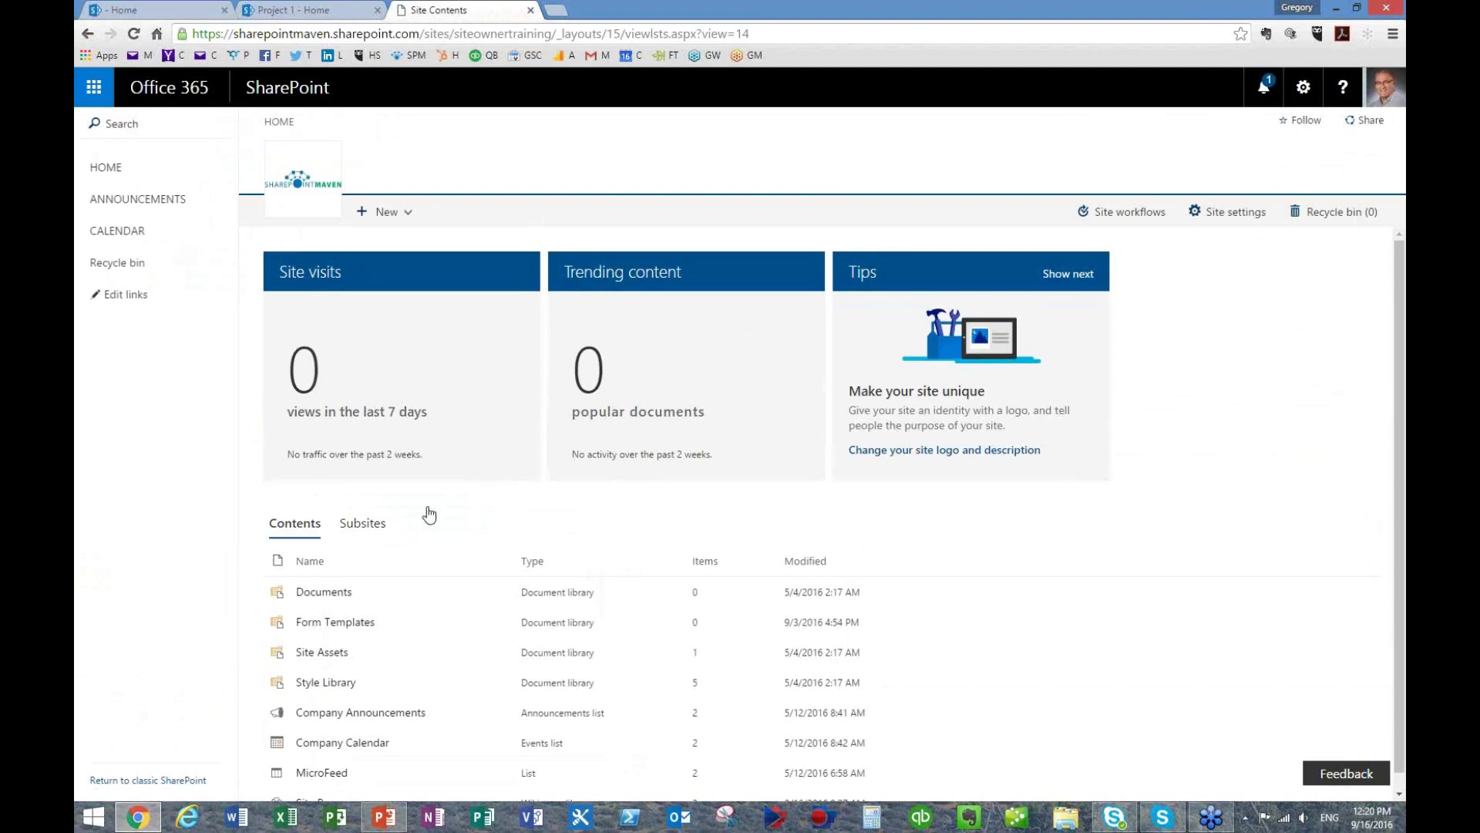
- Check the Subsites list in the training site's contents and open the form for creating a new subsite
left_click(363, 528)
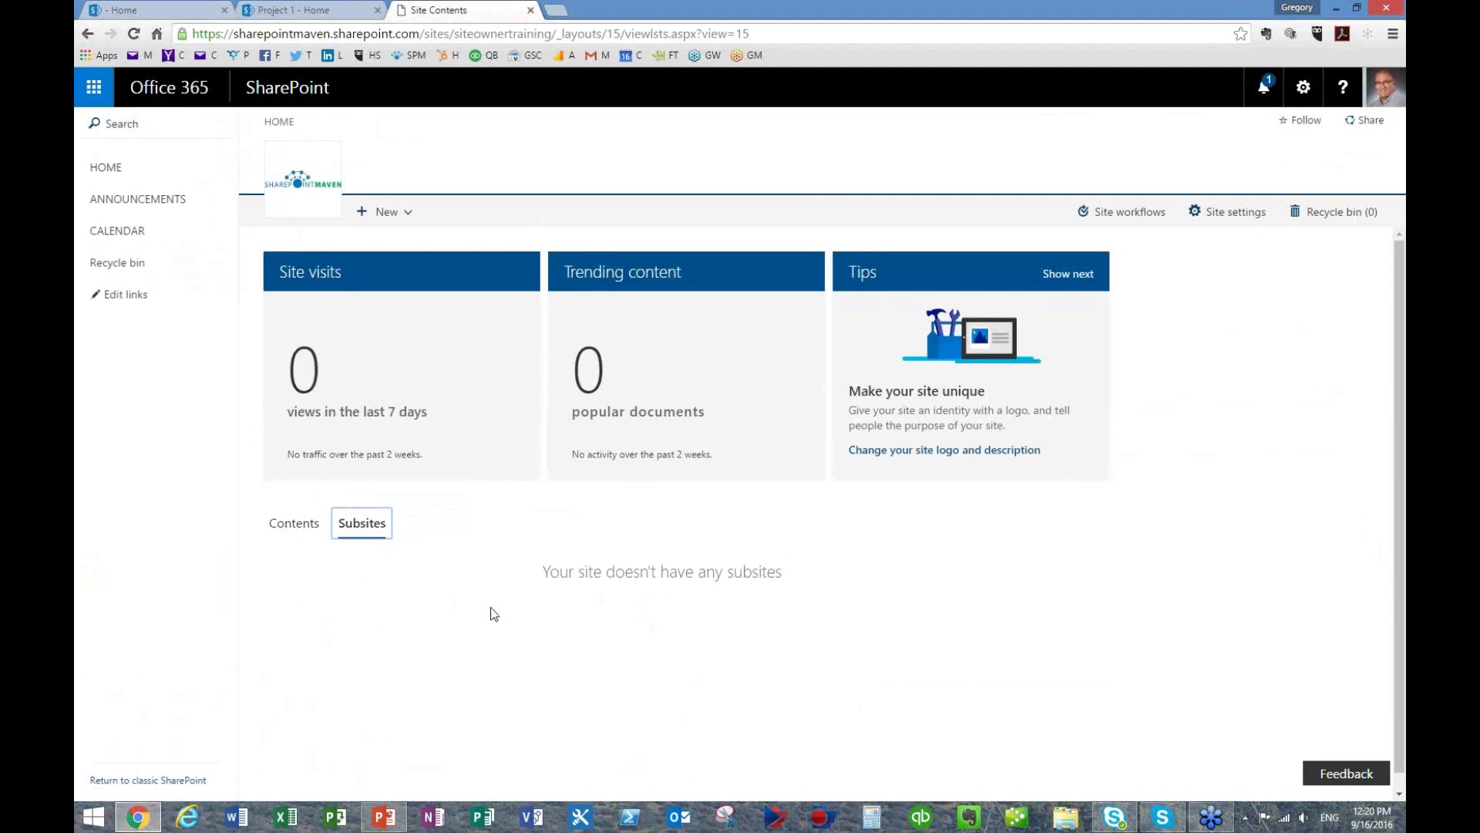
left_click(401, 215)
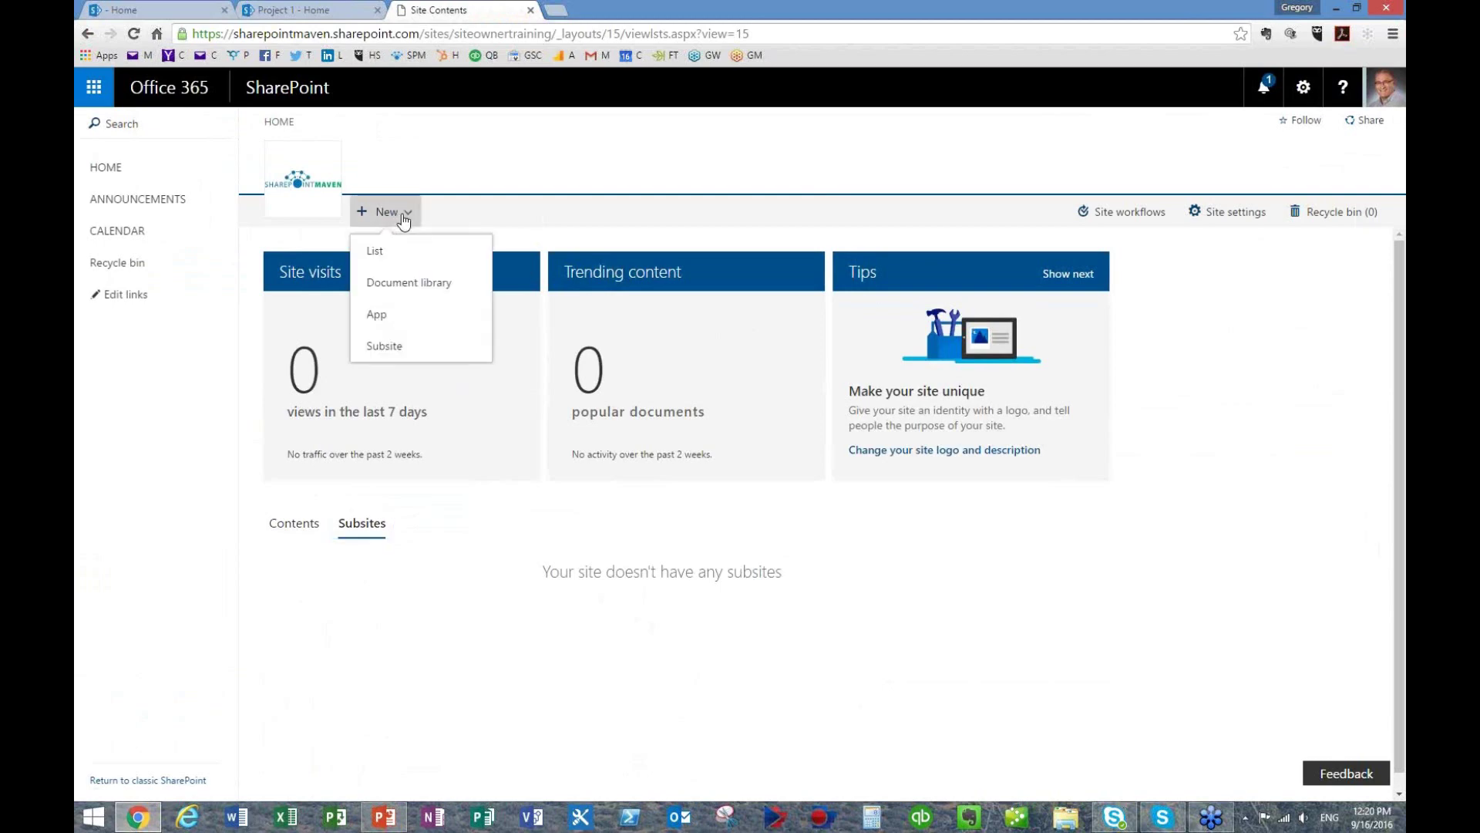
left_click(389, 347)
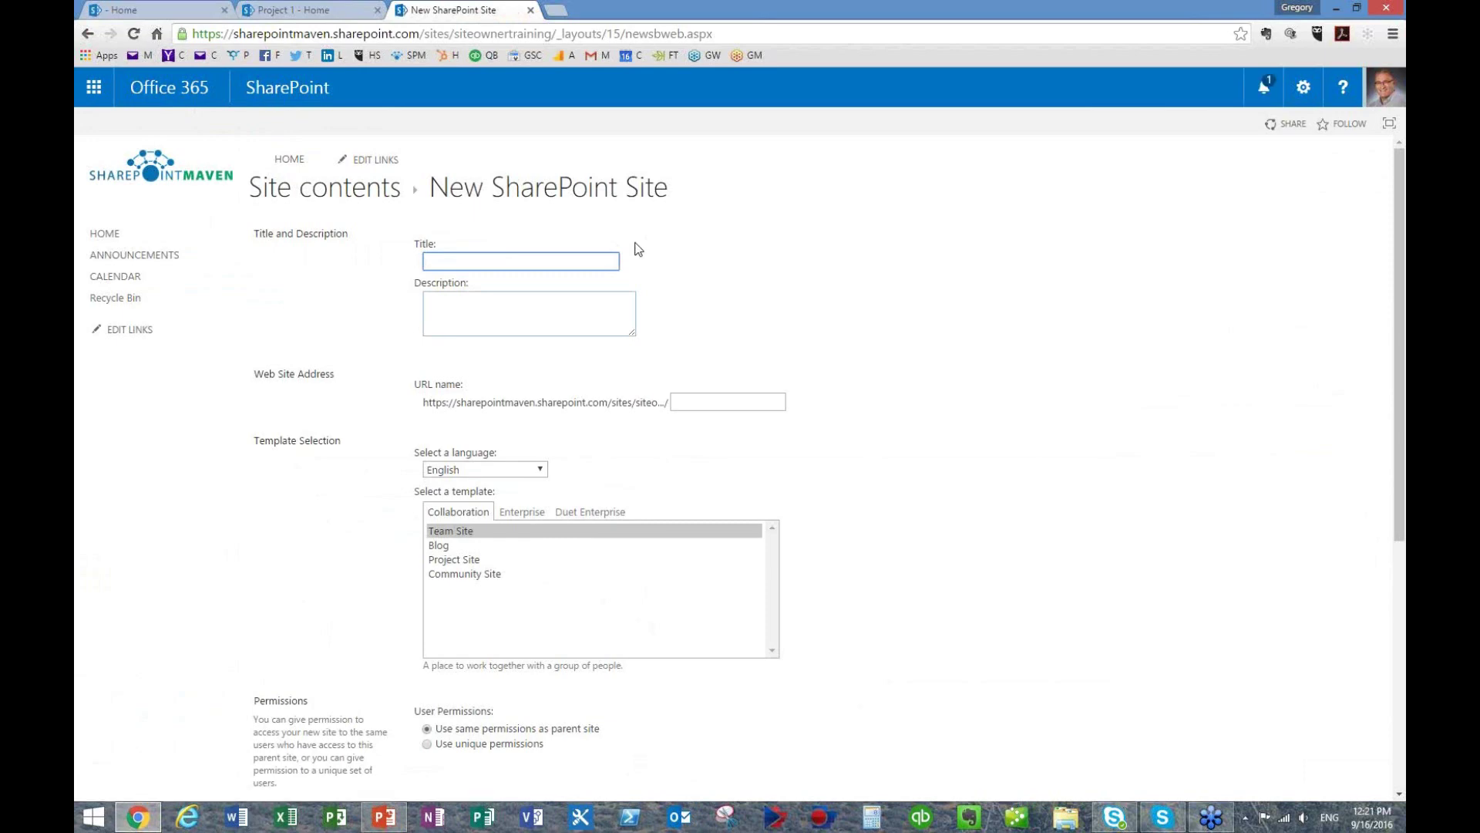
- Title the subsite Marketing Department, set its URL name to dept-marketing and choose the Team Site template
type("Marketing Department")
left_click(696, 401)
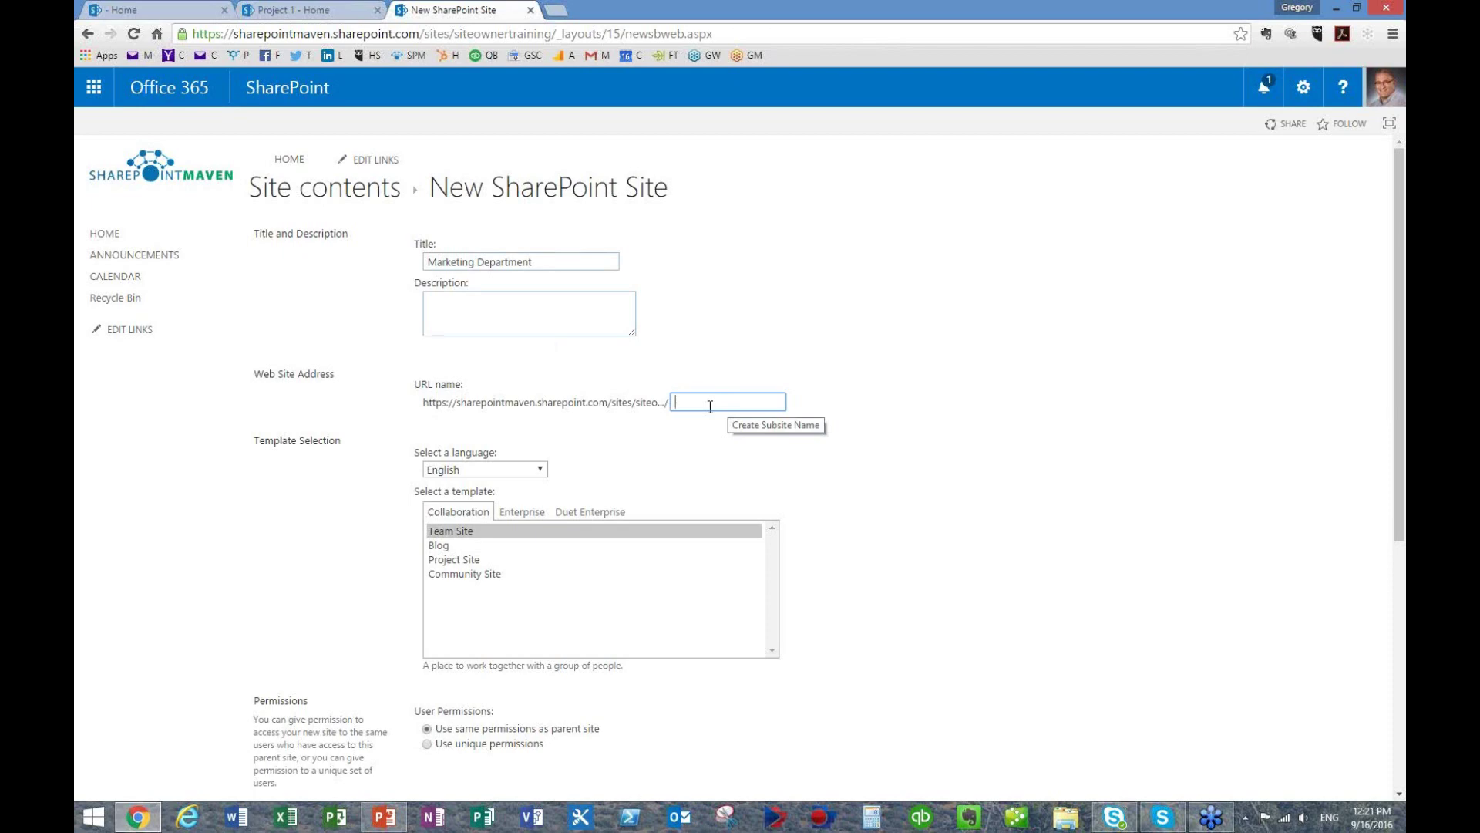
type("dept-mar")
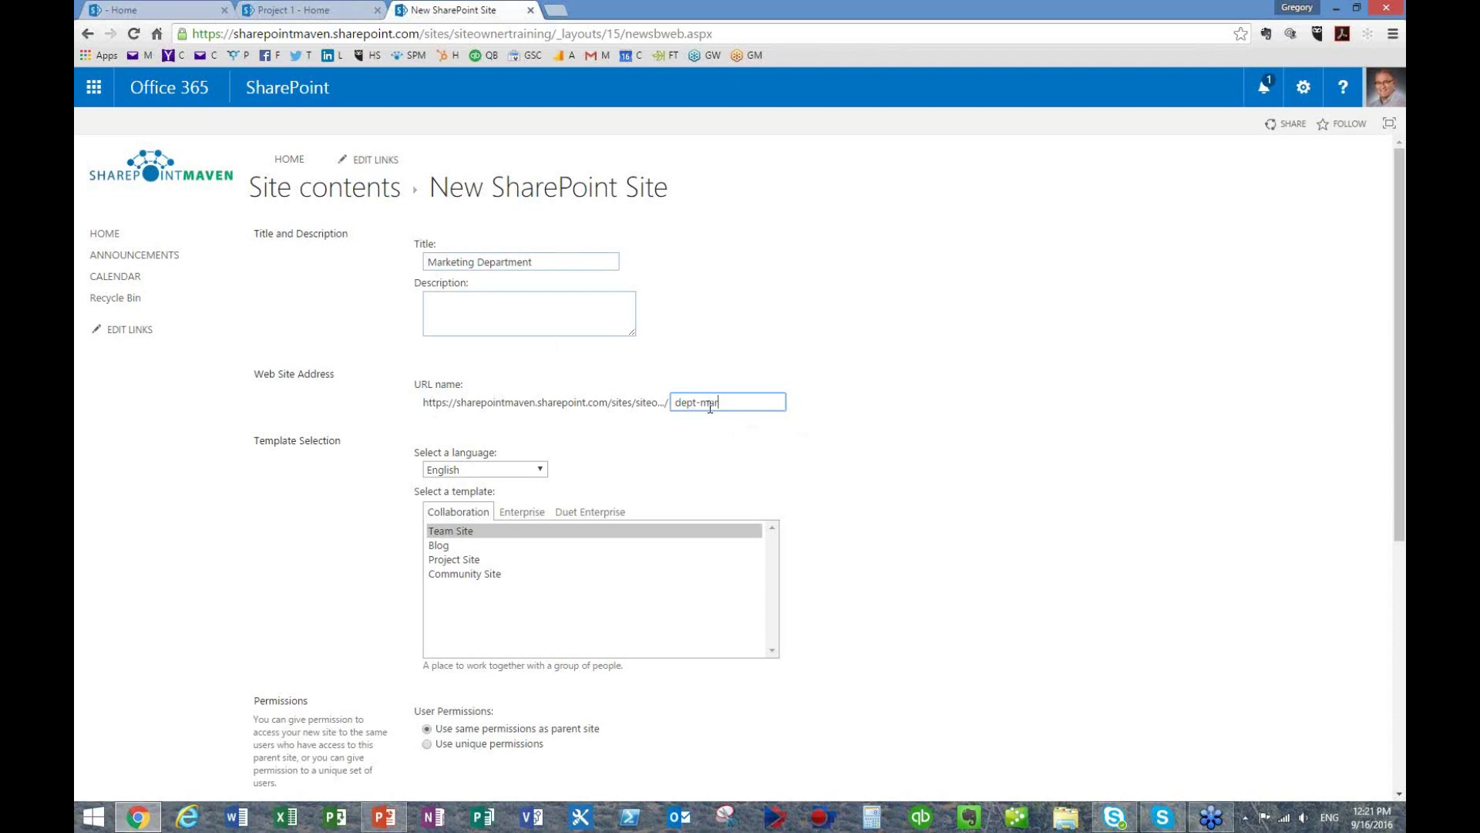
type("keting")
scroll(700, 464, "down", 2)
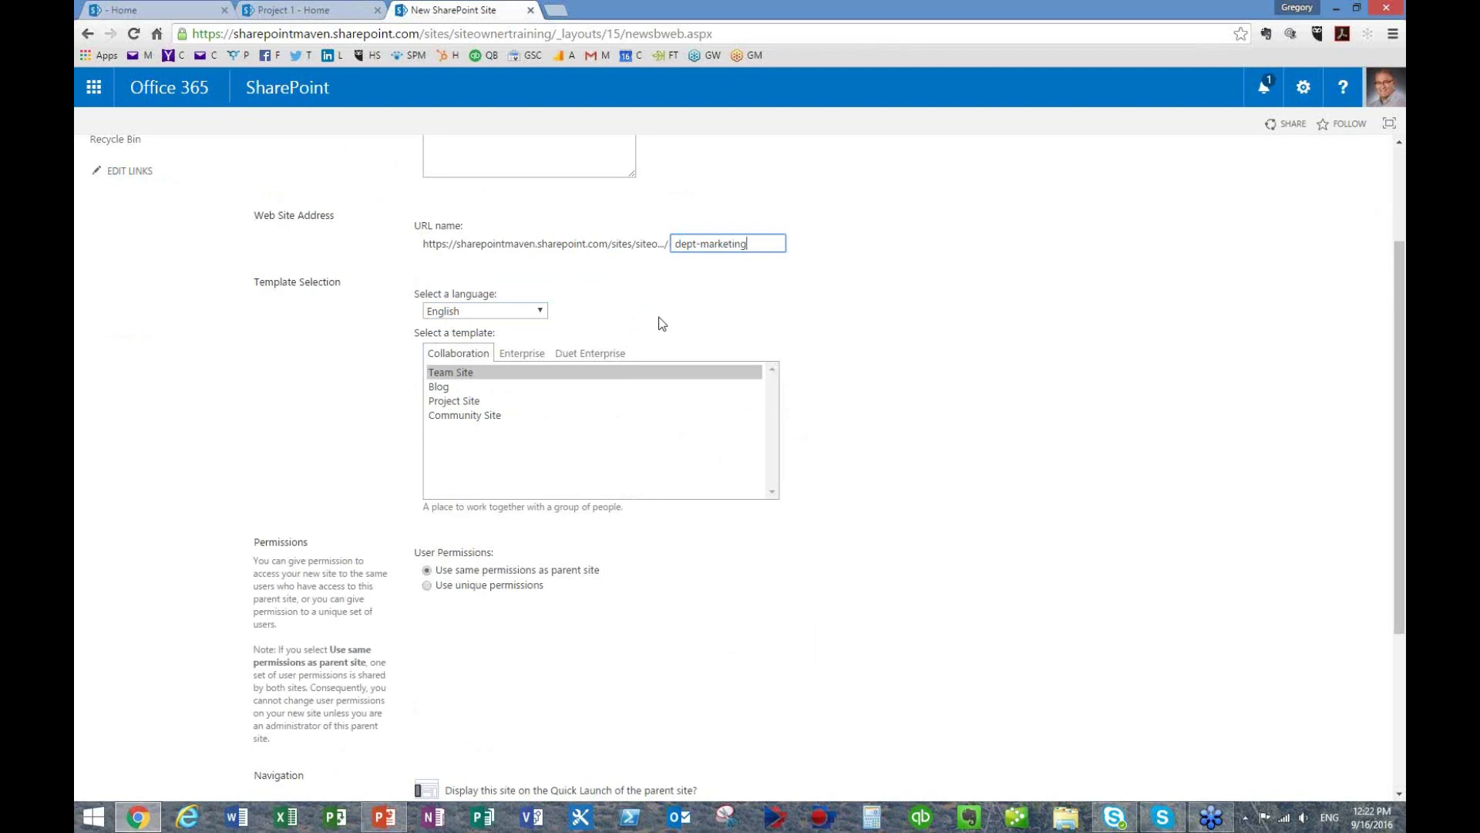
left_click(495, 374)
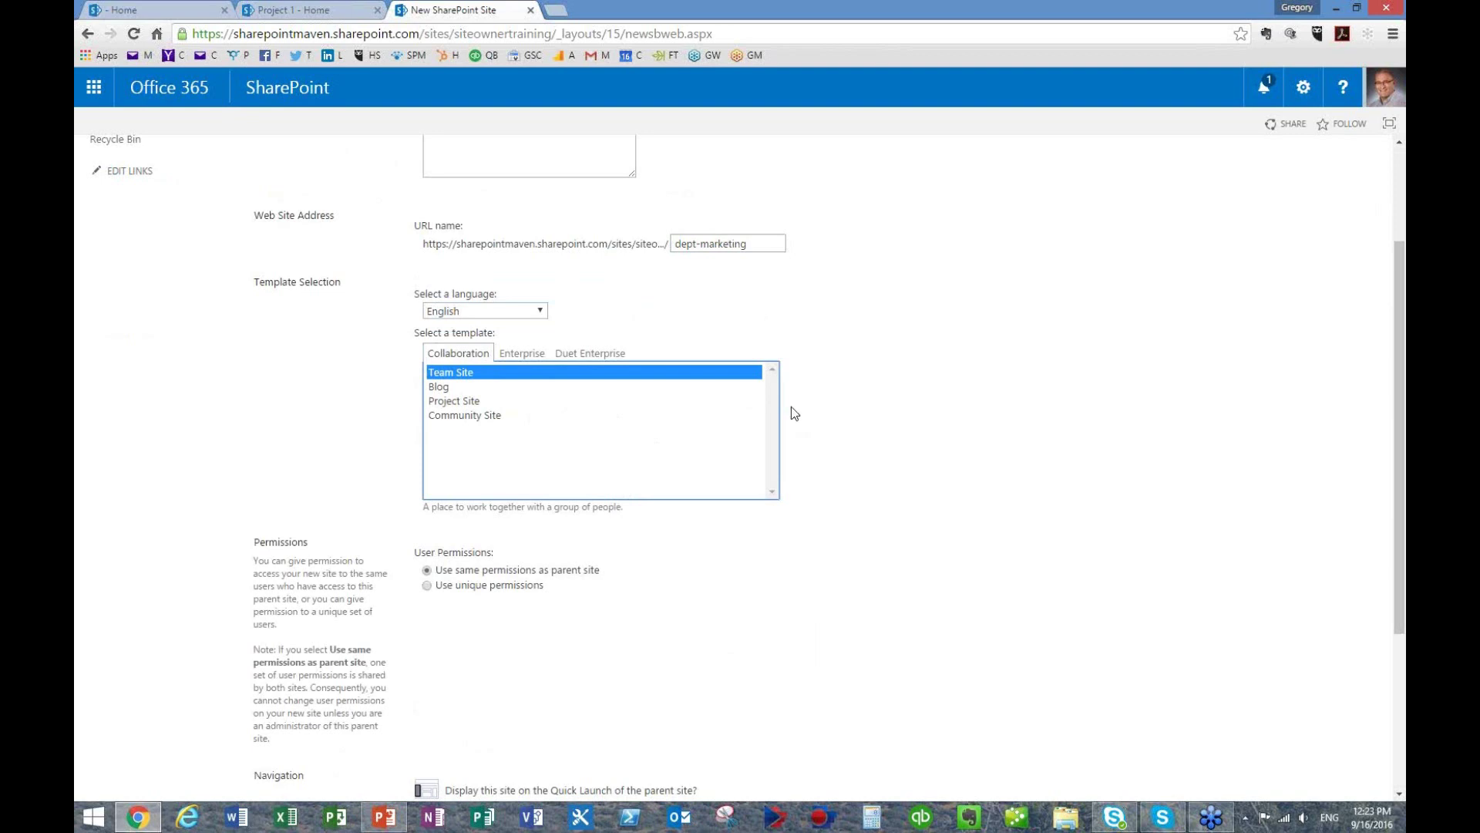
- Examine the permissions, Quick Launch and top link bar options of the new site form against the parent site's navigation
scroll(794, 413, "down", 2)
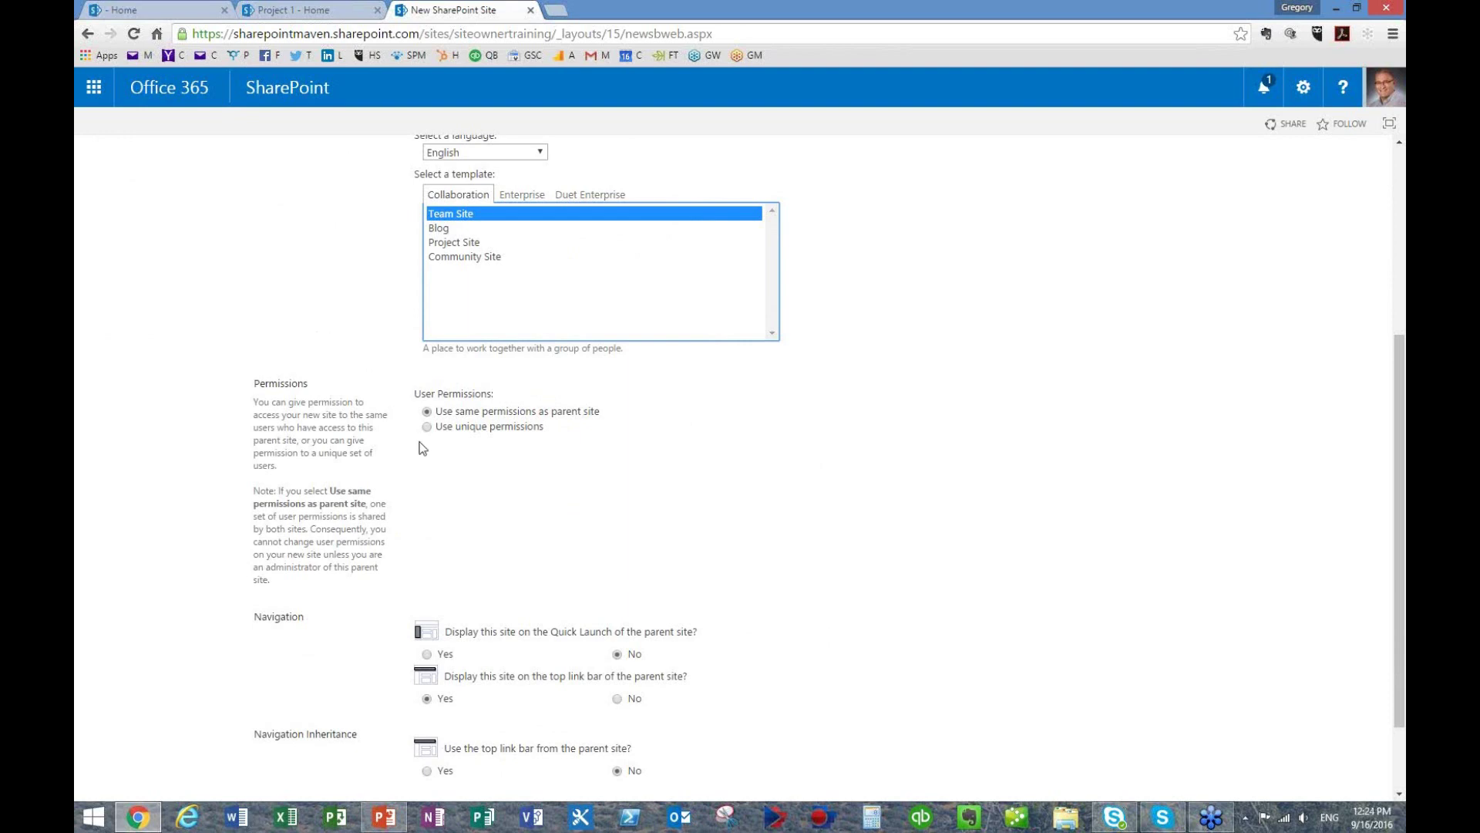
scroll(486, 455, "down", 1)
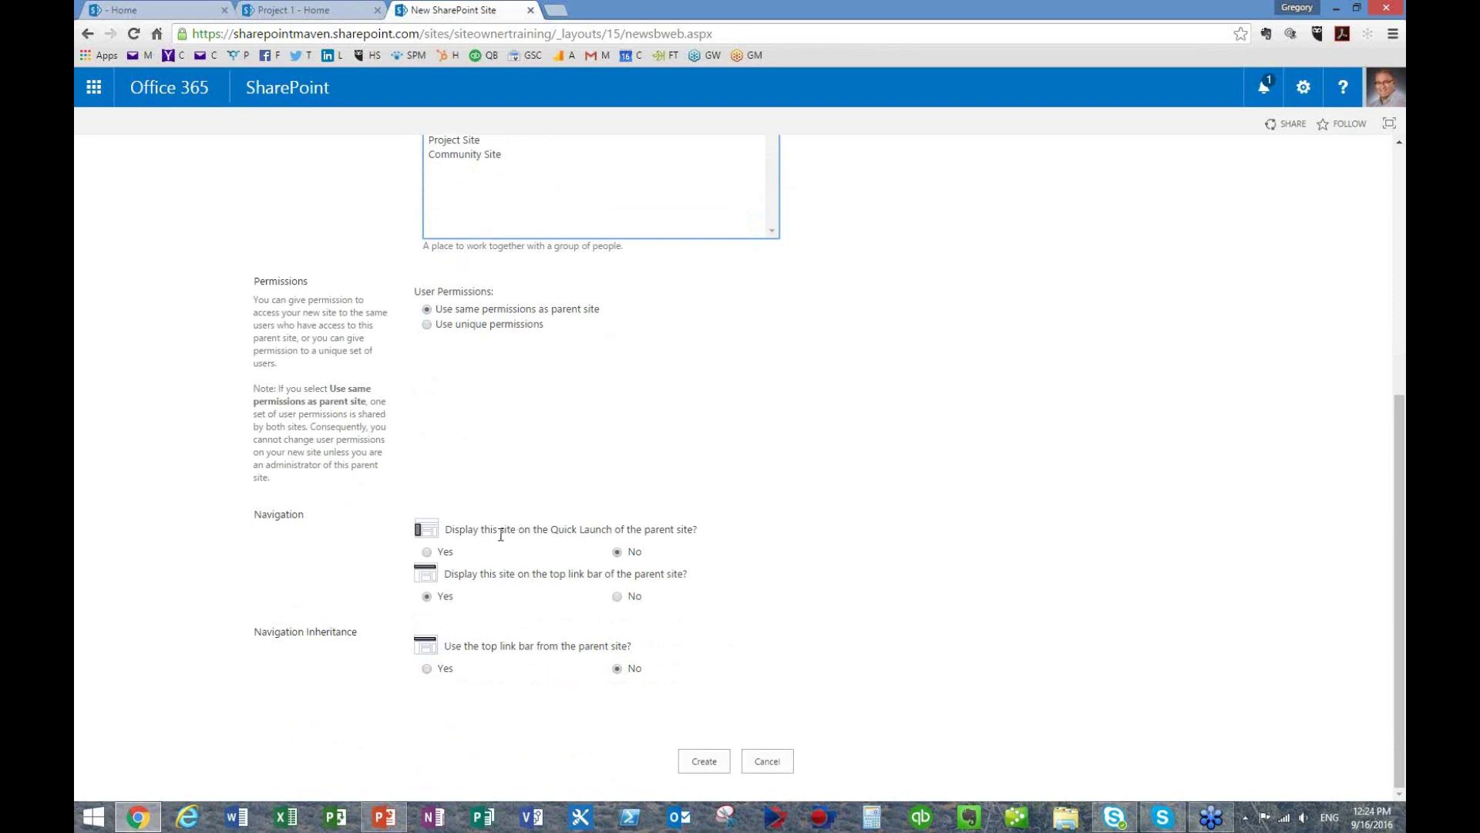
left_click_drag(453, 530, 712, 527)
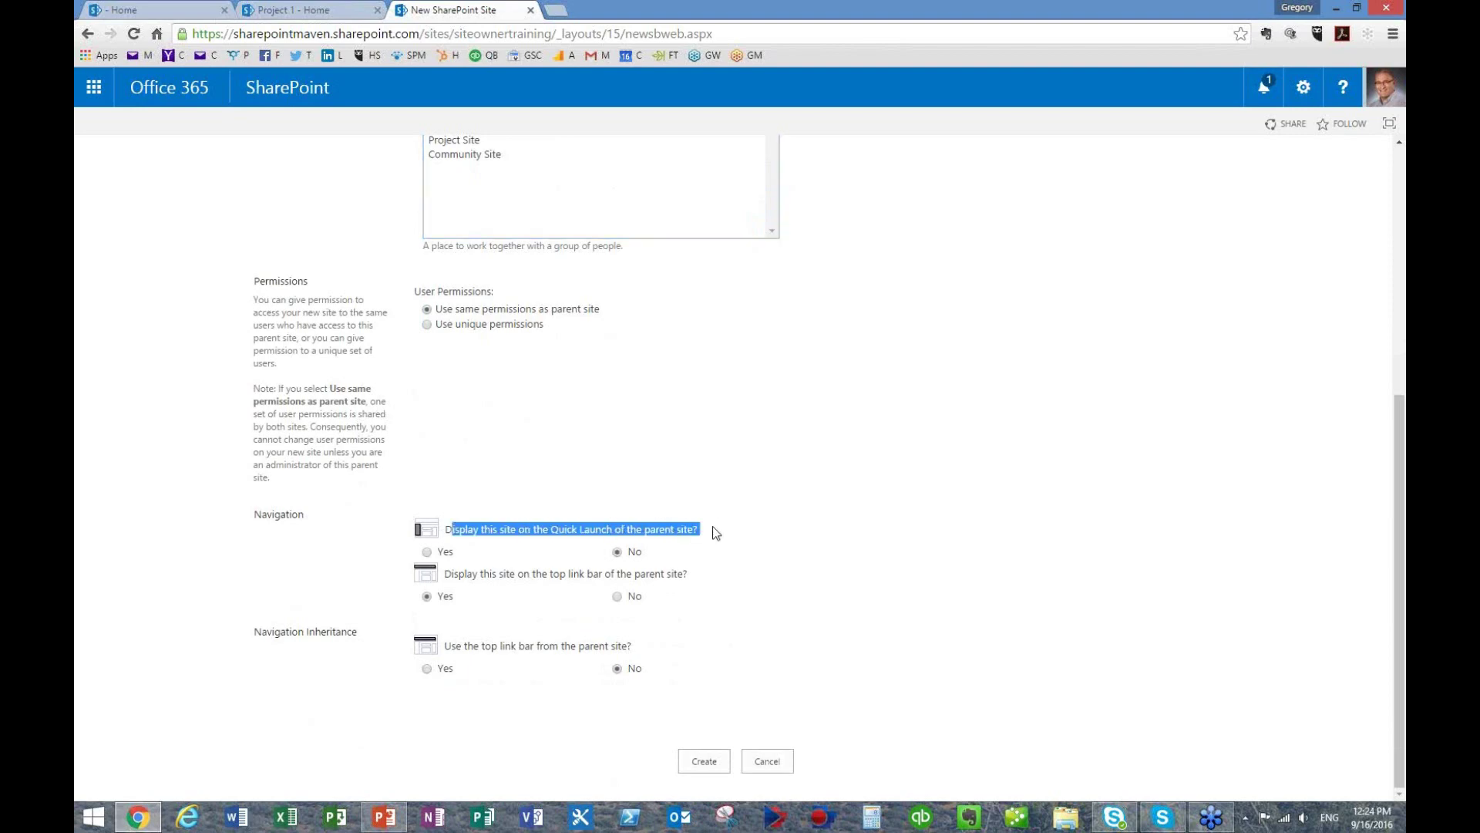
scroll(716, 532, "up", 5)
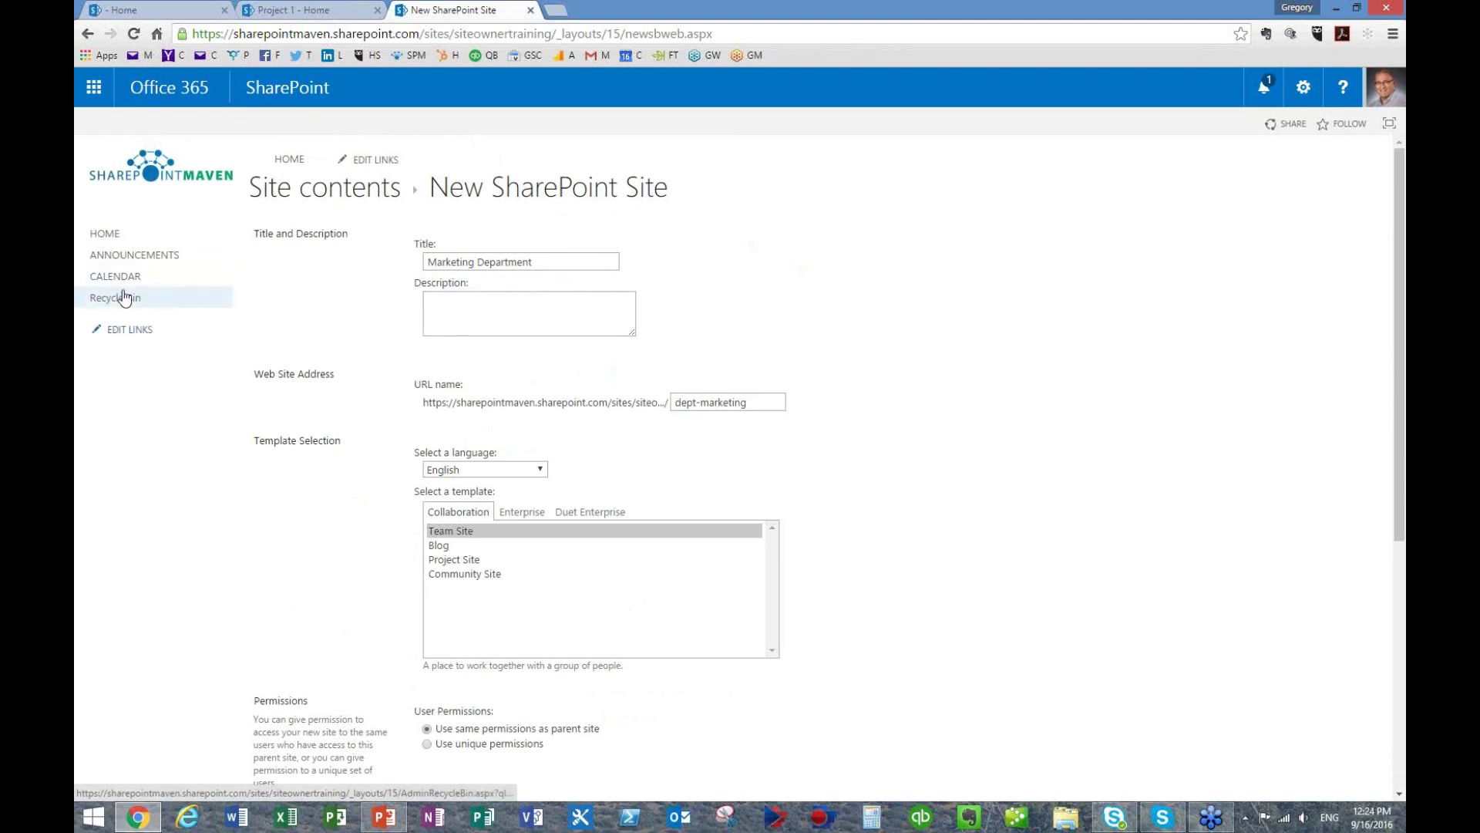
scroll(374, 480, "down", 5)
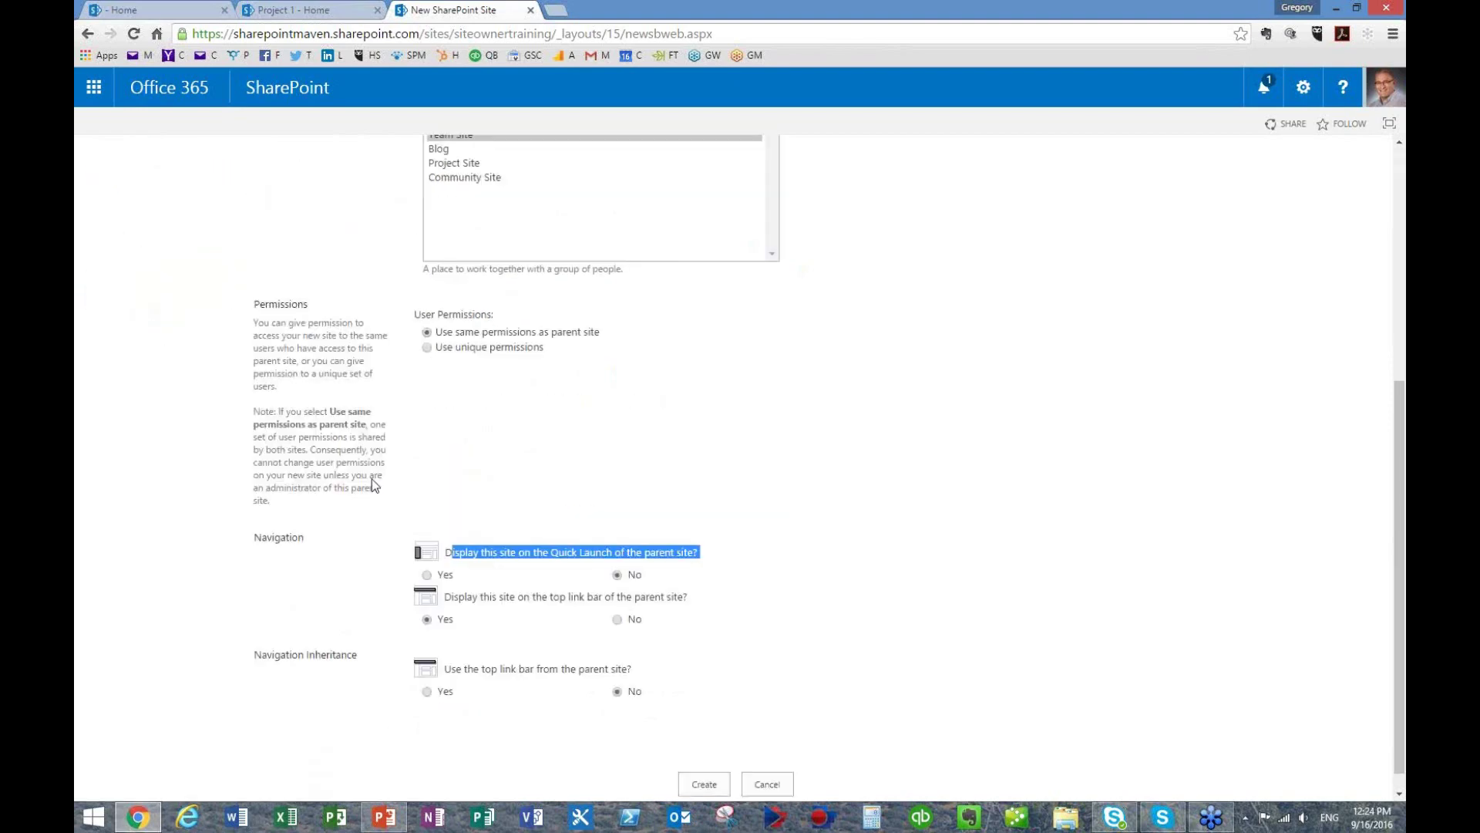
scroll(560, 537, "up", 5)
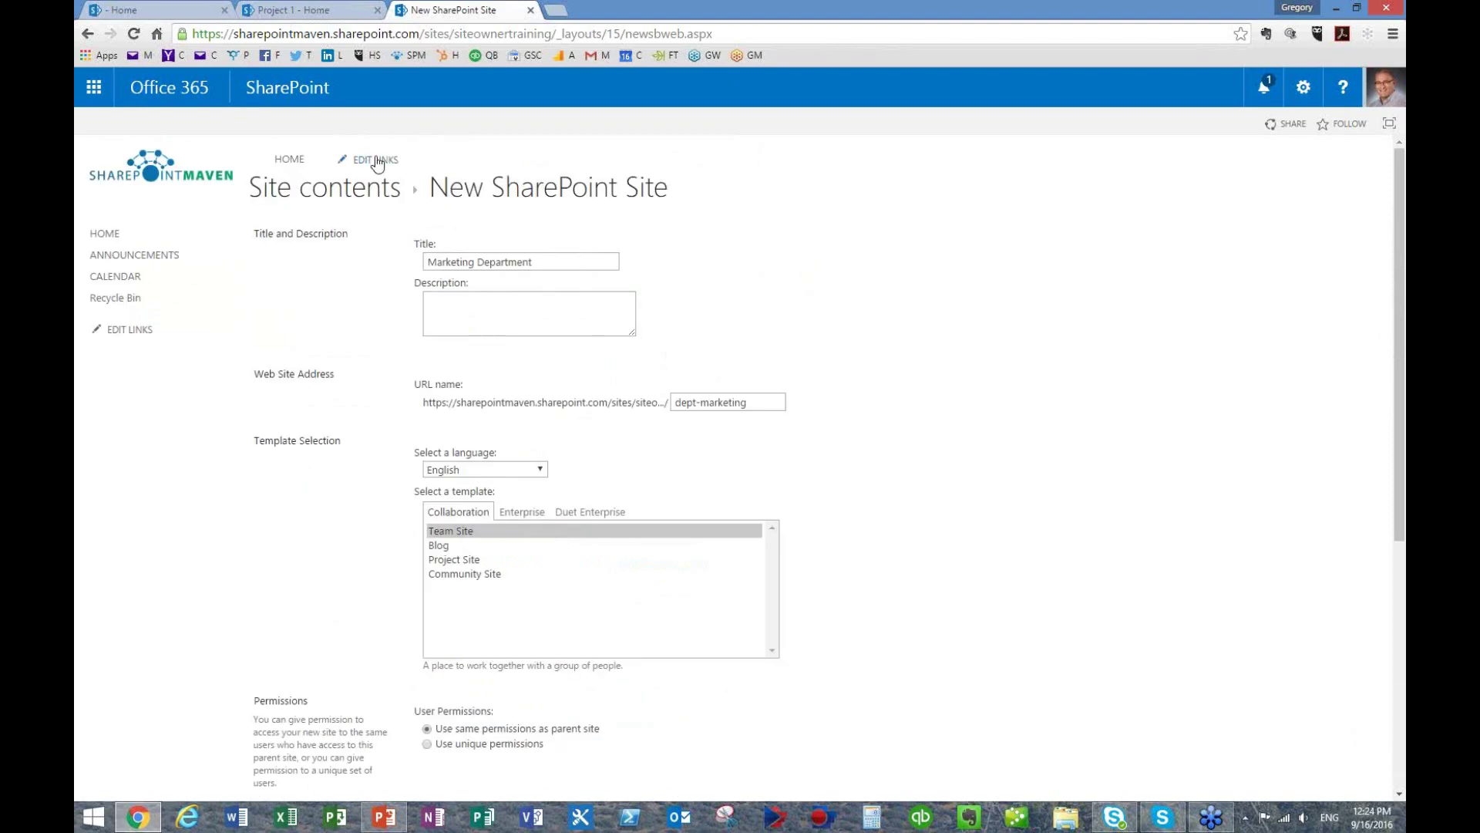
scroll(457, 430, "down", 5)
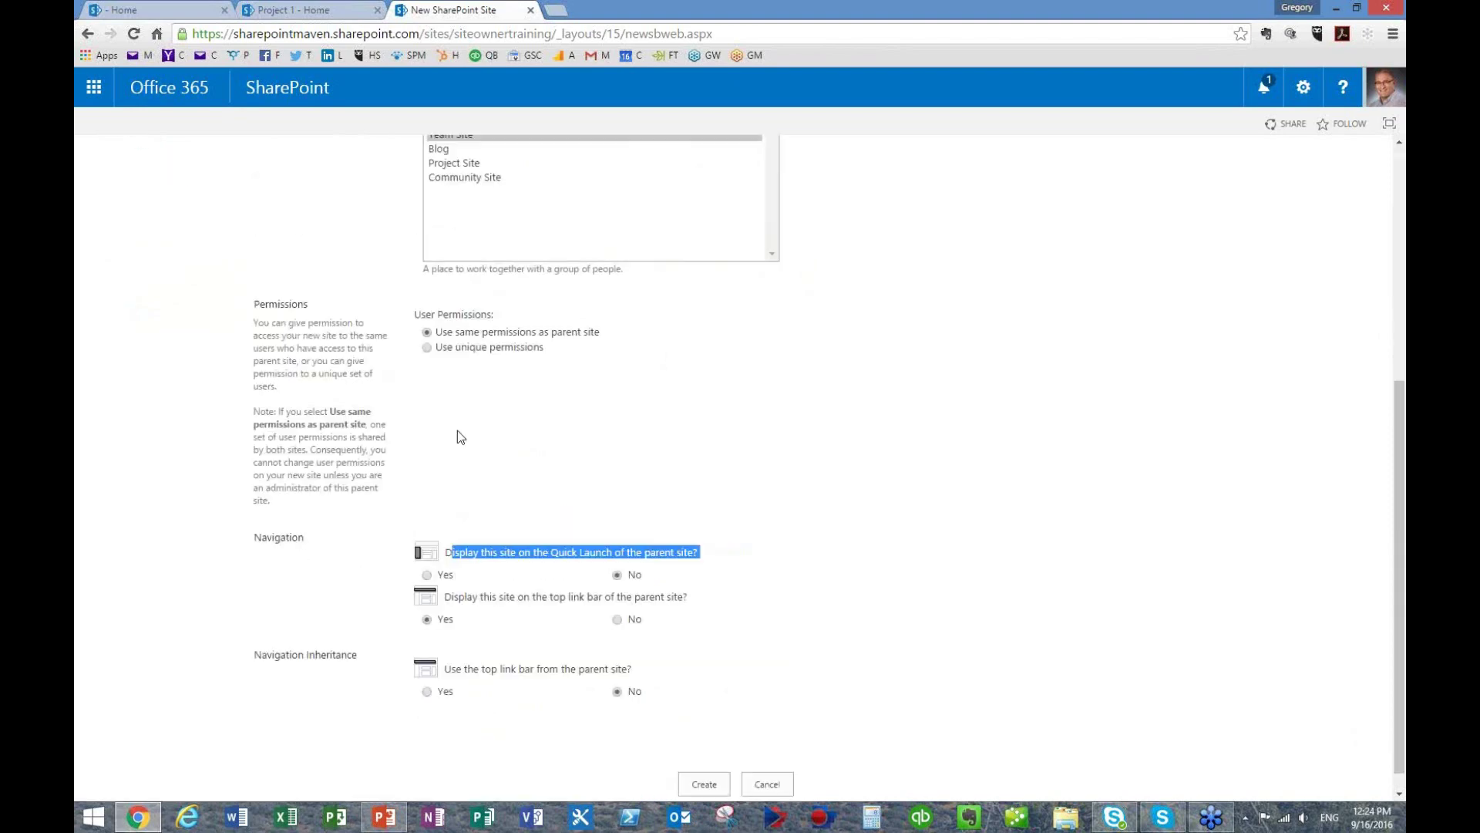
left_click(568, 579)
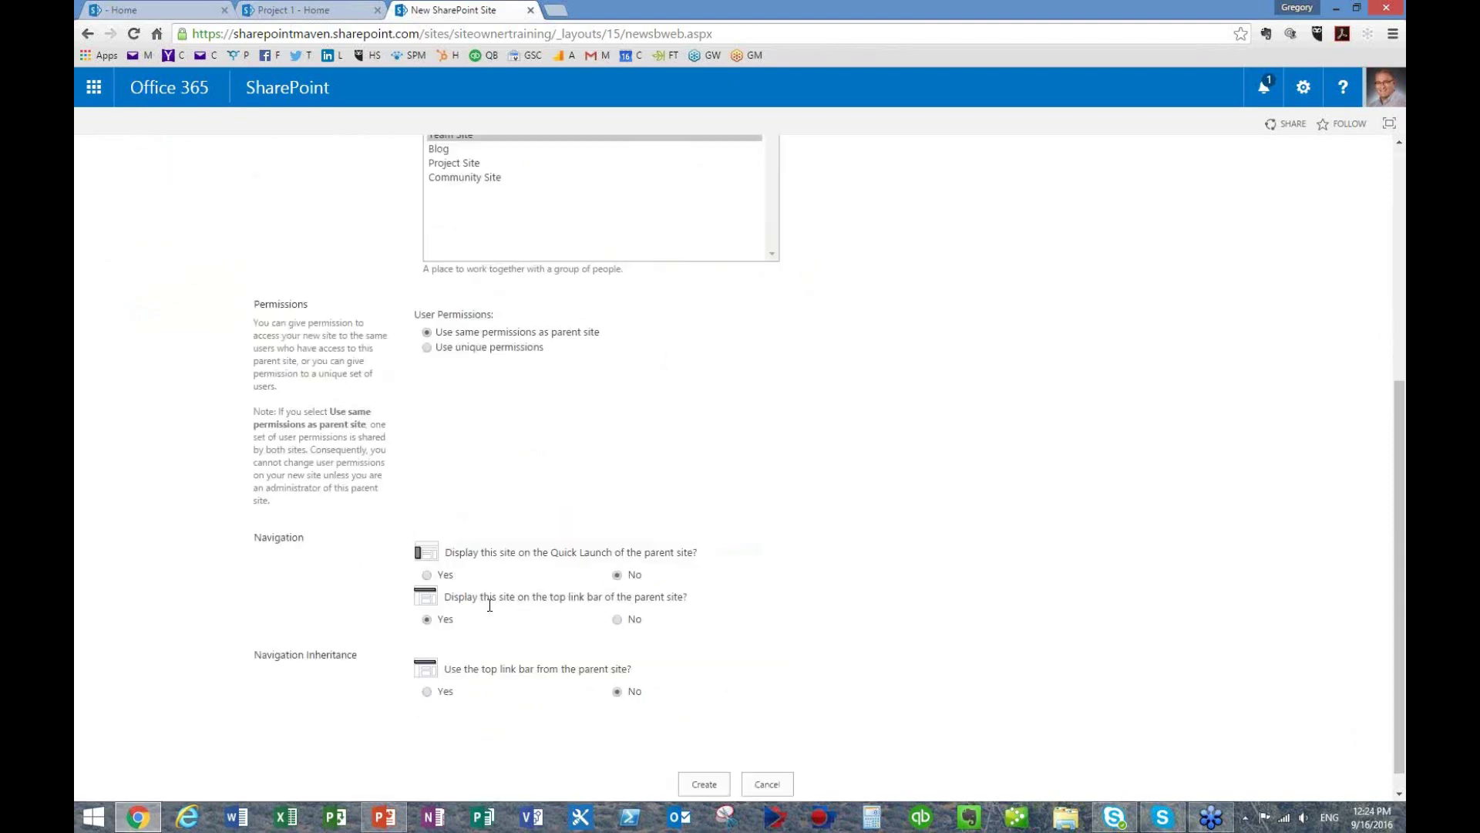
left_click_drag(444, 596, 700, 599)
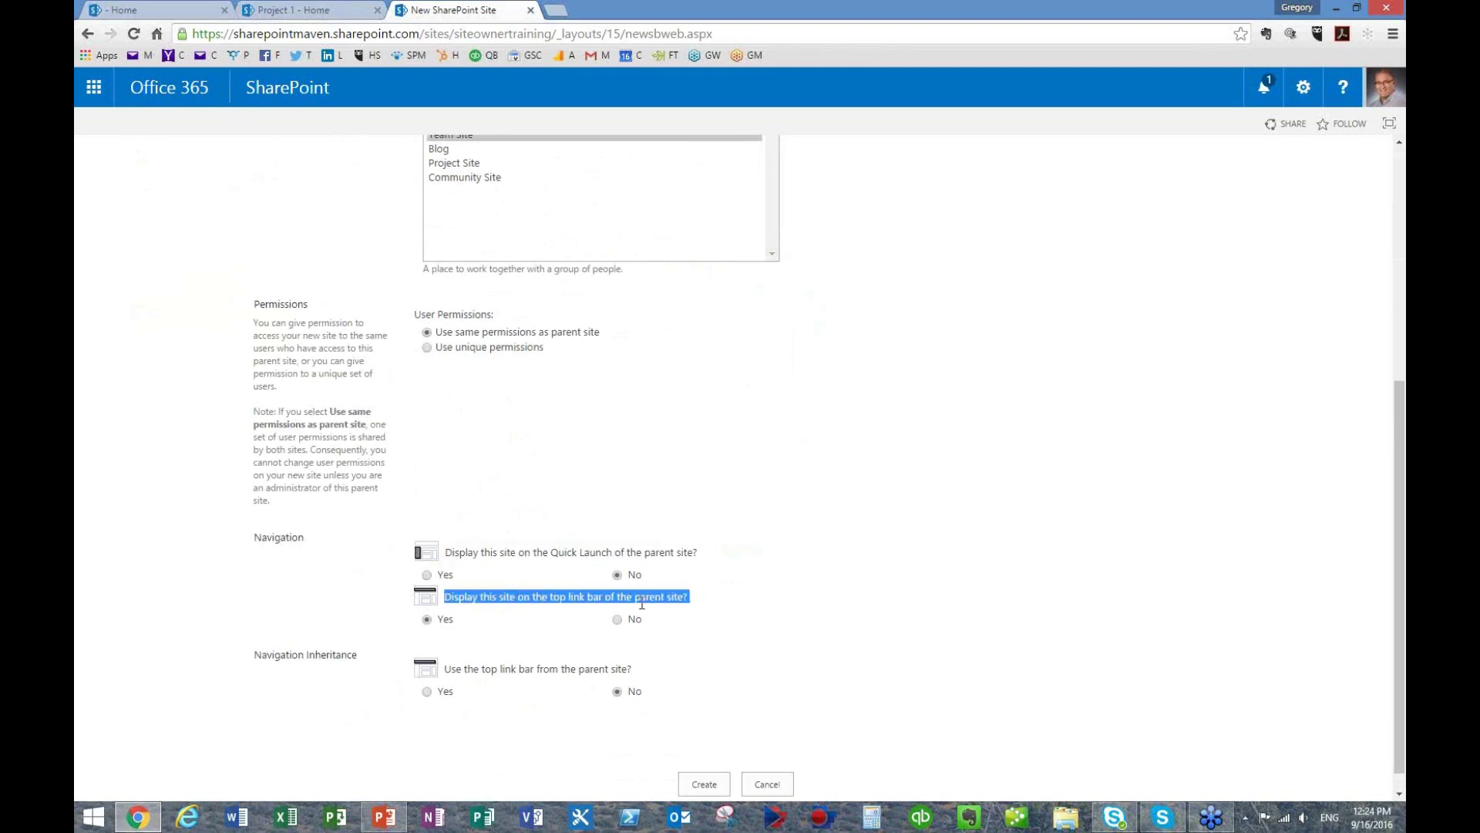
scroll(634, 607, "up", 5)
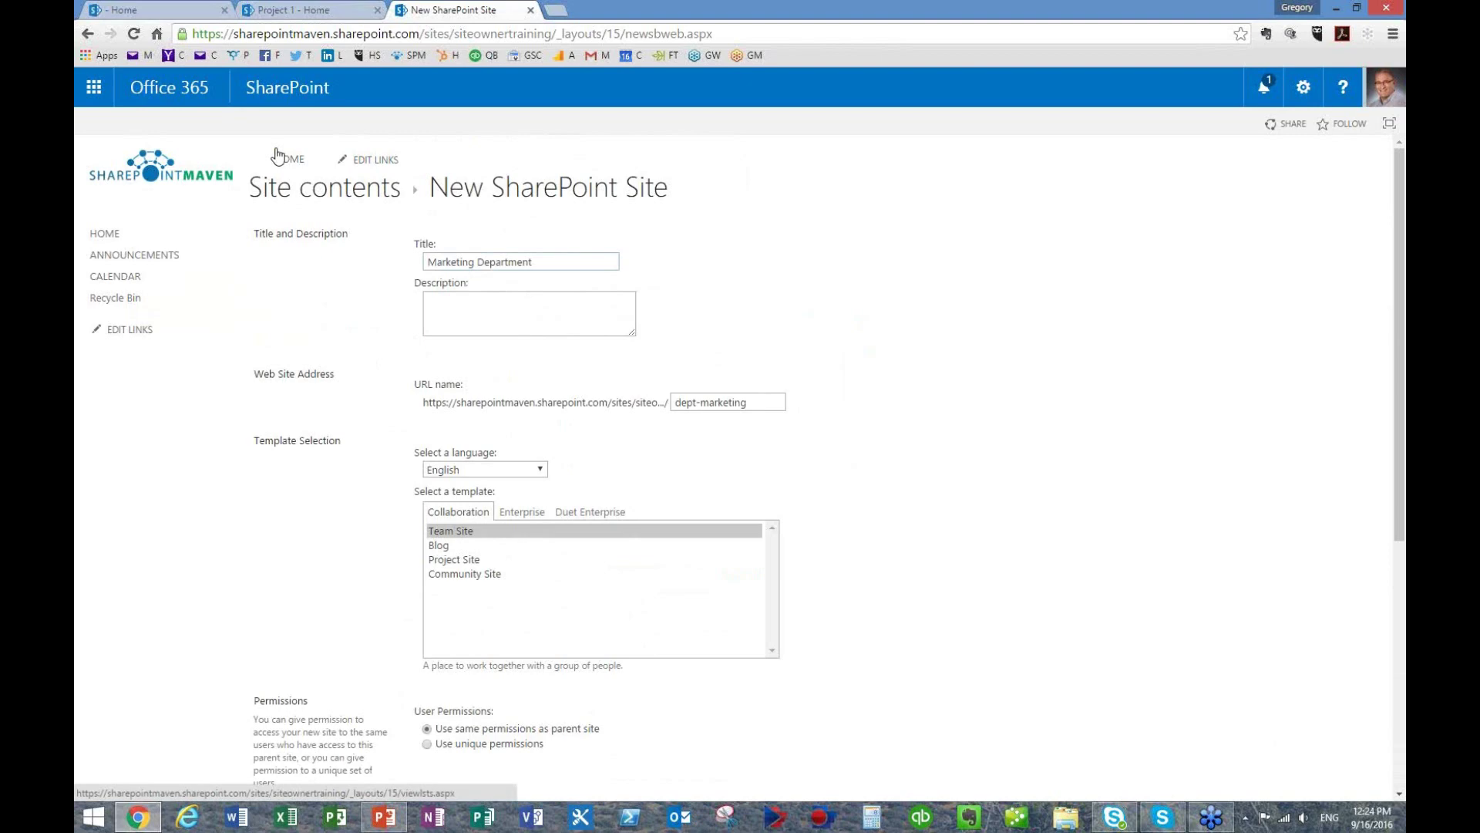
scroll(537, 600, "down", 5)
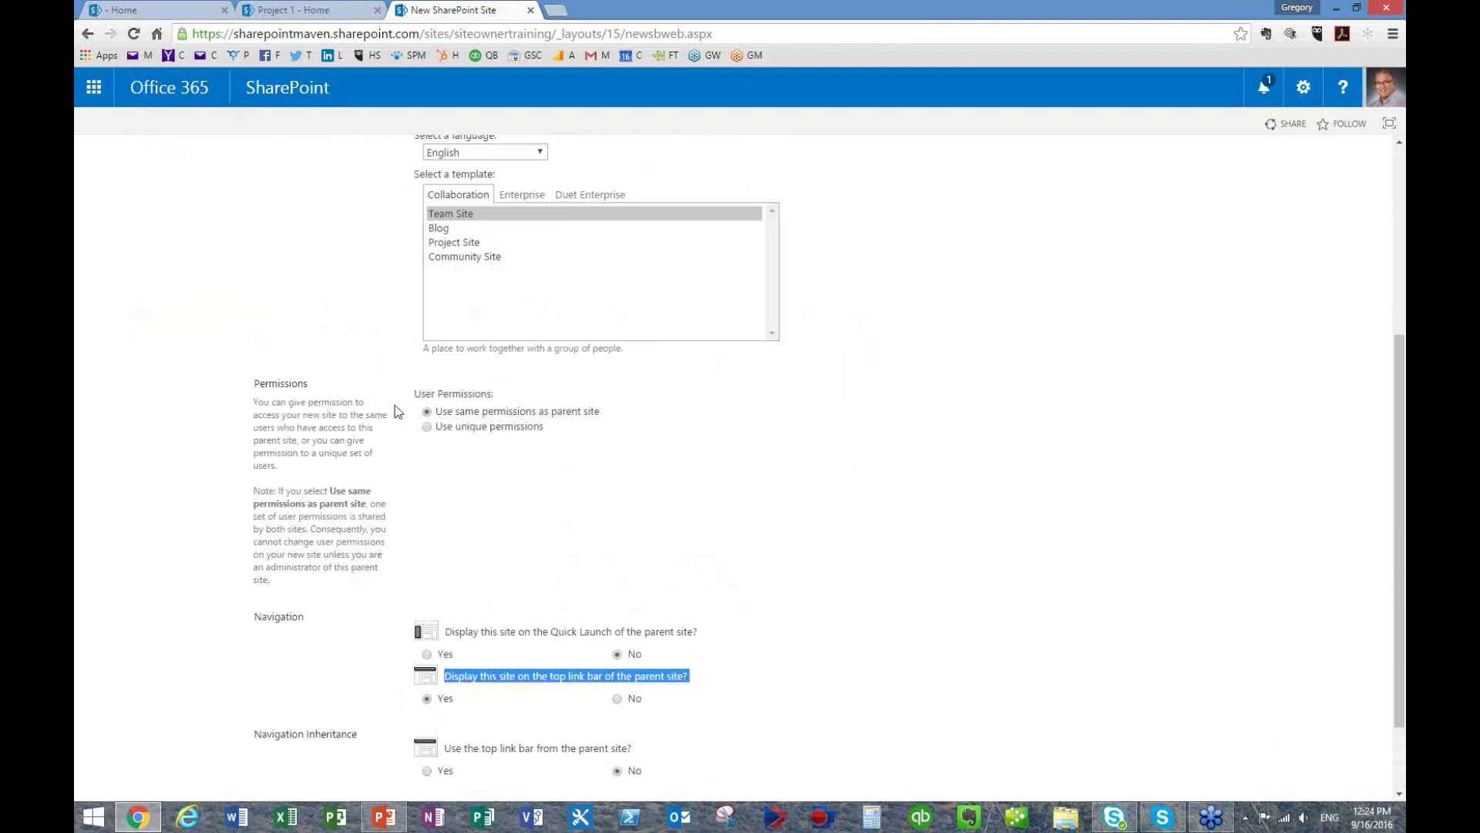
left_click(521, 615)
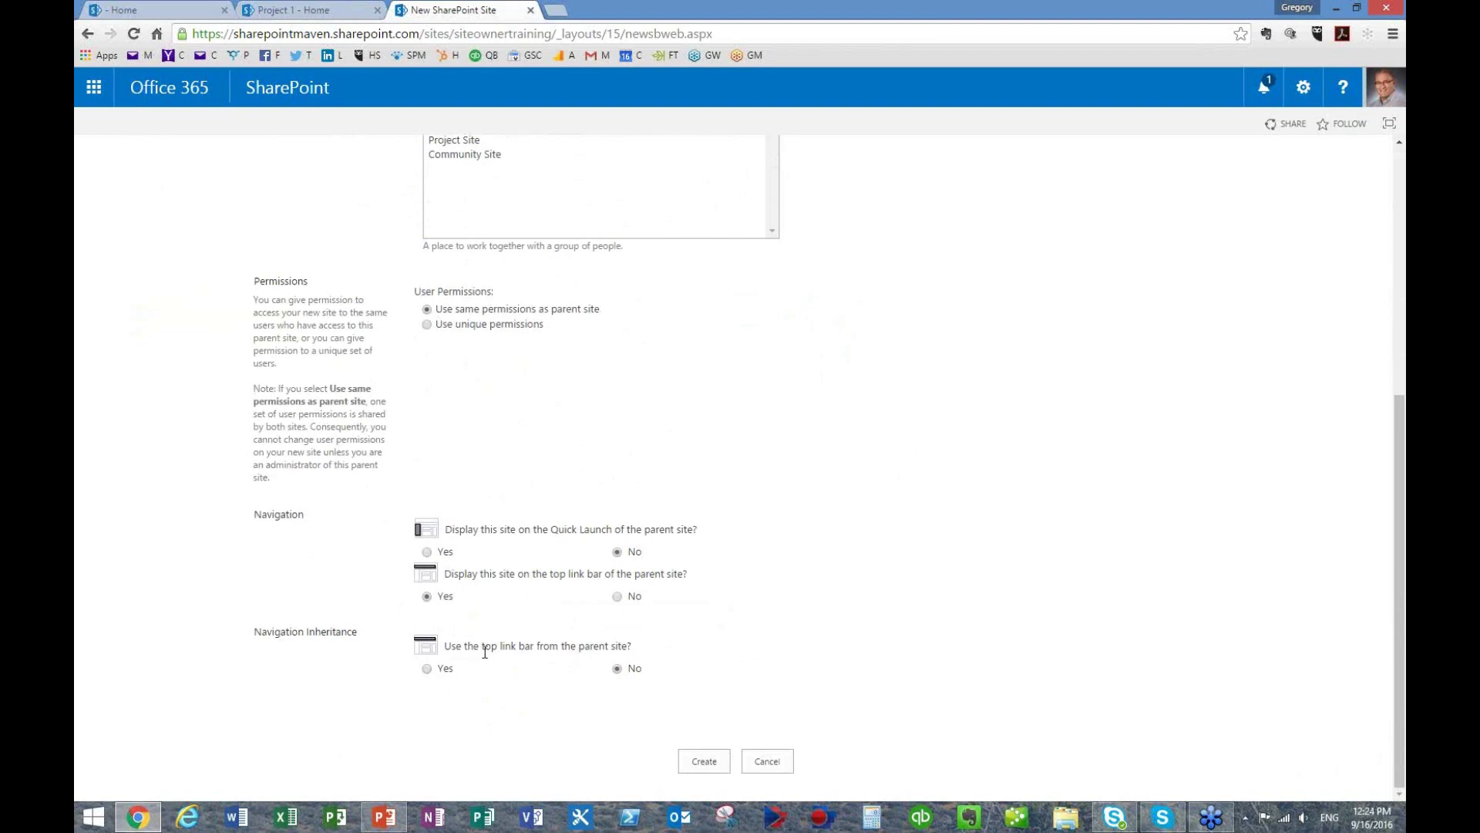
scroll(553, 648, "up", 6)
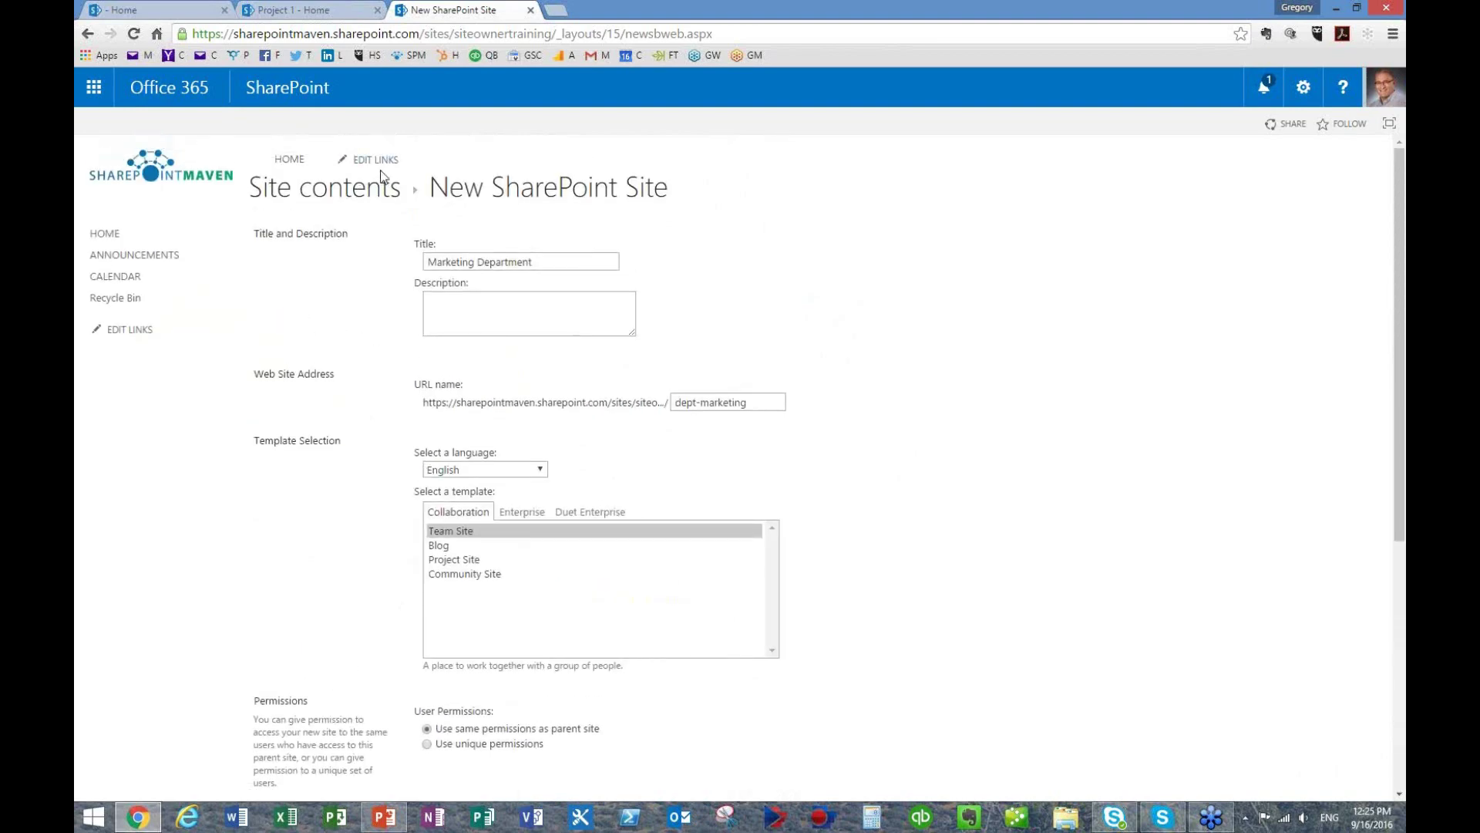
- Open the HR Public Site from the company intranet's Departments navigation and check its top link bar
left_click(207, 8)
mouse_move(341, 151)
mouse_move(325, 215)
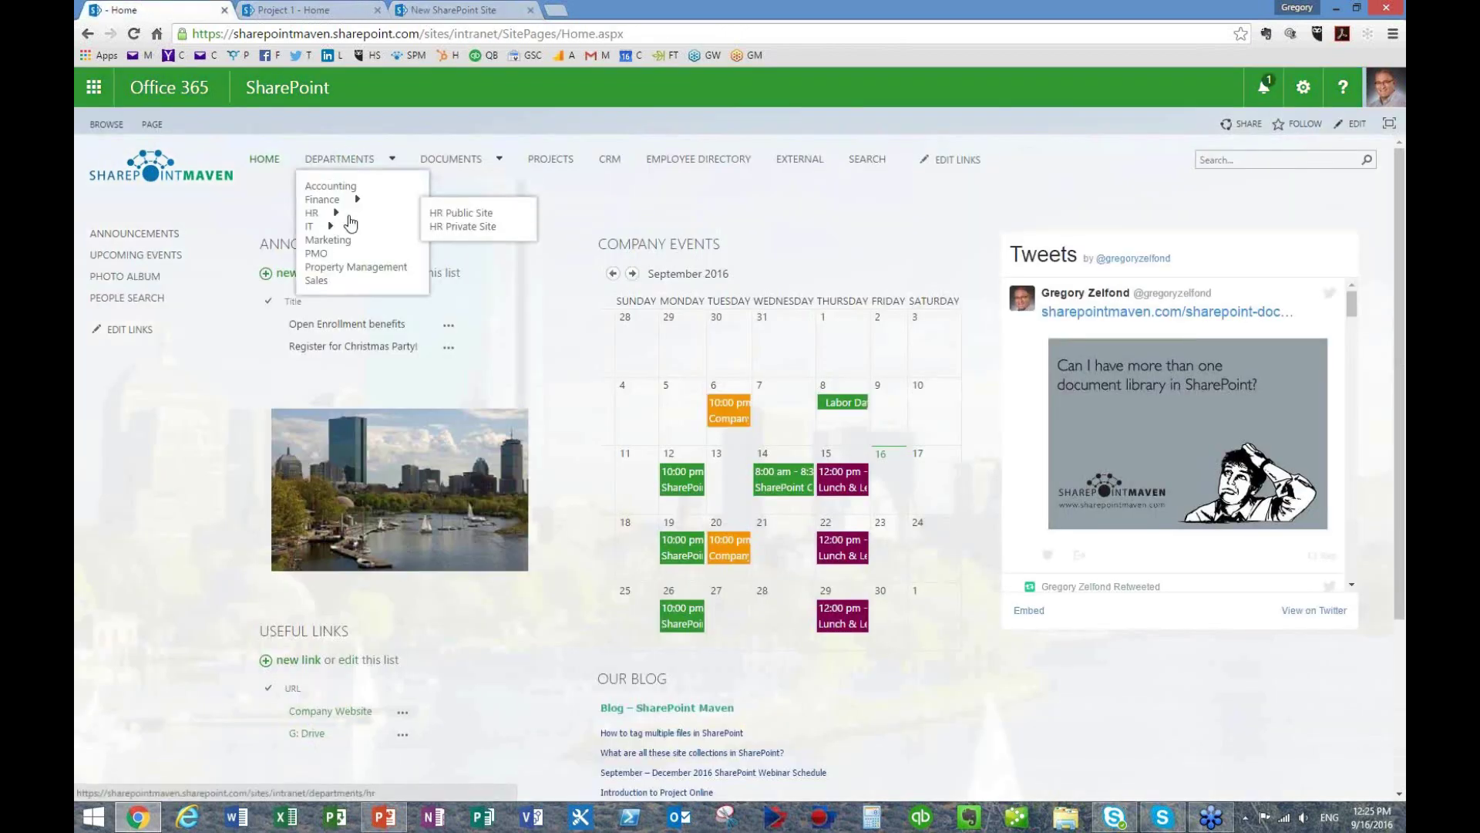
left_click(451, 215)
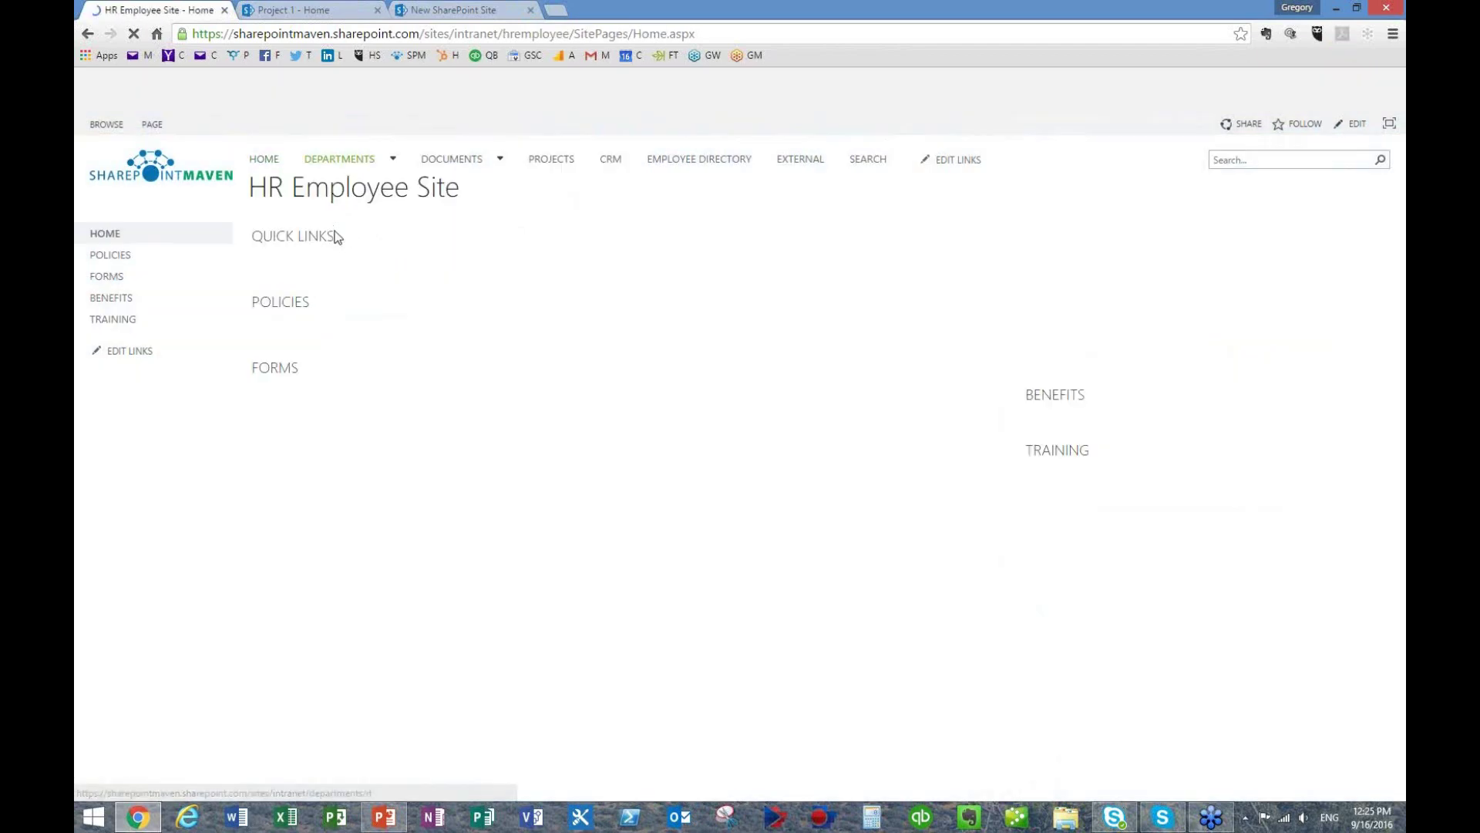
mouse_move(342, 162)
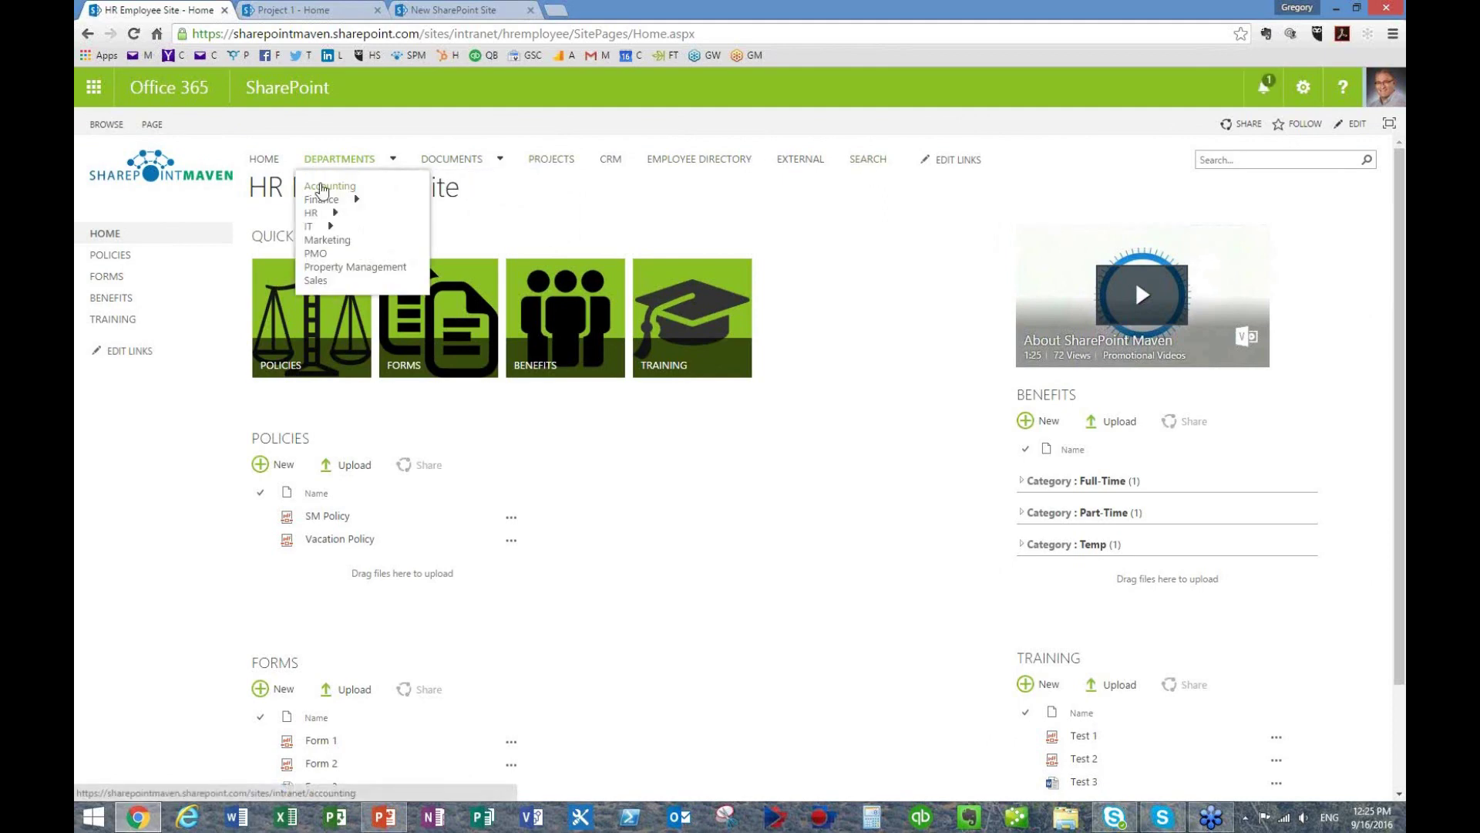
- Return to the new site form, make it use the parent site's top link bar, and create the Marketing Department subsite
left_click(445, 9)
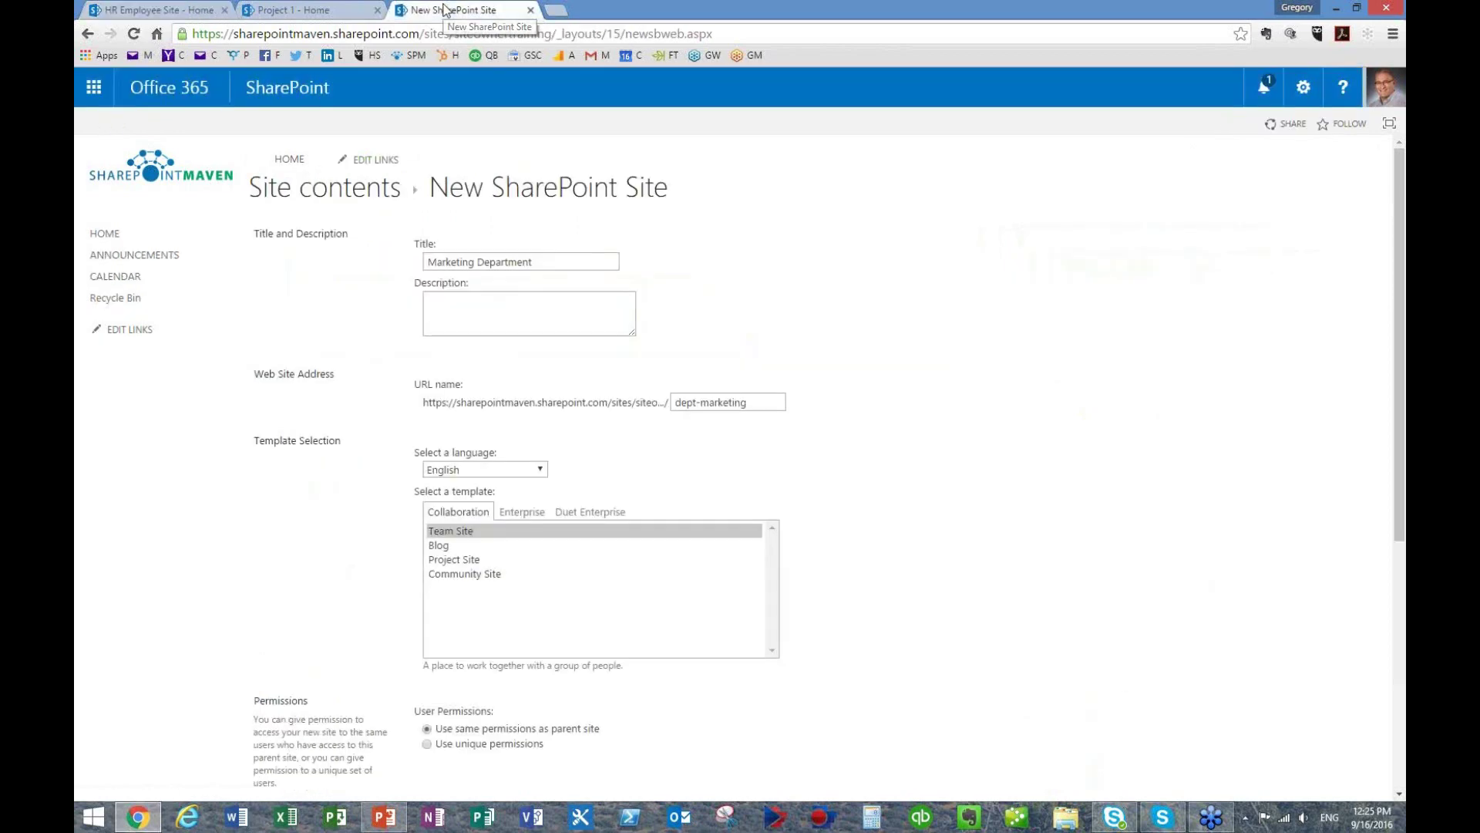
scroll(301, 538, "down", 3)
scroll(300, 538, "down", 2)
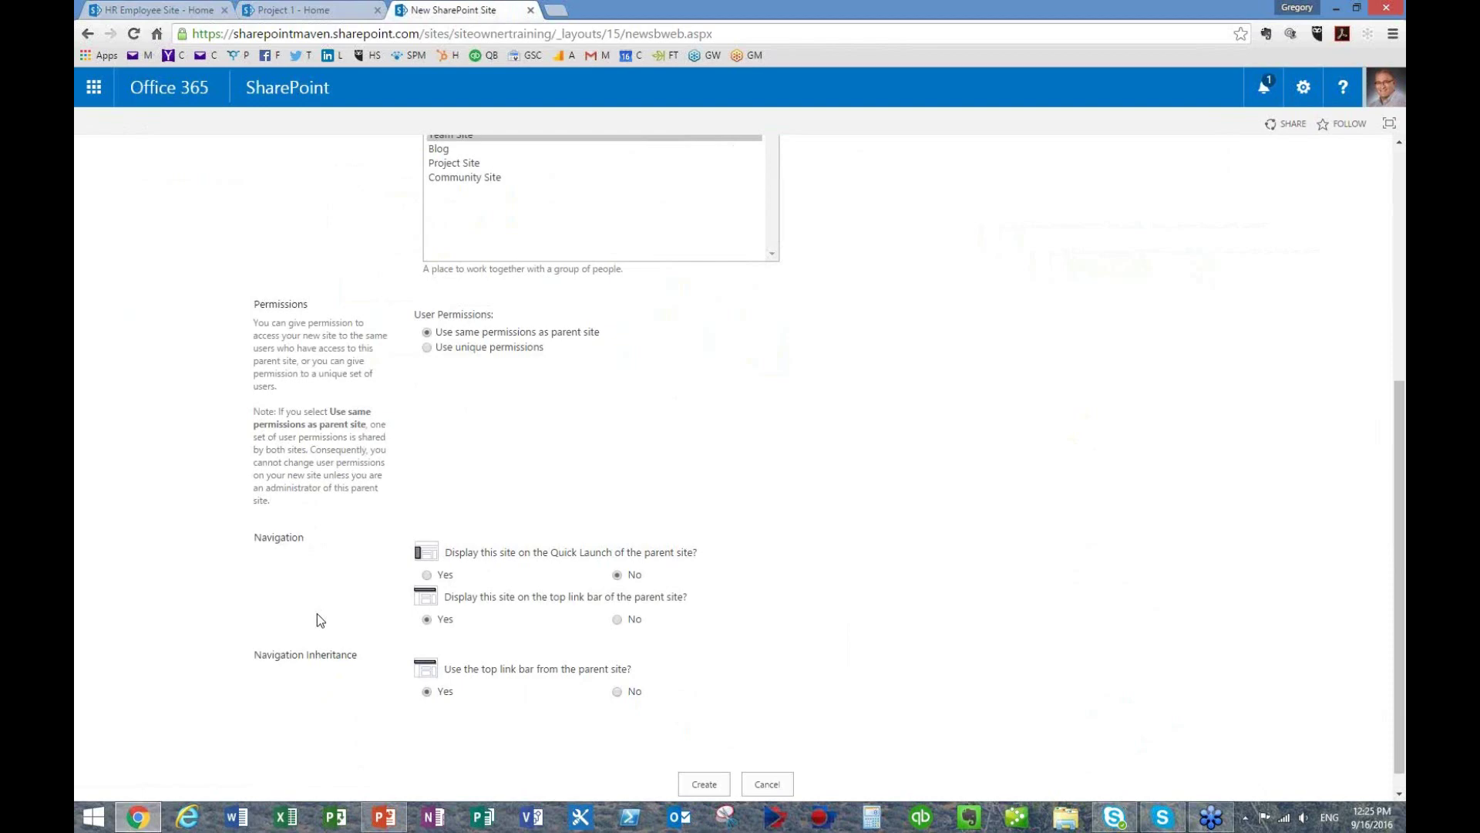
scroll(317, 604, "down", 1)
left_click(702, 760)
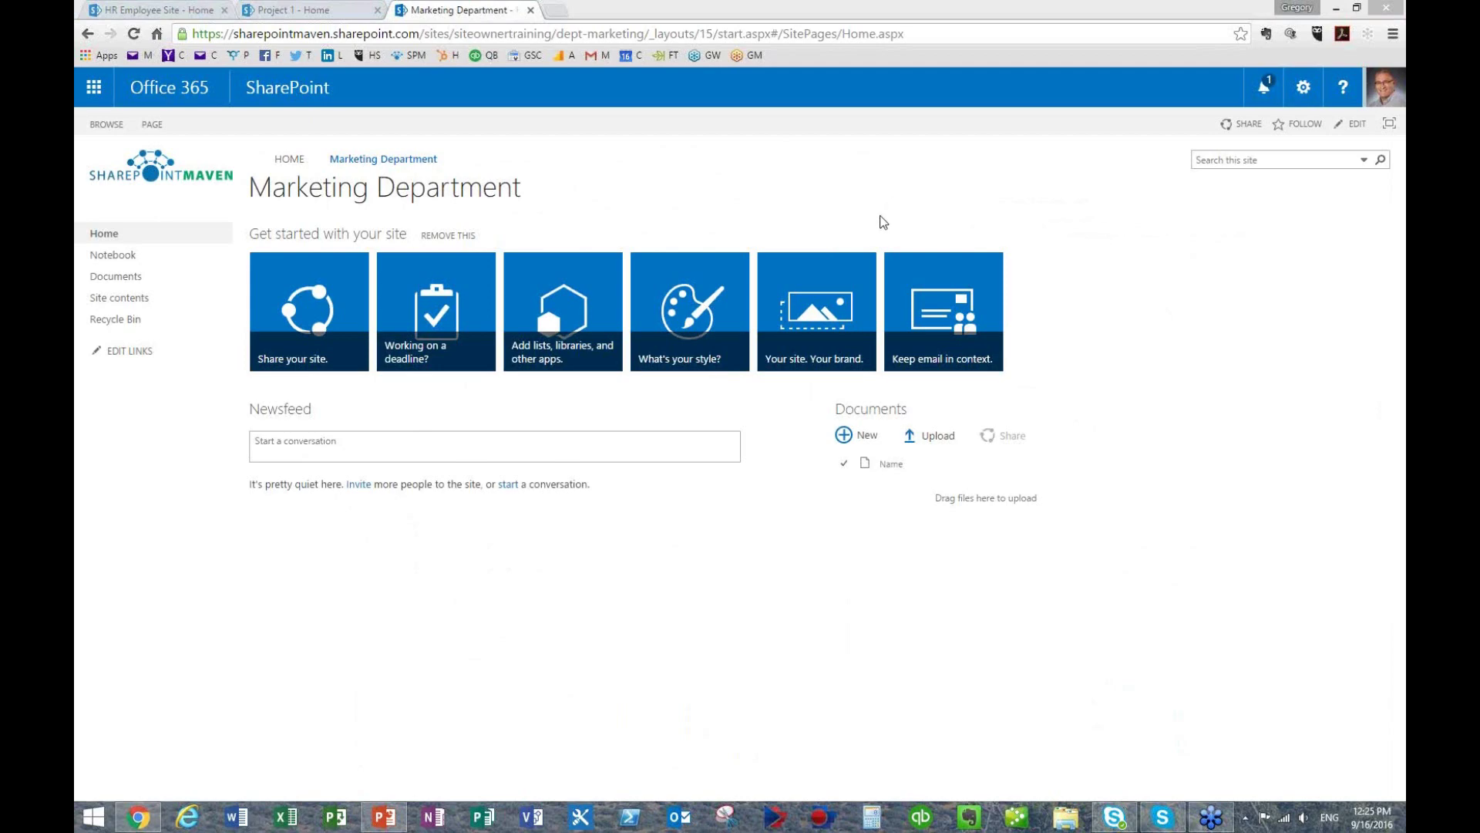
- Examine the new subsite's web address, comparing the sites/siteownertraining part with the dept-marketing part
left_click(641, 33)
left_click(560, 34)
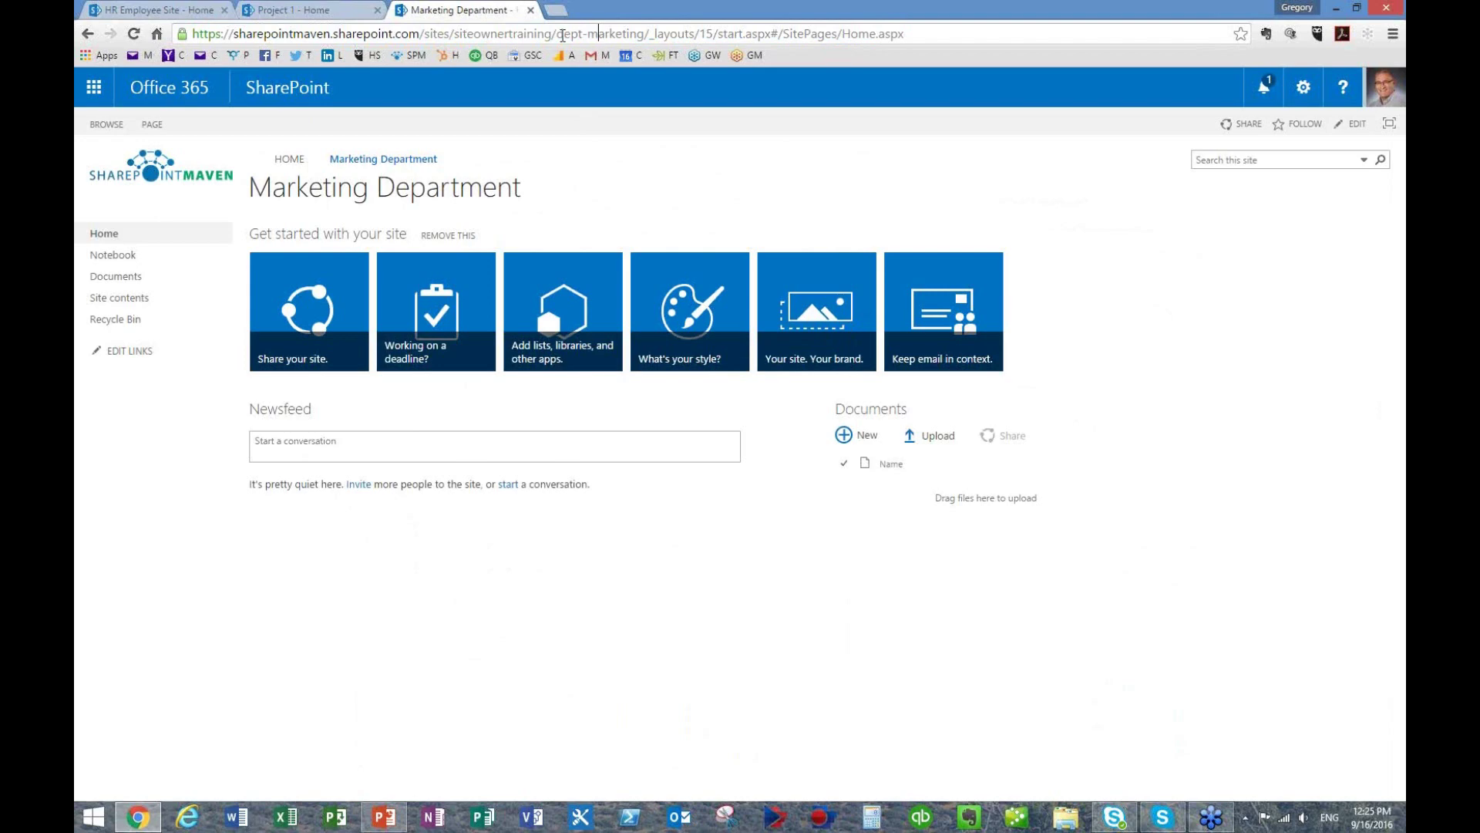
key("Right")
key("Right")
key("Right")
key("Right")
key("Right")
key("Right")
left_click_drag(550, 33, 429, 33)
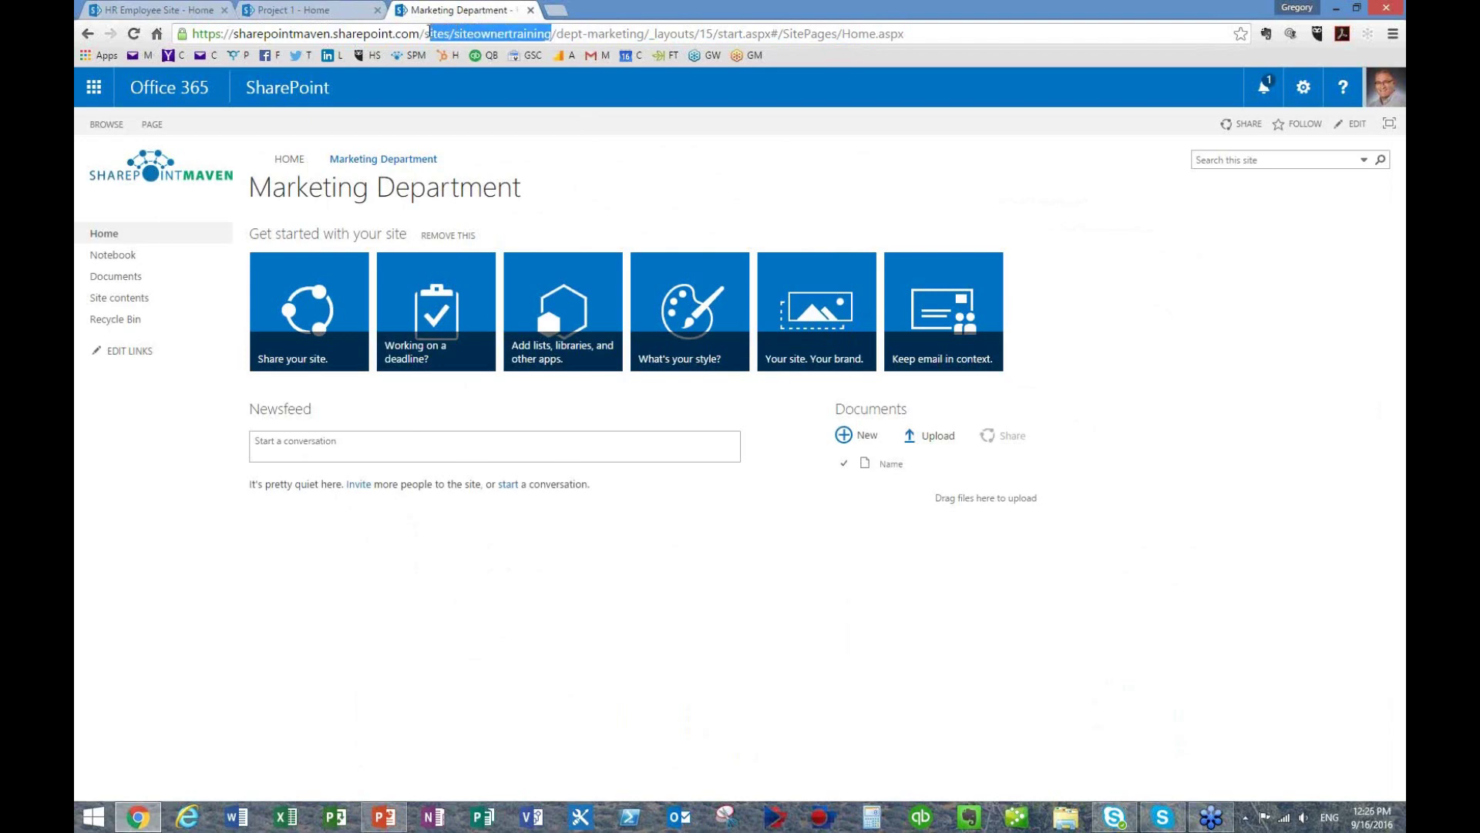
left_click(564, 33)
left_click_drag(564, 33, 643, 33)
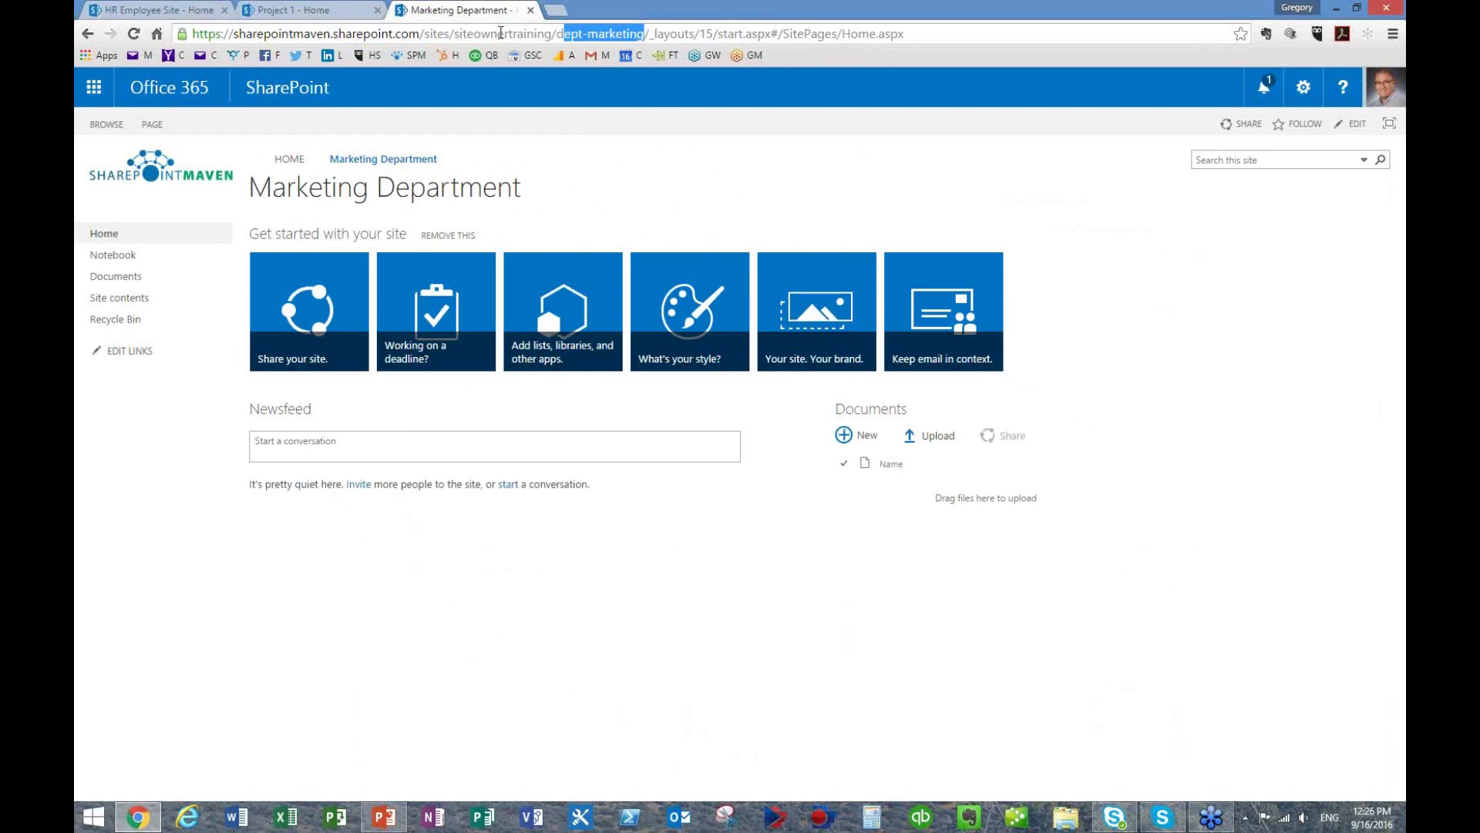
left_click(618, 188)
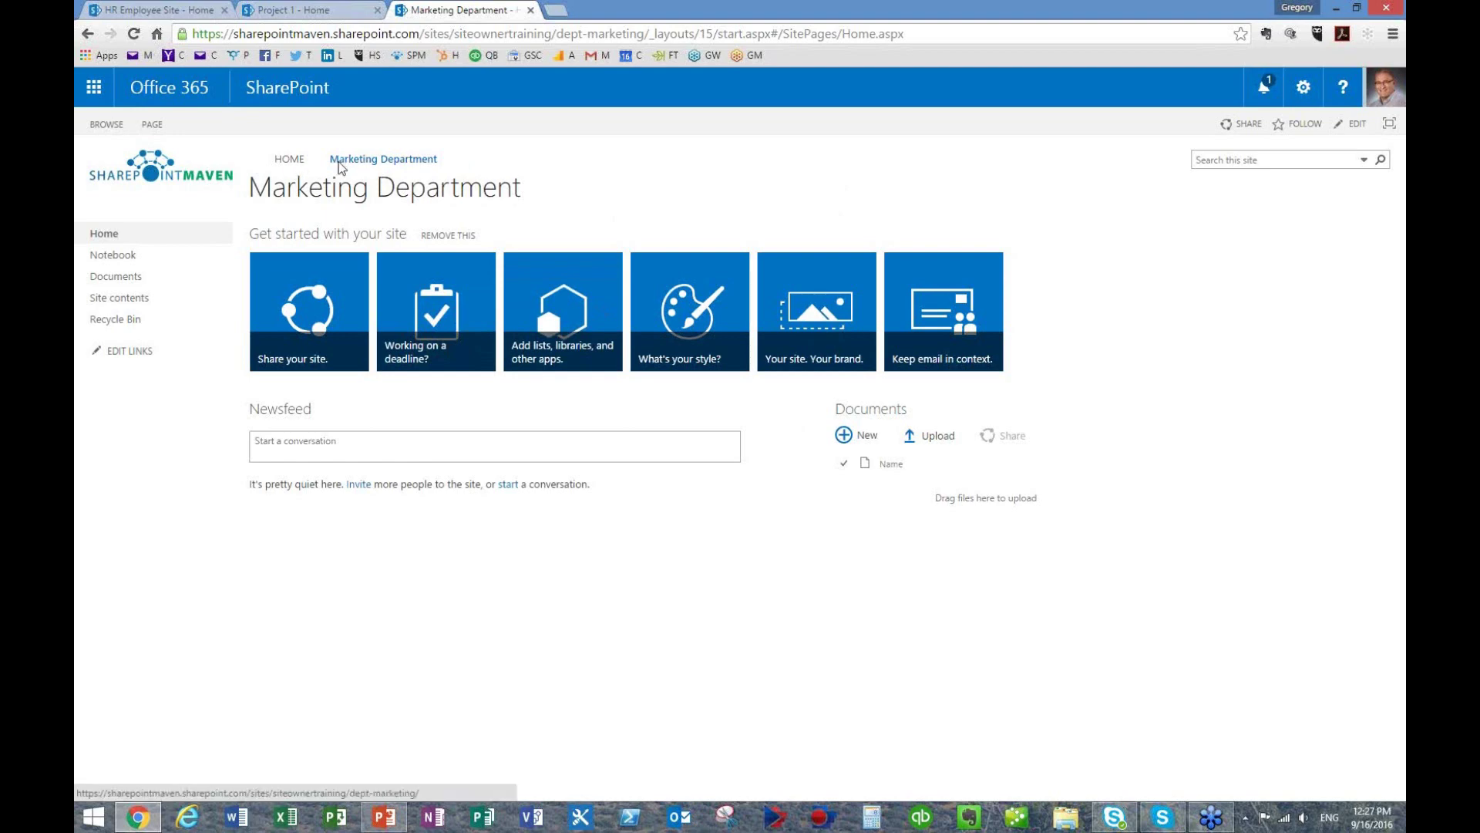
- Visit the parent site's home page and return to the Marketing Department subsite through the shared top navigation
left_click(296, 162)
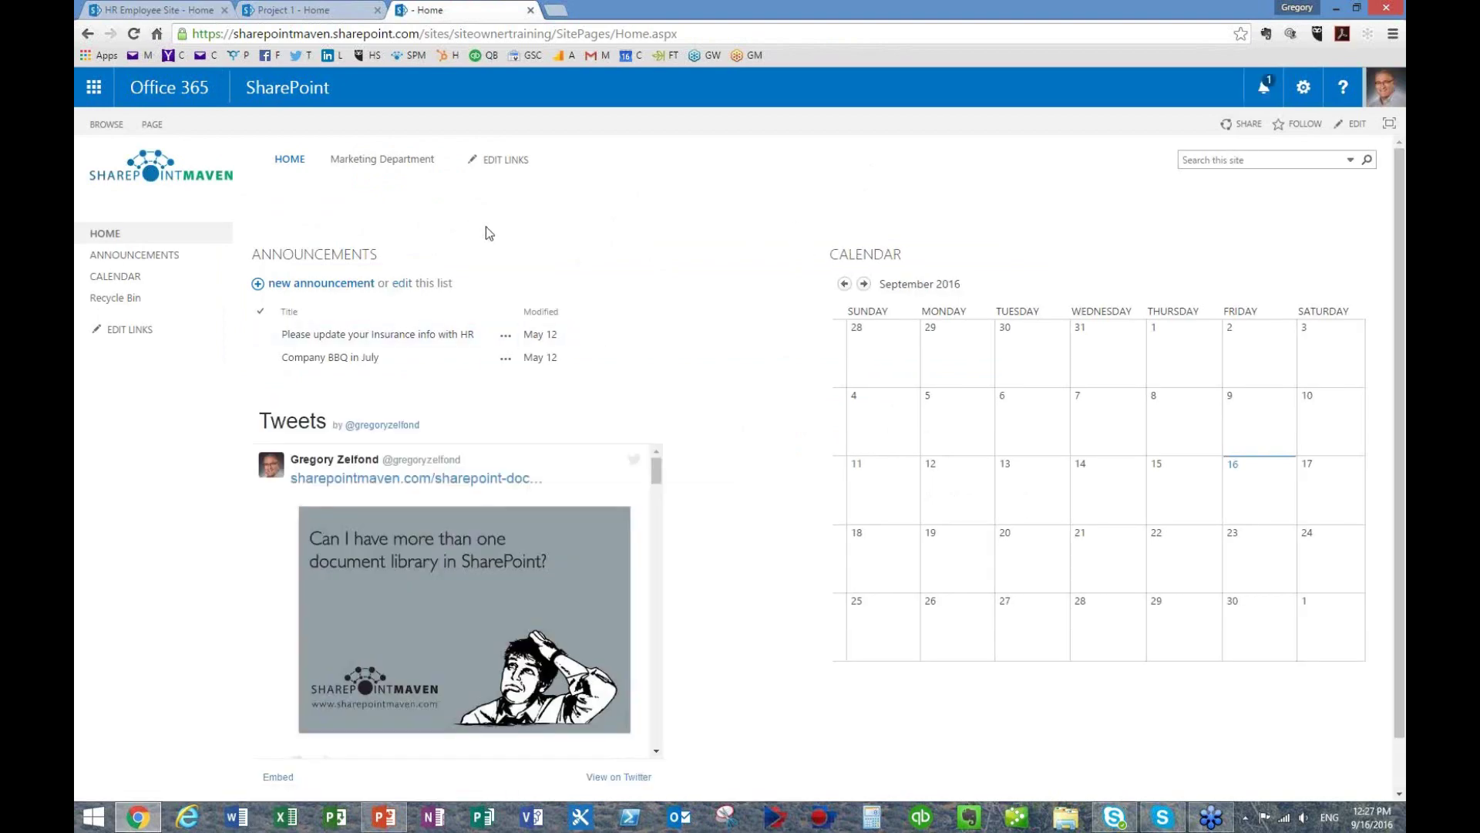
left_click(355, 164)
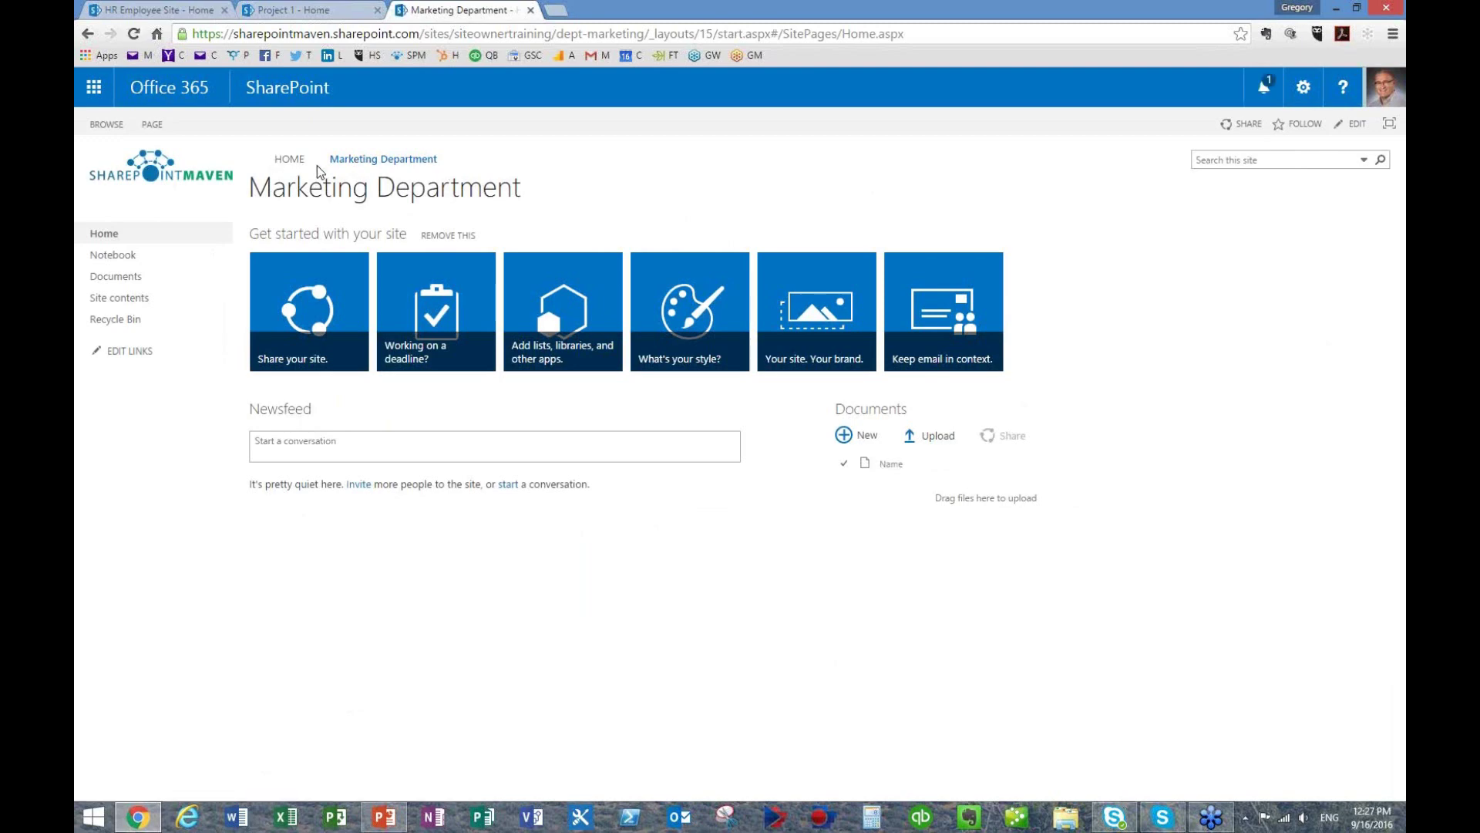
- Switch to PowerPoint, review the training's Agenda slide, and return to the Marketing Department subsite in the browser
mouse_move(388, 817)
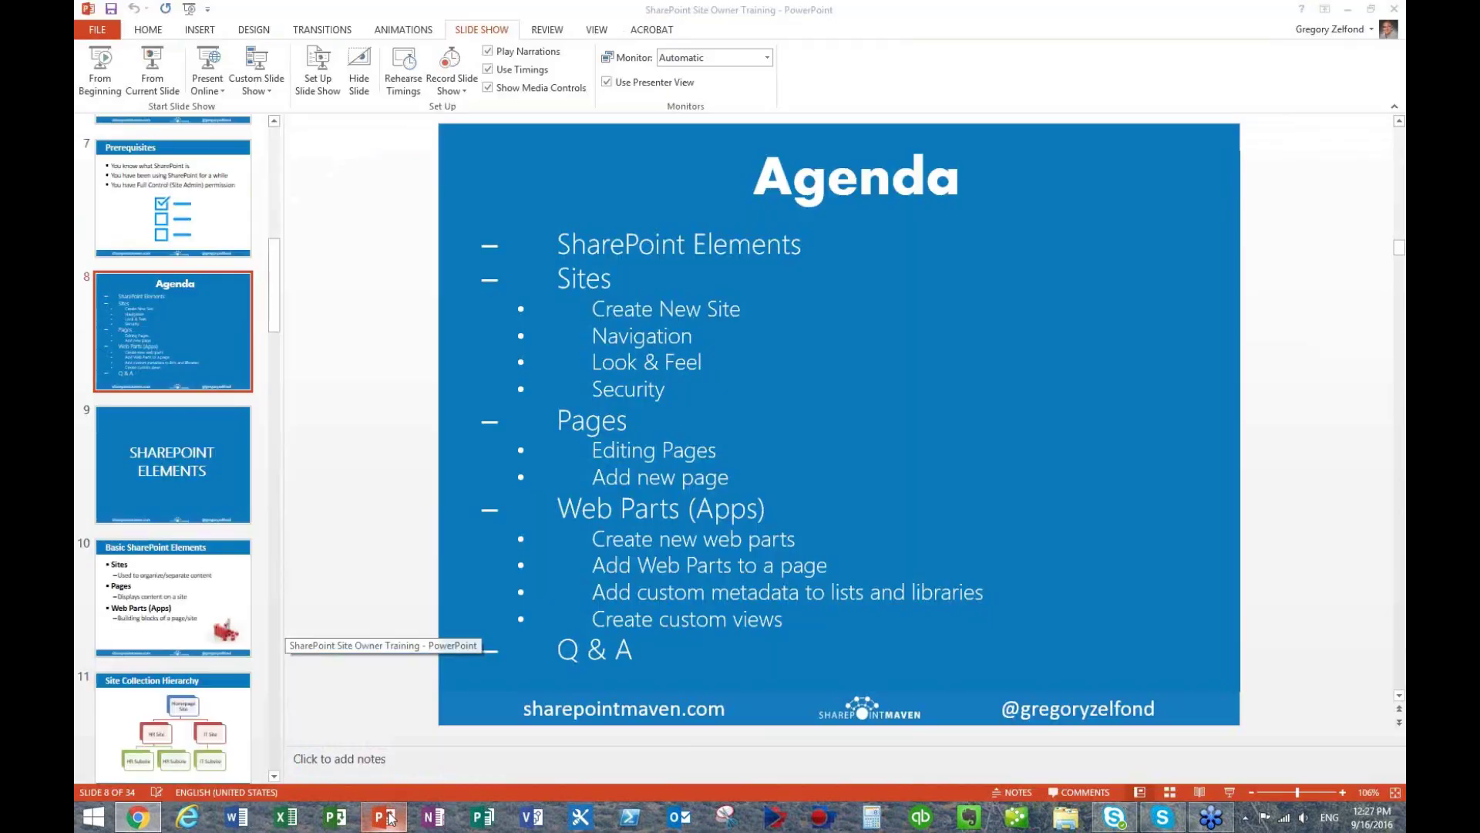
left_click(383, 723)
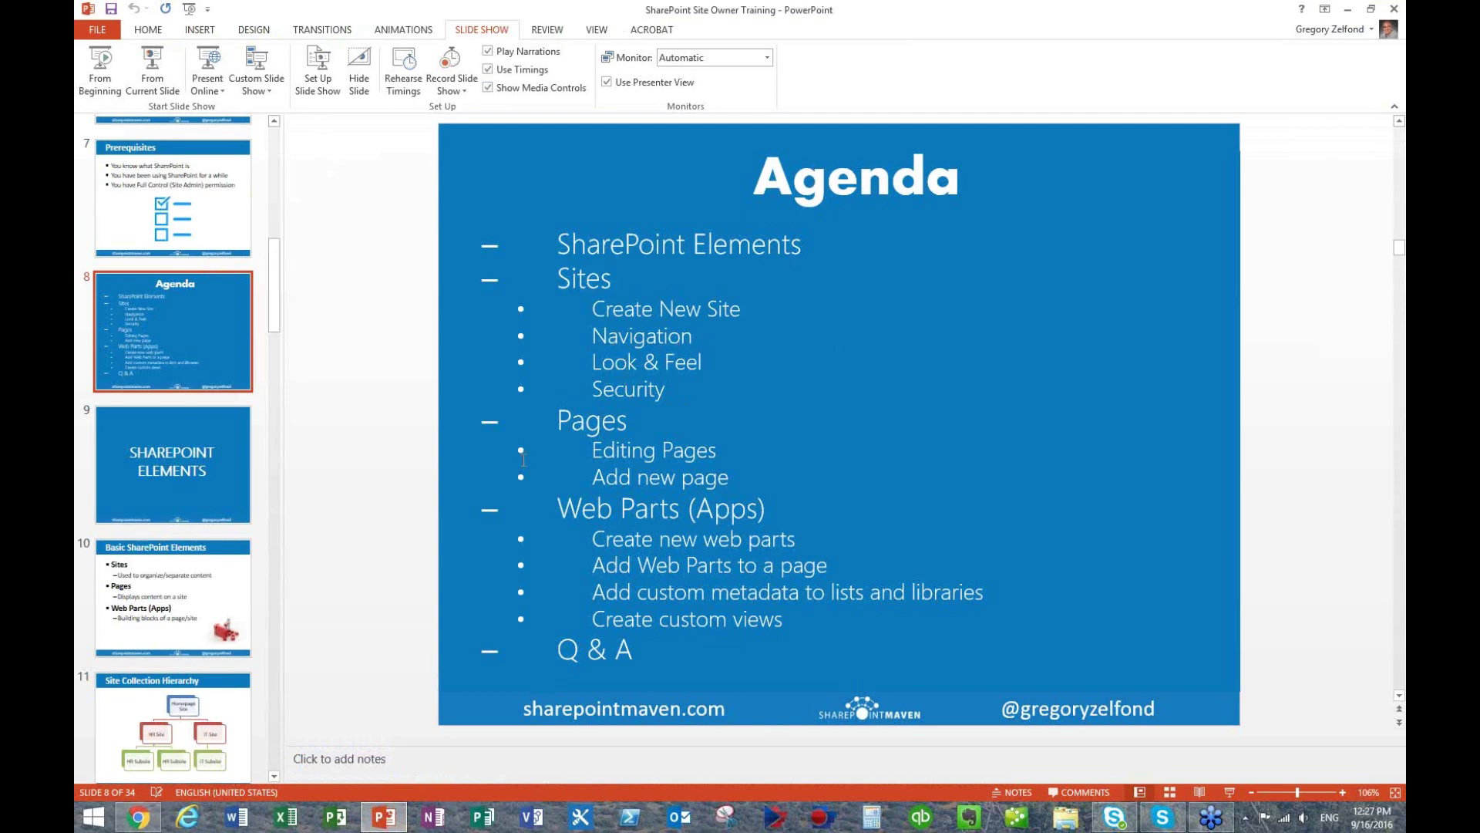
left_click(1348, 11)
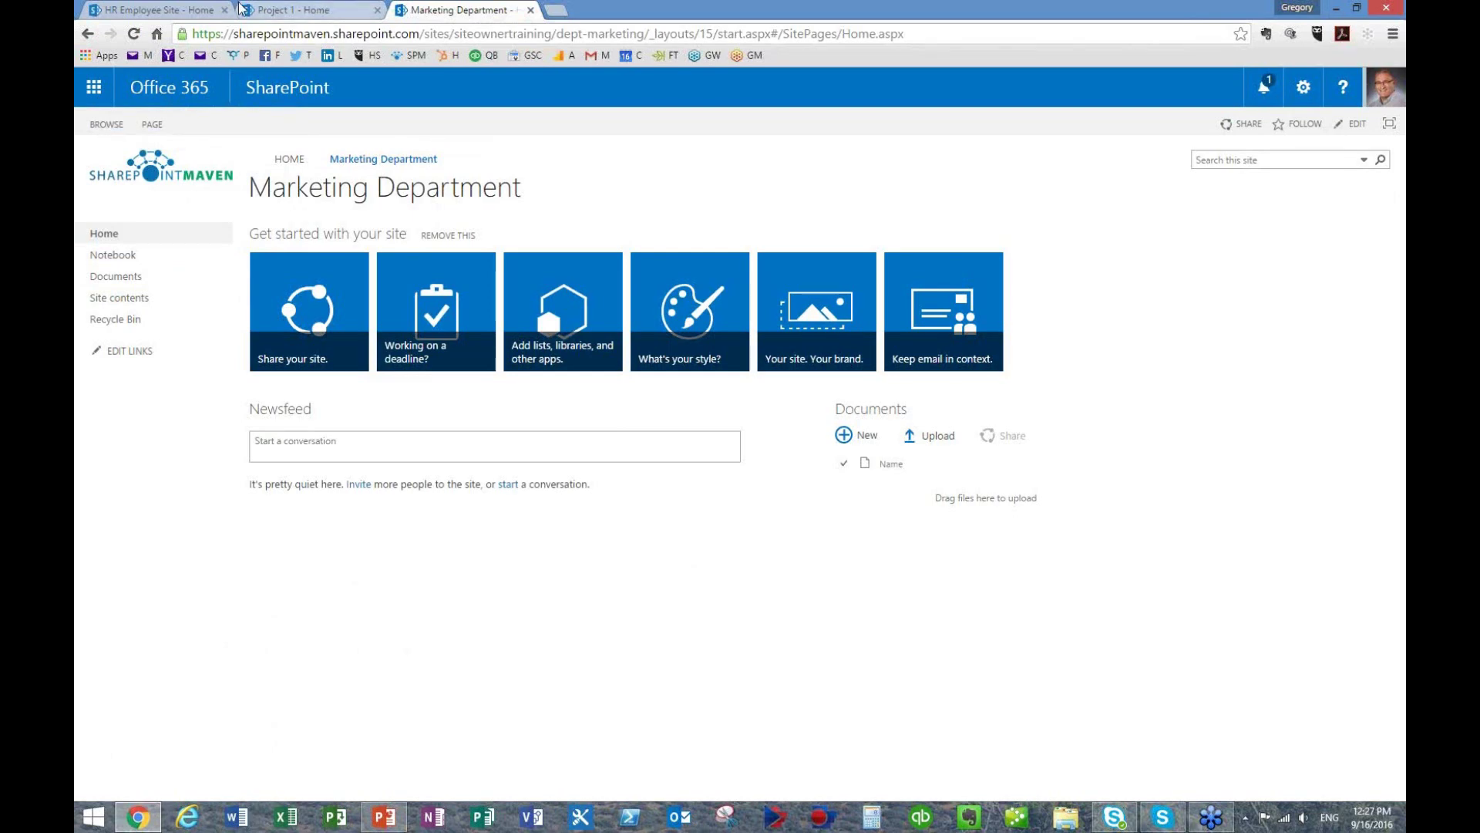
- Compare the HR Employee Site's side and top navigation with the Marketing Department subsite's navigation
left_click(190, 9)
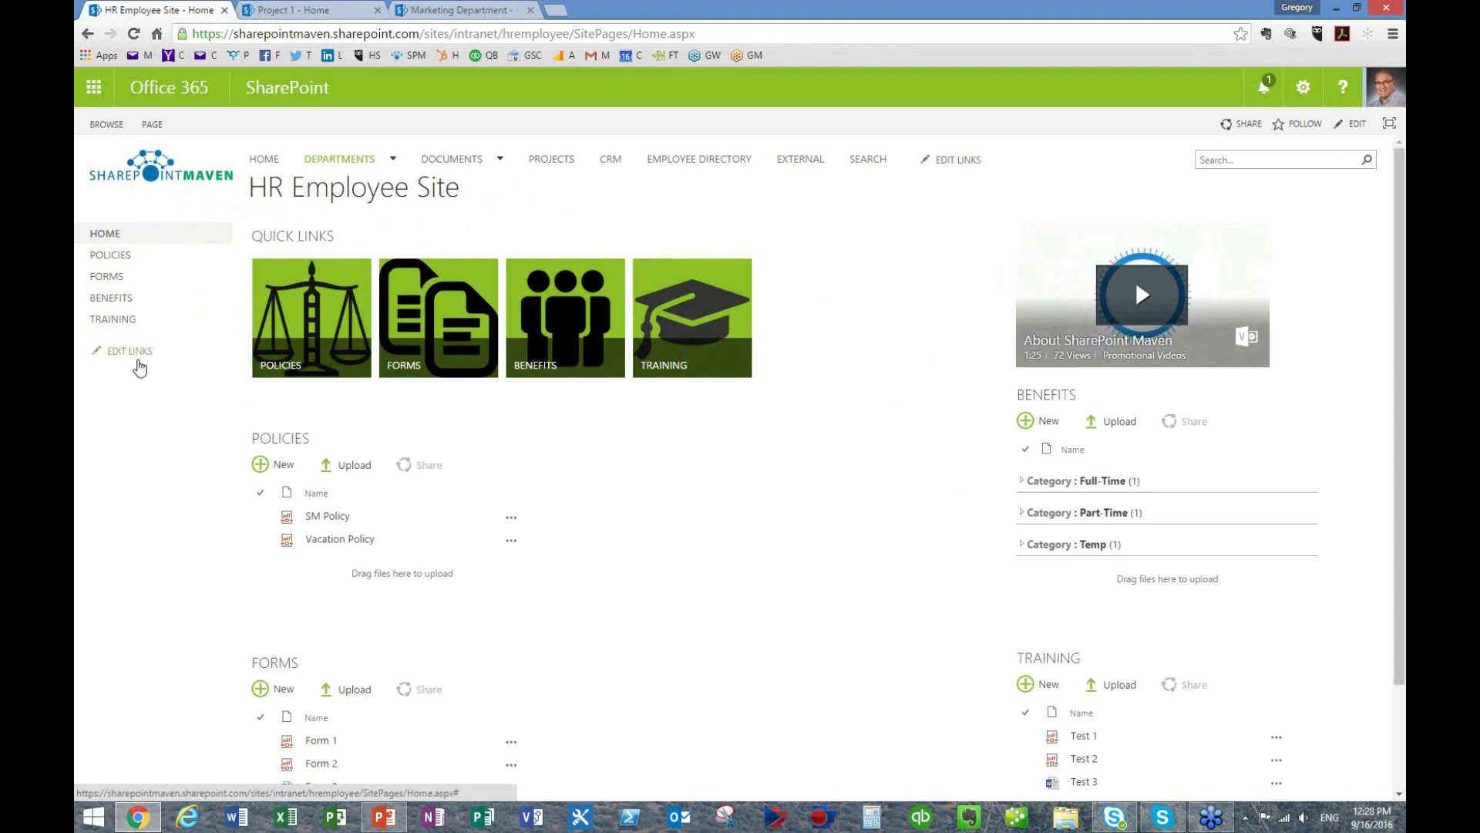
left_click(451, 10)
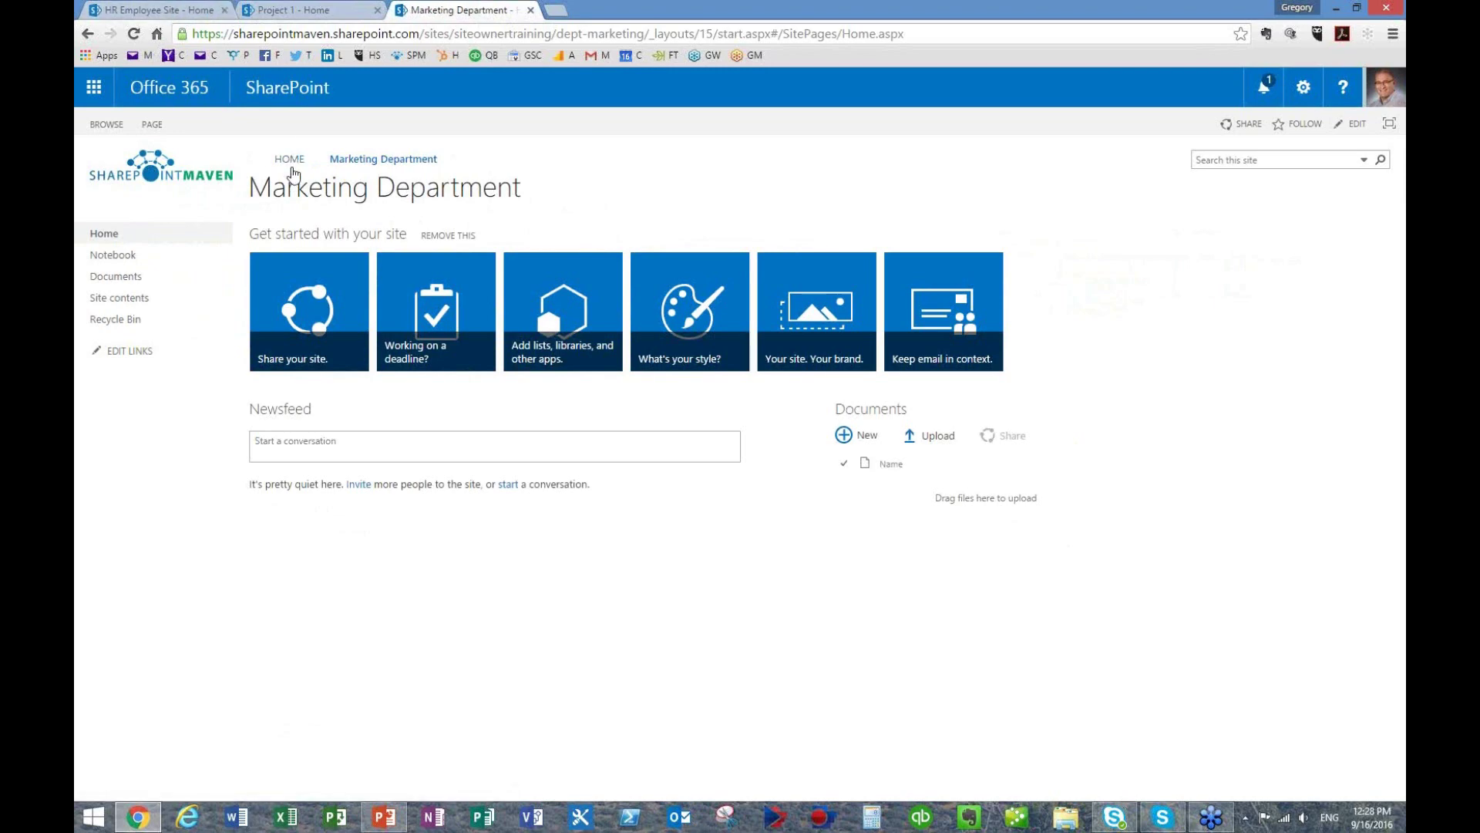
left_click(128, 6)
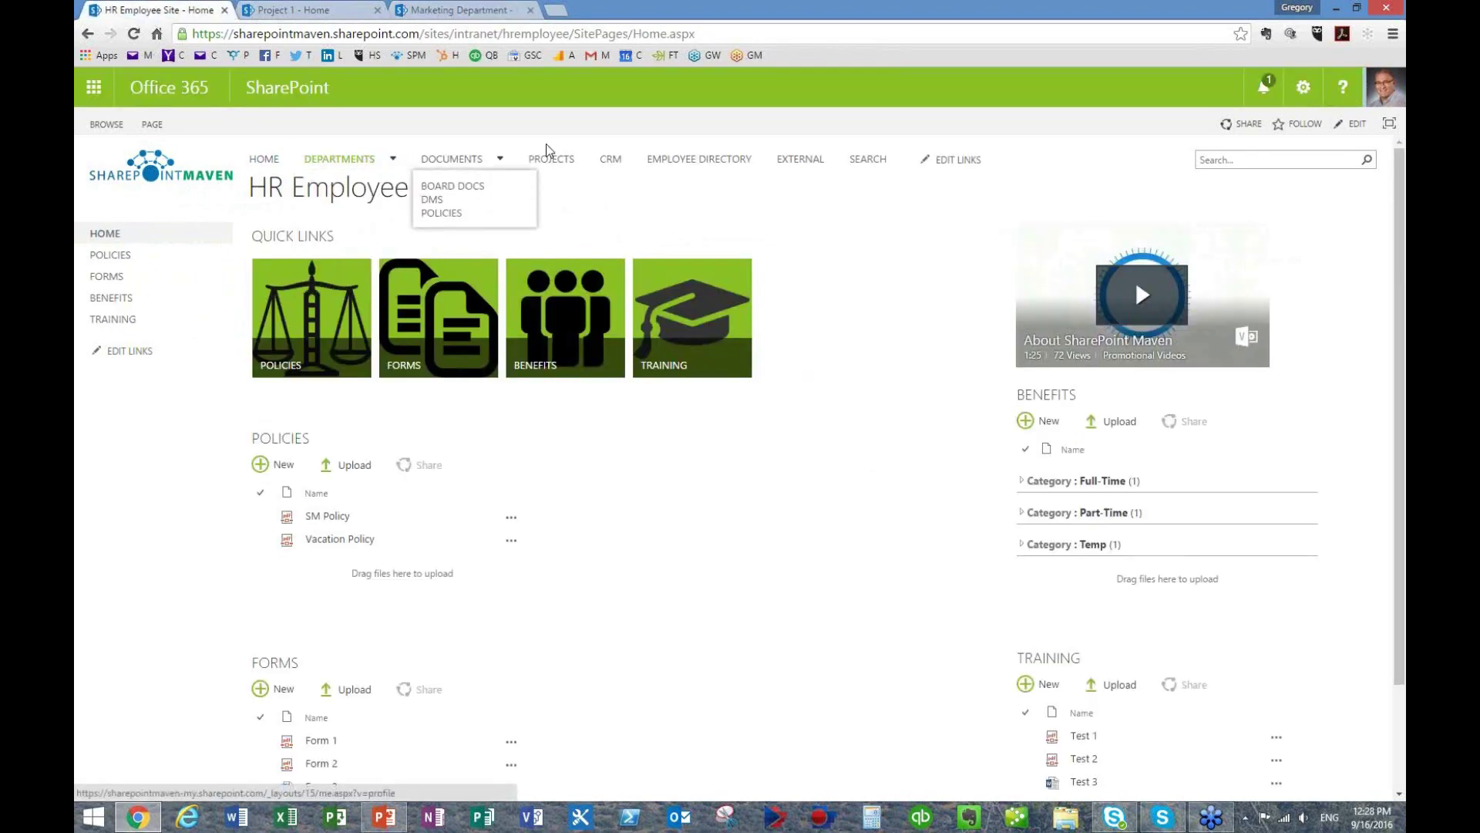
left_click(425, 9)
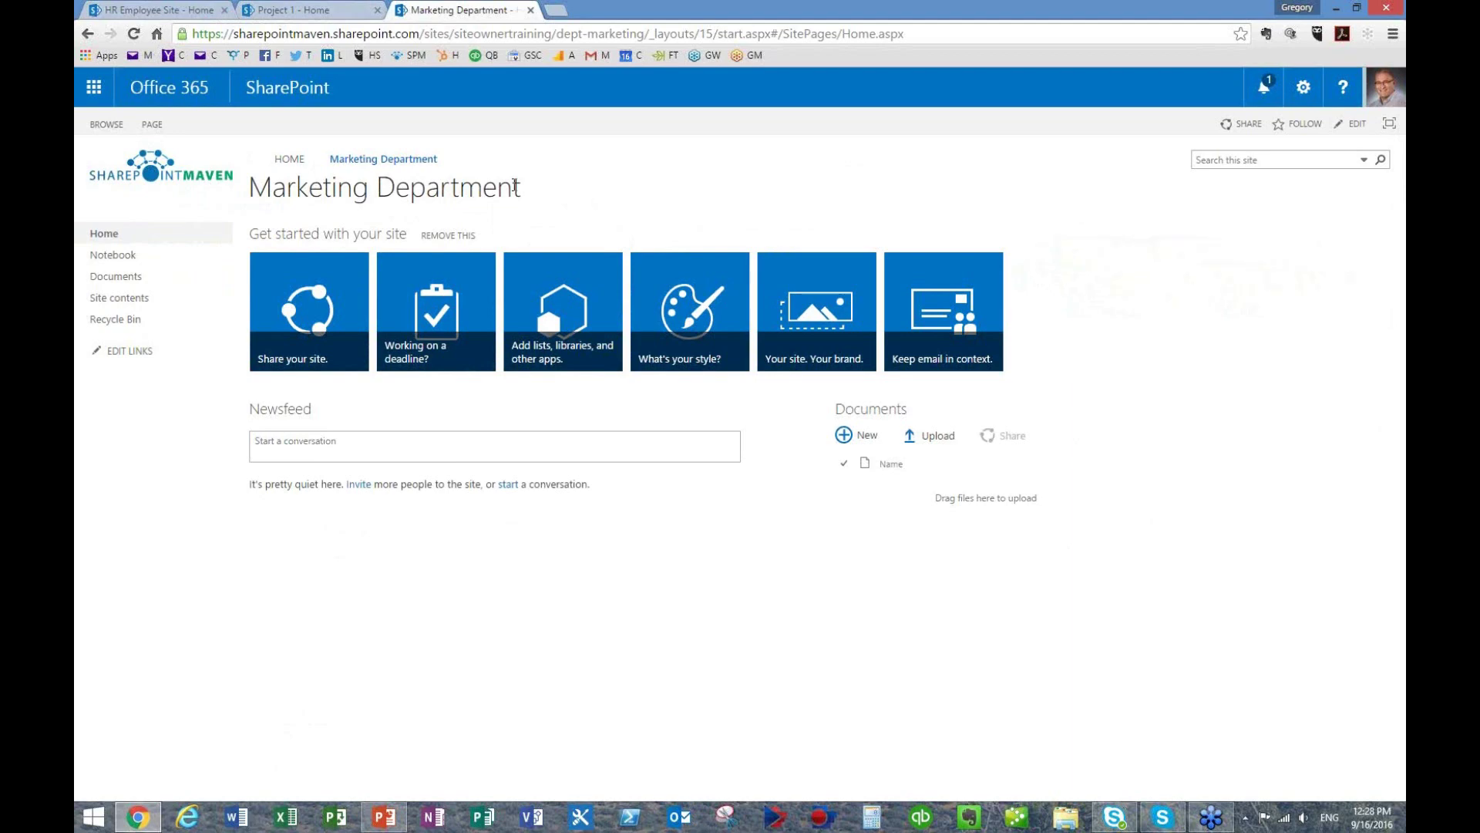
left_click(286, 160)
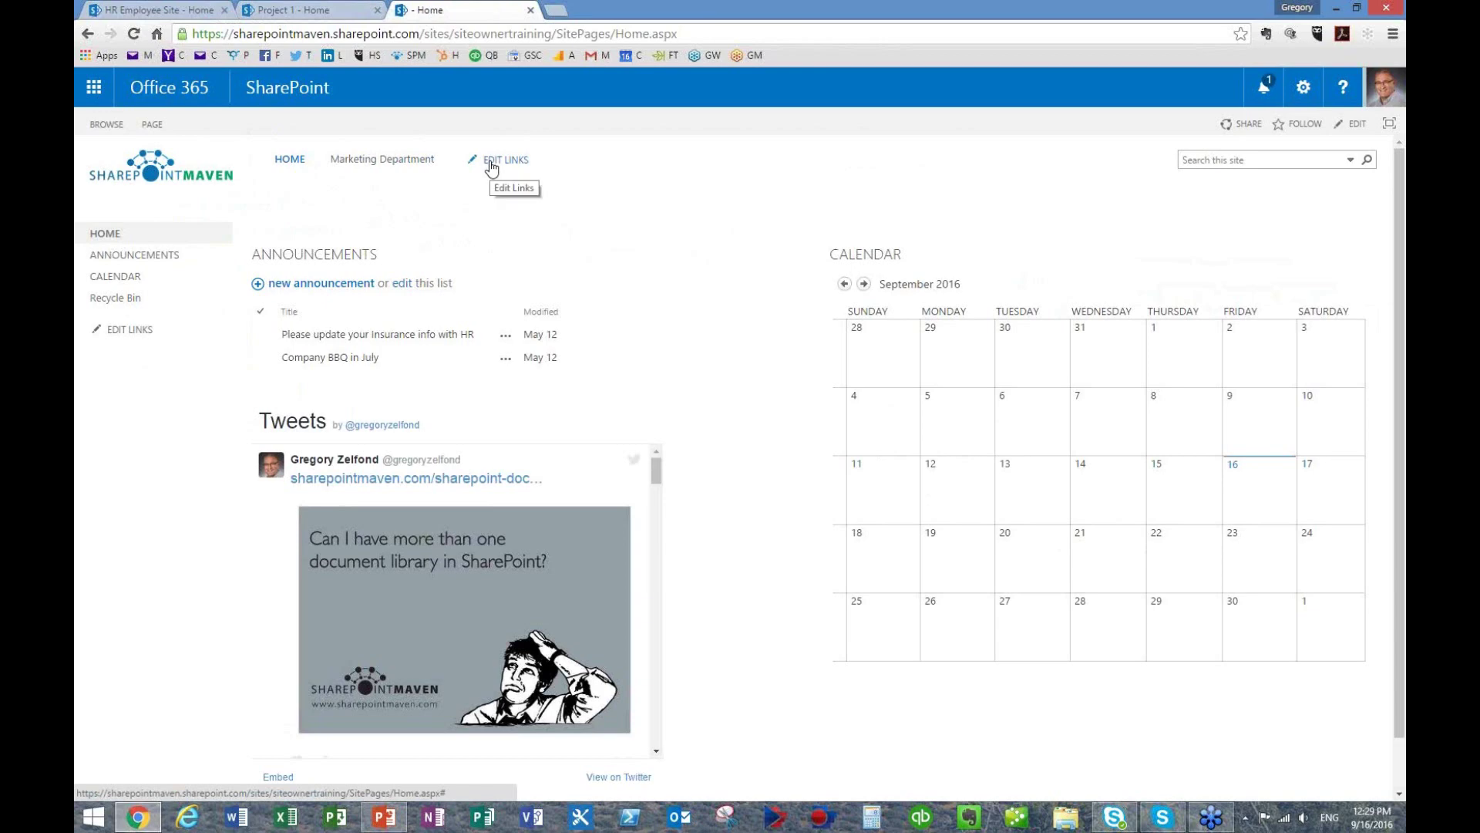
left_click(491, 163)
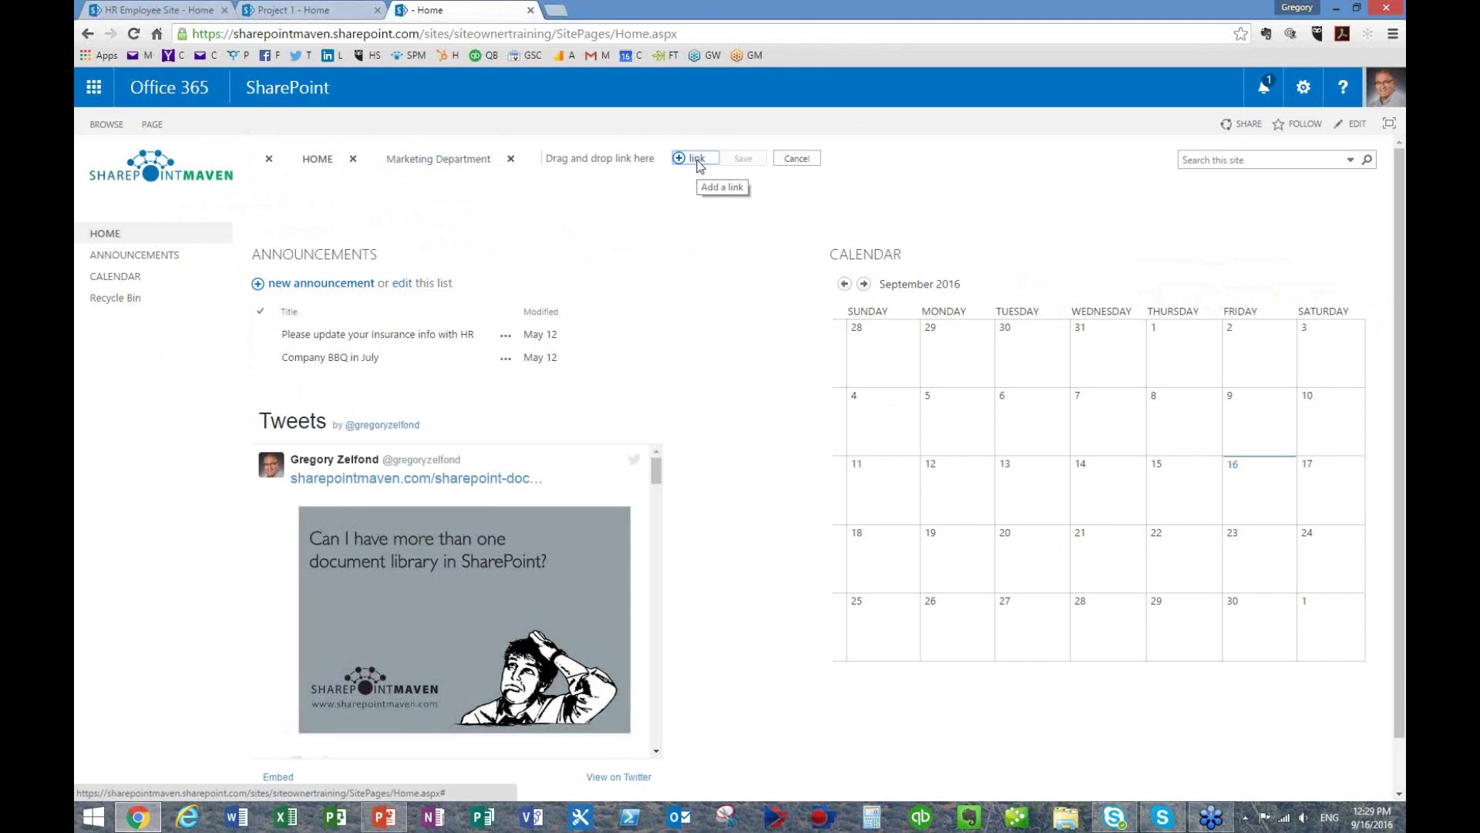
left_click(697, 163)
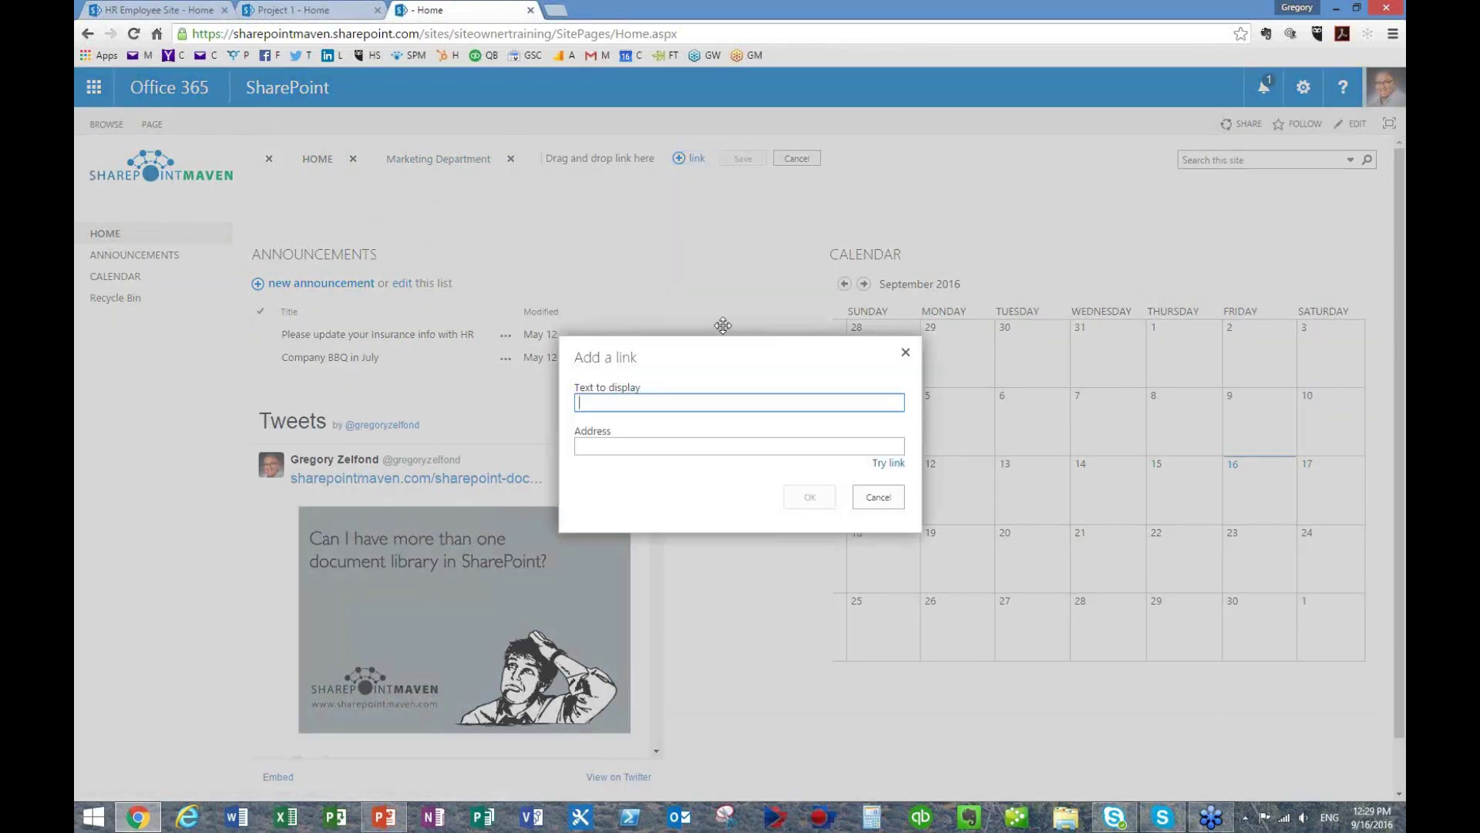
type("Google")
left_click(648, 451)
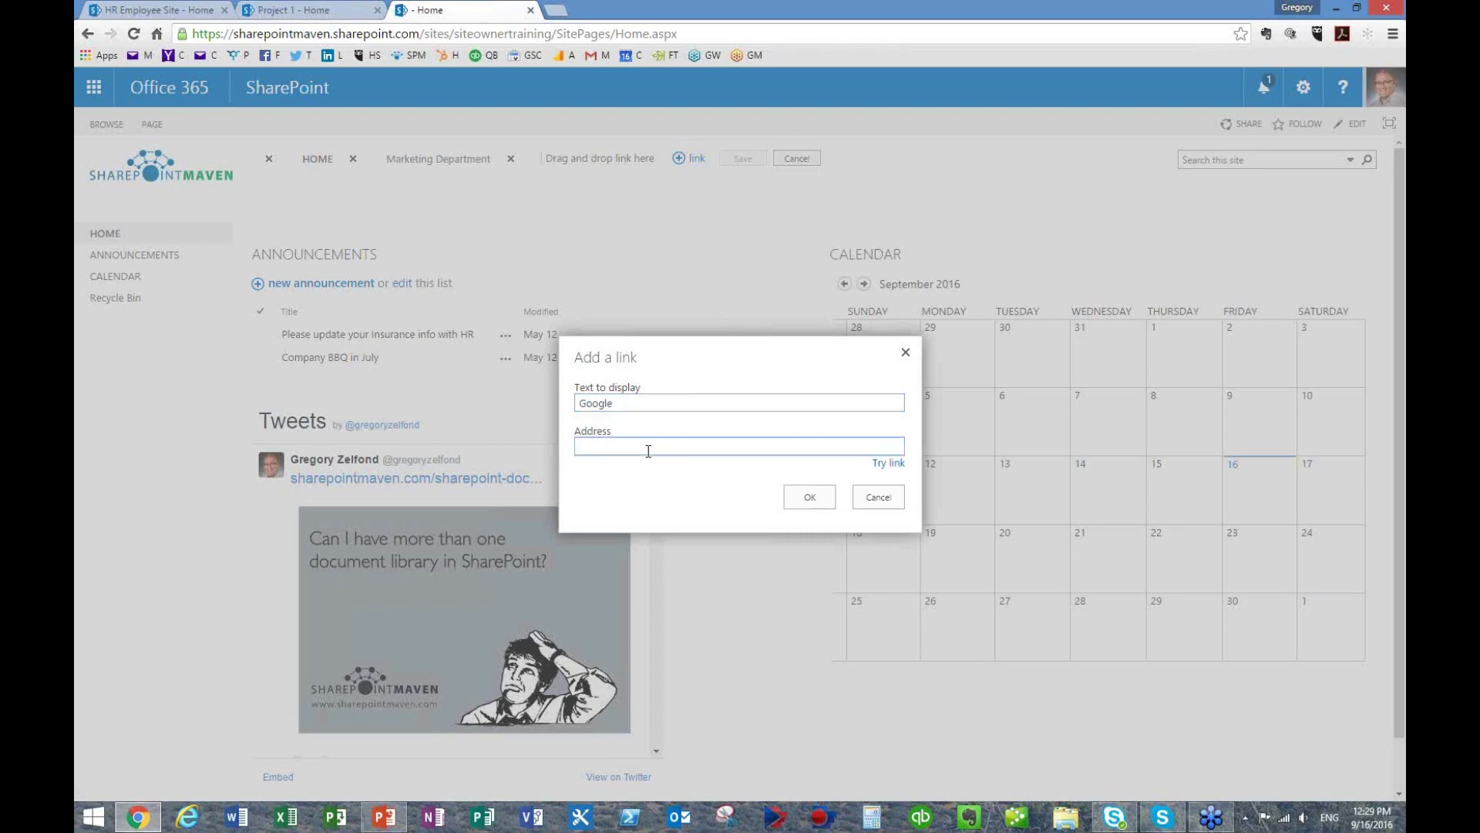
type("www.google.com")
left_click(808, 497)
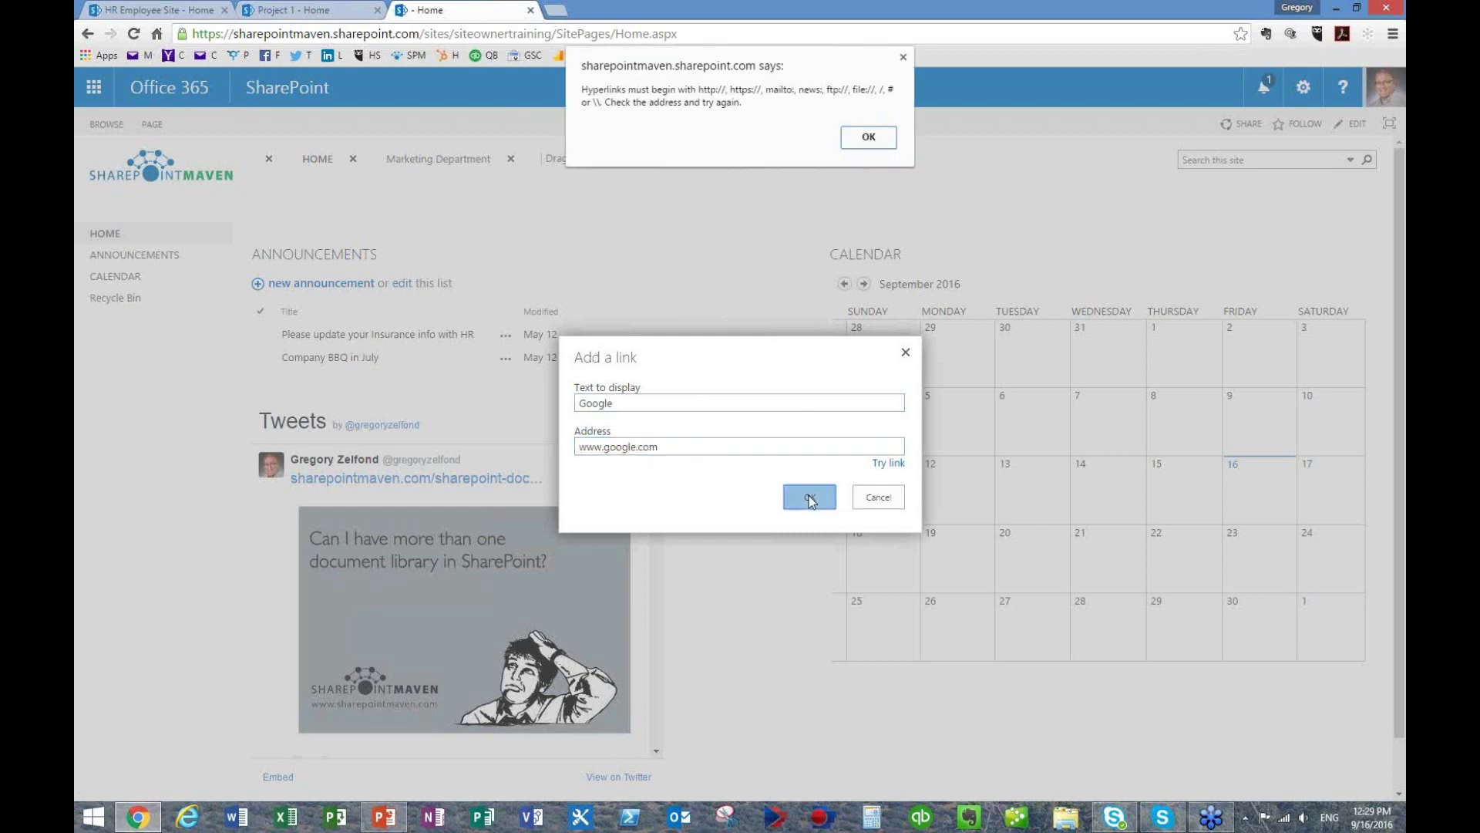
left_click(869, 137)
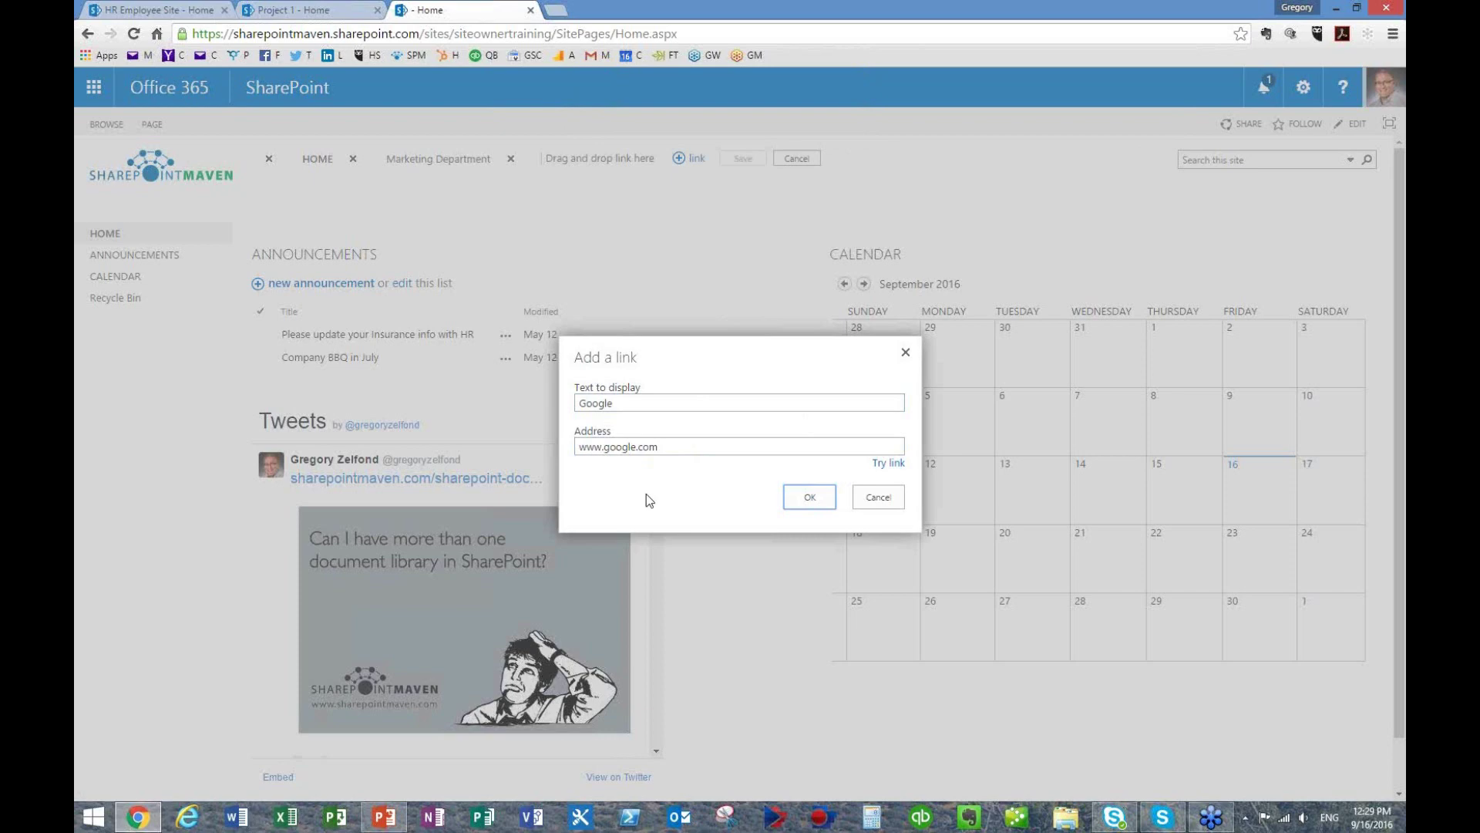
left_click(582, 446)
type("http:/")
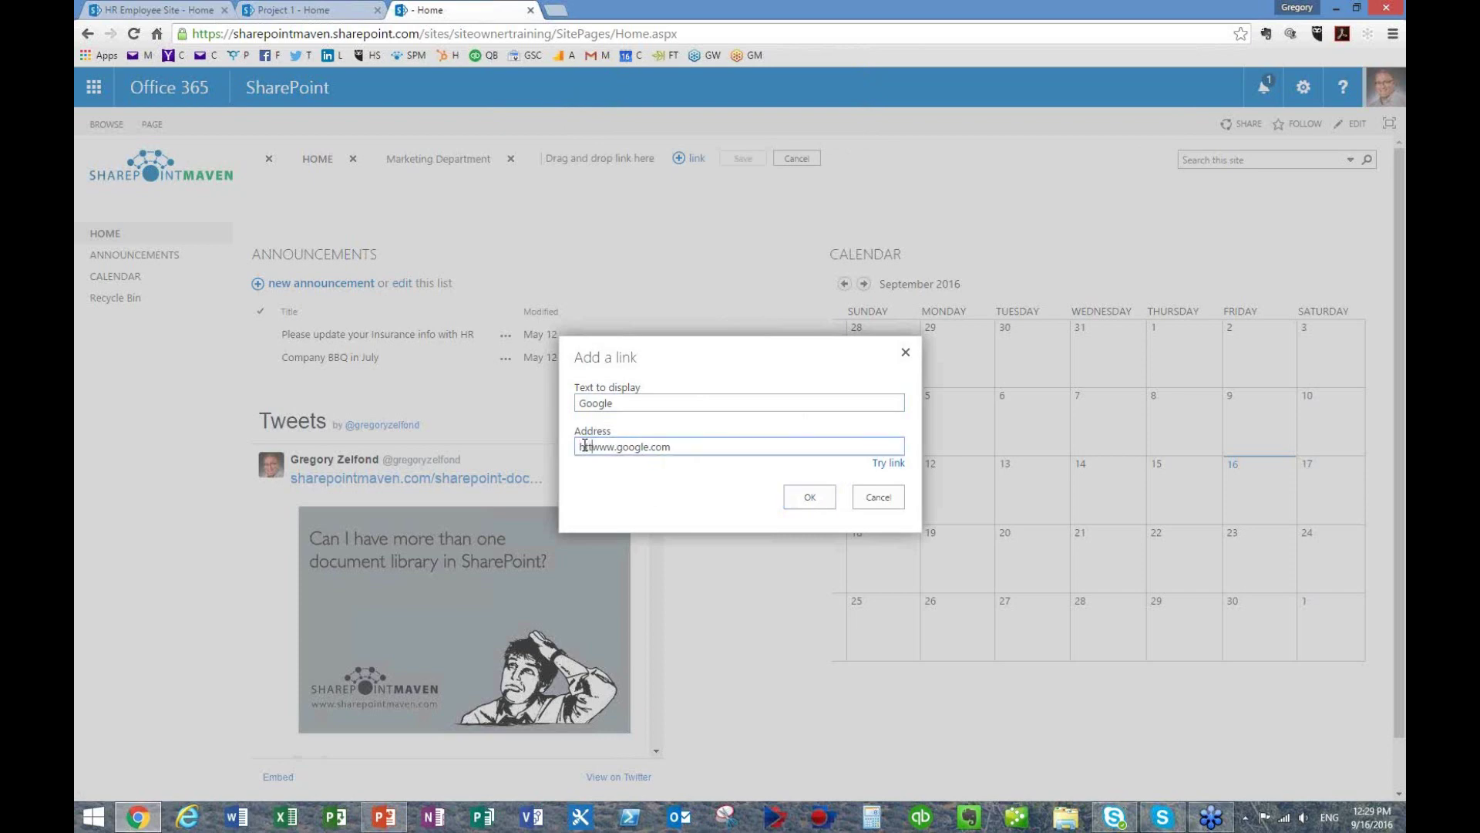
type("/")
left_click(813, 502)
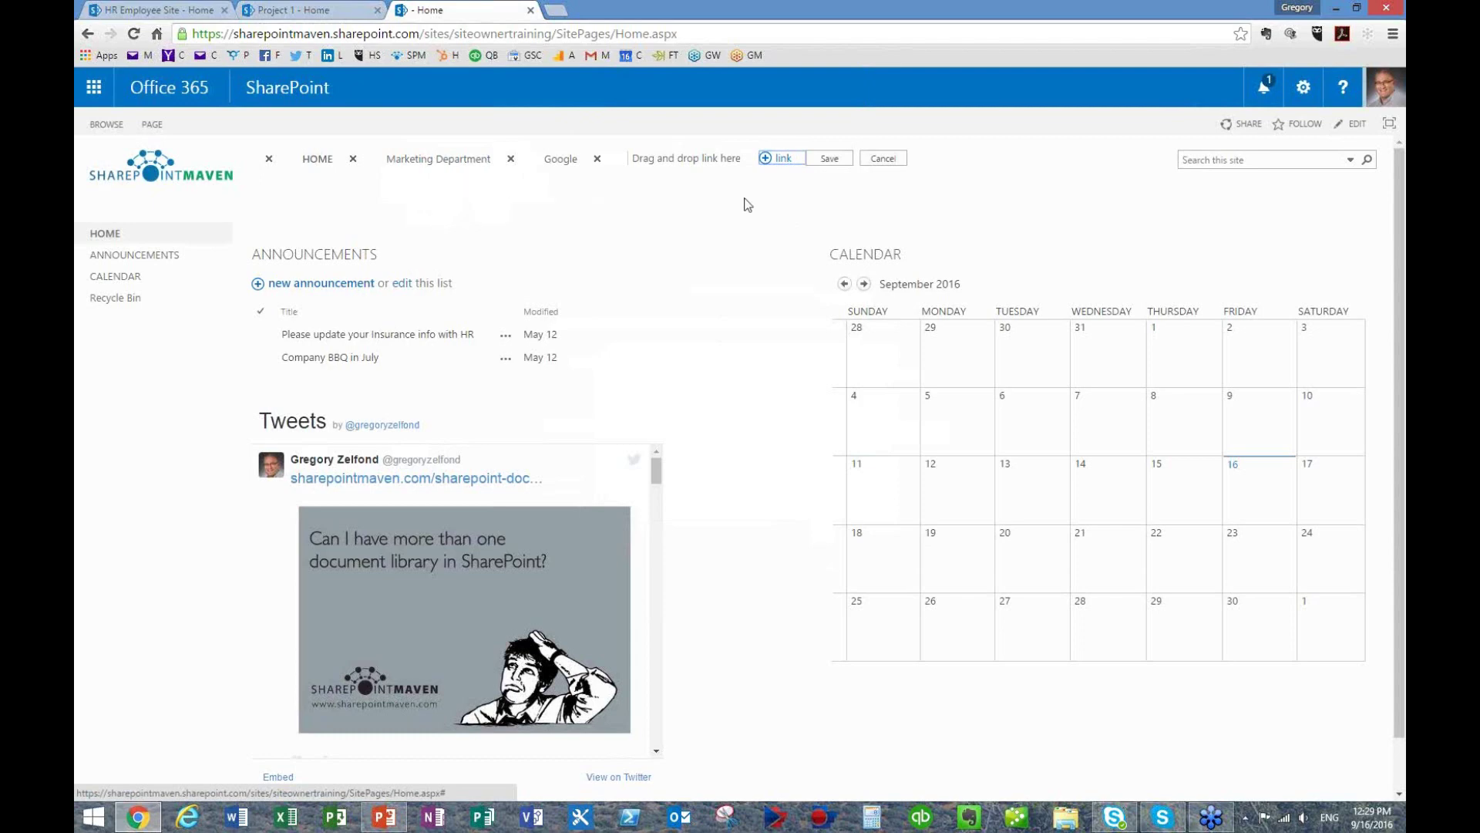
- Examine the multilevel Departments menu in the HR Employee Site's top navigation as a model
left_click(155, 10)
mouse_move(378, 168)
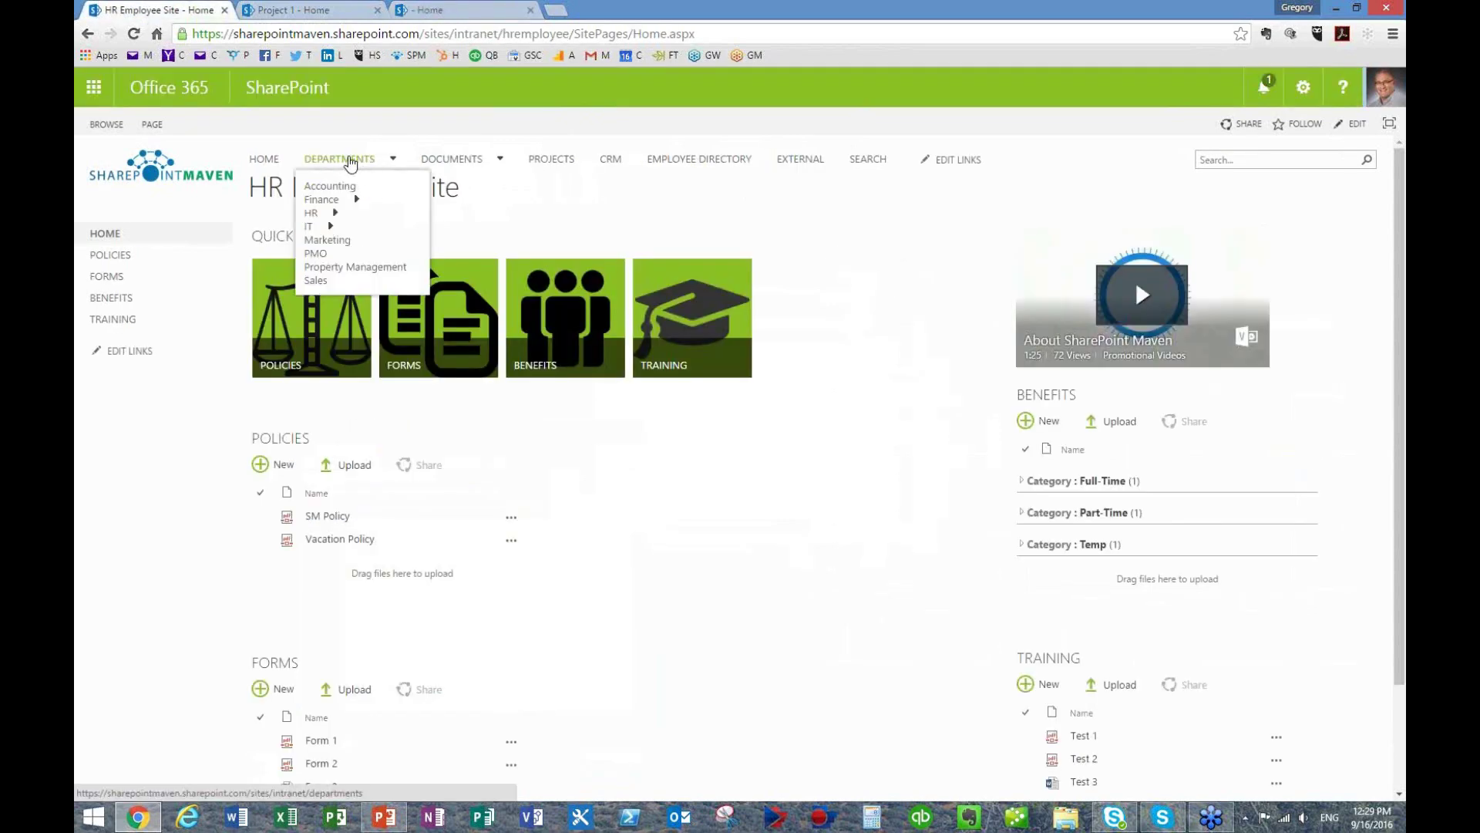
mouse_move(357, 225)
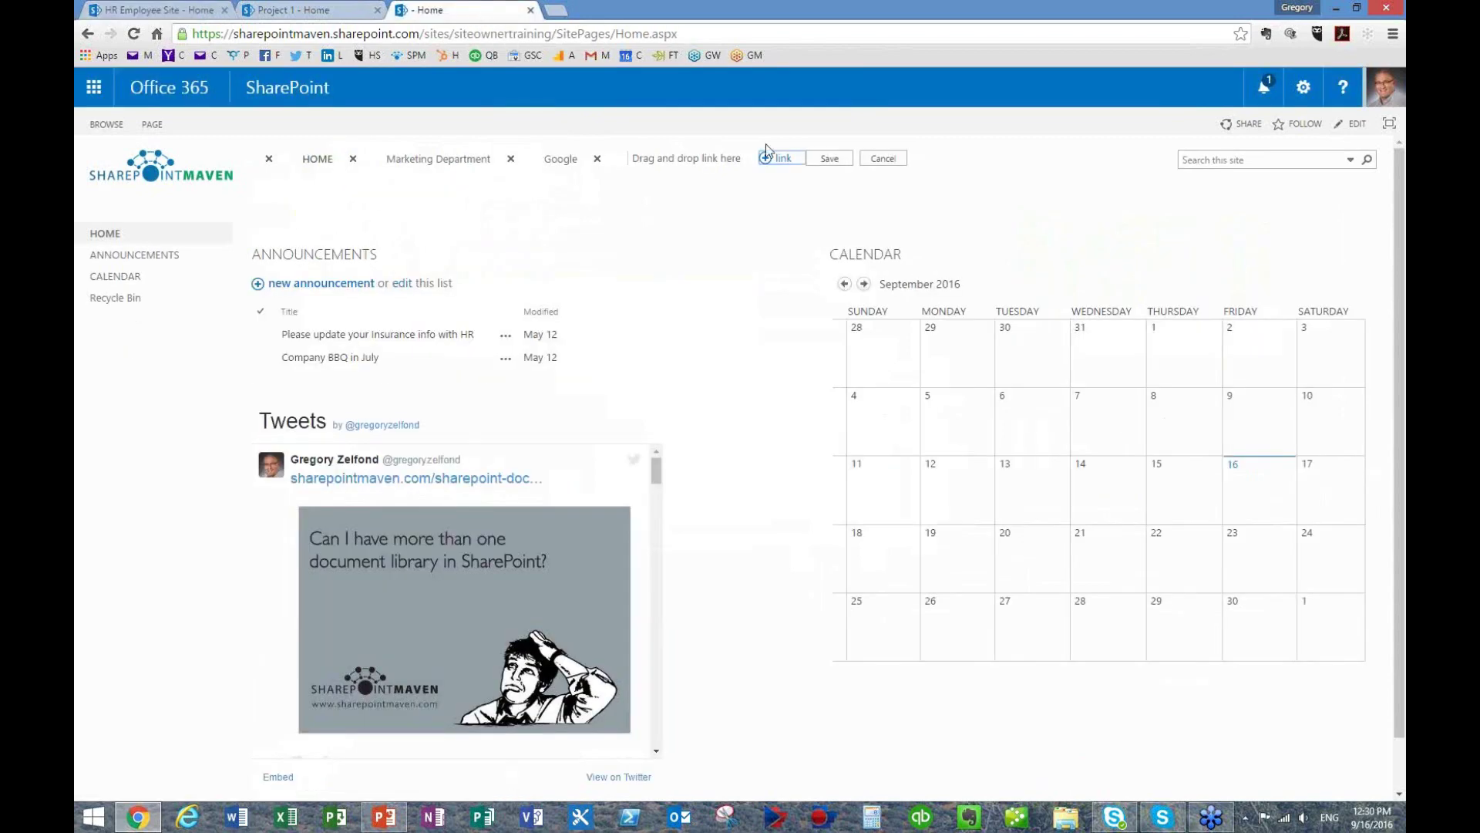
- Add a DEPARTMENTS link with the placeholder address / to the parent site's top navigation
left_click(782, 161)
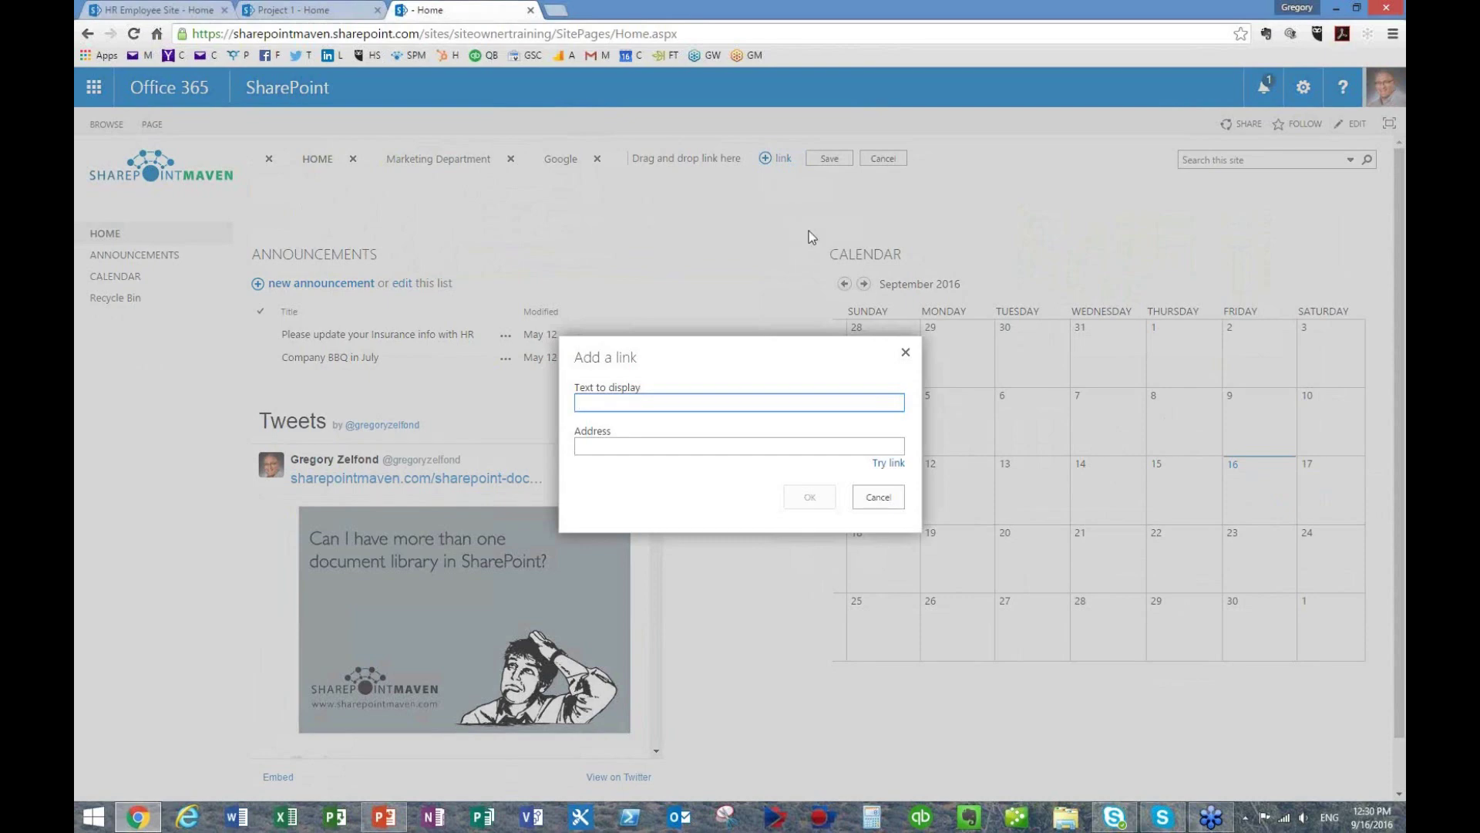
type("DEPARTMENTS")
left_click(606, 448)
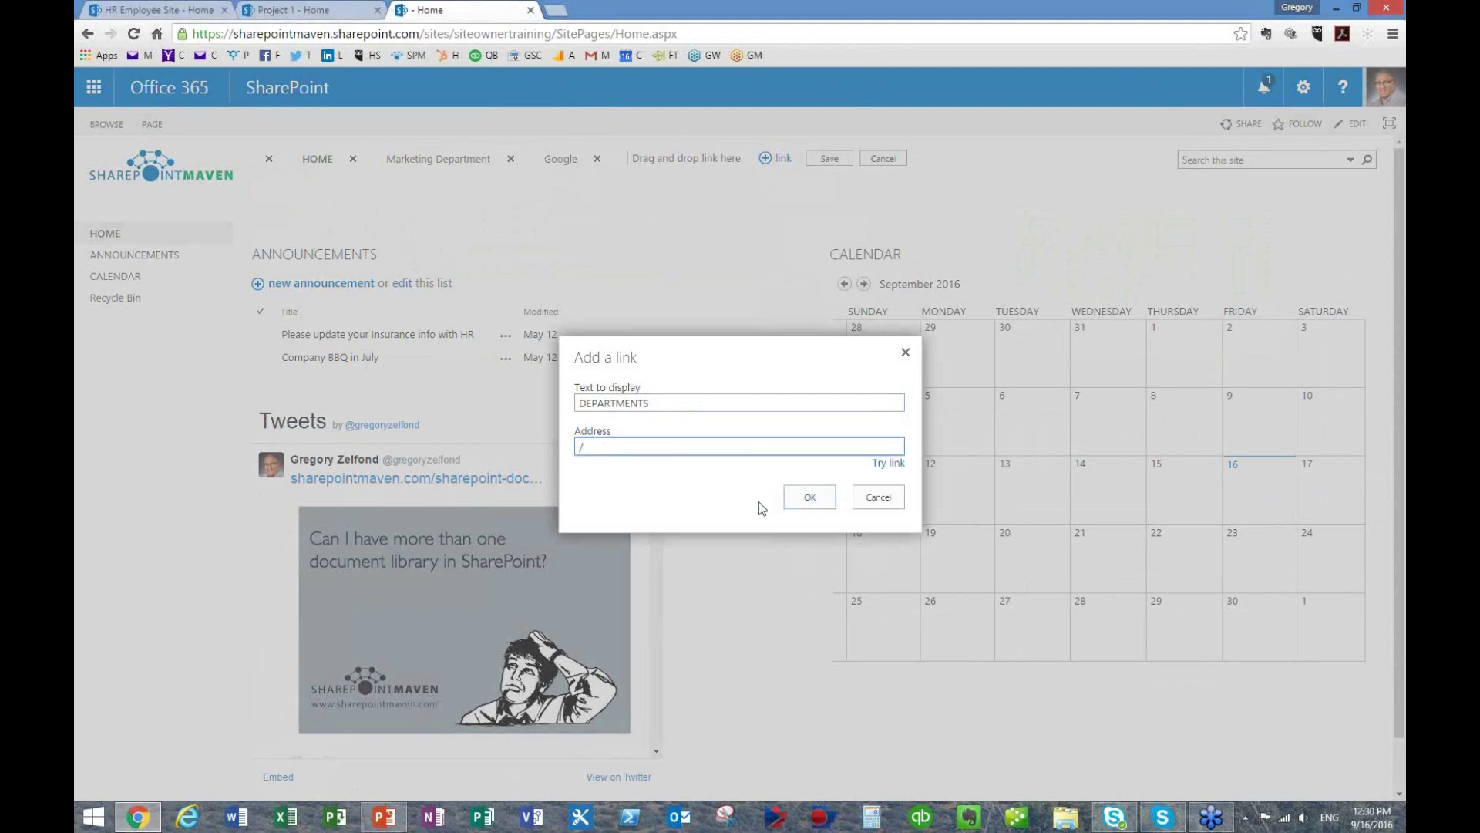
left_click(818, 496)
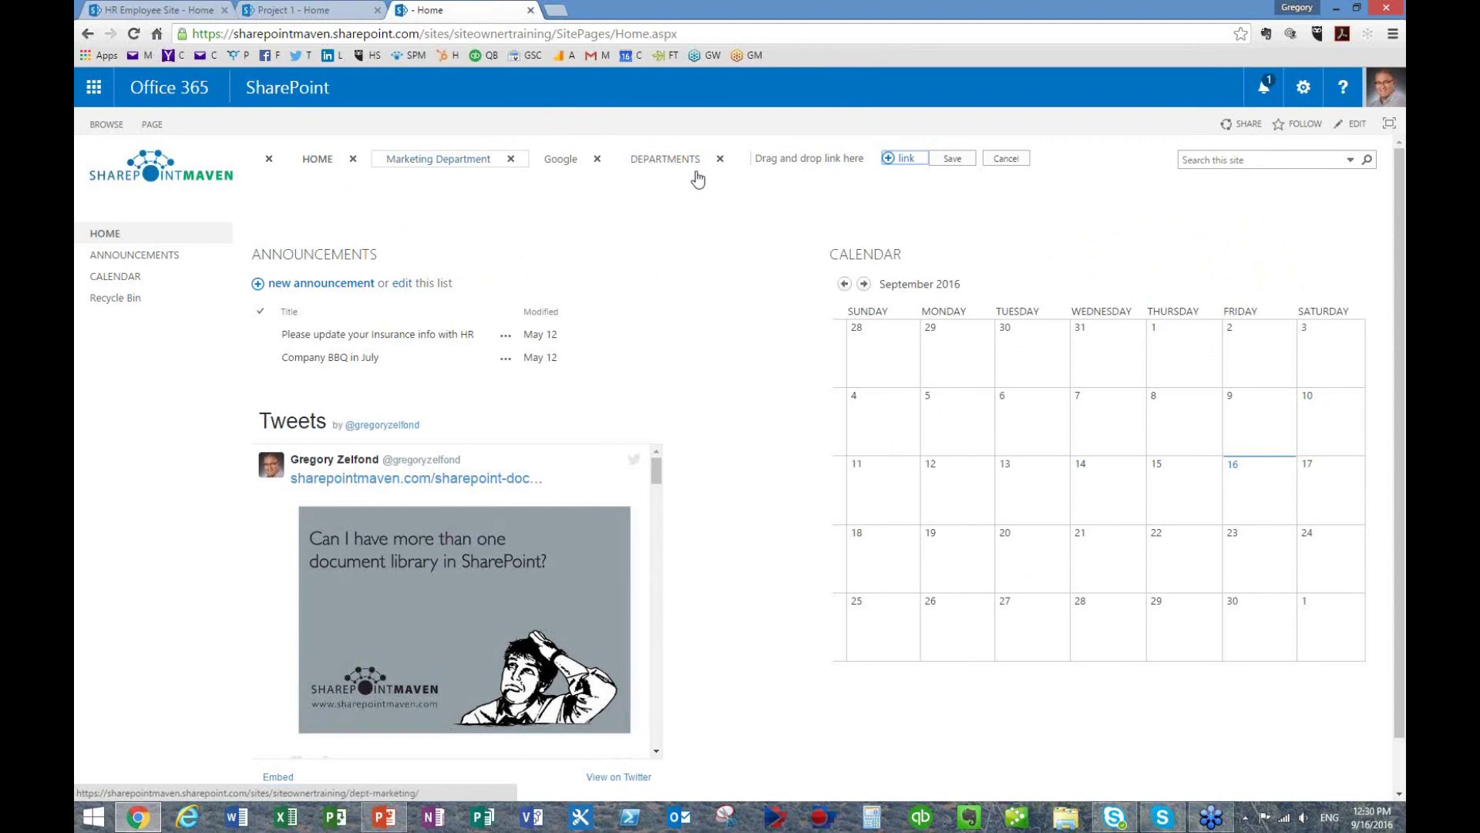
- Move the DEPARTMENTS link directly after HOME and save the top navigation
left_click_drag(678, 158, 390, 167)
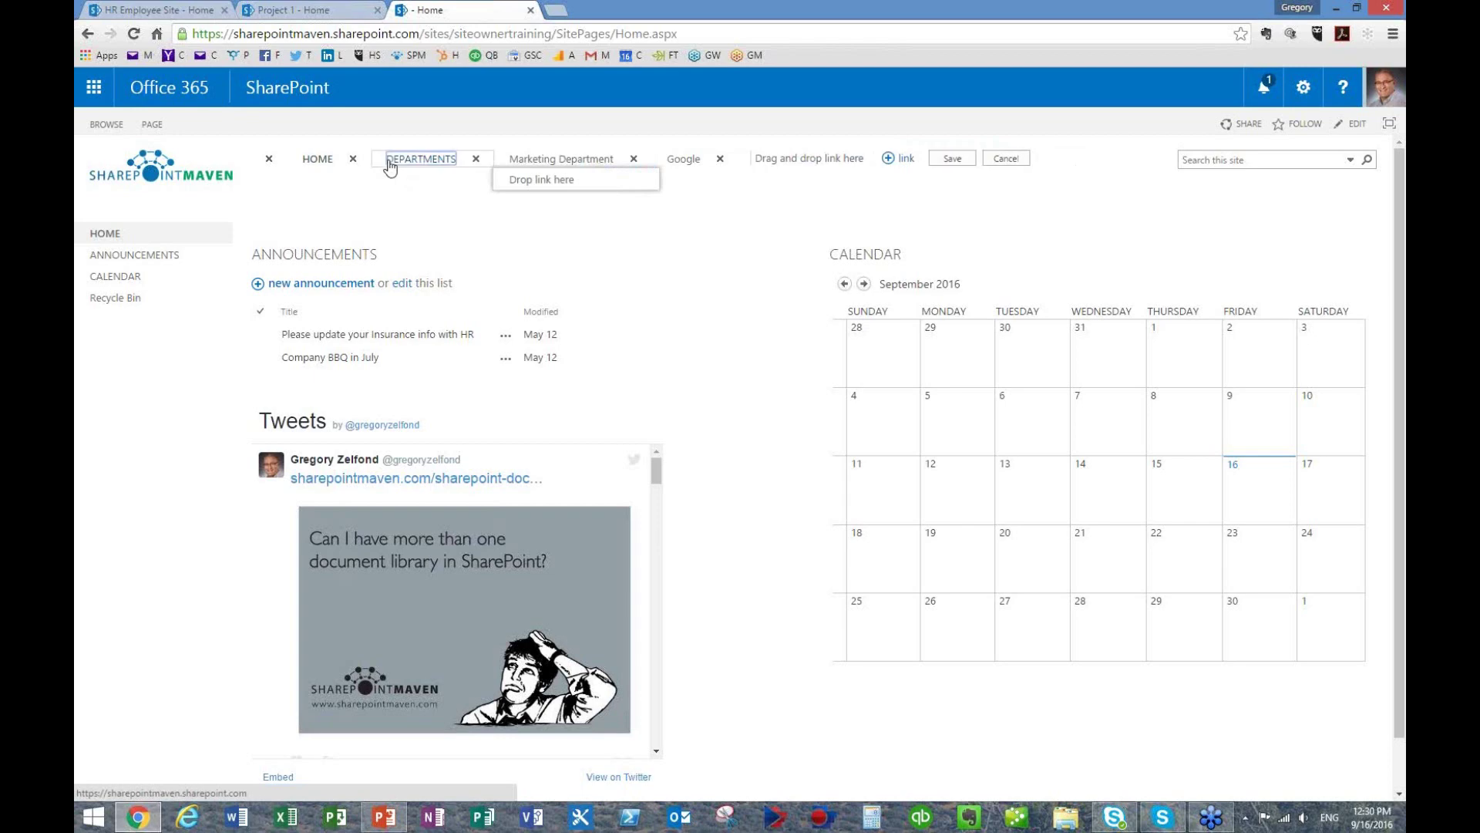
left_click(727, 257)
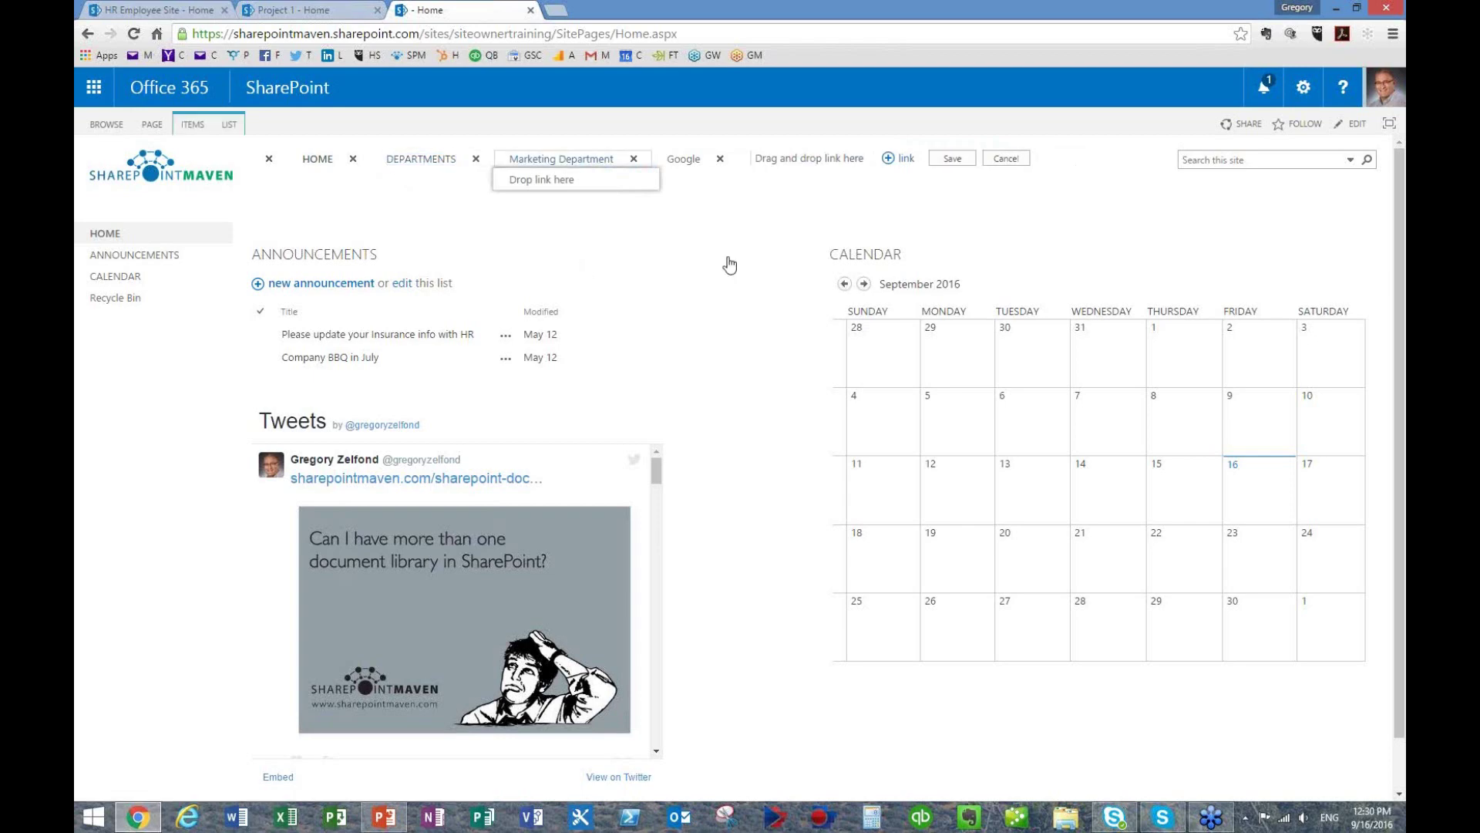
left_click(953, 160)
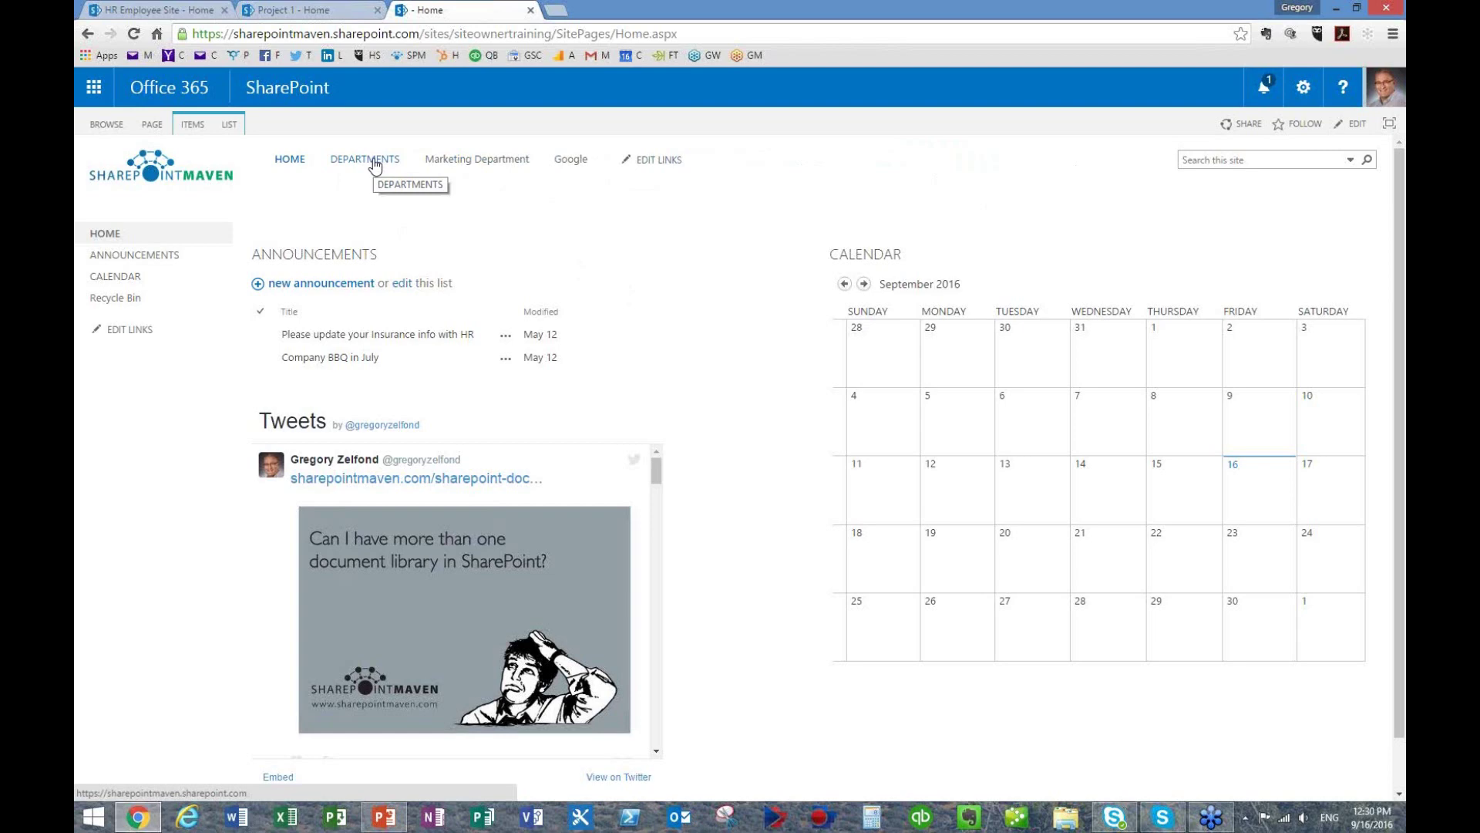
- Nest the Marketing Department link beneath DEPARTMENTS in the top navigation and save the change
left_click(647, 163)
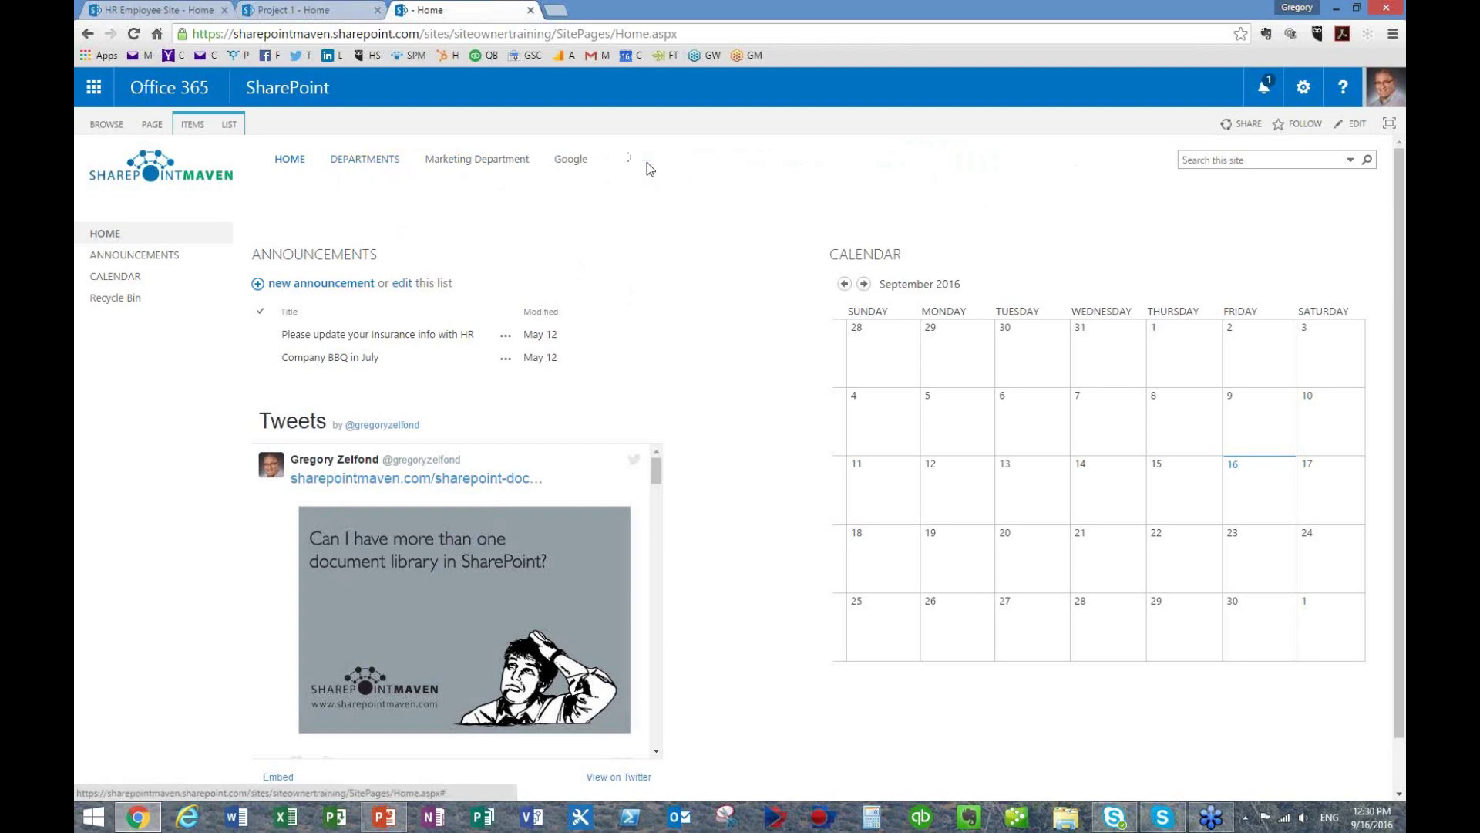
left_click(531, 167)
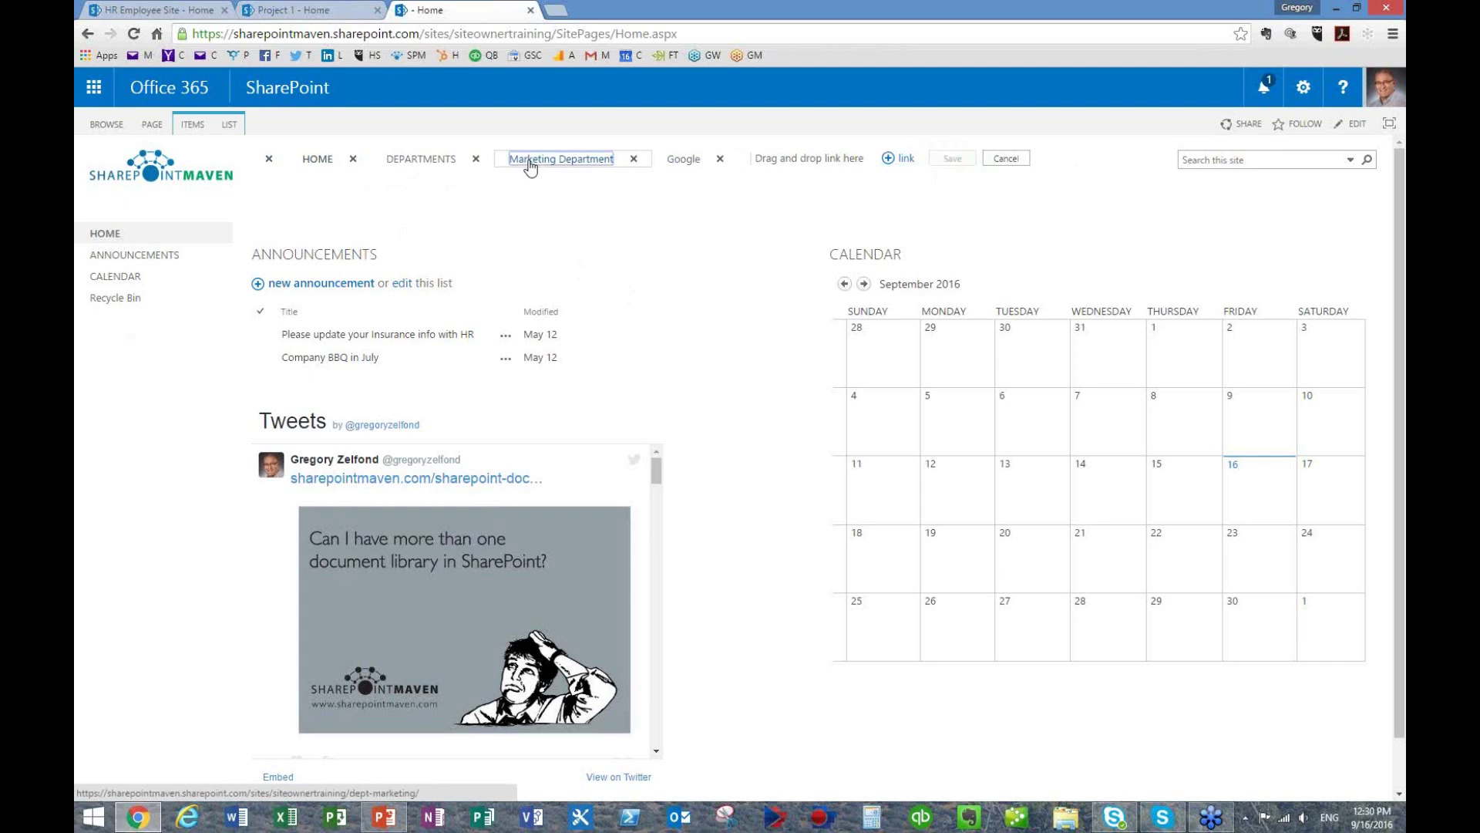
left_click_drag(530, 166, 430, 193)
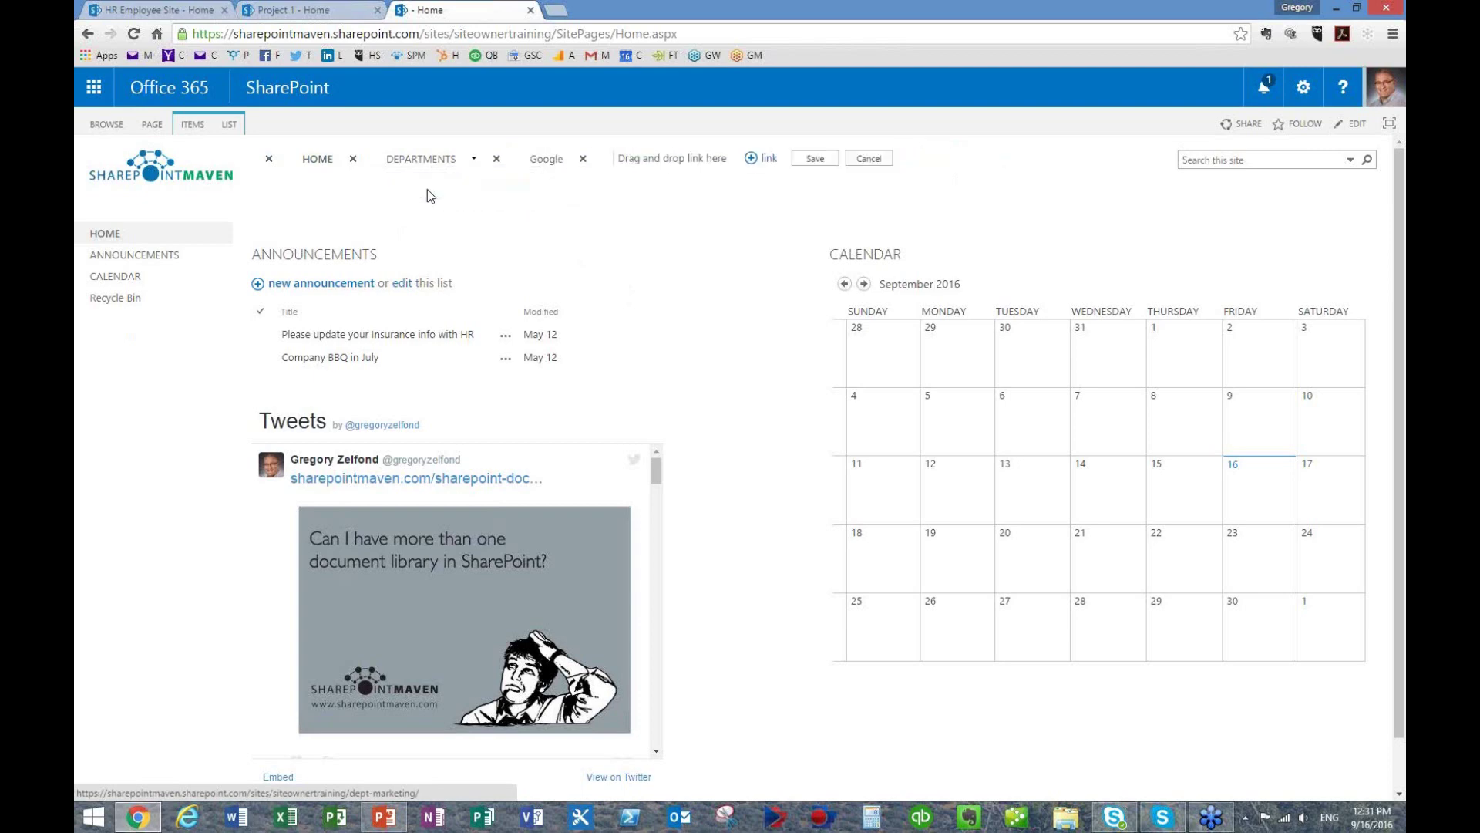
left_click(816, 158)
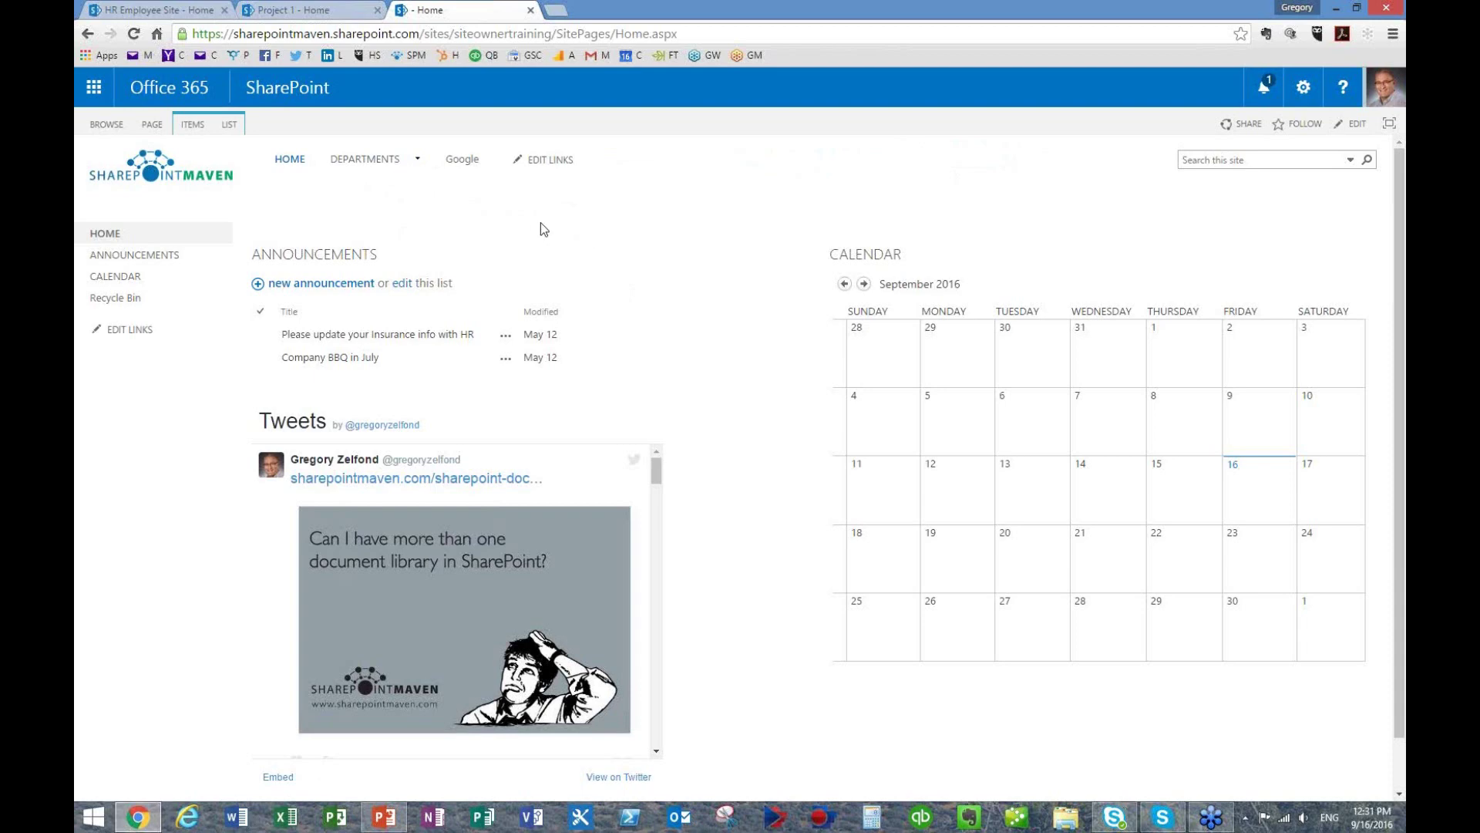
- Visit the Marketing Department subsite through the DEPARTMENTS menu, check its inherited navigation, and return to the parent site's home page
mouse_move(418, 168)
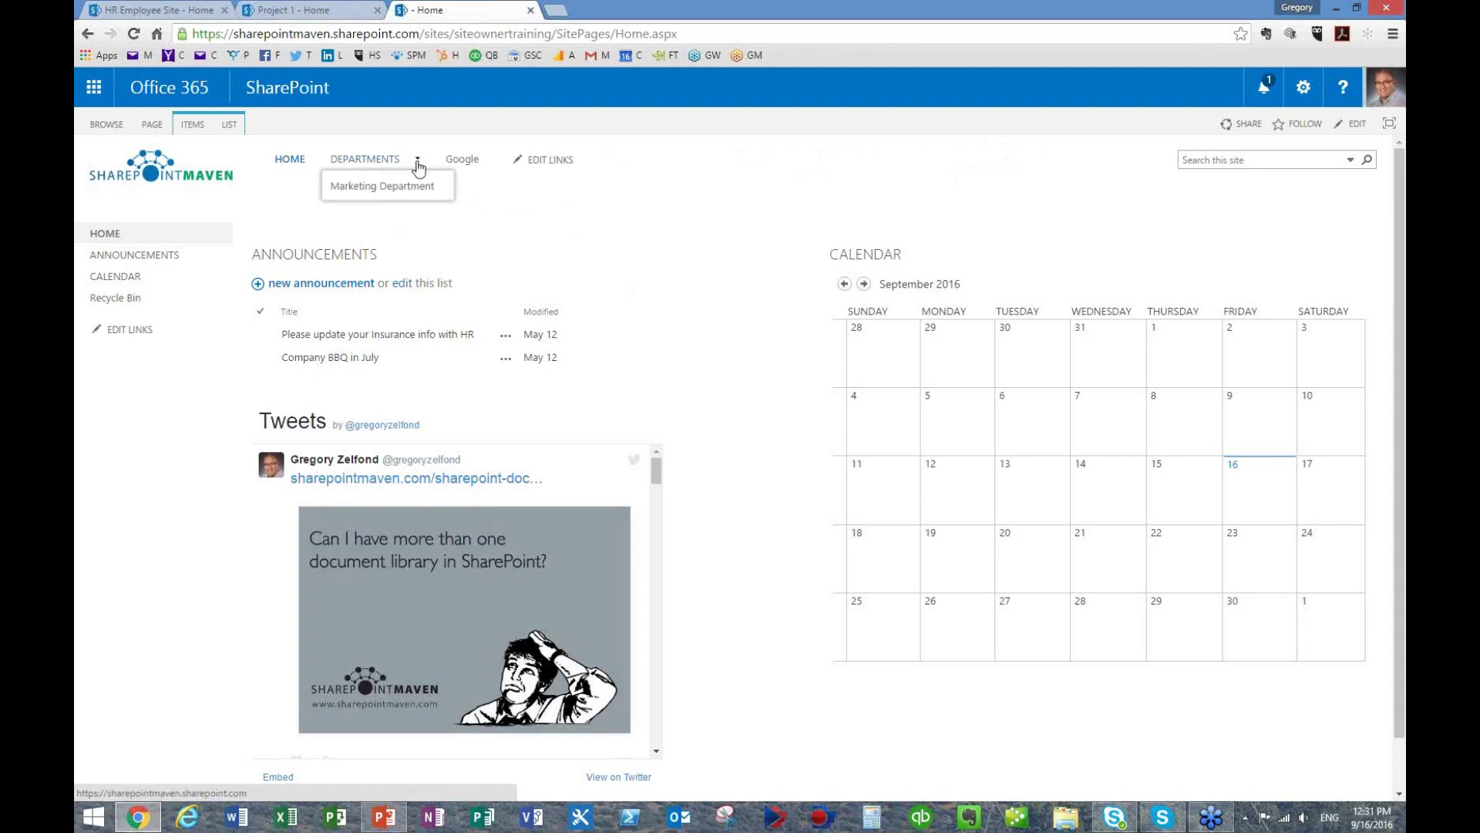
left_click(362, 189)
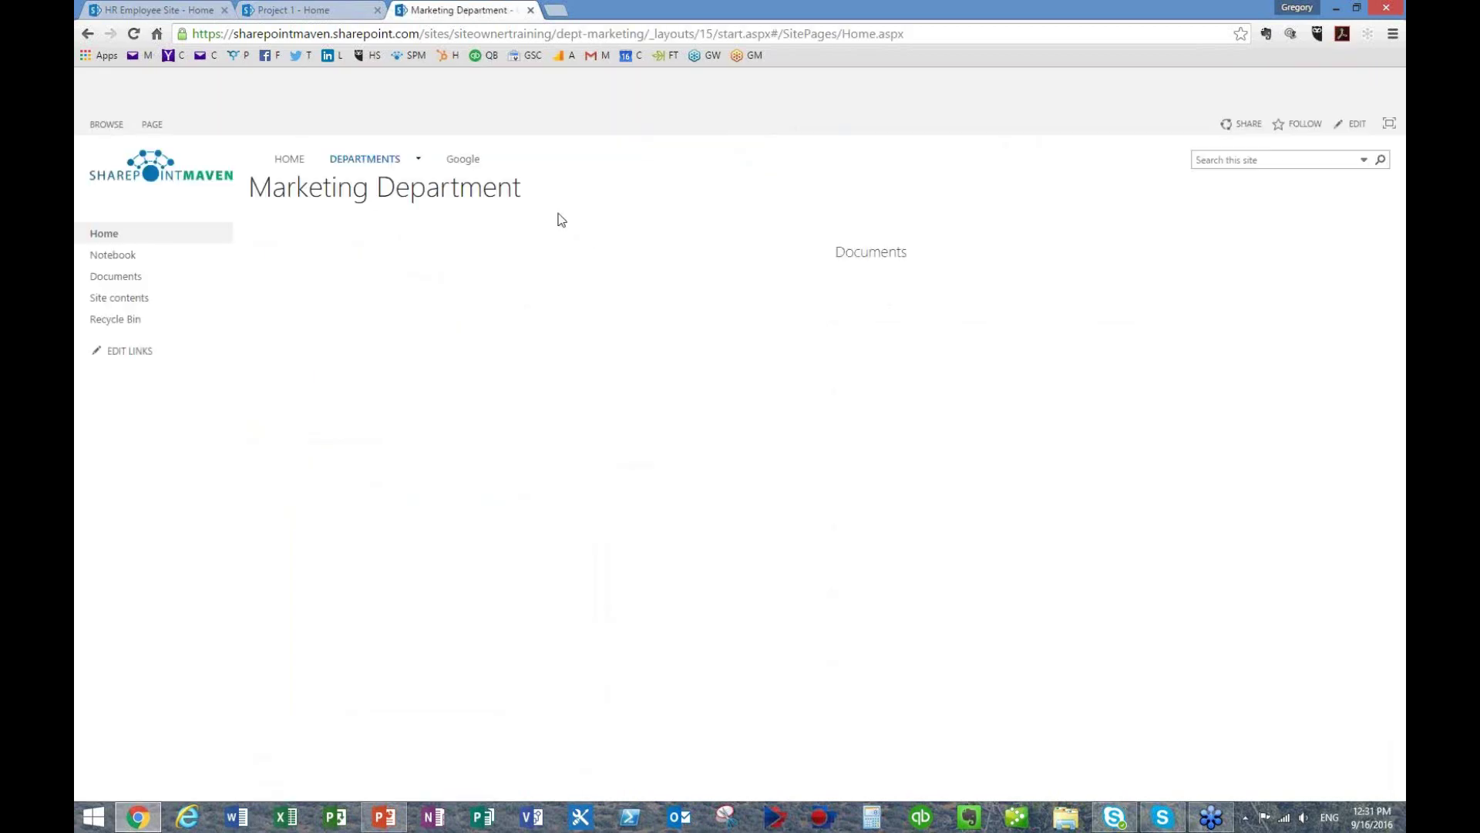
left_click(463, 164)
left_click(299, 162)
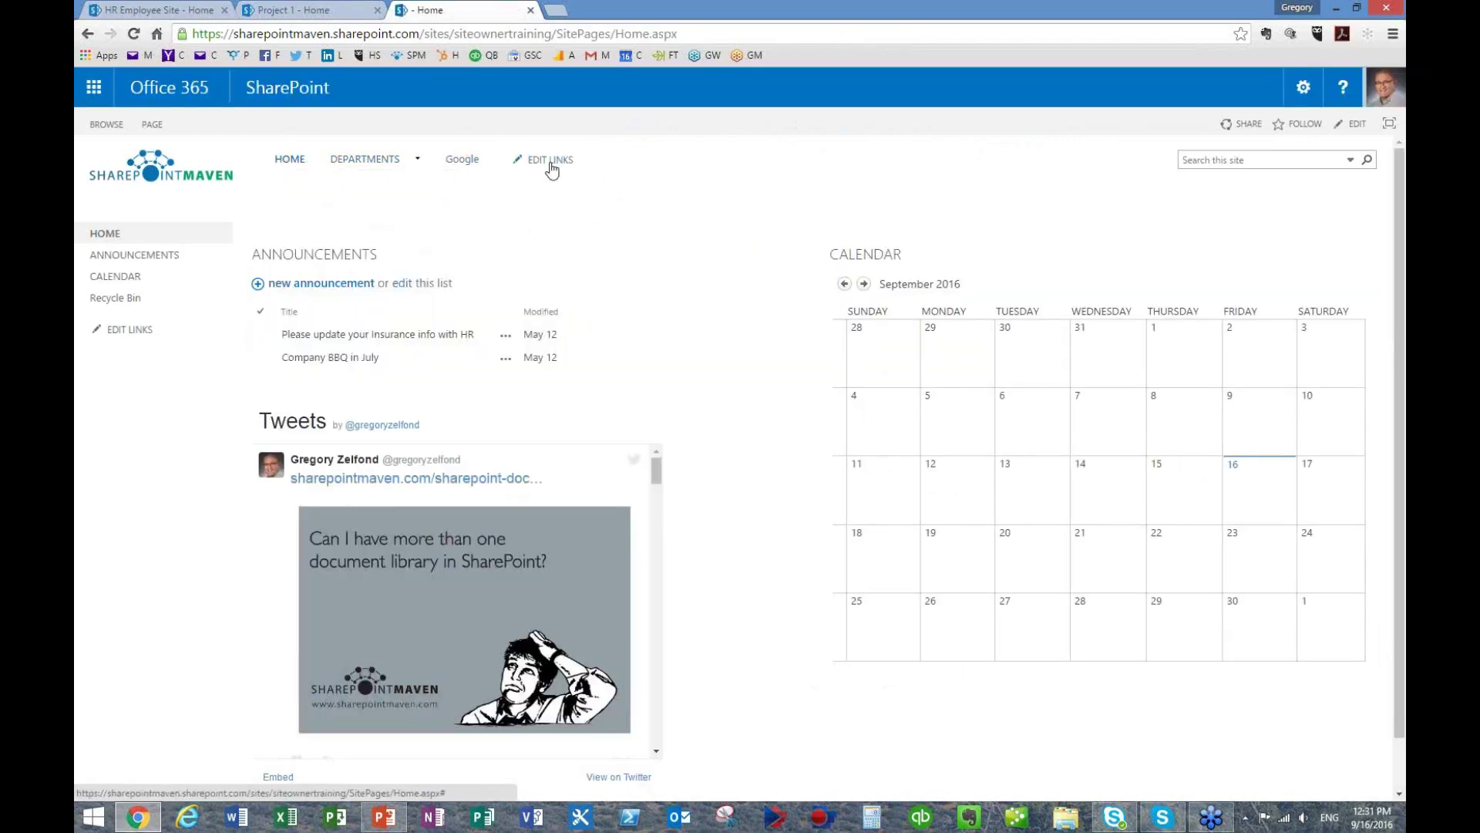
- Rename the Marketing Department link under DEPARTMENTS to Marketing, save the navigation, and check the menu
left_click(548, 162)
left_click(474, 165)
left_click(481, 185)
double_click(469, 185)
key("BackSpace")
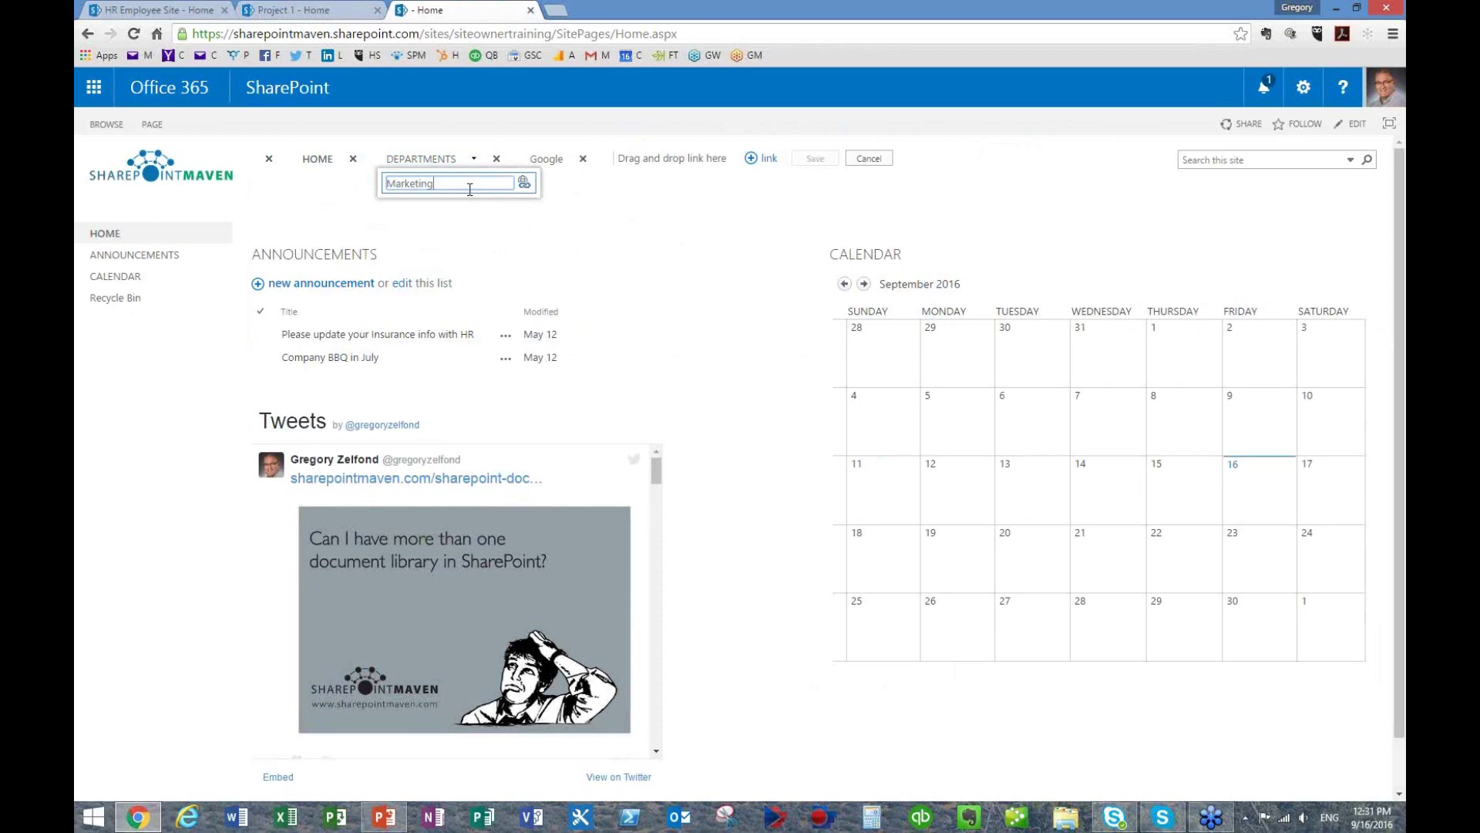
key("Return")
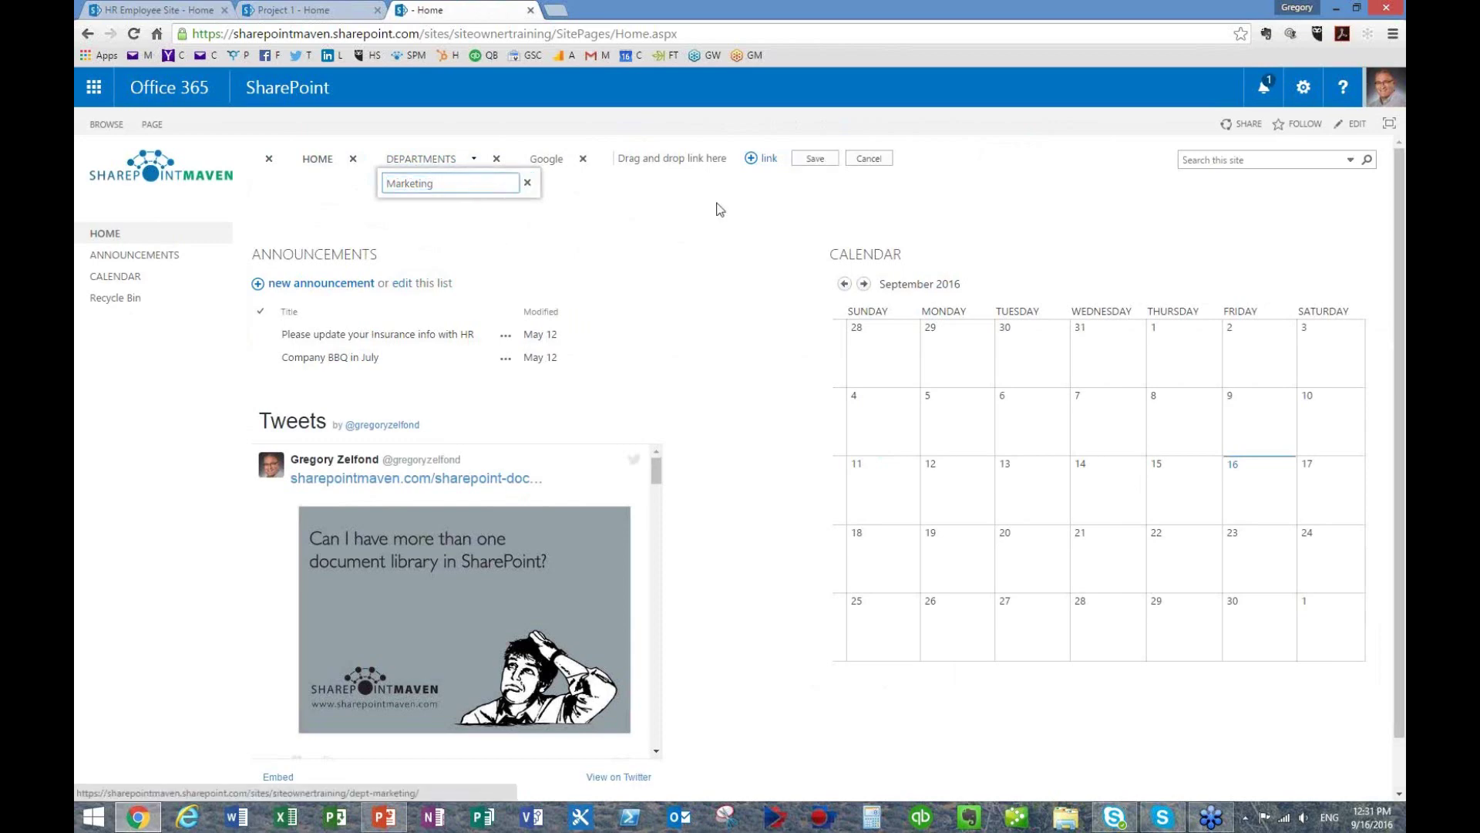
left_click(822, 160)
mouse_move(404, 165)
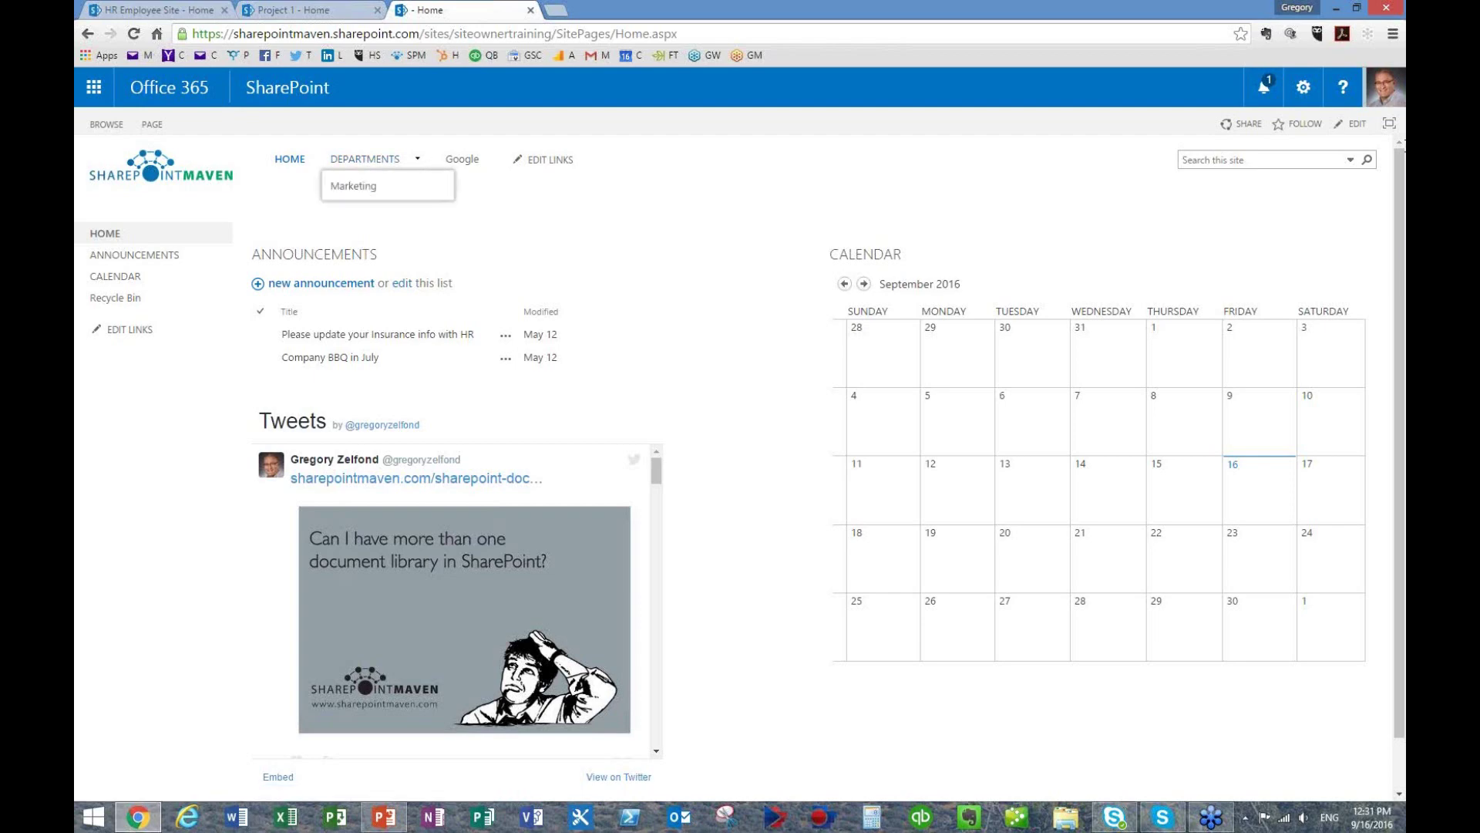
- Open the parent site's Top Link Bar page from its site settings
left_click(1307, 92)
left_click(1258, 371)
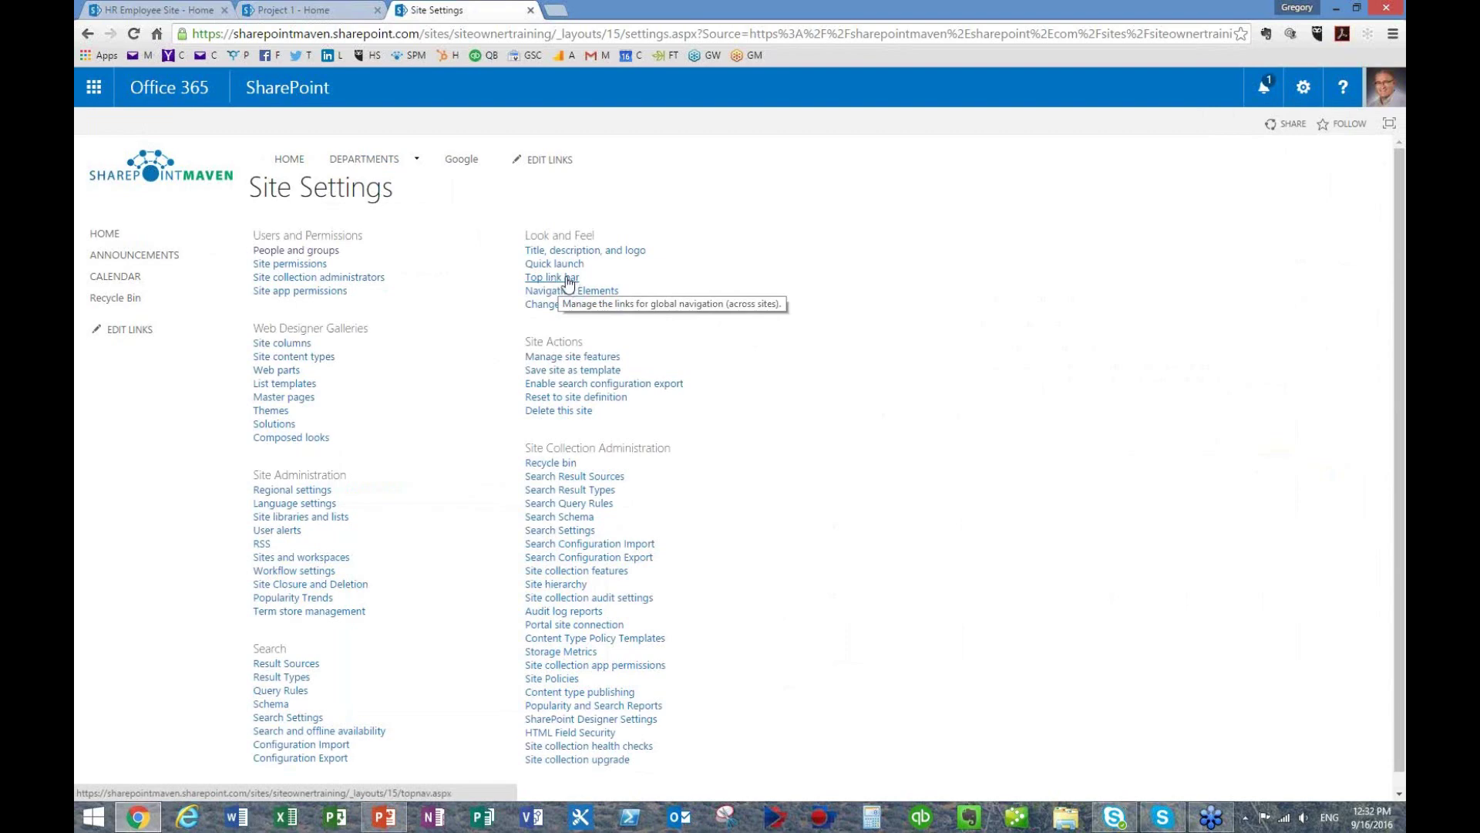
left_click(569, 280)
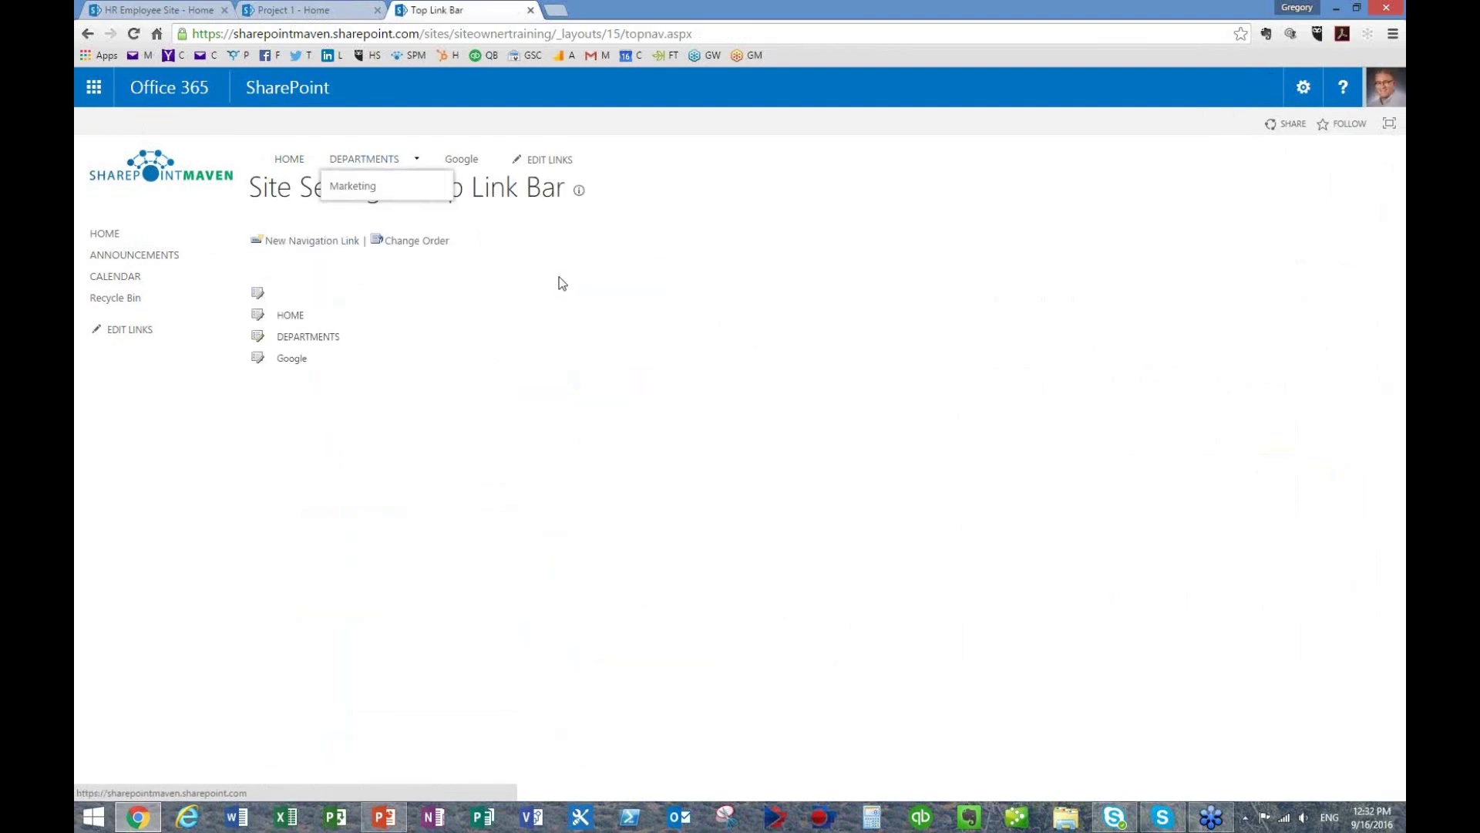
- Open the New Navigation Link form for the top link bar, cancel it, and return to the site's home page
left_click(303, 241)
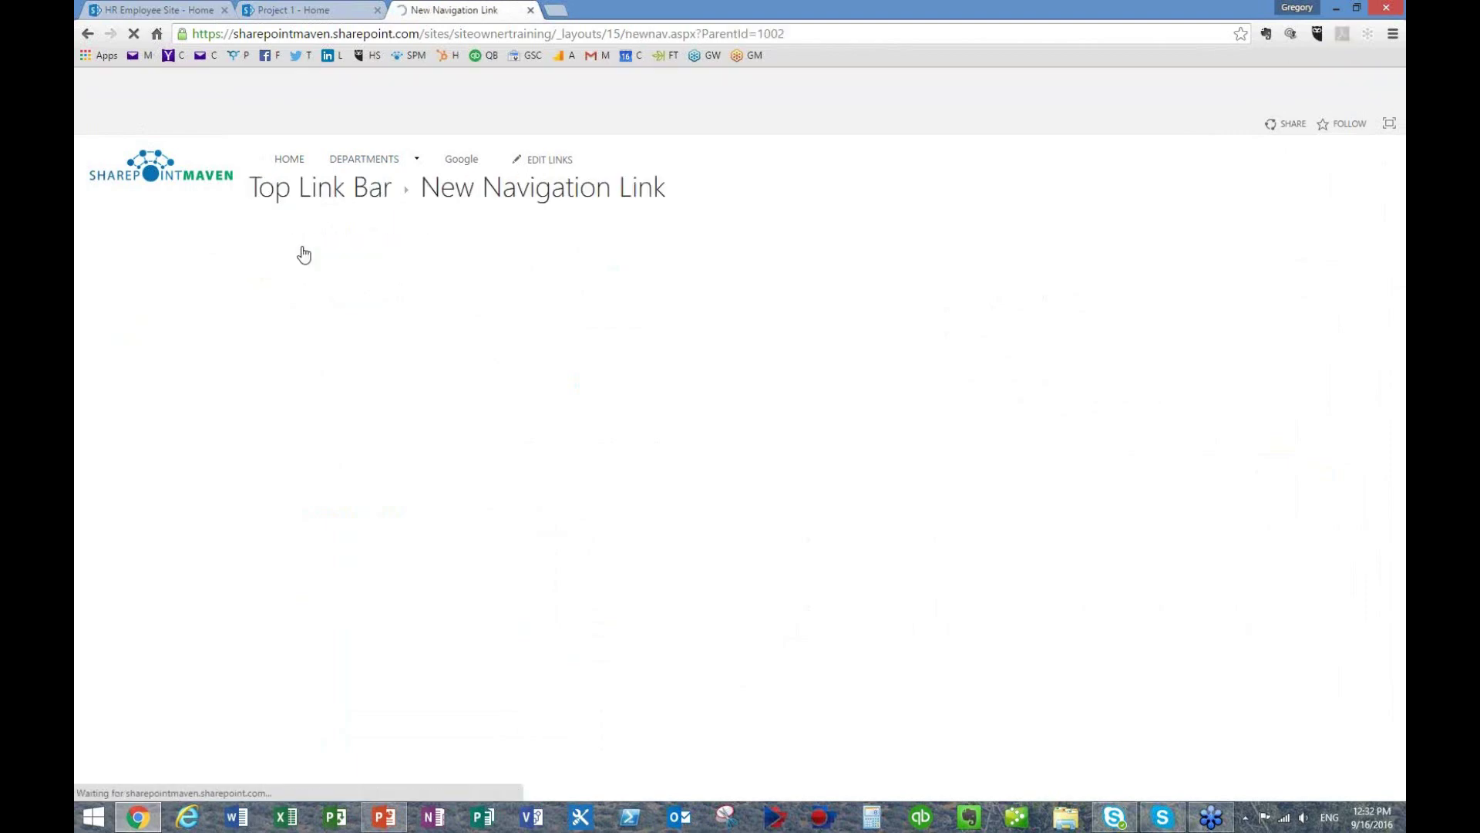
left_click(1363, 349)
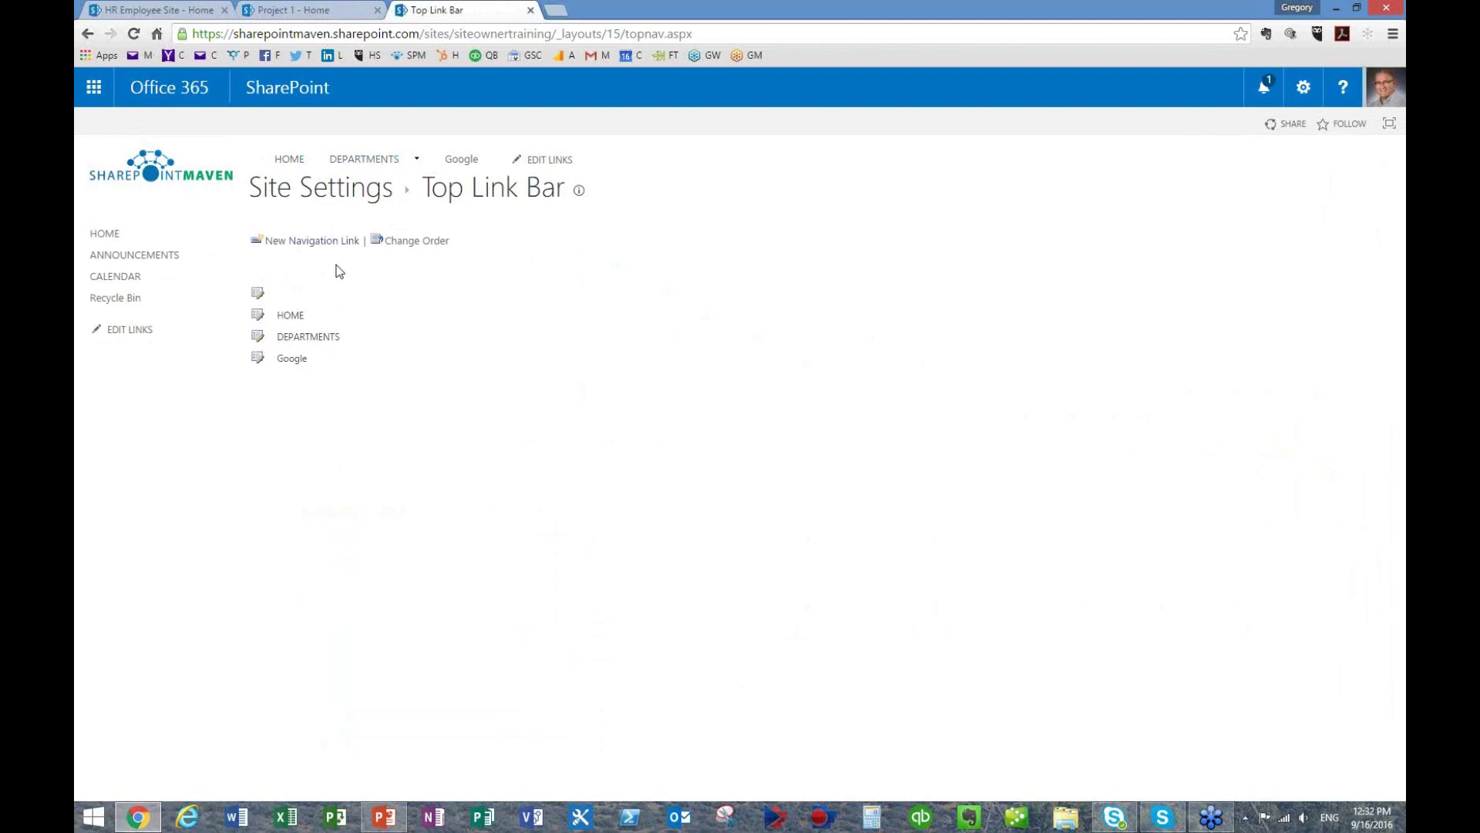
mouse_move(349, 164)
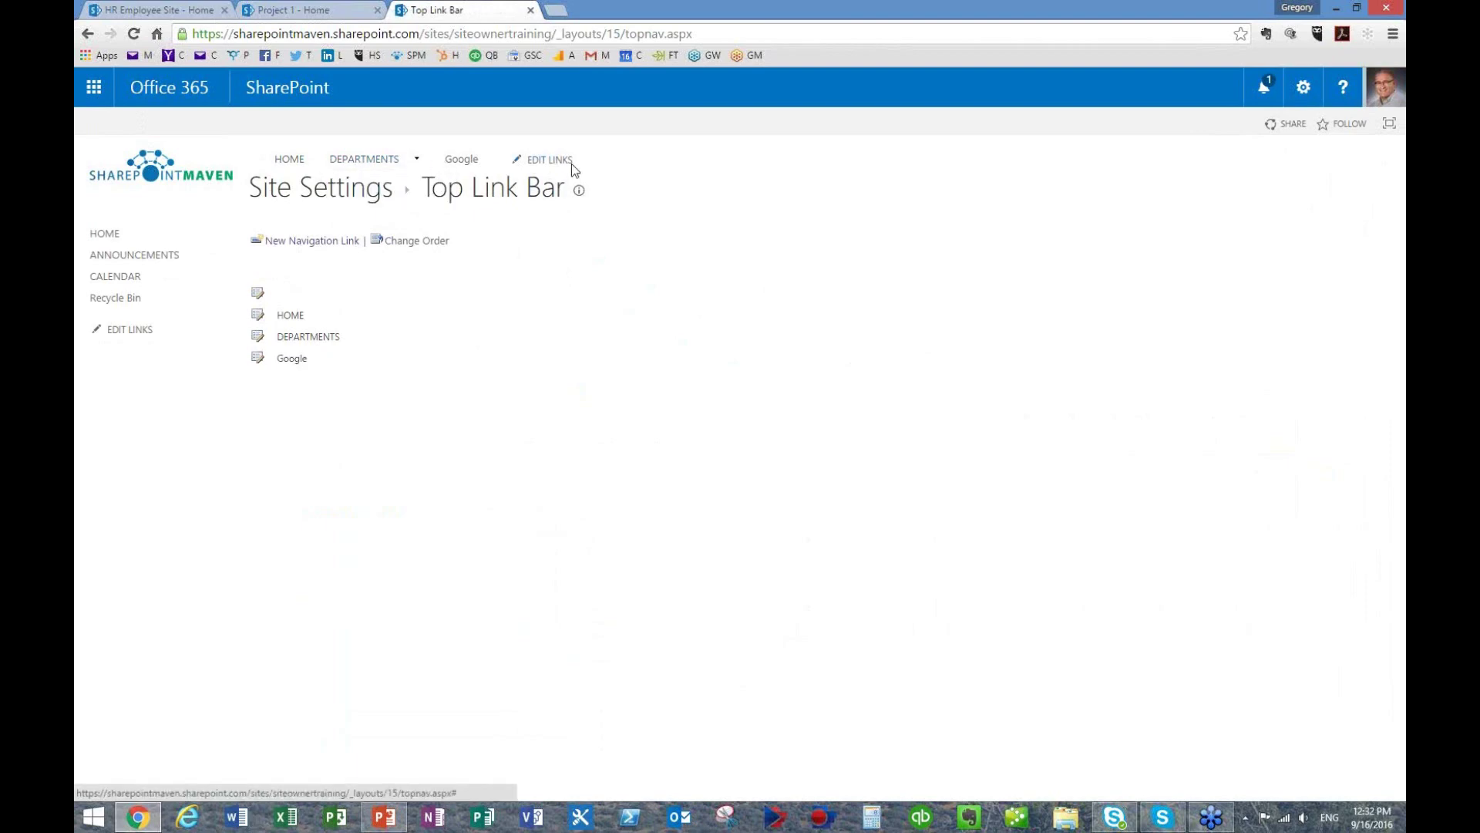
left_click(298, 162)
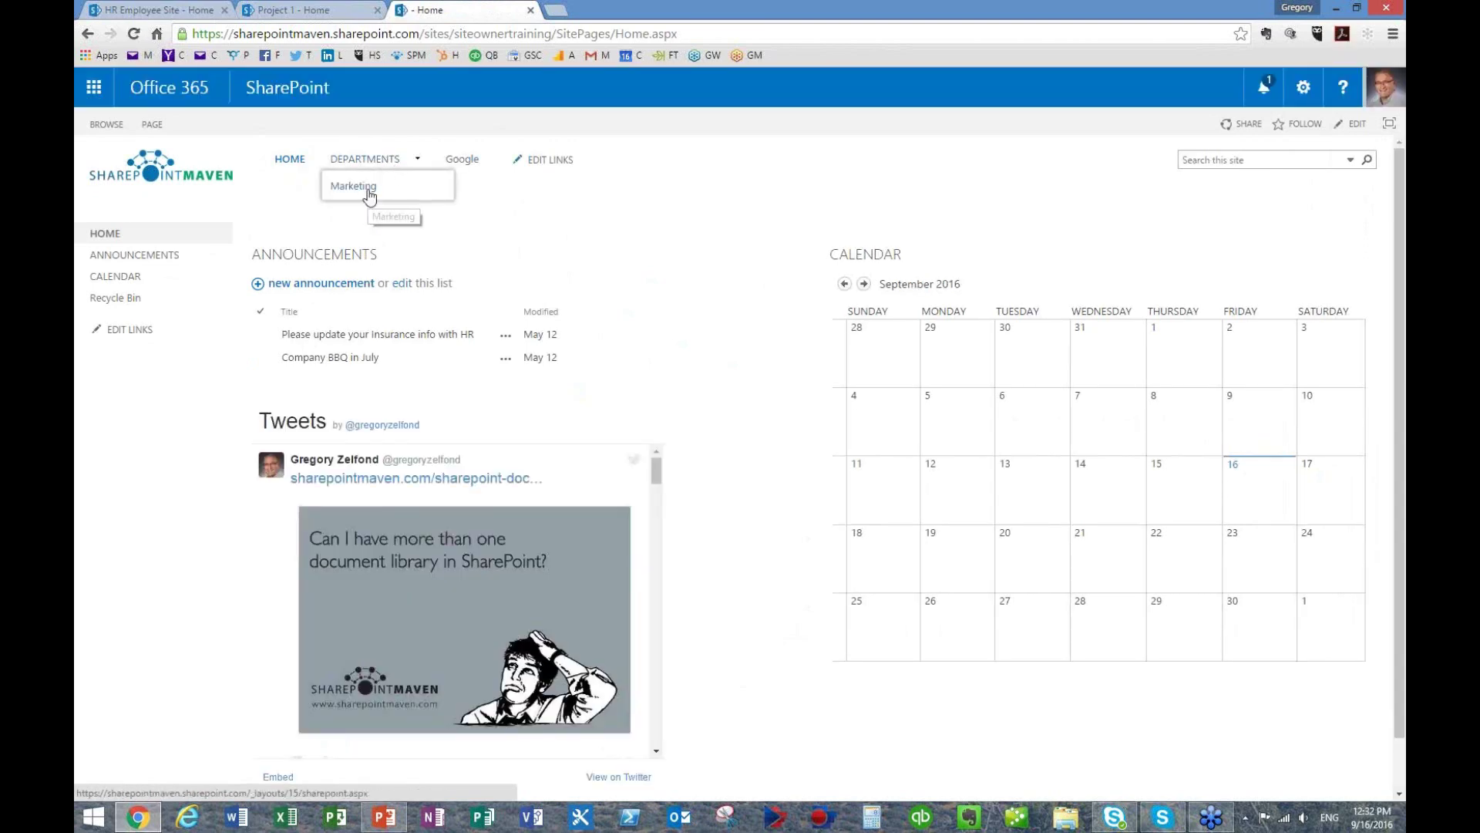
- Review the DEPARTMENTS menu on the HR Employee Site and return to the training site's home page
left_click(141, 9)
mouse_move(340, 161)
mouse_move(326, 218)
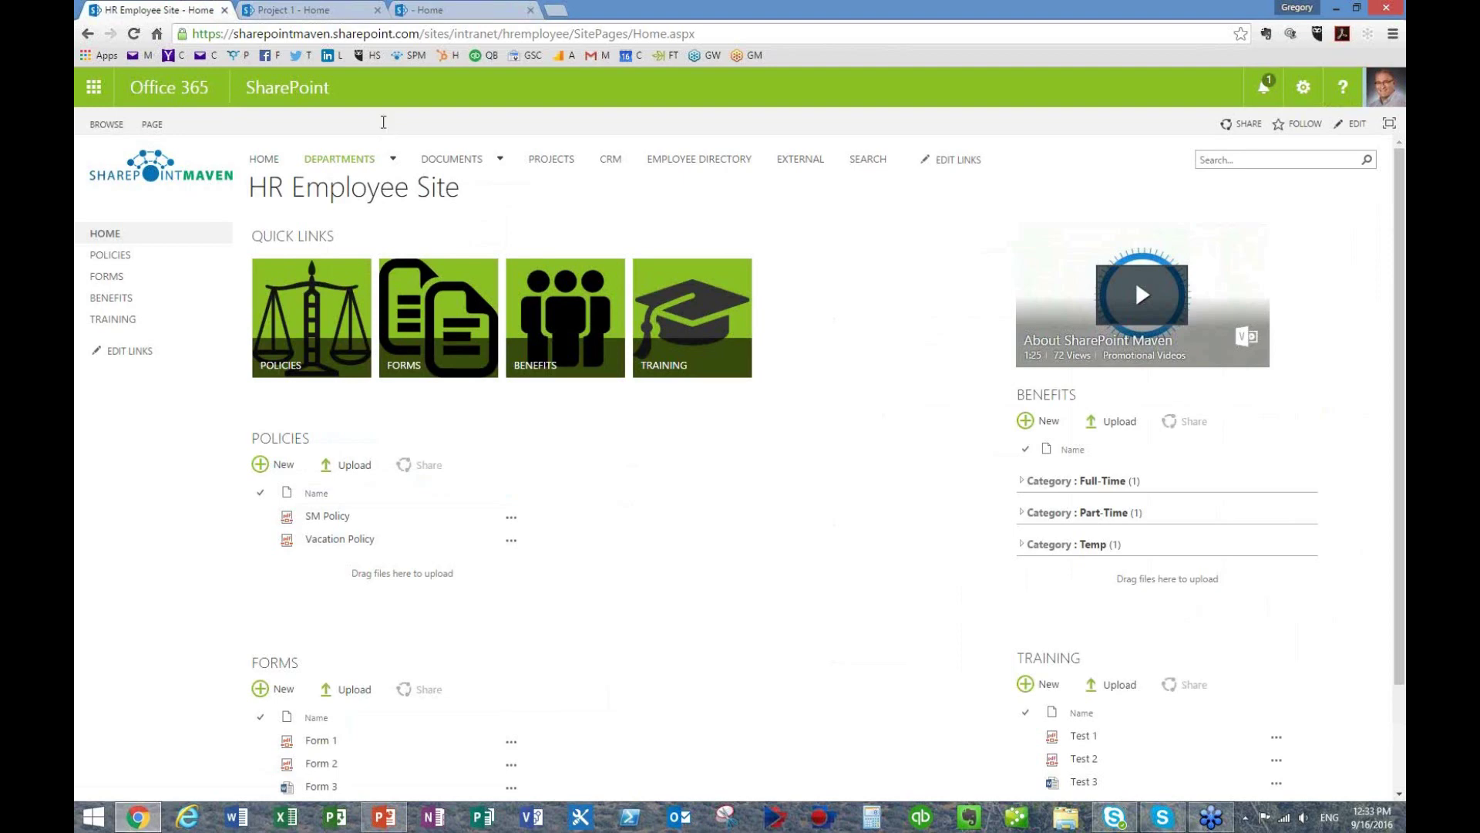
left_click(475, 11)
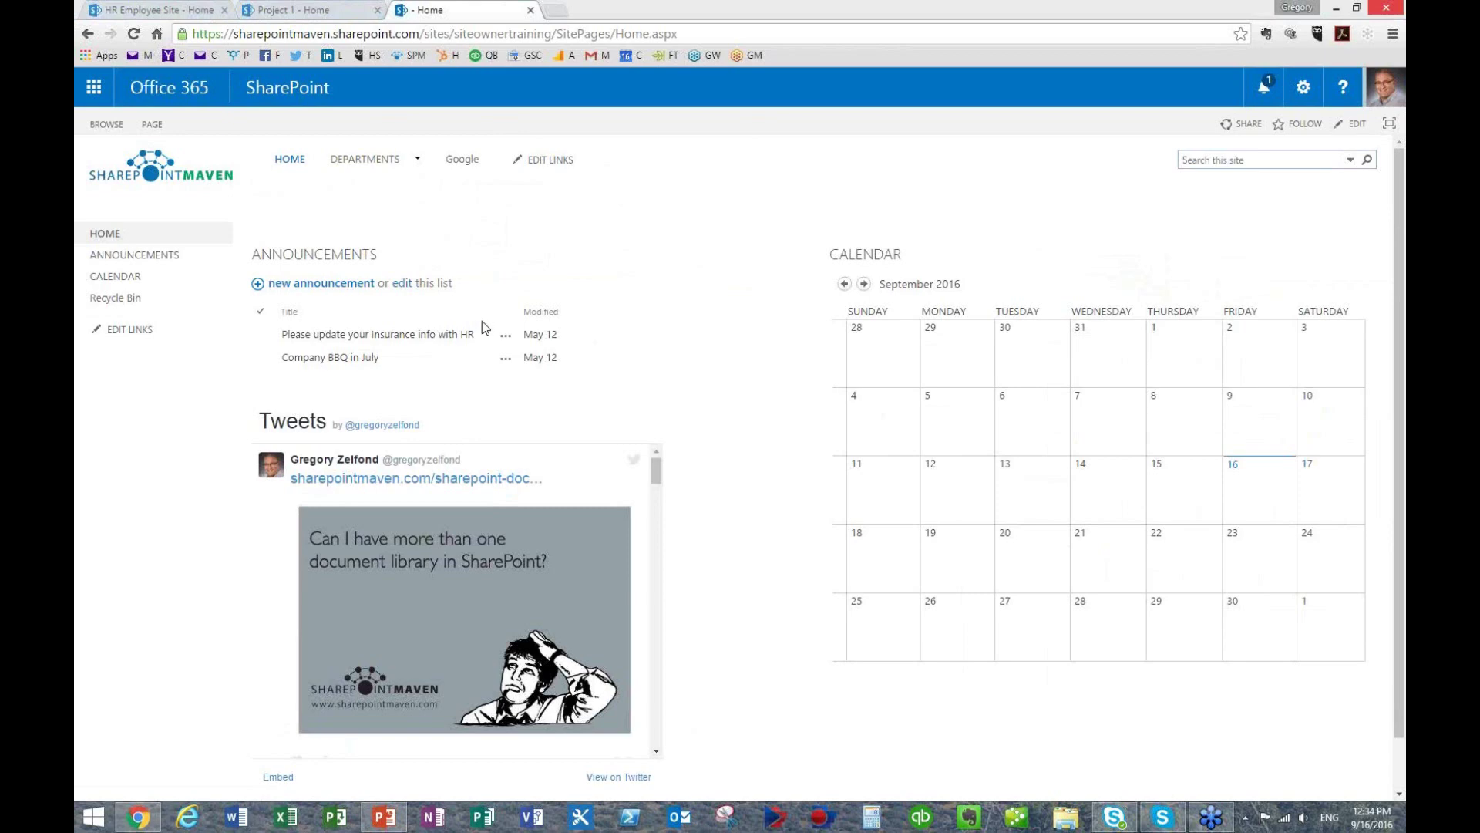
- Reload the training site's home page, and check the Agenda slide in PowerPoint before returning to the browser
left_click(154, 169)
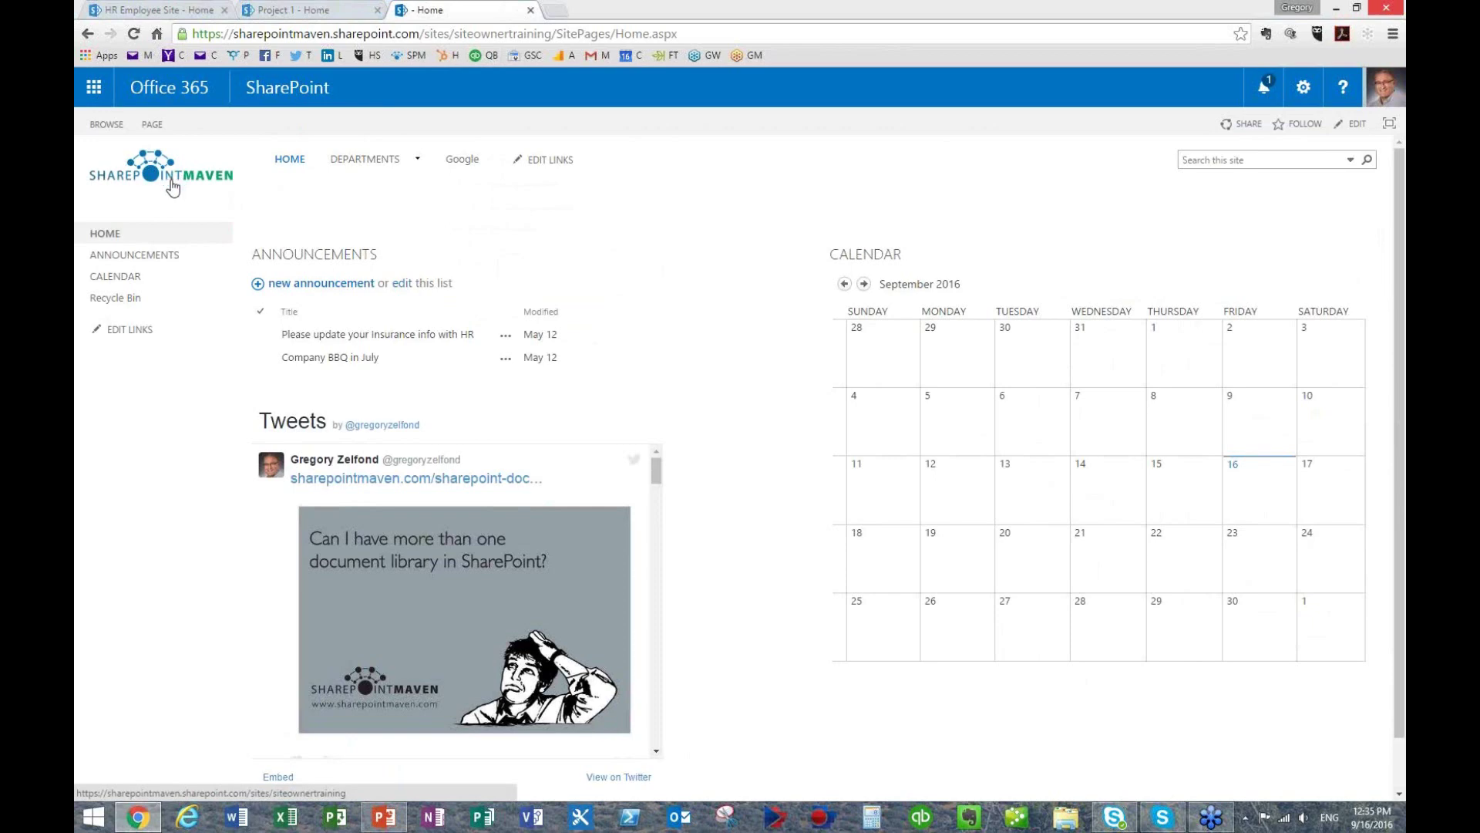
left_click(384, 819)
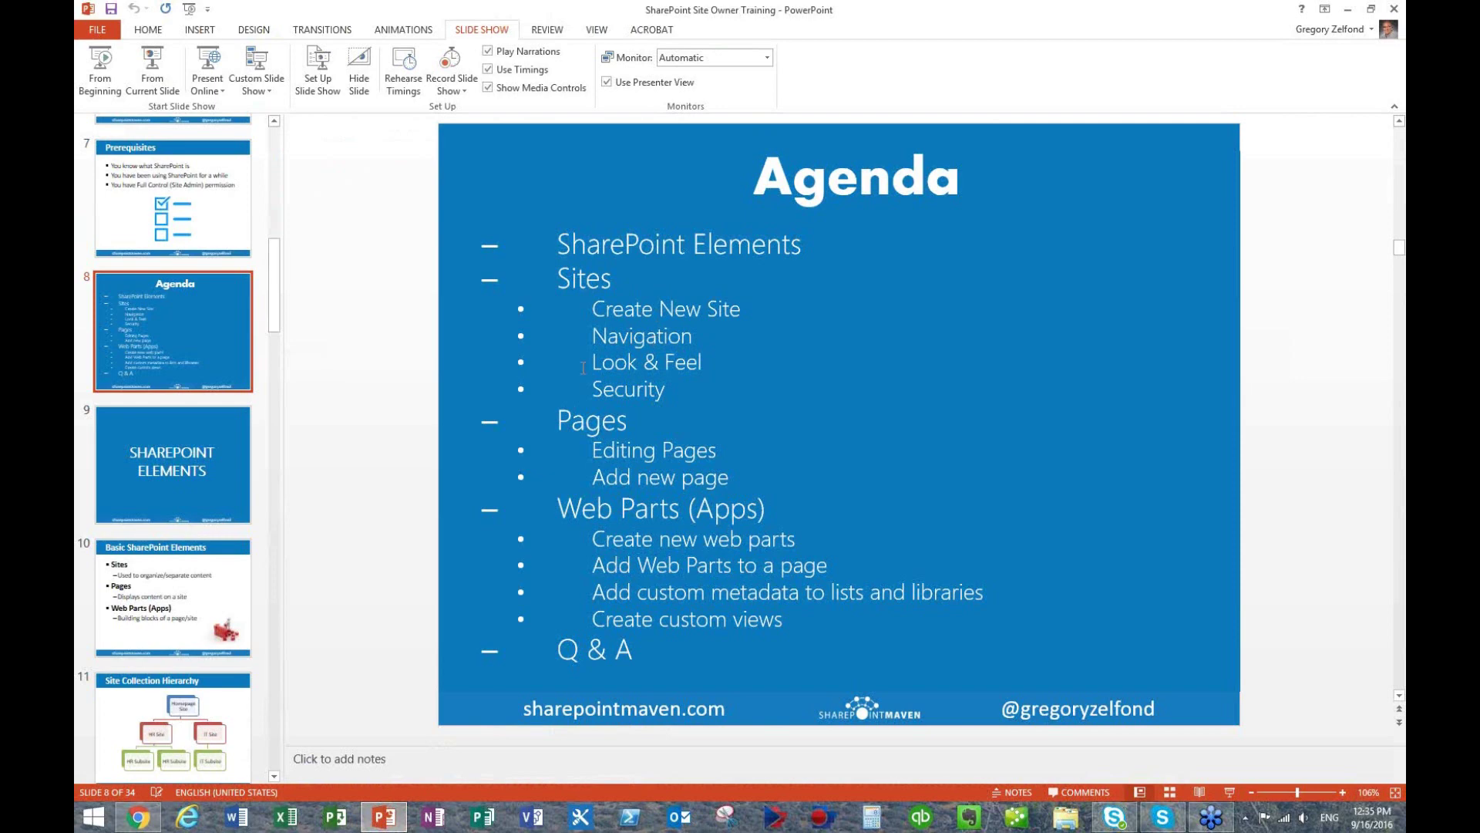
left_click(1347, 10)
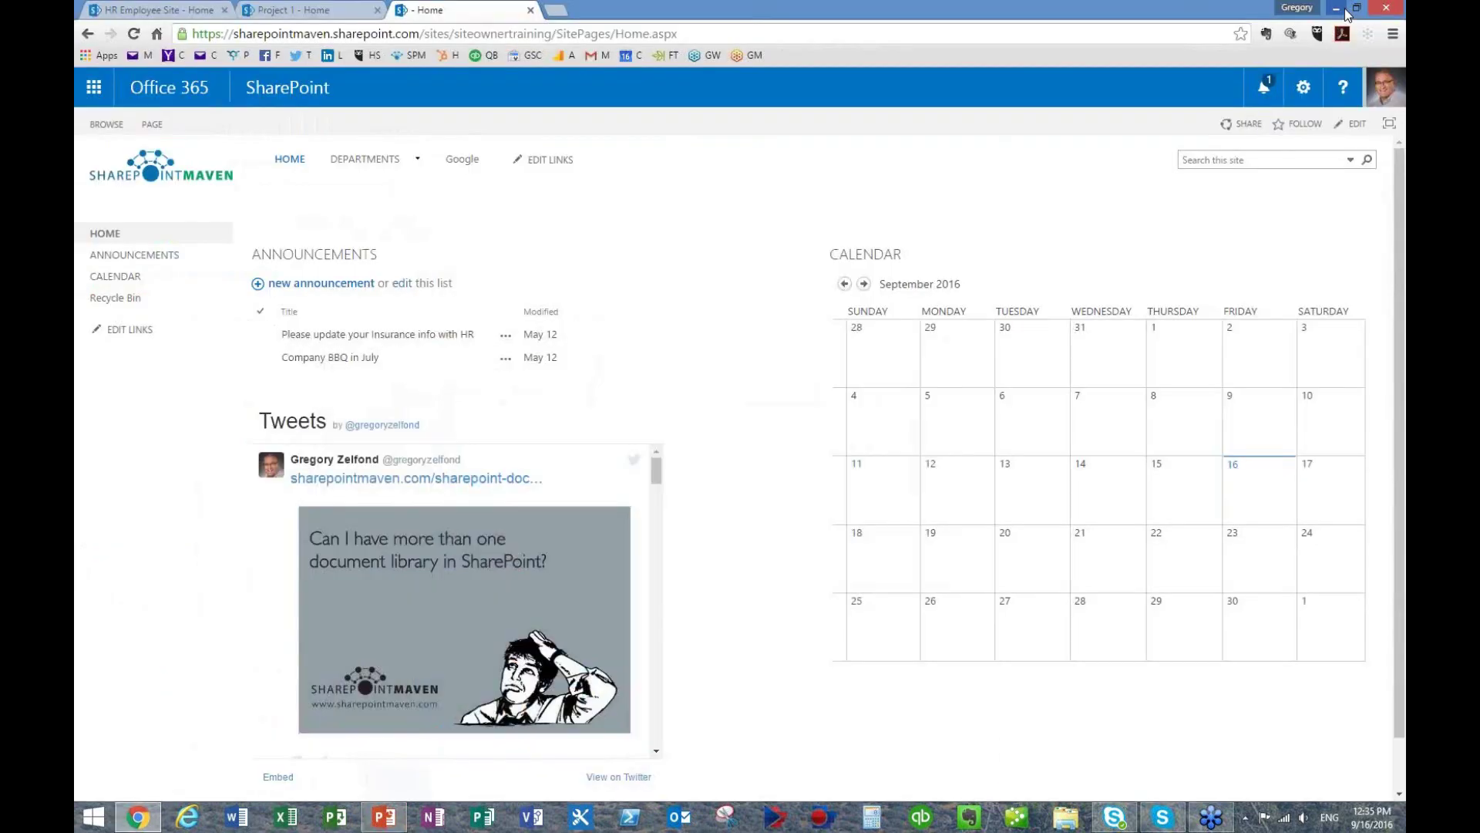
- Go to the Marketing subsite through the DEPARTMENTS menu and check its top navigation
mouse_move(410, 192)
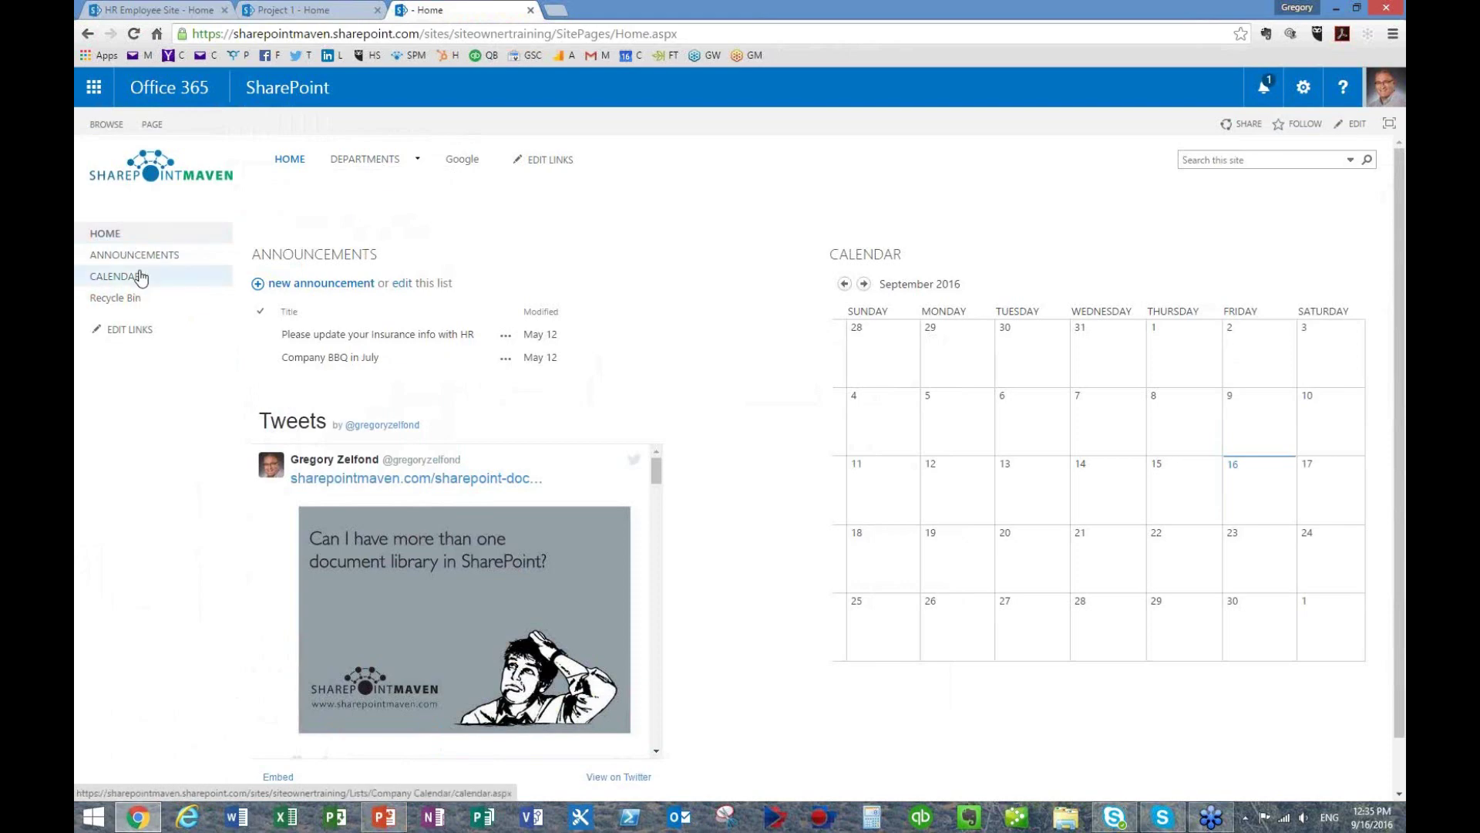
mouse_move(369, 159)
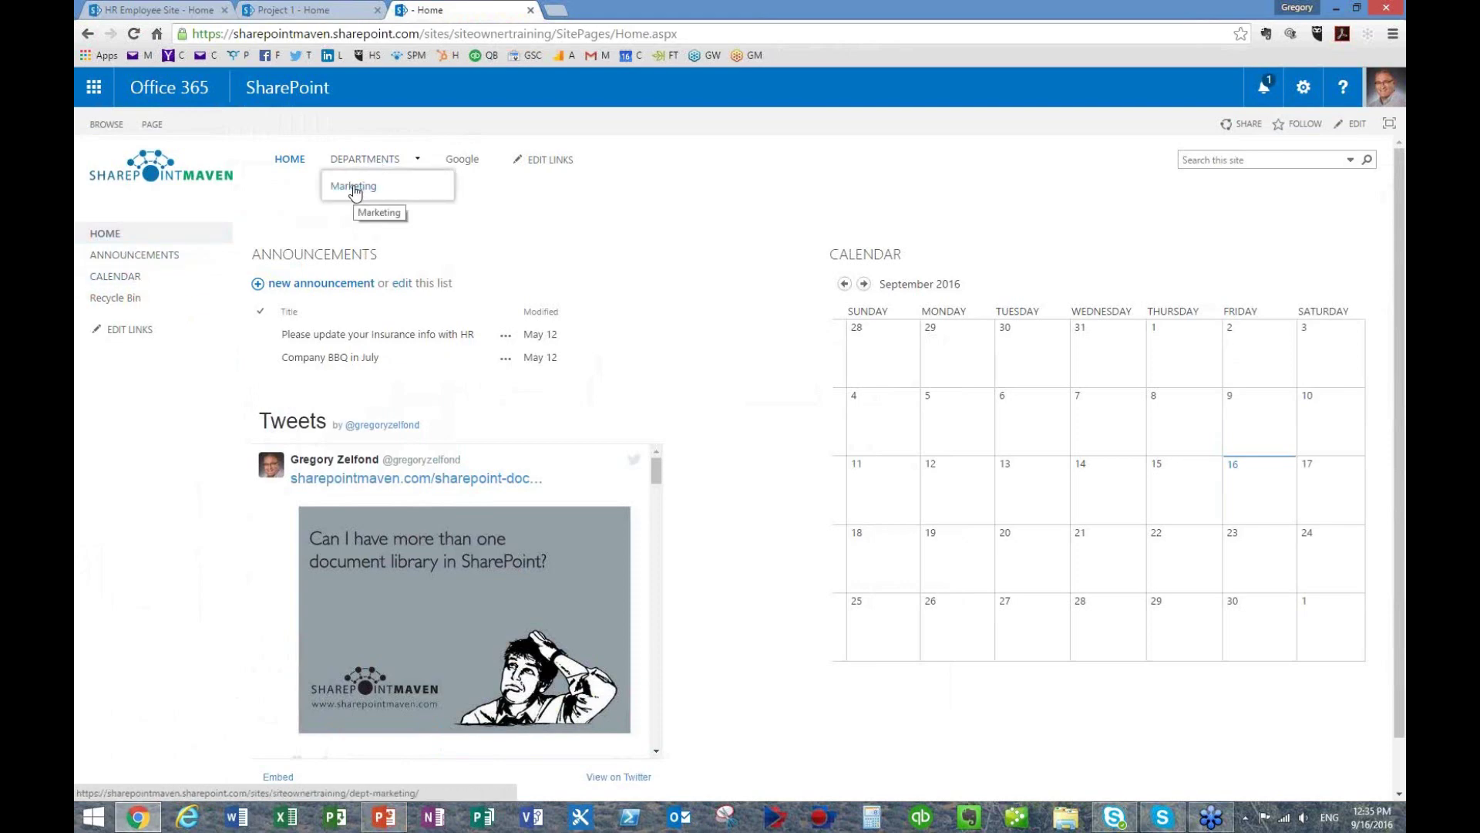
left_click(355, 192)
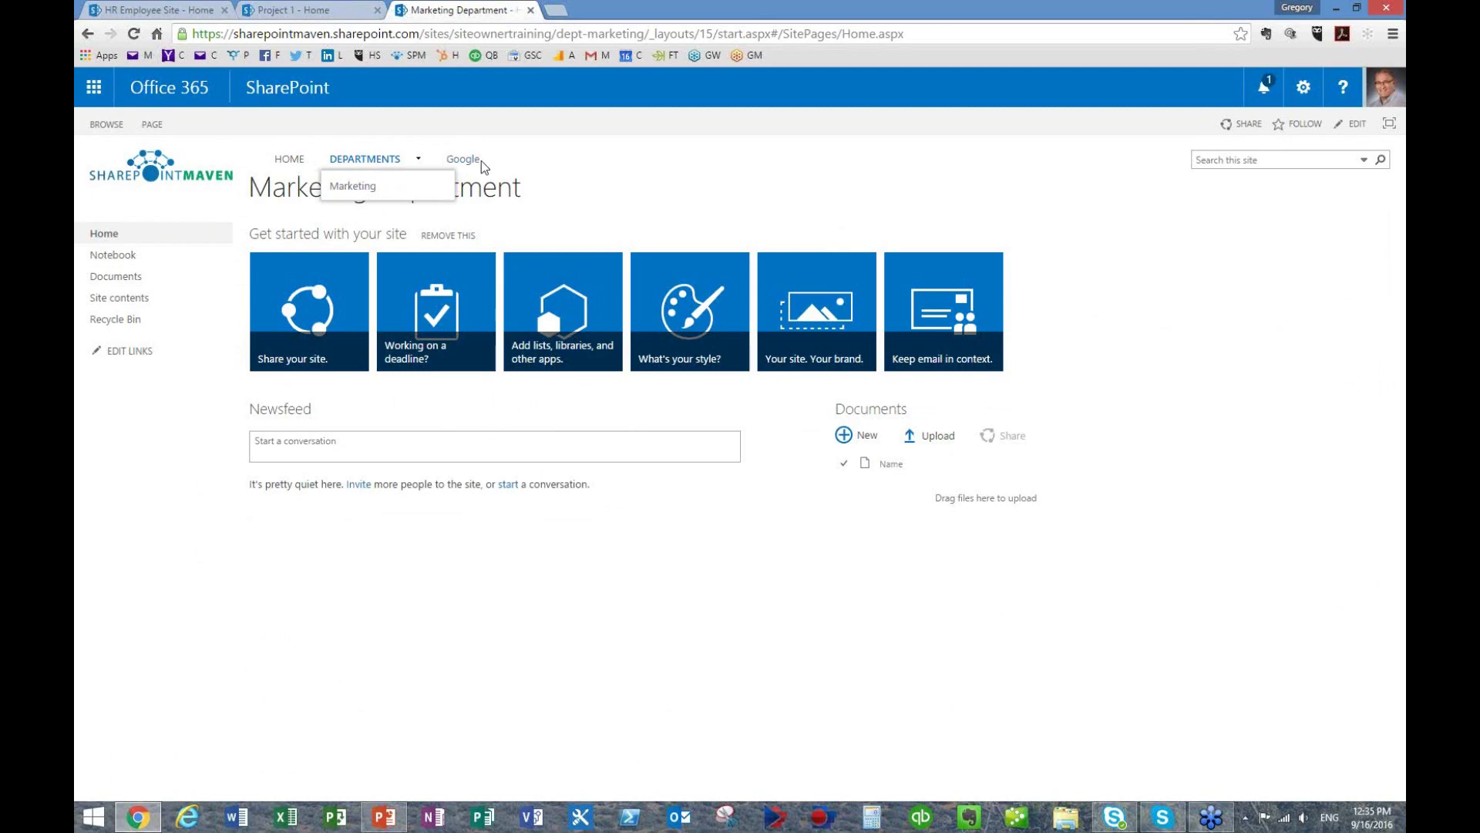
mouse_move(351, 171)
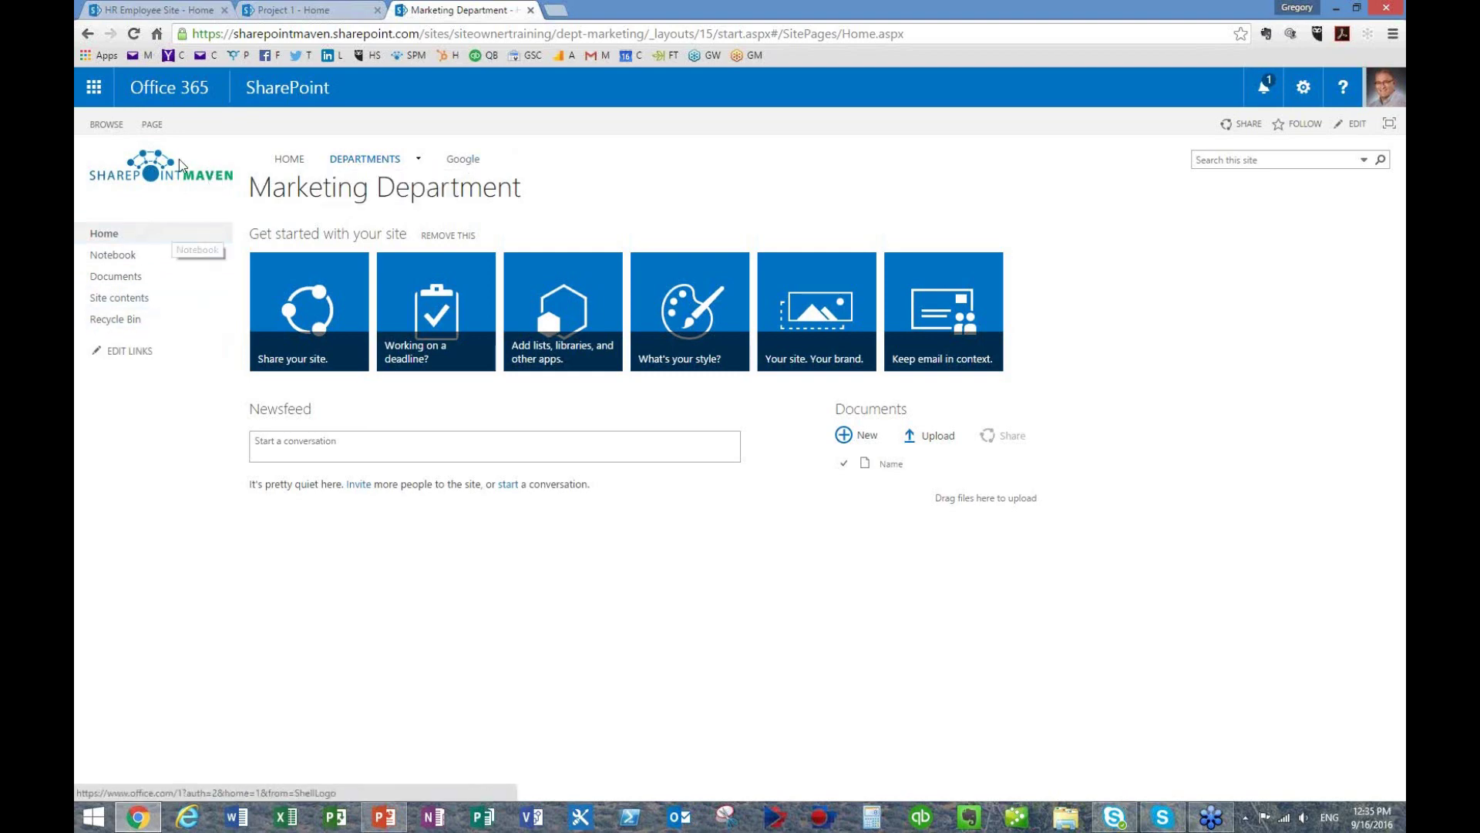
- Examine the side navigation on the HR Employee Site and look over the Project 1 home page
left_click(164, 11)
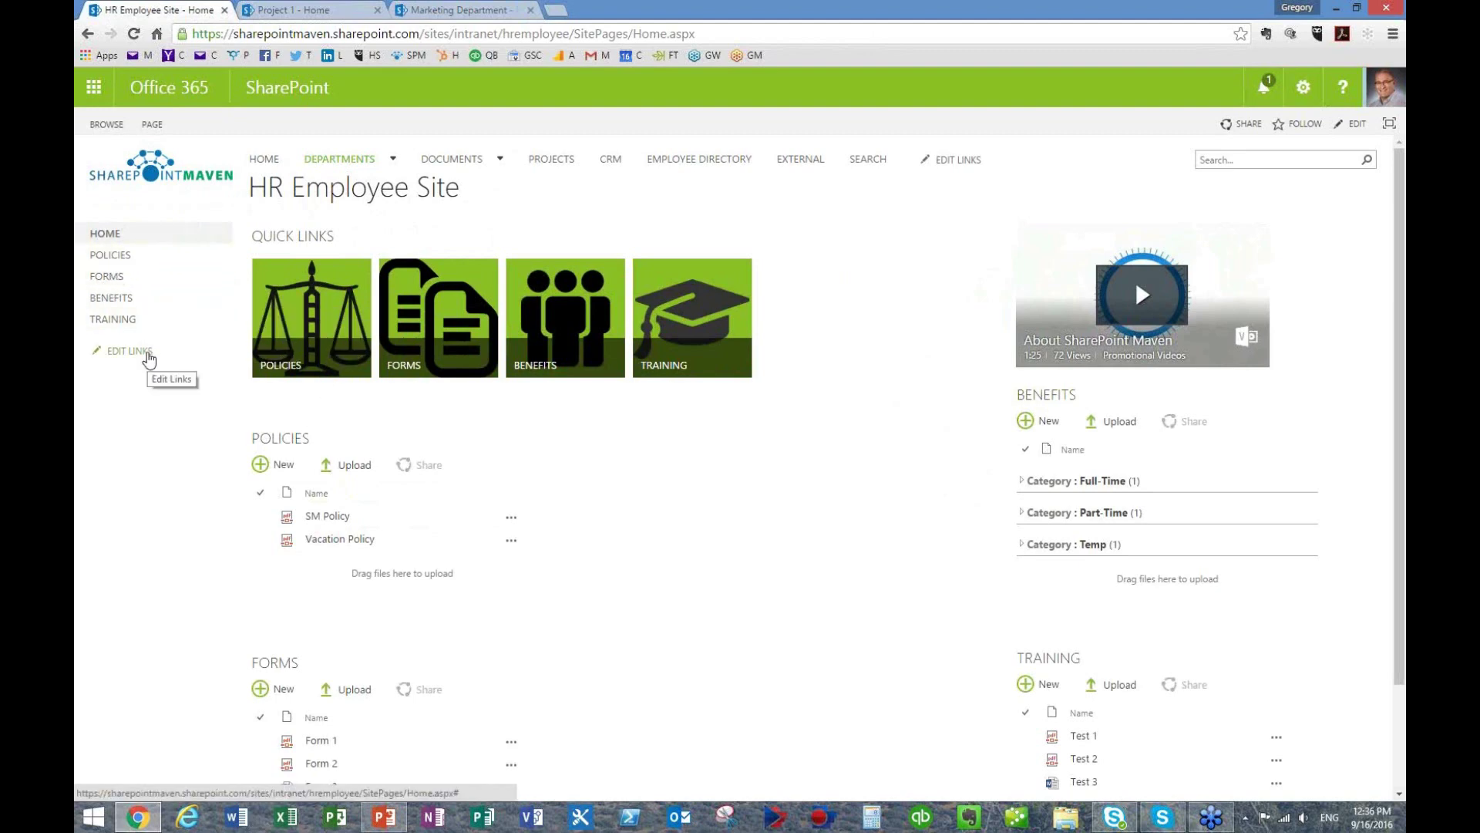
left_click(334, 10)
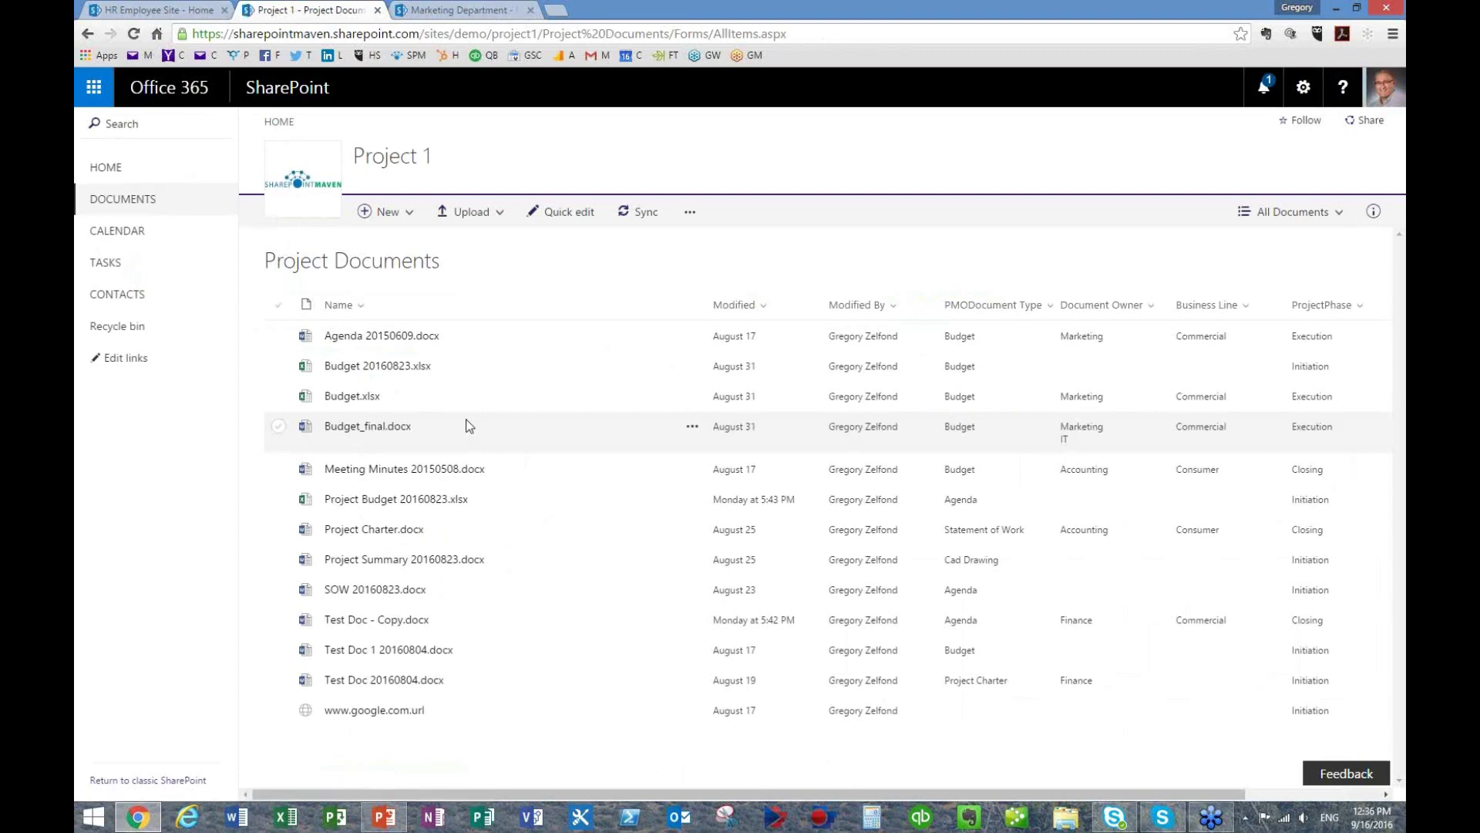
left_click(87, 34)
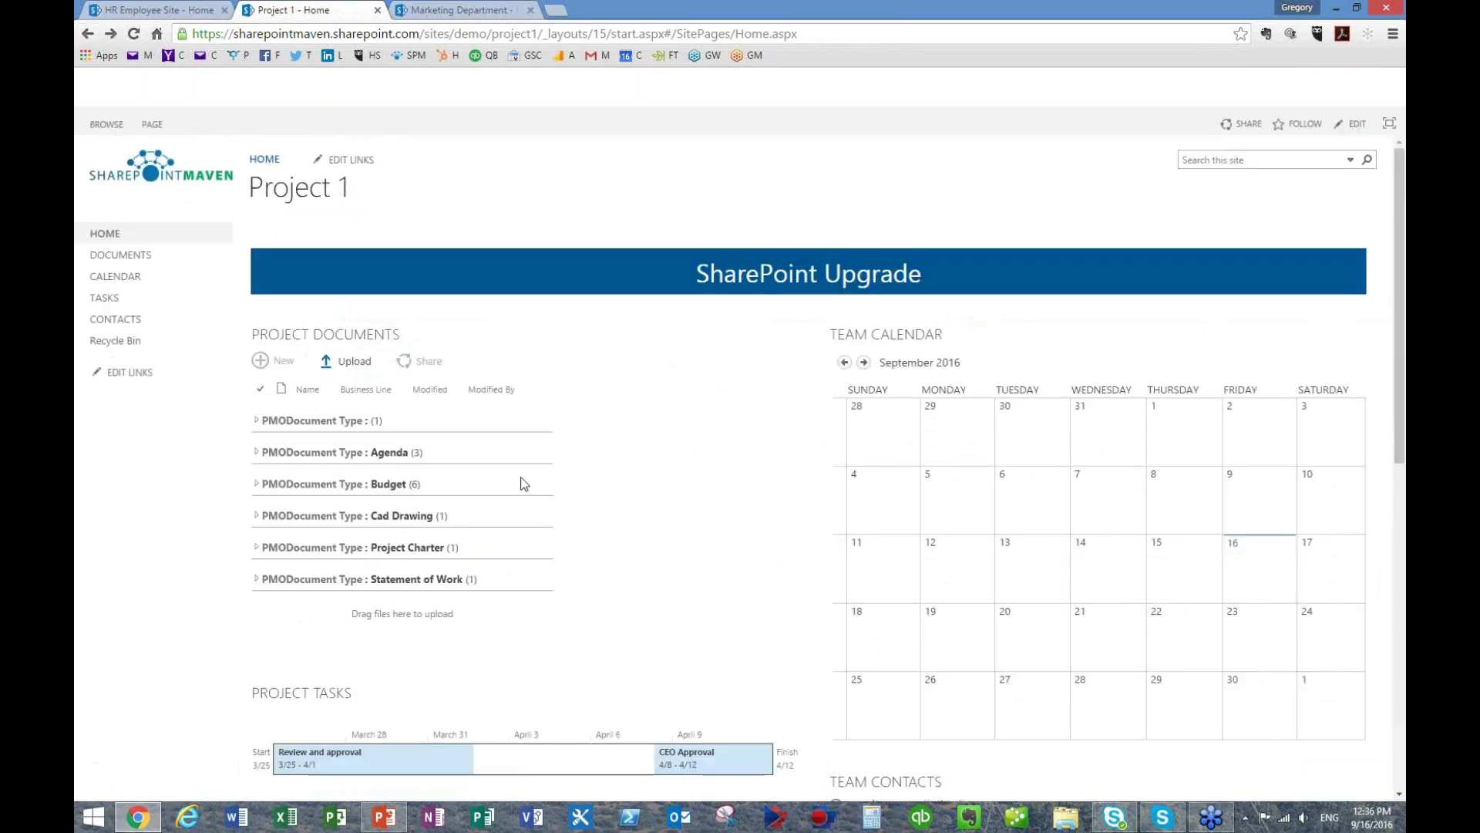
scroll(439, 640, "down", 3)
scroll(443, 640, "up", 5)
- Open Project 1's document library from the side navigation and switch it to View by Document Type
left_click(108, 327)
left_click(330, 336)
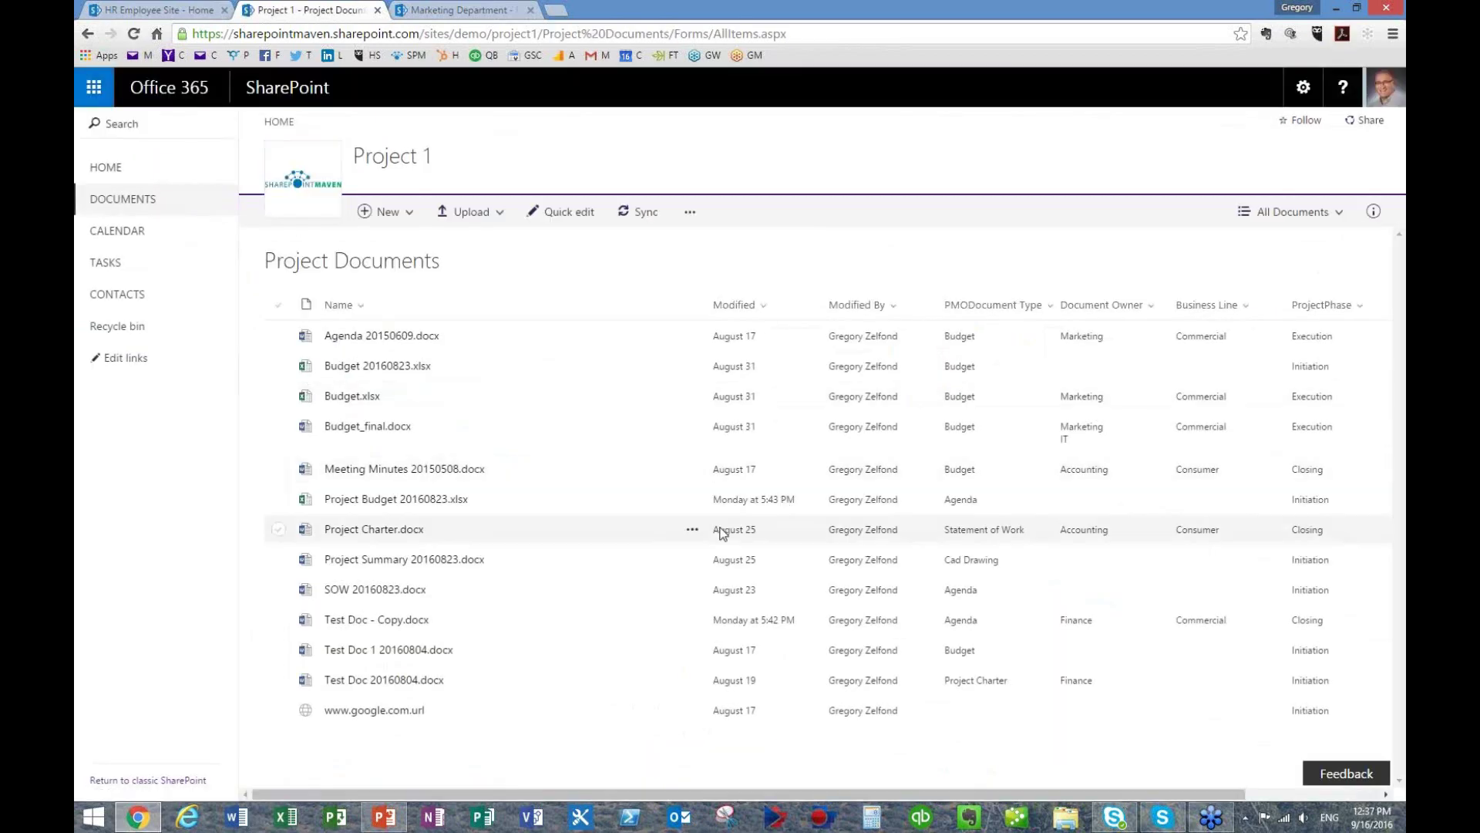
left_click(1283, 215)
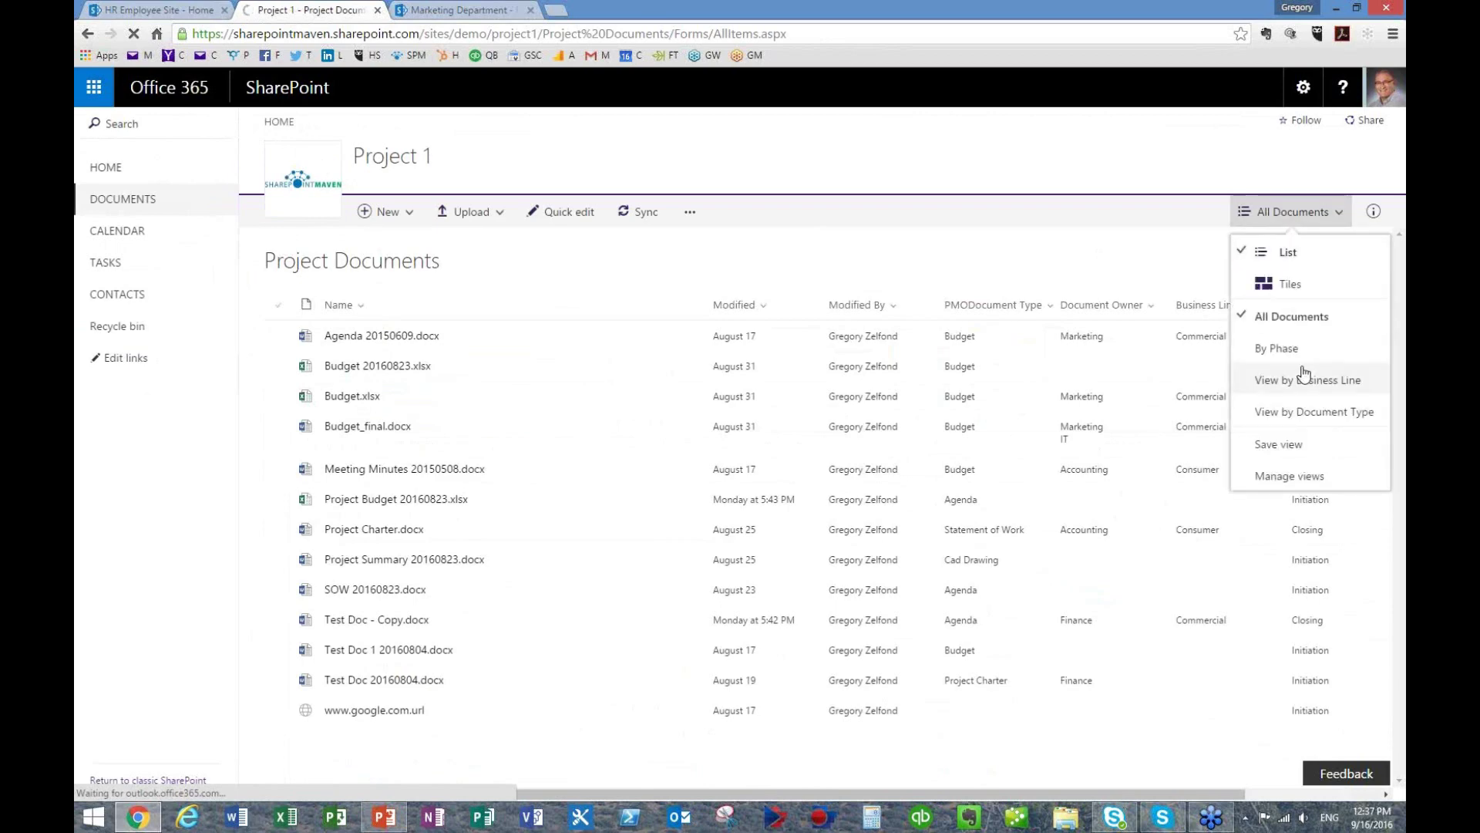
left_click(1311, 411)
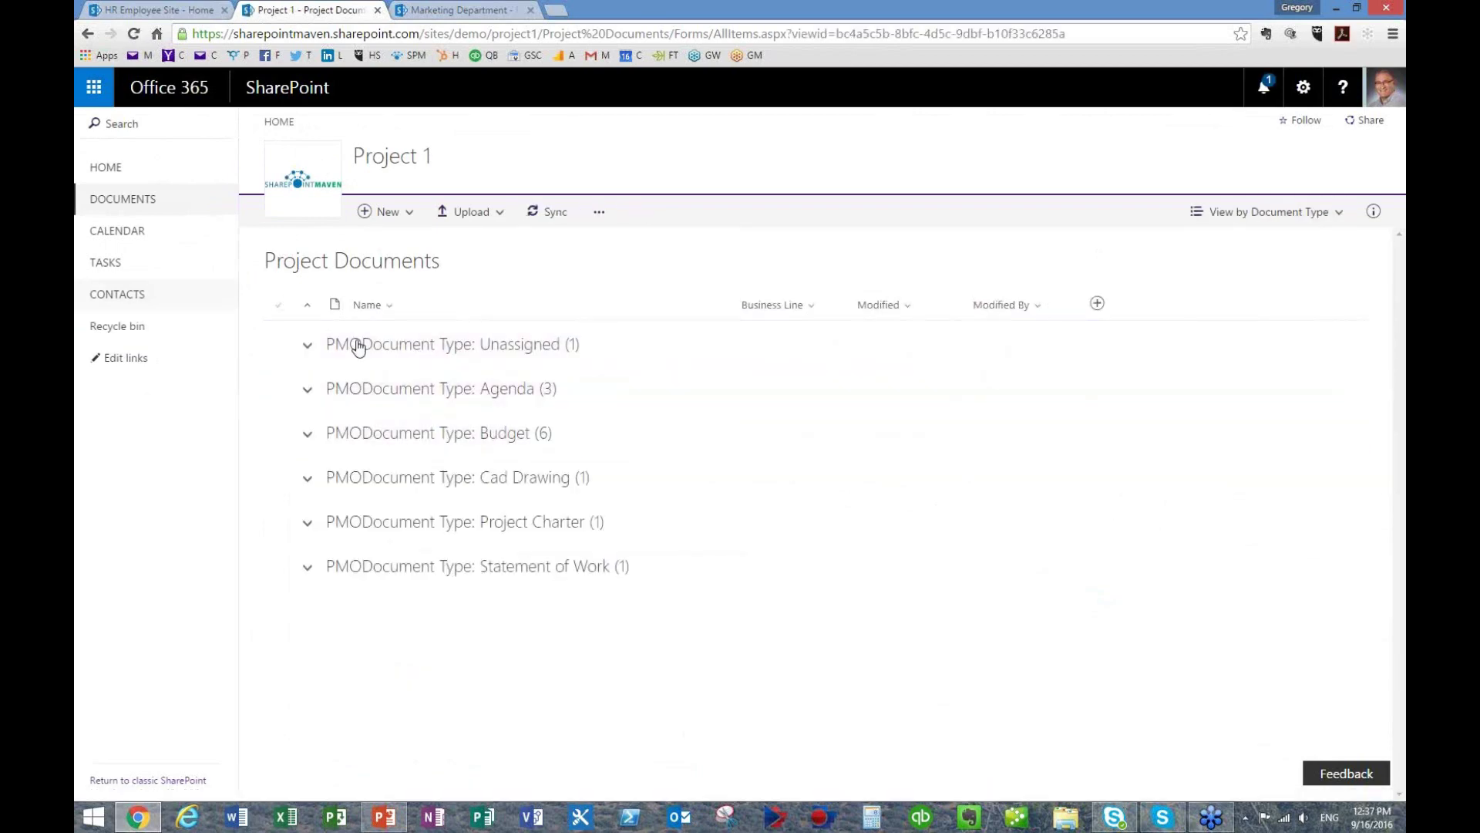
- Visit Project 1's team calendar and task list through the side navigation
left_click(115, 230)
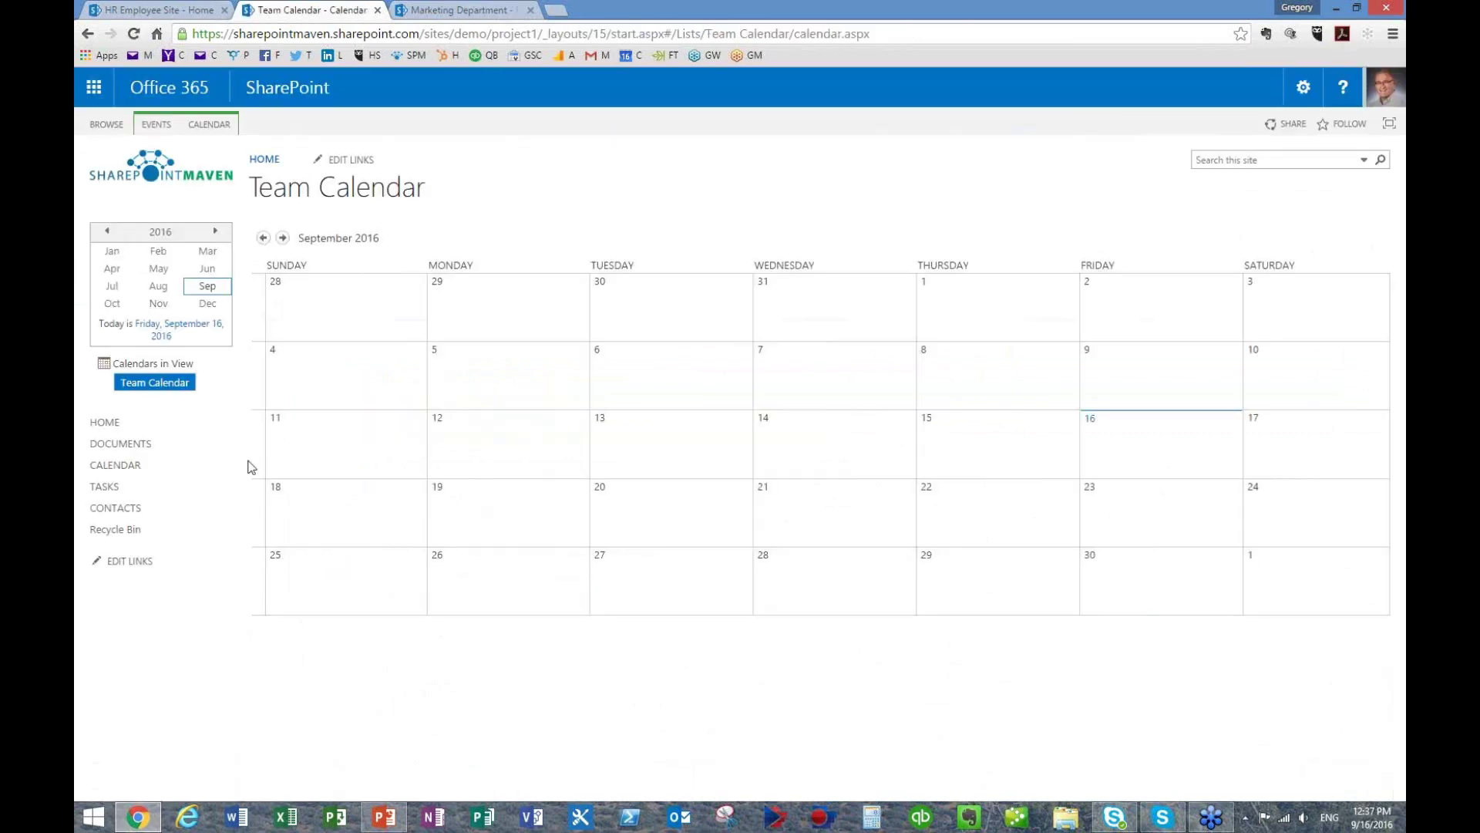
left_click(103, 488)
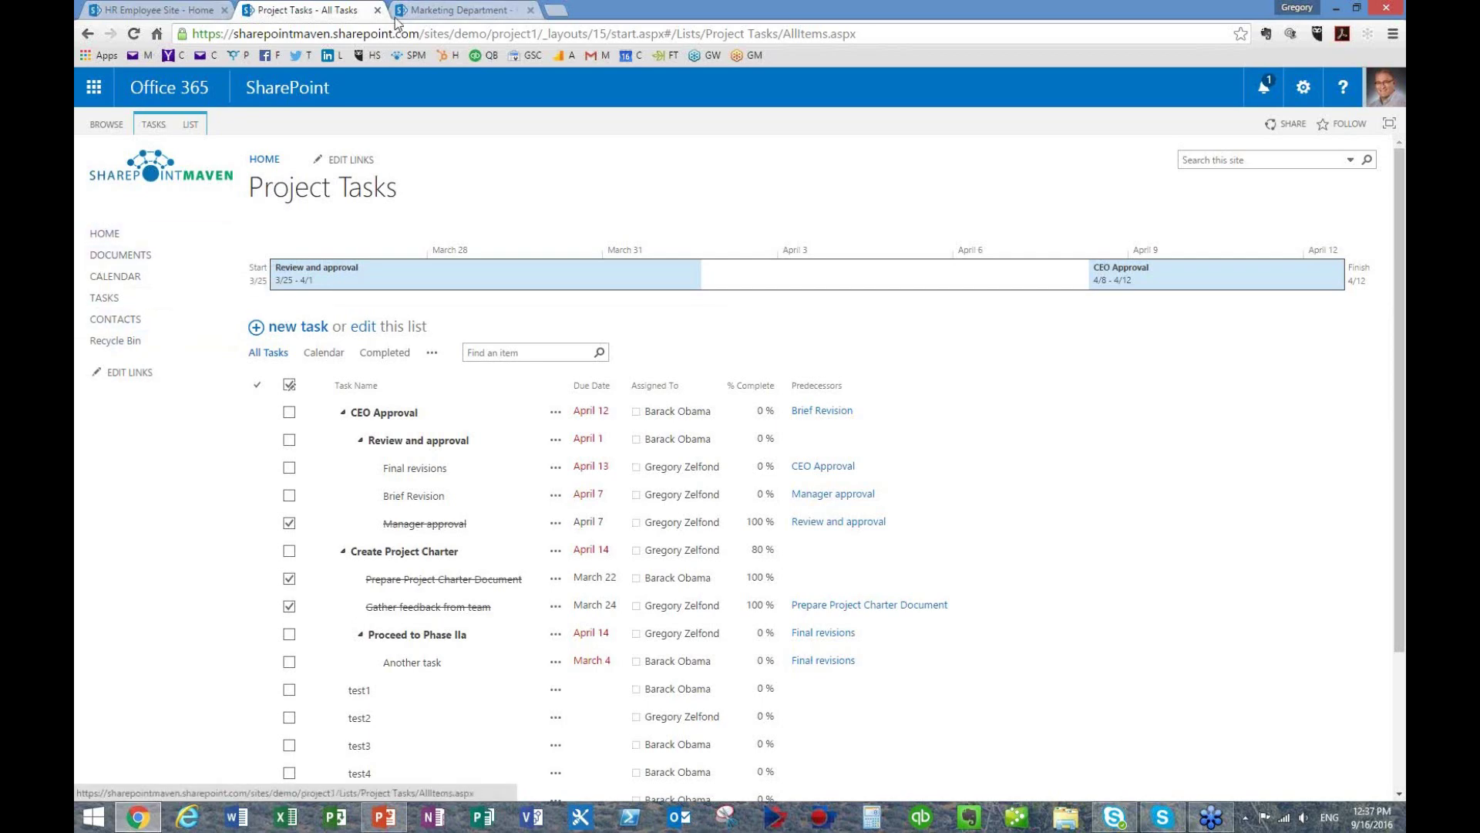
- Add a link named Link 1 to the Marketing Department site's side navigation, with the subsite's SitePages/Home.aspx page as its address
left_click(437, 11)
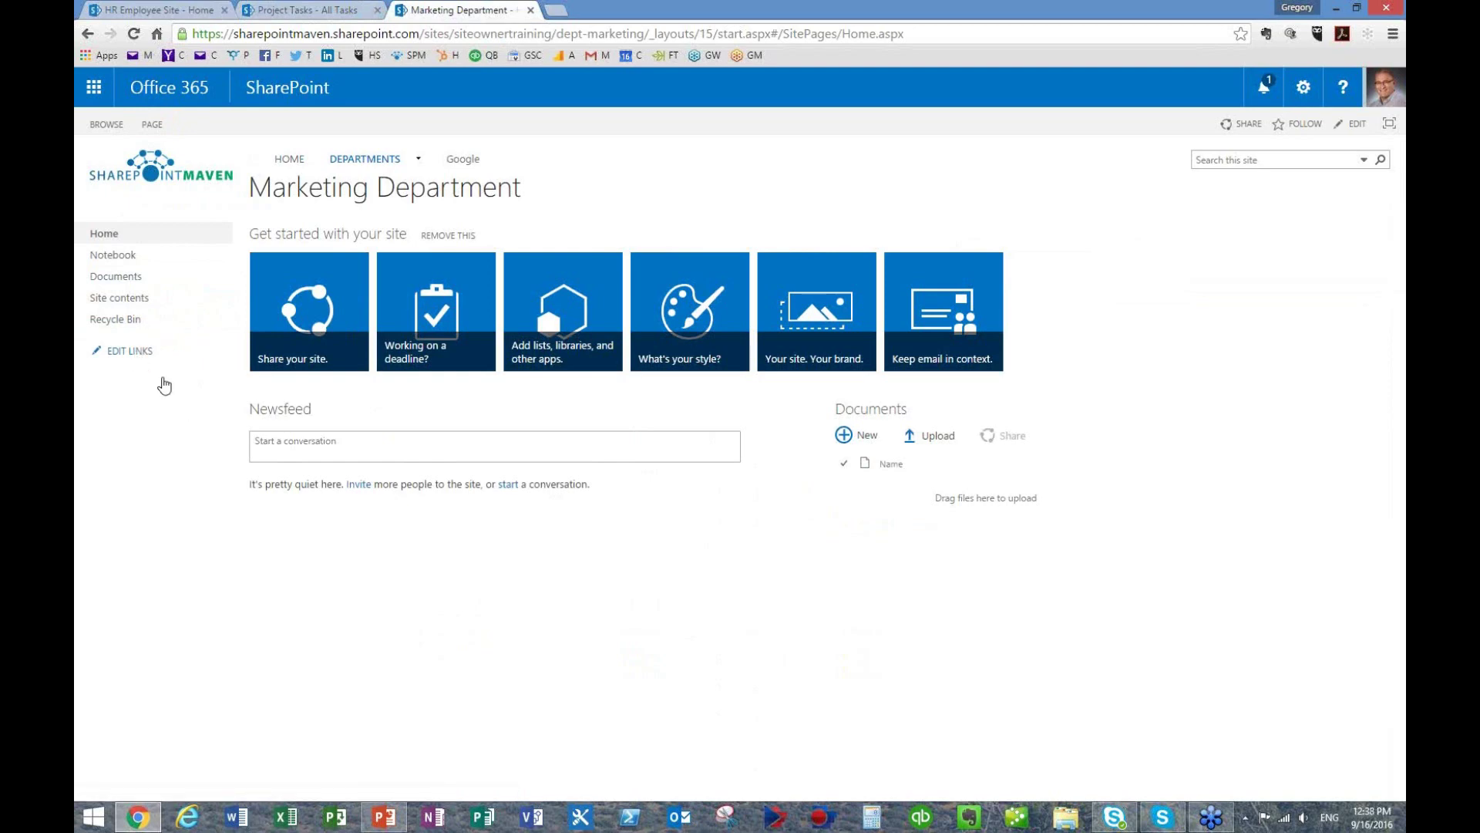
left_click(133, 355)
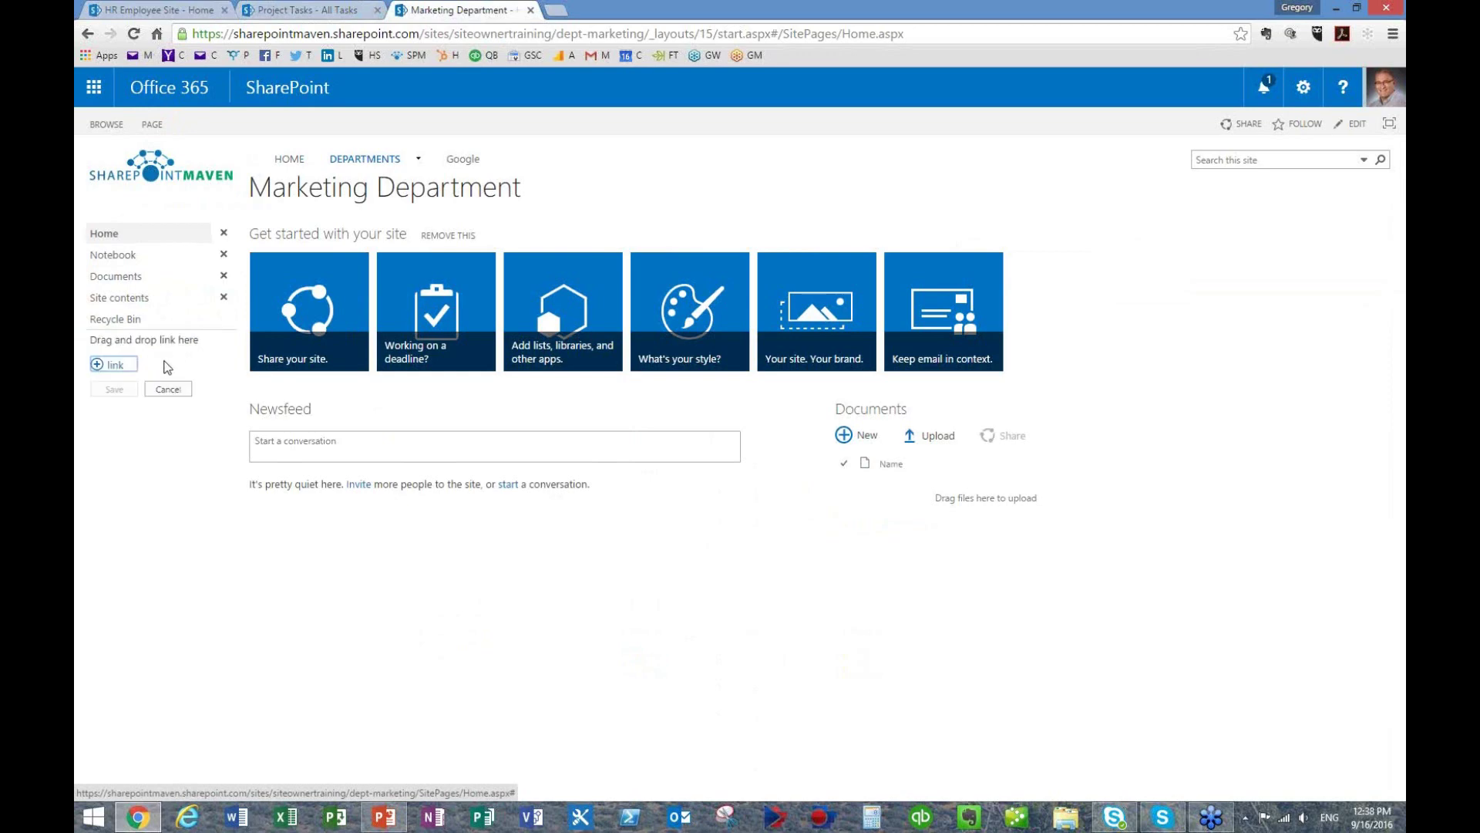
left_click(117, 365)
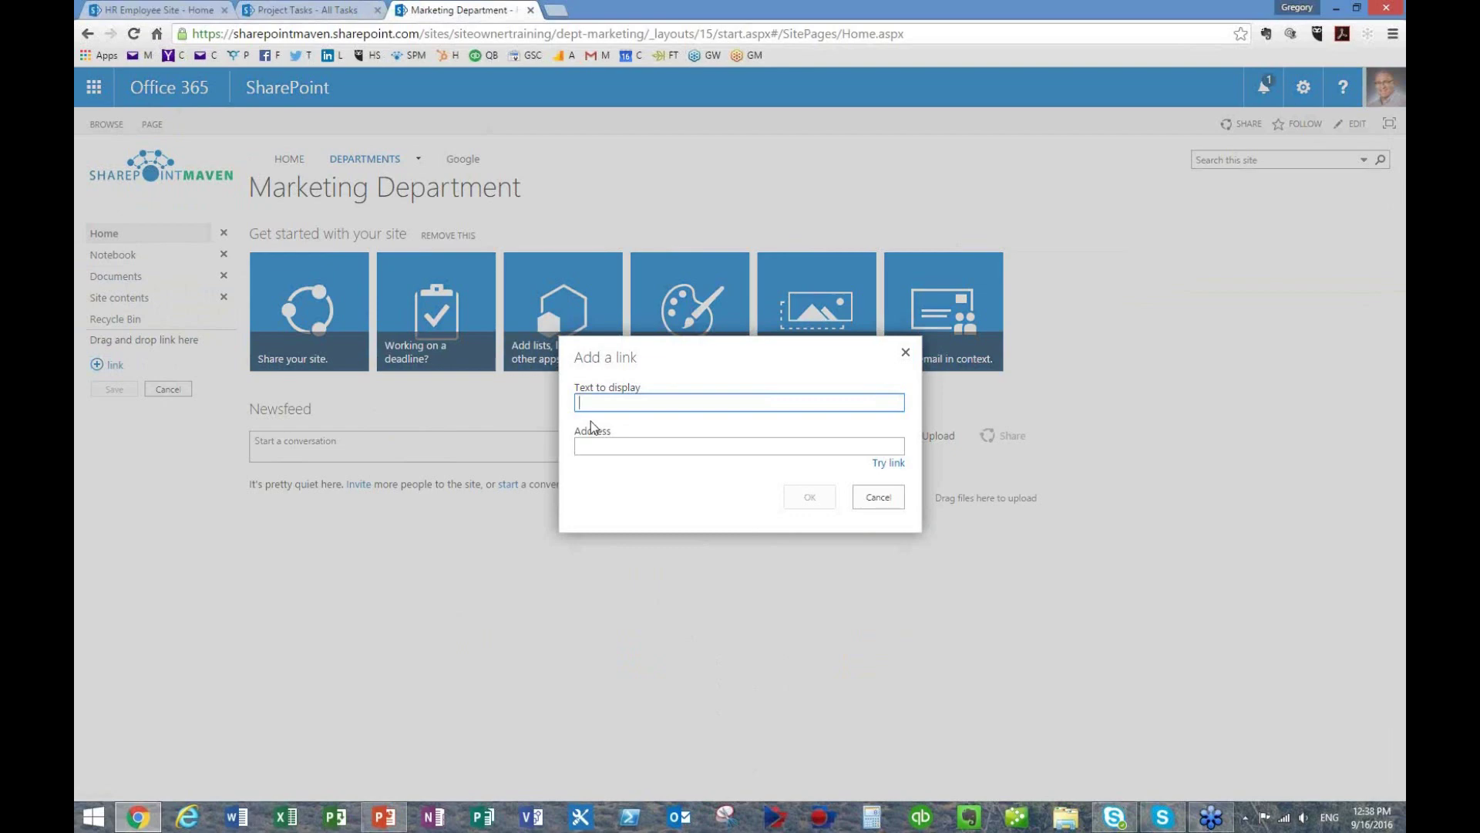
type("Link 1")
left_click(607, 448)
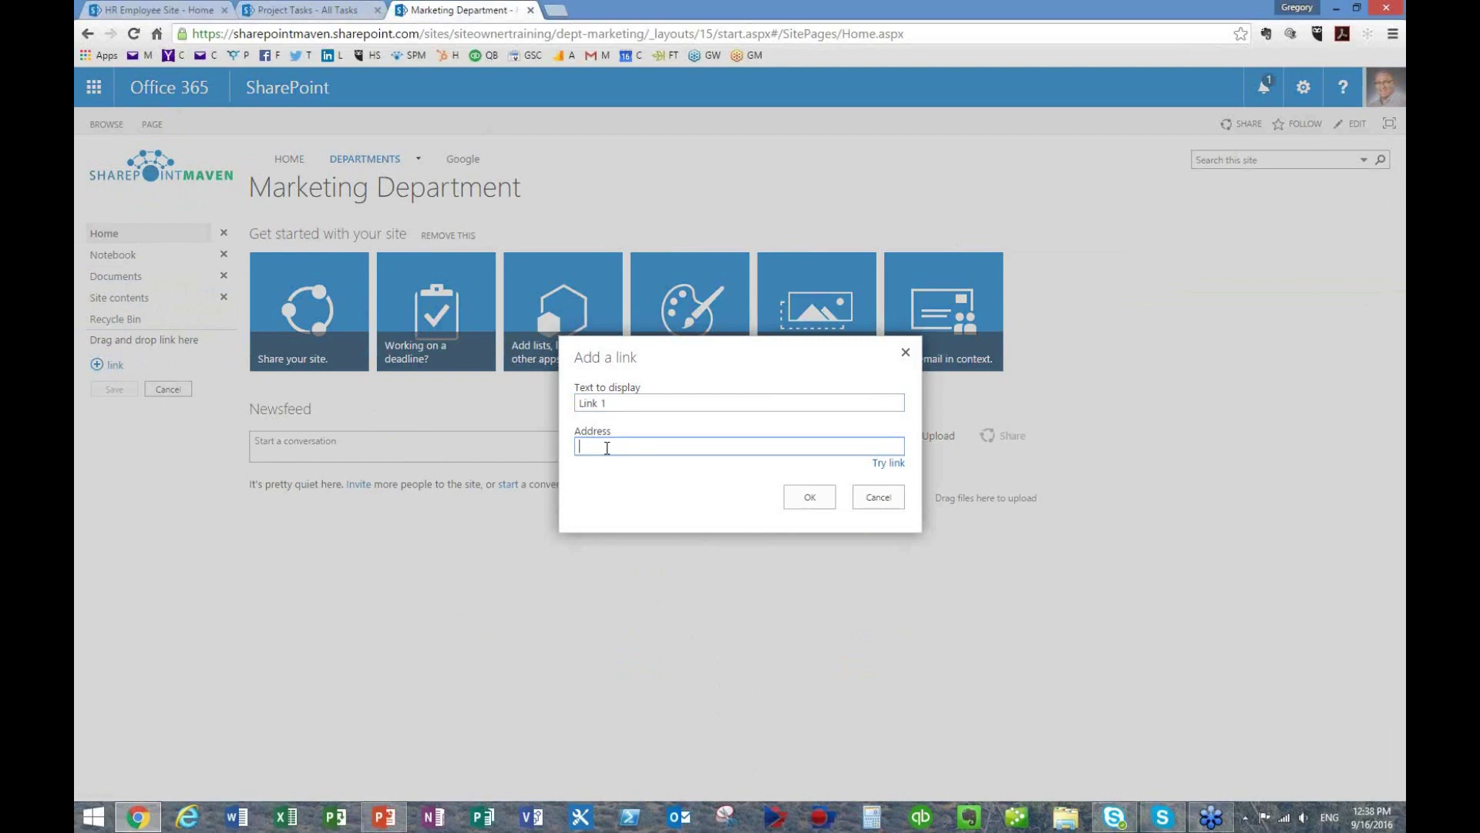
type("https://sharepointmaven.sharepoint.com/sites/siteownertraining/dept-marketing/SitePages/Home.aspx")
left_click(804, 496)
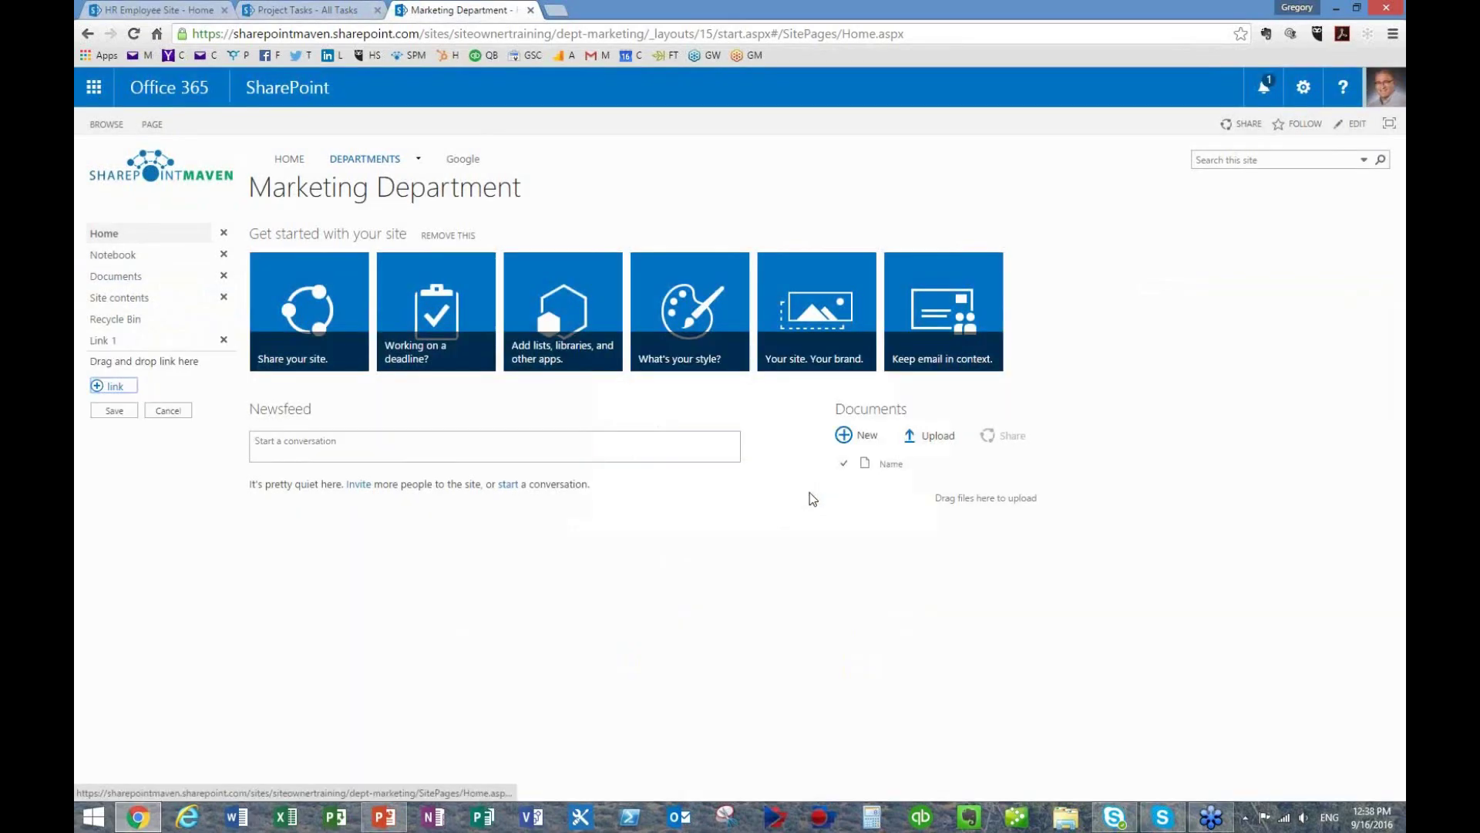
- Add a second side navigation link named Link 2 with / as its address
left_click(117, 387)
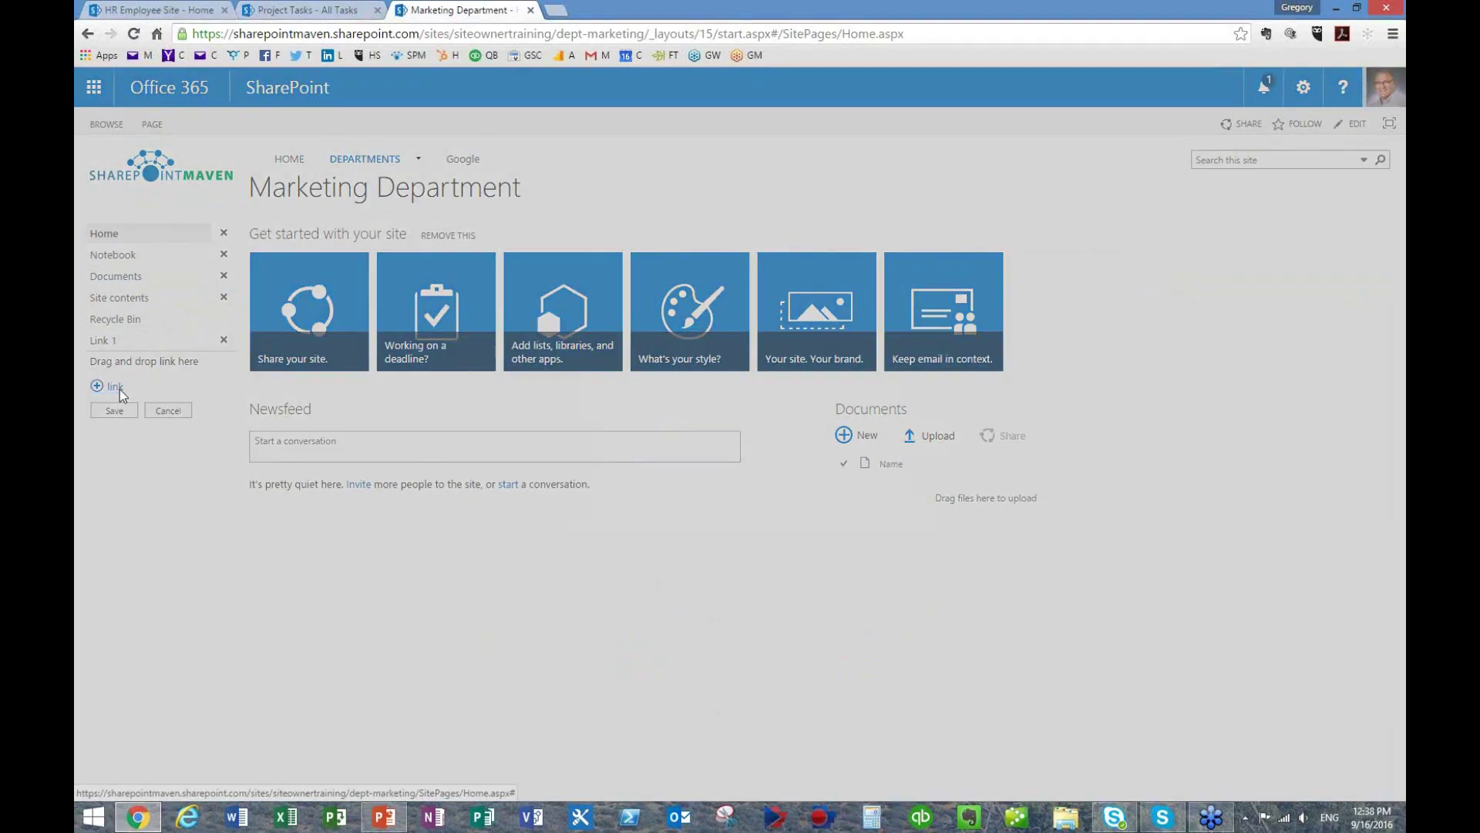
type("Link 2")
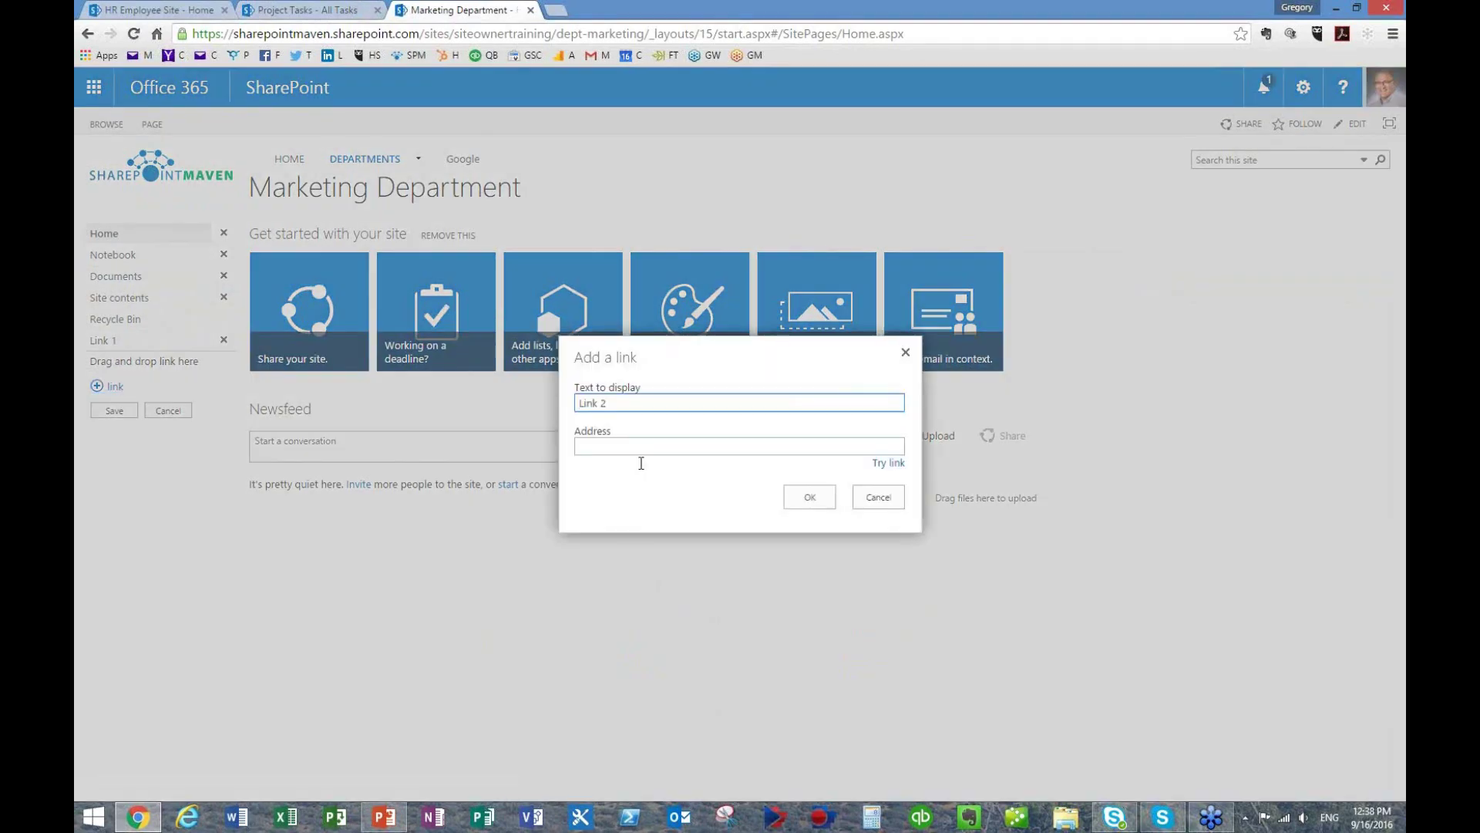
left_click(640, 463)
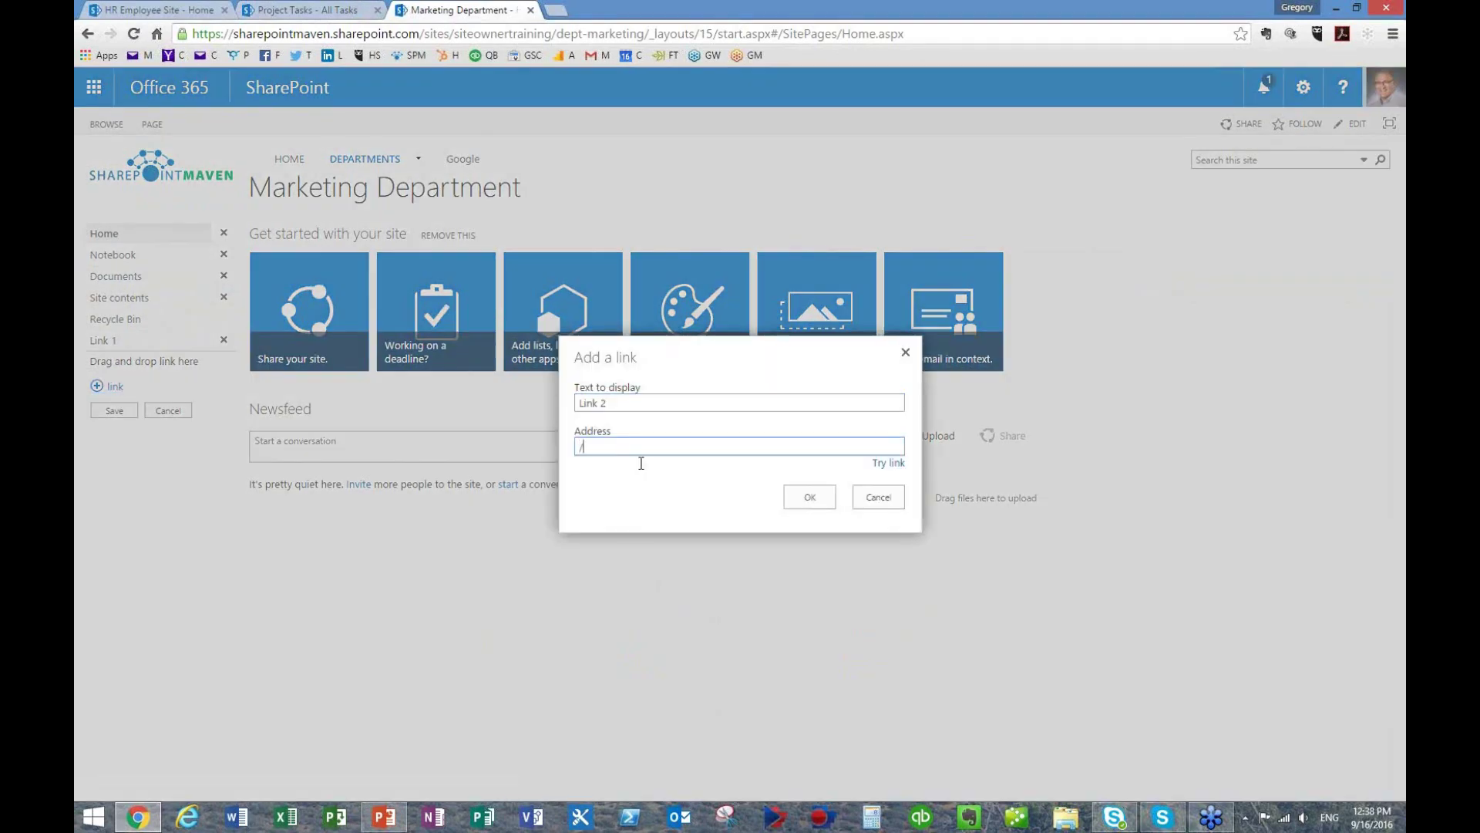
left_click(806, 499)
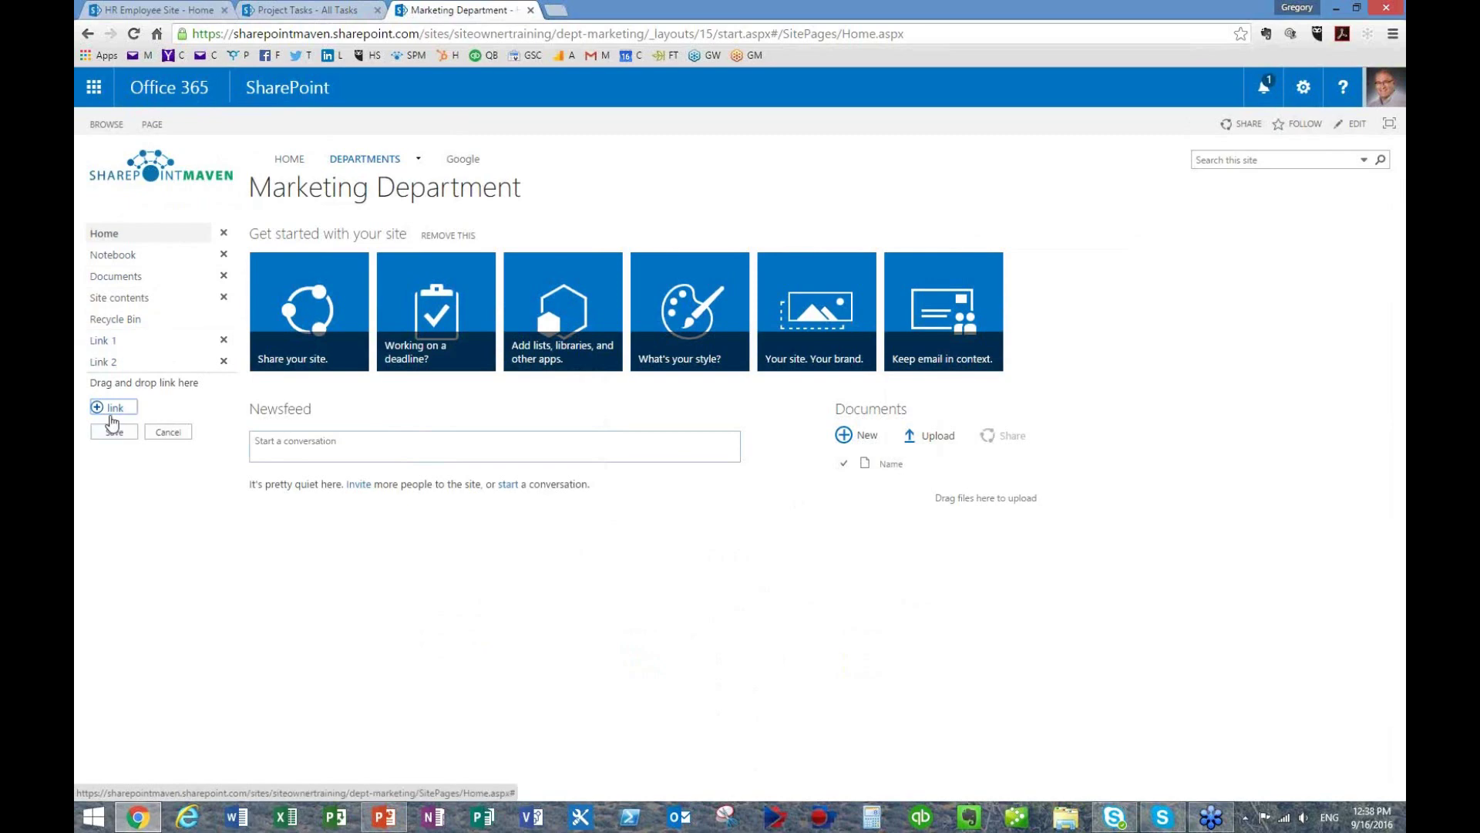
- Add a side navigation link named Sublink with / as its address and nest it beneath Link 2
mouse_move(369, 168)
left_click(116, 408)
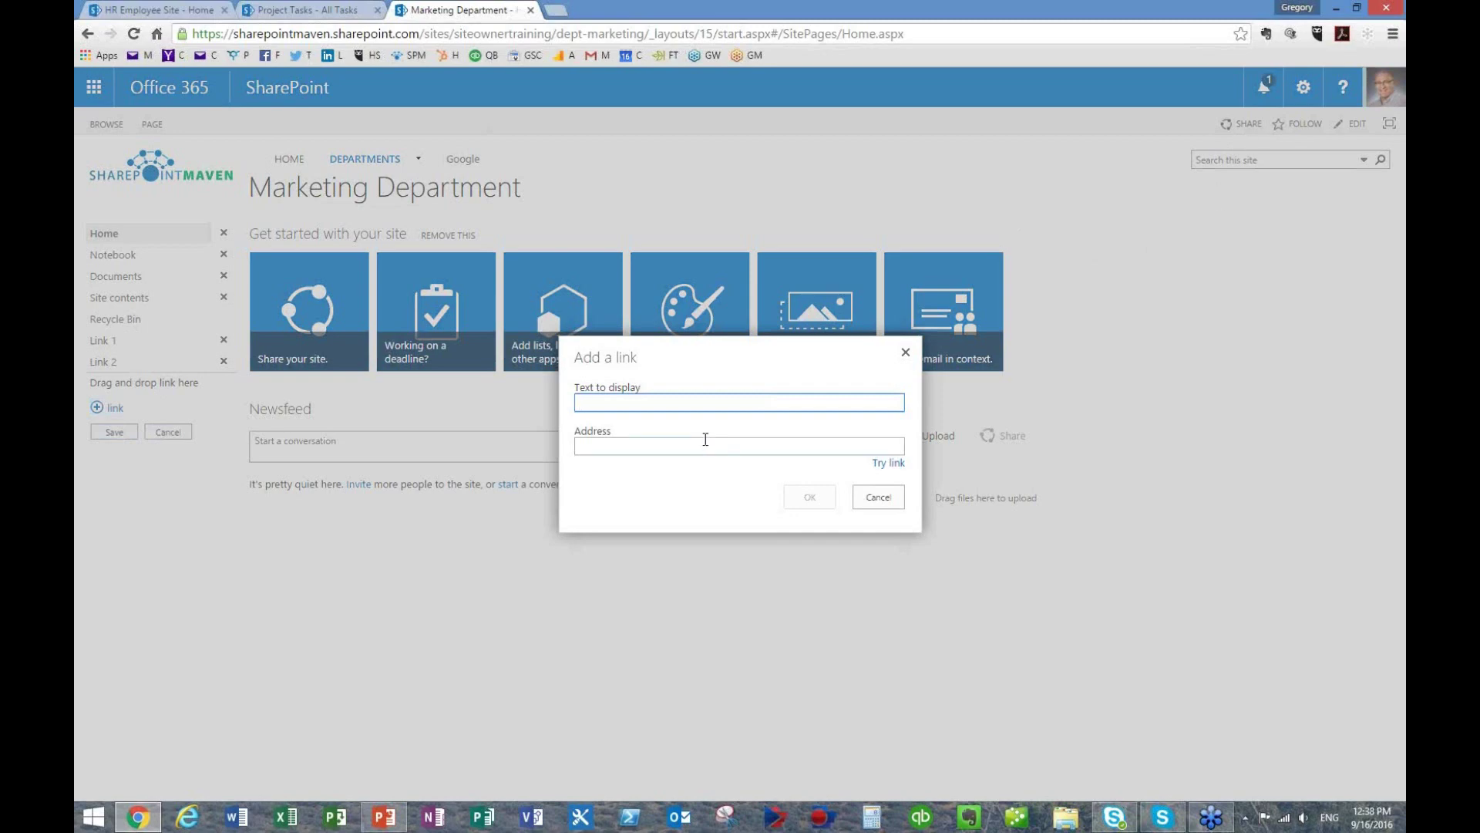
type("Sublink")
left_click(706, 444)
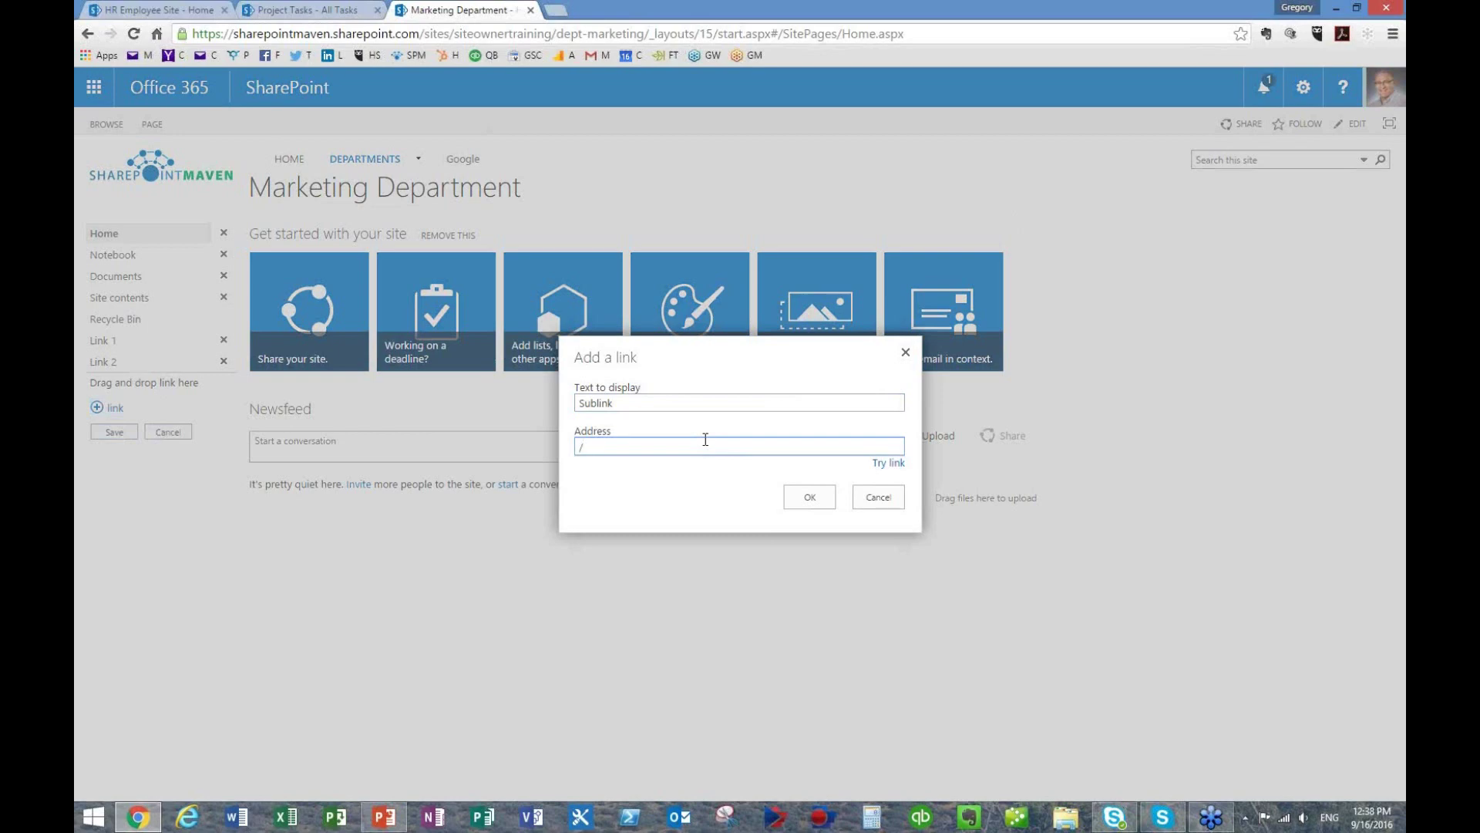
key("Return")
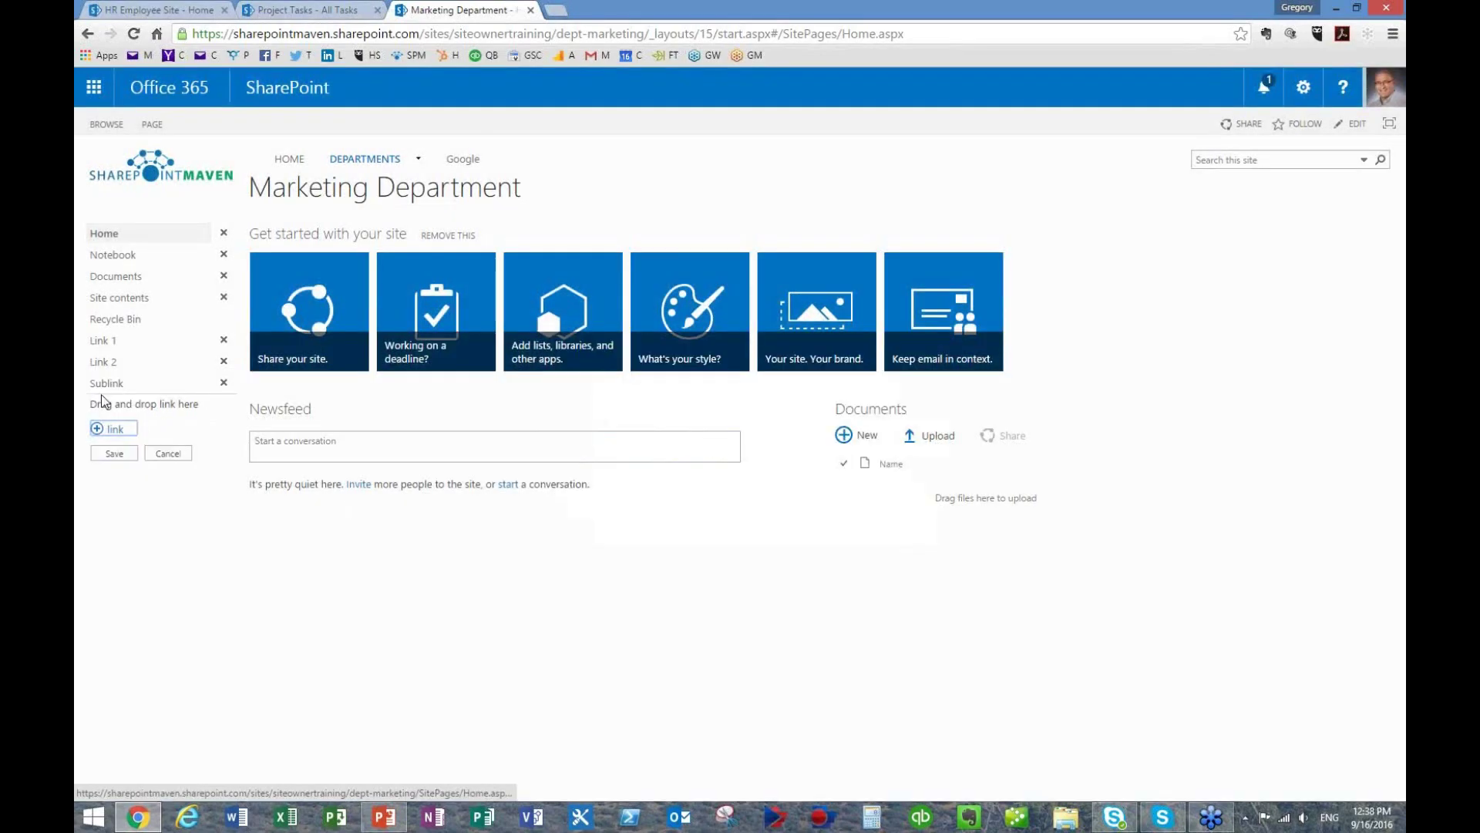
mouse_move(102, 383)
left_mouse_down()
mouse_move(106, 341)
mouse_move(111, 375)
mouse_move(130, 375)
left_mouse_up()
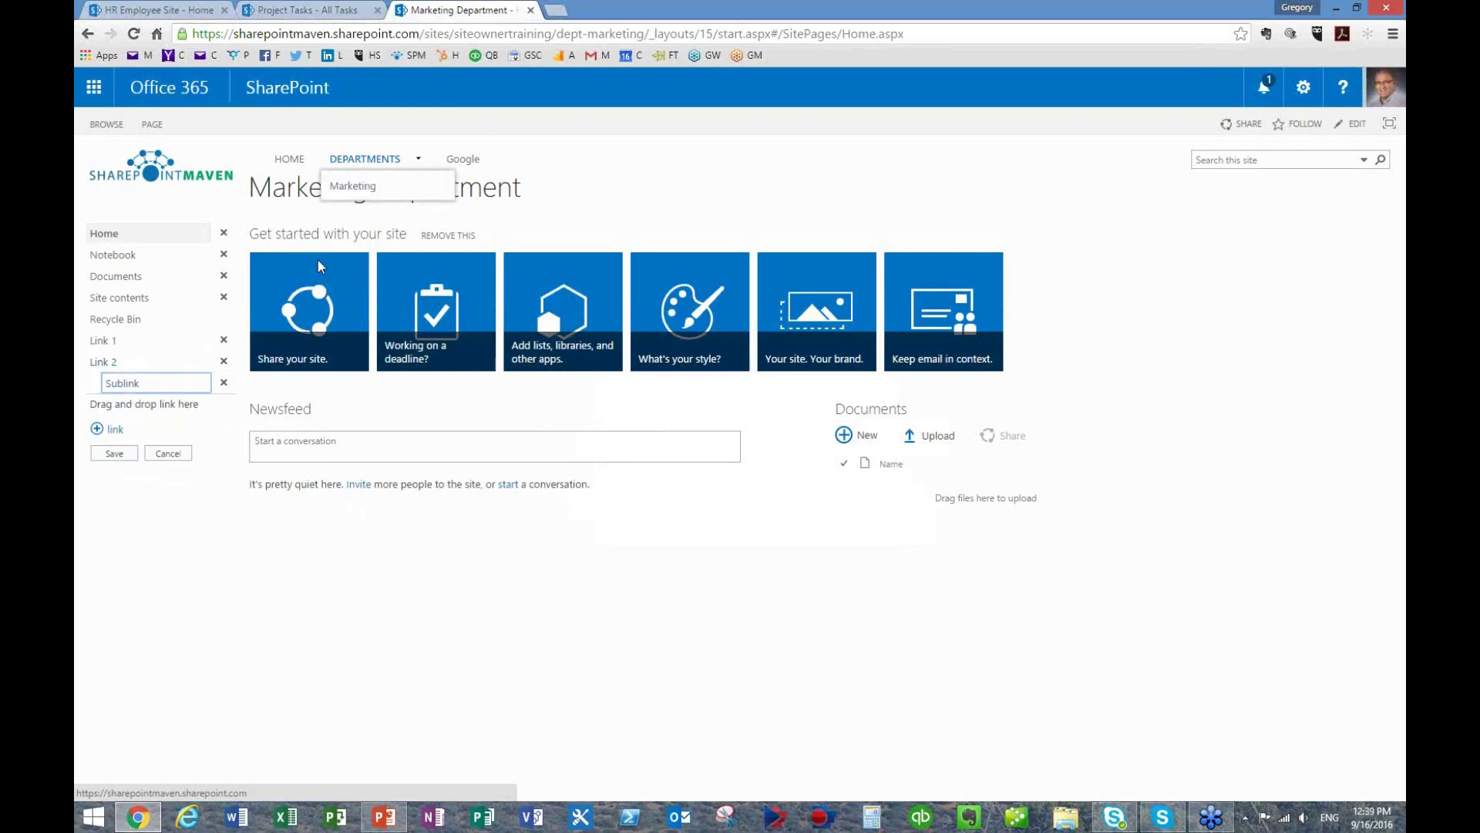
mouse_move(376, 156)
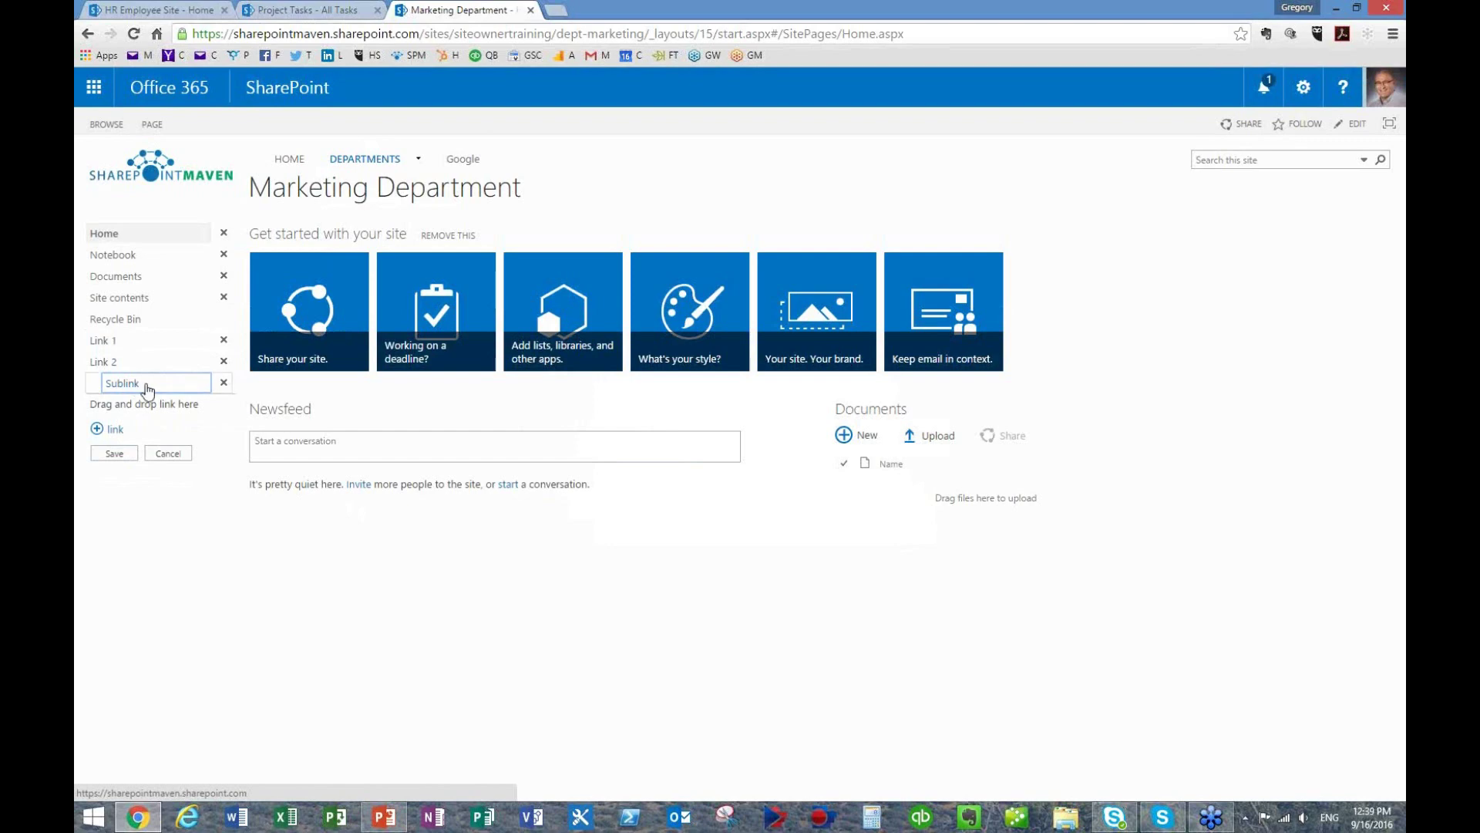
- Save the nested links, and remove Documents, Notebook and Site contents from the Marketing Department site's side navigation
left_click(116, 454)
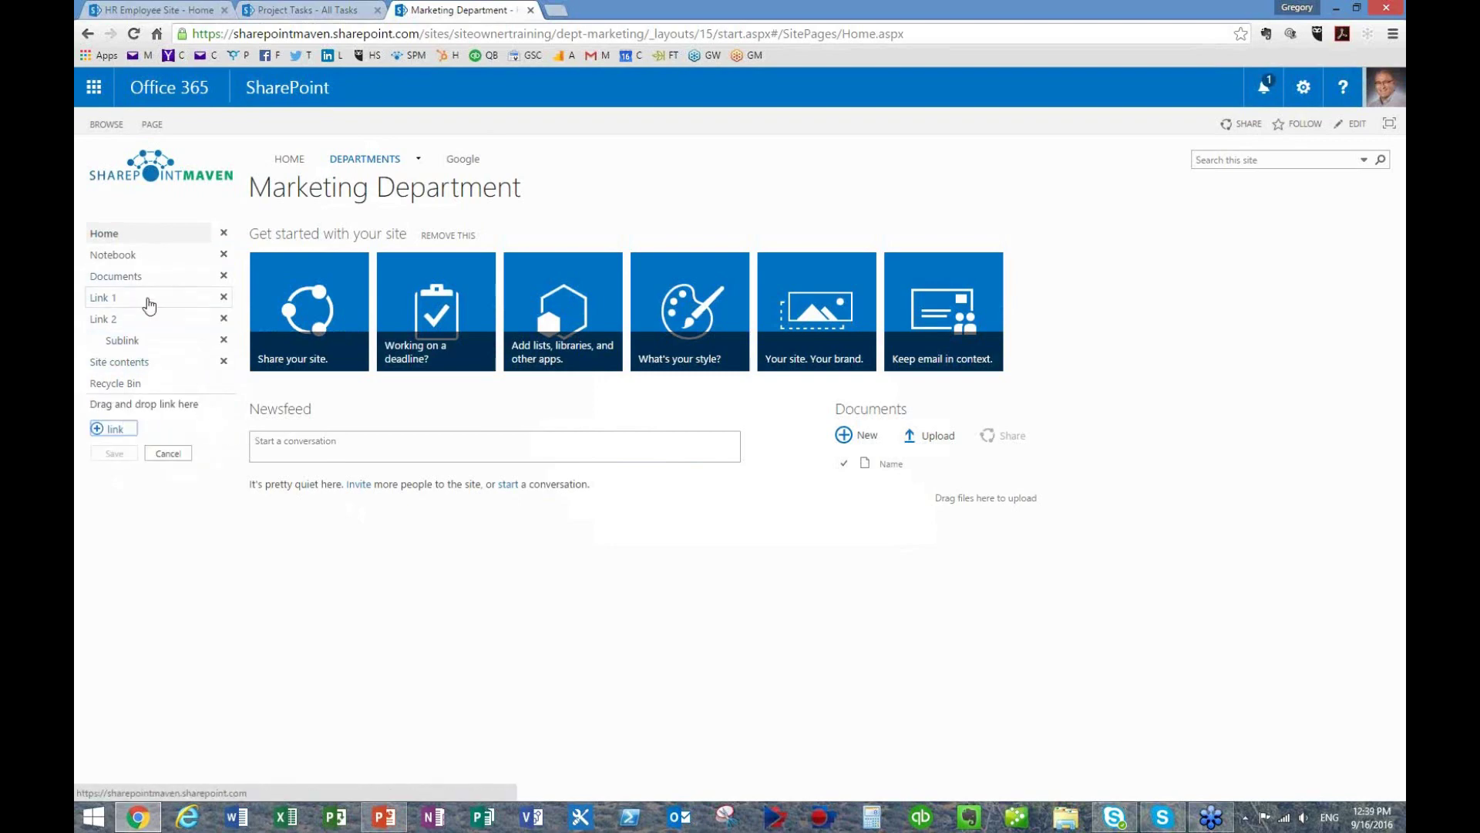
left_click(224, 277)
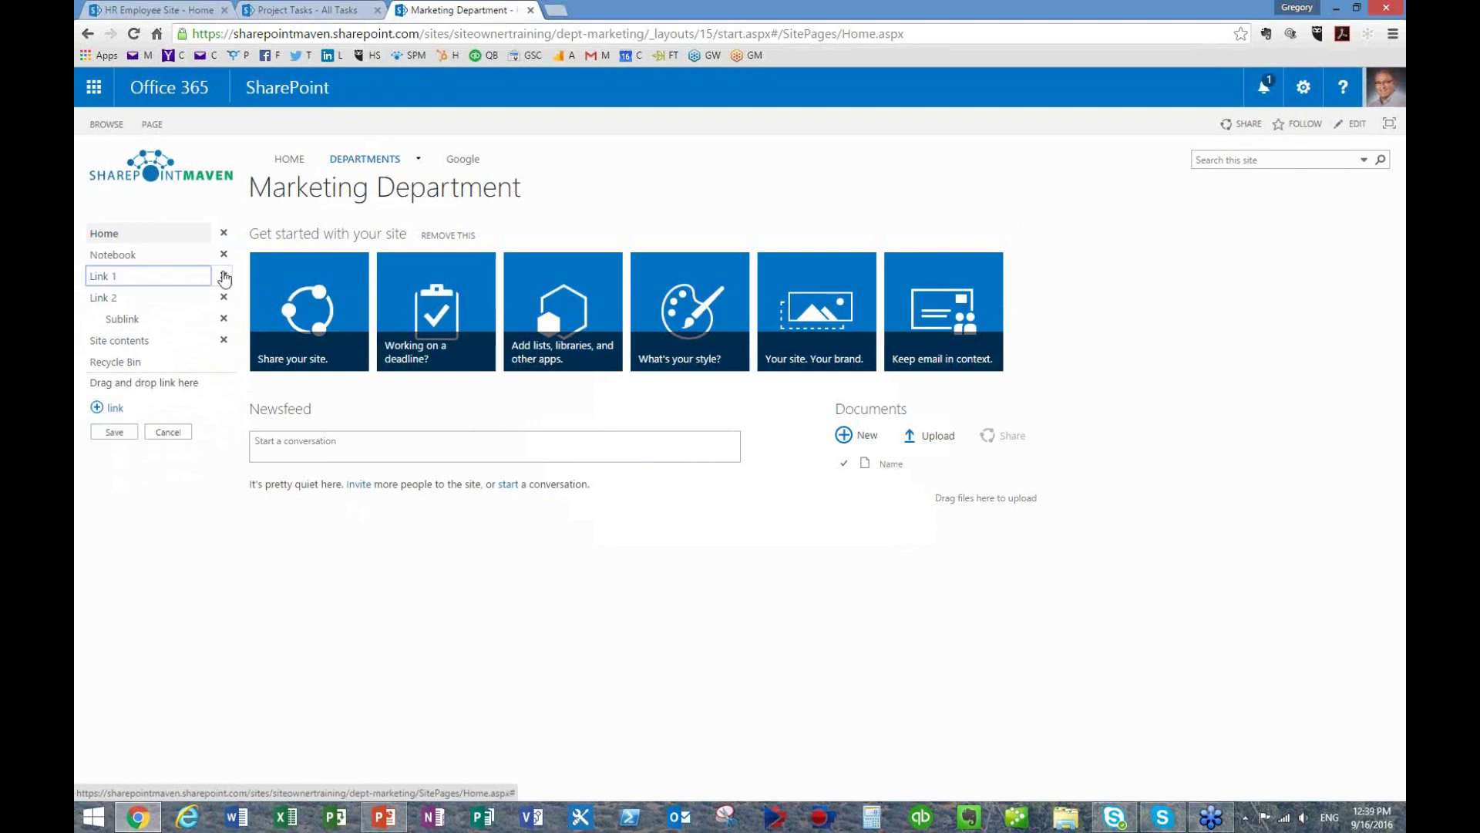
left_click(223, 254)
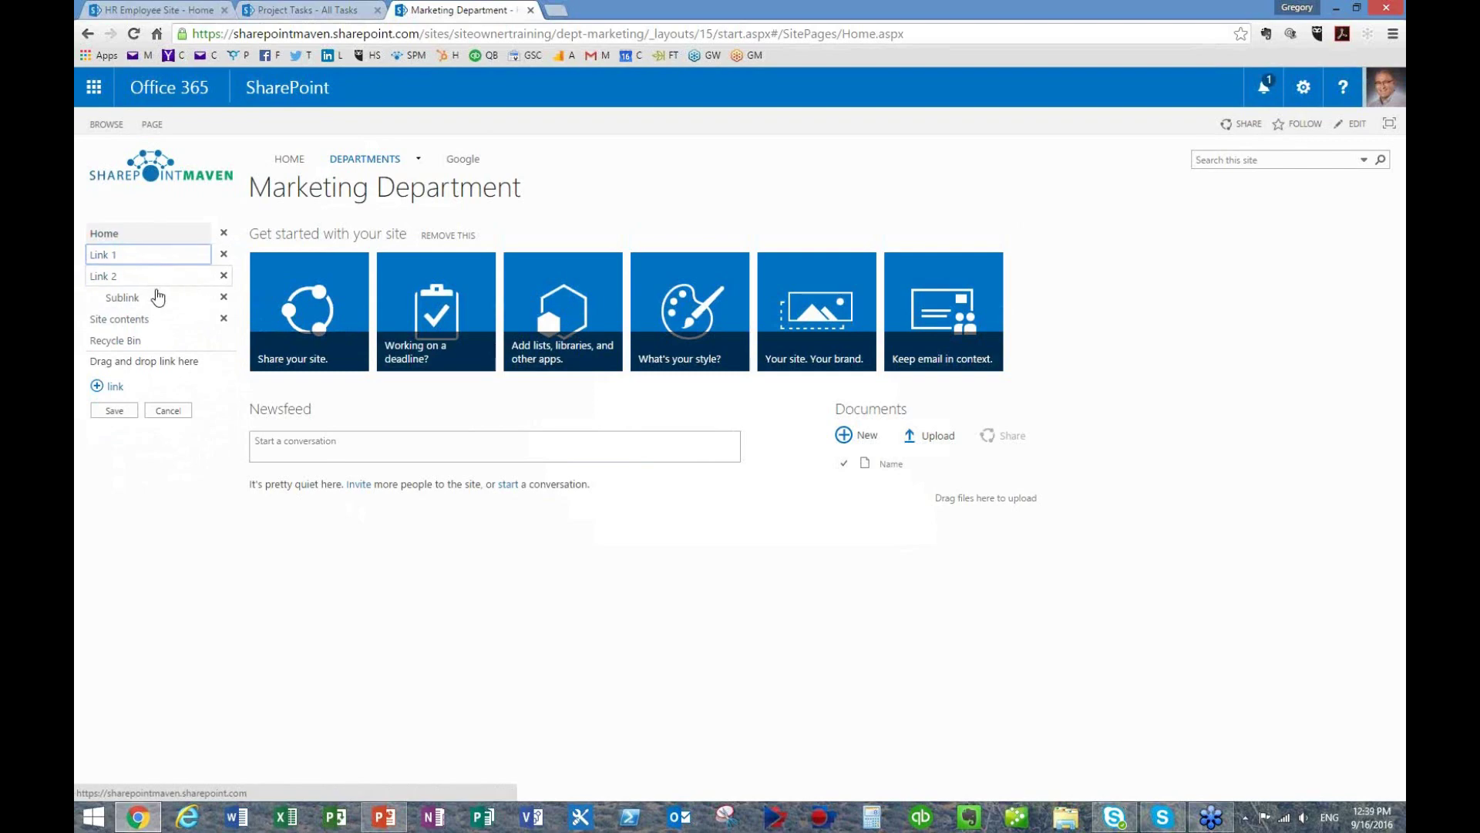
left_click(224, 319)
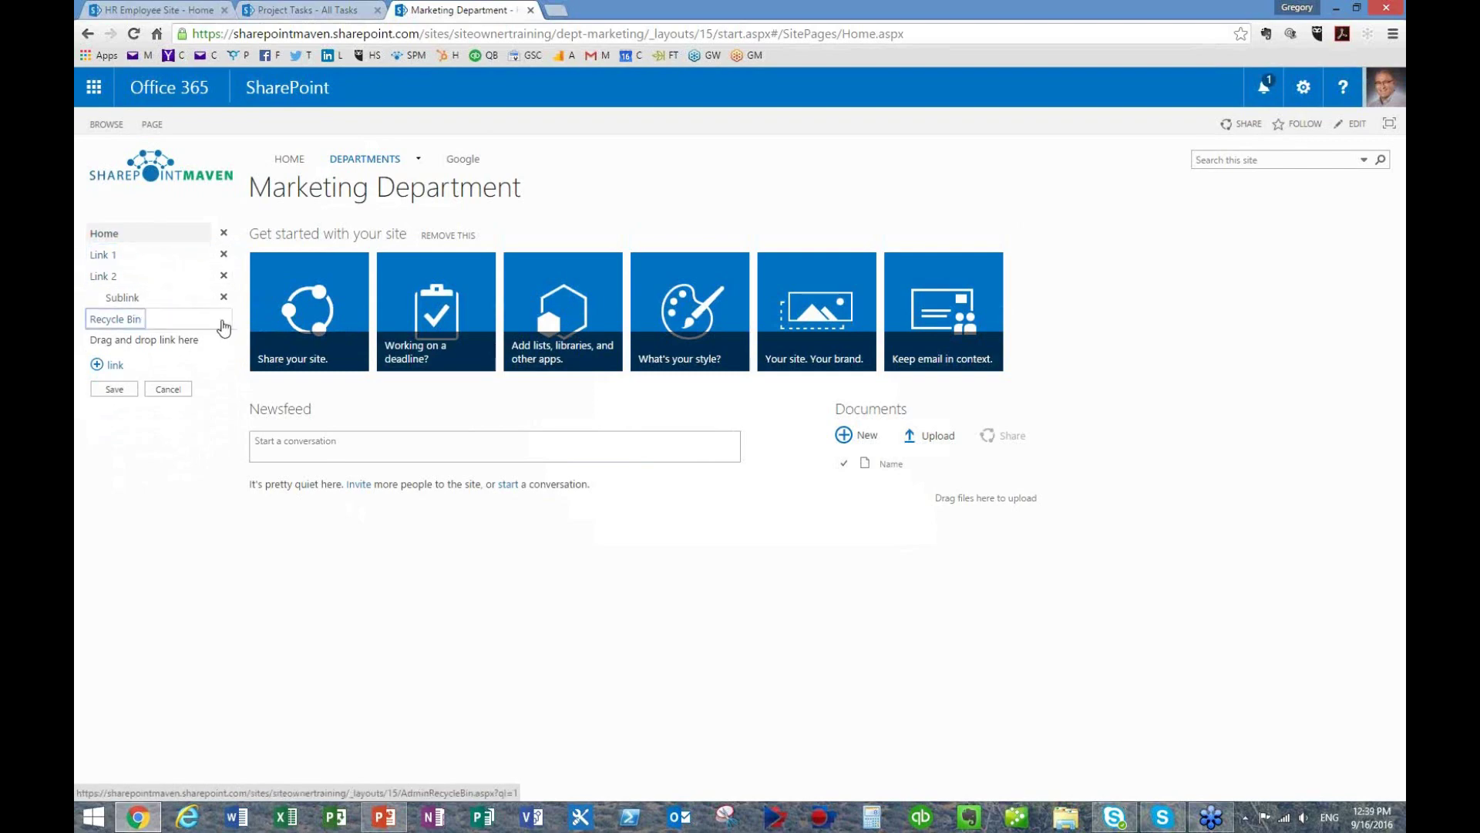
left_click(126, 389)
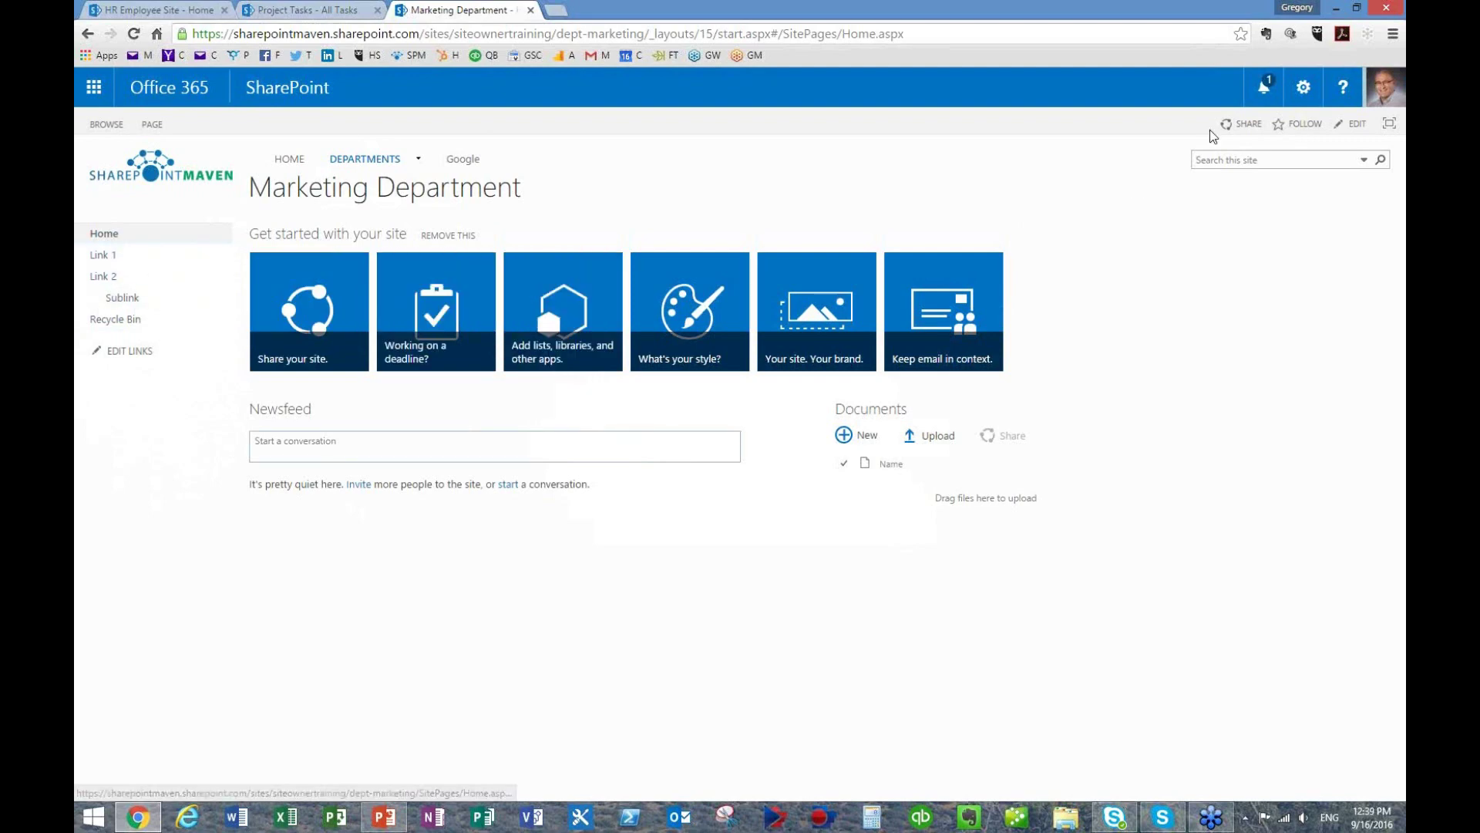
- In the site's Quick Launch settings, add a heading named Link 3 with / as its web address
left_click(1303, 90)
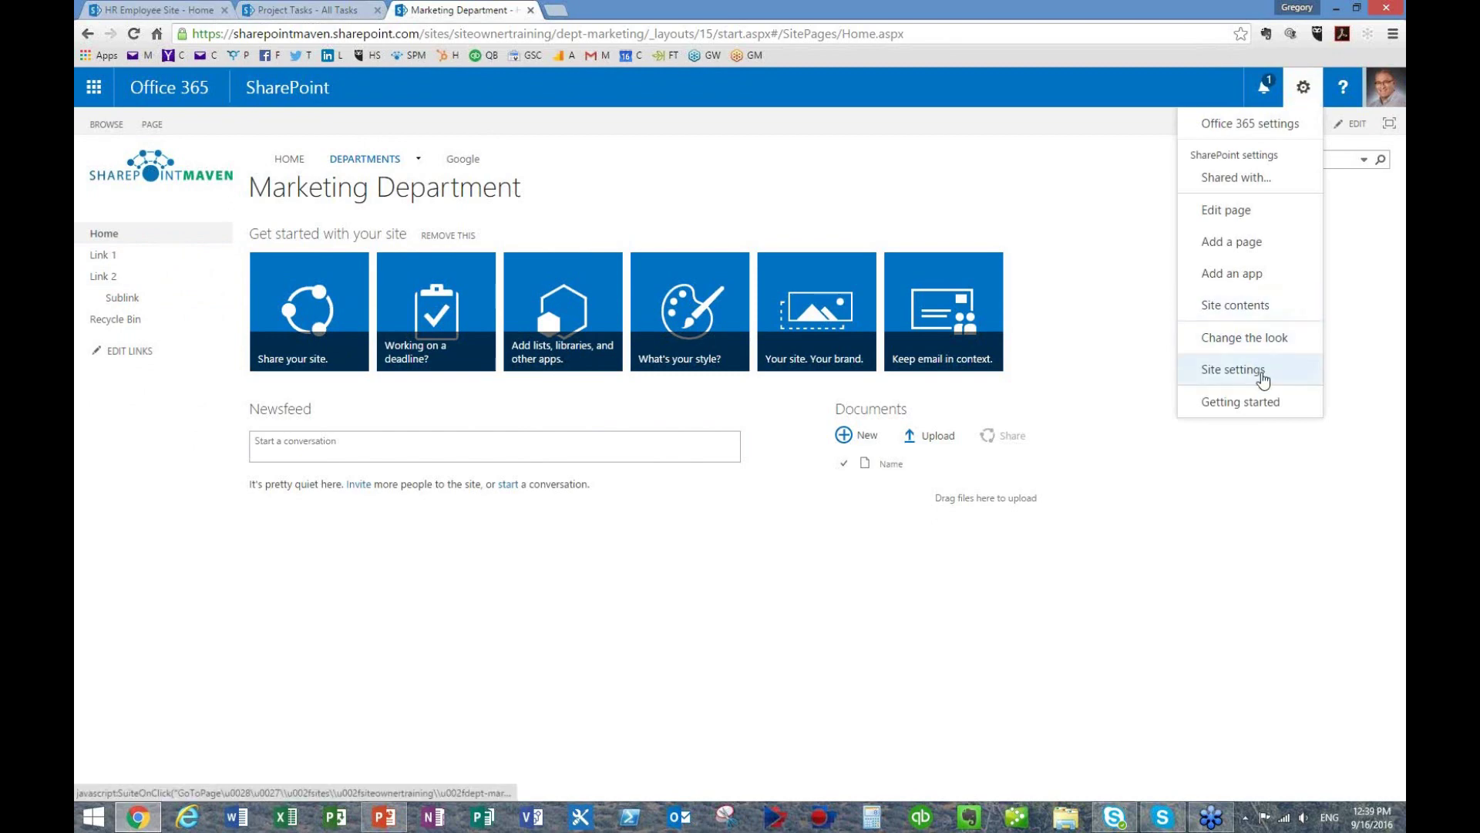
left_click(1262, 373)
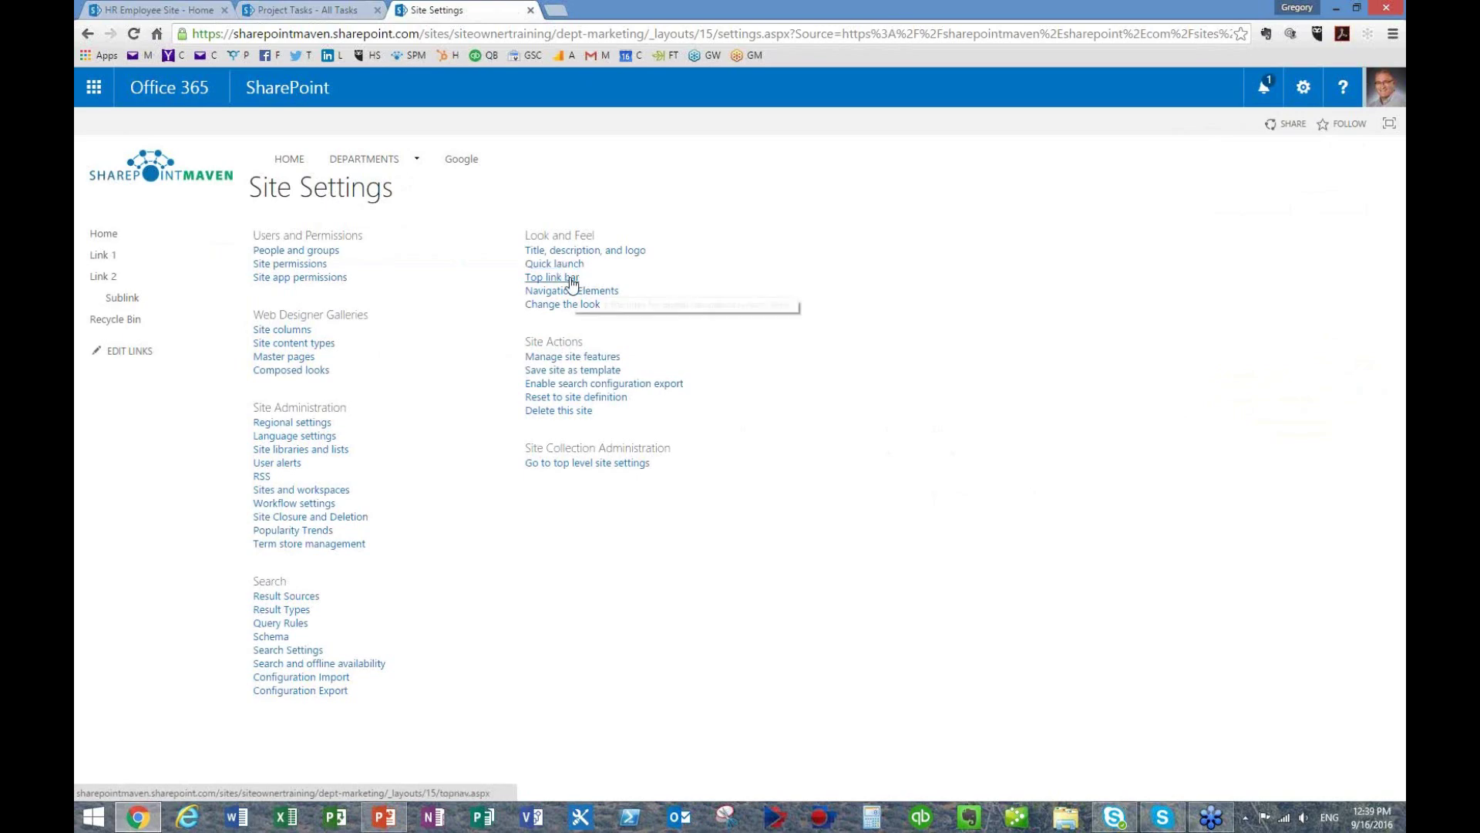
left_click(553, 263)
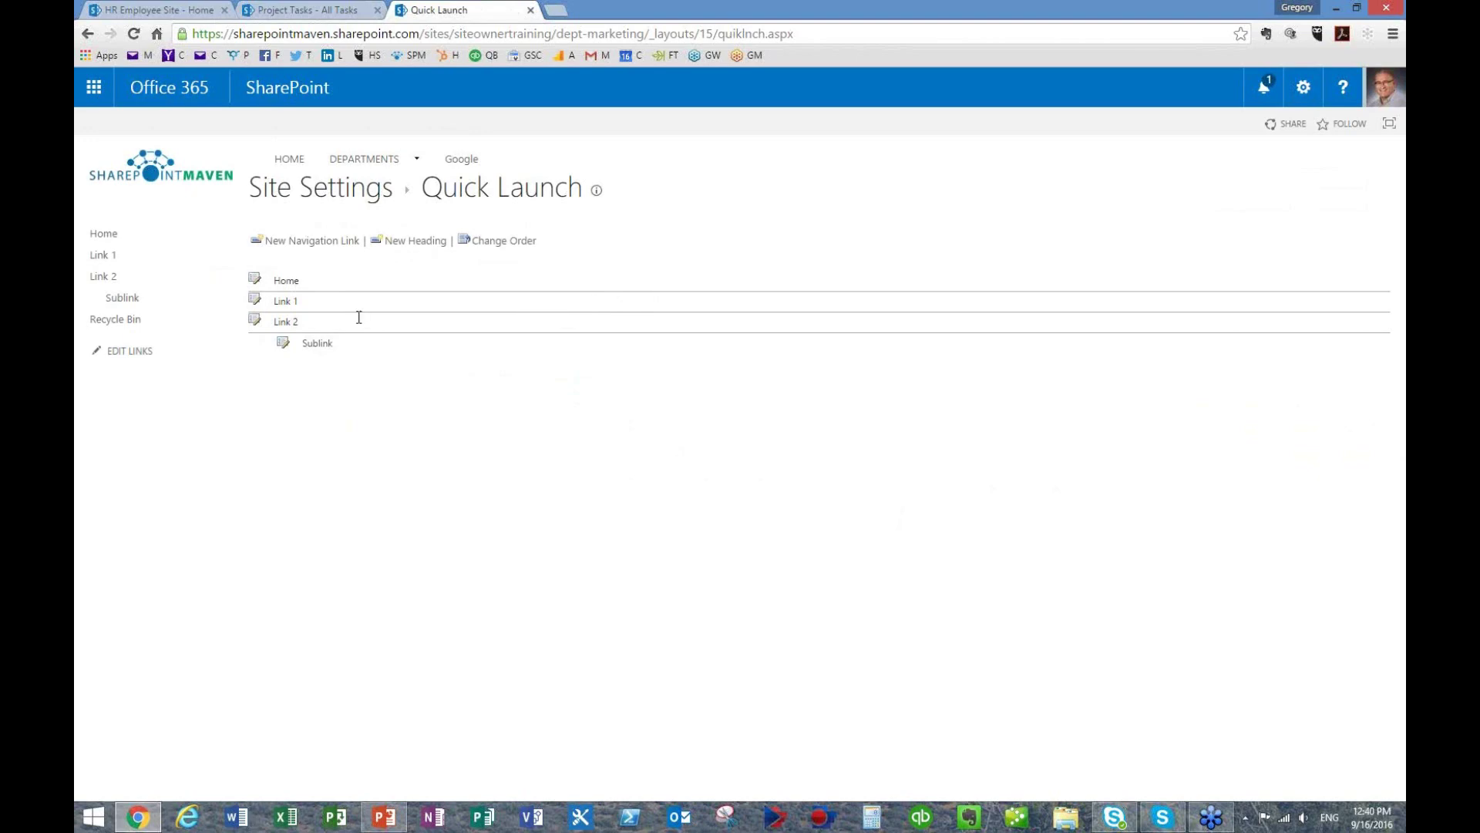
left_click(429, 242)
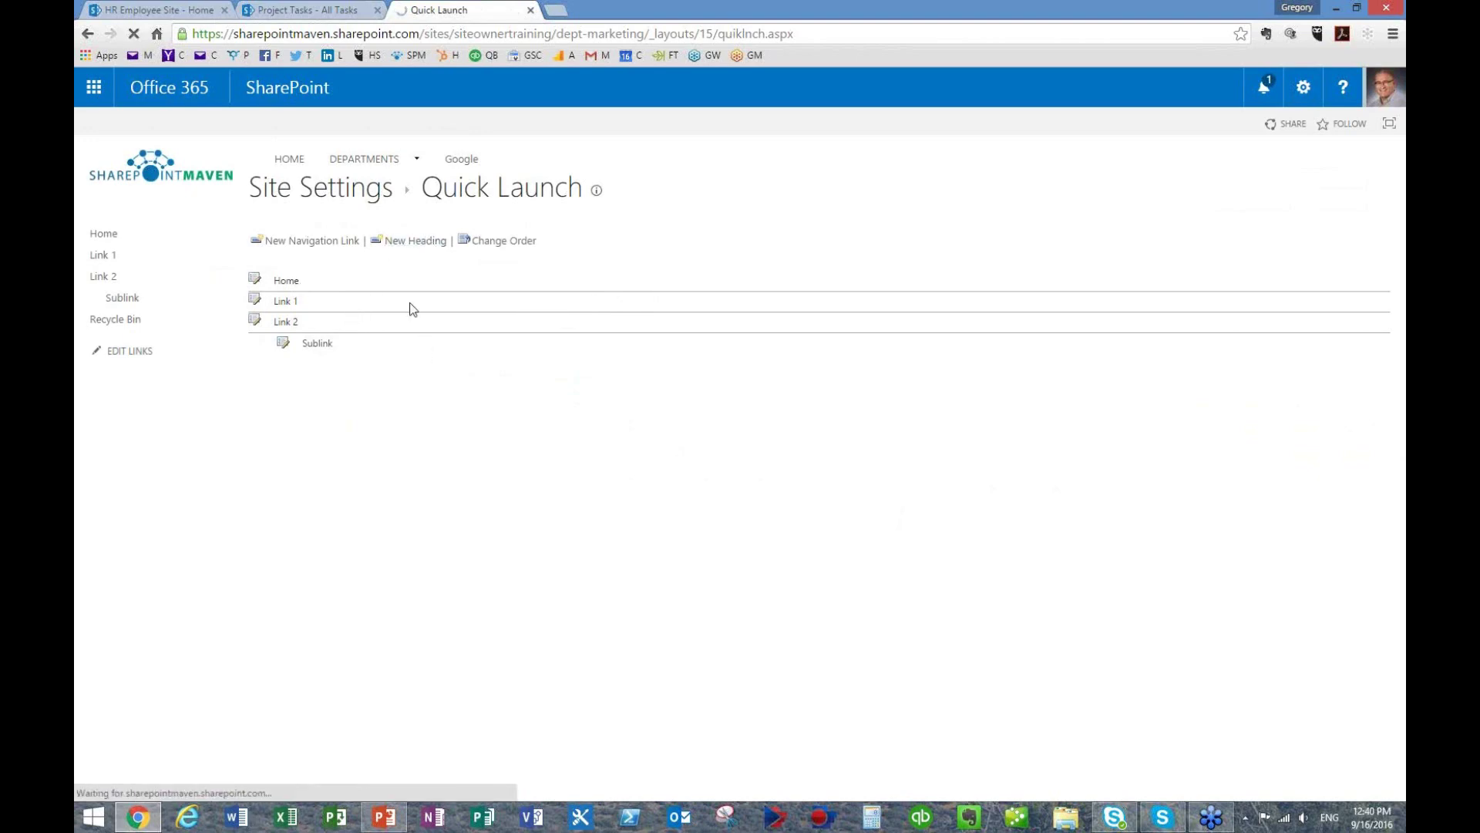
key("ctrl+a")
type("/")
key("Tab")
type("Link")
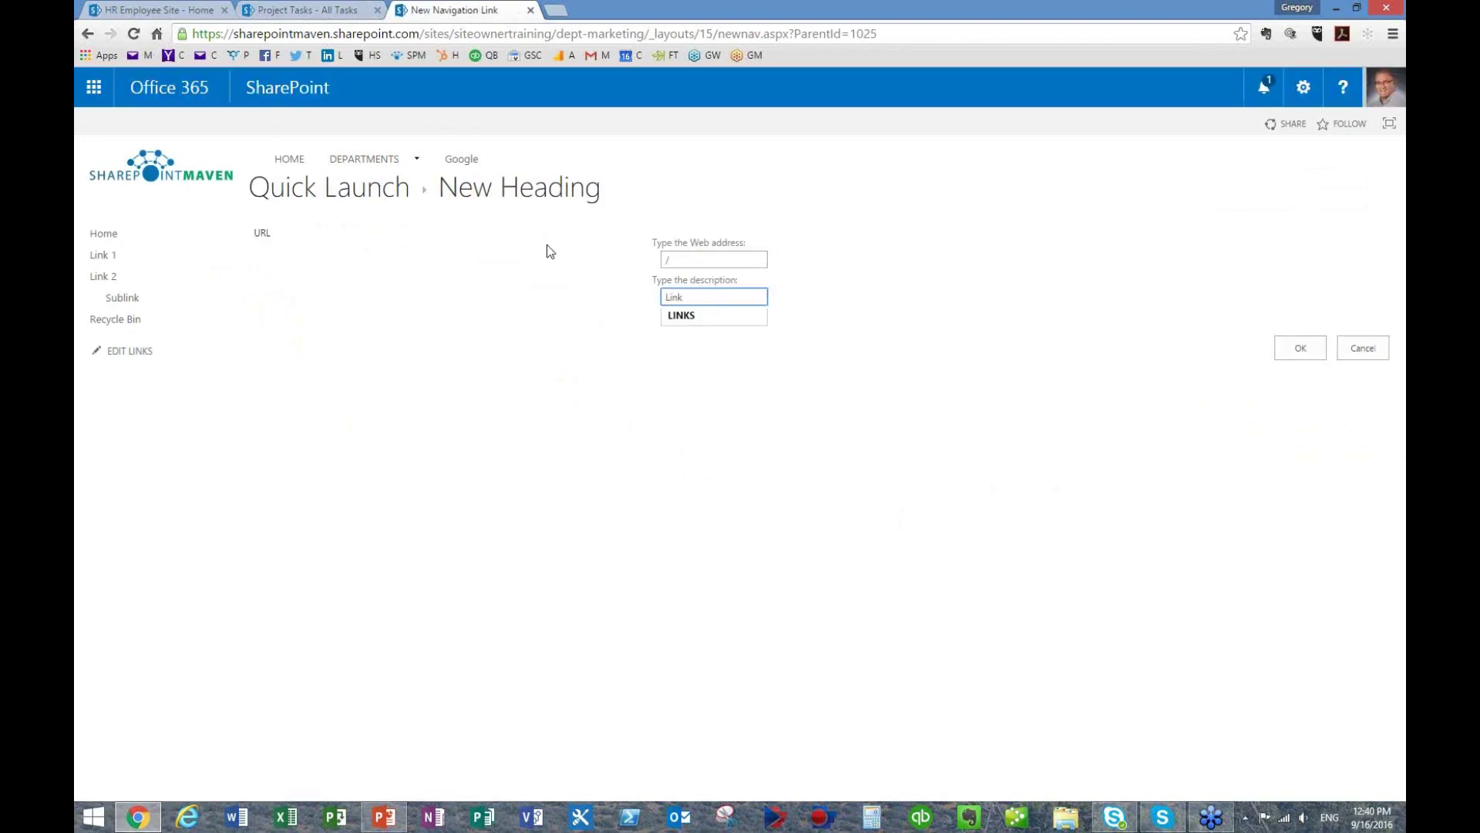
type(" 3")
left_click(1302, 359)
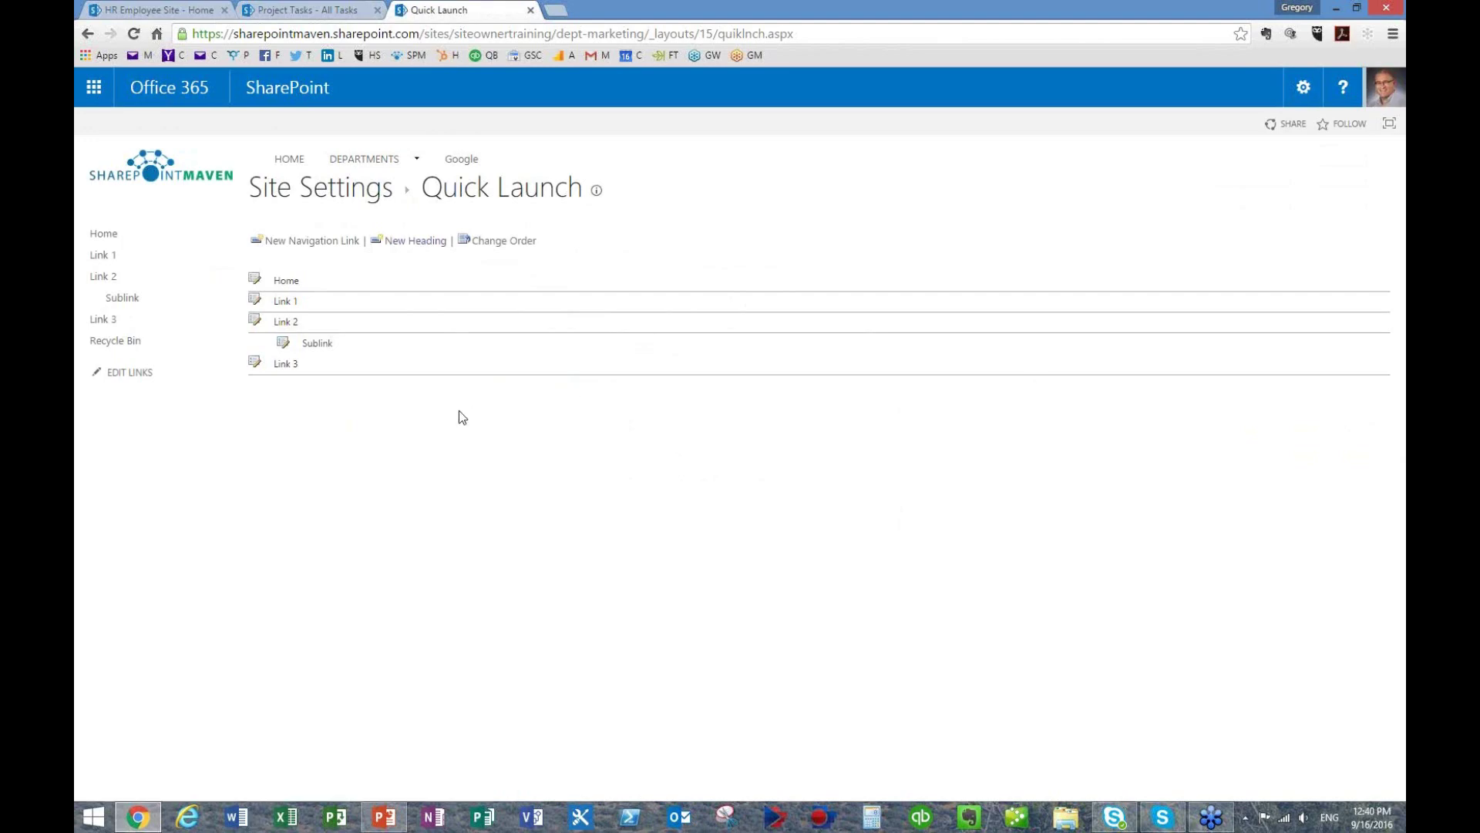
- Add a navigation link described as Another sub-link, with / as its address, under the Link 3 heading
left_click(136, 349)
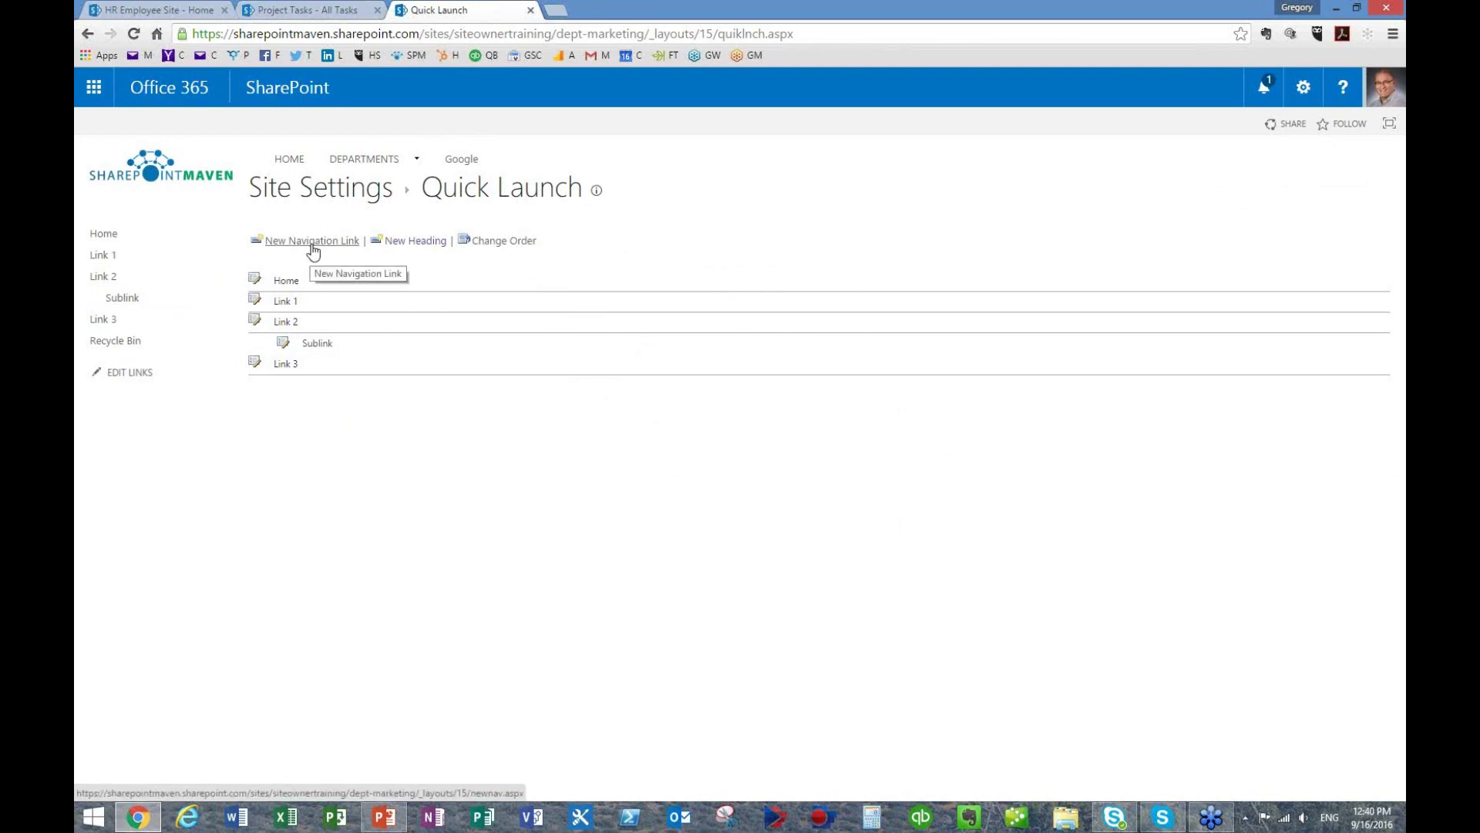
left_click(323, 242)
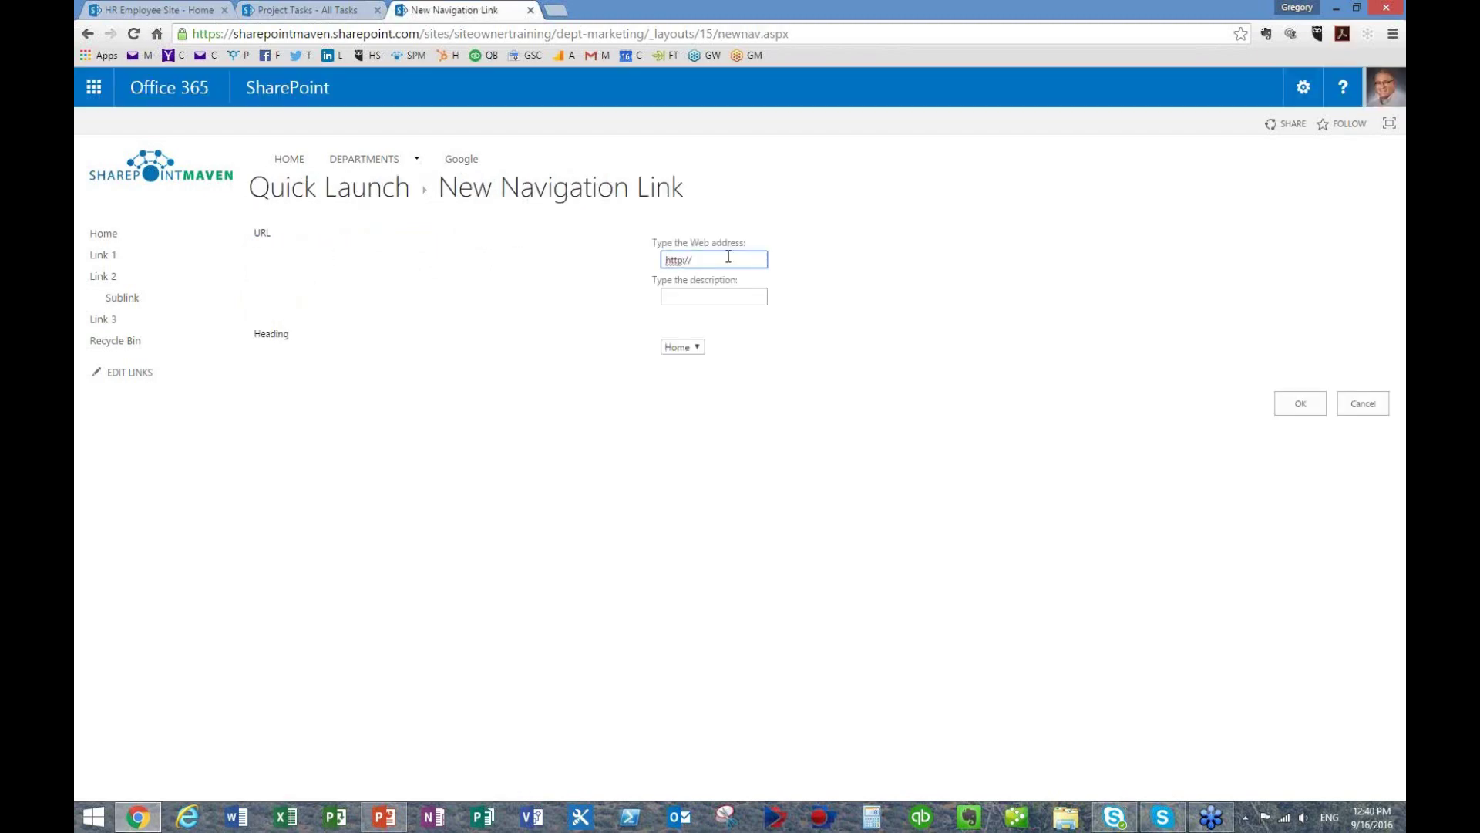
type("/")
left_click(670, 296)
type("Ano")
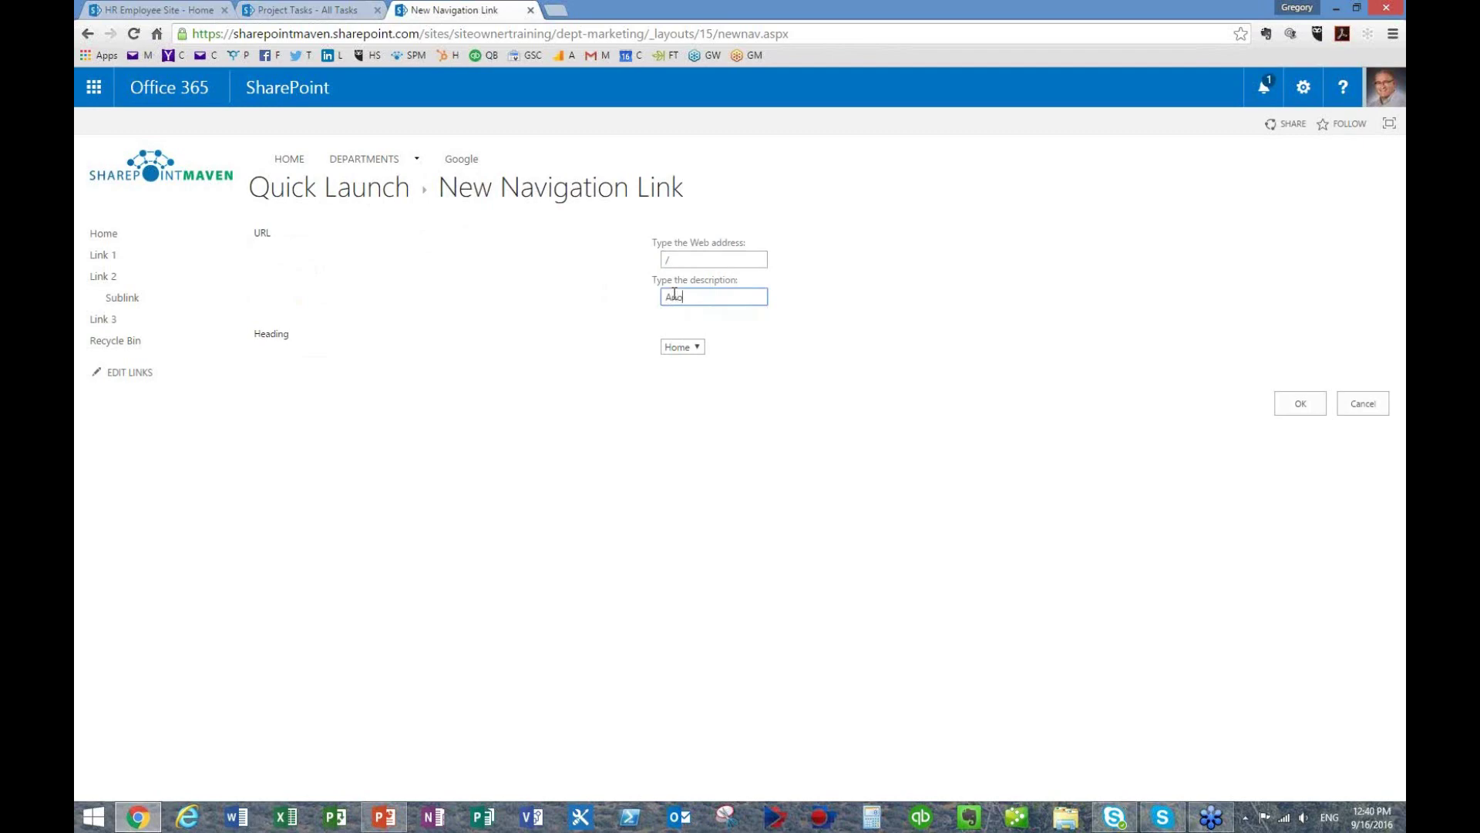
type("ther sub-link")
left_click(688, 350)
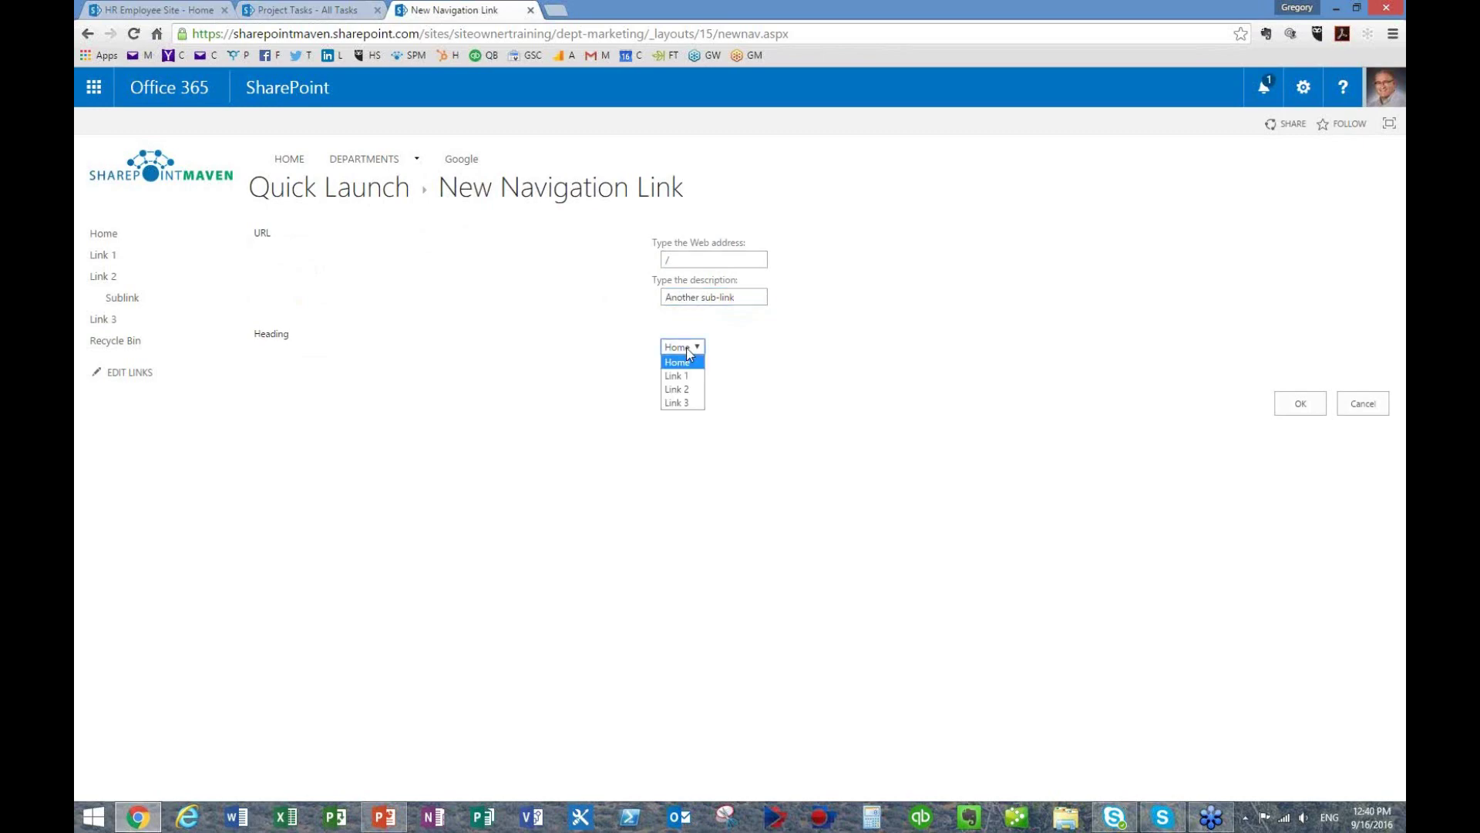
left_click(688, 404)
left_click(1299, 402)
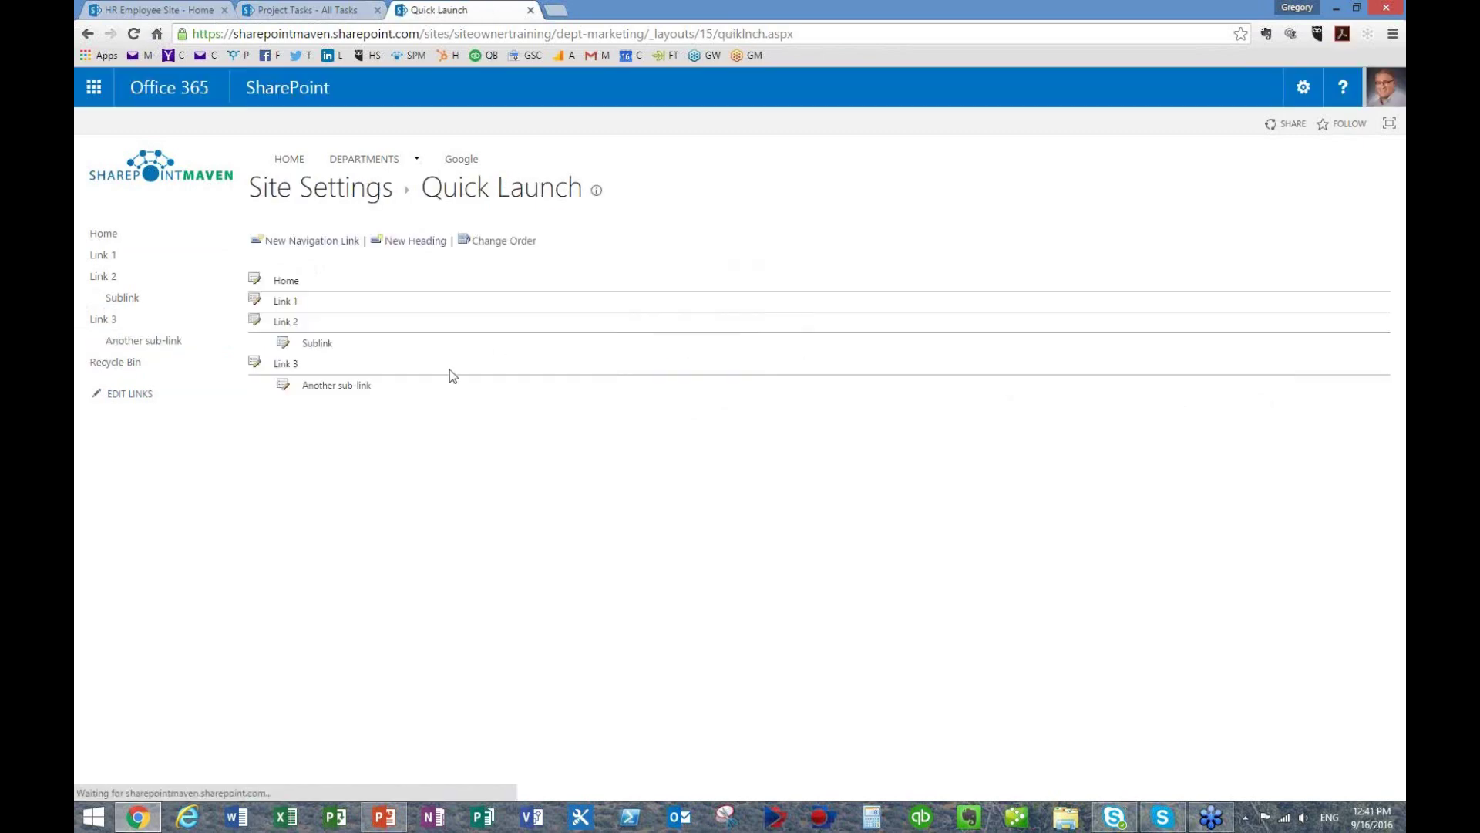
- Change the Quick Launch order so that Link 2 takes position 2, ahead of Link 1
left_click(494, 239)
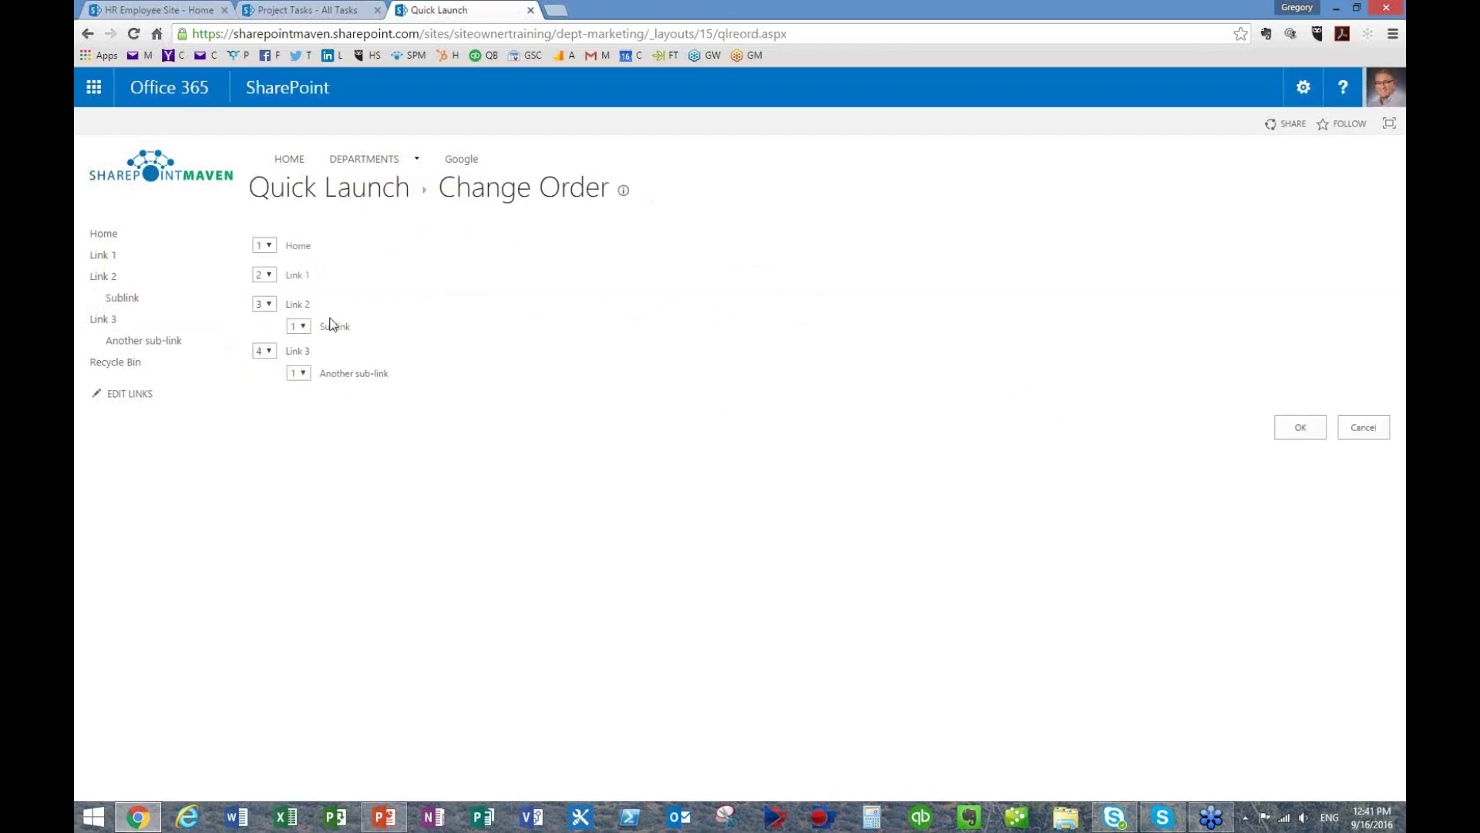
left_click(265, 304)
left_click(266, 331)
left_click(1286, 428)
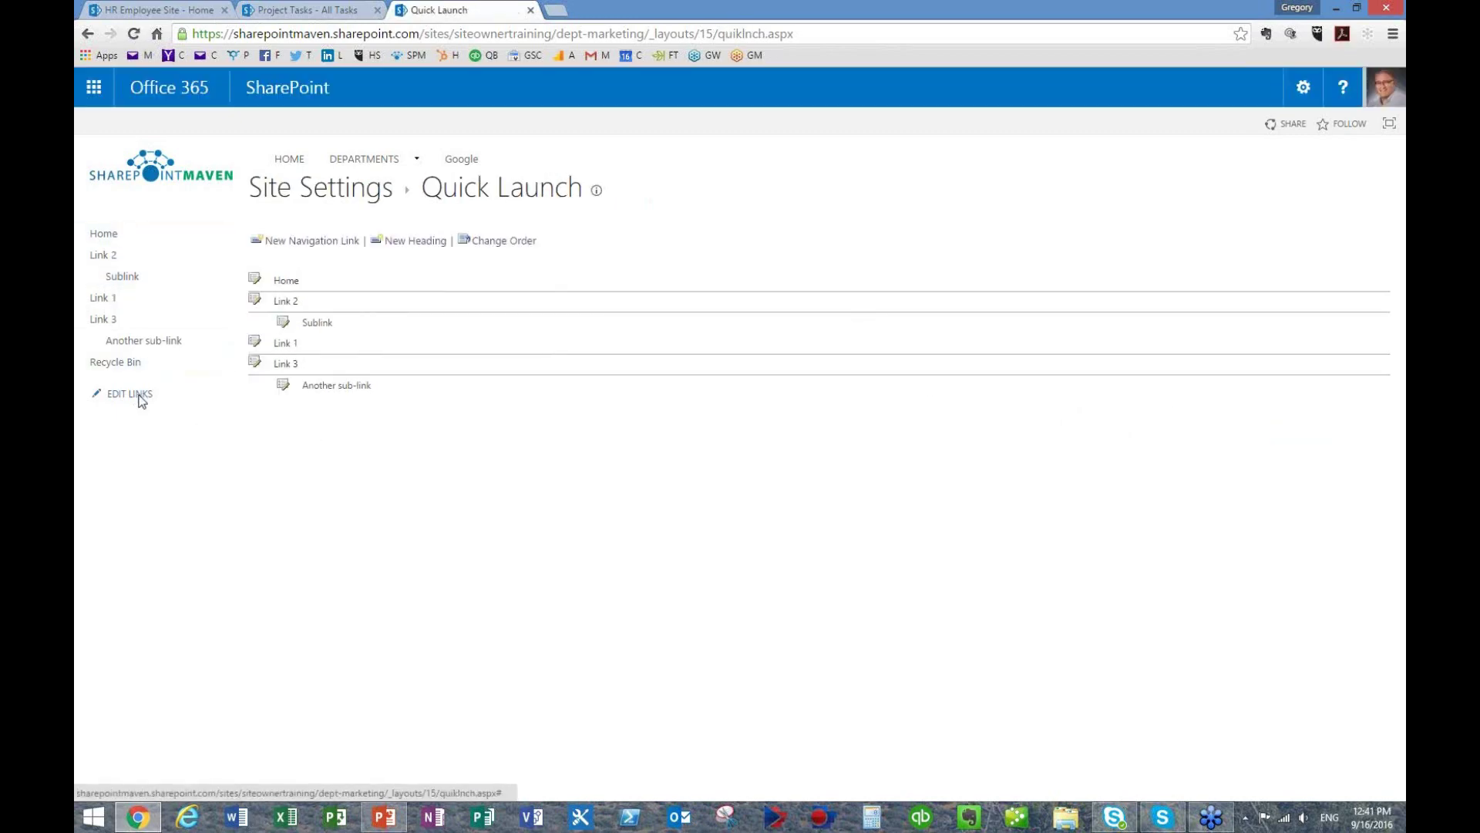
- From the site's home page, move Link 1 back above Link 2 in the side navigation and save
left_click(109, 239)
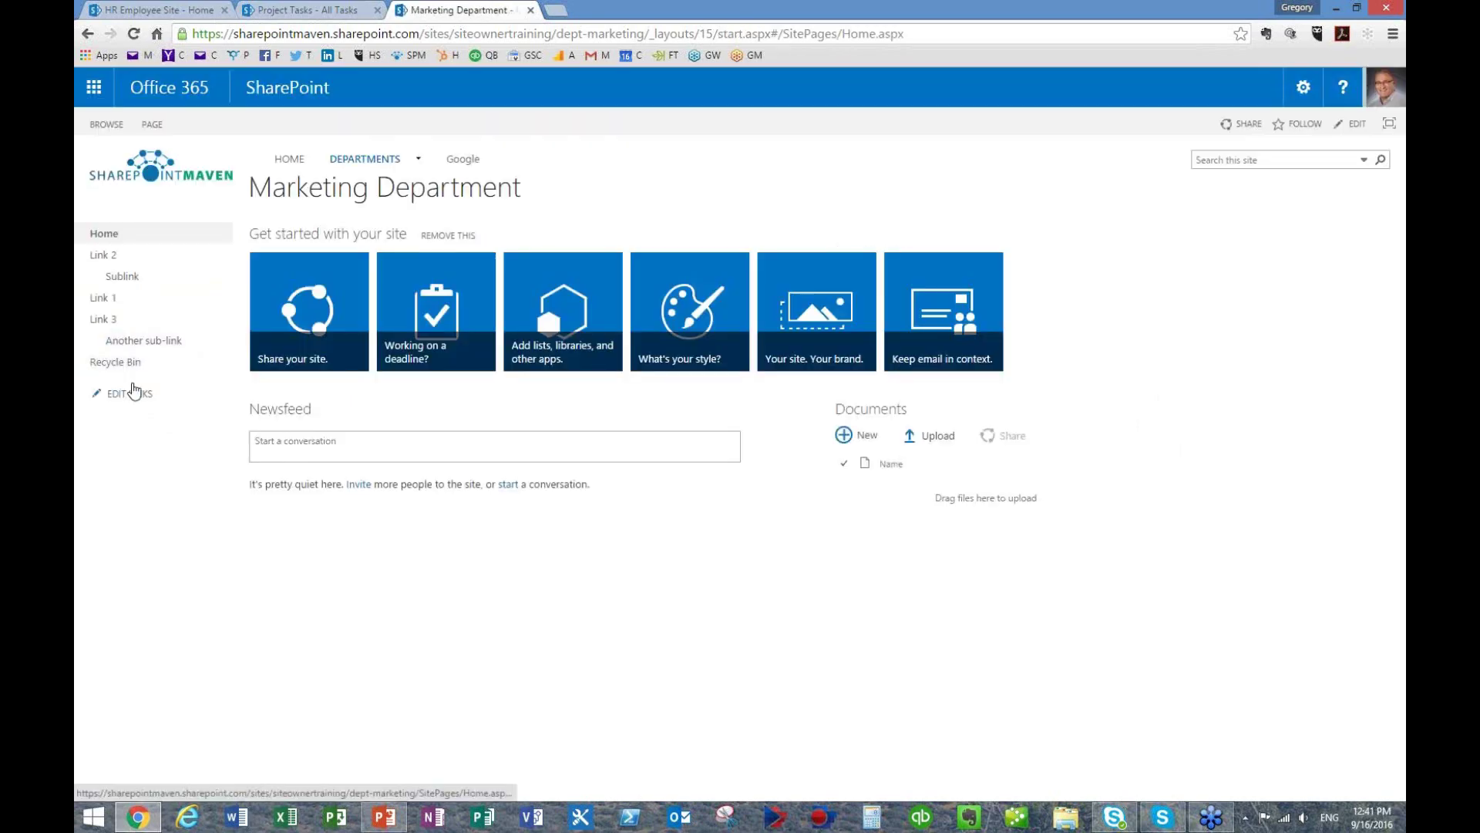
left_click(127, 396)
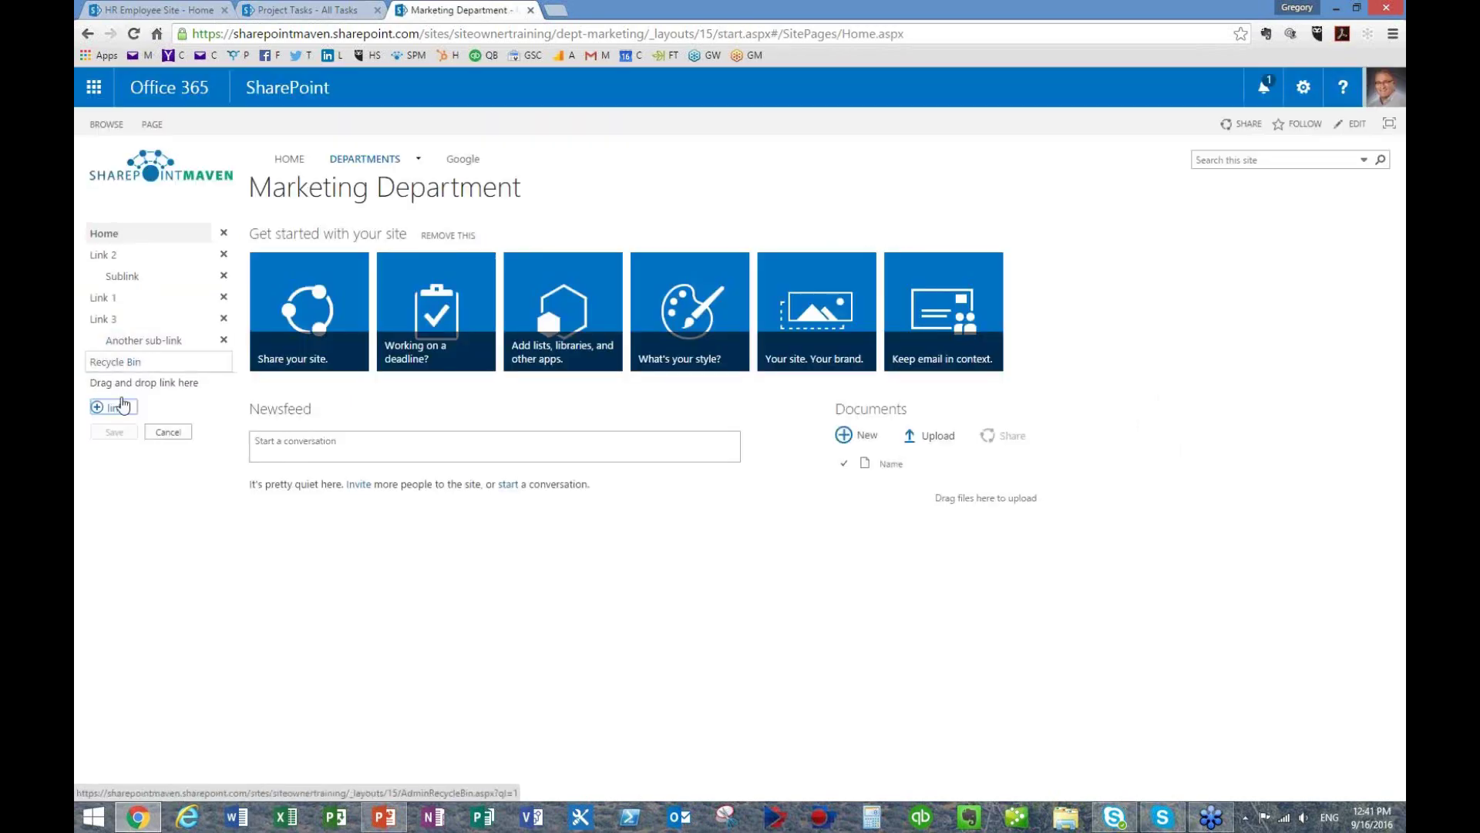
left_click_drag(104, 306, 104, 258)
left_click(126, 430)
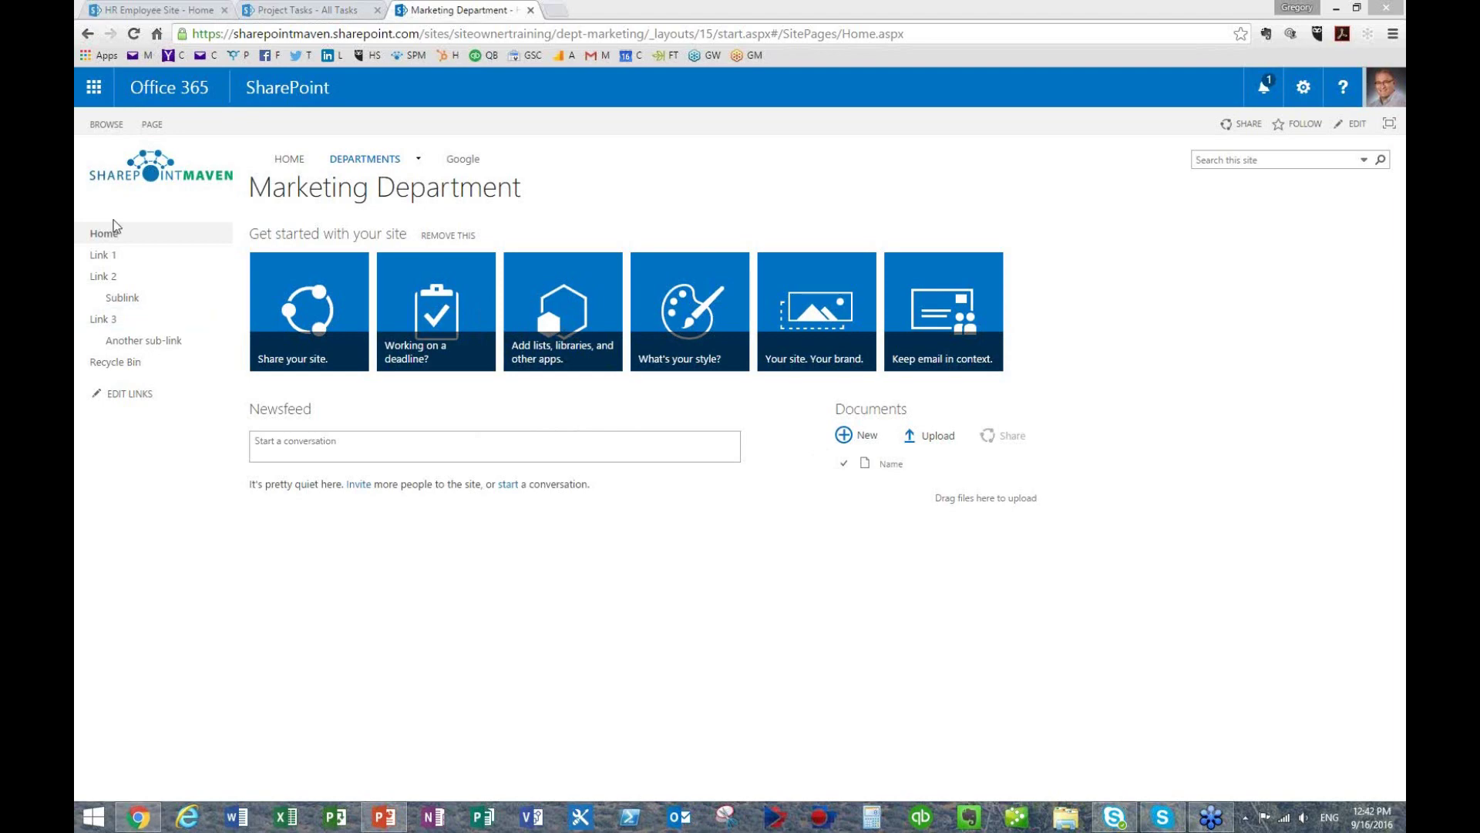
- Compare the HR Employee Site's top and side navigation with that of the Marketing Department site
mouse_move(363, 162)
left_click(173, 8)
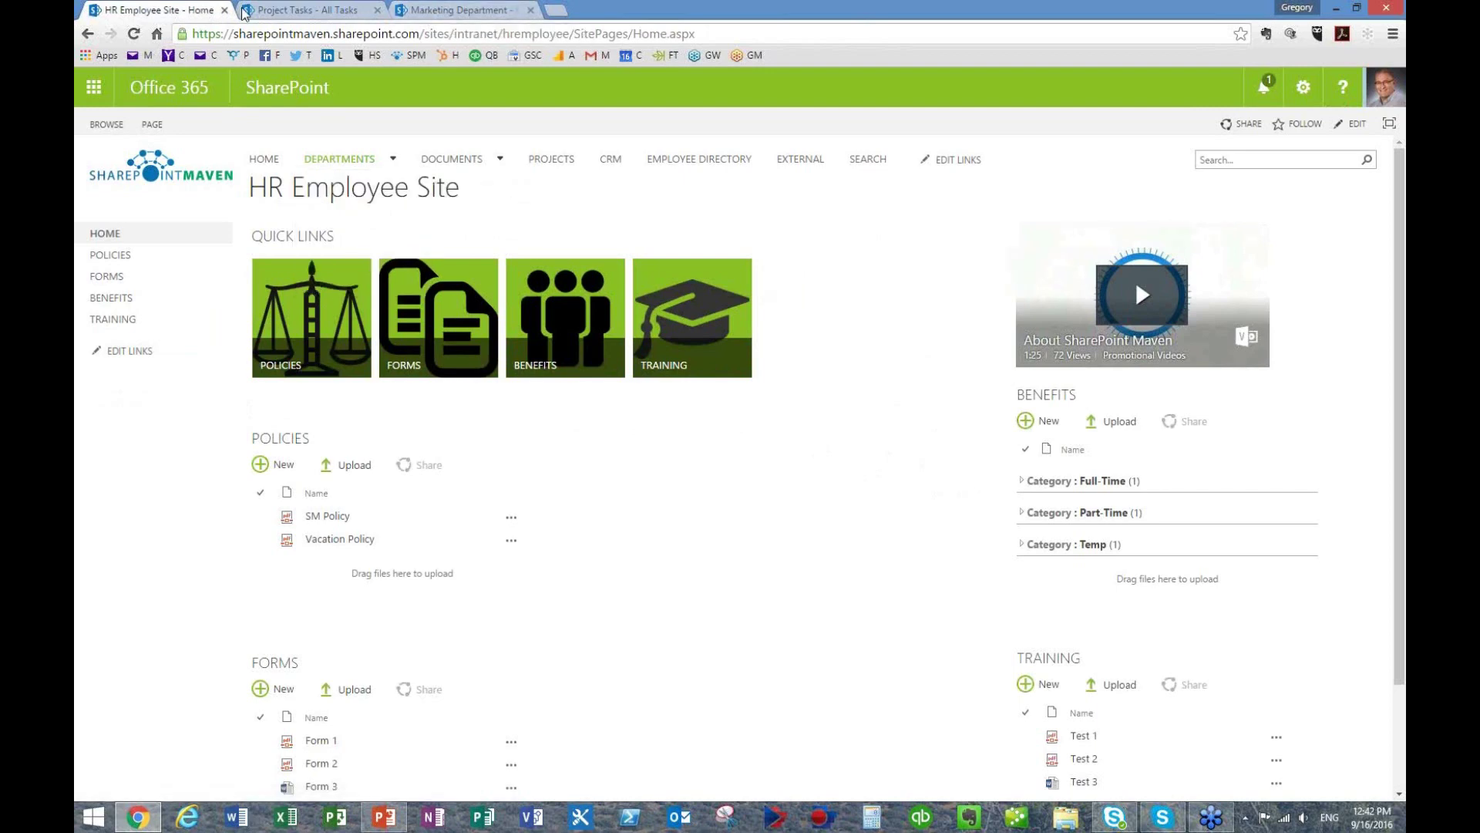
mouse_move(332, 213)
left_click(430, 10)
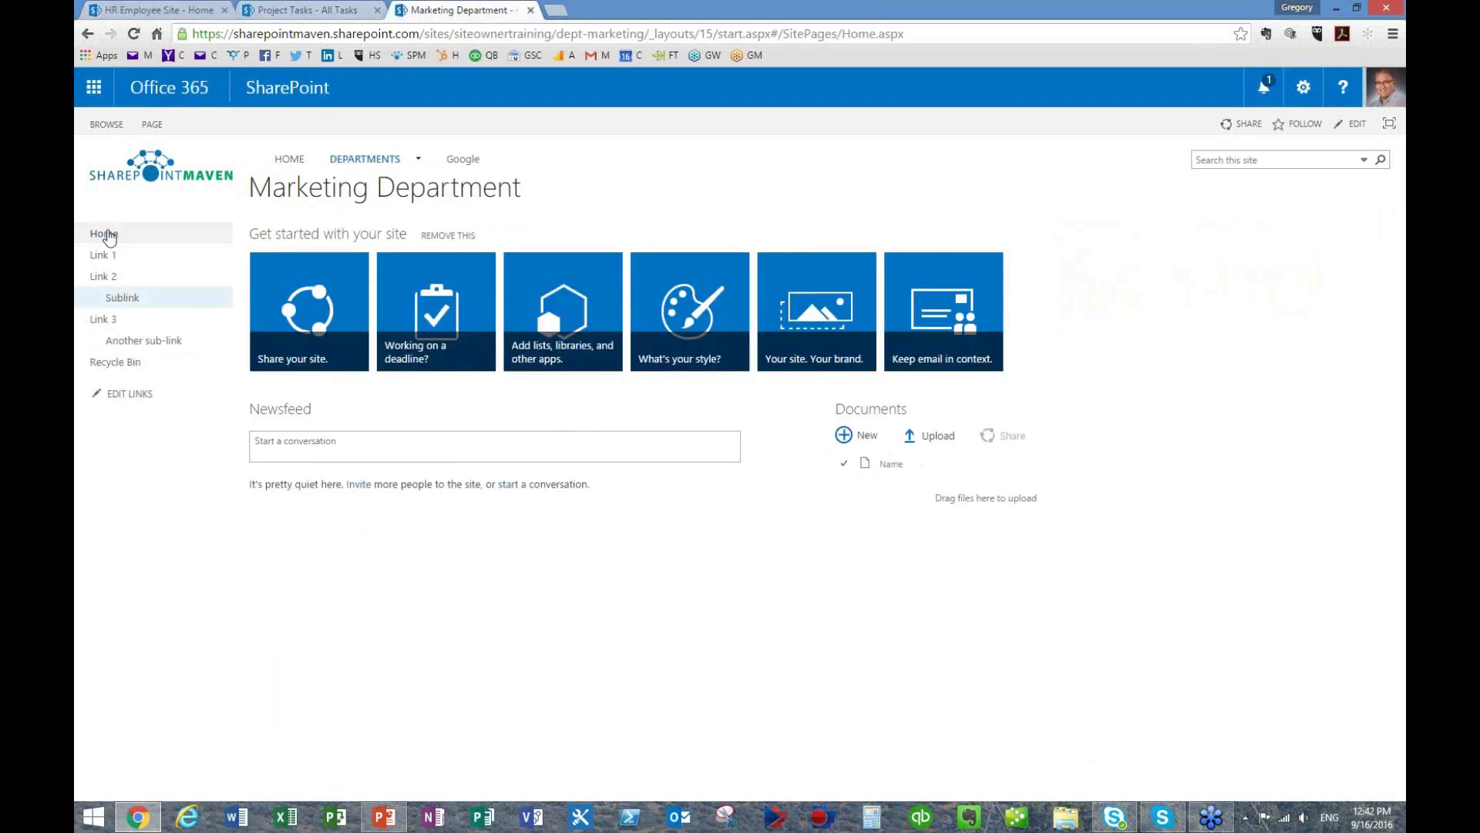
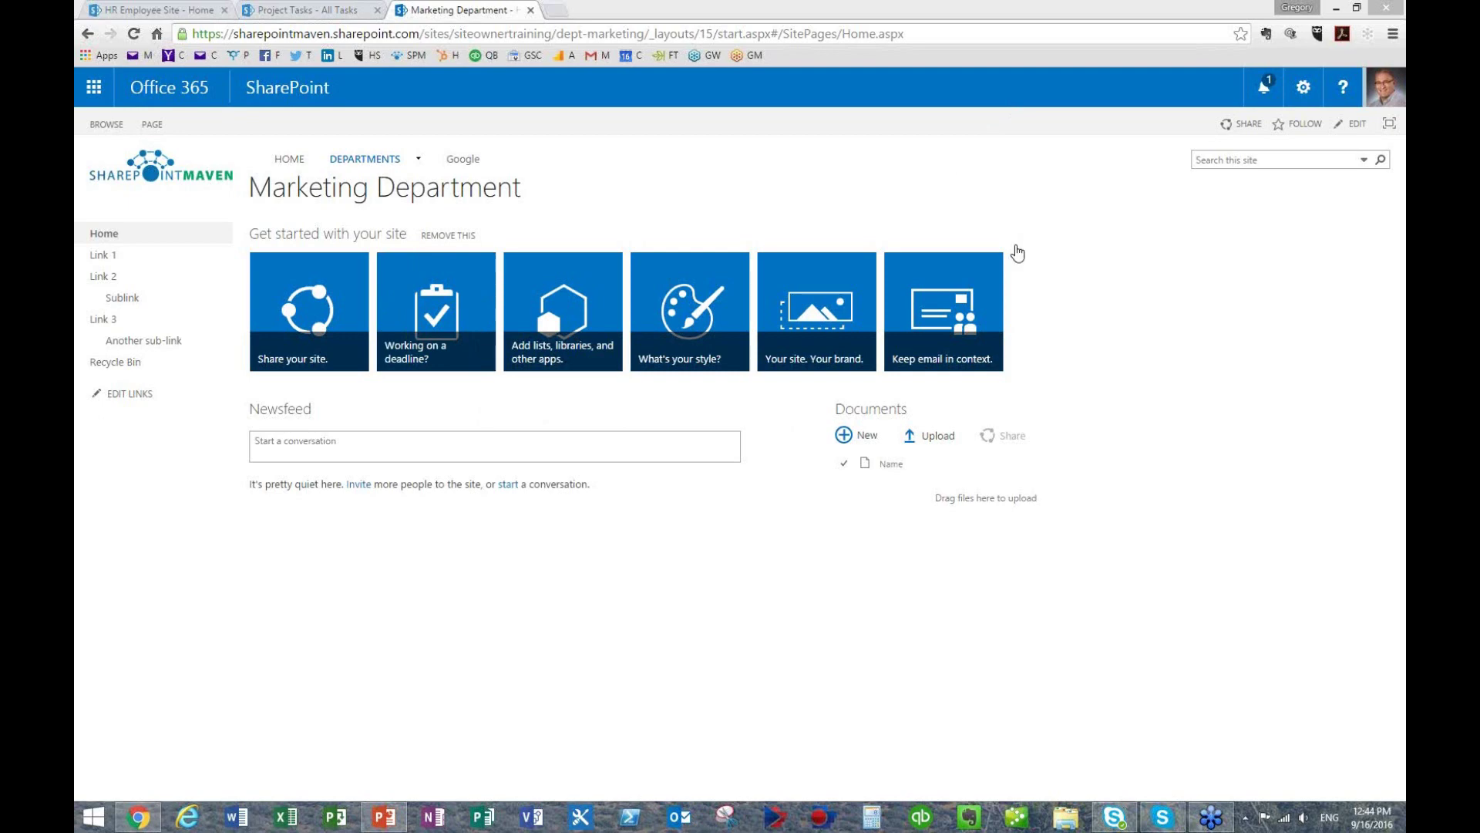
- Switch to the PowerPoint presentation and highlight the Look & Feel item on the Agenda slide
mouse_move(390, 825)
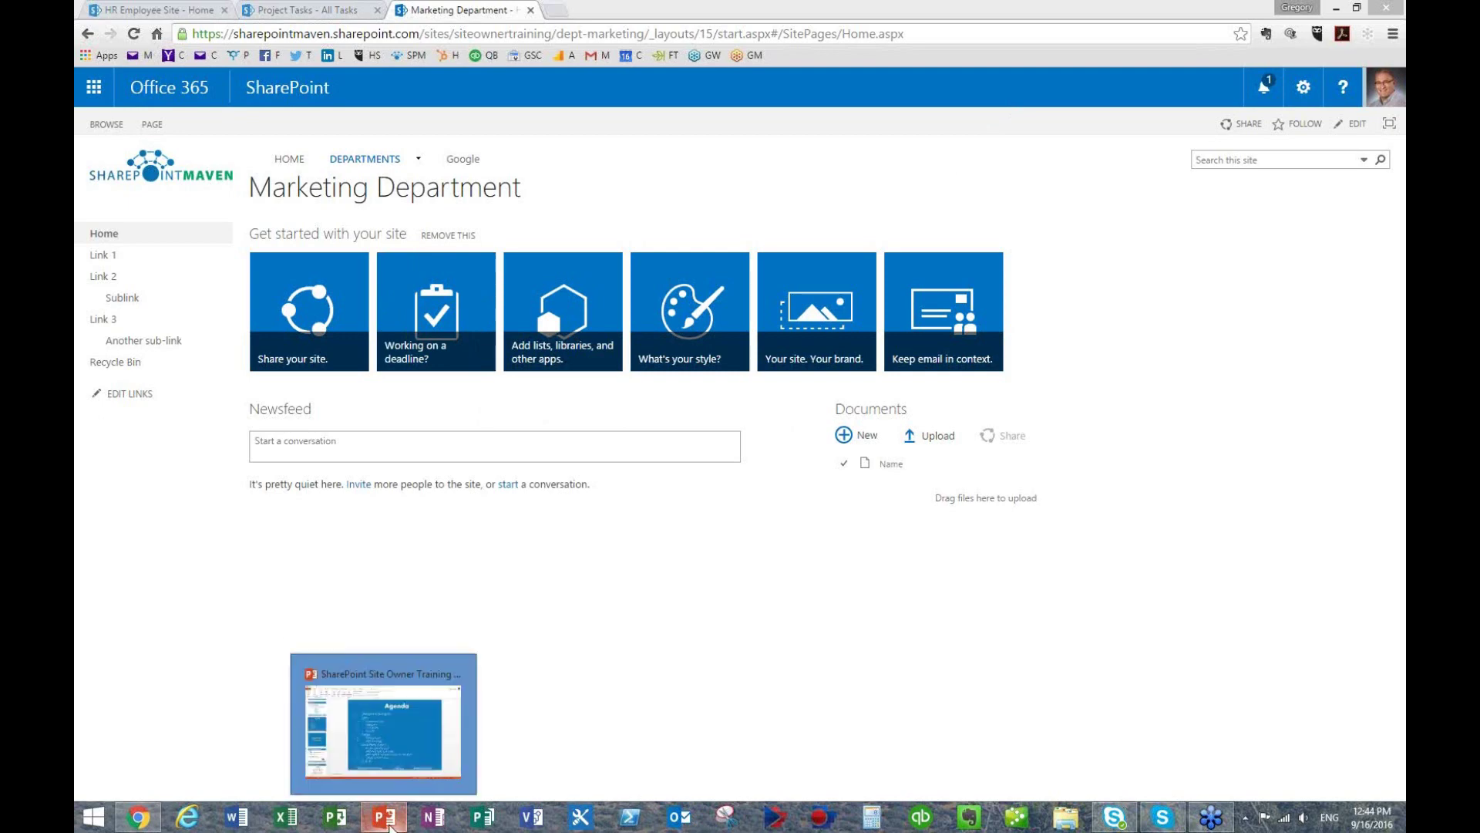
left_click(385, 724)
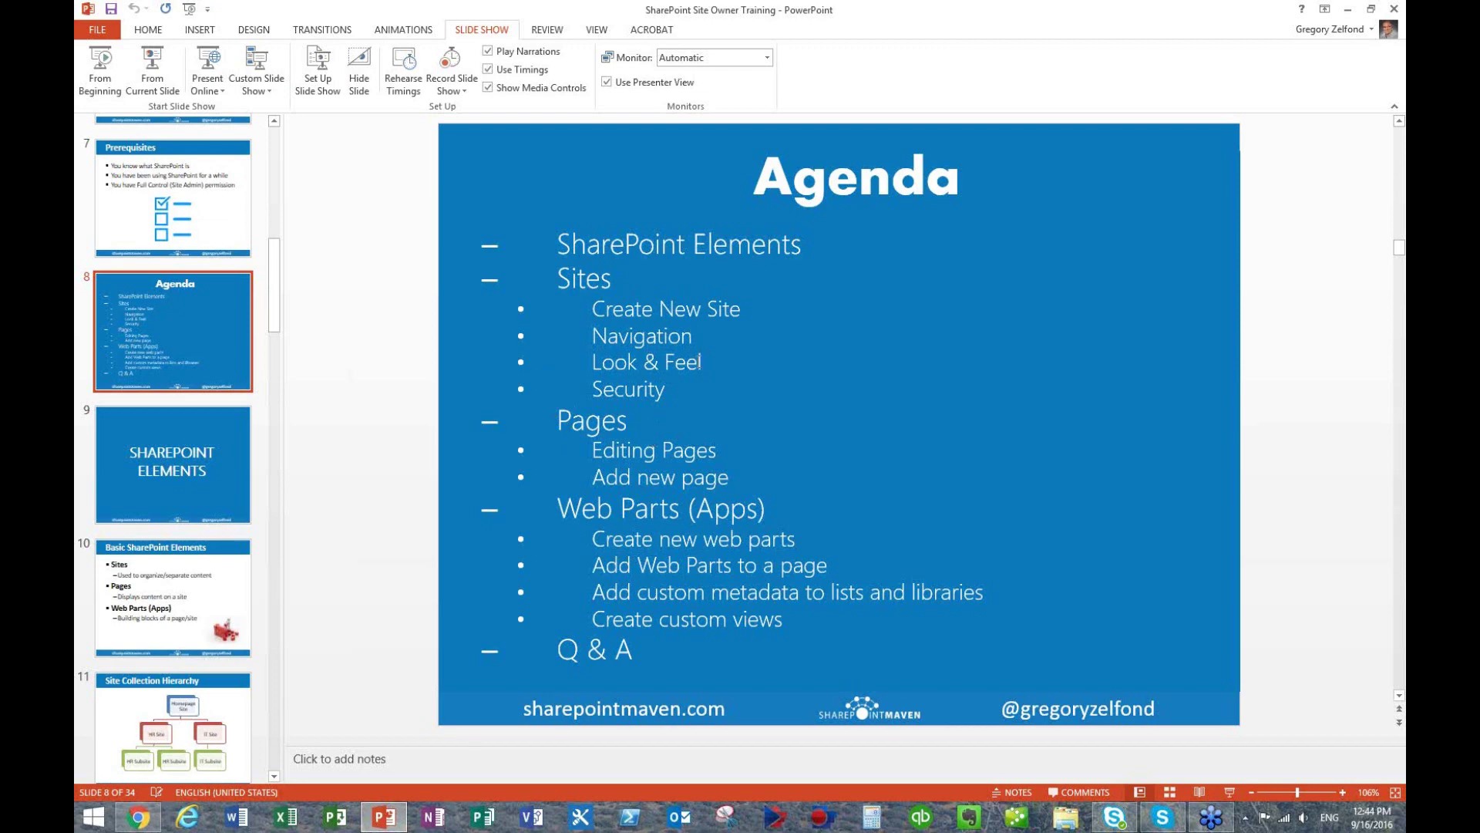
left_click_drag(707, 362, 591, 364)
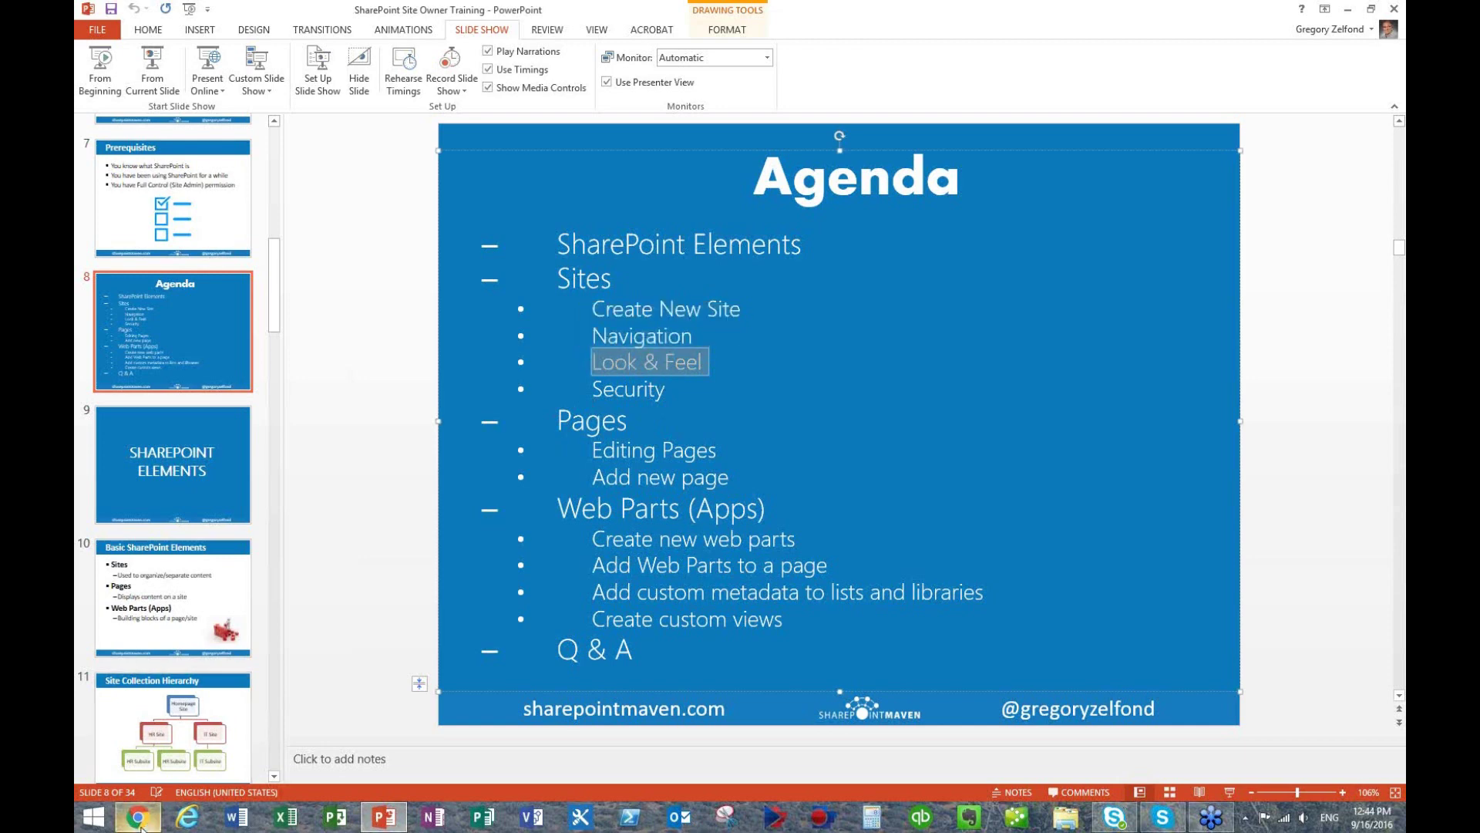
- Switch back to Chrome and examine the look of the HR Employee Site and the intranet home page
left_click(175, 790)
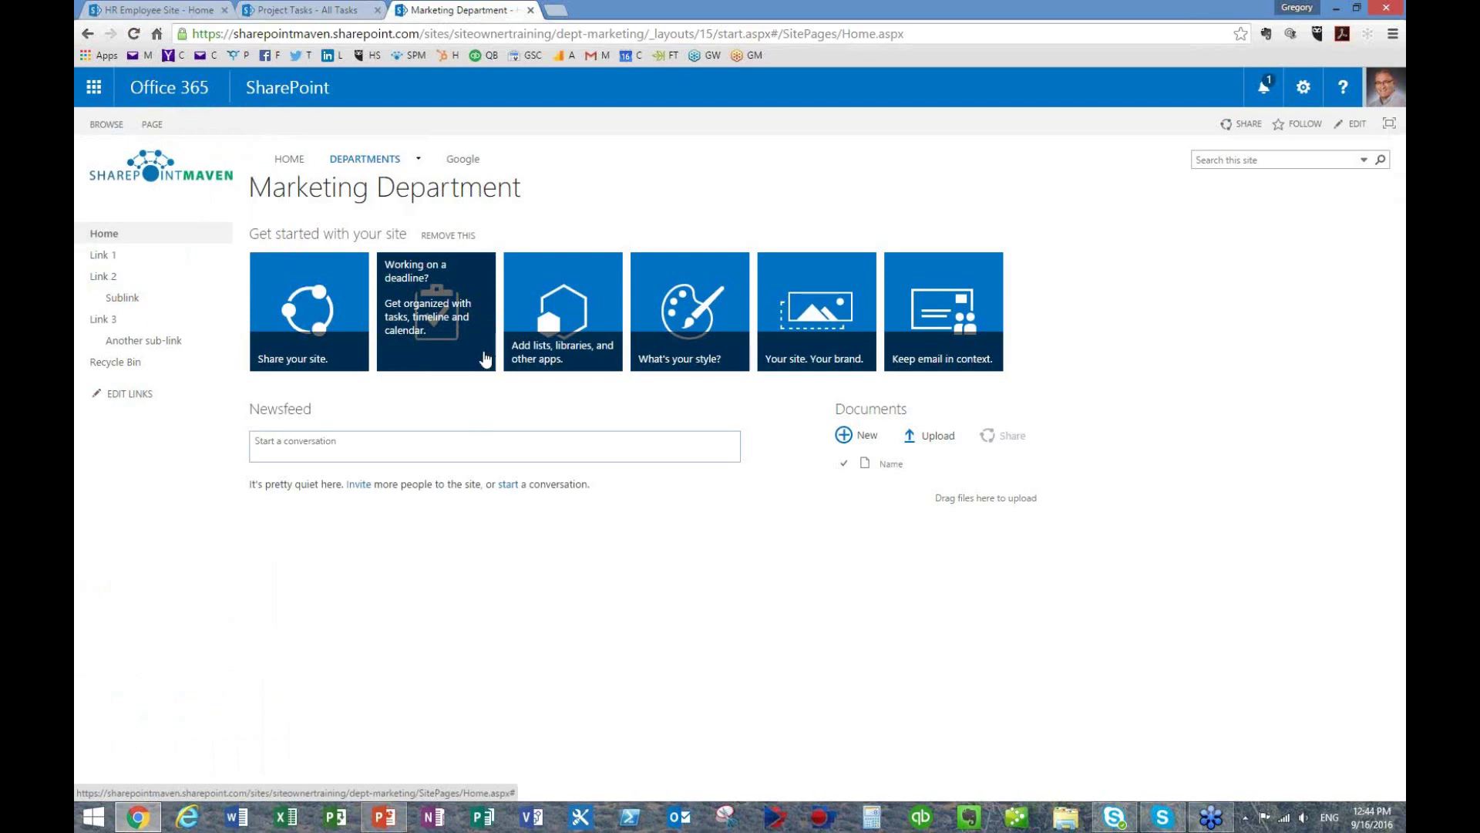
left_click(177, 12)
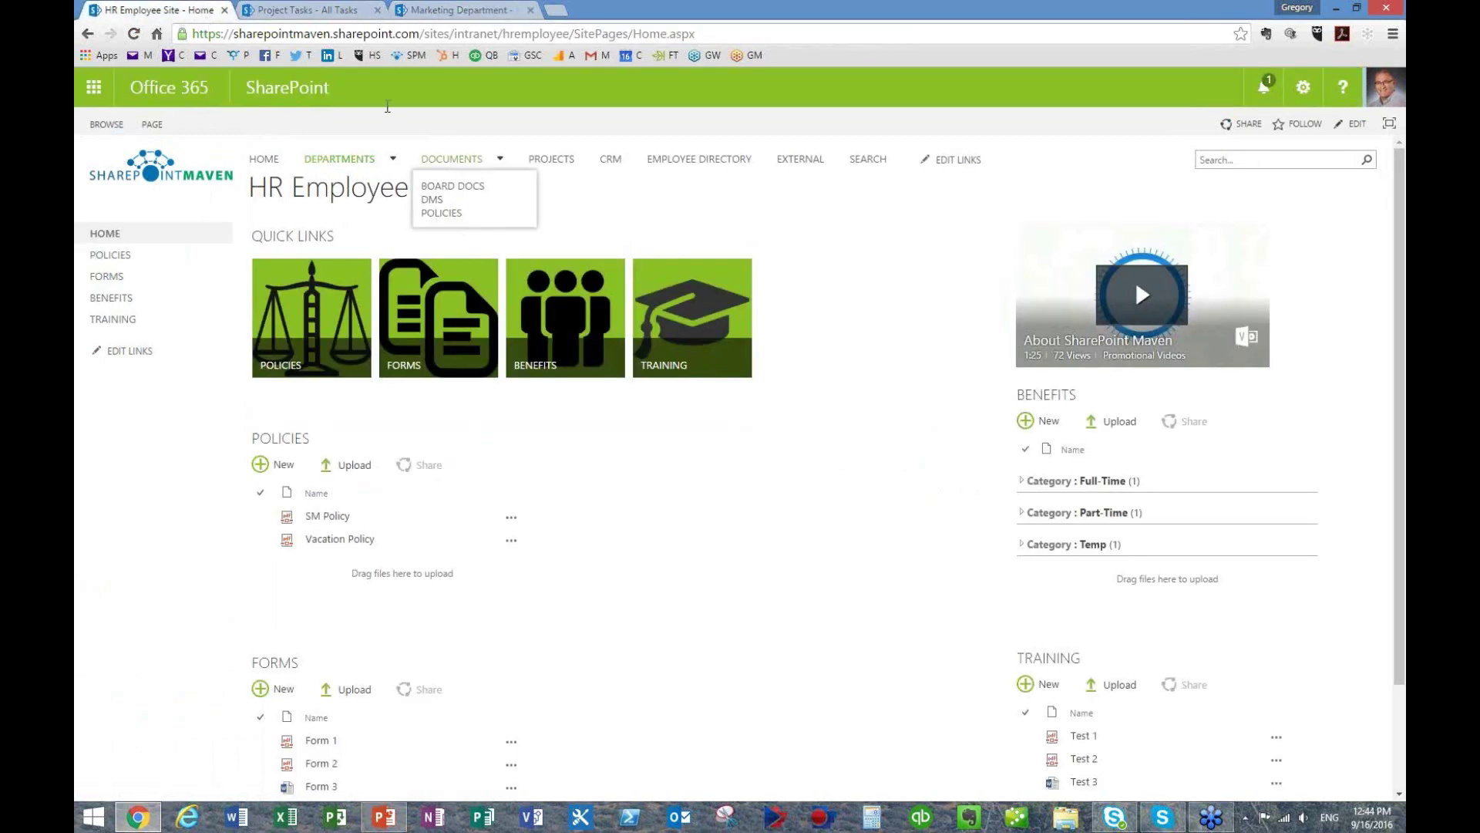
left_click(264, 159)
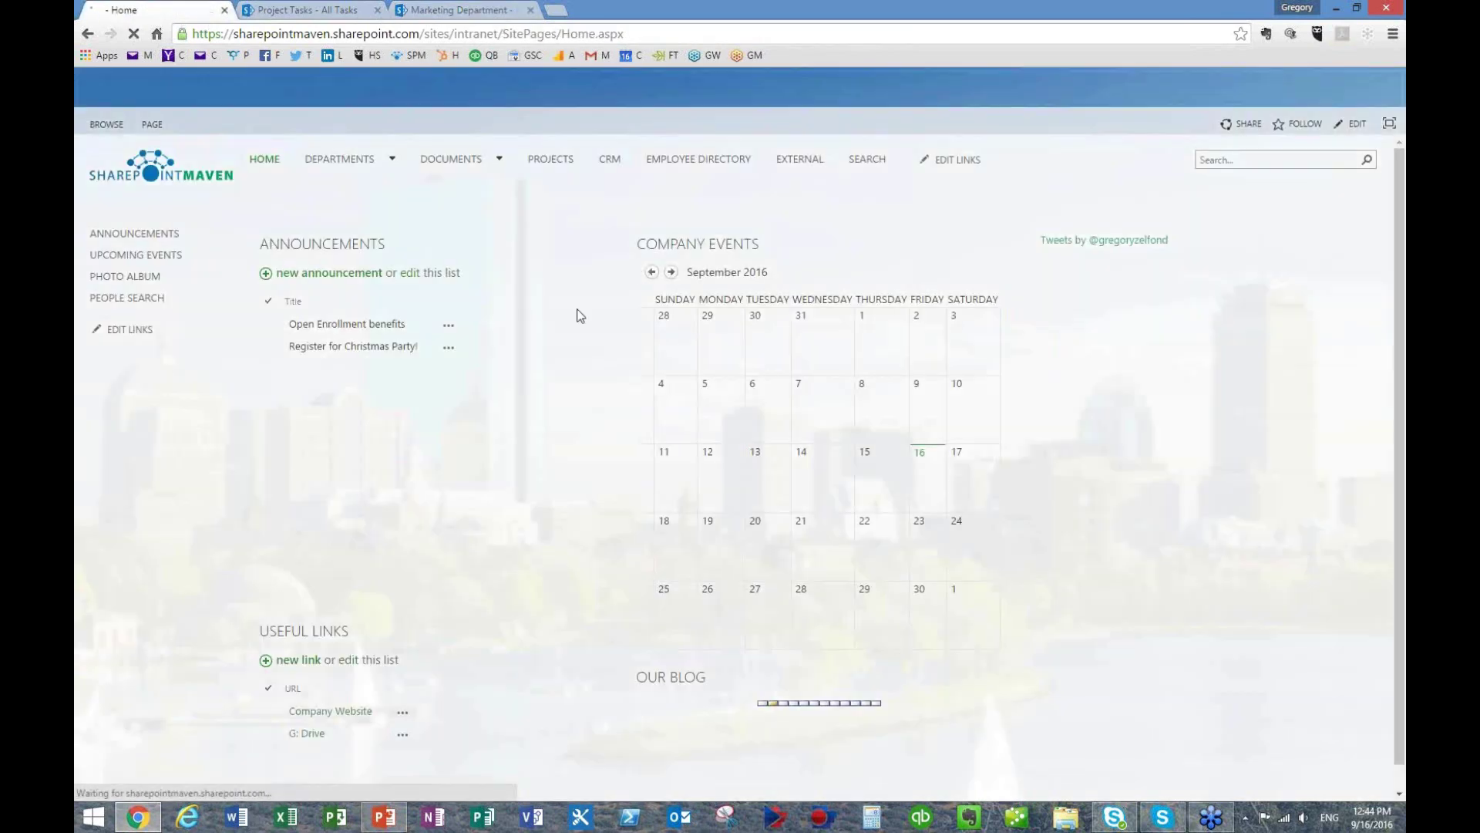
mouse_move(321, 156)
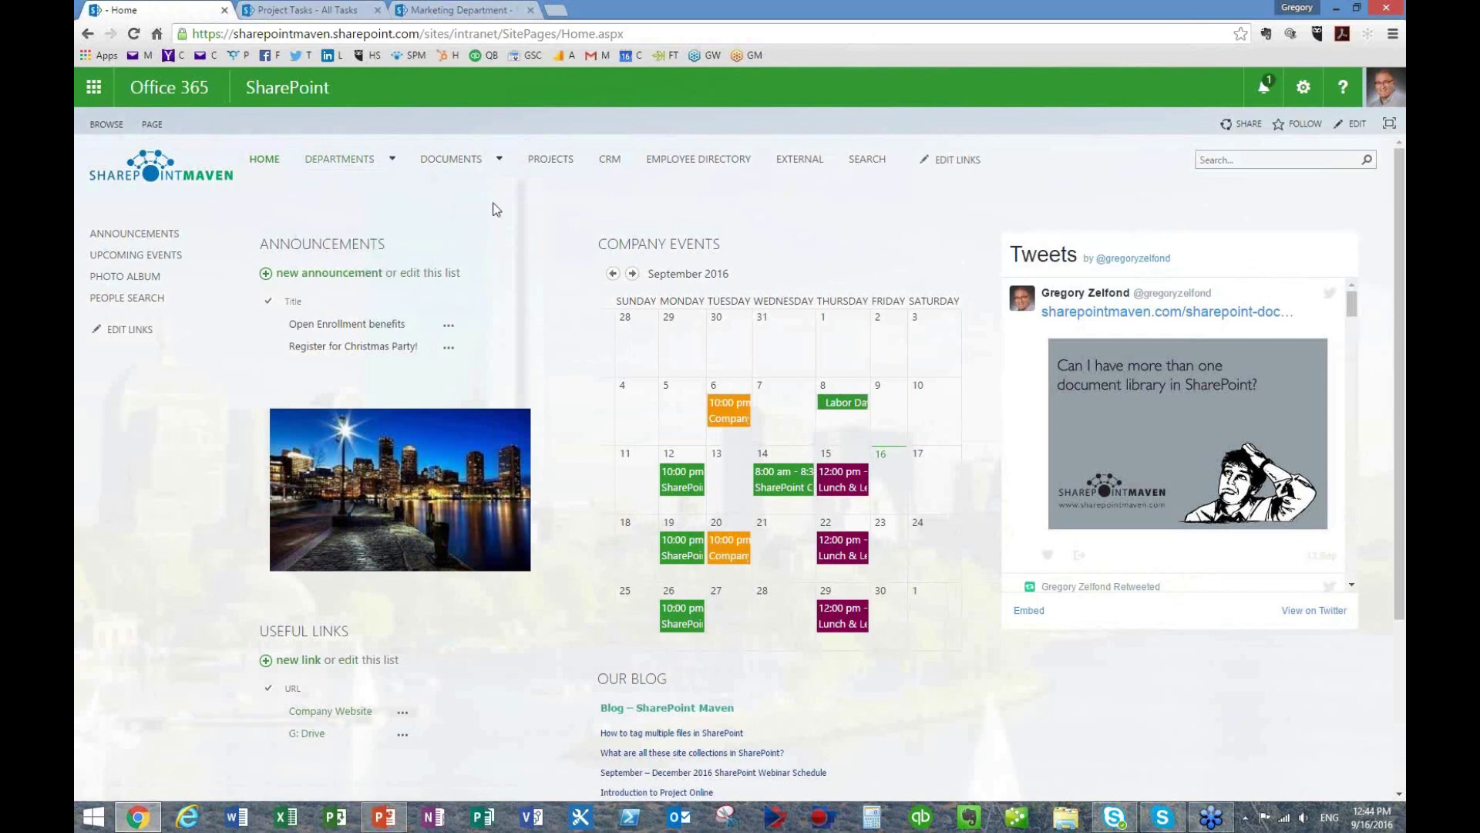
- Open the Change the look theme gallery from the Marketing Department site's Site Settings
left_click(464, 11)
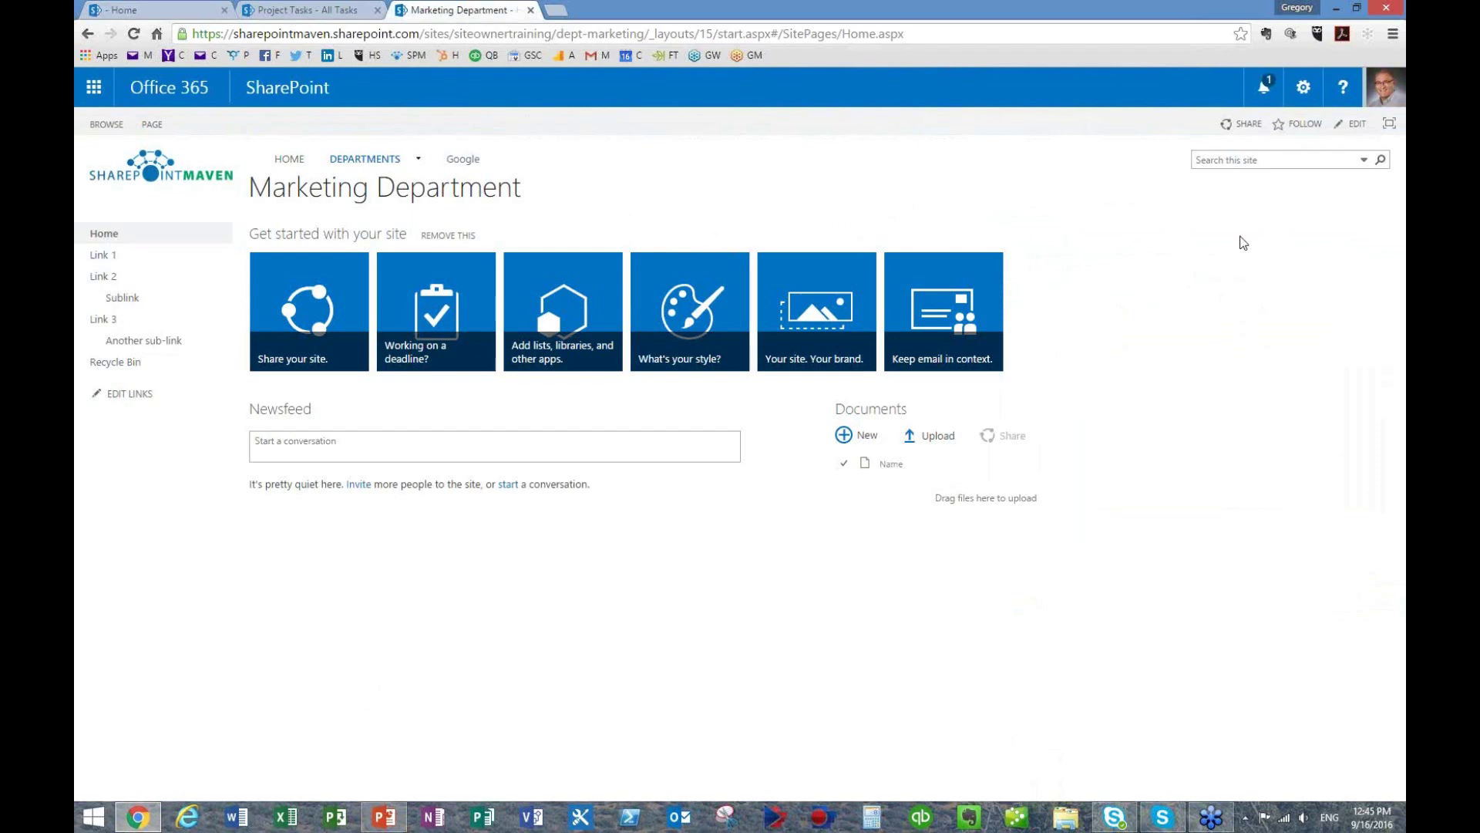
left_click(1305, 89)
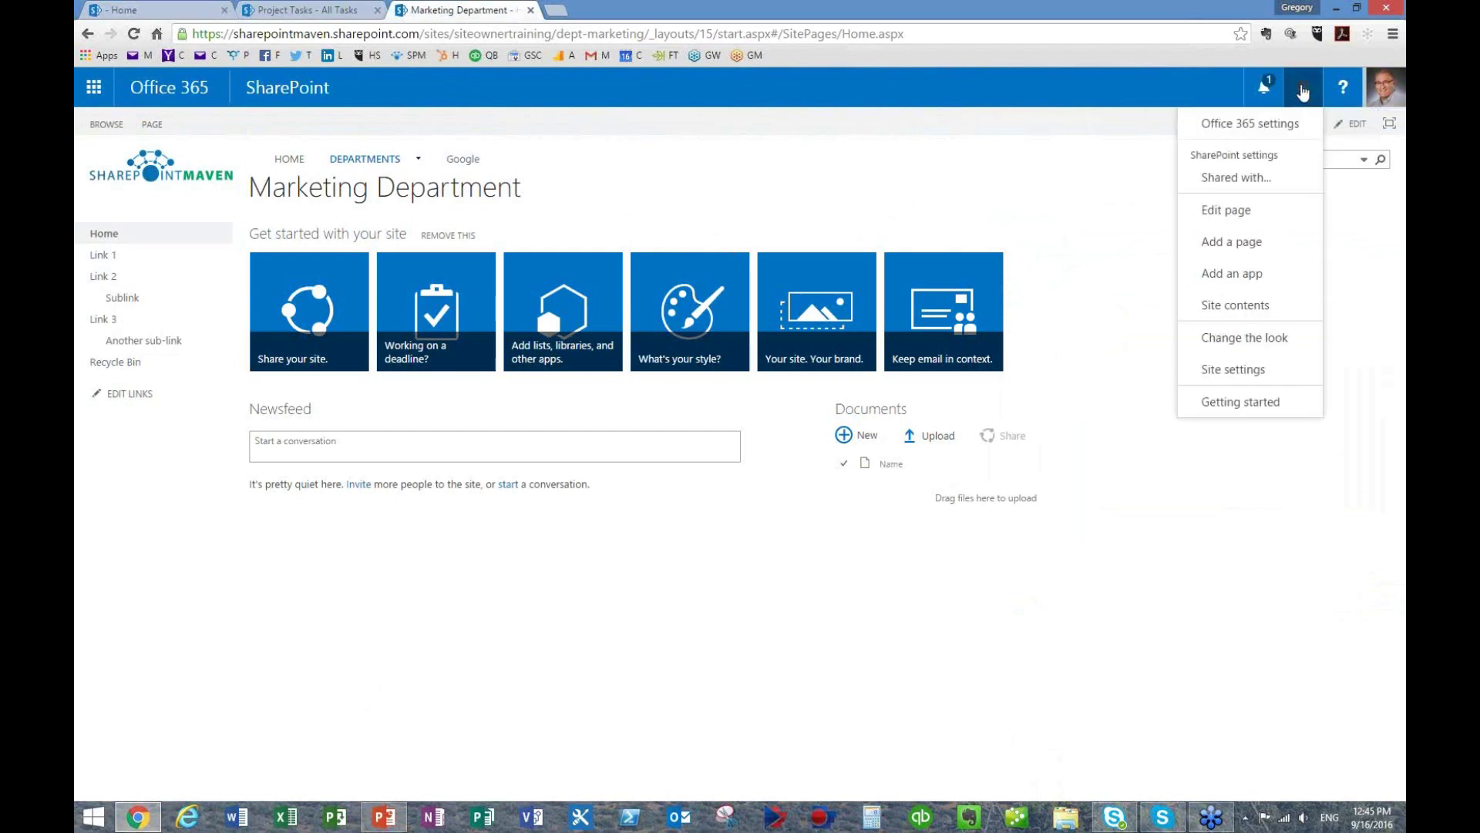
left_click(1259, 373)
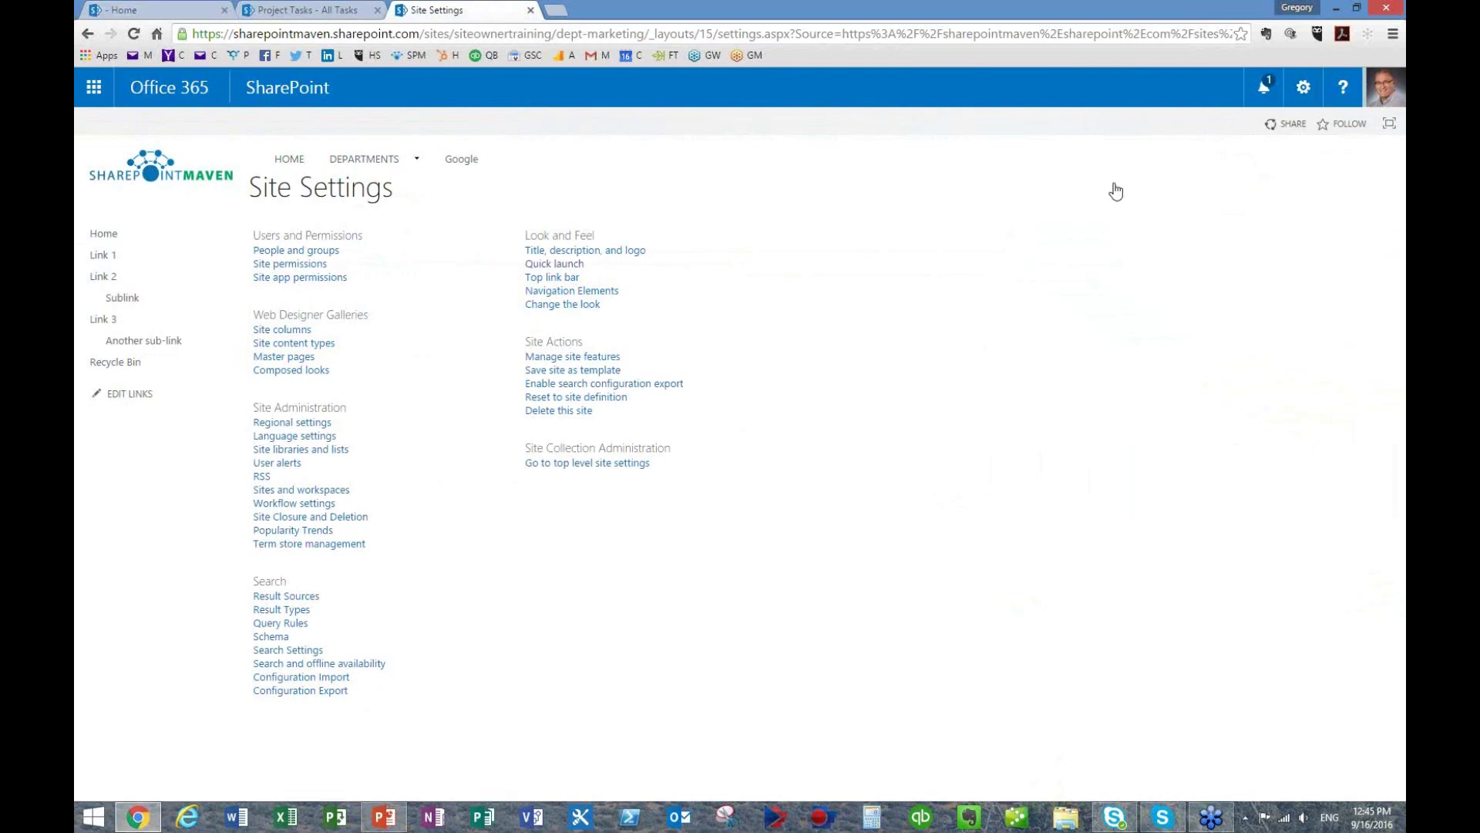
left_click(1305, 89)
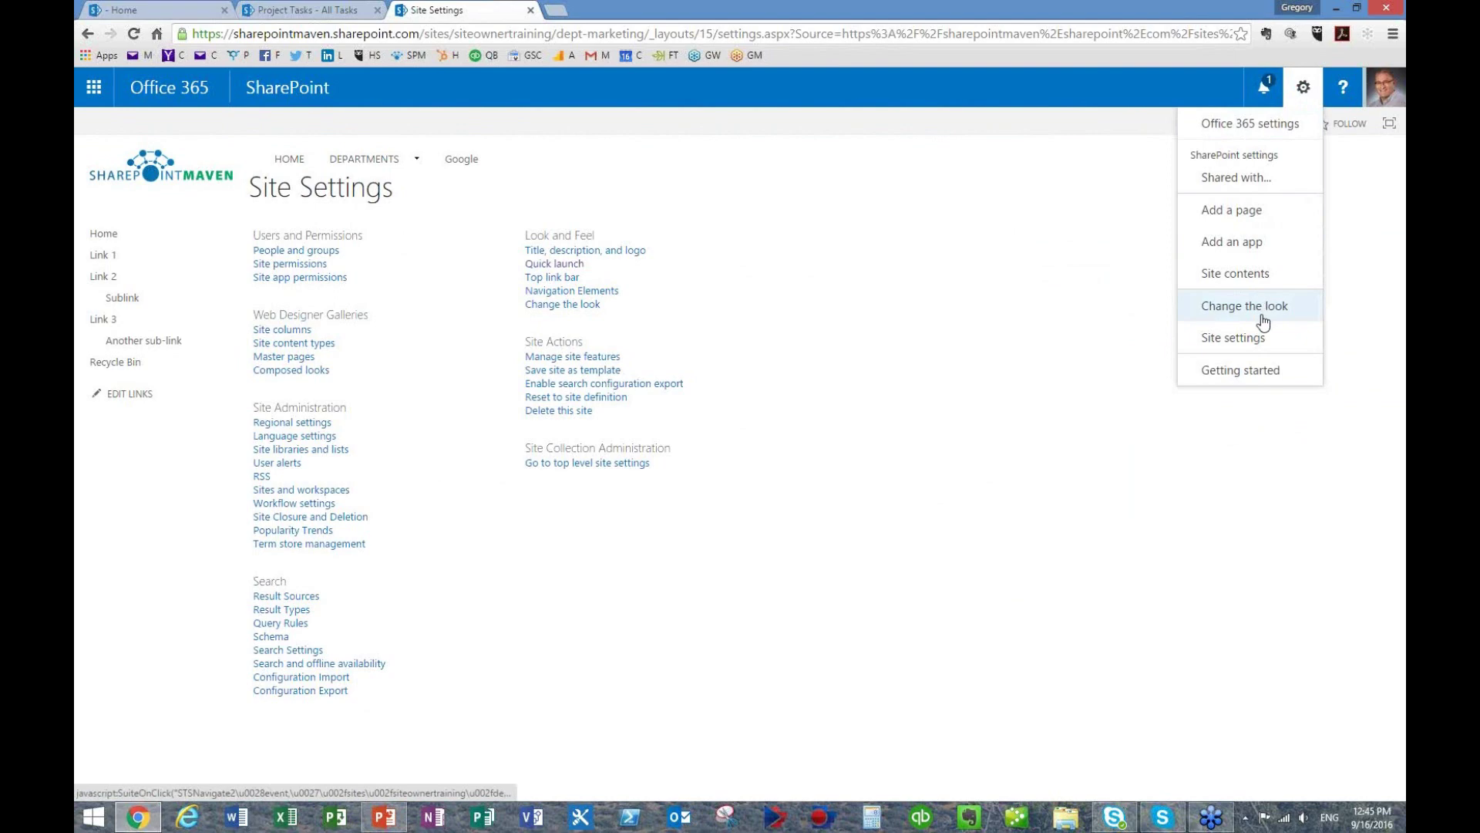
left_click(638, 198)
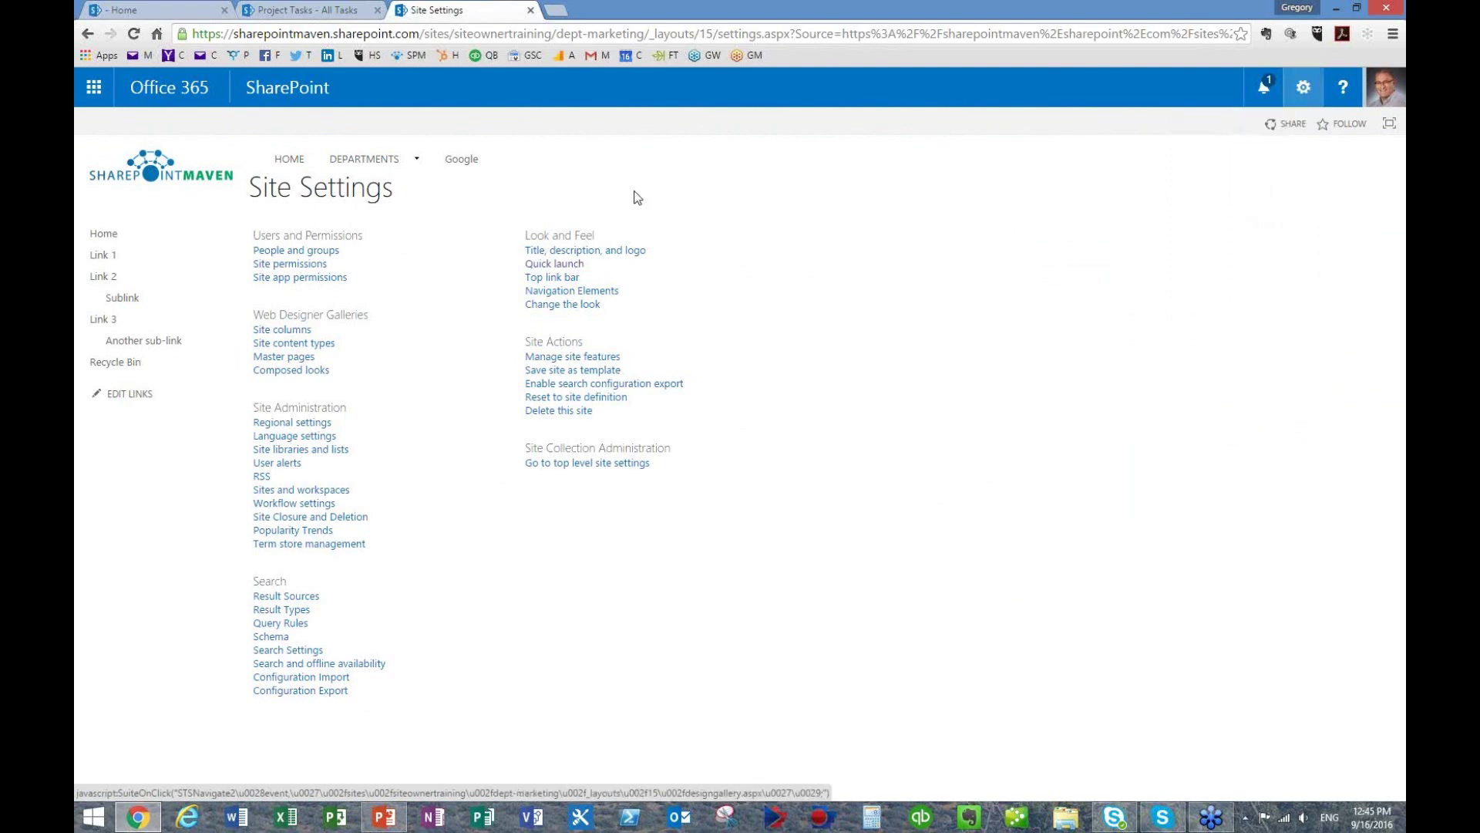
left_click(589, 307)
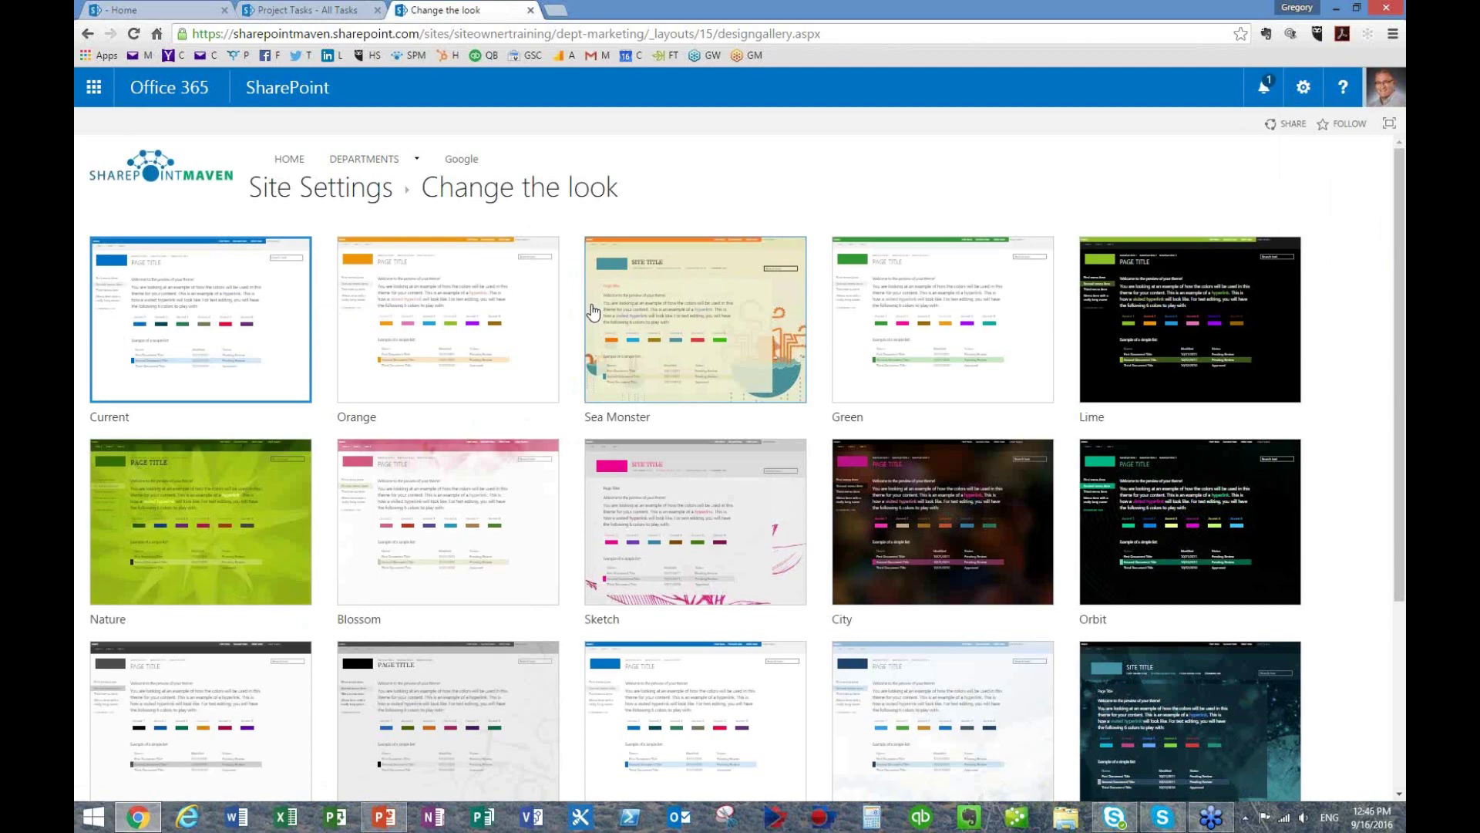
- Browse the available themes in the gallery and open the Current look for customization
left_click(224, 312)
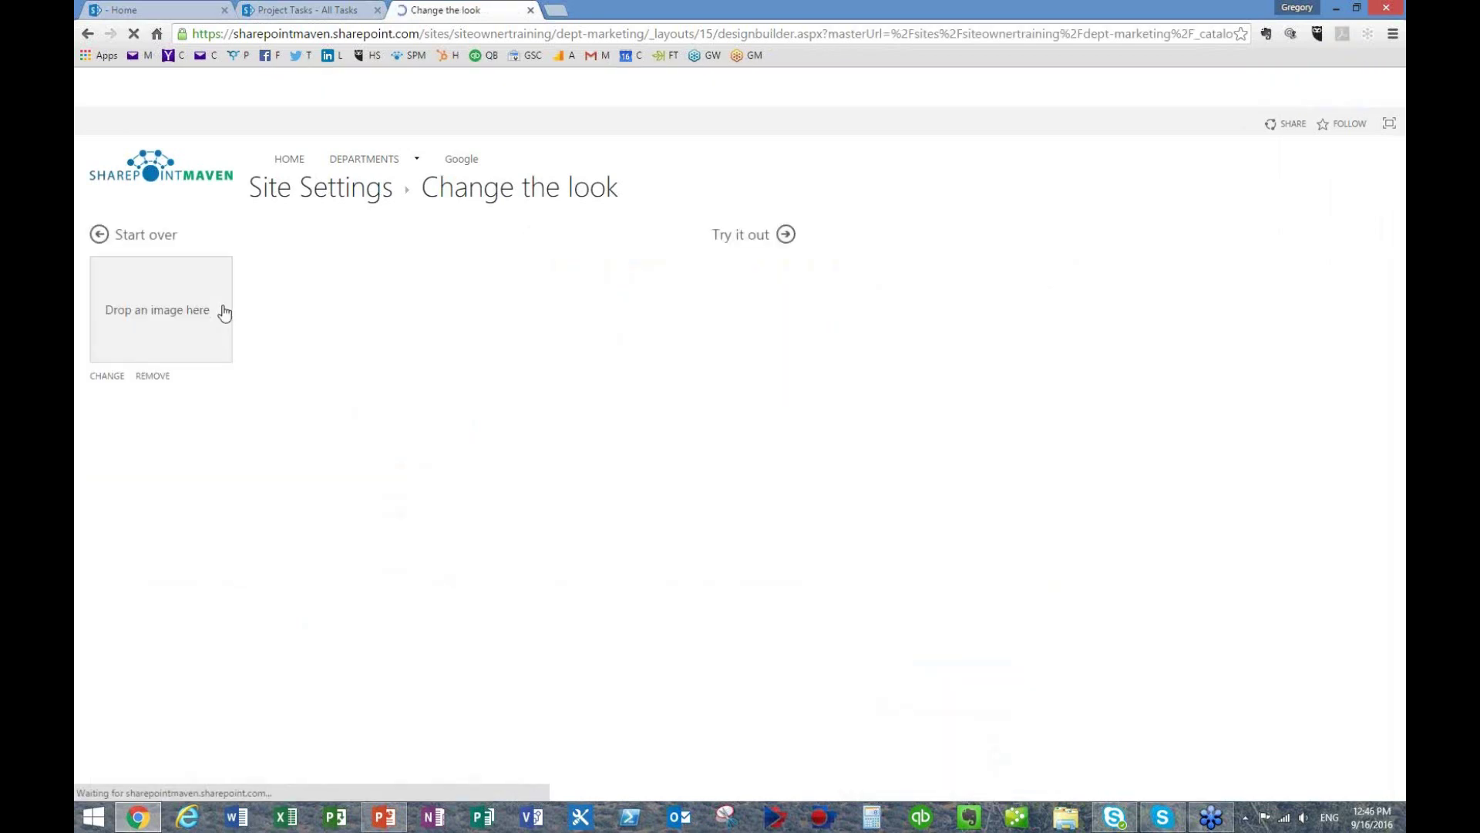
left_click(90, 34)
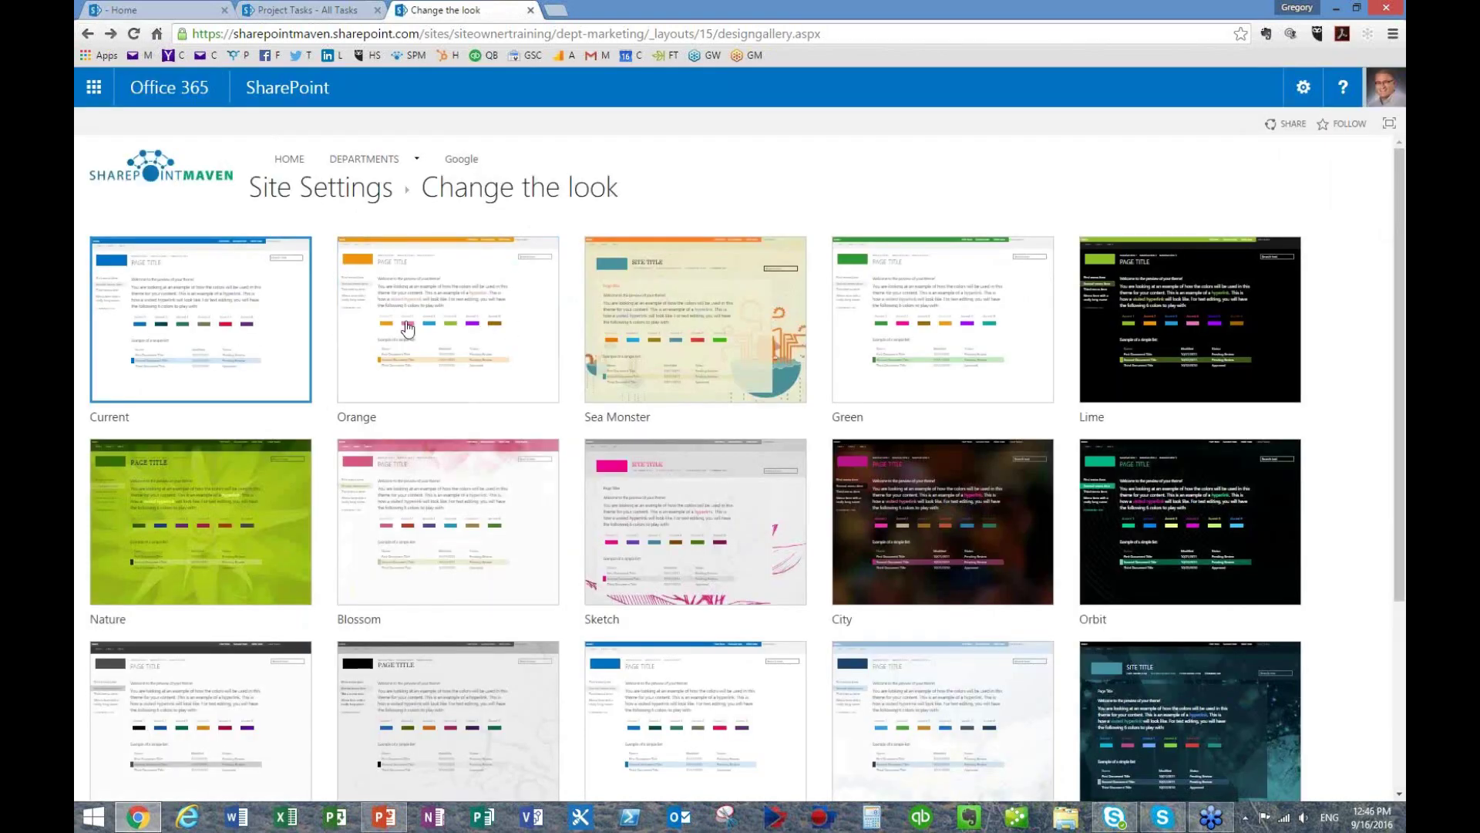
scroll(744, 413, "down", 4)
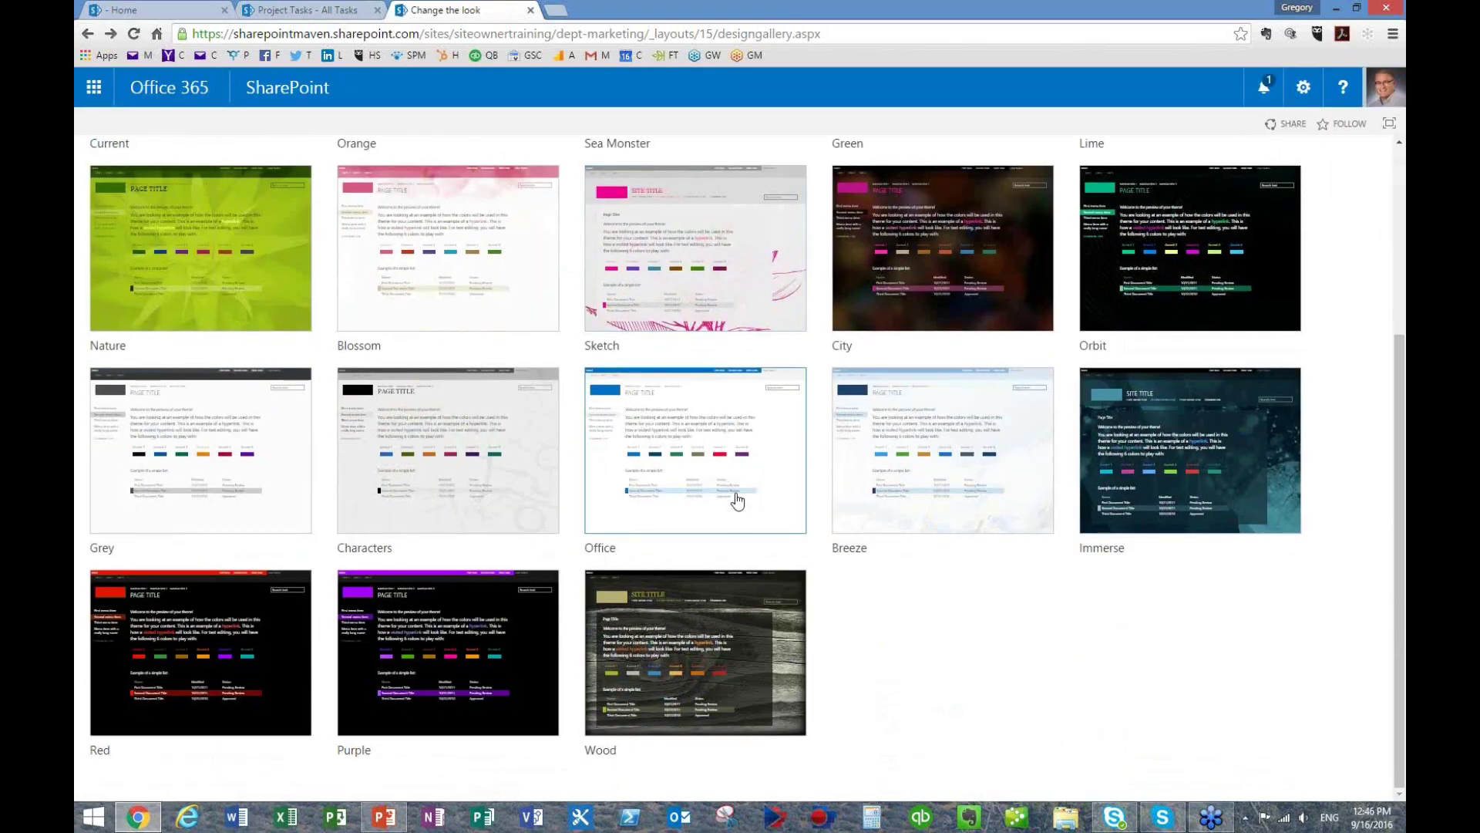
scroll(732, 493, "up", 4)
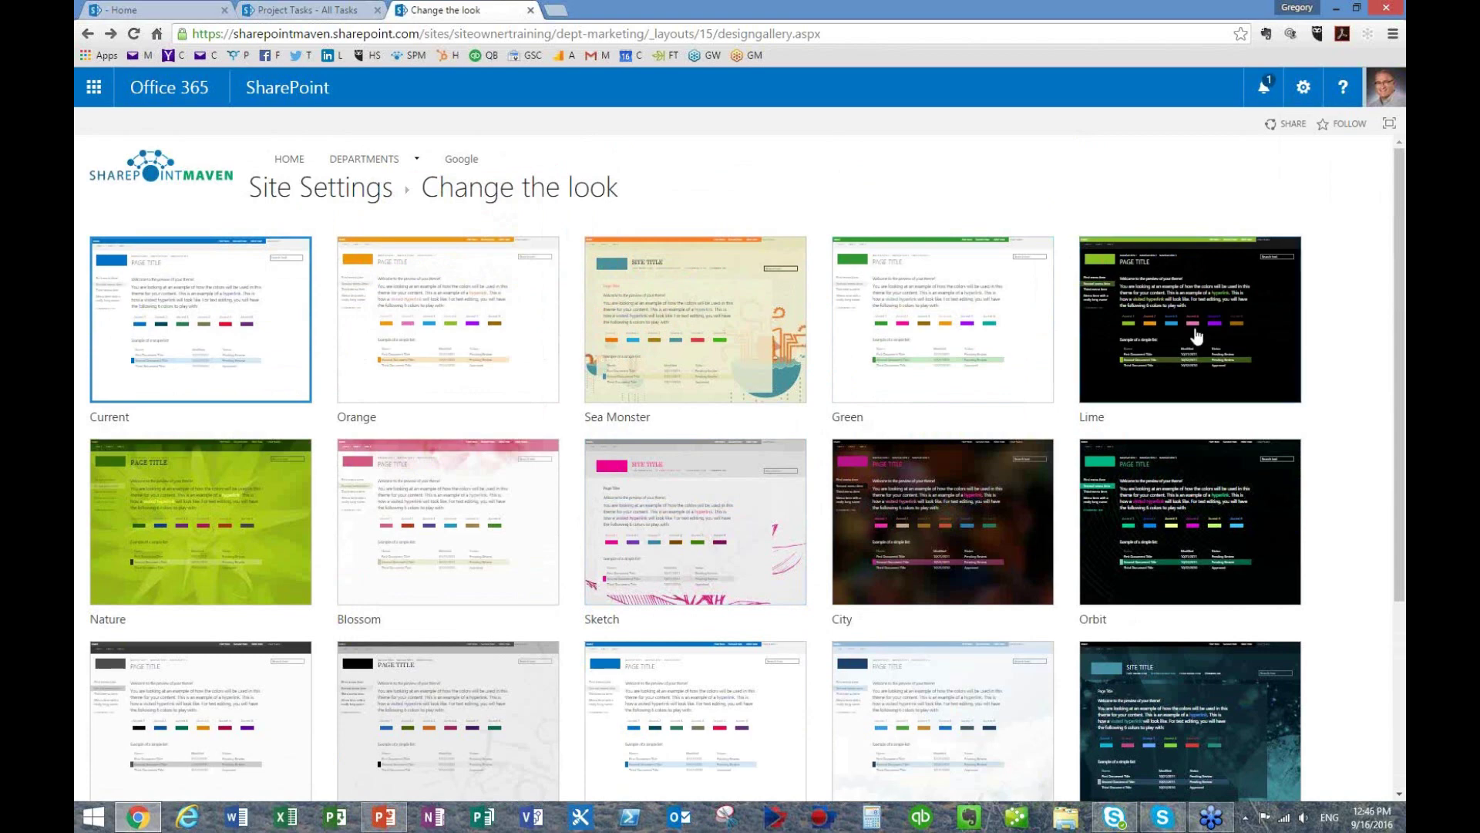
left_click(215, 292)
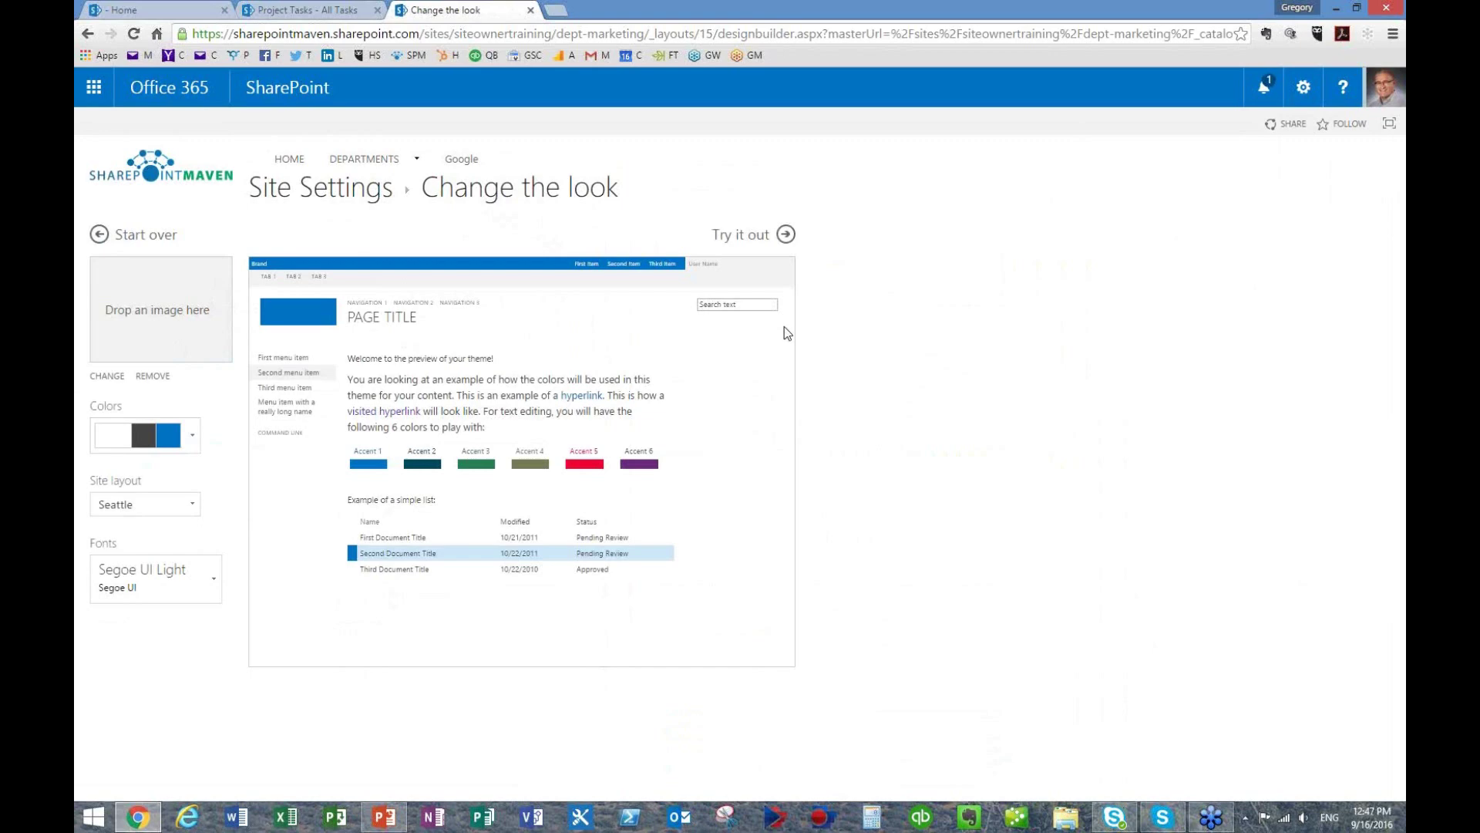
- Set the Marketing site's color palette to the white, dark grey and green combination
left_click(192, 435)
left_click_drag(195, 484, 193, 543)
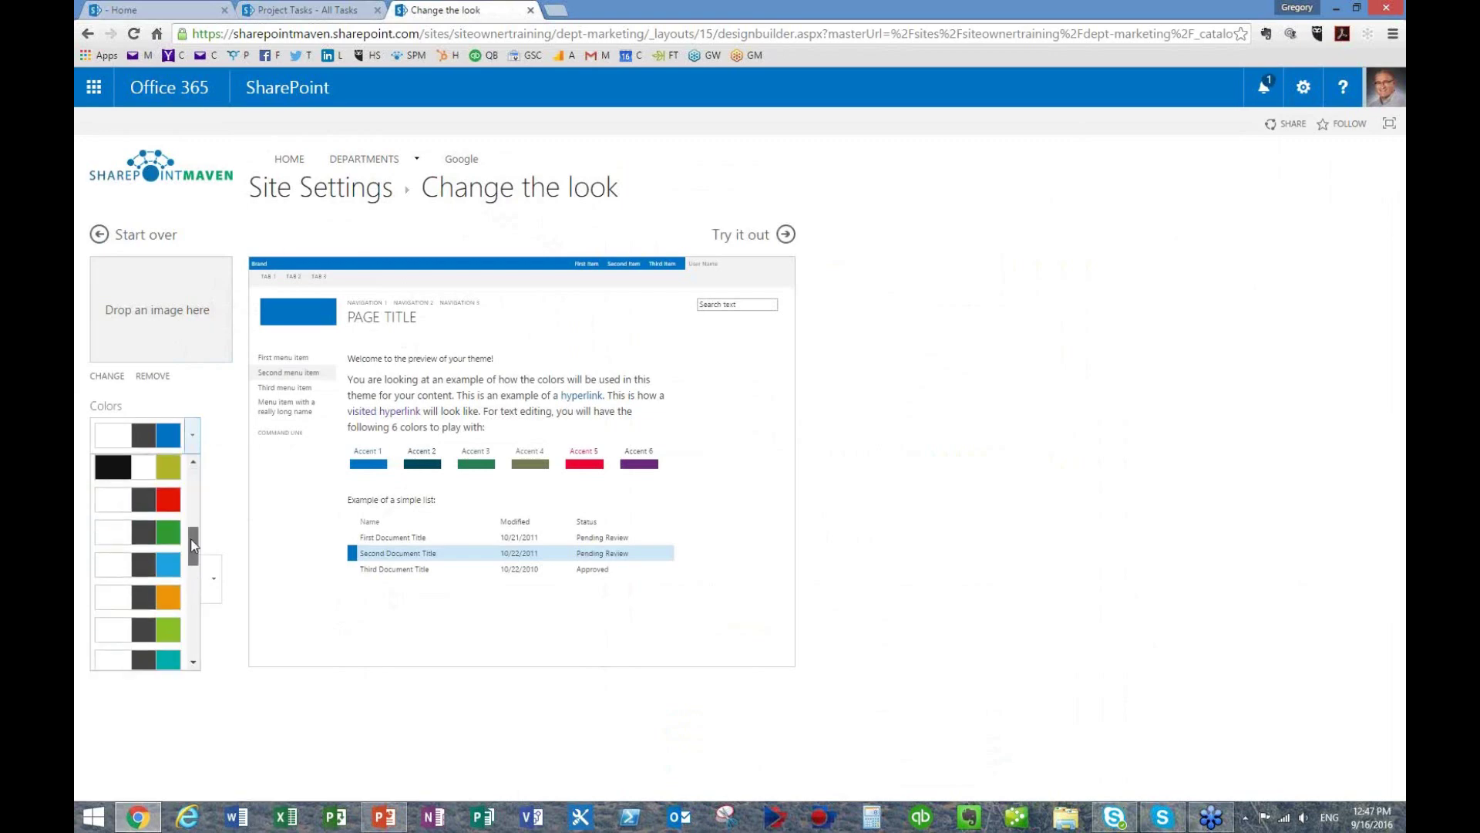
left_click(151, 540)
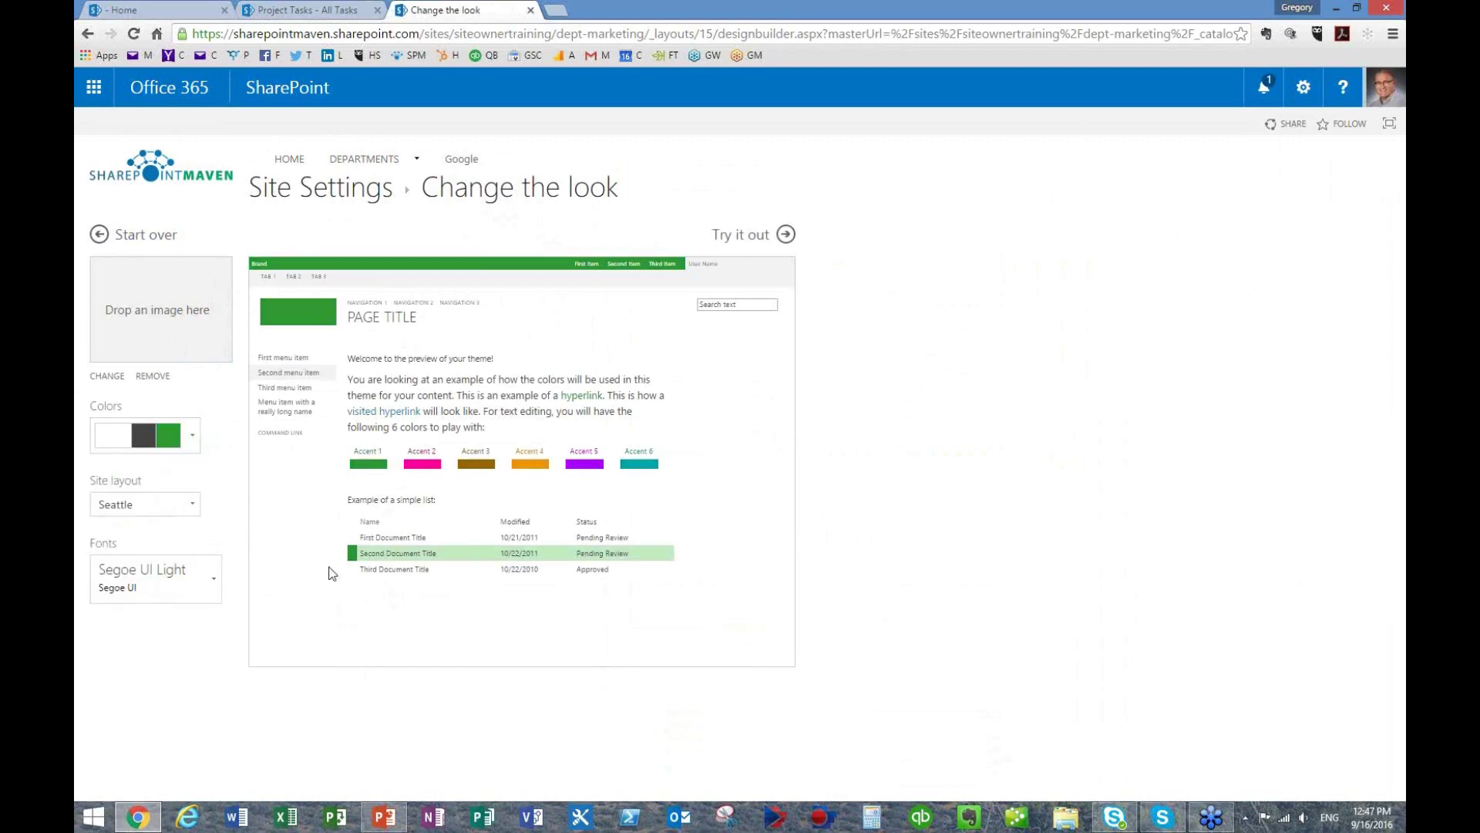
left_click(194, 437)
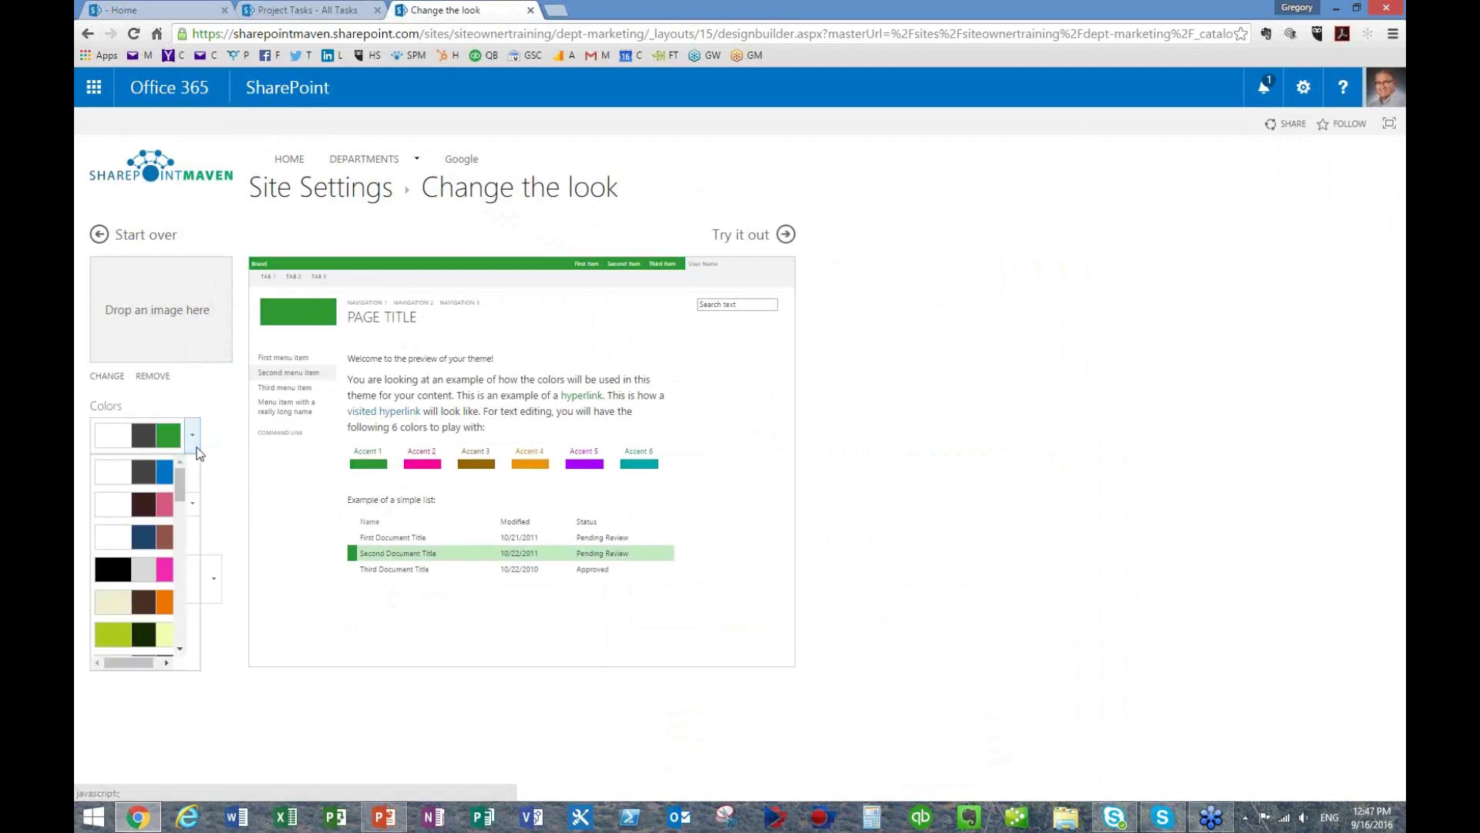
left_click(236, 436)
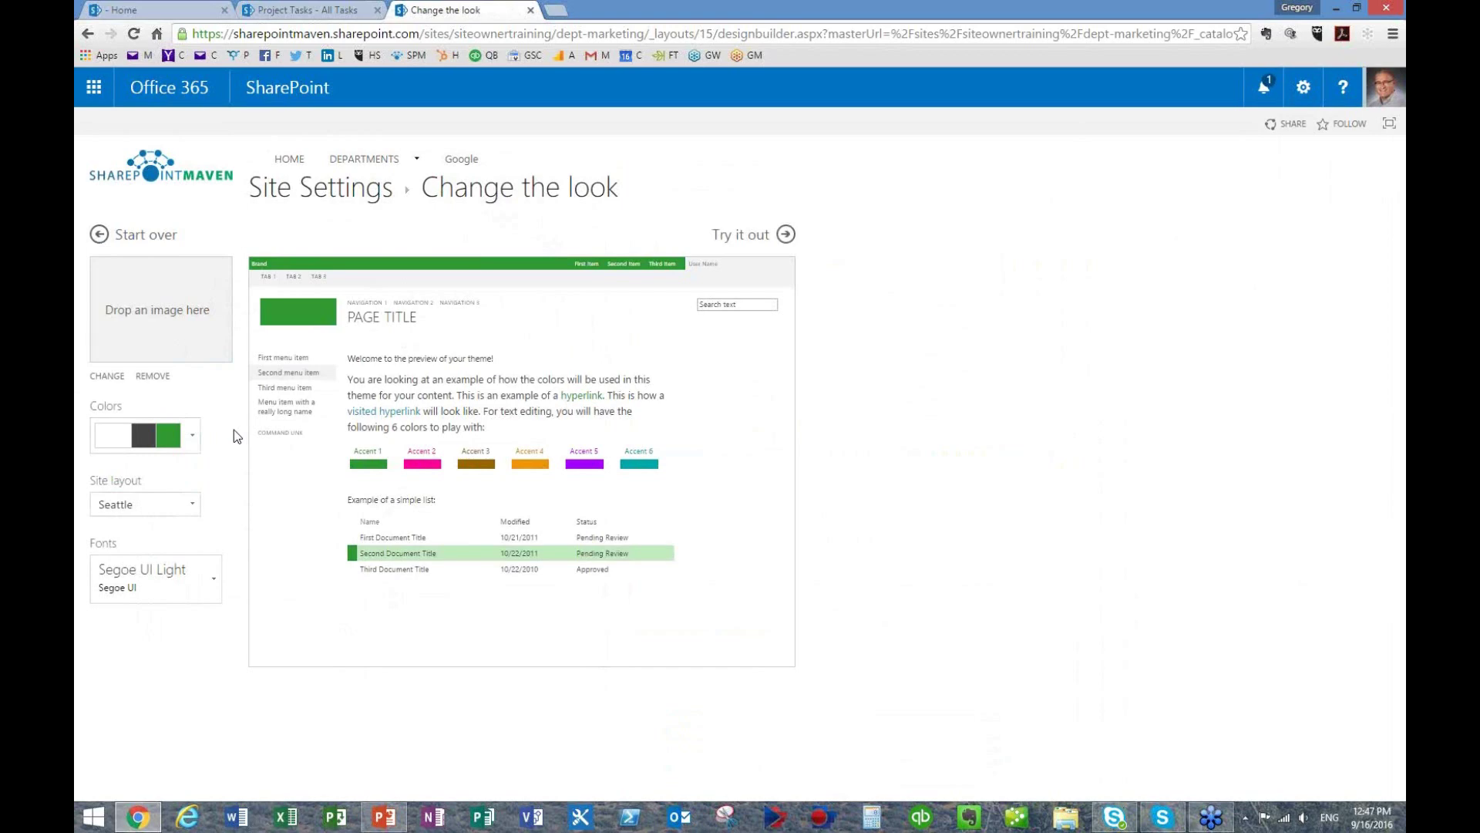
left_click(197, 440)
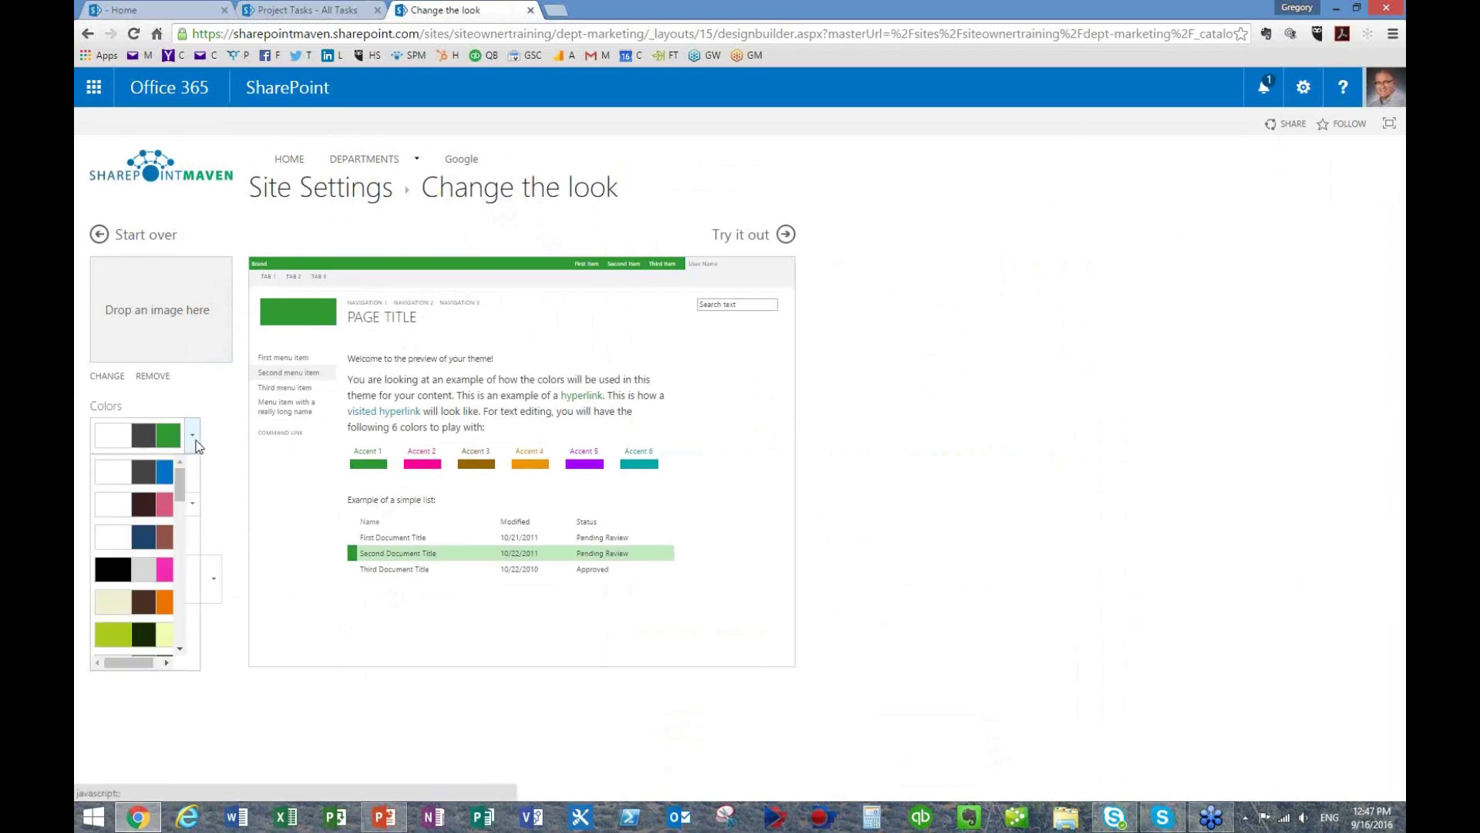
left_click(225, 413)
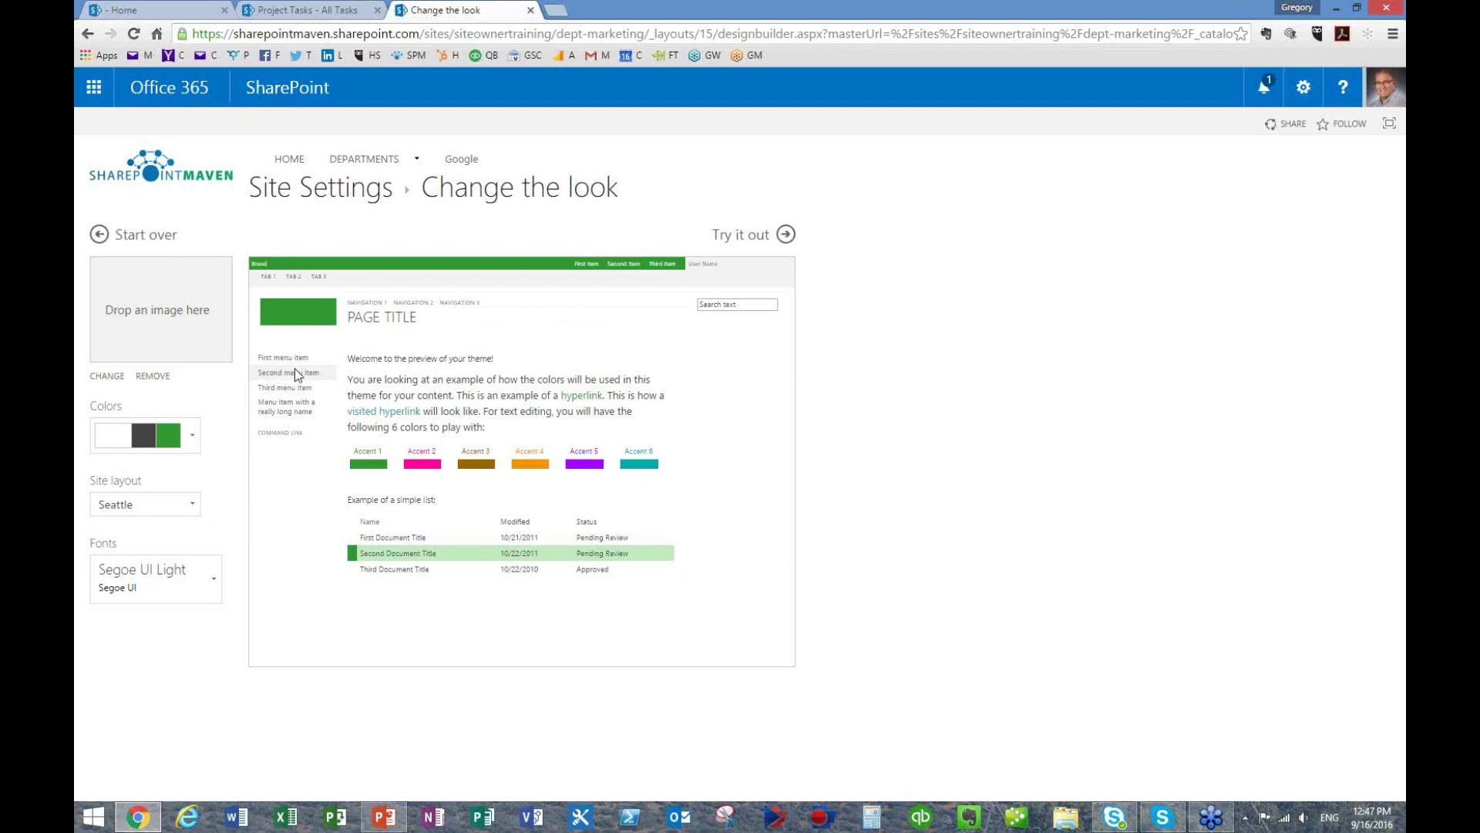
- Compare the Oslo and Seattle site layouts in the theme preview, ending on Seattle, and view the available font options
left_click(190, 503)
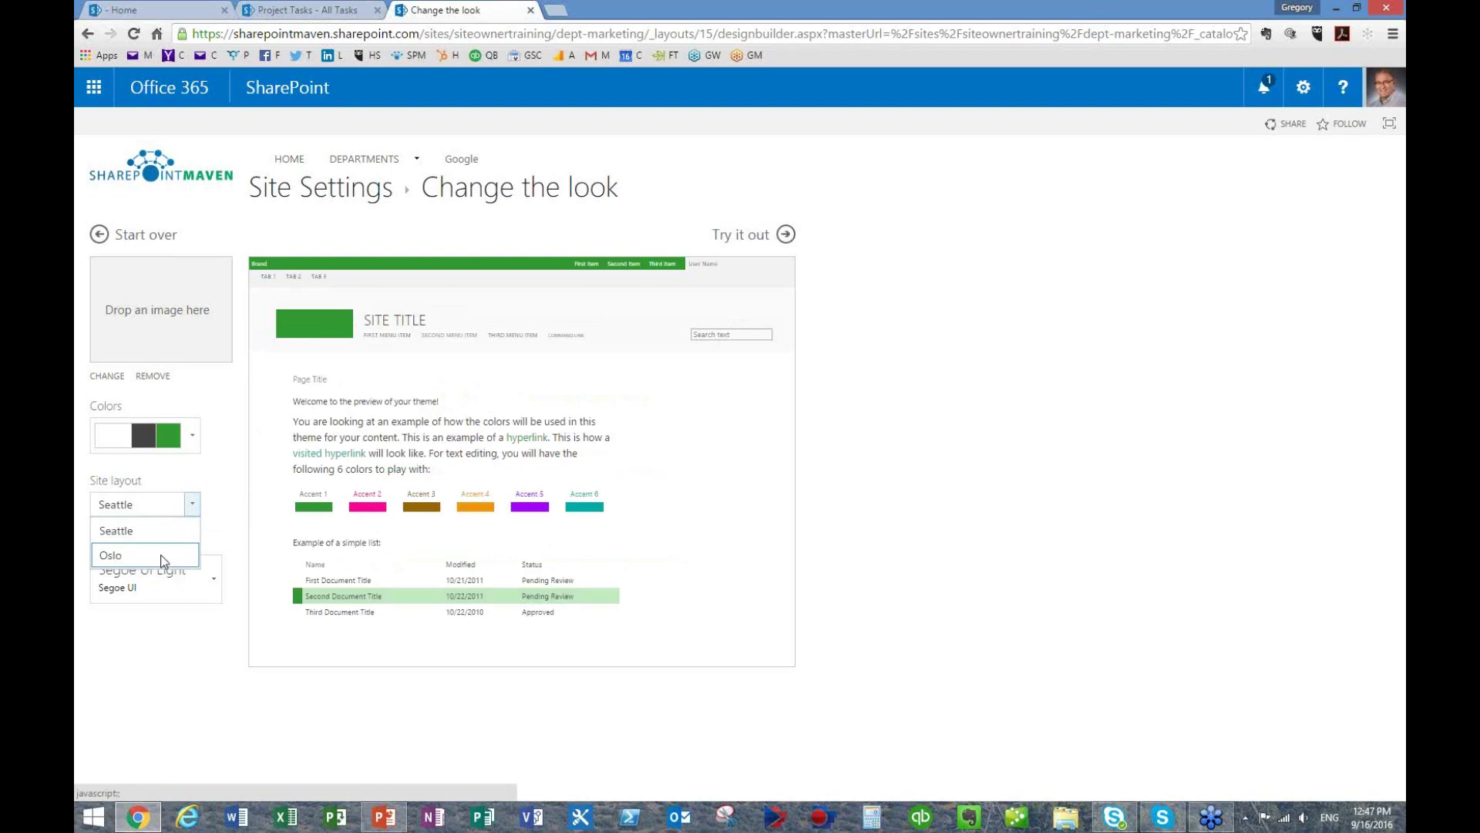
left_click(163, 557)
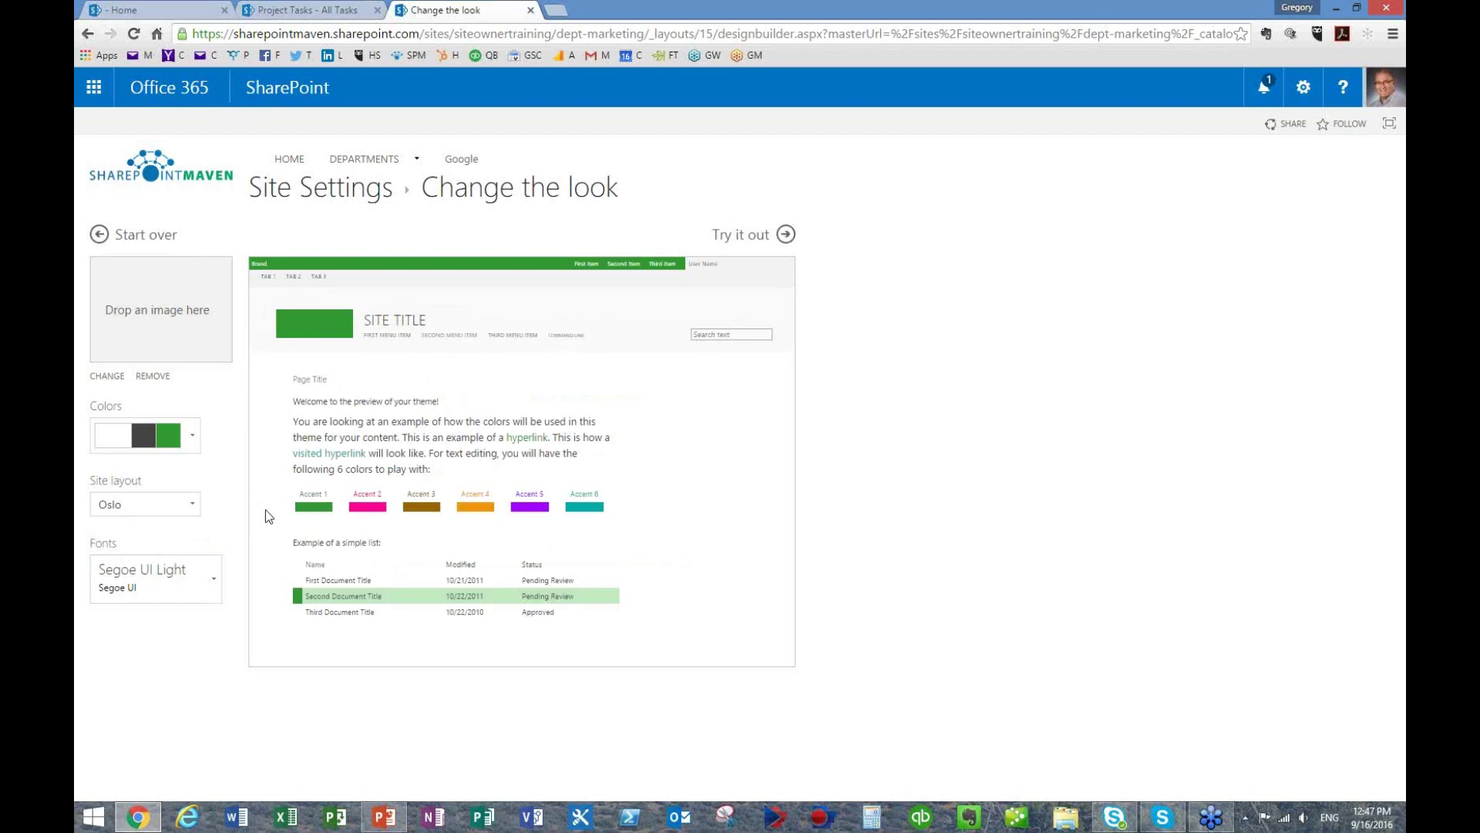
left_click(194, 506)
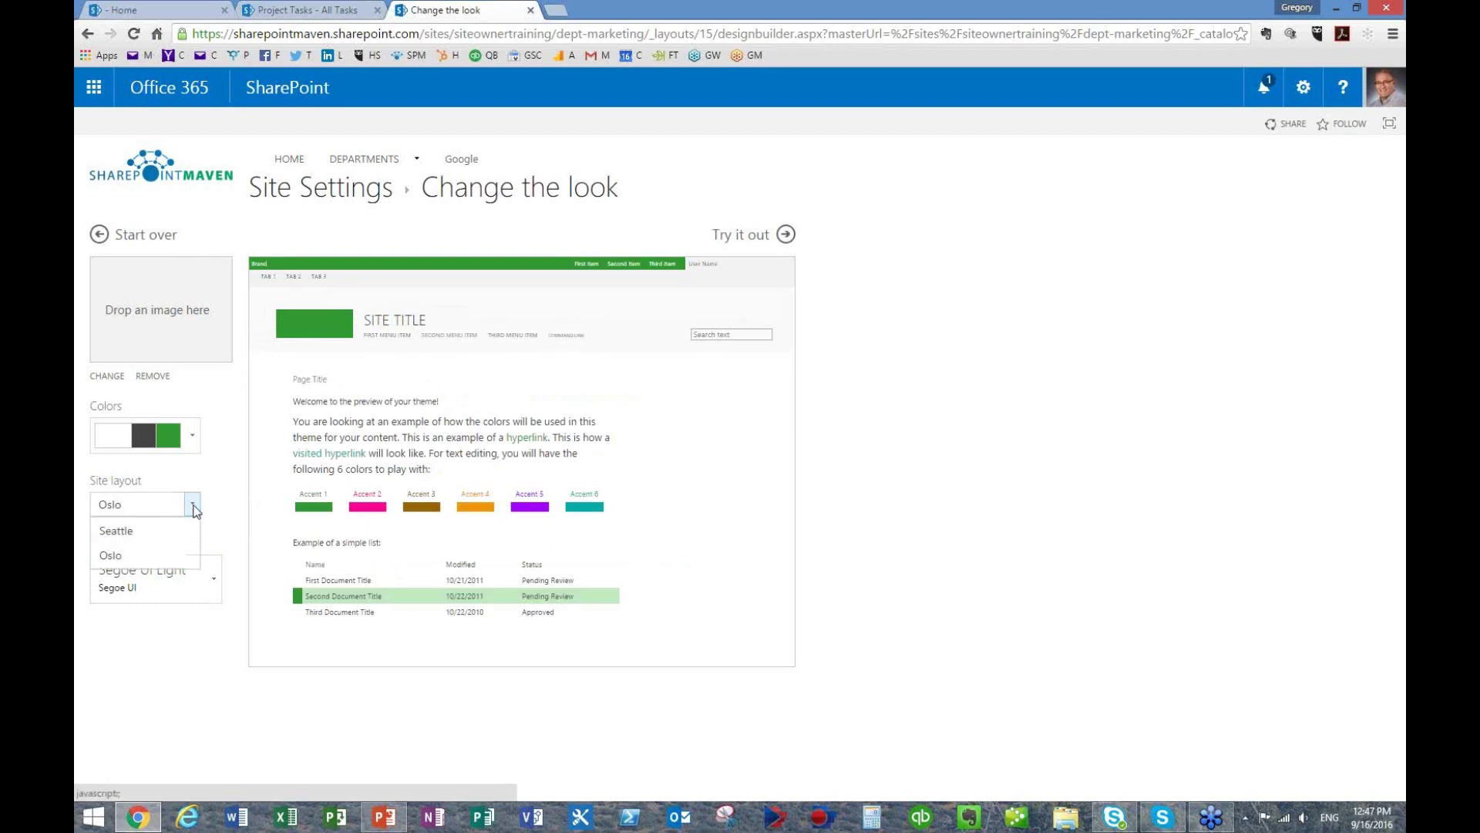
left_click(137, 532)
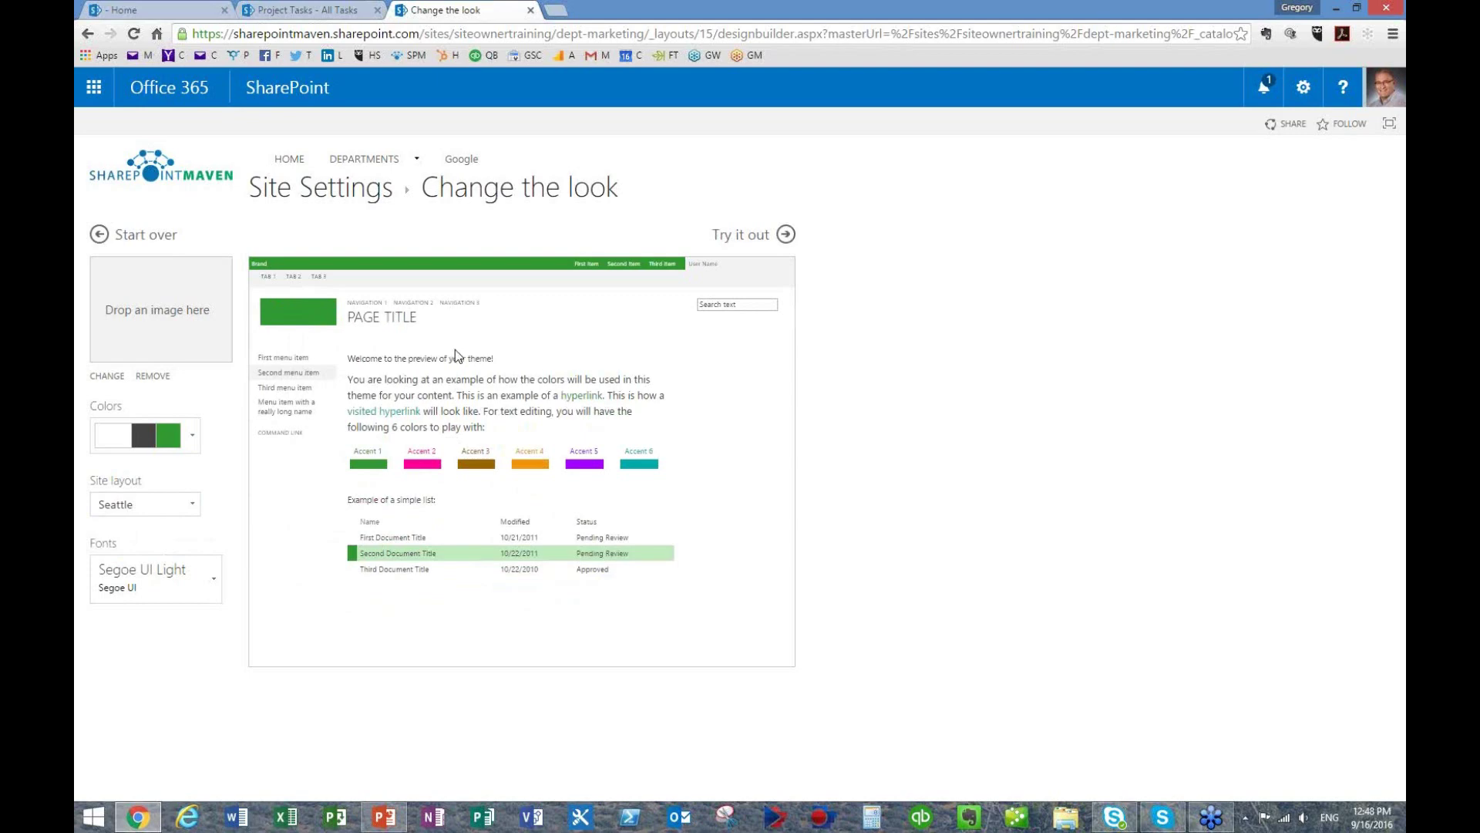
left_click(192, 504)
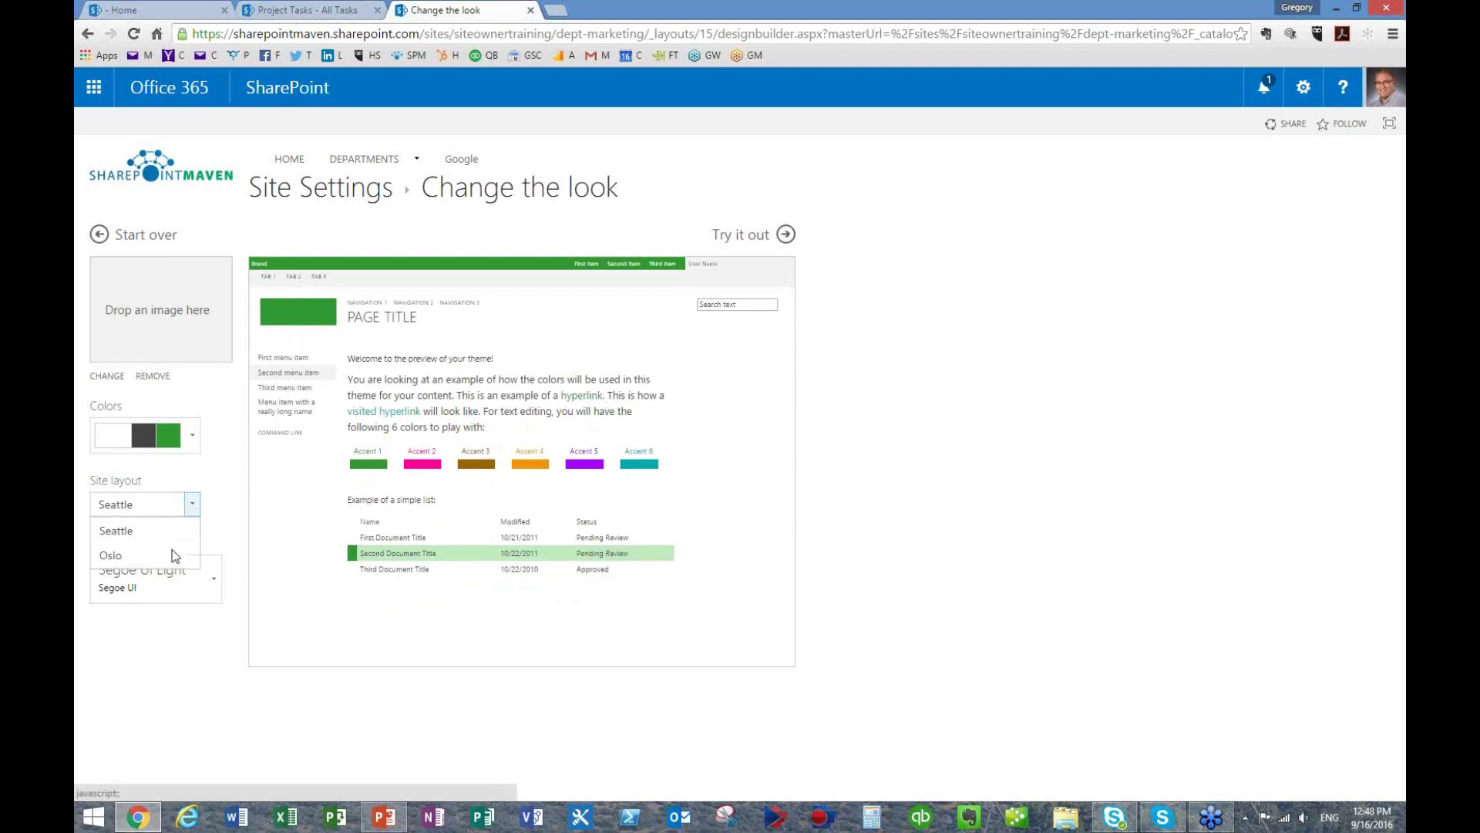
left_click(165, 559)
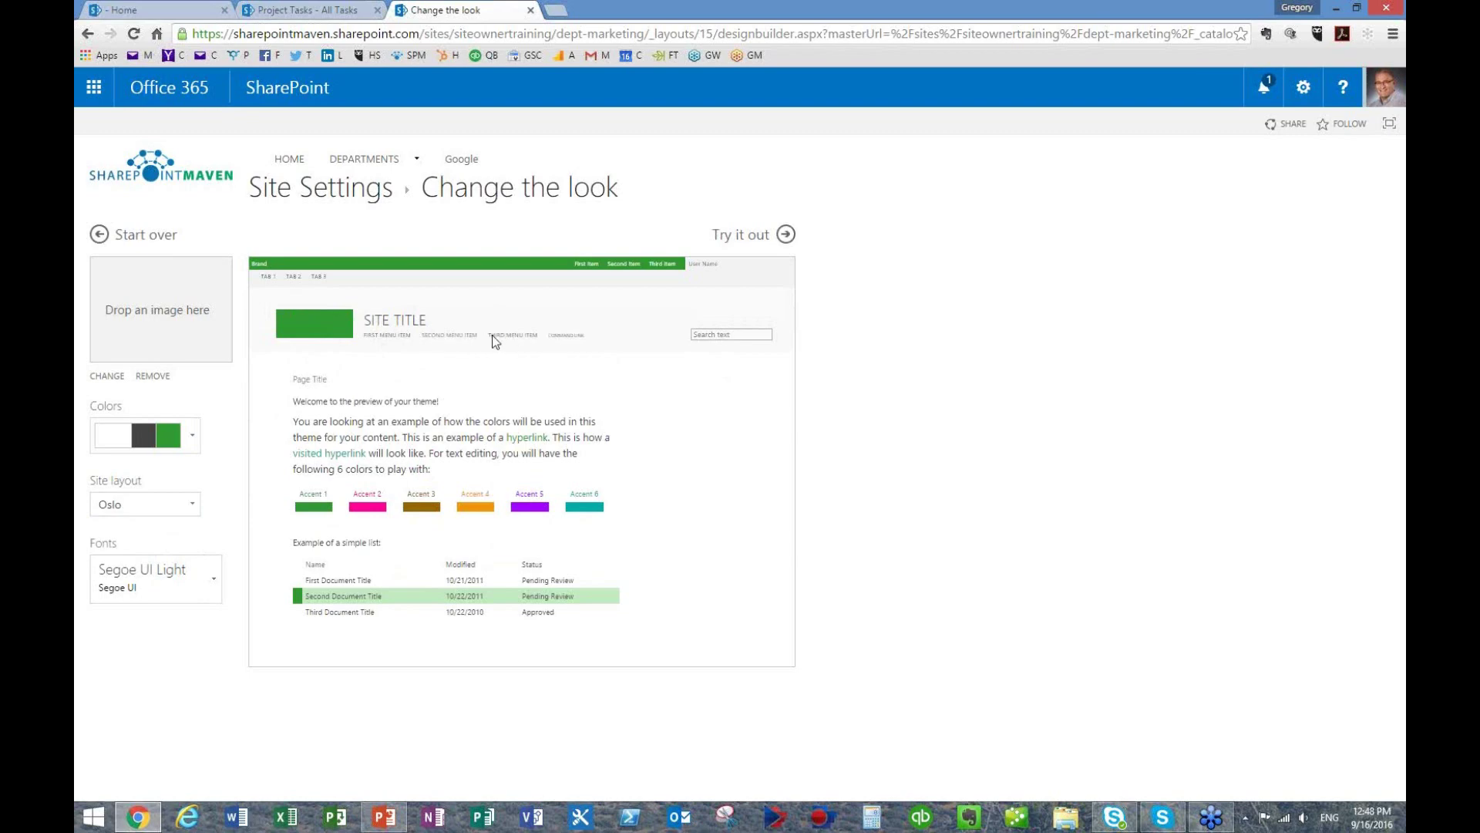
left_click(192, 506)
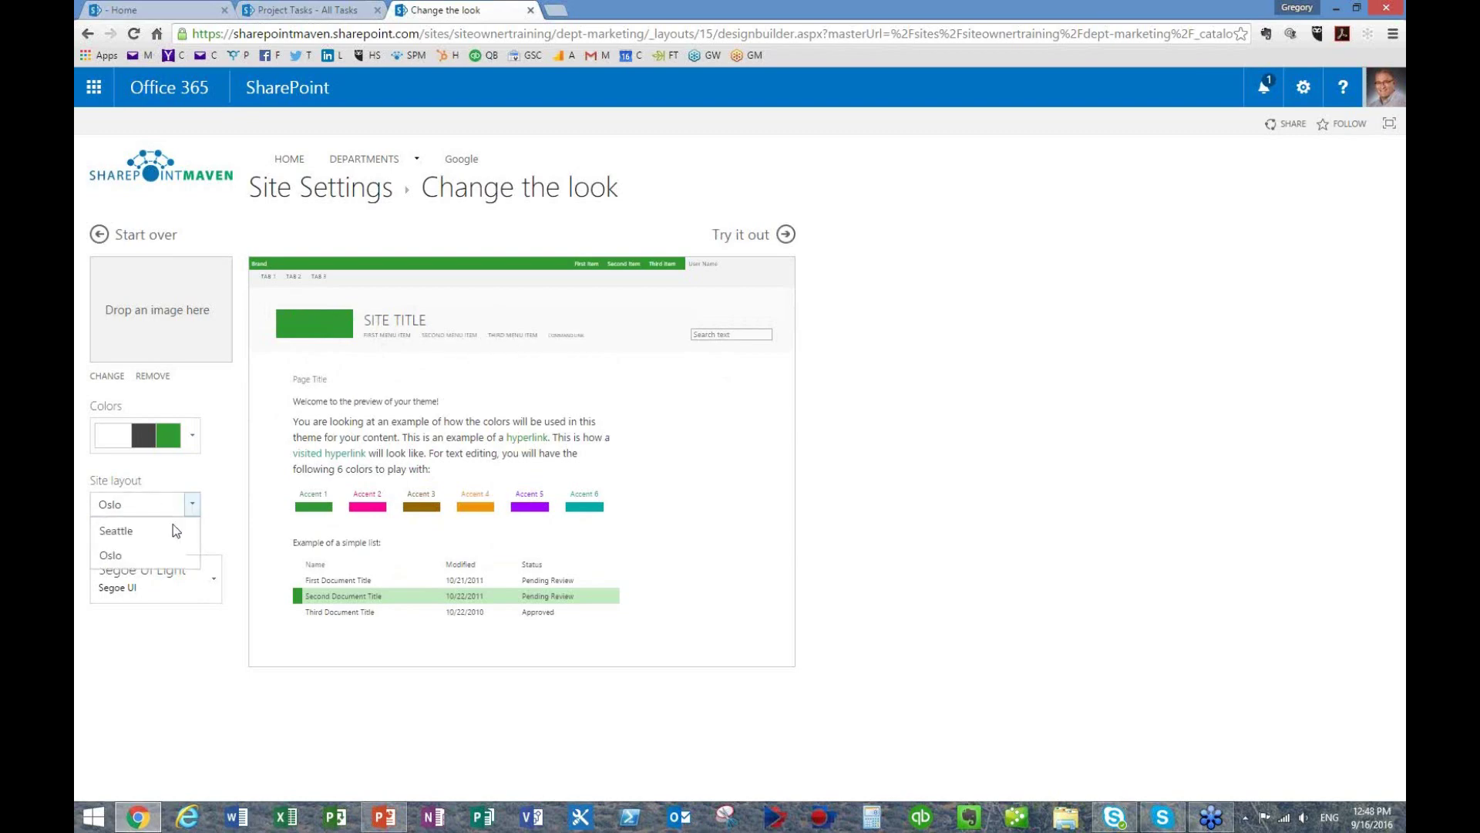
left_click(172, 528)
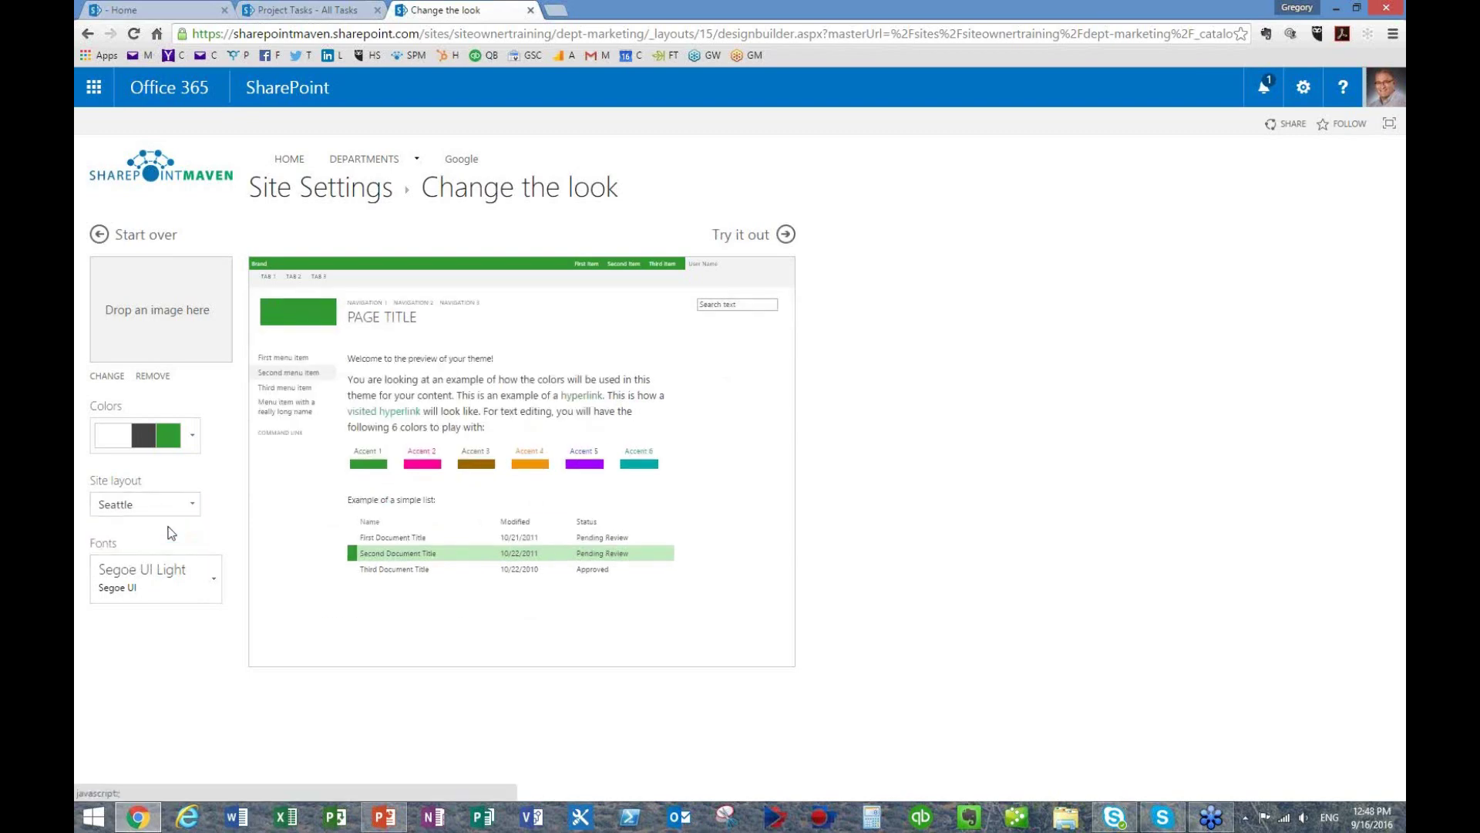
left_click(211, 590)
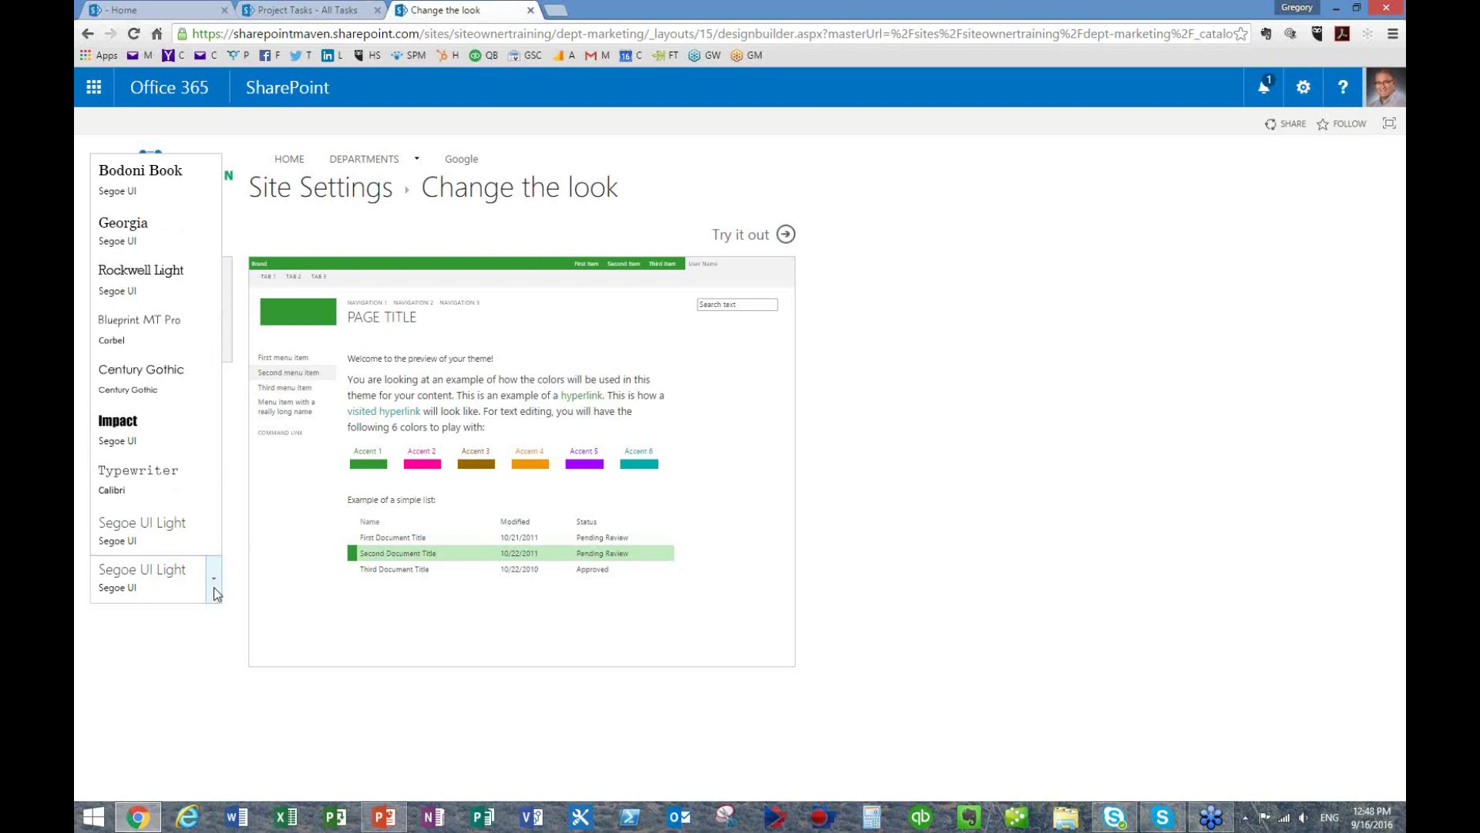
left_click(202, 639)
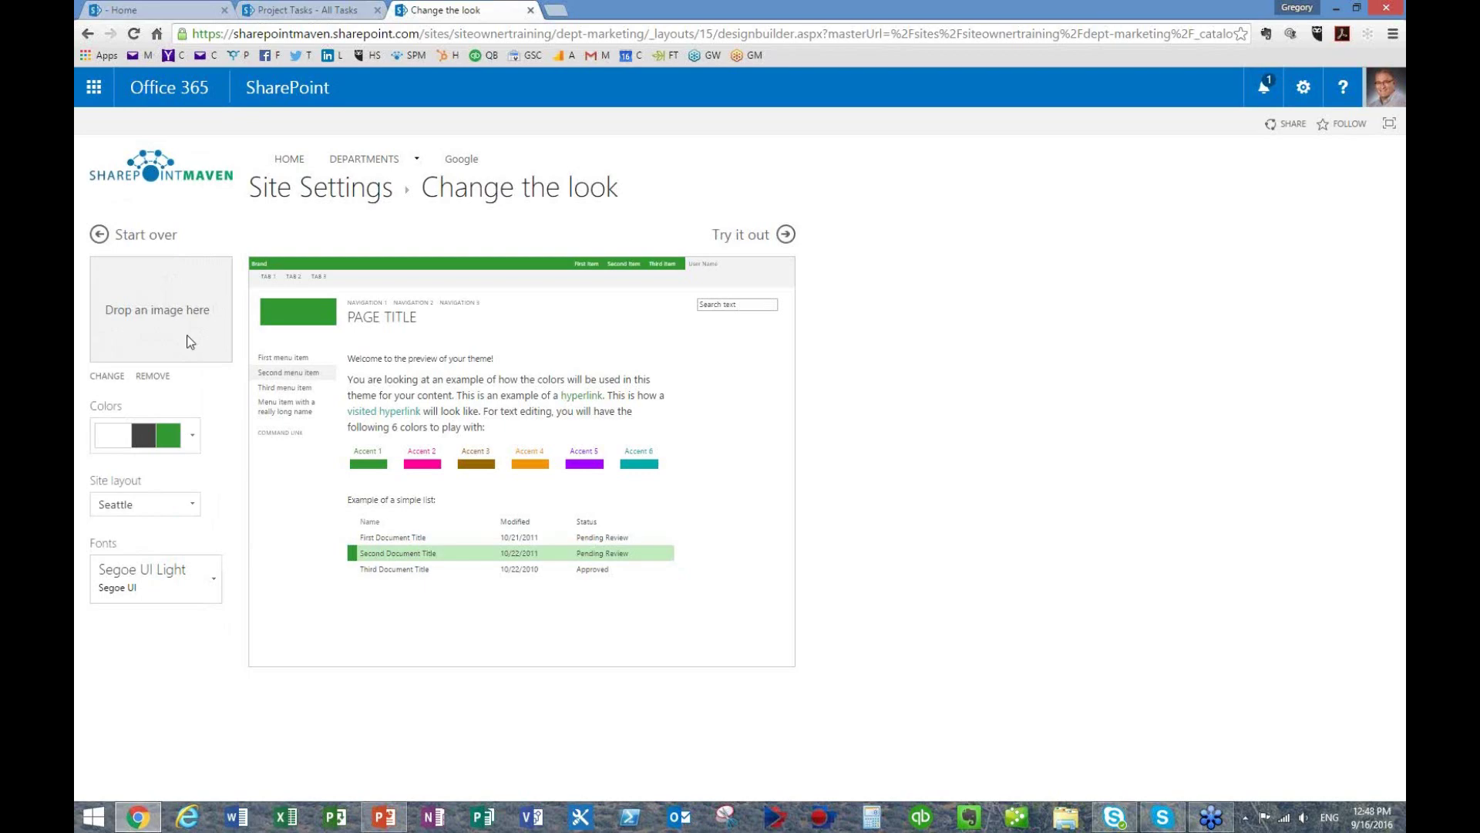
- Examine the background image, colors, layout and fonts of the intranet site's Current look, and return to its home page
left_click(162, 10)
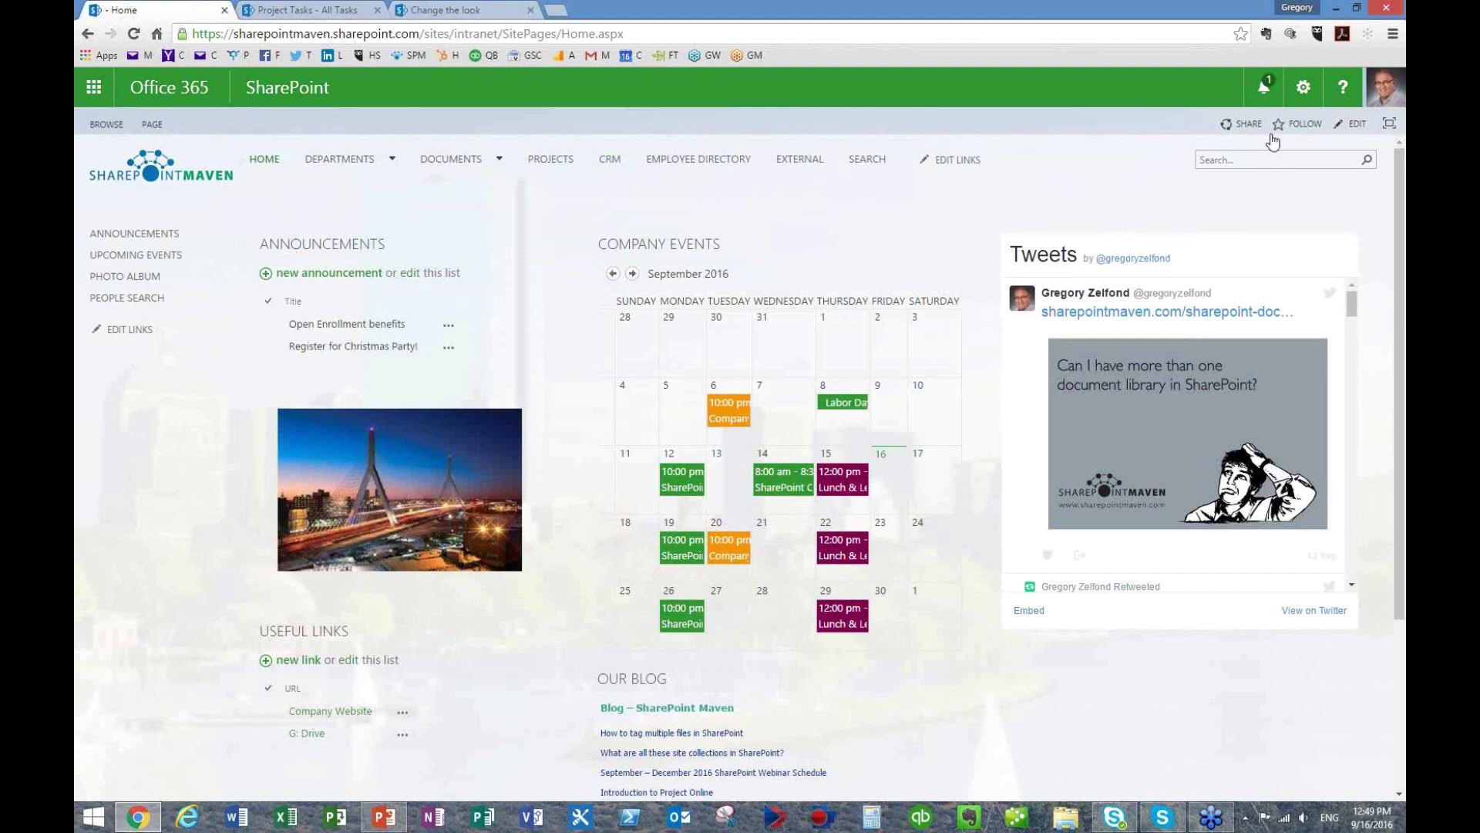
left_click(1316, 92)
left_click(1265, 370)
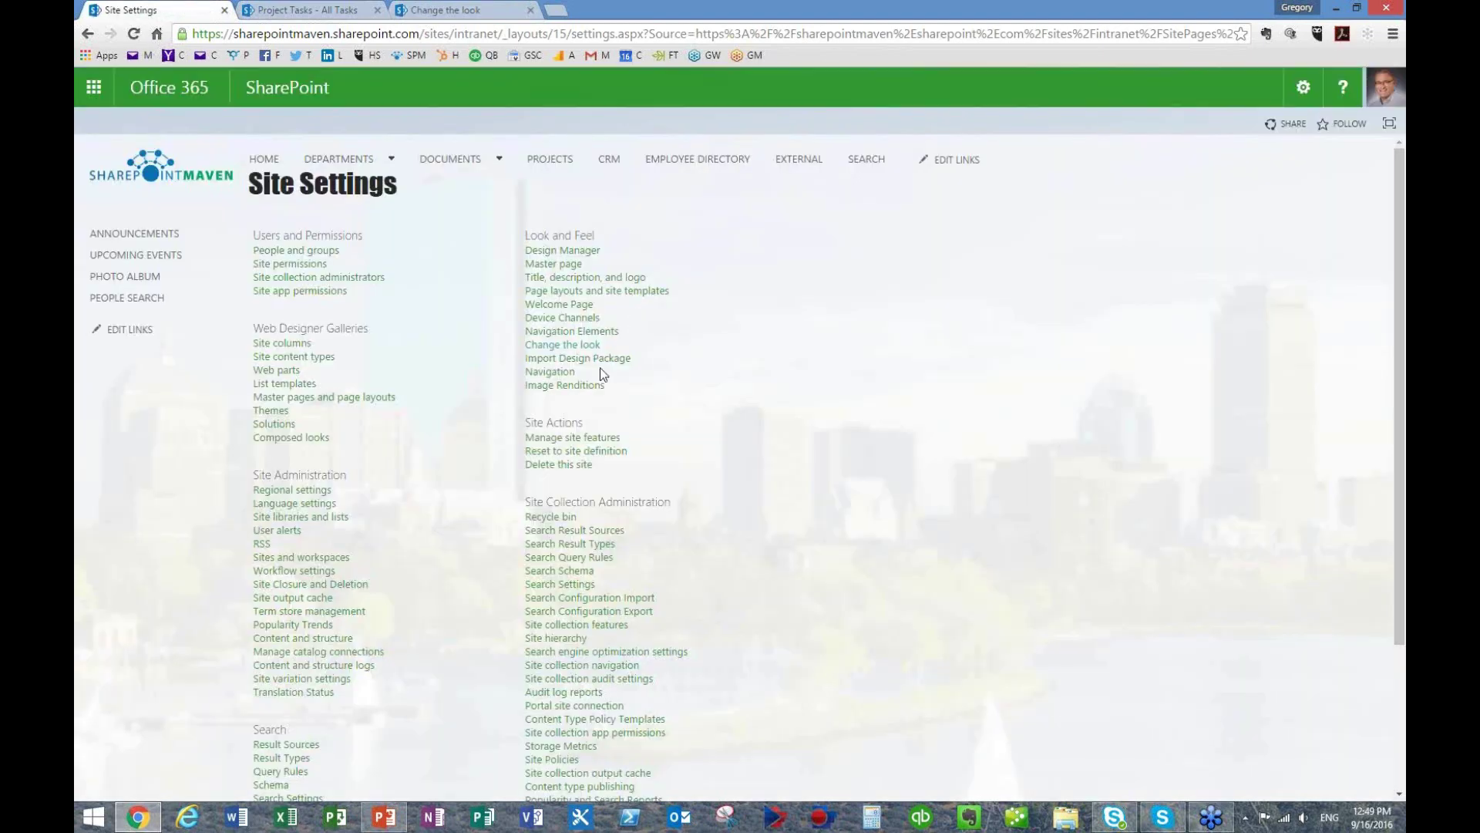
left_click(594, 348)
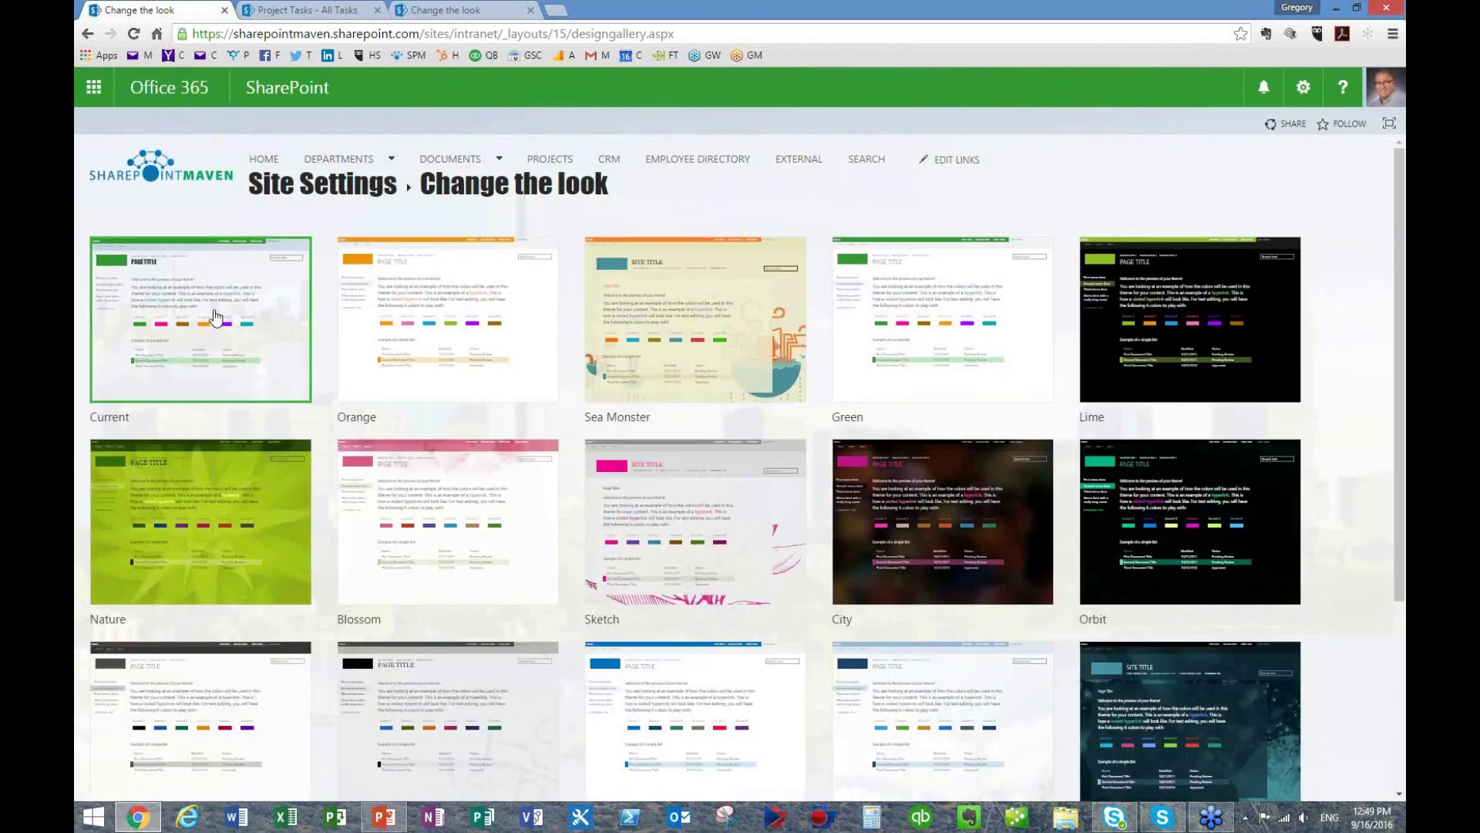
left_click(185, 315)
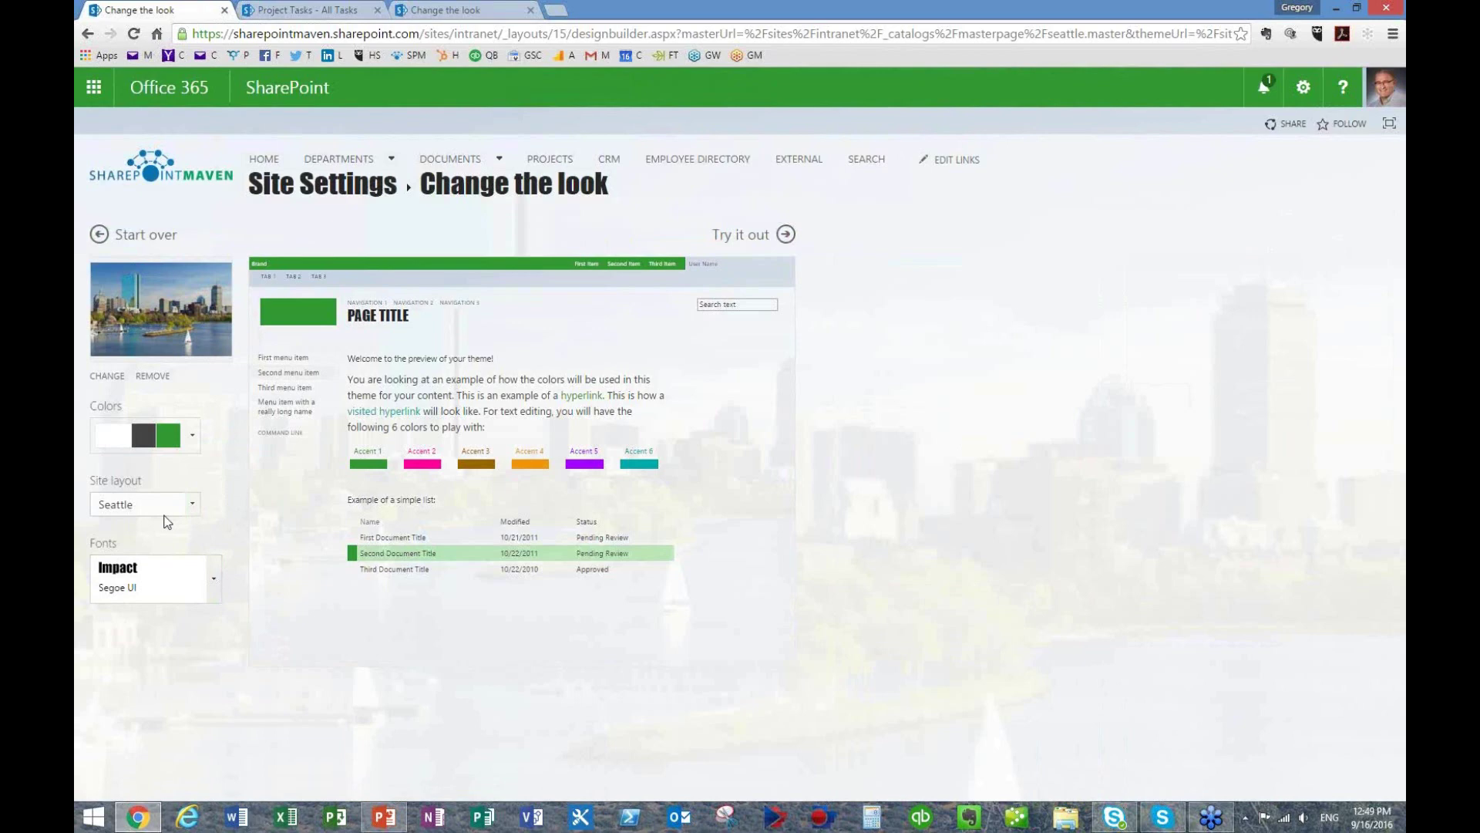
left_click(189, 442)
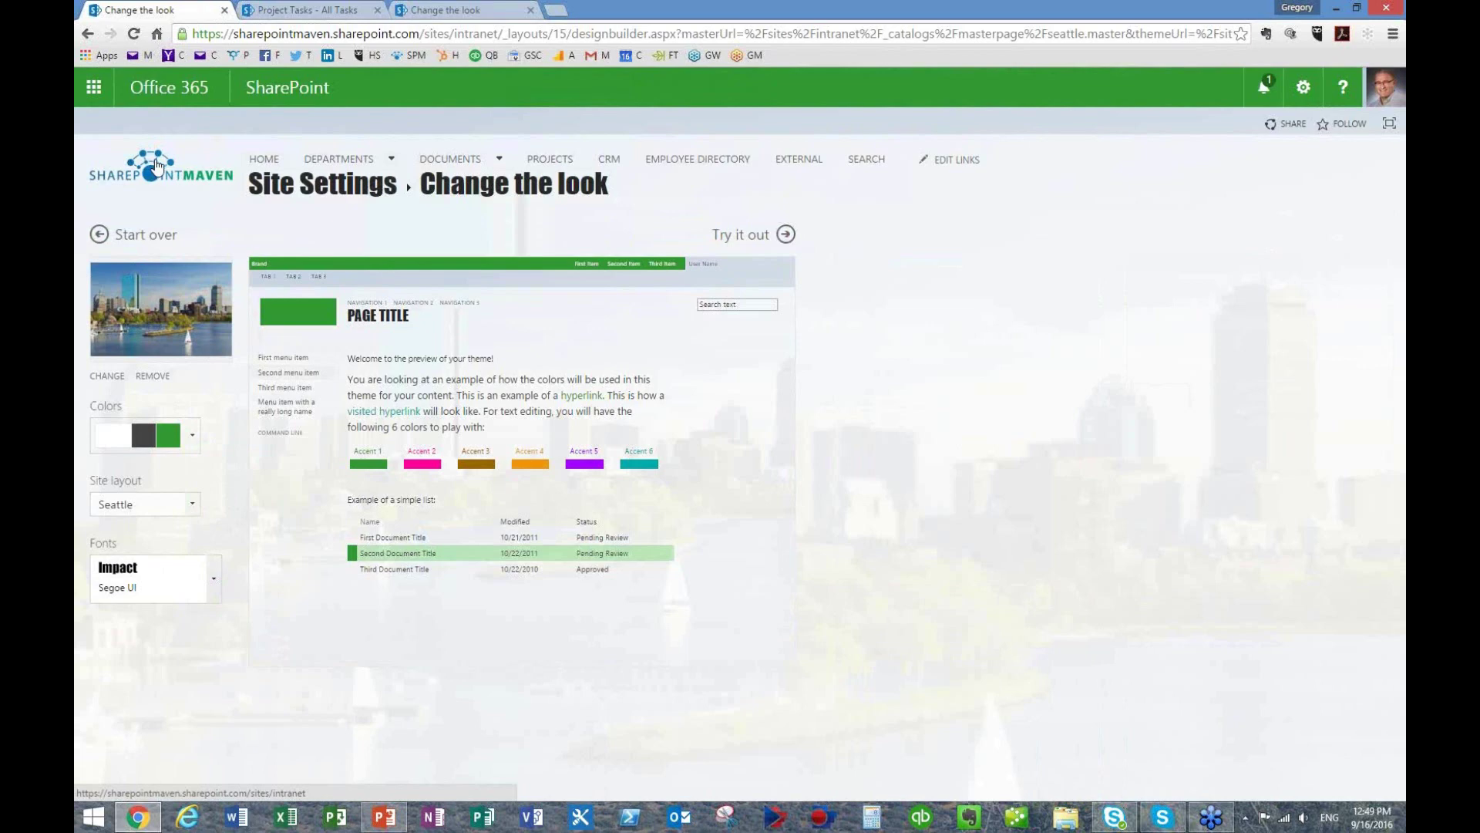
left_click(263, 162)
- Return to the Marketing site's look settings, try out the green theme and keep it
left_click(448, 10)
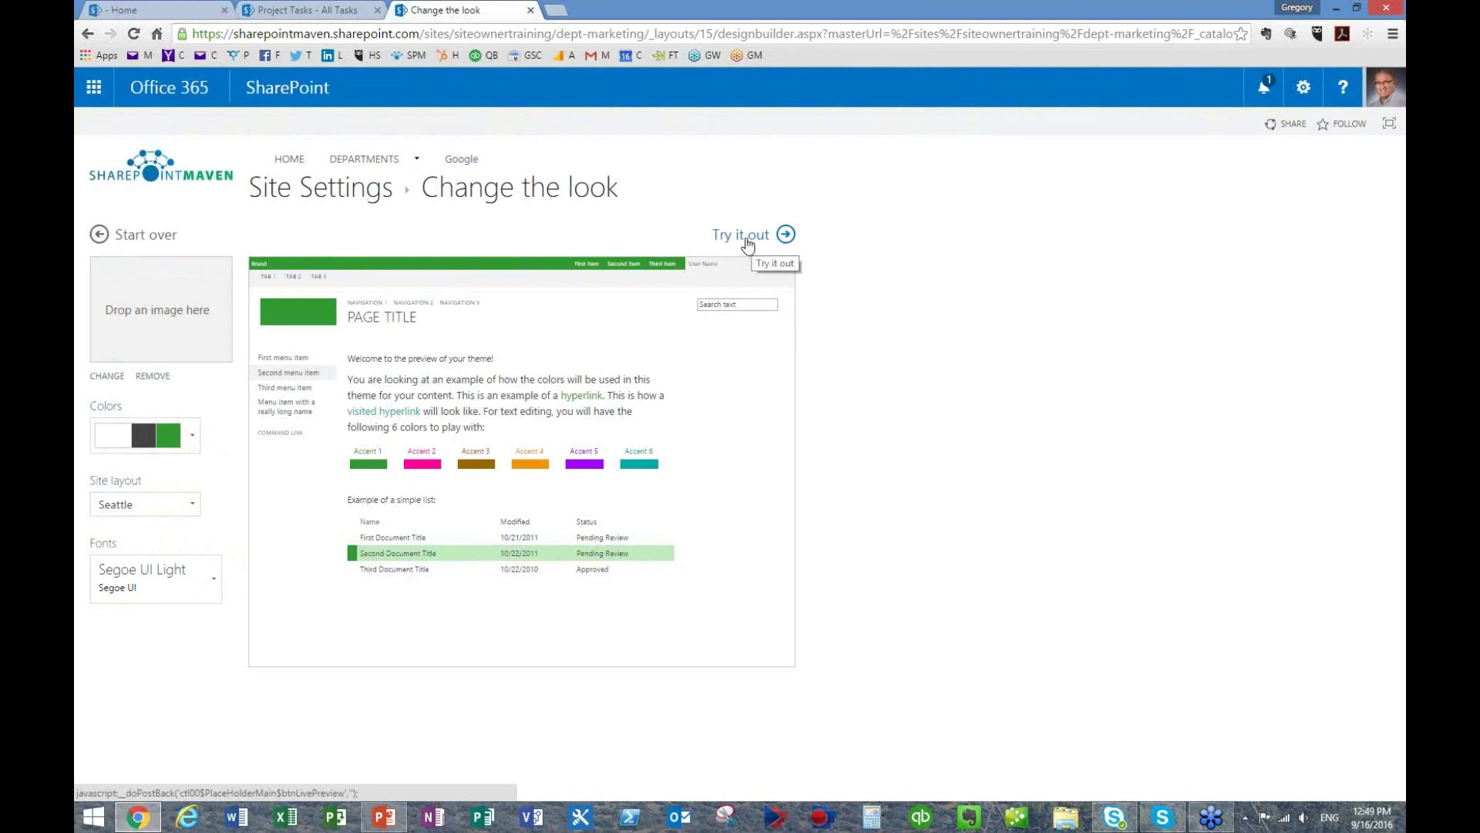
left_click(757, 241)
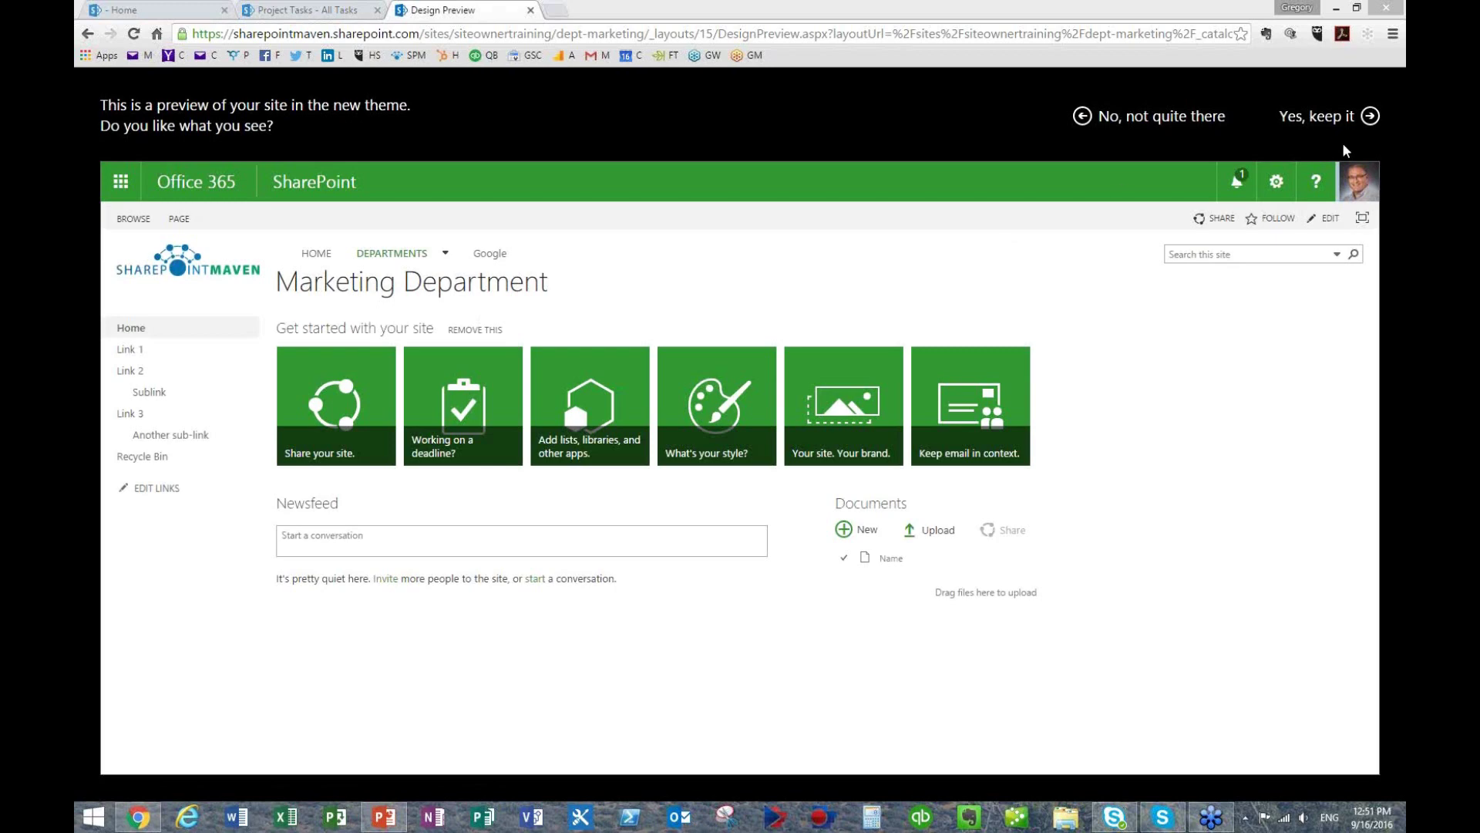
left_click(1321, 115)
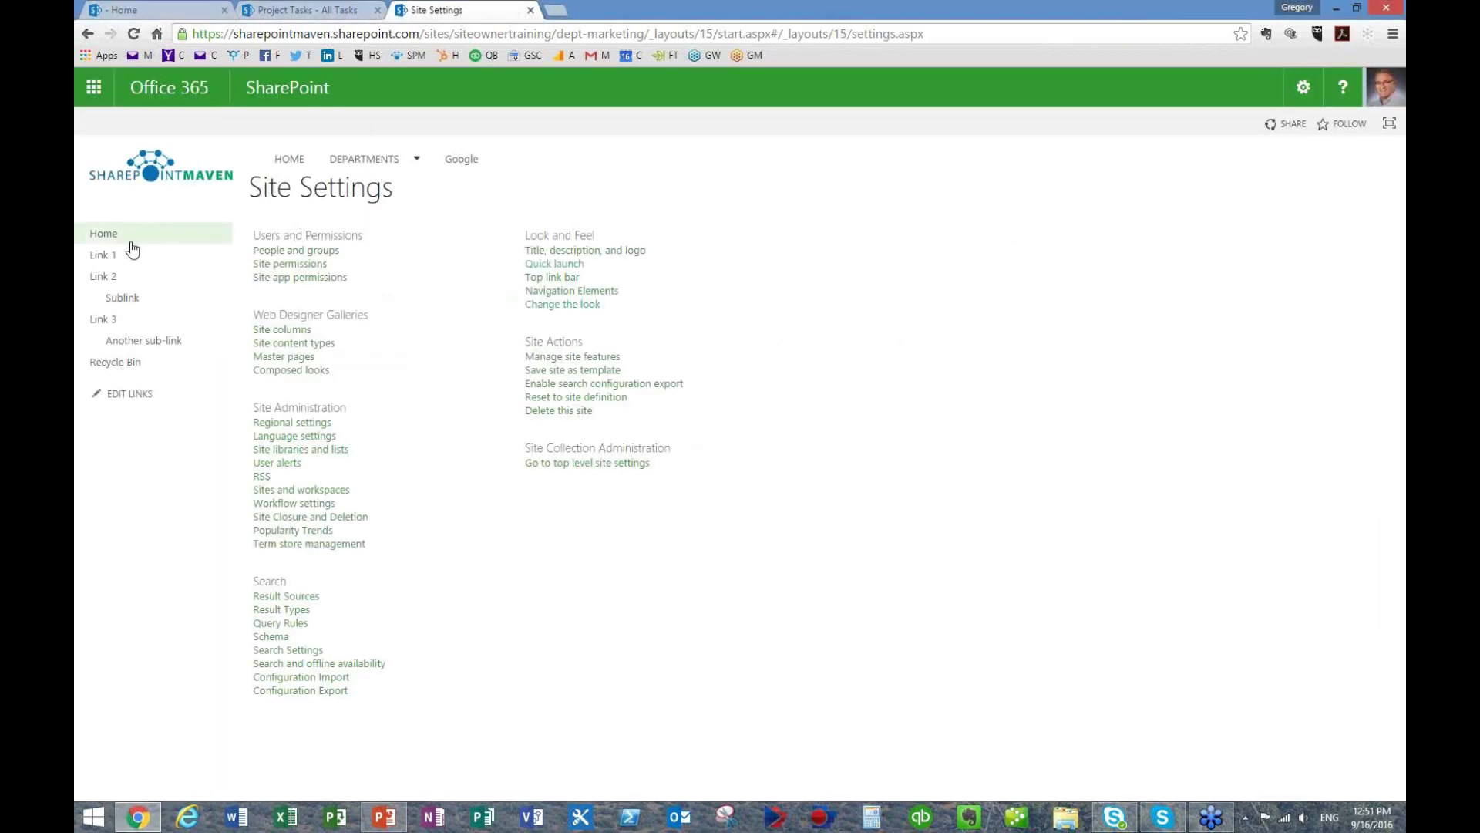
- Open the Marketing site's home page, switch to PowerPoint and highlight the Security topic on the Agenda slide
left_click(108, 238)
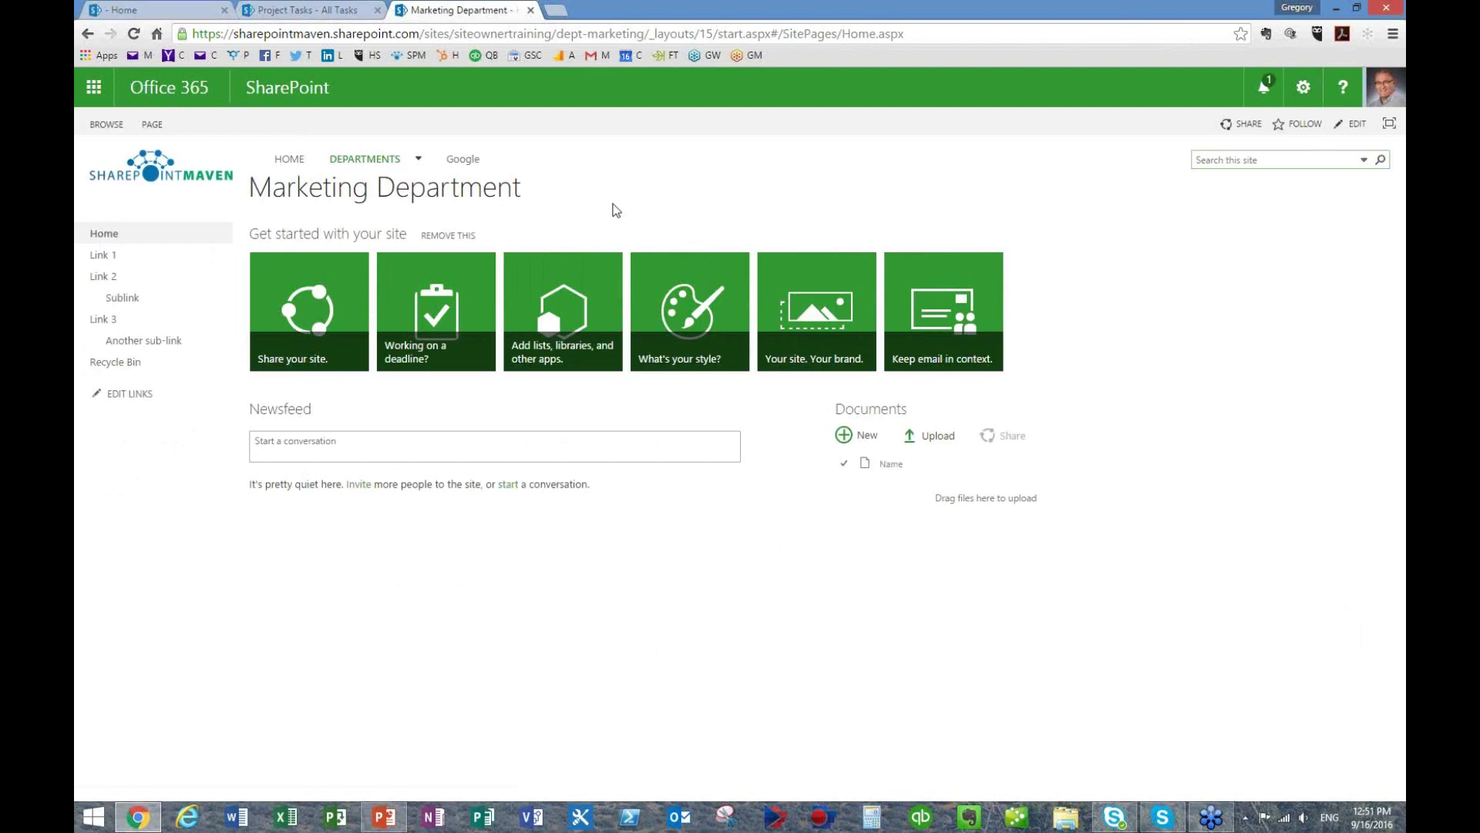
left_click(385, 819)
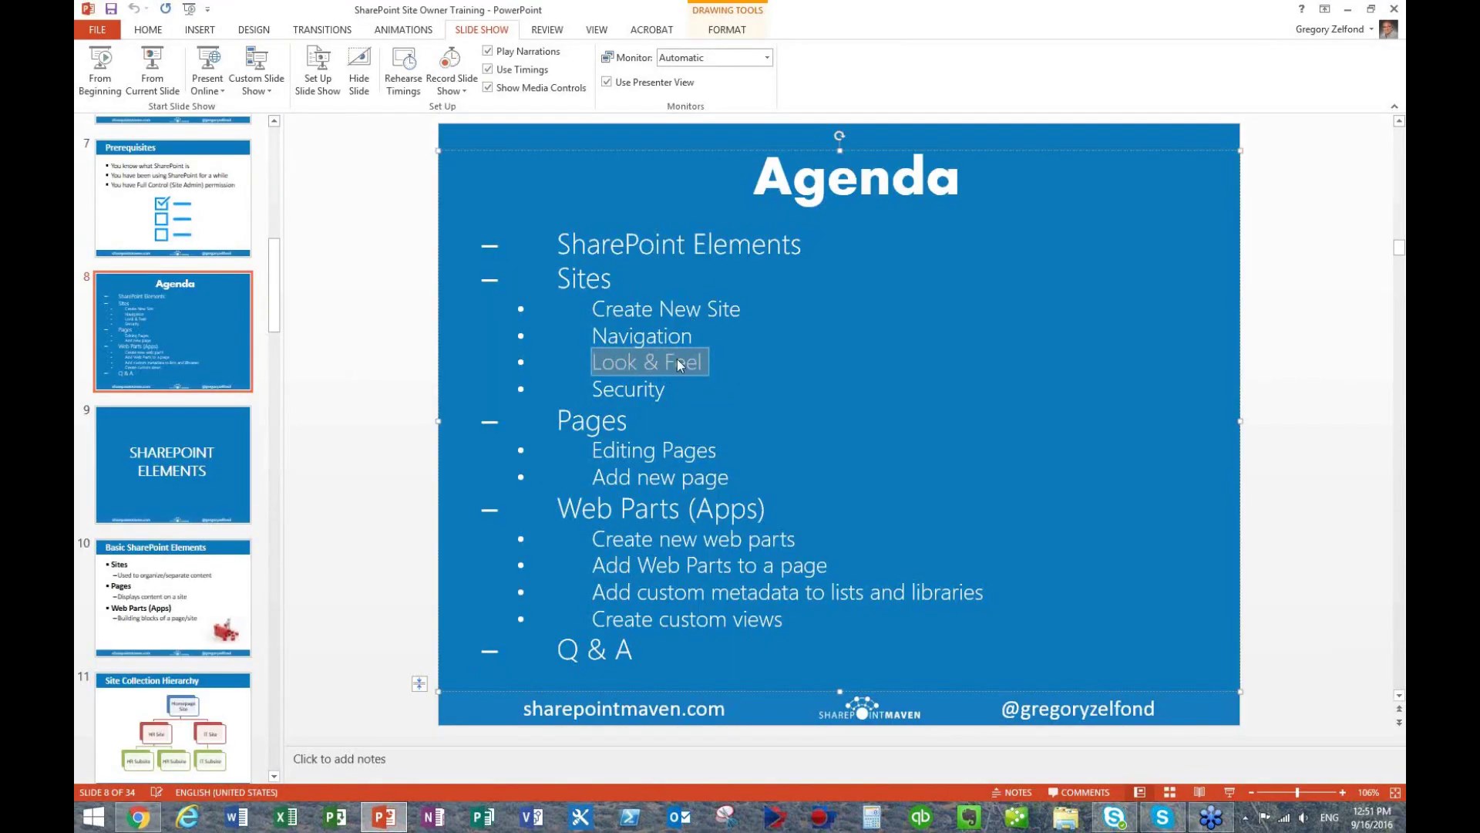
left_click(677, 363)
left_click_drag(680, 394, 591, 389)
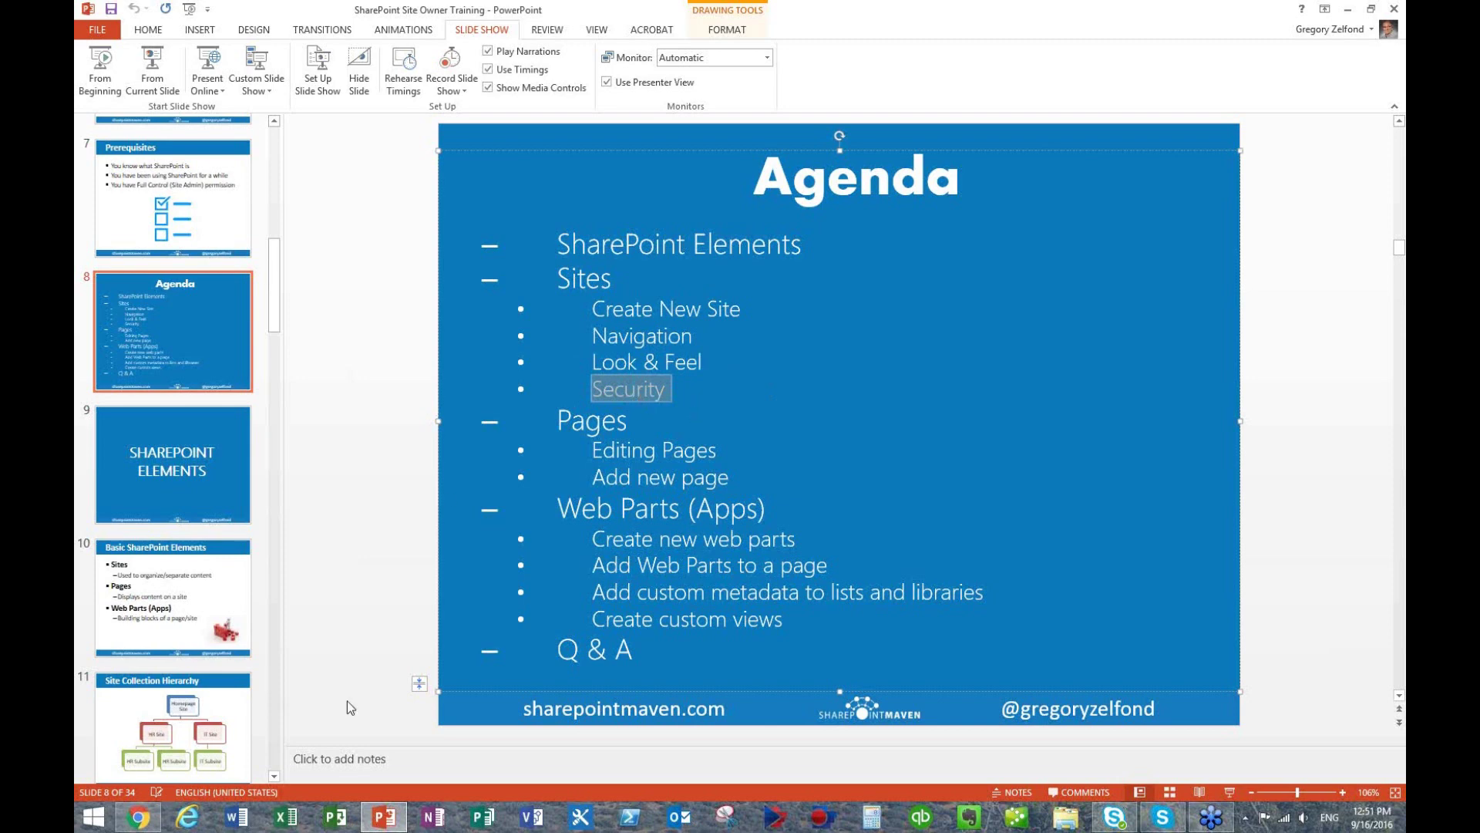
- Switch back to Chrome, visit the intranet home page and return to the Marketing site to view its settings options
left_click(138, 817)
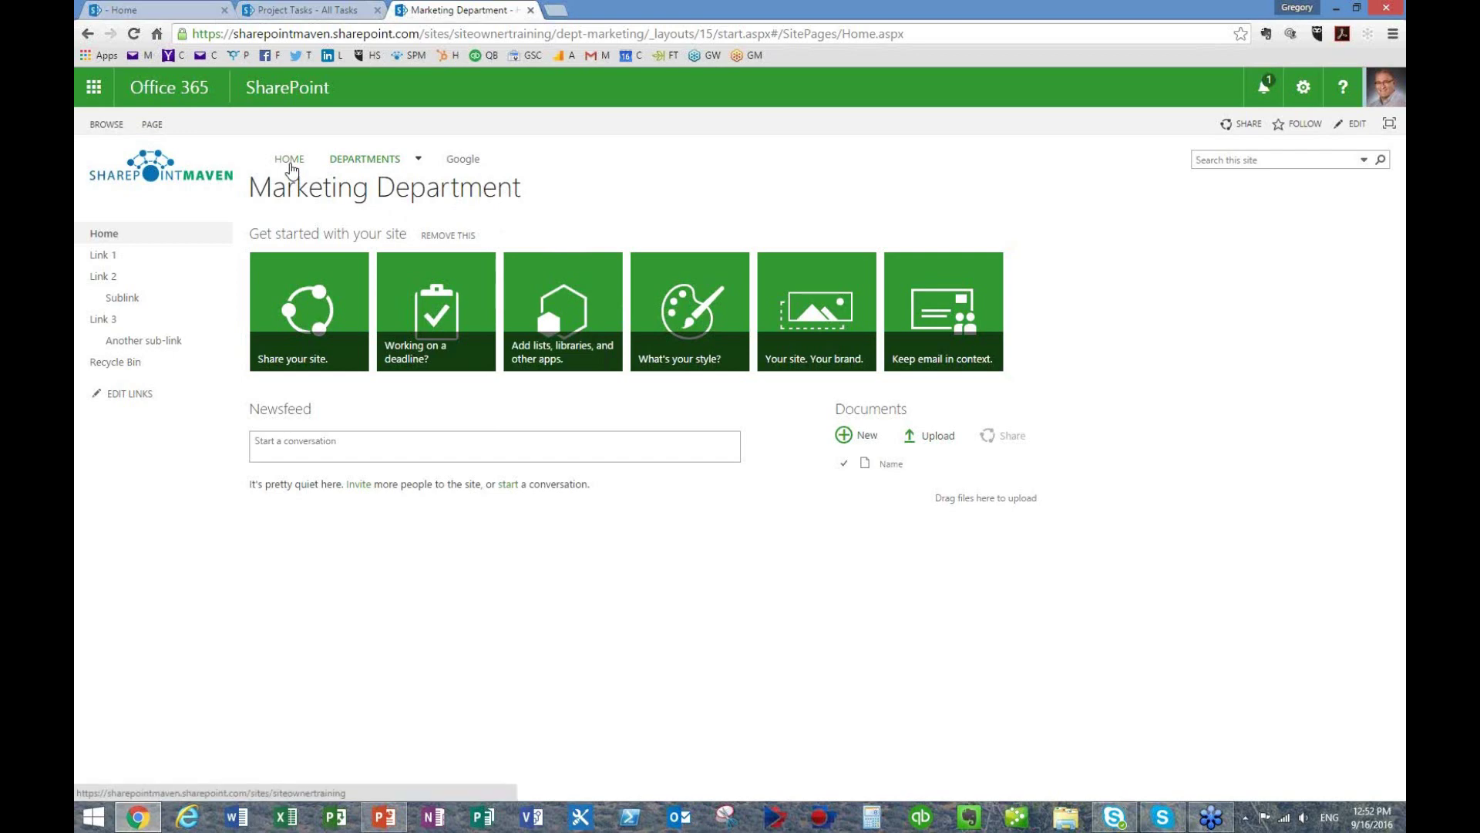
left_click(291, 165)
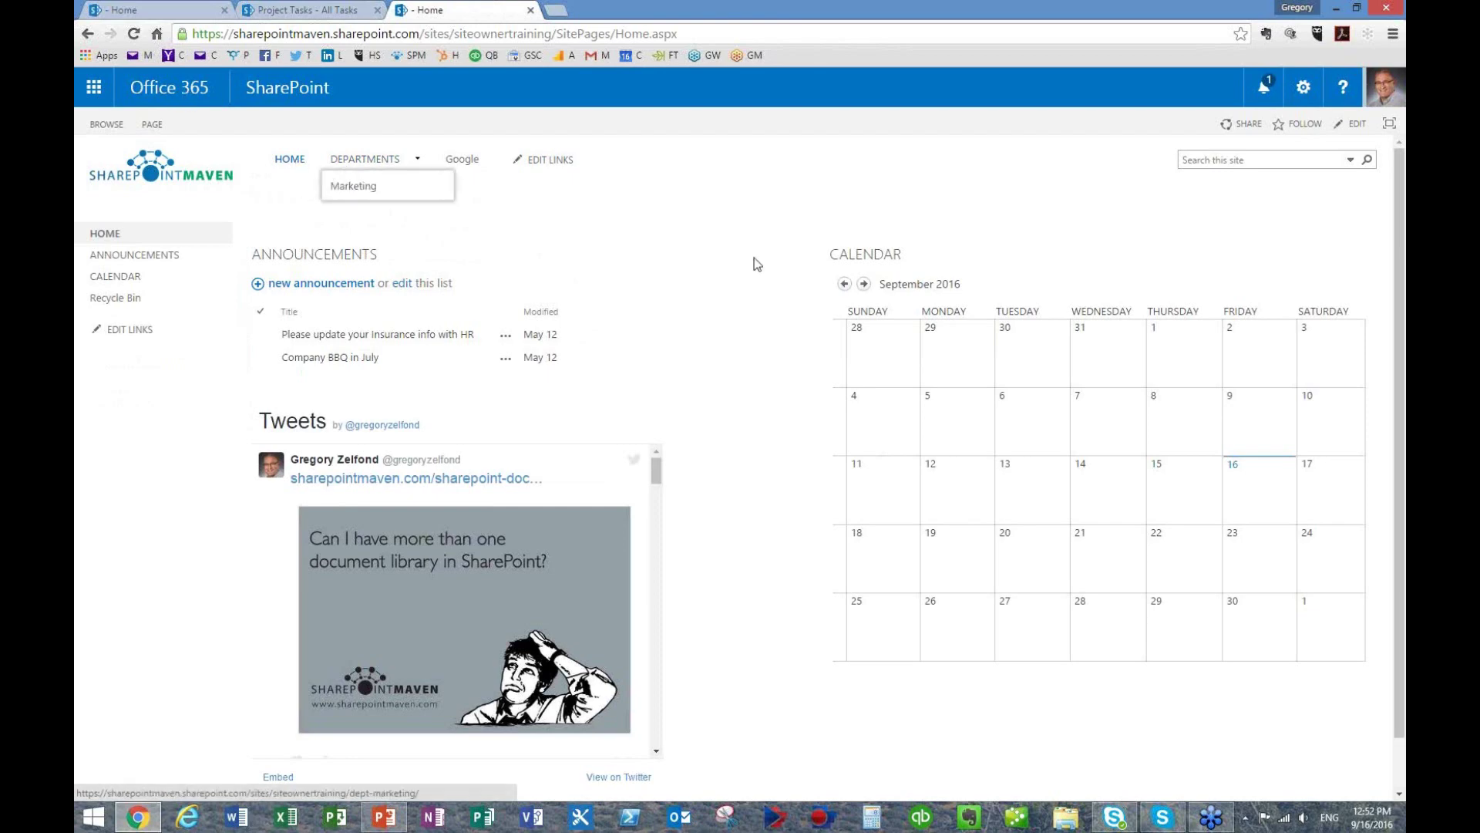
mouse_move(365, 160)
left_click(362, 193)
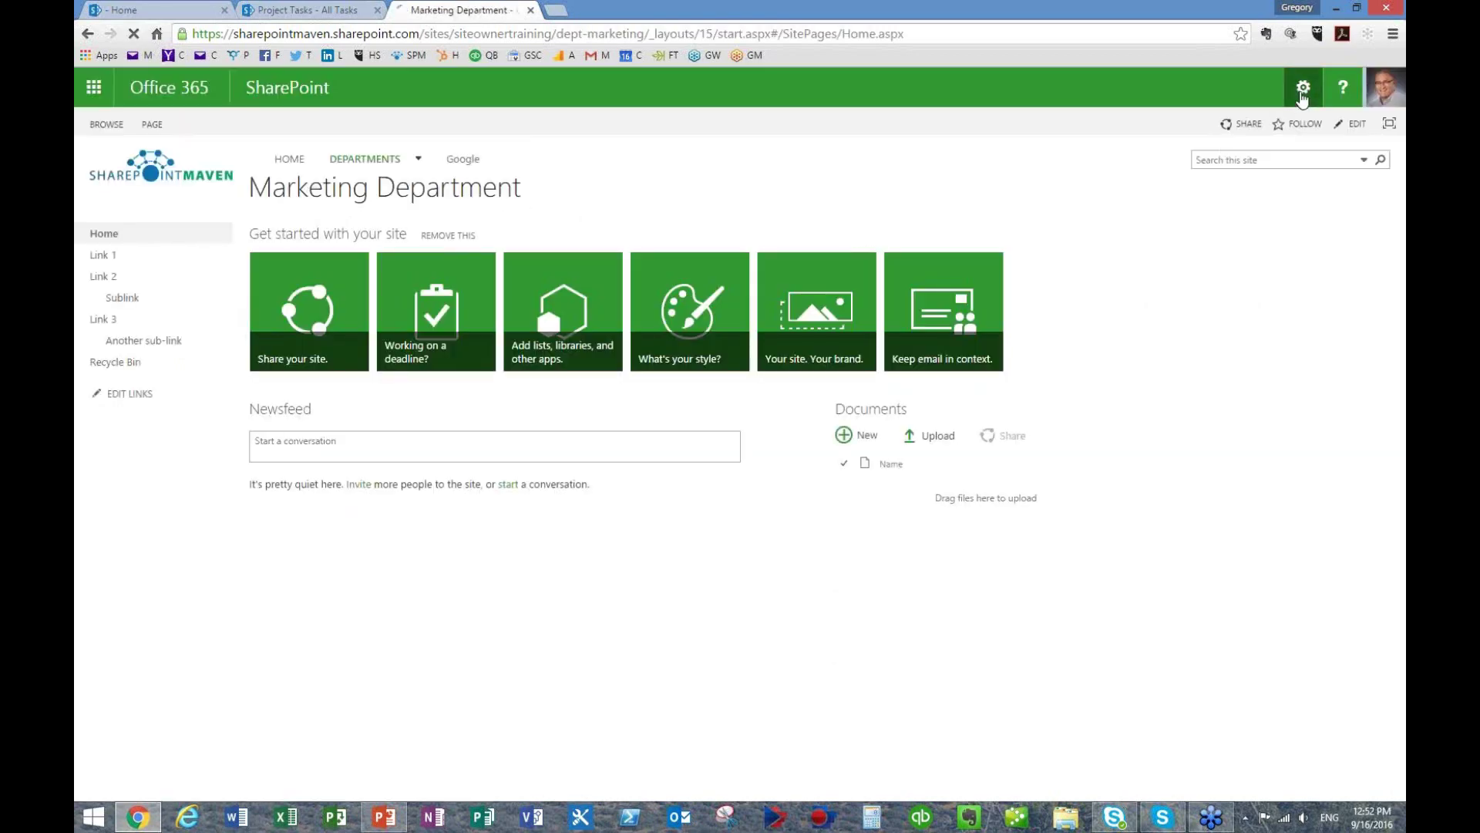
left_click(1302, 93)
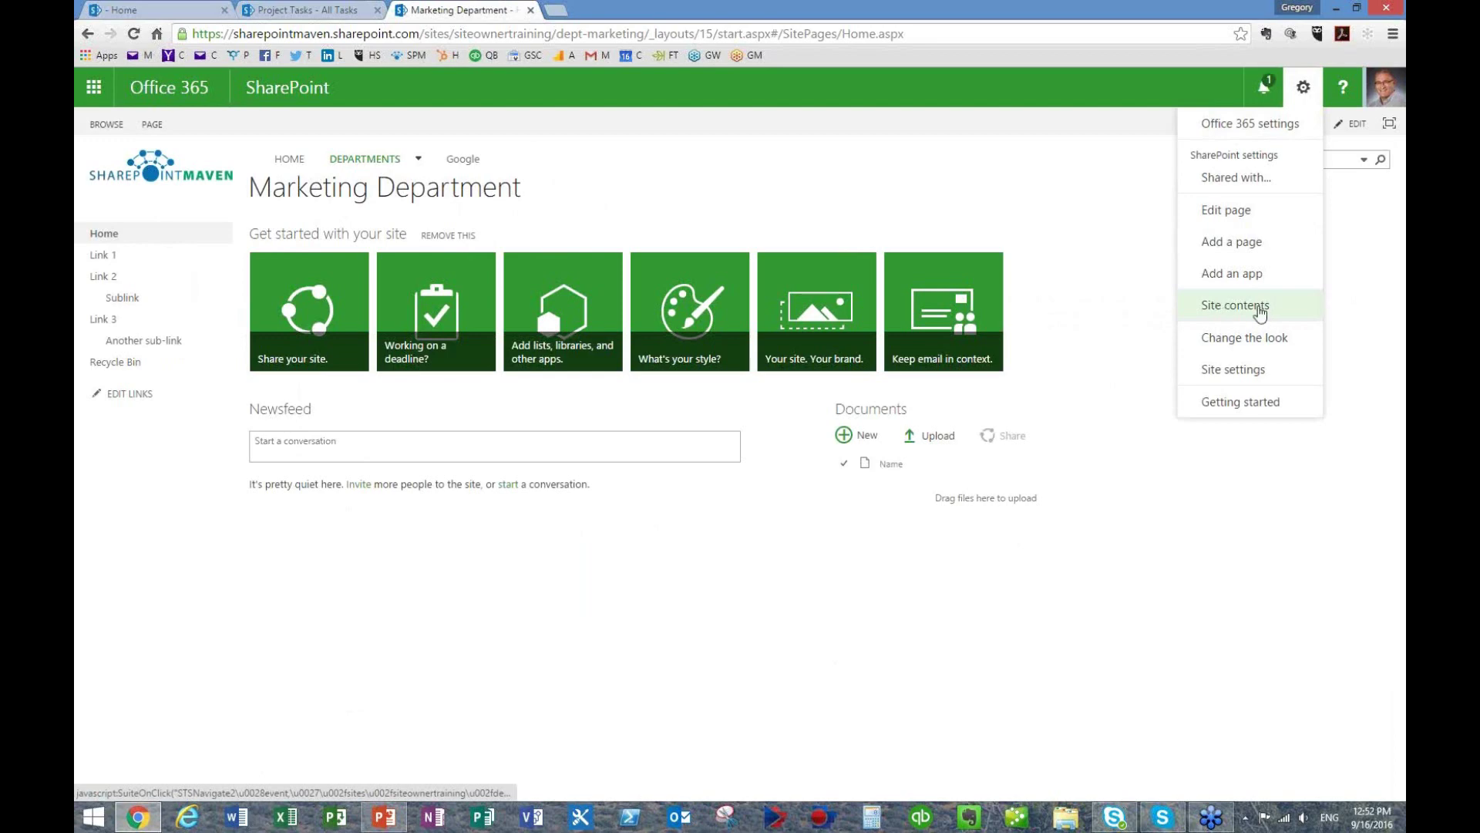
left_click(1262, 309)
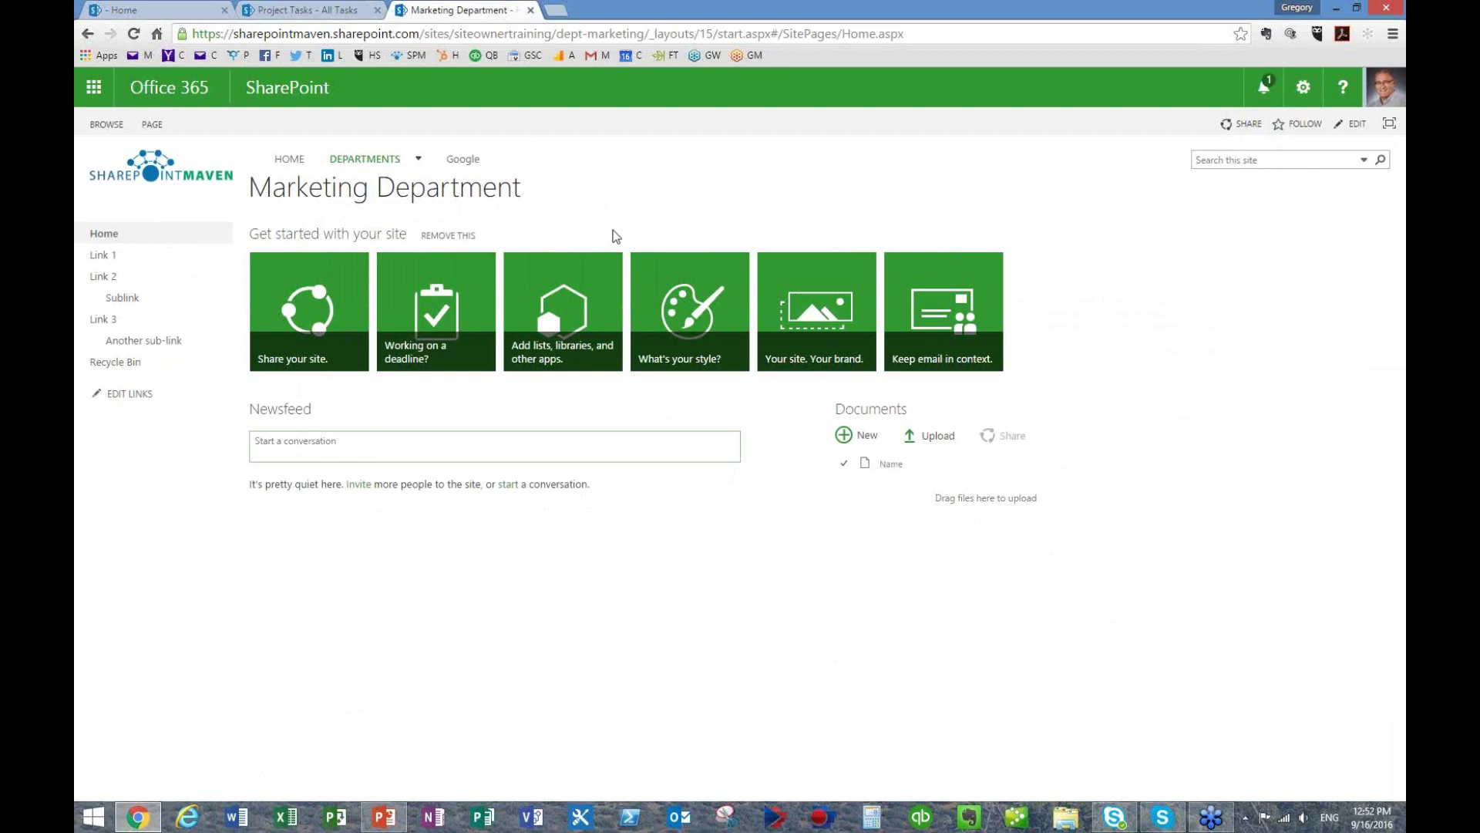
- Open the intranet home site's contents and show its list of subsites
left_click(290, 160)
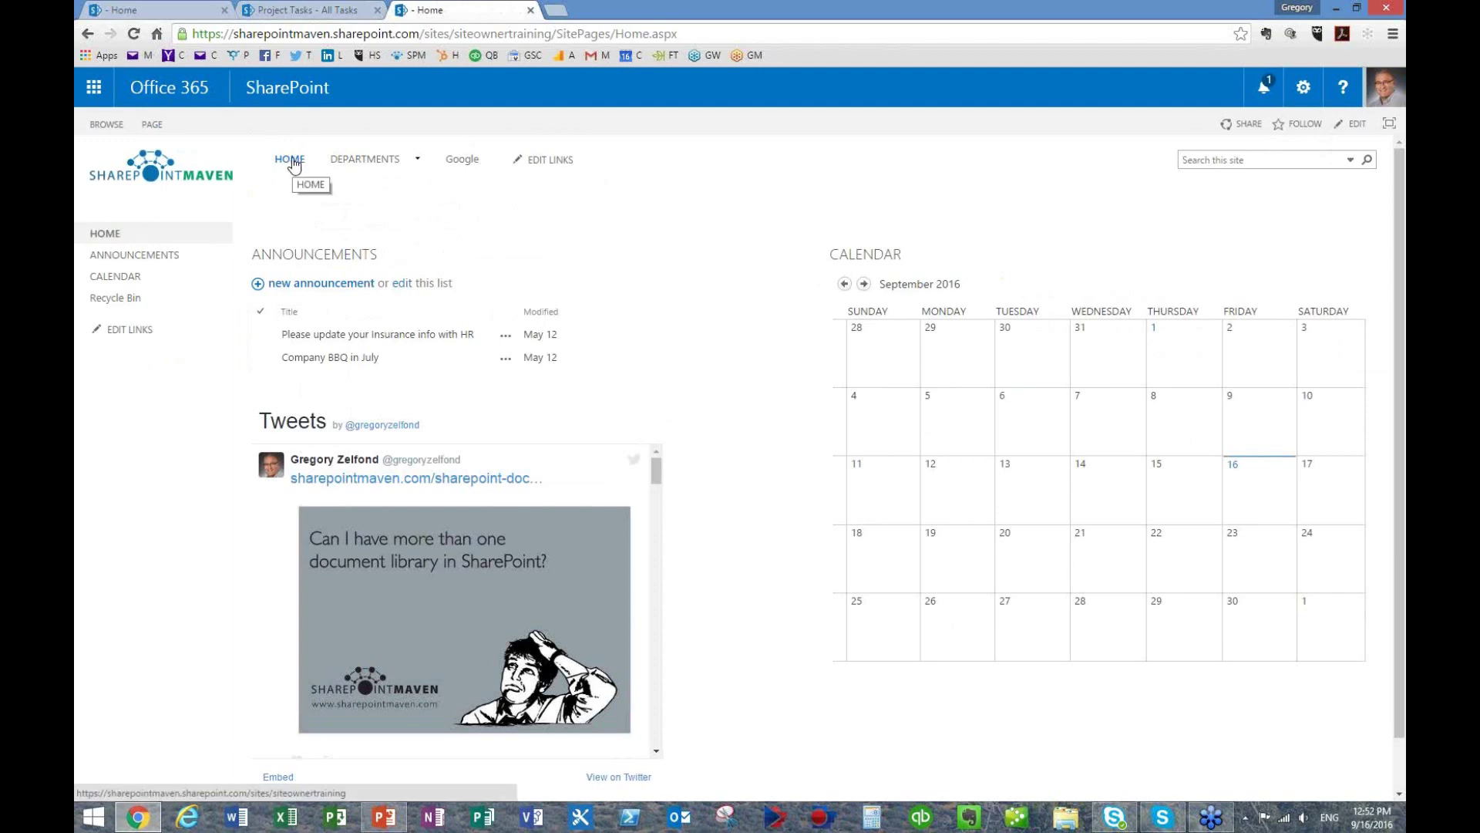
left_click(1303, 87)
left_click(1261, 314)
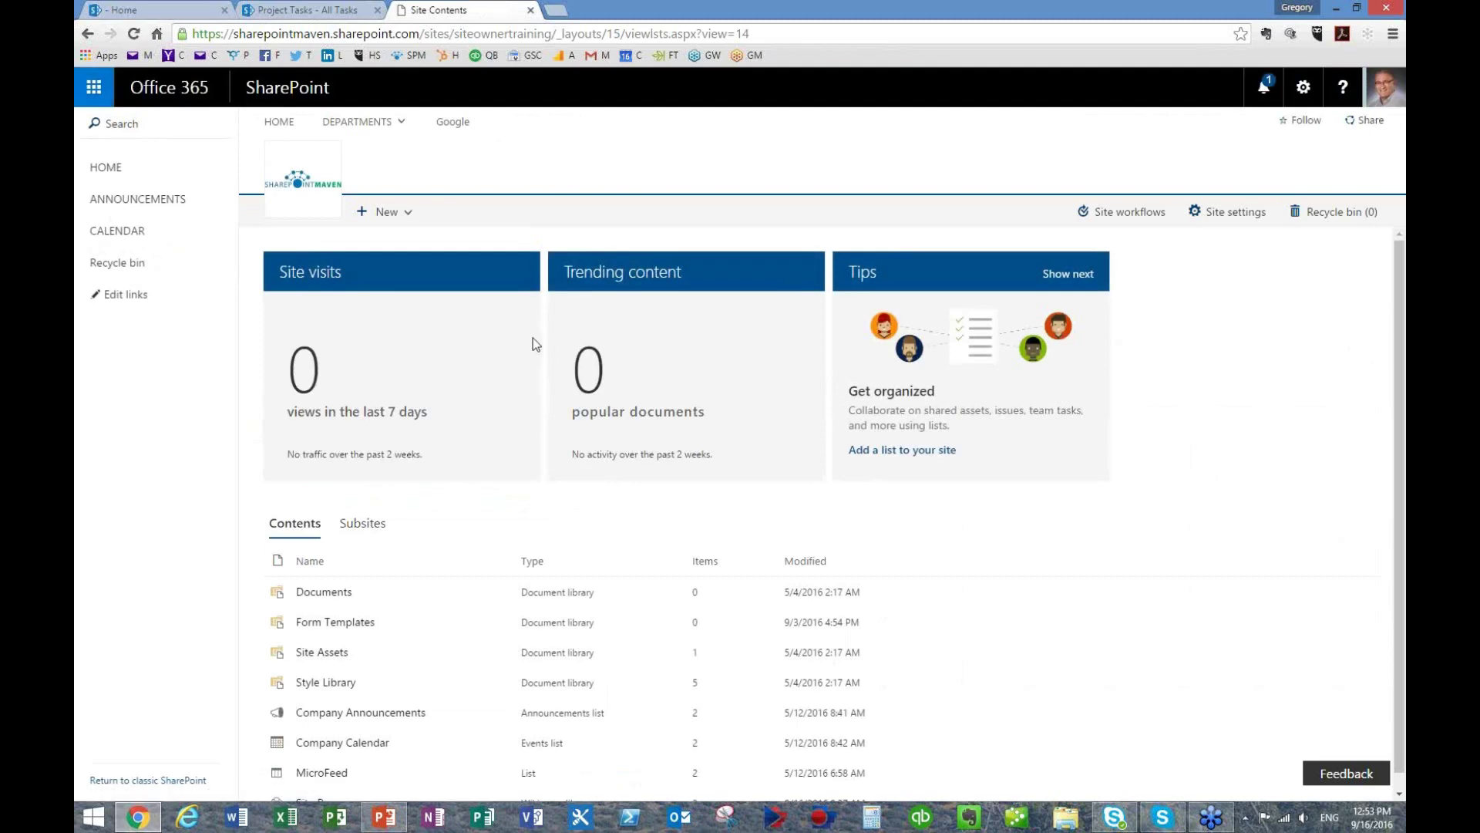
left_click(367, 508)
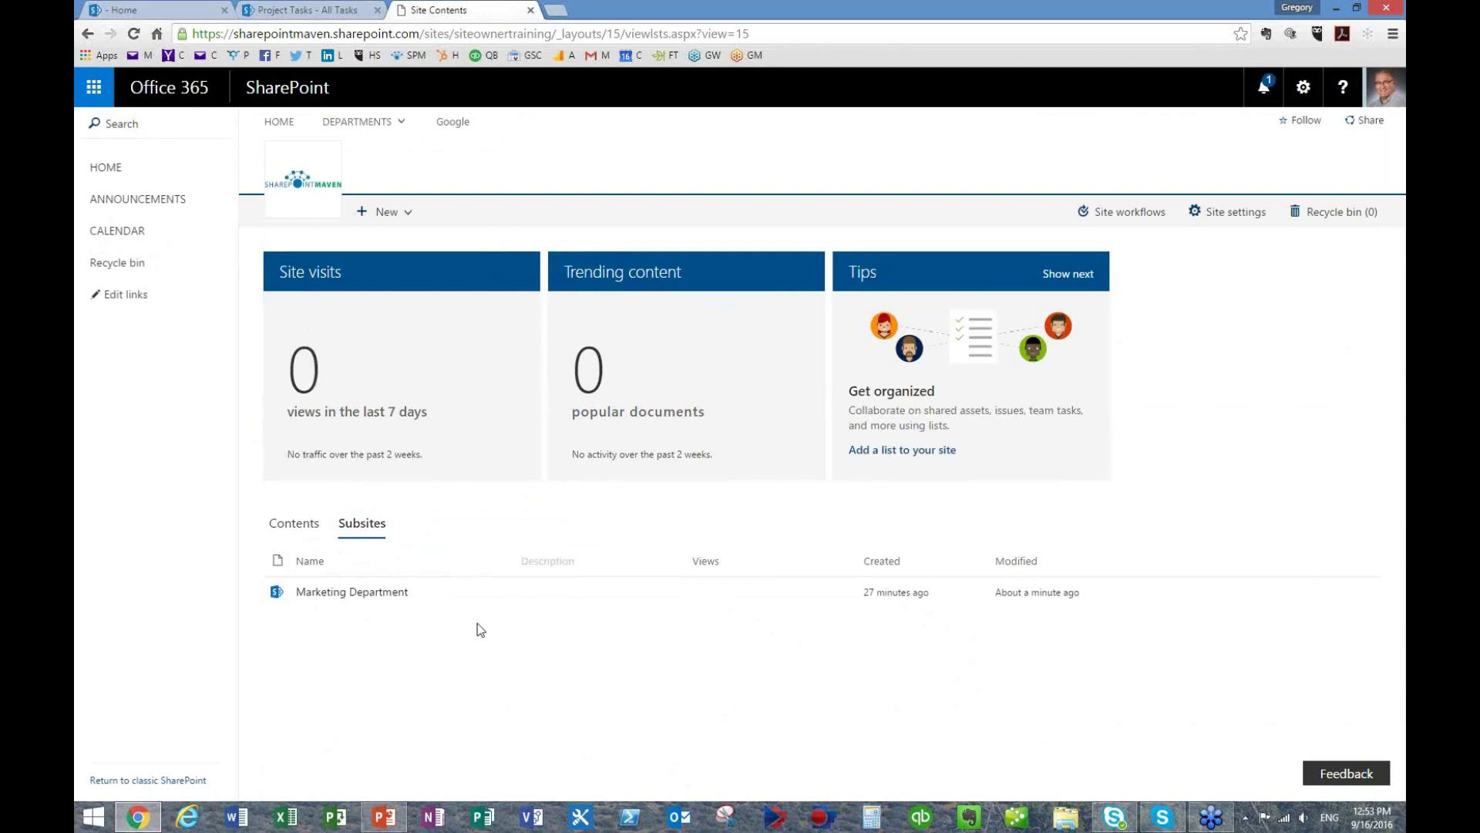
- Start a new subsite of the intranet site titled Executives with the URL name dept-executives
left_click(409, 218)
left_click(397, 353)
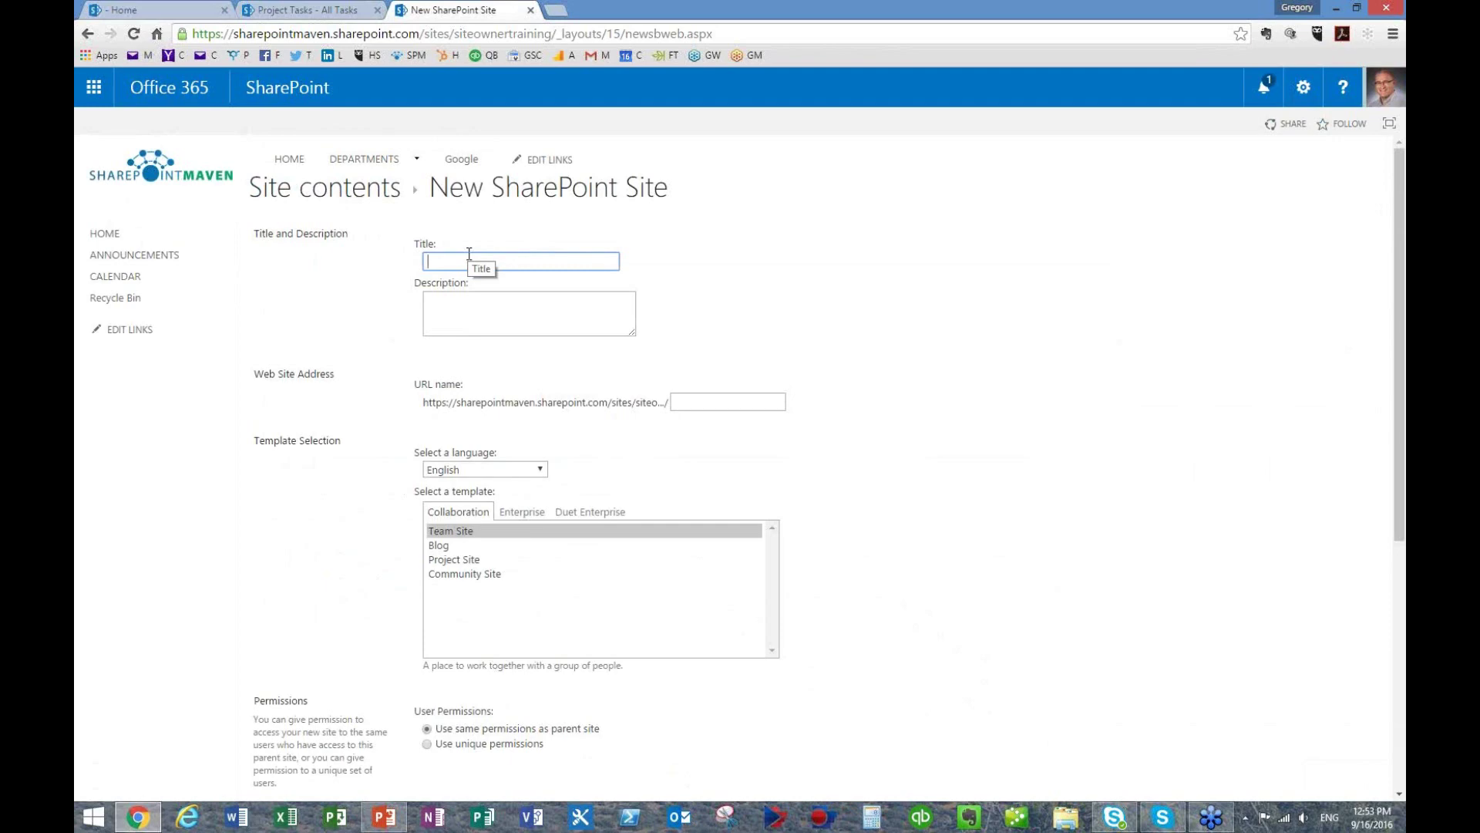
type("Executives")
left_click(706, 397)
type("dept")
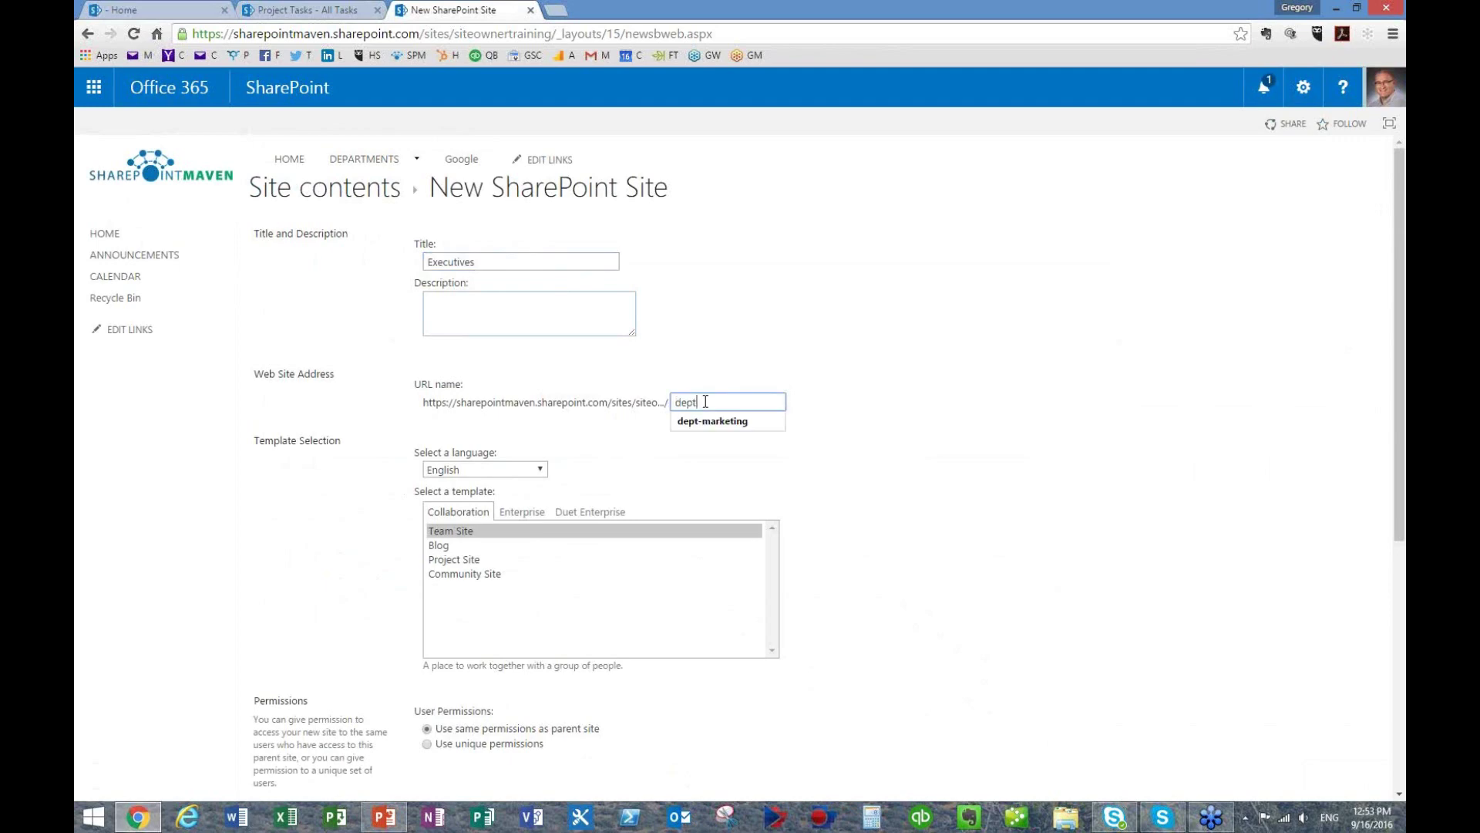
type("-executives")
left_click(719, 454)
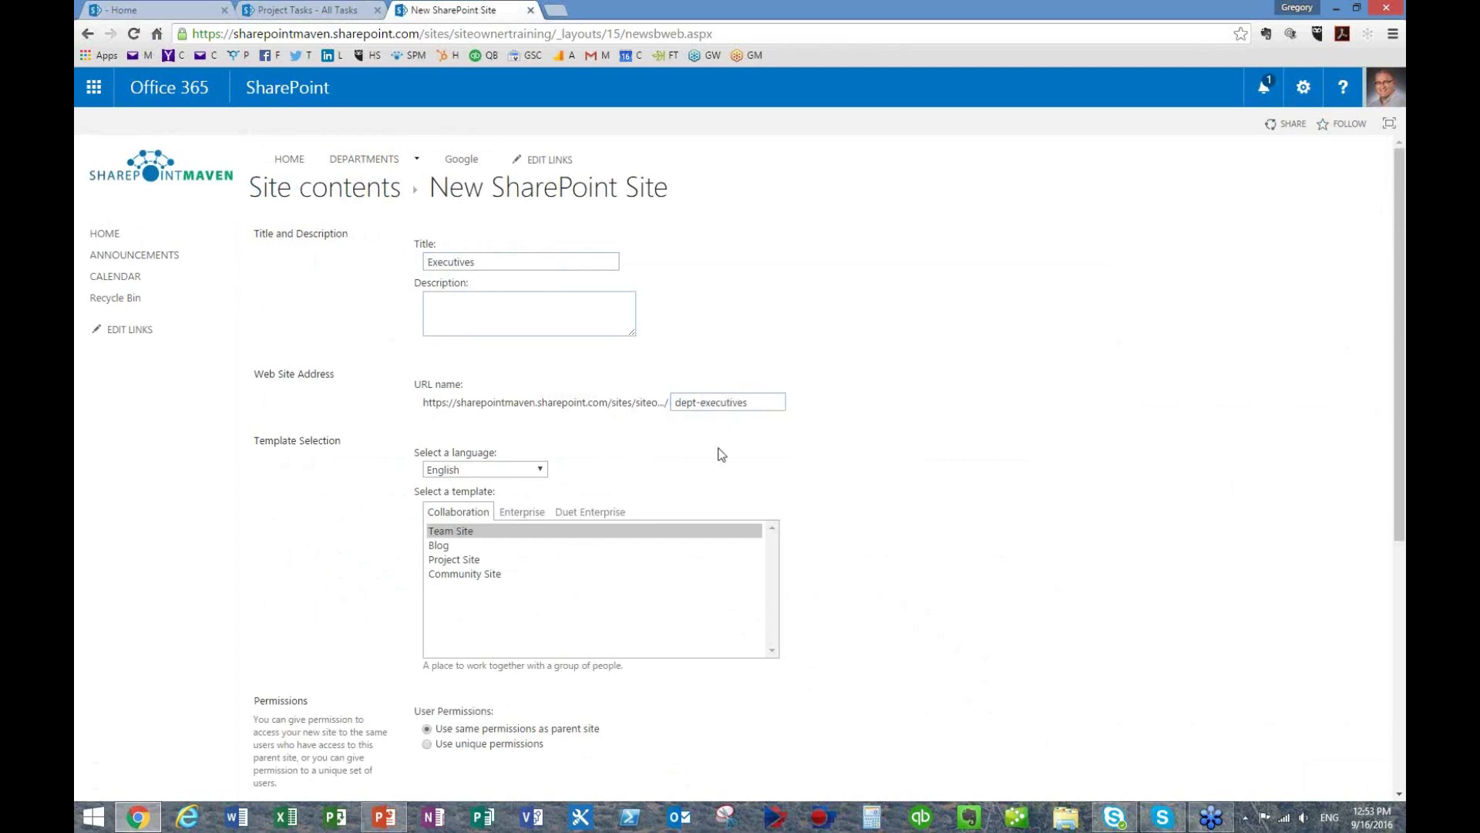
- Choose the Team Site template and unique user permissions for the new Executives site
left_click(490, 532)
scroll(871, 433, "down", 3)
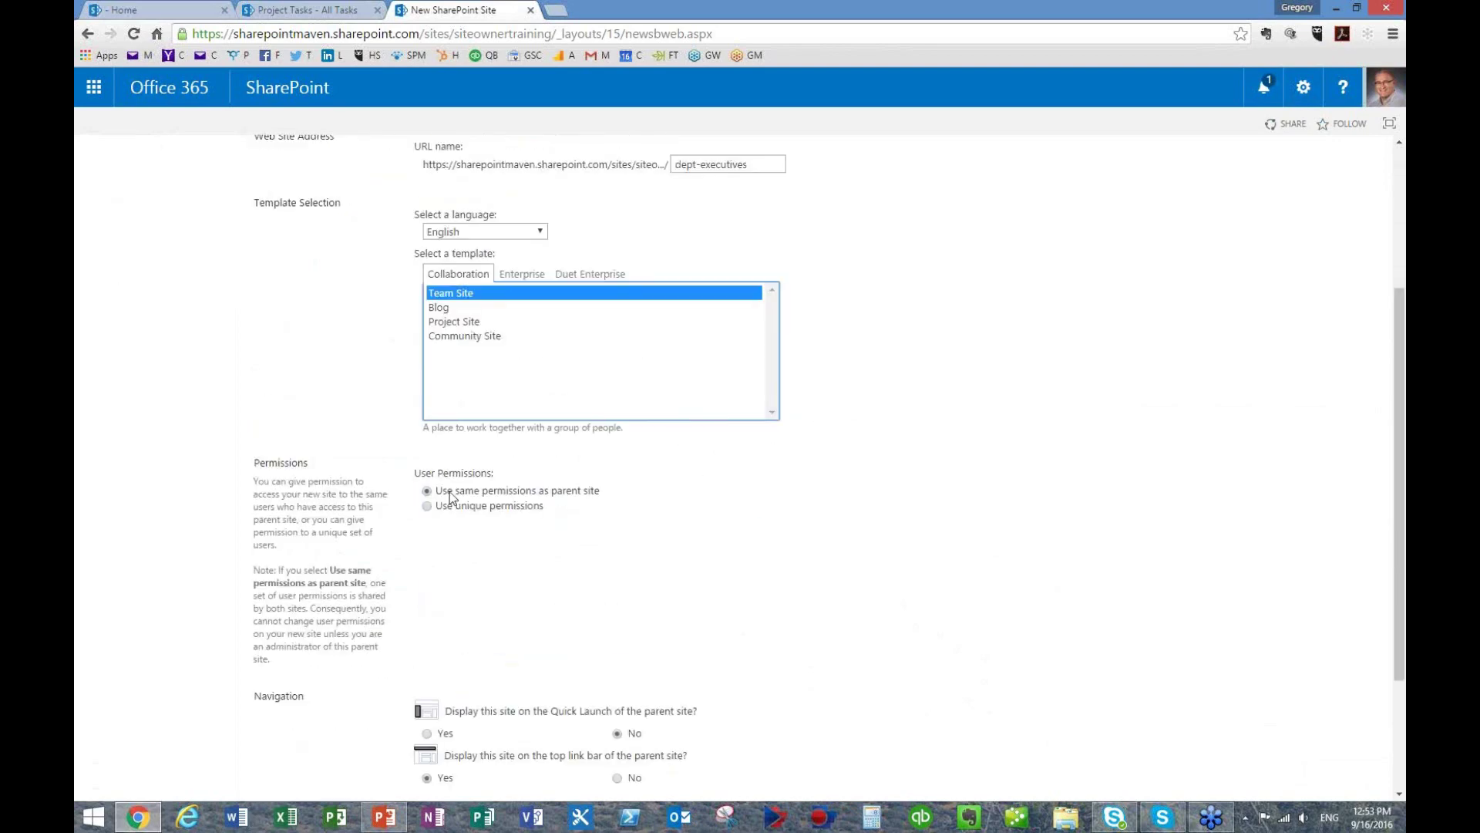
scroll(465, 402, "down", 2)
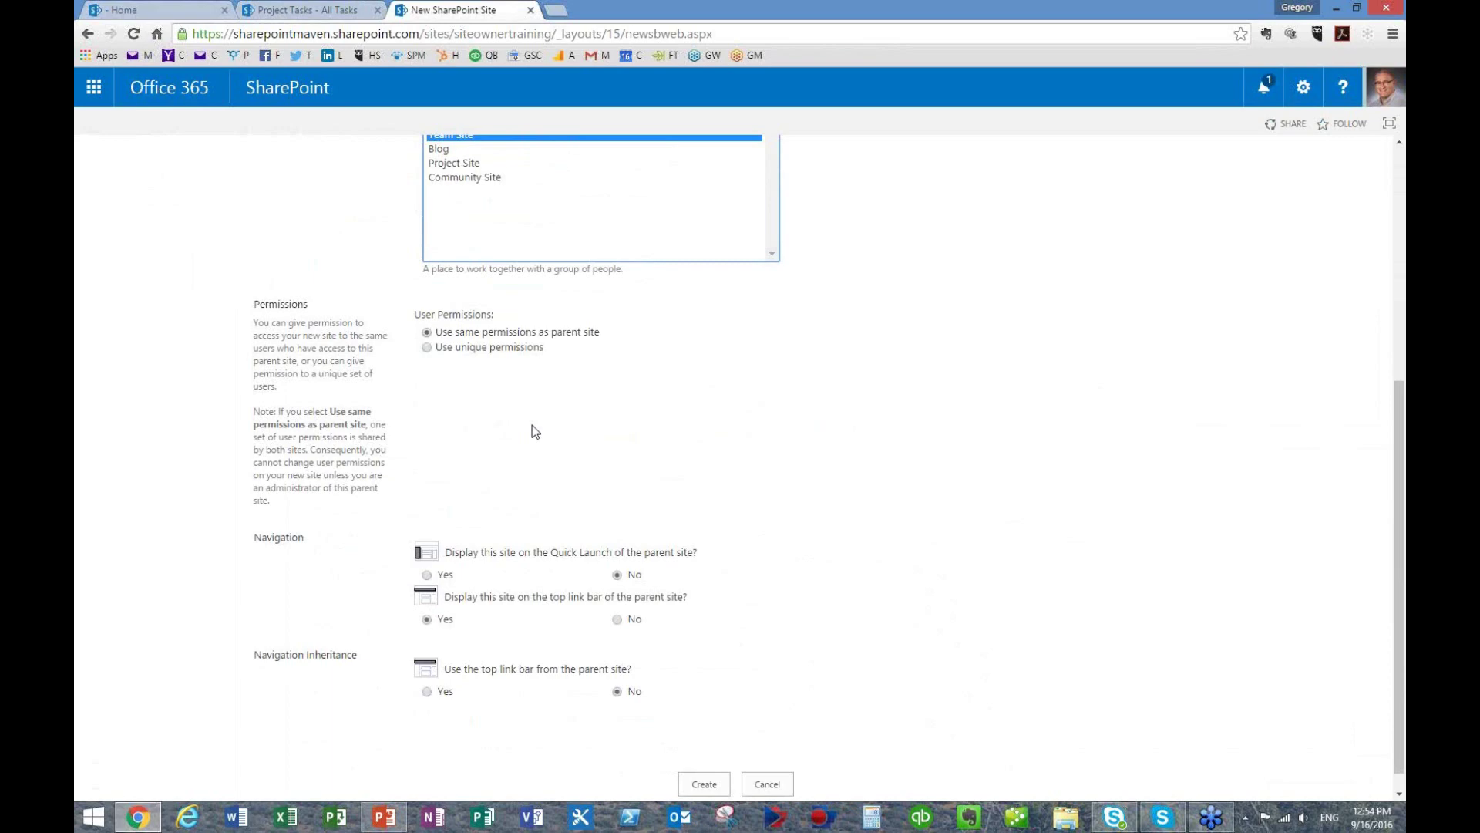
left_click(427, 348)
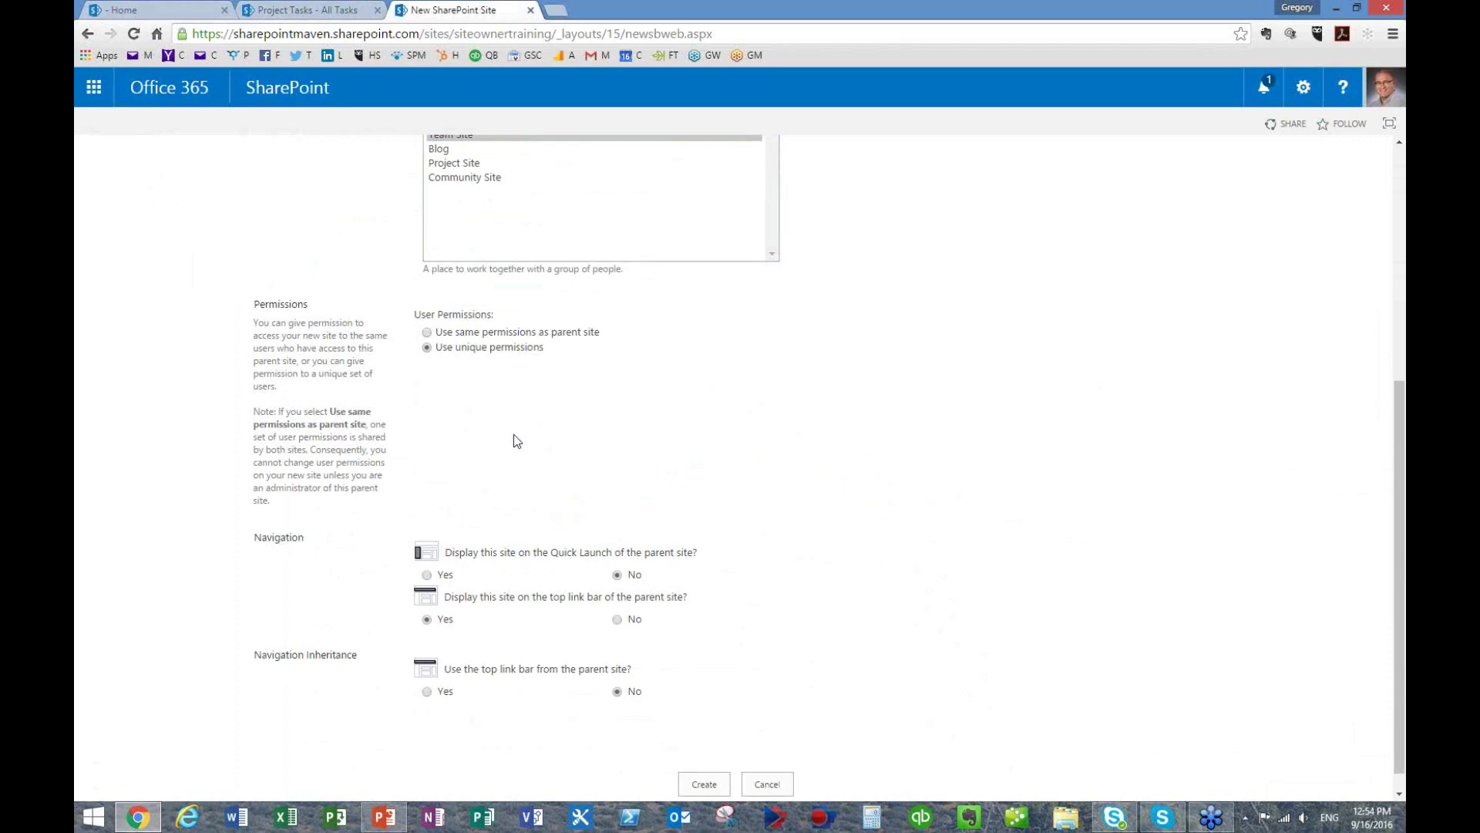
scroll(466, 357, "down", 1)
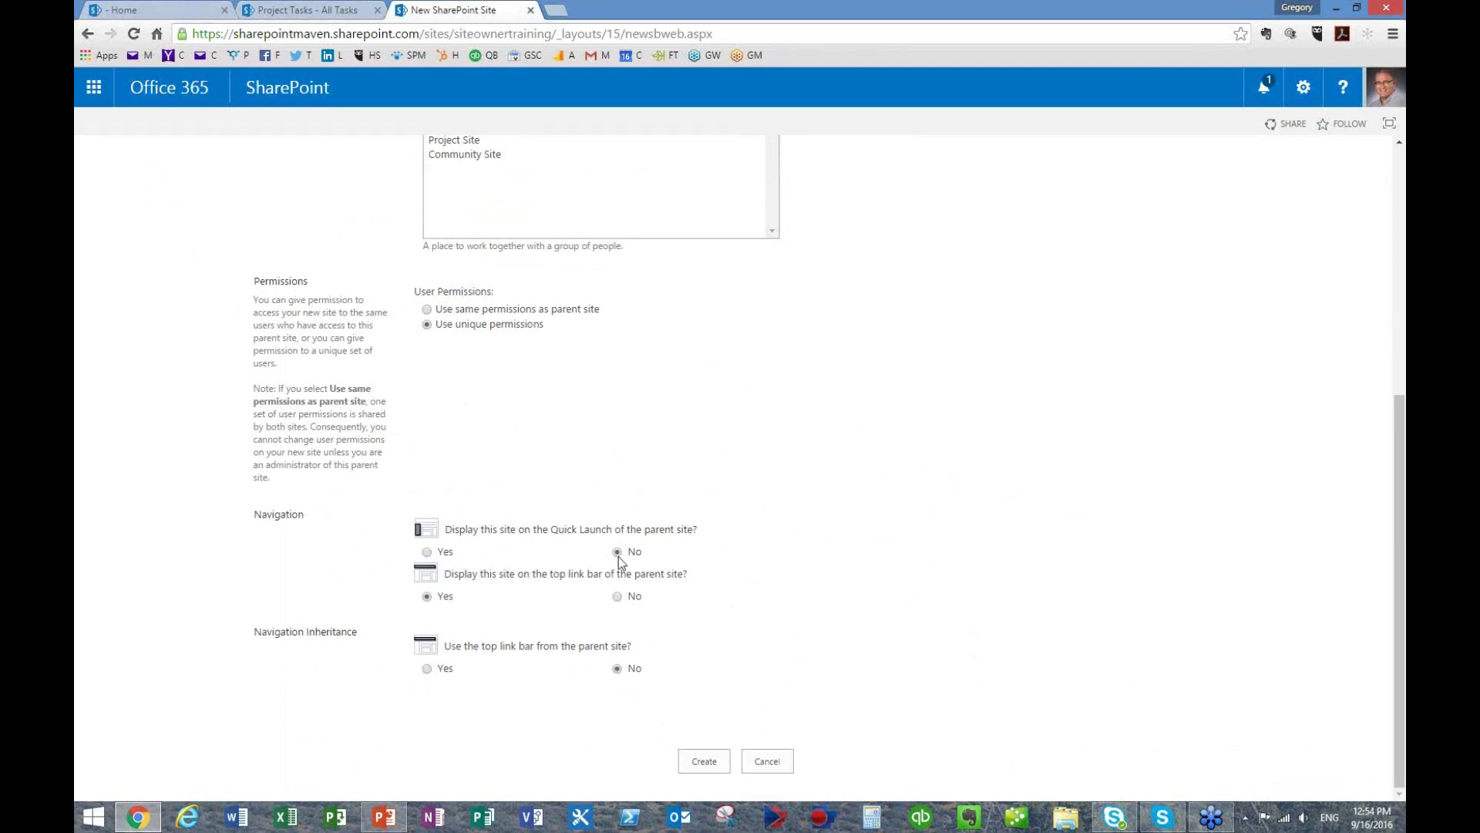
- Make the Executives site use the top link bar from the parent site and create the site
scroll(462, 424, "up", 4)
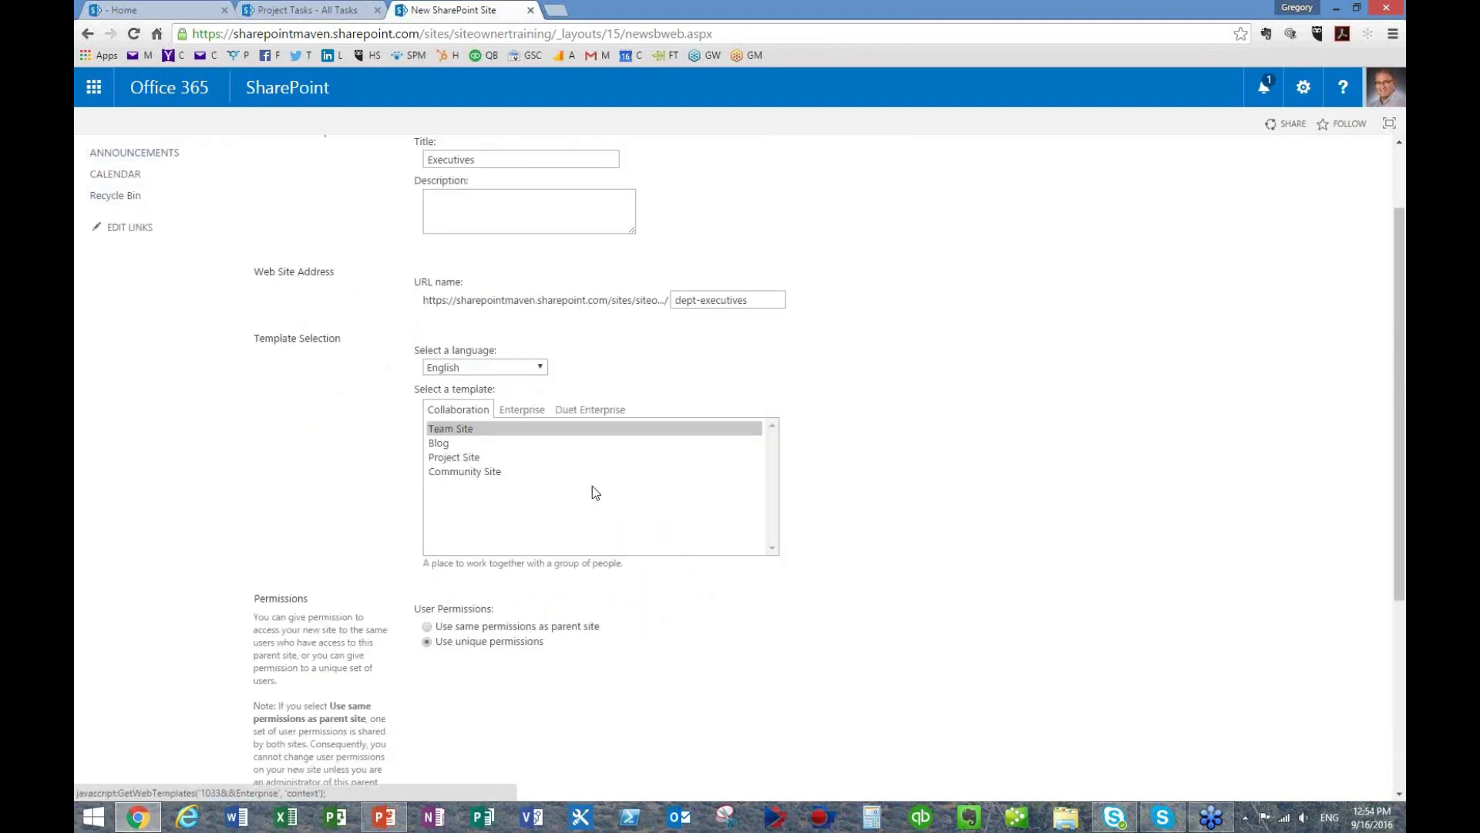
scroll(595, 492, "down", 4)
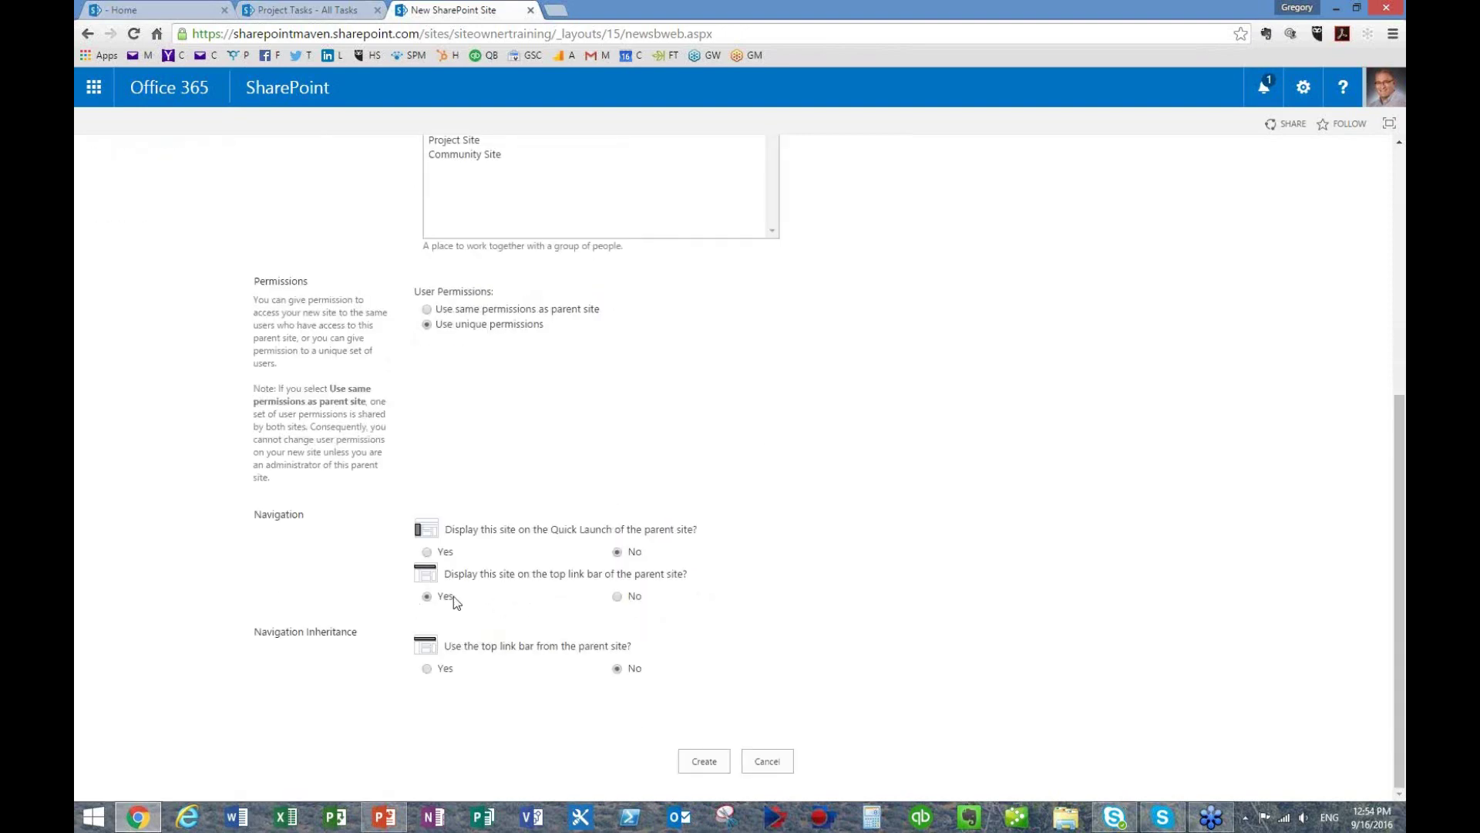
scroll(458, 598, "up", 5)
mouse_move(397, 162)
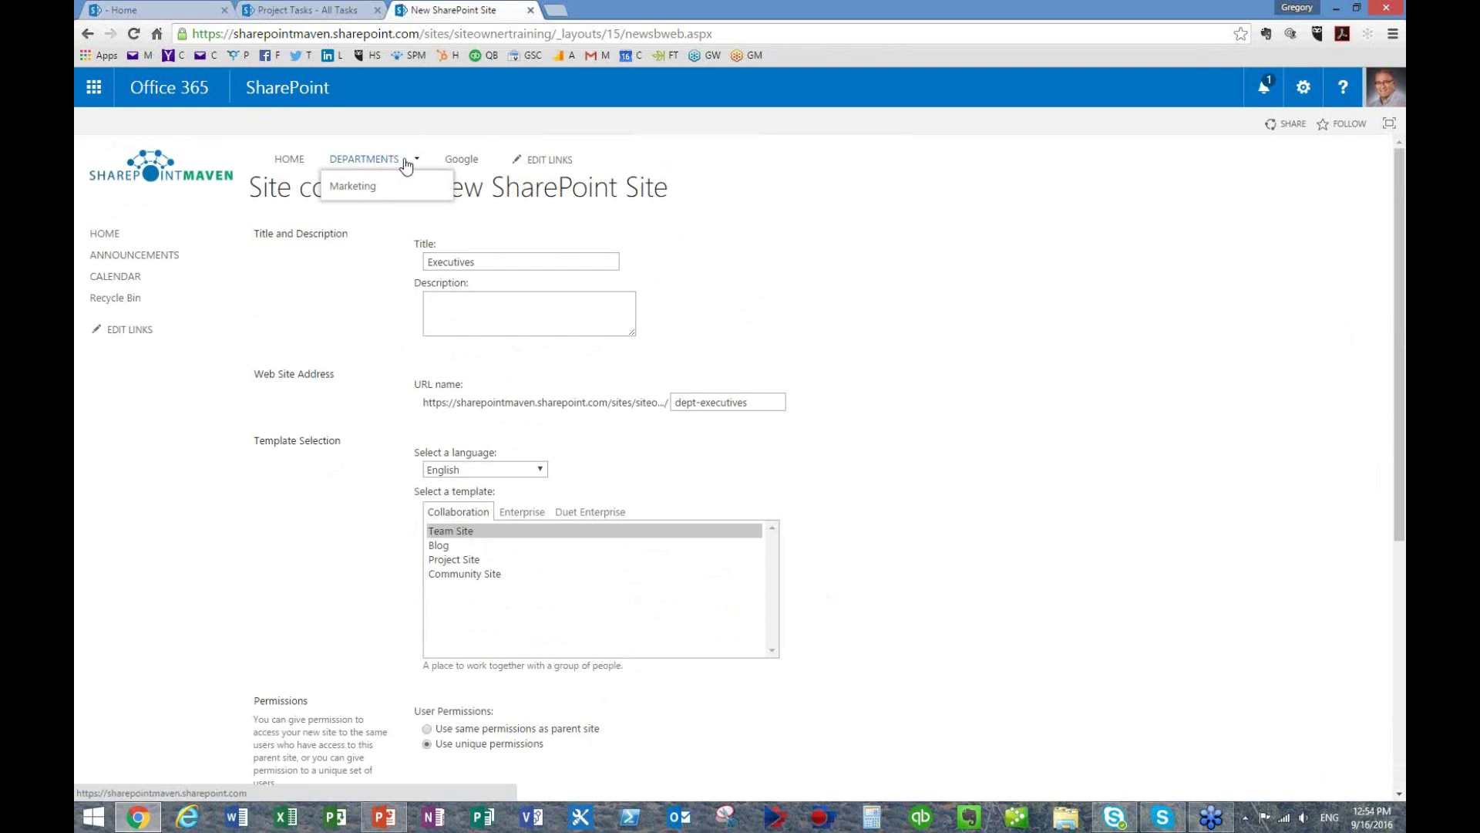
scroll(793, 548, "down", 5)
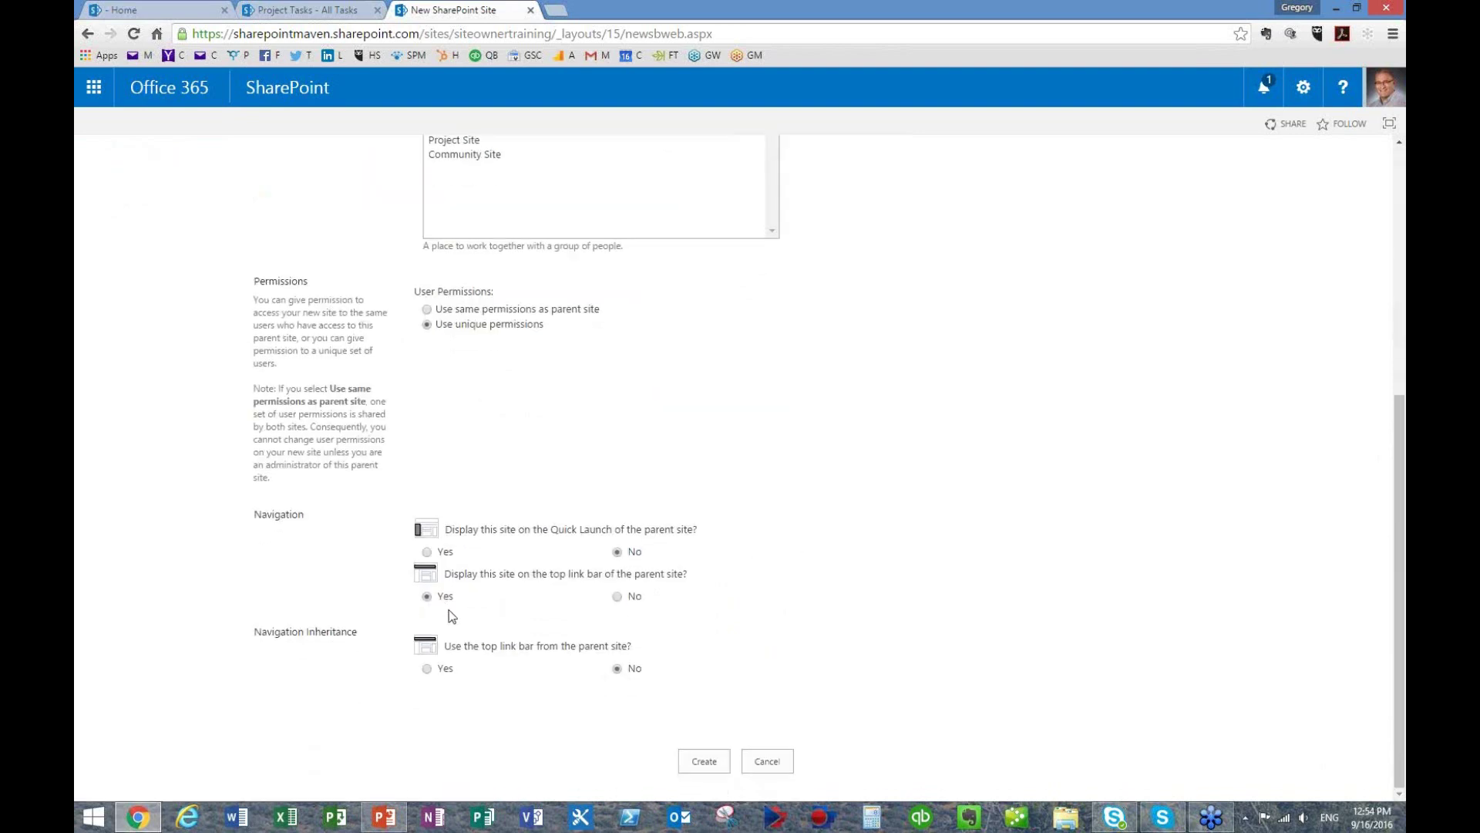
left_click(427, 669)
left_click(702, 764)
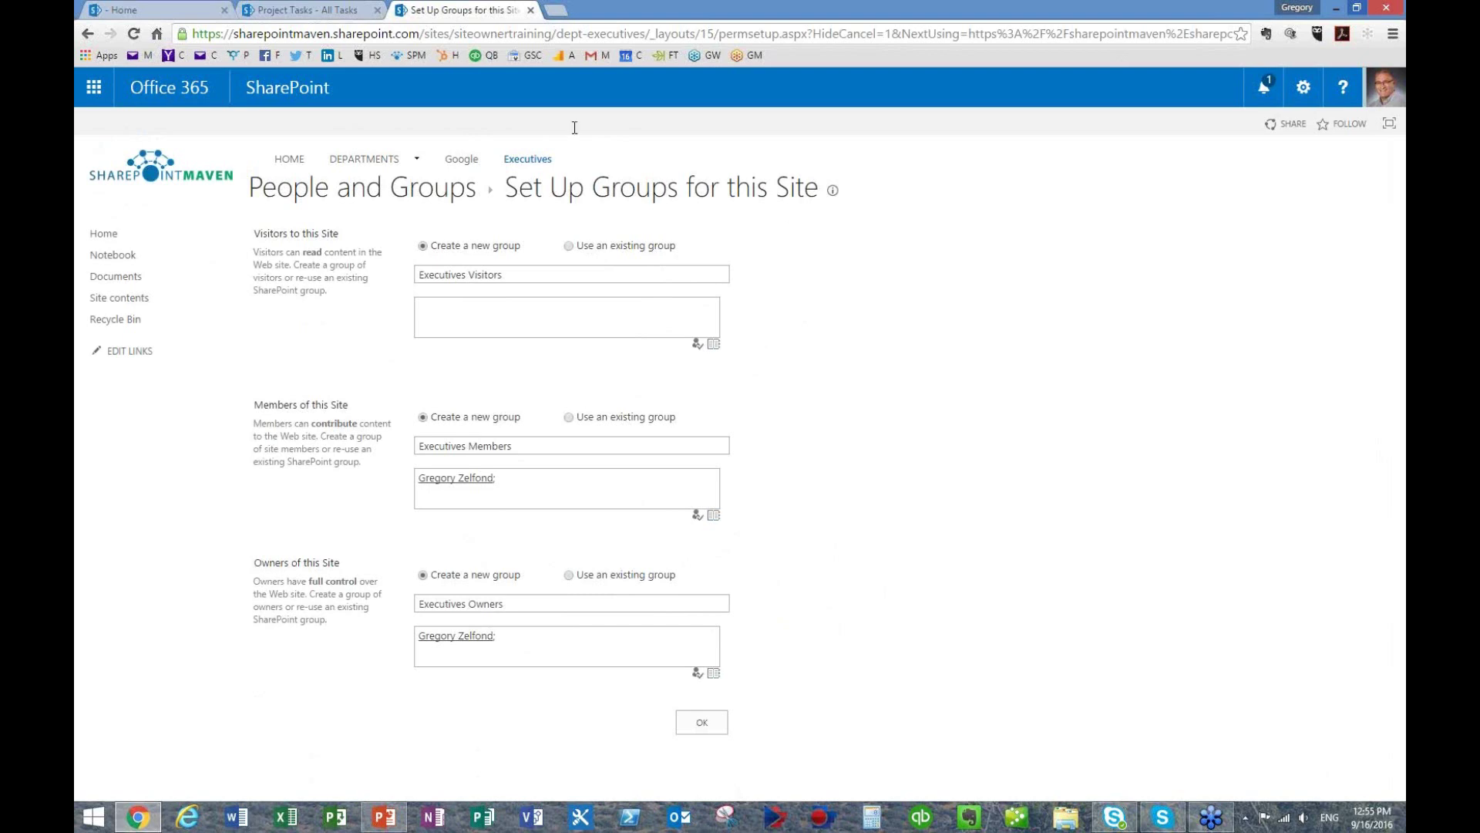
- Try using an existing group for the site's visitors, view the available groups, and return to creating a new group
left_click(569, 246)
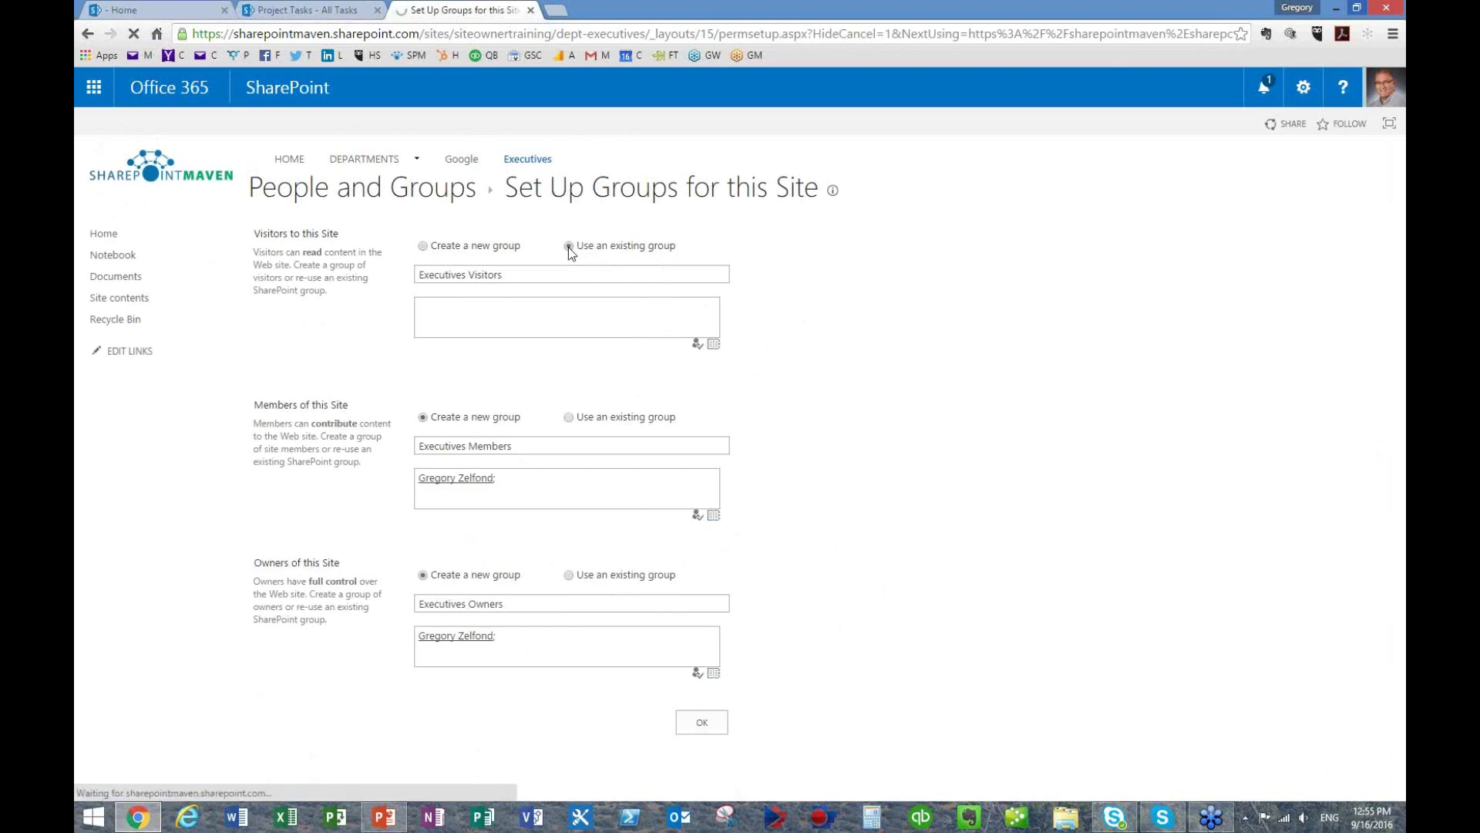
left_click(521, 274)
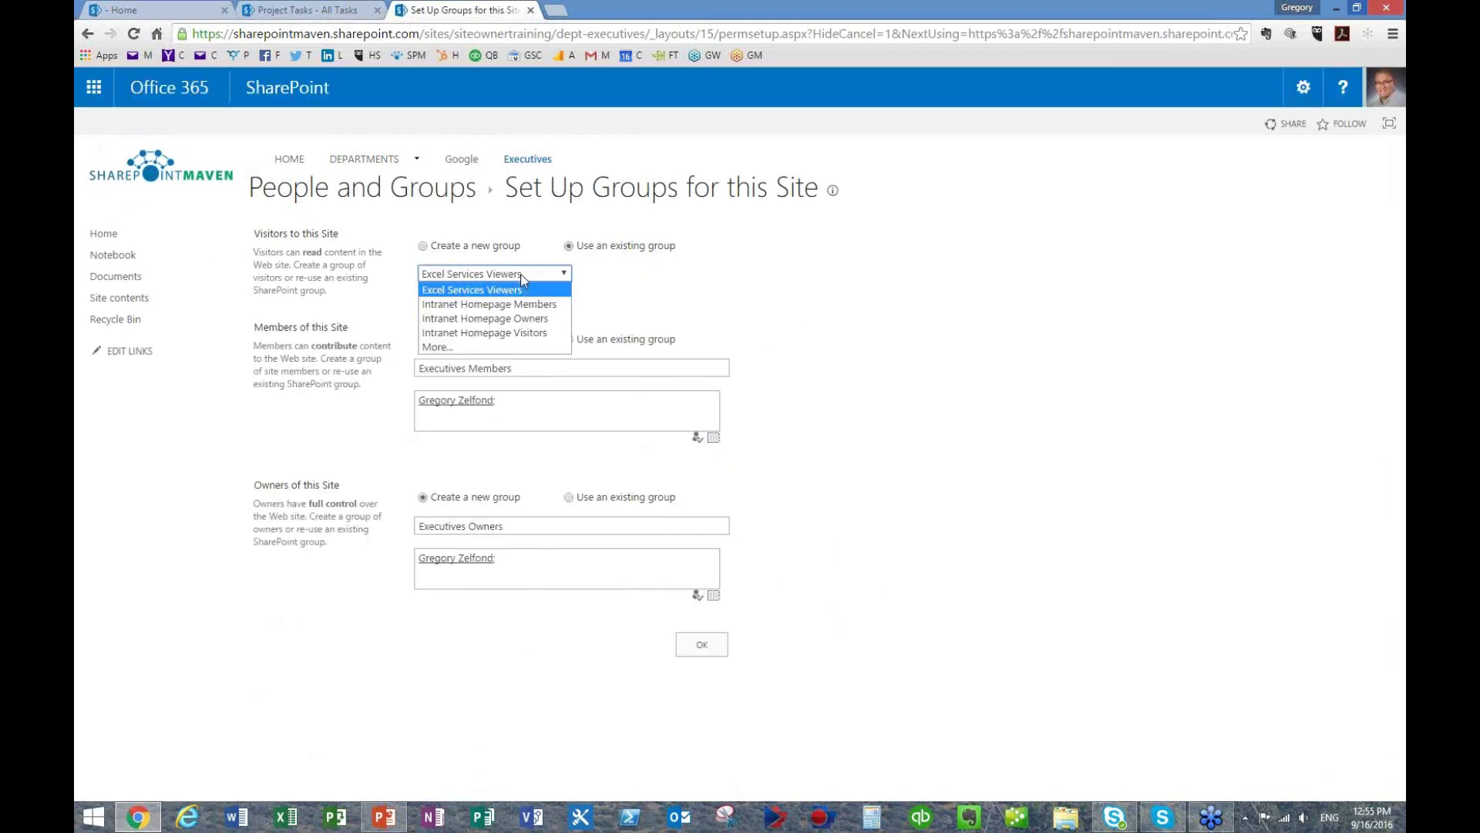
left_click(642, 293)
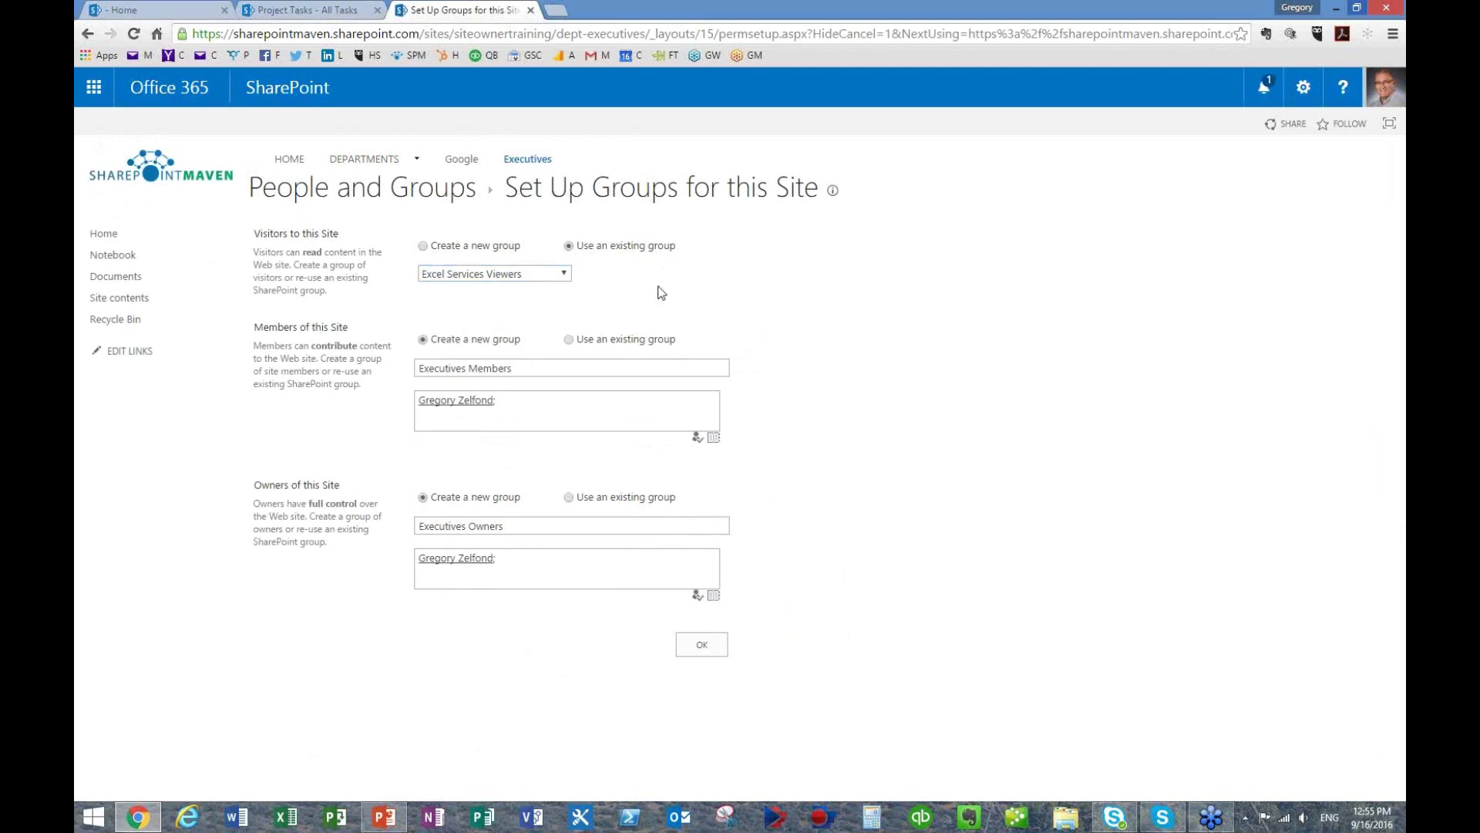
left_click(423, 247)
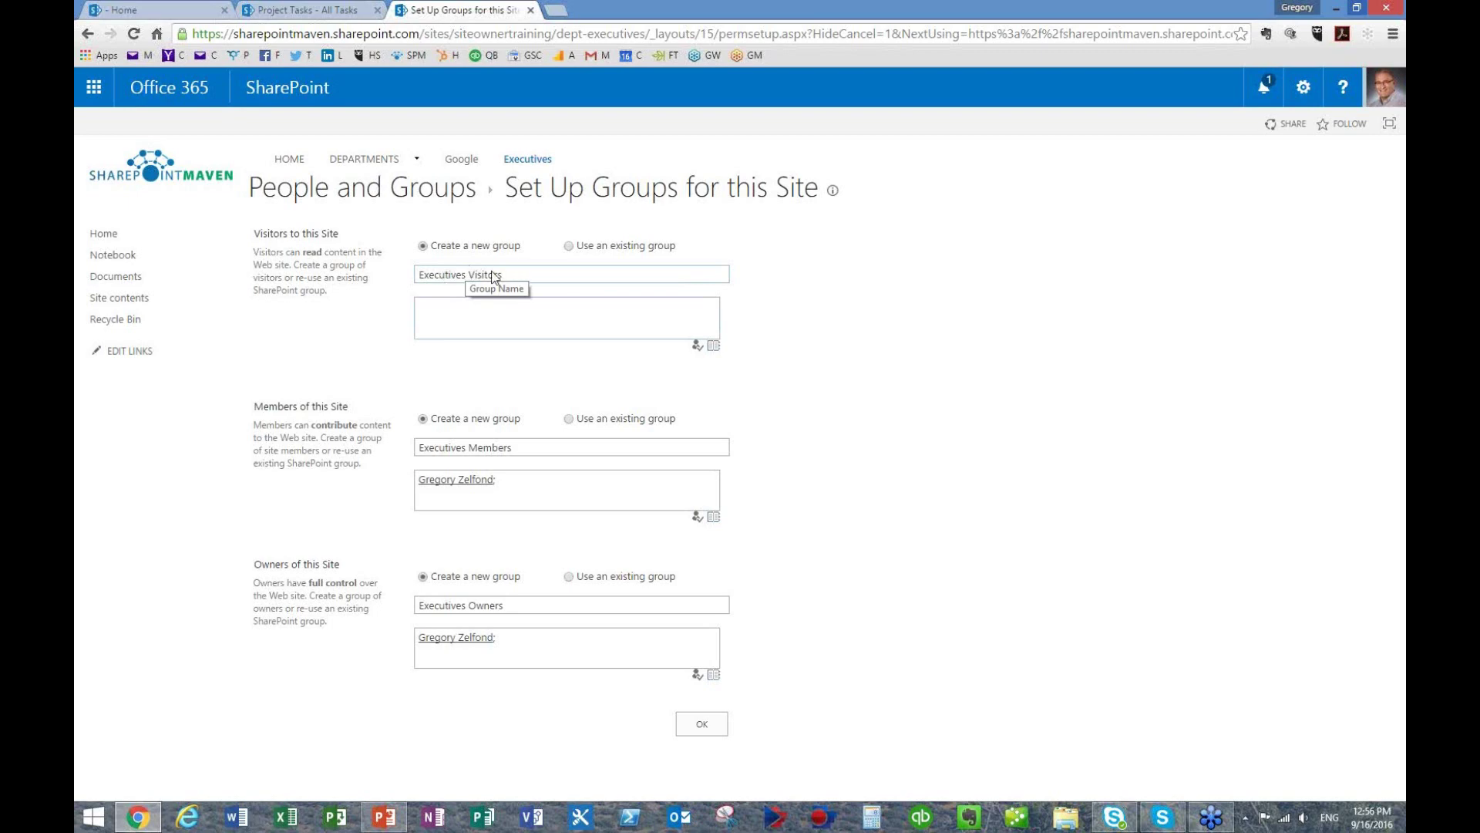
- Review the names of the new Executives Visitors, Members and Owners groups and confirm the site's group setup
left_click(436, 274)
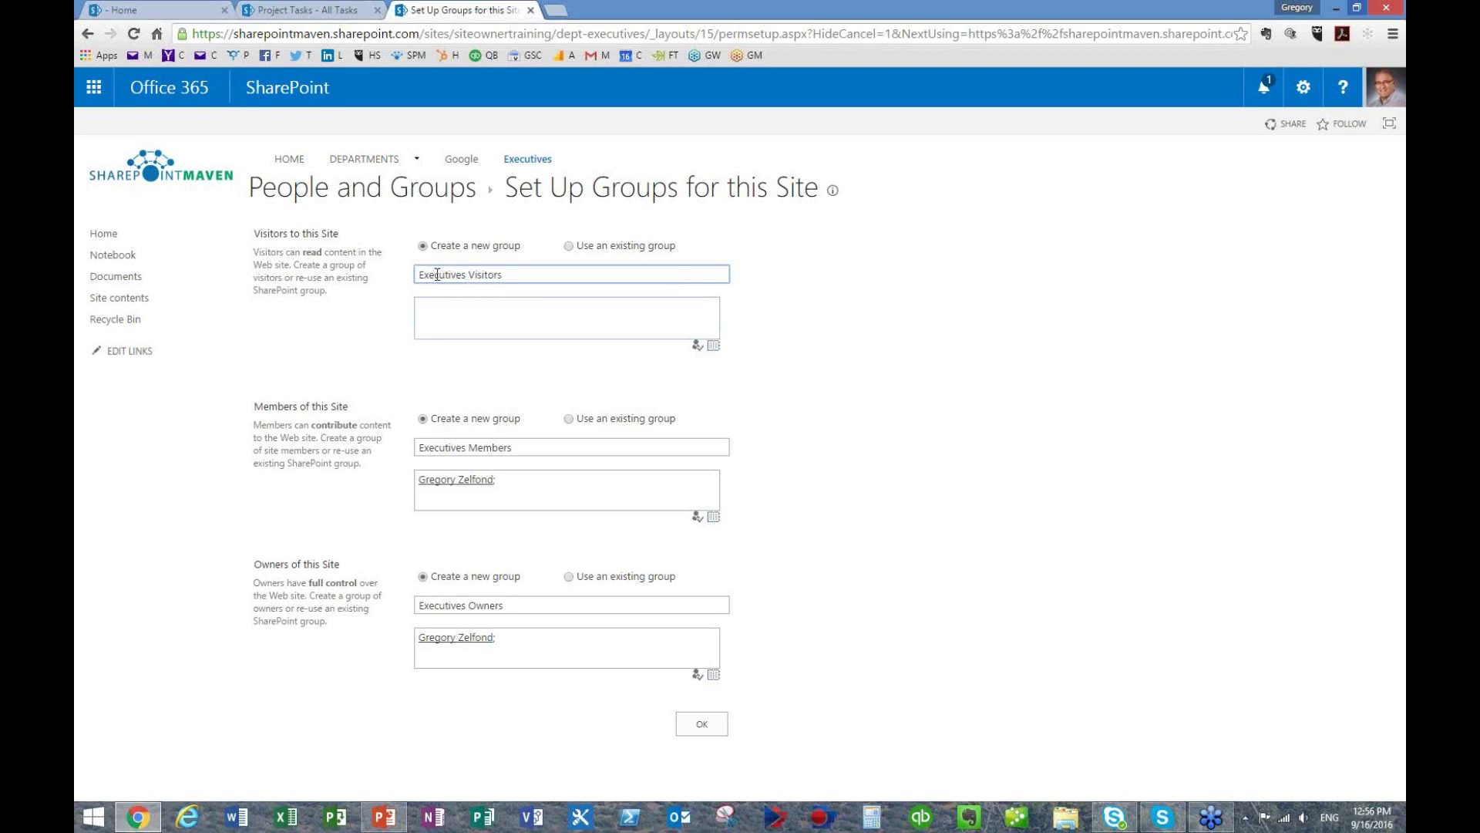
double_click(437, 274)
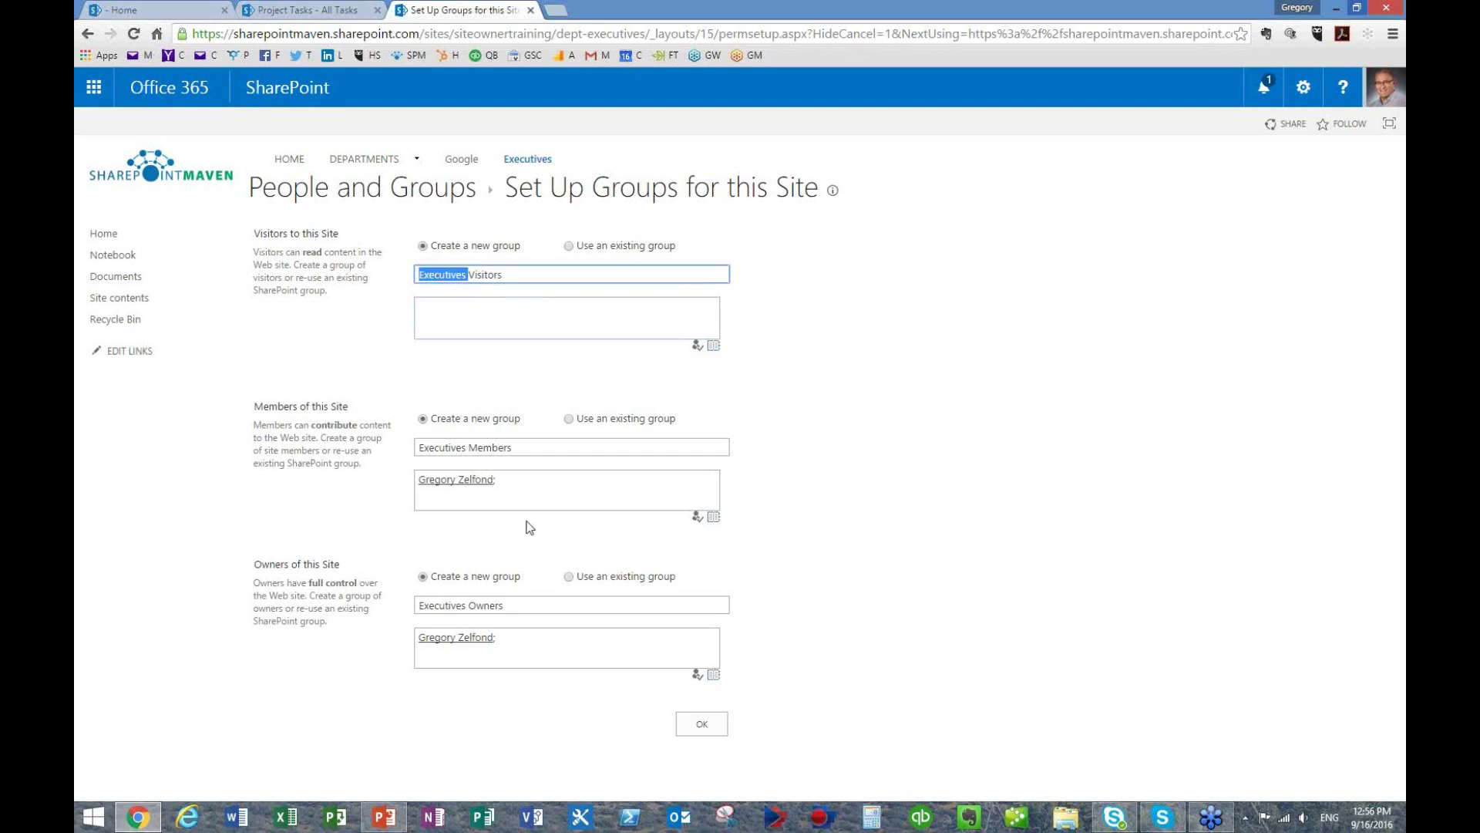
double_click(436, 447)
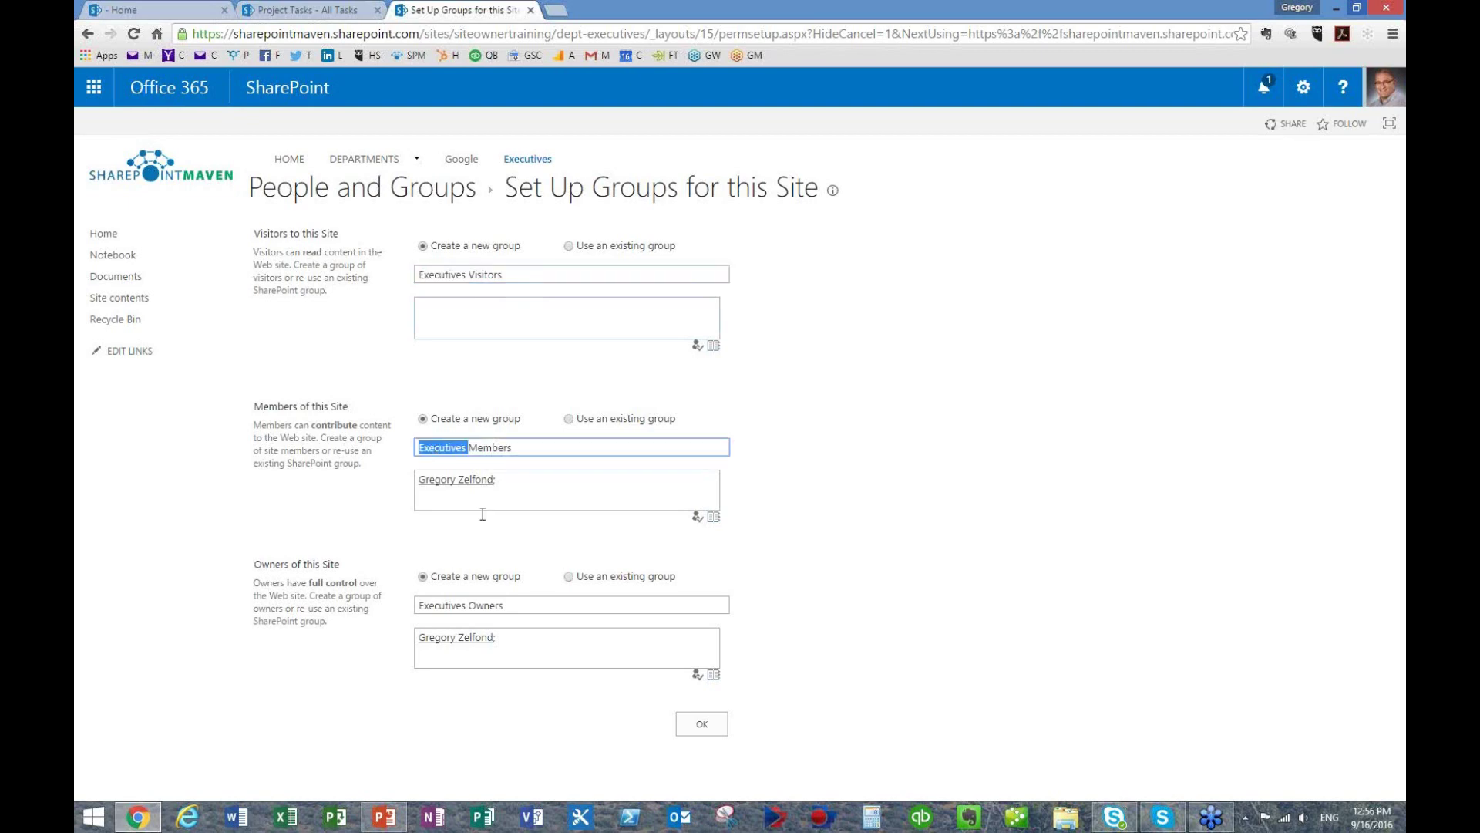
double_click(440, 606)
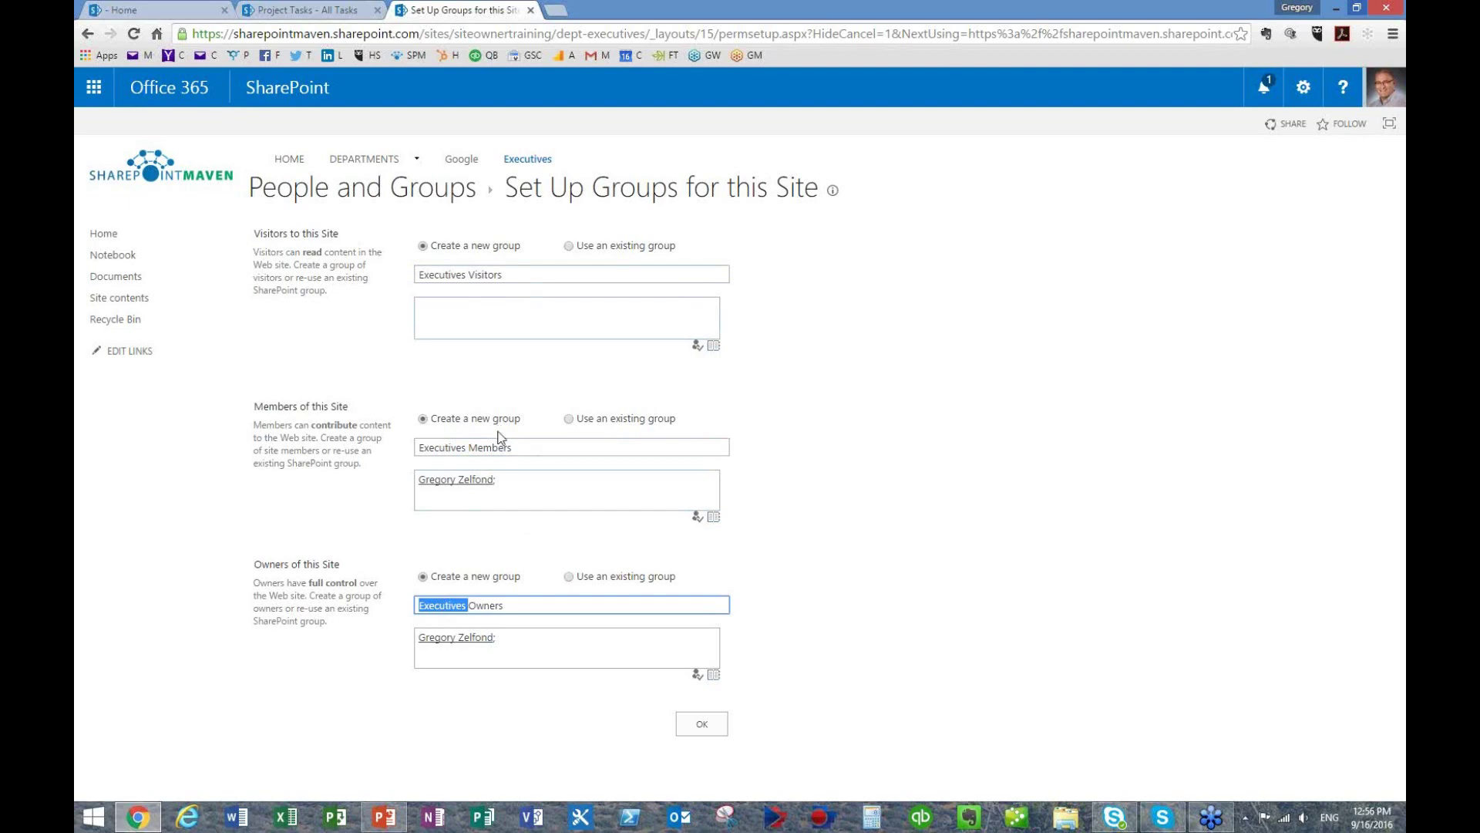
left_click(544, 533)
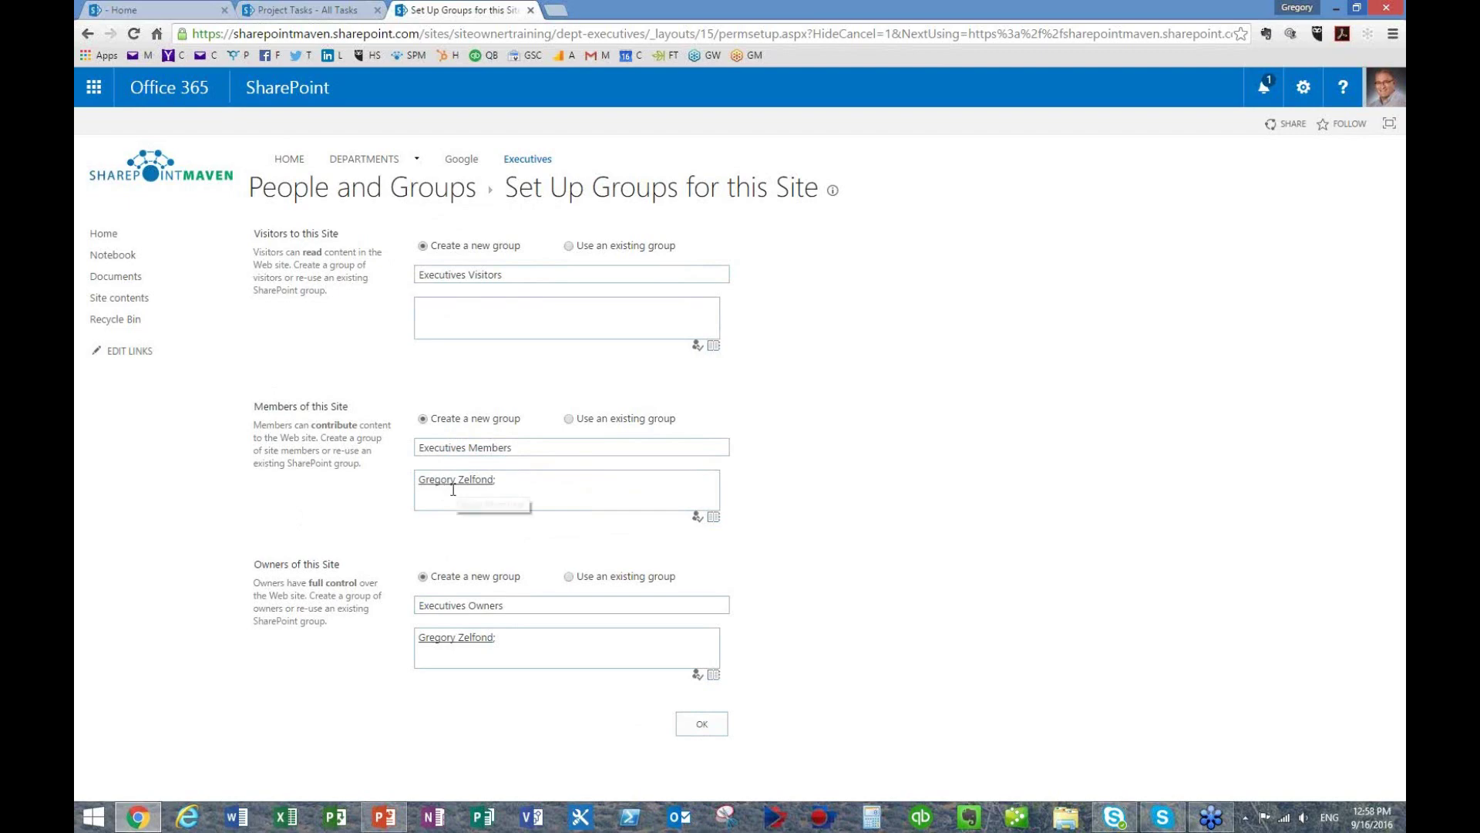
left_click(697, 723)
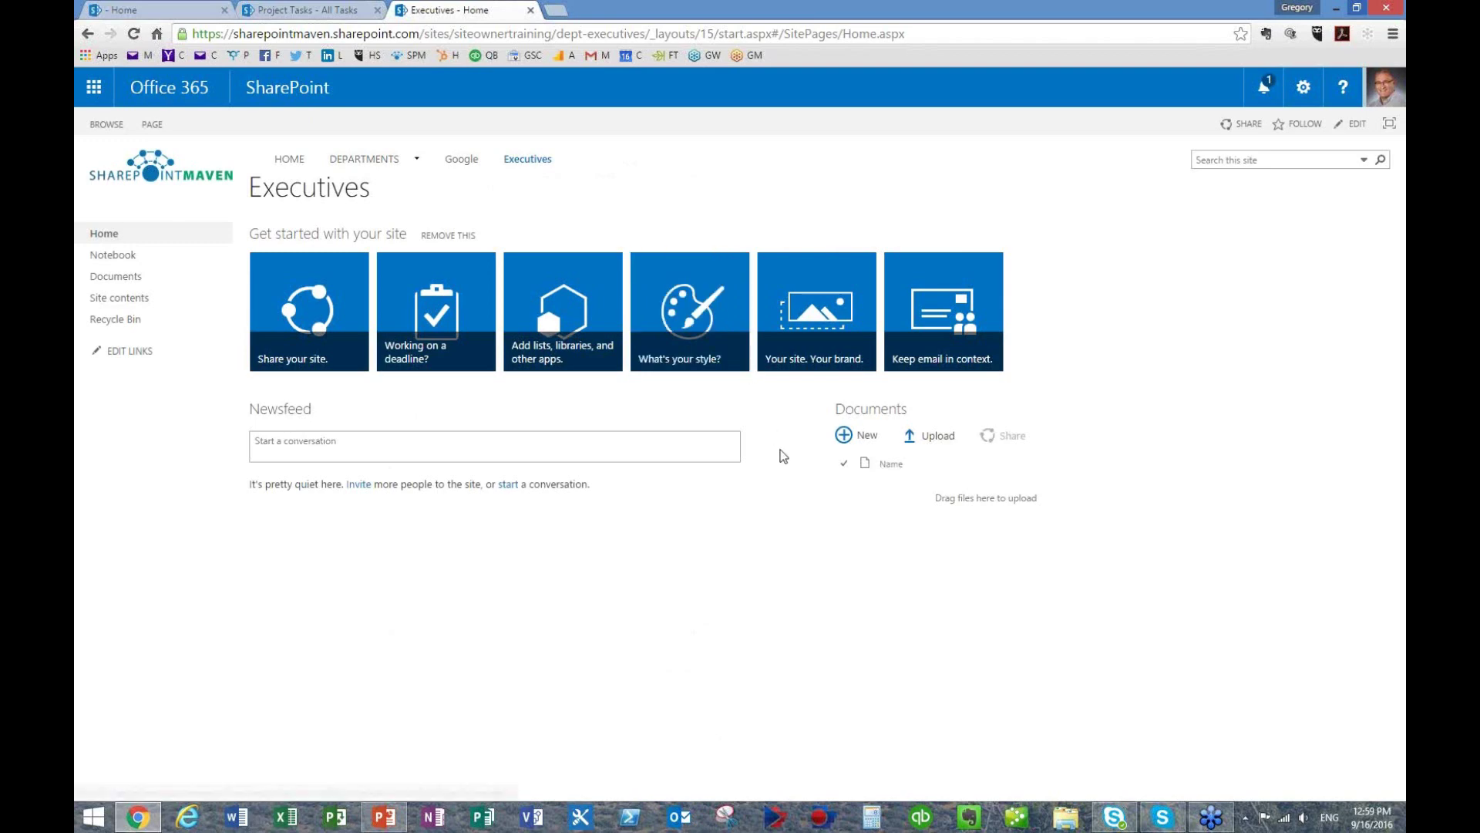
- Check the new Executives site's settings options and its links in the top navigation
left_click(1303, 87)
left_click(844, 200)
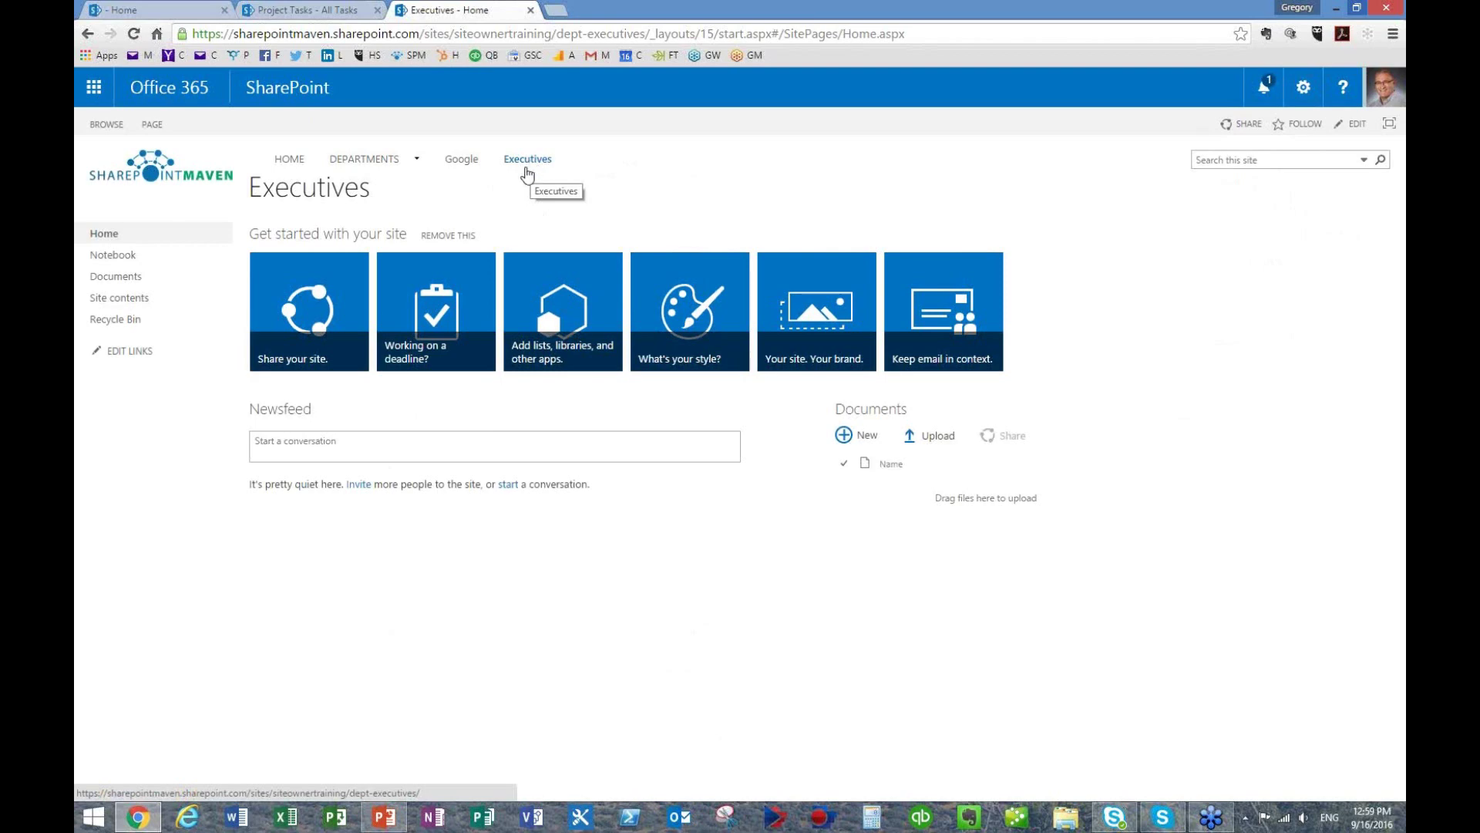
mouse_move(387, 162)
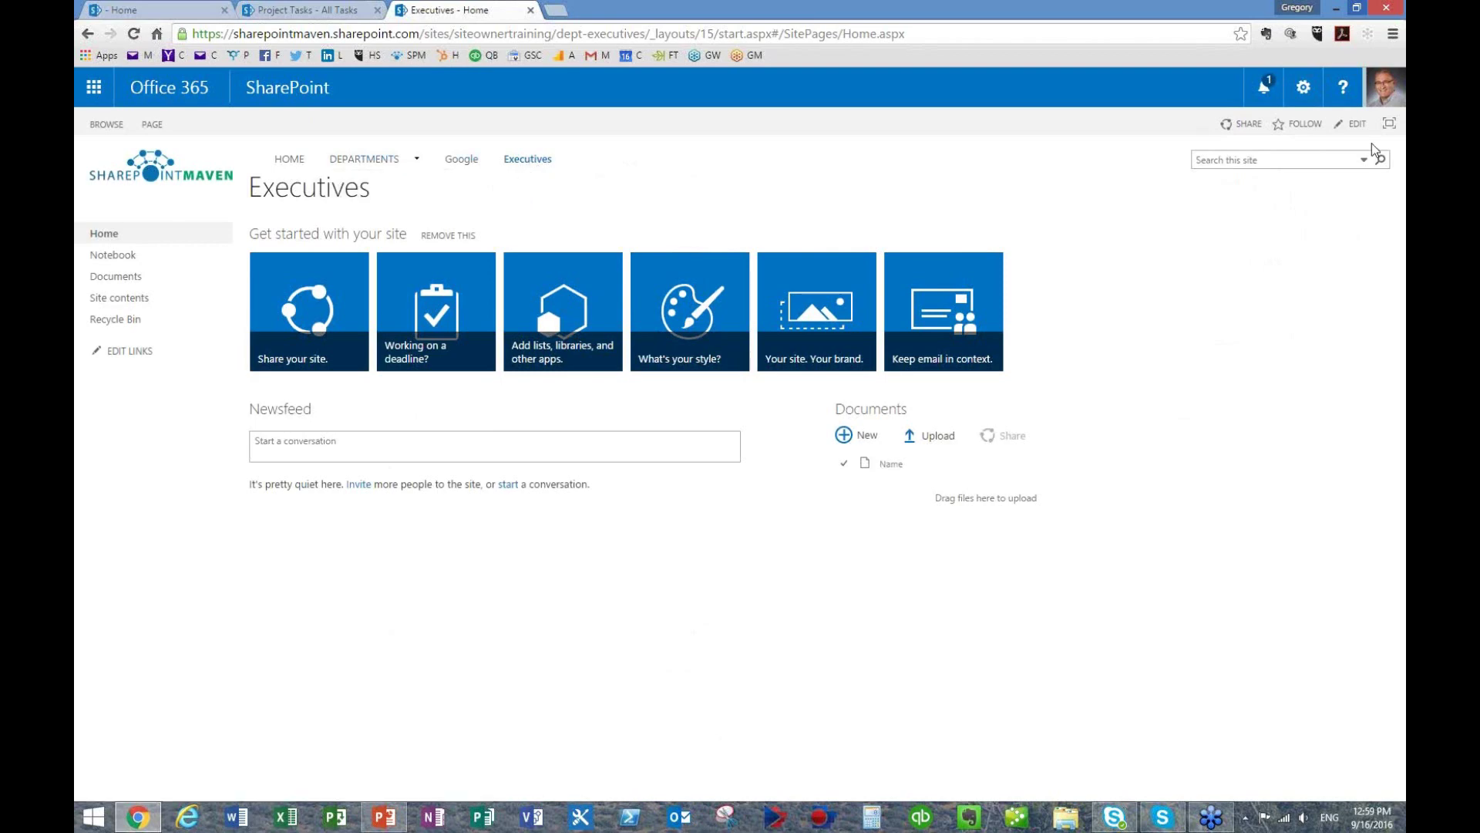
- Open the Executives site's settings and go to its site permissions
left_click(1303, 87)
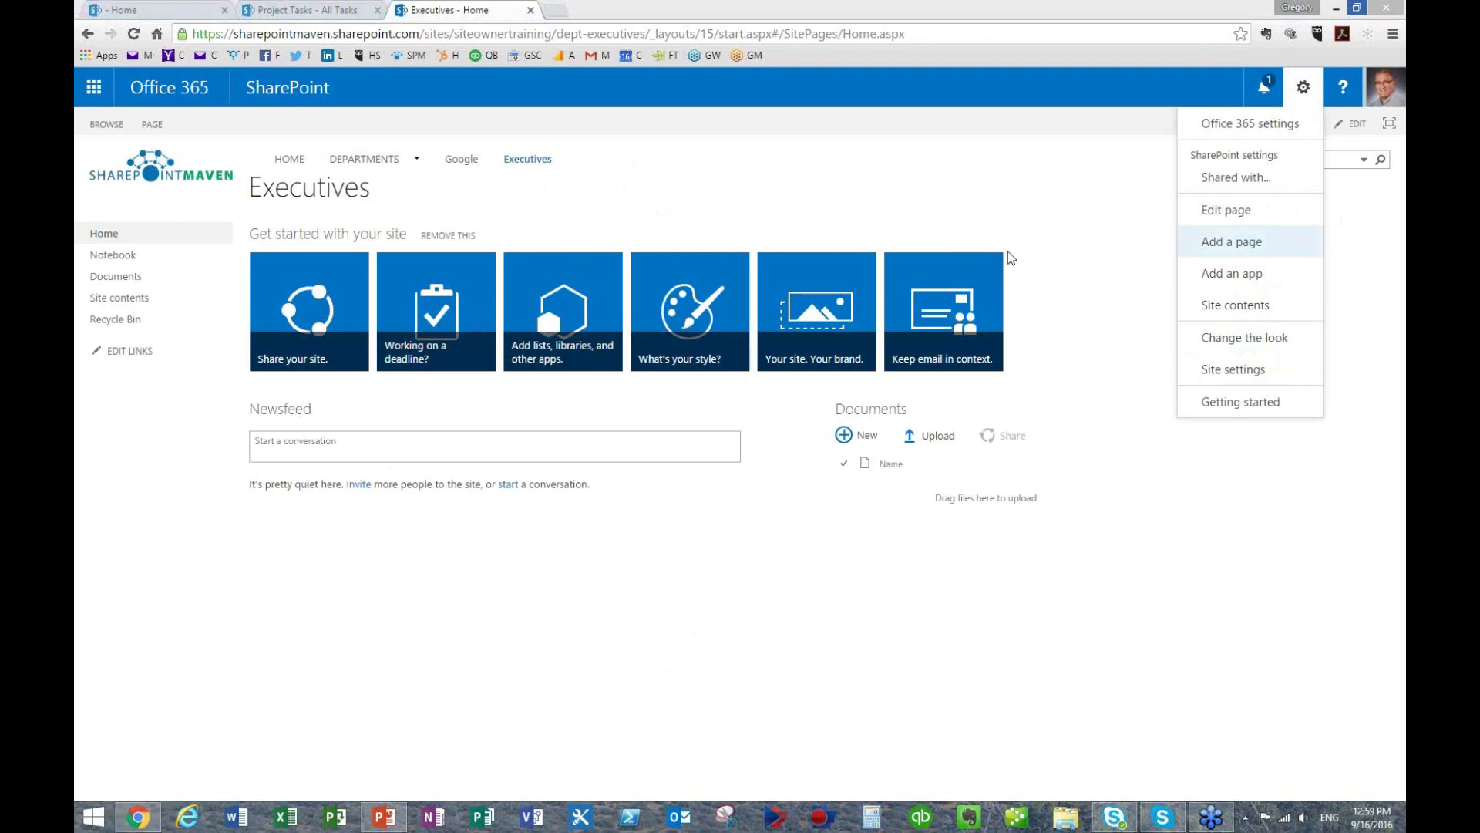
left_click(927, 210)
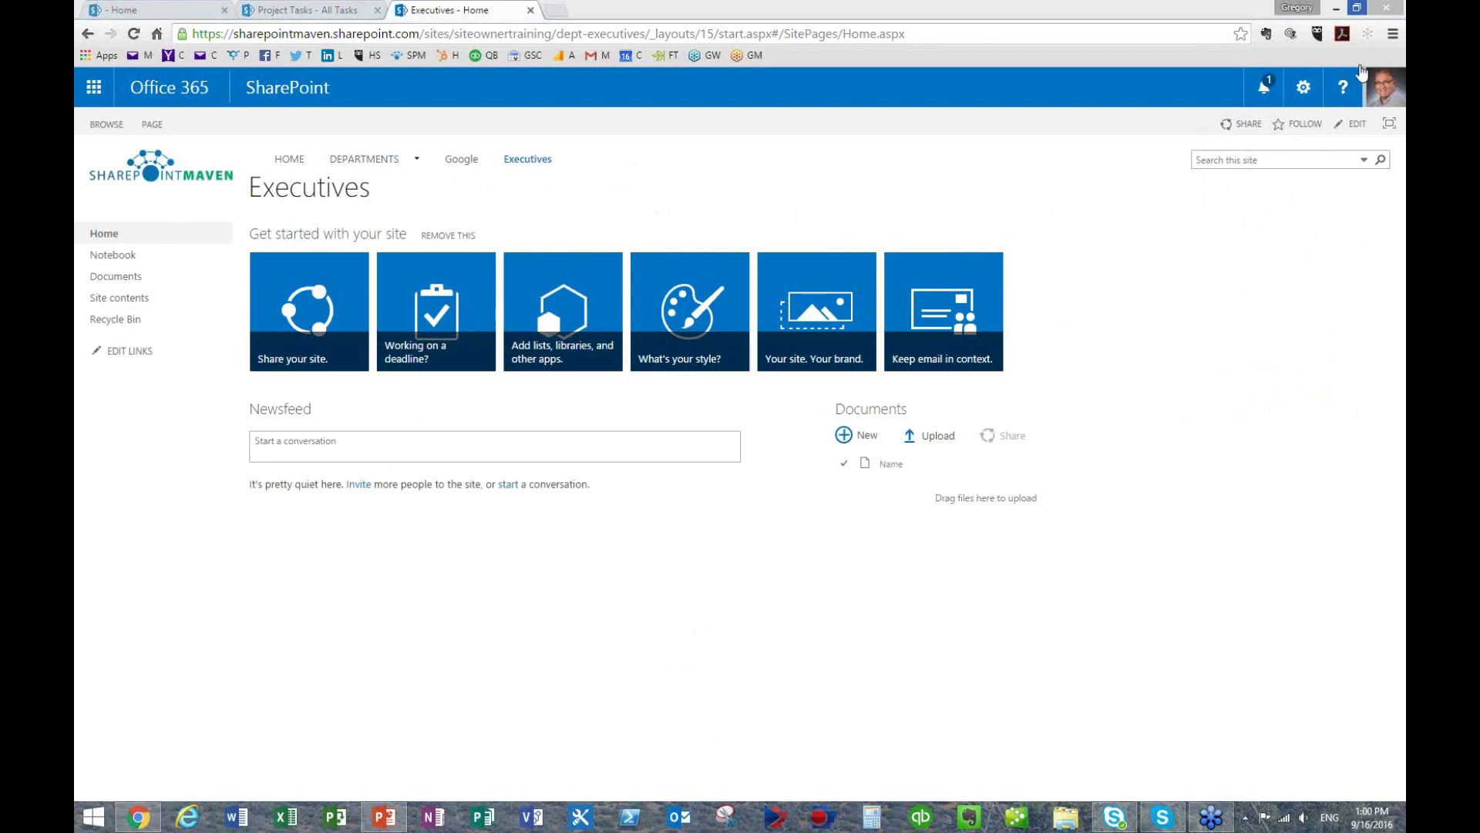
left_click(1304, 87)
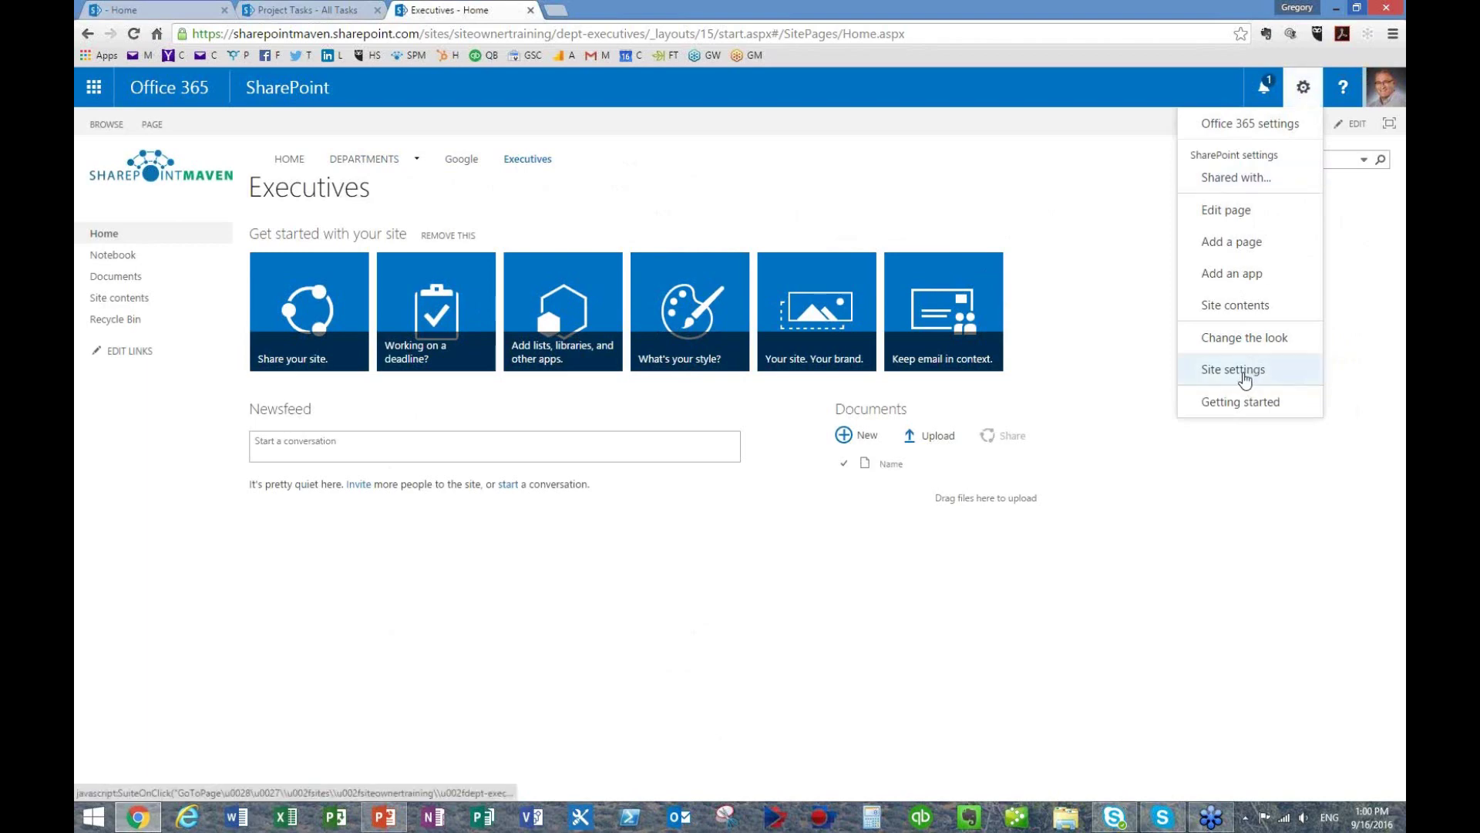
left_click(1237, 370)
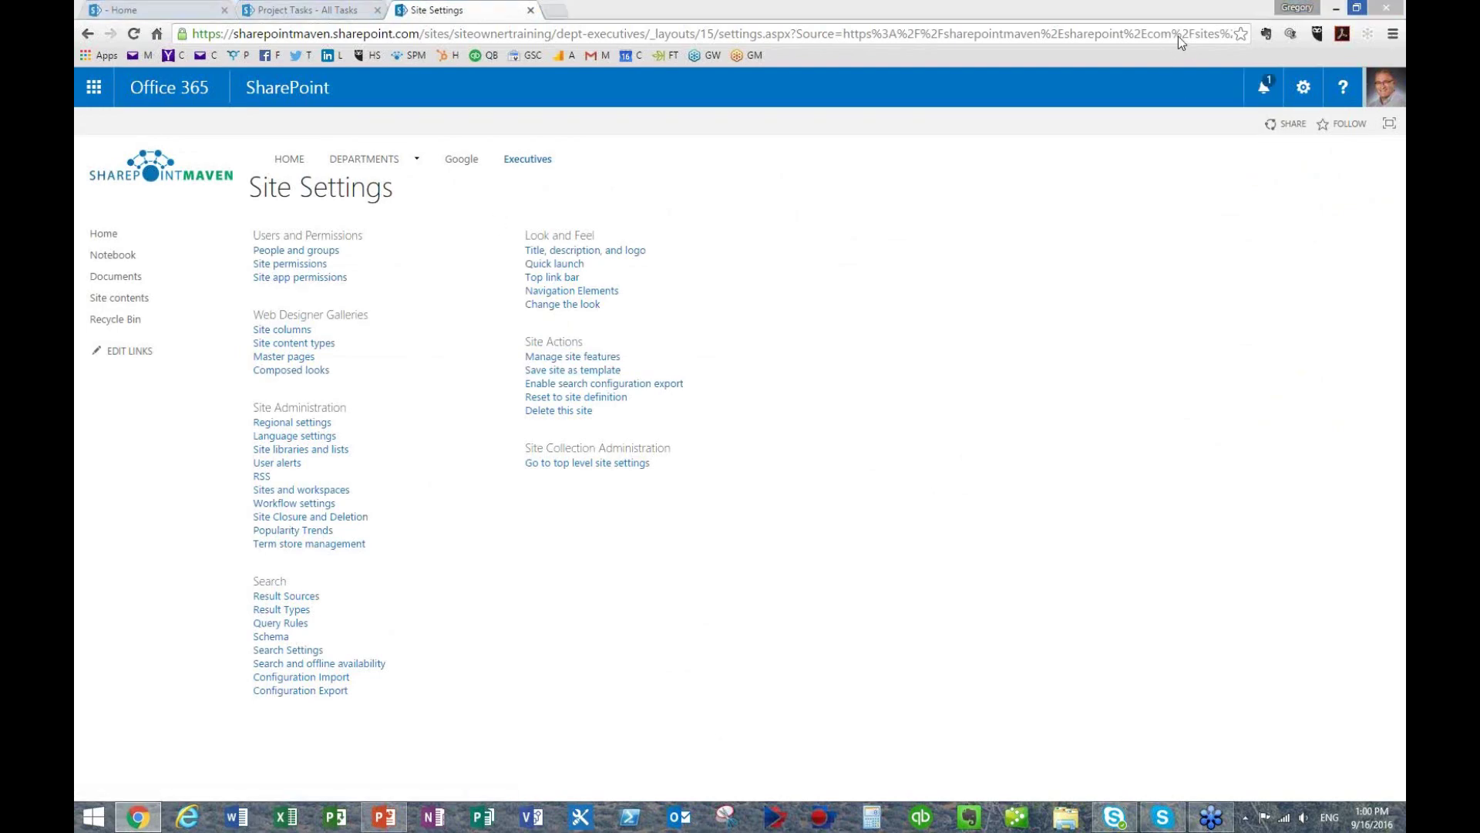
left_click(316, 265)
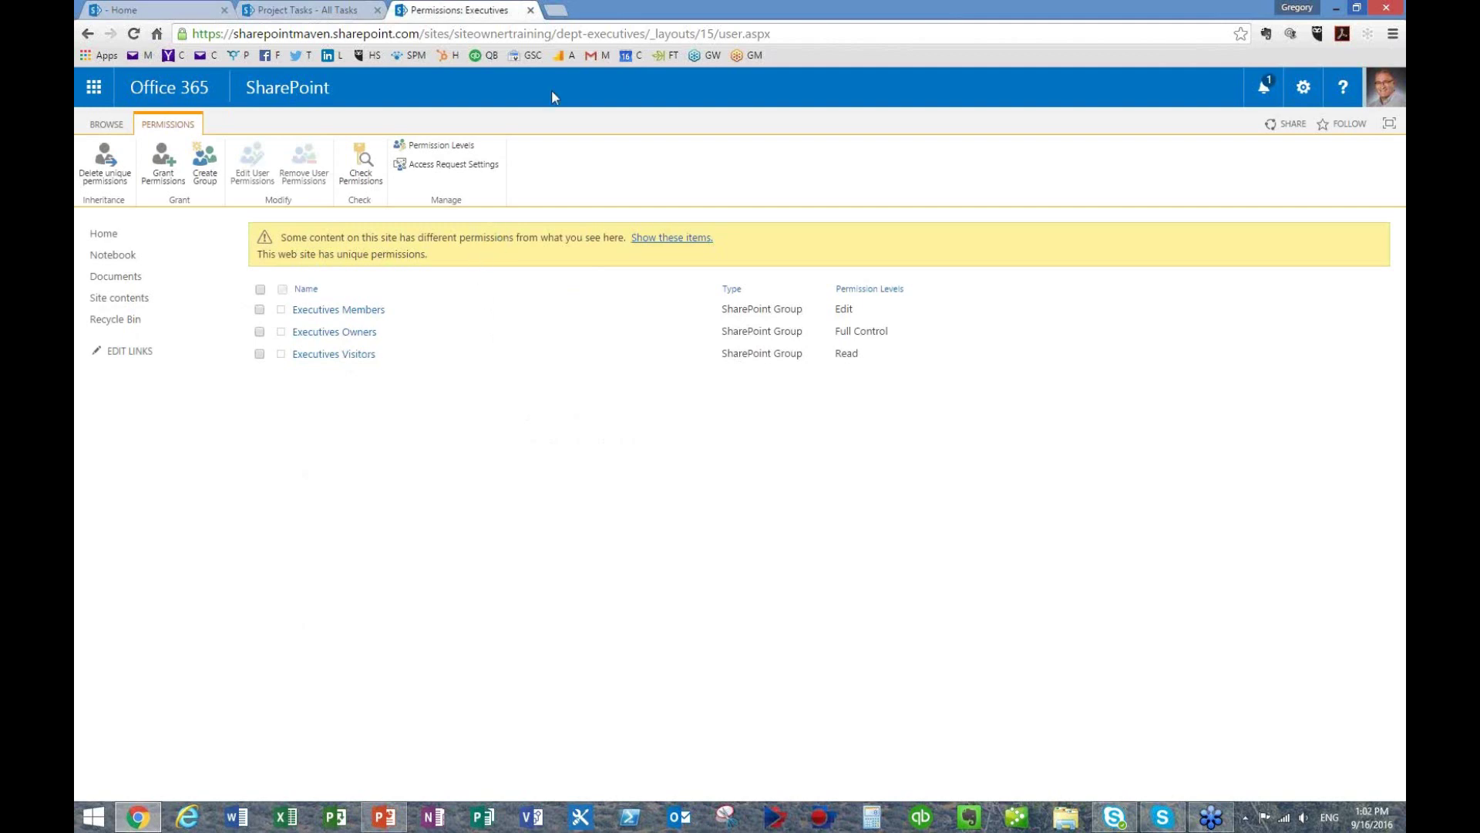
- Open the SharePoint Maven website's blog in a new browser tab and show the posts in its Security category
left_click(555, 13)
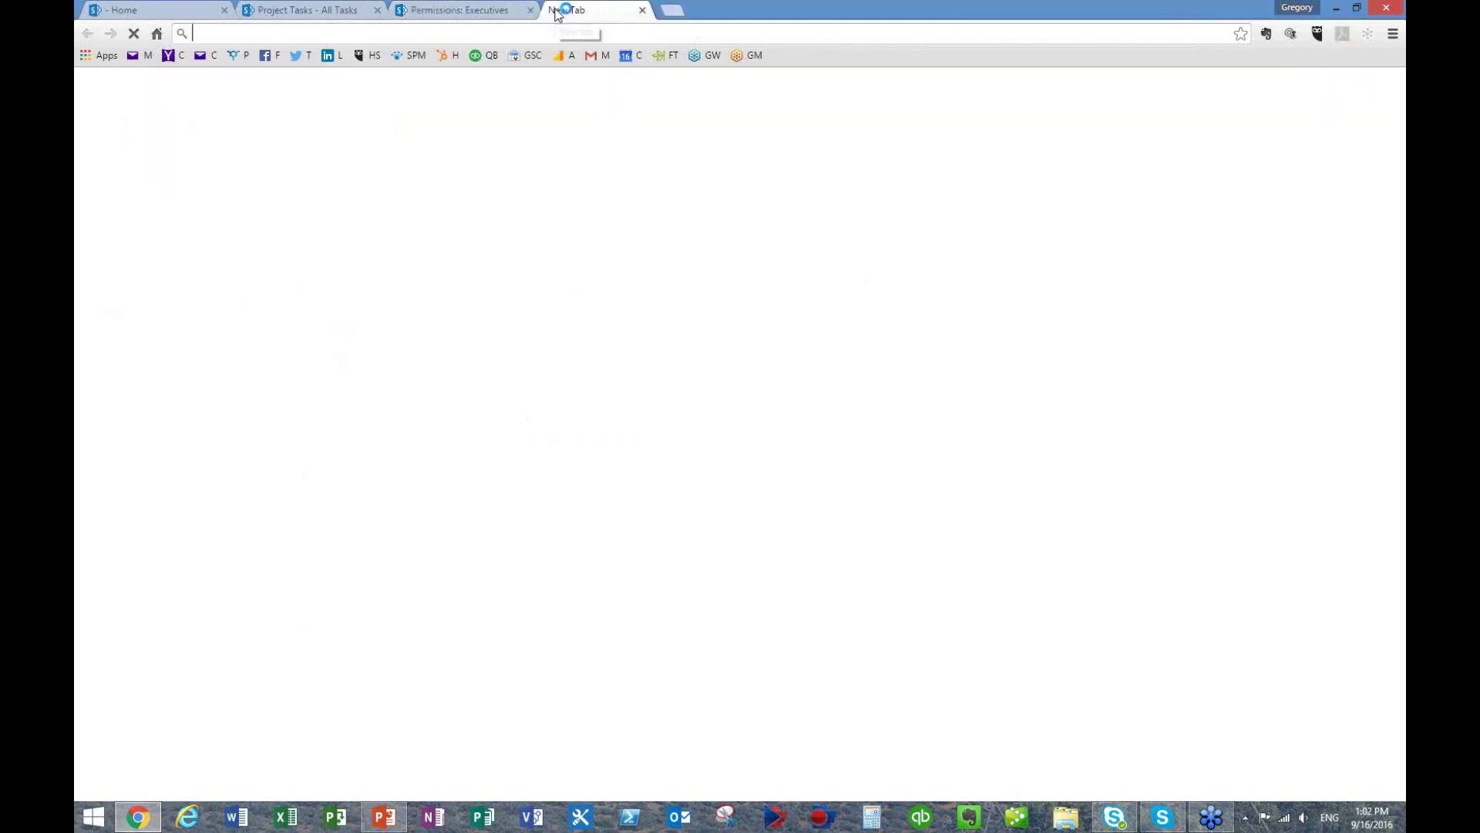
left_click(416, 59)
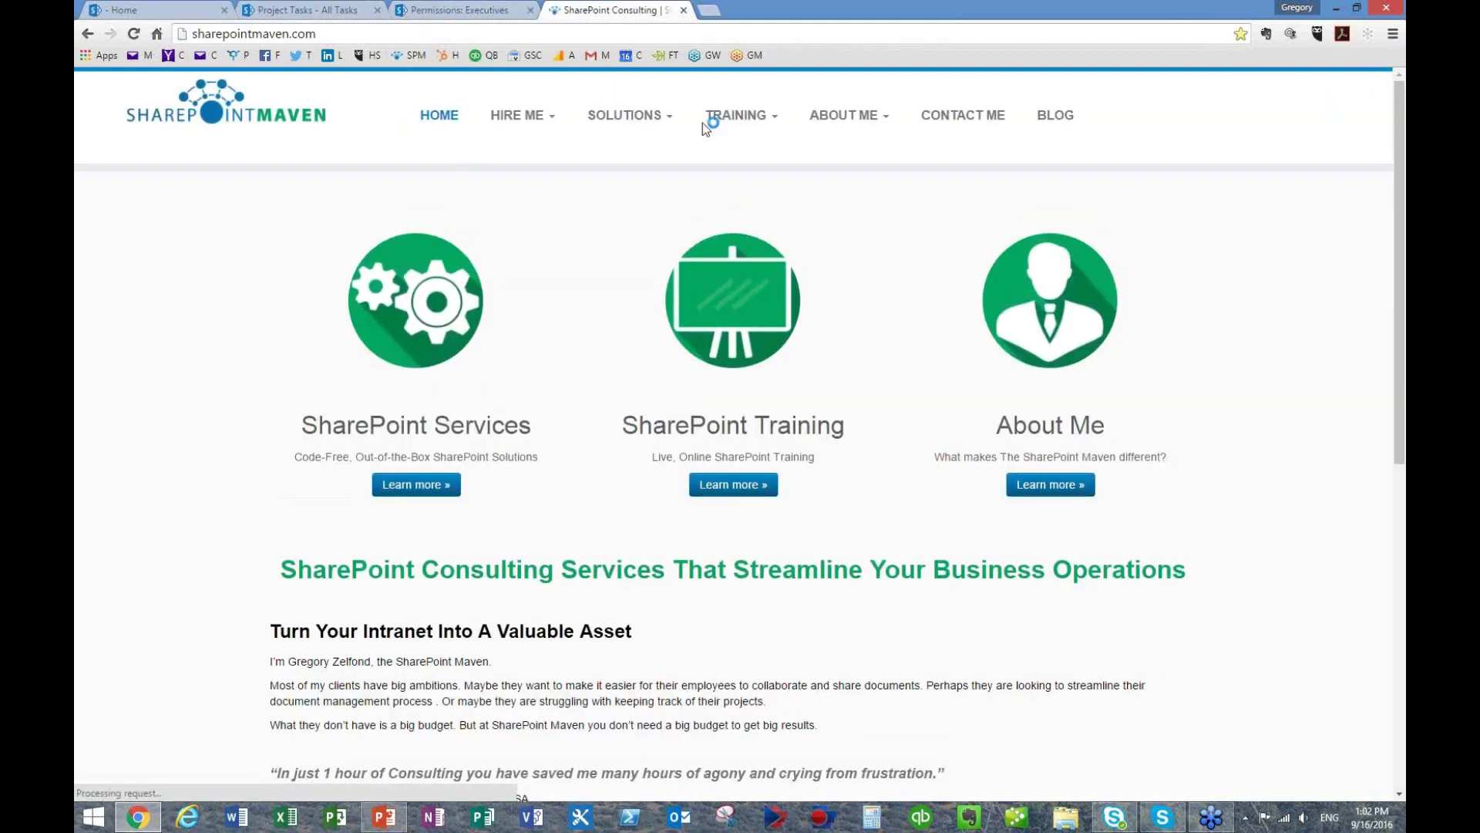
left_click(1053, 115)
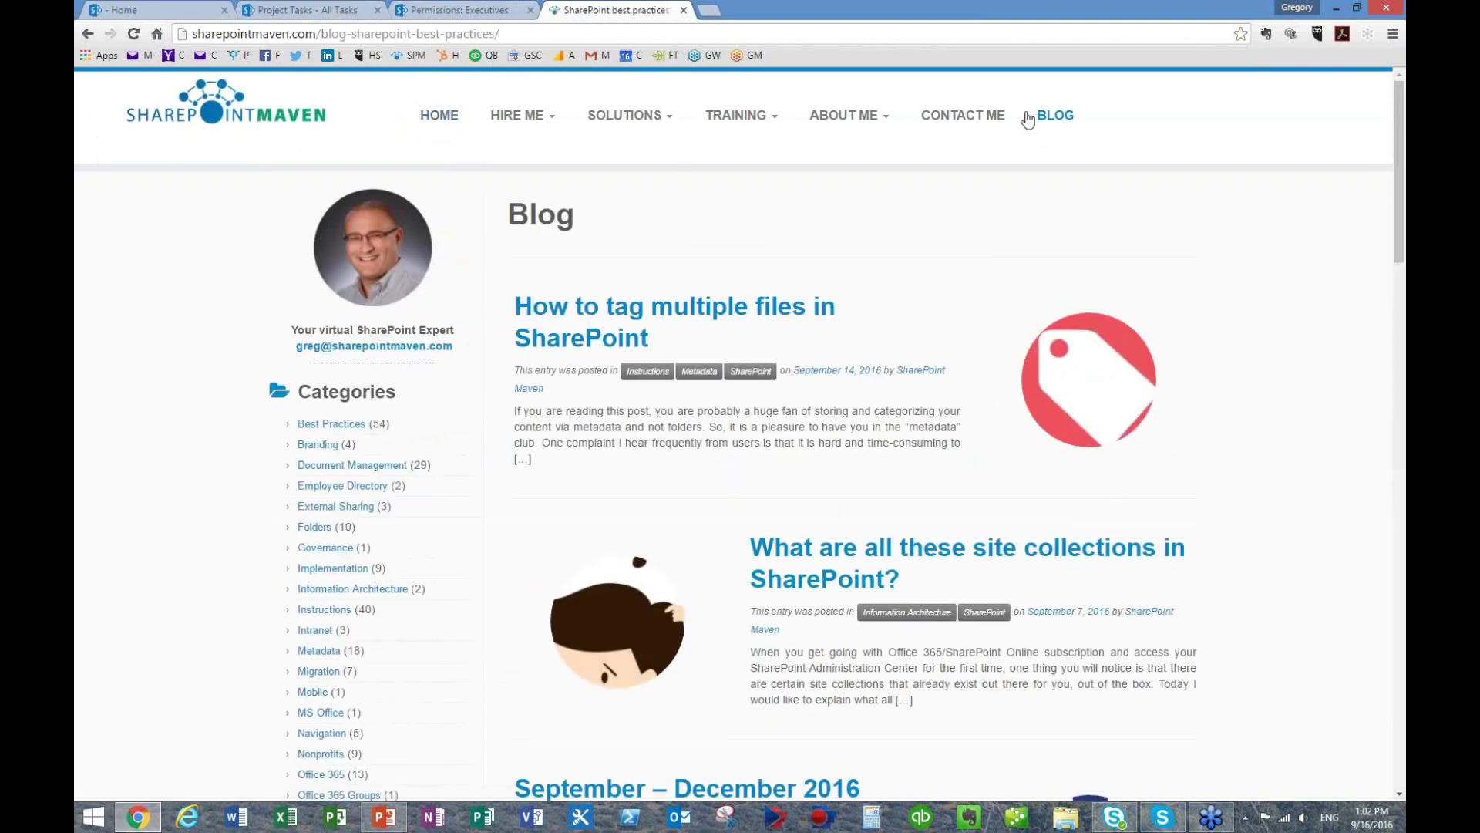
scroll(570, 385, "down", 4)
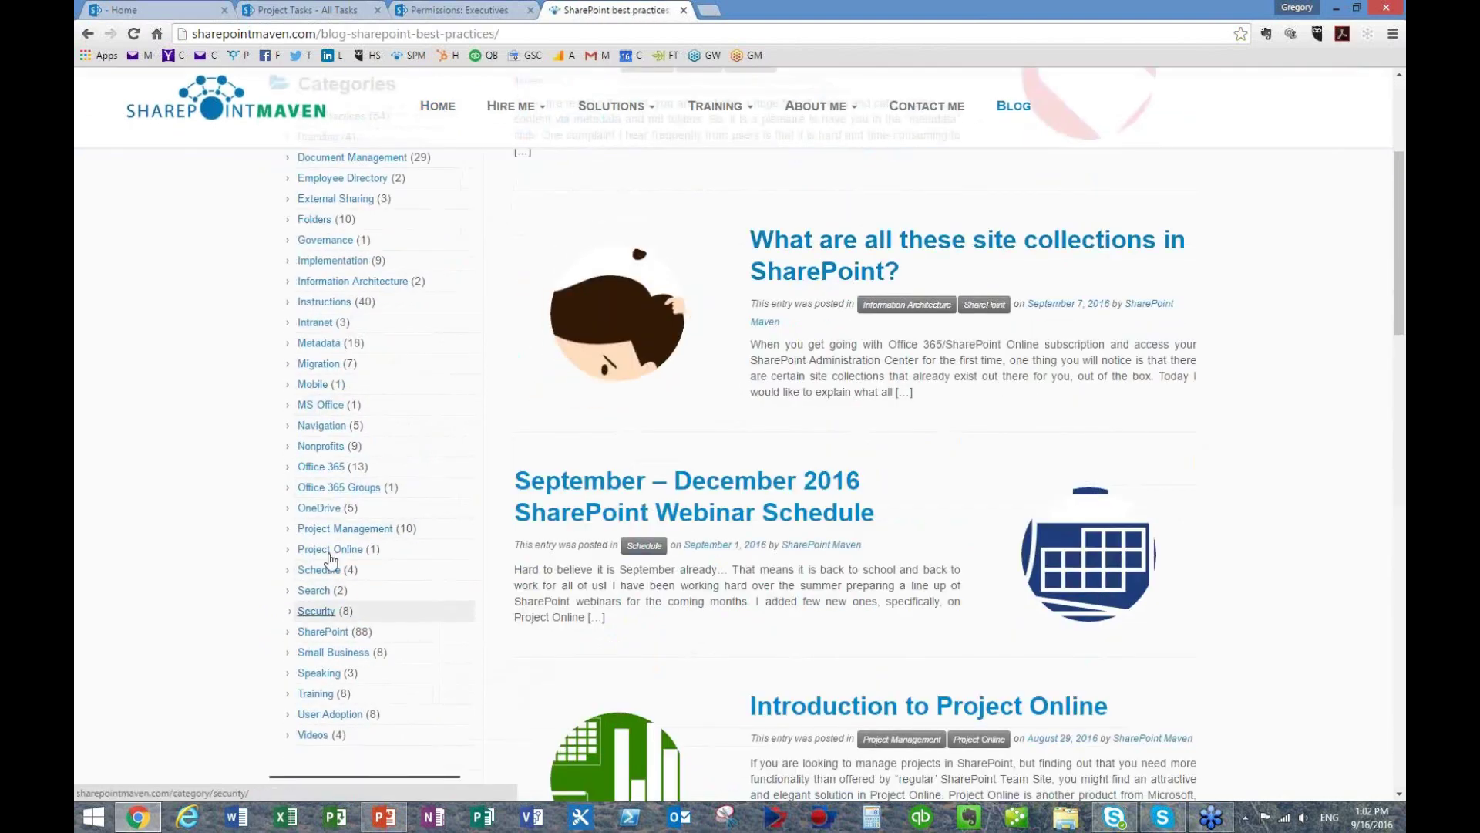
left_click(323, 615)
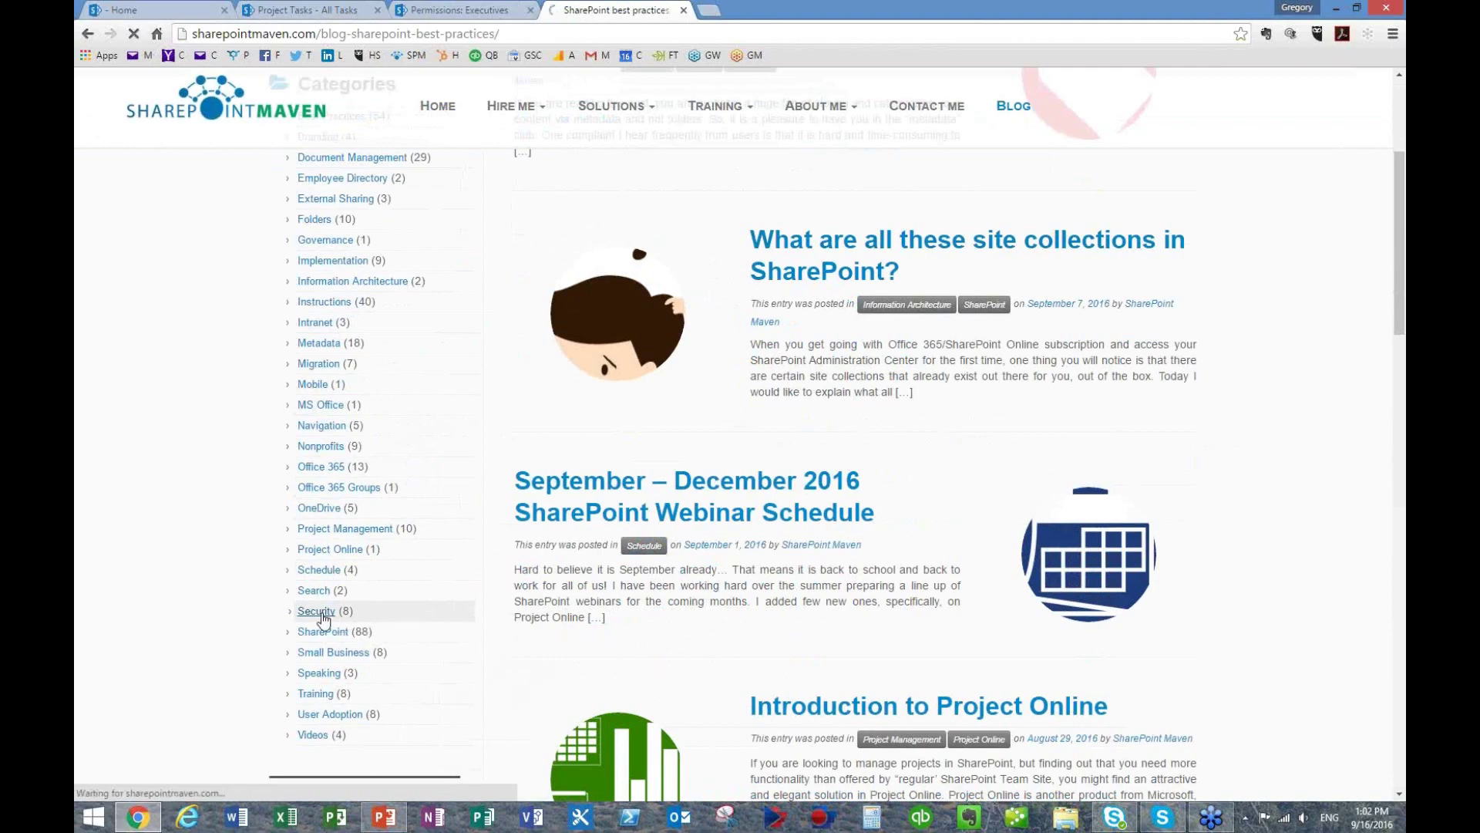
- Find the post "How to set Security for a SharePoint site" among the Security posts and open it
scroll(739, 511, "down", 7)
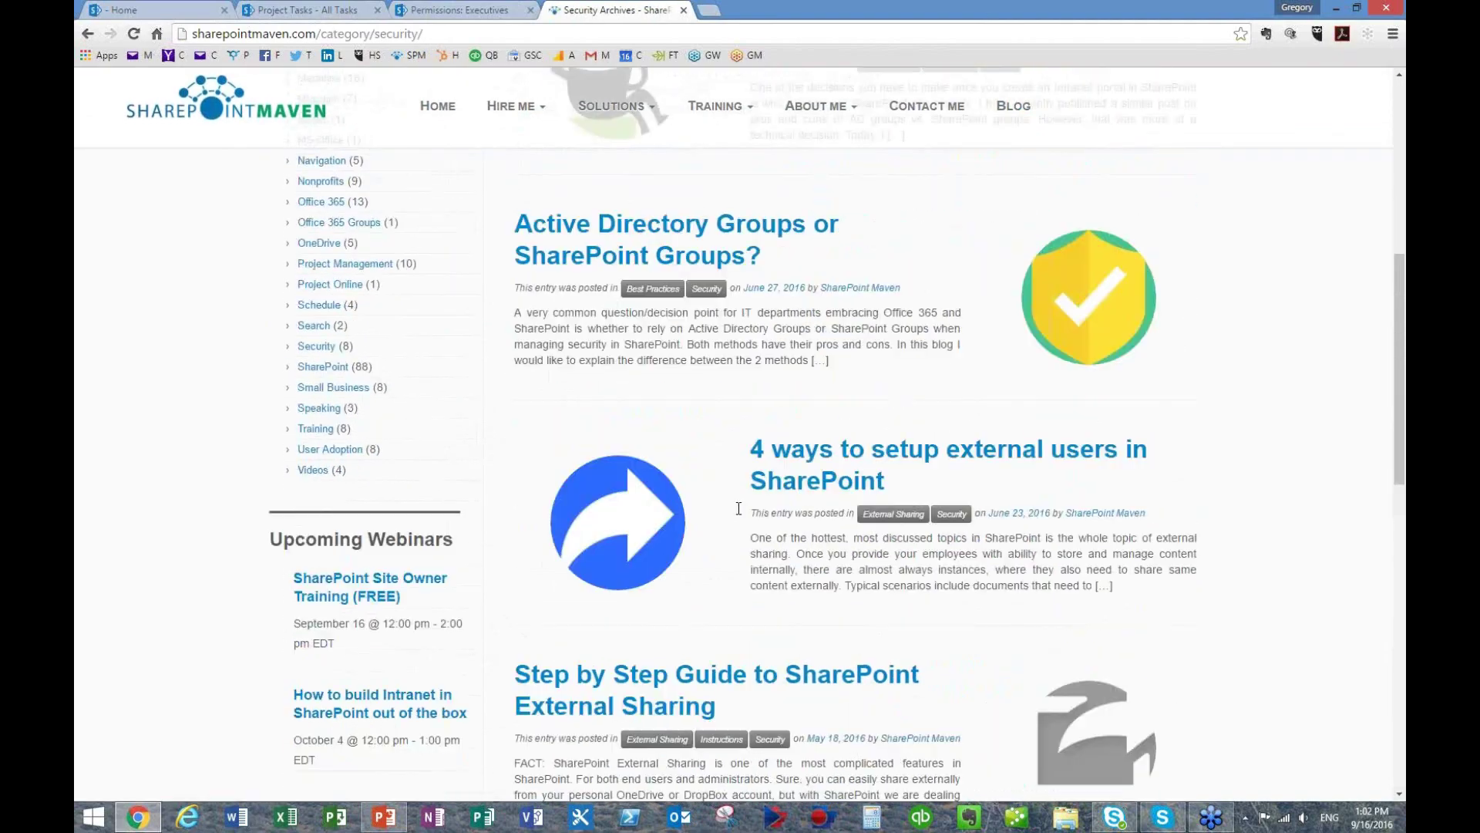
scroll(737, 508, "down", 6)
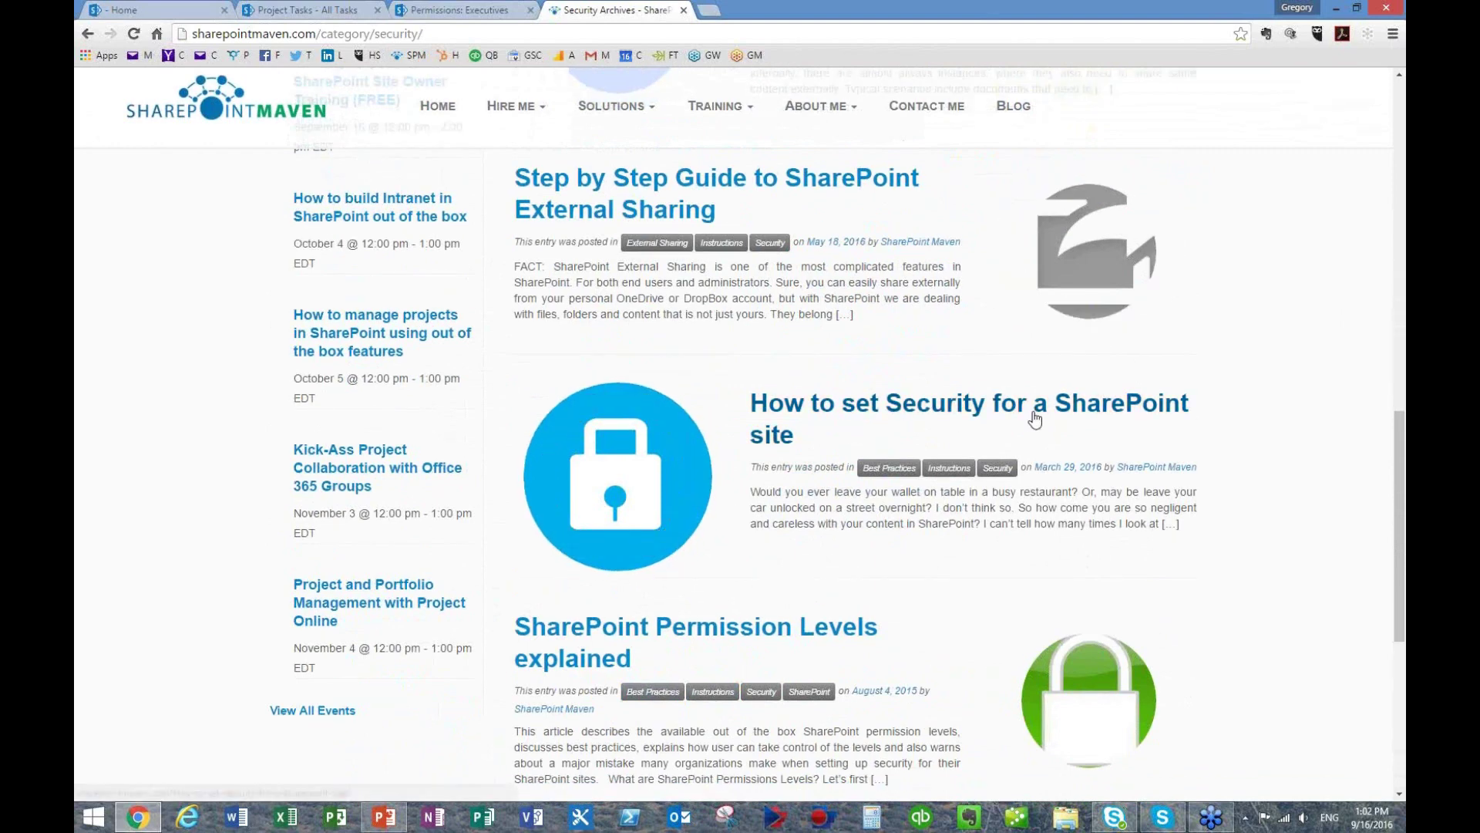
left_click(902, 415)
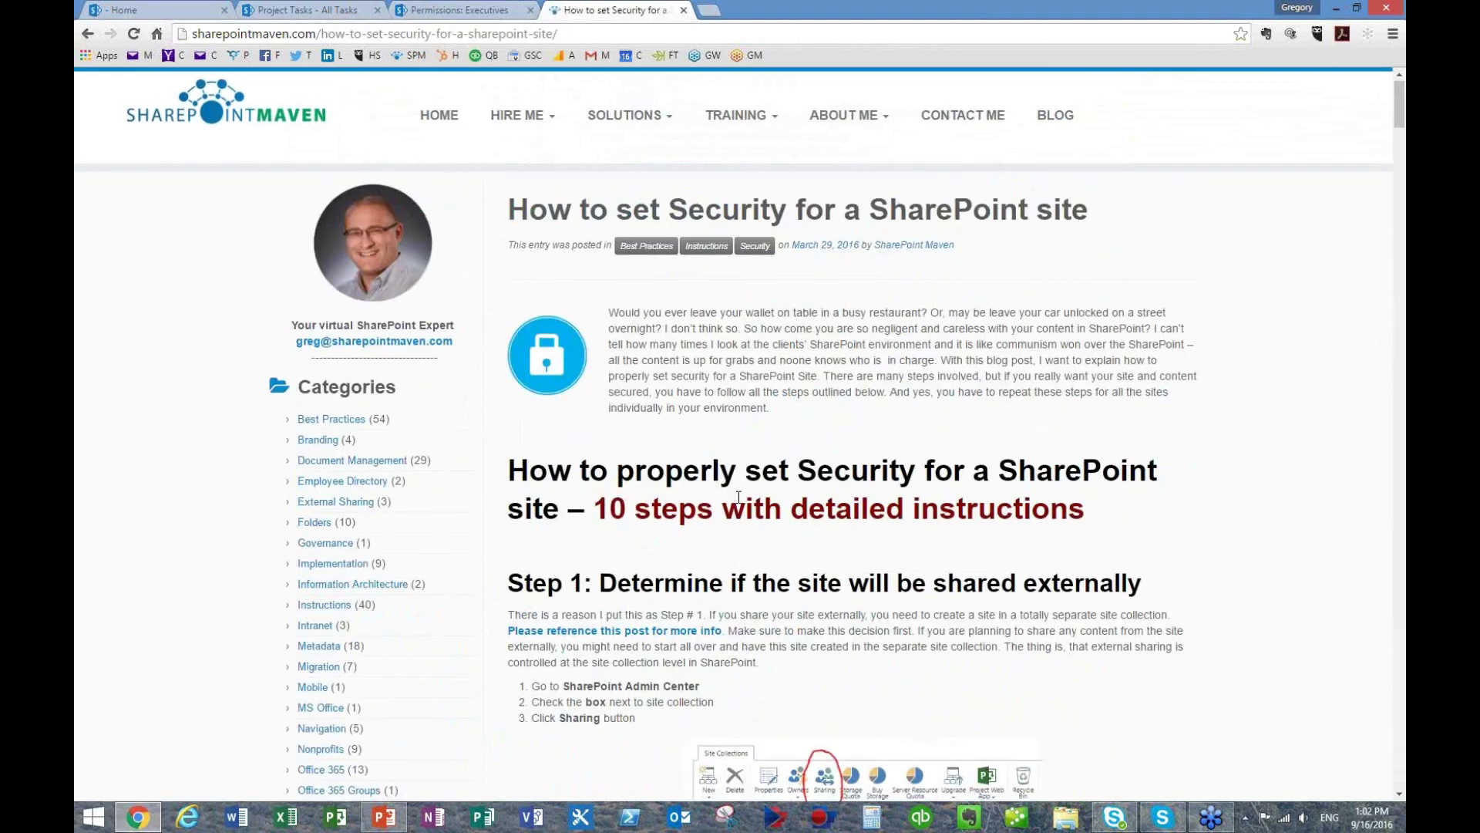
- Examine the article's instructions on external sharing and inherited or unique subsite security, and close the article
scroll(739, 497, "down", 3)
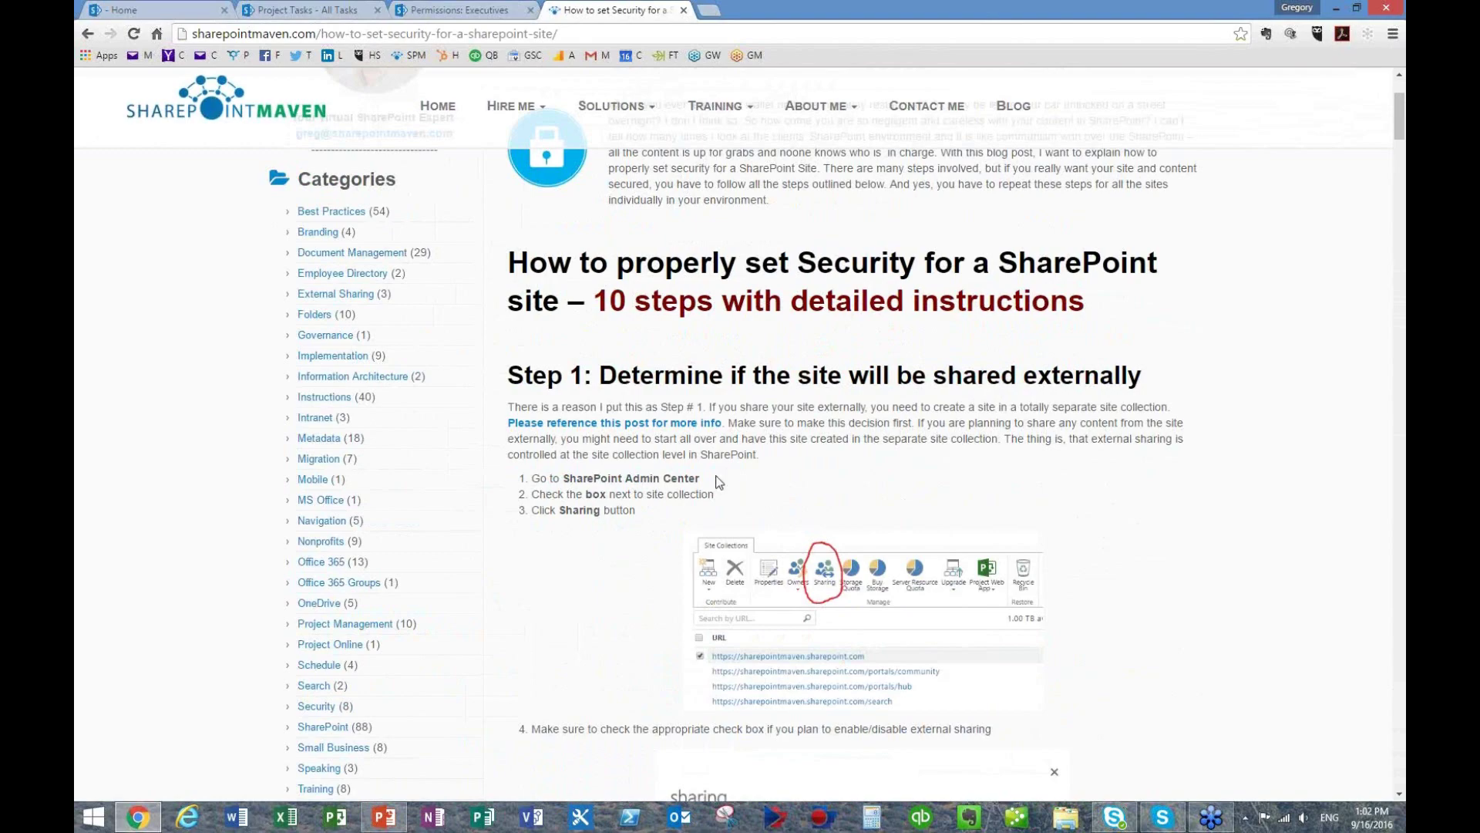
scroll(689, 439, "down", 7)
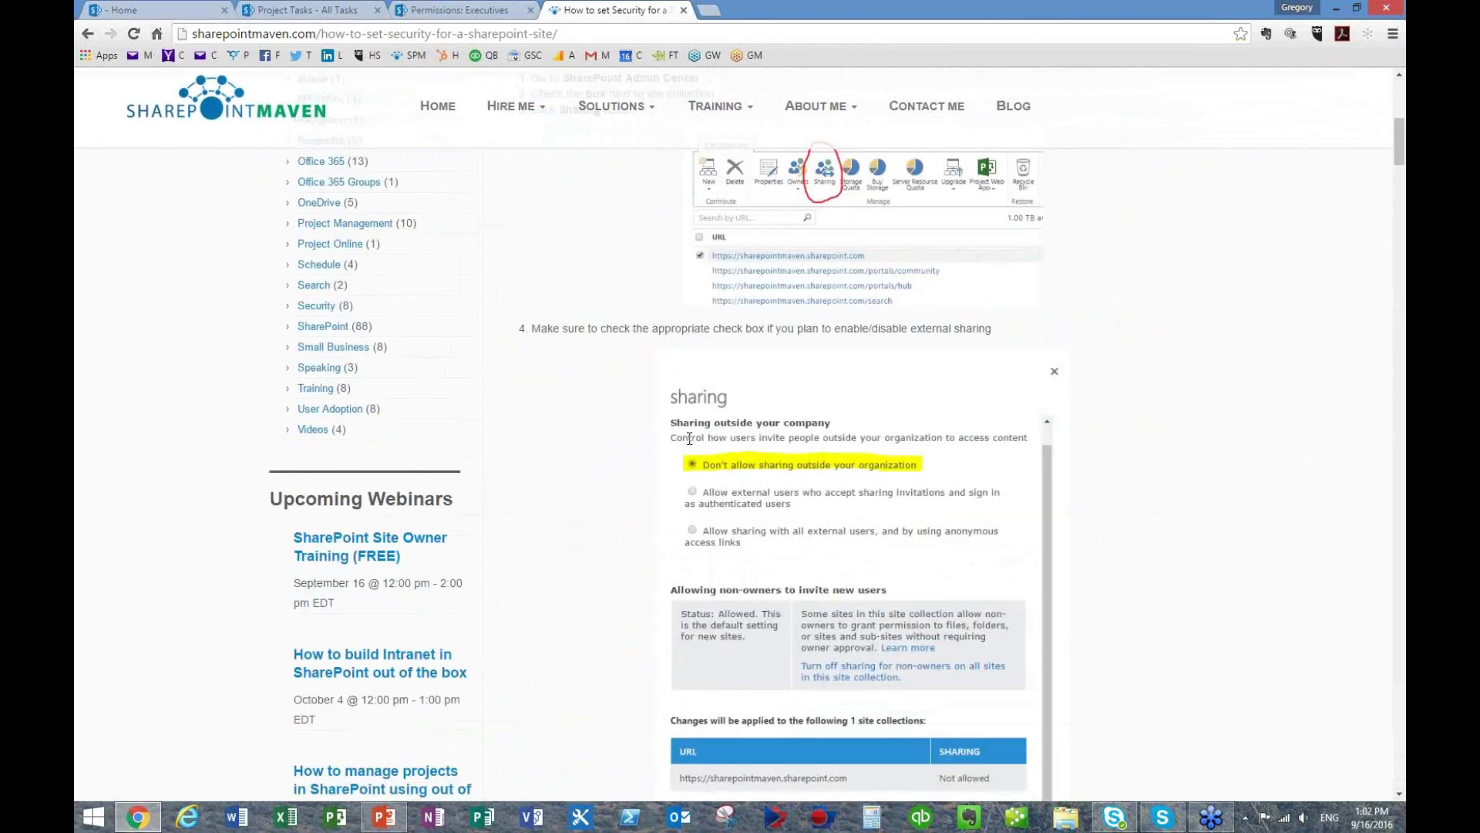
scroll(678, 445, "down", 4)
scroll(679, 442, "down", 3)
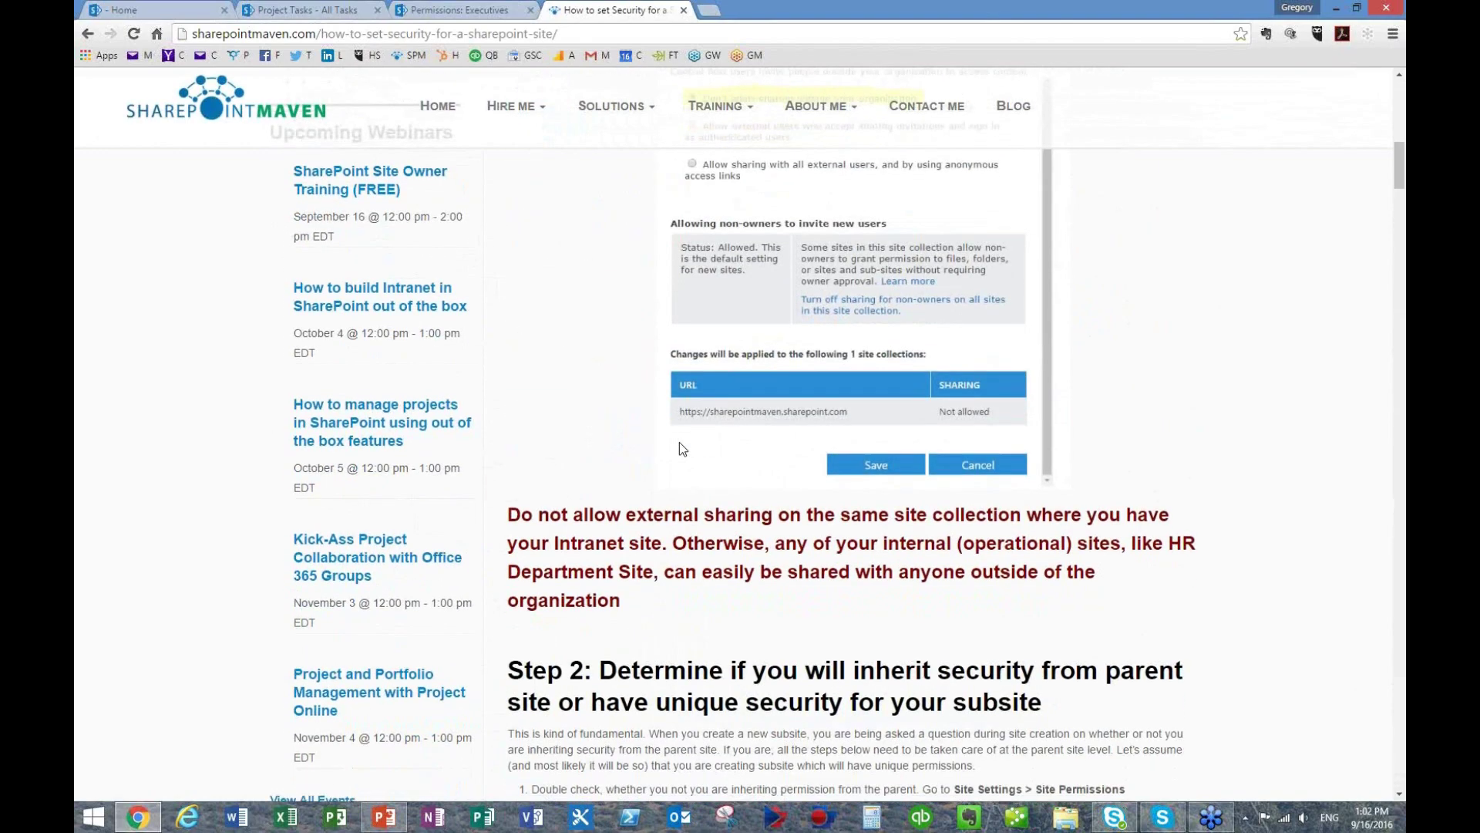
scroll(679, 442, "up", 18)
scroll(679, 442, "up", 2)
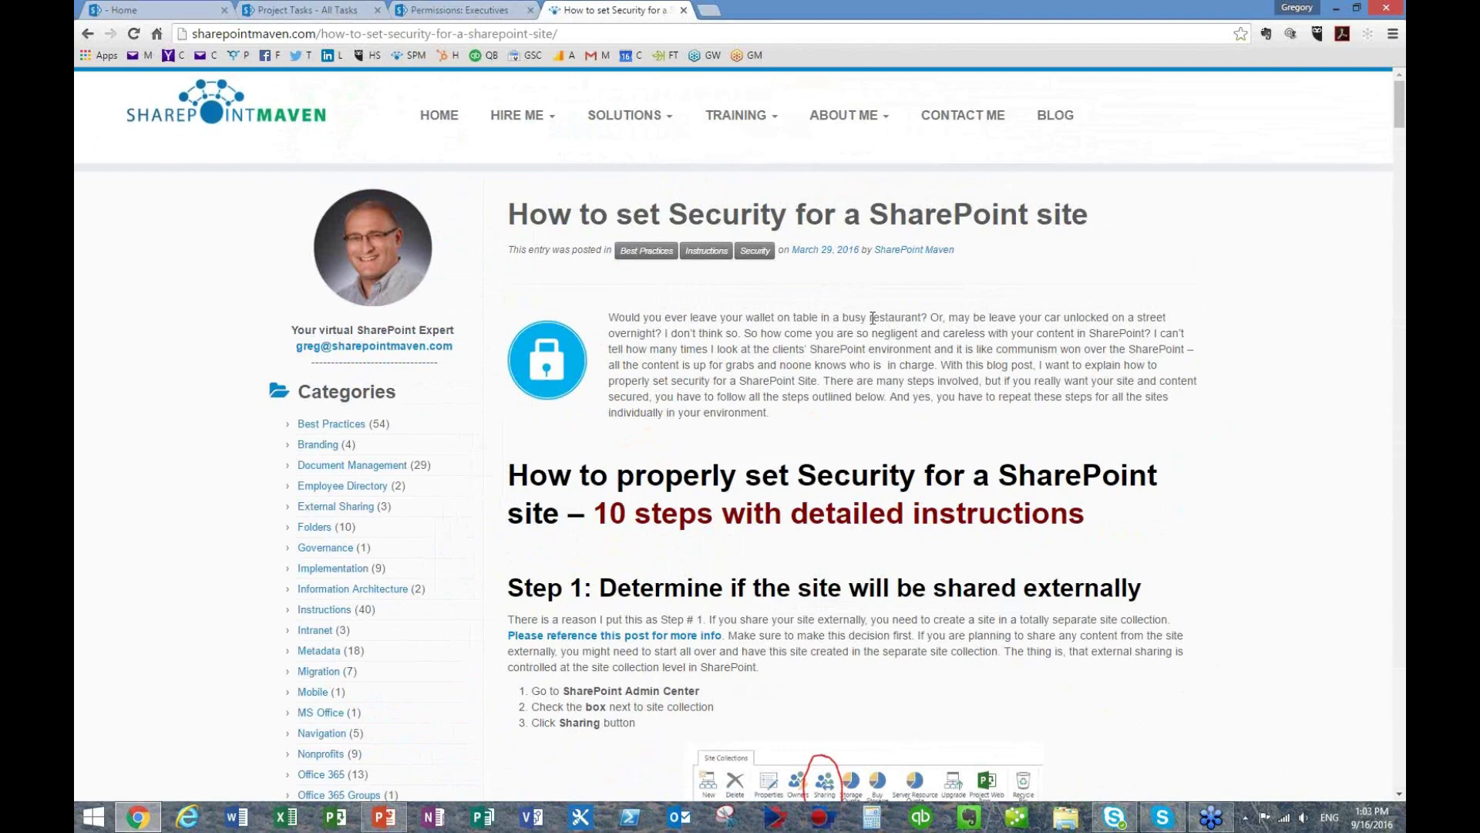
mouse_move(696, 115)
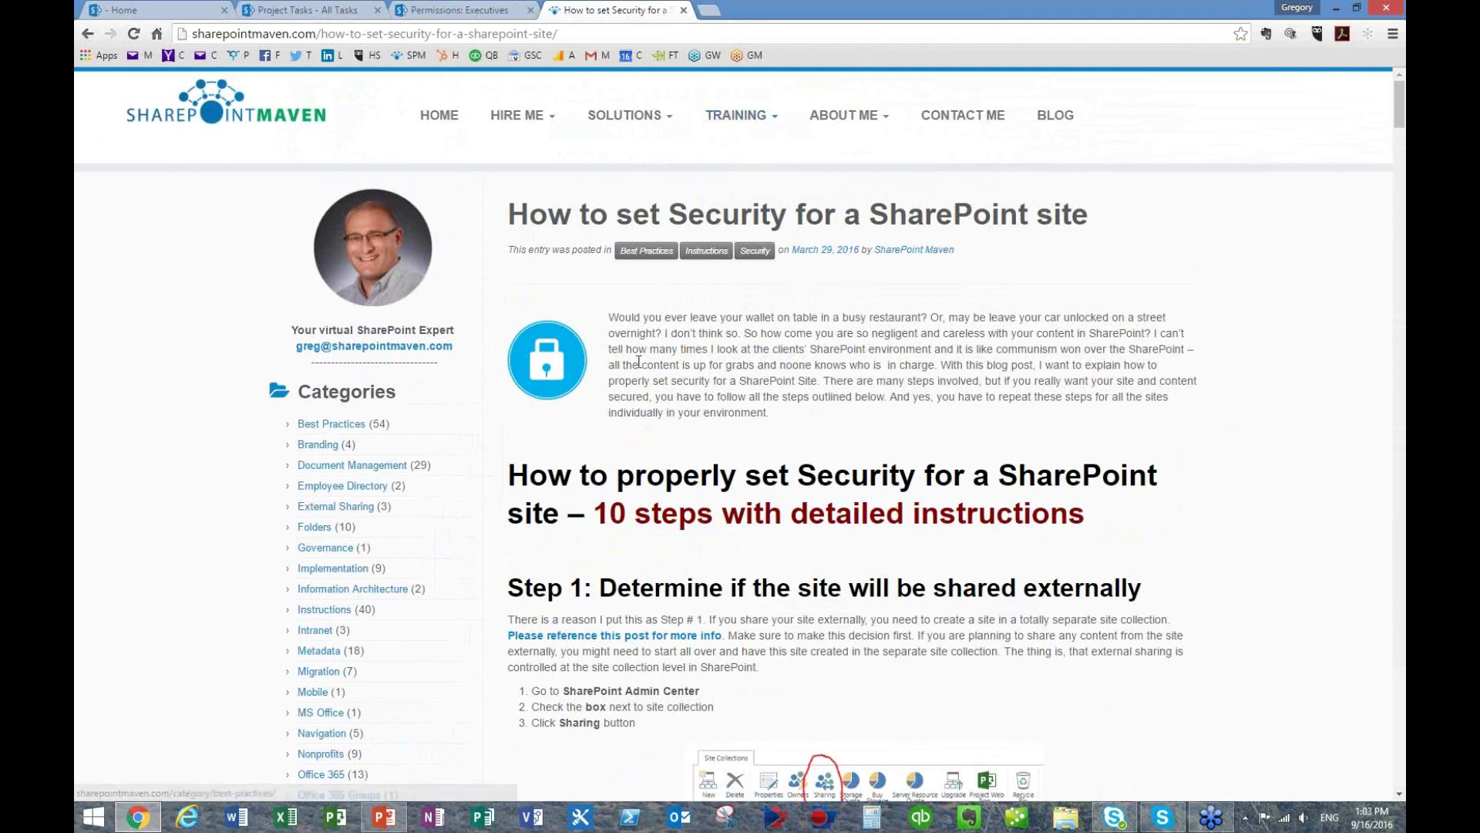
scroll(663, 401, "down", 3)
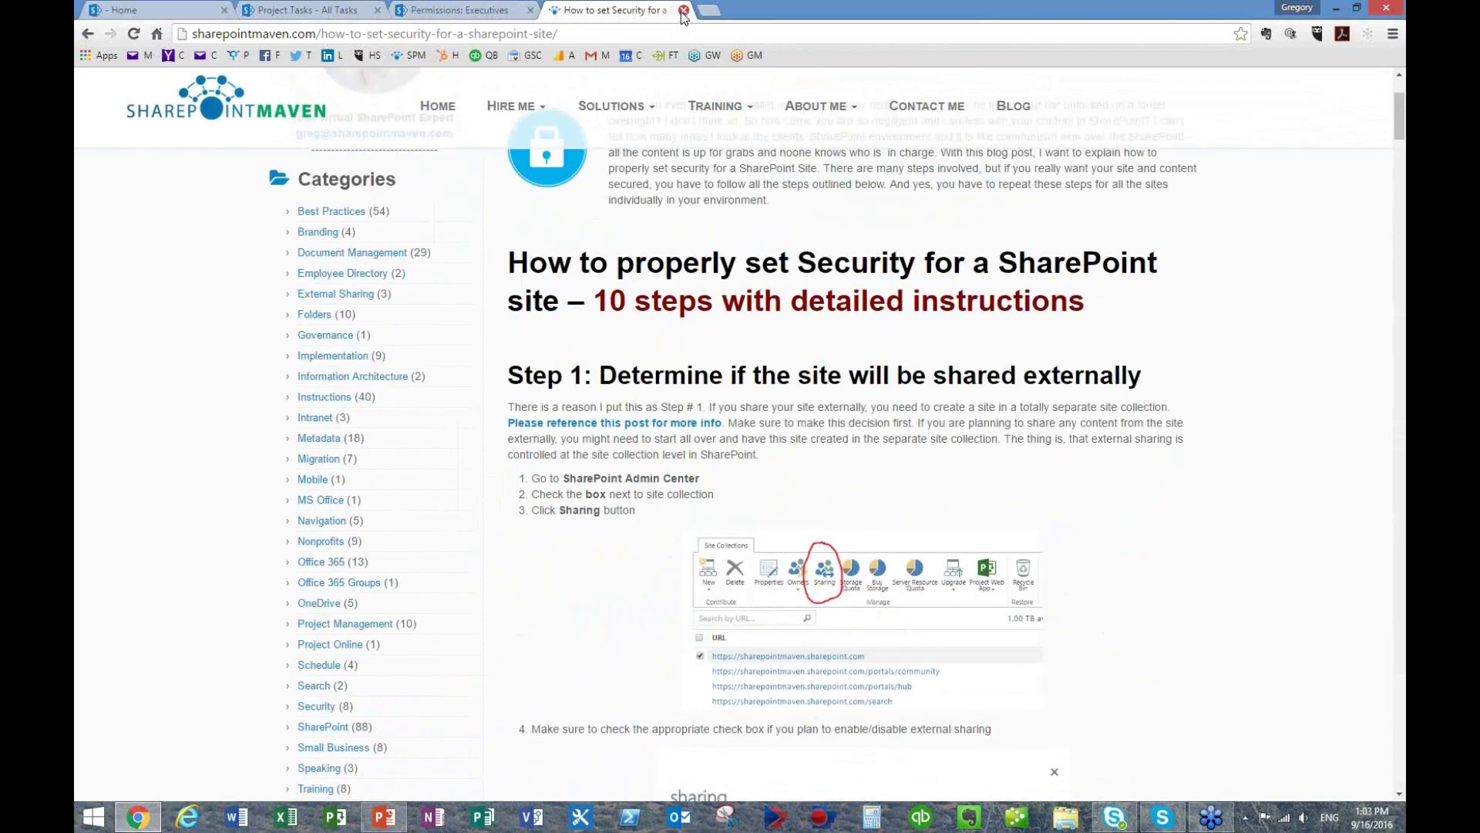
left_click(684, 10)
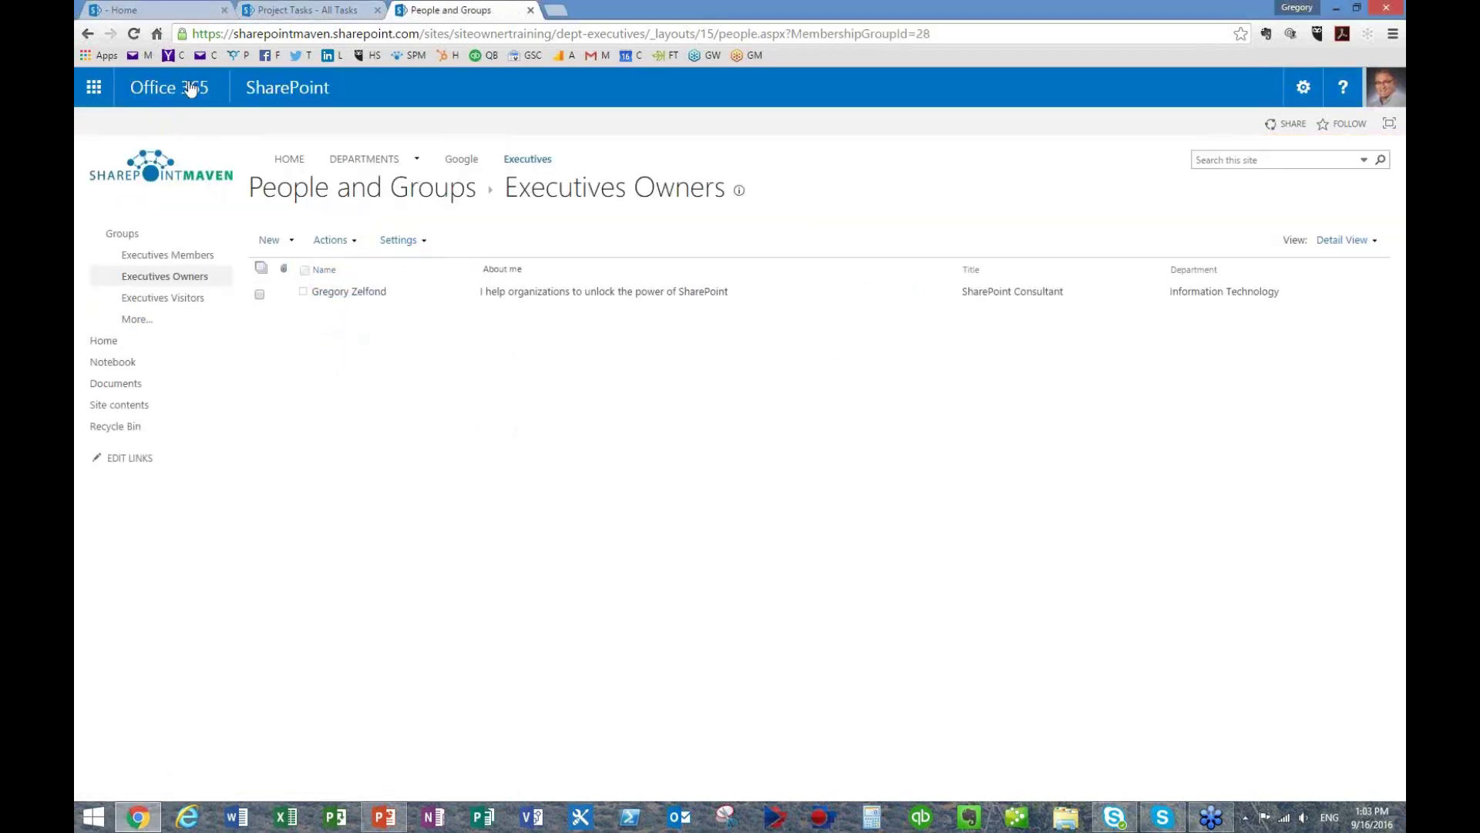
- Check who belongs to the Executives Members group and return to the site permissions
left_click(89, 35)
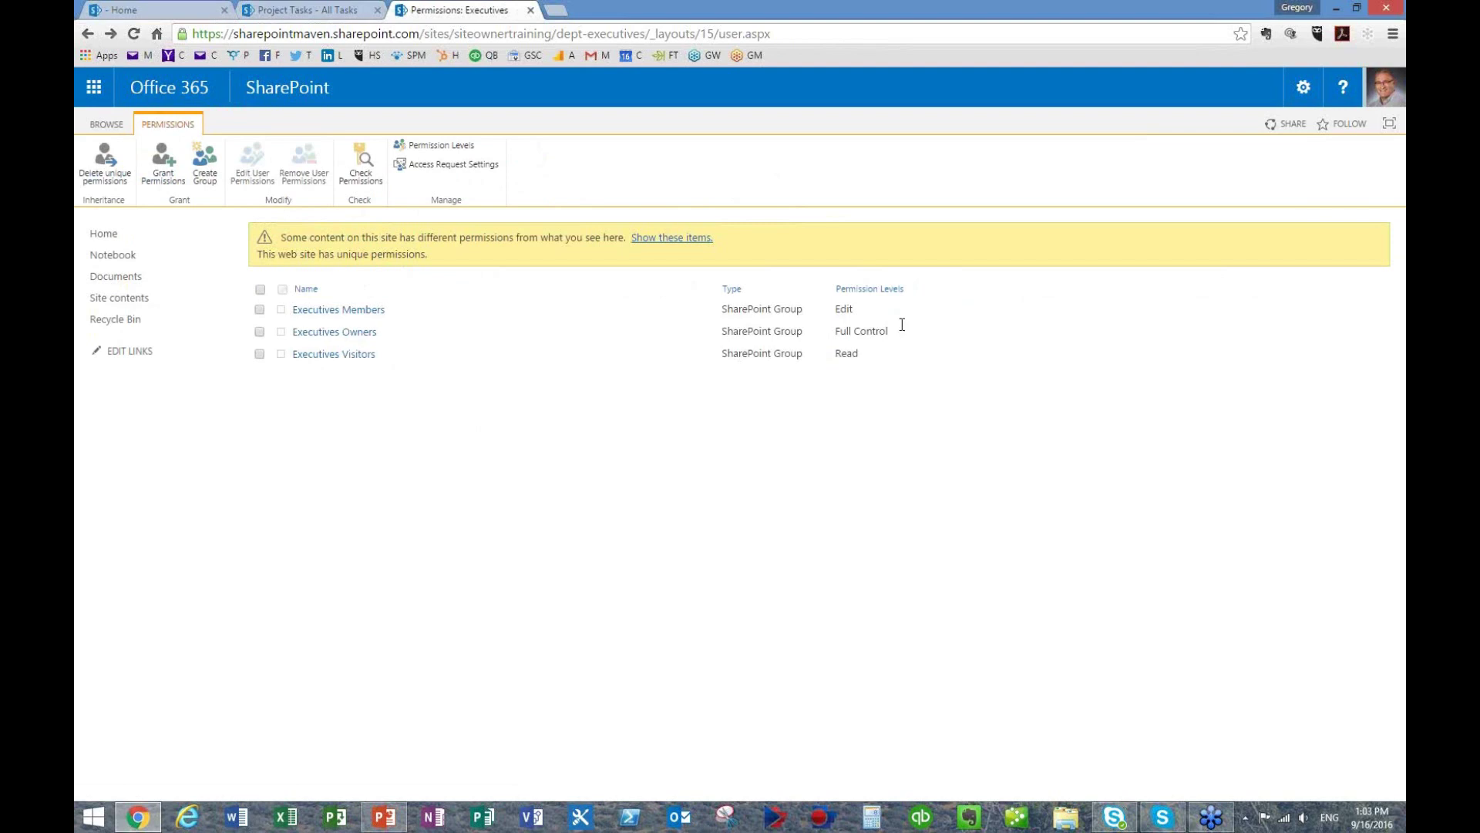
left_click(372, 311)
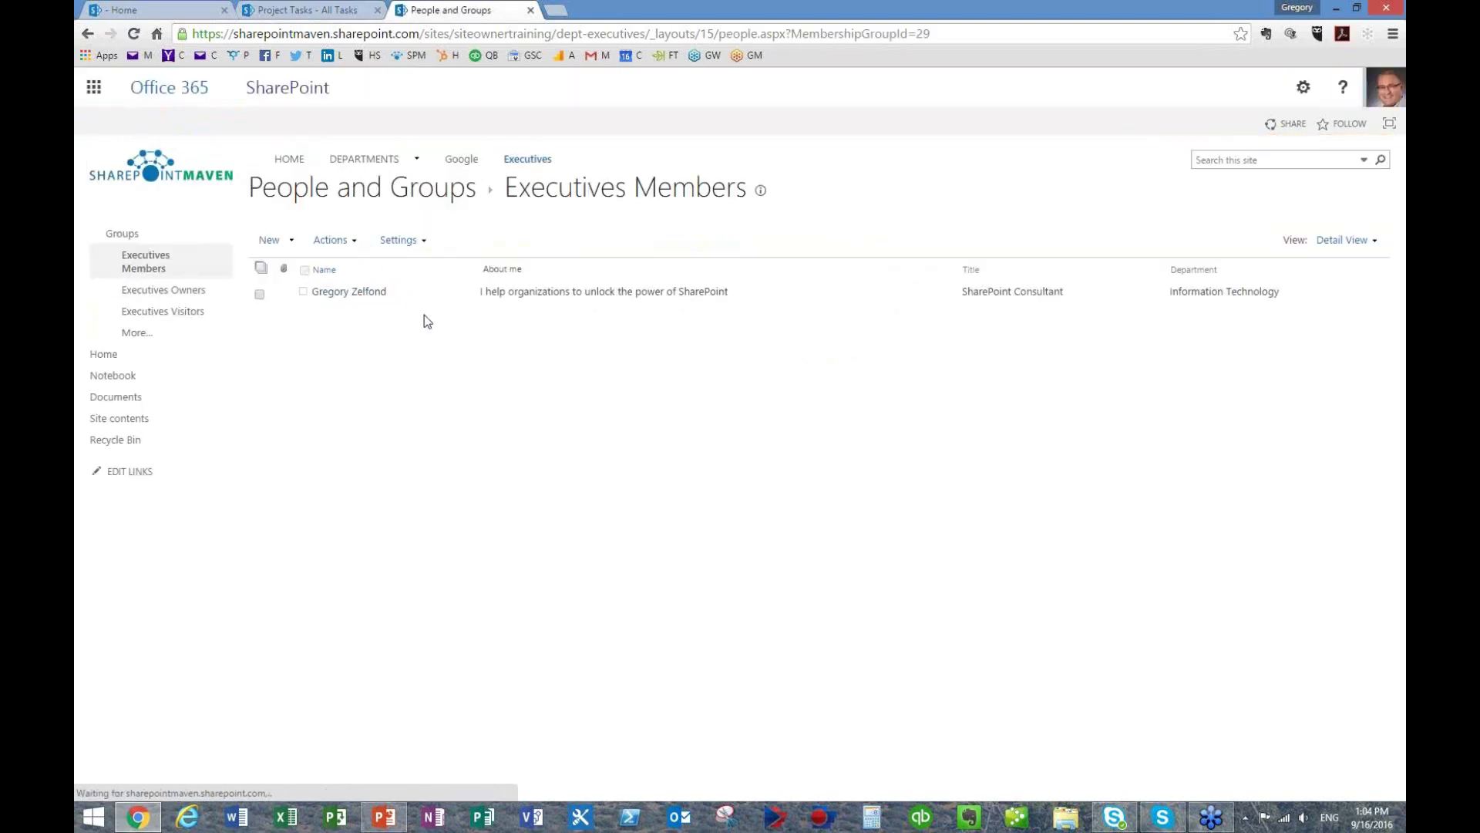
left_click(87, 33)
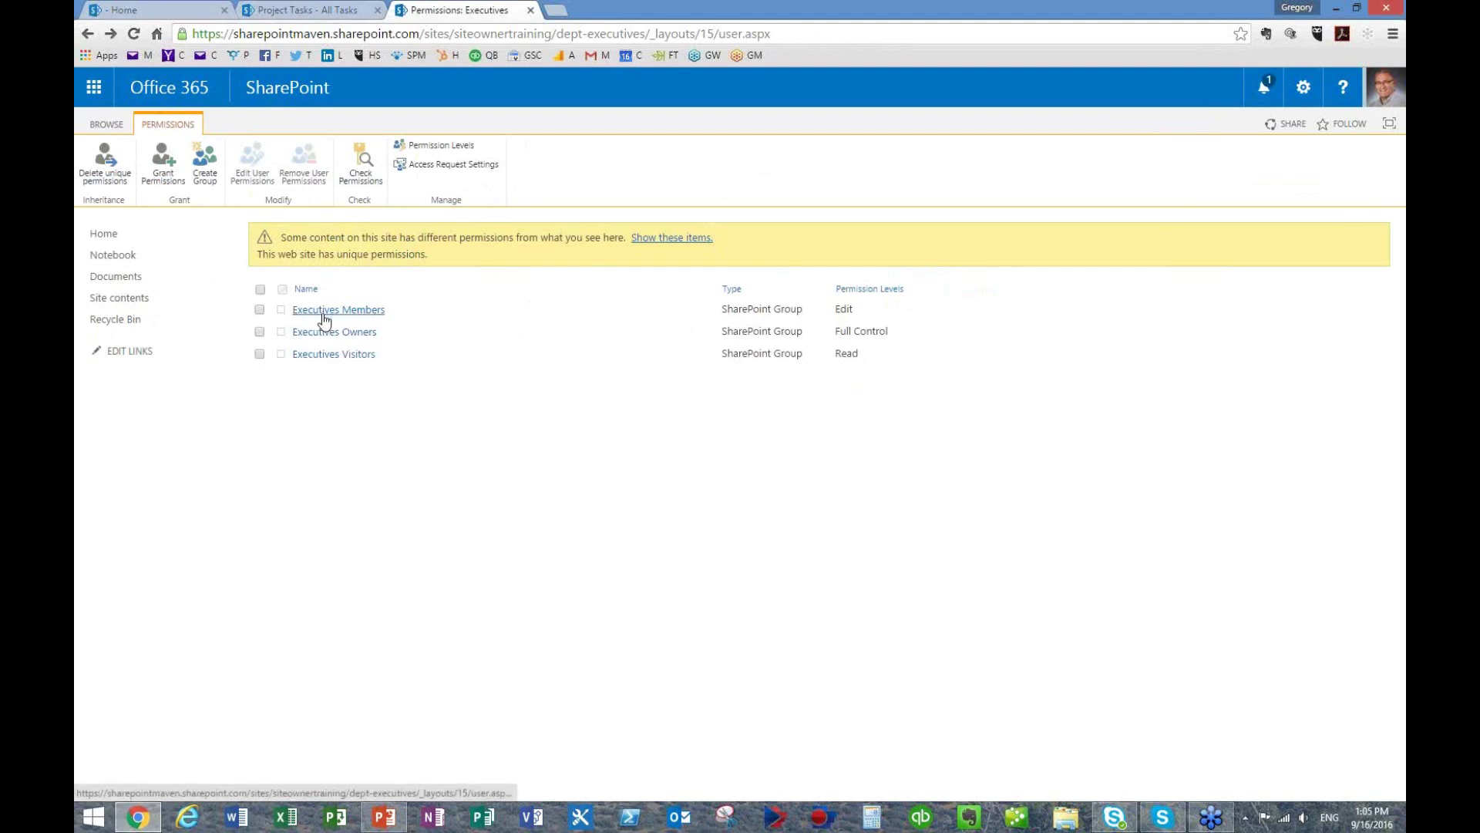
- Read the Edit level's description for the Executives Members group and give the group Contribute permission instead of Edit
left_click(260, 311)
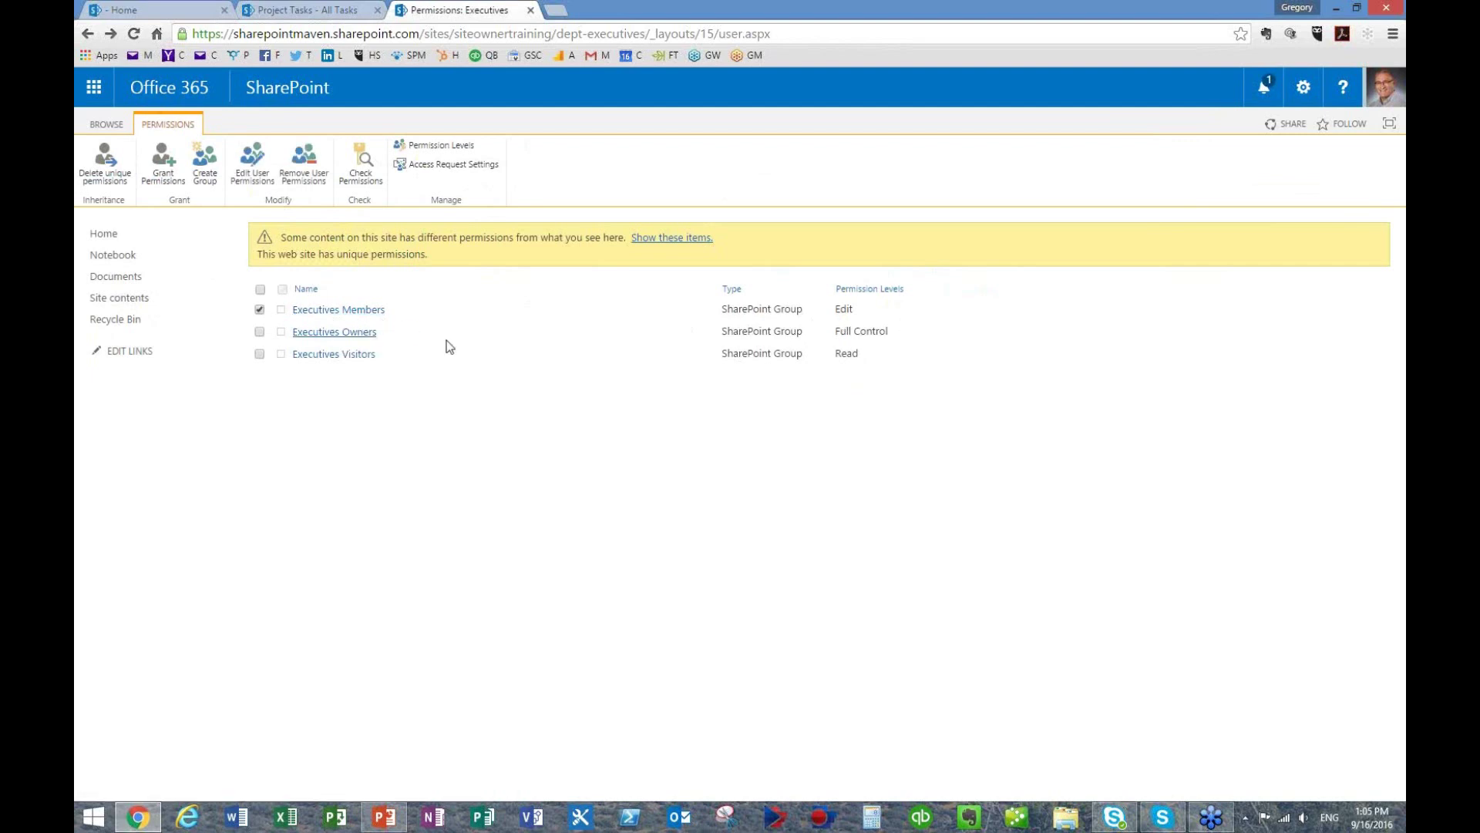
left_click(248, 183)
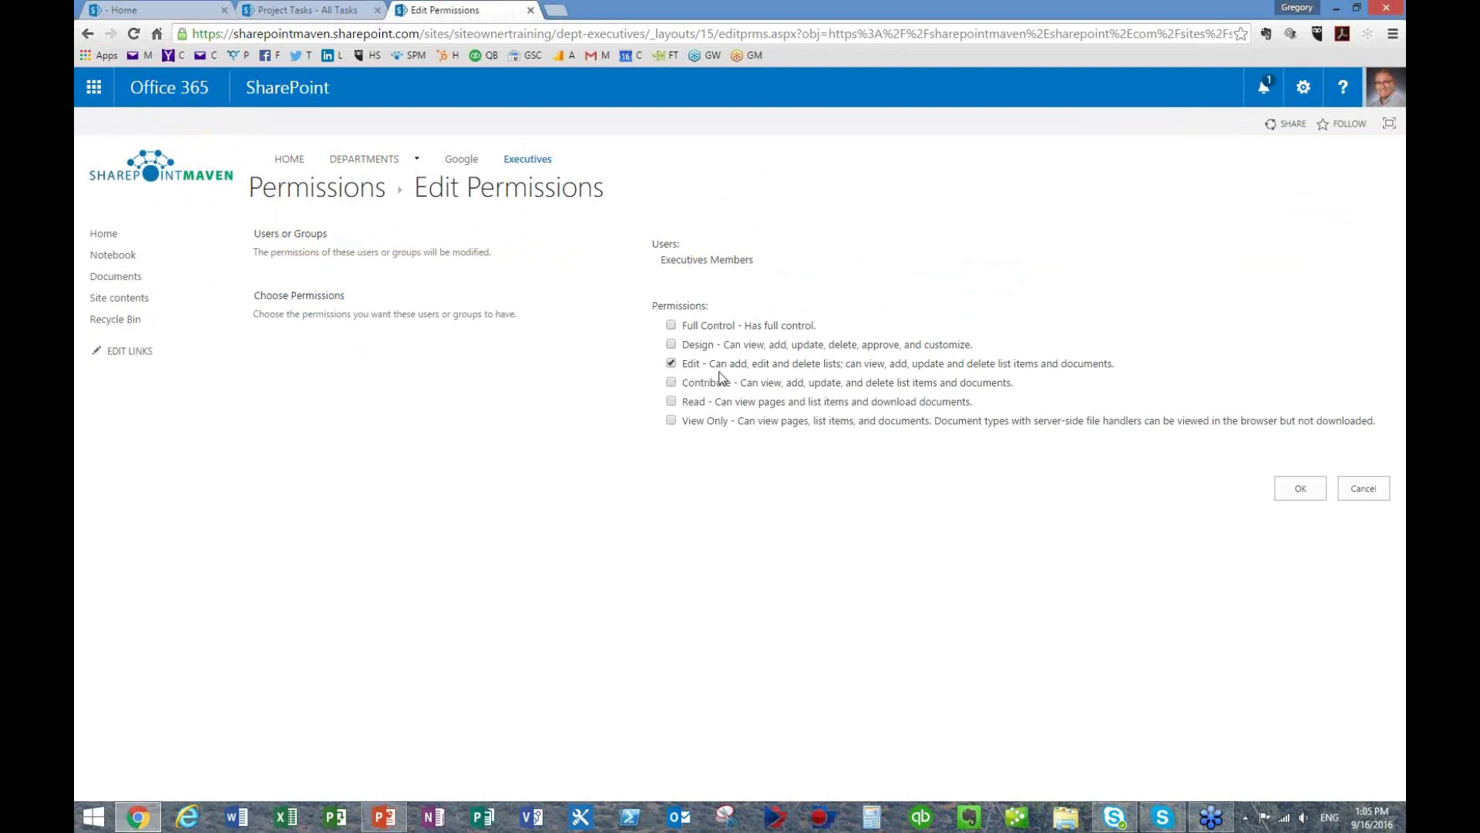
left_click_drag(725, 370, 840, 370)
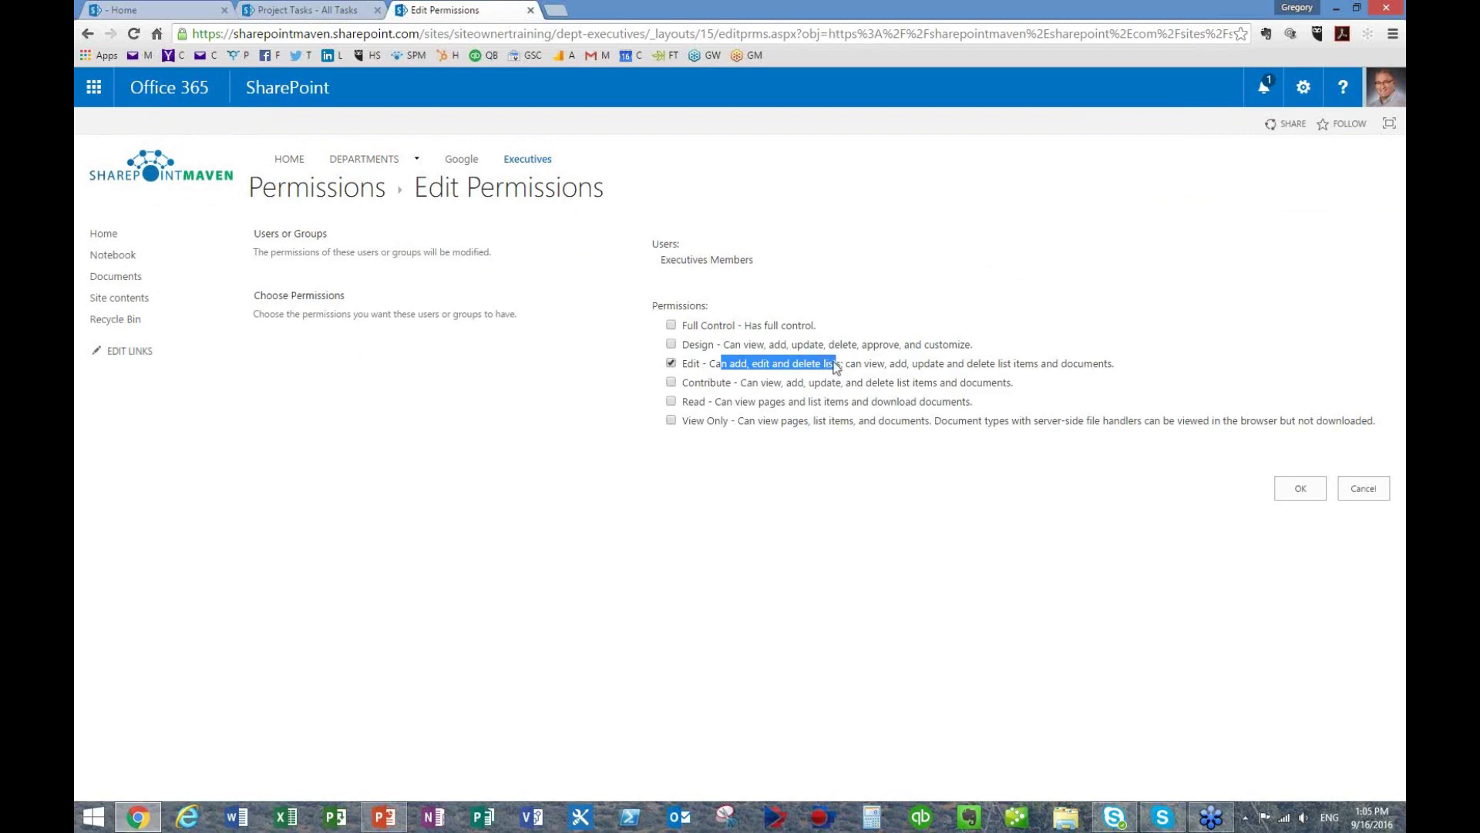
left_click(749, 371)
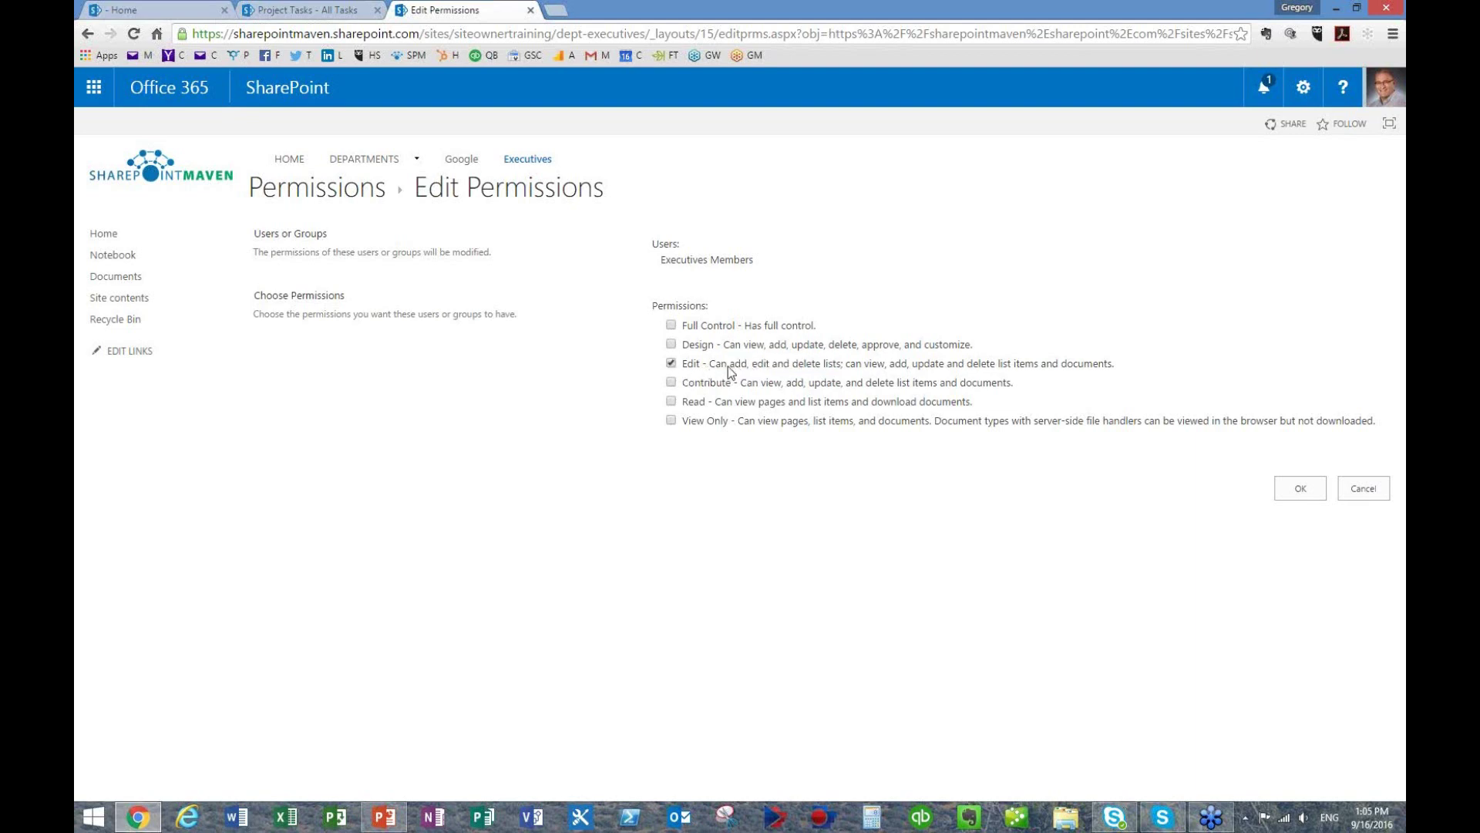
left_click_drag(710, 371, 846, 373)
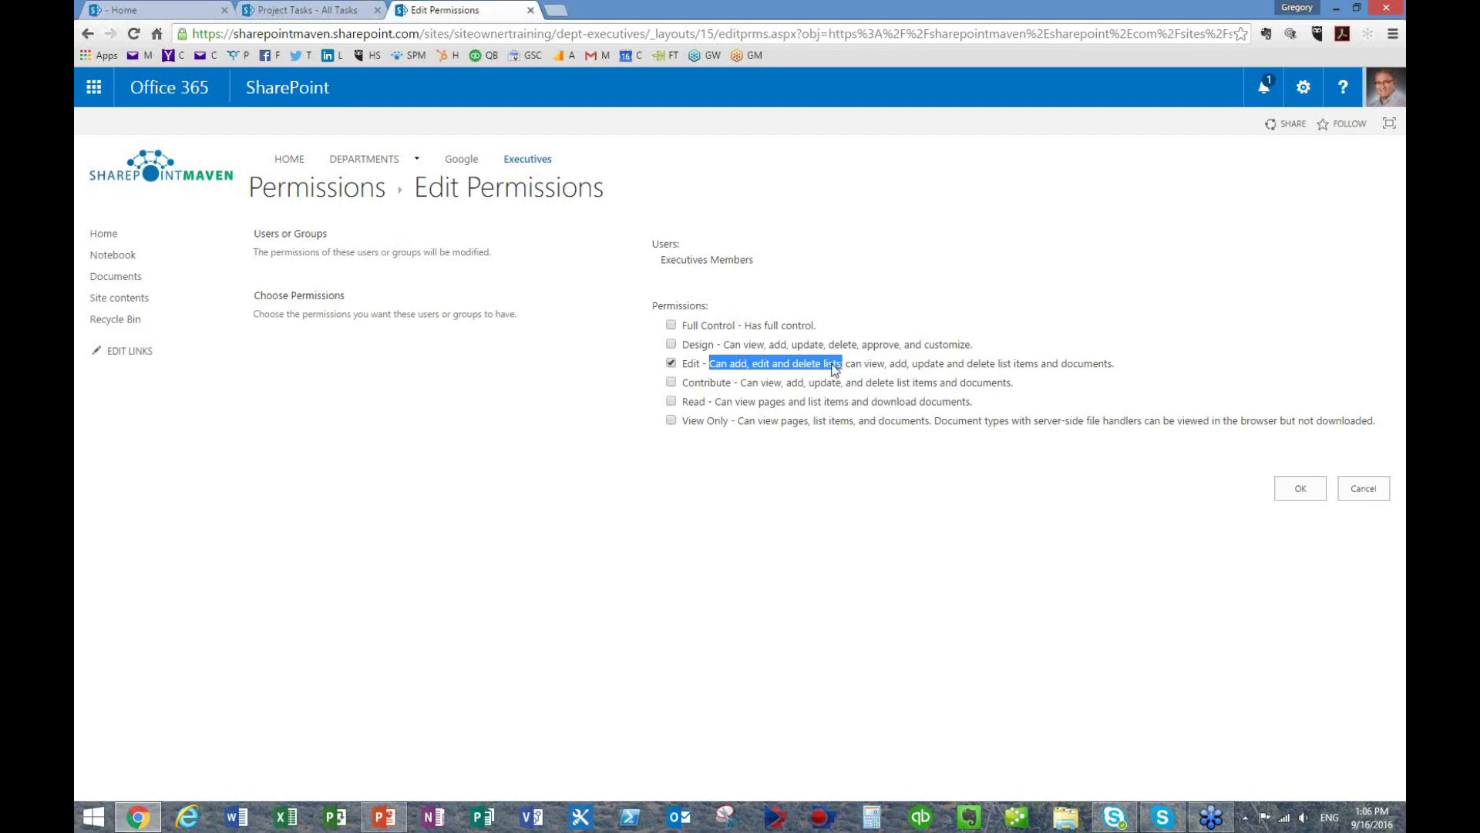
left_click(672, 363)
left_click(671, 385)
left_click(1302, 490)
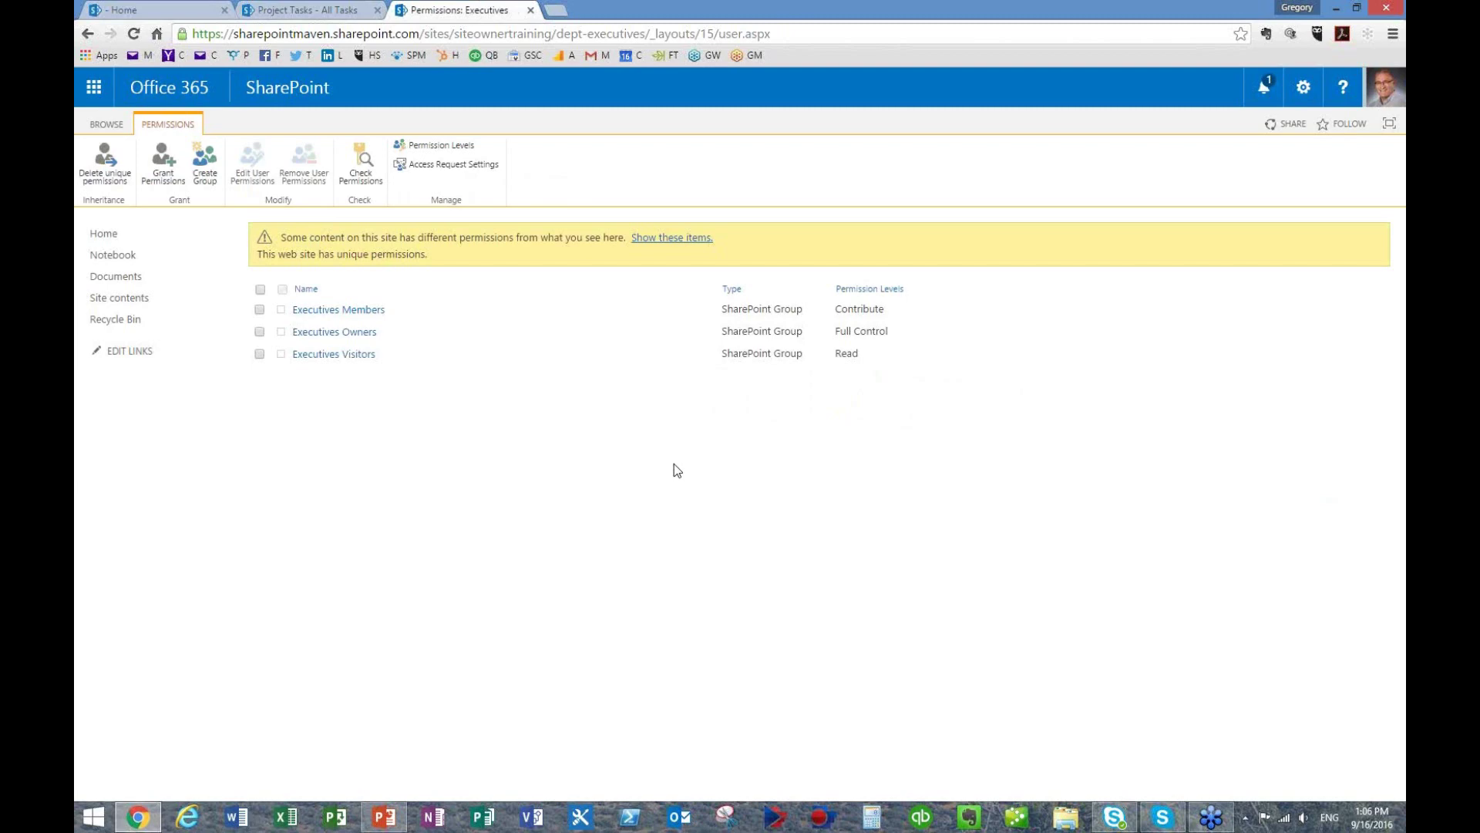
left_click(369, 308)
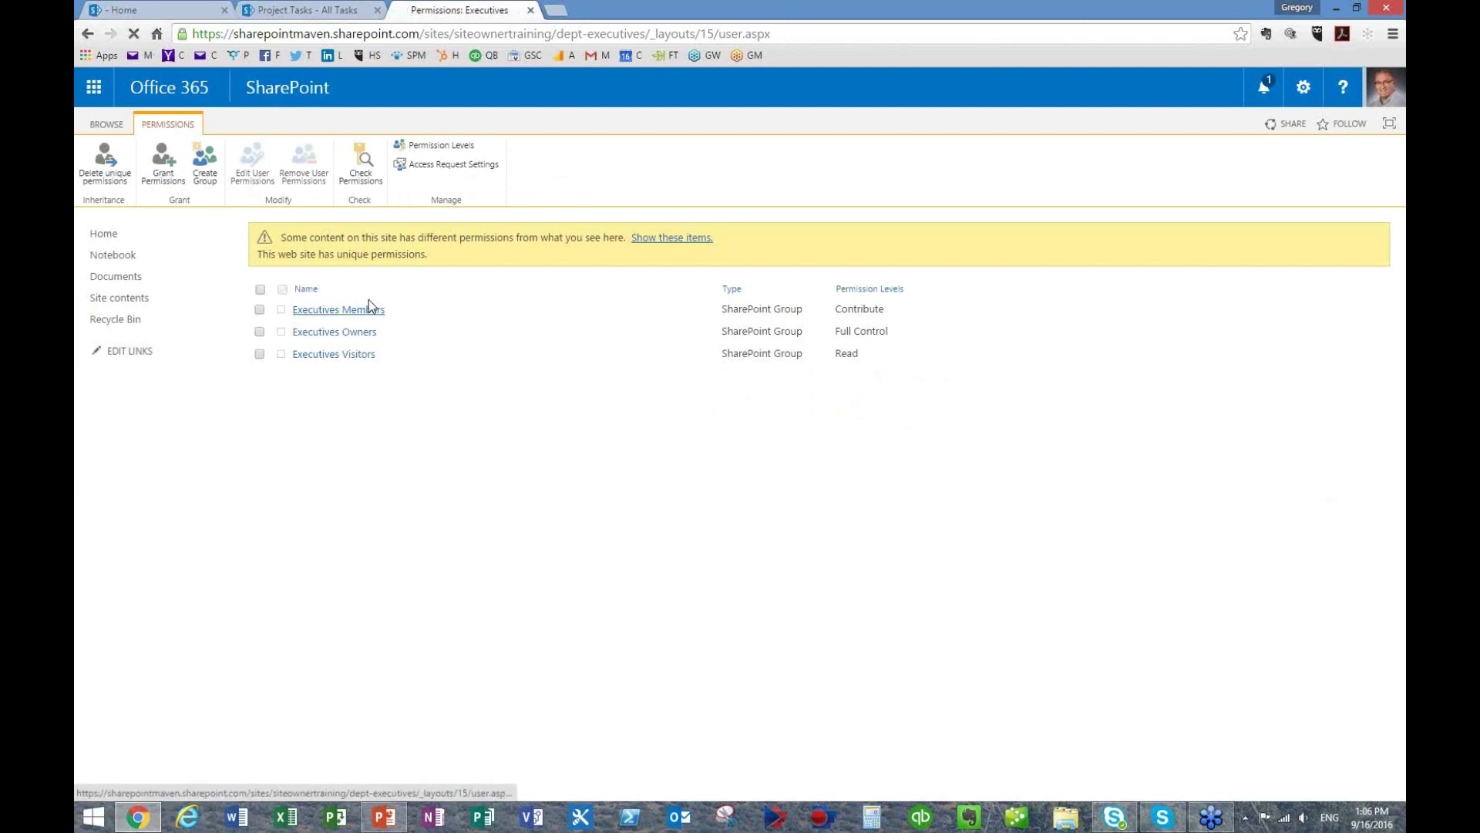
left_click(278, 245)
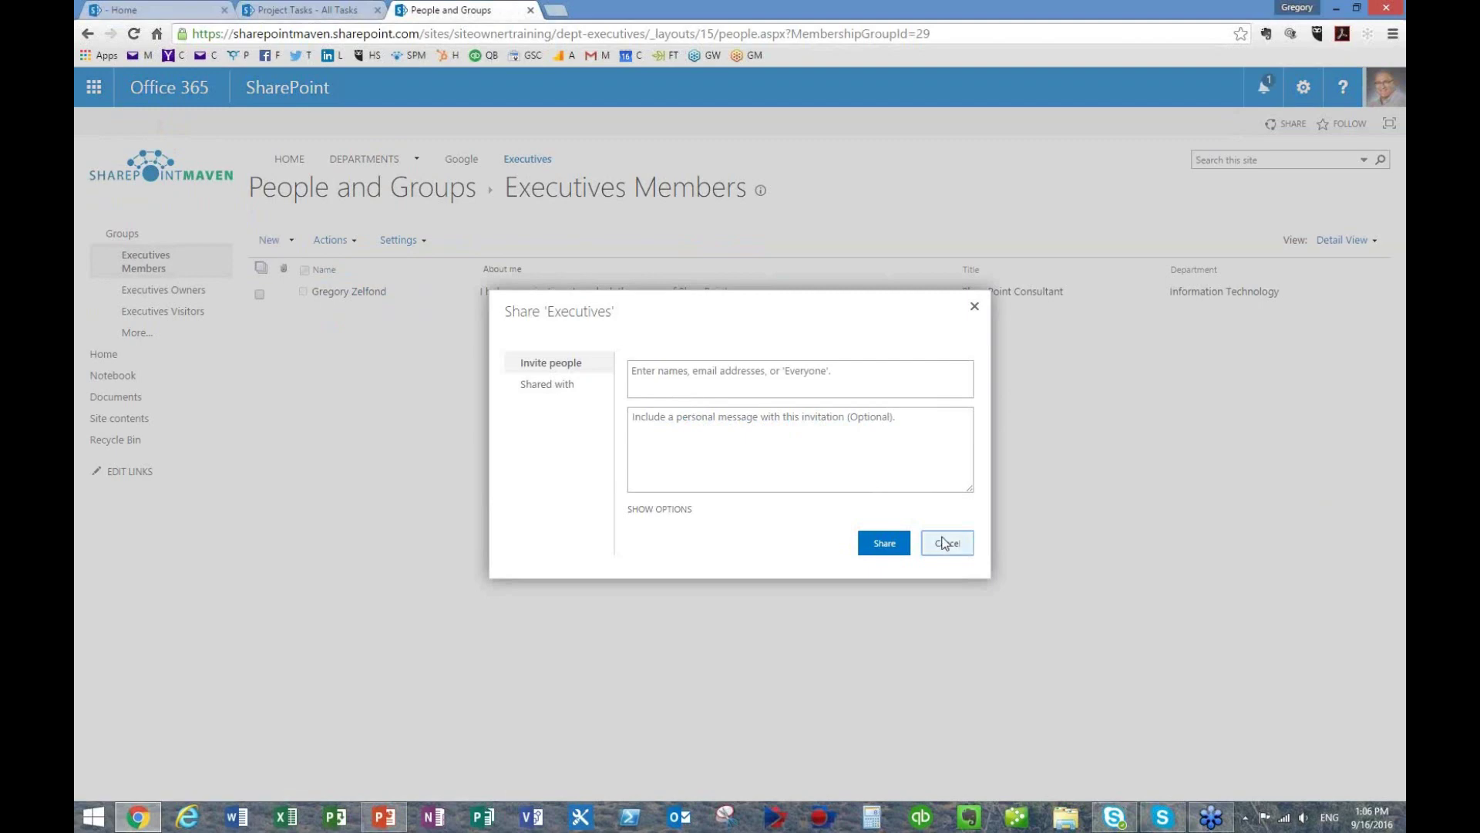
left_click(947, 541)
left_click(88, 34)
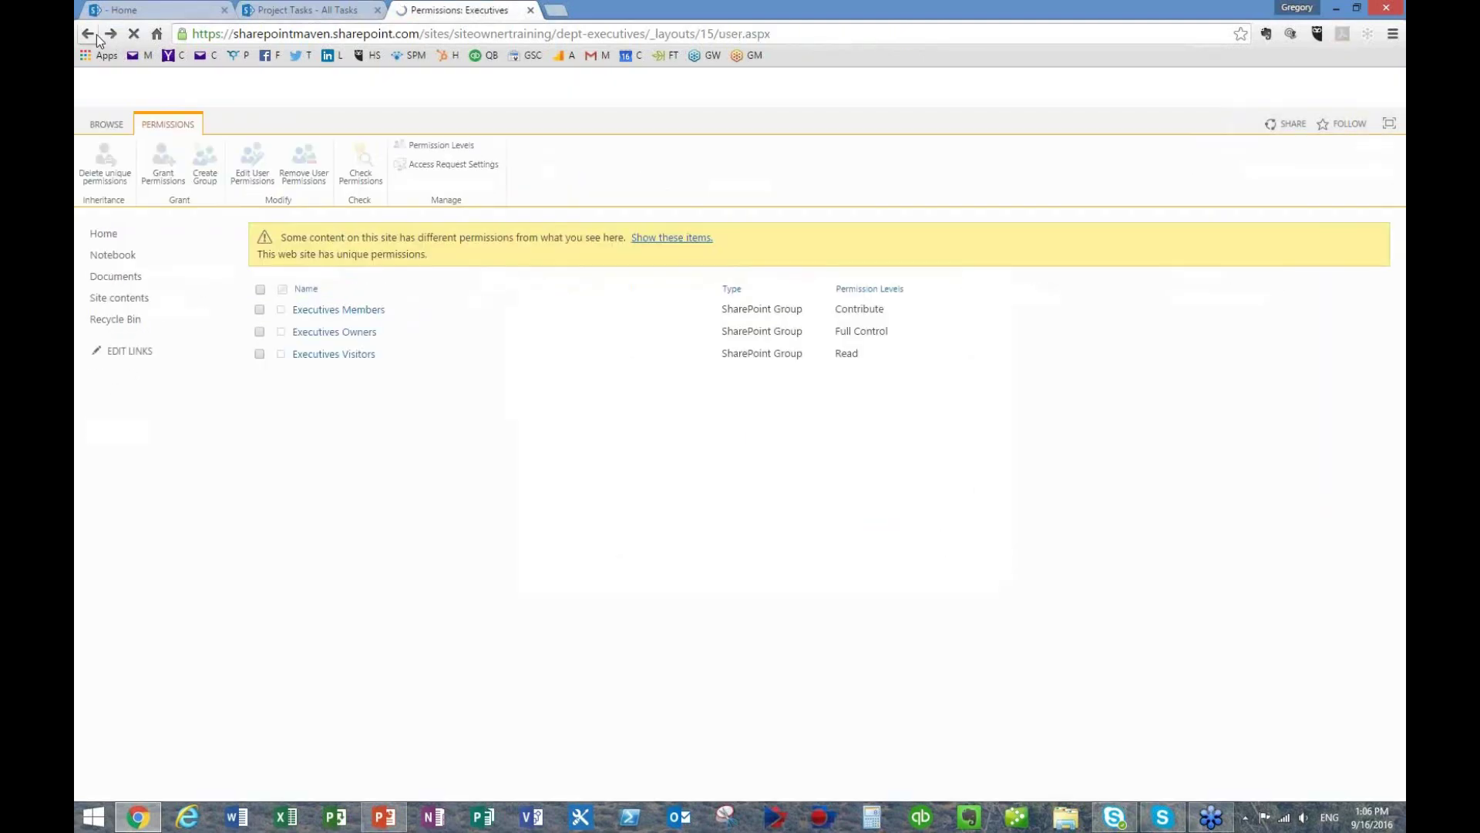
left_click(427, 165)
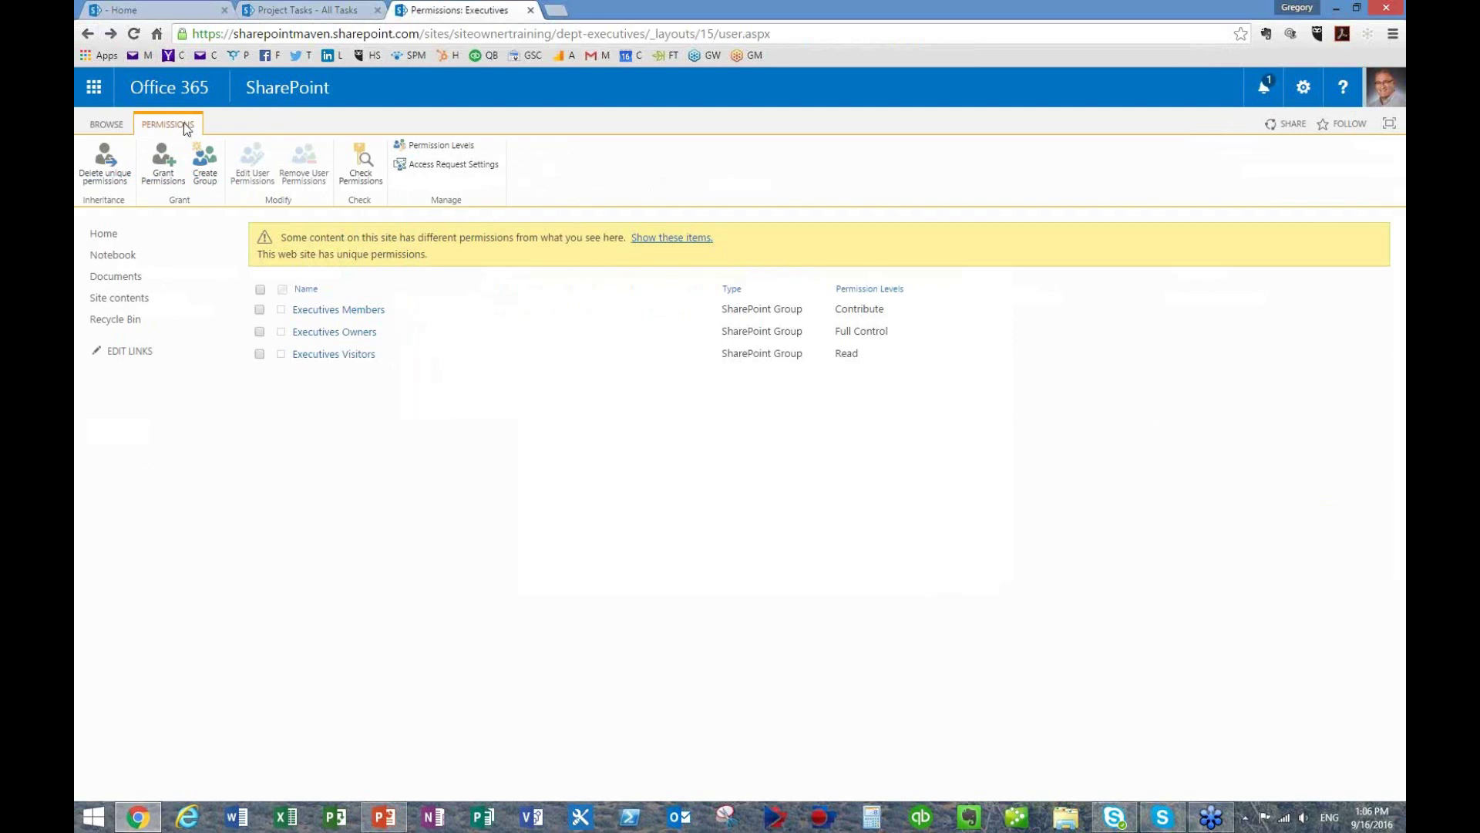
- Share the Executives site directly with Barack Obama at the Contribute level without an email invitation, and refresh the permissions list
left_click(164, 169)
type("bara")
left_click(697, 417)
left_click(661, 515)
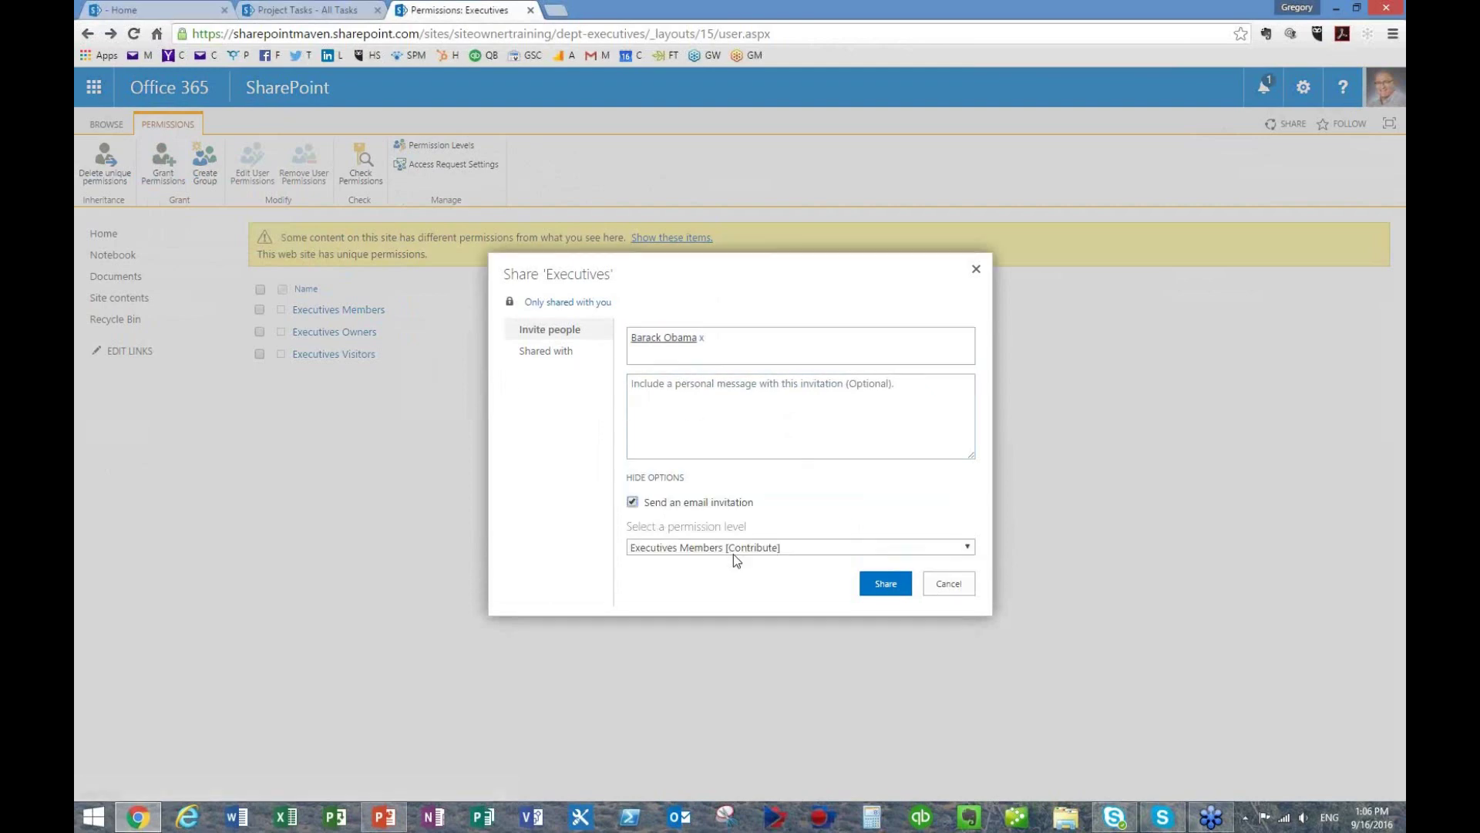
left_click(730, 549)
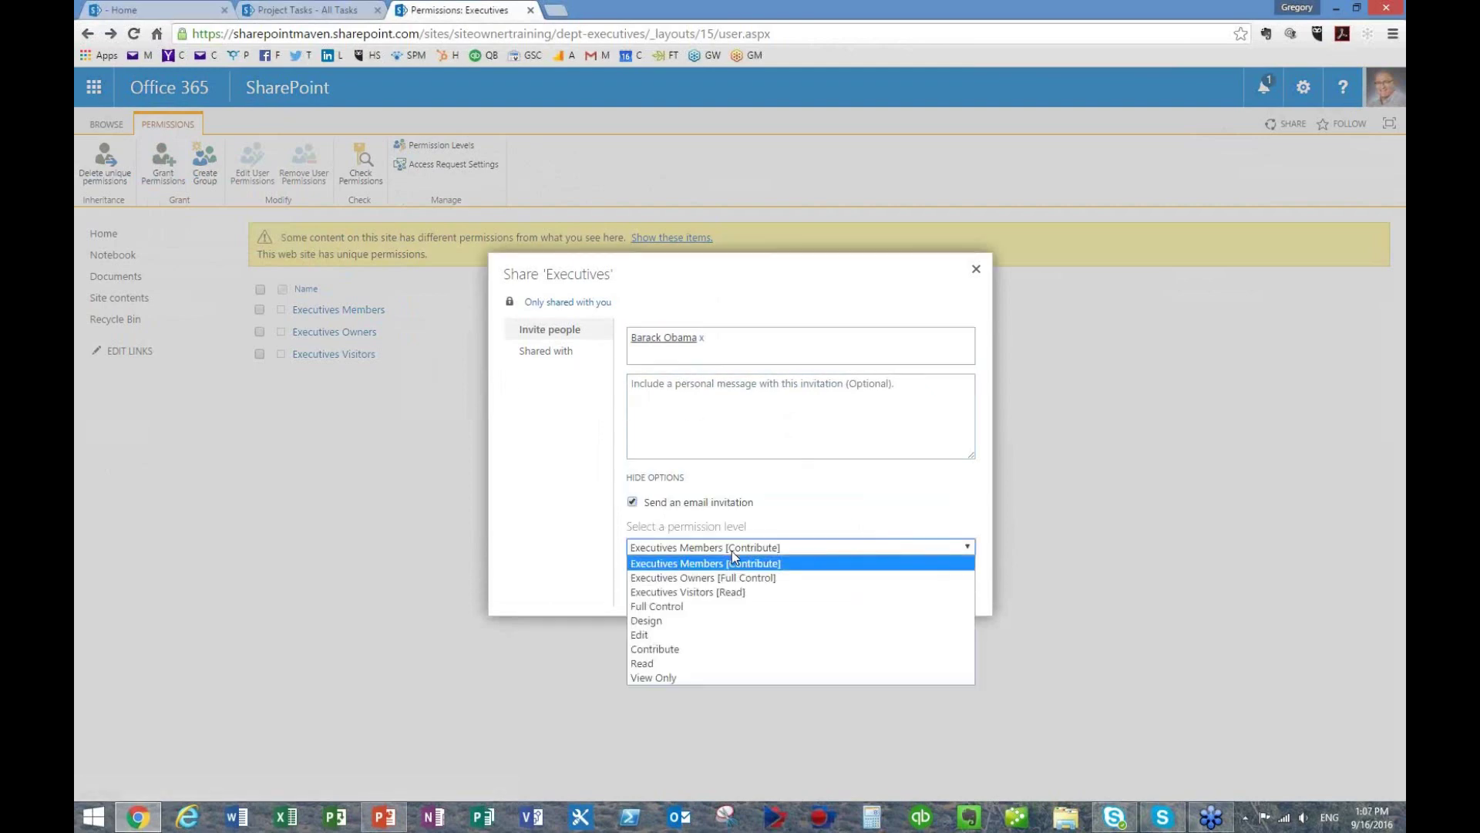
left_click(696, 650)
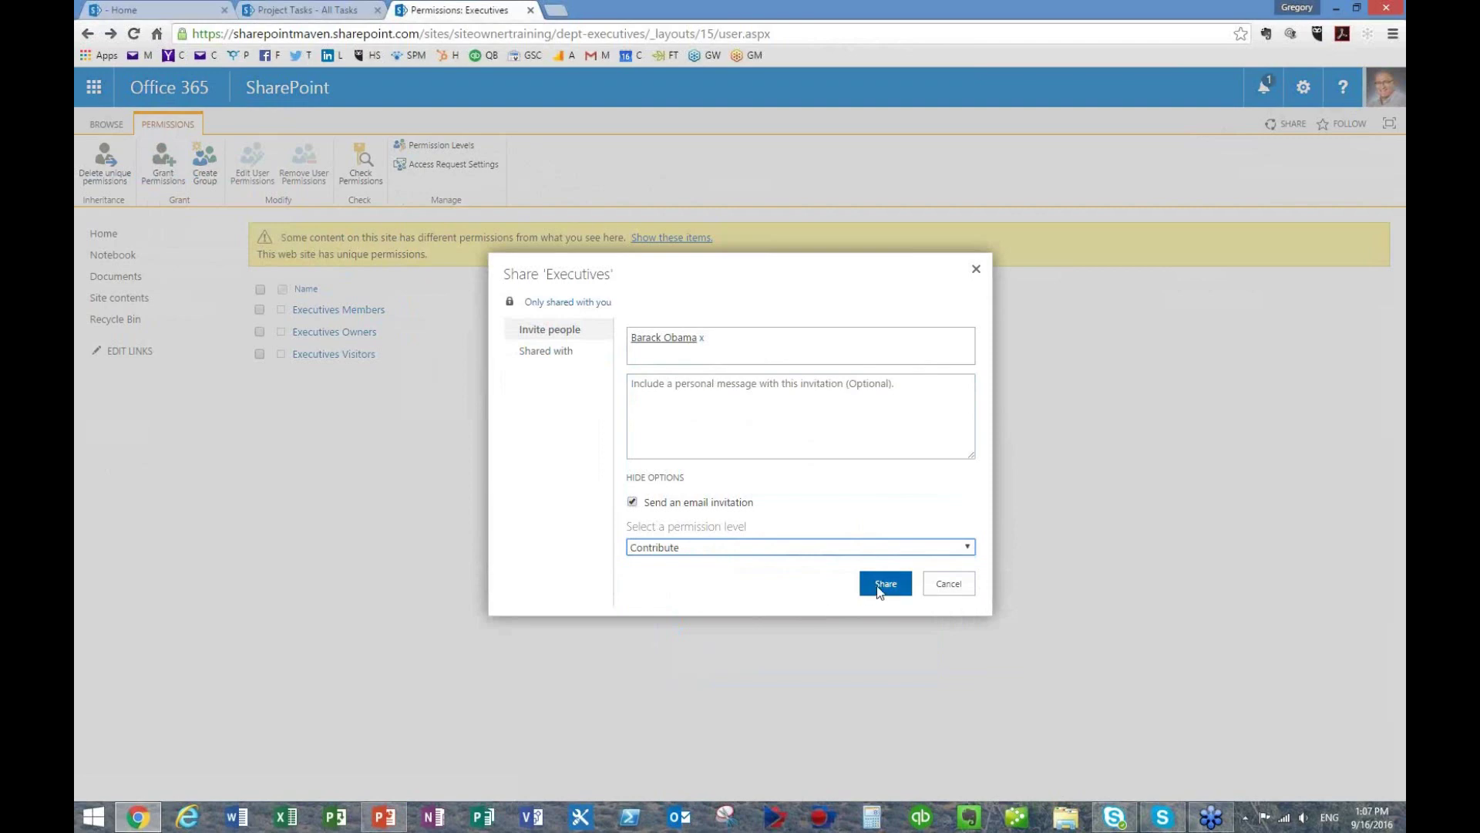
left_click(633, 501)
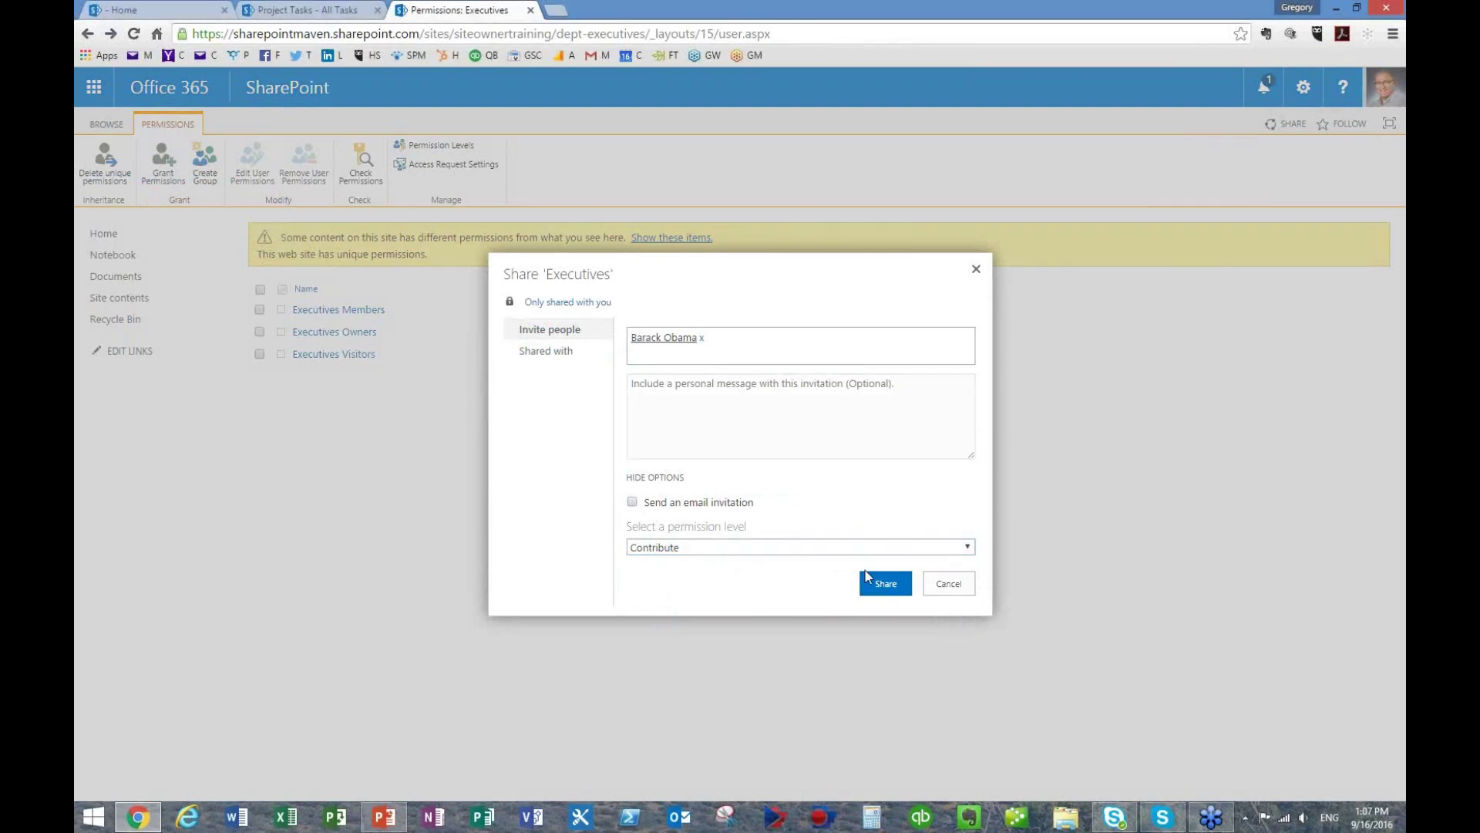
left_click(868, 577)
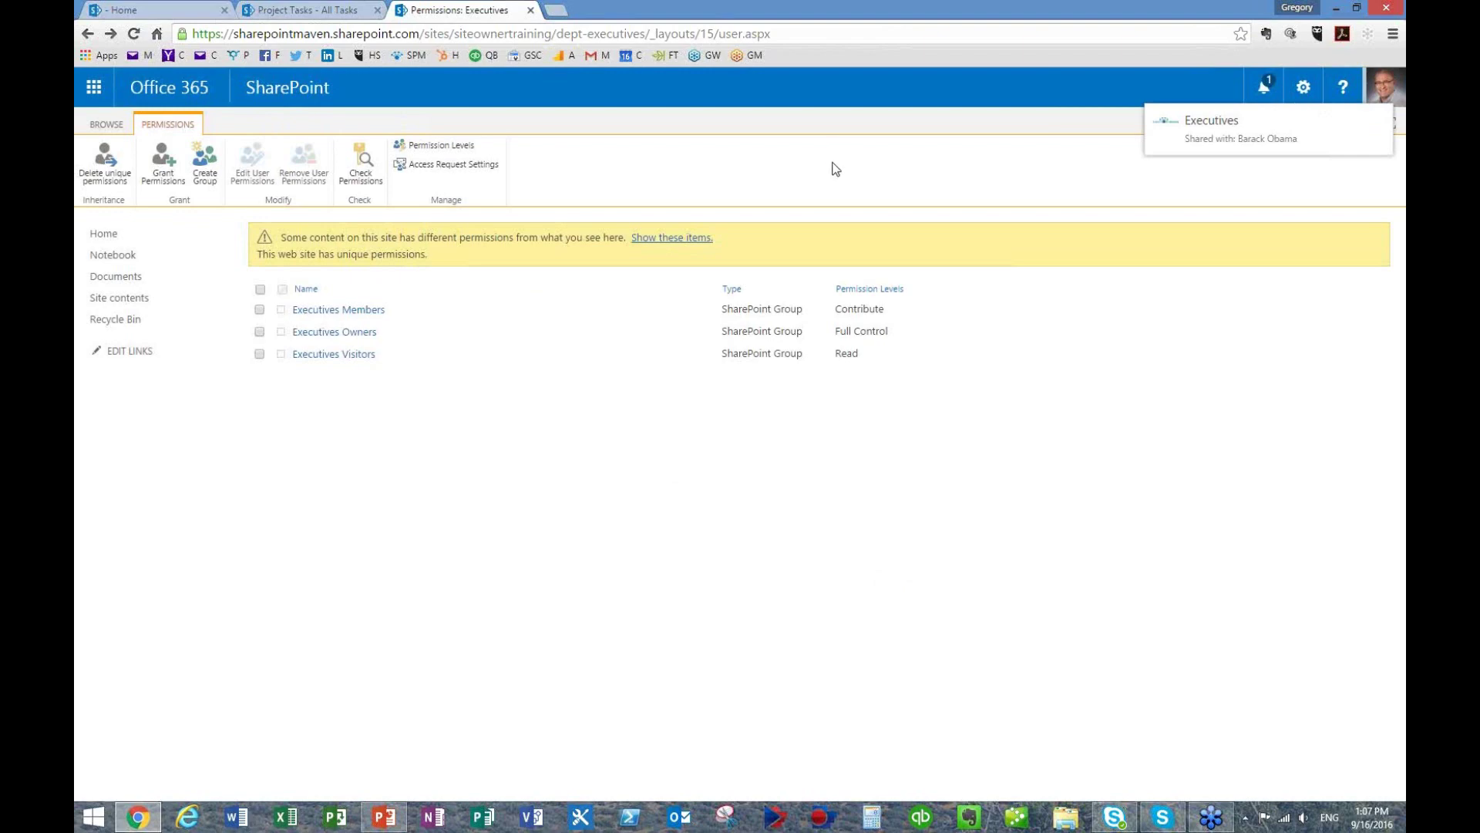
right_click(835, 168)
left_click(890, 210)
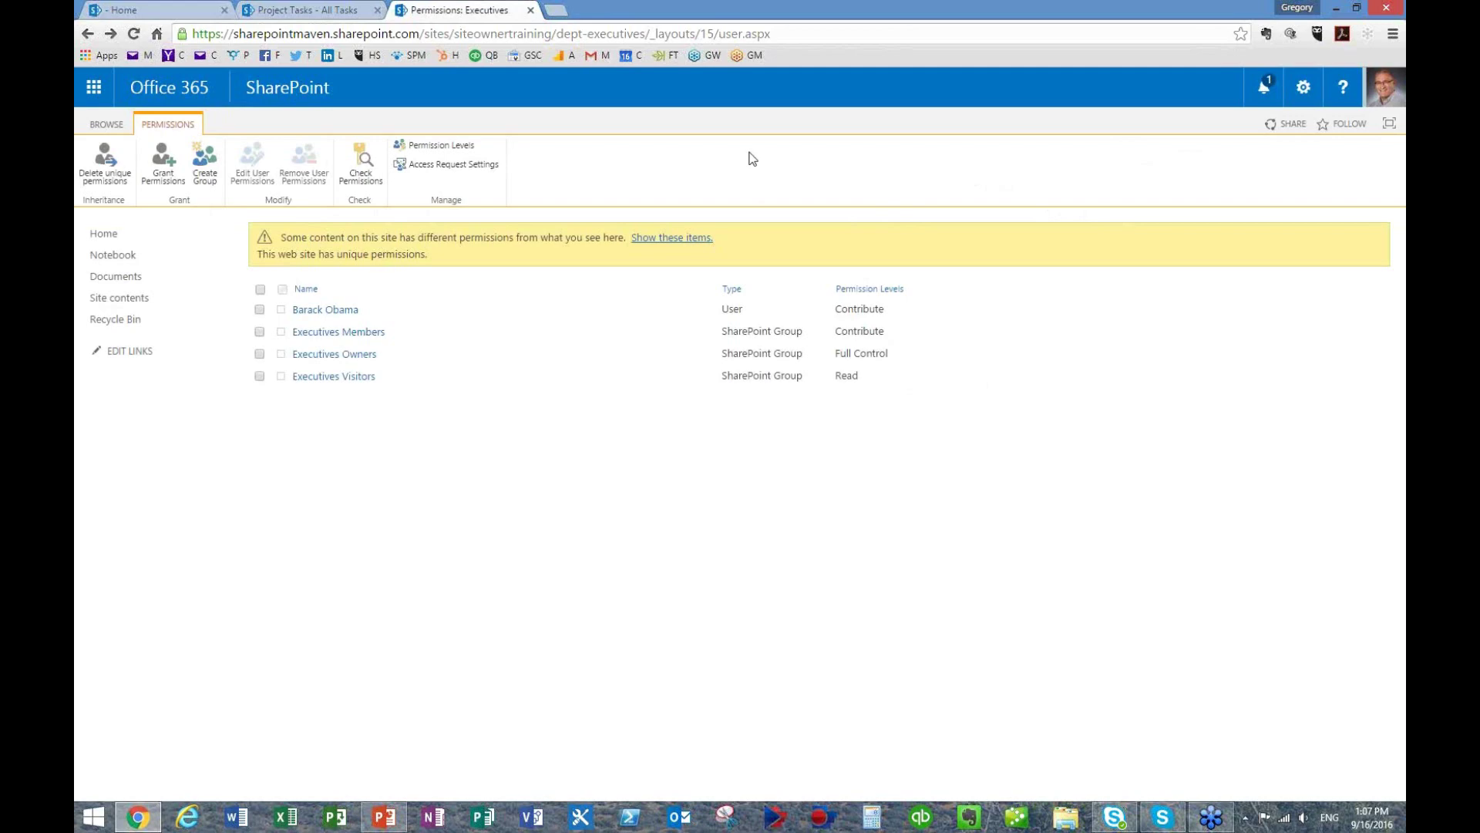
- Remove Barack Obama's individual permissions from the Executives site
left_click(260, 309)
left_click(314, 169)
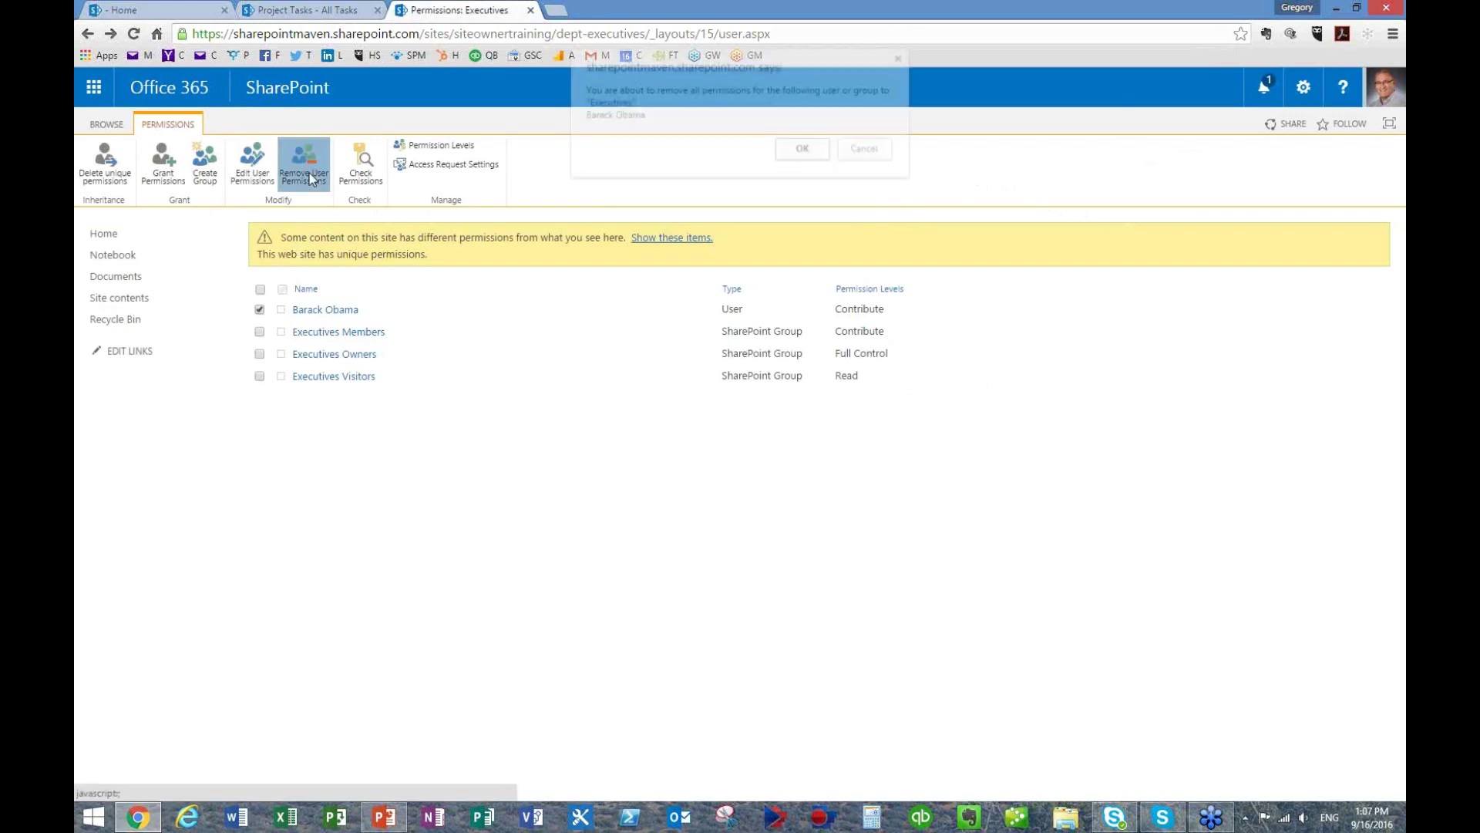
left_click(806, 153)
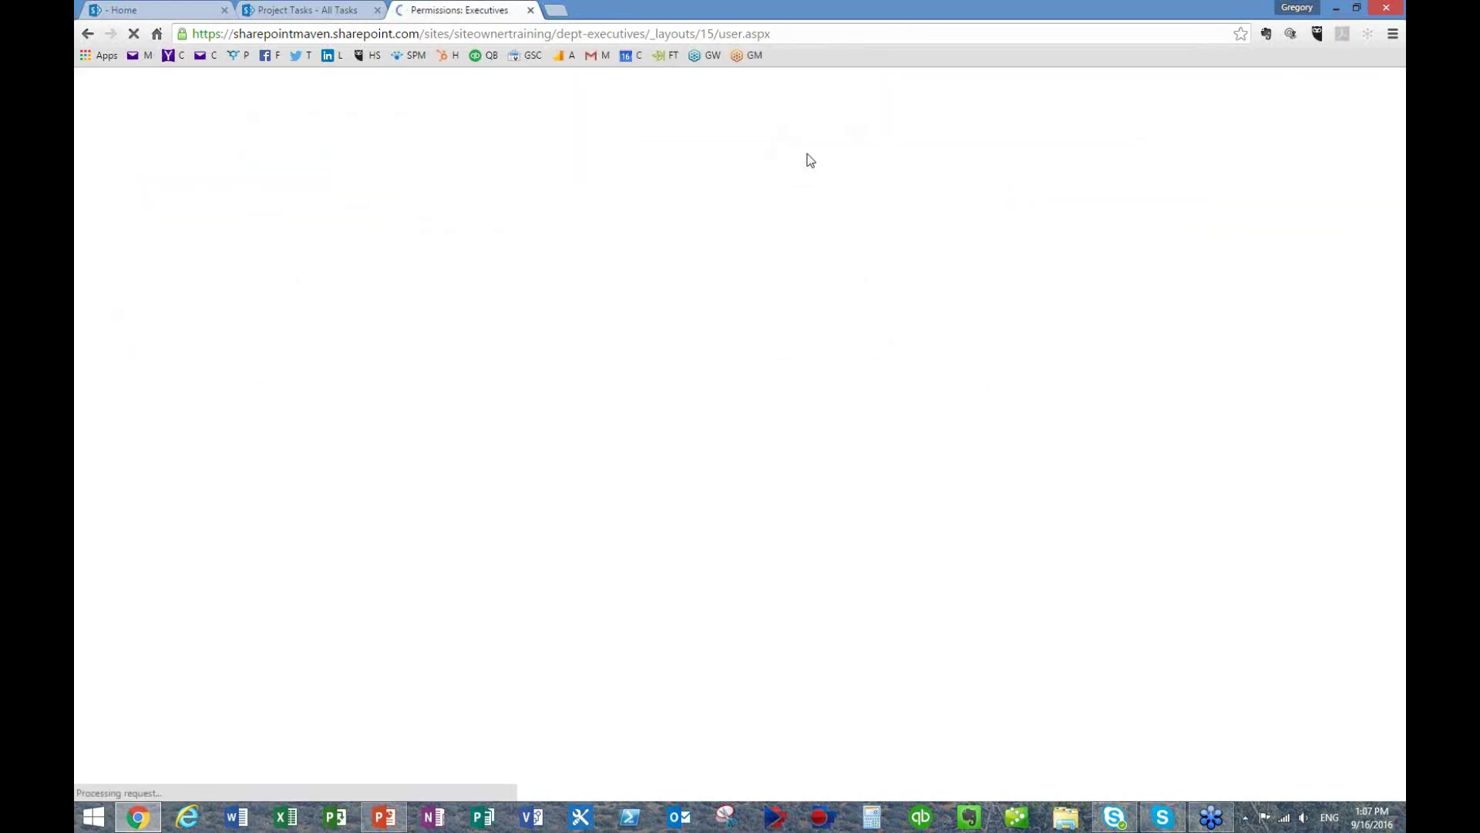
- Add Barack Obama to the Executives Members group and return to the site permissions
left_click(345, 309)
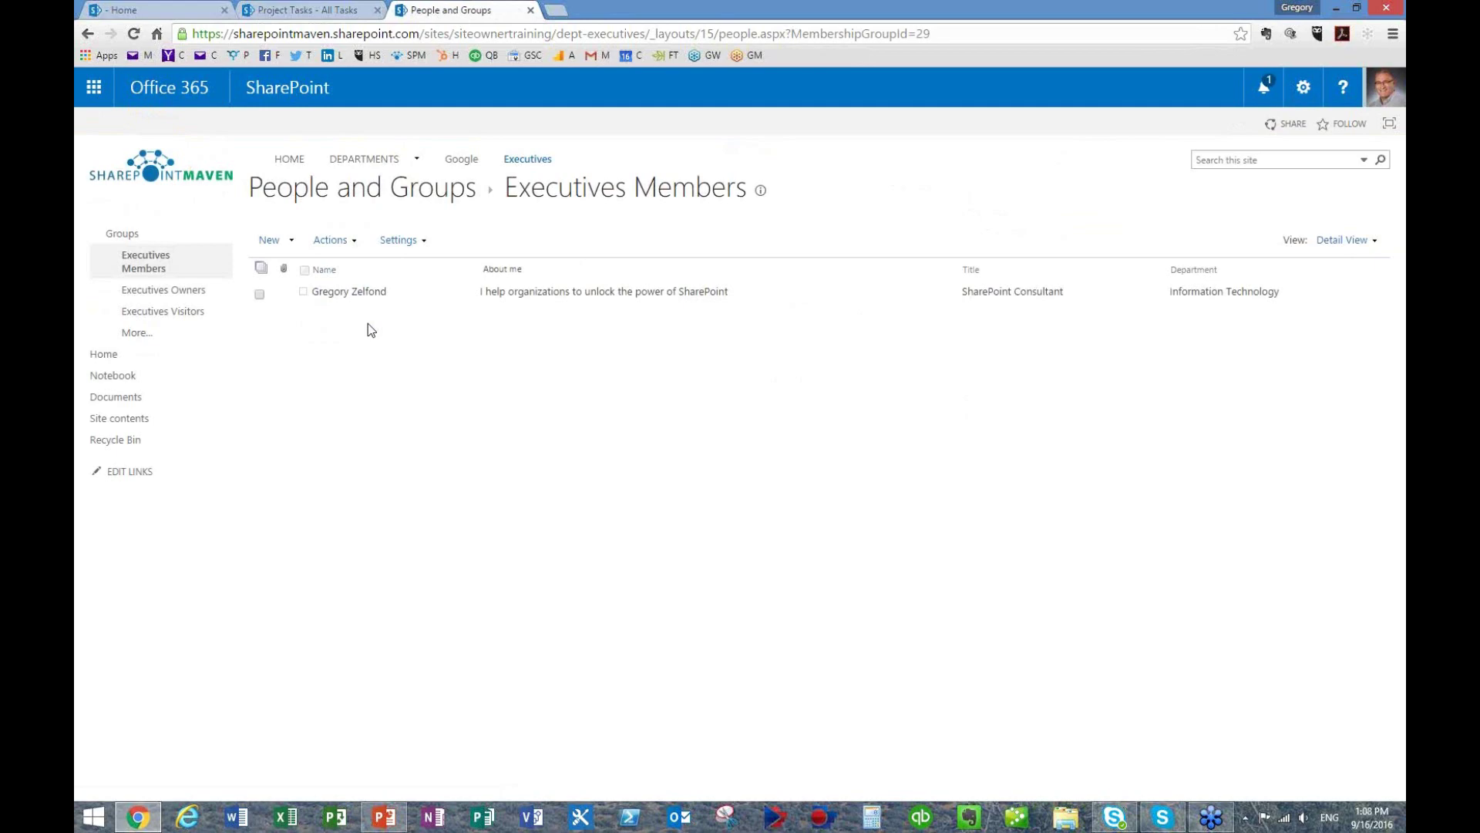
left_click(282, 250)
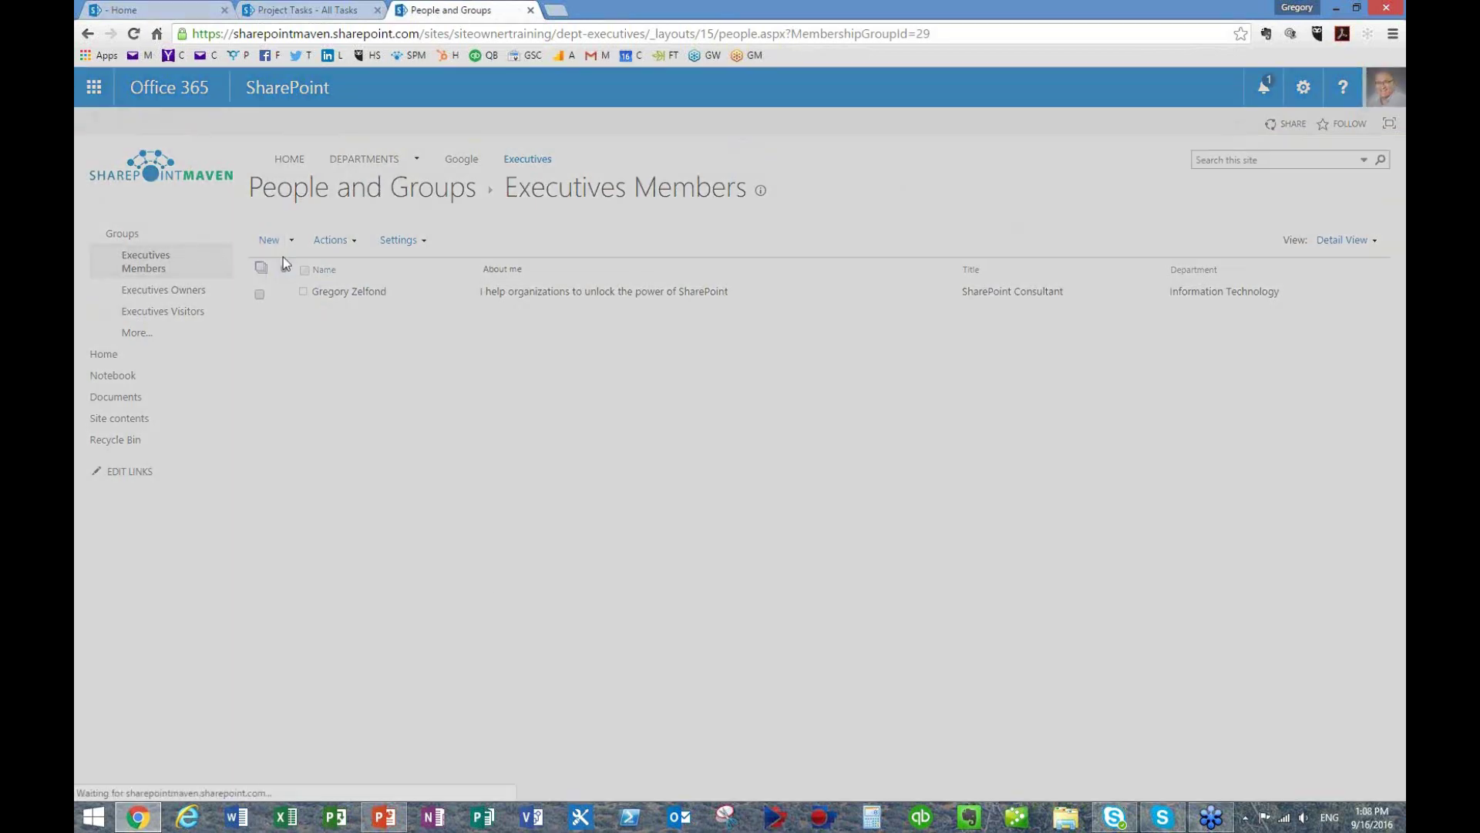
left_click(697, 375)
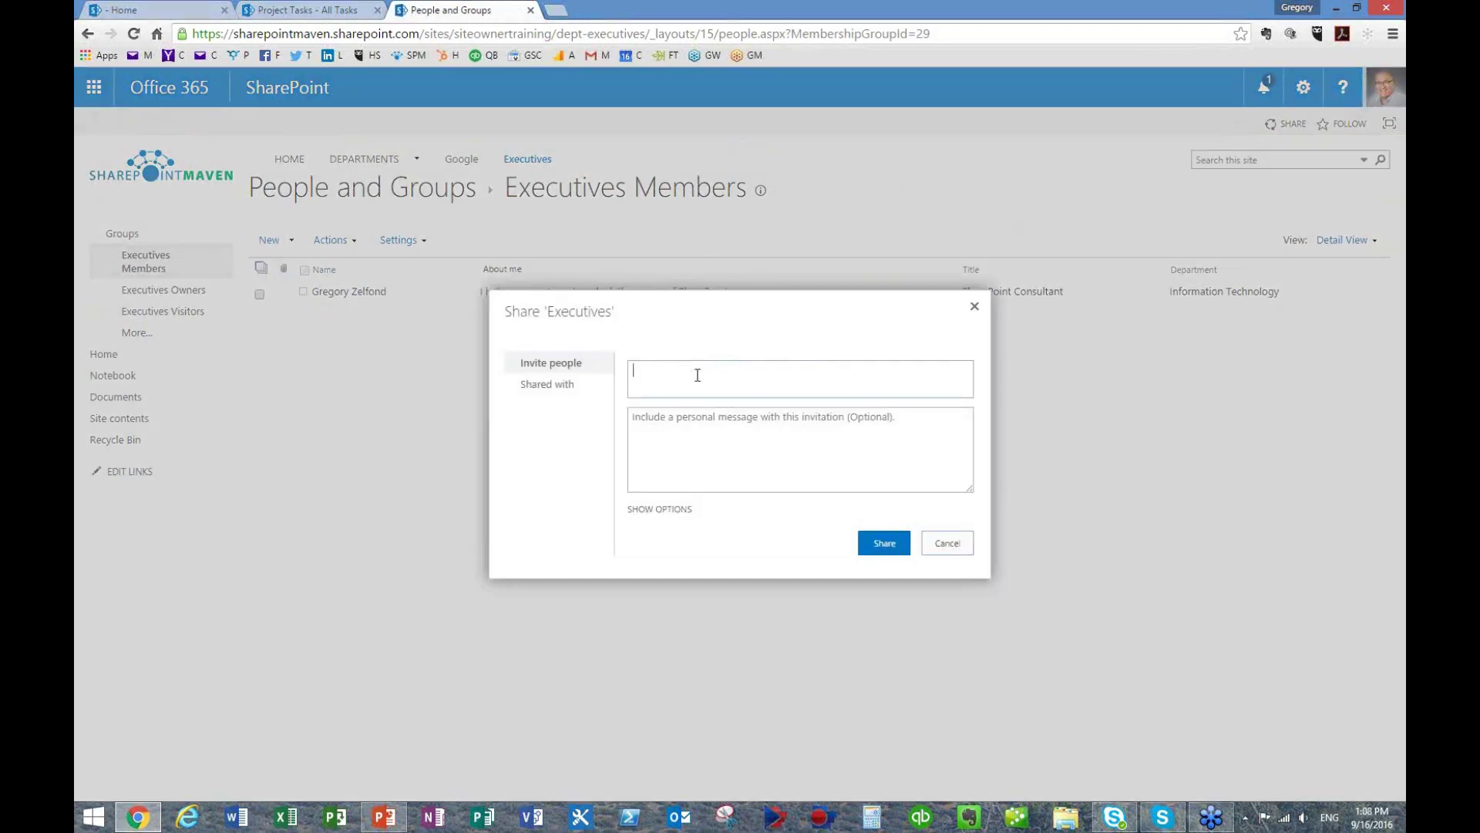
type("bar")
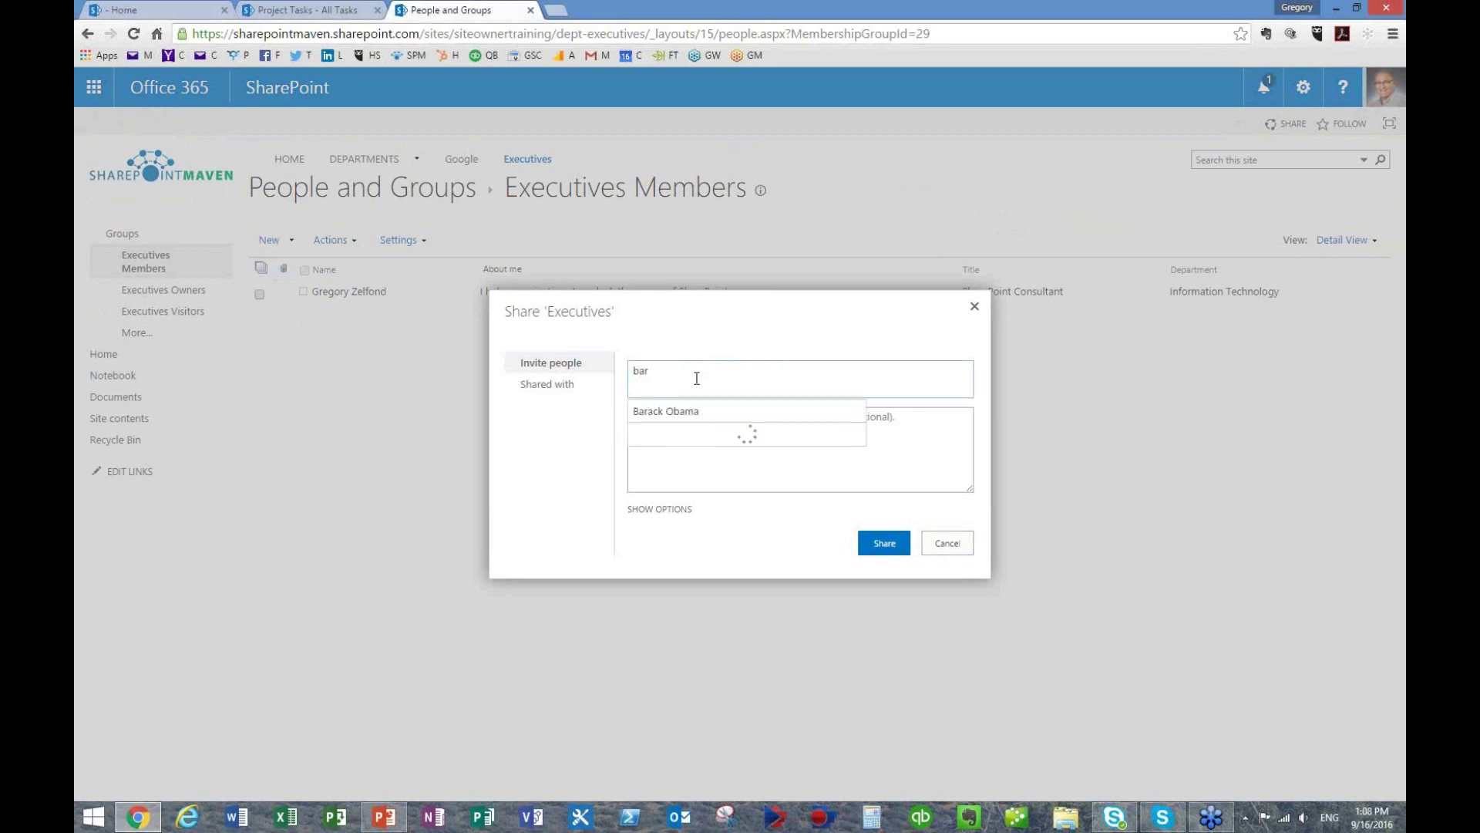
left_click(682, 414)
left_click(885, 544)
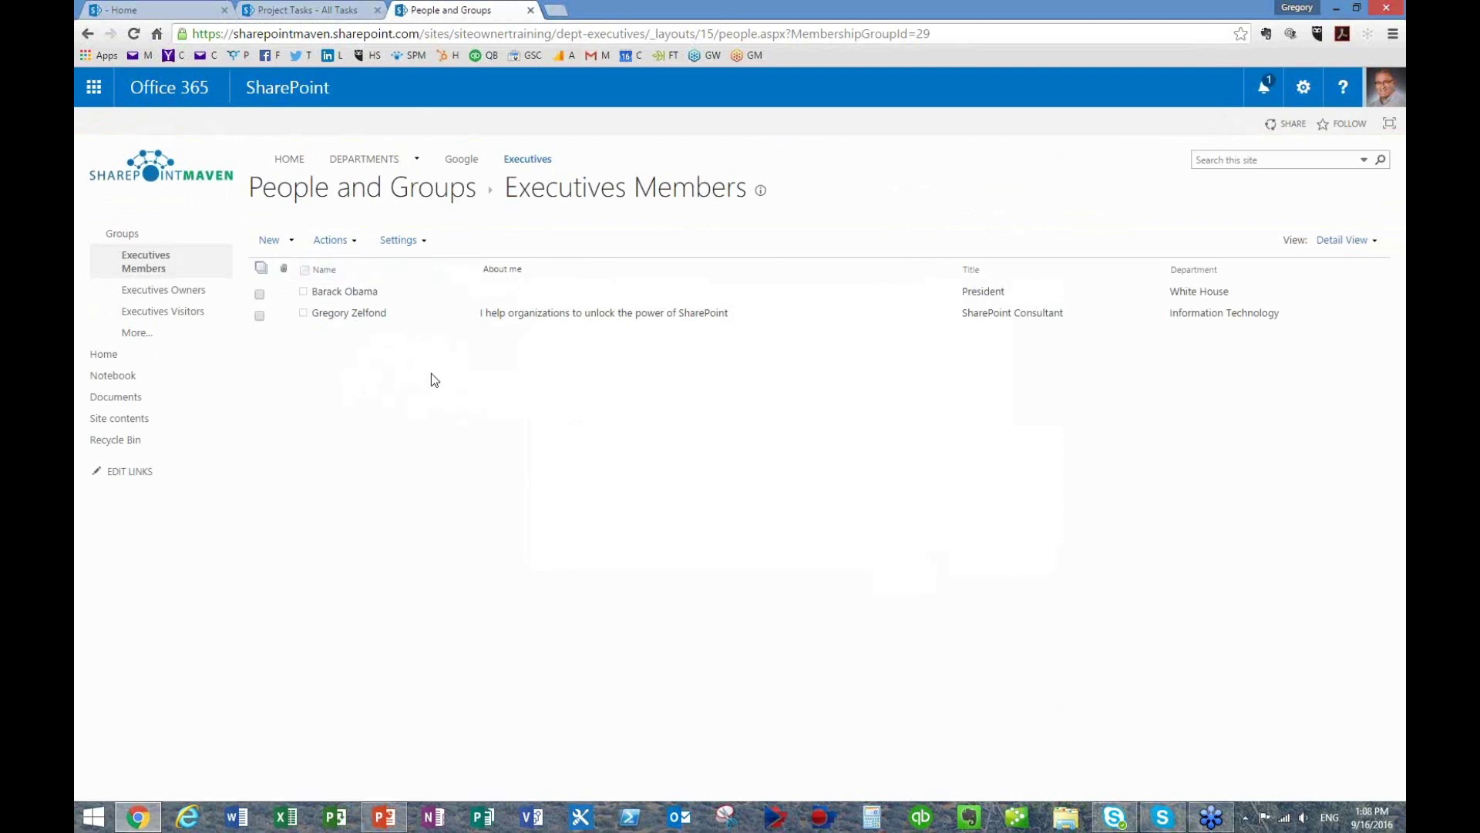
left_click(87, 33)
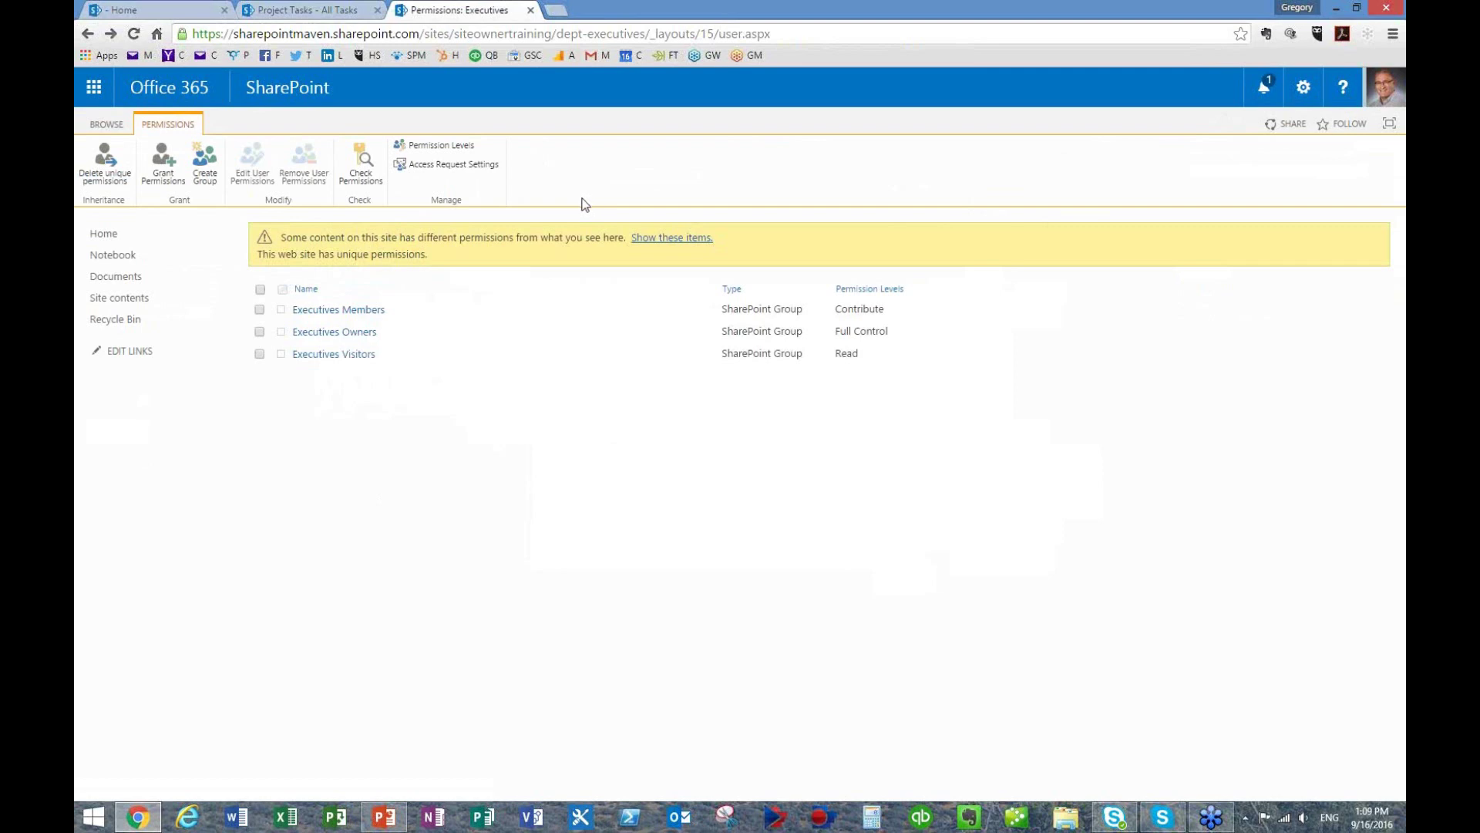
- Go to the Executives home page, look at the site's sharing form and close it
left_click(104, 235)
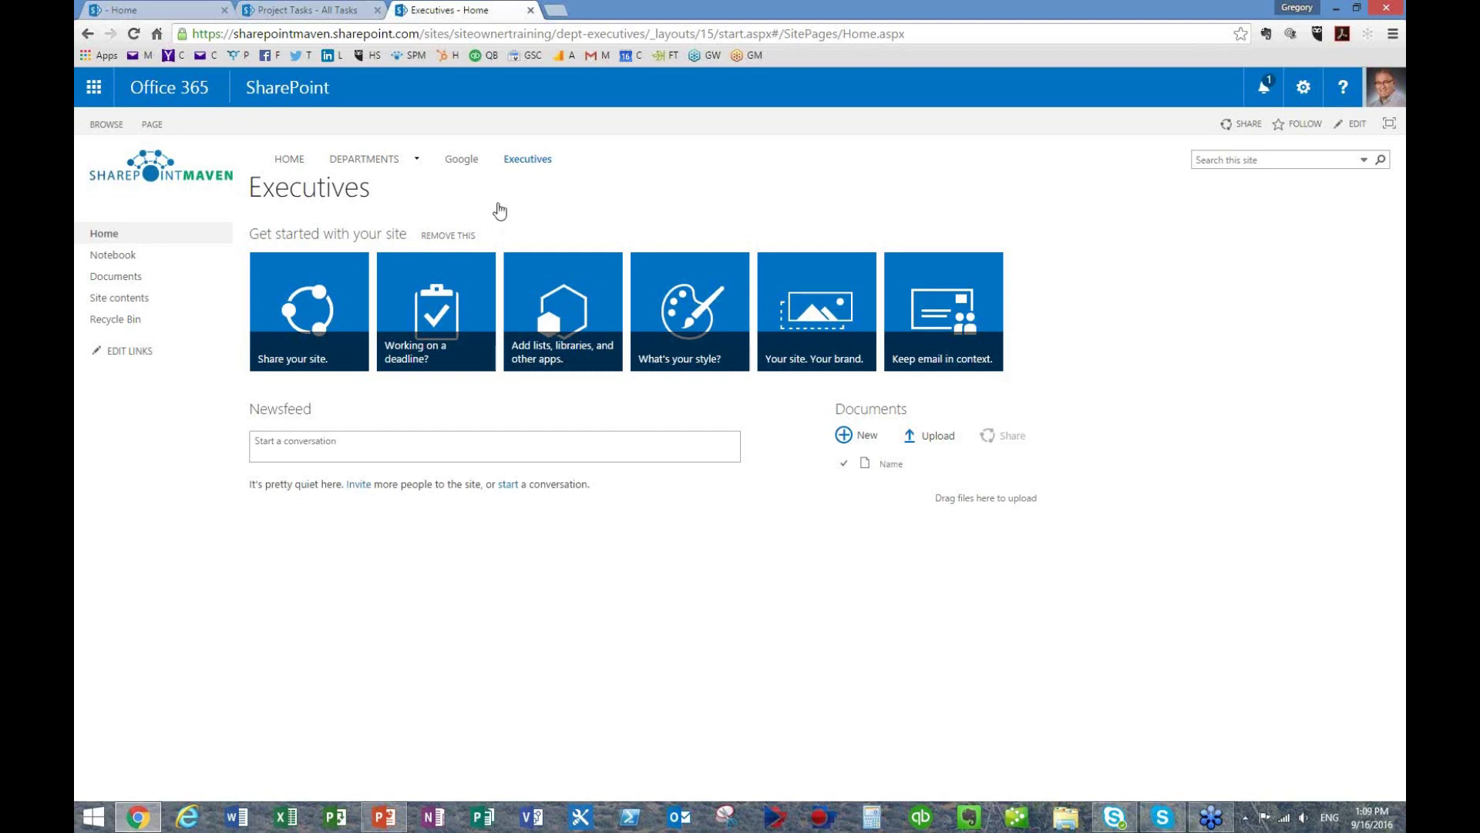
left_click(1249, 123)
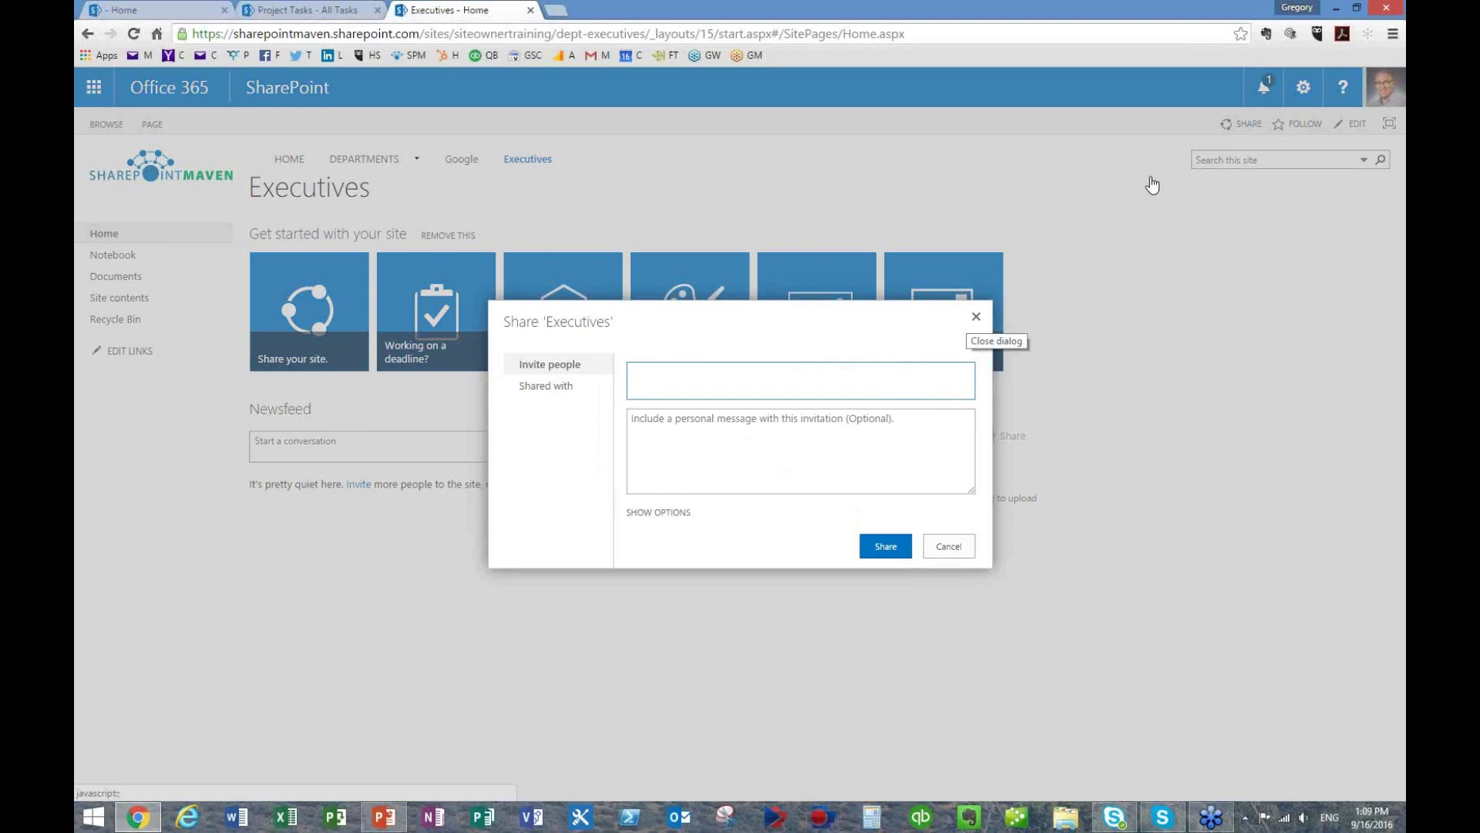
left_click(976, 318)
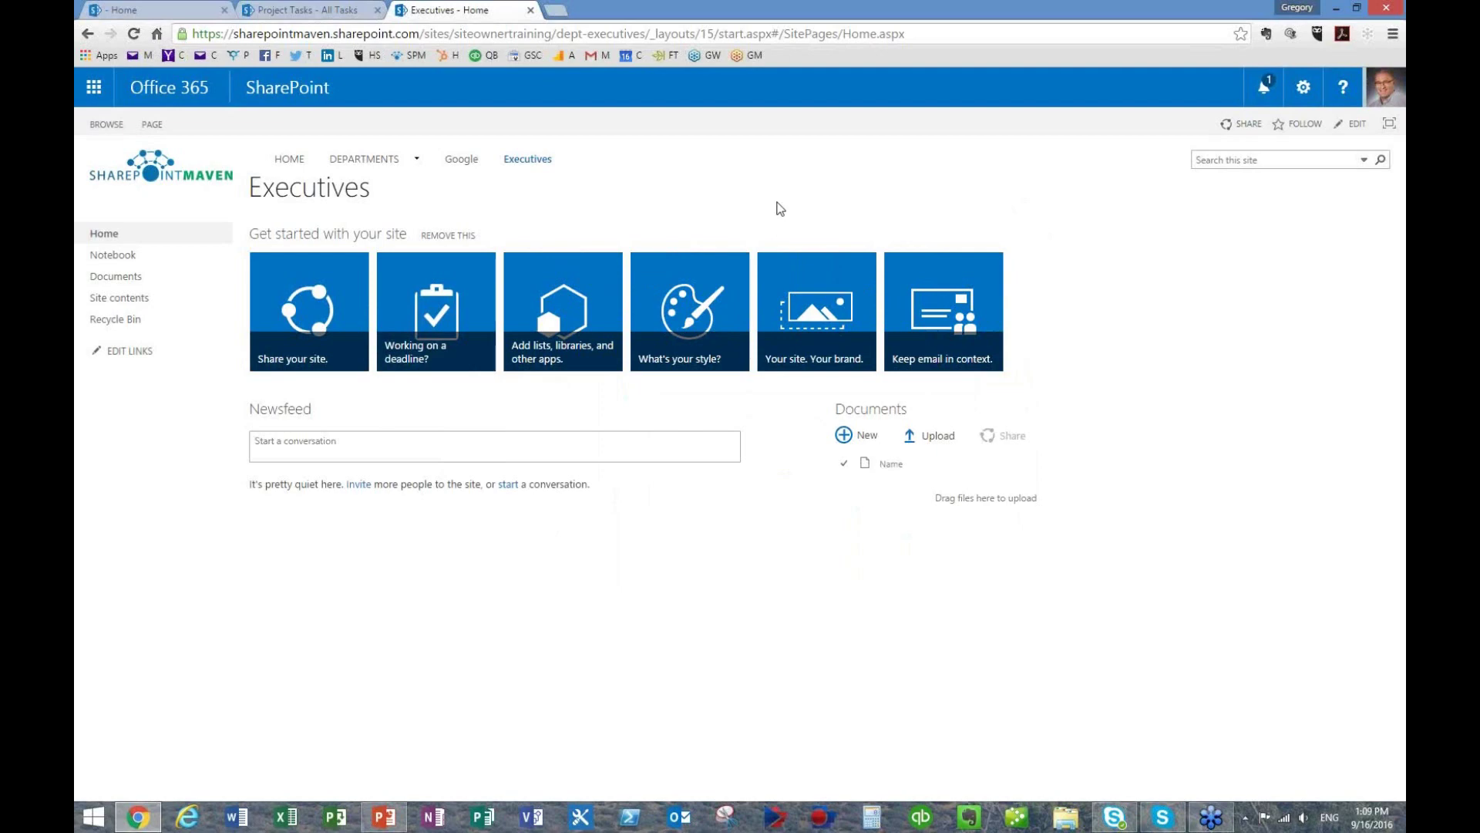
- Try to invite Hillary Clinton to the Executives site from its home page, and cancel the invitation
left_click(1247, 130)
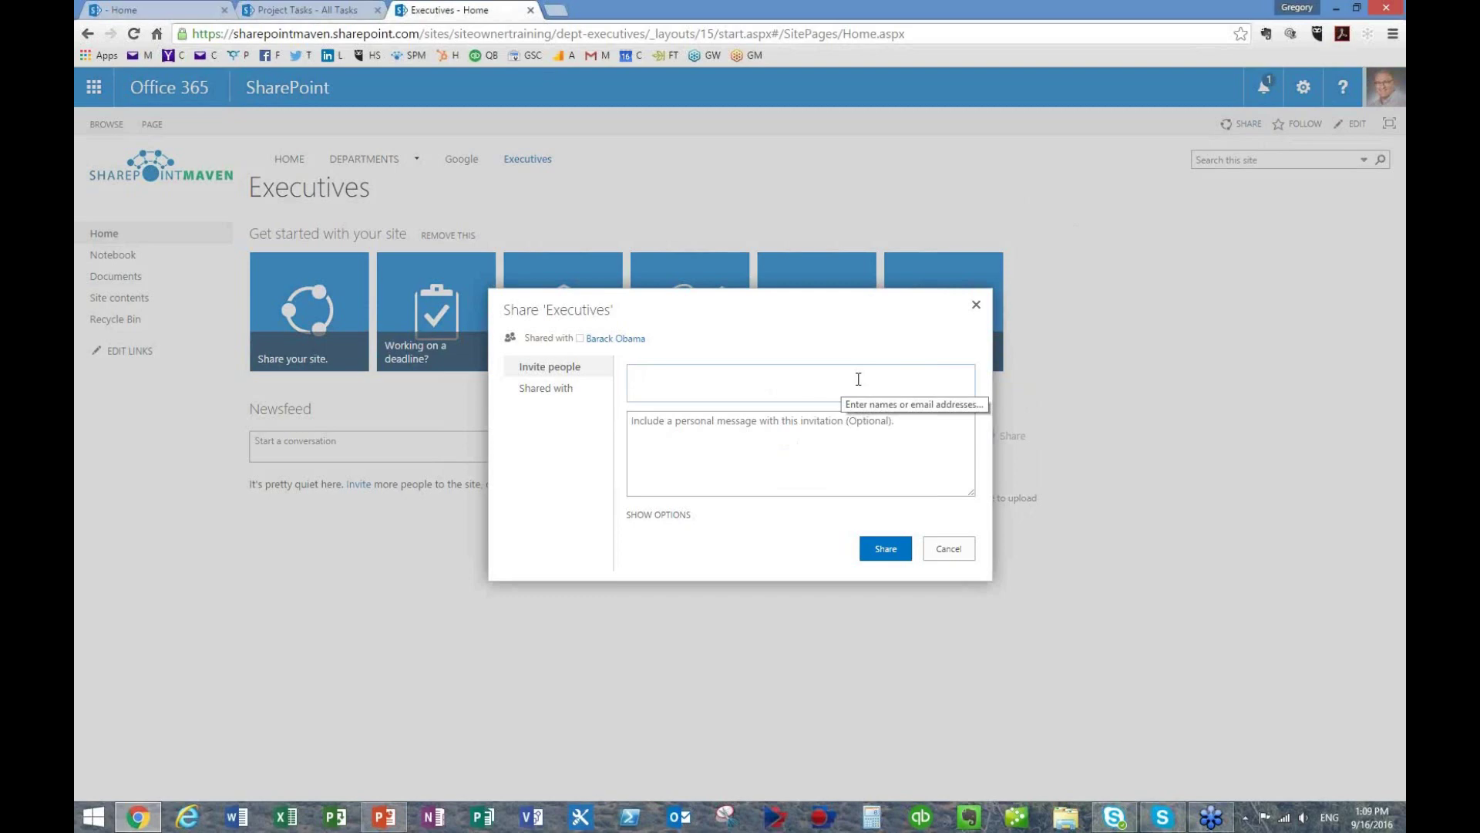
type("hill")
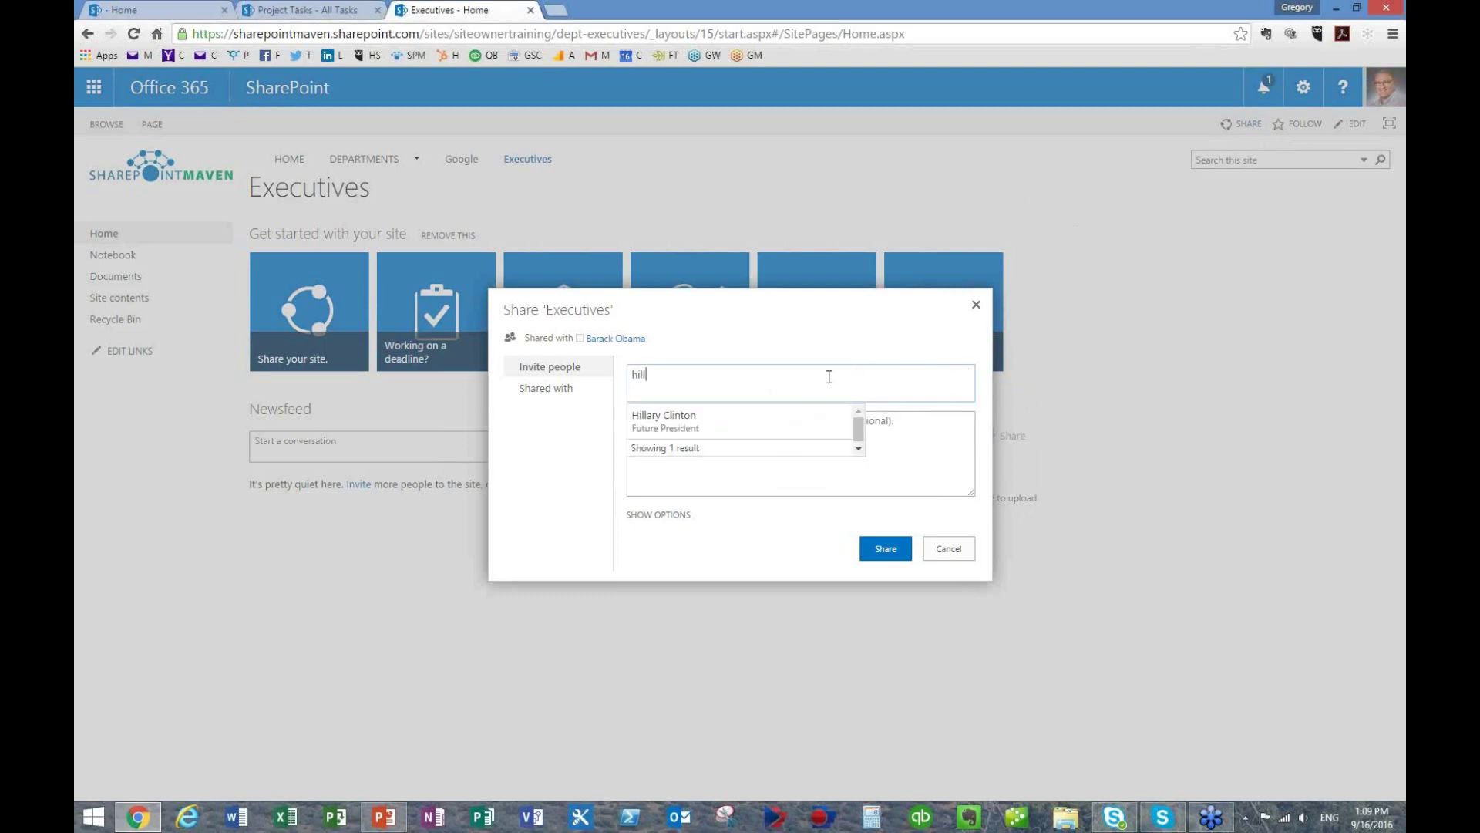
left_click(727, 425)
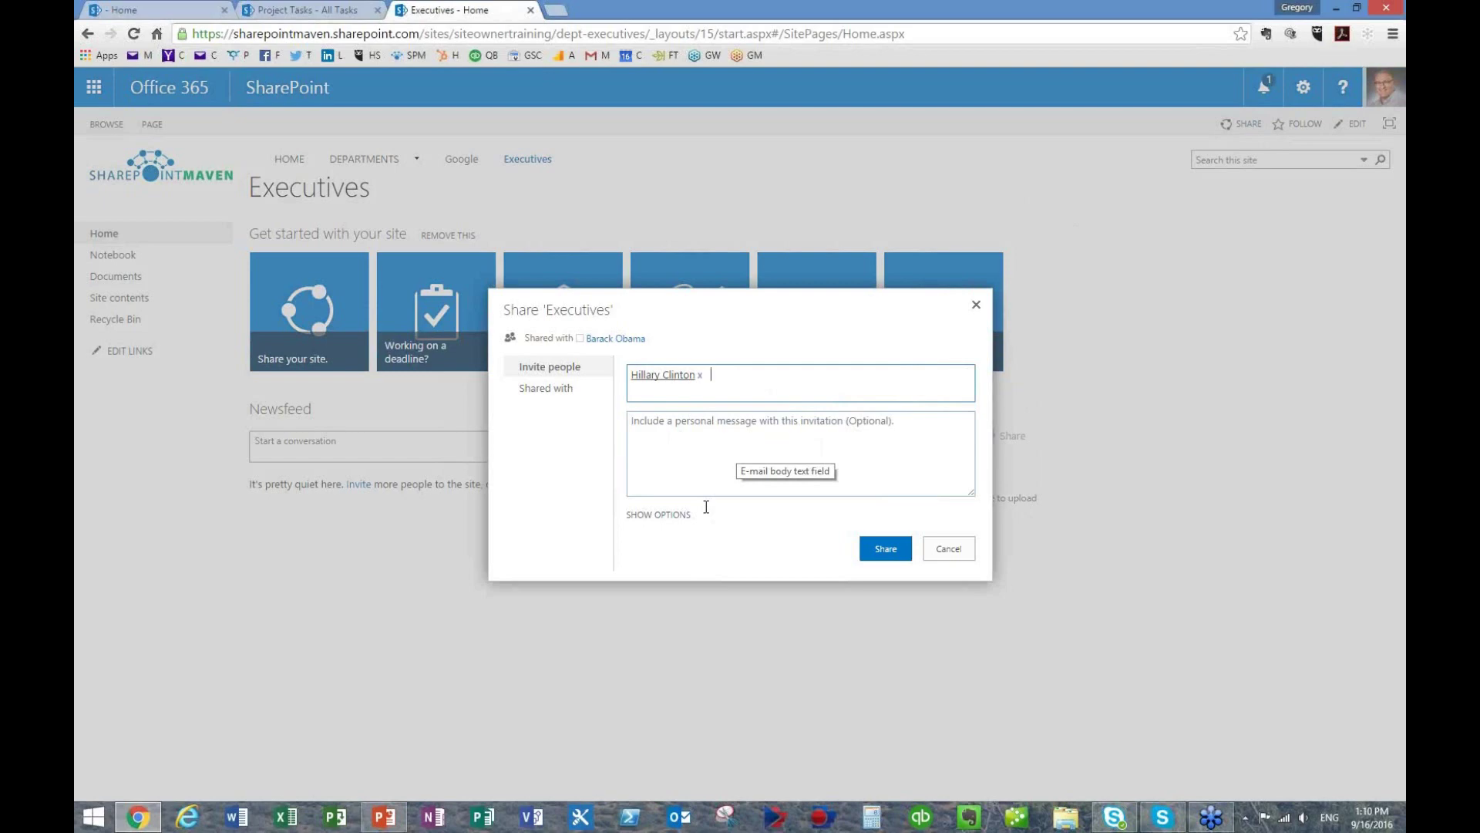
left_click(961, 548)
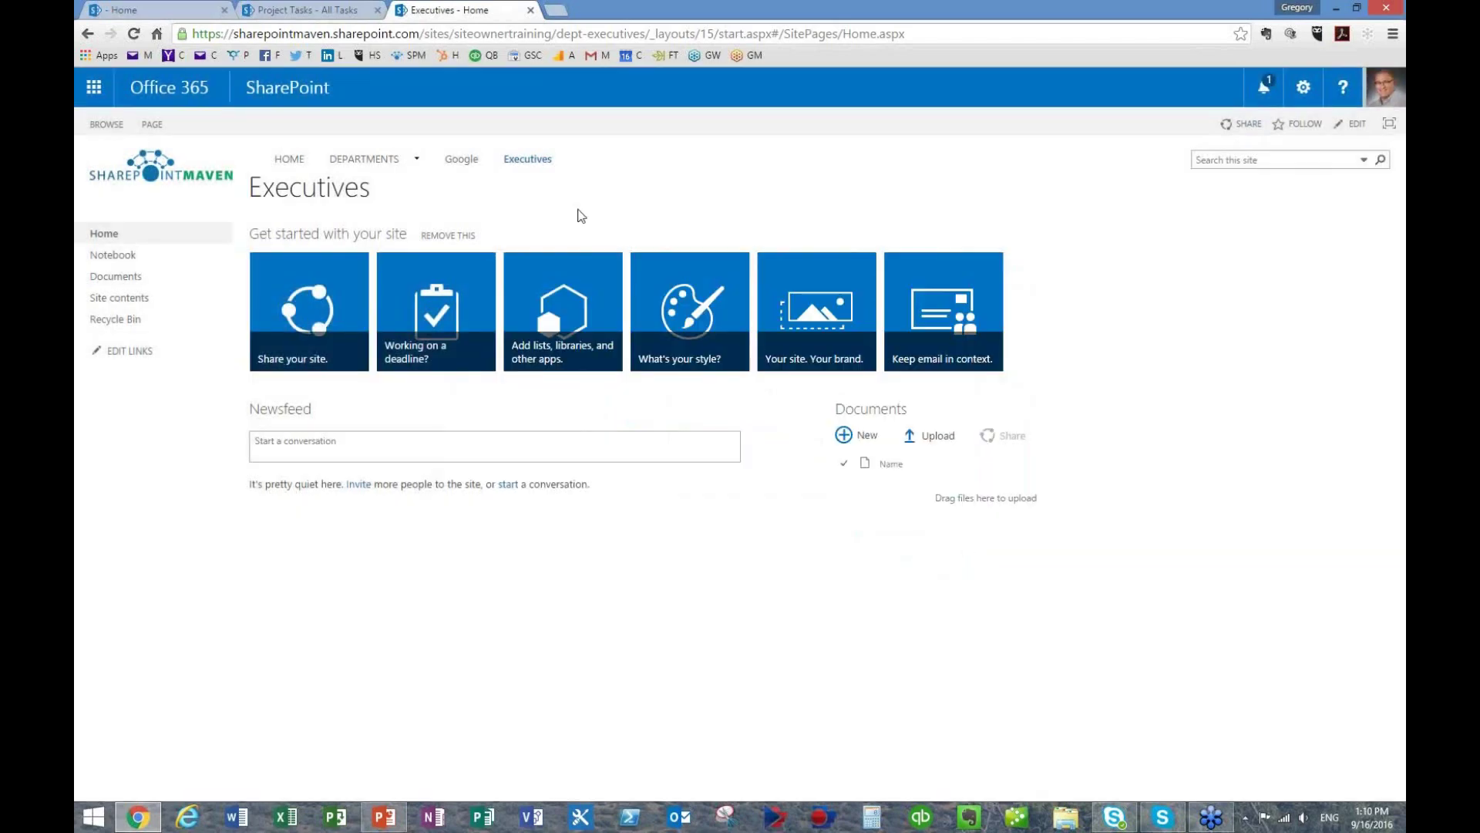
- Open the Executives site's permissions from the site settings and bring up the access request settings
left_click(1310, 103)
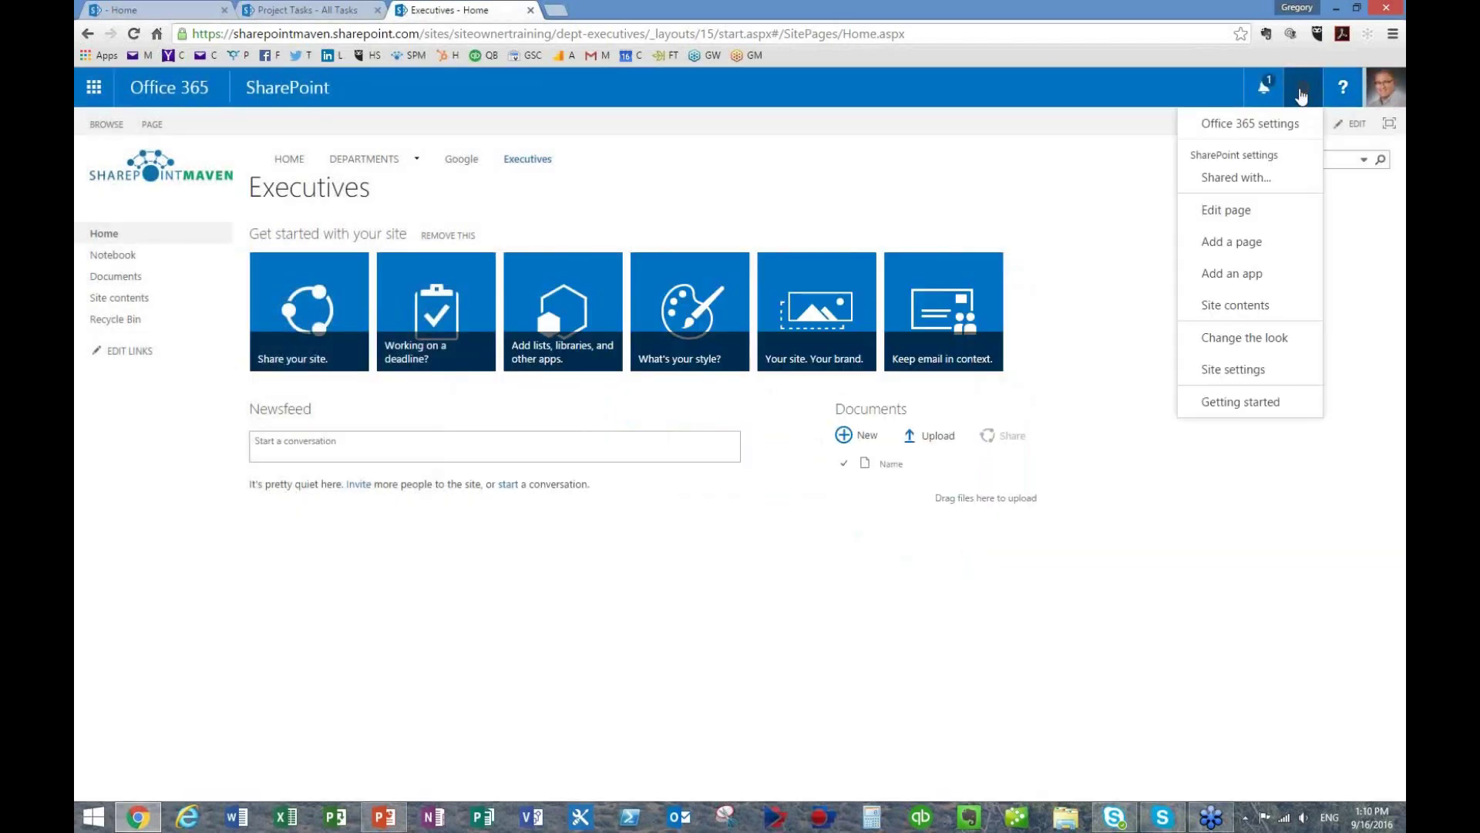
left_click(1234, 371)
left_click(306, 267)
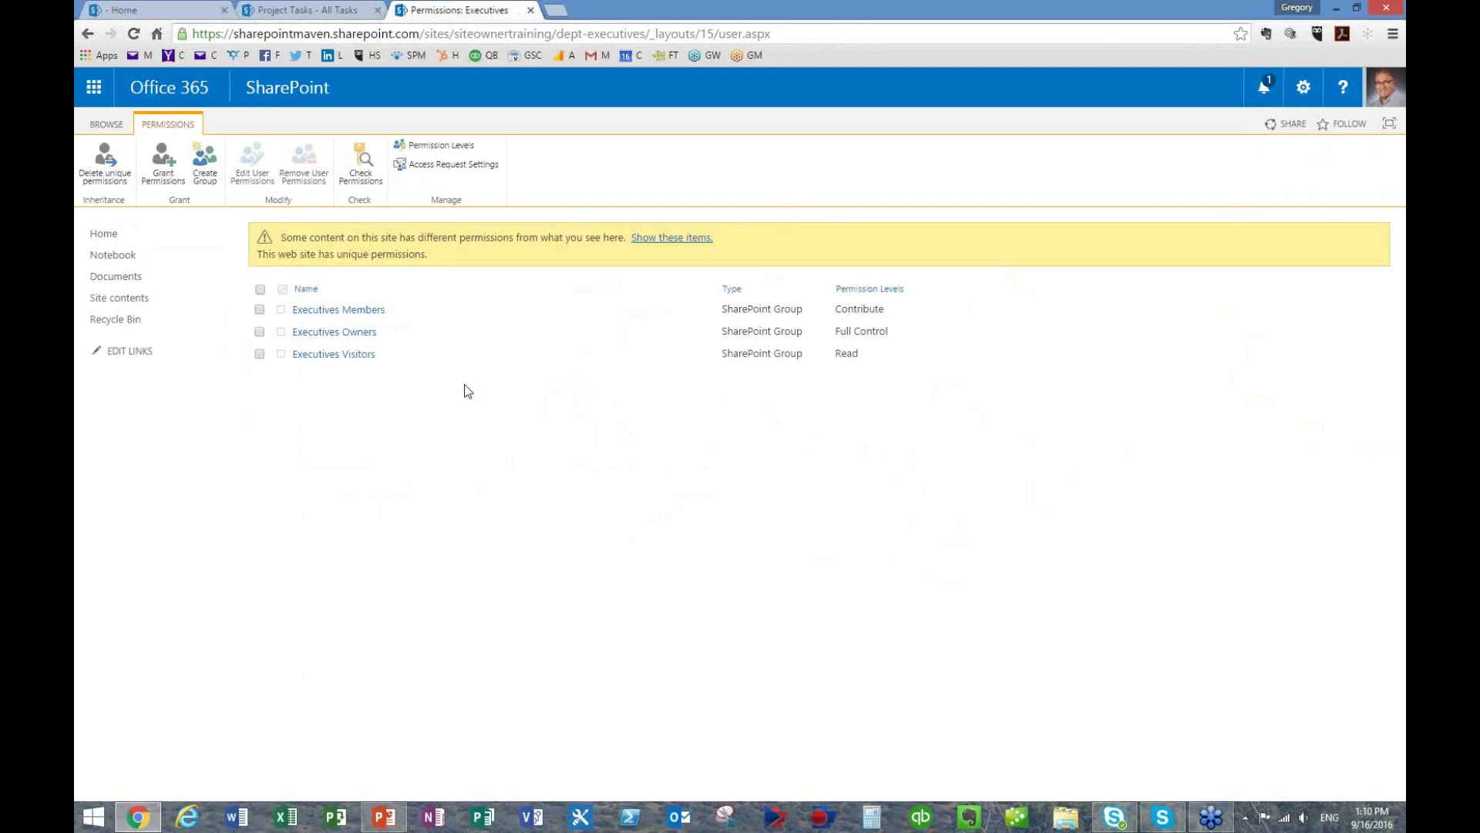
left_click(478, 173)
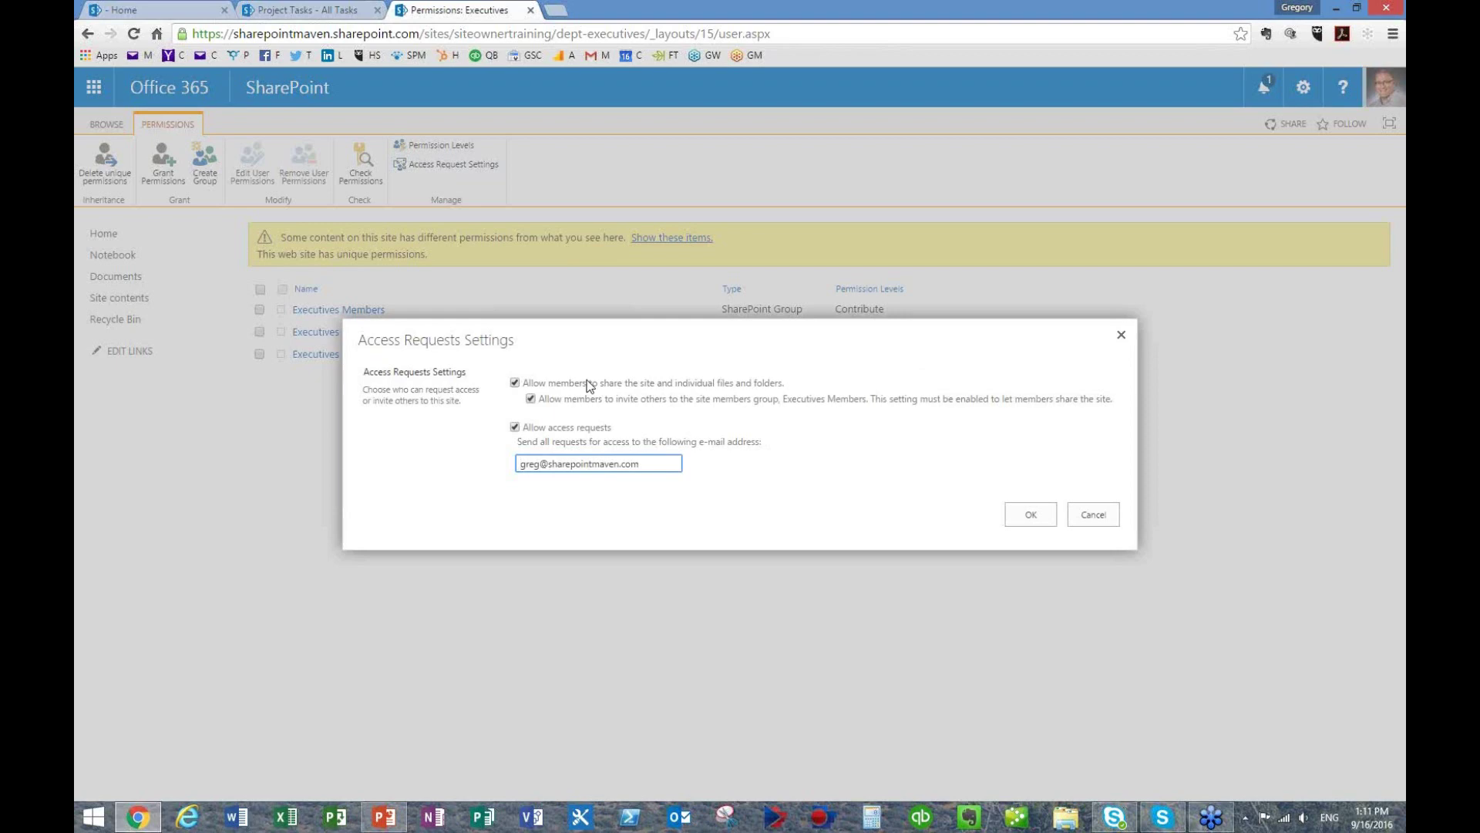
- Try switching member sharing and access requests off, and allow both again
left_click(515, 383)
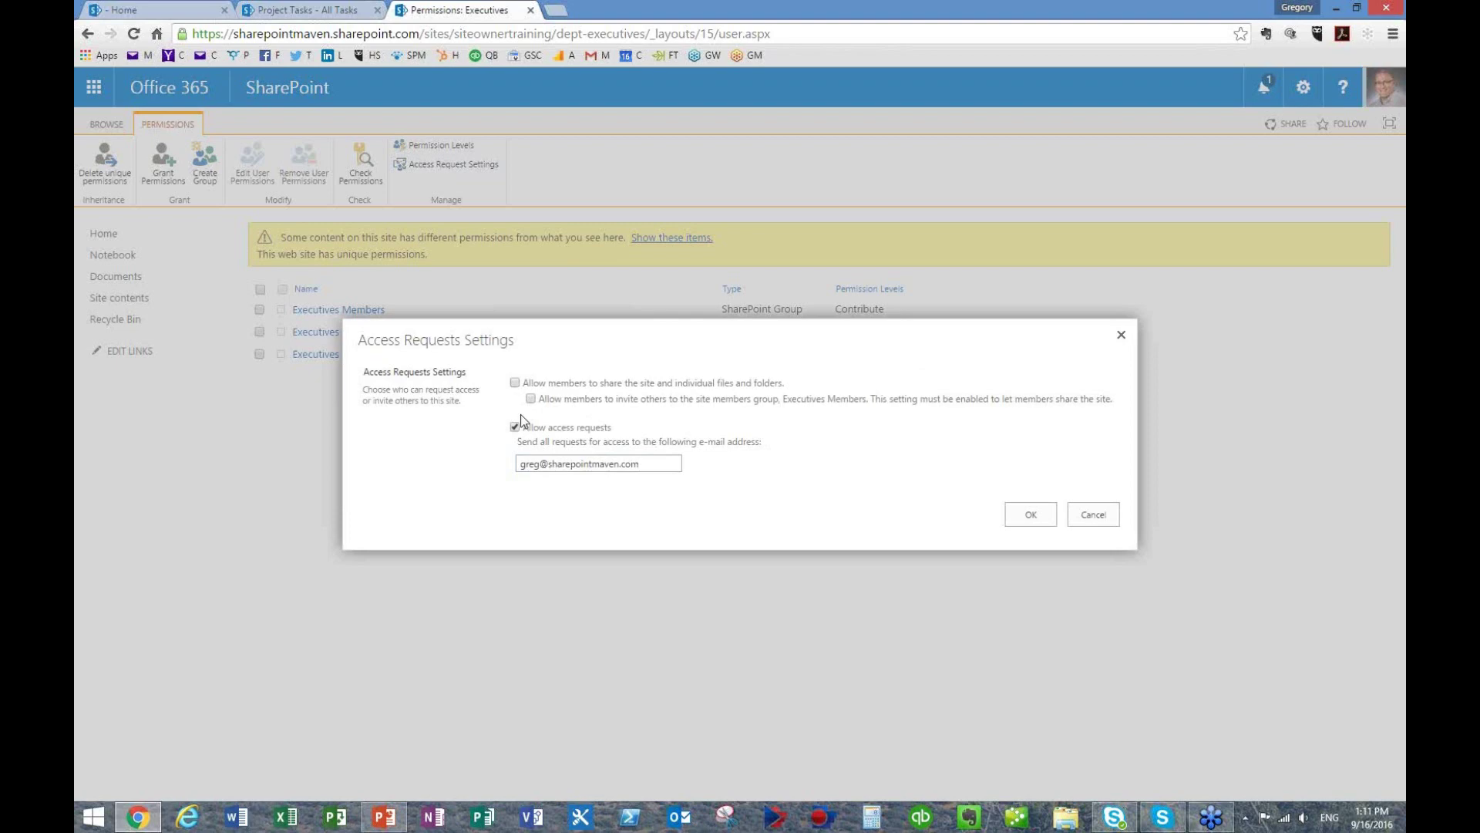
left_click(515, 427)
left_click(515, 383)
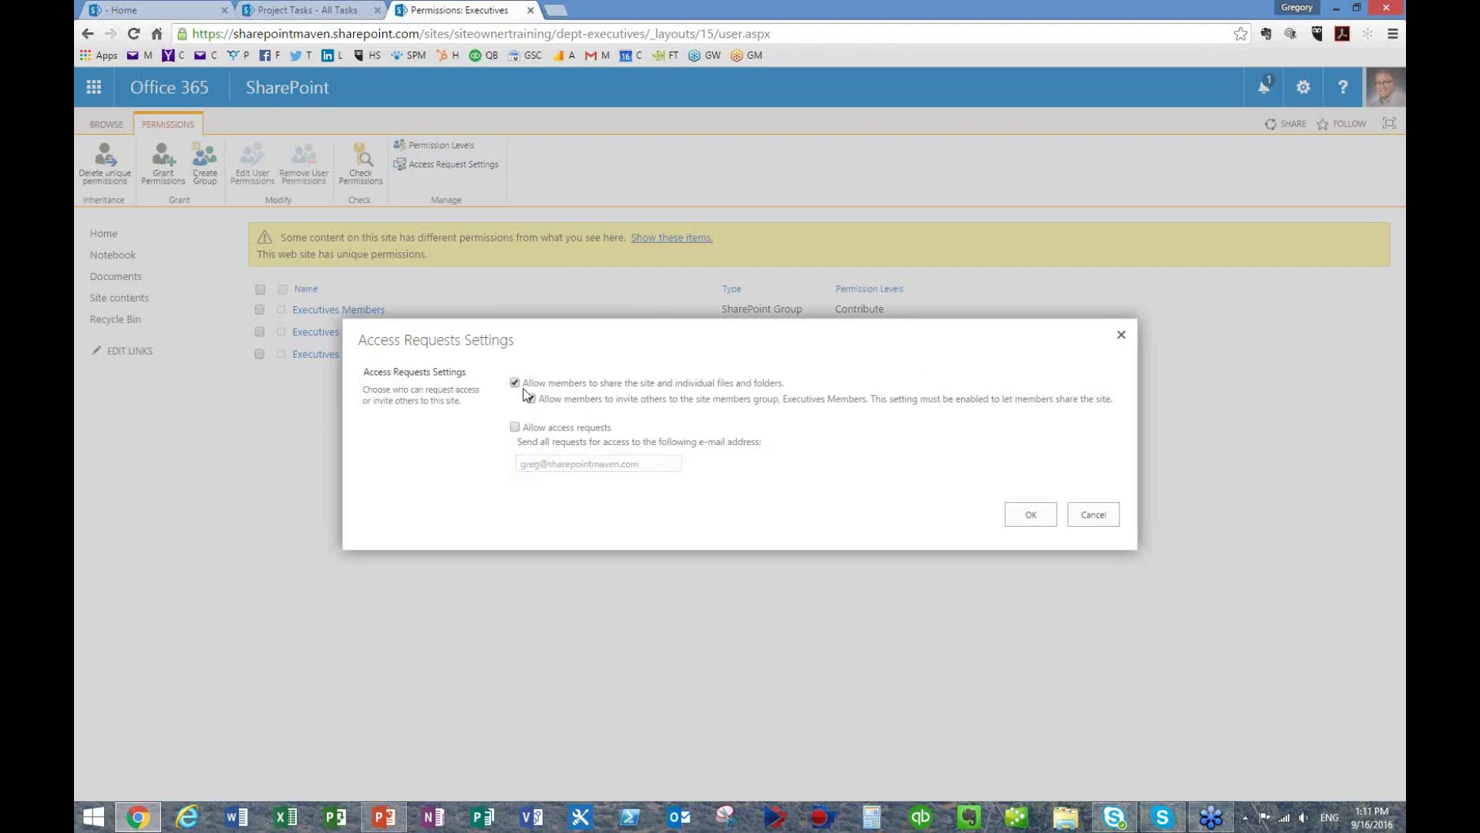
left_click(515, 427)
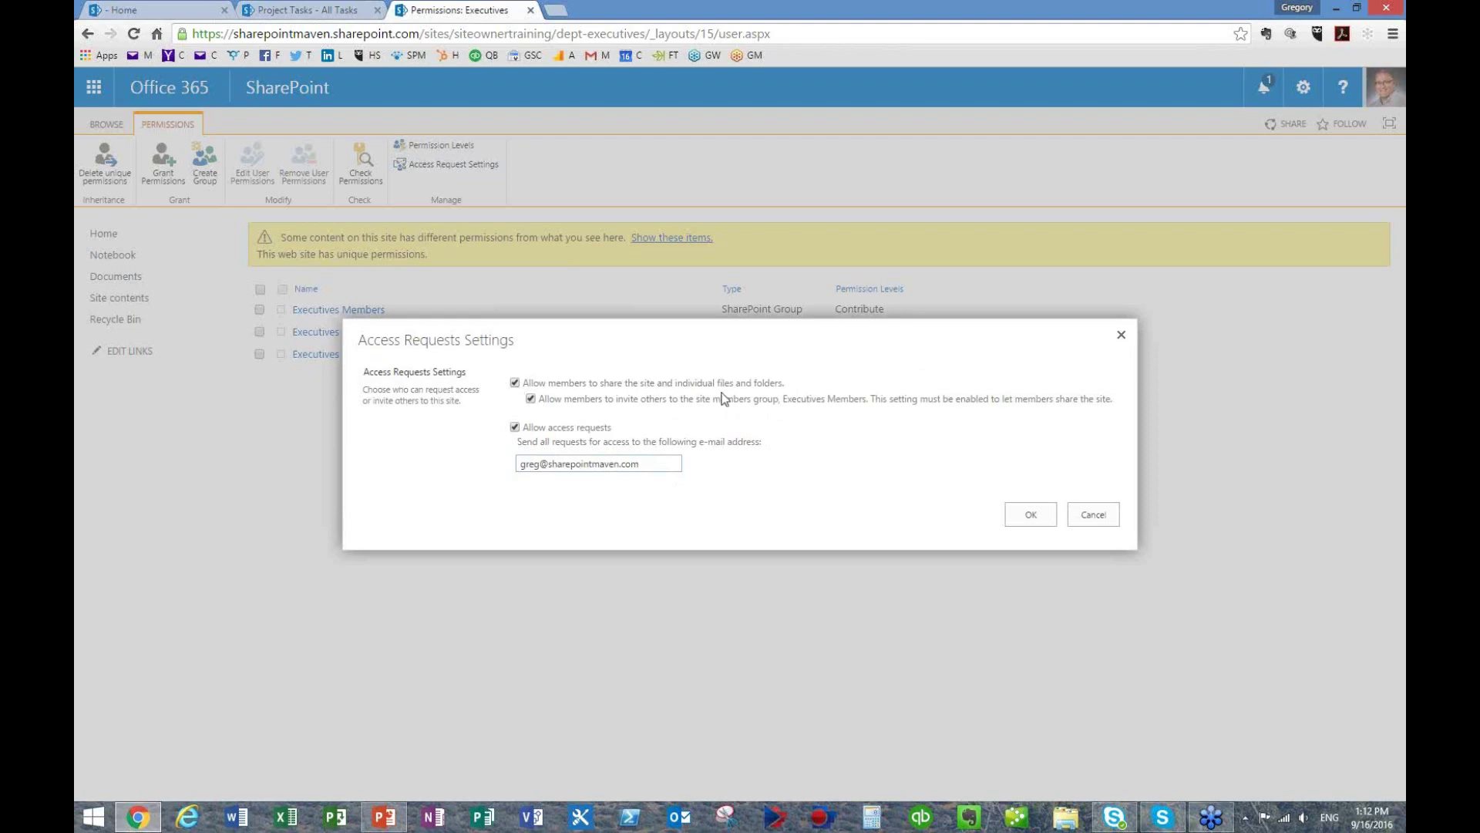
- Disallow member sharing, member invitations to the Executives Members group and access requests, and save the settings
left_click(529, 400)
left_click(515, 384)
left_click(515, 427)
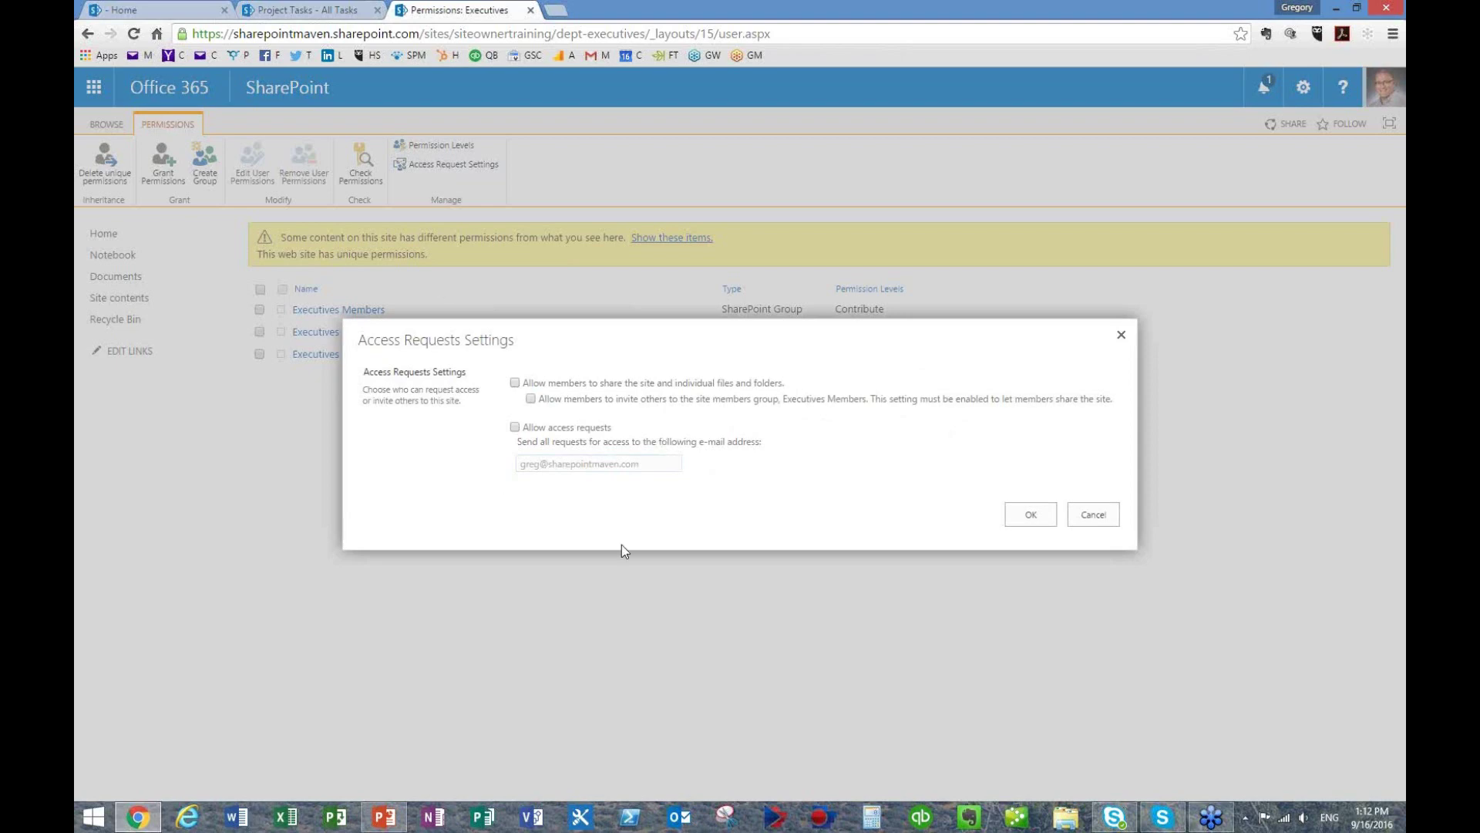
left_click(1040, 516)
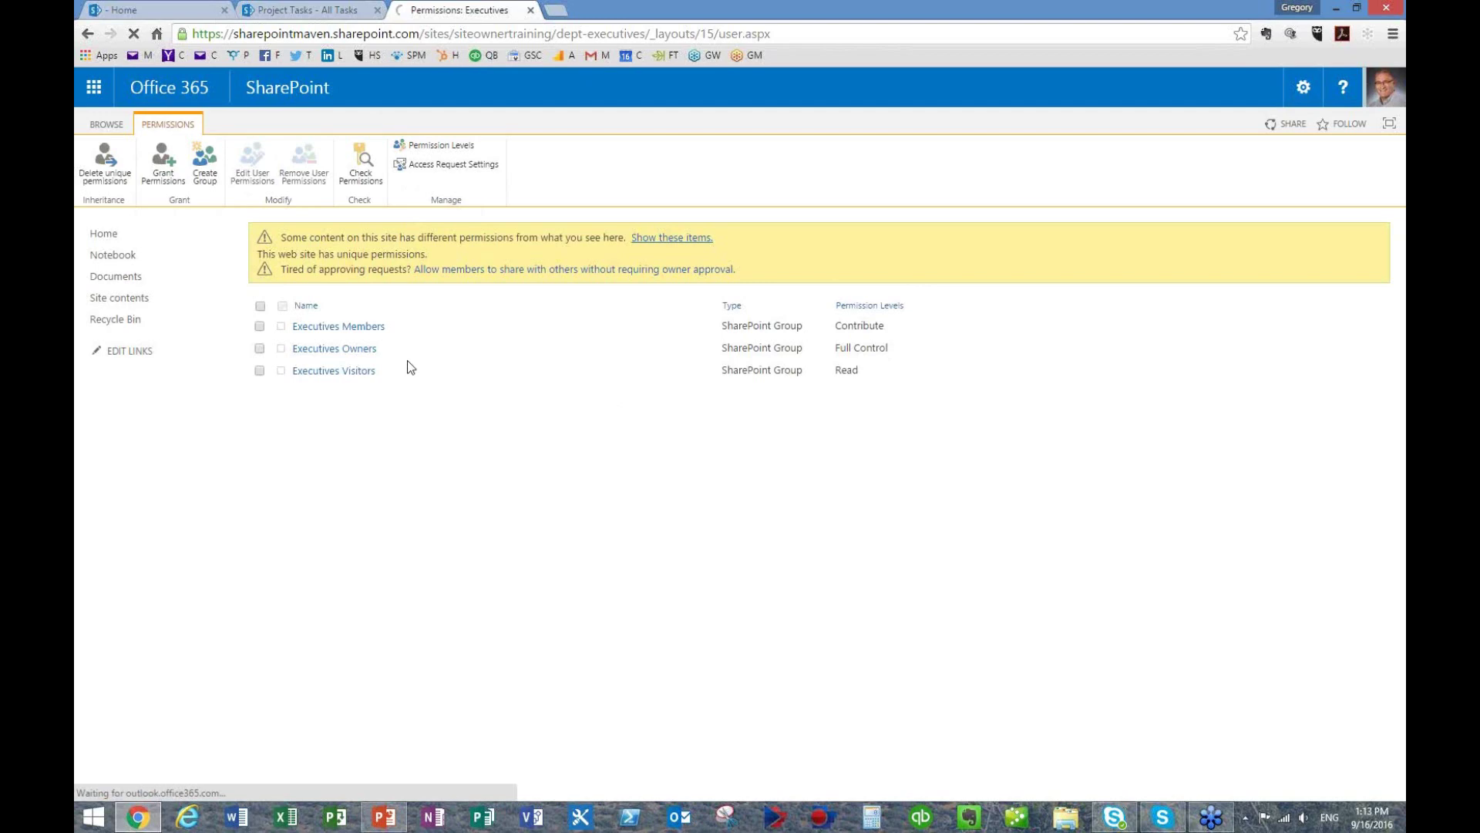
- Check the sharing form on the Executives home page under the new access settings, and cancel it
left_click(104, 234)
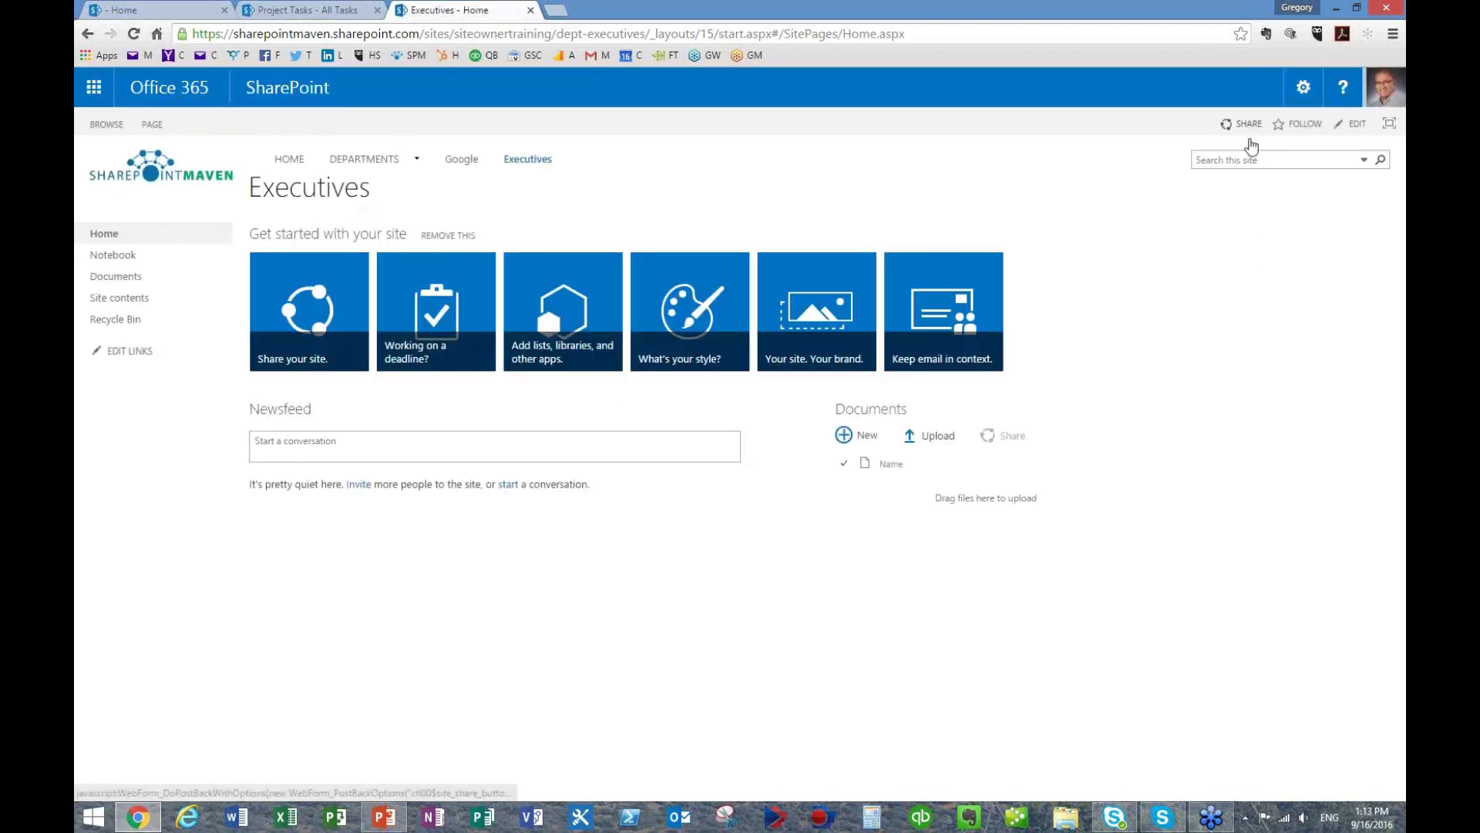
left_click(1250, 141)
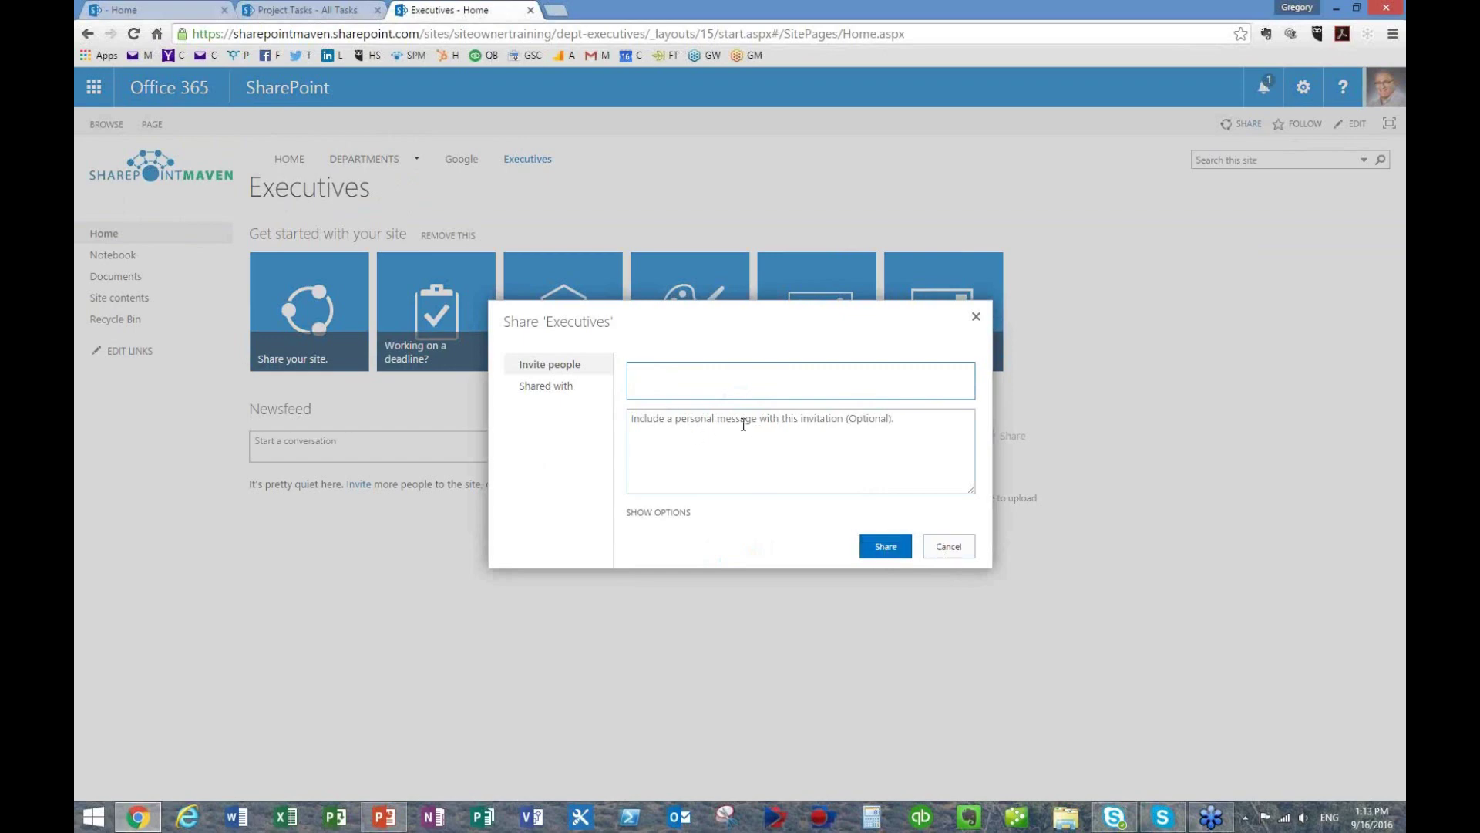
left_click(963, 552)
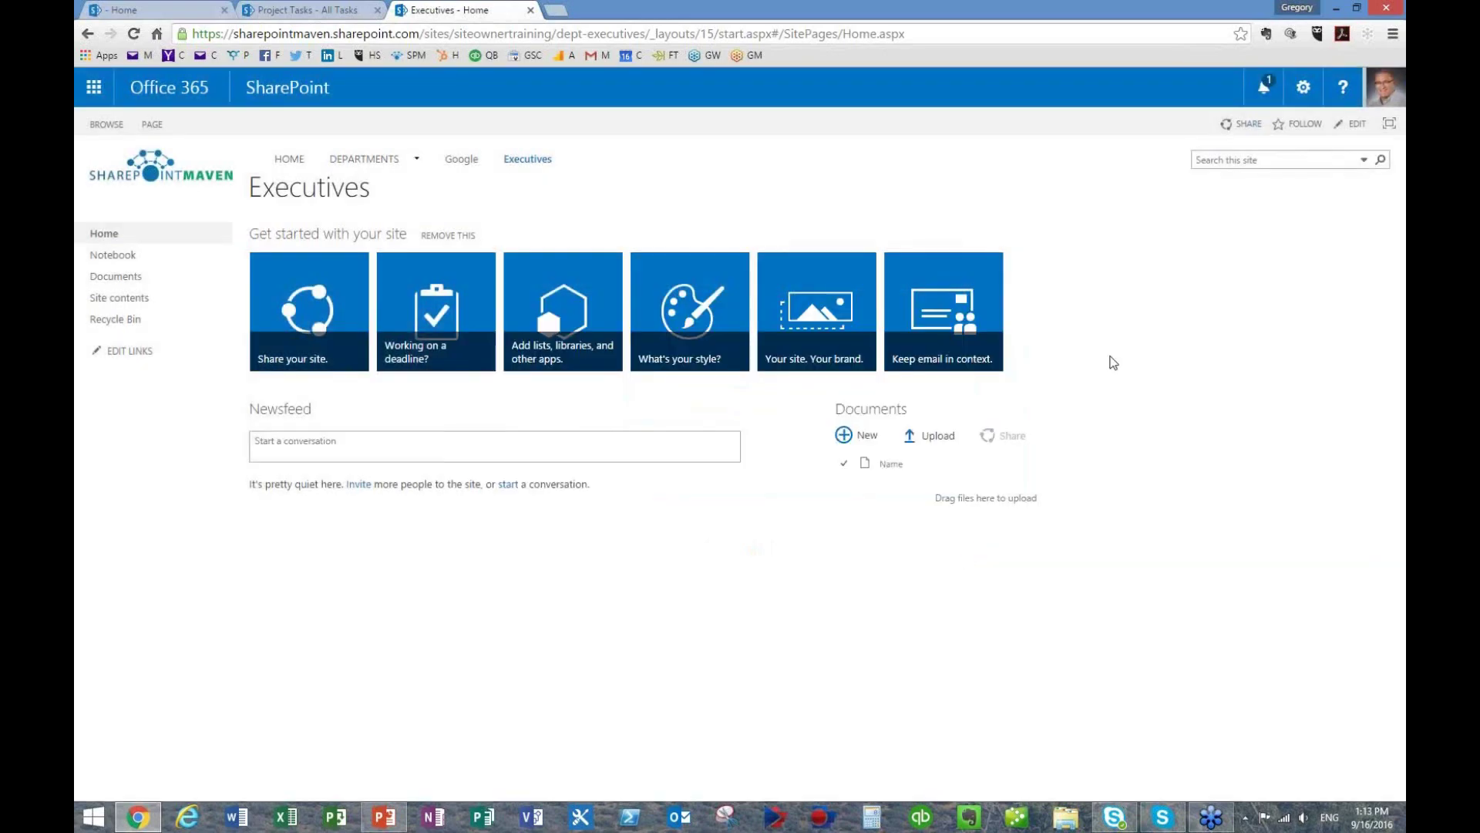
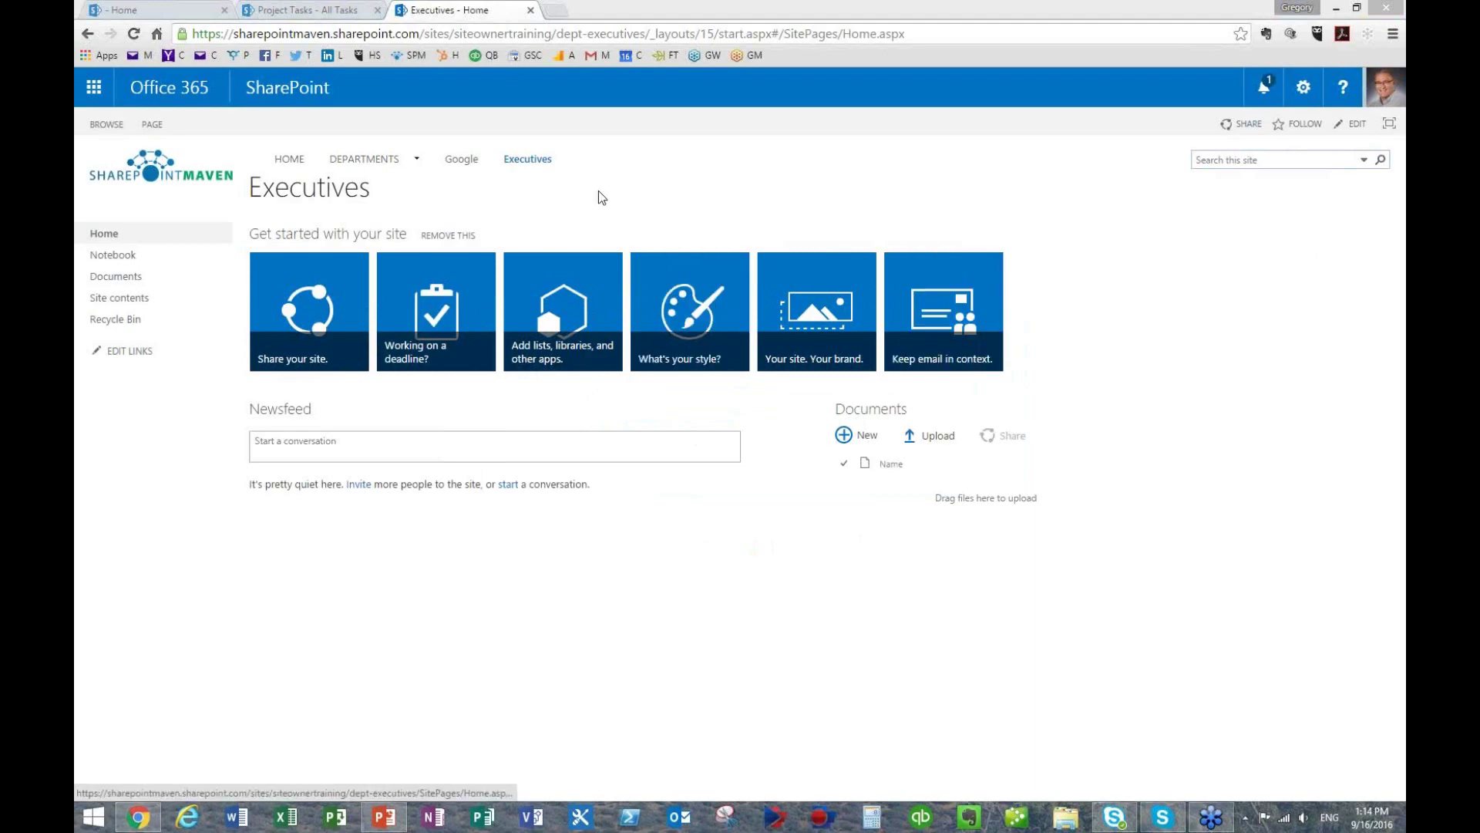
- Open the Marketing Department site from the departments navigation and glance at its settings options without choosing any
mouse_move(364, 159)
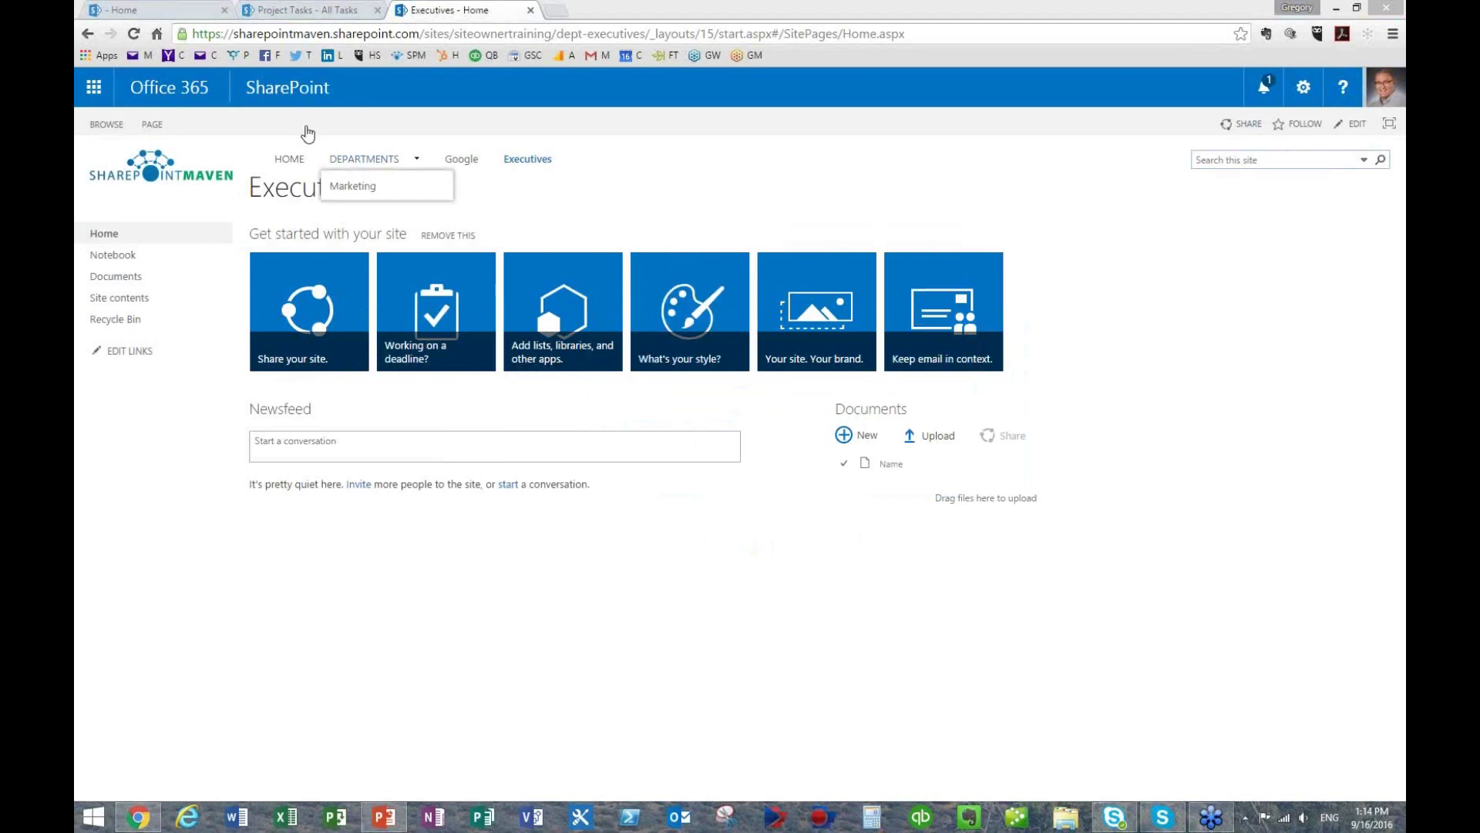
left_click(370, 191)
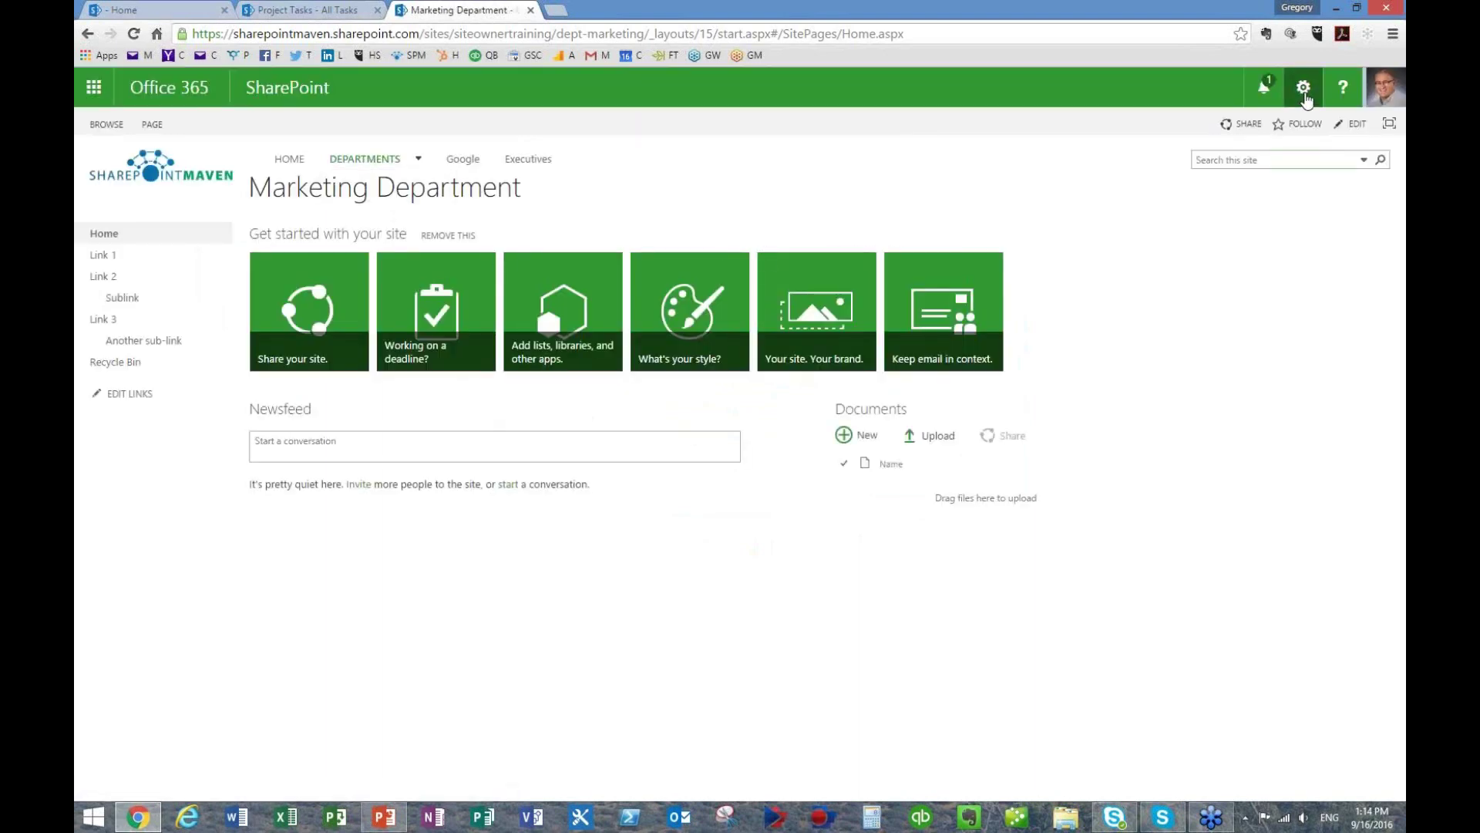
left_click(1304, 88)
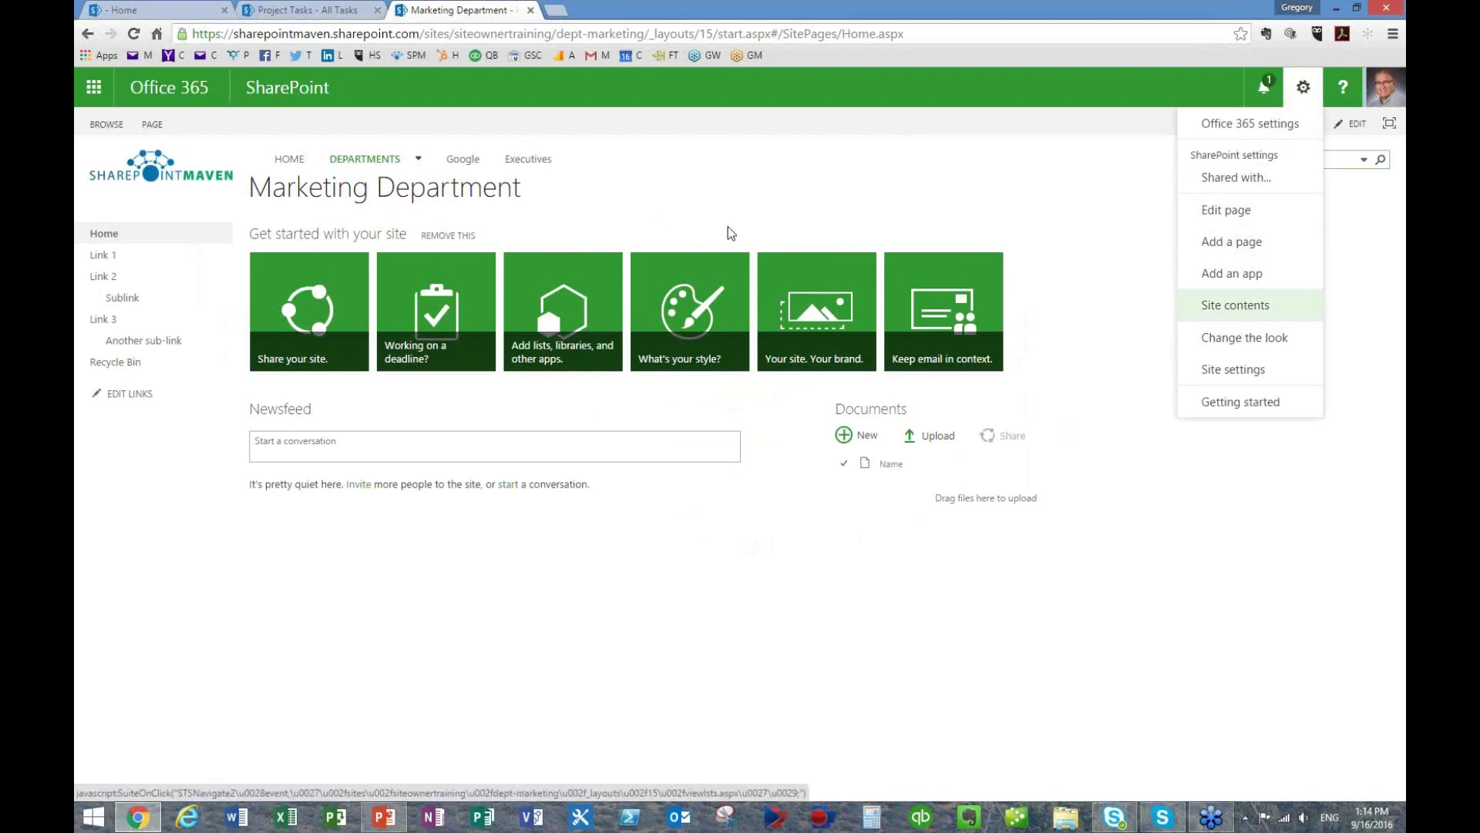
left_click(721, 205)
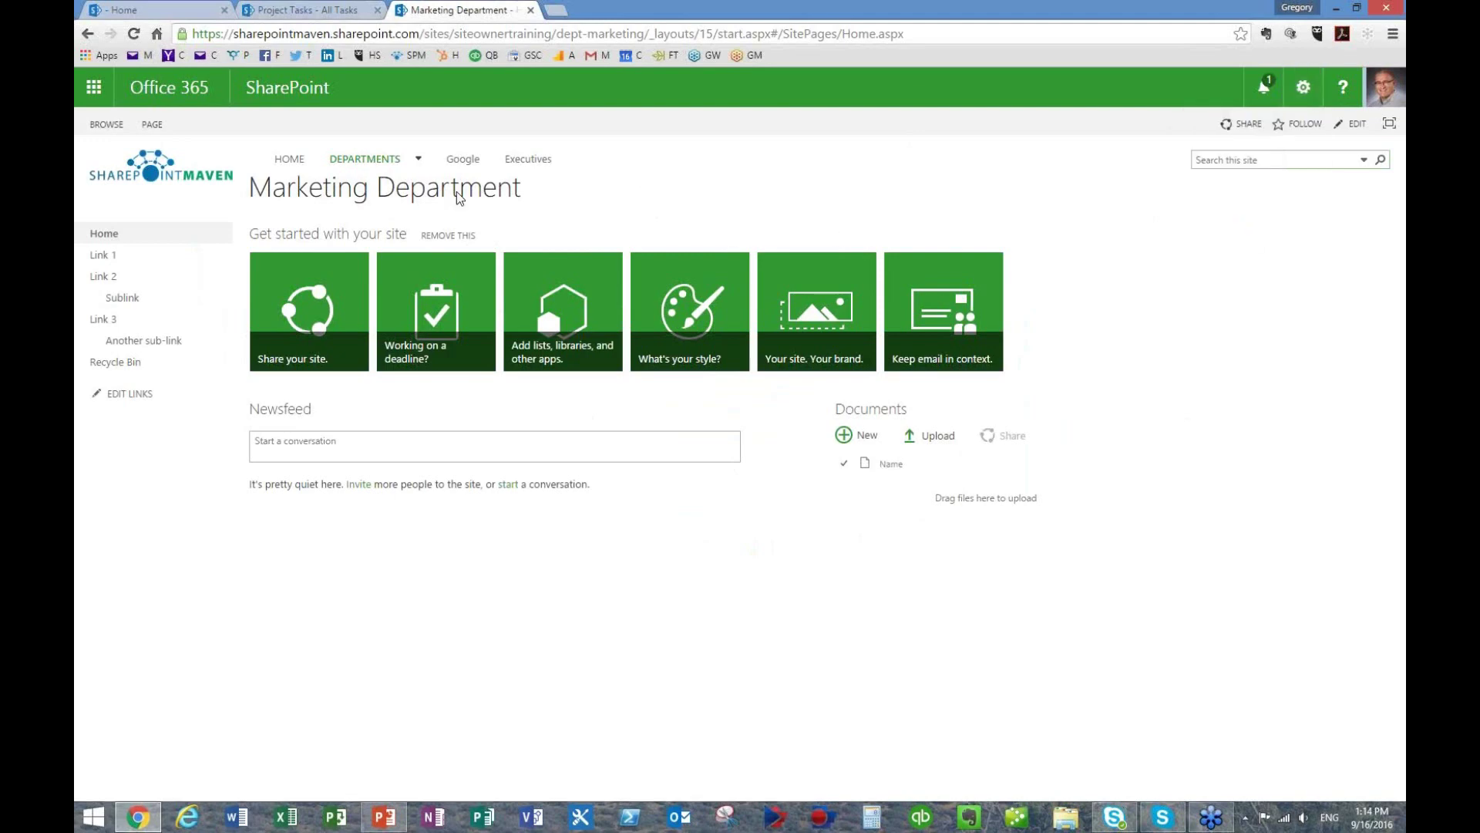
- Switch to the intranet home page and examine its Departments and Documents navigation and its site search
mouse_move(327, 164)
left_click(189, 9)
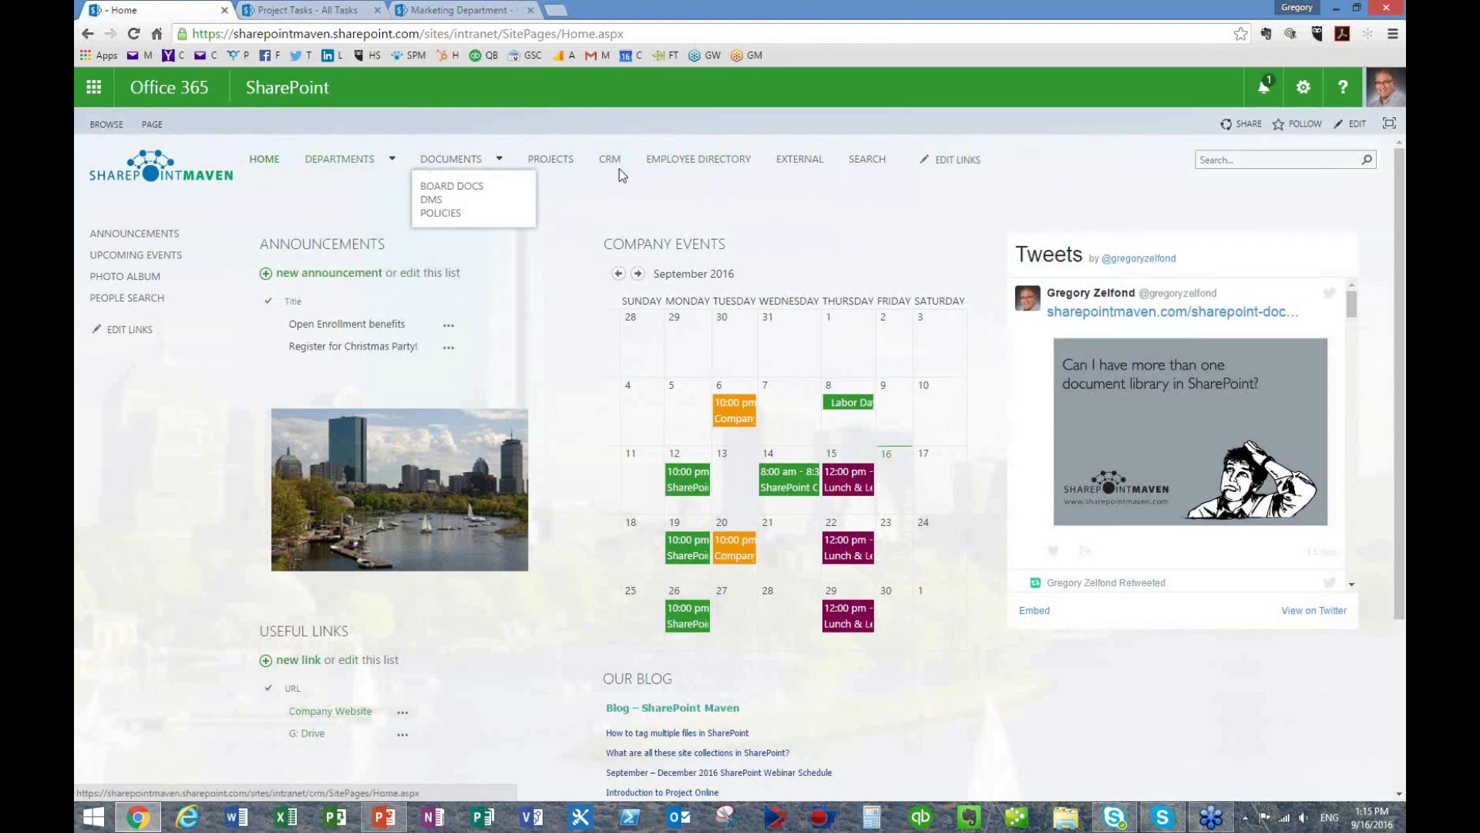
mouse_move(336, 200)
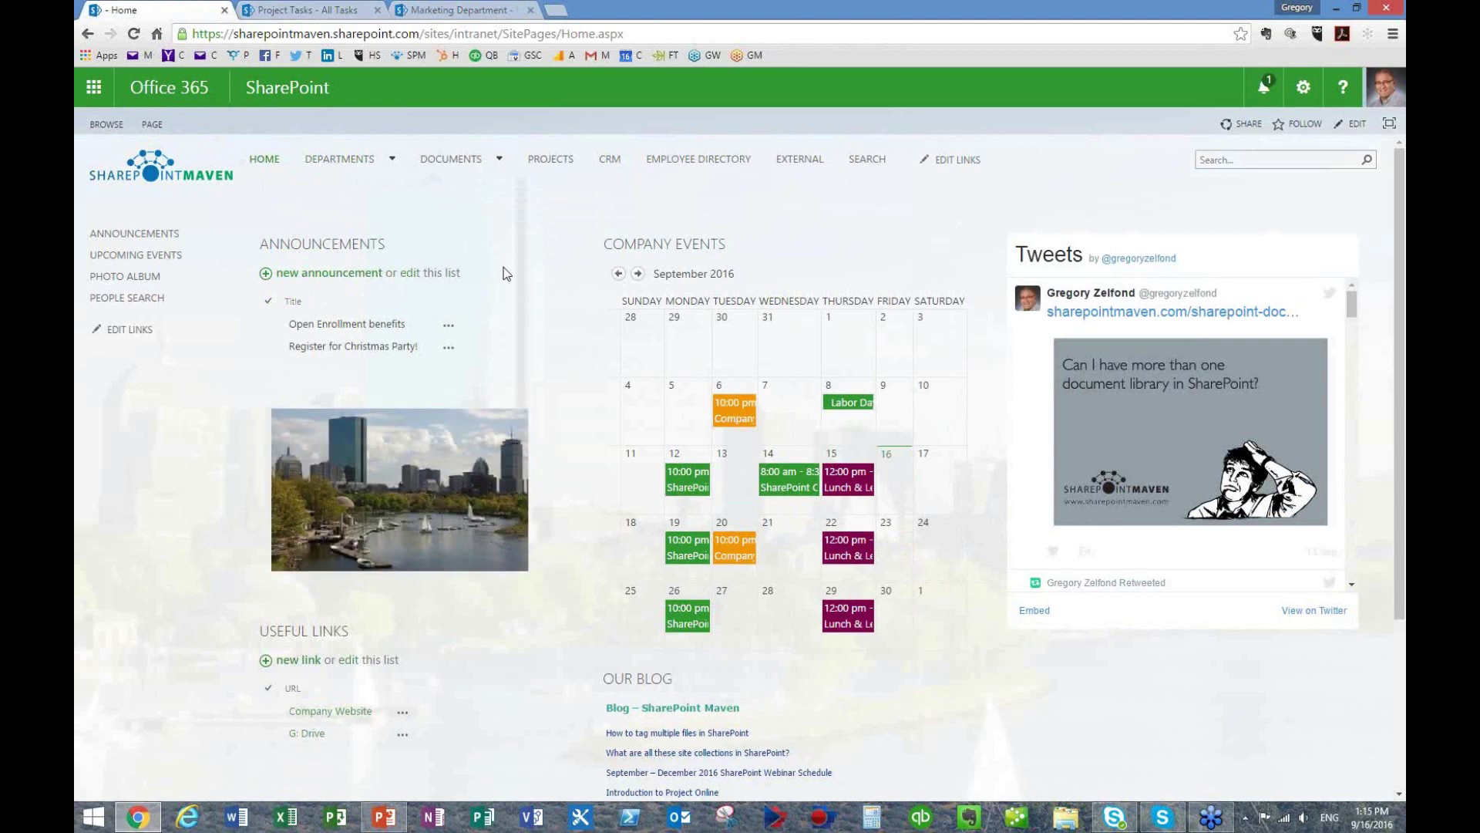
left_click(1228, 162)
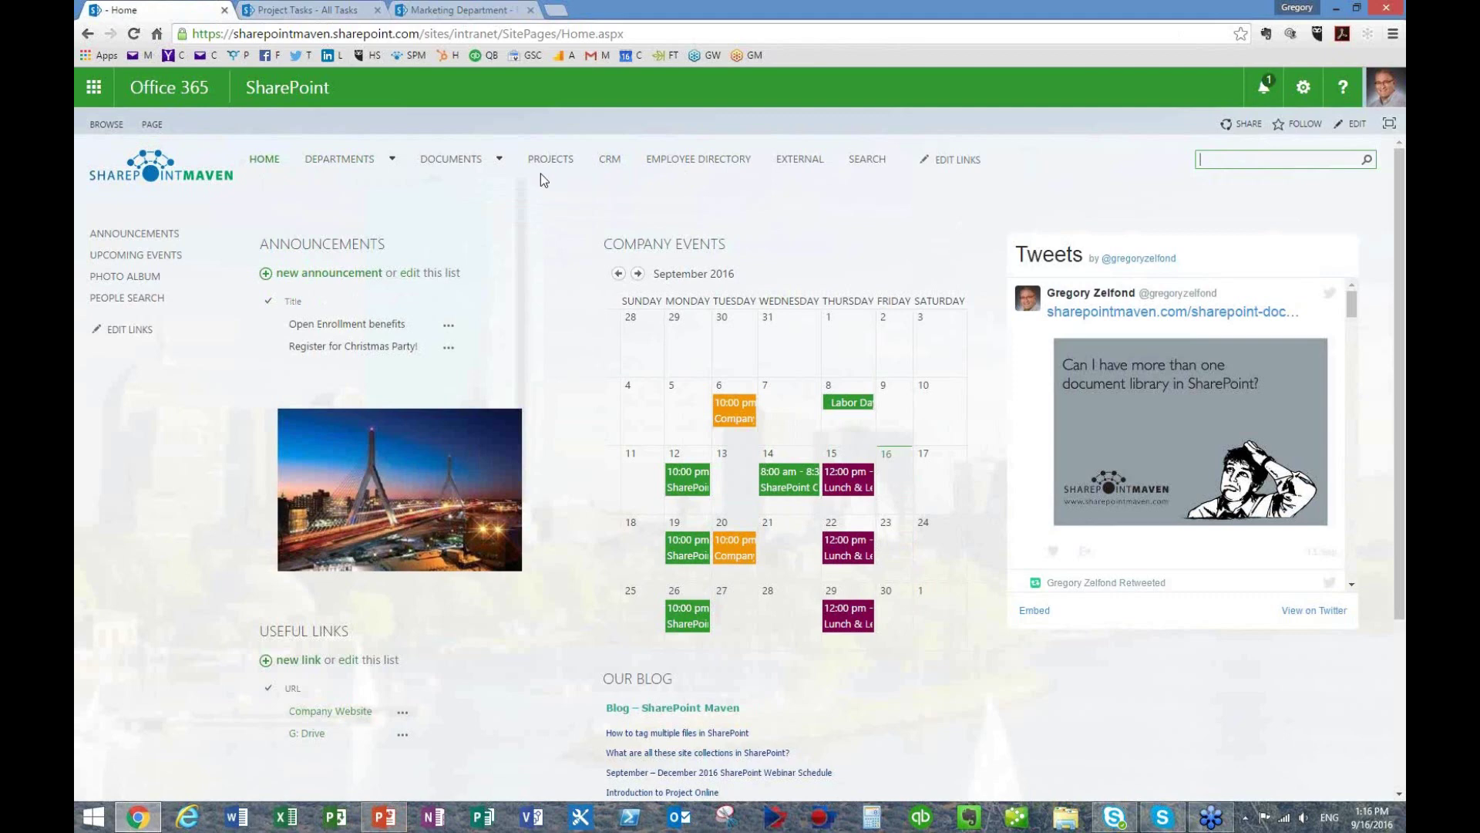
mouse_move(460, 174)
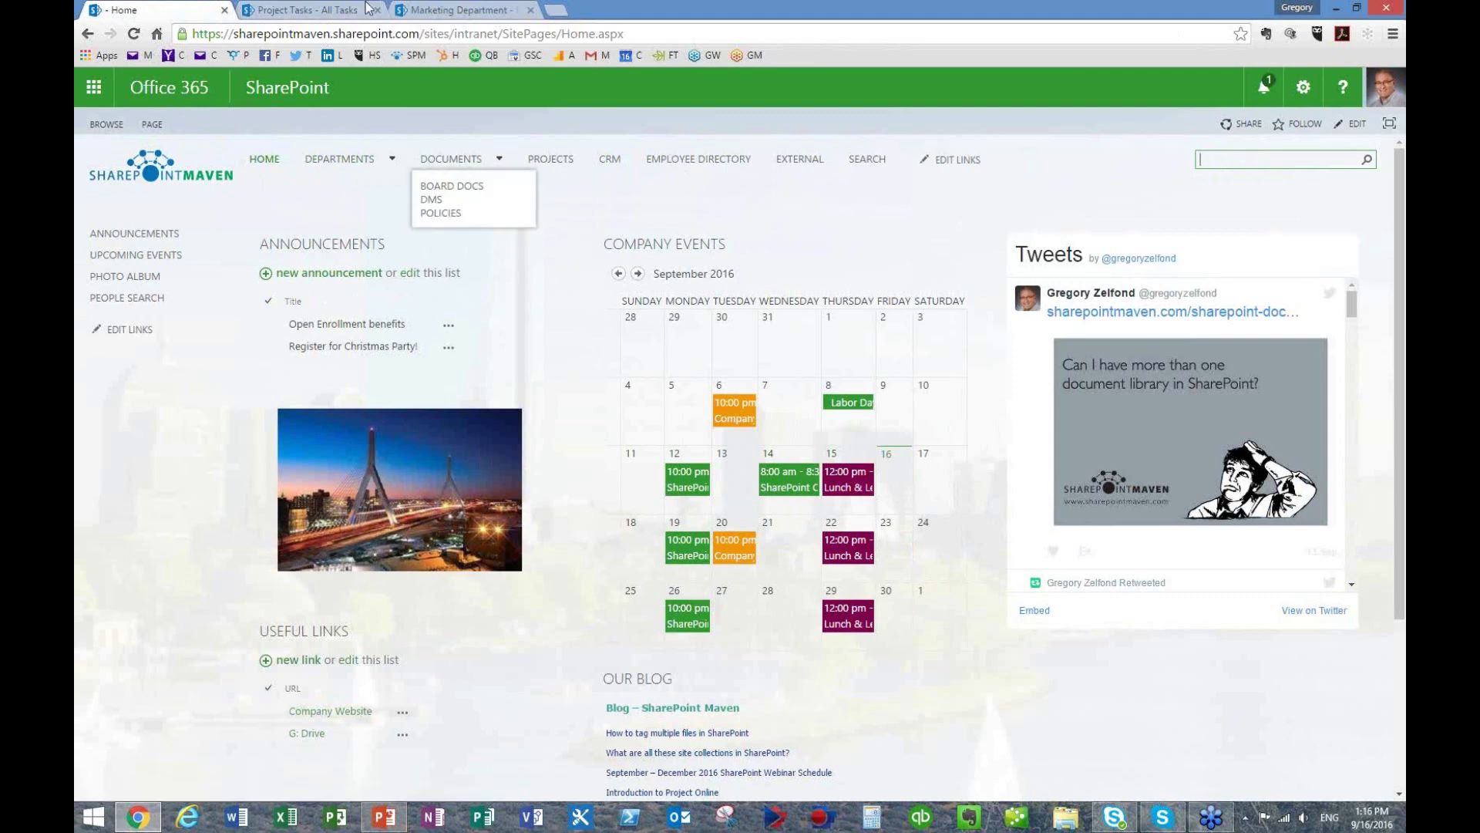
- On the training site's home page, move the Executives link under Departments in the top navigation and save the links
left_click(461, 9)
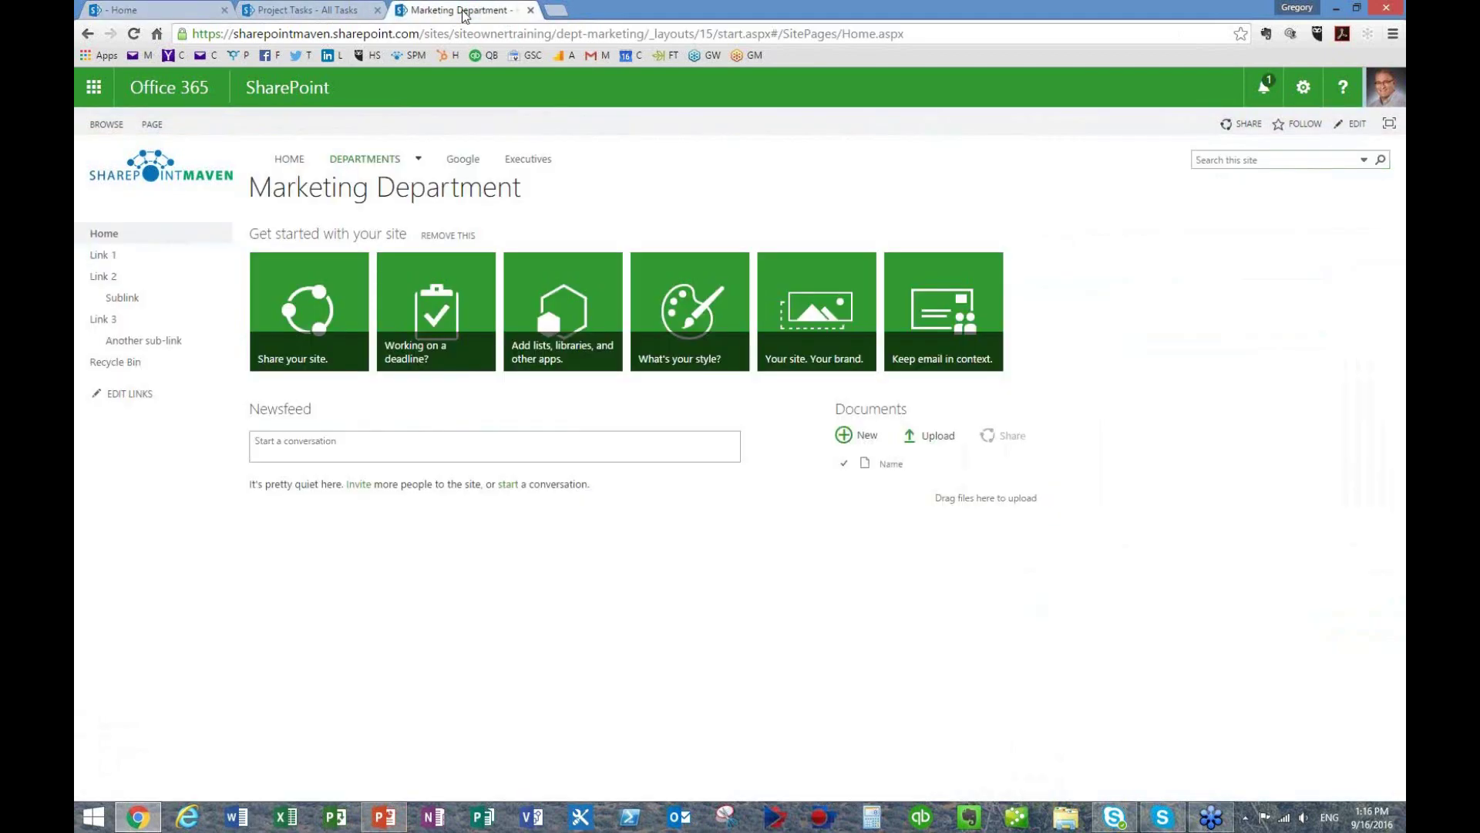
left_click(285, 162)
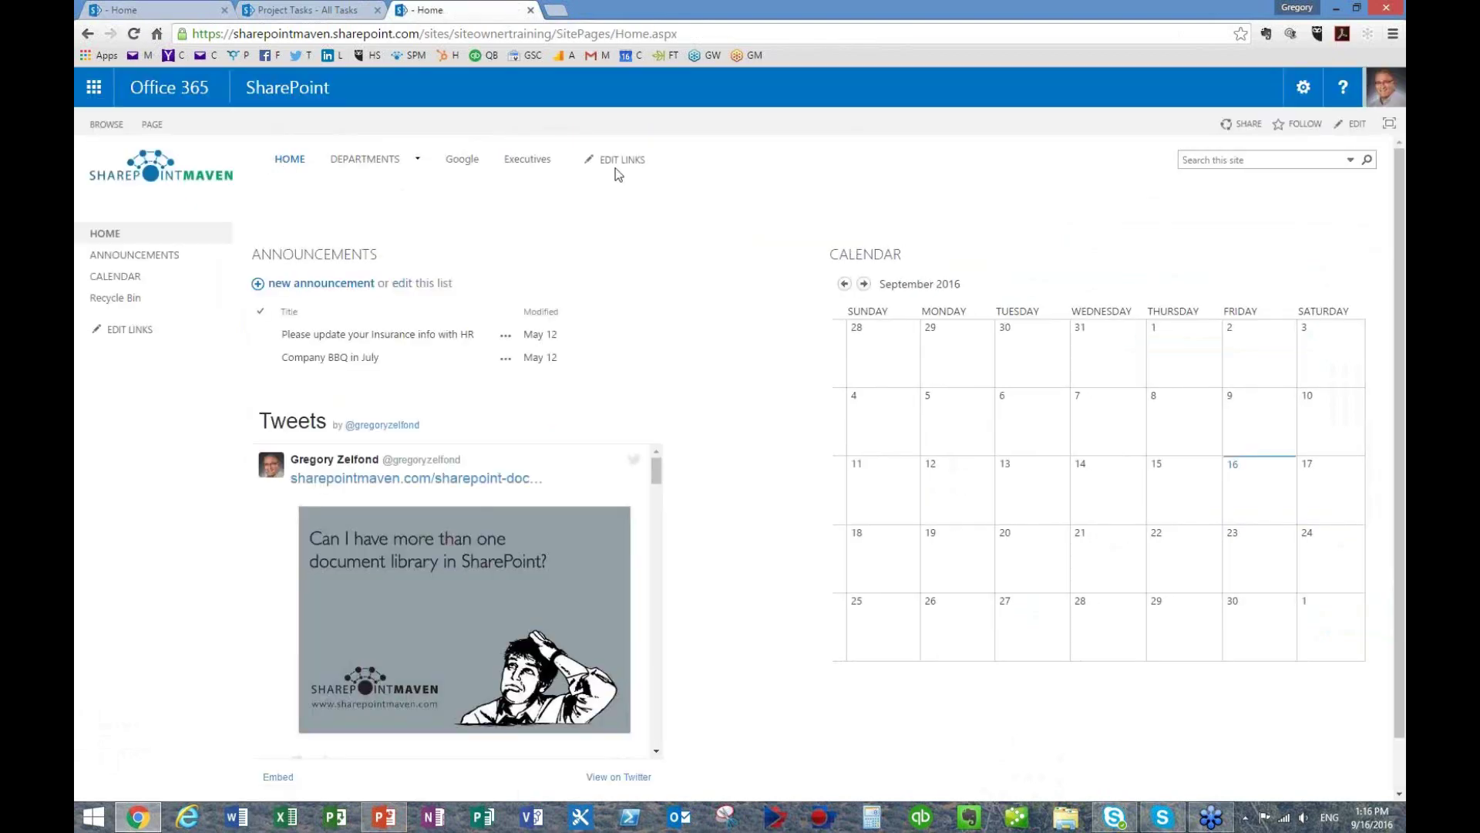
left_click(617, 165)
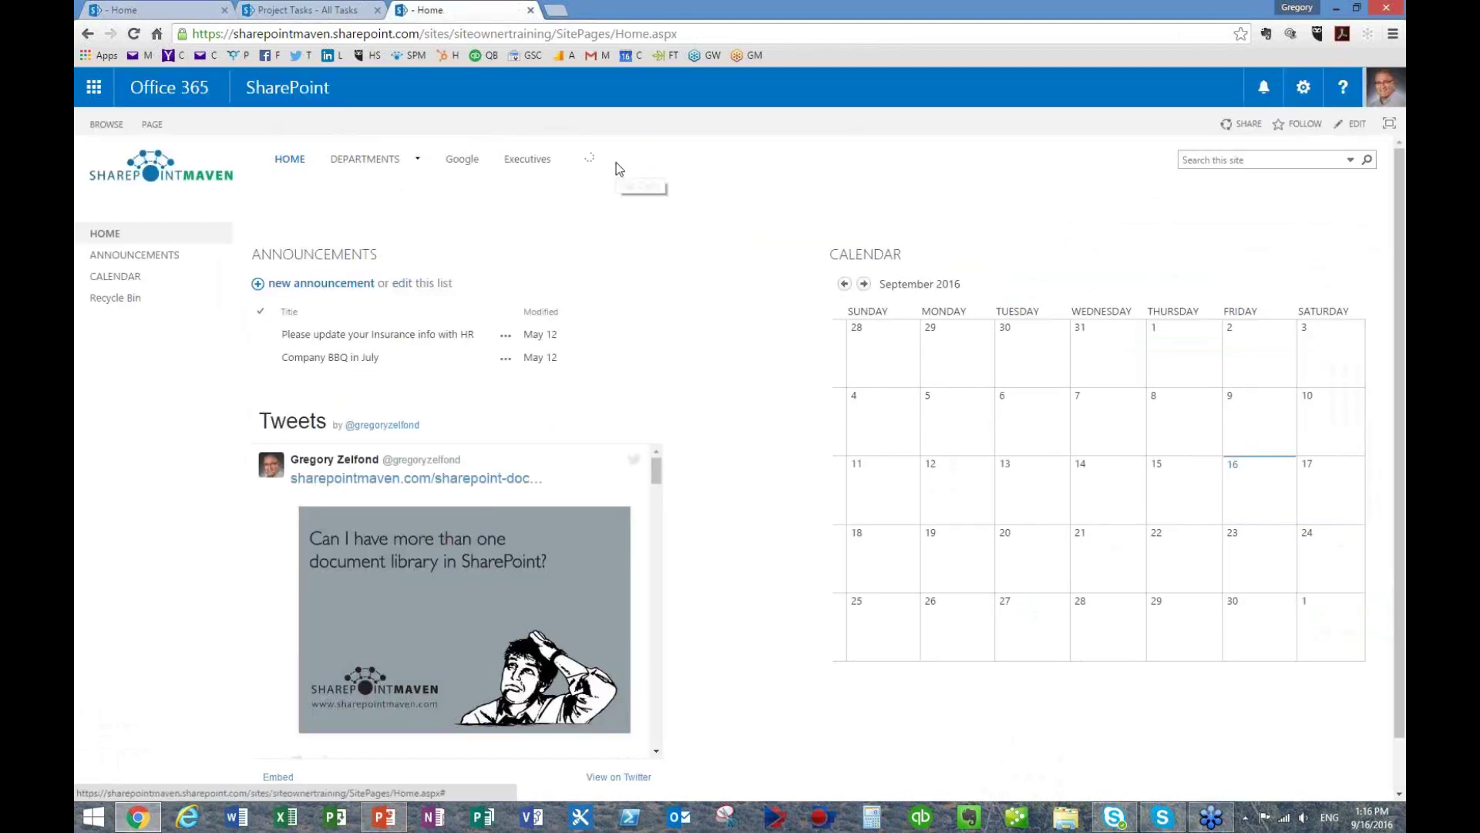
mouse_move(444, 162)
mouse_move(407, 184)
left_mouse_down()
mouse_move(441, 183)
mouse_move(394, 186)
mouse_move(418, 199)
left_mouse_up()
left_click(829, 162)
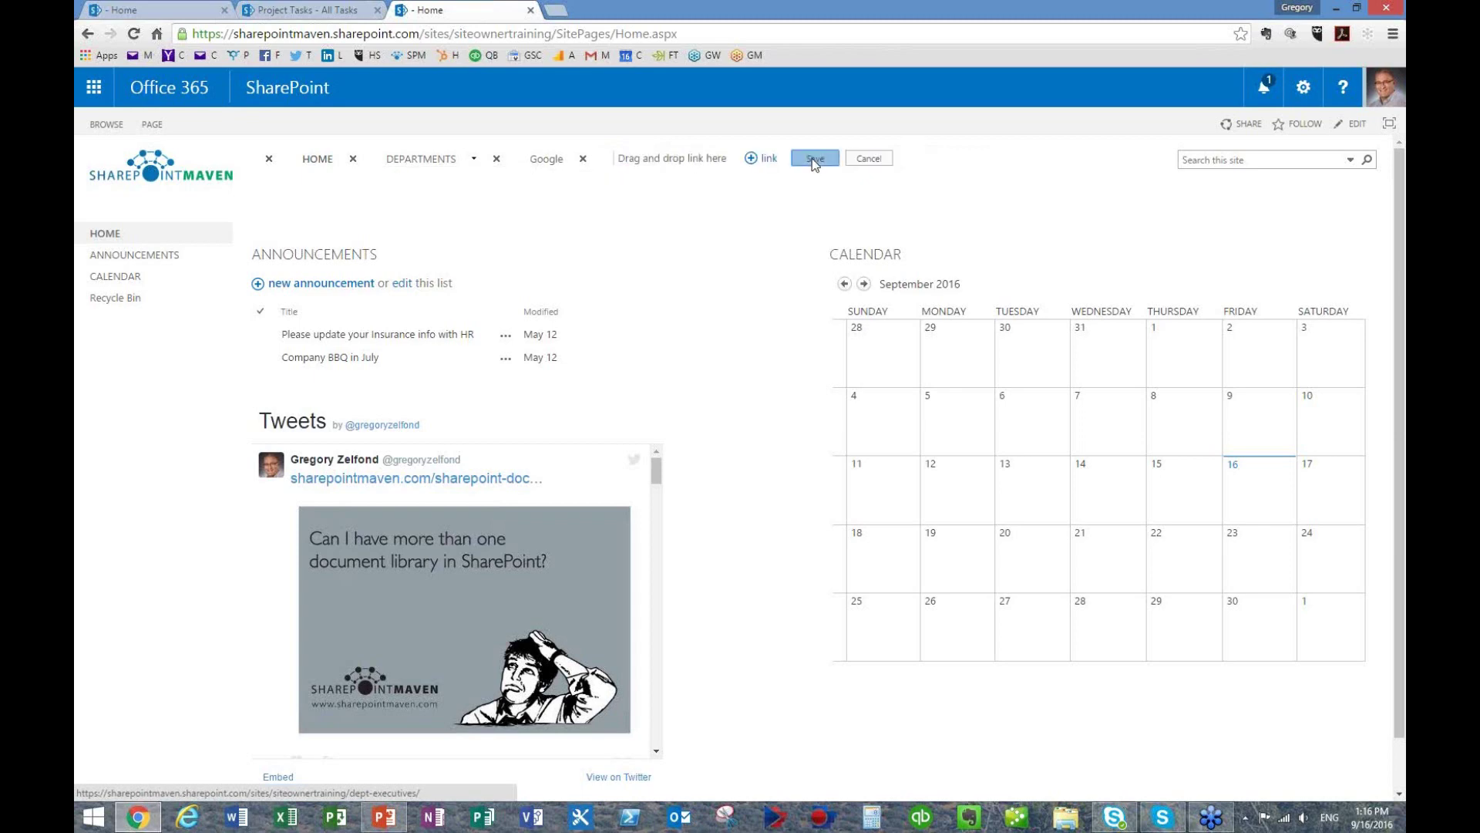
- Open the Executives site's permissions, check who belongs to the Executives Owners group, and return to the permissions list
mouse_move(393, 169)
left_click(356, 200)
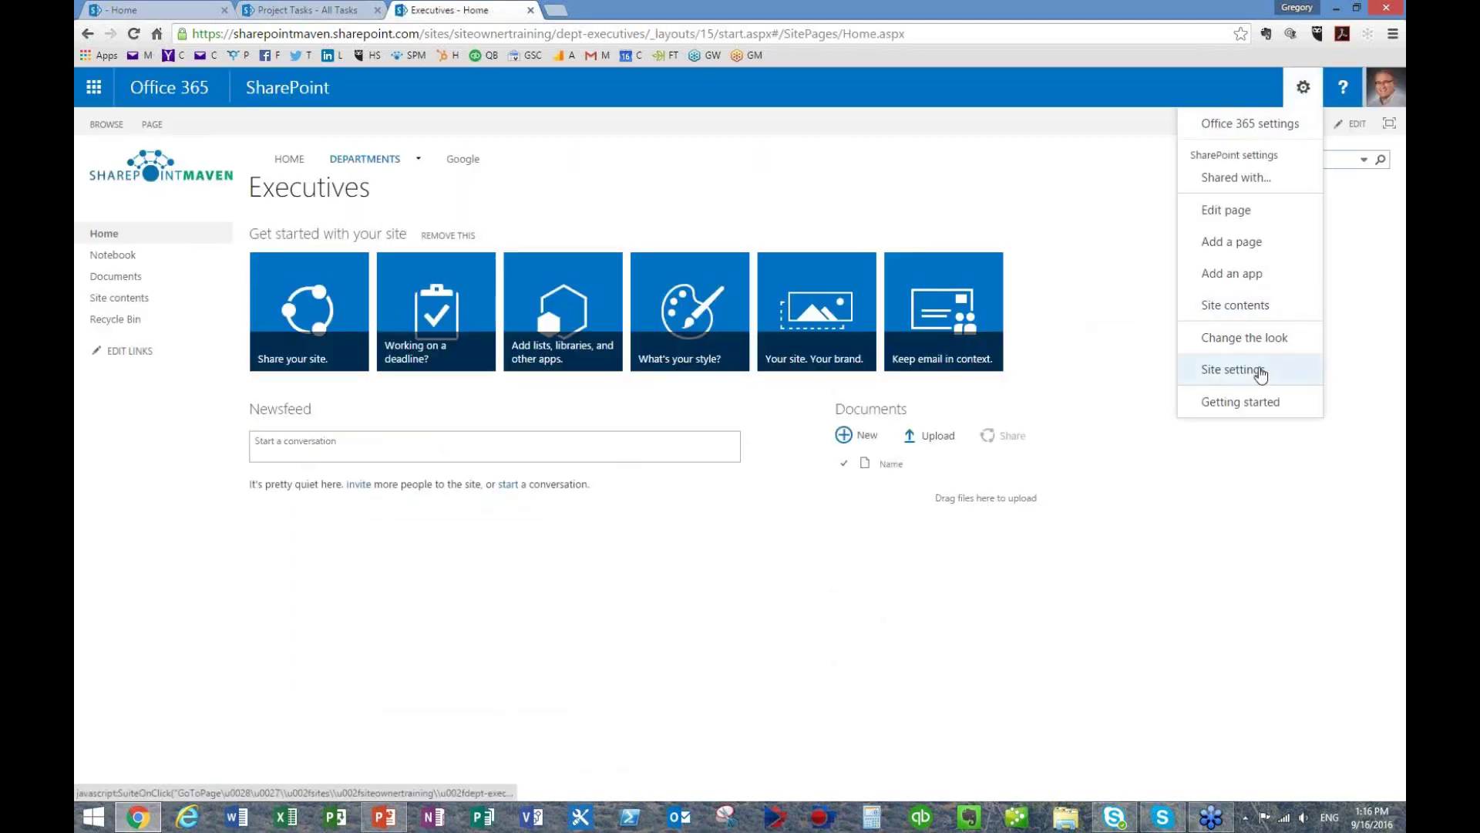
left_click(1256, 370)
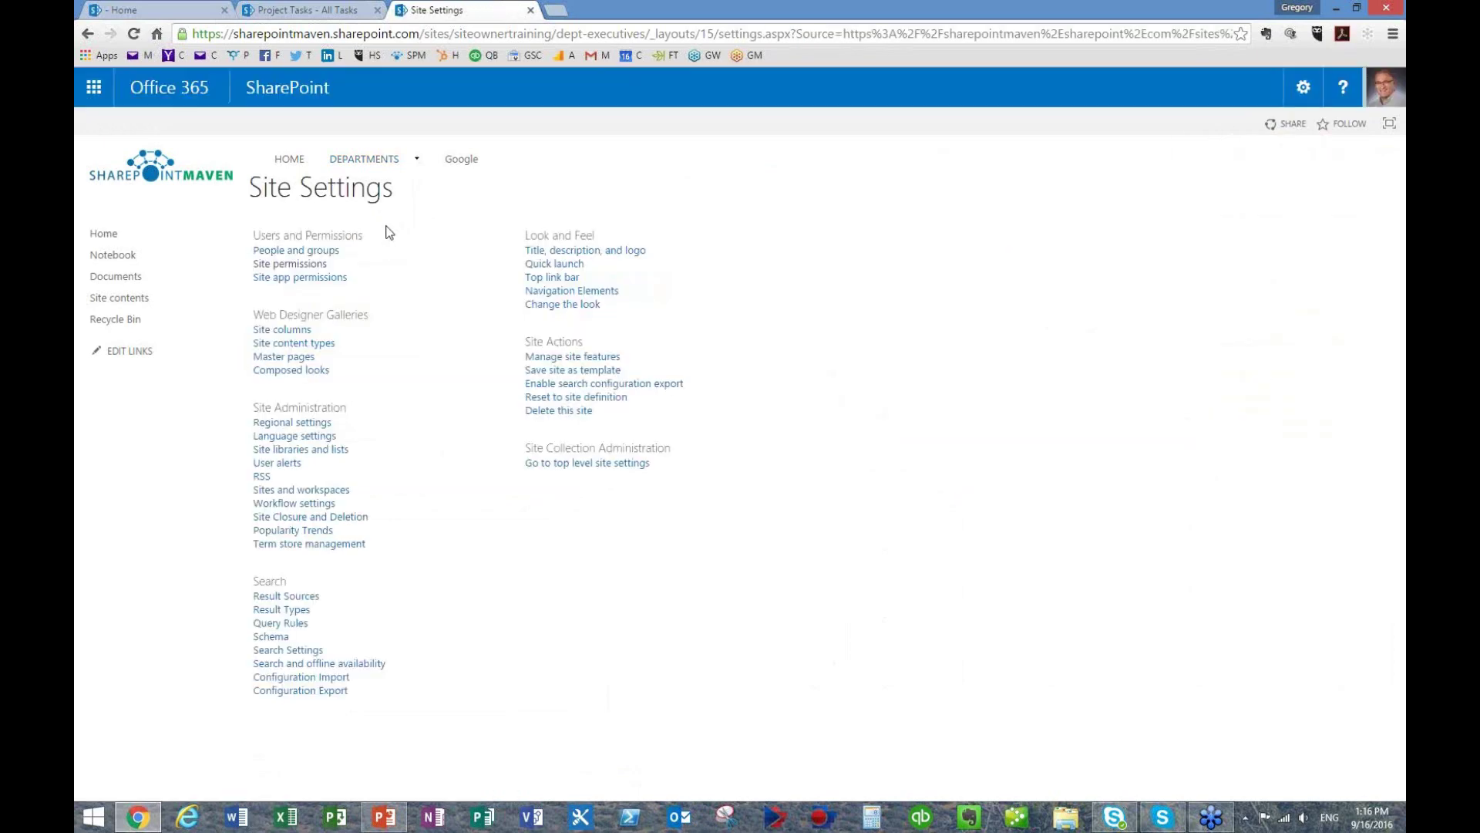
left_click(297, 264)
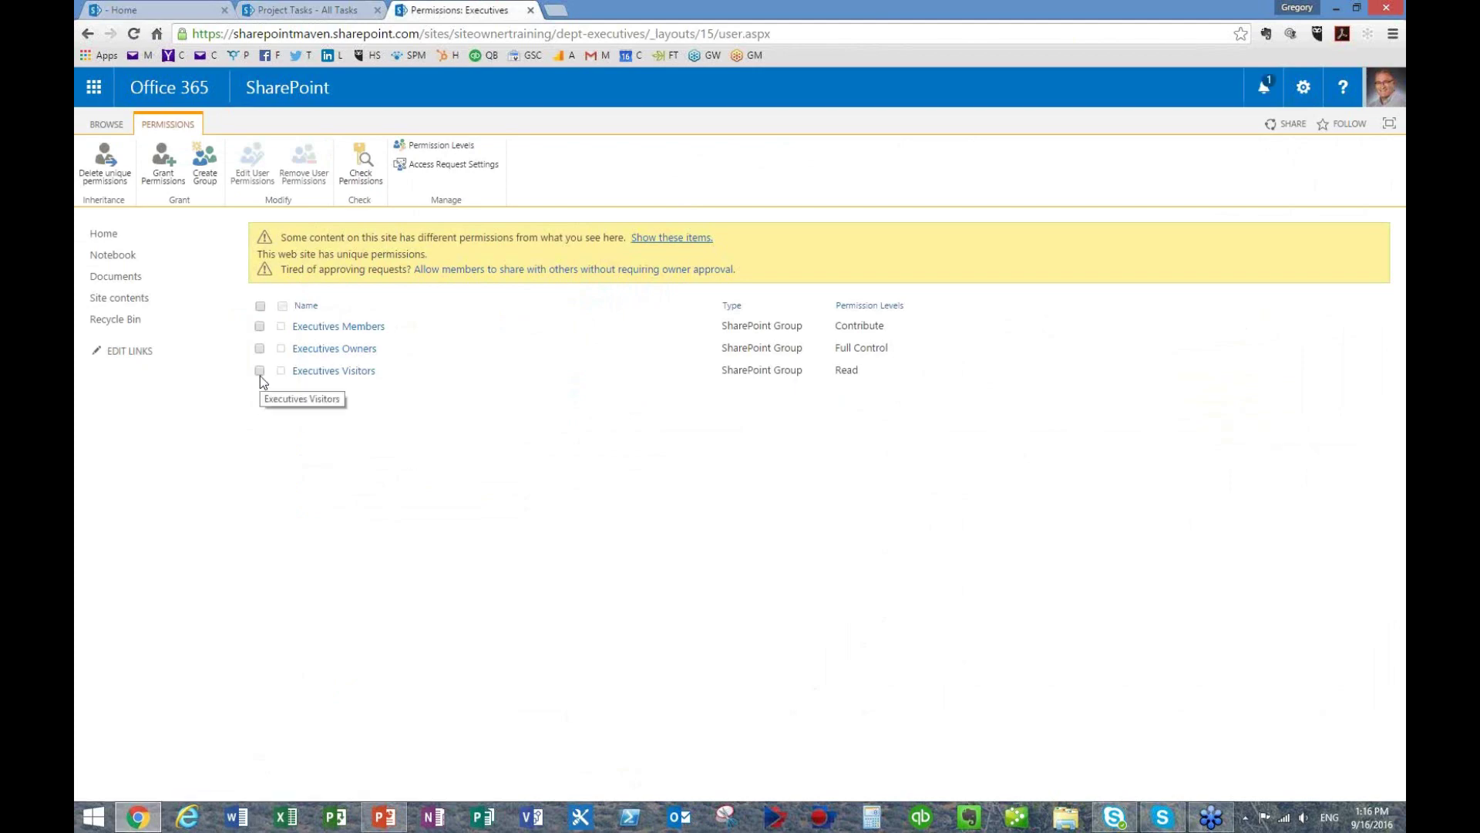
left_click(356, 351)
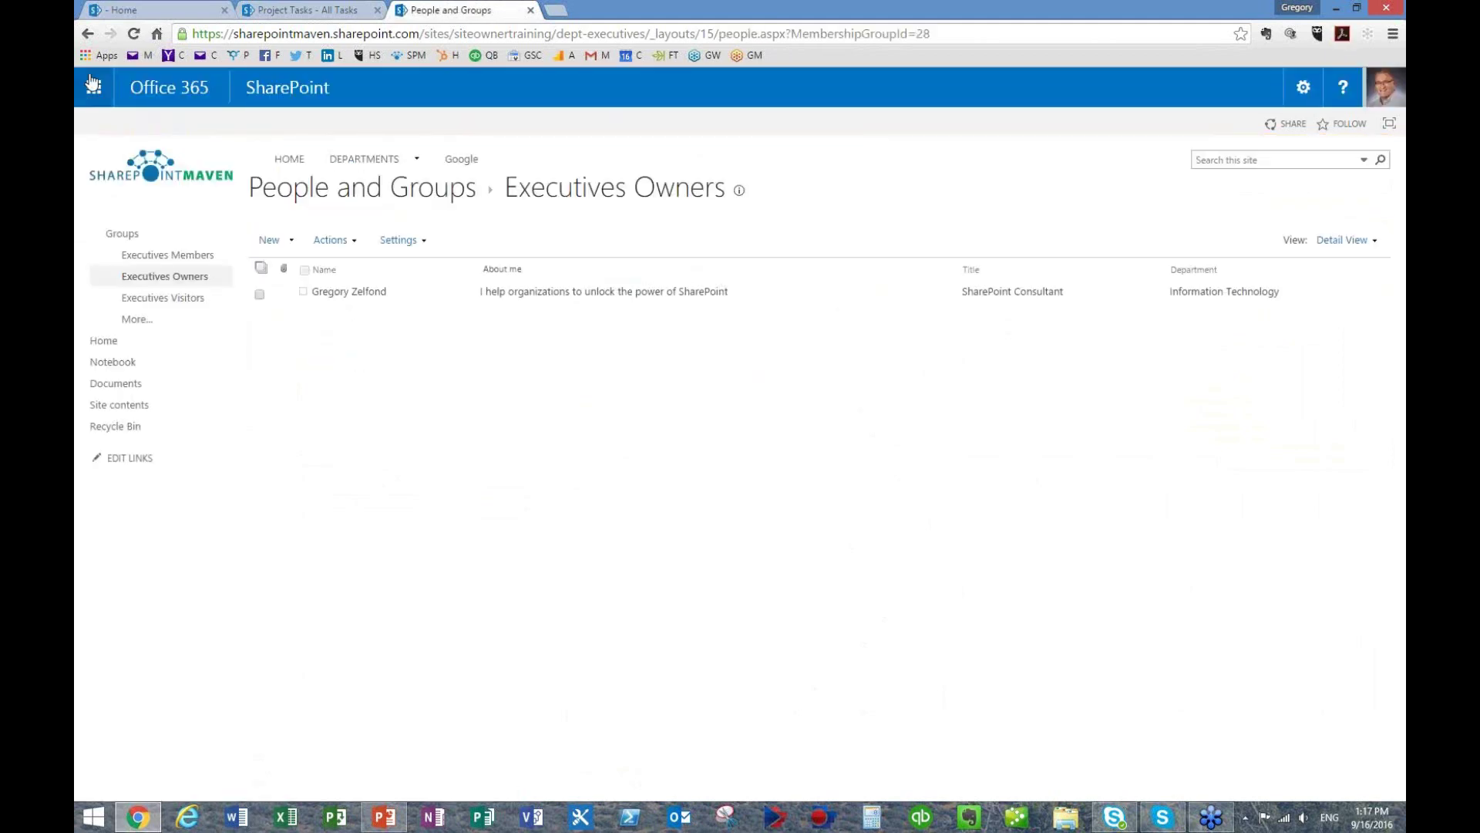
left_click(88, 35)
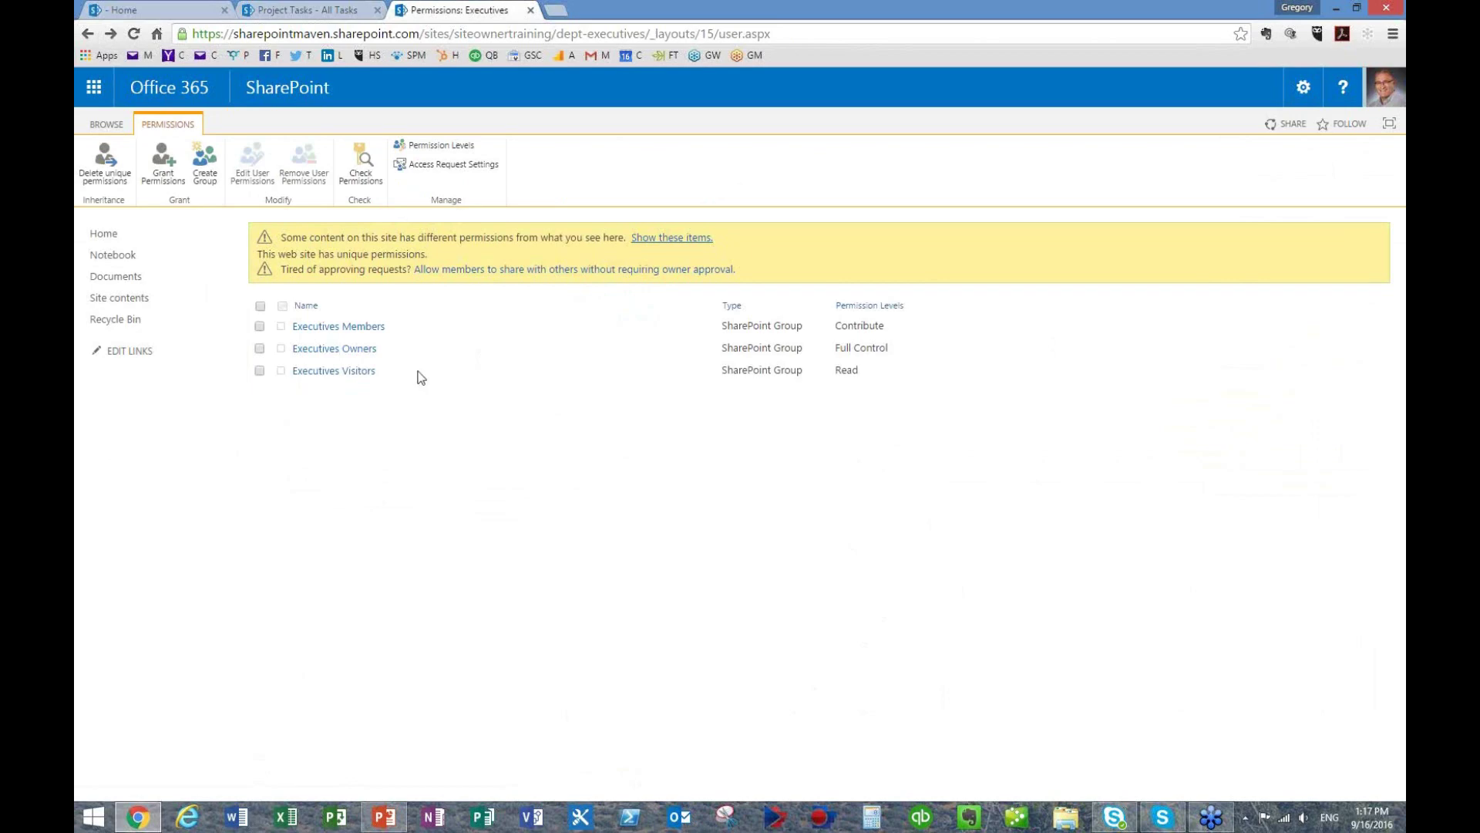
- Review the people in the Executives Members and Executives Visitors groups, returning to the site permissions page
left_click(365, 329)
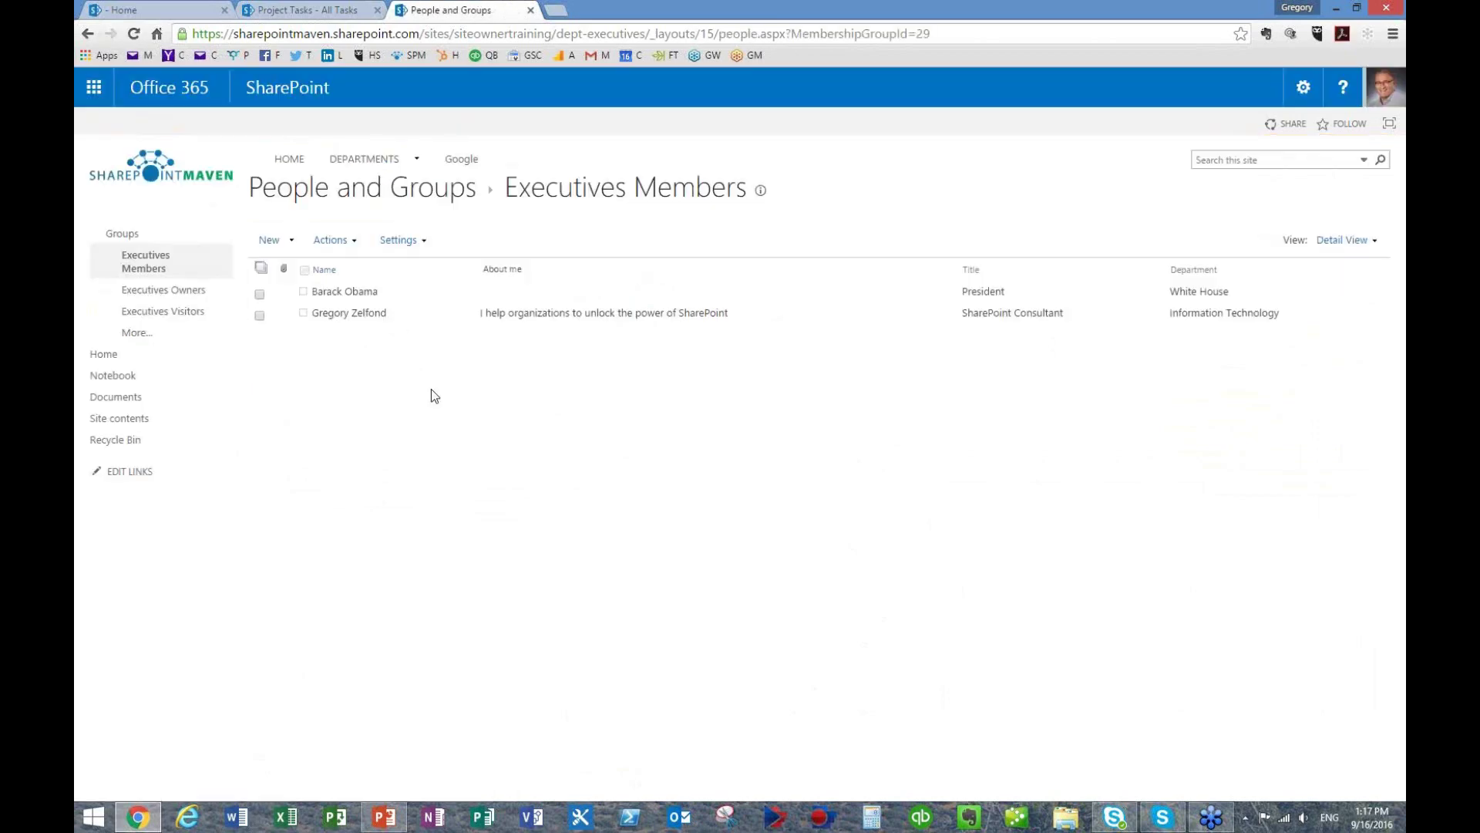
left_click(87, 35)
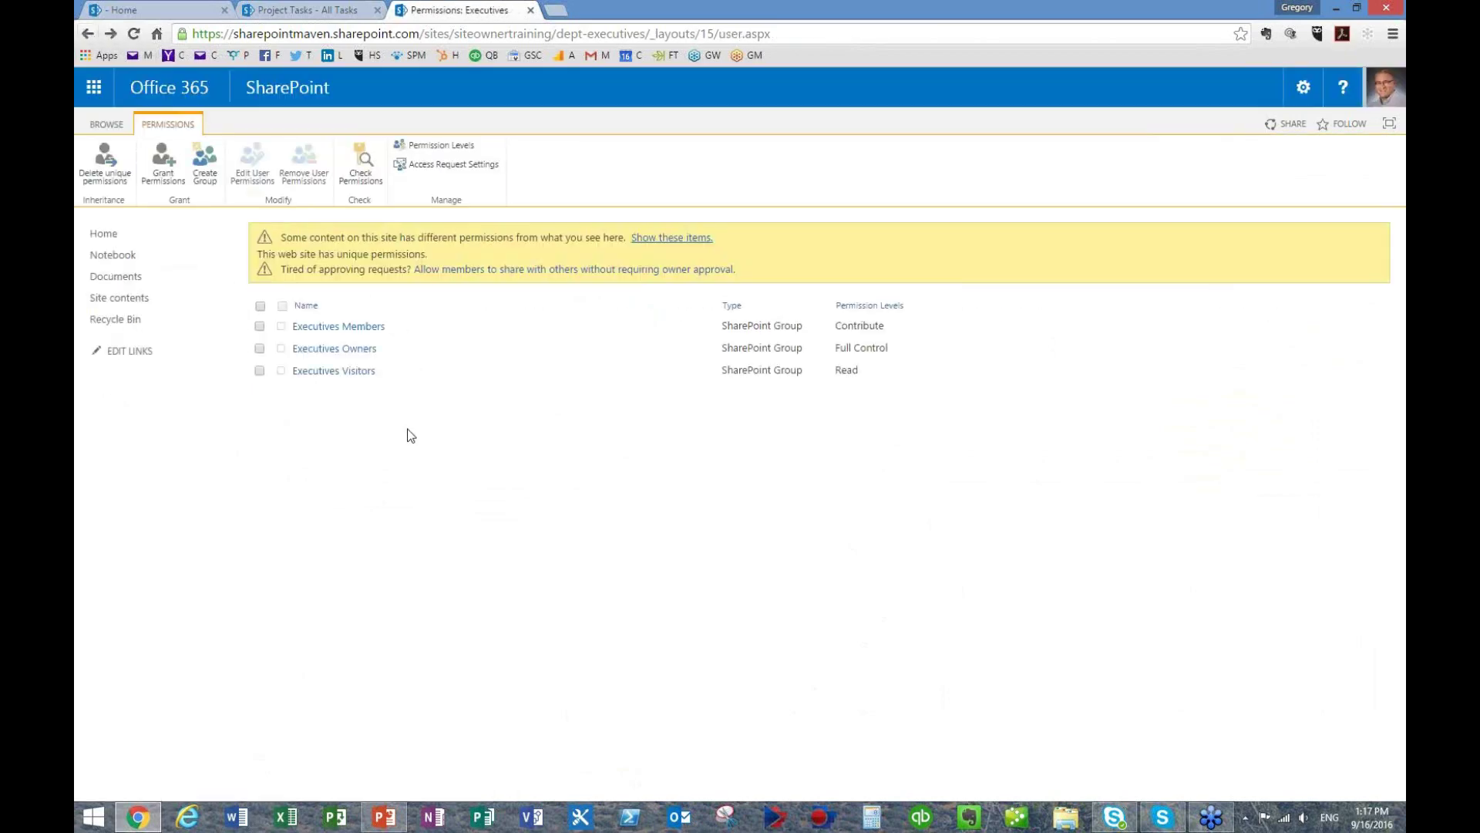
left_click(345, 376)
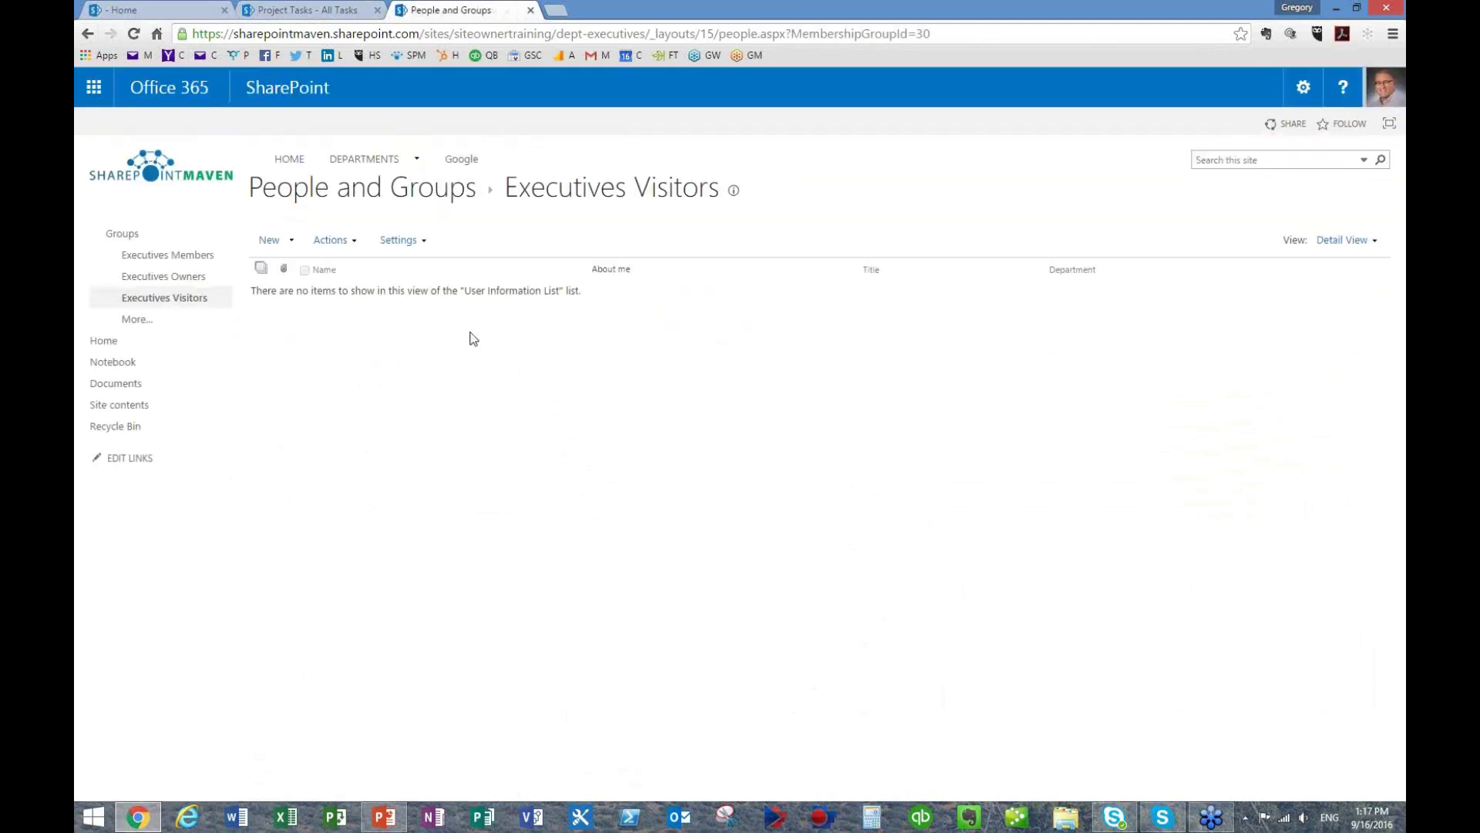
left_click(87, 35)
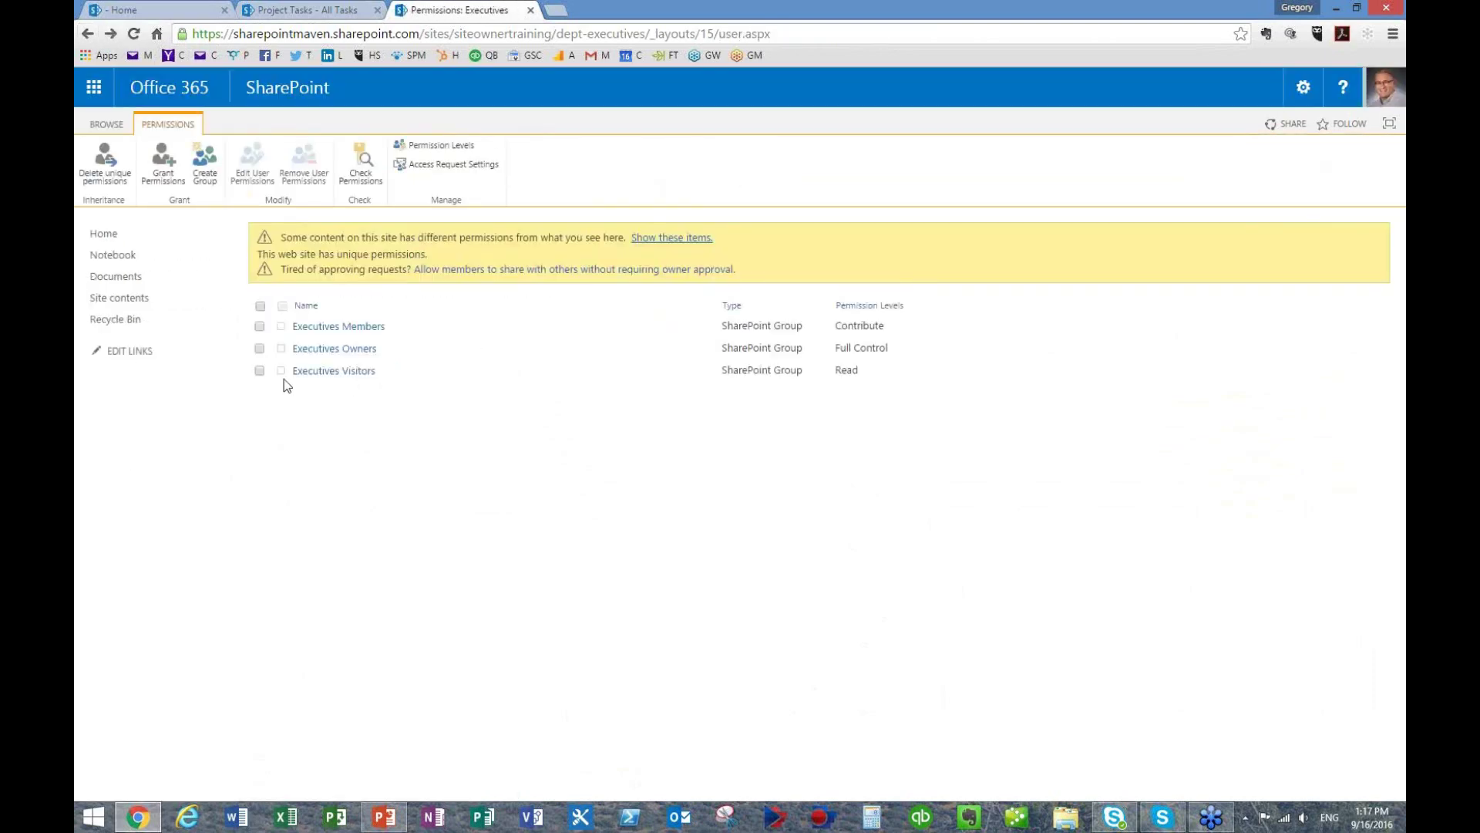
- Remove all permissions of the Executives Visitors group from the Executives site
left_click(259, 371)
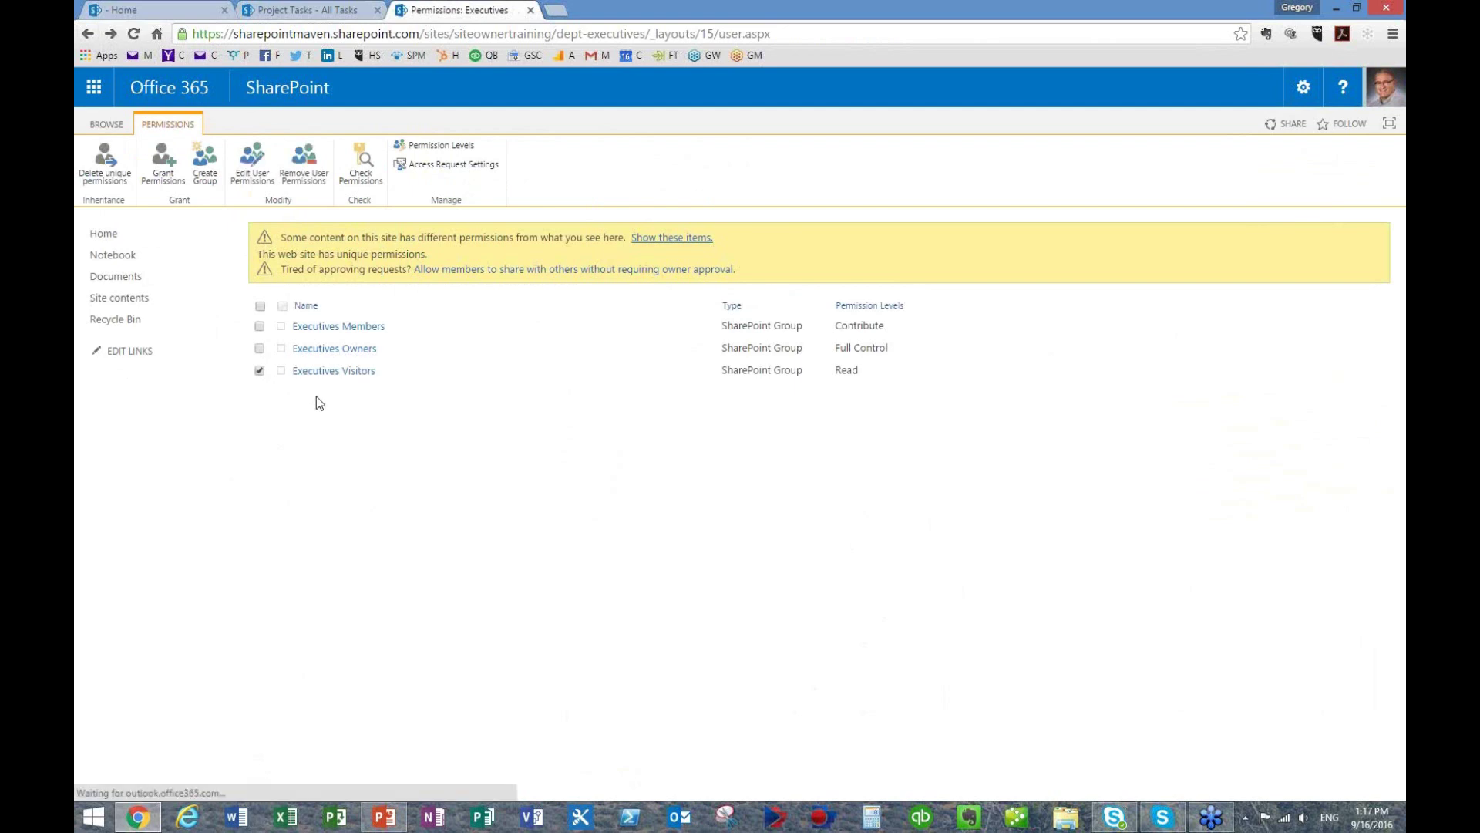
left_click(310, 162)
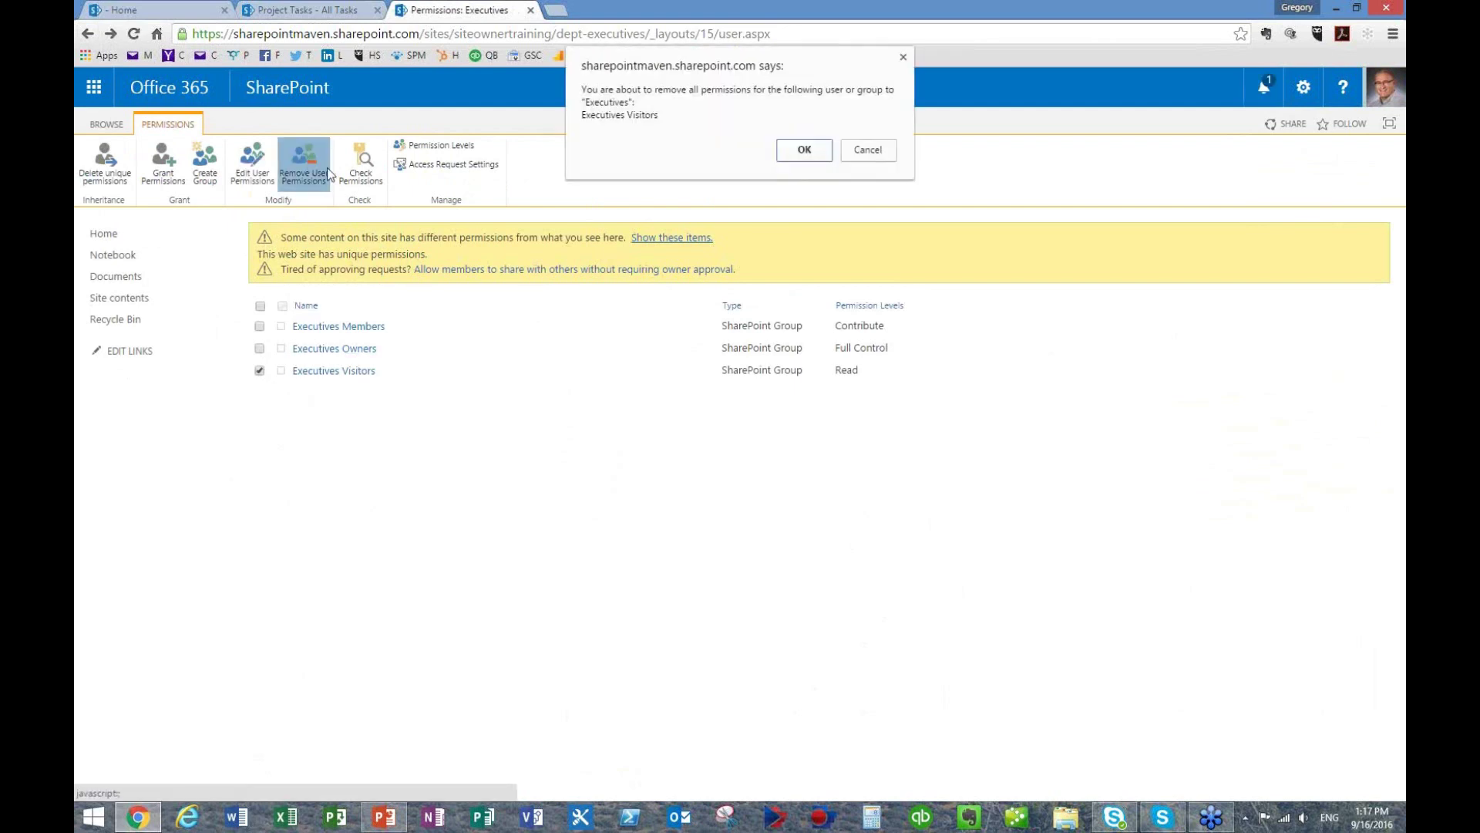
left_click(810, 153)
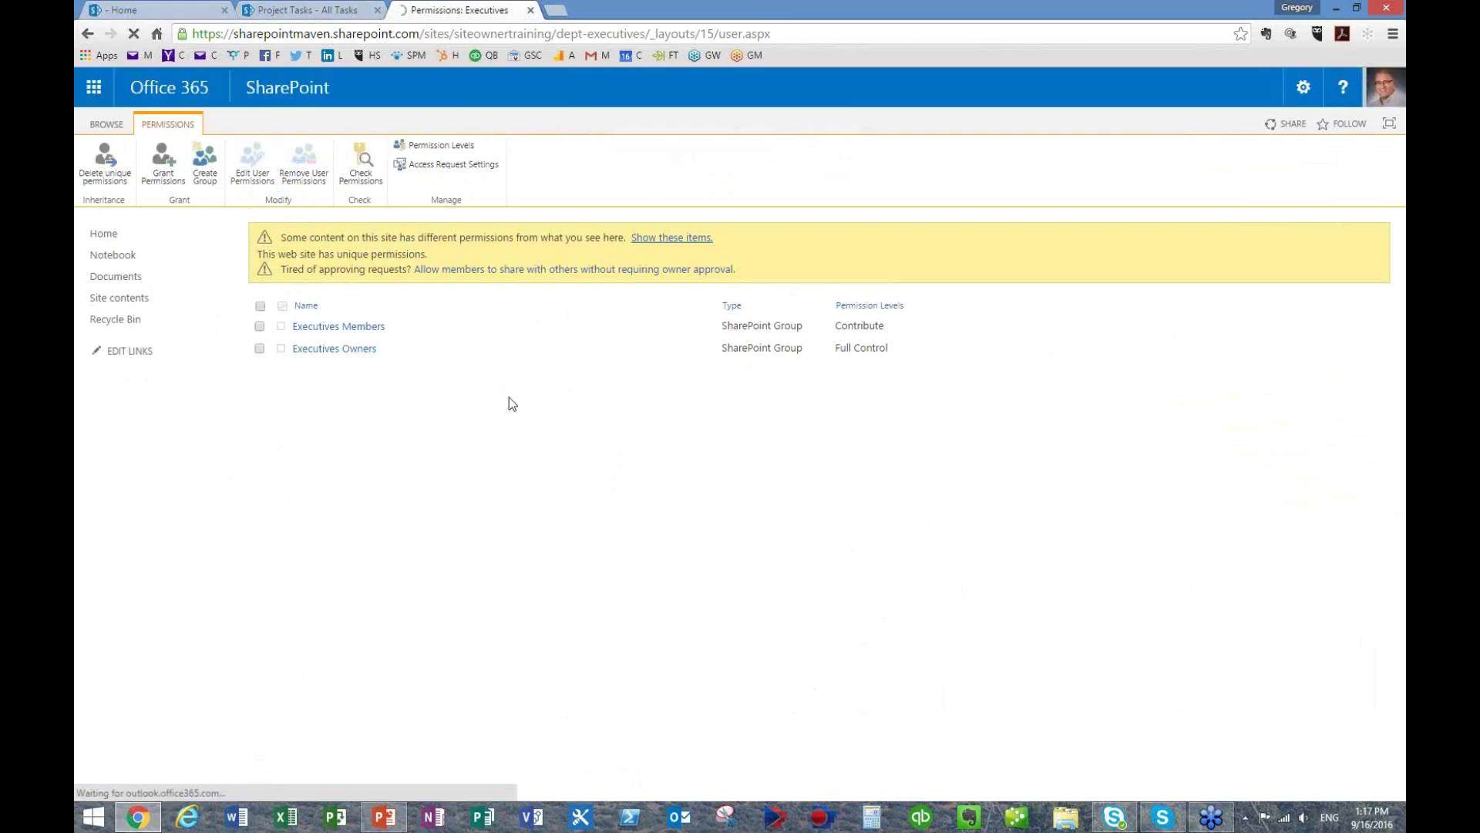
- Share the Executives site with the Executives Visitors group at the Read permission level, leaving the email invitation on
left_click(173, 176)
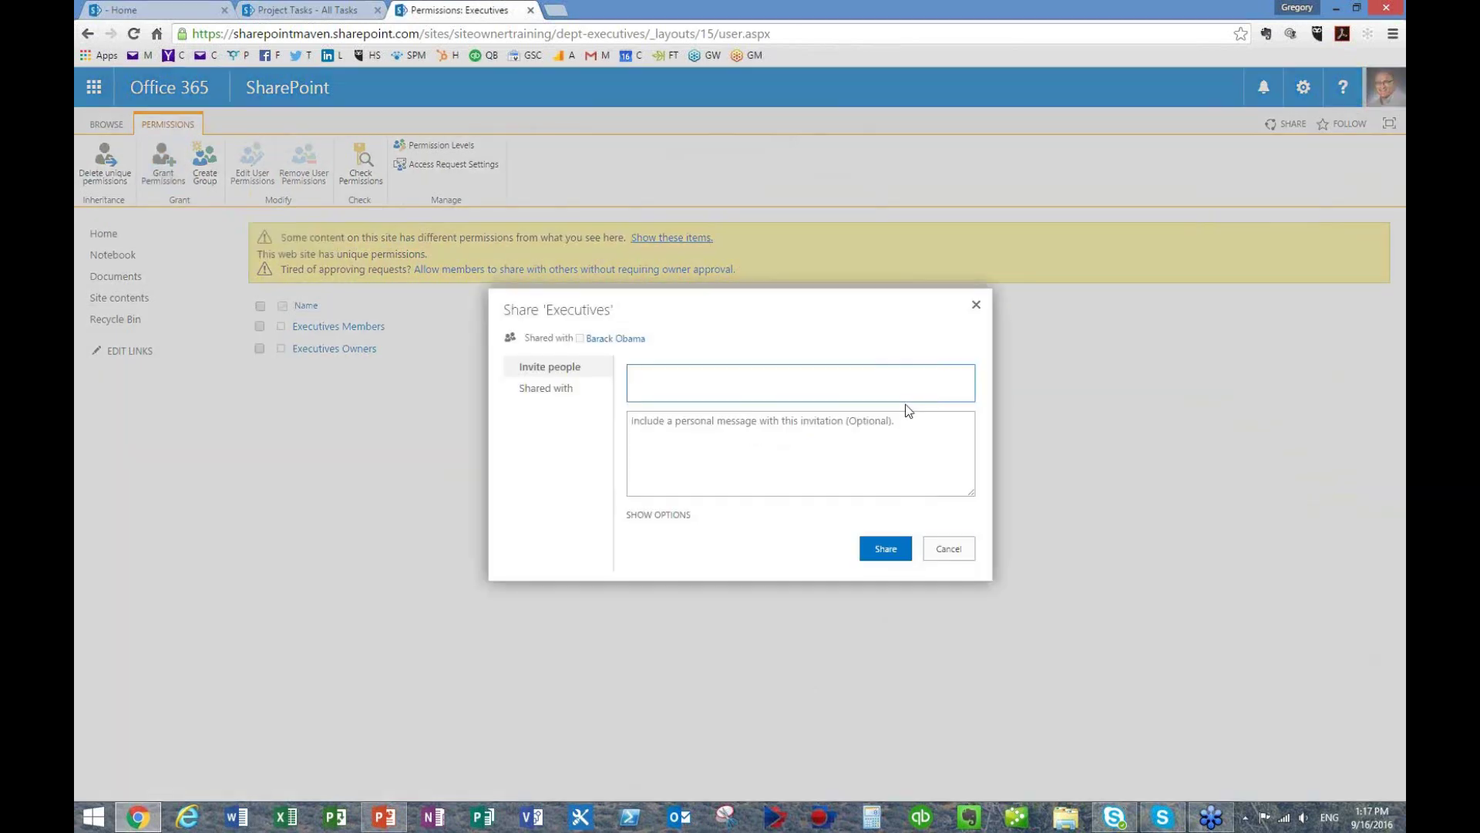
left_click(952, 553)
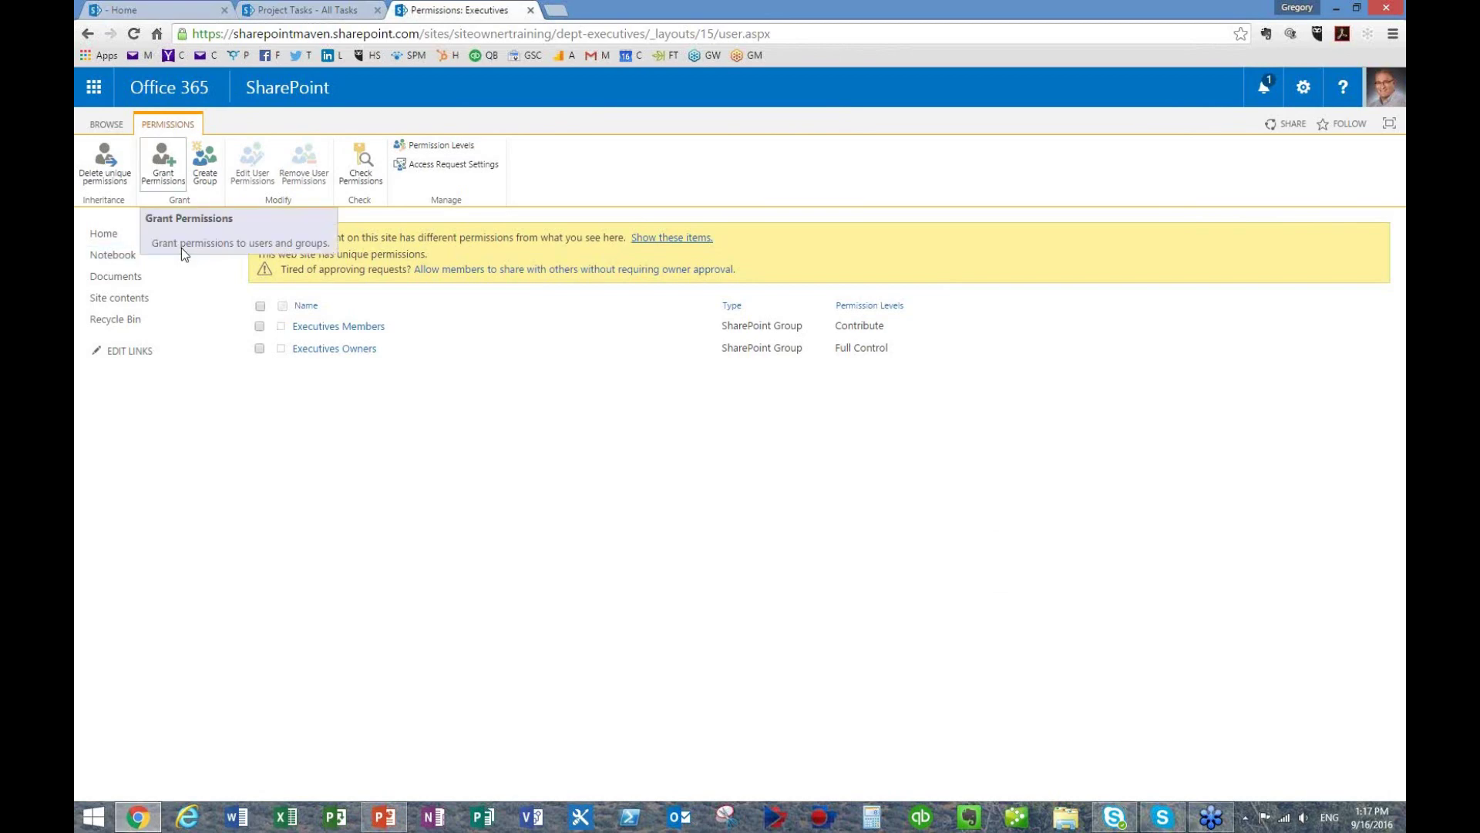
left_click(162, 160)
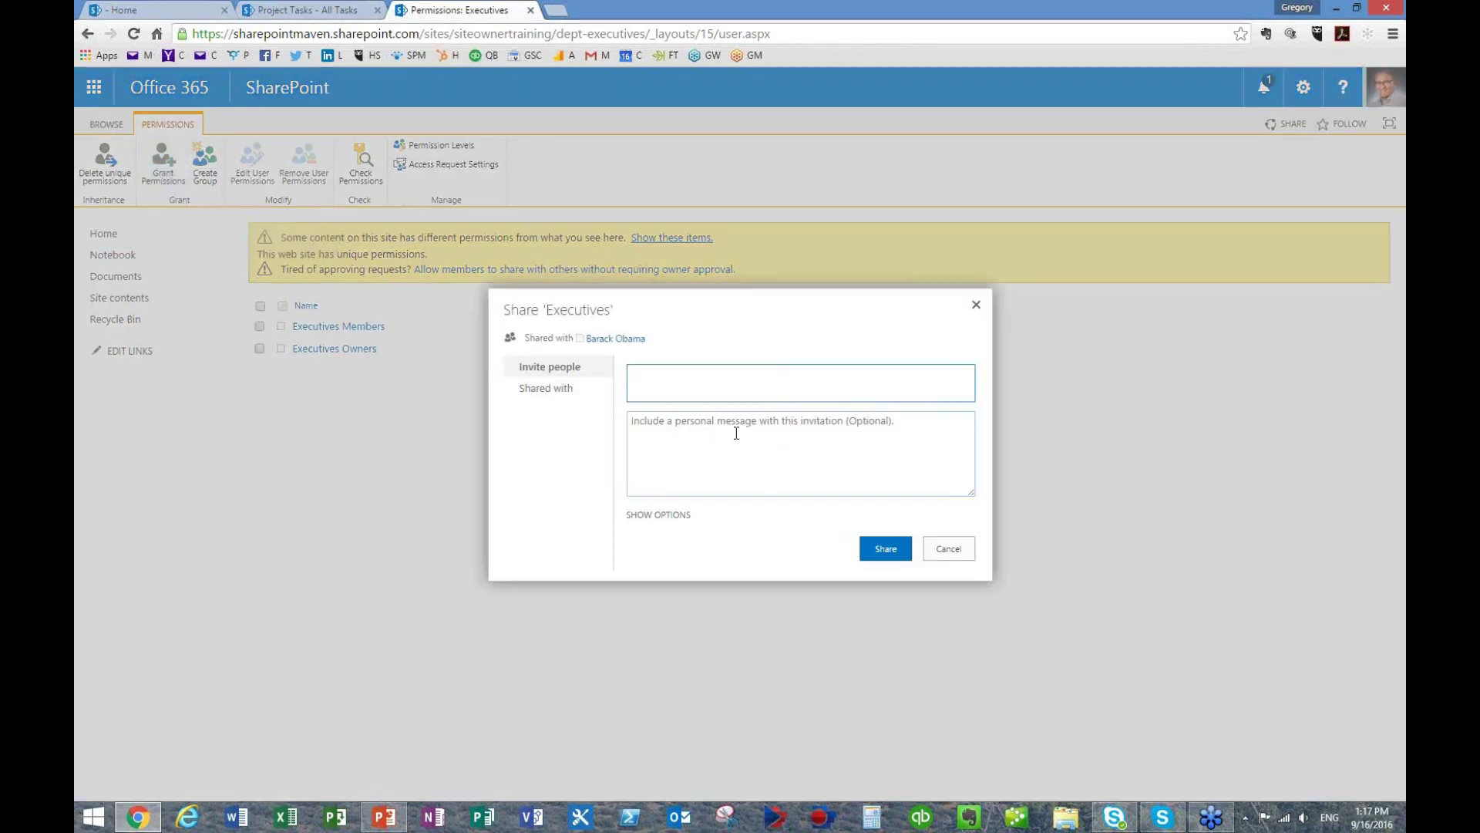
type("exe")
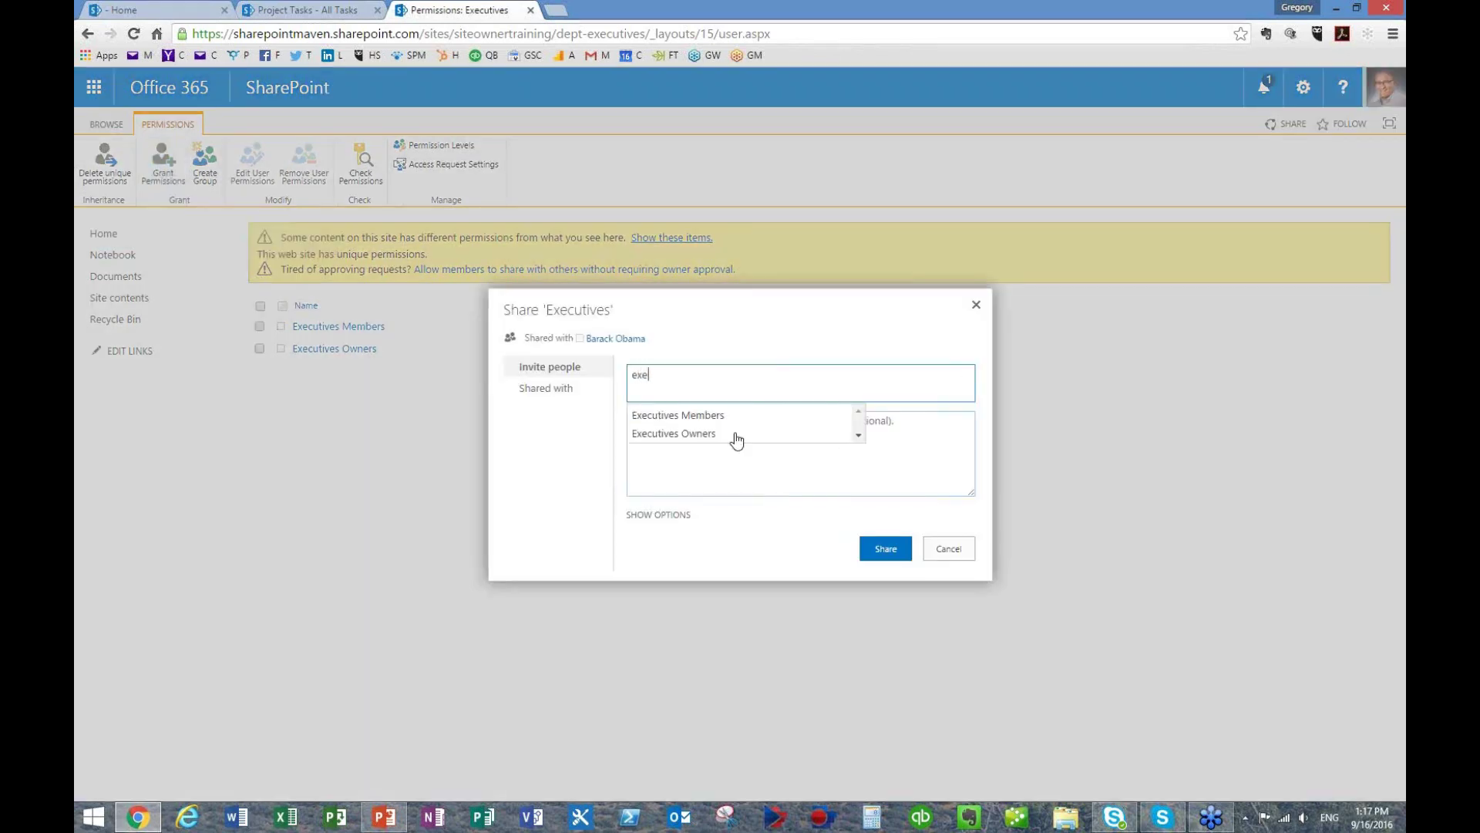
left_click(858, 436)
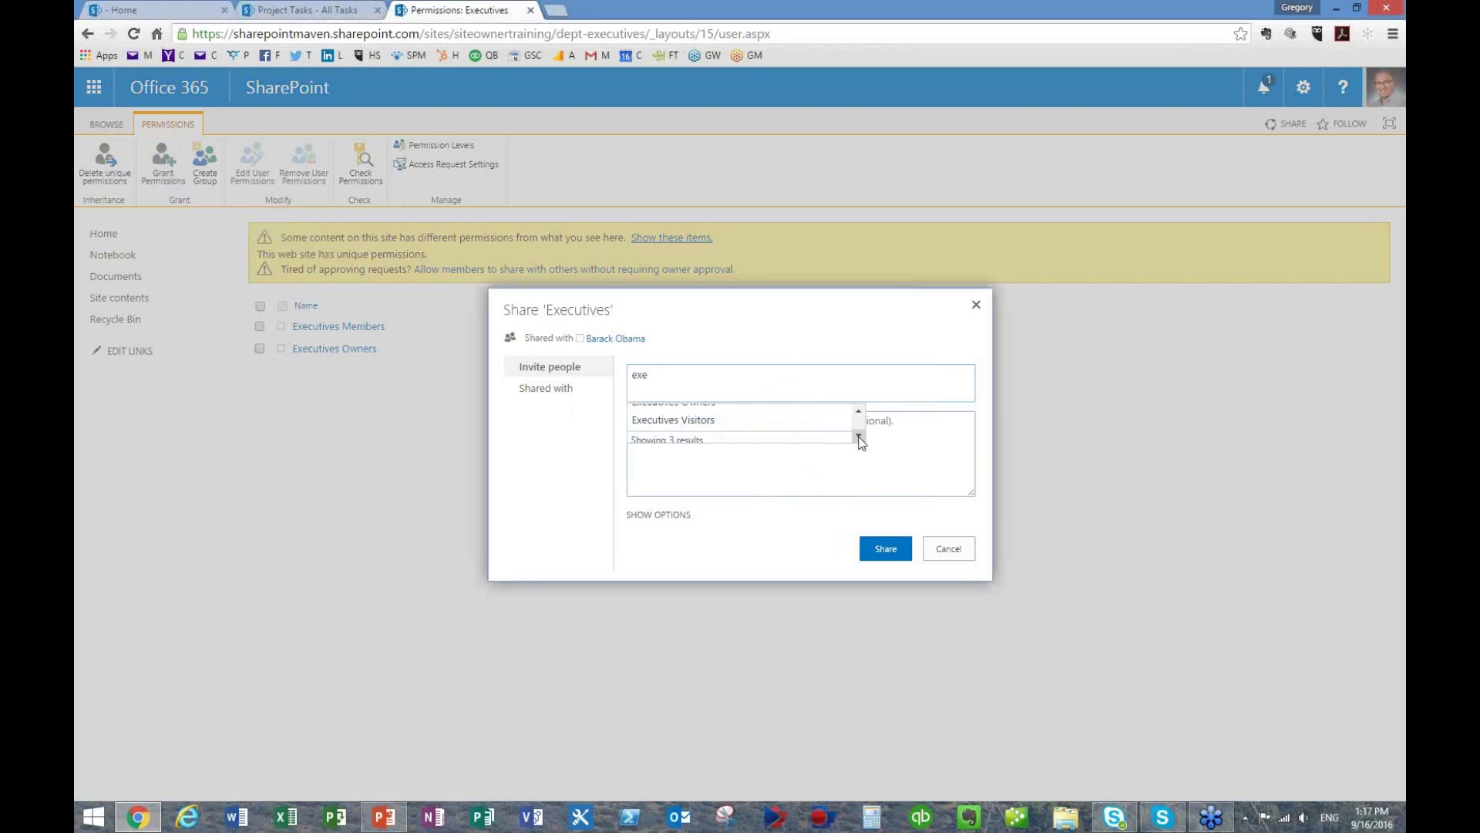
left_click(754, 421)
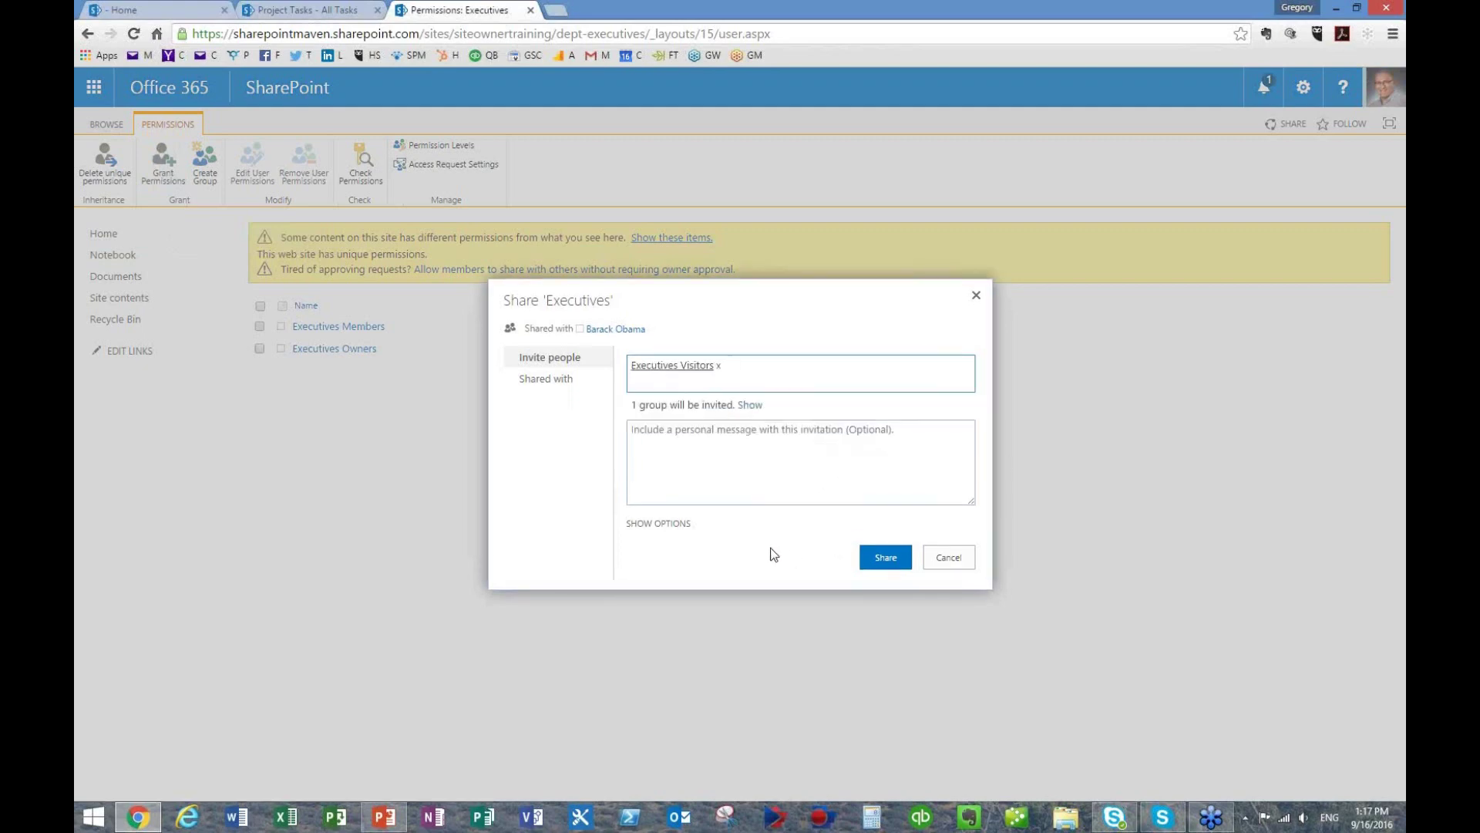
left_click(670, 524)
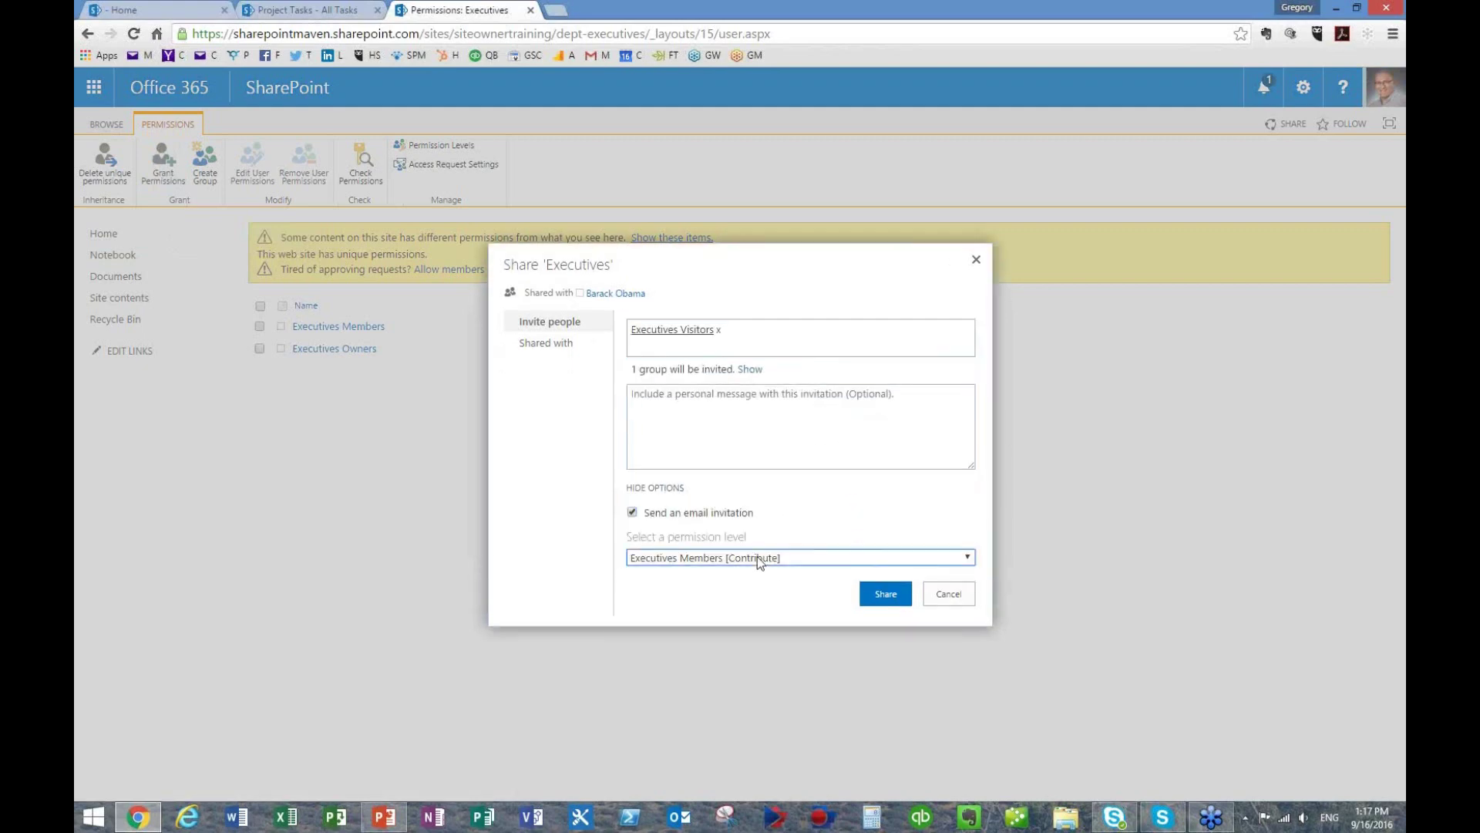
left_click(757, 556)
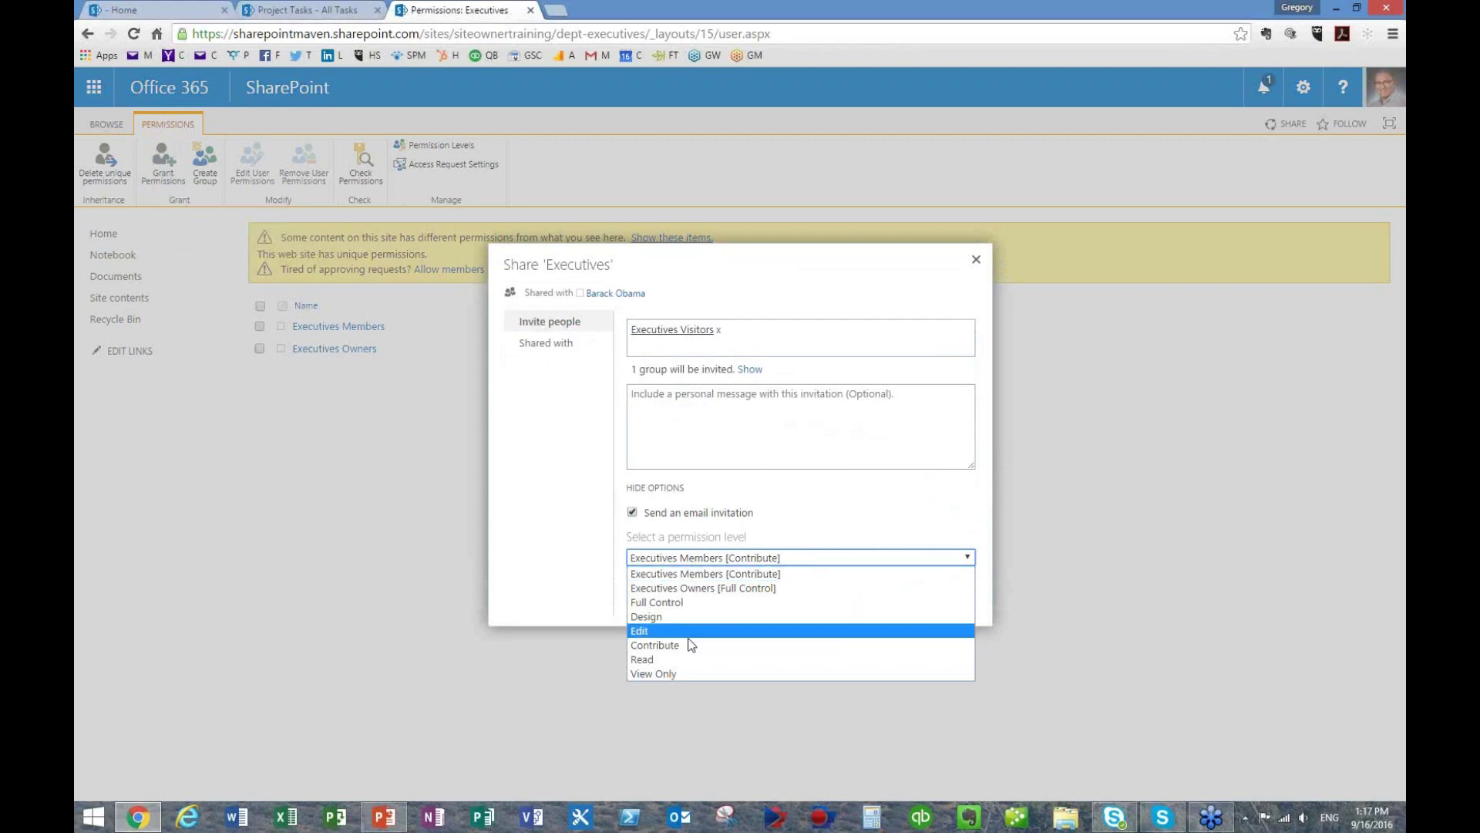
left_click(682, 658)
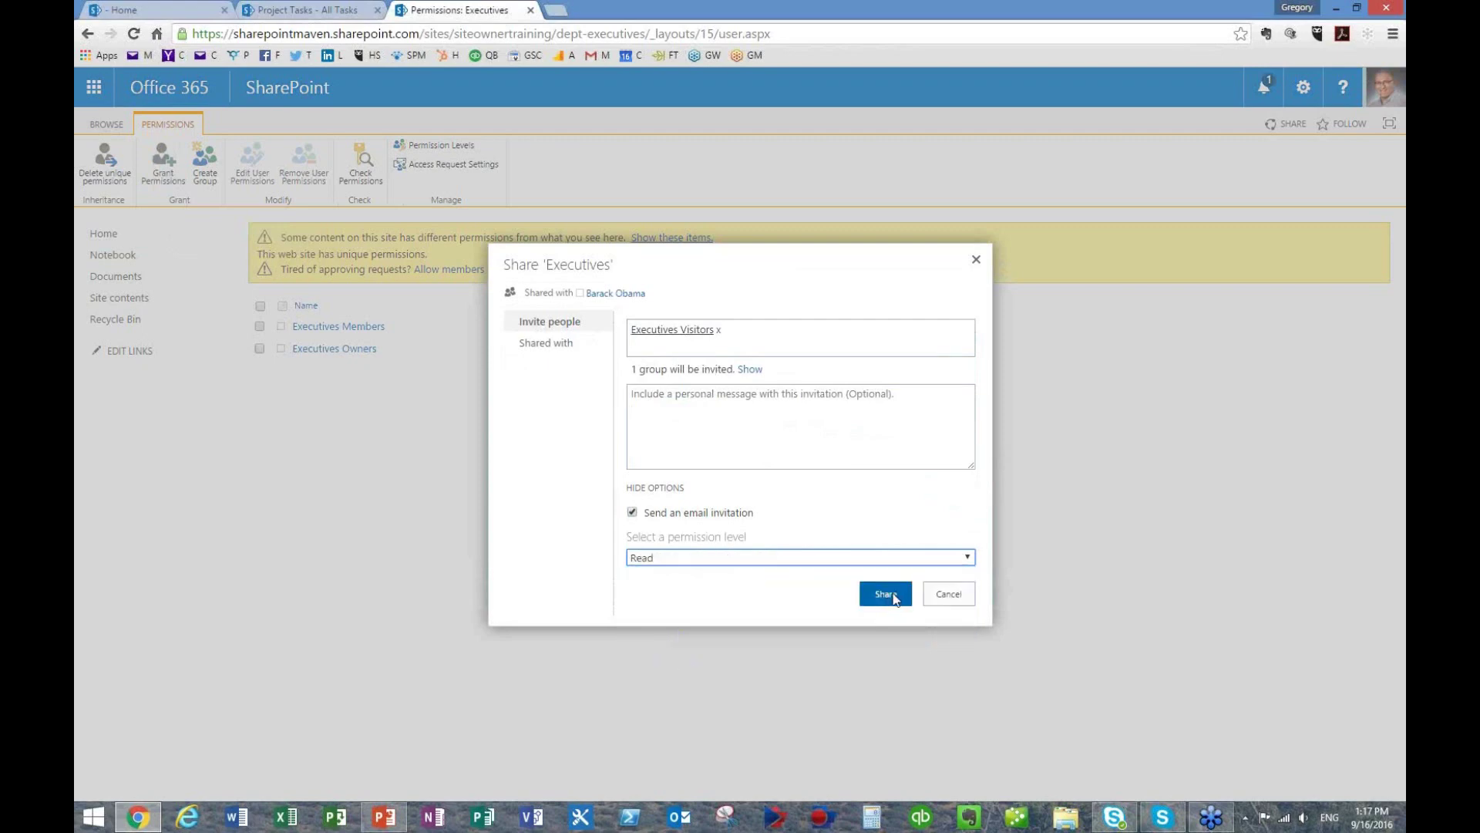
left_click(894, 595)
right_click(669, 178)
left_click(709, 224)
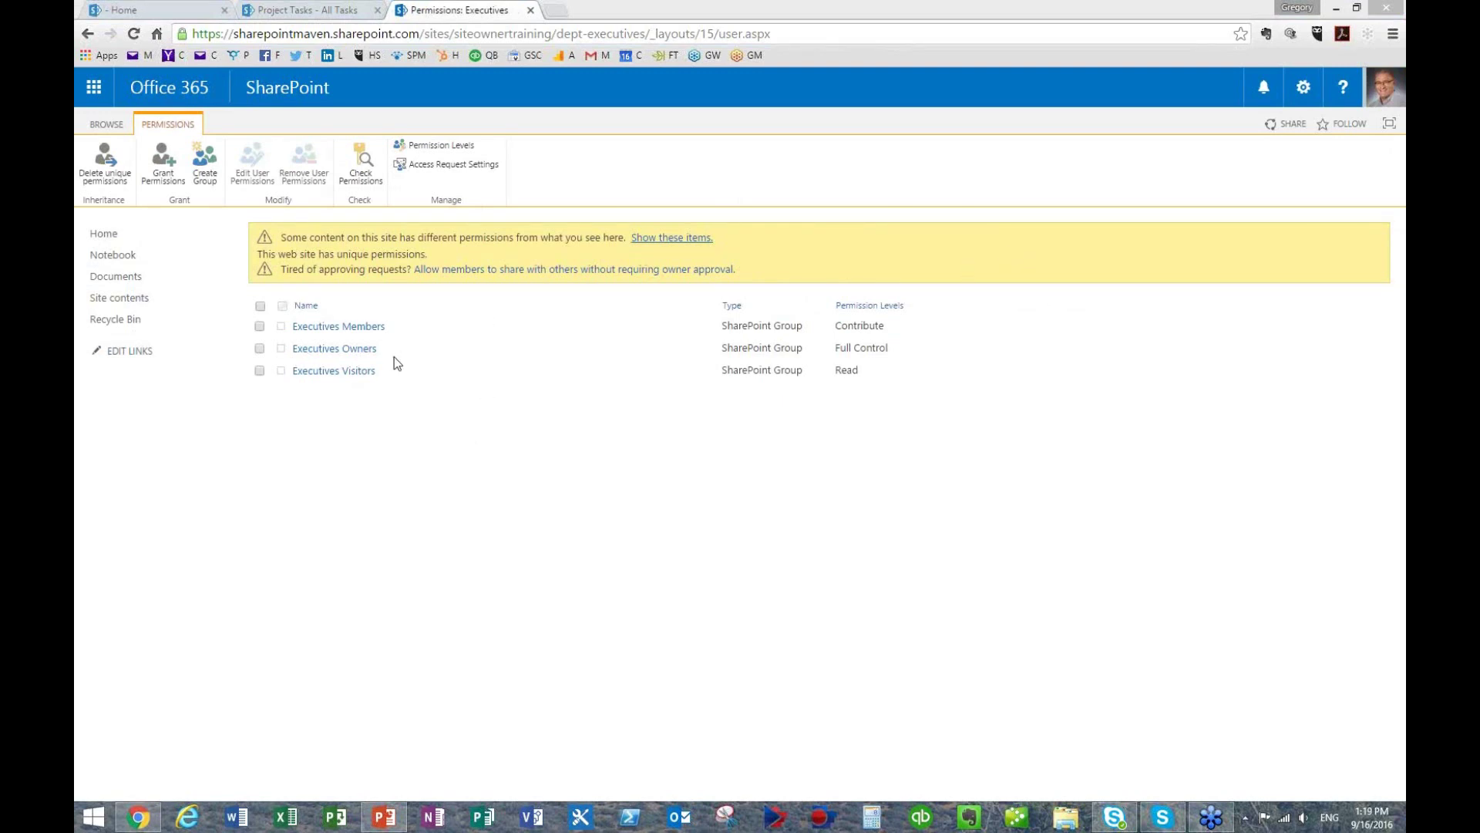
- View the invitation form for adding people to the Executives Members group, cancel it, and return to the site's home page
left_click(364, 330)
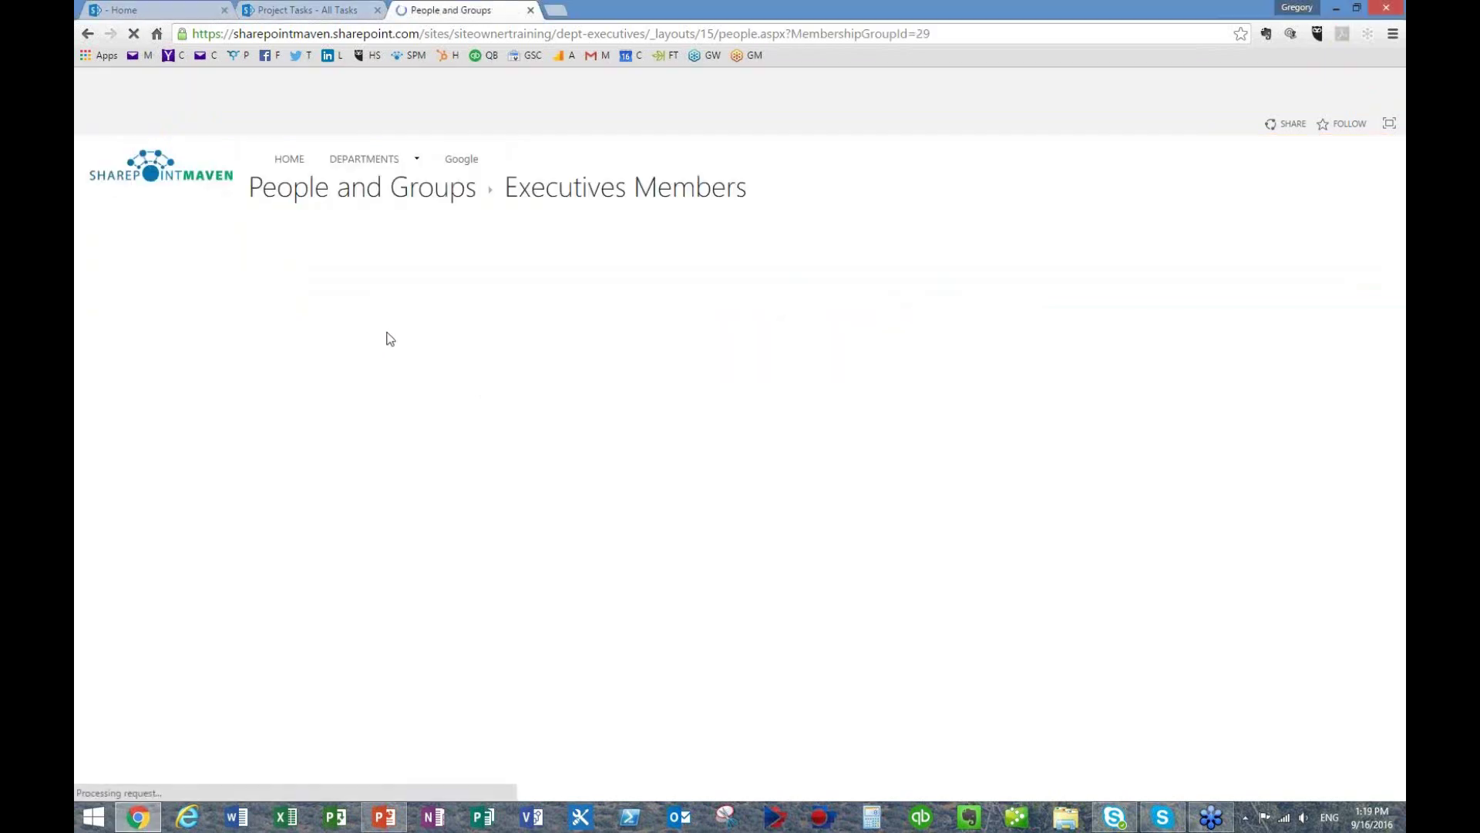
left_click(264, 232)
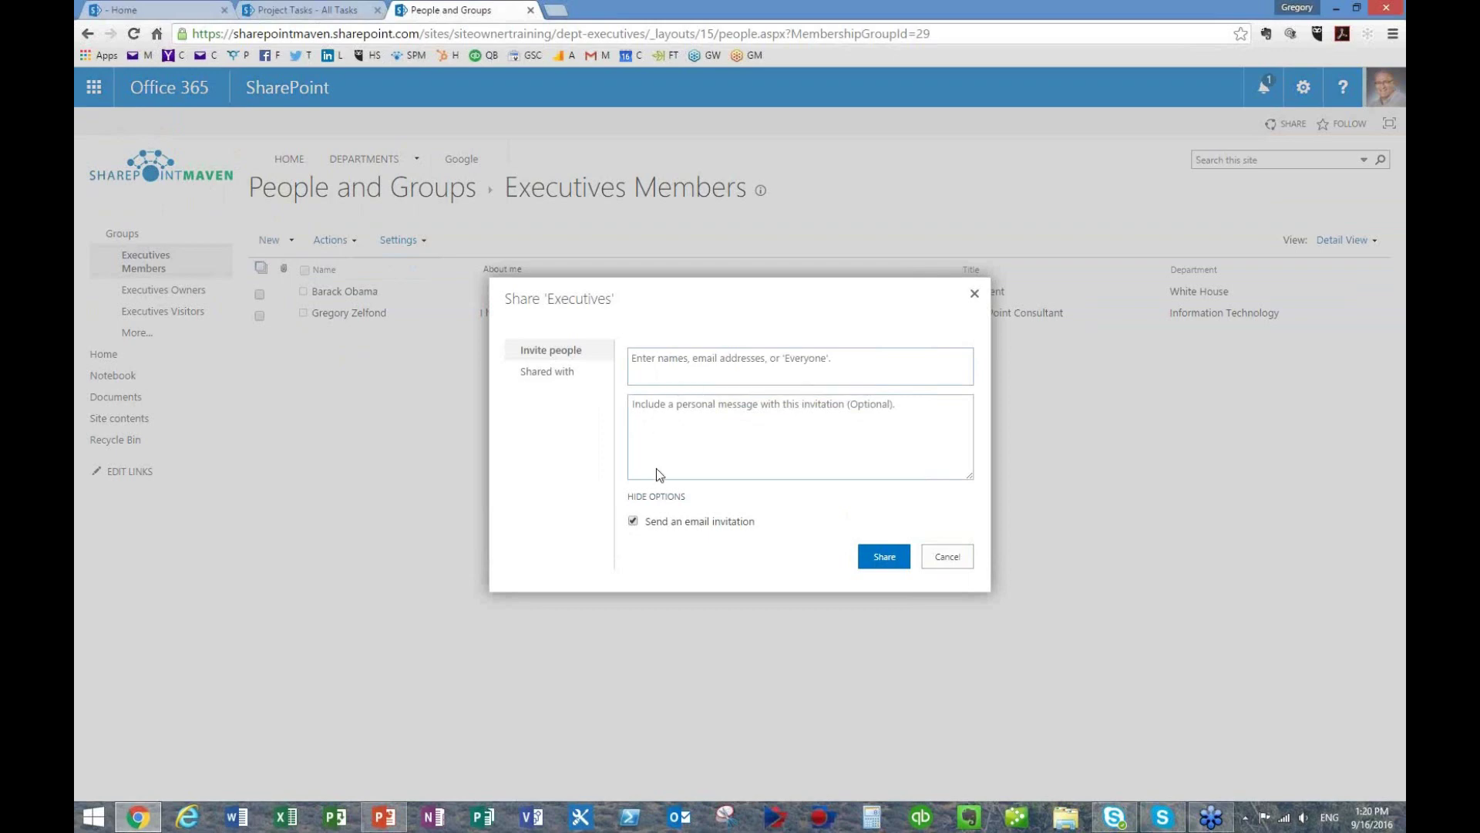
left_click(951, 560)
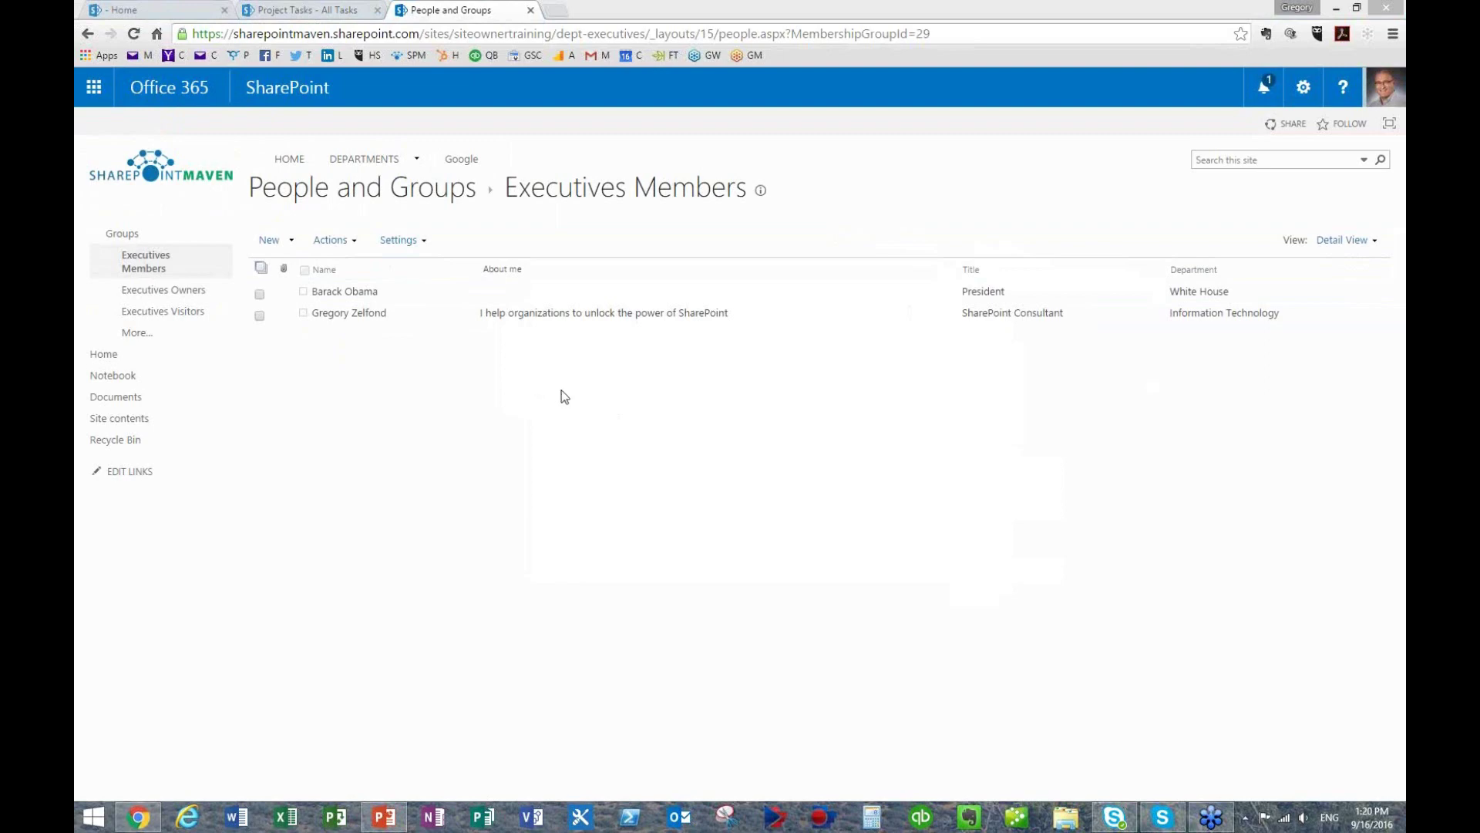
left_click(105, 355)
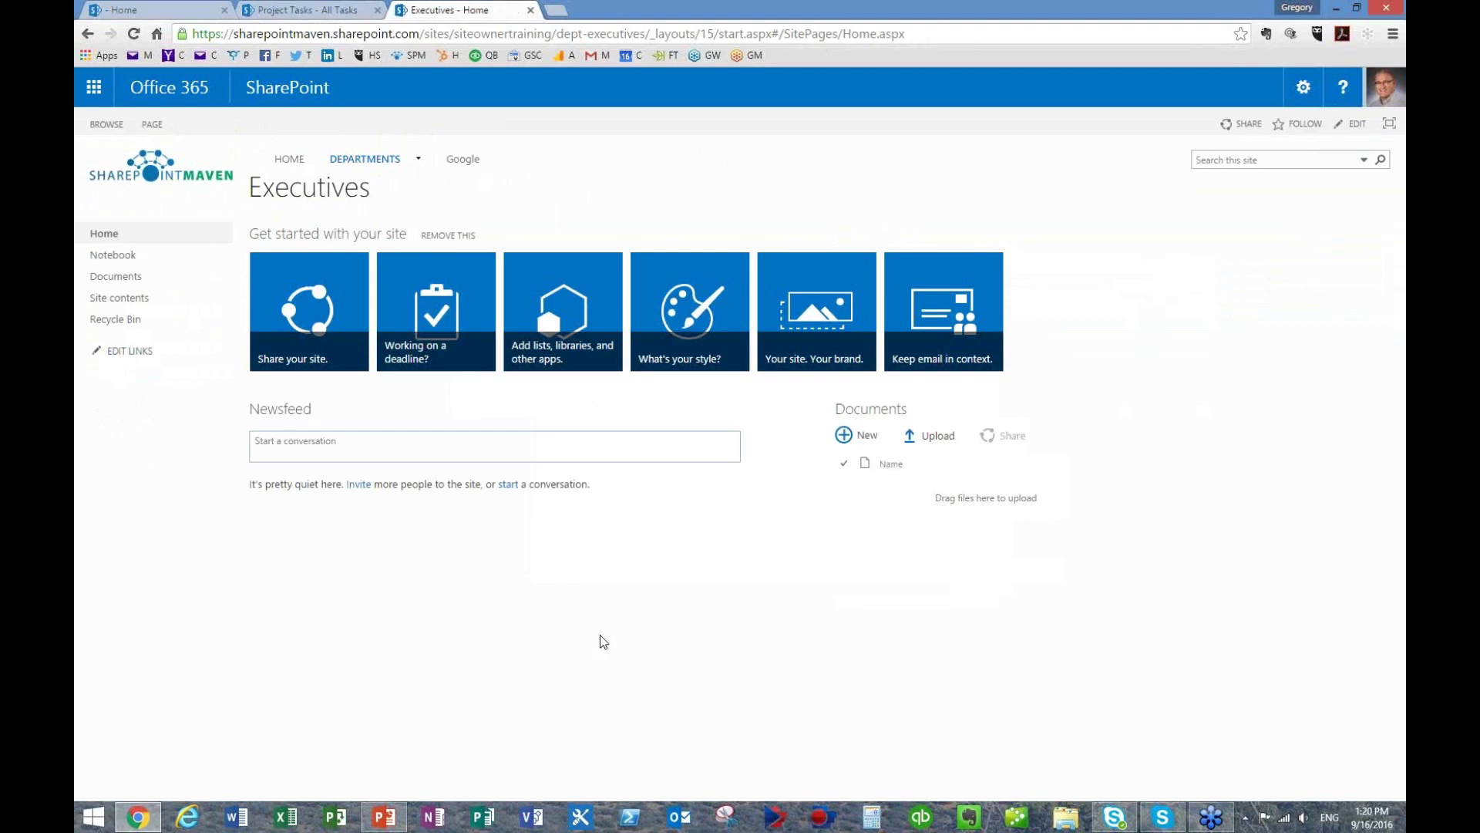
- Switch to PowerPoint, highlight the Security item on the Agenda slide, and return to the Executives site in Chrome
left_click(394, 817)
left_click(609, 318)
left_click_drag(593, 390, 670, 389)
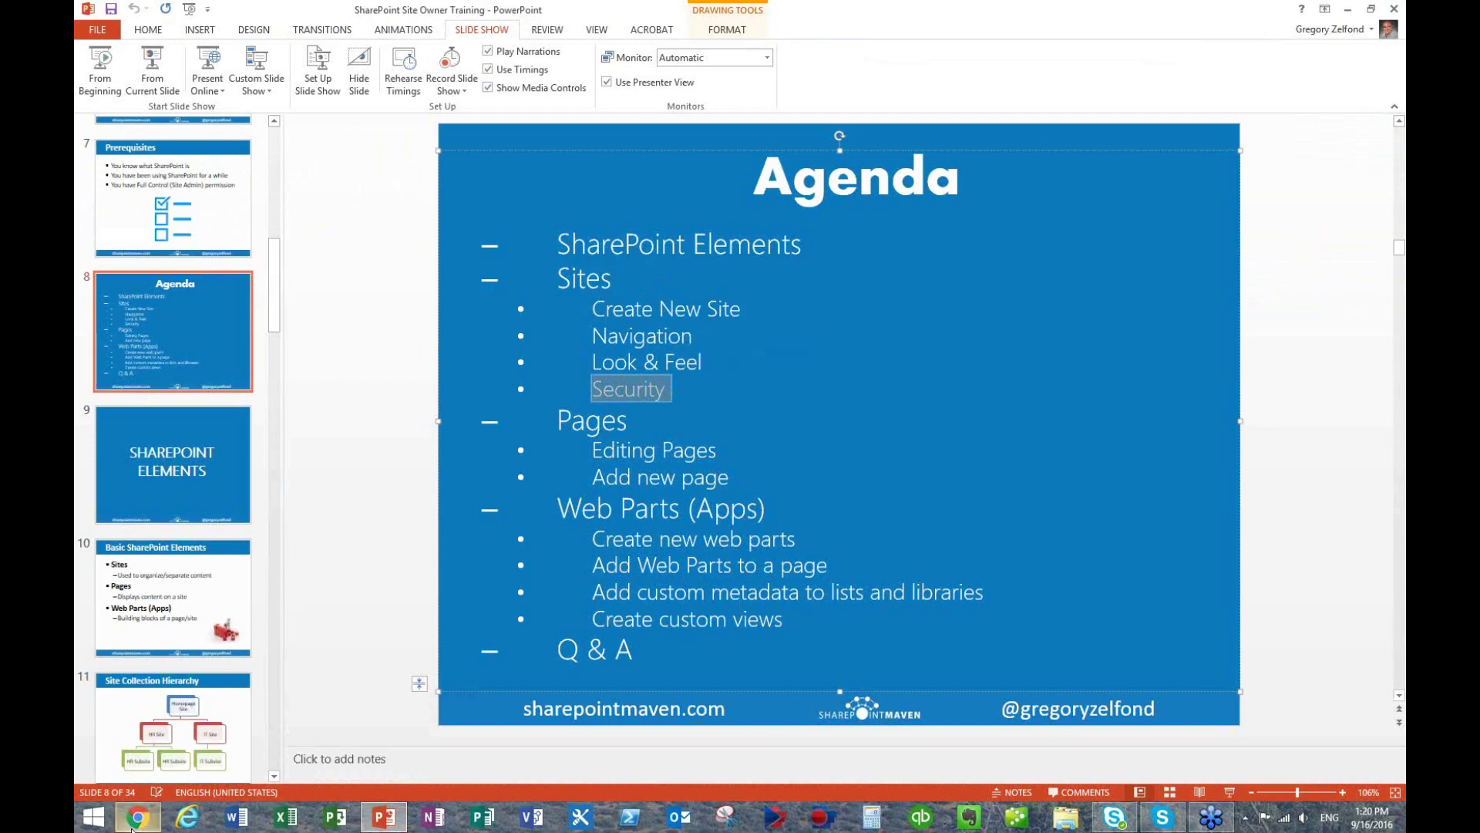
mouse_move(139, 824)
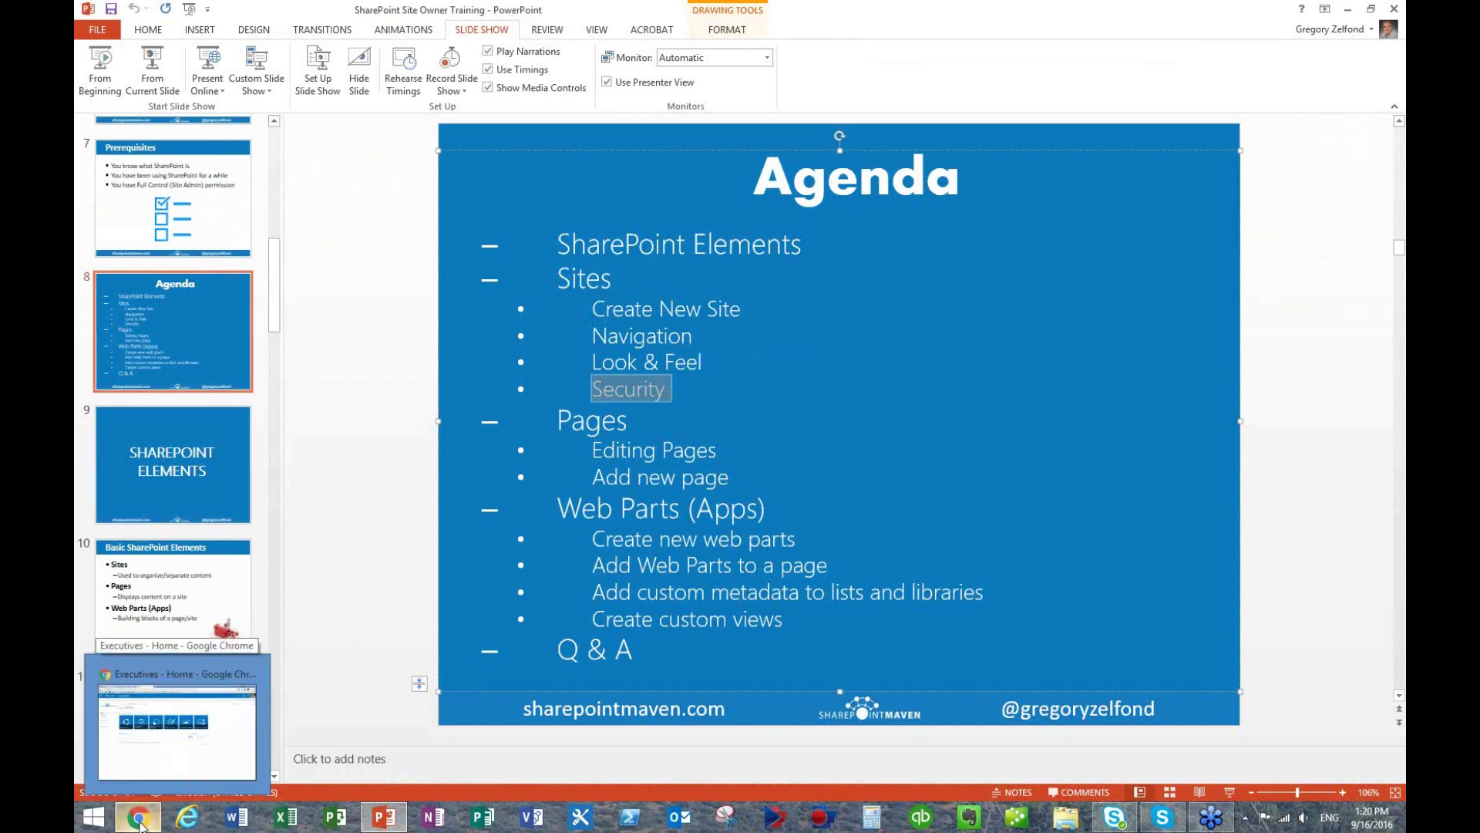
left_click(138, 824)
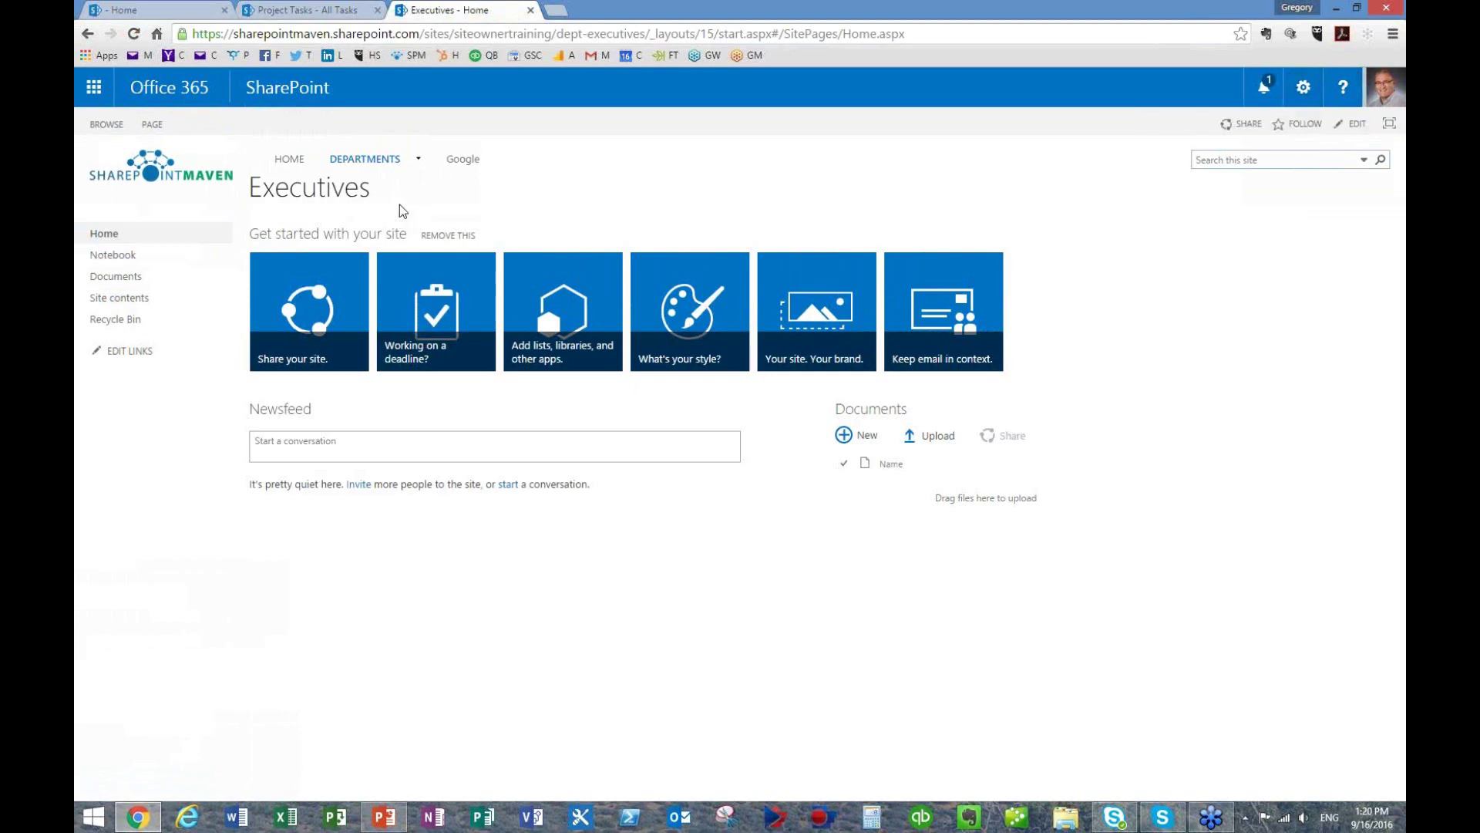
- Examine the Executives site's contents and subsites lists, and return to the site's home page
left_click(1302, 89)
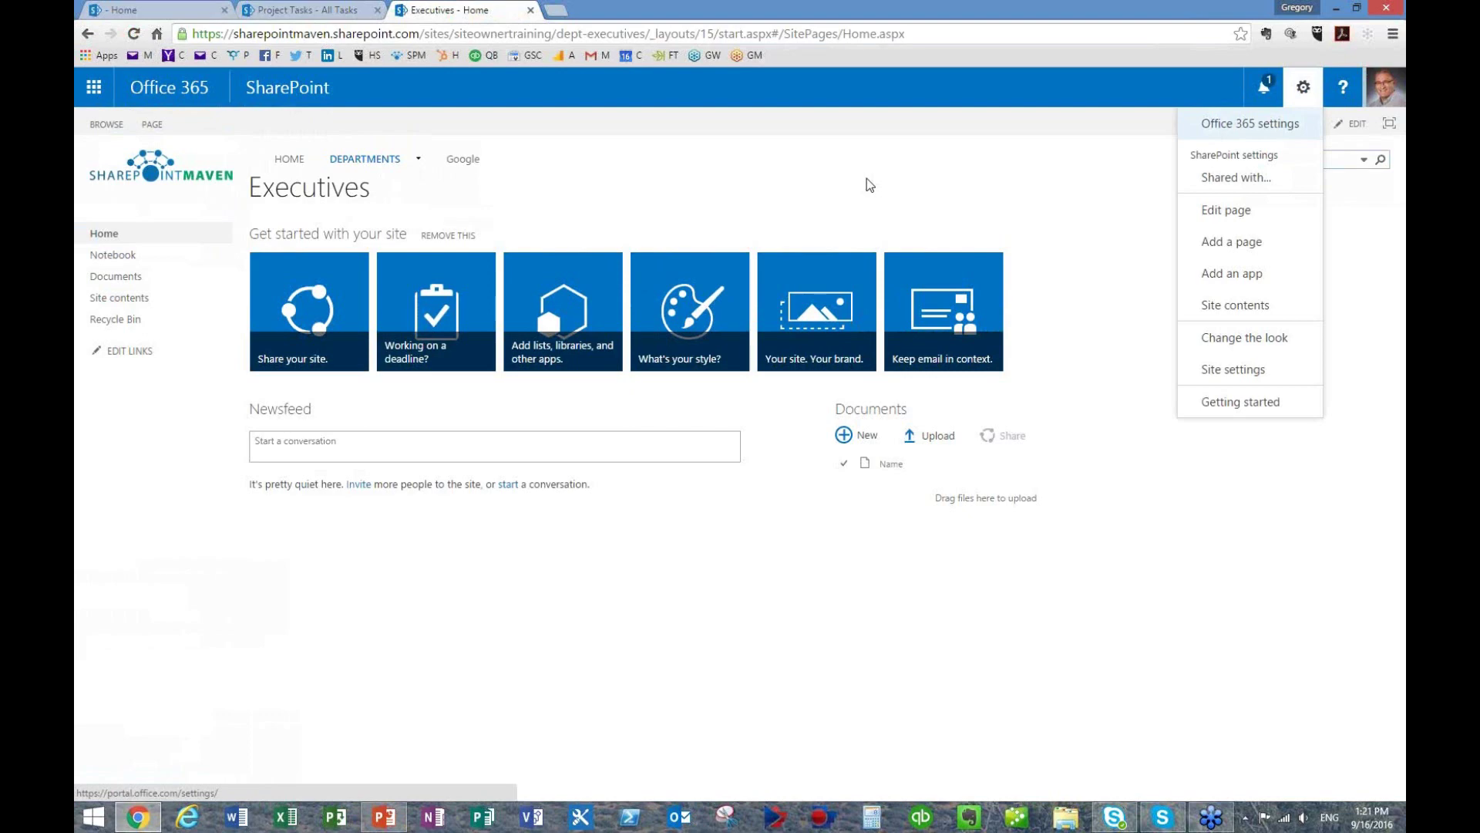
left_click(642, 167)
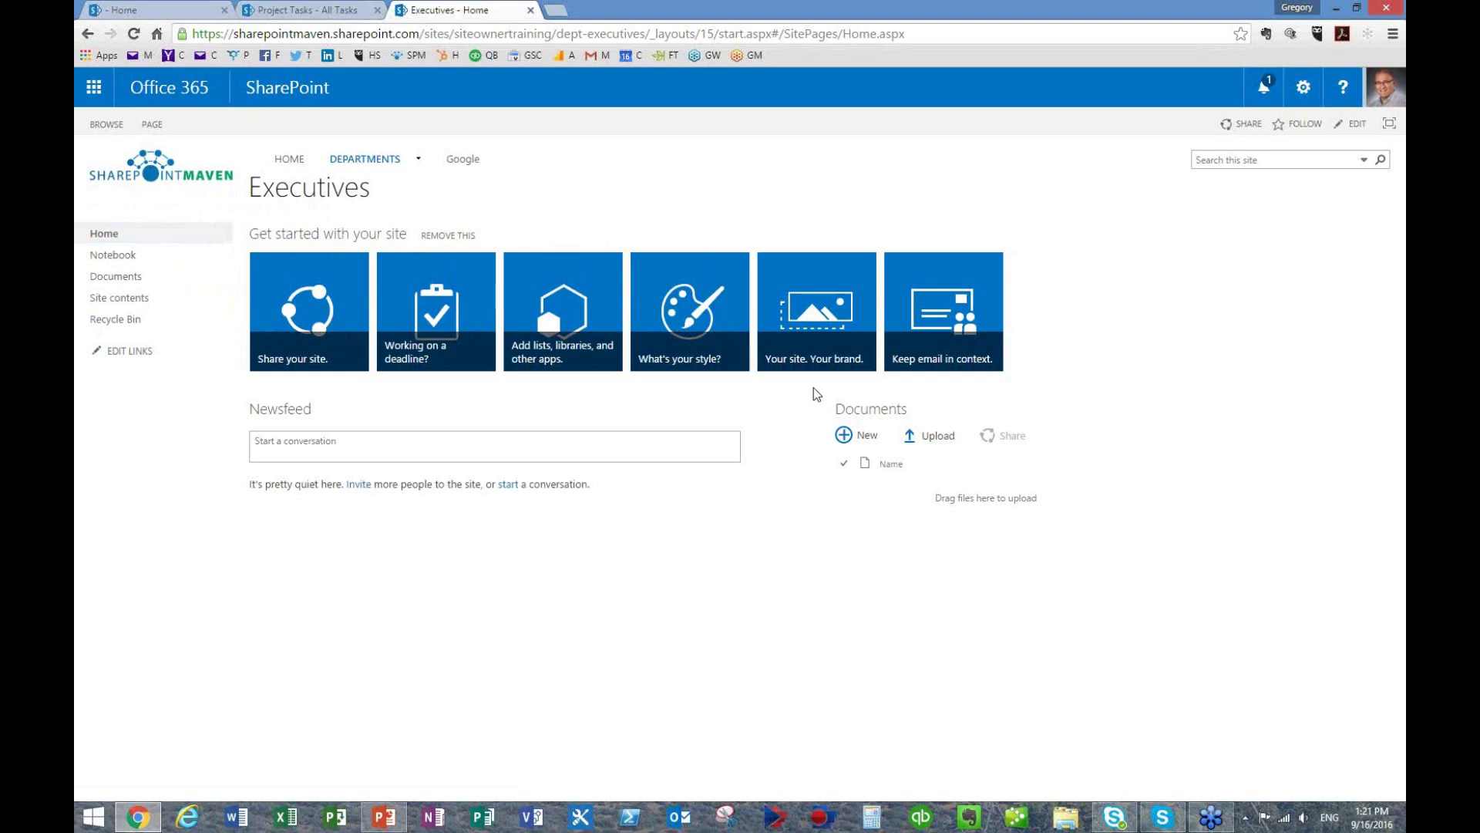
left_click(1303, 94)
left_click(1261, 304)
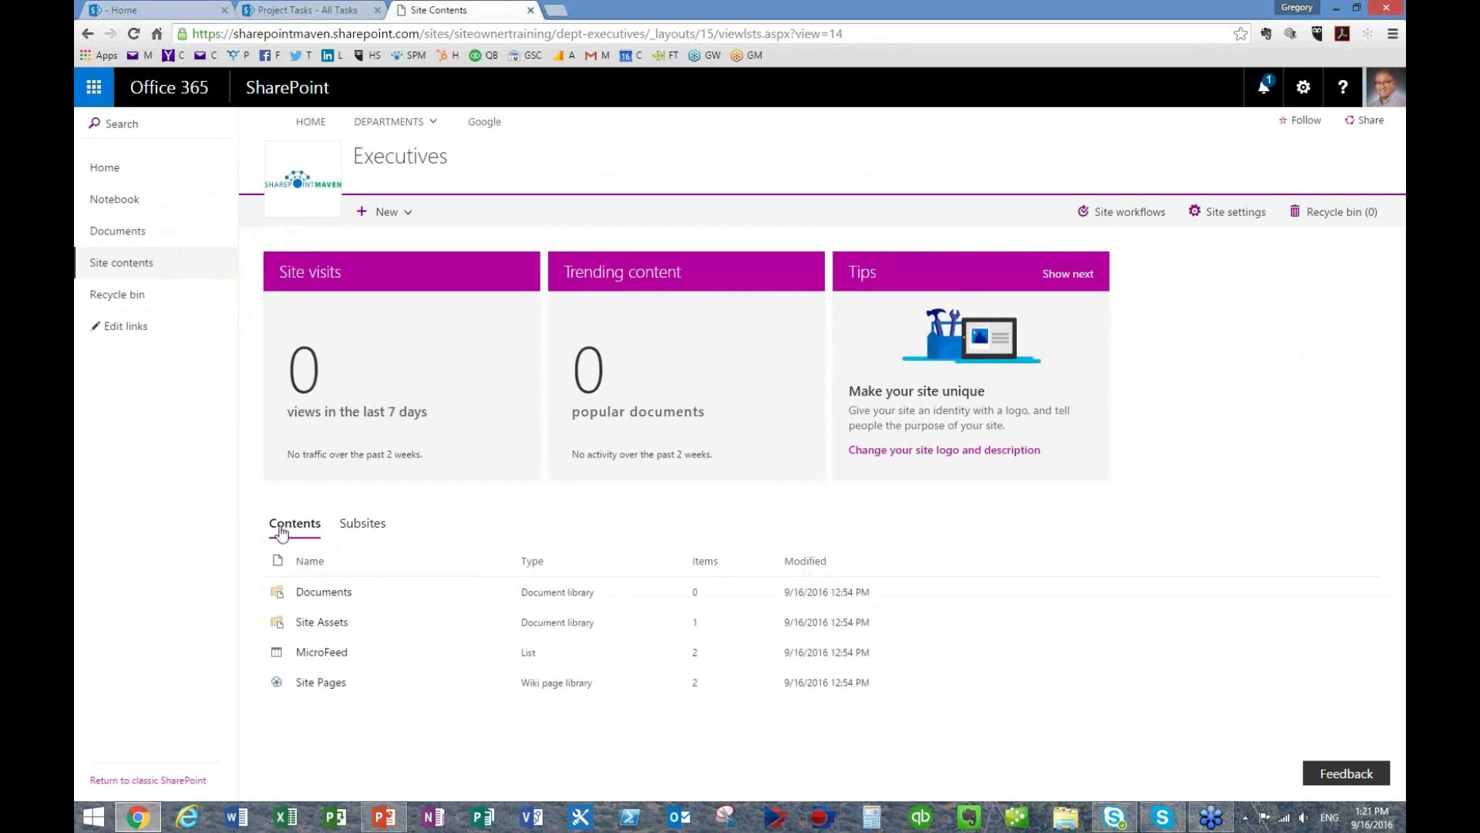
left_click(362, 530)
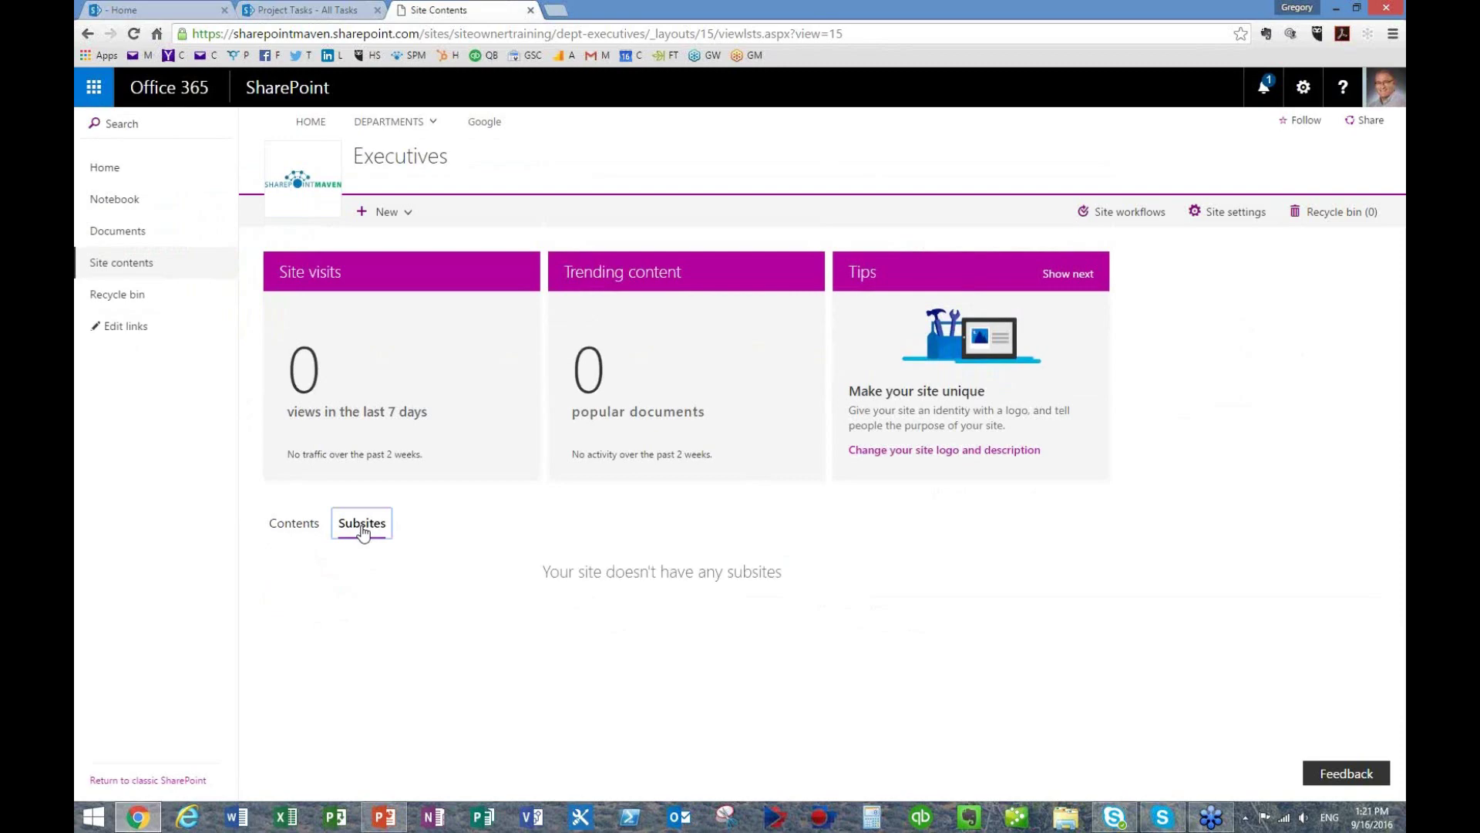
left_click(309, 528)
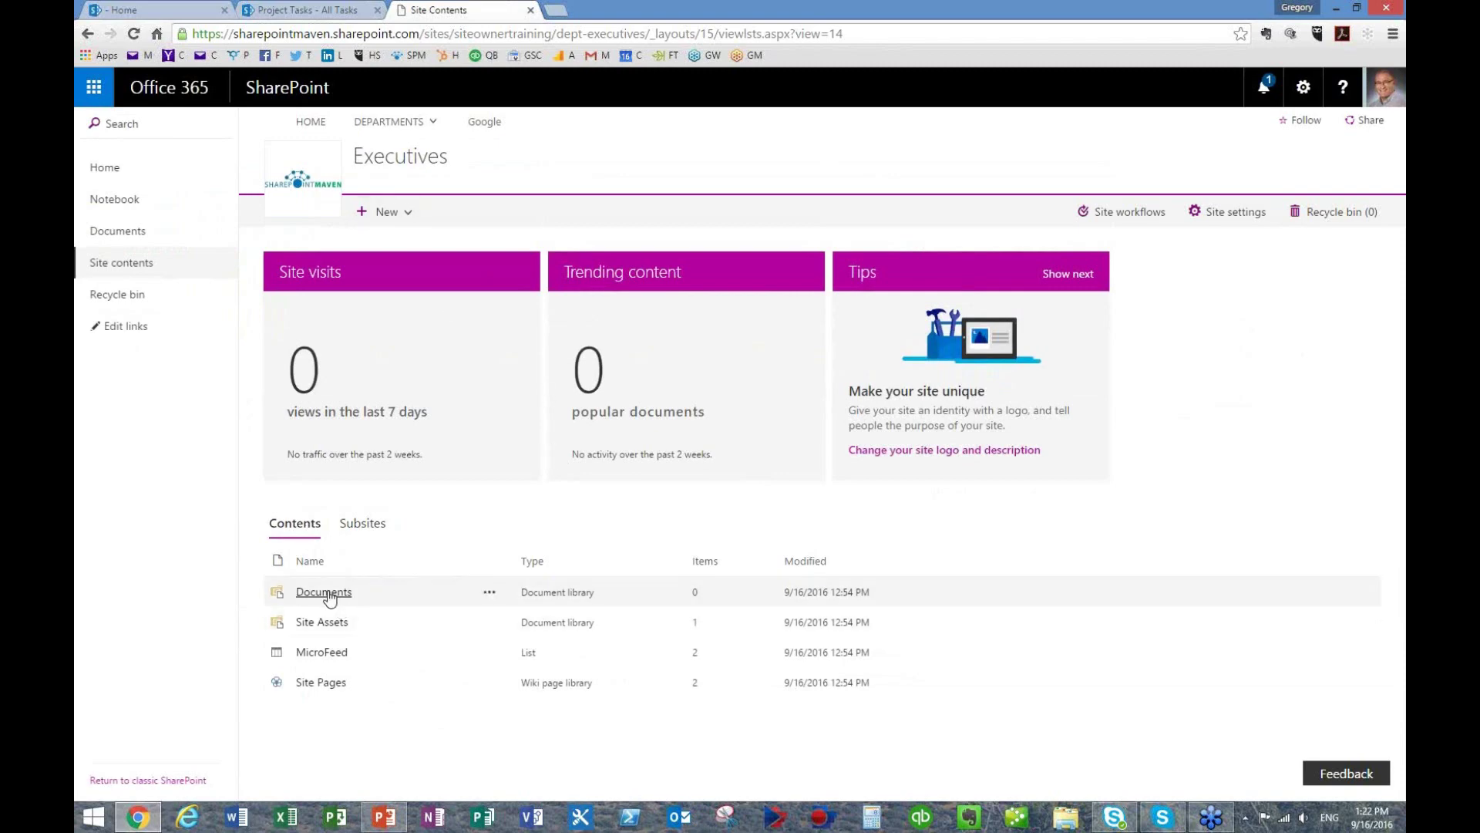
left_click(113, 171)
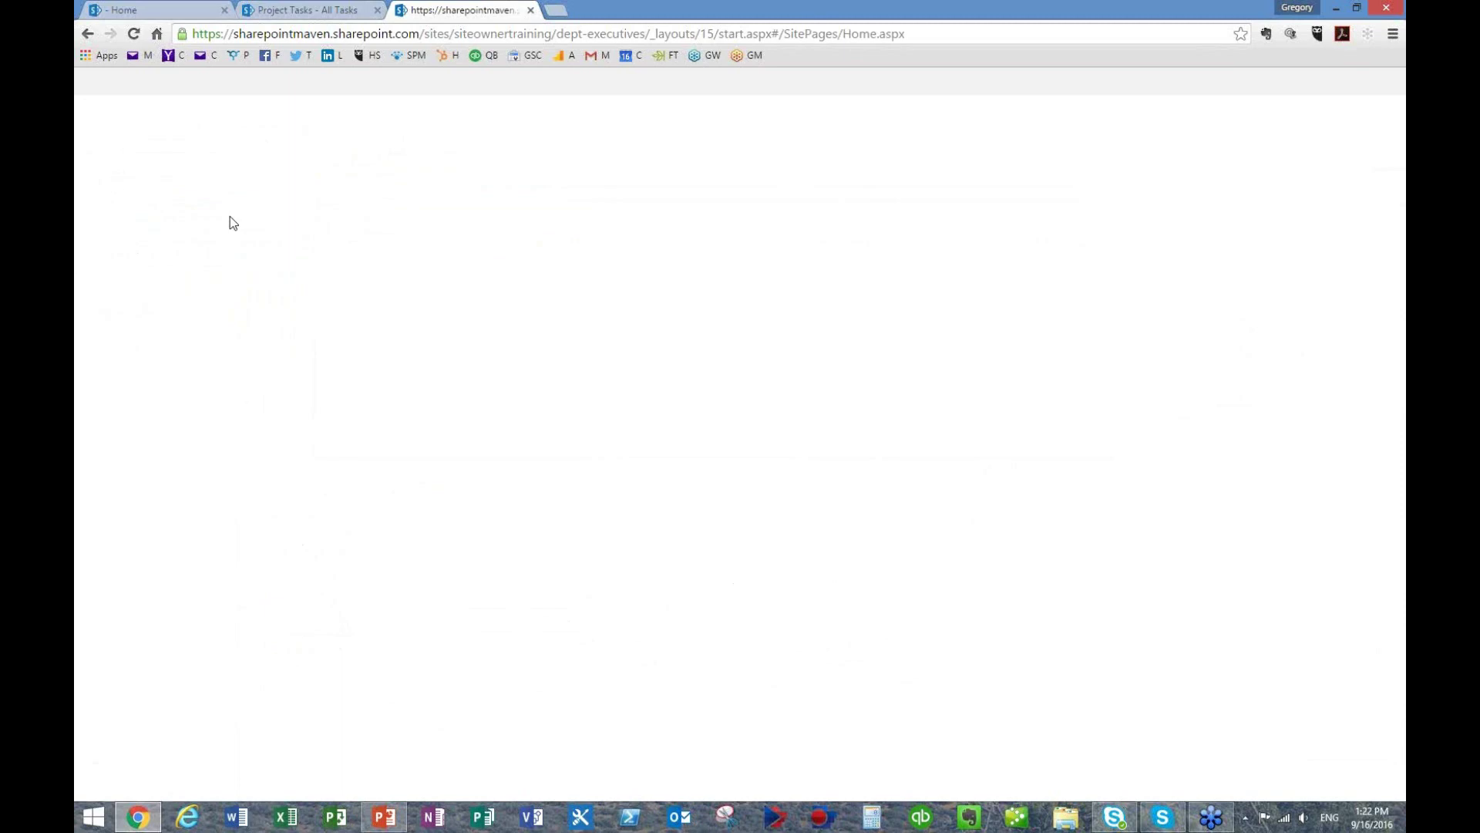
left_click(868, 415)
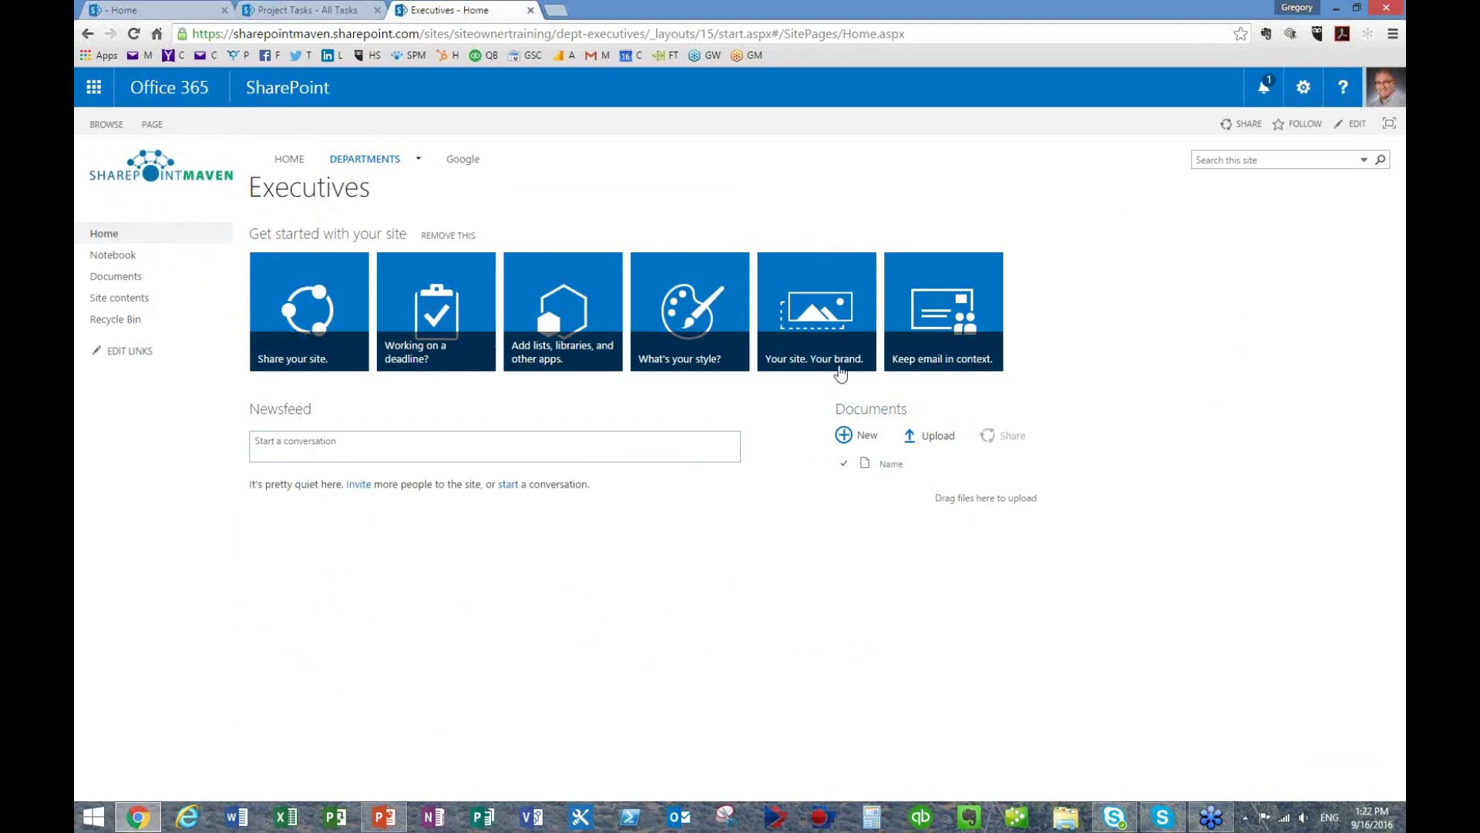
- From the Executives site contents, start adding a new app to open the catalogue of available apps
left_click(1302, 93)
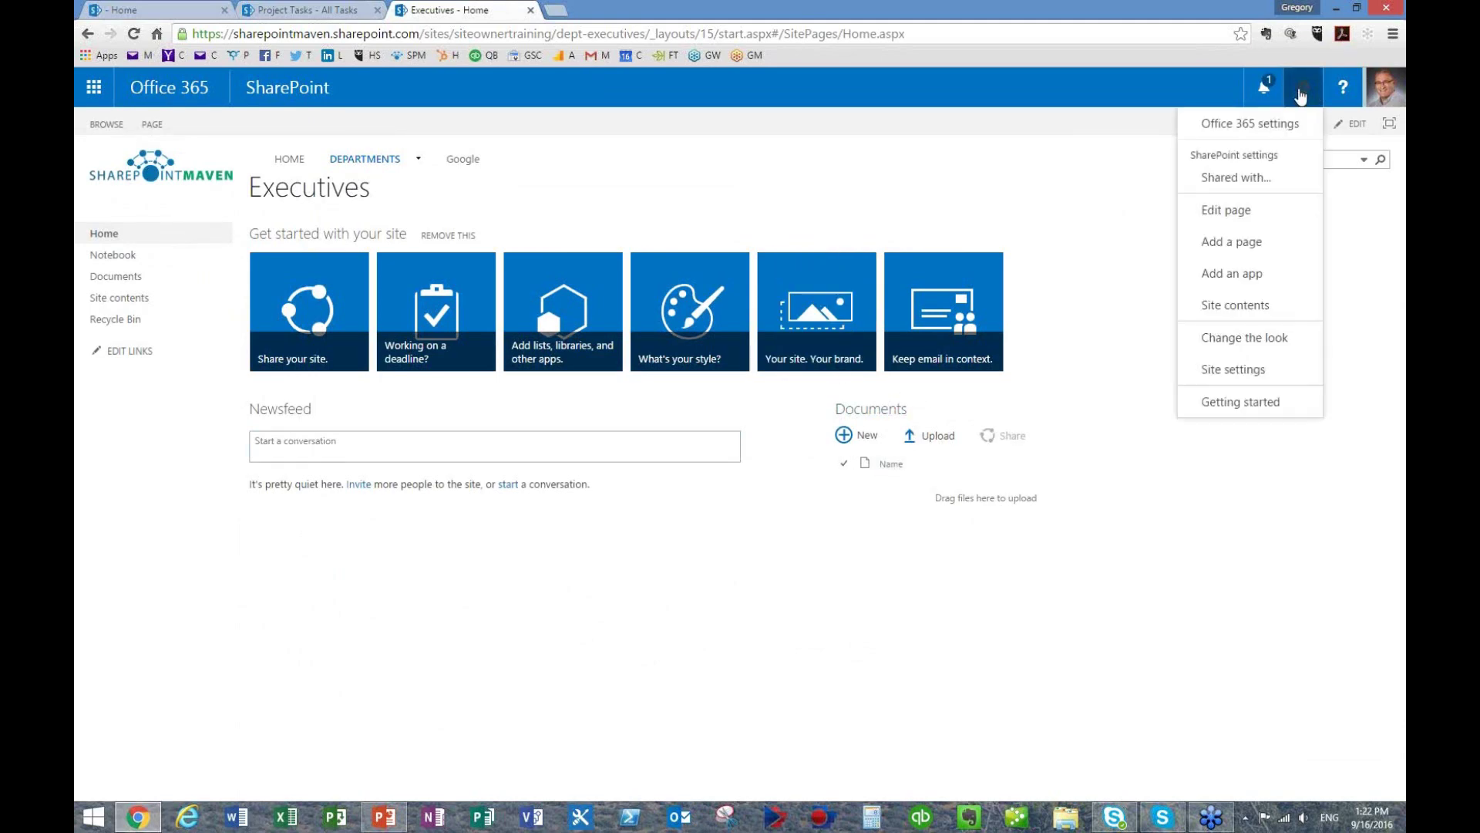
left_click(1234, 306)
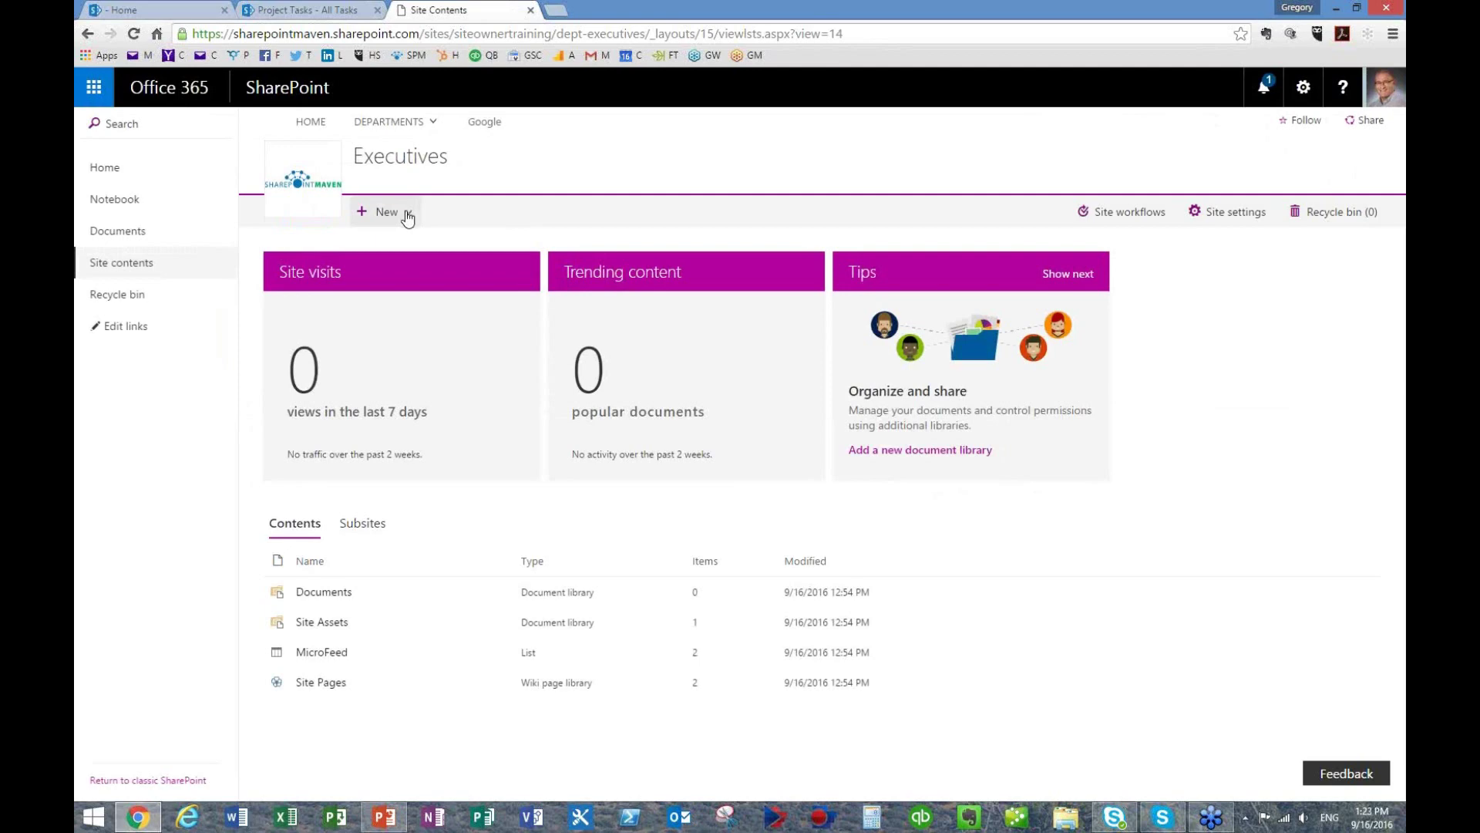
left_click(408, 219)
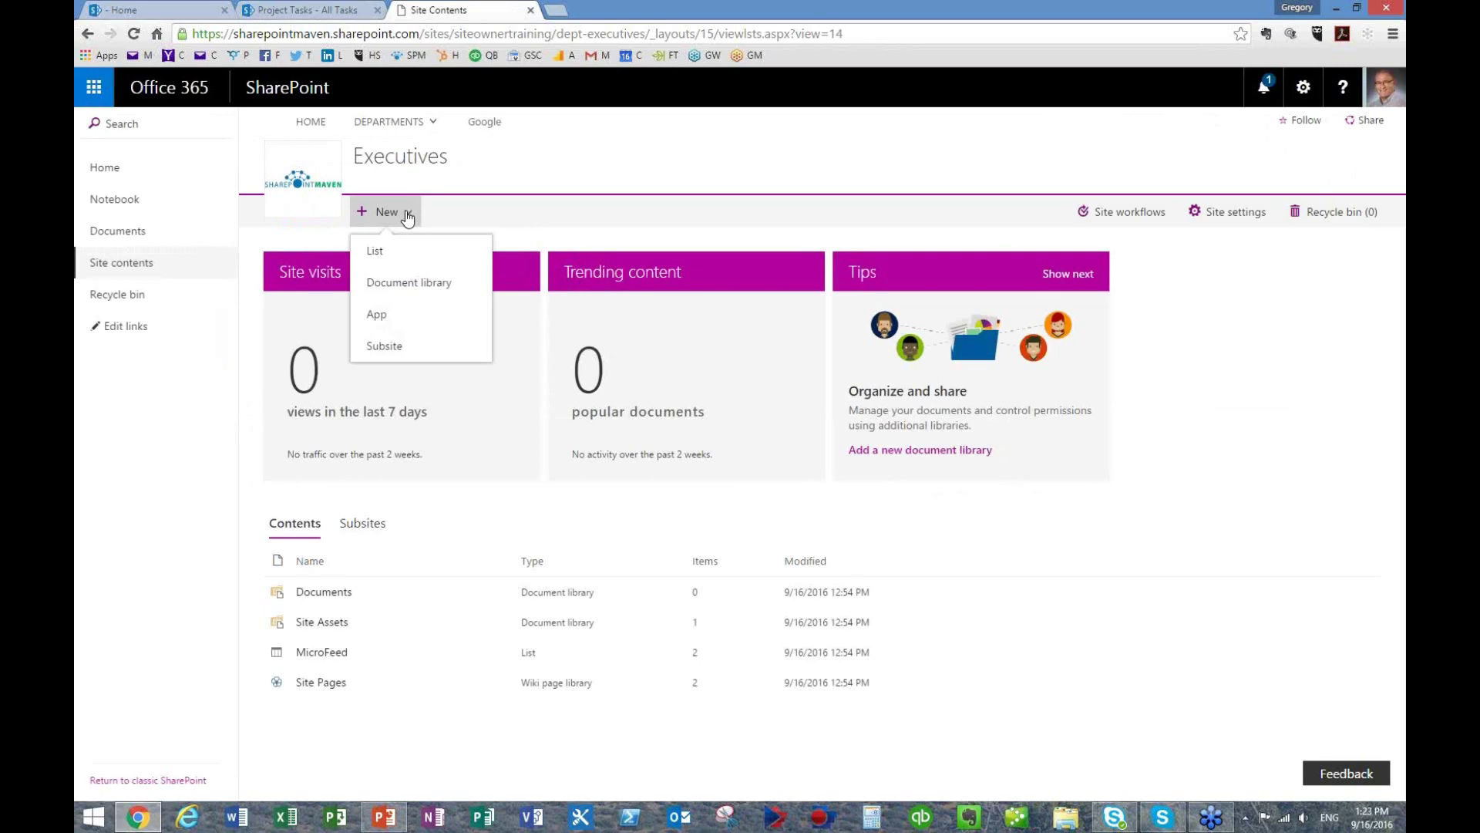
left_click(389, 320)
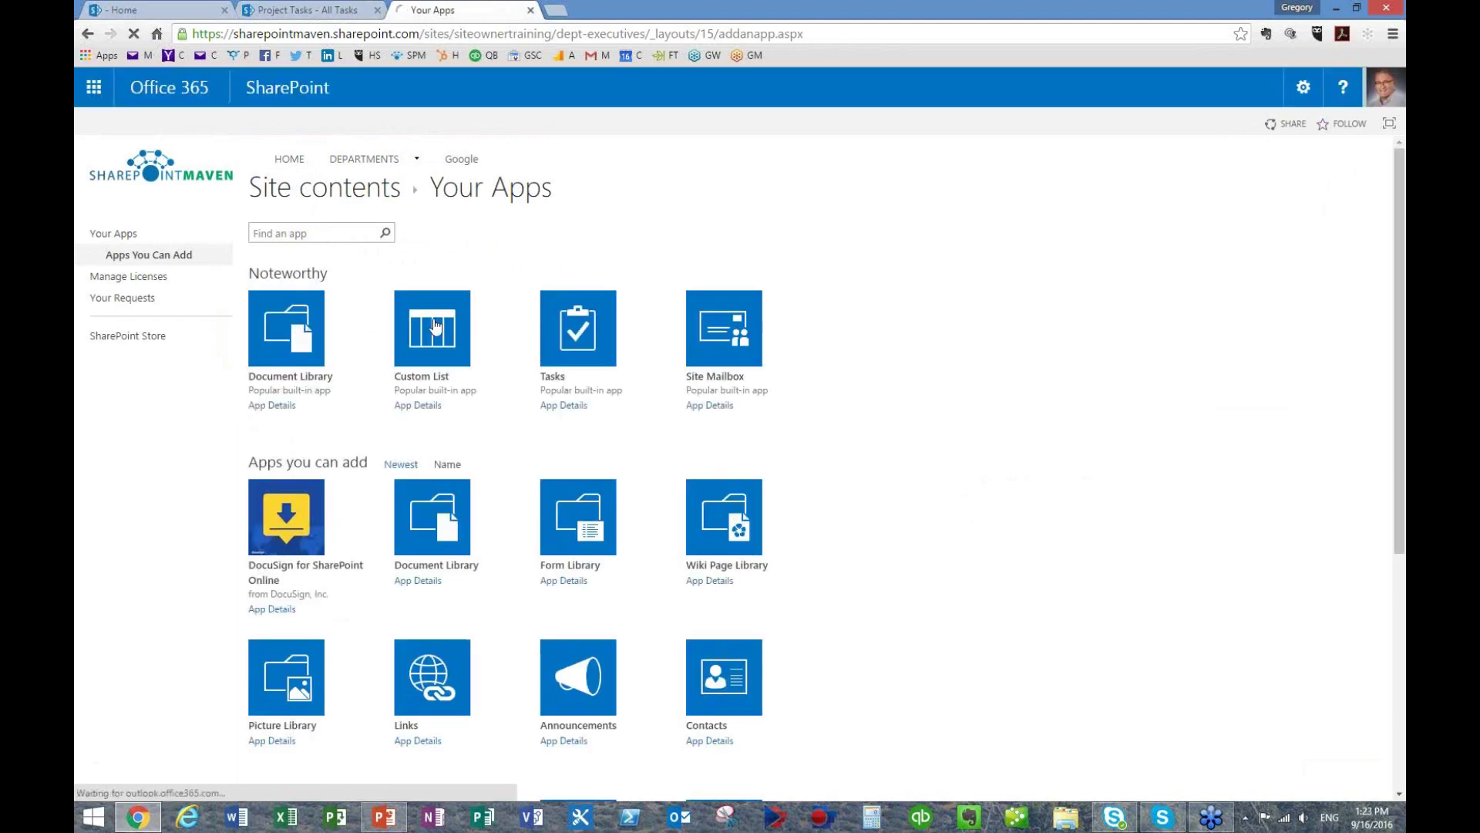
- Examine the catalogue of available apps, including its second page, and return to the first page
scroll(525, 536, "down", 5)
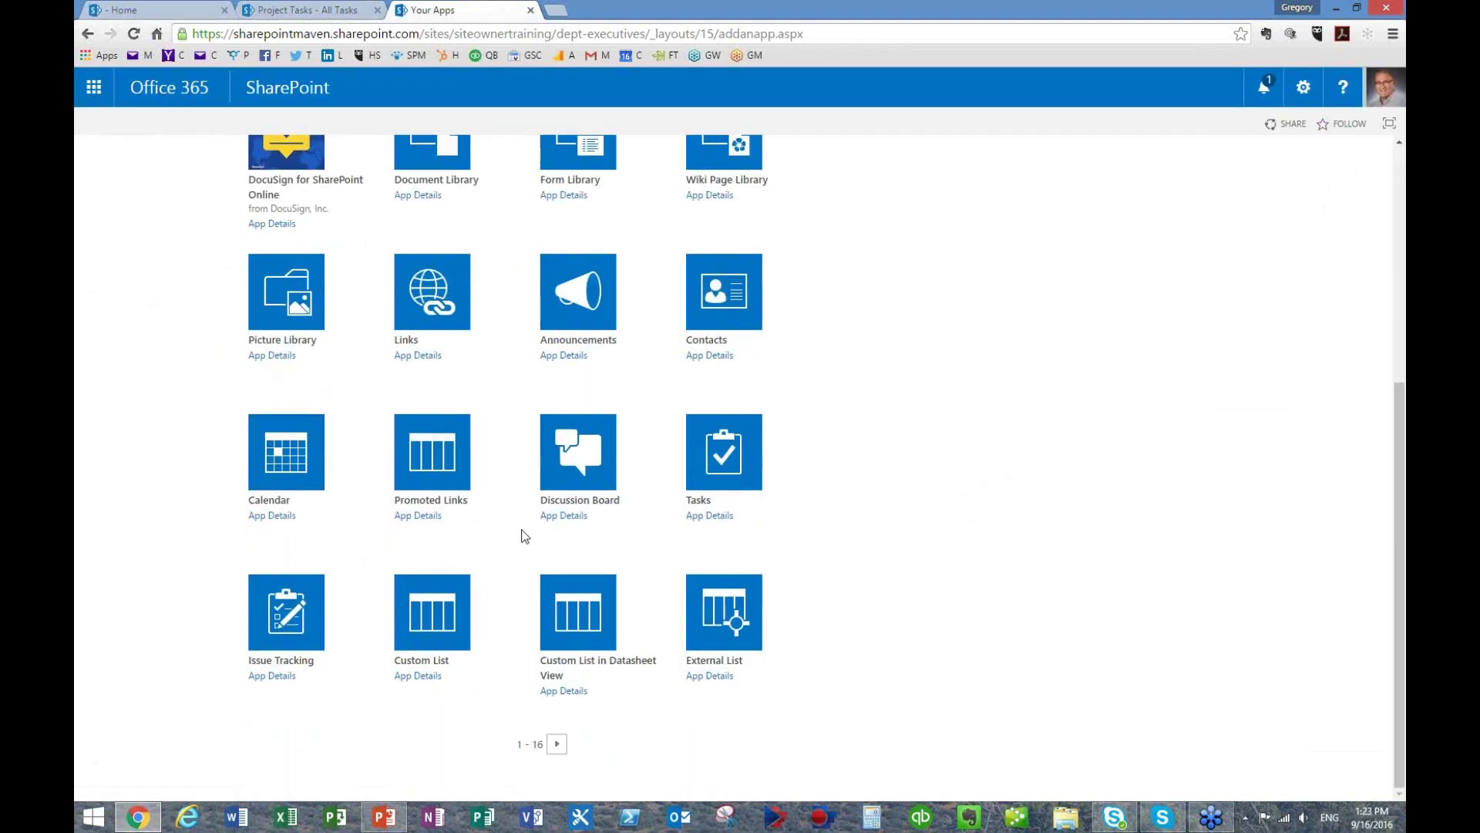
scroll(525, 536, "up", 8)
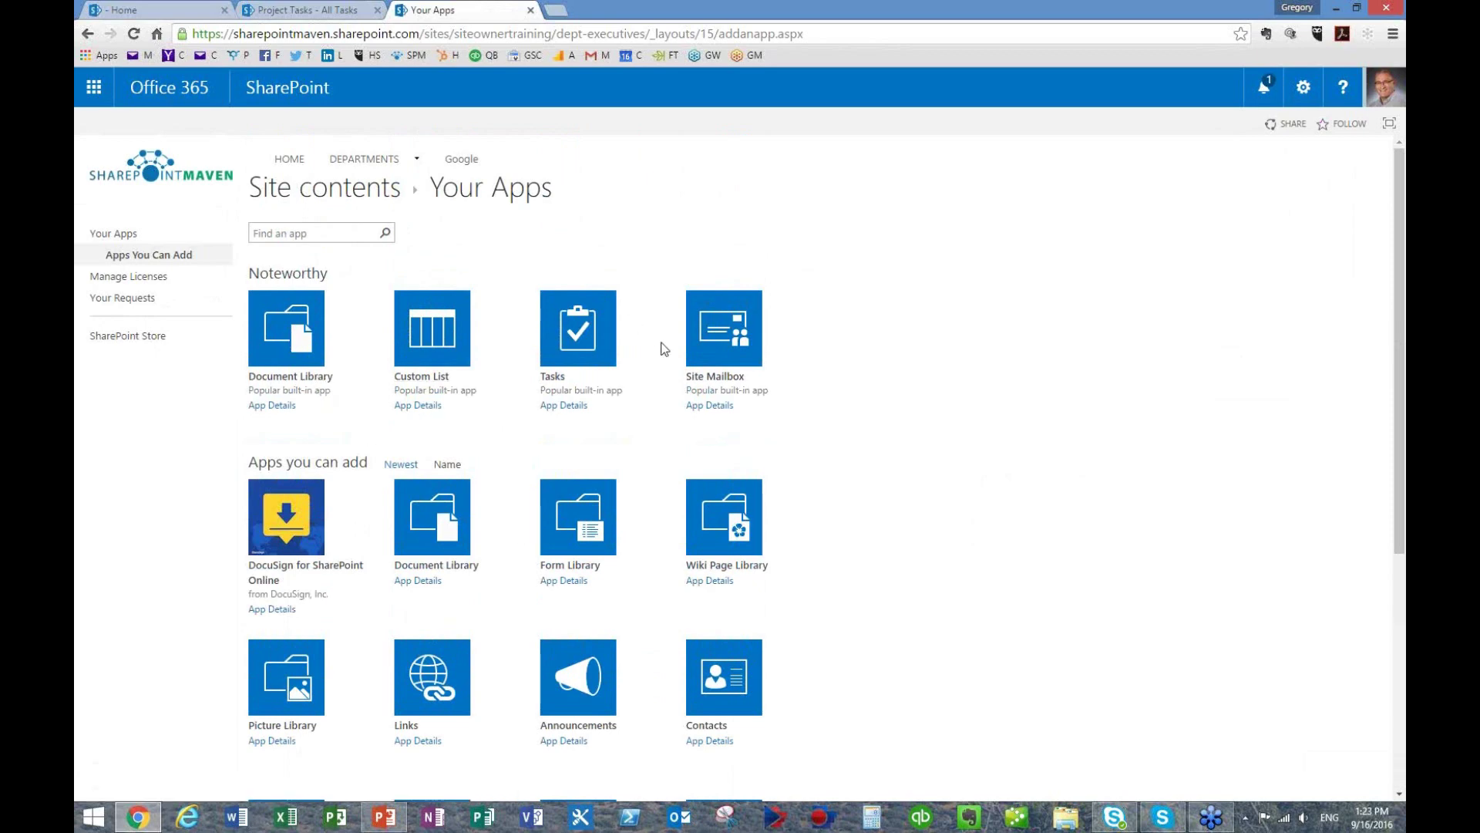
scroll(661, 347, "down", 5)
scroll(661, 347, "up", 5)
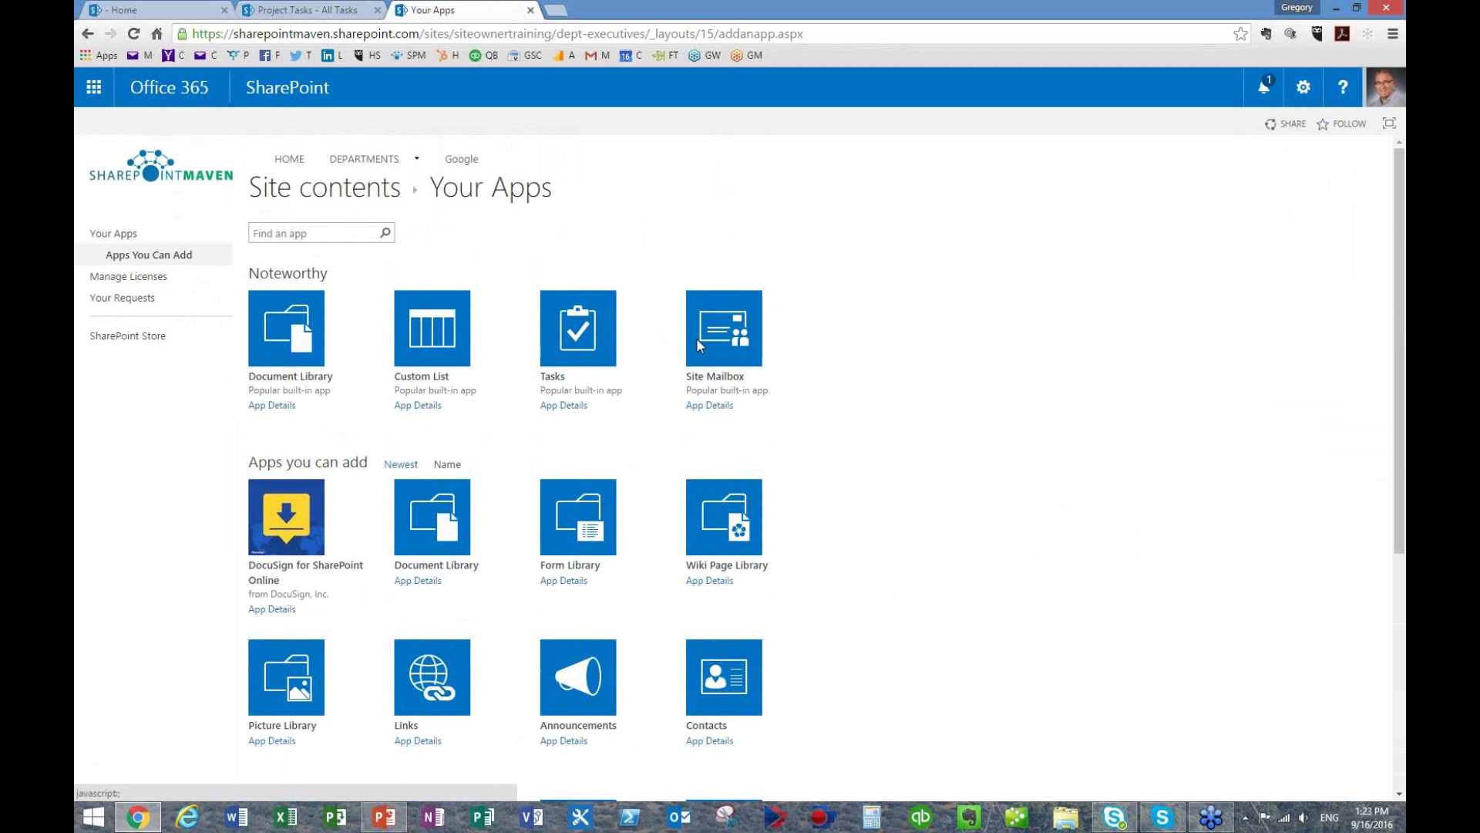
scroll(696, 337, "down", 4)
scroll(667, 671, "down", 1)
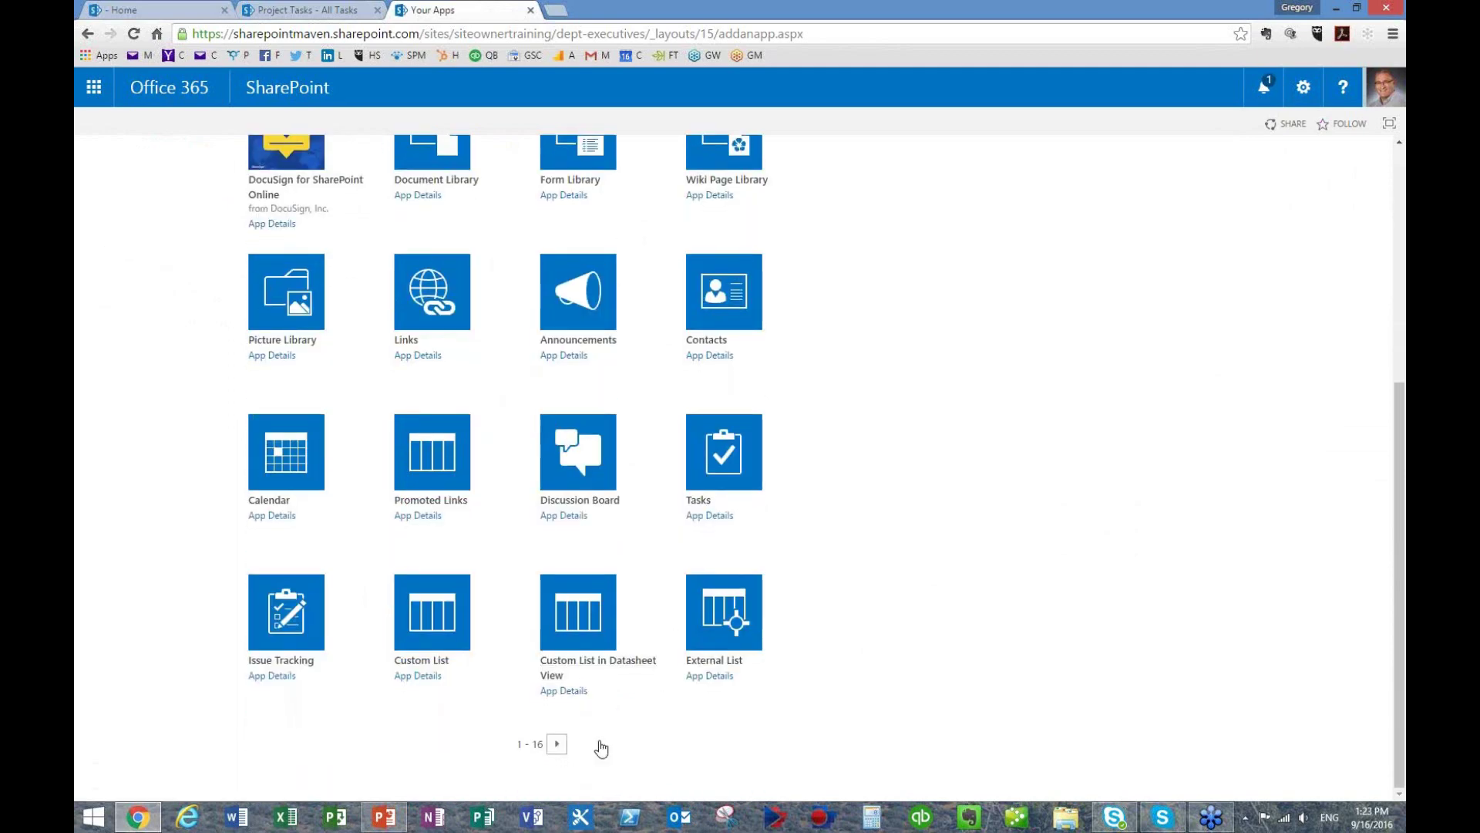
left_click(556, 749)
left_click(519, 745)
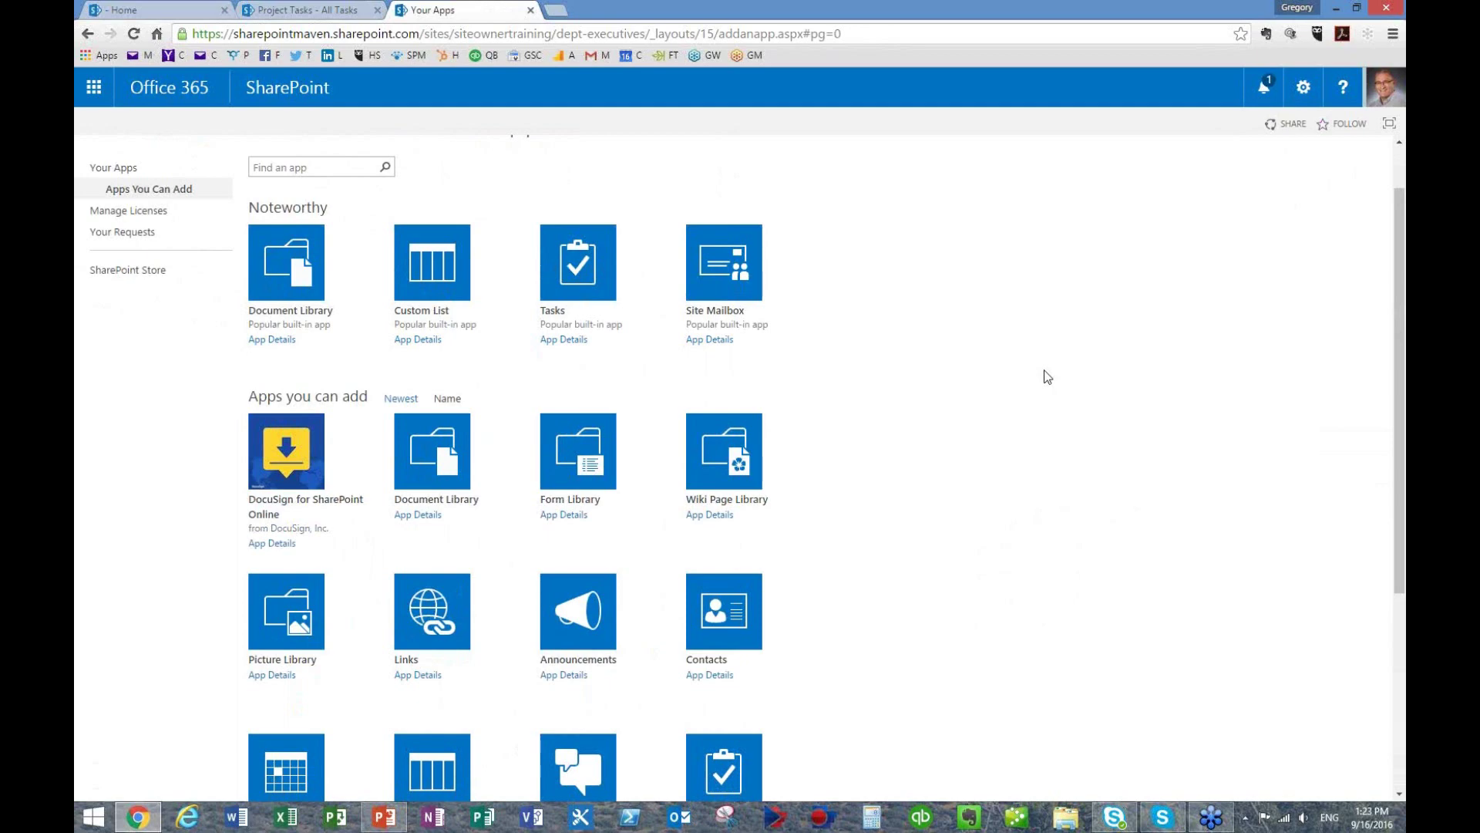
- Review the built-in apps on the catalogue's first page, view the SharePoint Store, and return to the catalogue
scroll(505, 324, "down", 3)
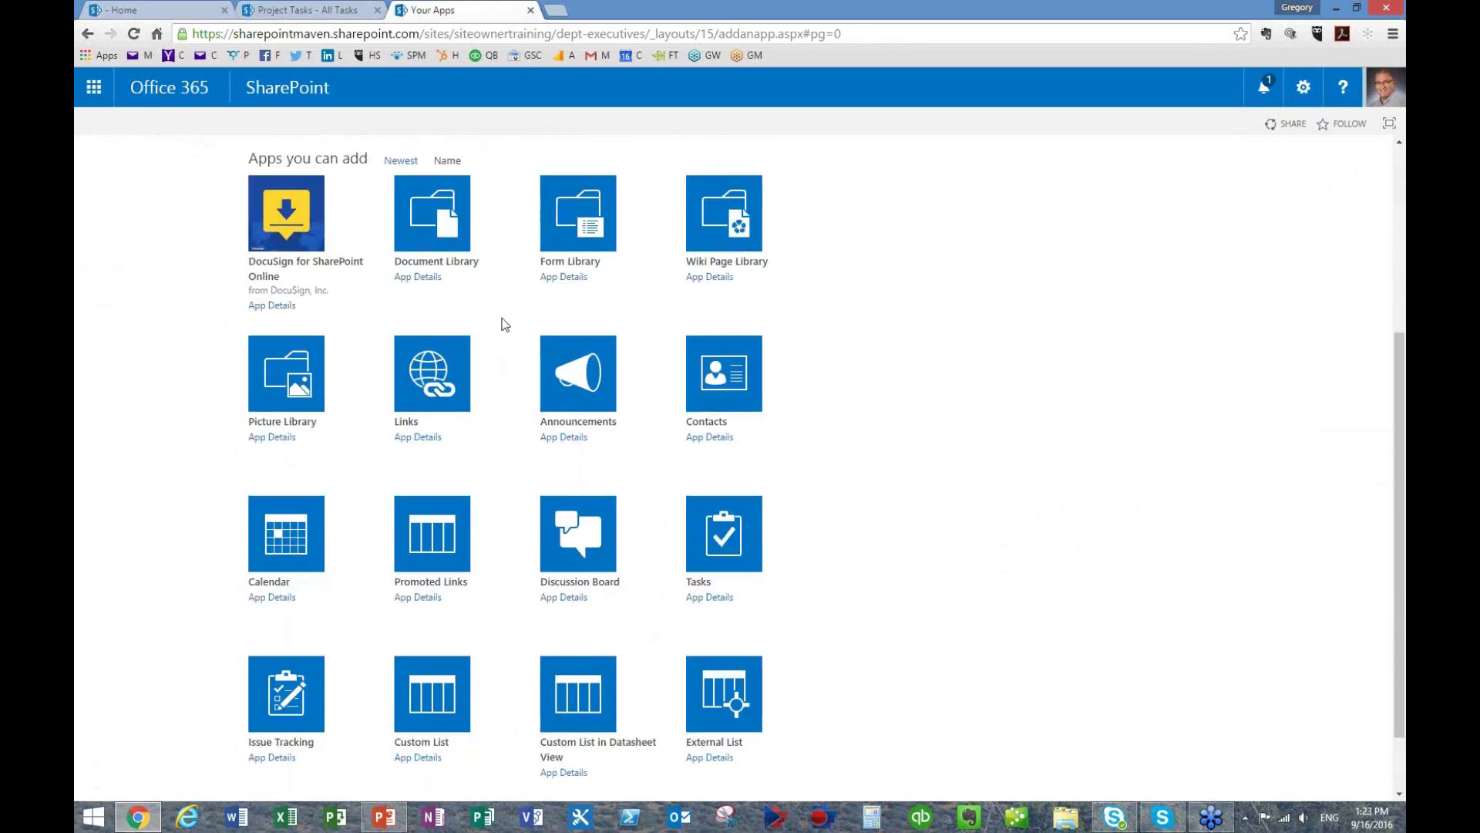
scroll(555, 339, "down", 3)
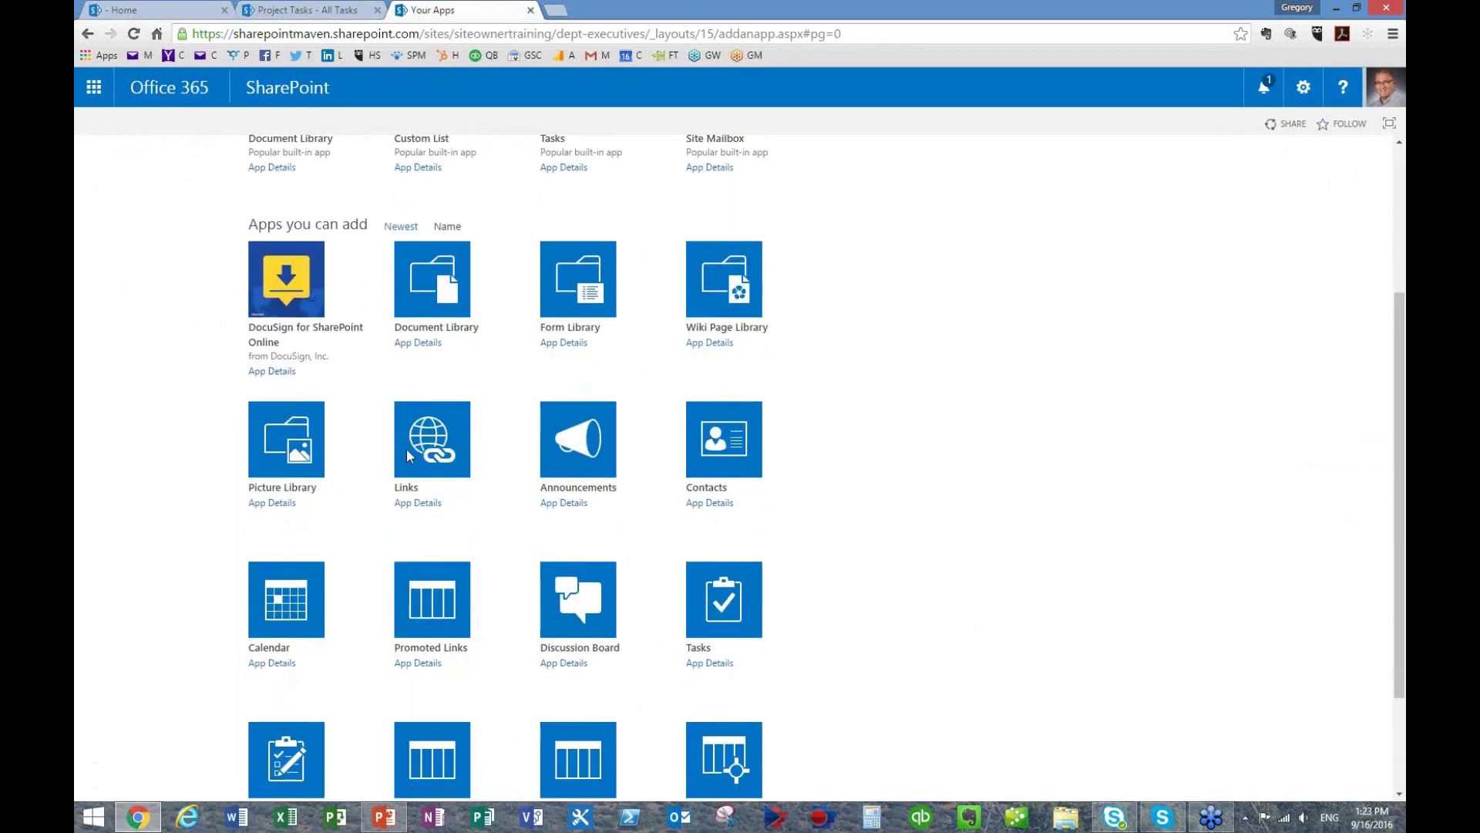
scroll(465, 546, "down", 2)
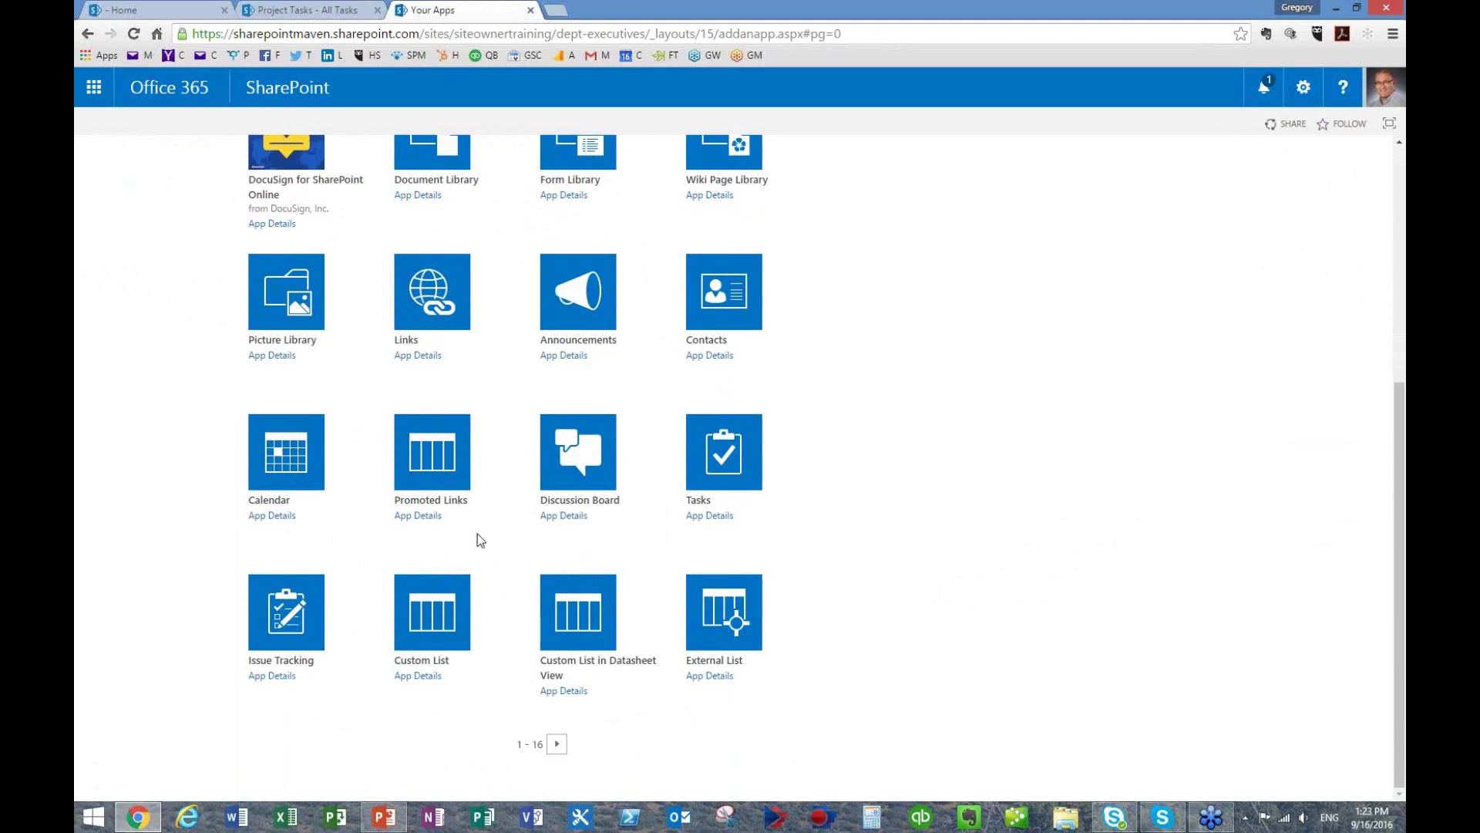
scroll(361, 378, "up", 5)
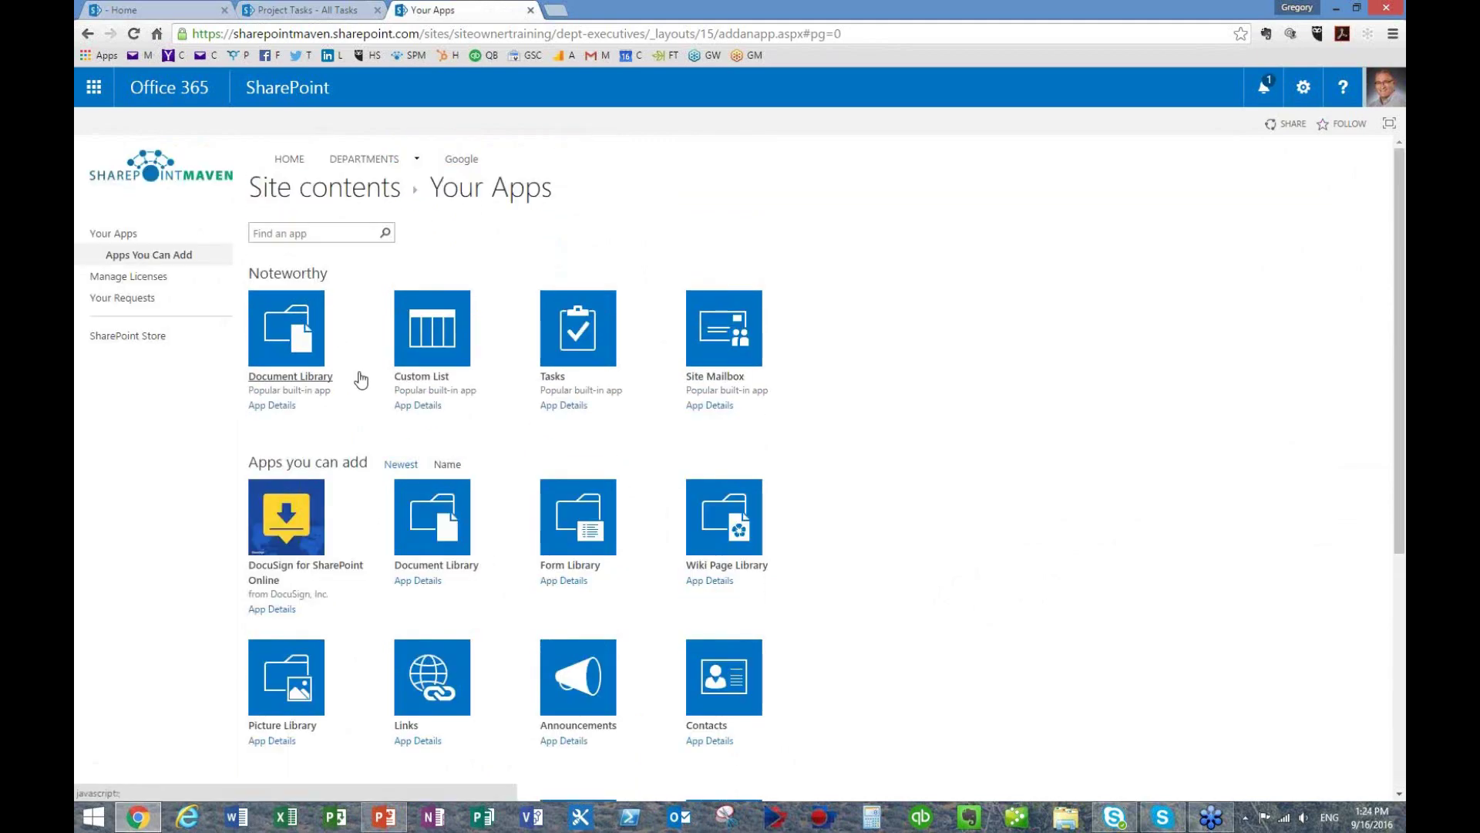
left_click(118, 339)
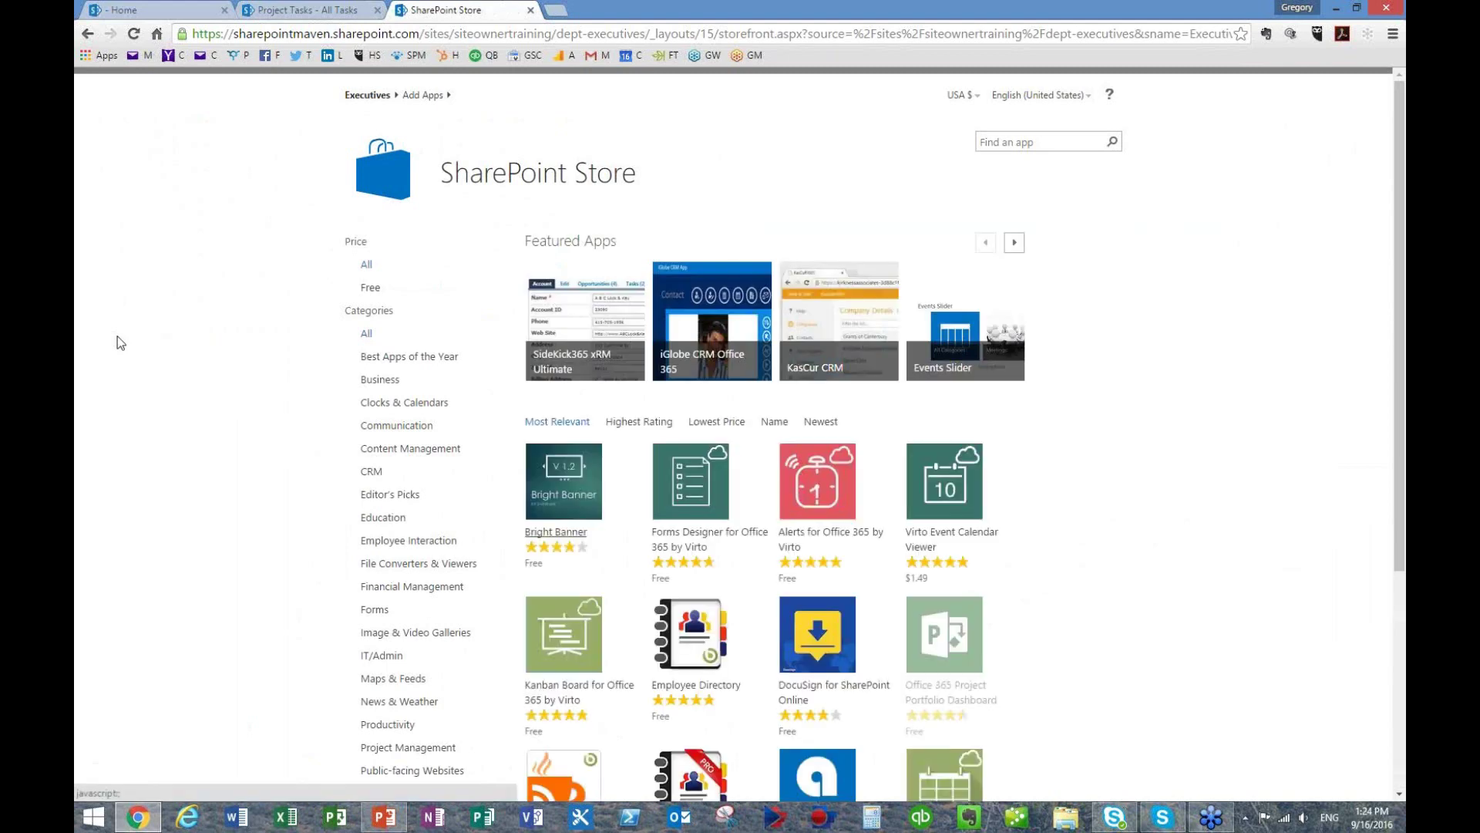
left_click(88, 34)
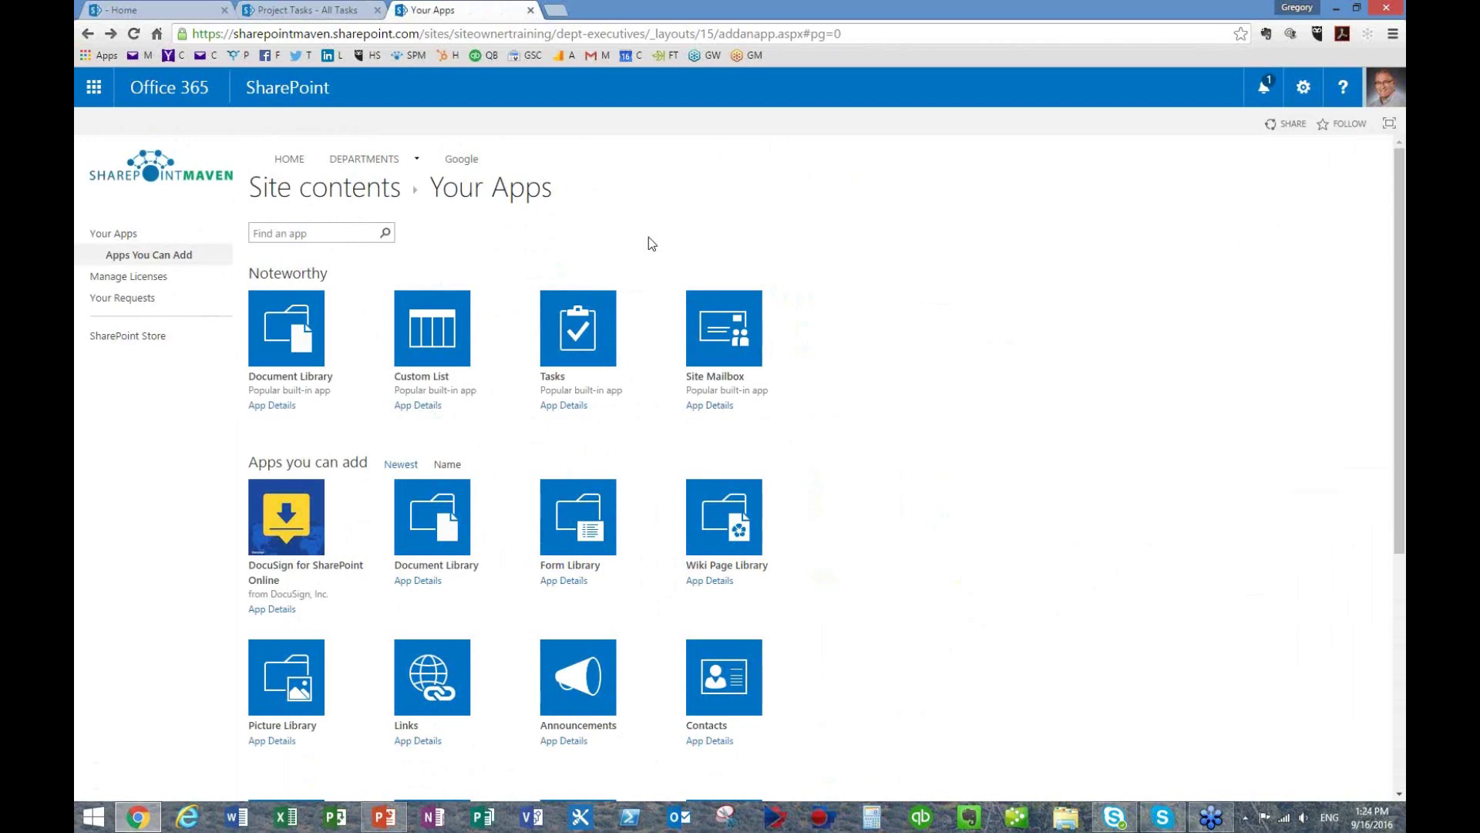
- Add a Document Library app named Team Documents and open the new library from the site contents
left_click(302, 330)
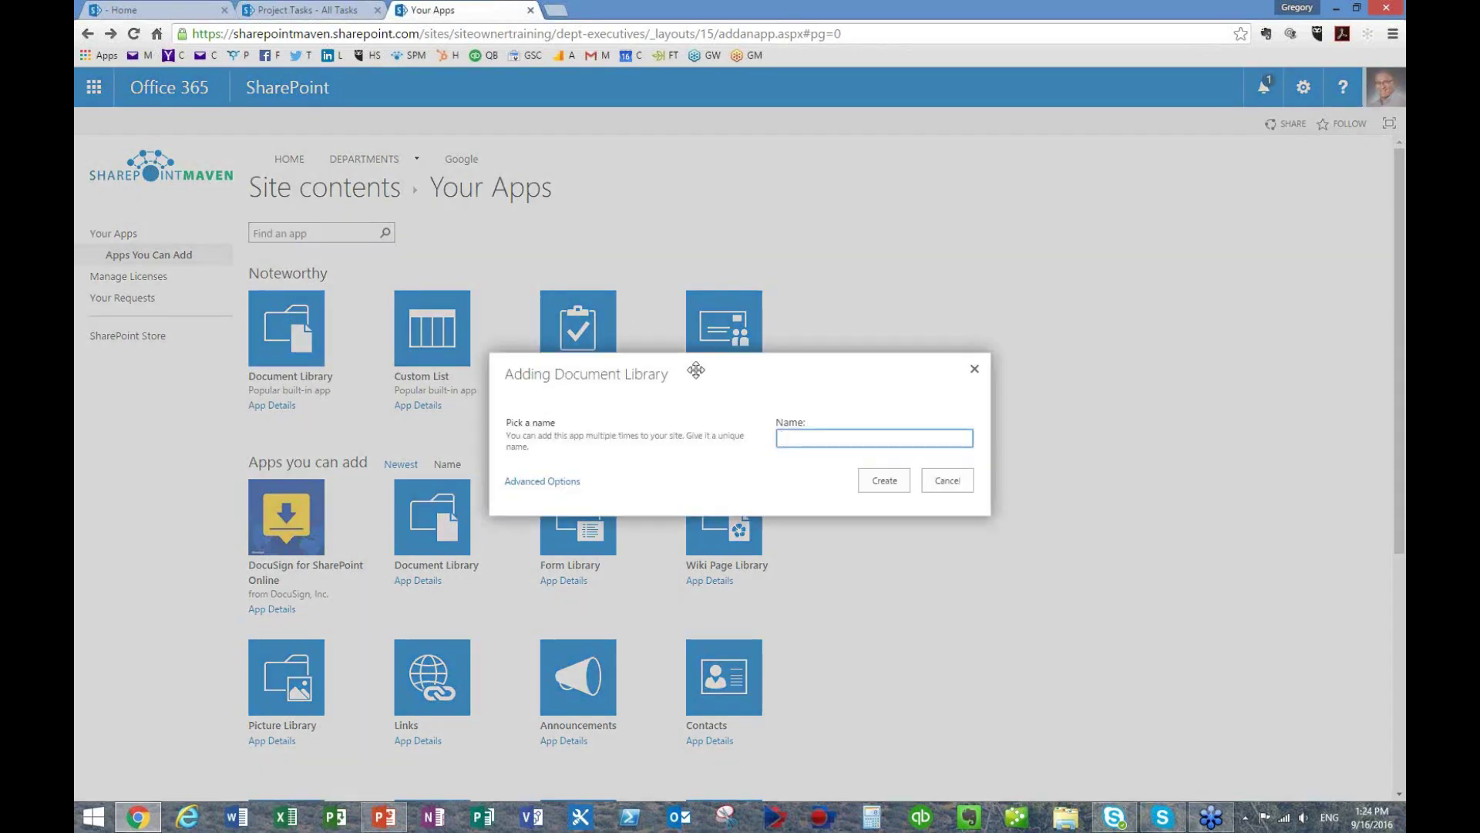
type("Team Documents")
left_click(888, 489)
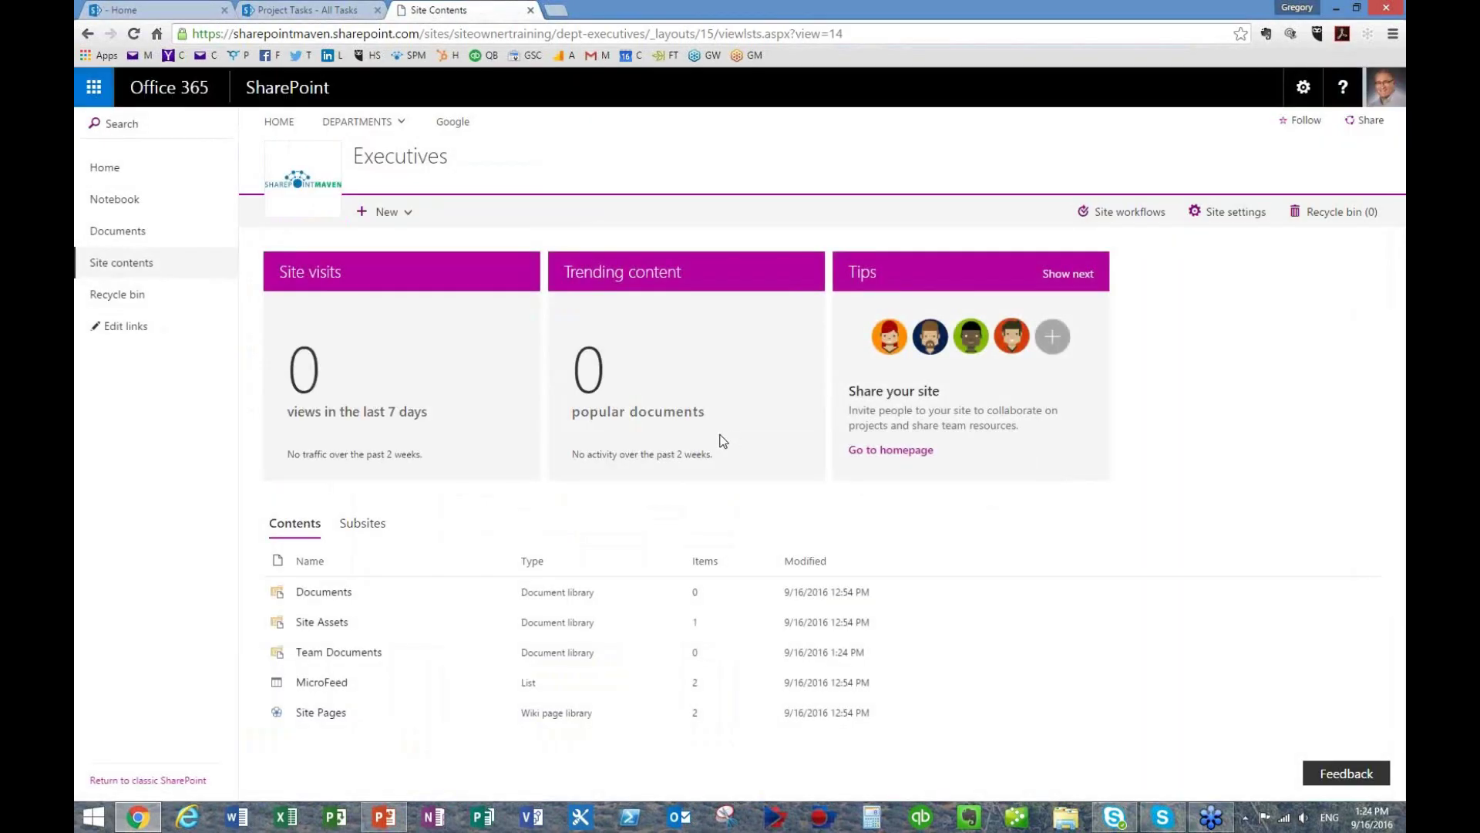
left_click(363, 659)
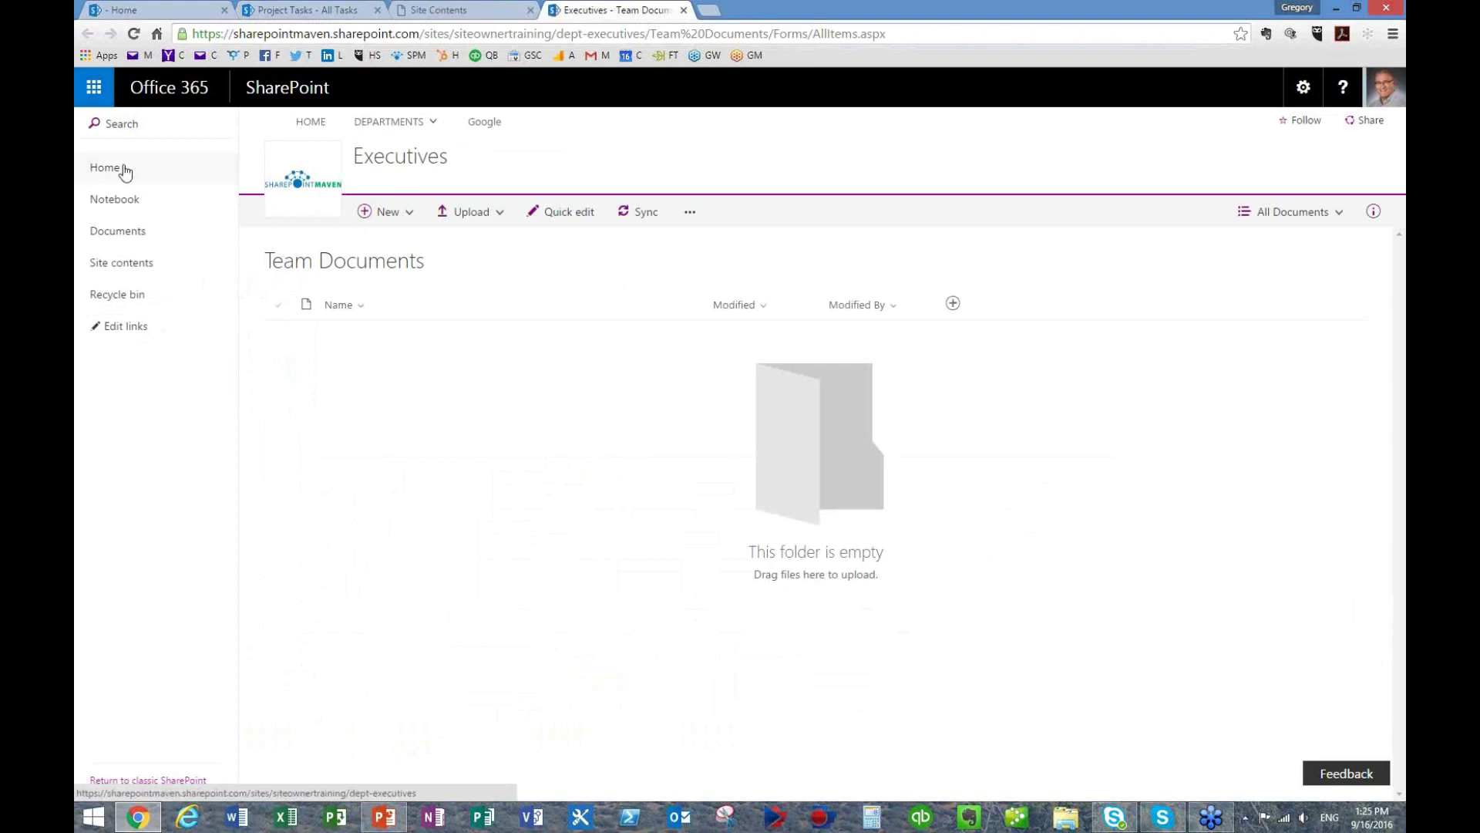
- View the Policies site and its document library on the intranet, and return to the Team Documents library
left_click(446, 157)
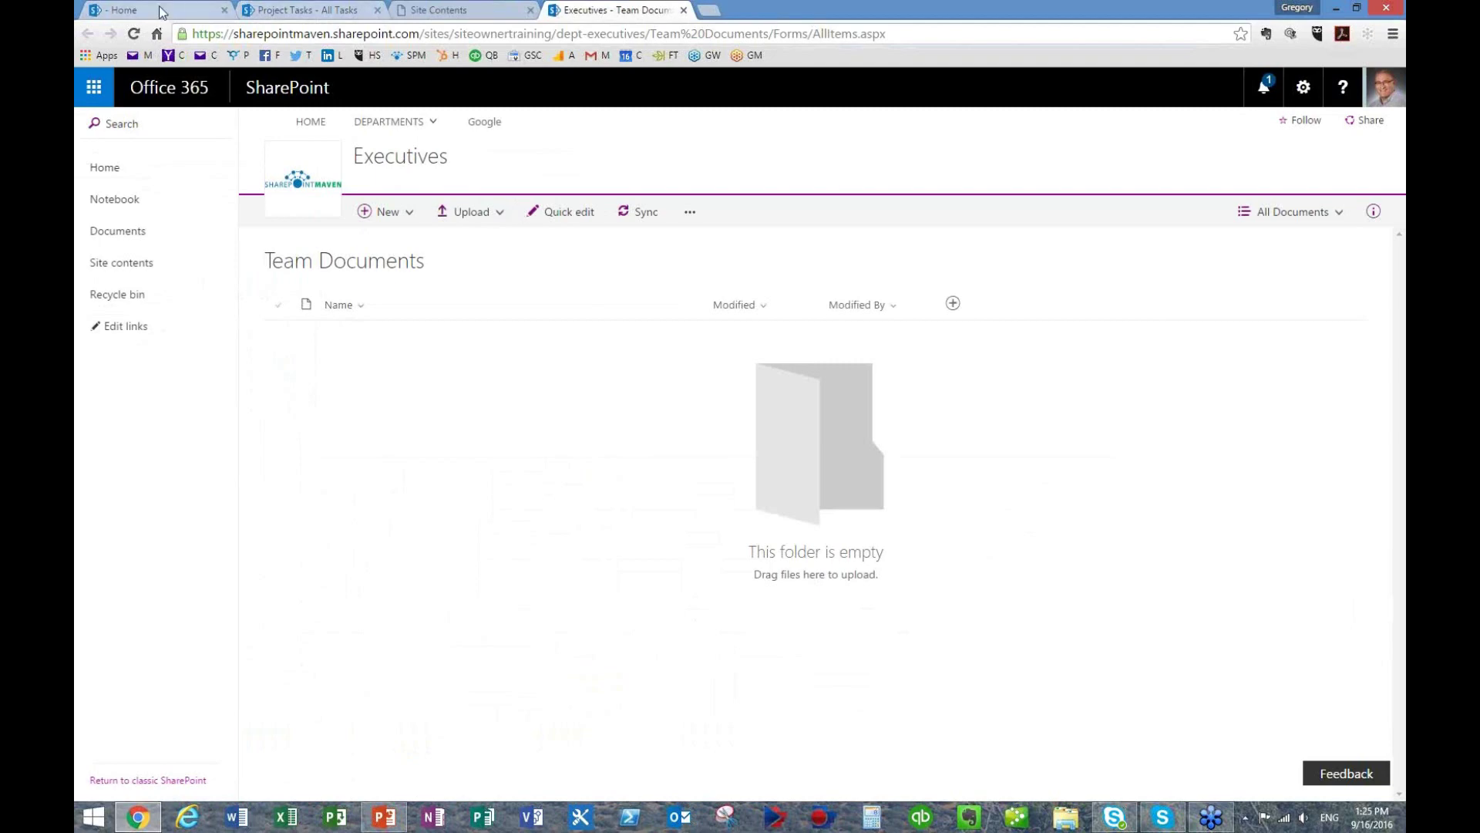
left_click(125, 10)
mouse_move(451, 159)
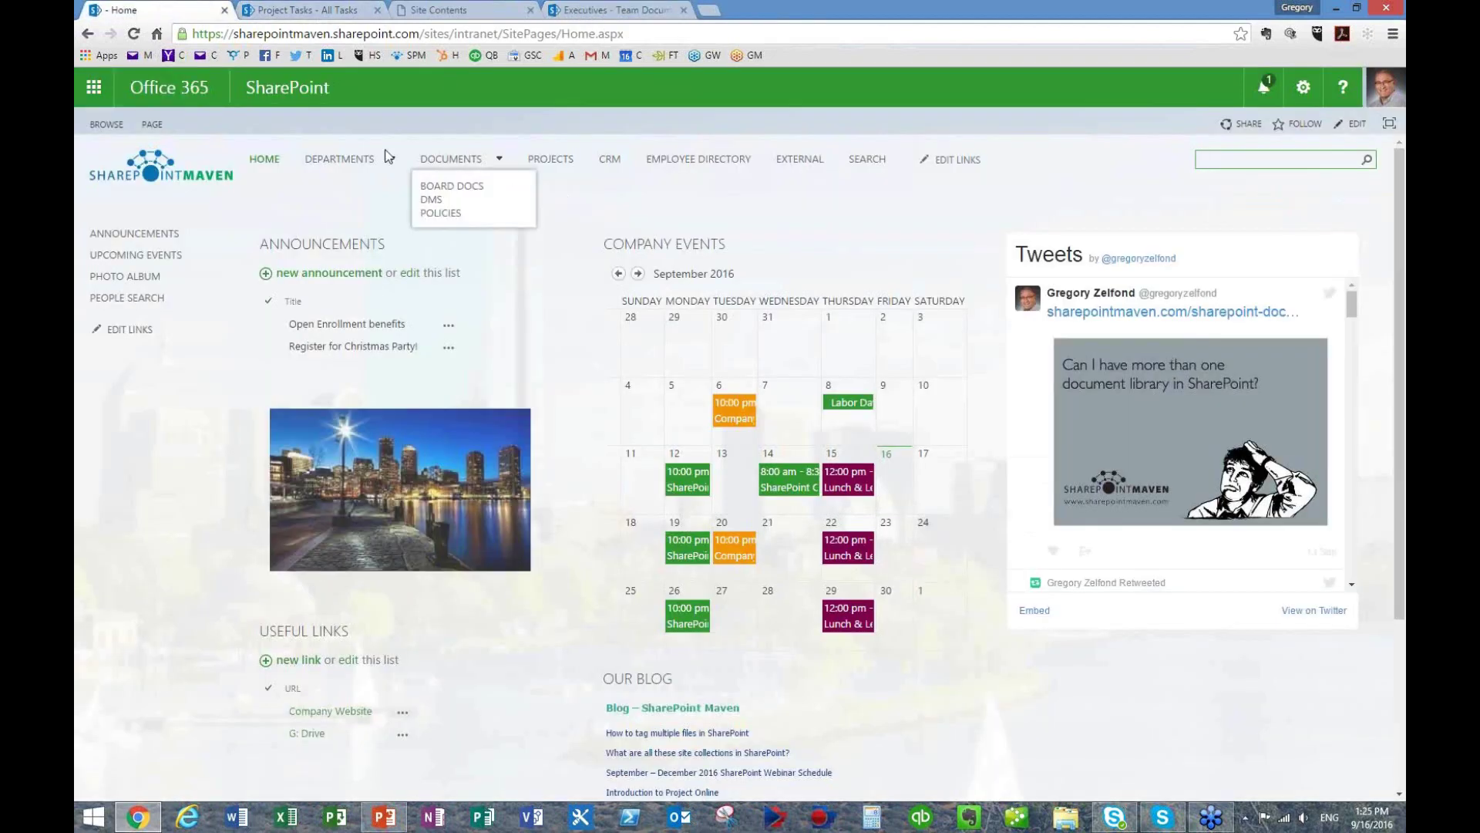
left_click(447, 218)
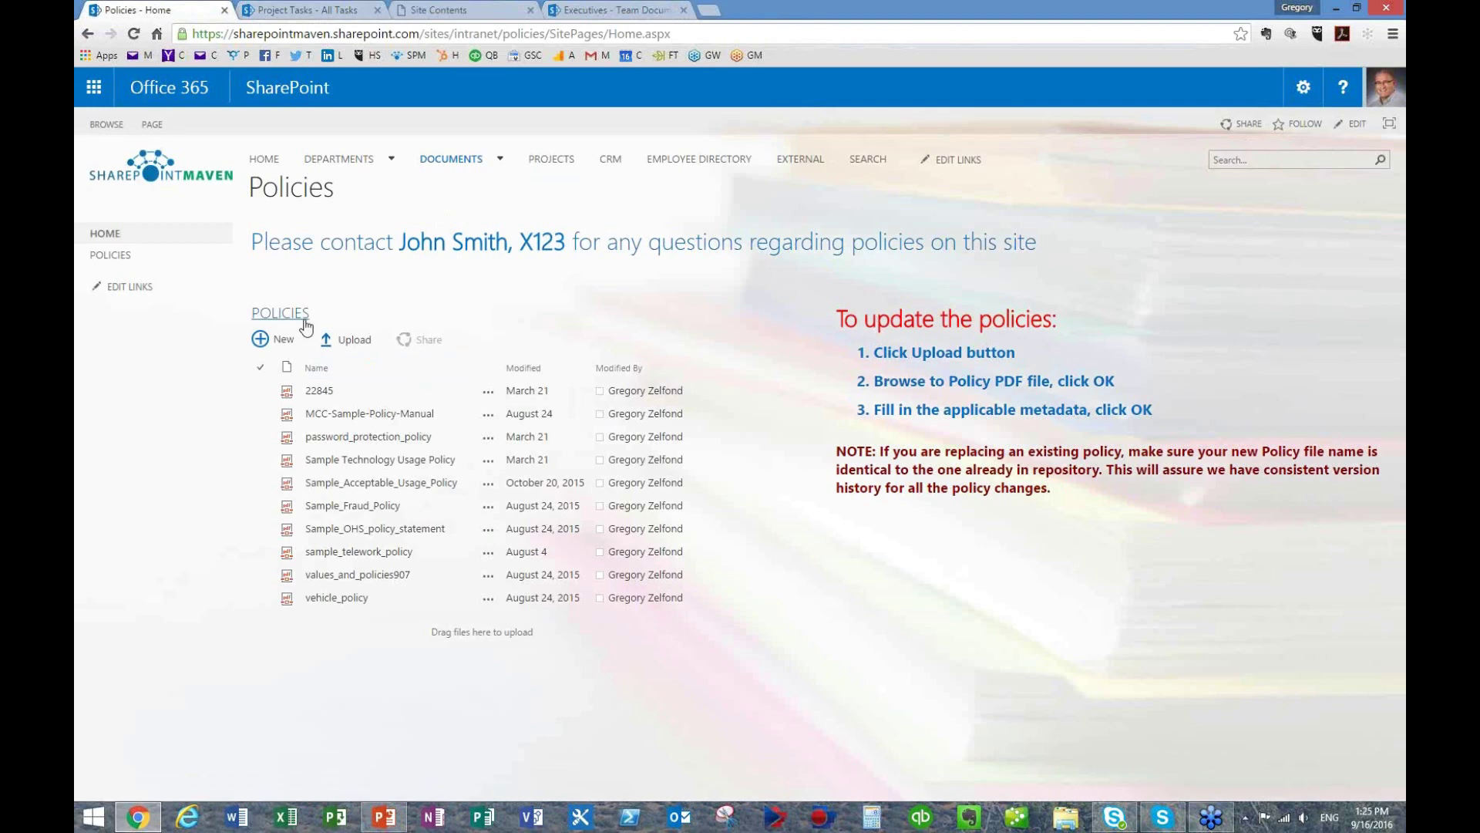
left_click(304, 318)
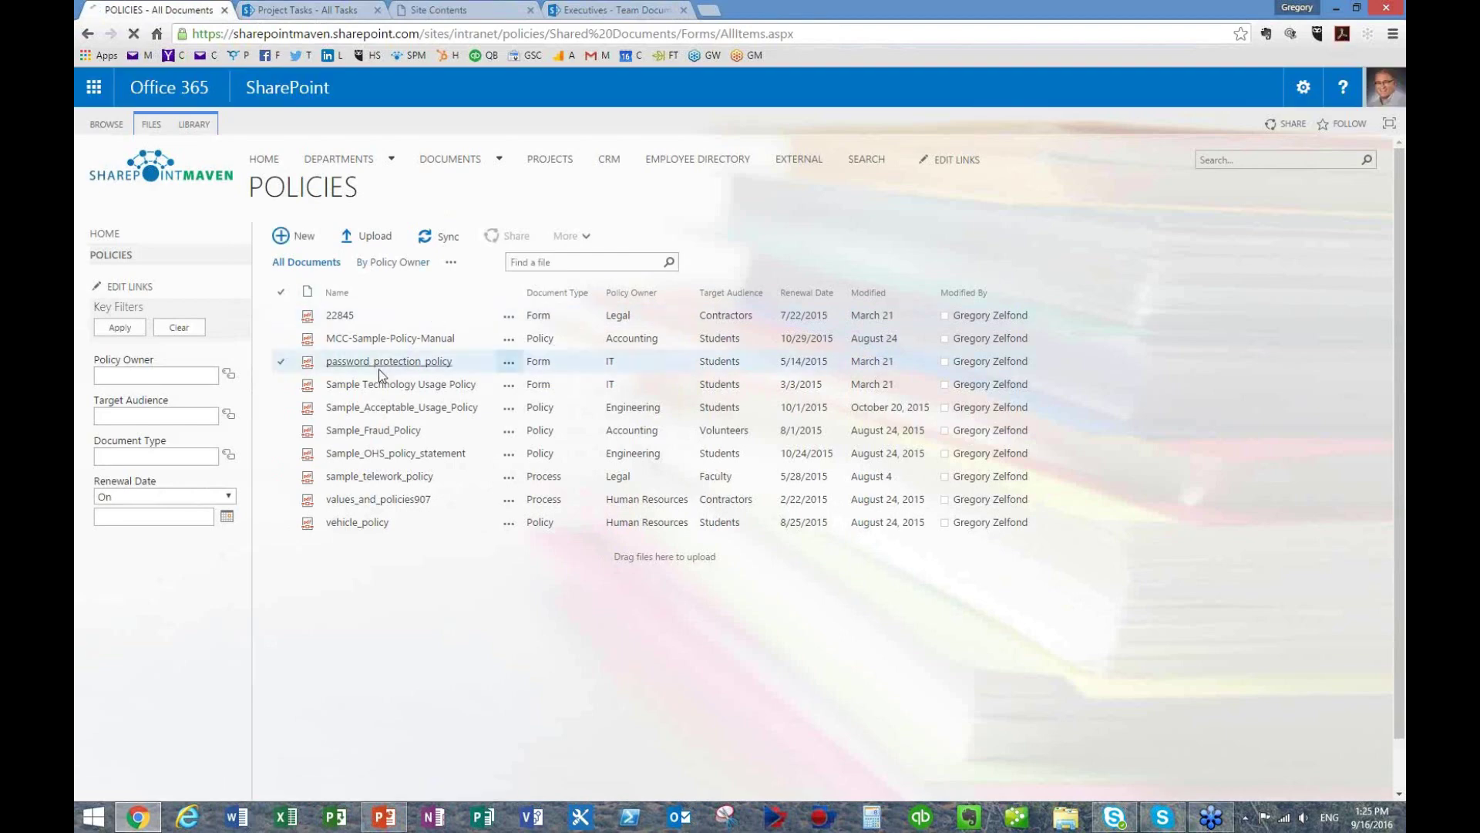
mouse_move(508, 165)
left_click(609, 10)
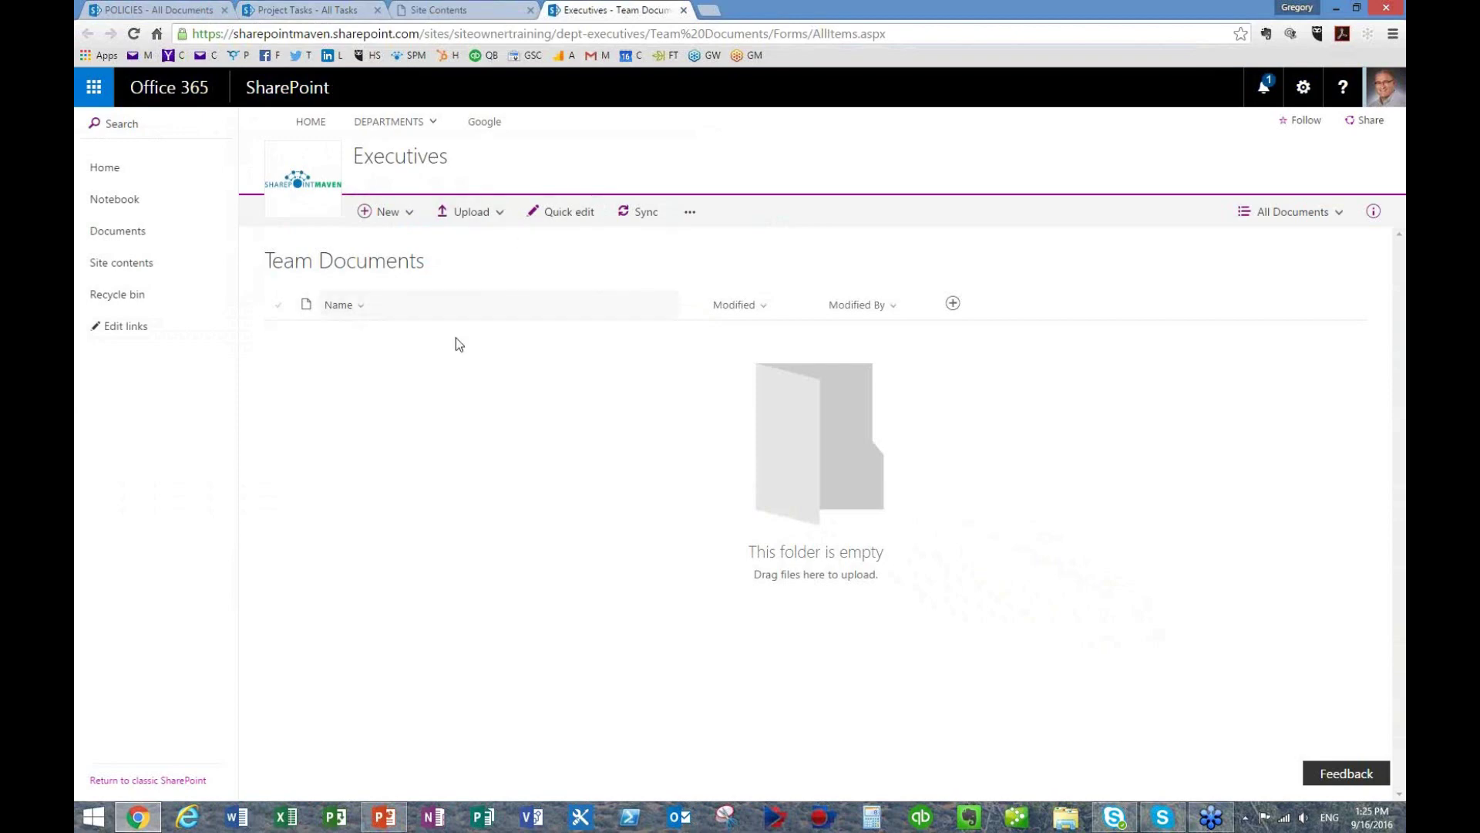
- Go to the Executives home page and open the site contents
left_click(106, 169)
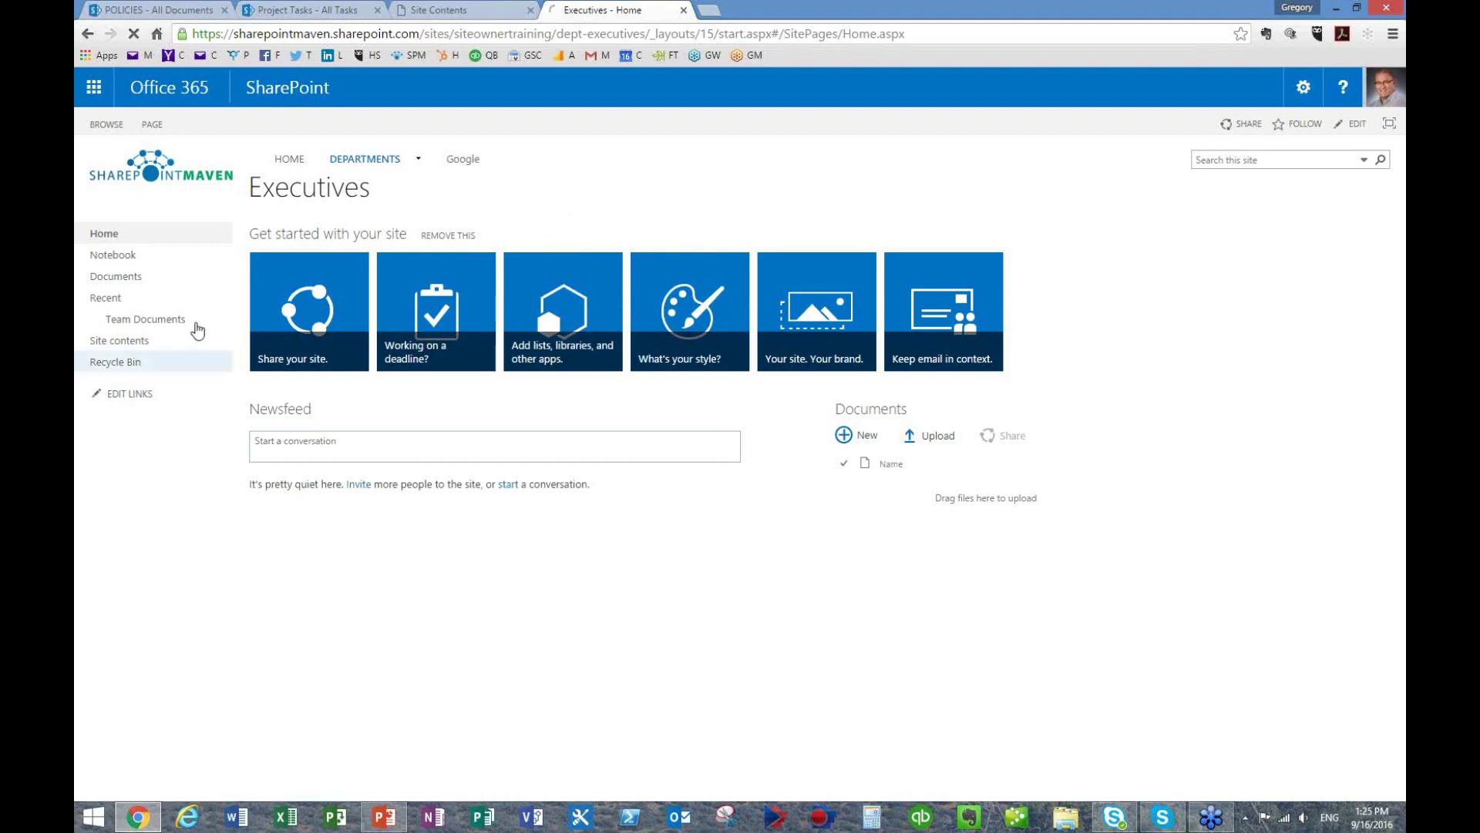
left_click(1303, 91)
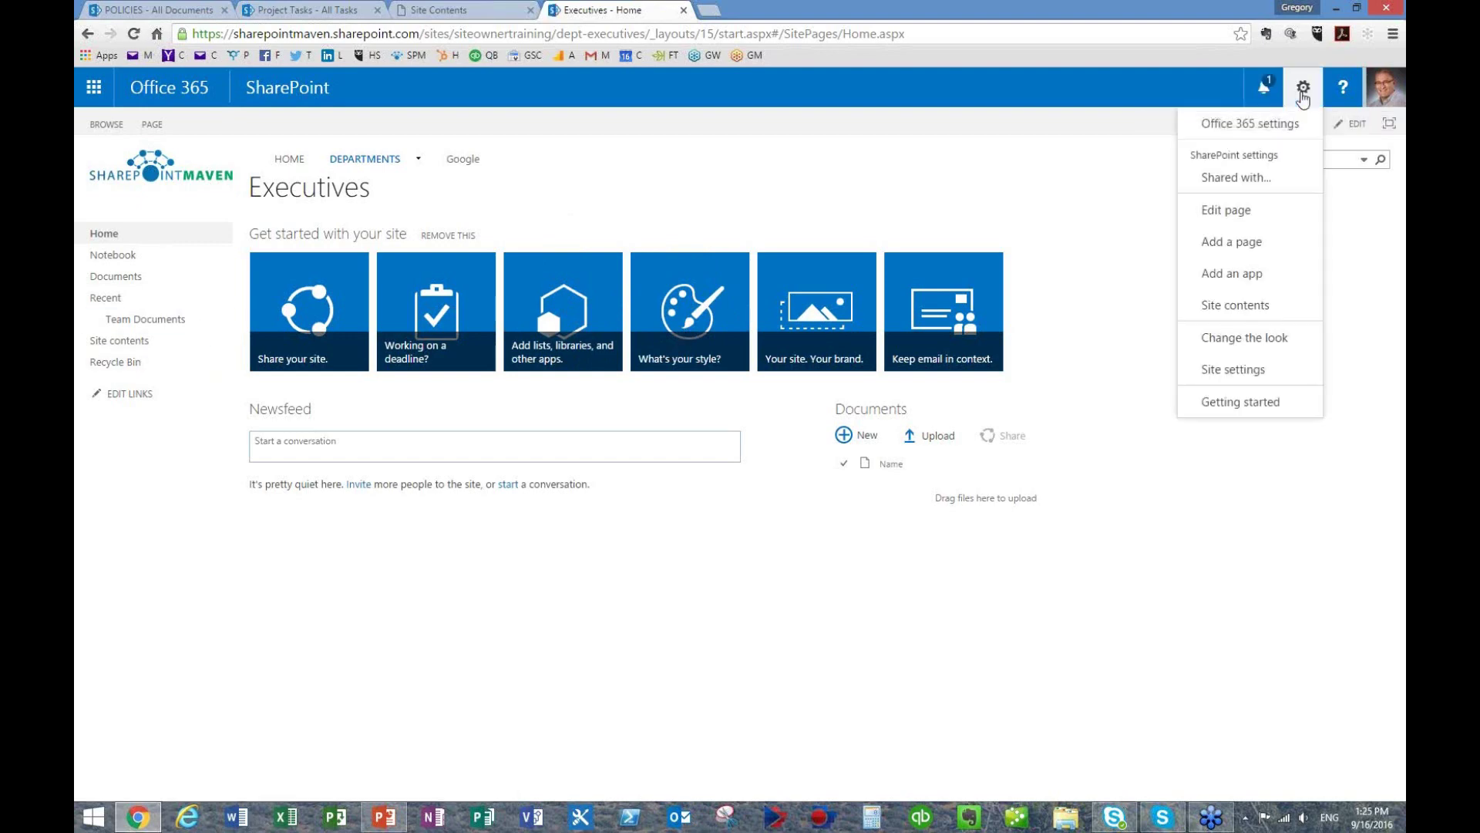
left_click(1263, 310)
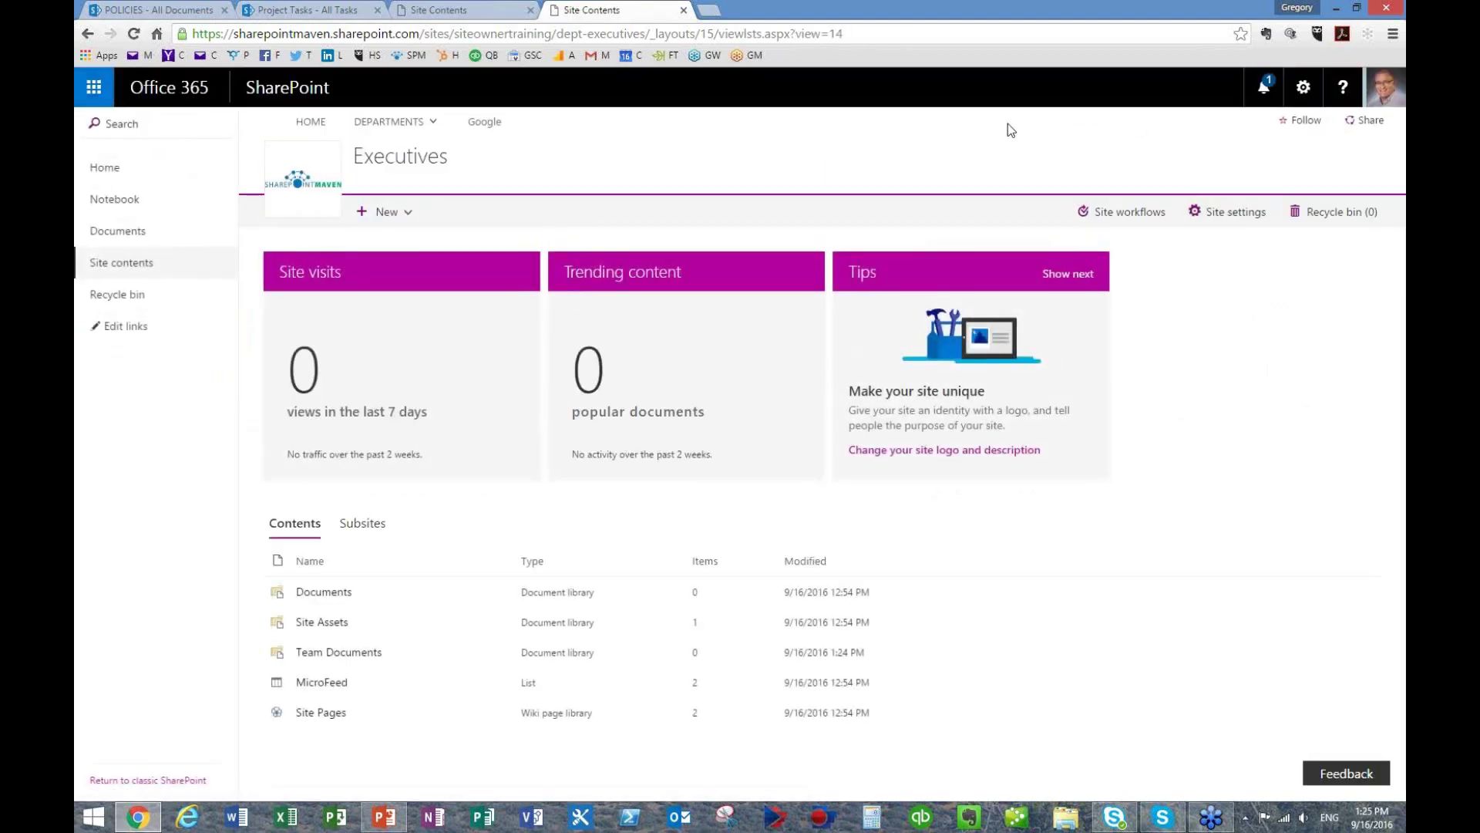
- Add a Calendar app named Exec Calendar to the Executives site
left_click(388, 212)
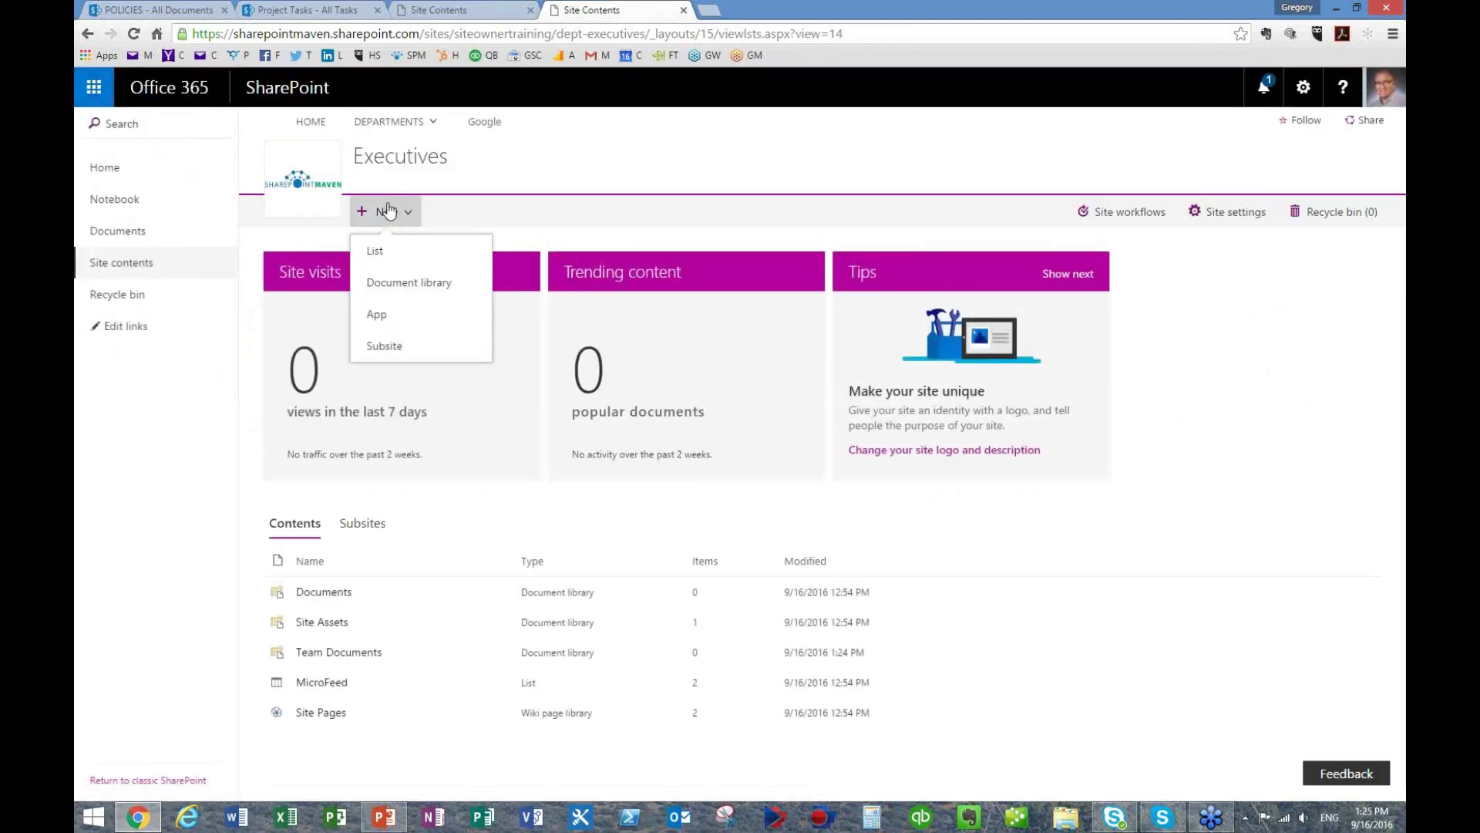
left_click(391, 313)
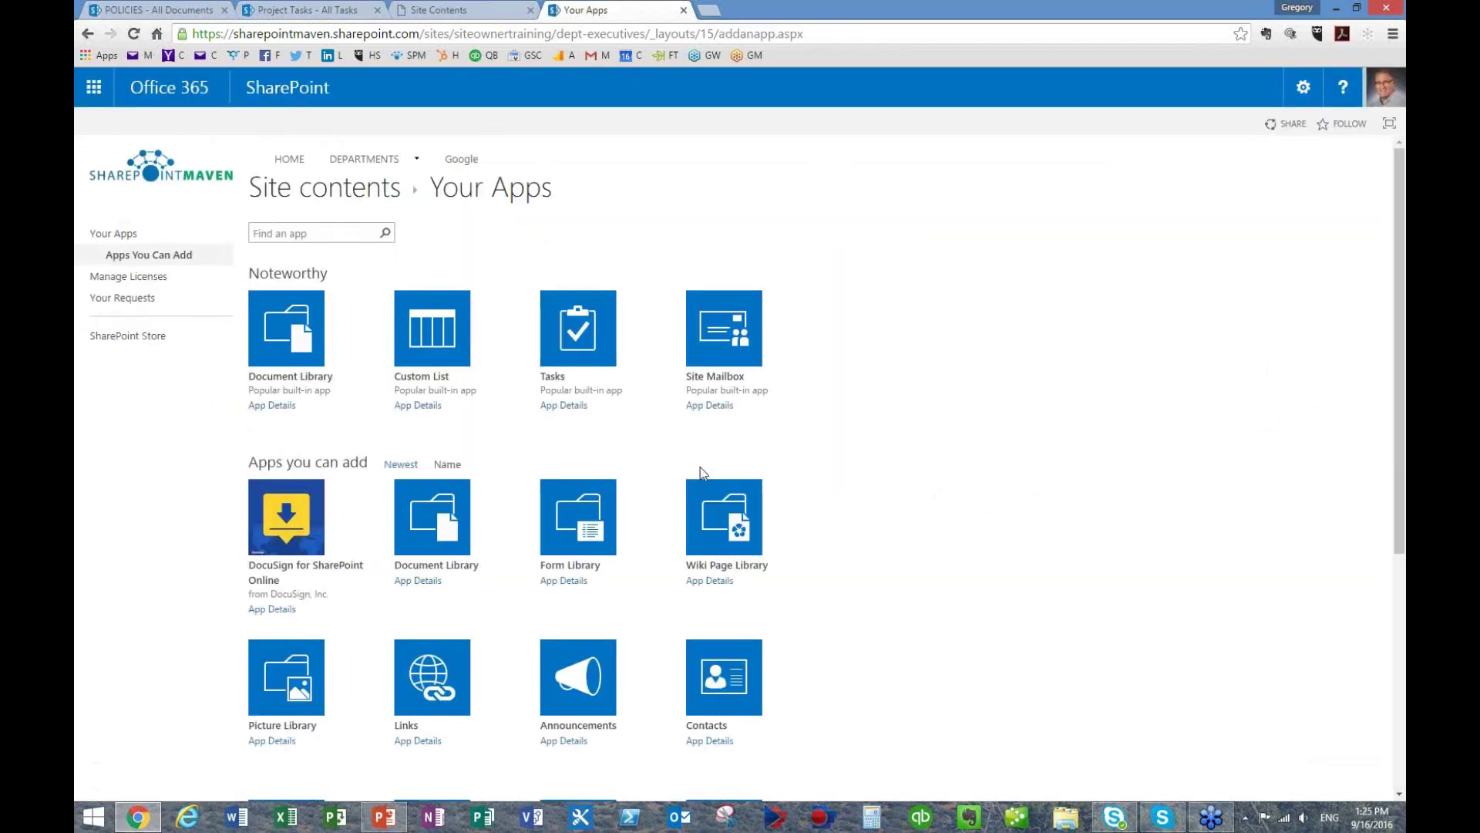
scroll(703, 473, "down", 2)
scroll(701, 477, "up", 1)
scroll(702, 476, "up", 2)
scroll(698, 474, "down", 5)
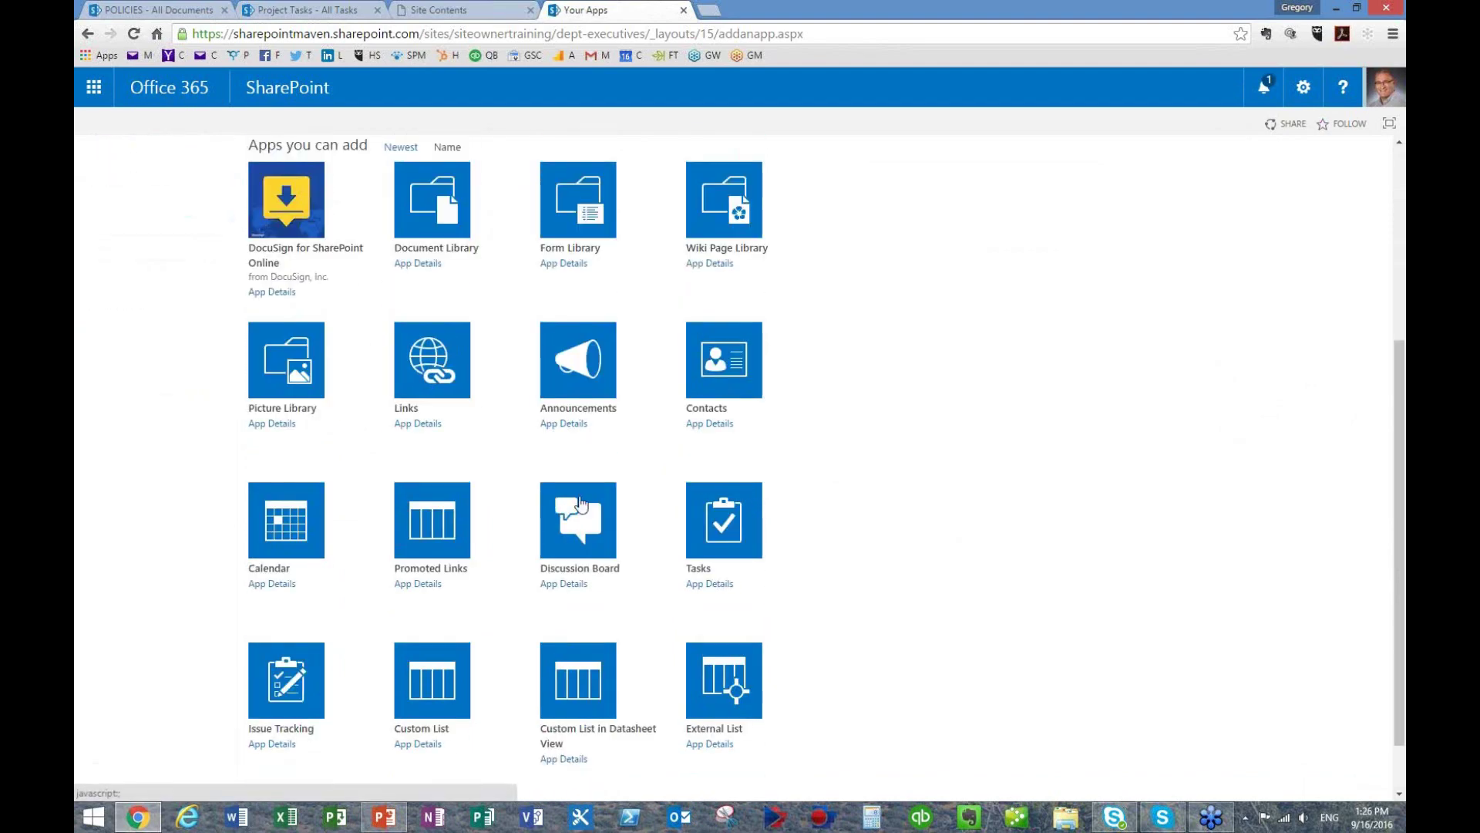
left_click(581, 503)
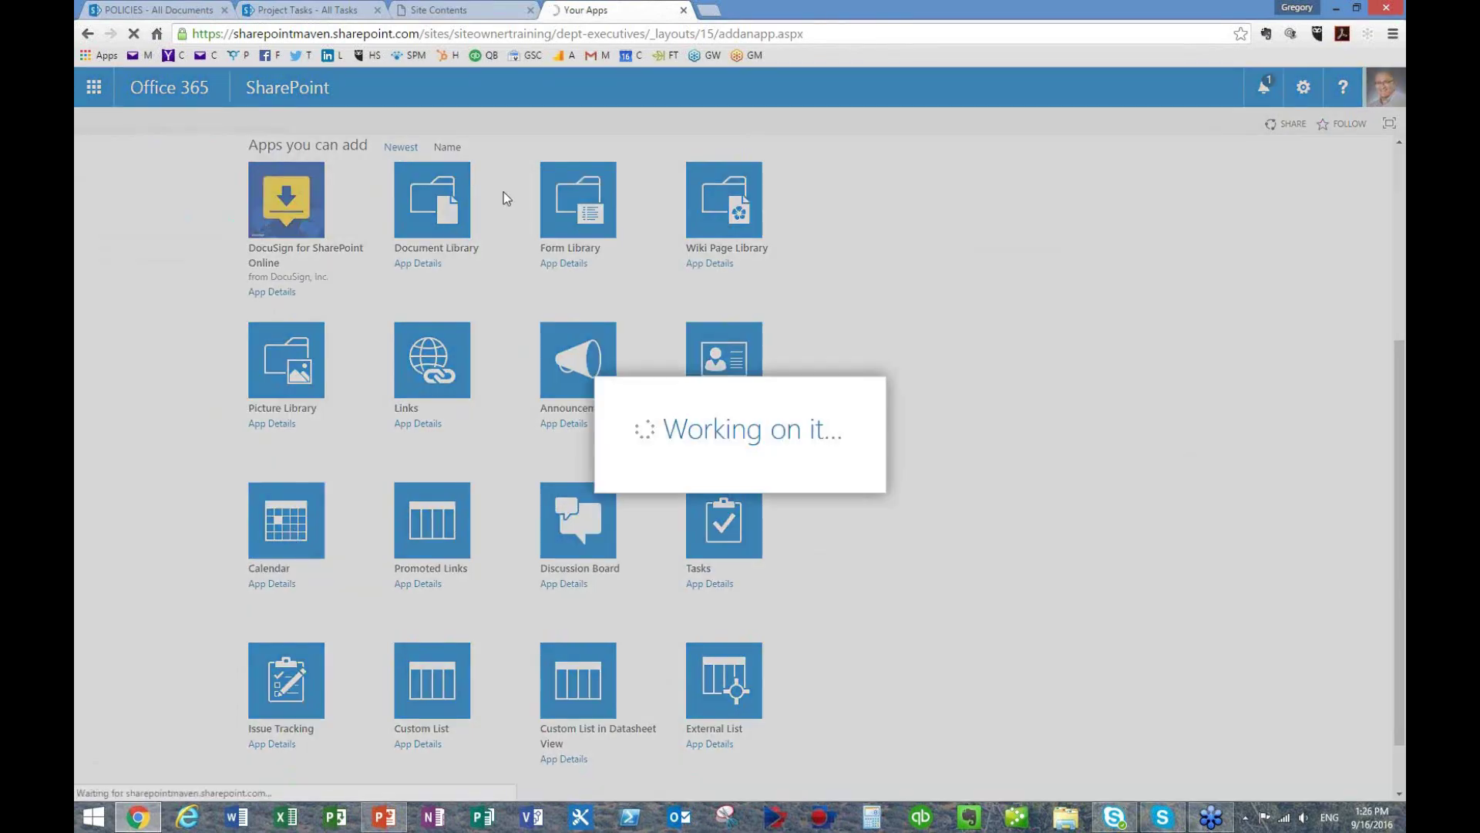
type("Exec Cas")
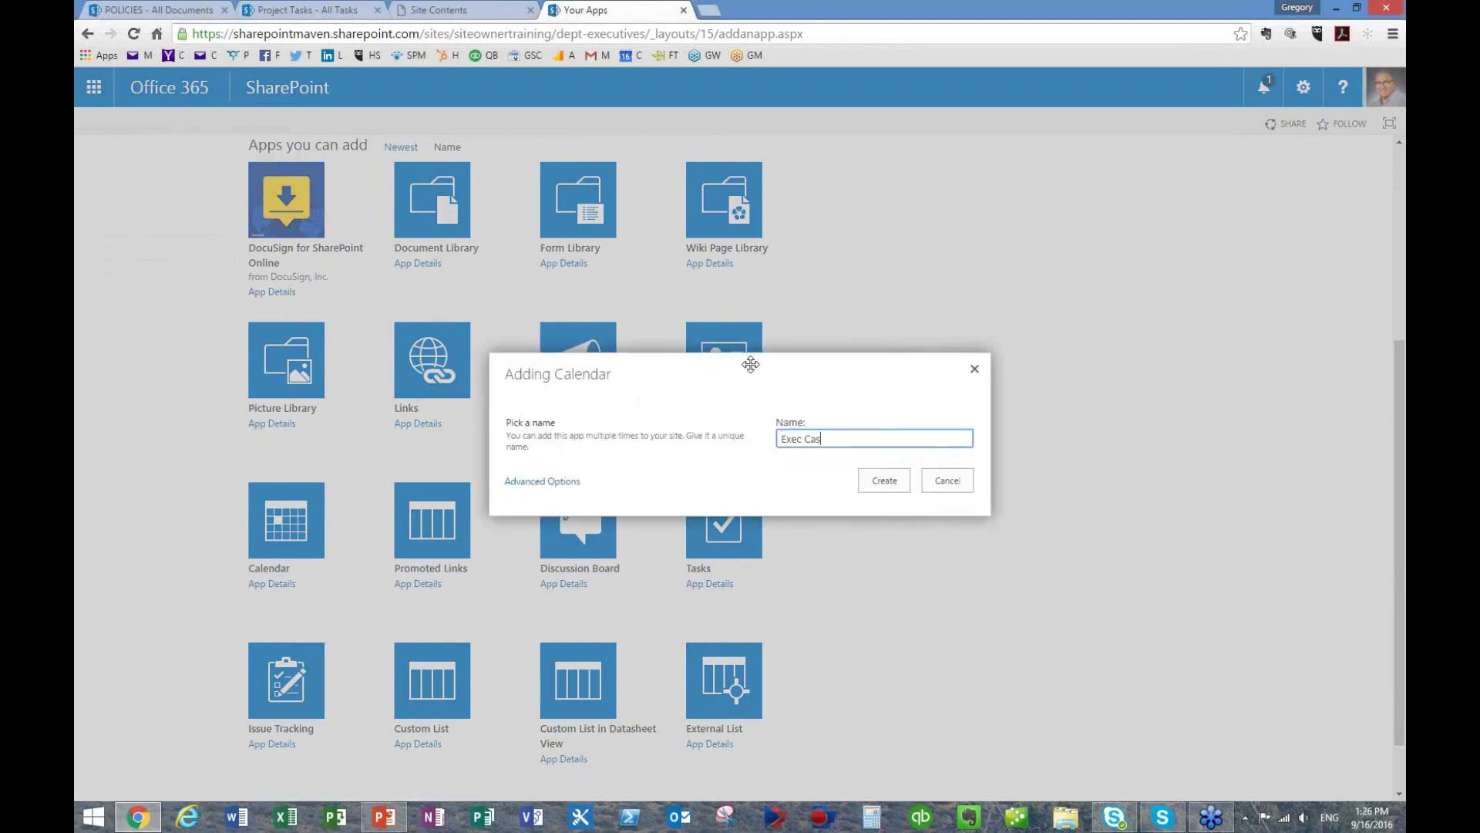
key("BackSpace")
key("BackSpace")
type("alendar")
left_click(885, 481)
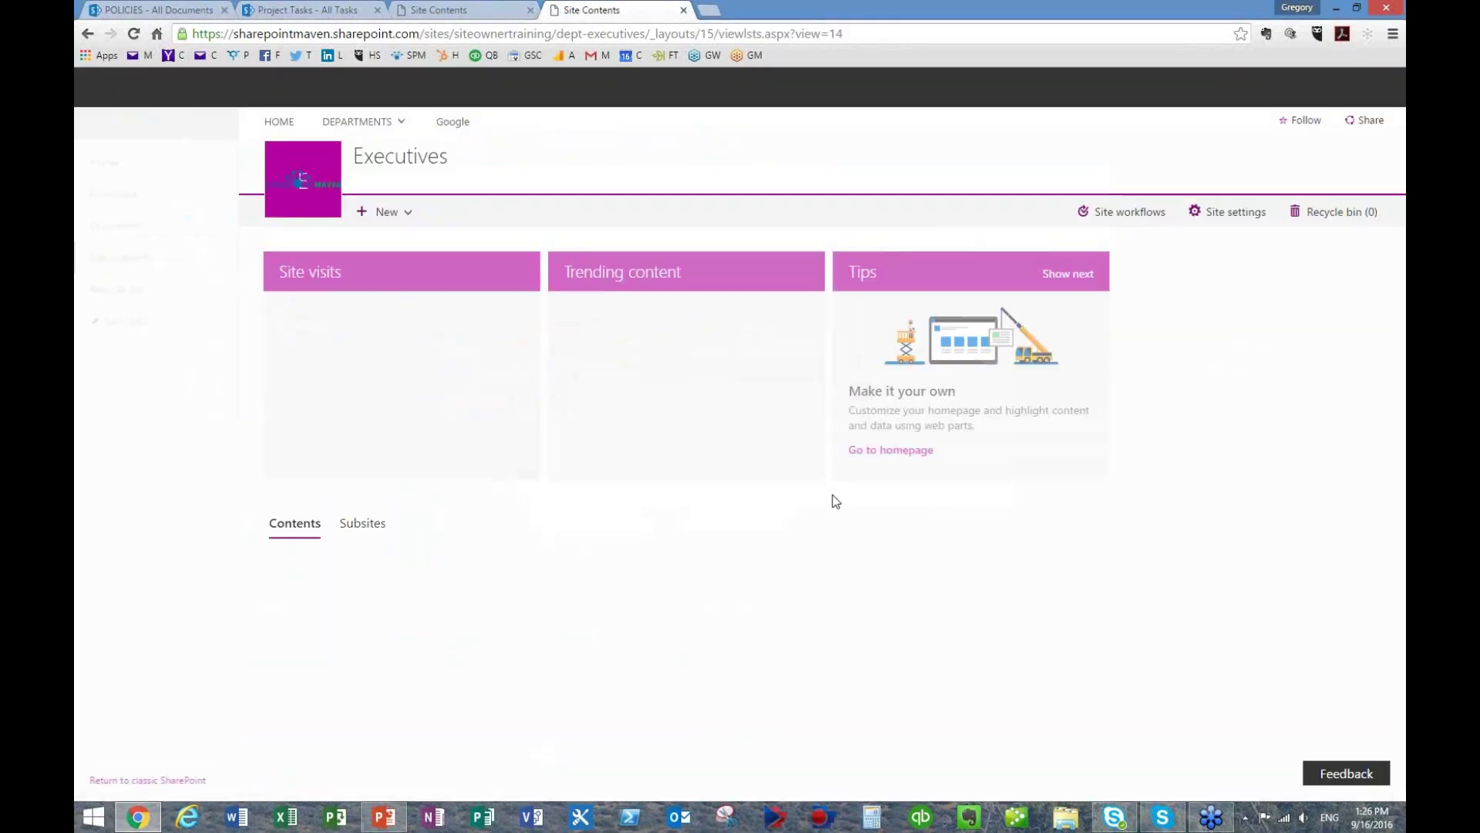
- Add an Issue Tracking app named Exec Issues Log, and return to the Executives home page
left_click(404, 216)
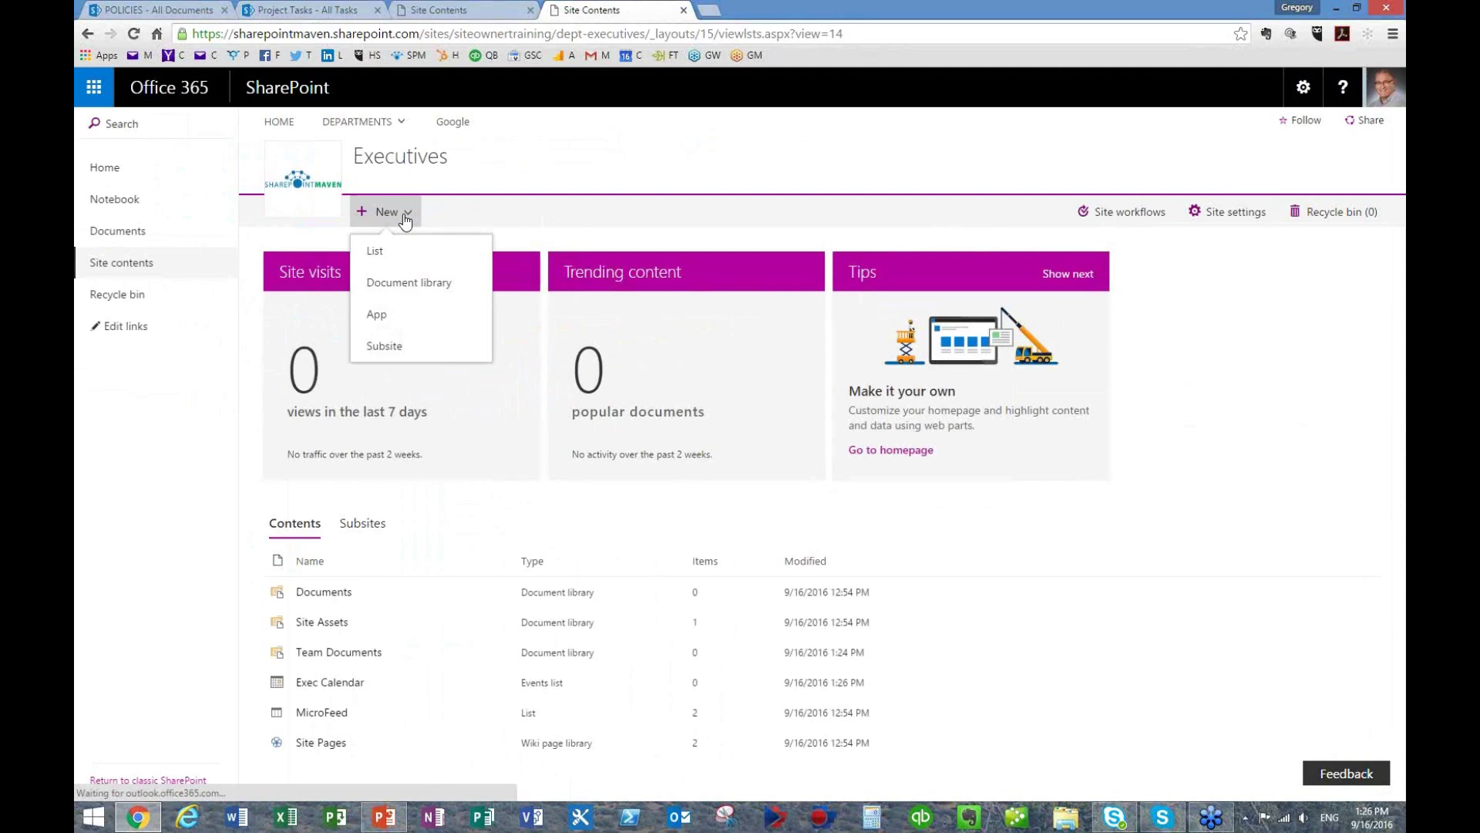
left_click(376, 315)
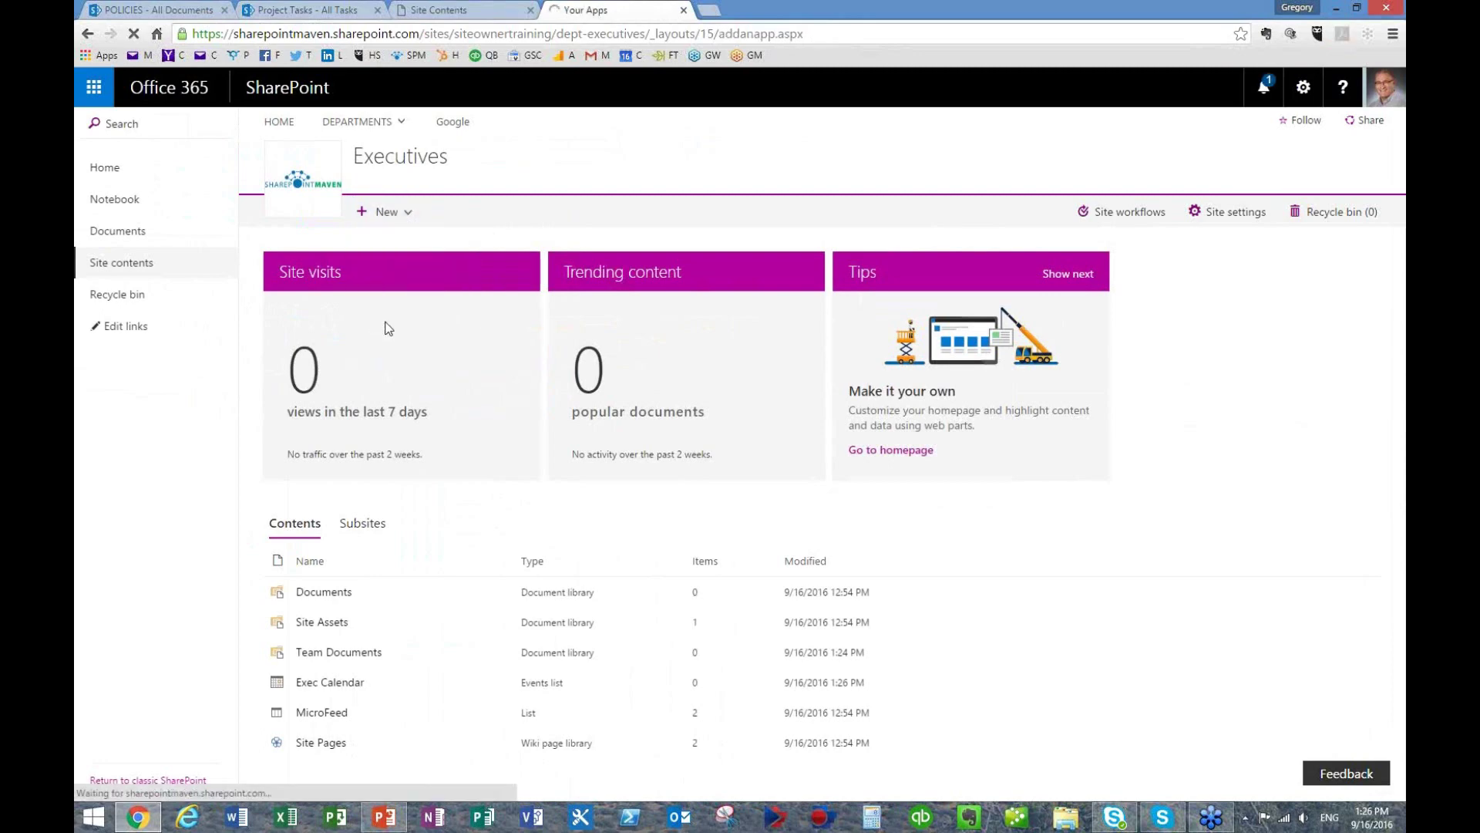
scroll(432, 430, "down", 3)
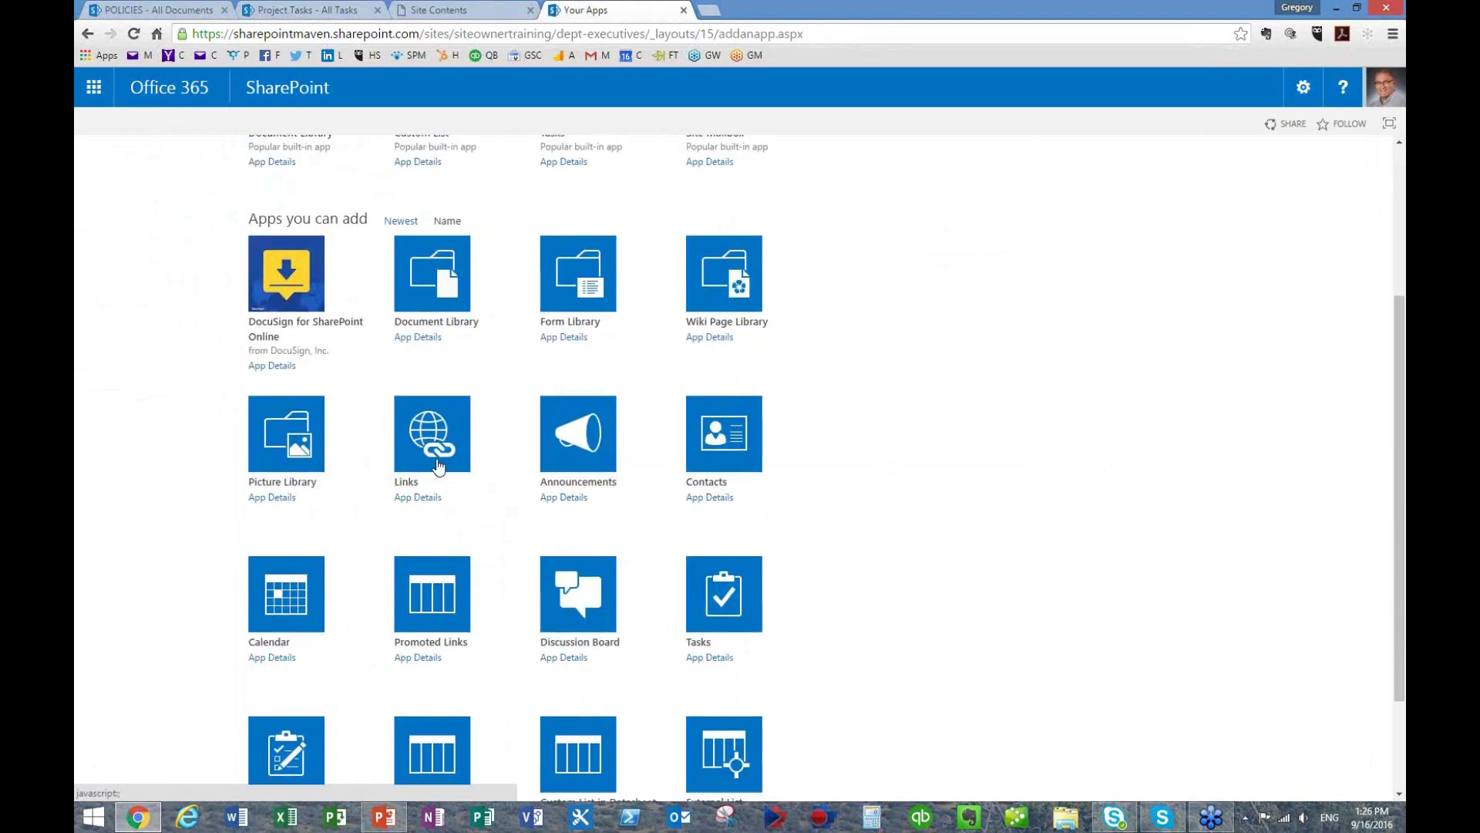
scroll(436, 436, "down", 2)
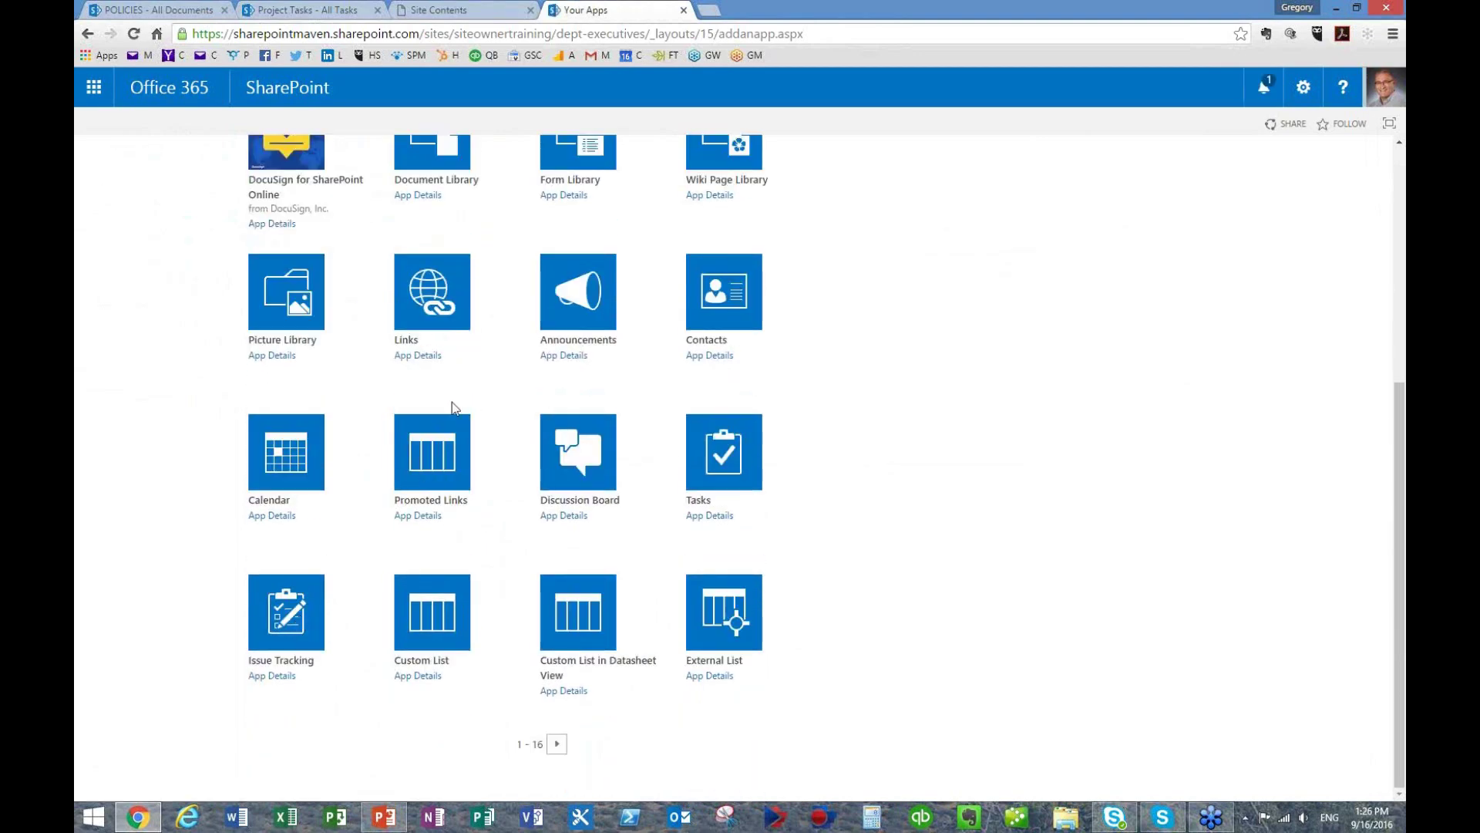
left_click(280, 595)
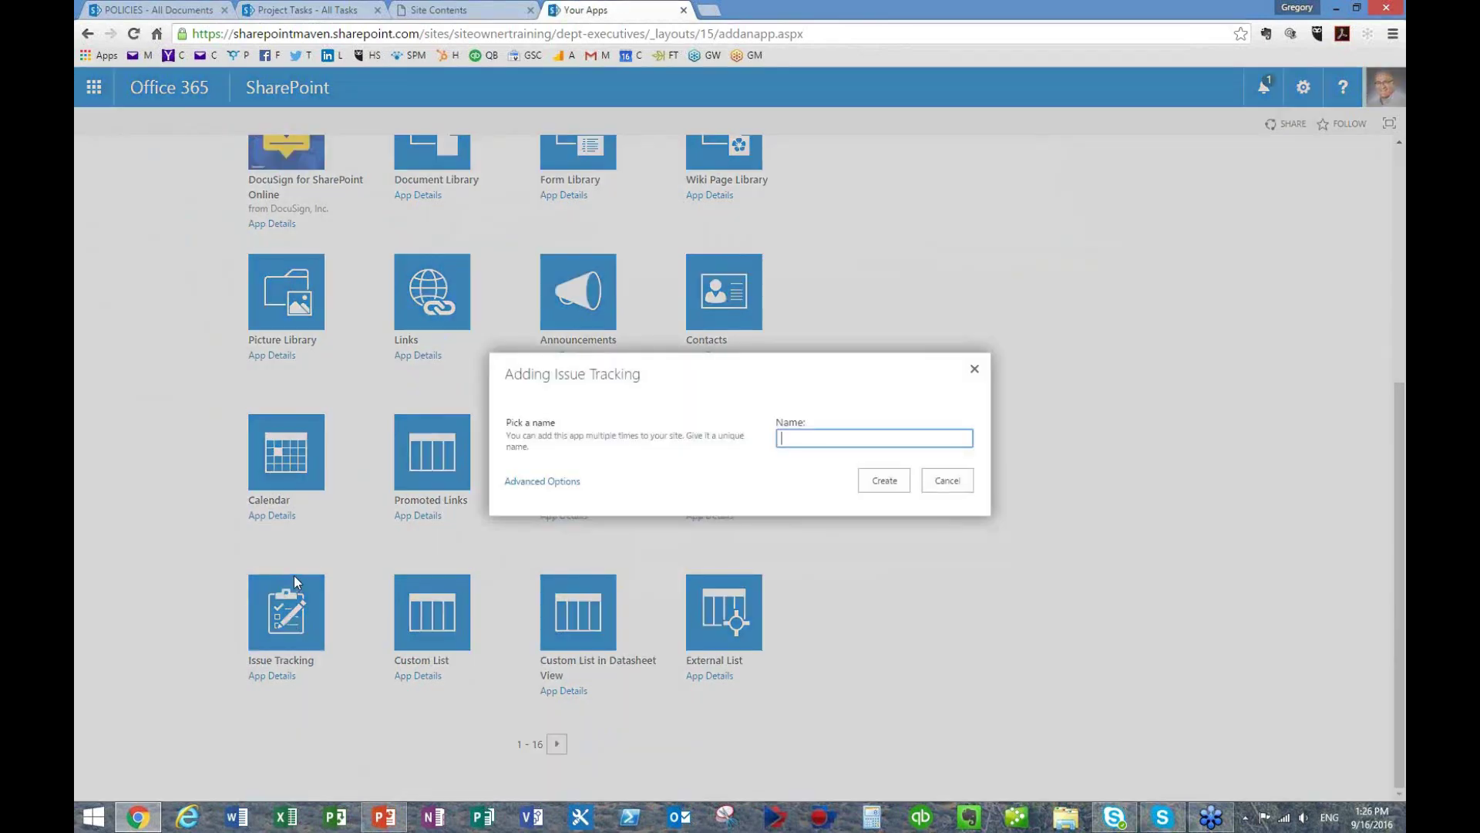
type("Exe")
key("BackSpace")
type("ec Issues Log")
left_click(876, 480)
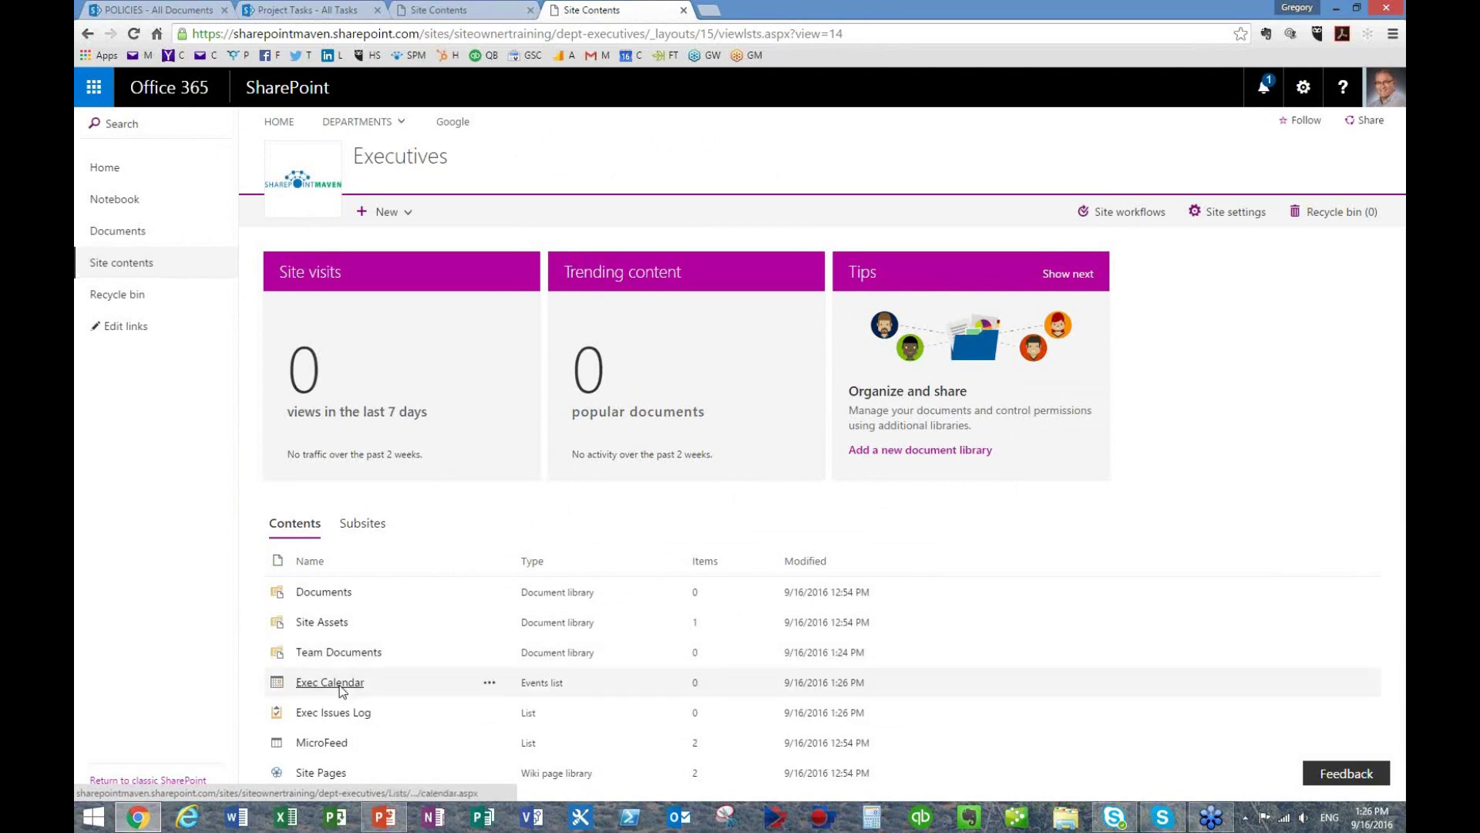
left_click(106, 167)
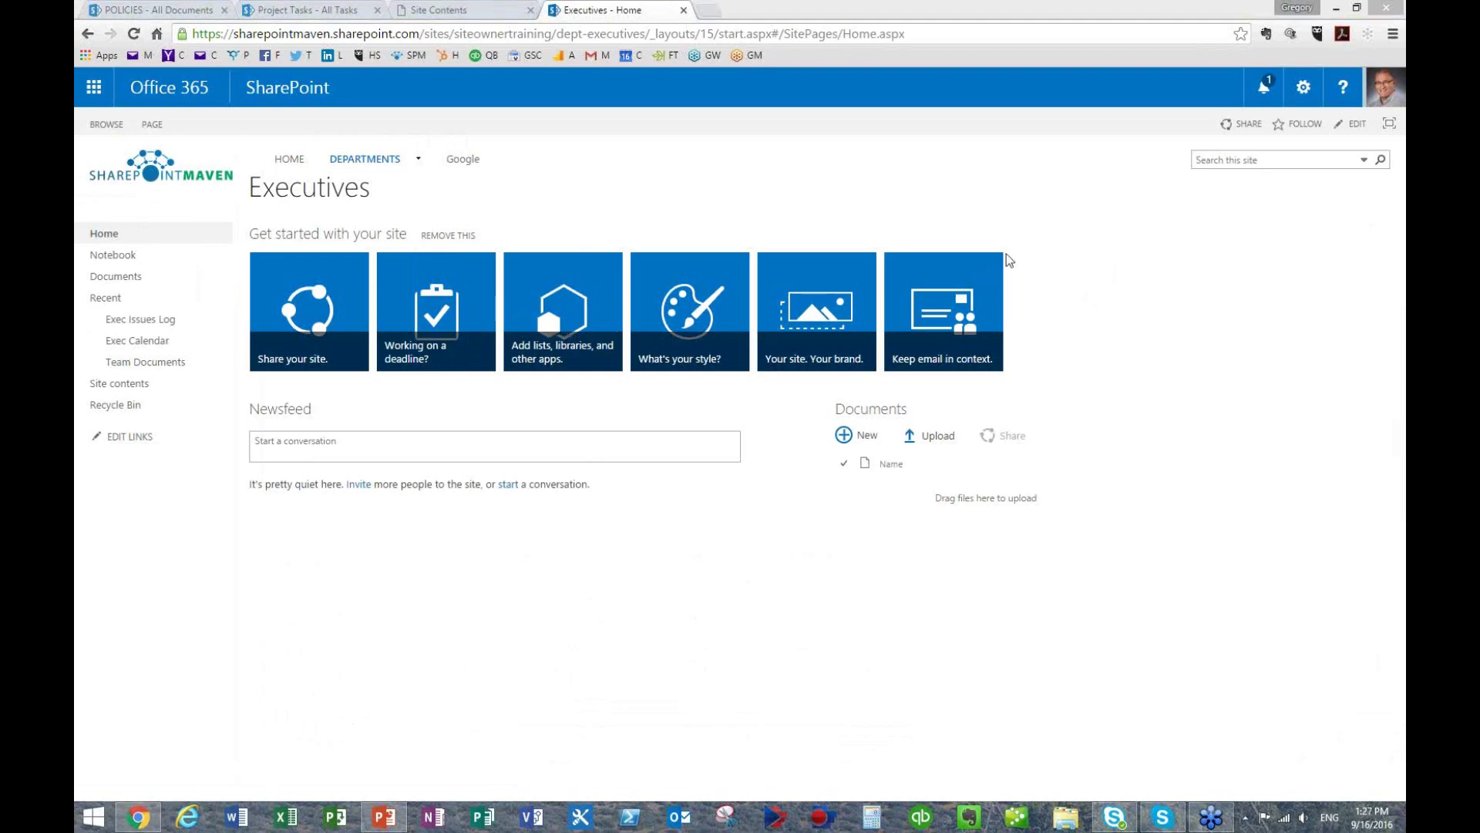
- Open the Executives home page for editing and delete the Get started with your site web part
left_click(834, 192)
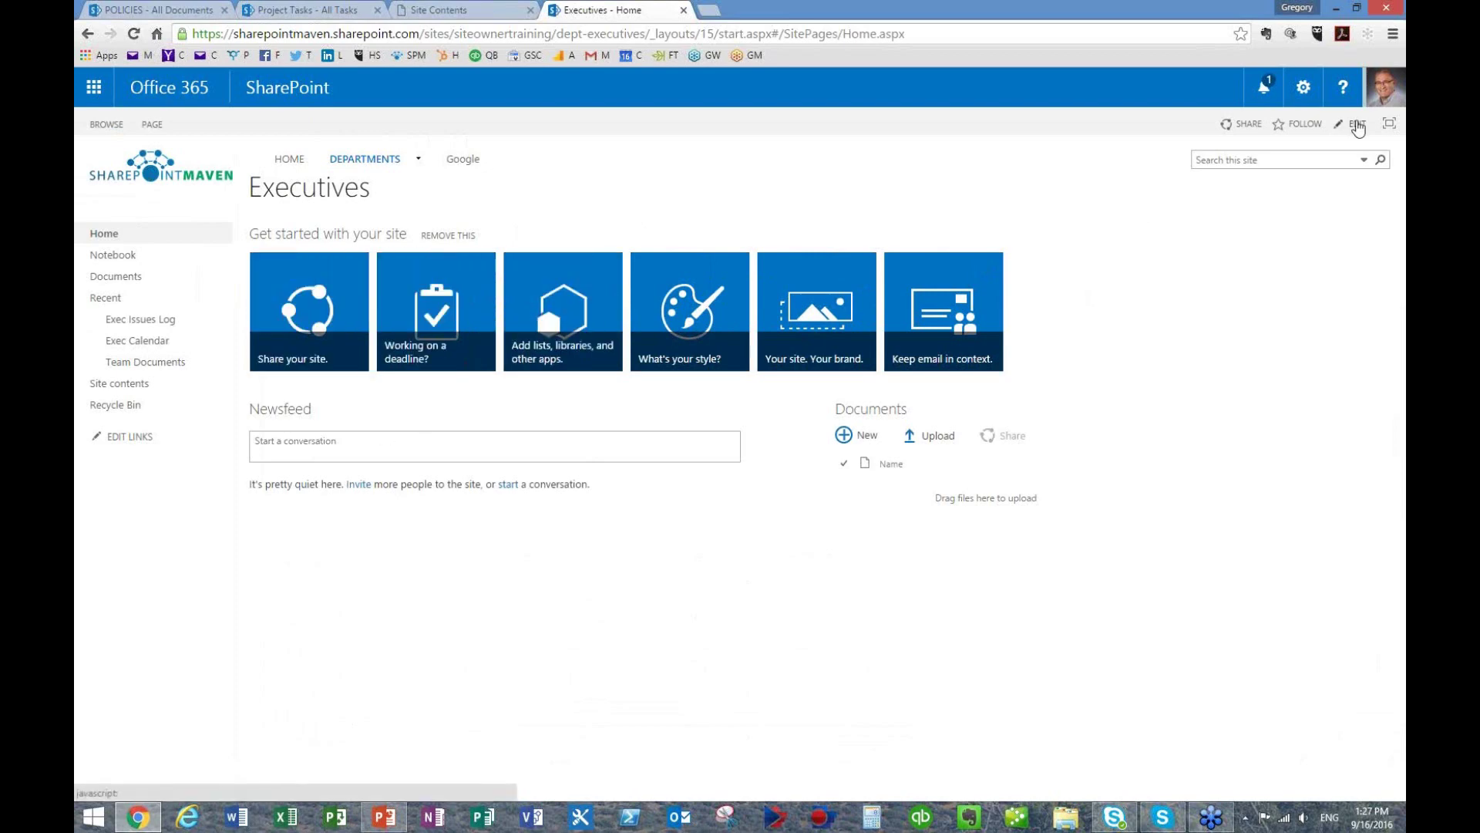
left_click(153, 125)
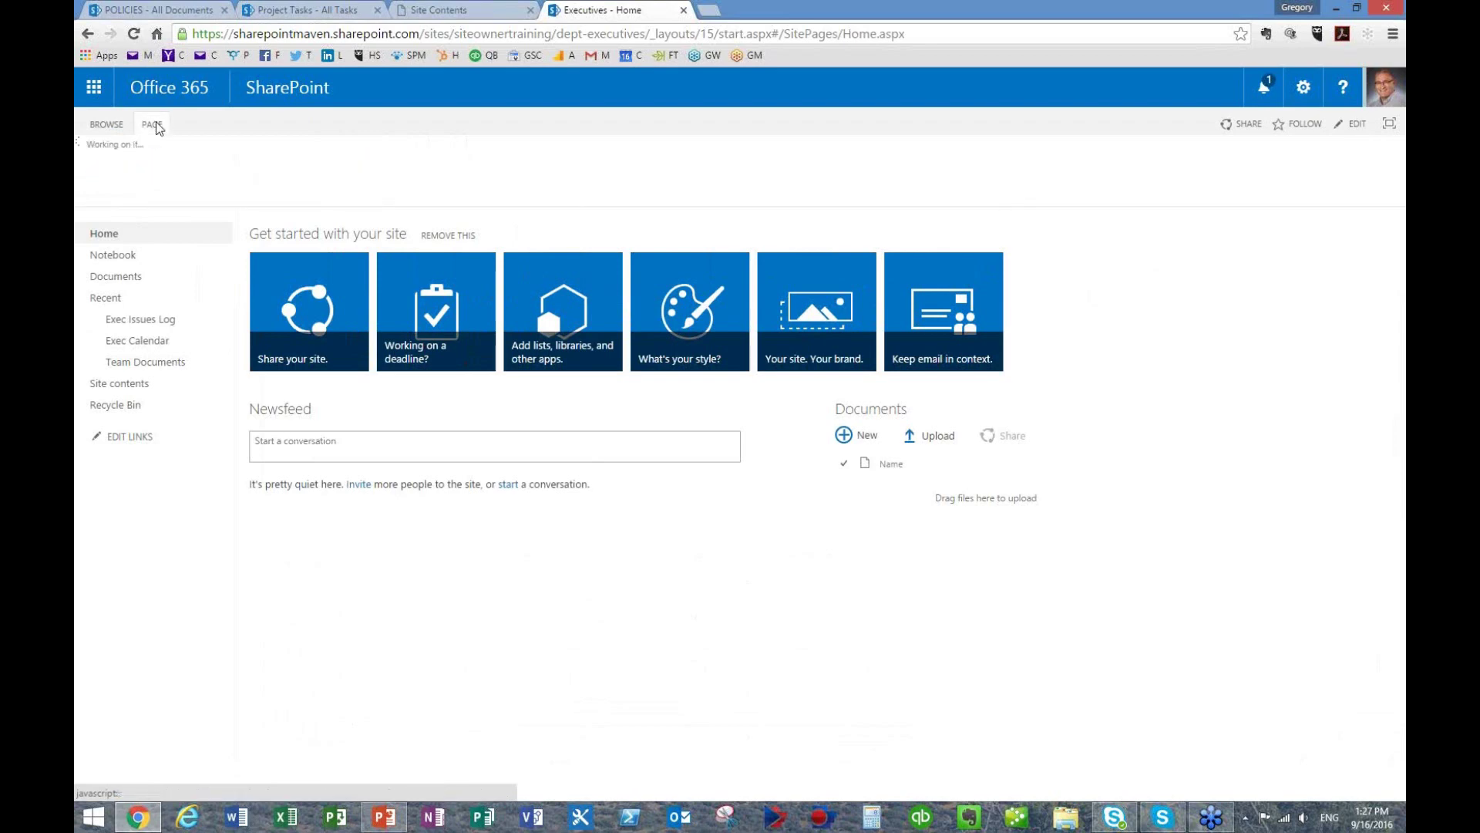
left_click(93, 162)
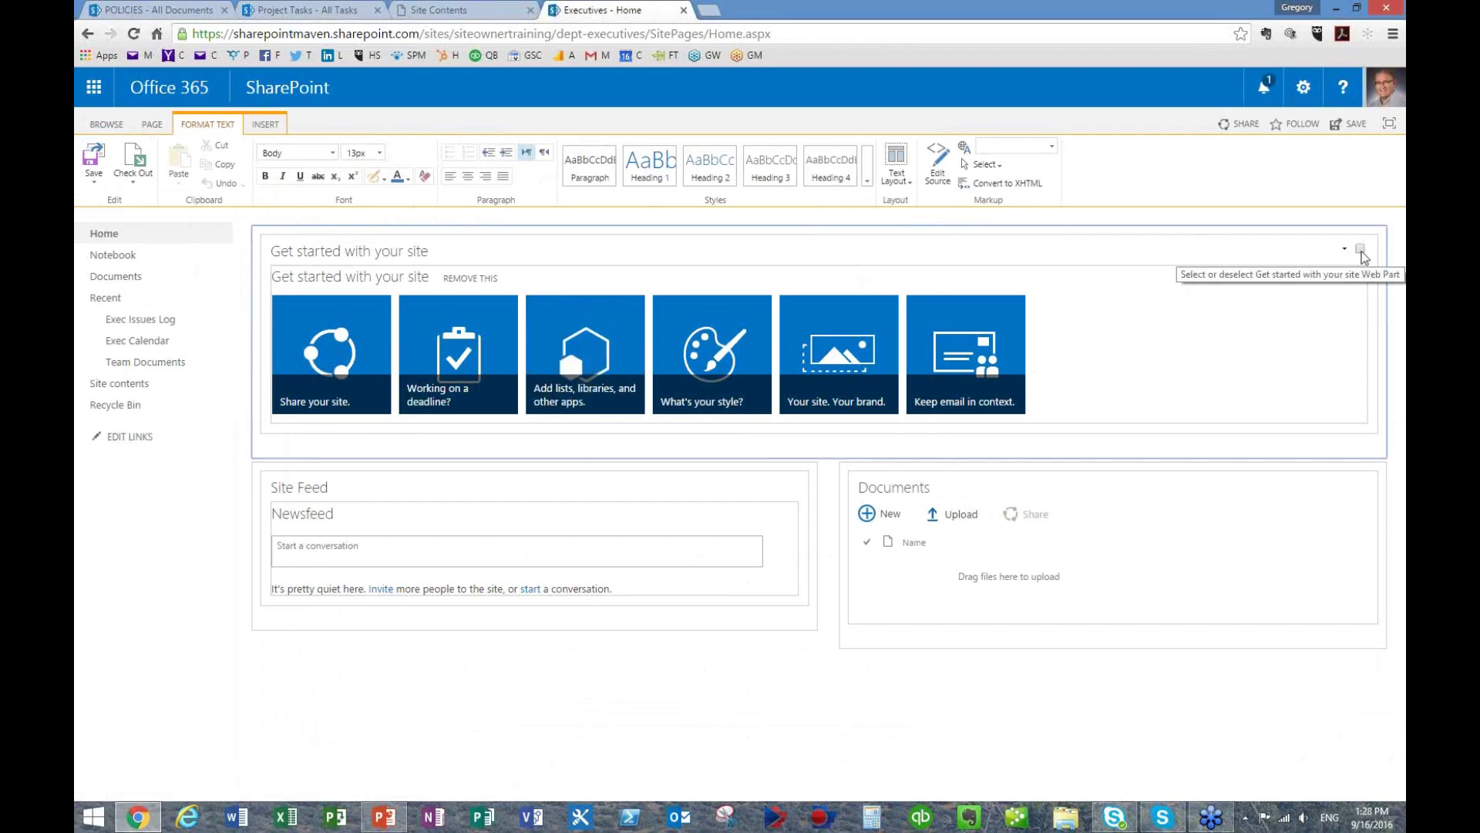
left_click(1361, 251)
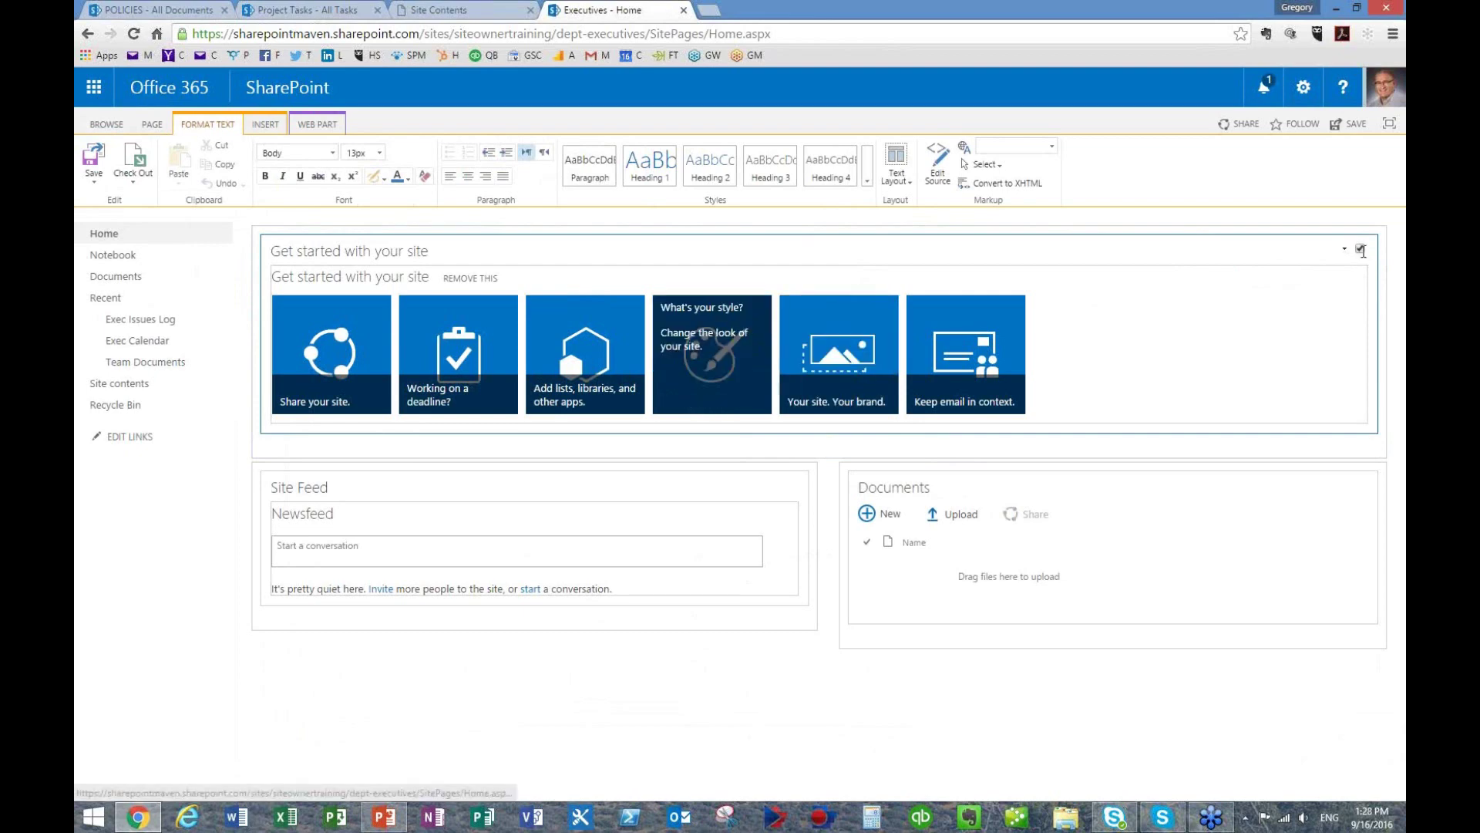
left_click(317, 124)
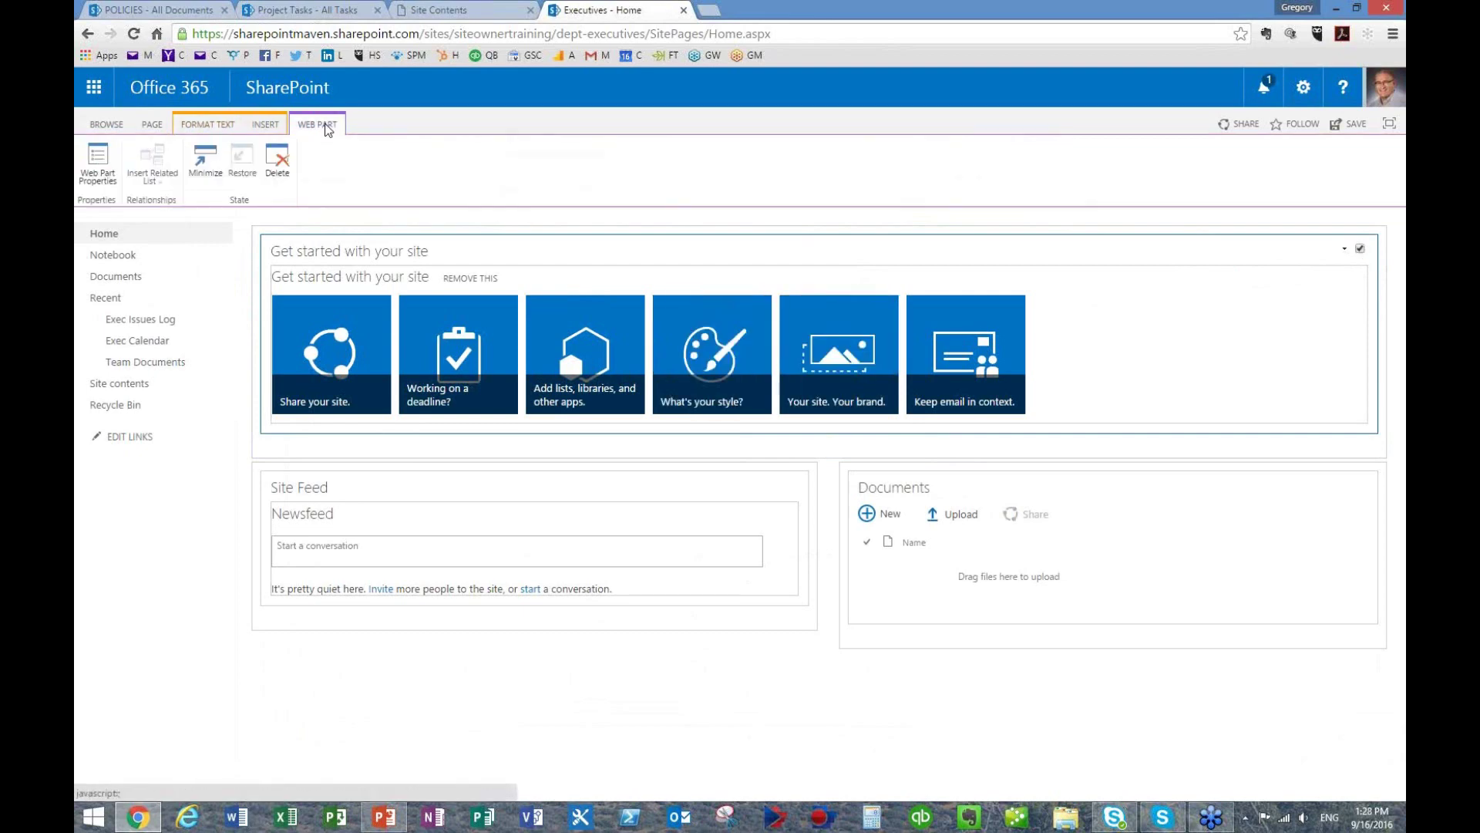
left_click(281, 180)
left_click(813, 144)
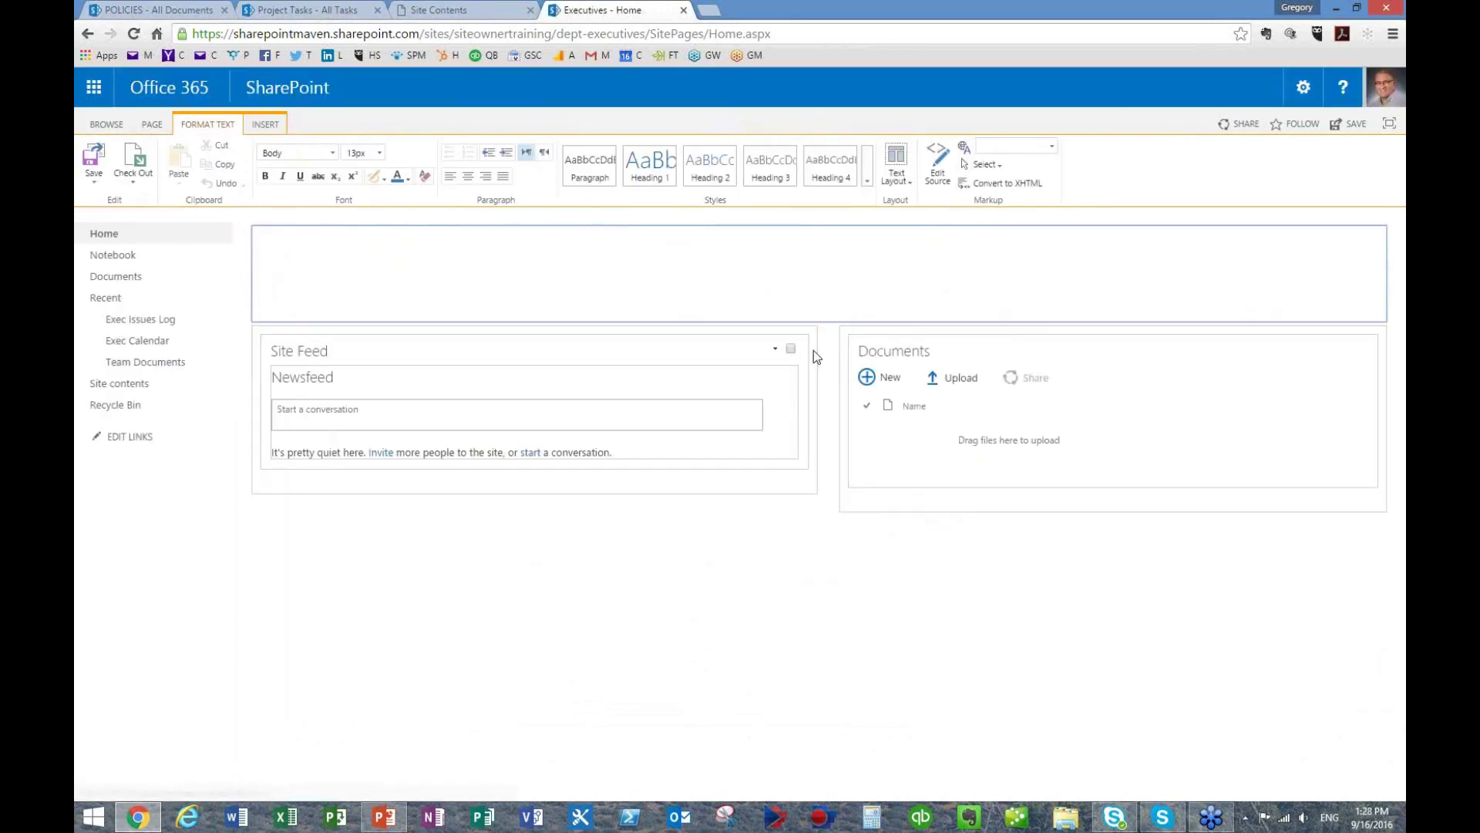
- Delete the Site Feed web part from the home page
left_click(791, 348)
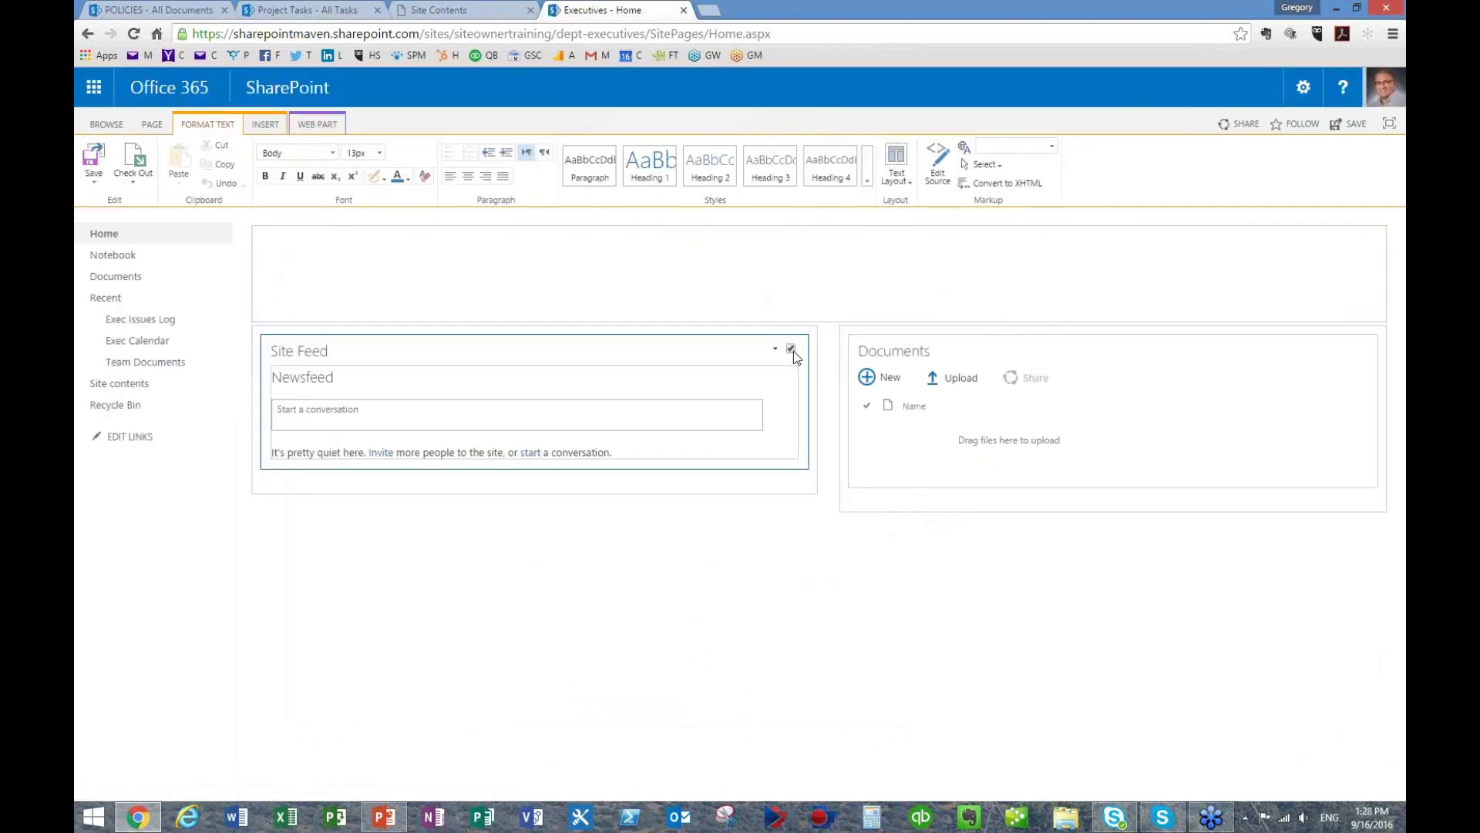
left_click(318, 124)
left_click(277, 179)
left_click(807, 143)
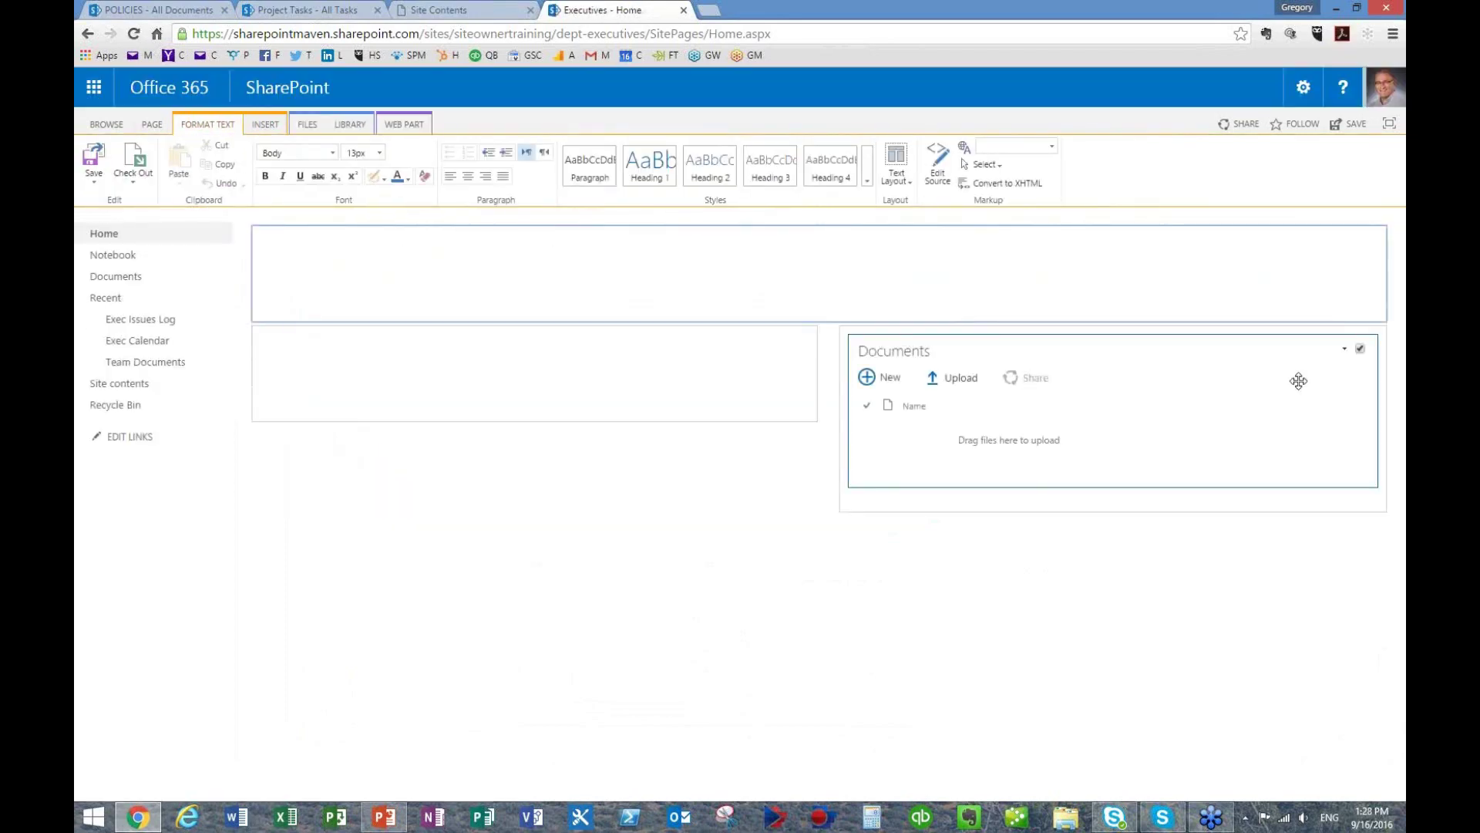
- Delete the Documents web part from the home page
left_click(1360, 348)
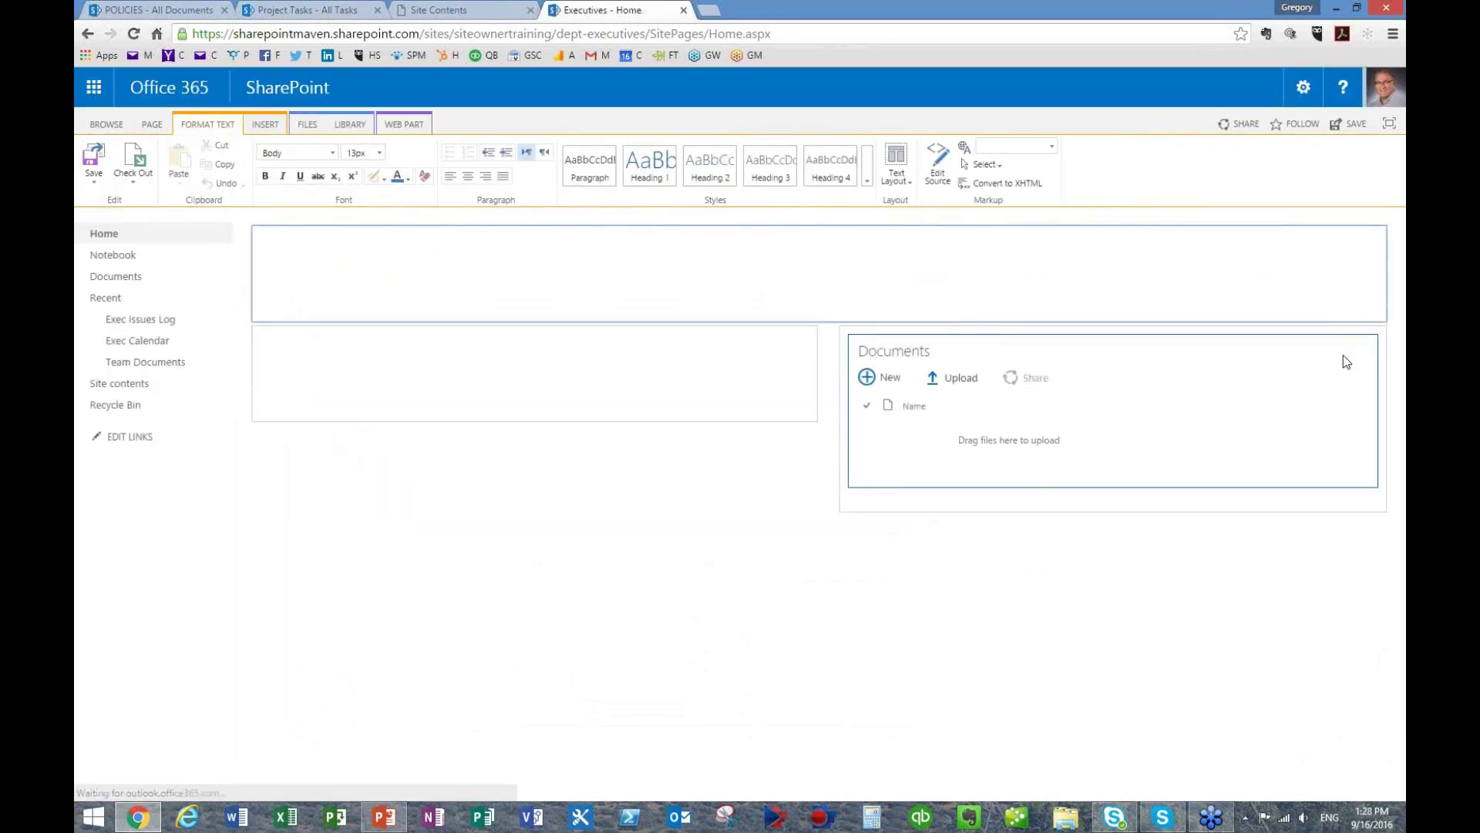
left_click(416, 130)
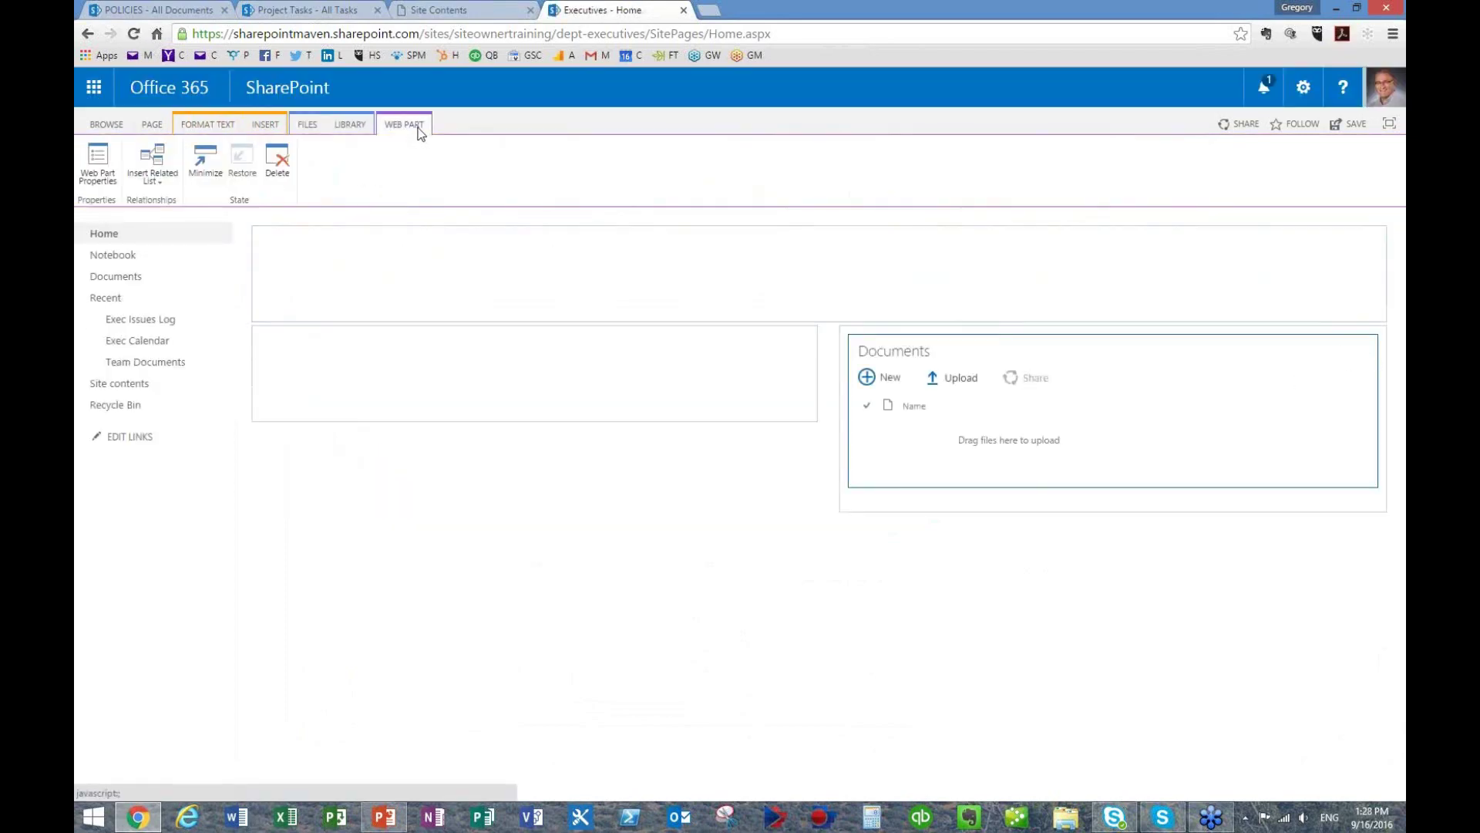
left_click(277, 163)
left_click(802, 137)
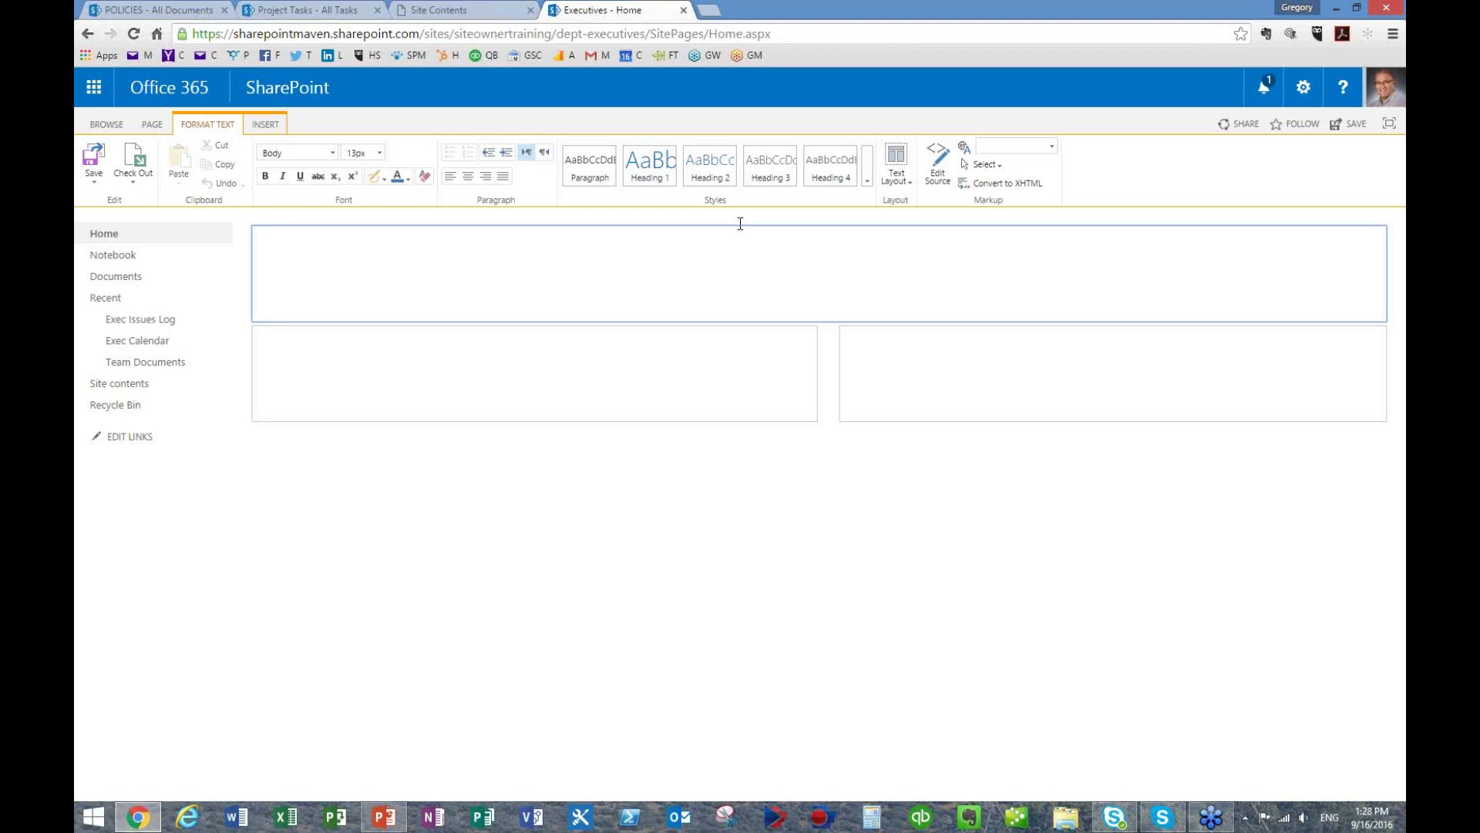
- Change the home page's text layout to three columns with header
left_click(603, 263)
left_click(606, 373)
left_click(896, 164)
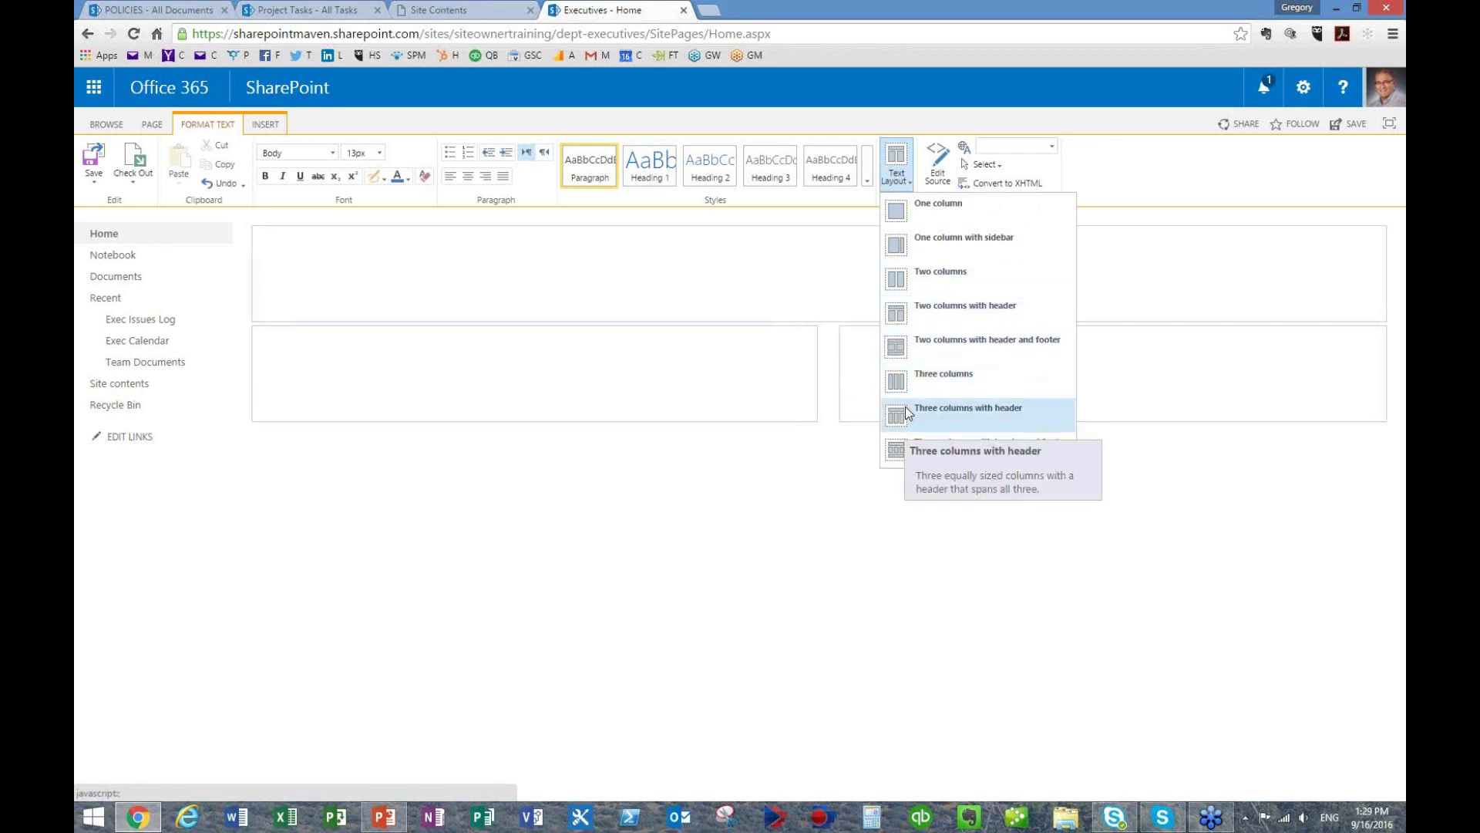
left_click(957, 407)
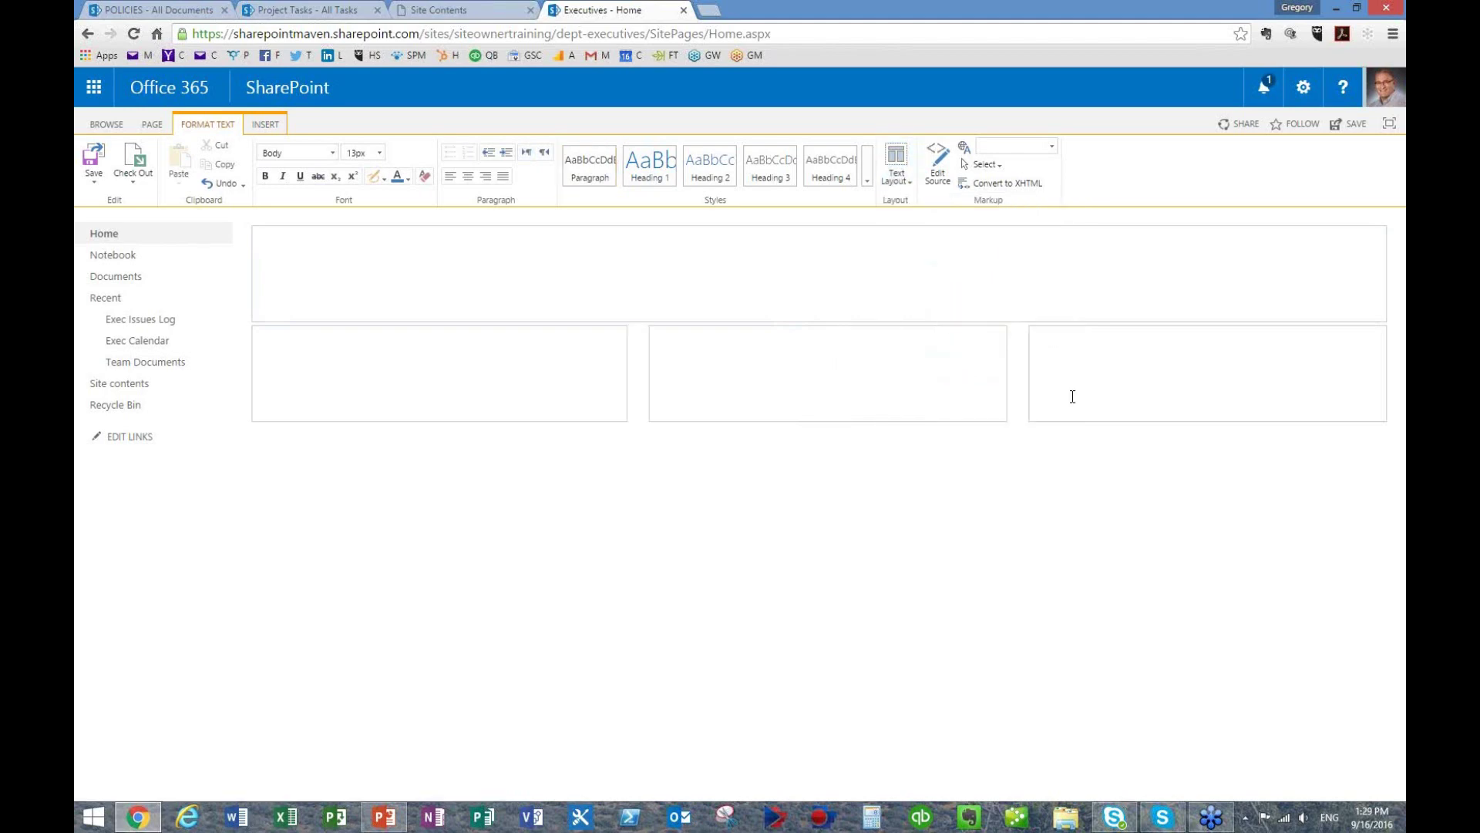
- Enter the title "Executive Site" in the page header and format it as Heading 1, dark red and bold
left_click(602, 249)
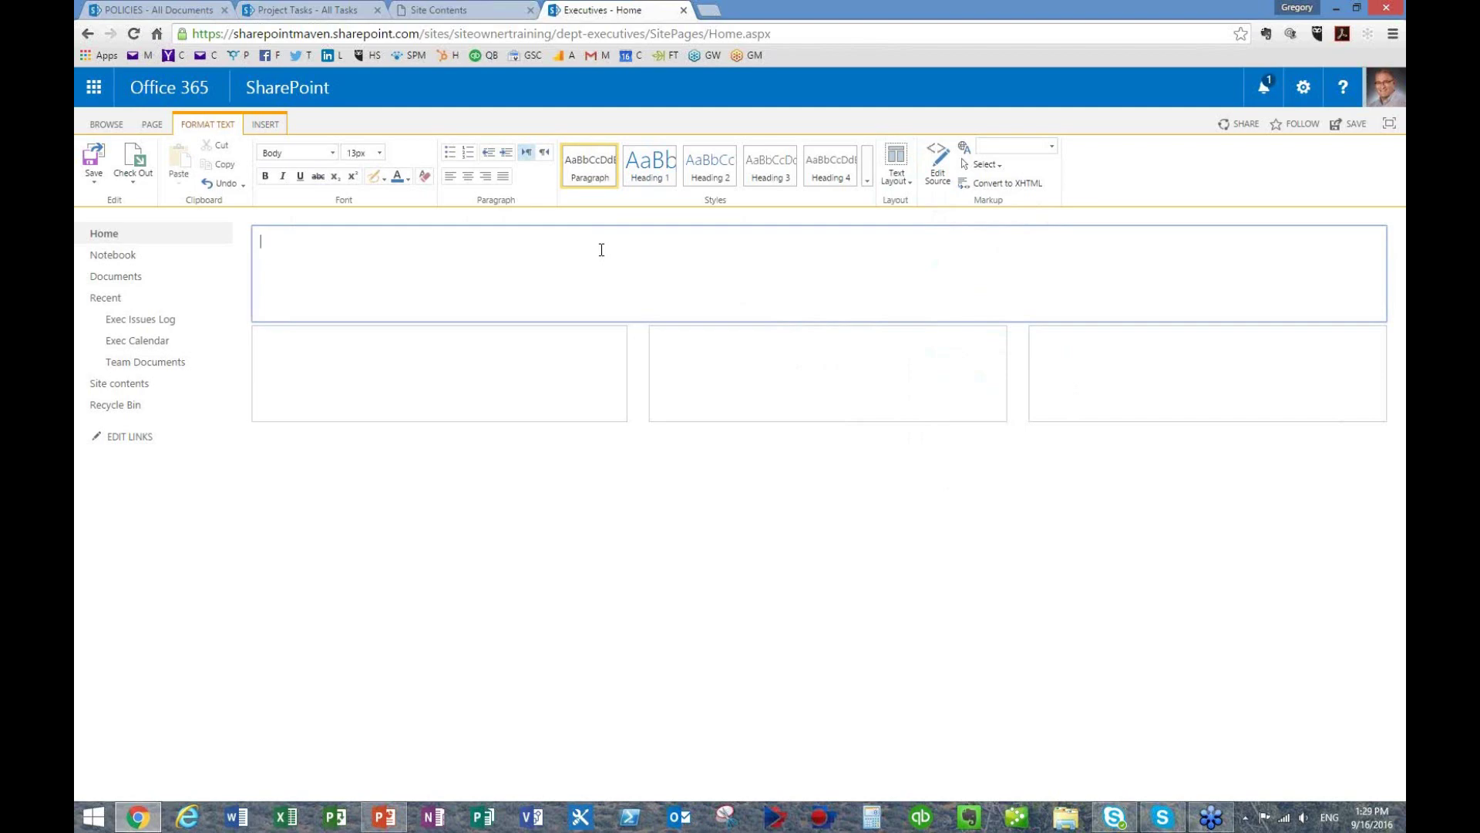
type("Executive iSite")
key("ctrl+a")
left_click(653, 165)
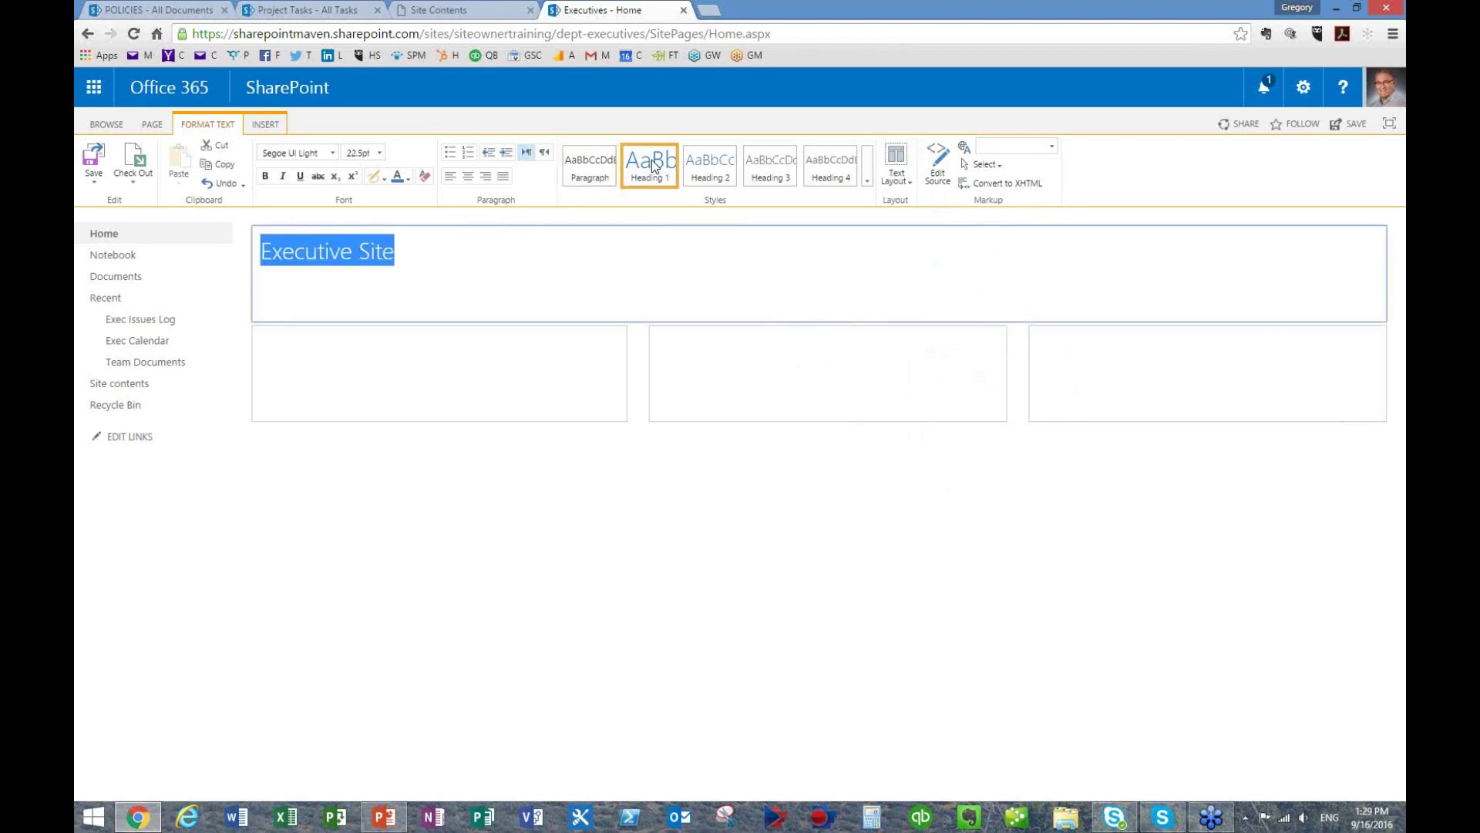
left_click(406, 179)
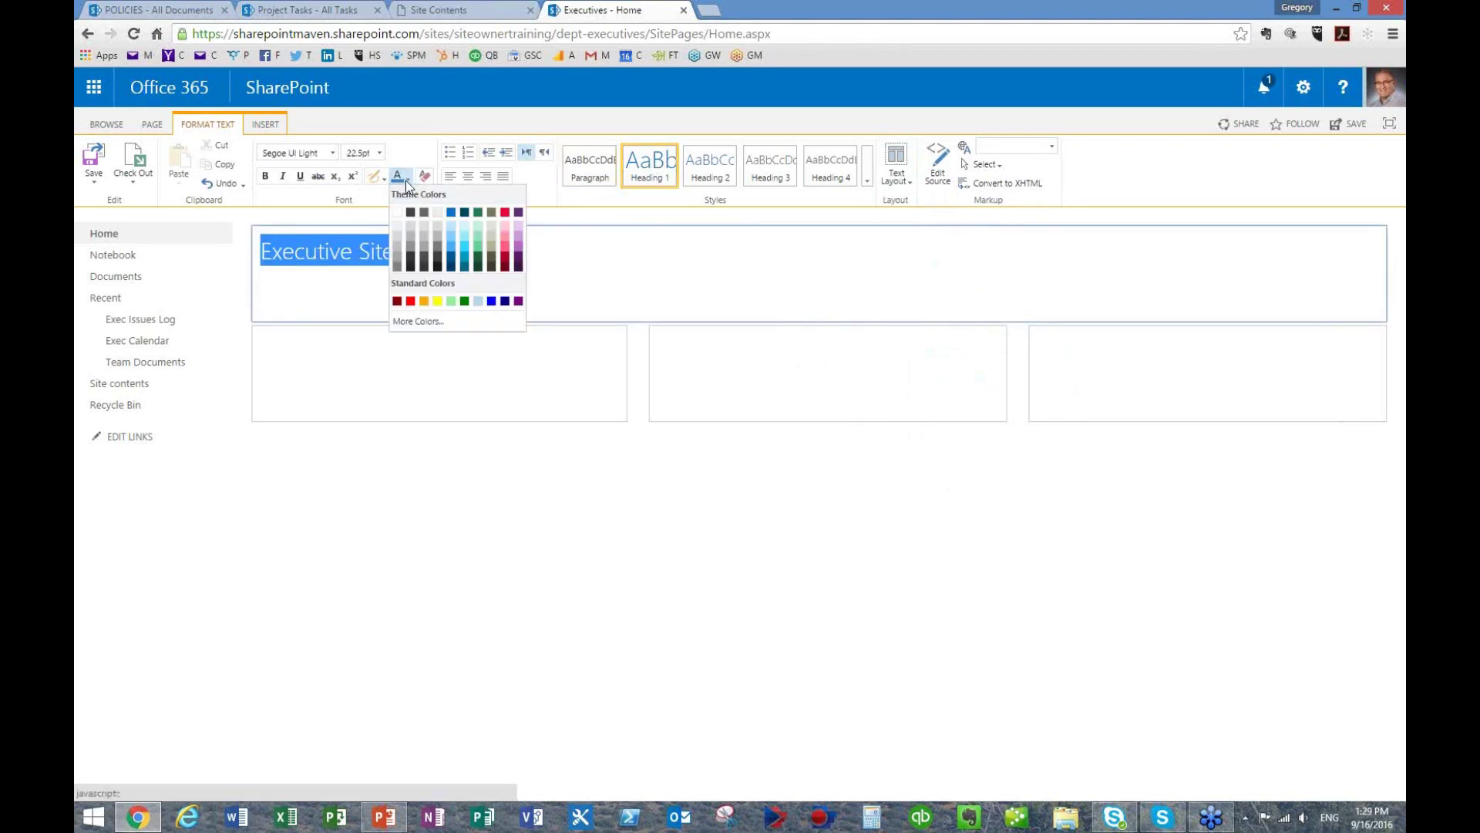
left_click(397, 301)
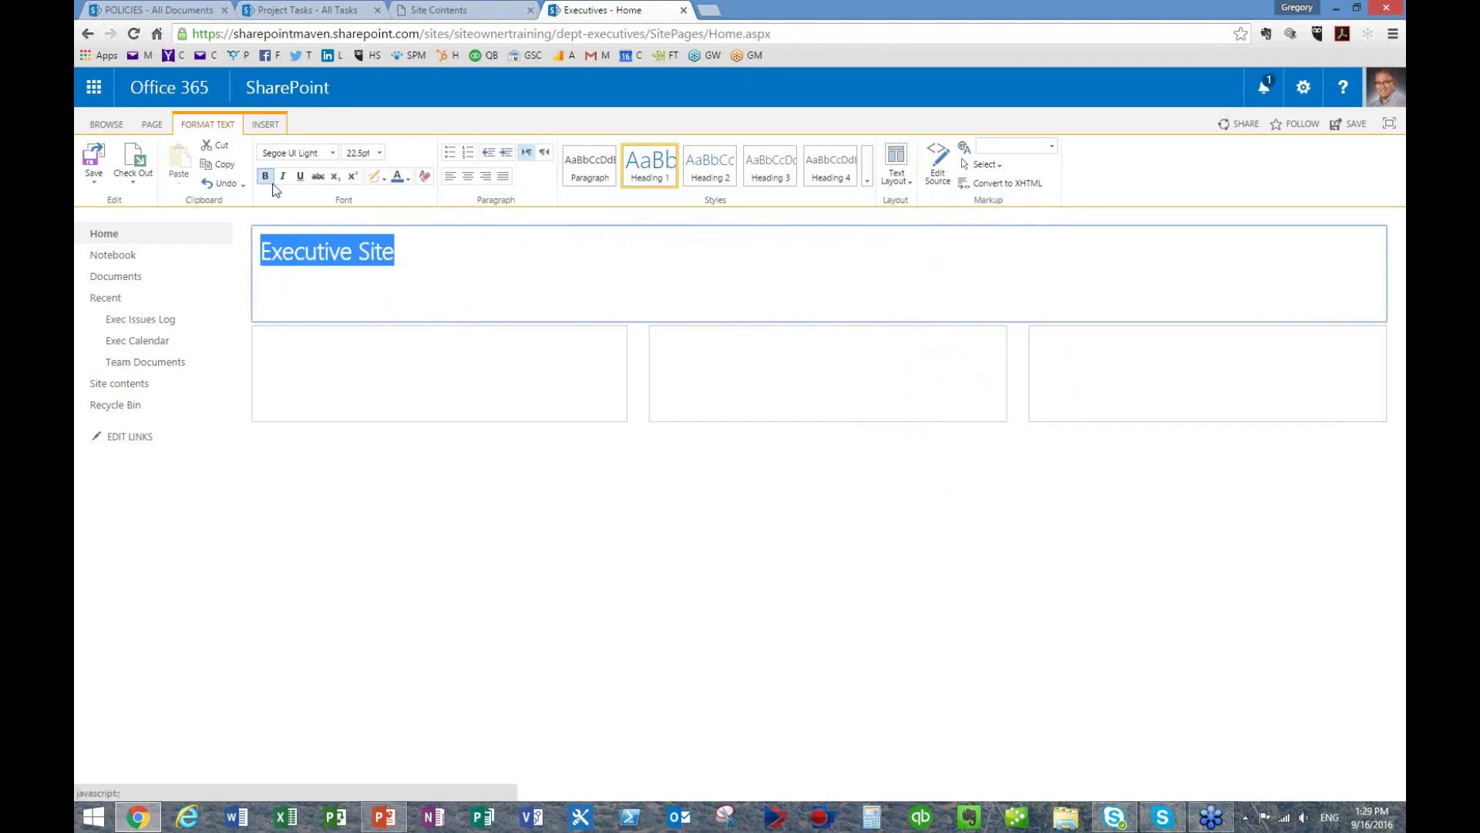
- Insert the Team Documents library as a web part in the first column below the header
left_click(396, 360)
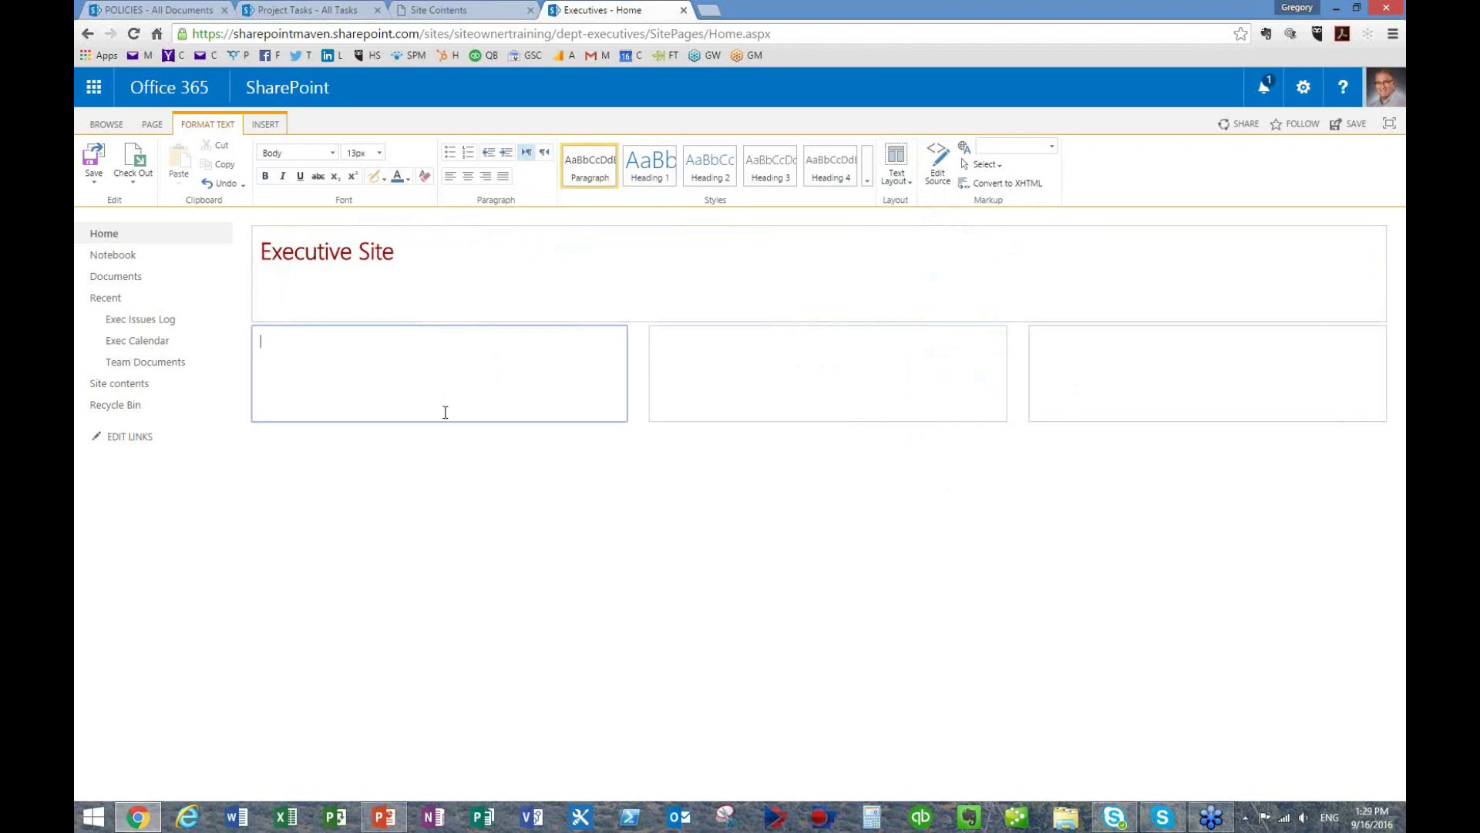
left_click(271, 127)
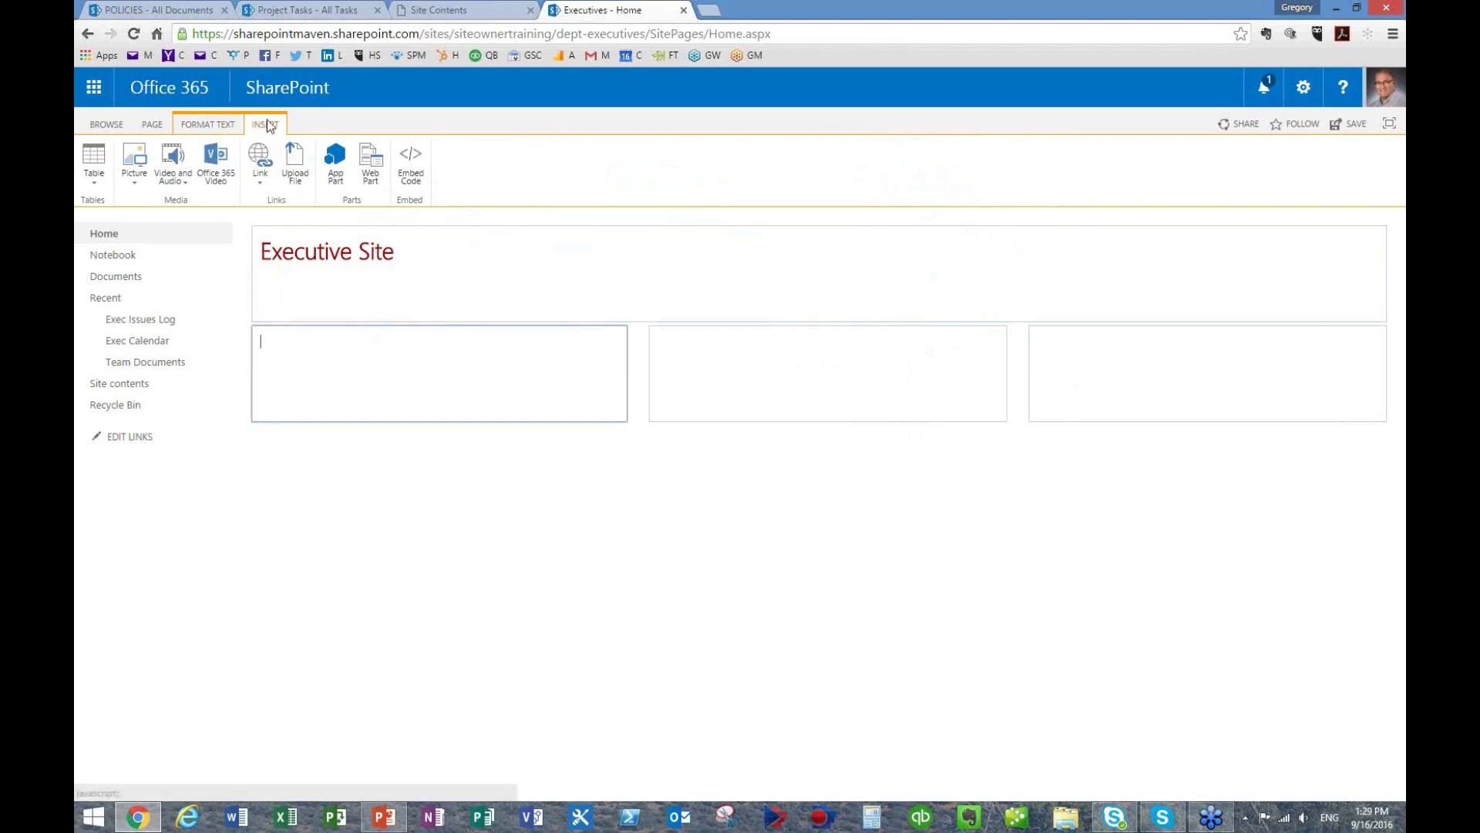
left_click(370, 177)
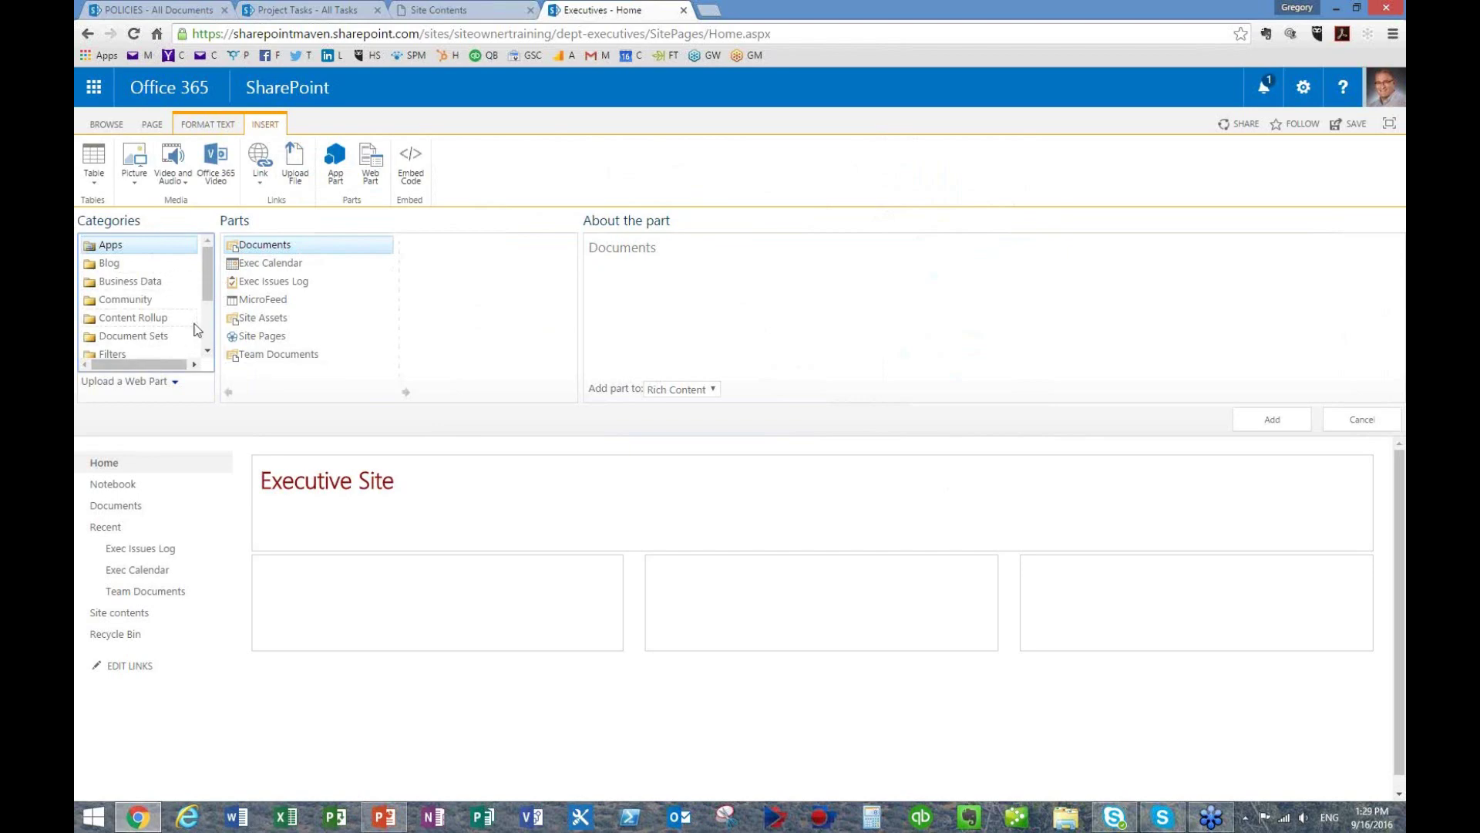
left_click(271, 266)
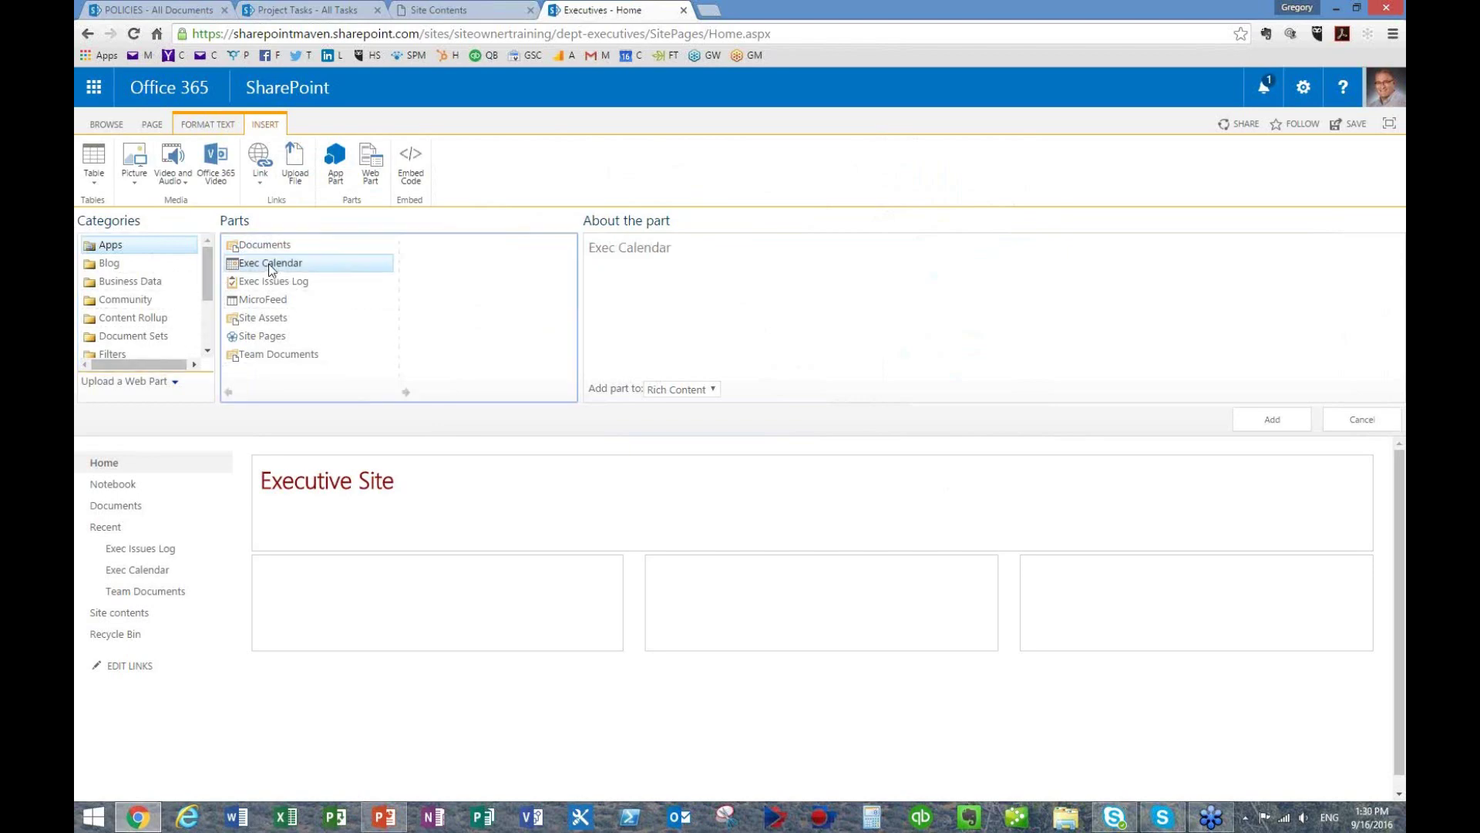
left_click(290, 354)
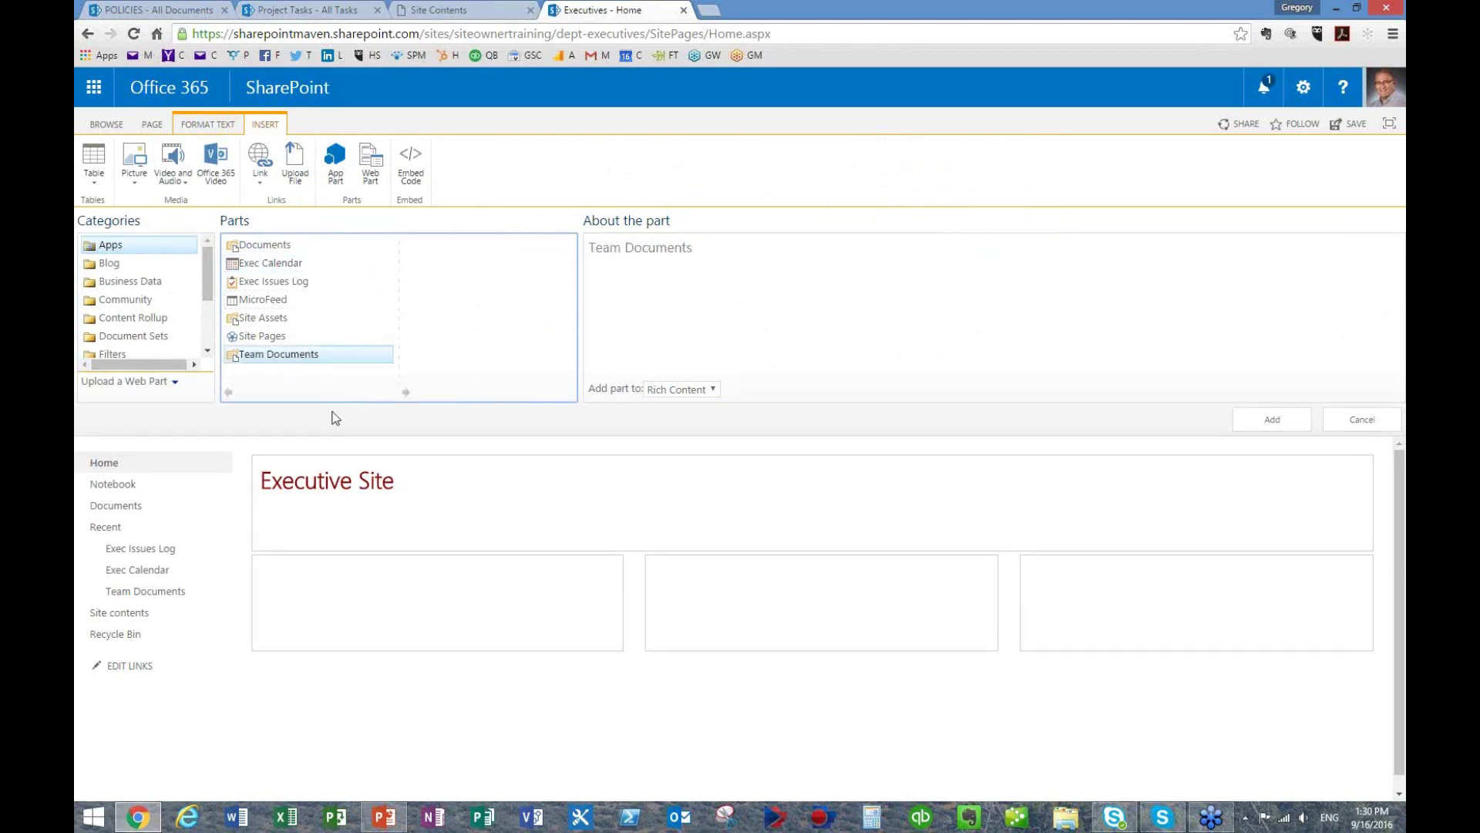
left_click(1284, 425)
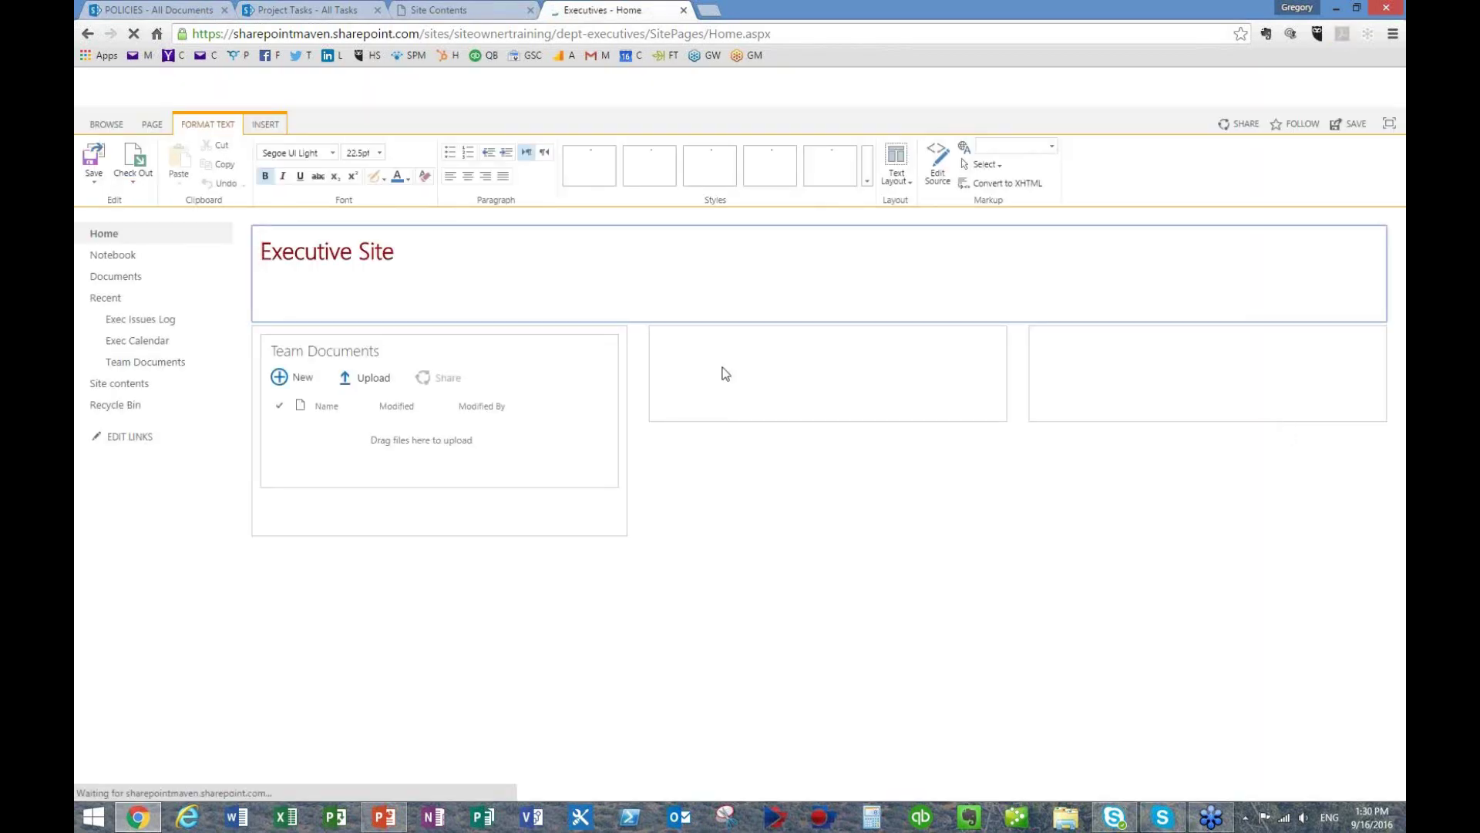
- Insert the Exec Calendar as a web part in the middle column
left_click(721, 344)
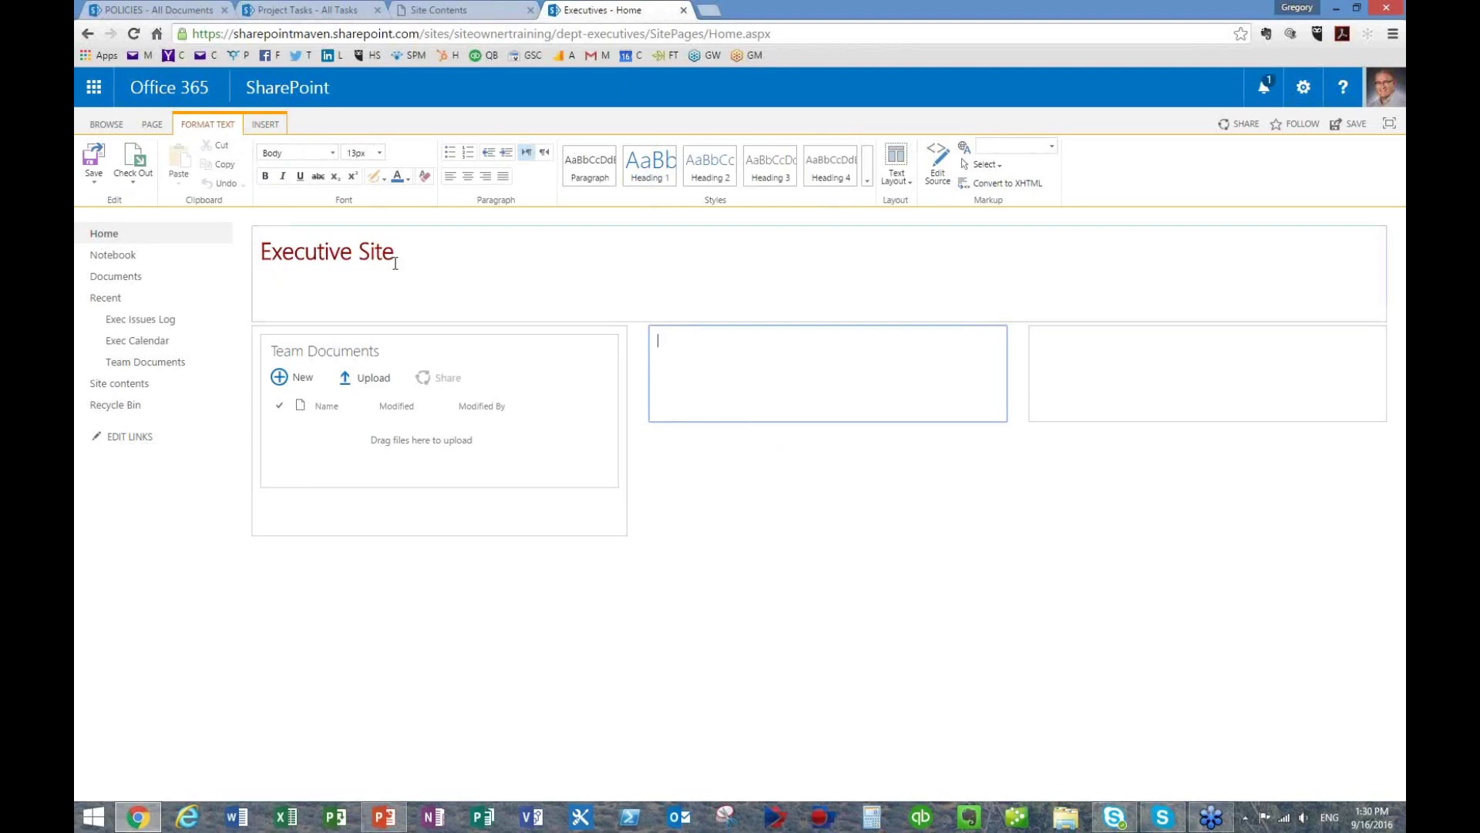
left_click(266, 125)
left_click(372, 164)
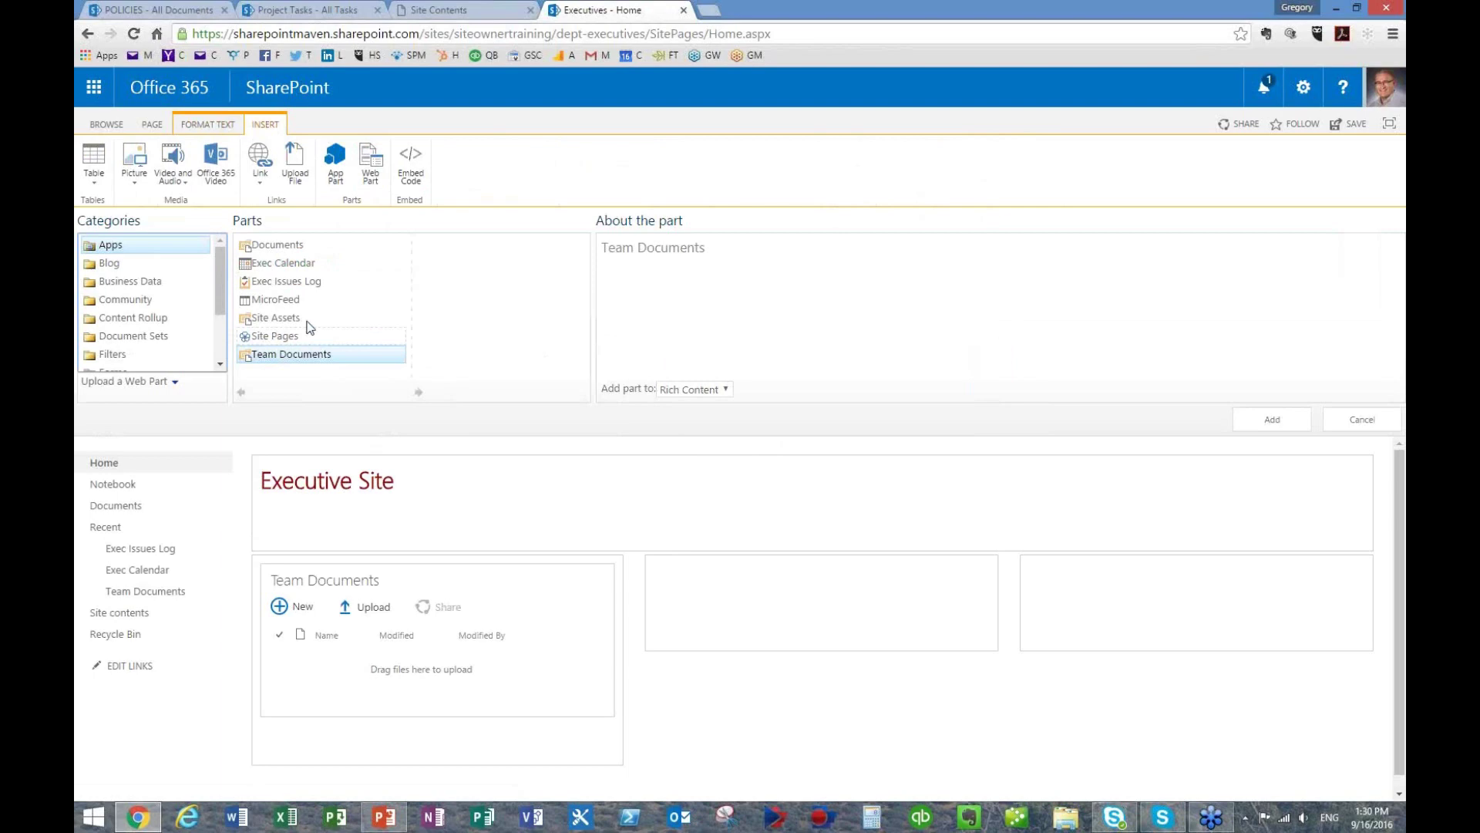
left_click(285, 266)
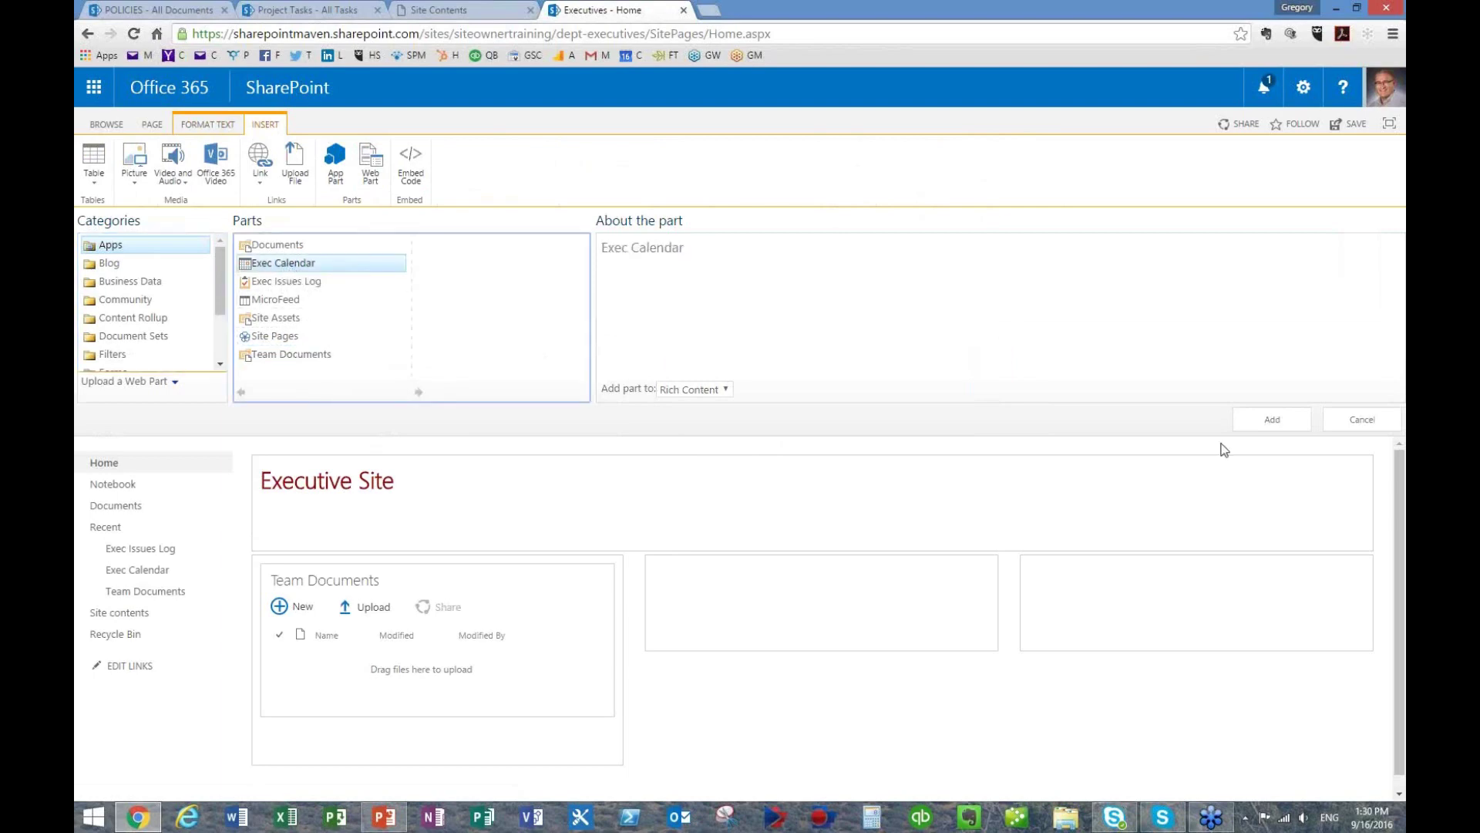
left_click(1265, 427)
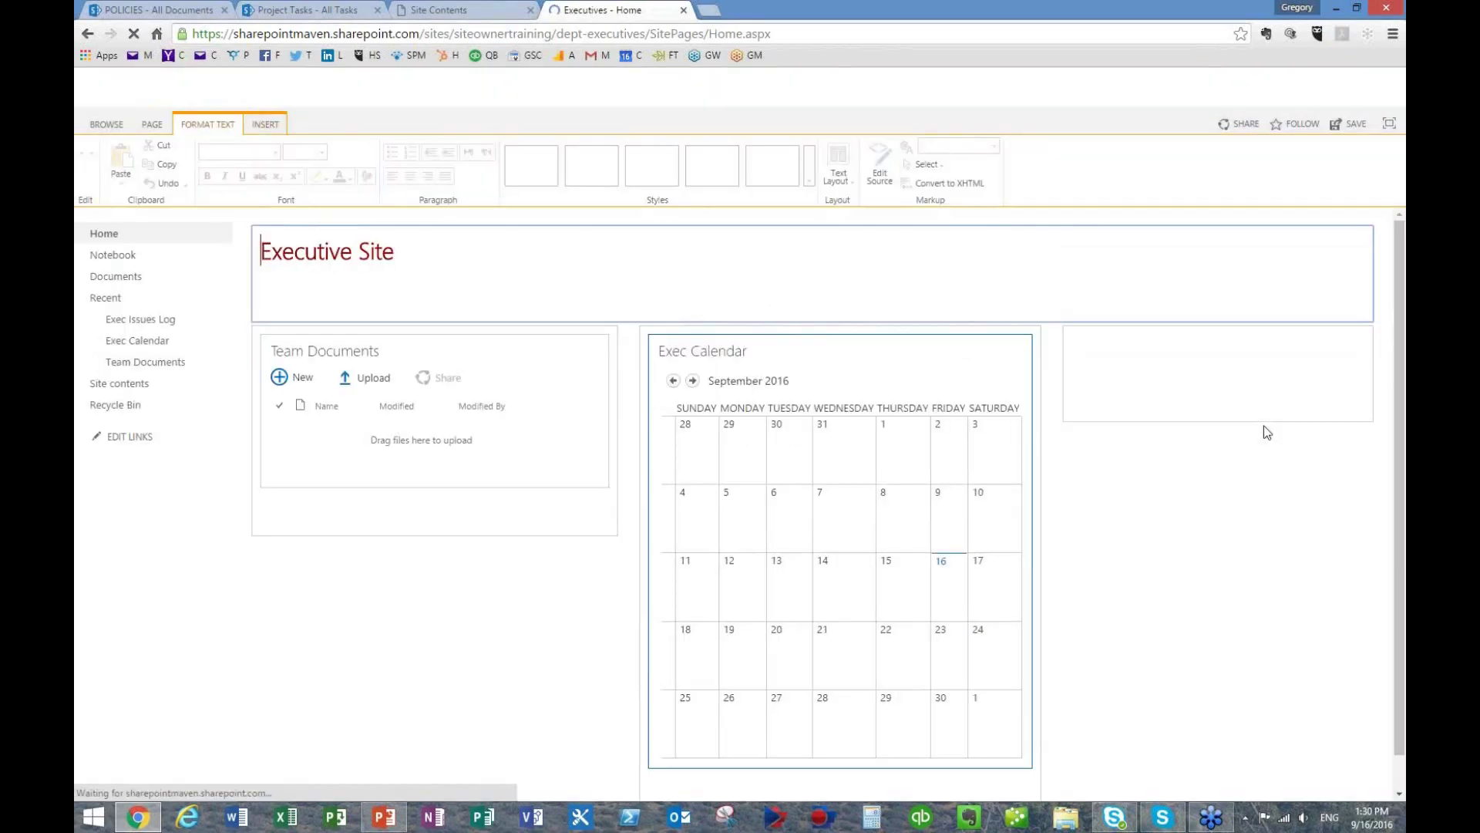
- Insert the Exec Issues Log web part in the third column and save the home page
left_click(1098, 349)
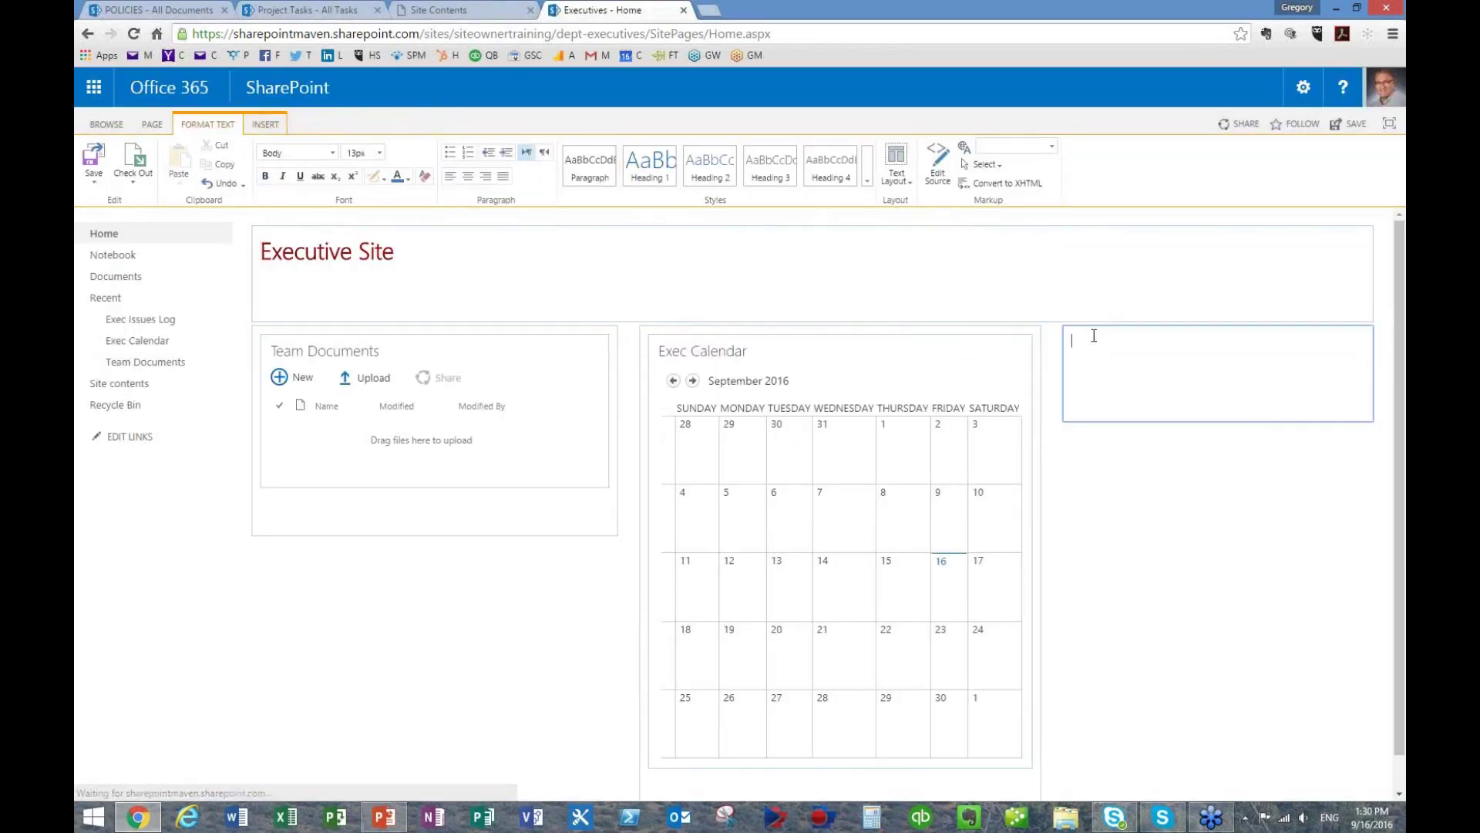
left_click(265, 124)
left_click(366, 169)
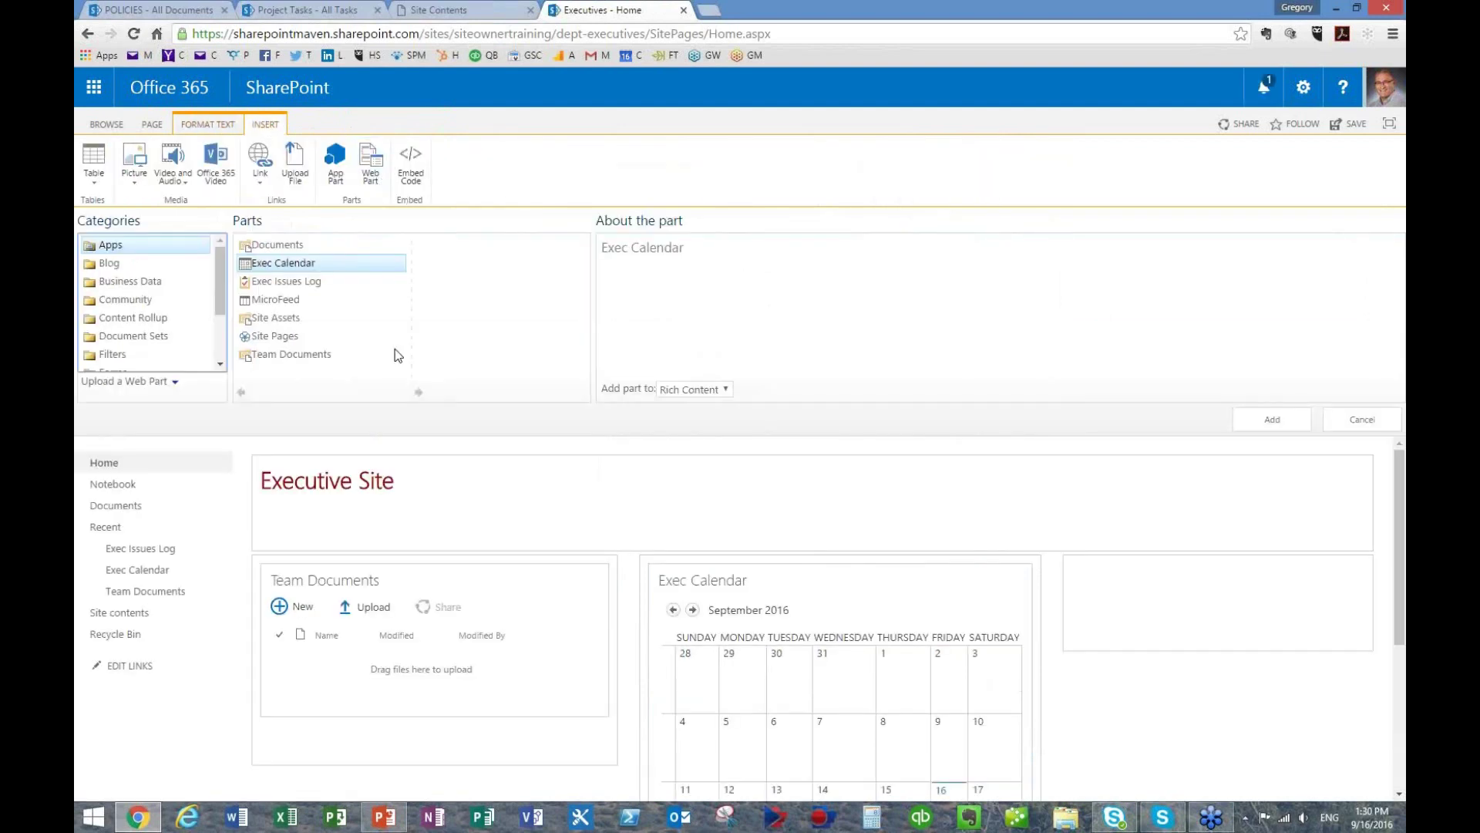
left_click(303, 283)
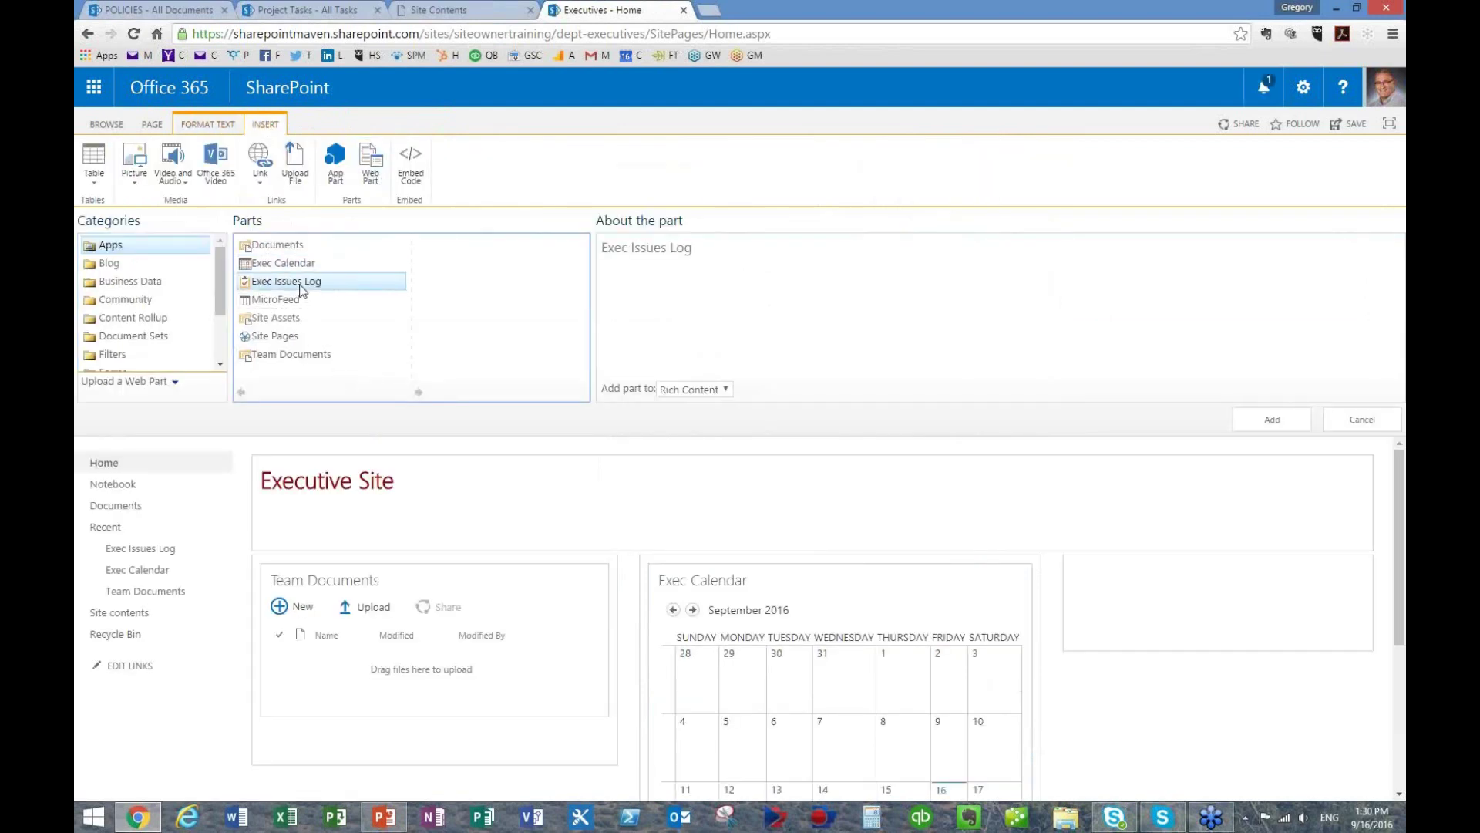
left_click(1243, 421)
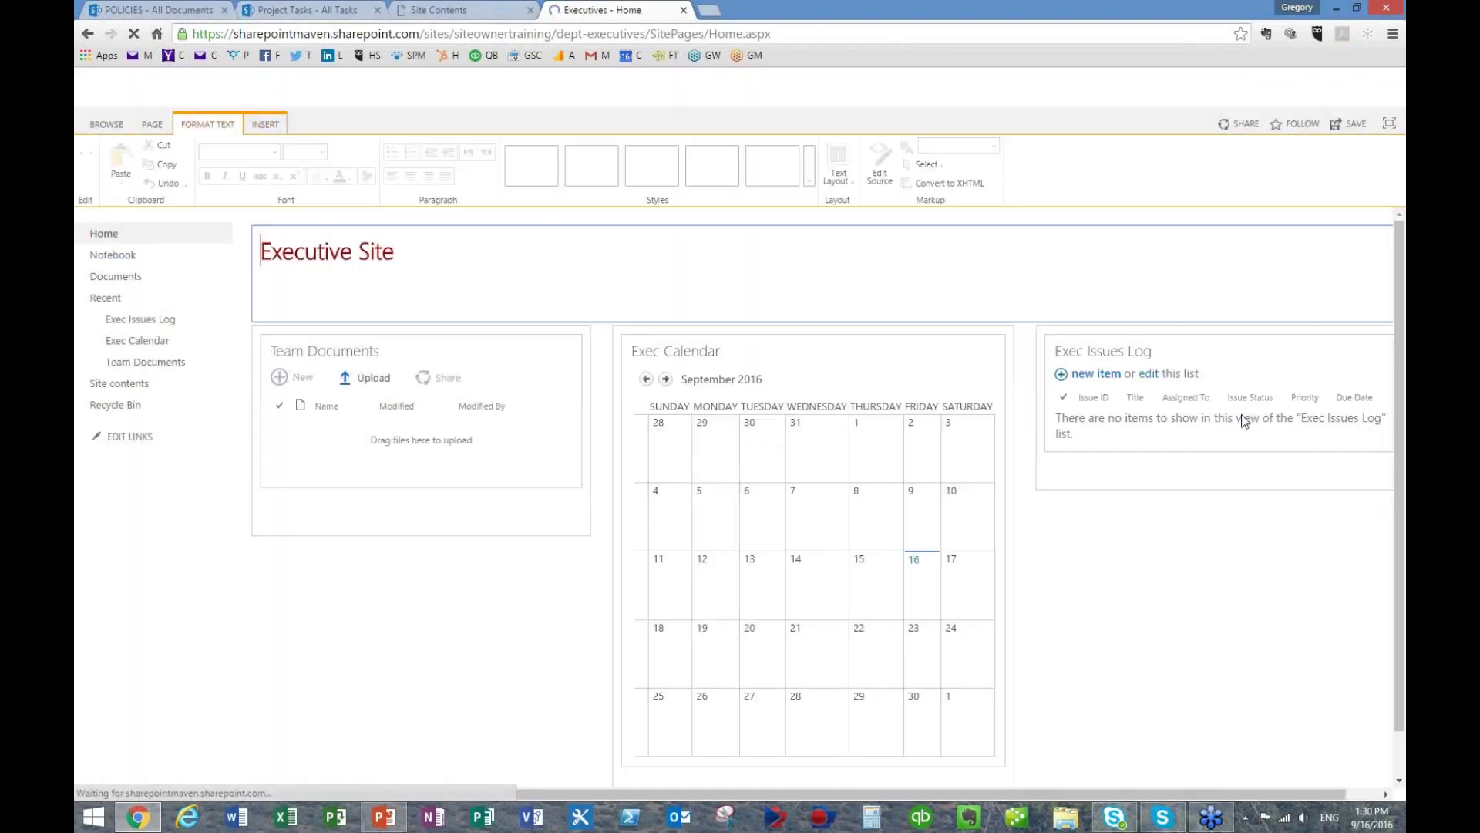
left_click(102, 168)
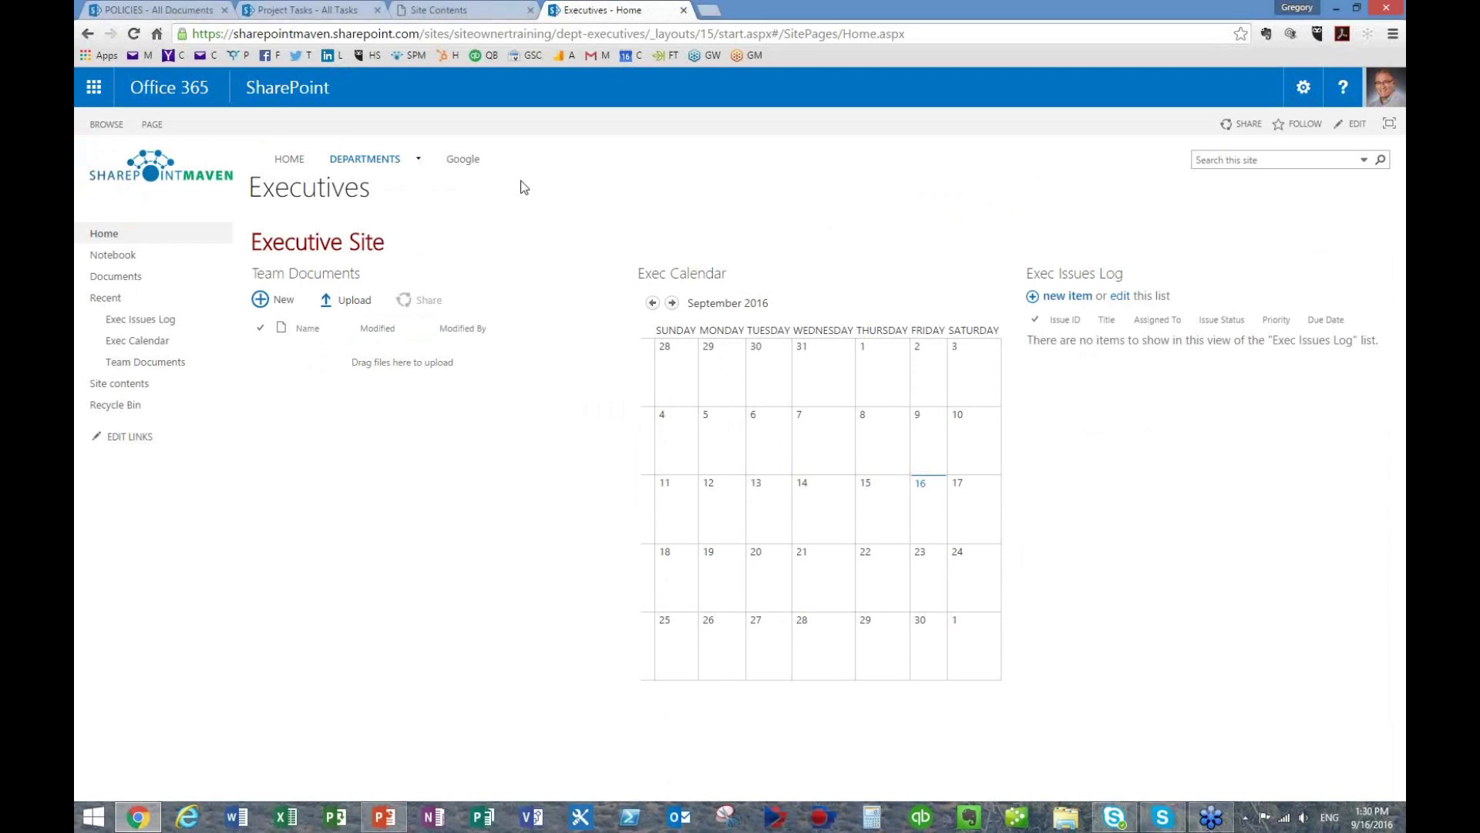
- Reopen the home page for editing and change its text layout to two columns with header
left_click(152, 124)
left_click(93, 170)
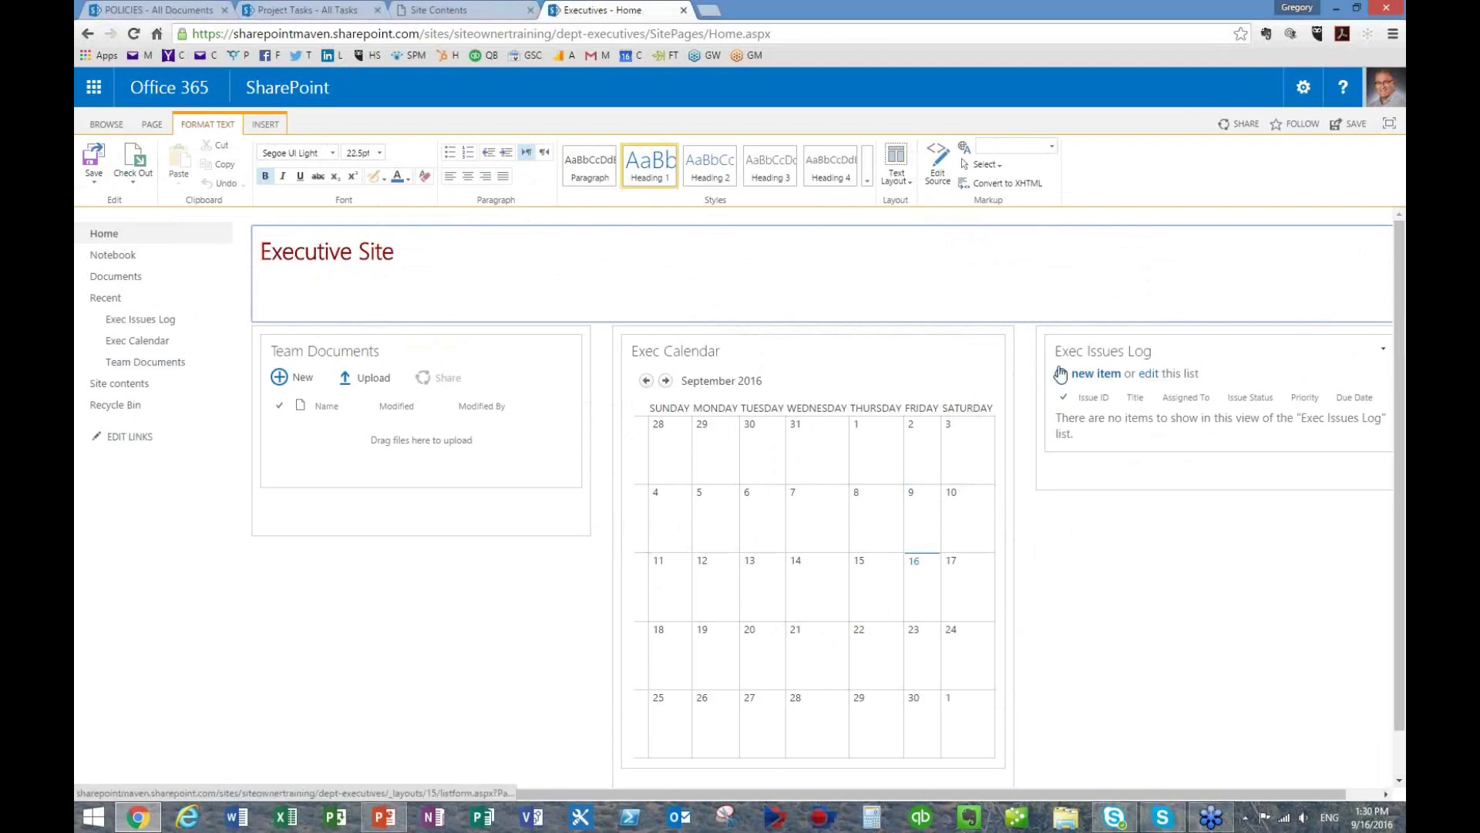
left_click(904, 183)
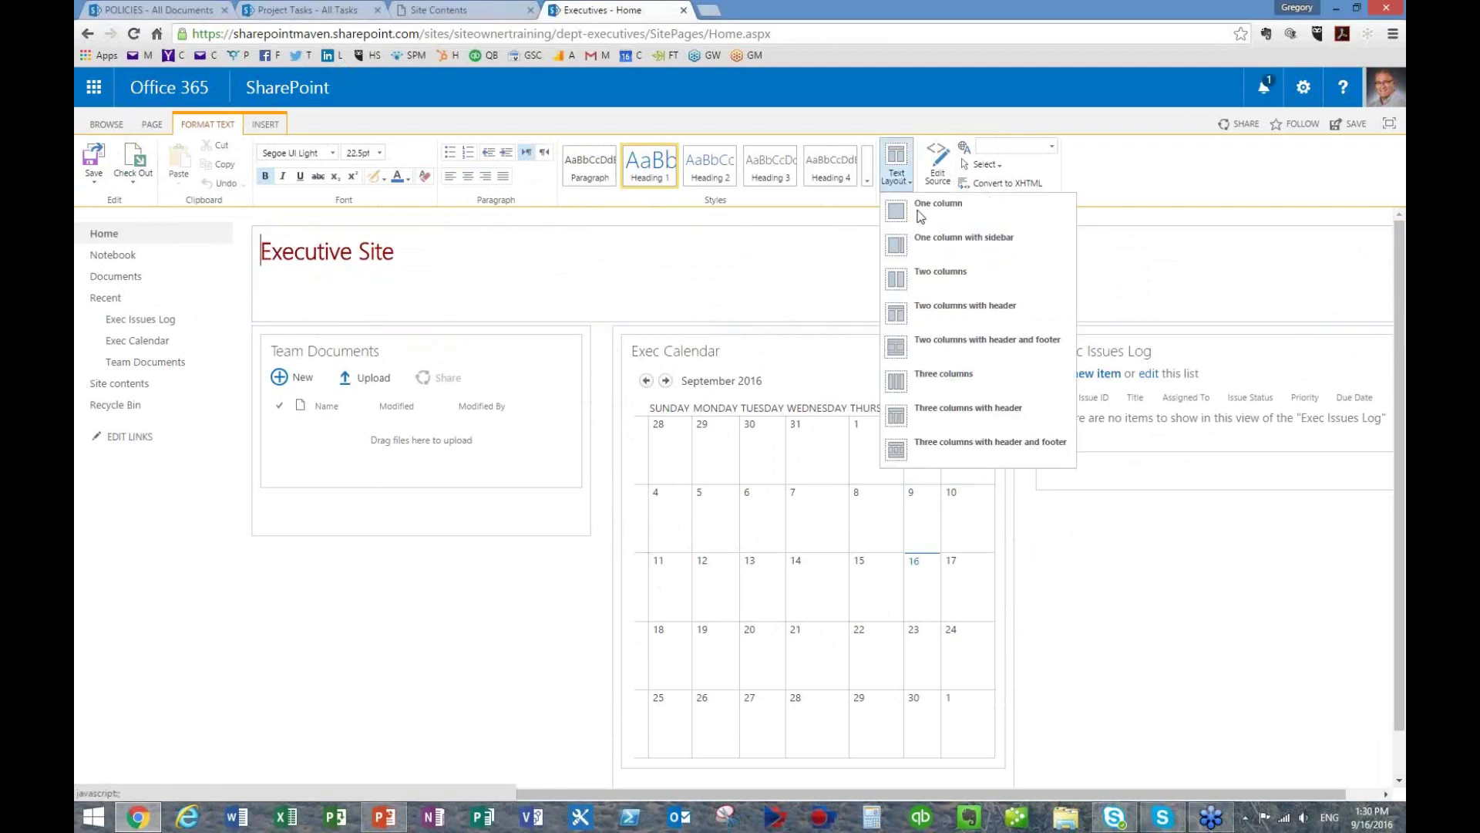
left_click(933, 313)
scroll(577, 438, "down", 2)
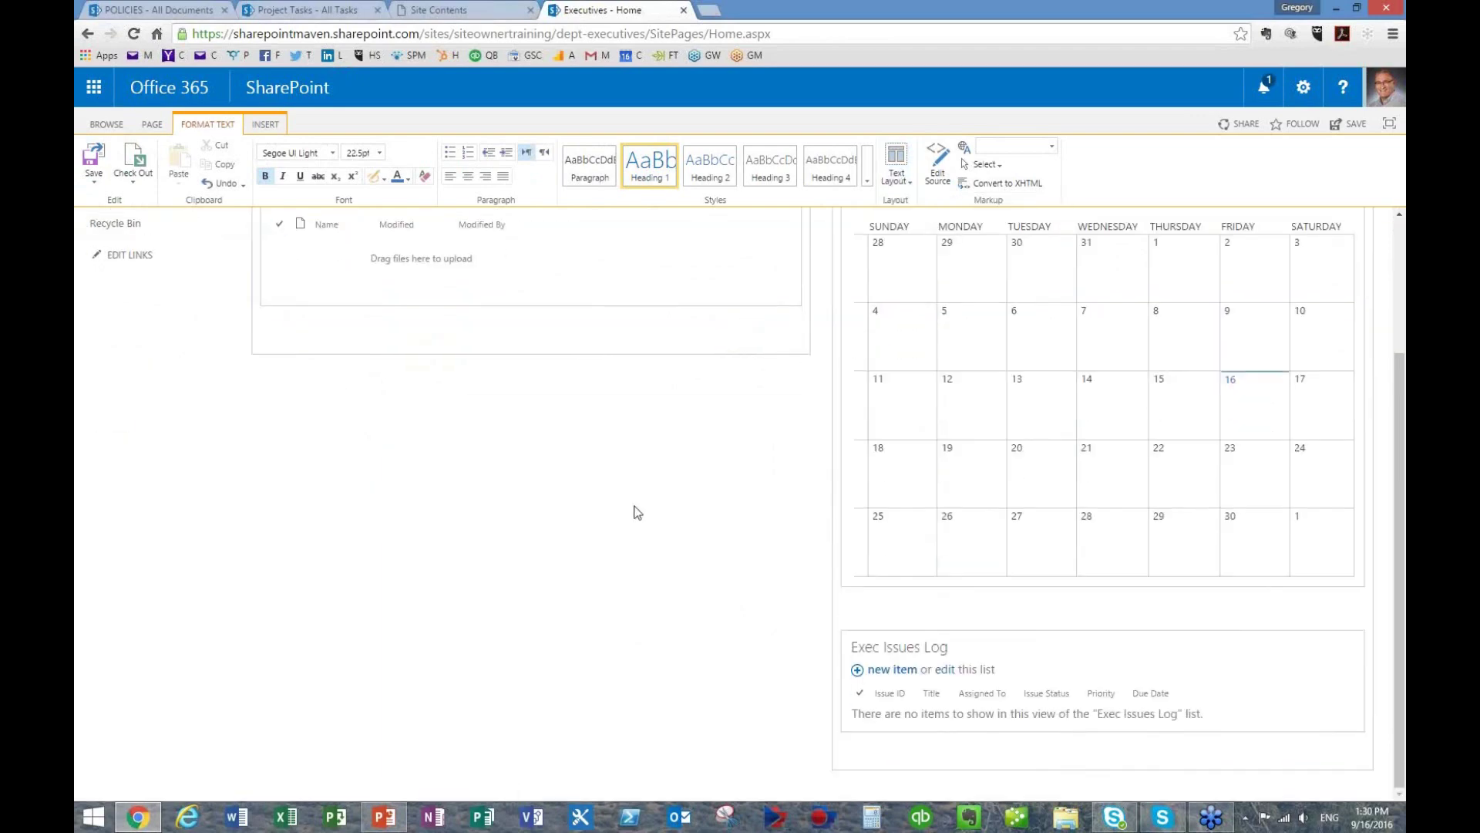
- Move the Exec Issues Log web part below Team Documents in the first column, removing surplus blank lines, and save the home page
left_click(885, 649)
left_click_drag(468, 374, 386, 334)
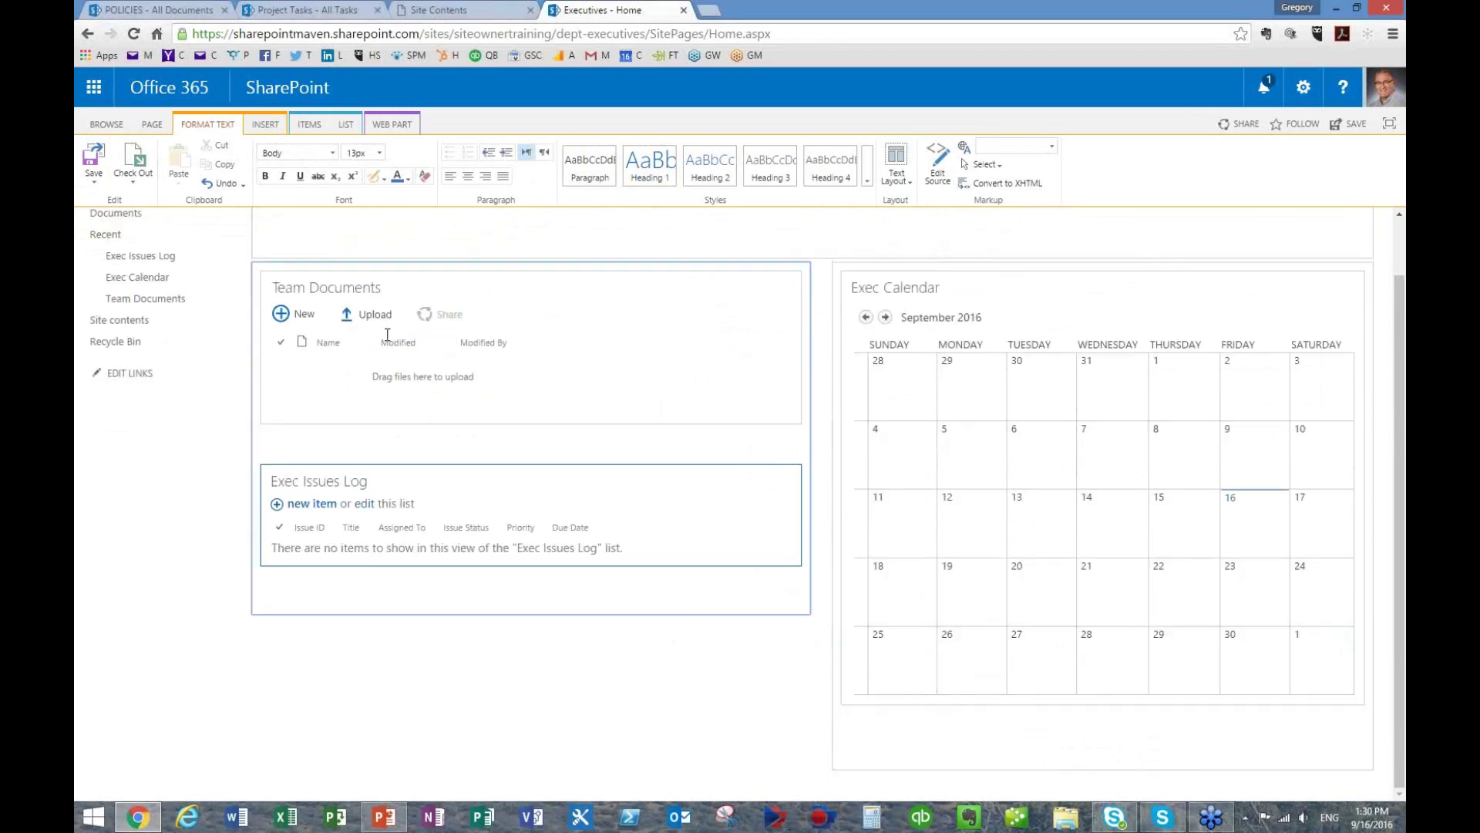
left_click(423, 433)
key("Delete")
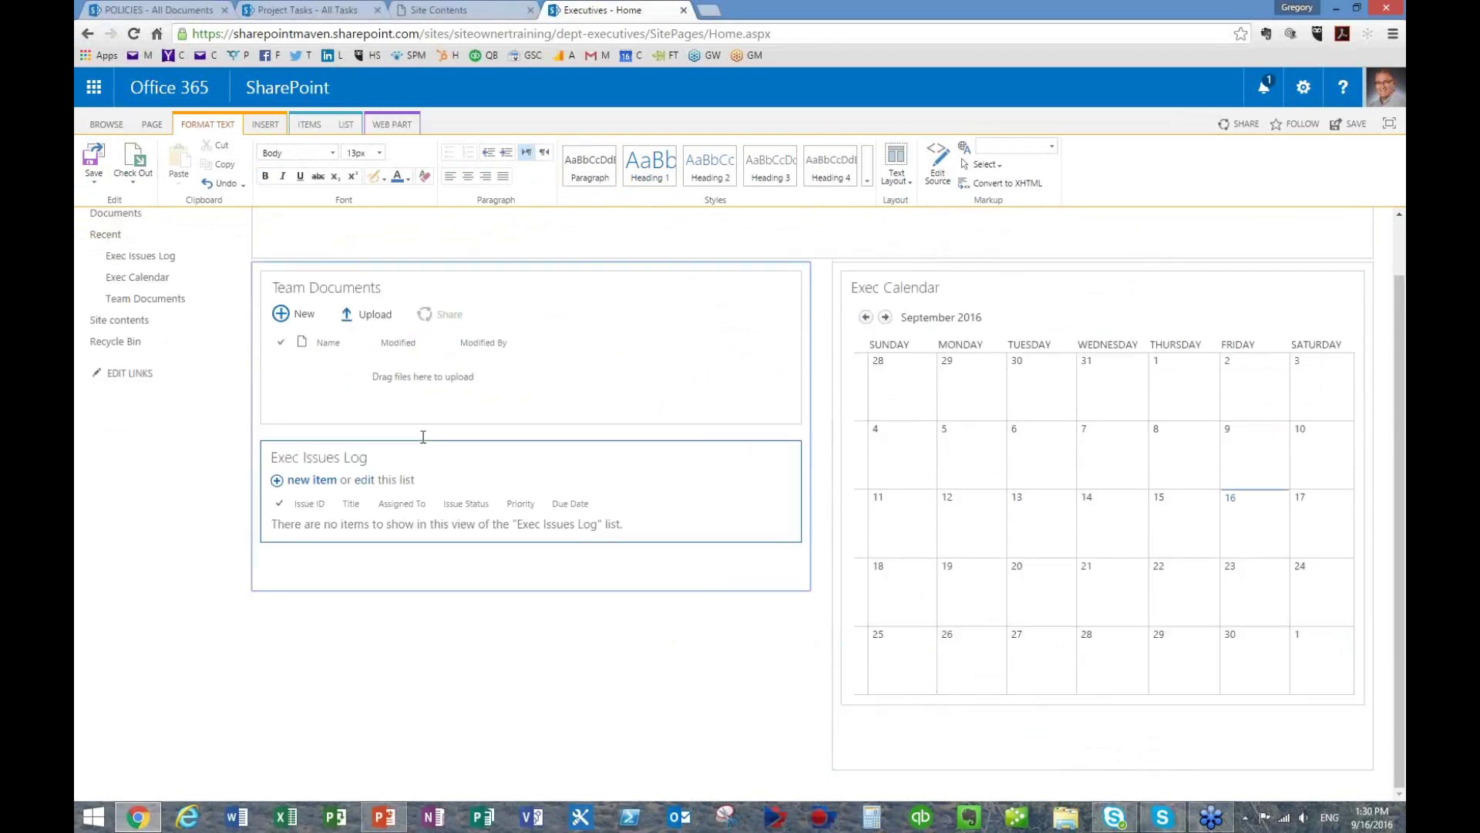
left_click(362, 576)
key("BackSpace")
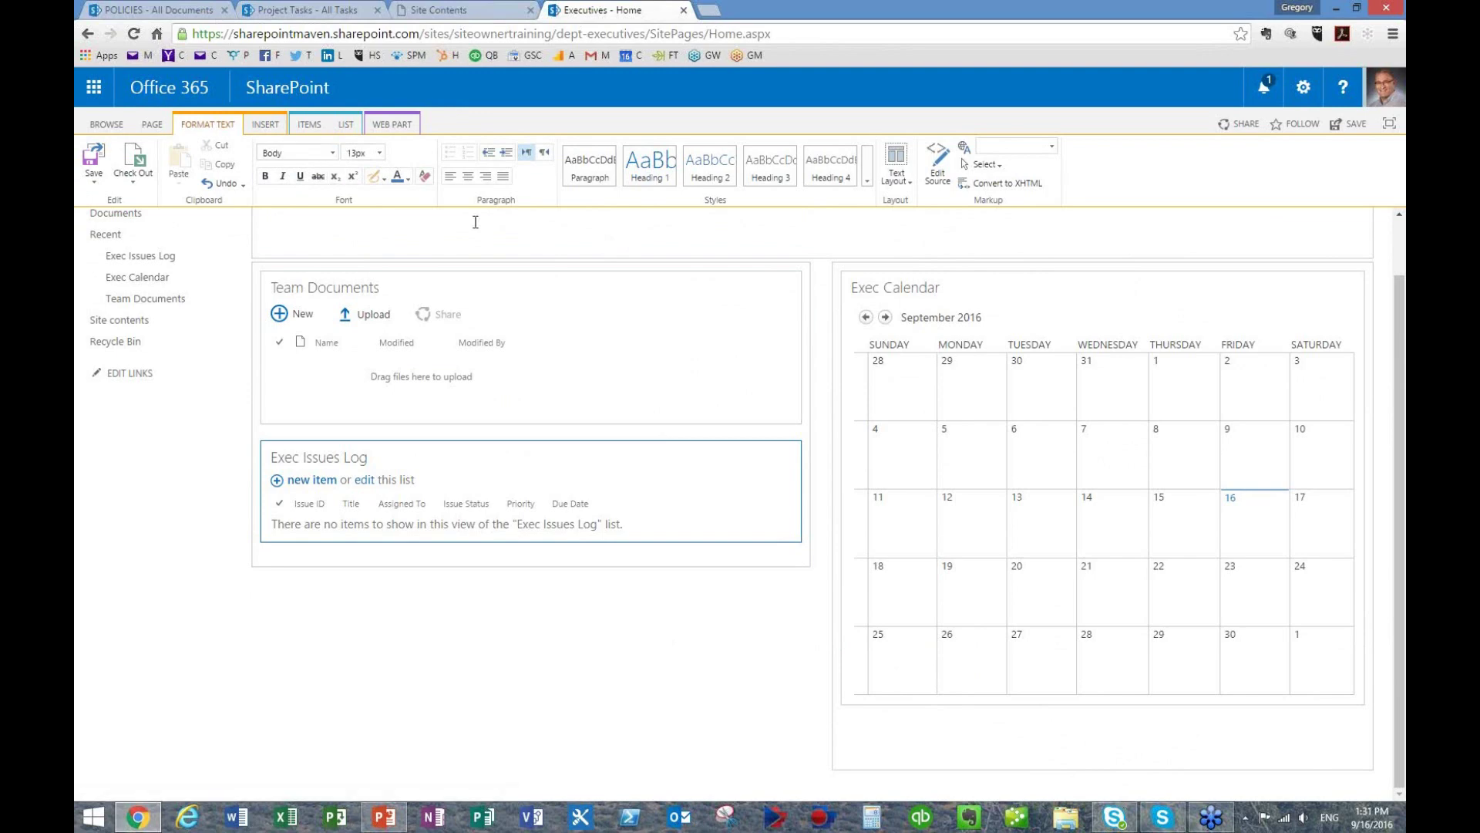
left_click(98, 167)
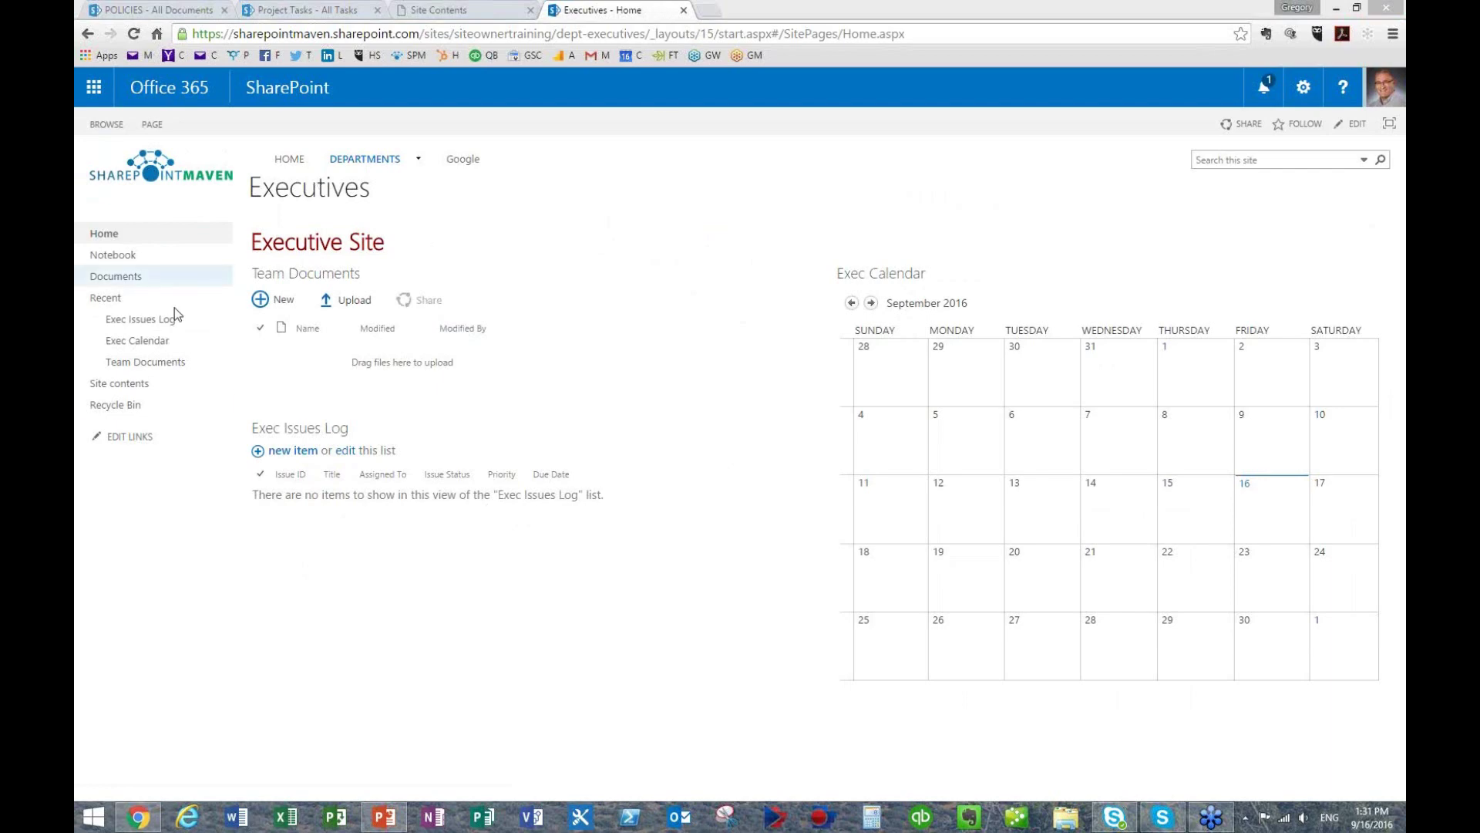
left_click(112, 236)
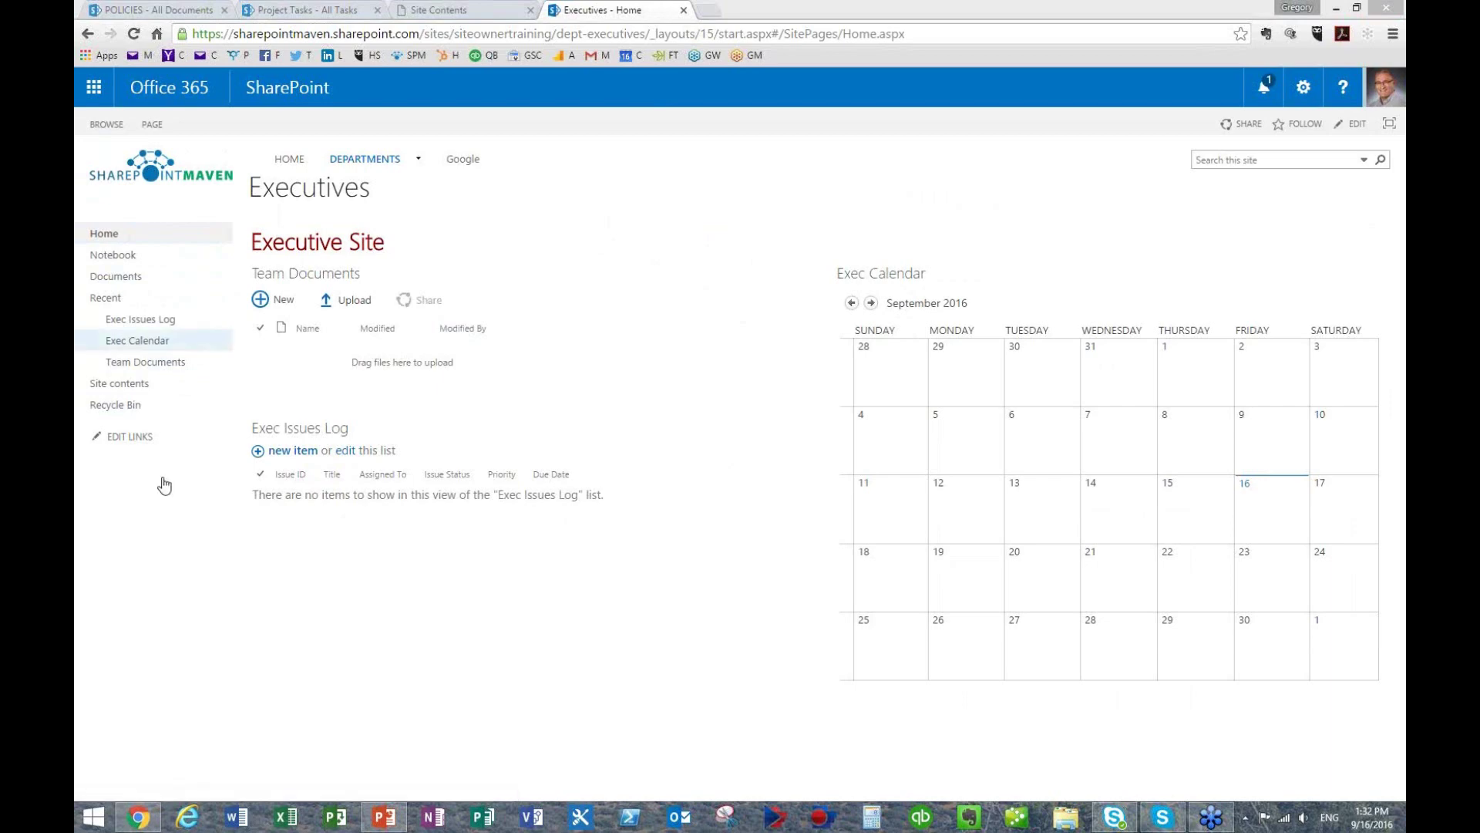
right_click(150, 372)
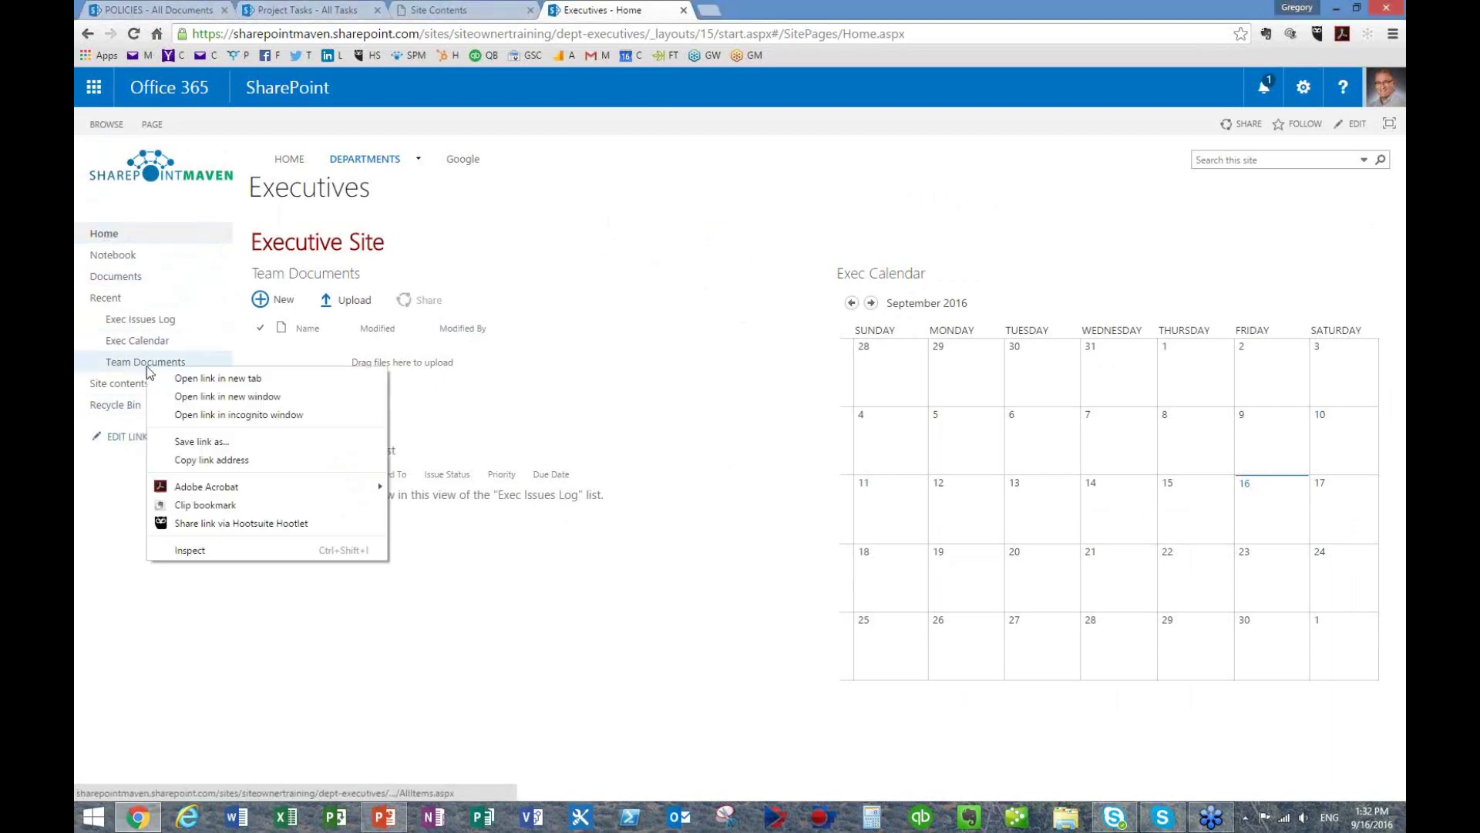
left_click(226, 461)
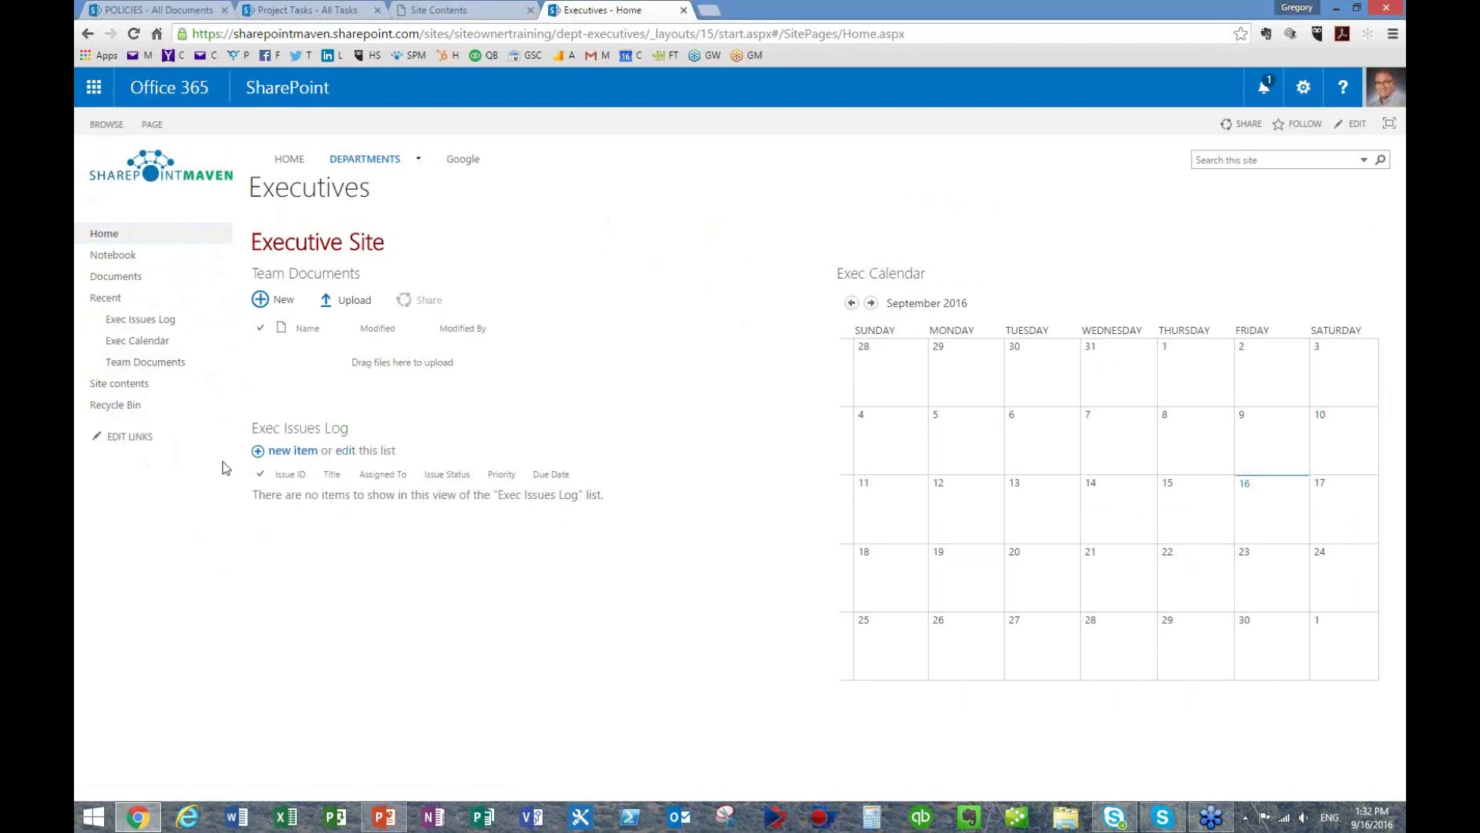
- Edit the site navigation links, placing Team Documents, Exec Calendar and Exec Issues Log in that order directly beneath Home
left_click(131, 437)
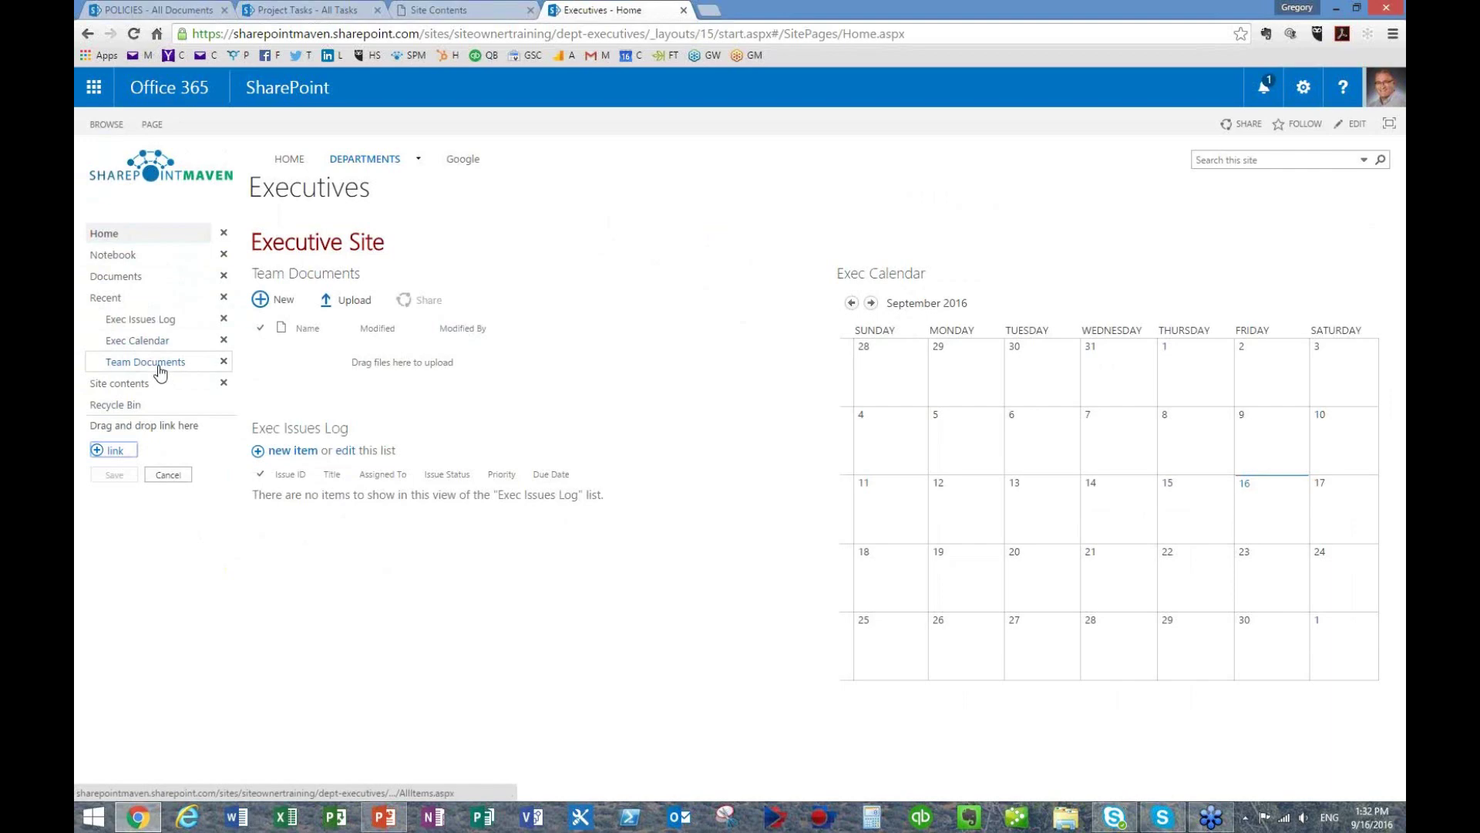
left_click_drag(160, 368, 95, 259)
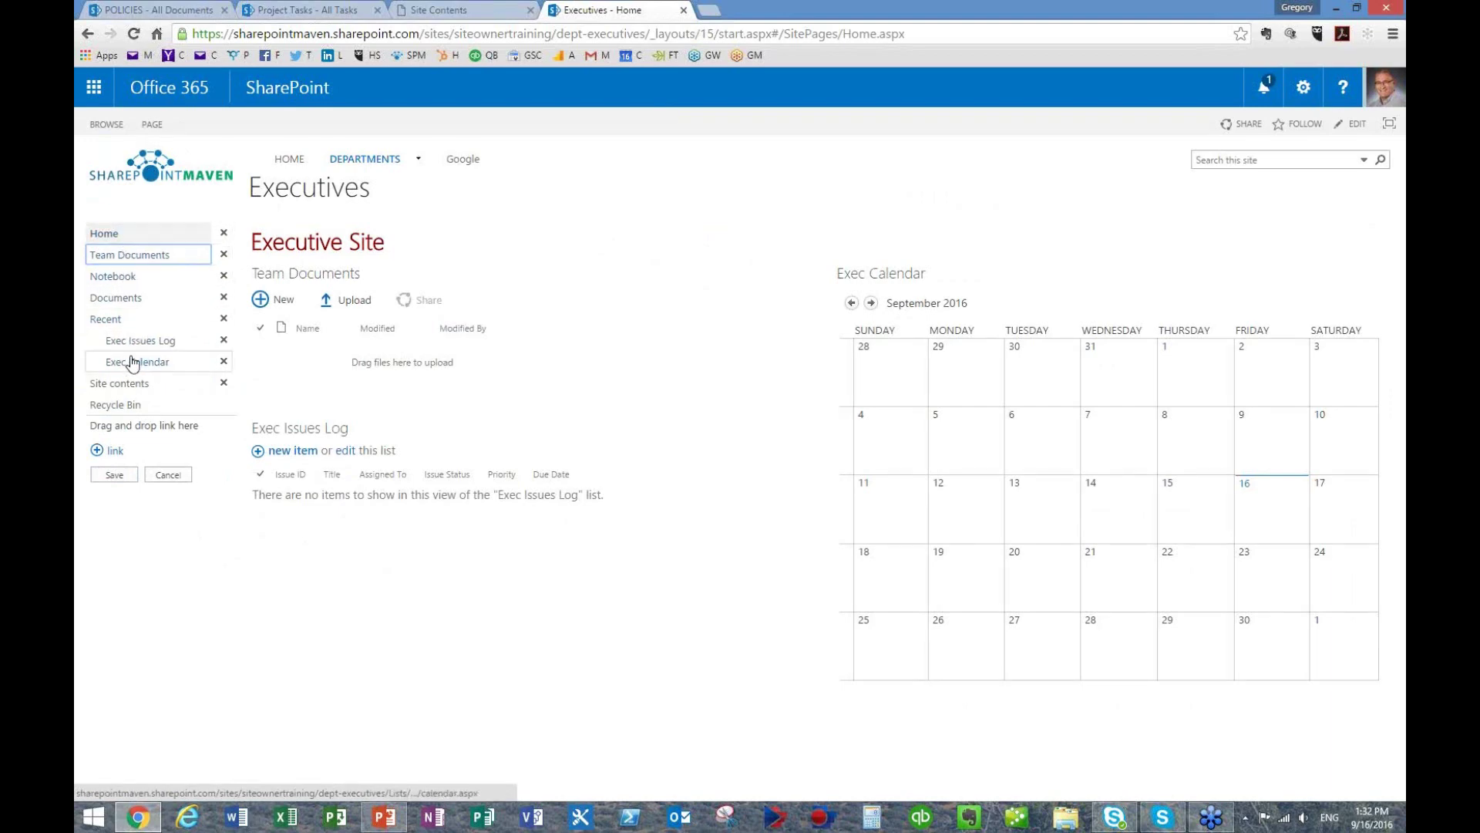
left_click_drag(143, 365, 99, 280)
left_click_drag(128, 362, 105, 302)
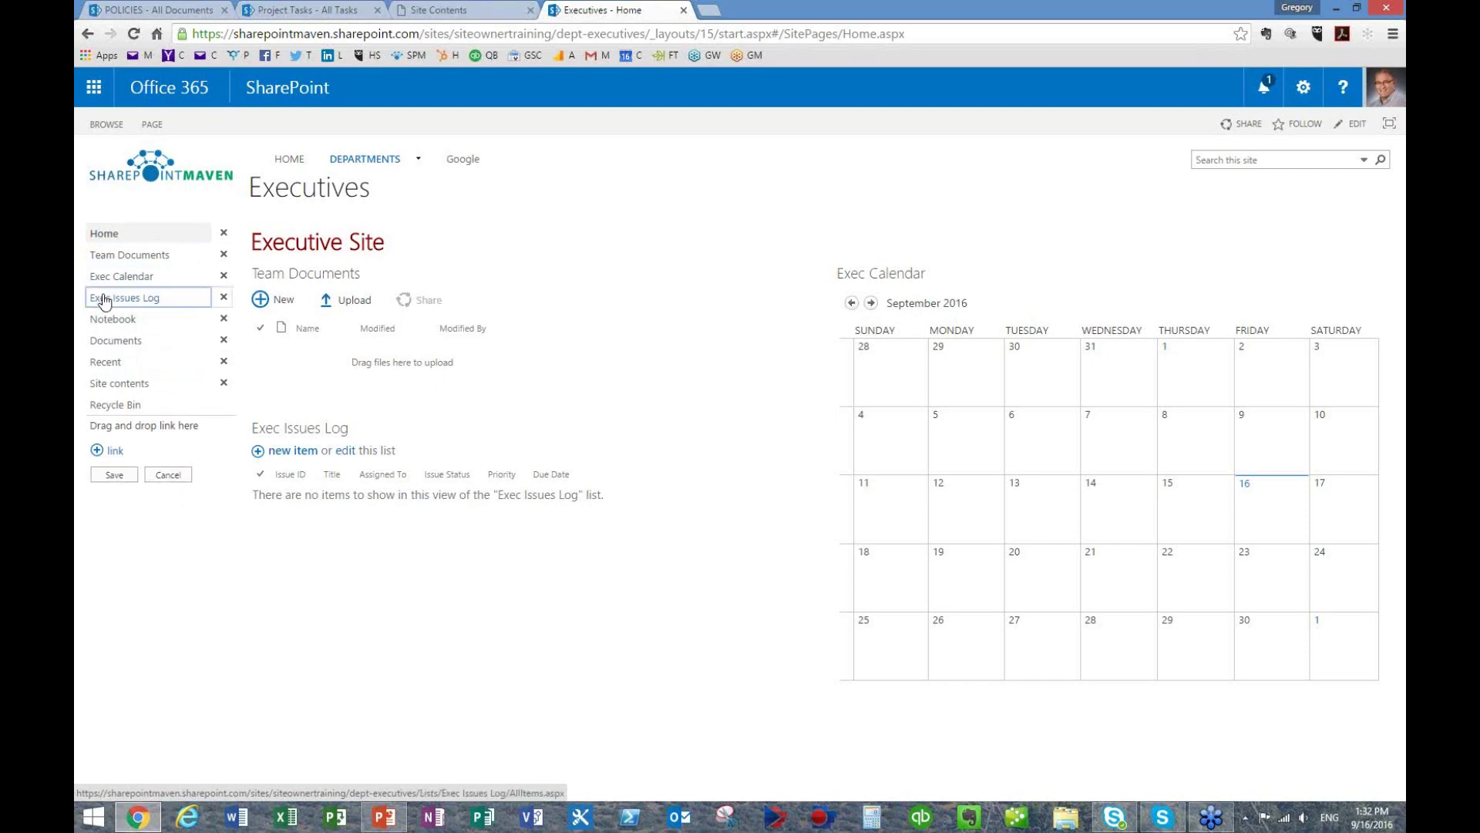
- Remove the Recent, Documents and Site contents links from the site navigation
left_click(223, 362)
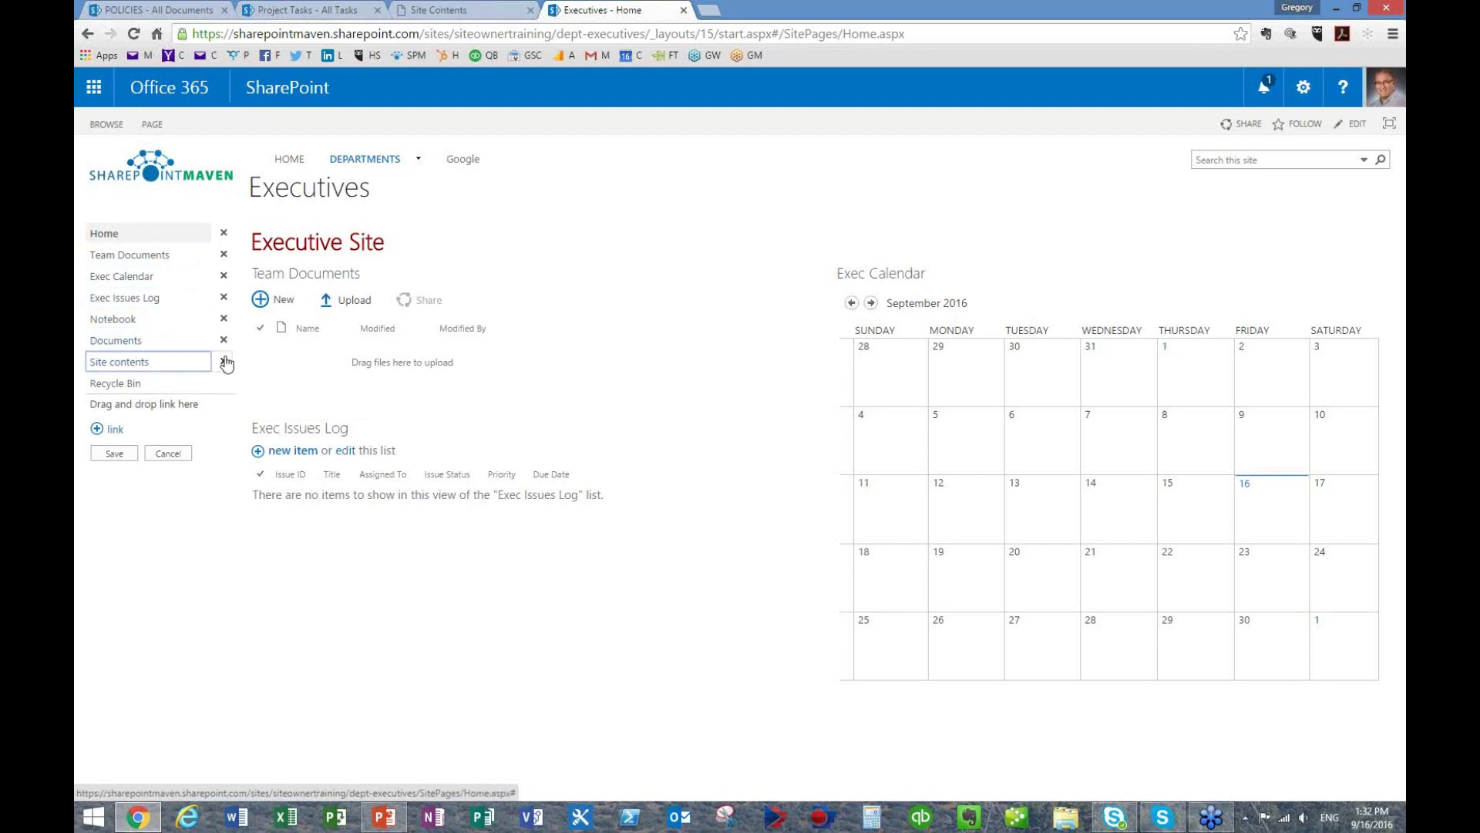
left_click(224, 340)
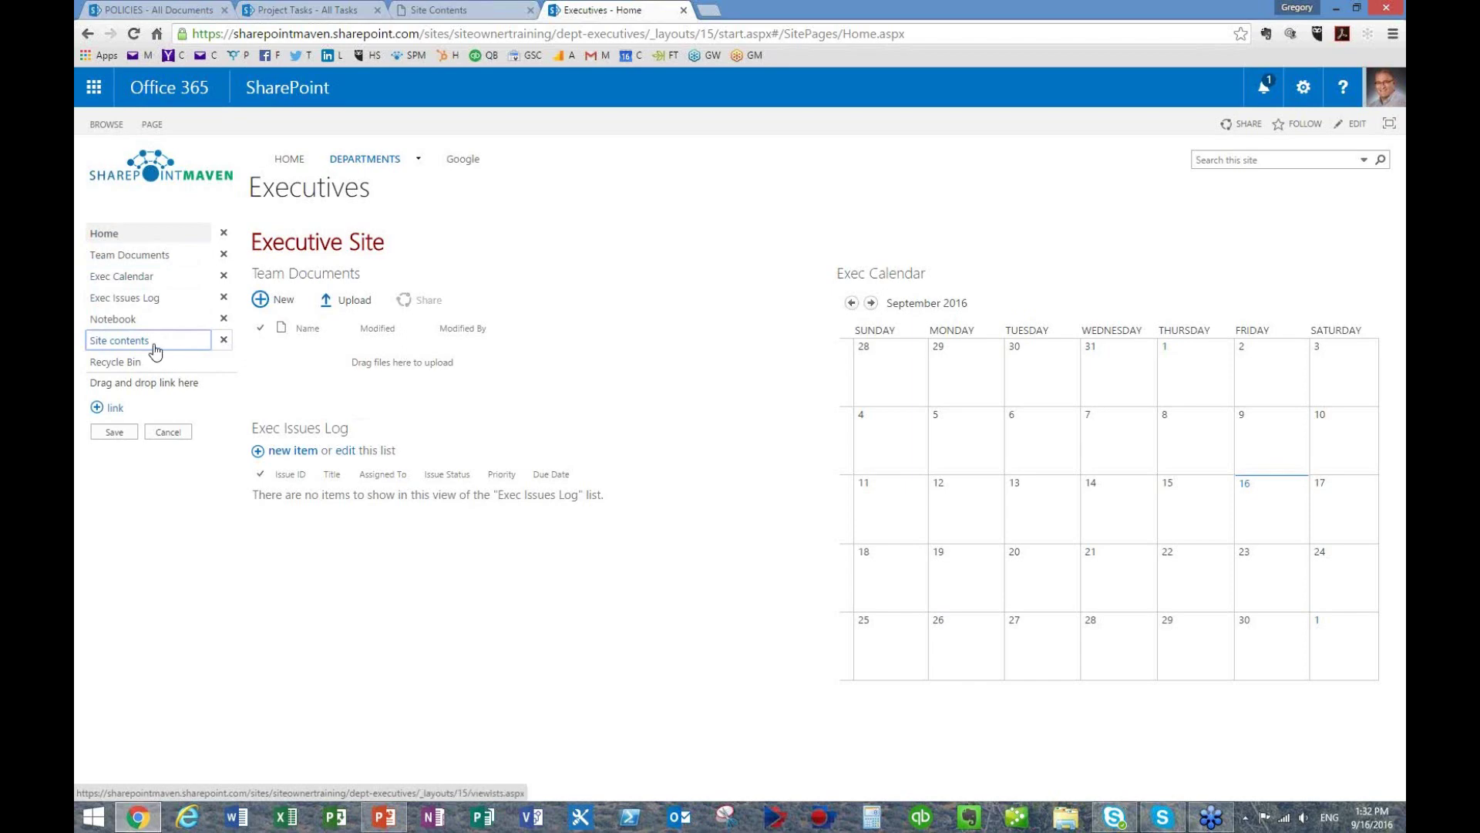
left_click(224, 340)
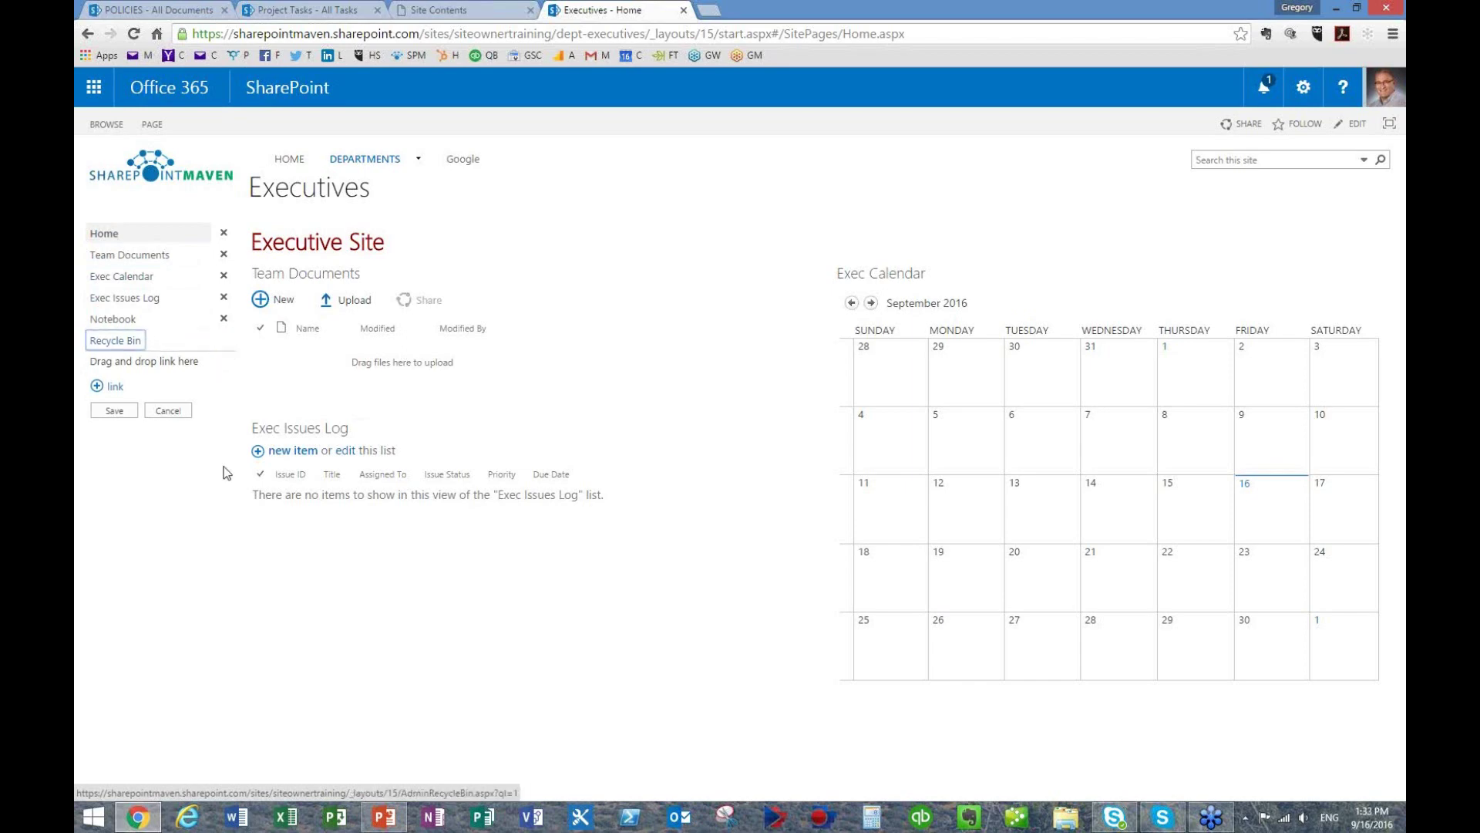
- Rename the Home navigation link to HOME and save the navigation changes
left_click(116, 233)
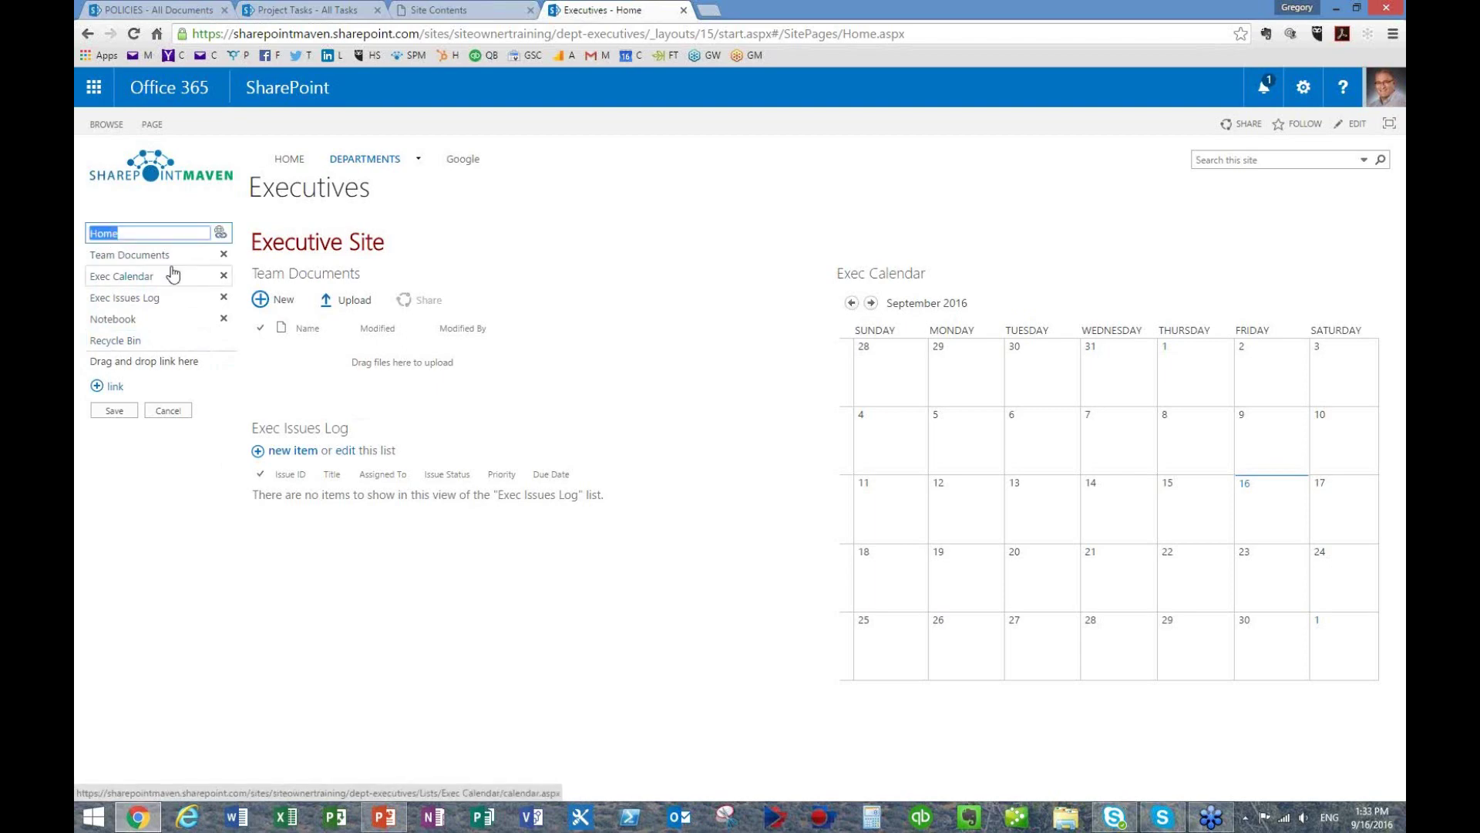
type("HOME")
left_click(122, 416)
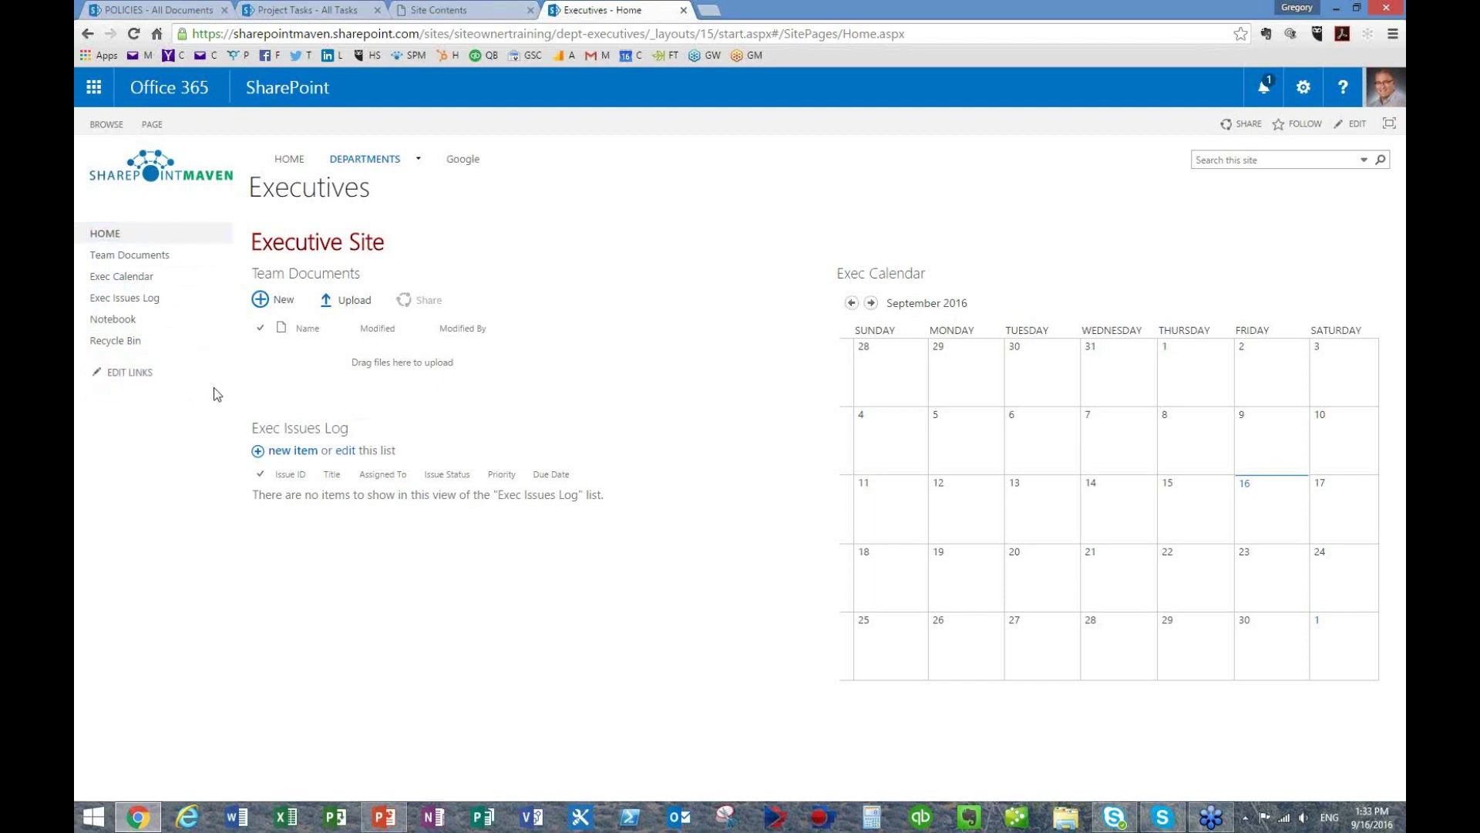
- Open the site's Notebook in OneNote Online and return to the Executives home page
left_click(128, 324)
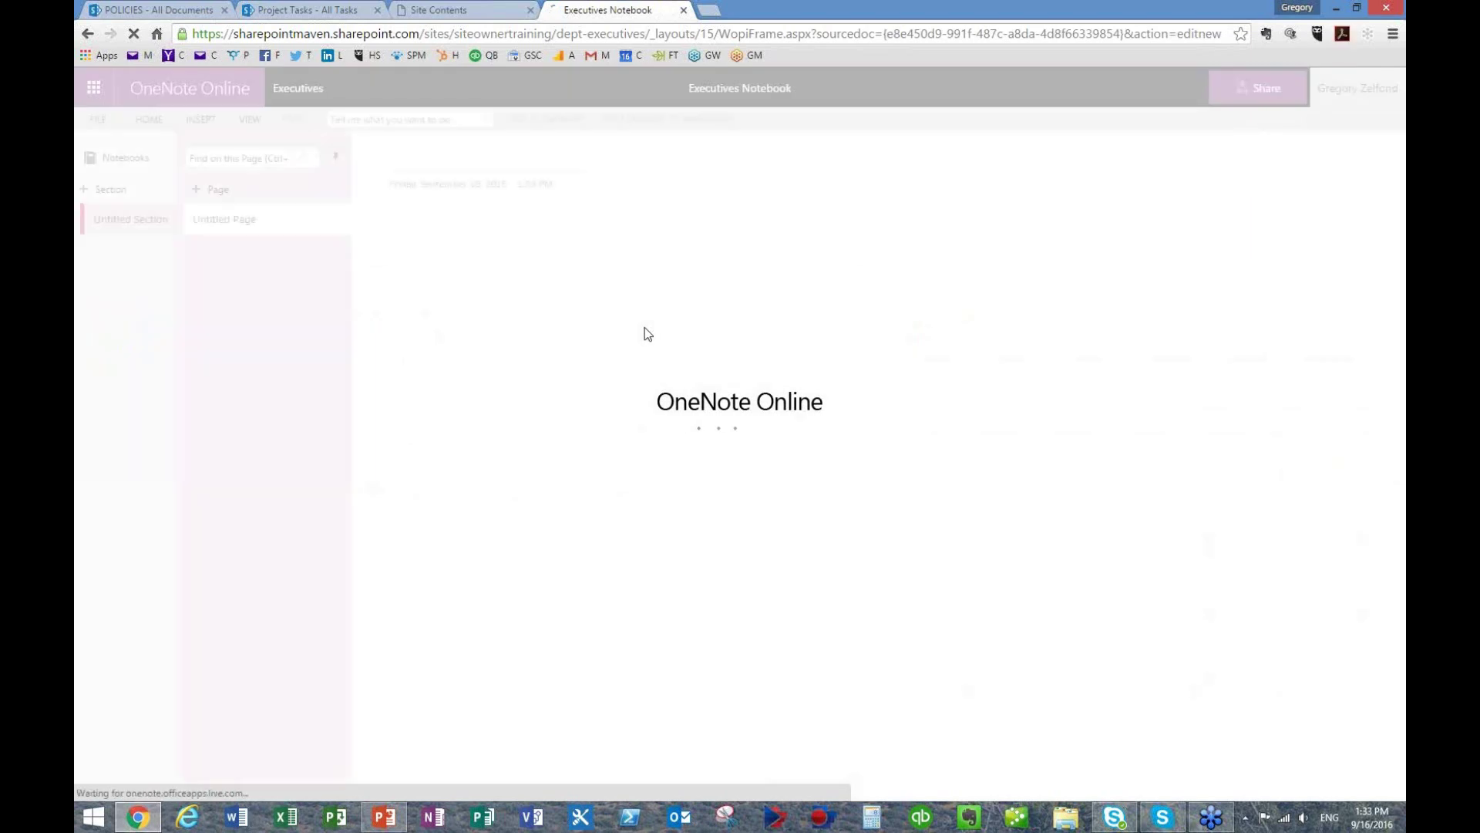
left_click(88, 34)
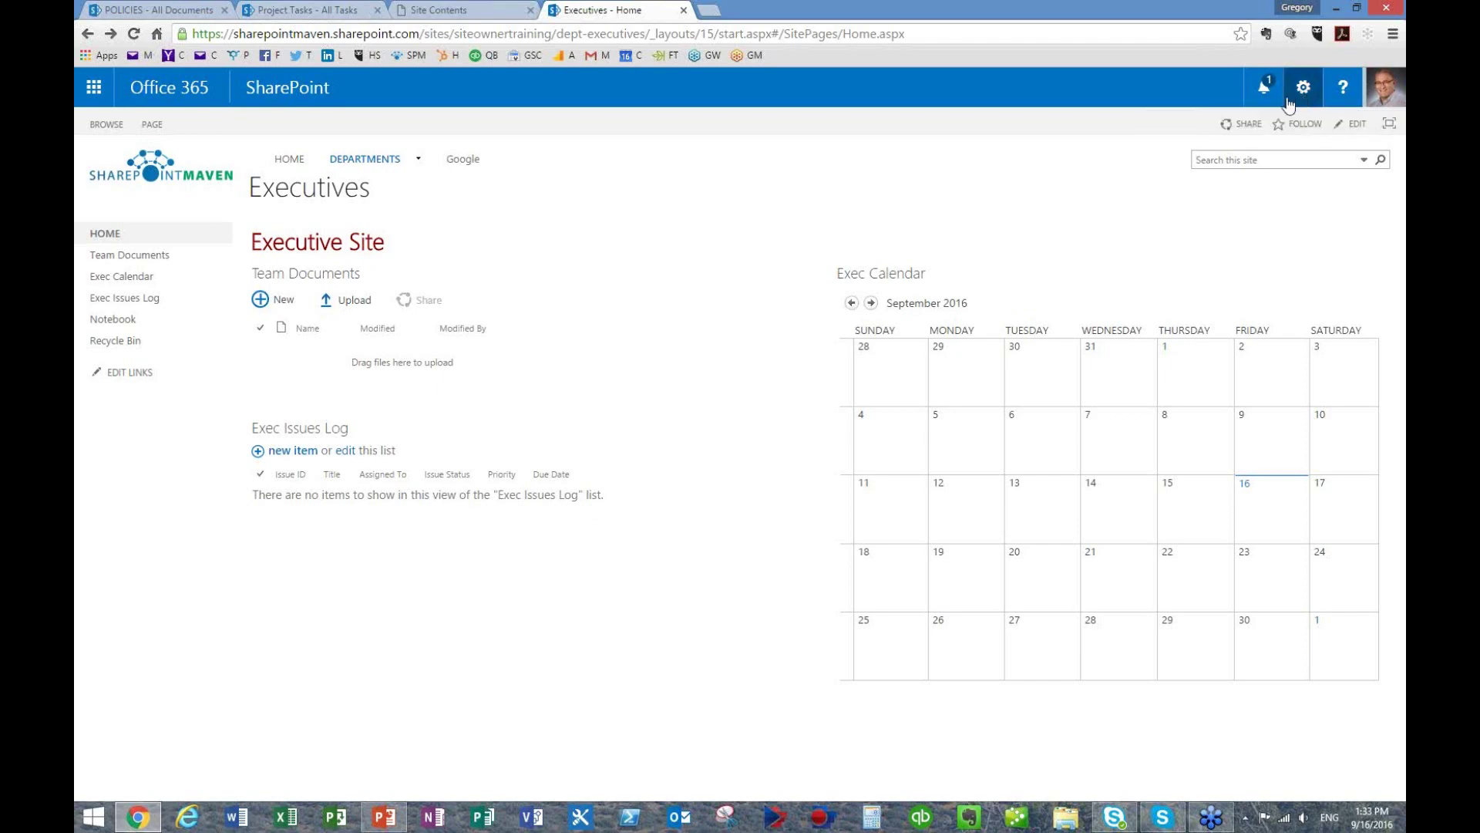
- Add a new site page named SecondPage, save it empty, and return to the HOME page
left_click(1313, 89)
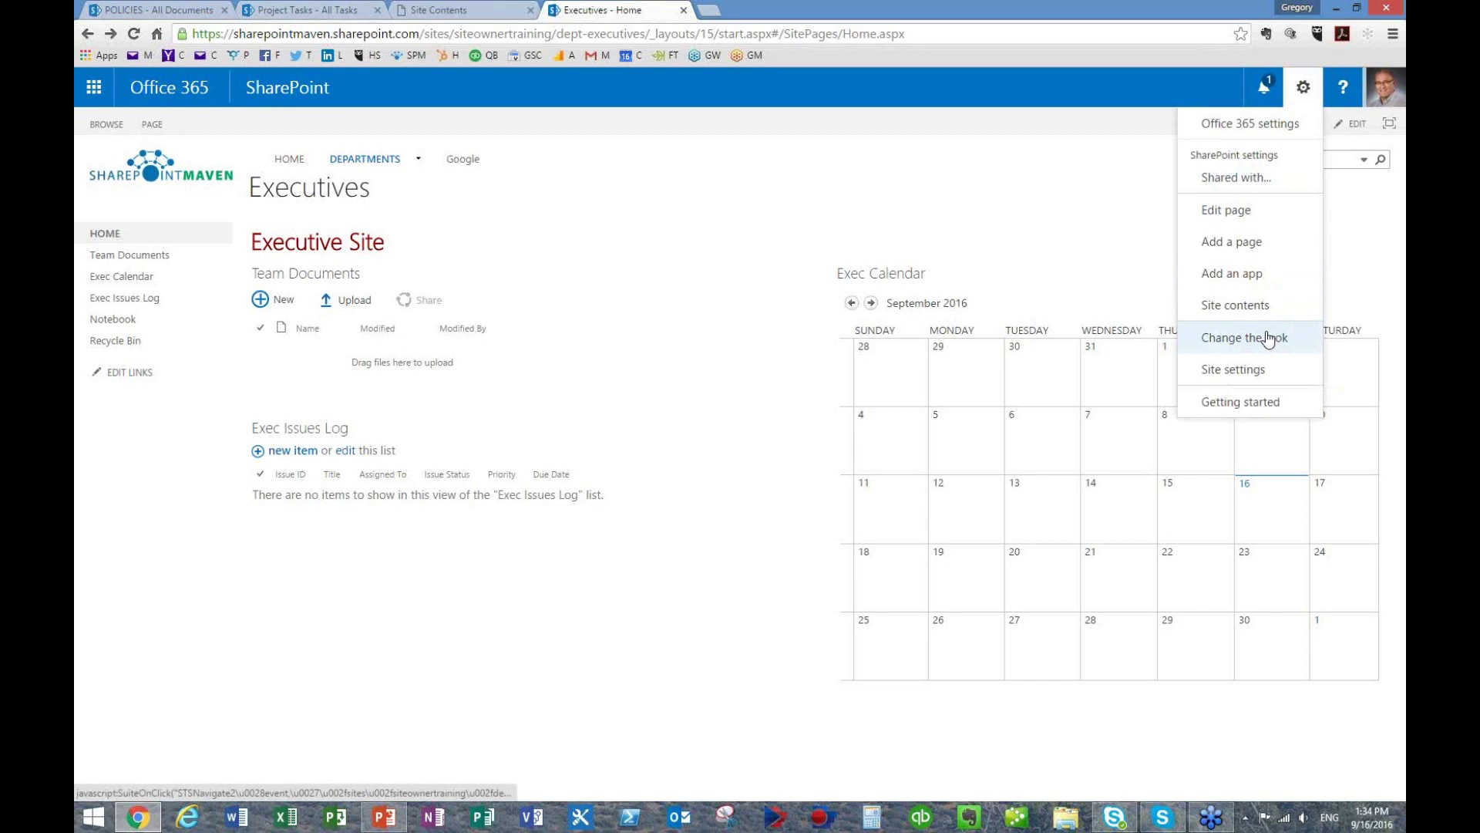
left_click(1250, 243)
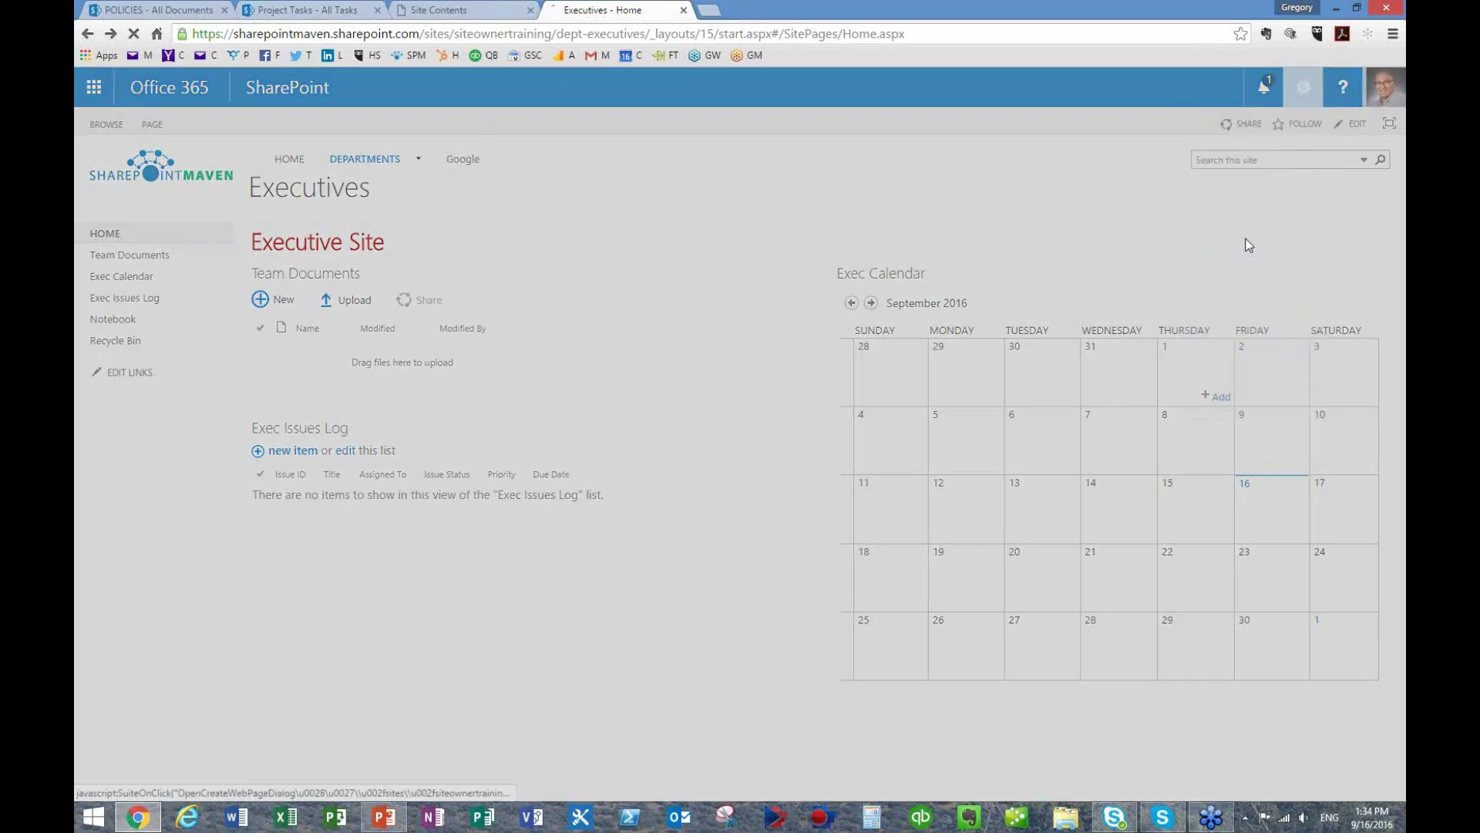
type("Second")
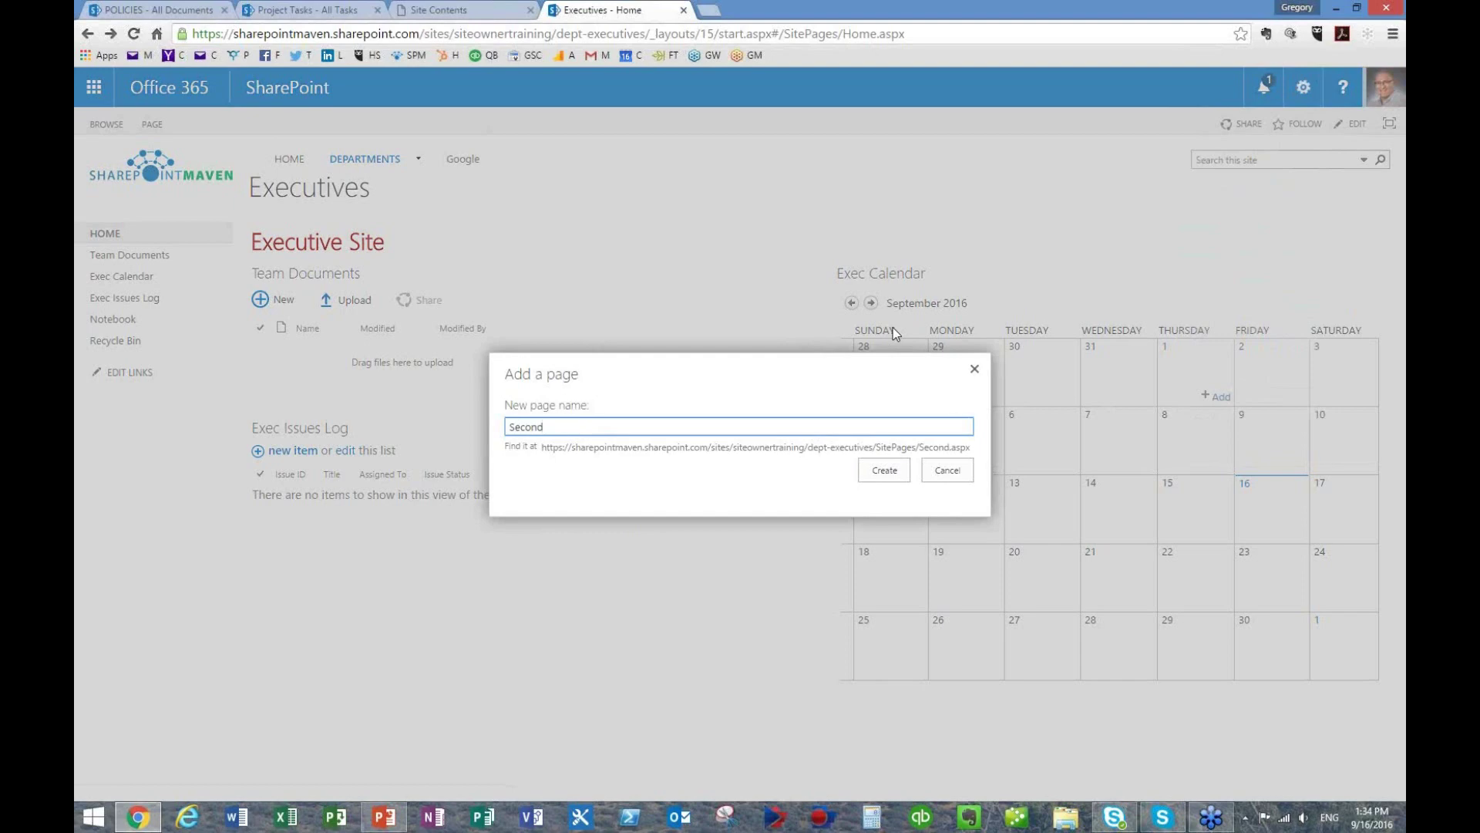
type("Page")
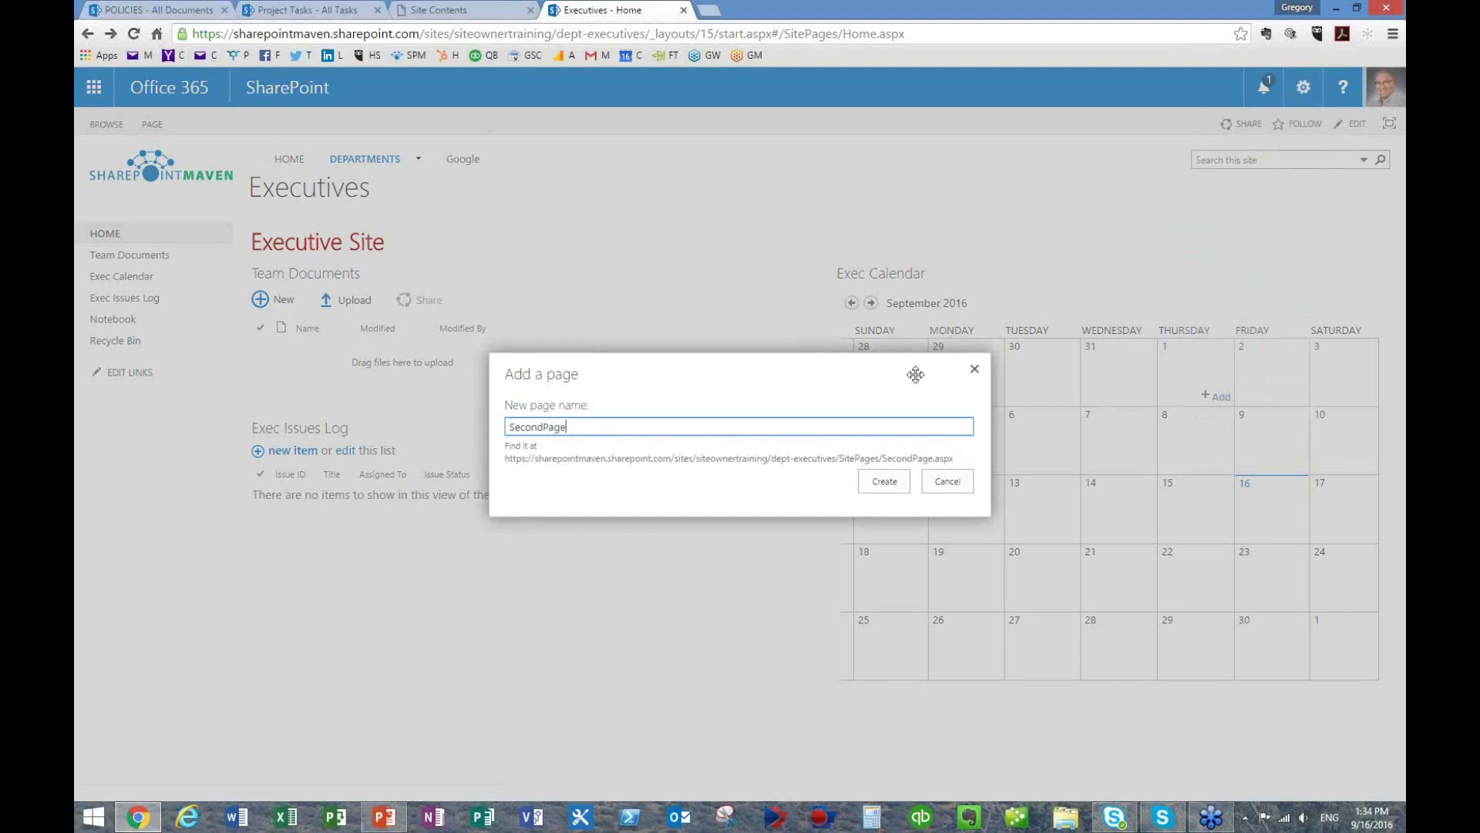
left_click(893, 484)
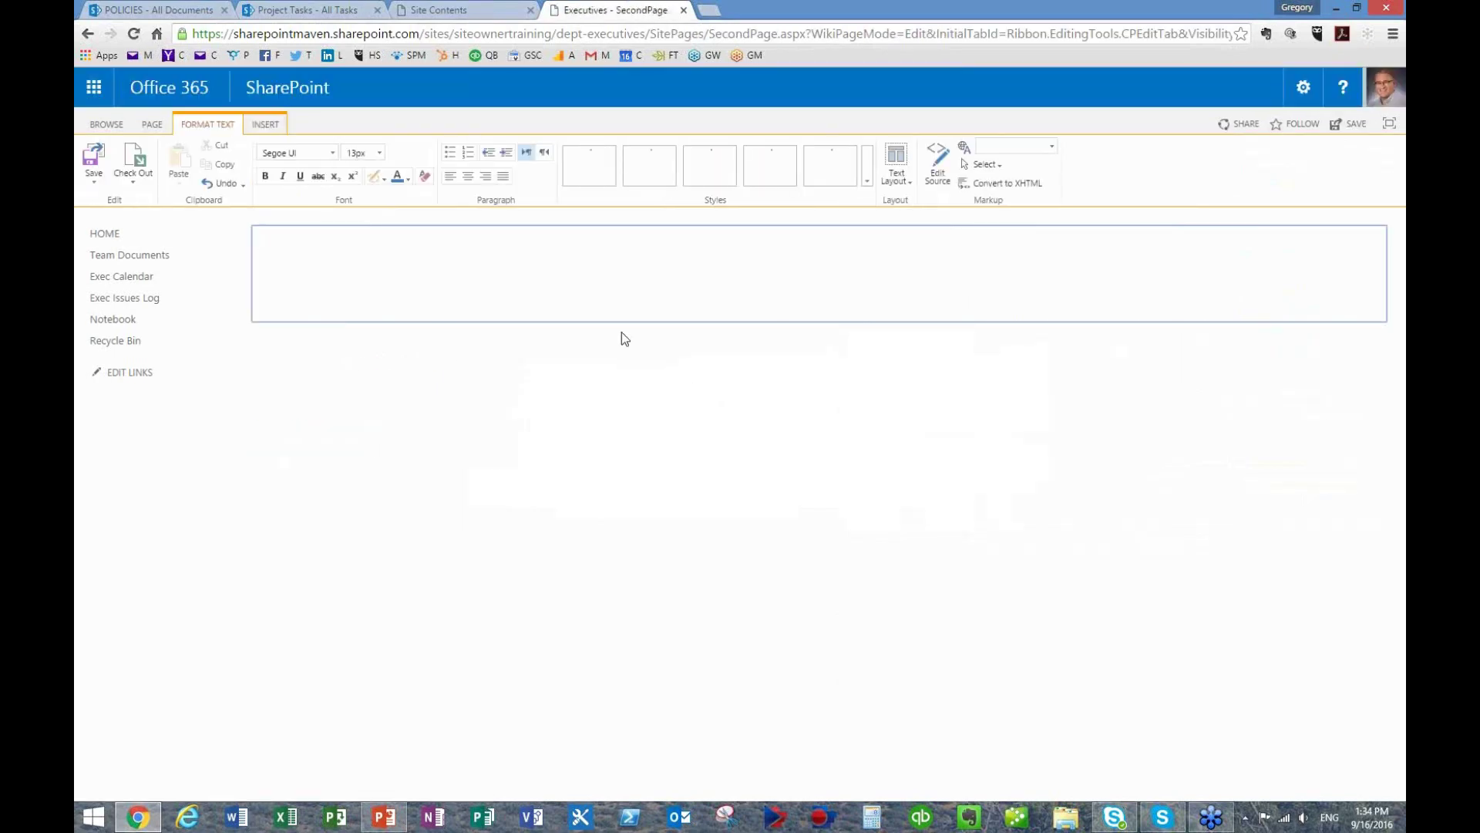
left_click(100, 166)
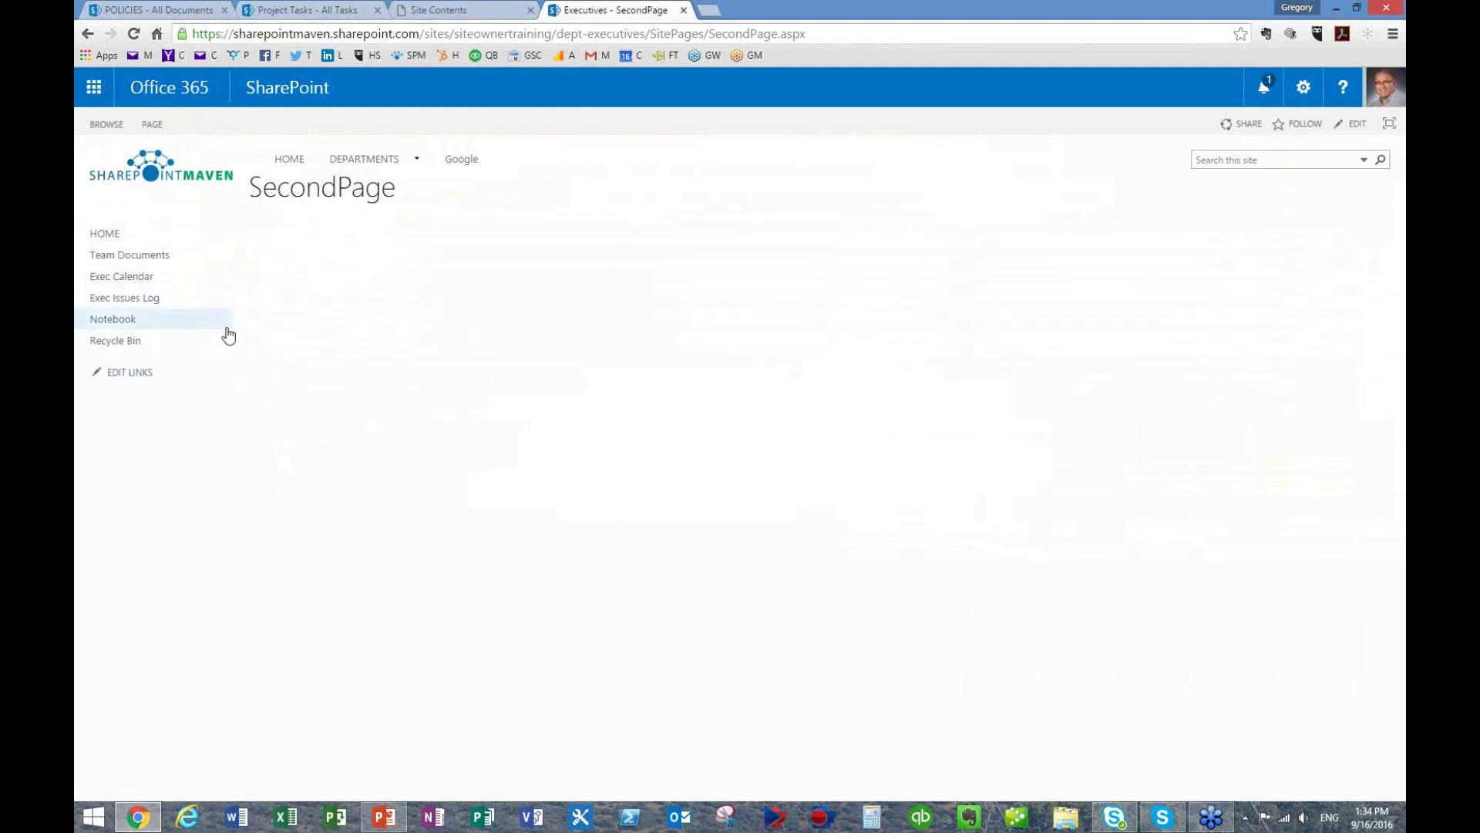
mouse_move(436, 165)
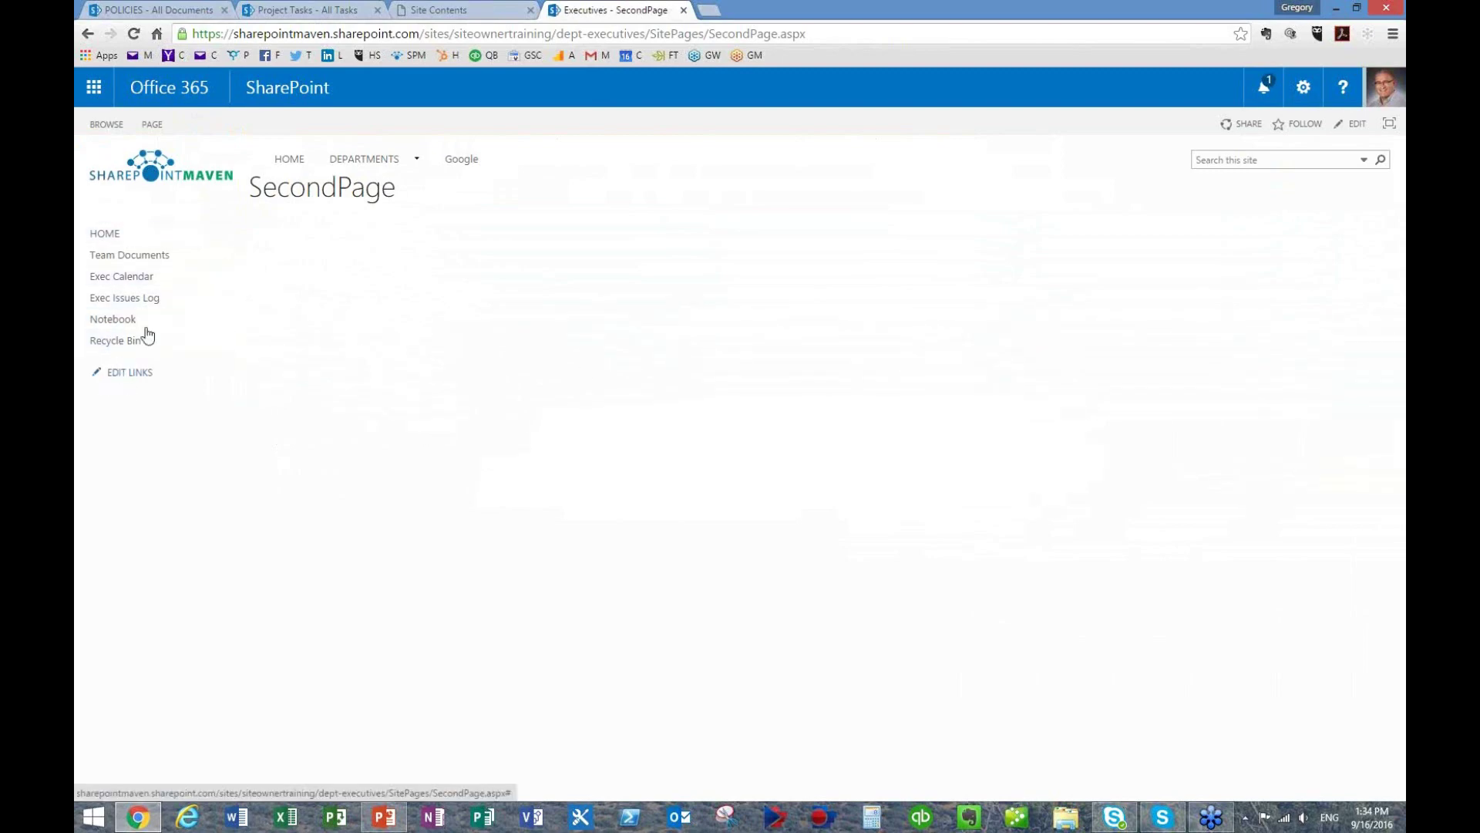
left_click(107, 235)
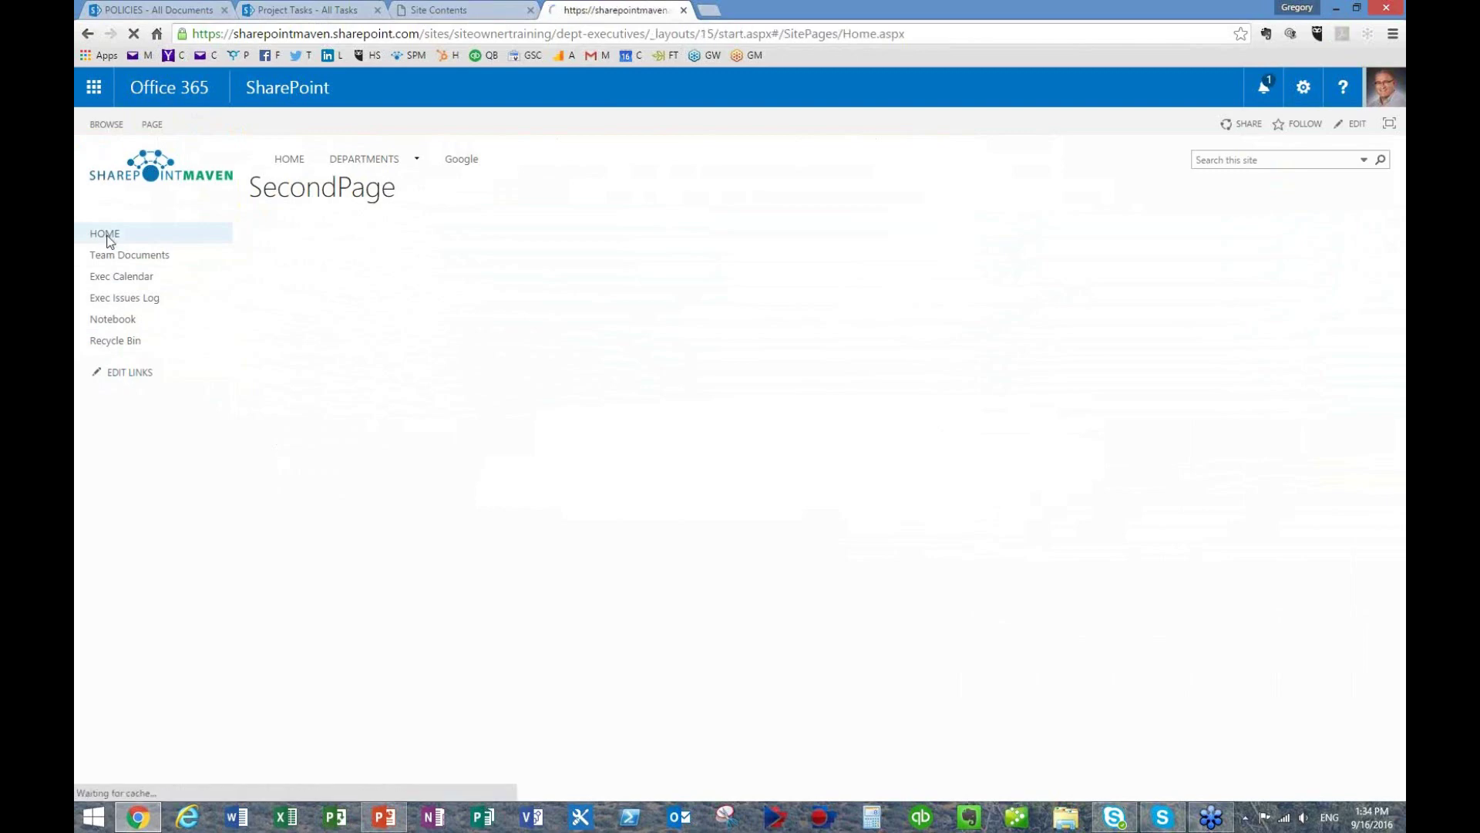
- Switch to PowerPoint to highlight the agenda items from Editing Pages through Add Web Parts to a page, and return to the browser
left_click(390, 821)
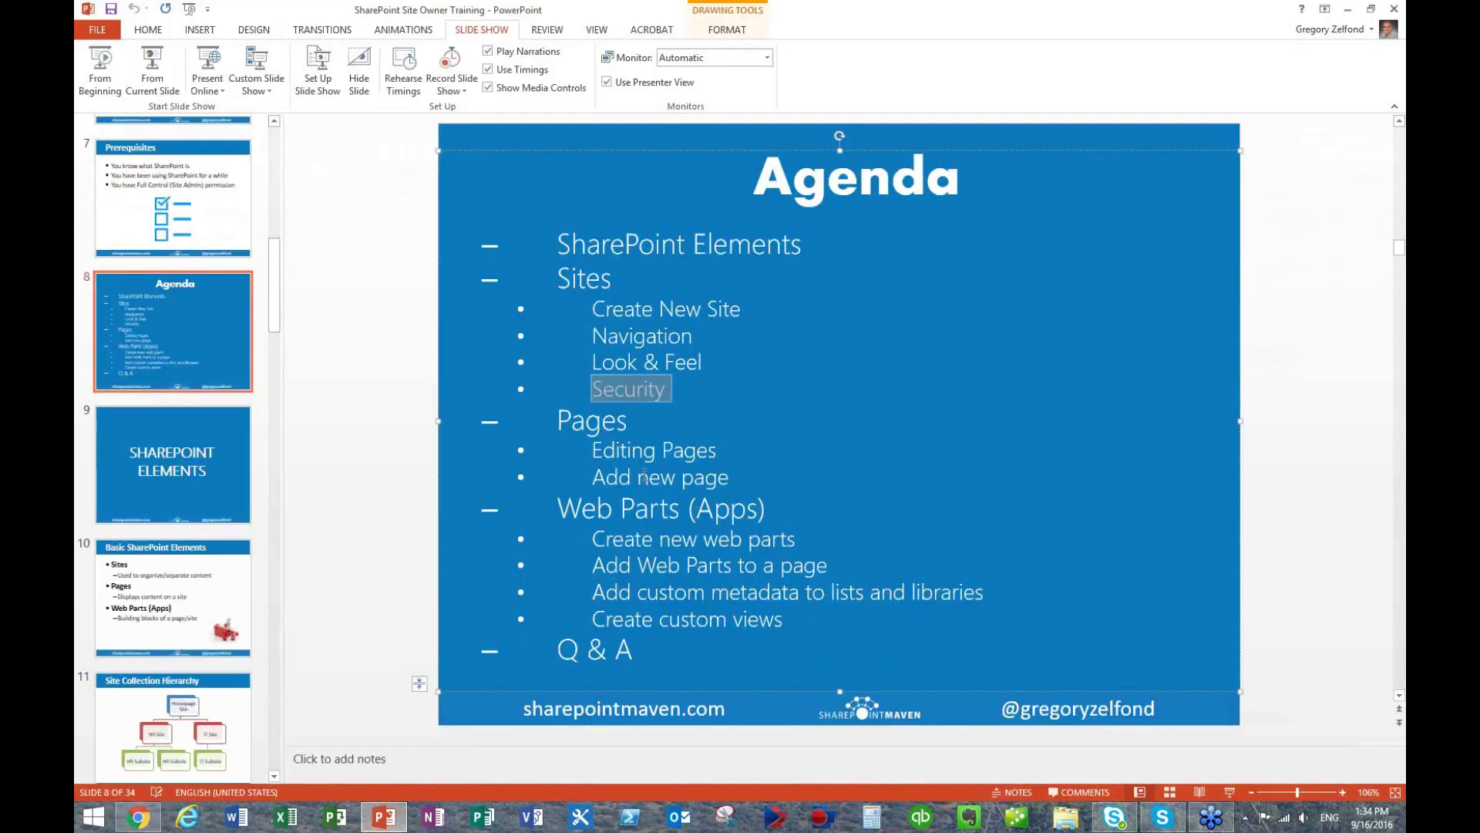
left_click_drag(592, 449, 834, 565)
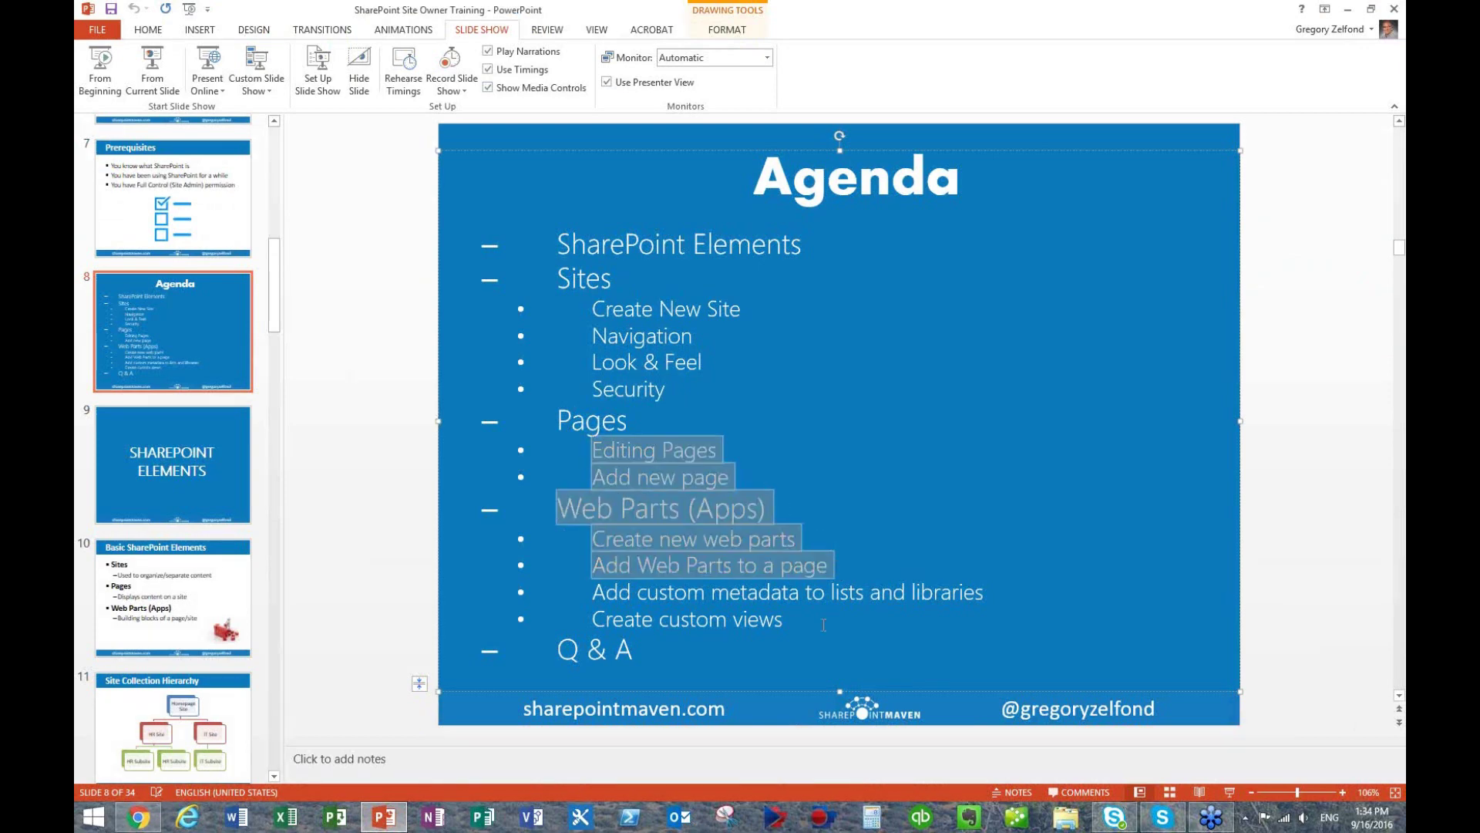
left_click(138, 816)
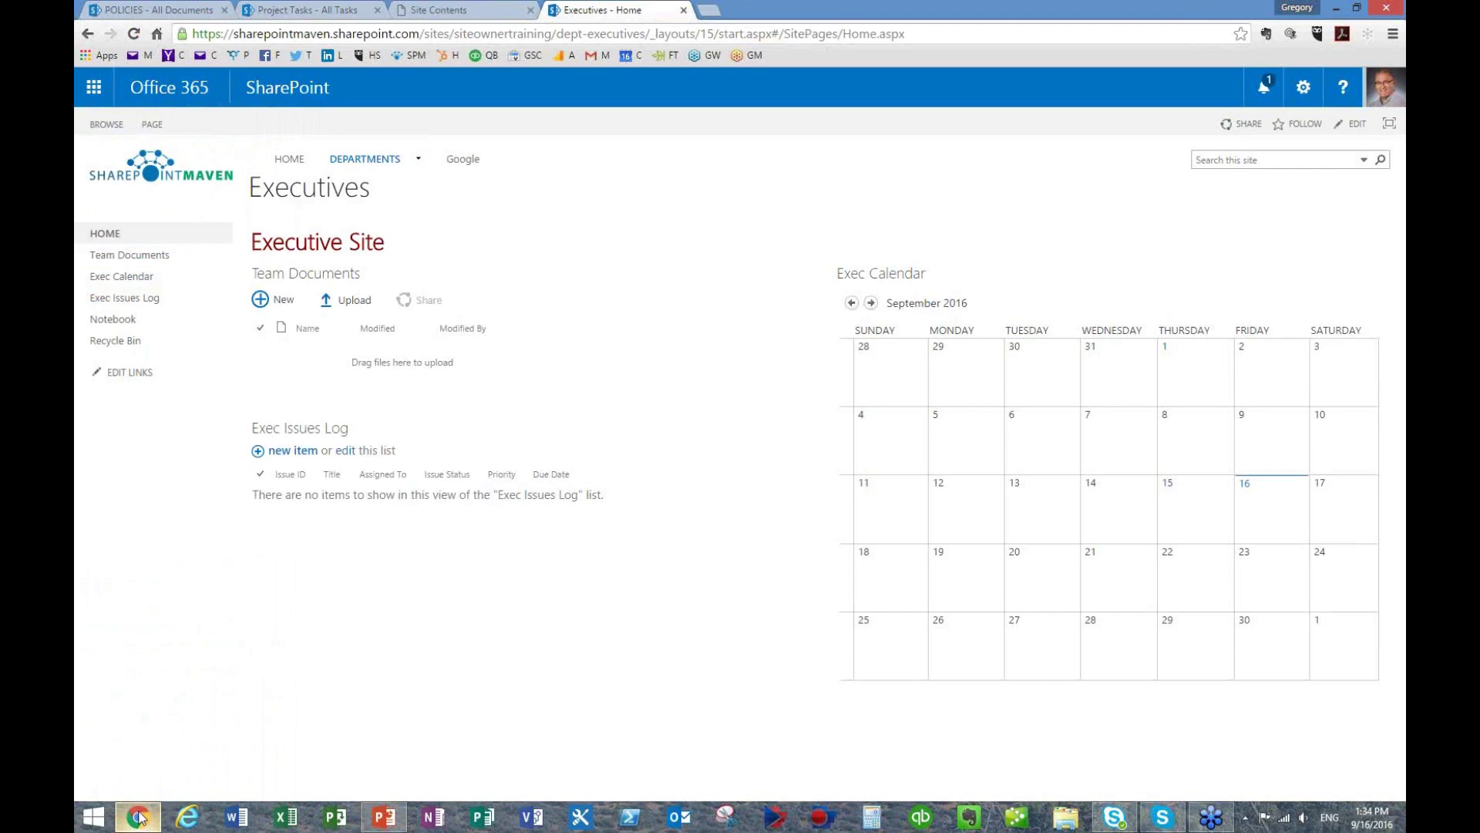
- Open the Team Documents library and create a folder named Financial in it
left_click(312, 278)
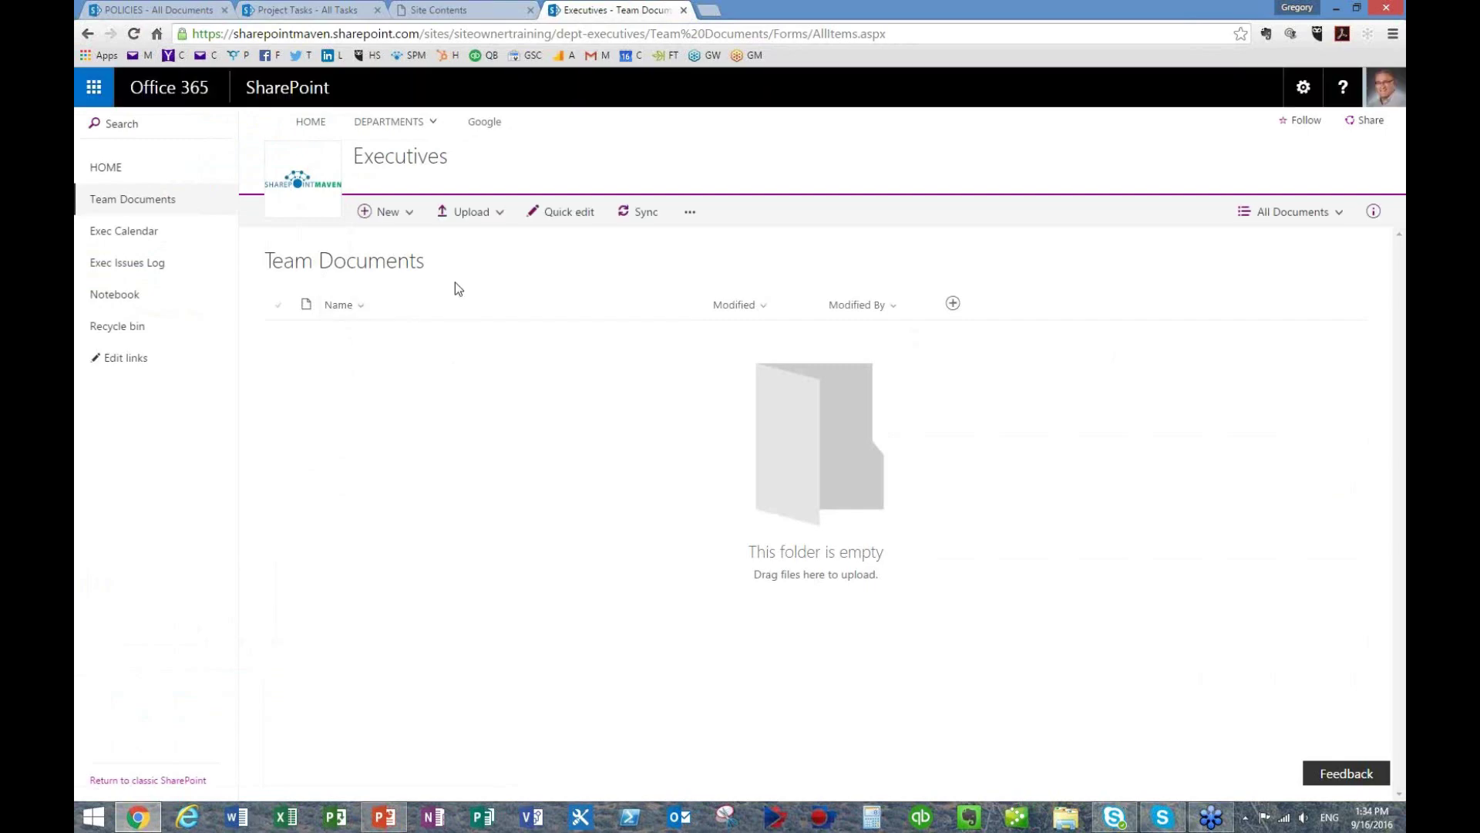
left_click(407, 213)
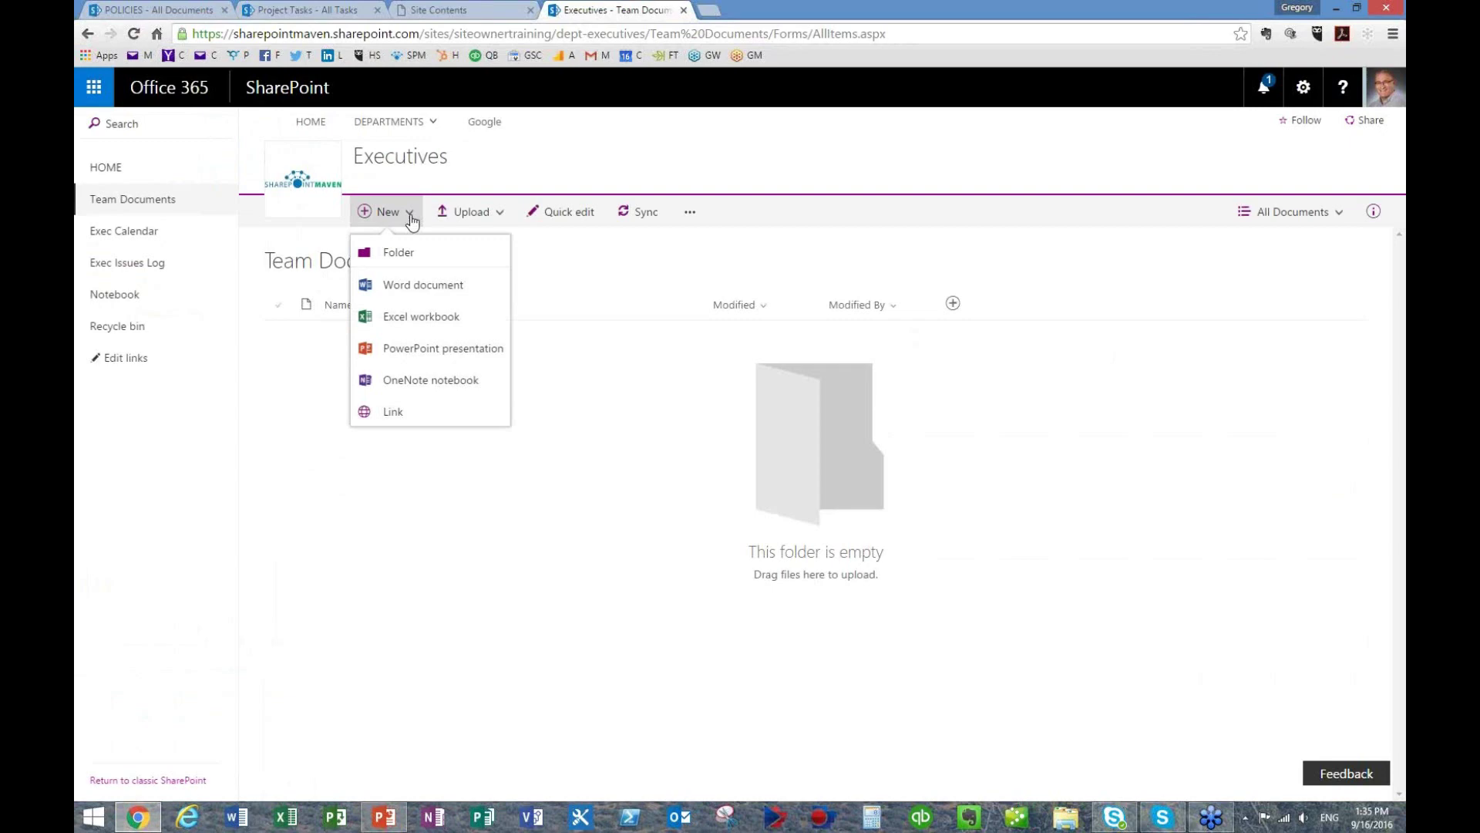
left_click(409, 252)
left_click(681, 432)
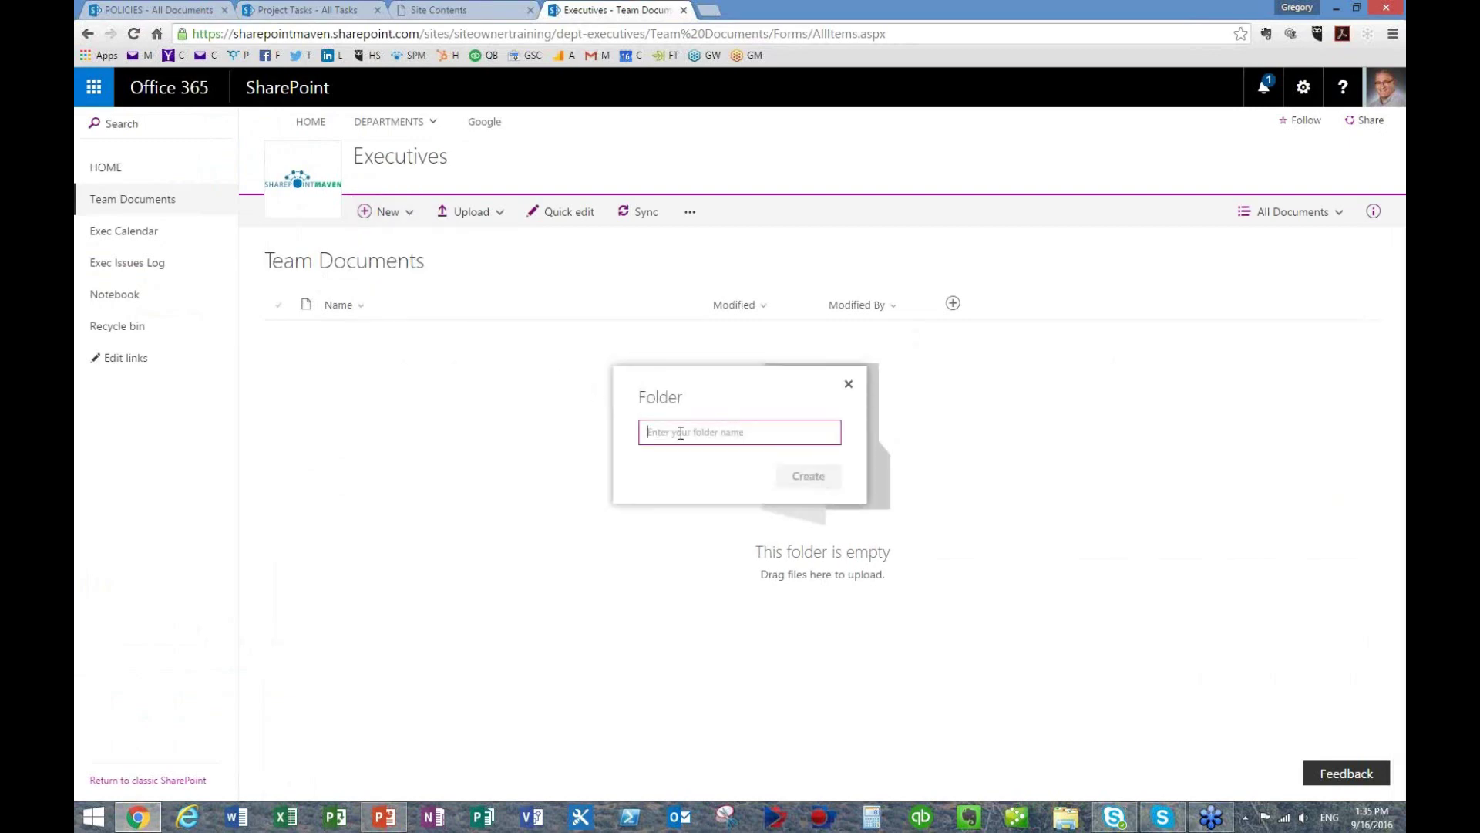
type("Financia")
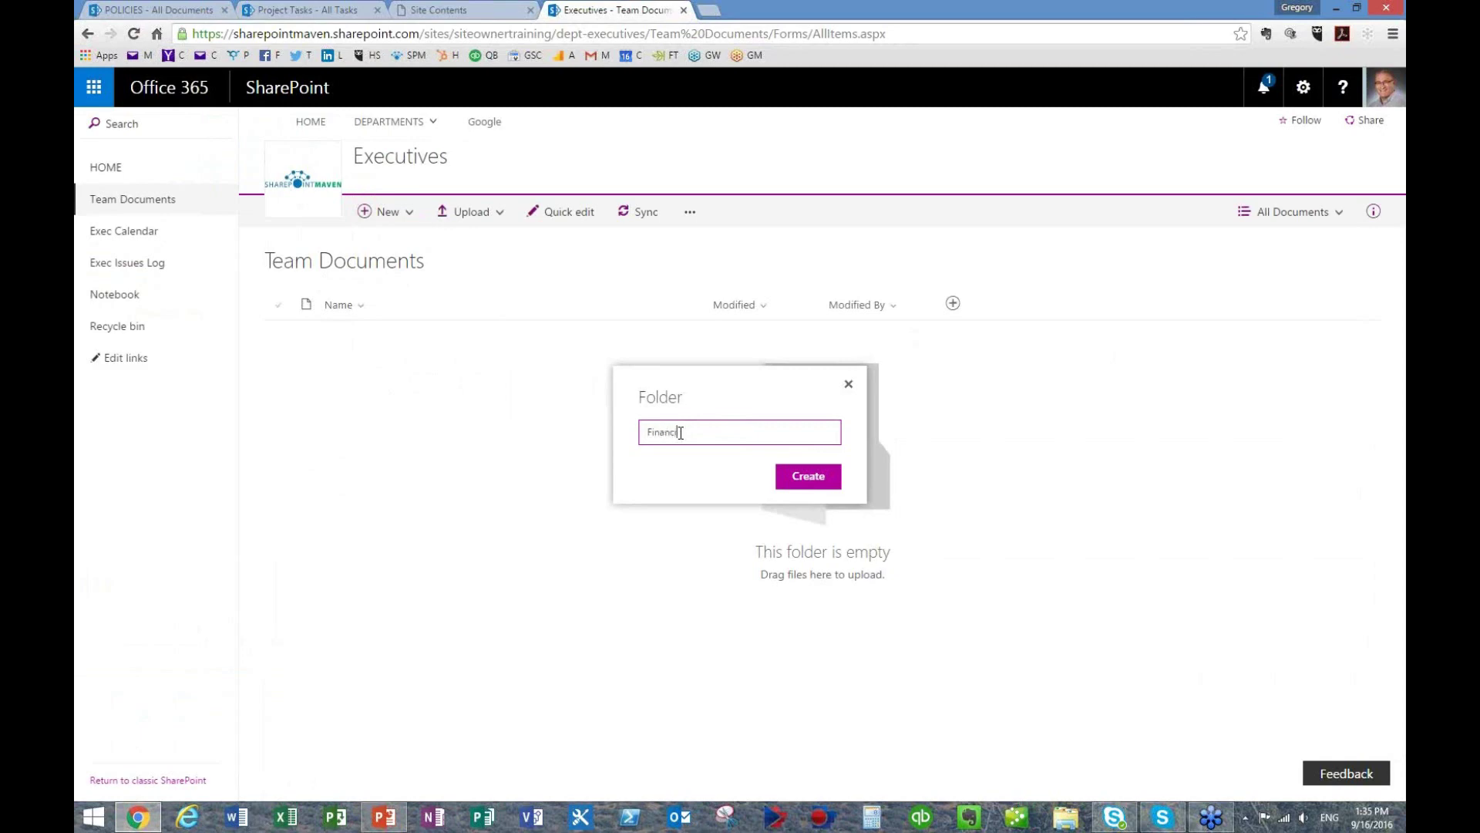
left_click(808, 478)
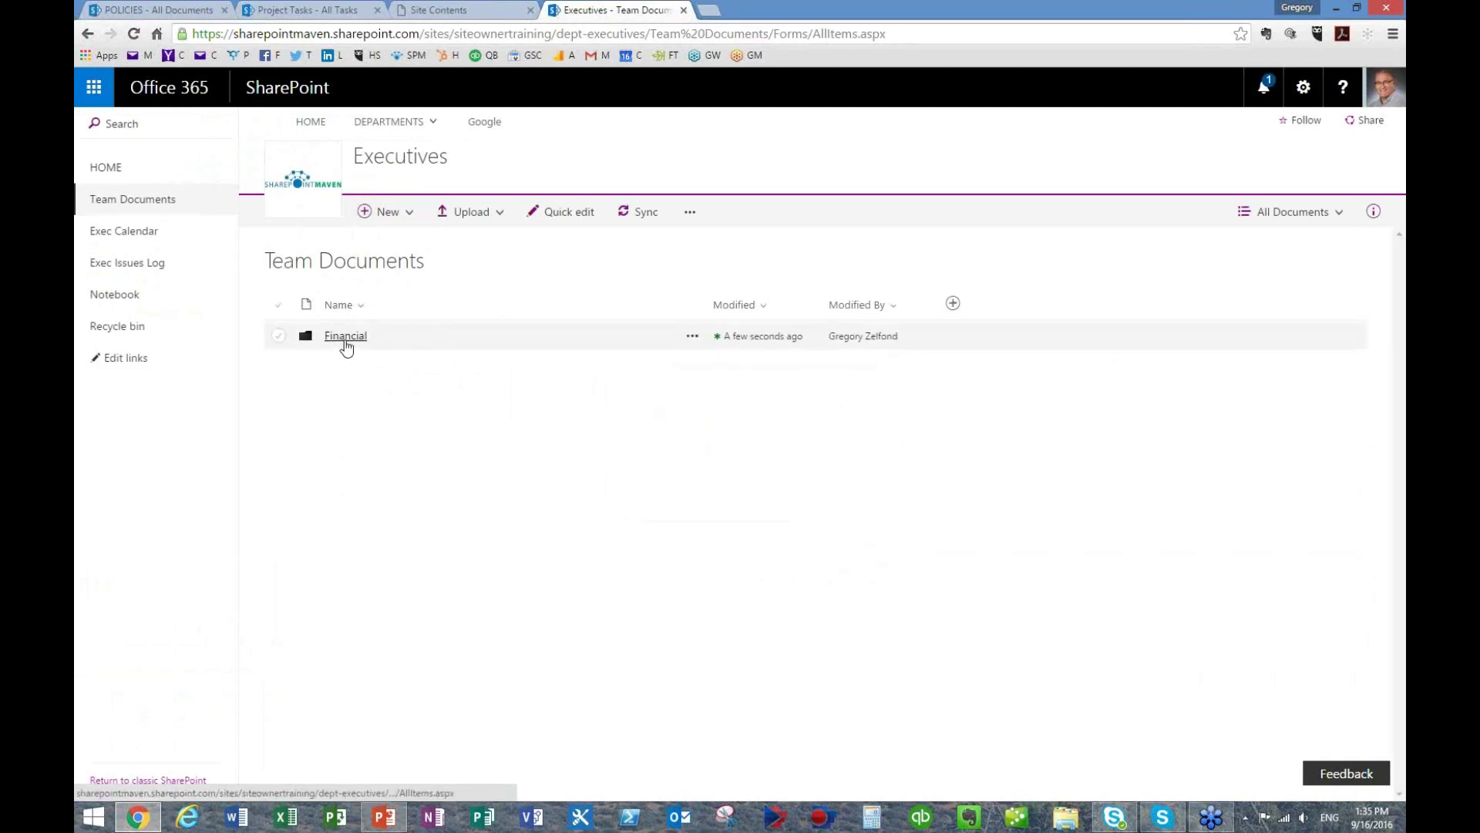
- Look inside the Financial folder, and return to the Team Documents library to select that folder
left_click(341, 337)
left_click(88, 34)
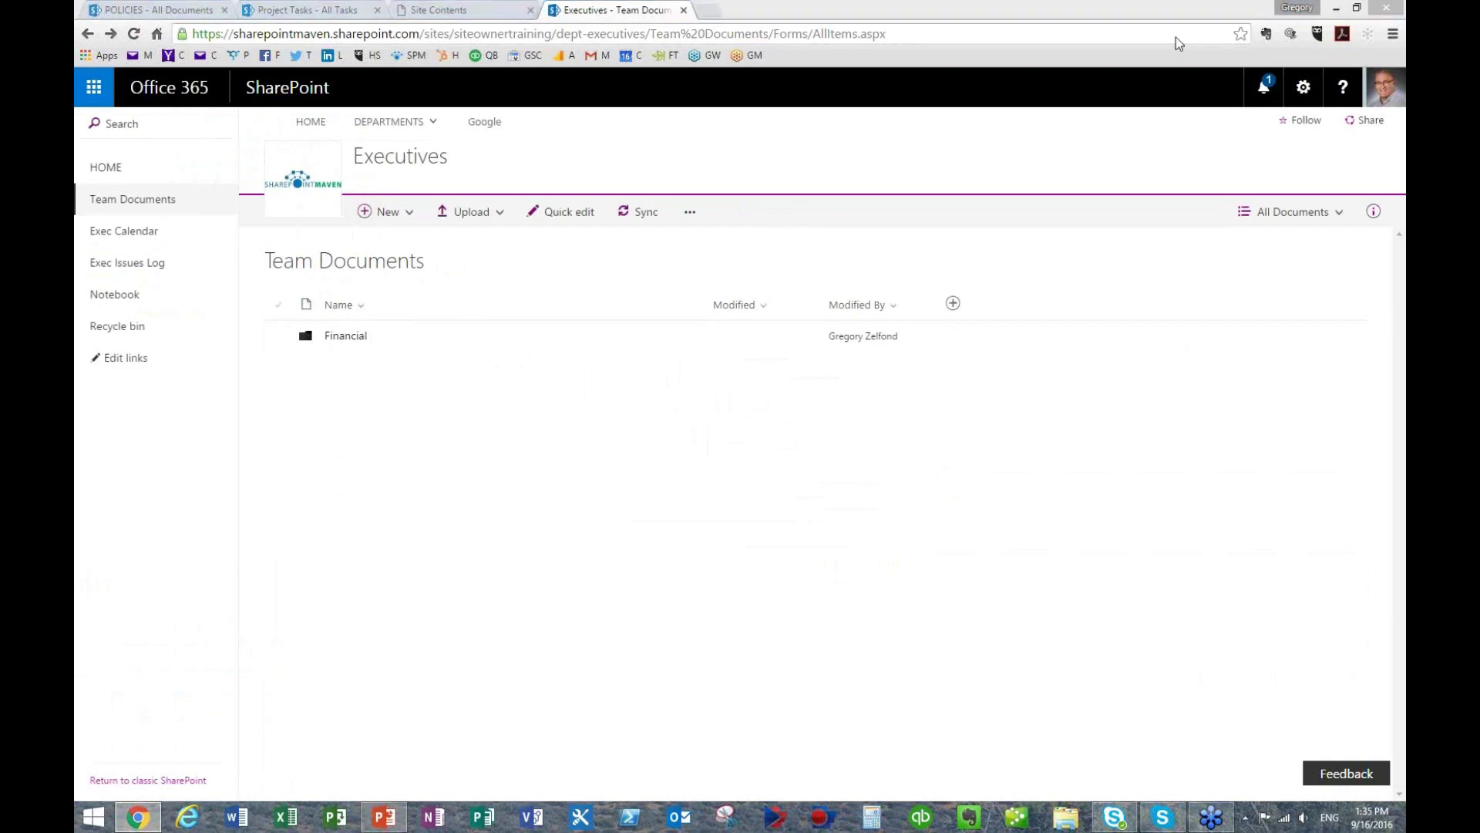
left_click(331, 345)
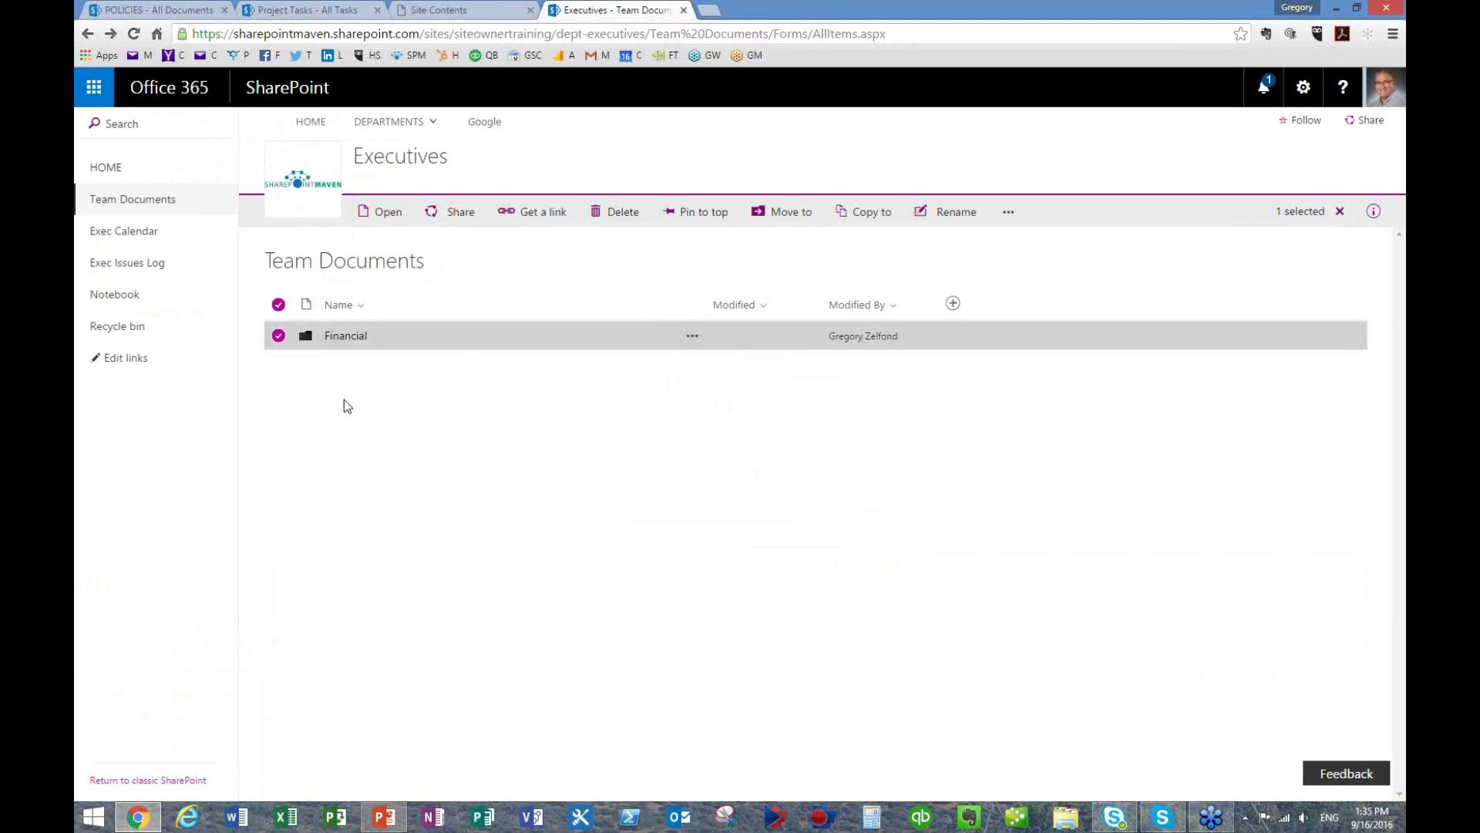
- Delete the Financial folder from the Team Documents library, sending it to the site Recycle Bin
left_click(278, 337)
left_click(283, 341)
left_click(624, 216)
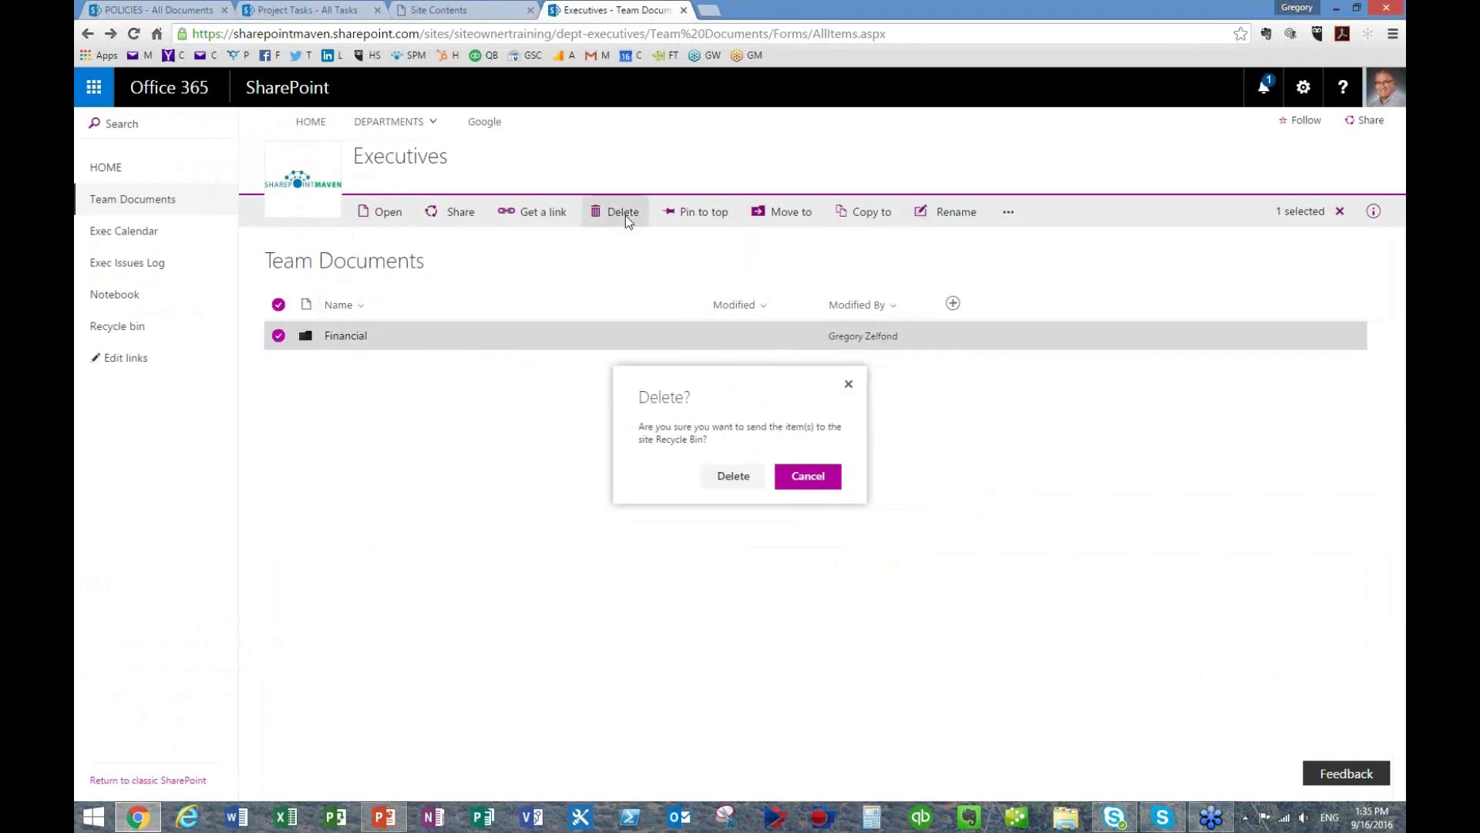
left_click(760, 476)
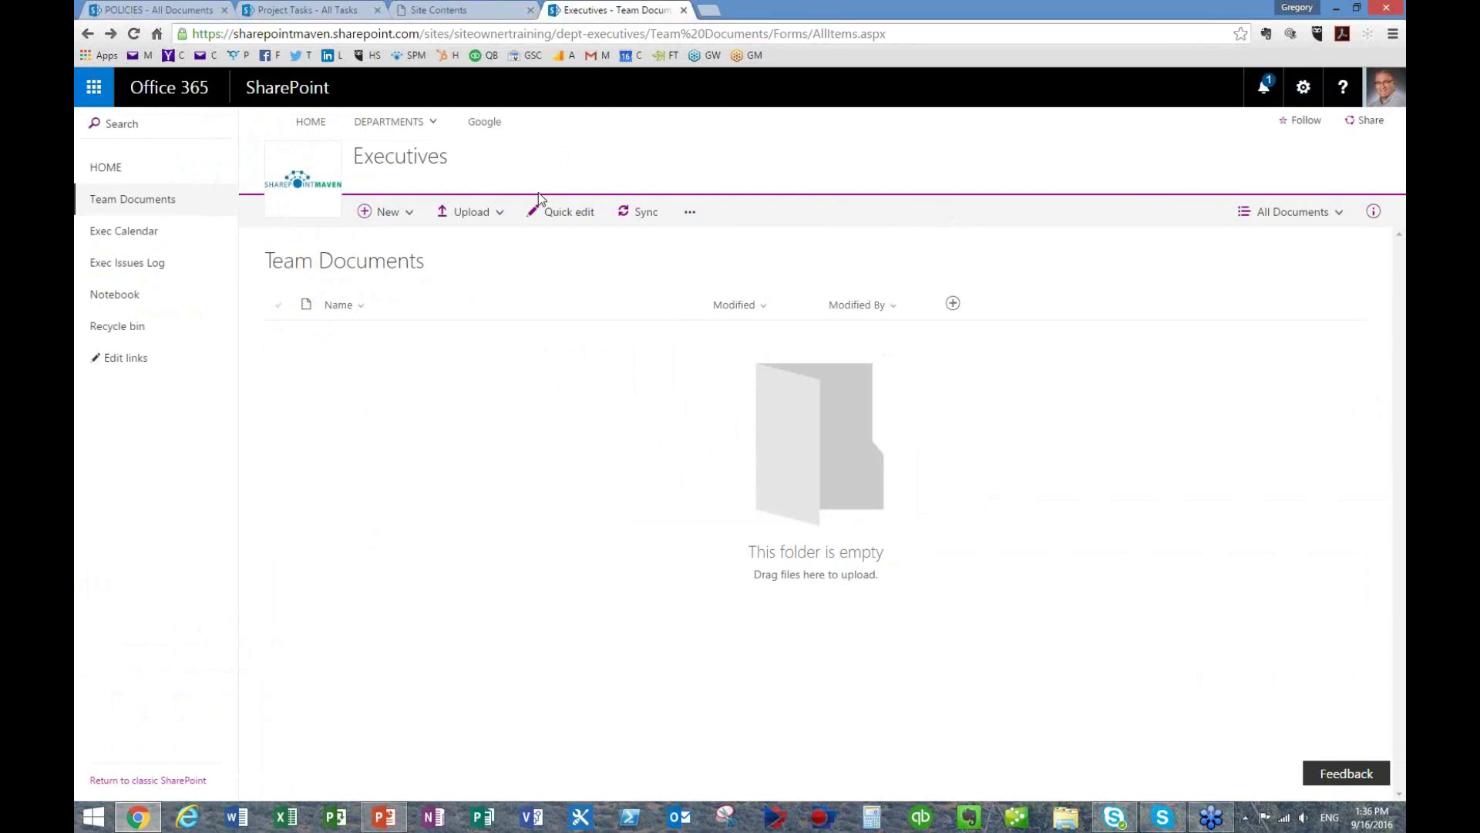
- Open the library settings of Team Documents and look over the general settings, columns and views
left_click(1306, 90)
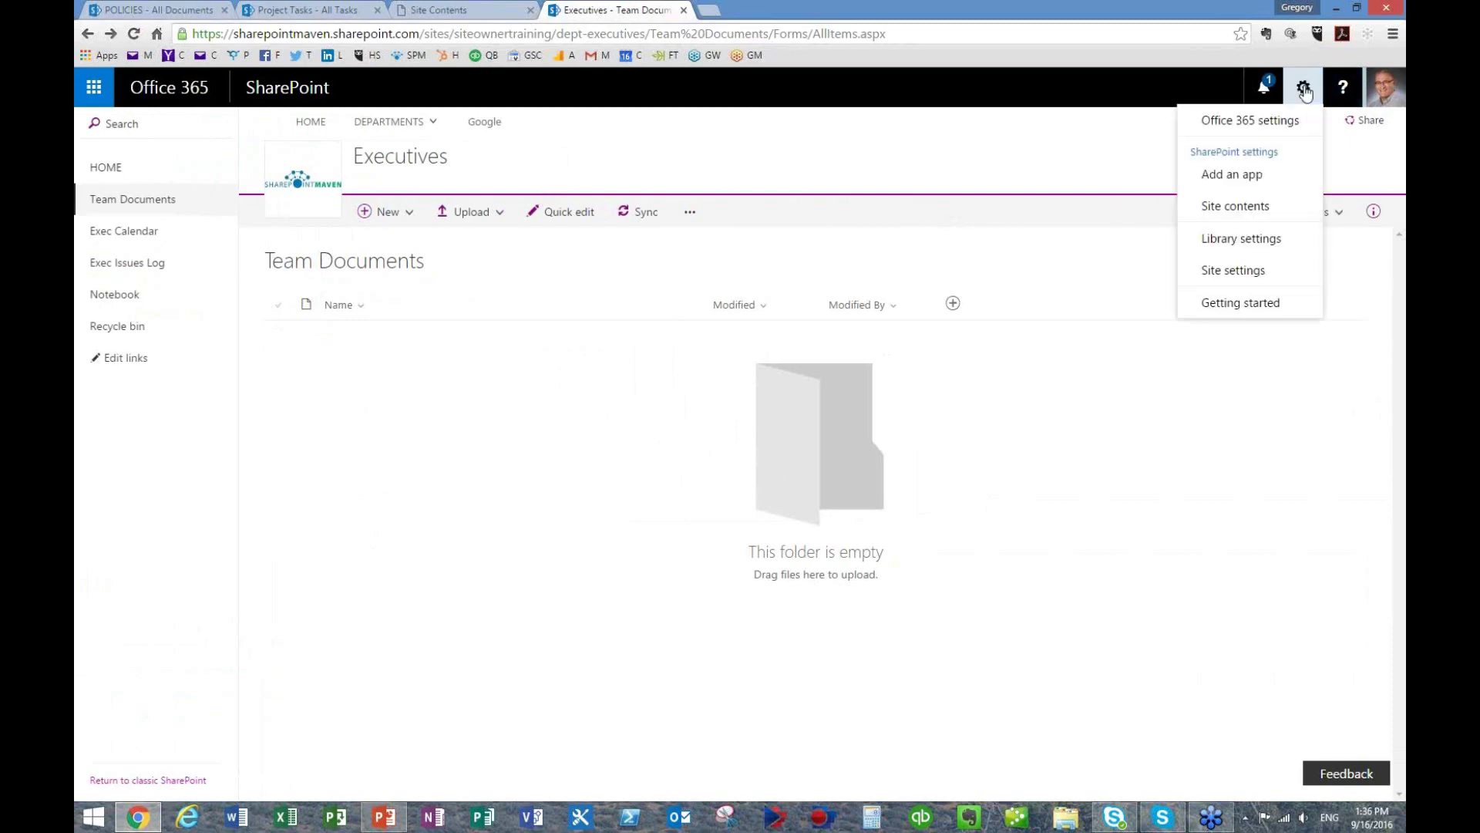
left_click(1178, 81)
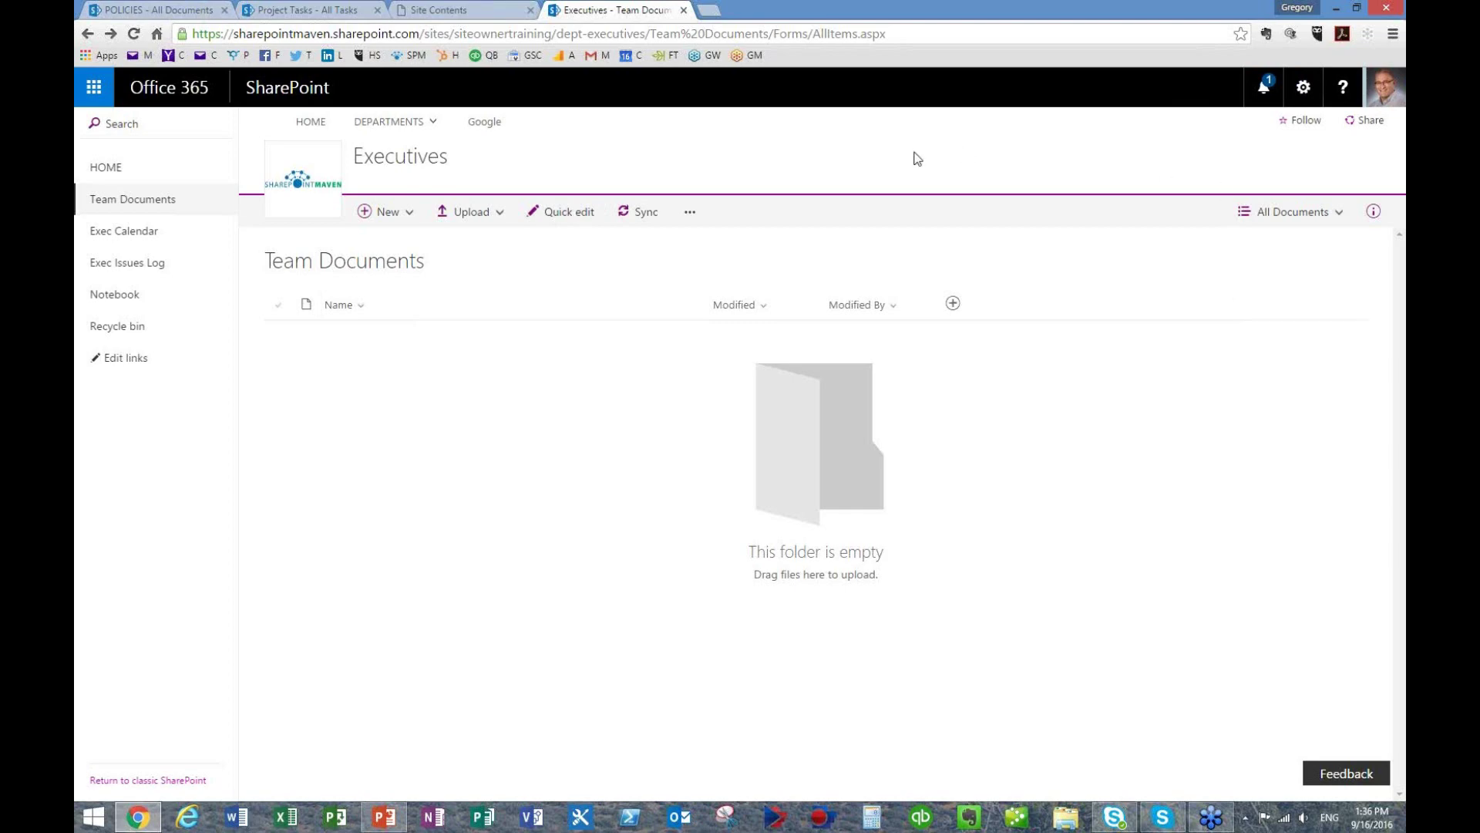
left_click(1303, 88)
left_click(940, 99)
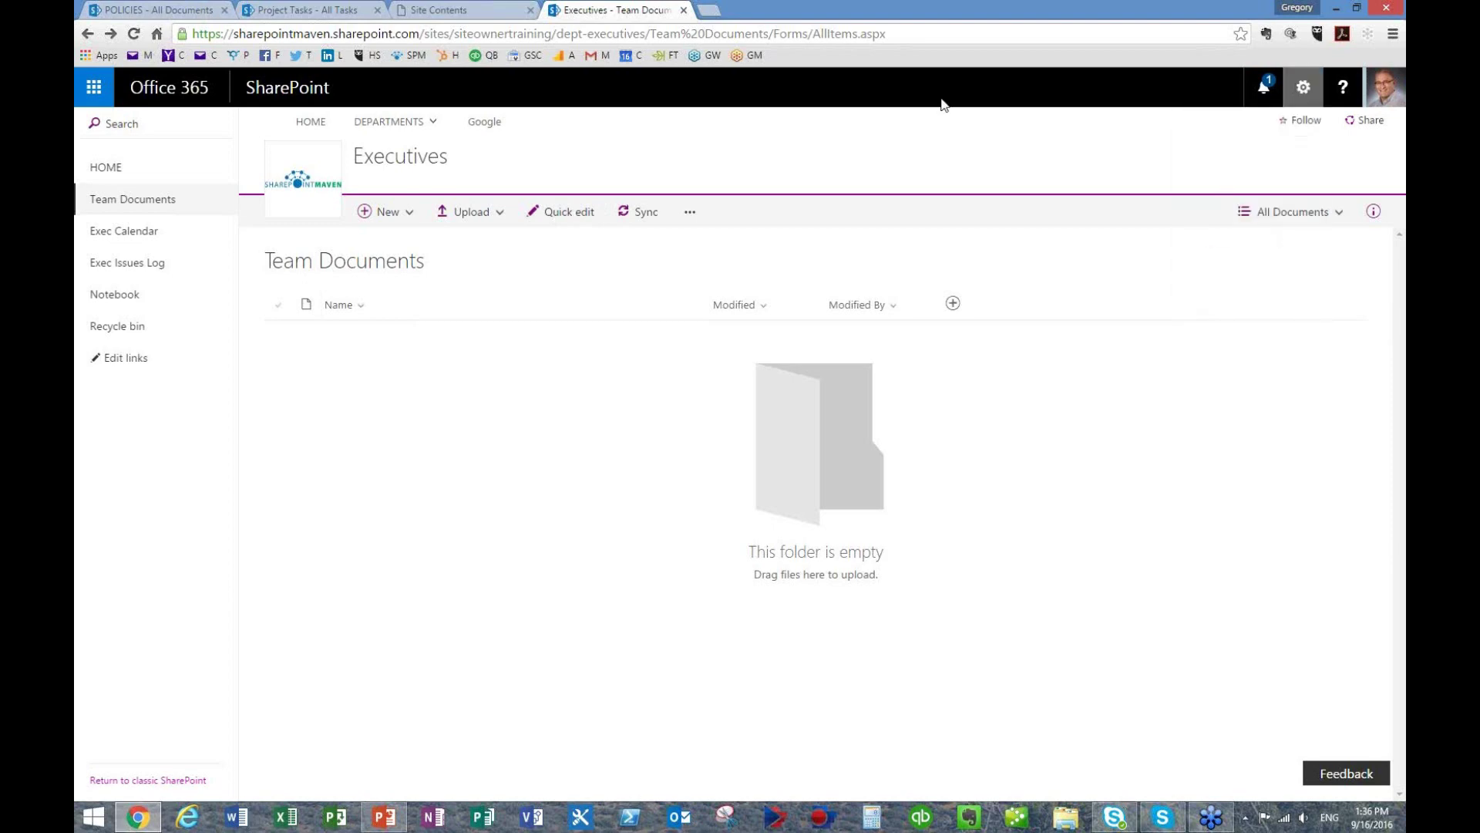
left_click(1305, 88)
left_click(1241, 242)
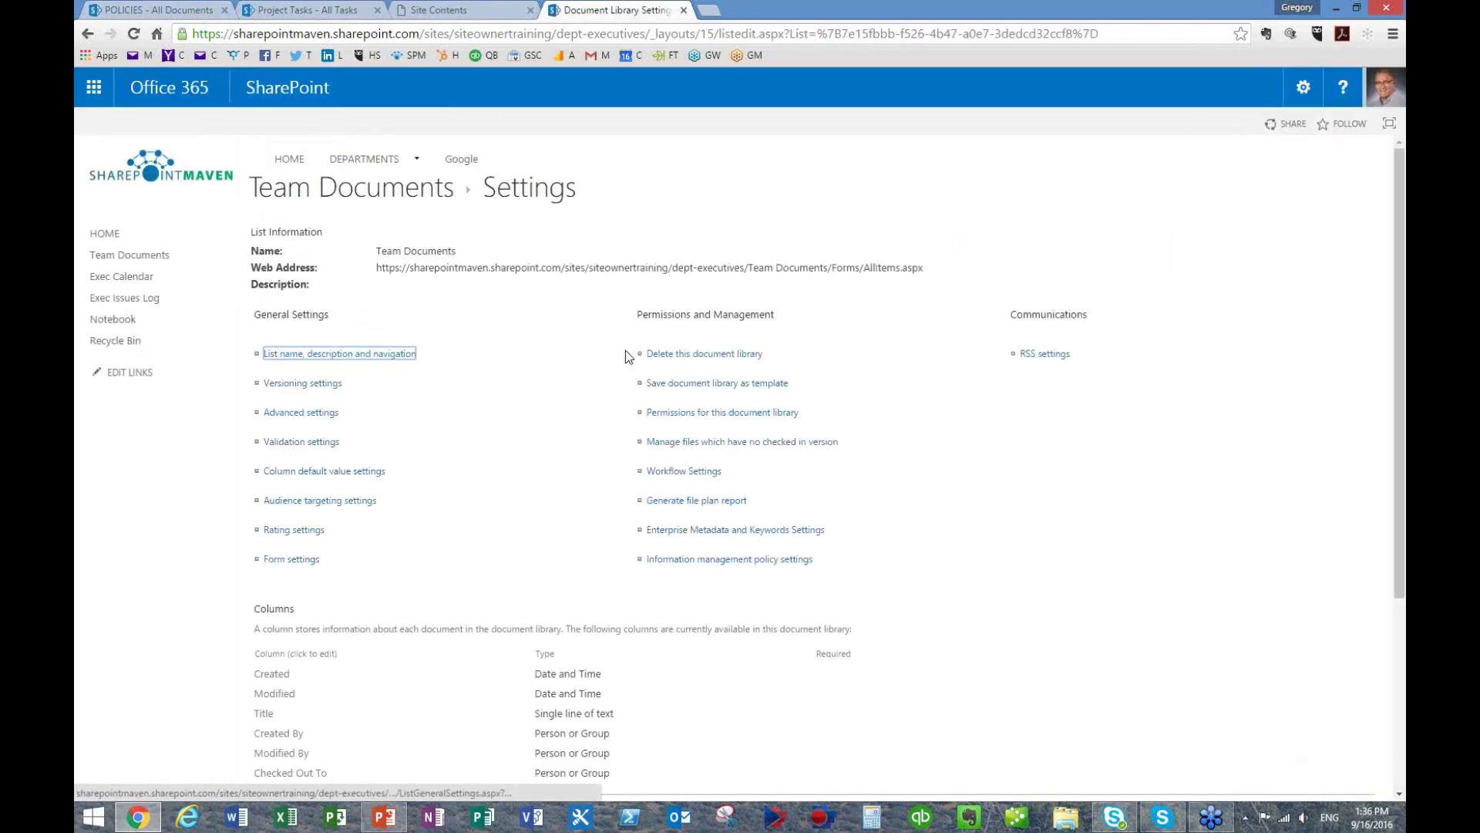
scroll(466, 512, "down", 3)
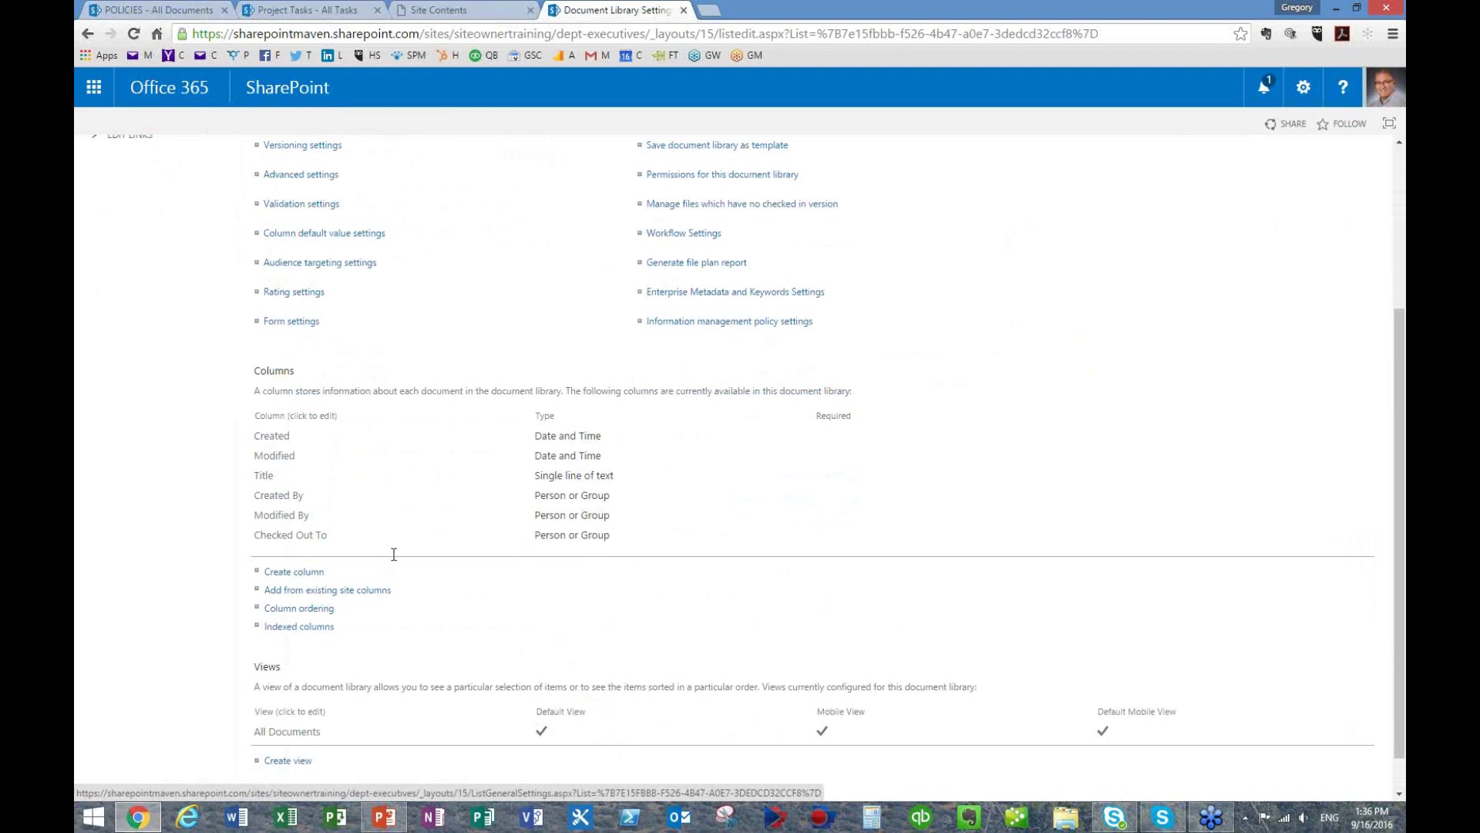
- Switch to the classic POLICIES library, look through its library settings, columns and views, and go to that site's home page
left_click(145, 11)
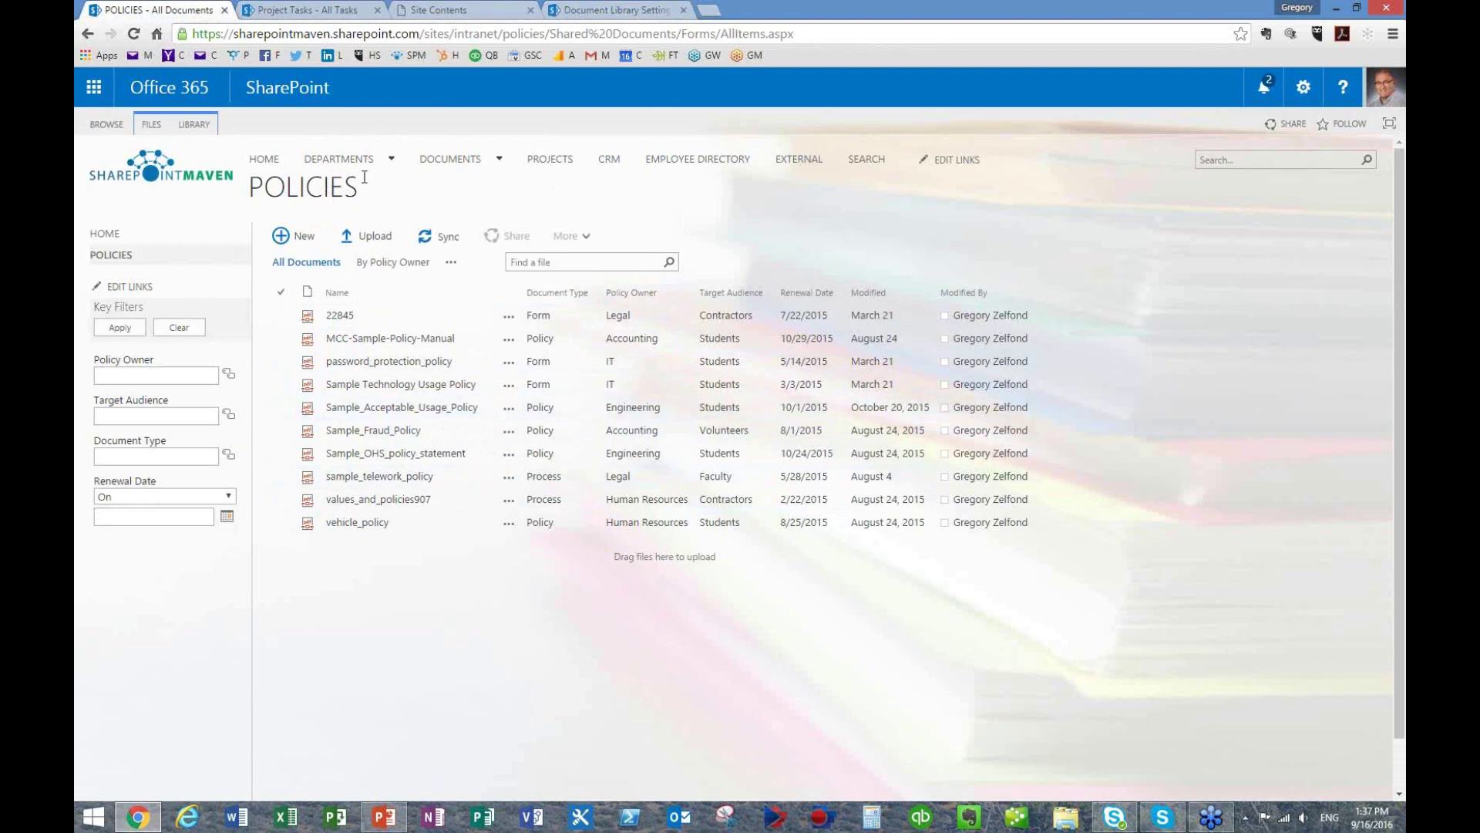
mouse_move(355, 191)
left_click(195, 124)
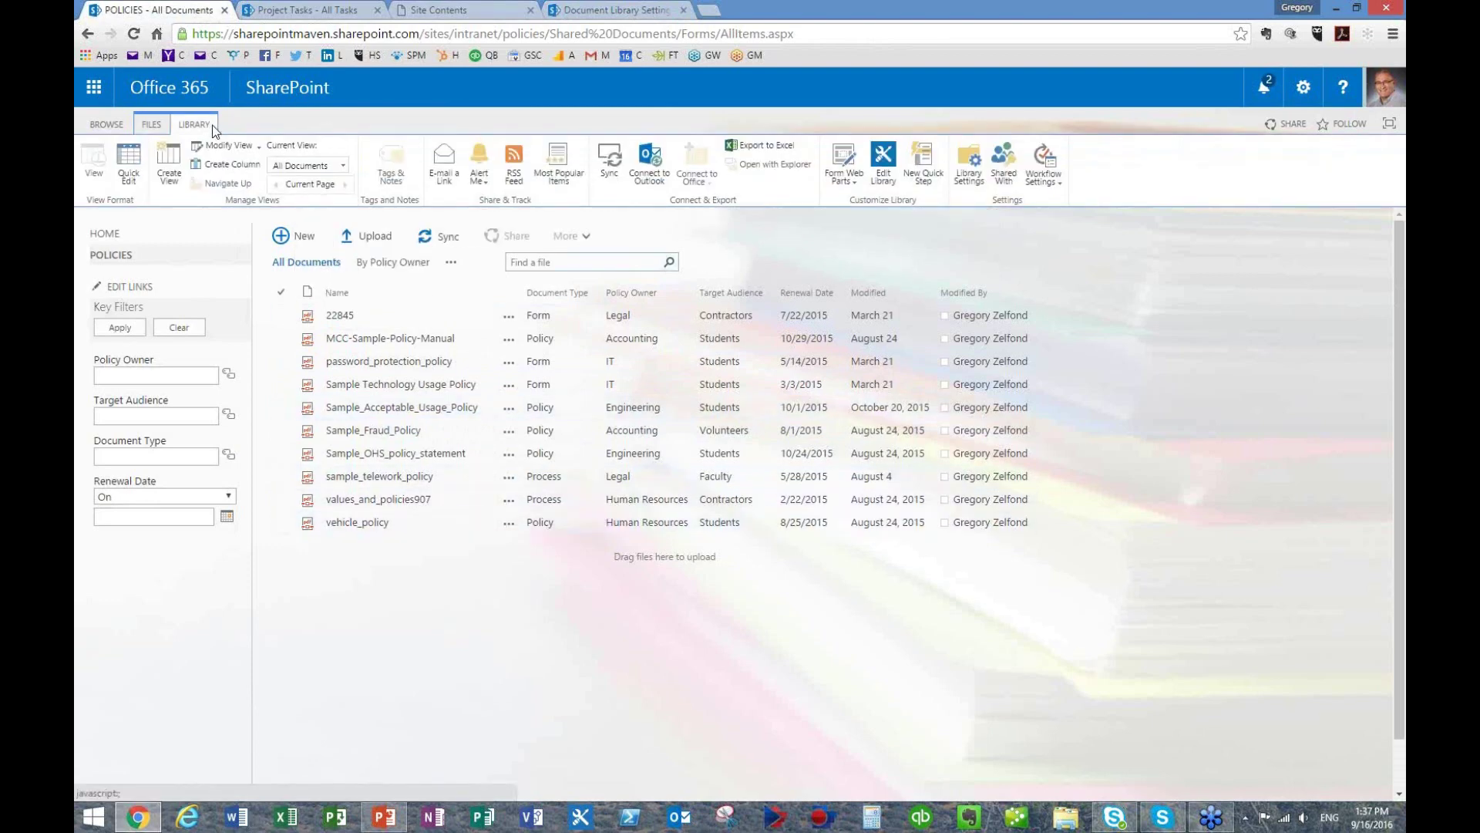
left_click(1298, 94)
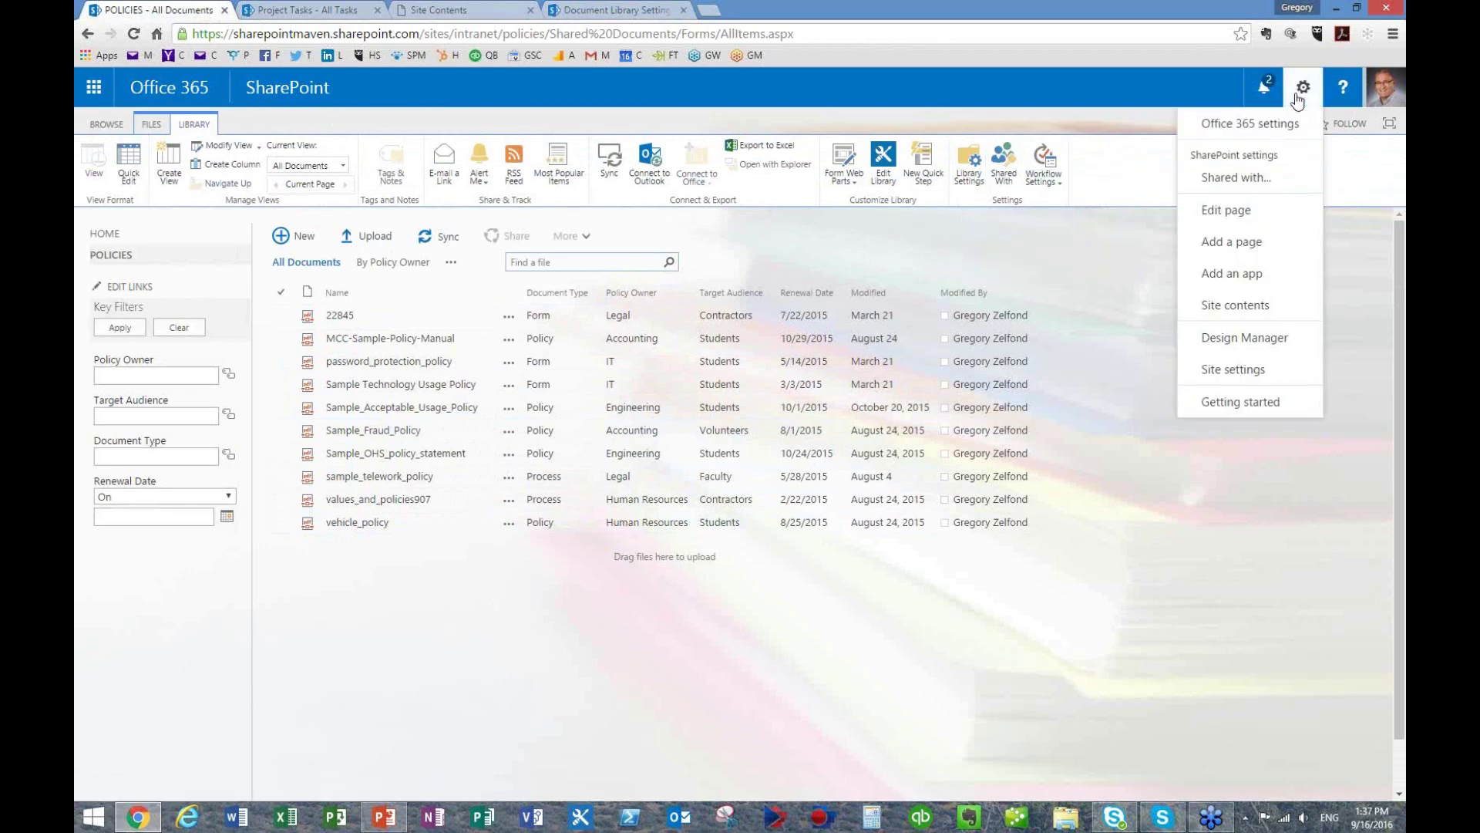
left_click(1052, 121)
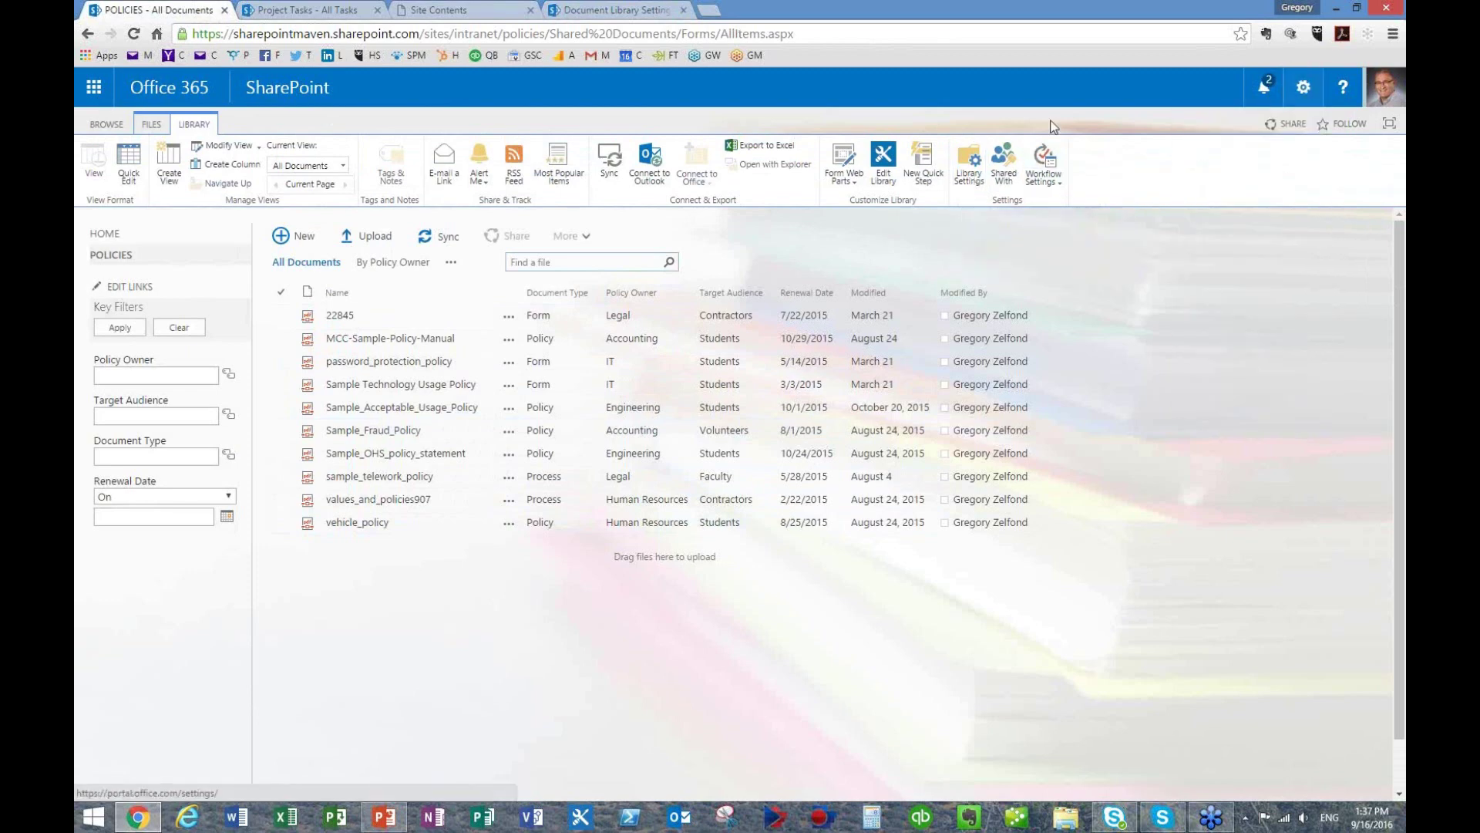
left_click(970, 171)
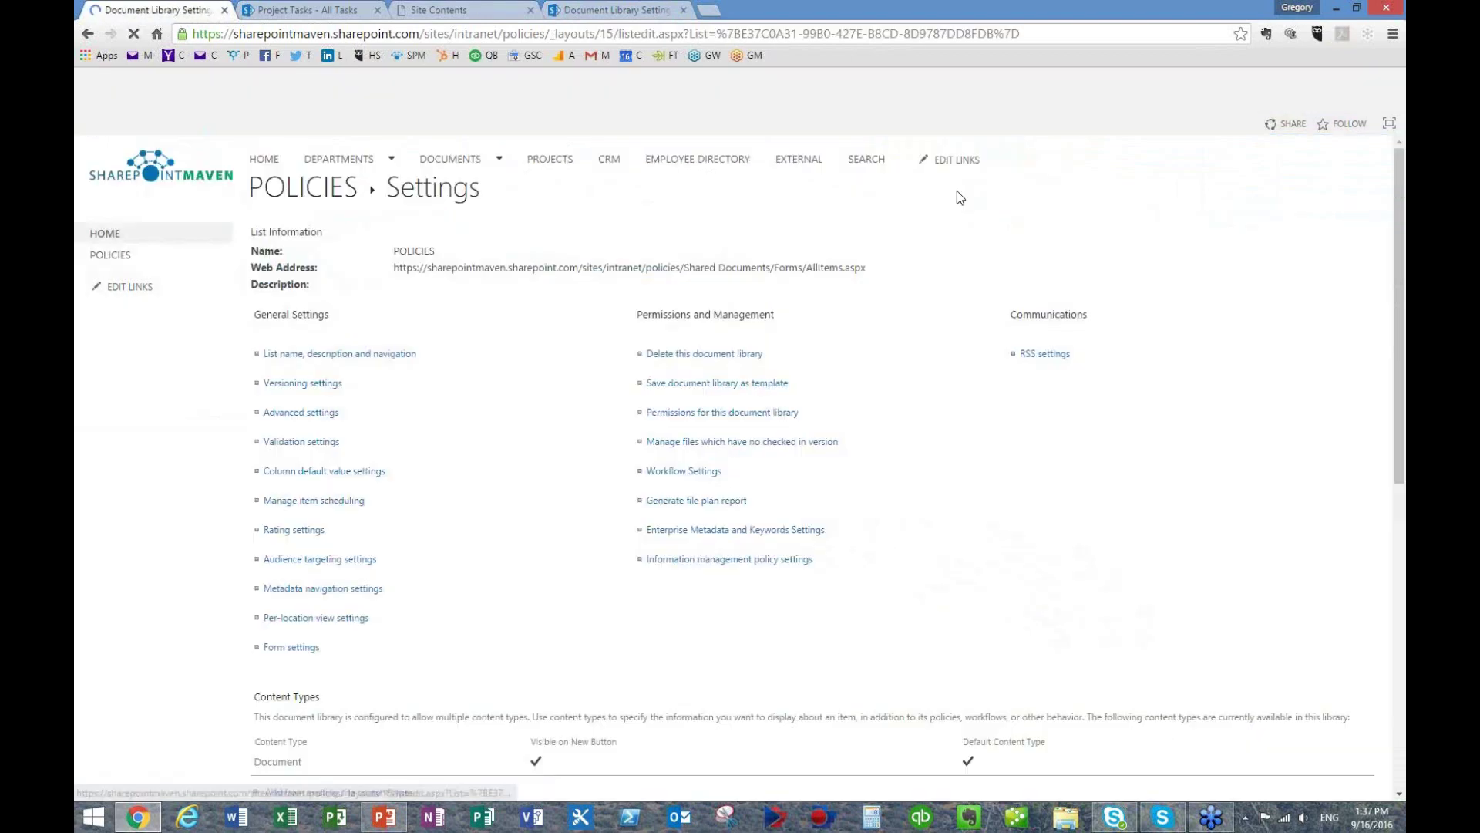
scroll(532, 432, "down", 5)
scroll(537, 454, "down", 4)
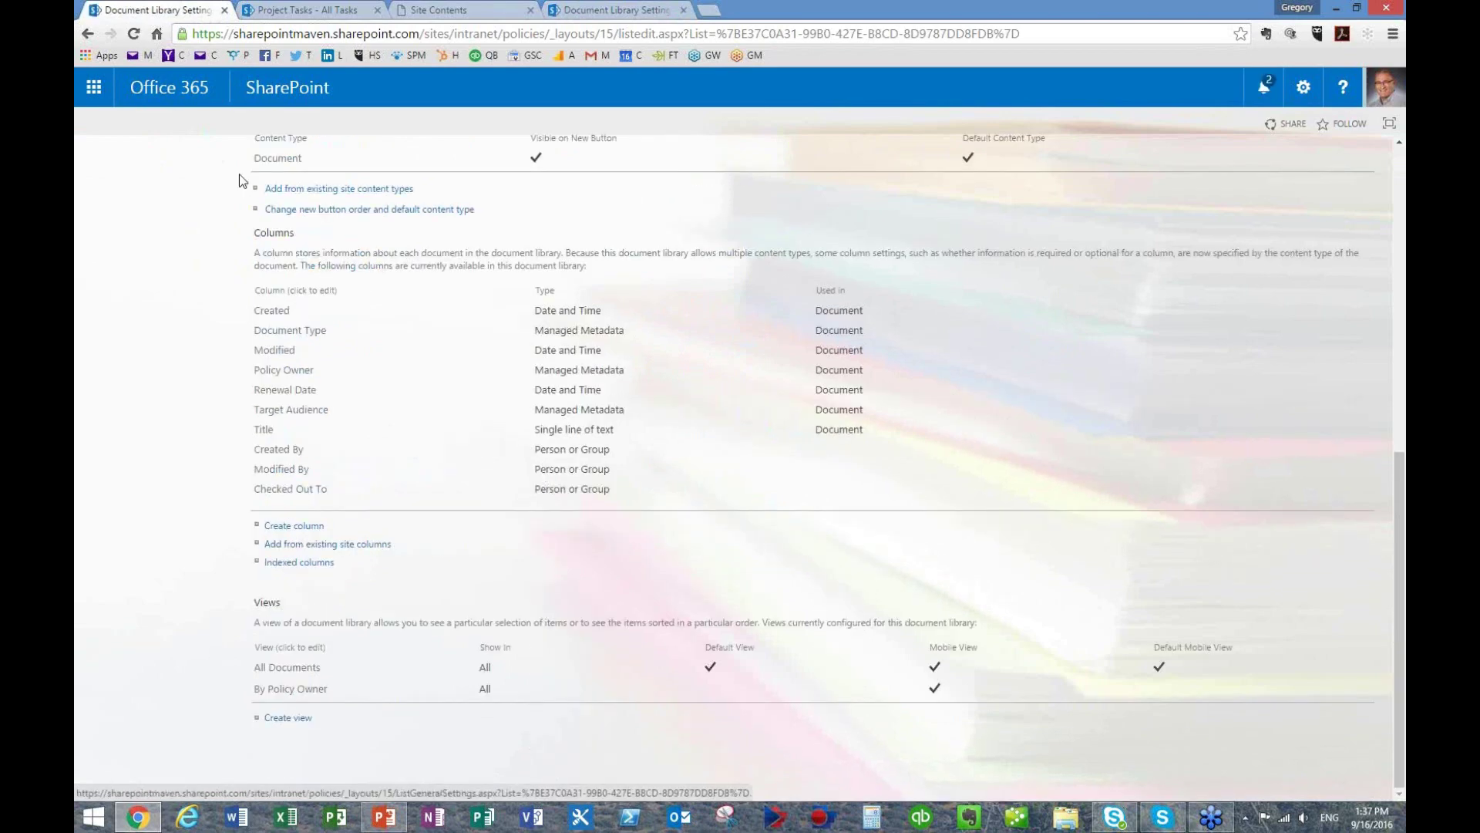
scroll(443, 327, "up", 8)
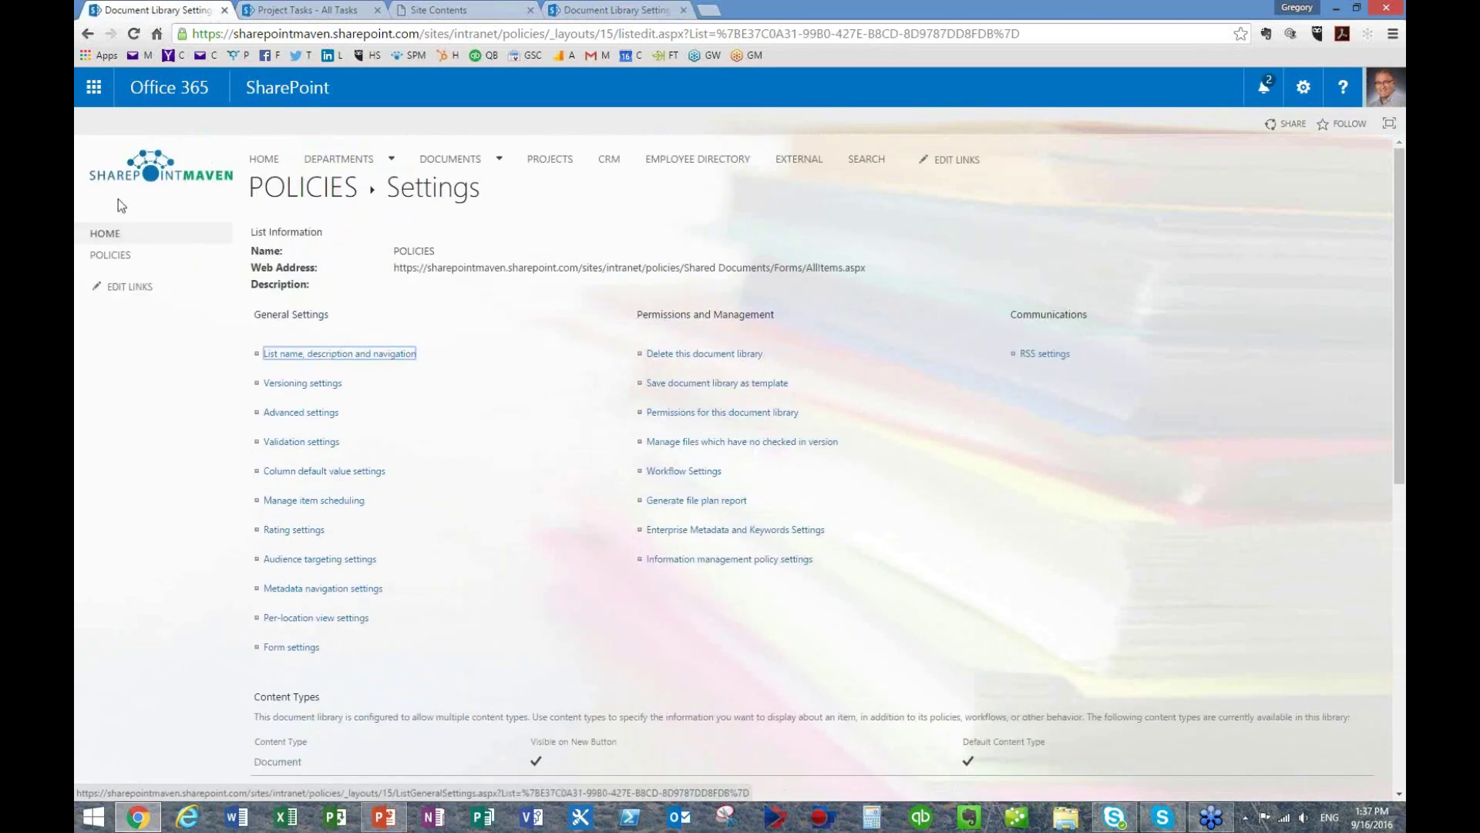
left_click(104, 233)
- Return to the Executives site's Team Documents library and reopen its library settings
left_click(604, 15)
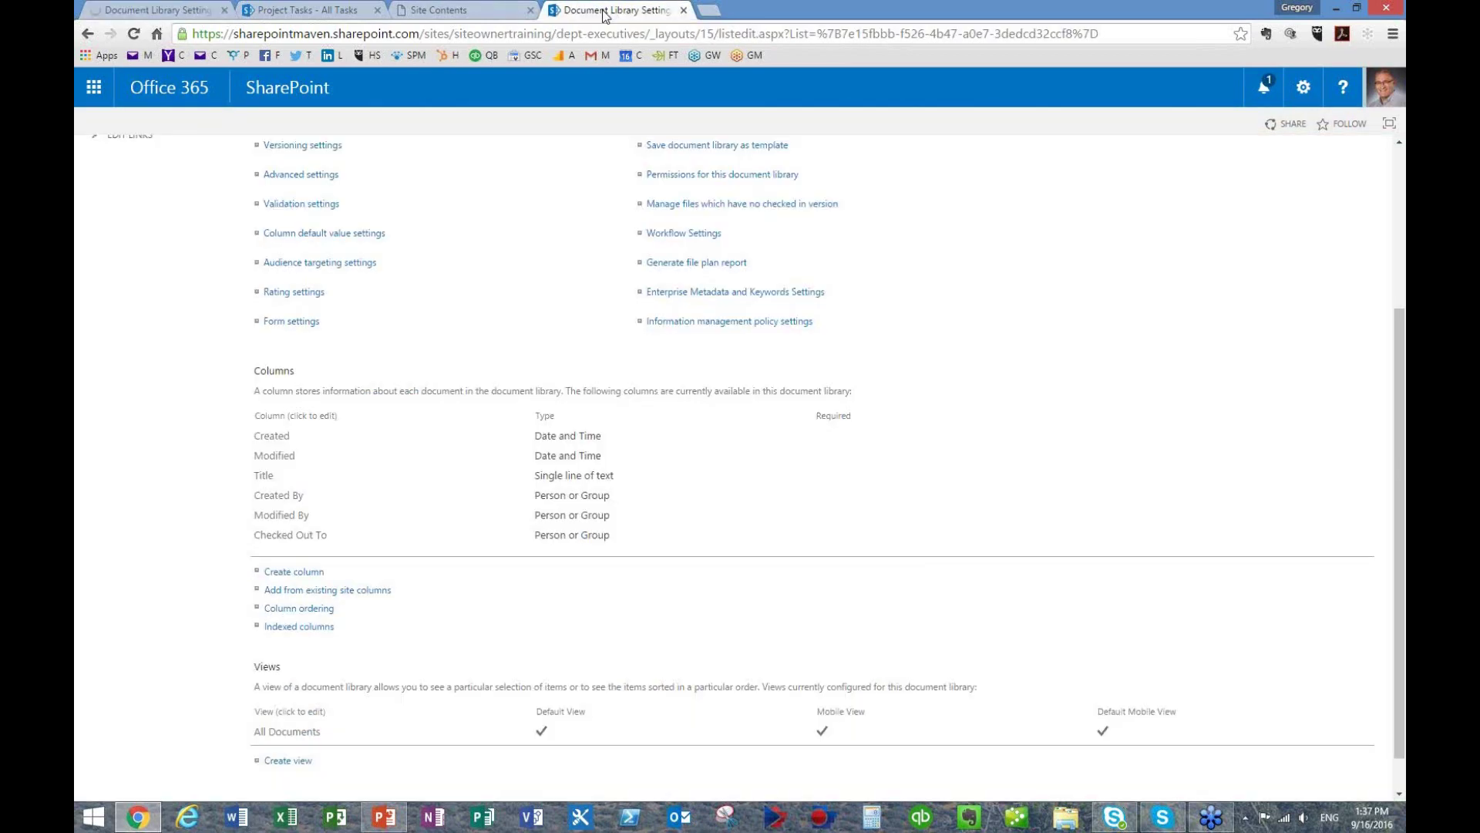
scroll(416, 308, "up", 3)
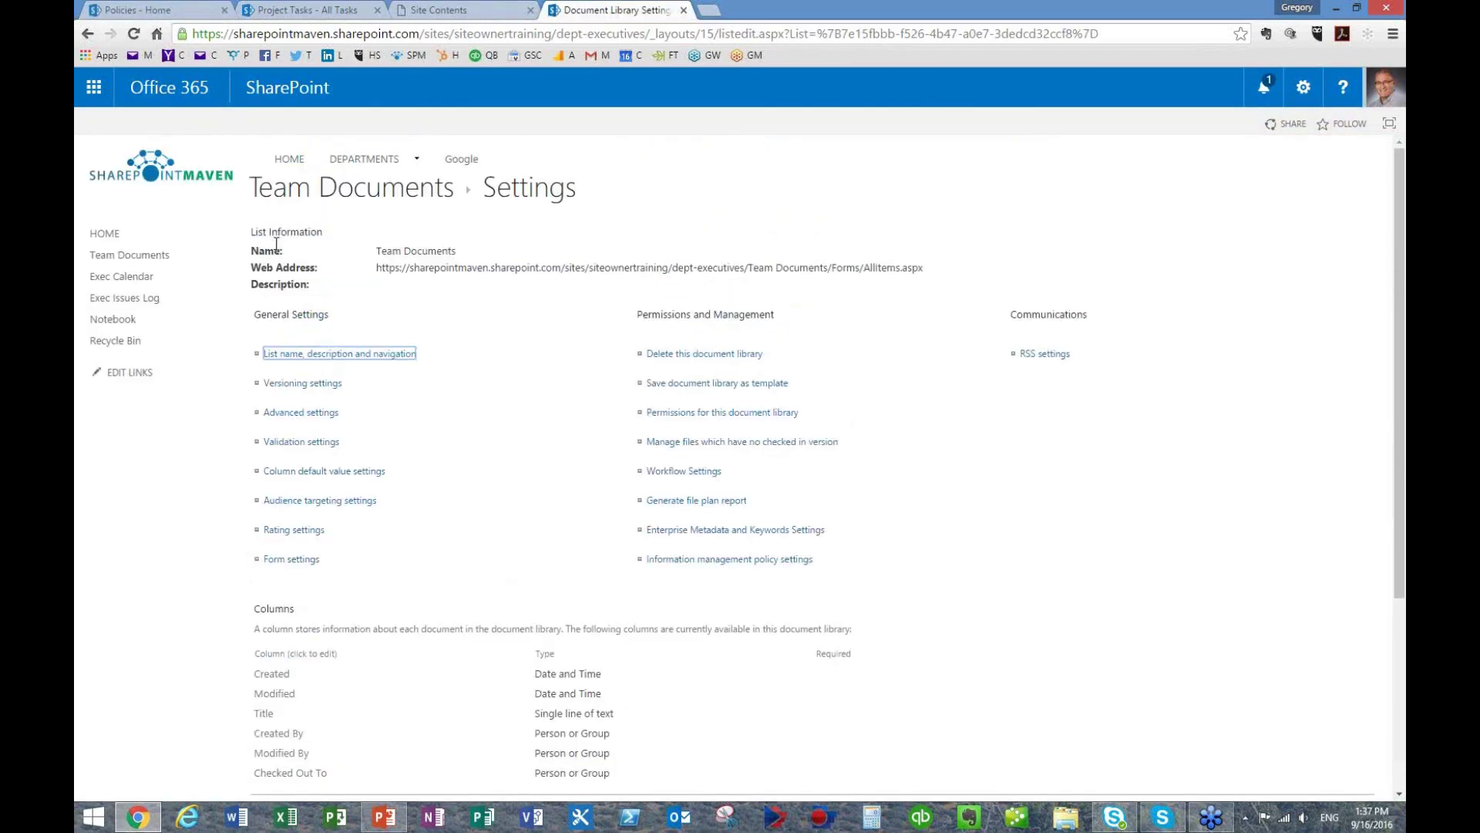
left_click(127, 273)
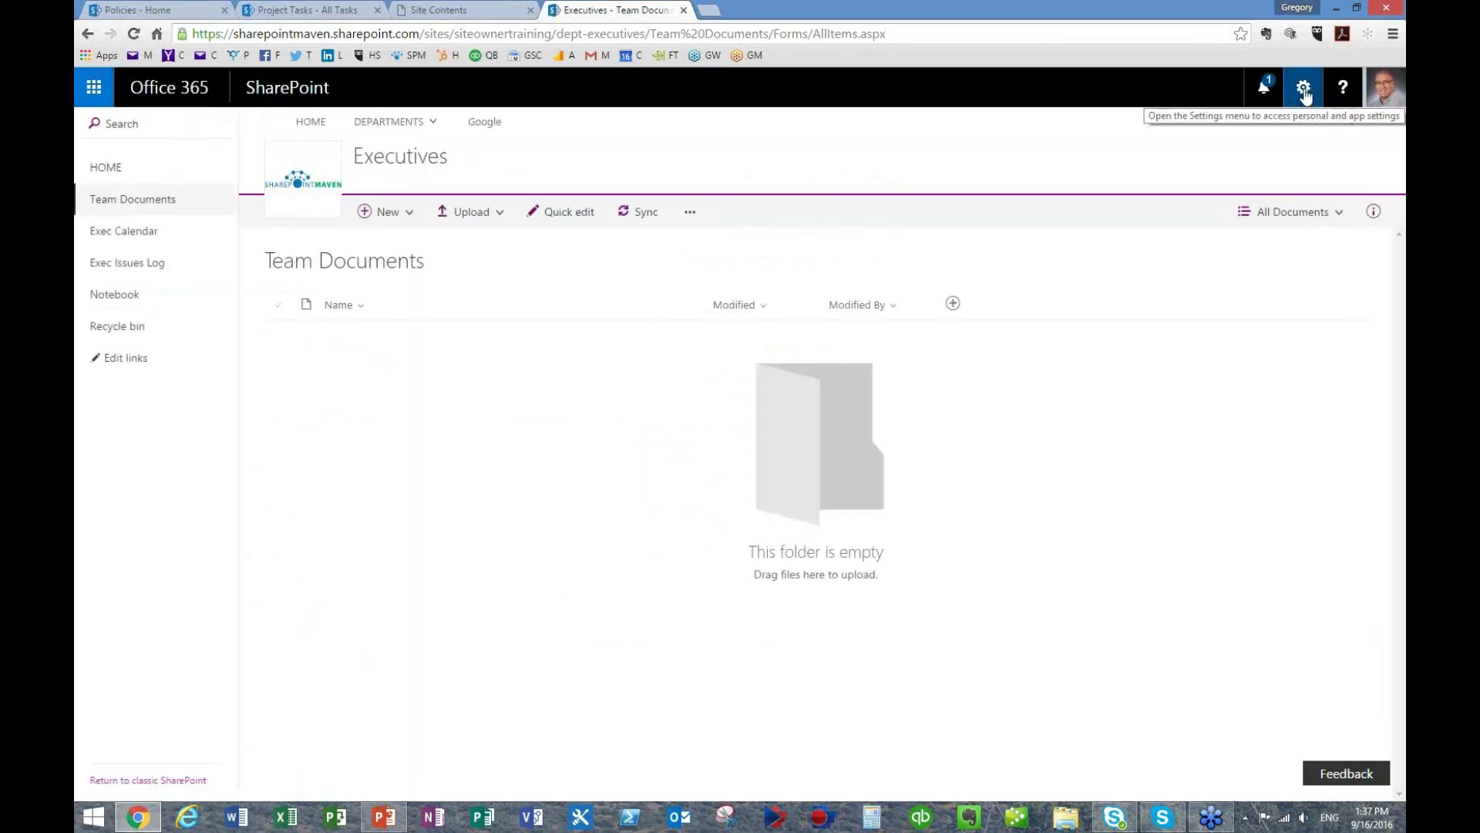
left_click(1304, 90)
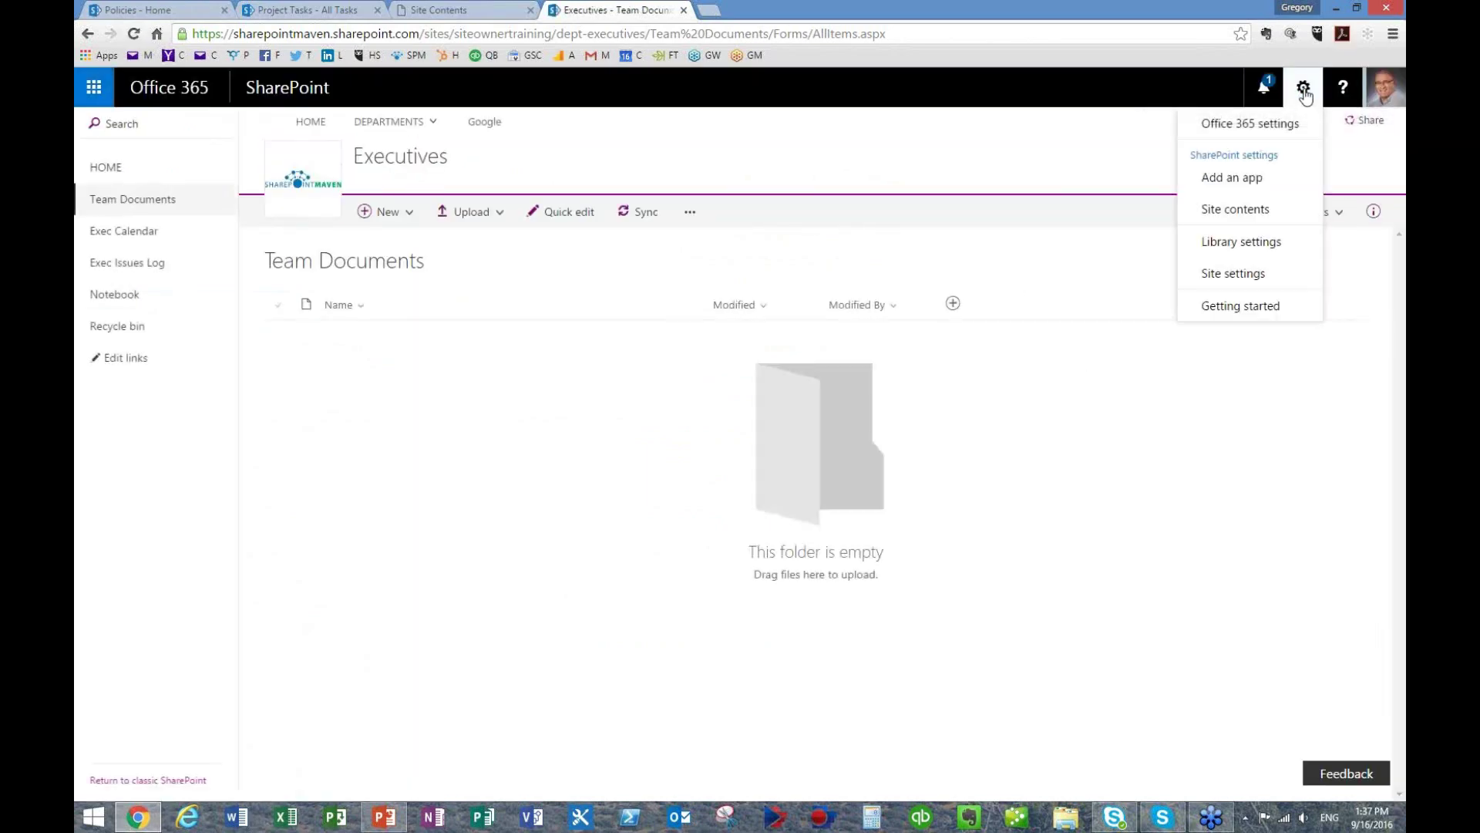
left_click(1262, 244)
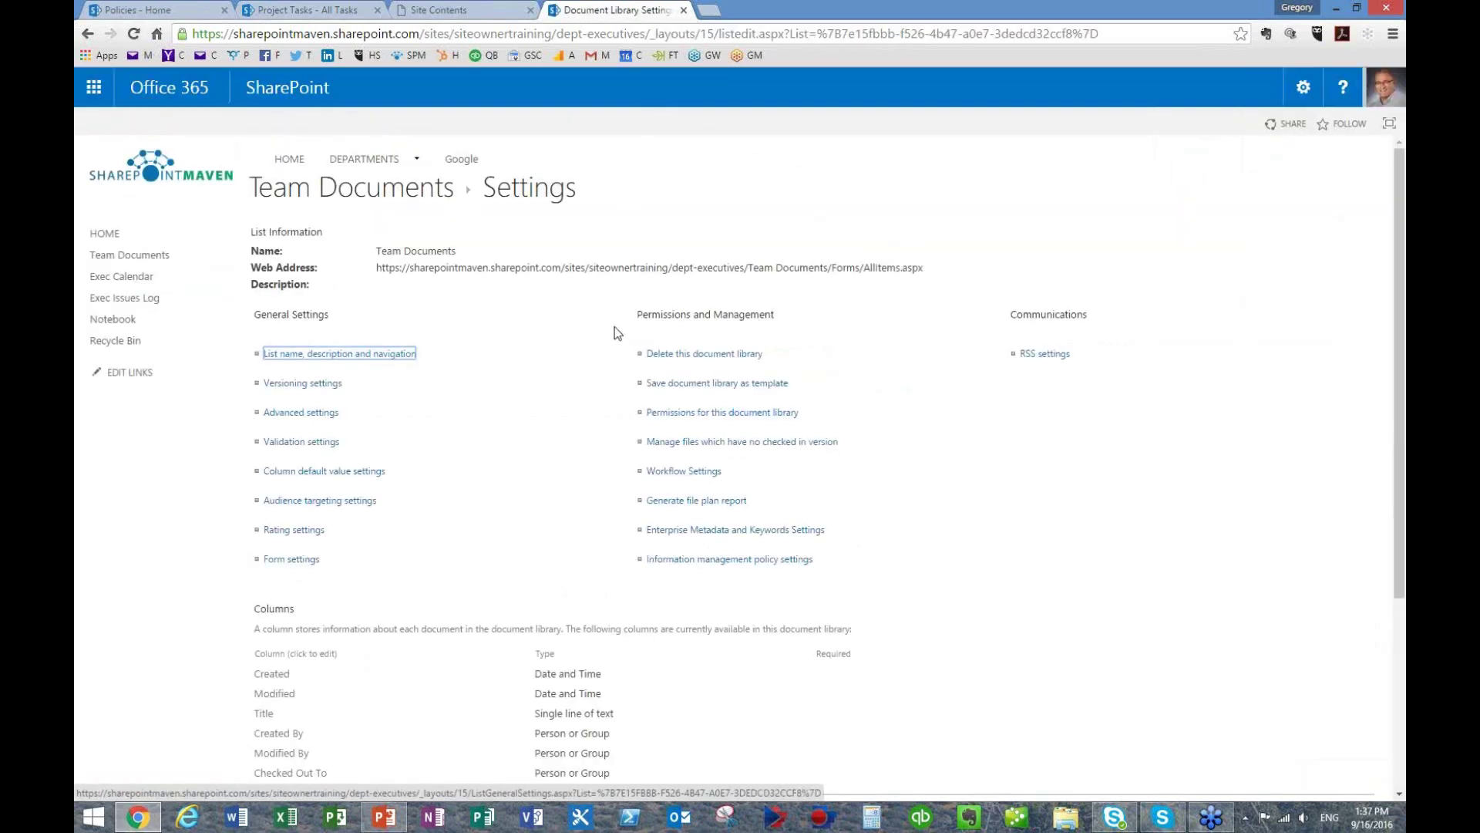
scroll(620, 328, "down", 2)
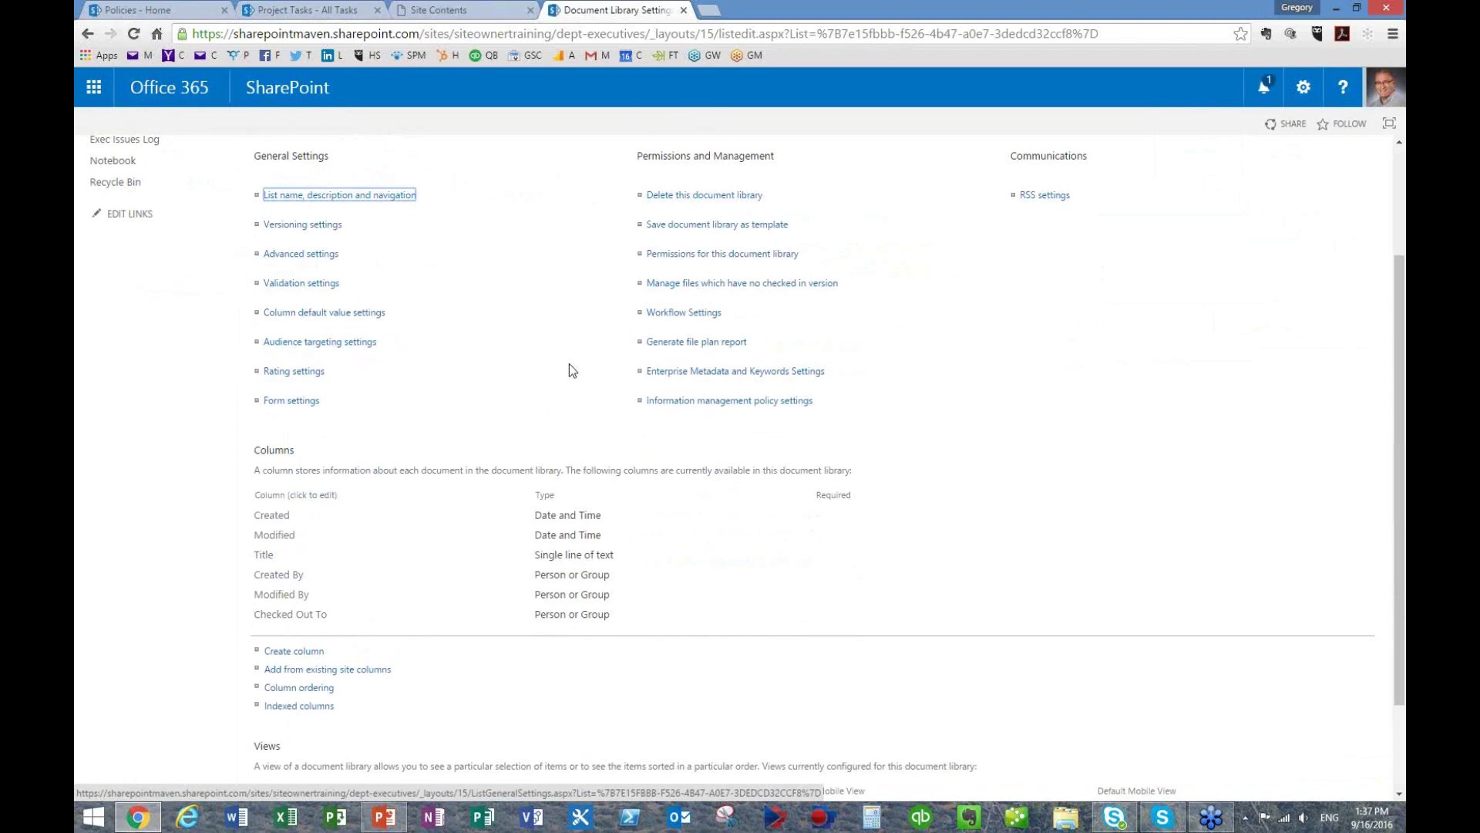
- Review the versioning settings of the Team Documents library and leave them without saving
left_click(325, 226)
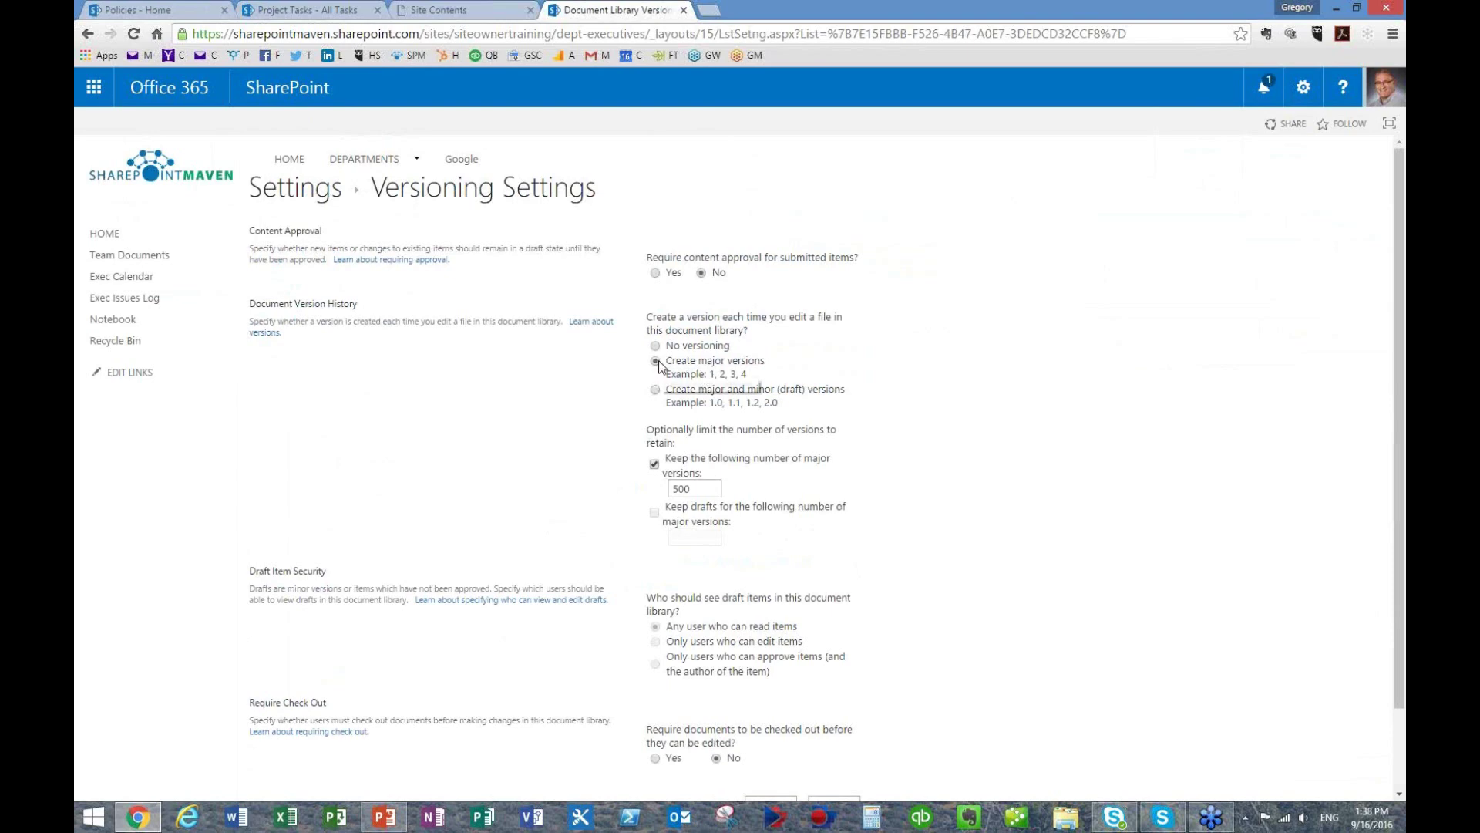
scroll(561, 392, "down", 2)
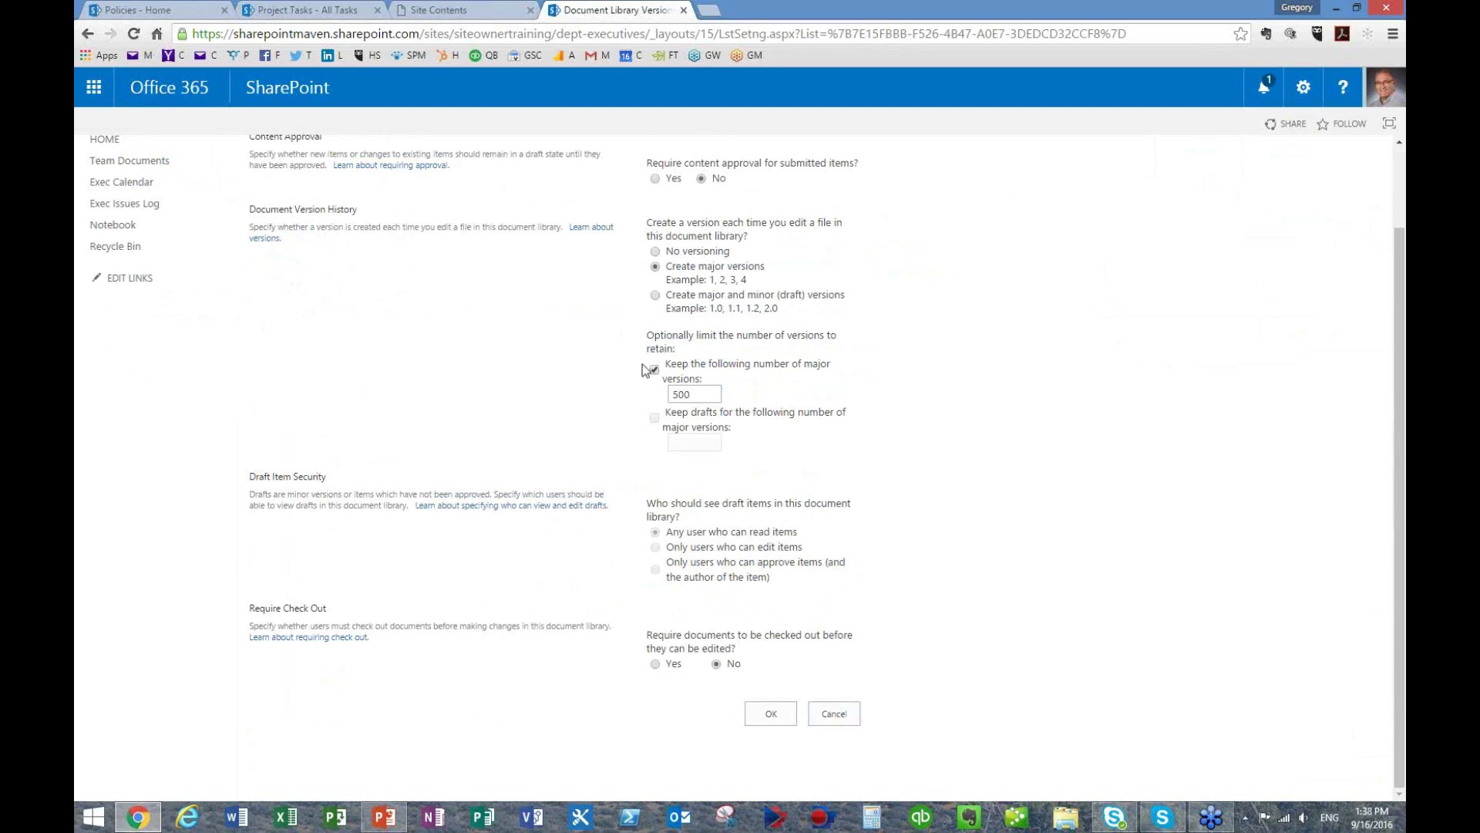
left_click(834, 714)
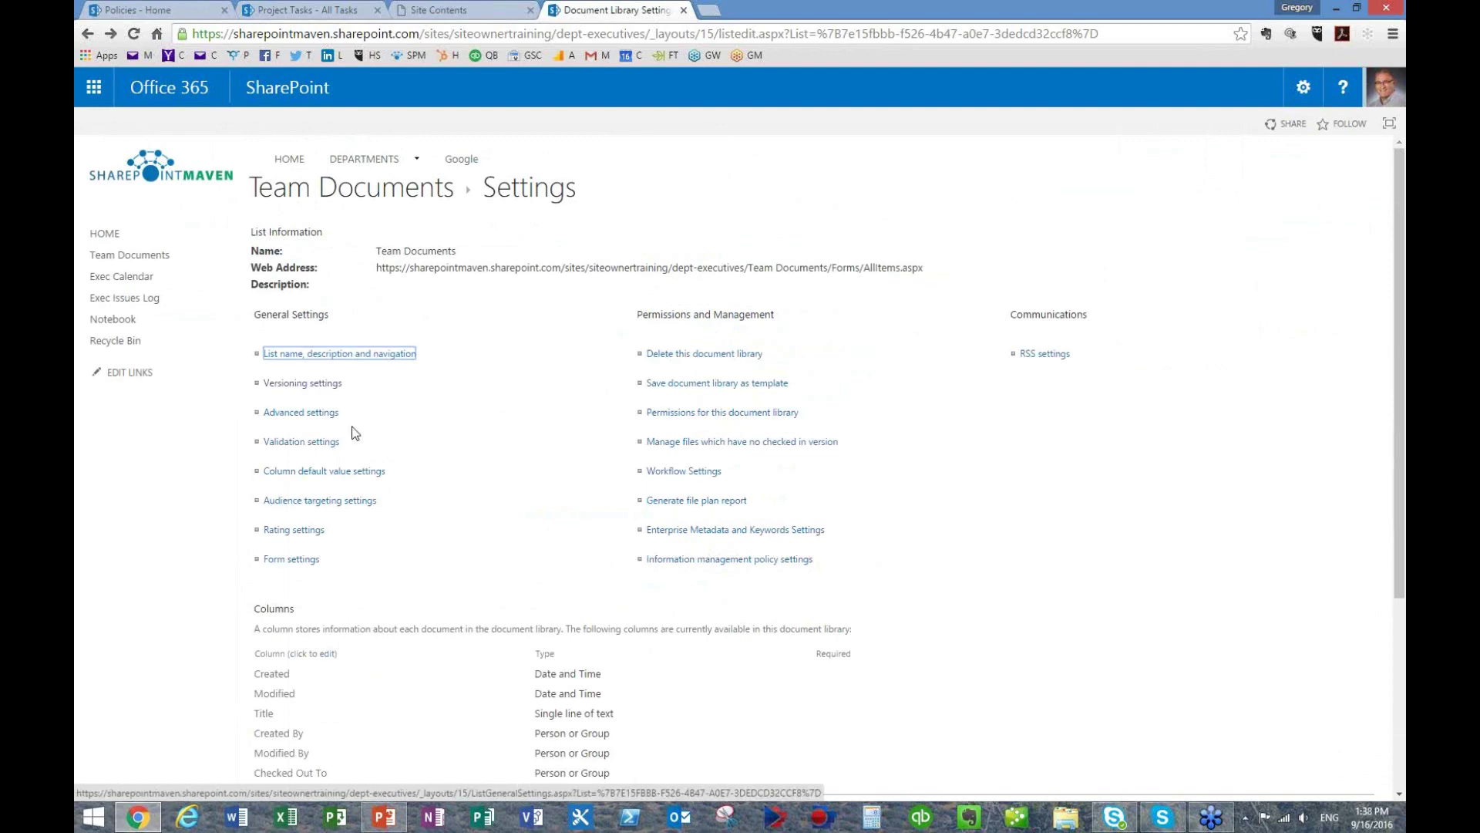
- Make the New Folder command unavailable in the Team Documents library's advanced settings, and save the change
scroll(386, 453, "down", 2)
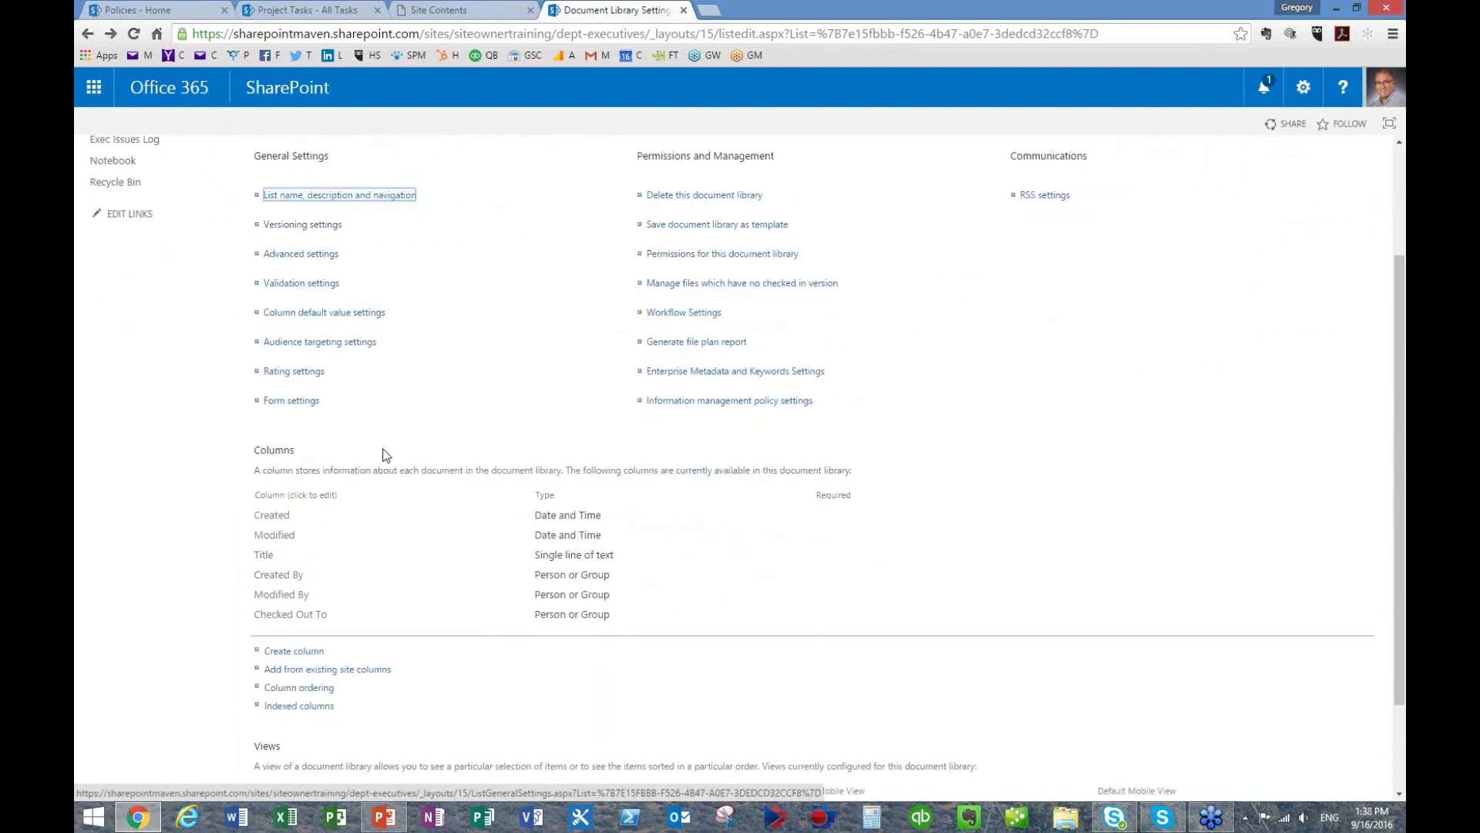
scroll(364, 440, "up", 1)
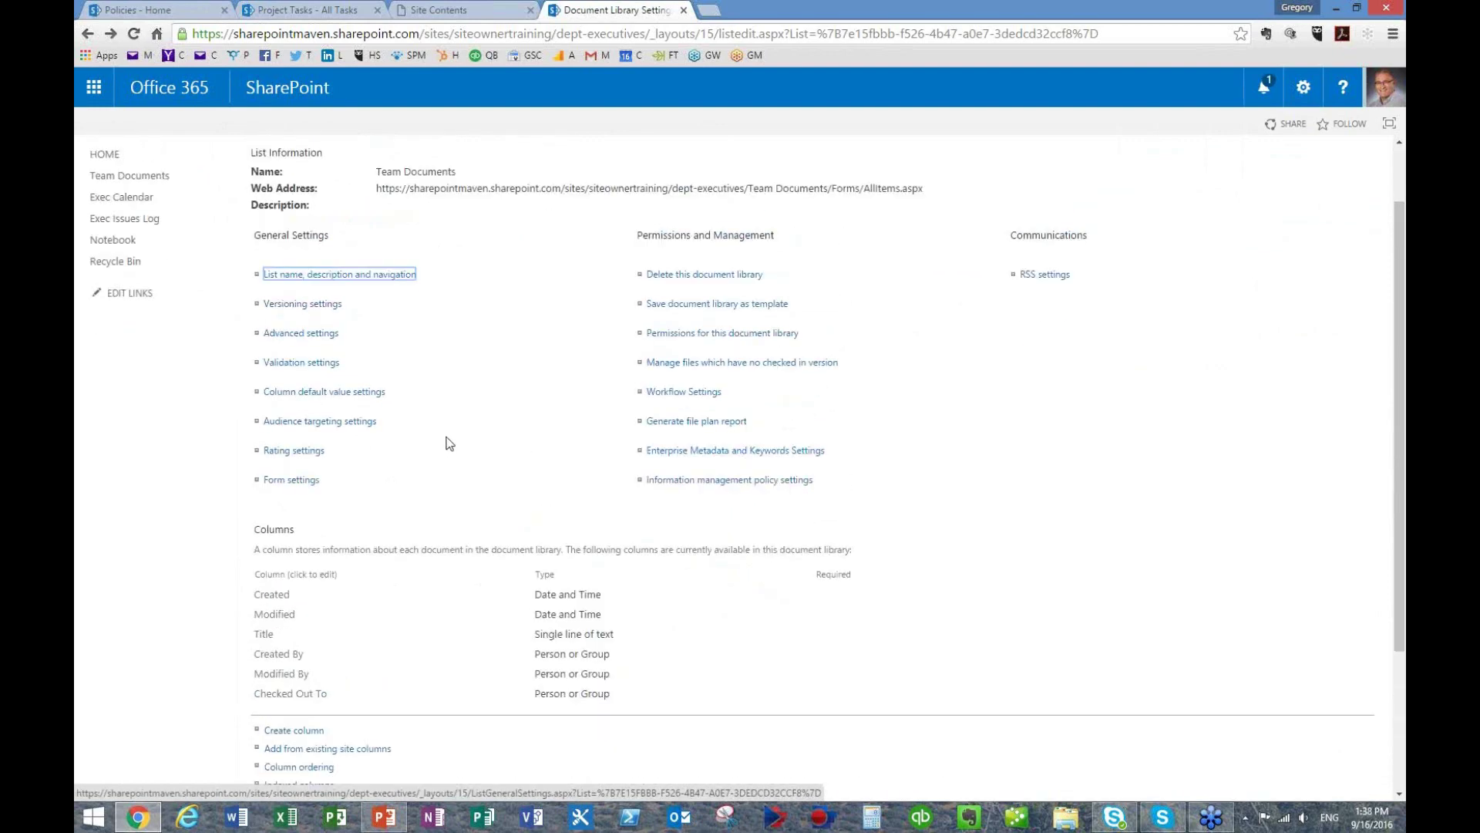
left_click(337, 346)
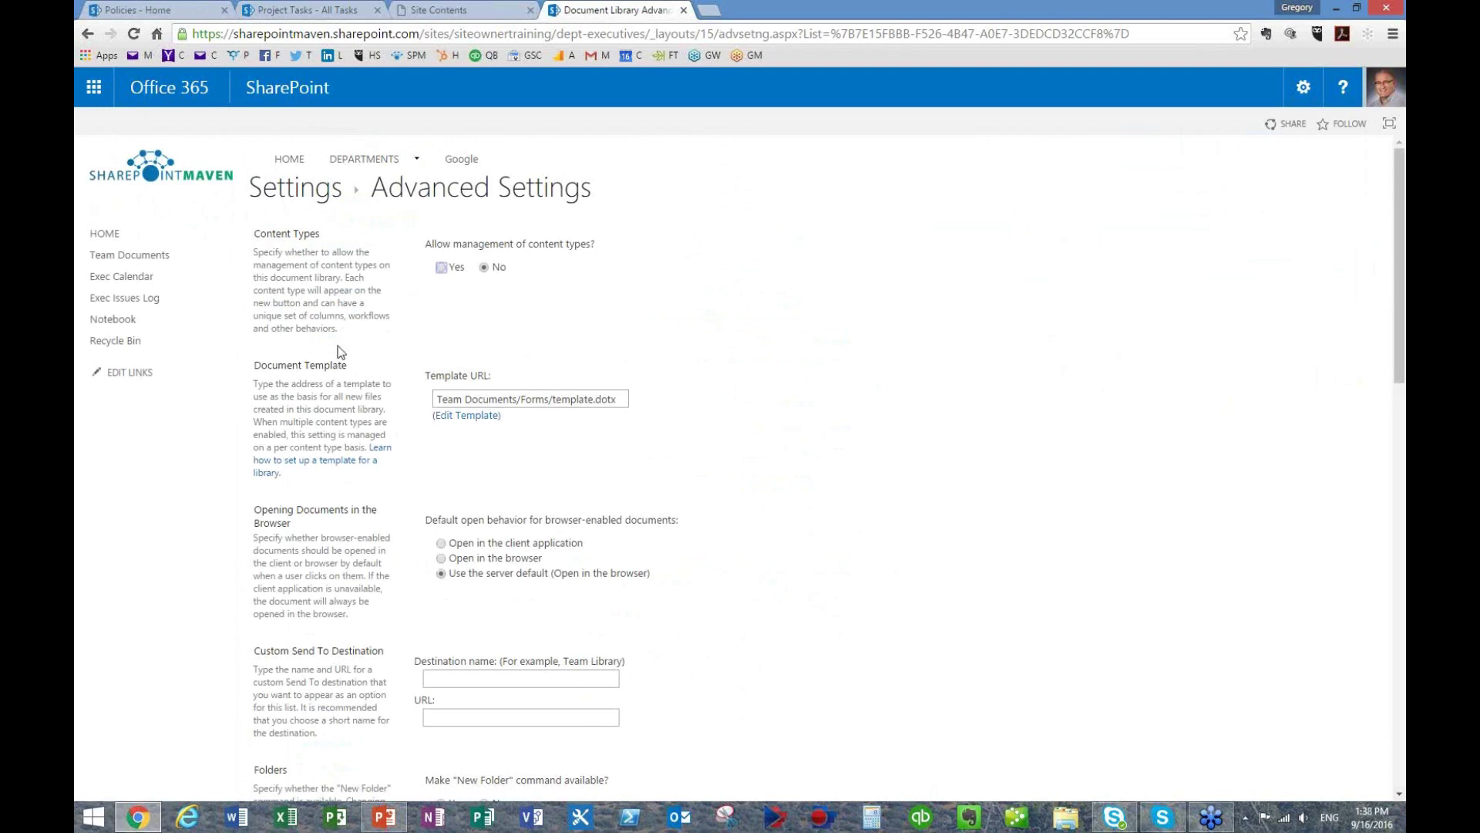
scroll(625, 440, "down", 4)
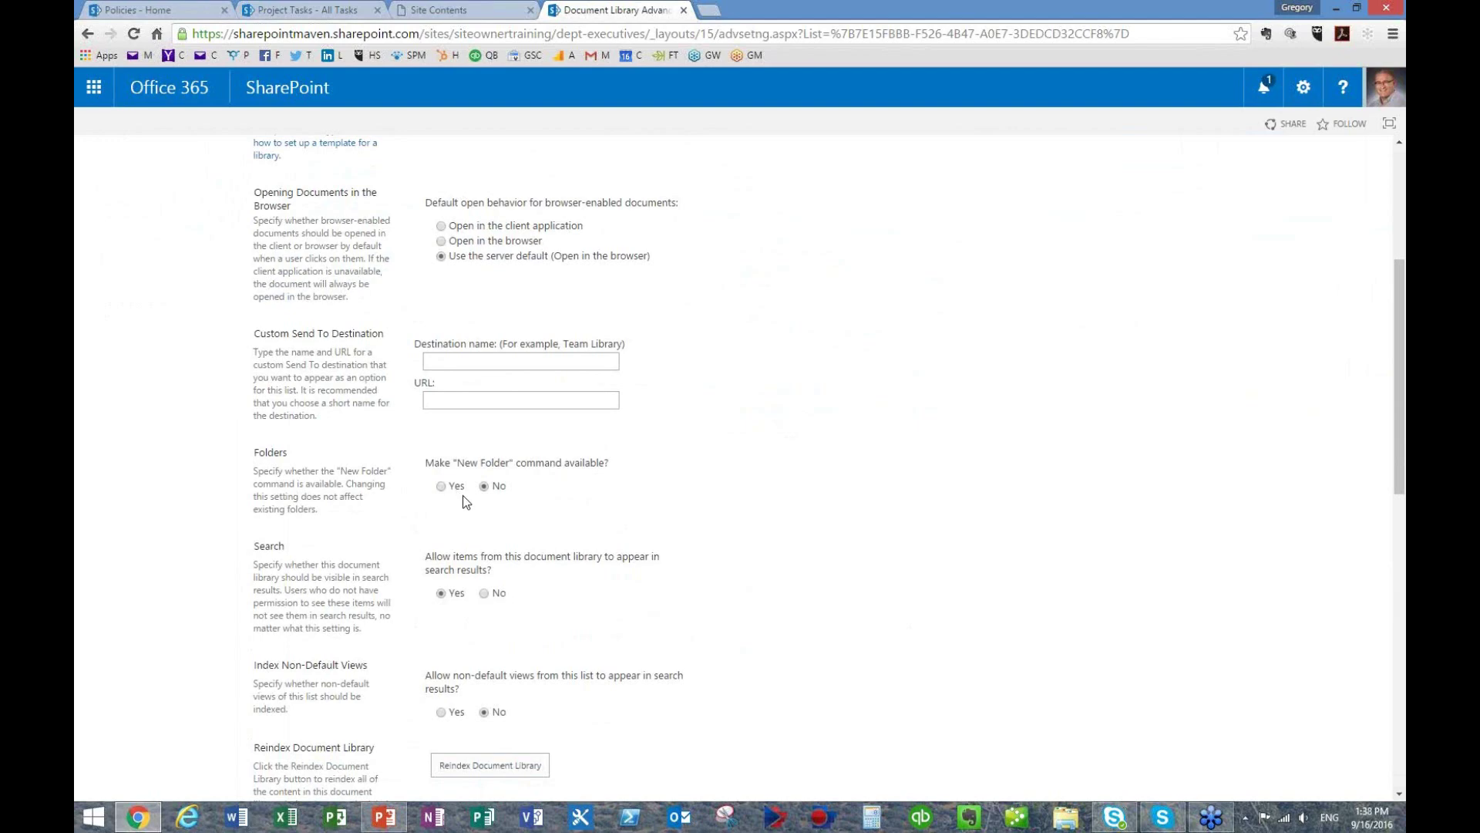
scroll(455, 499, "down", 6)
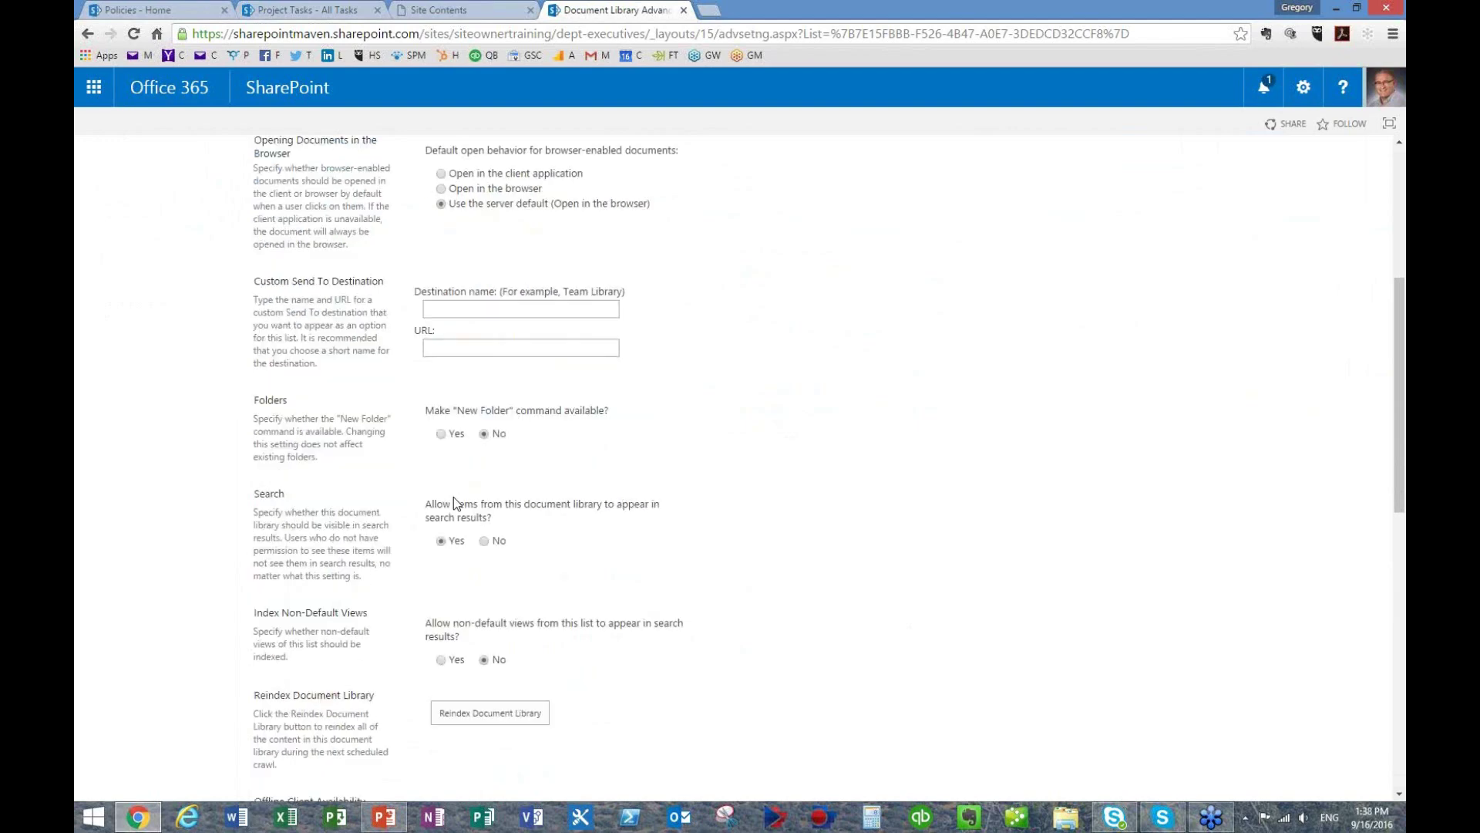
scroll(771, 617, "down", 5)
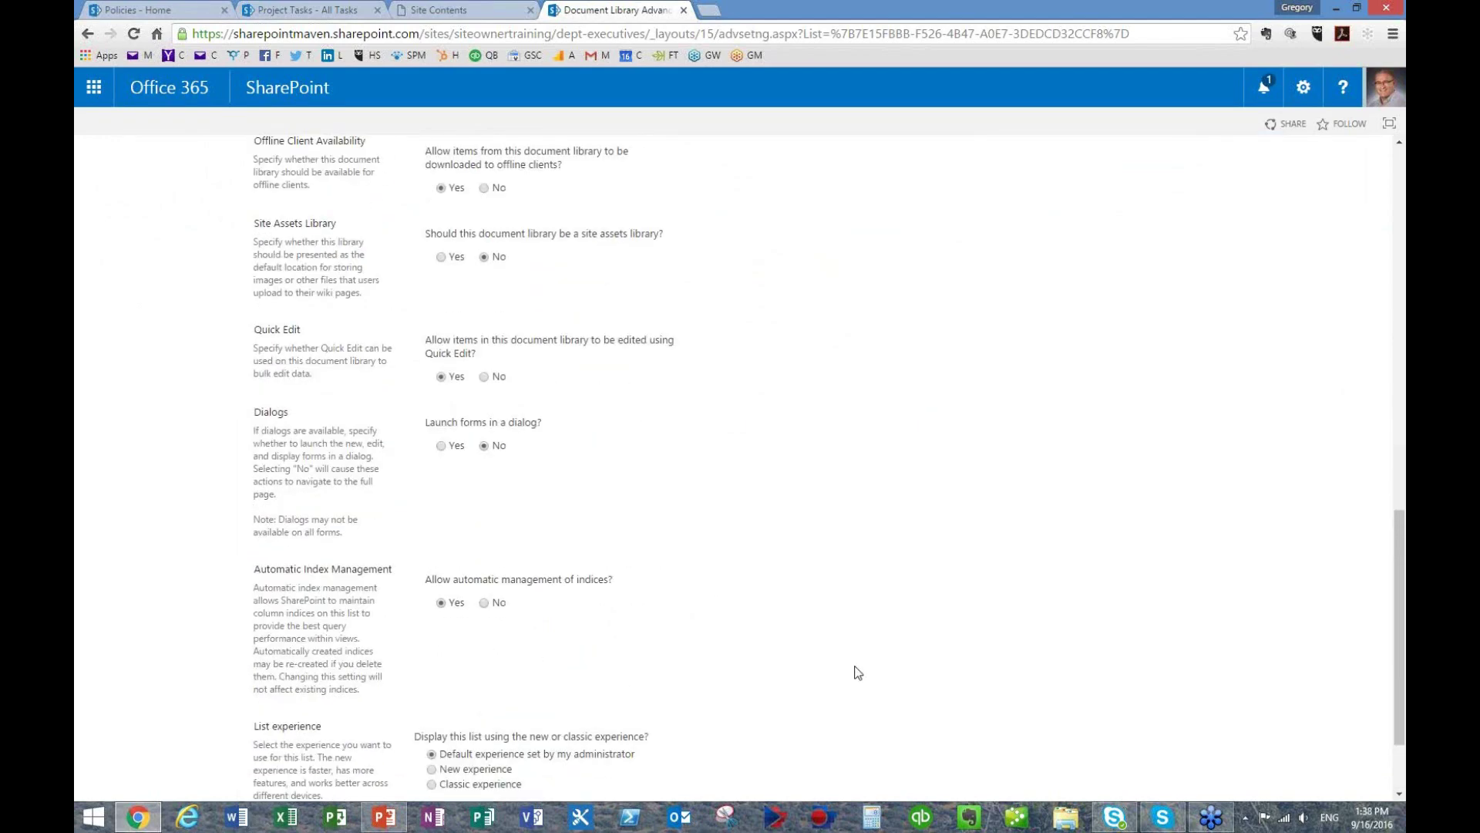
left_click(614, 727)
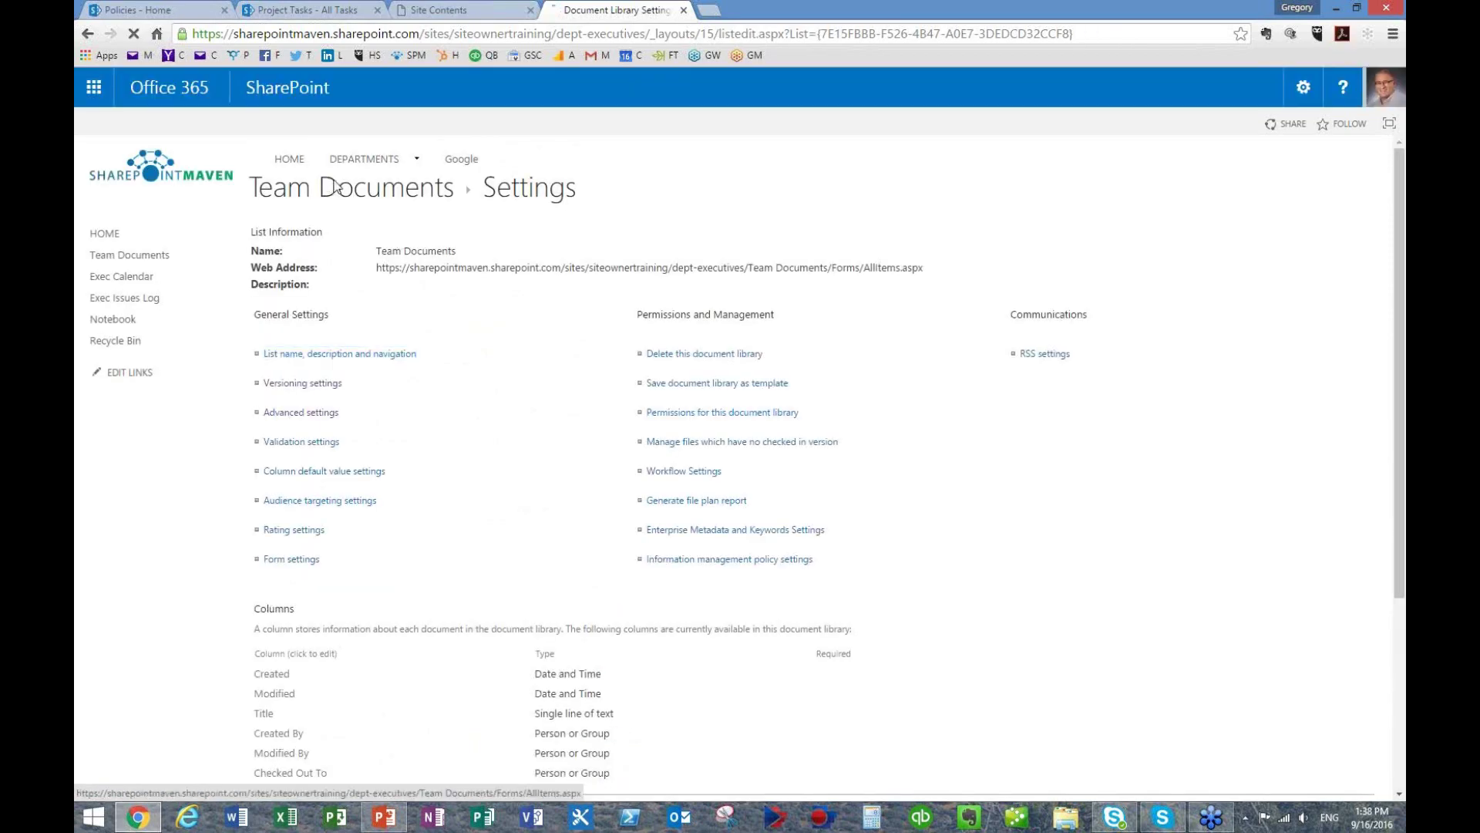
- Return to the Team Documents library and check which item types can be created
left_click(336, 188)
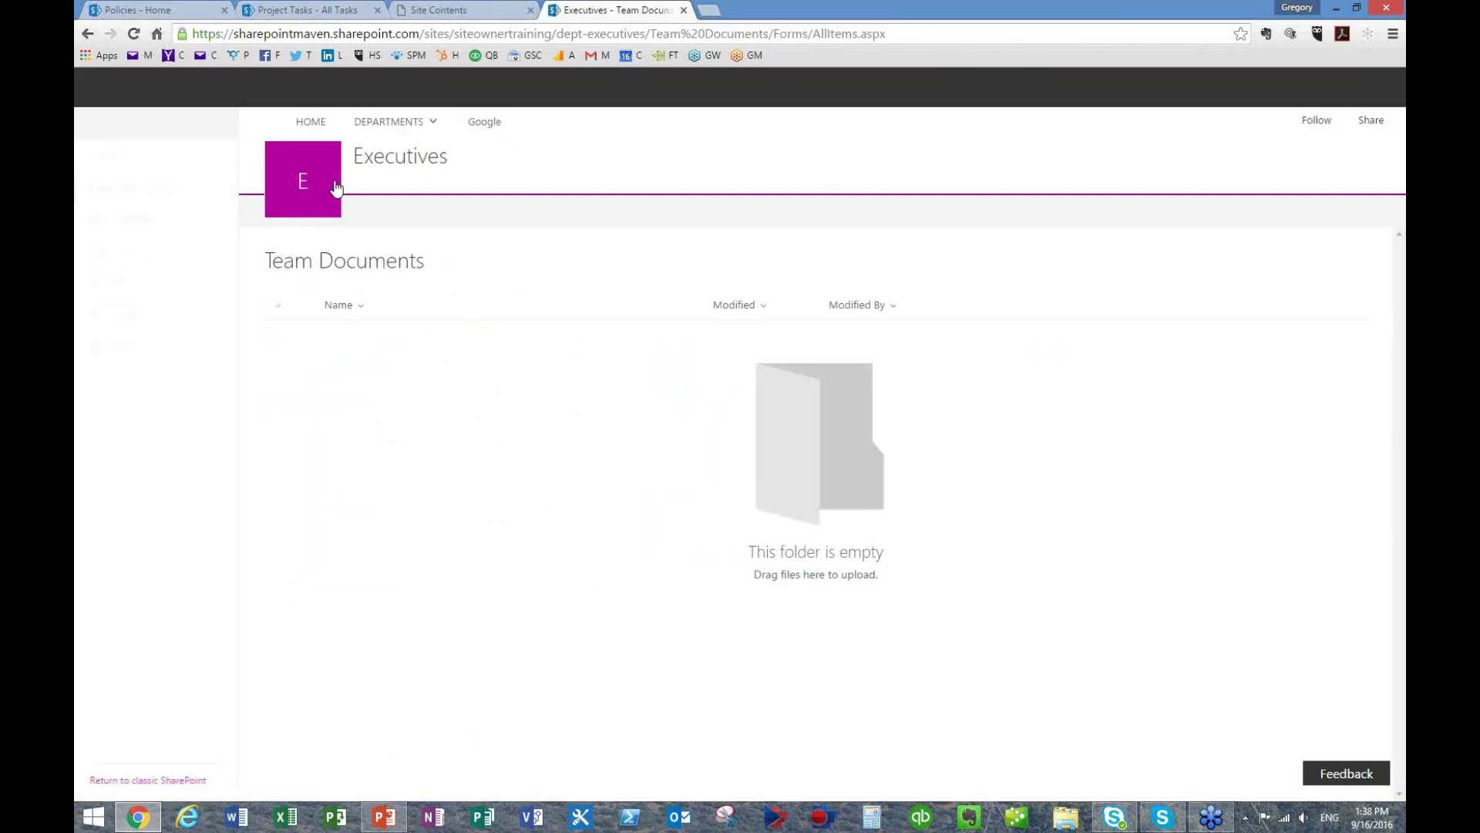
left_click(406, 210)
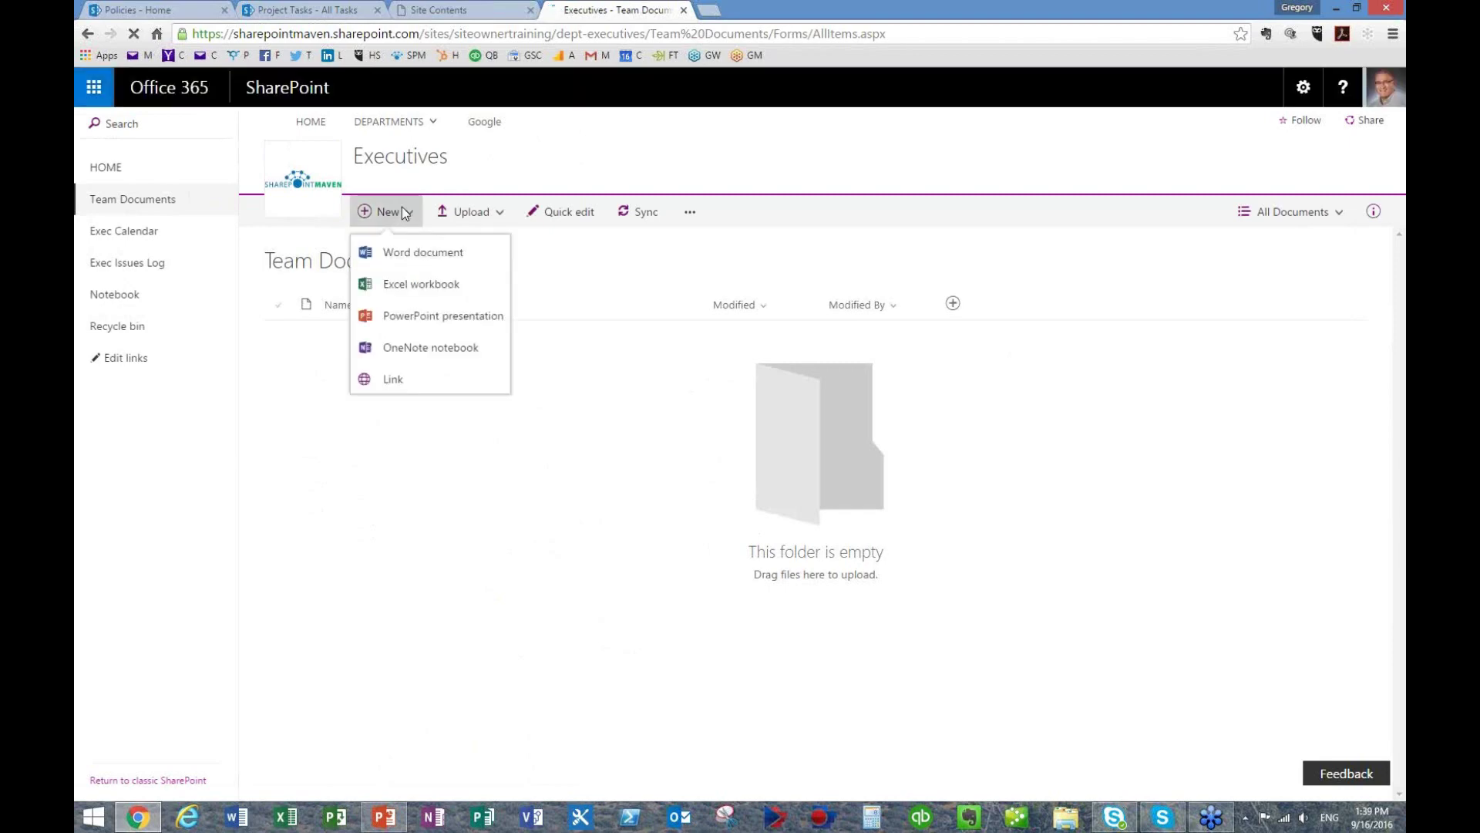
left_click(407, 254)
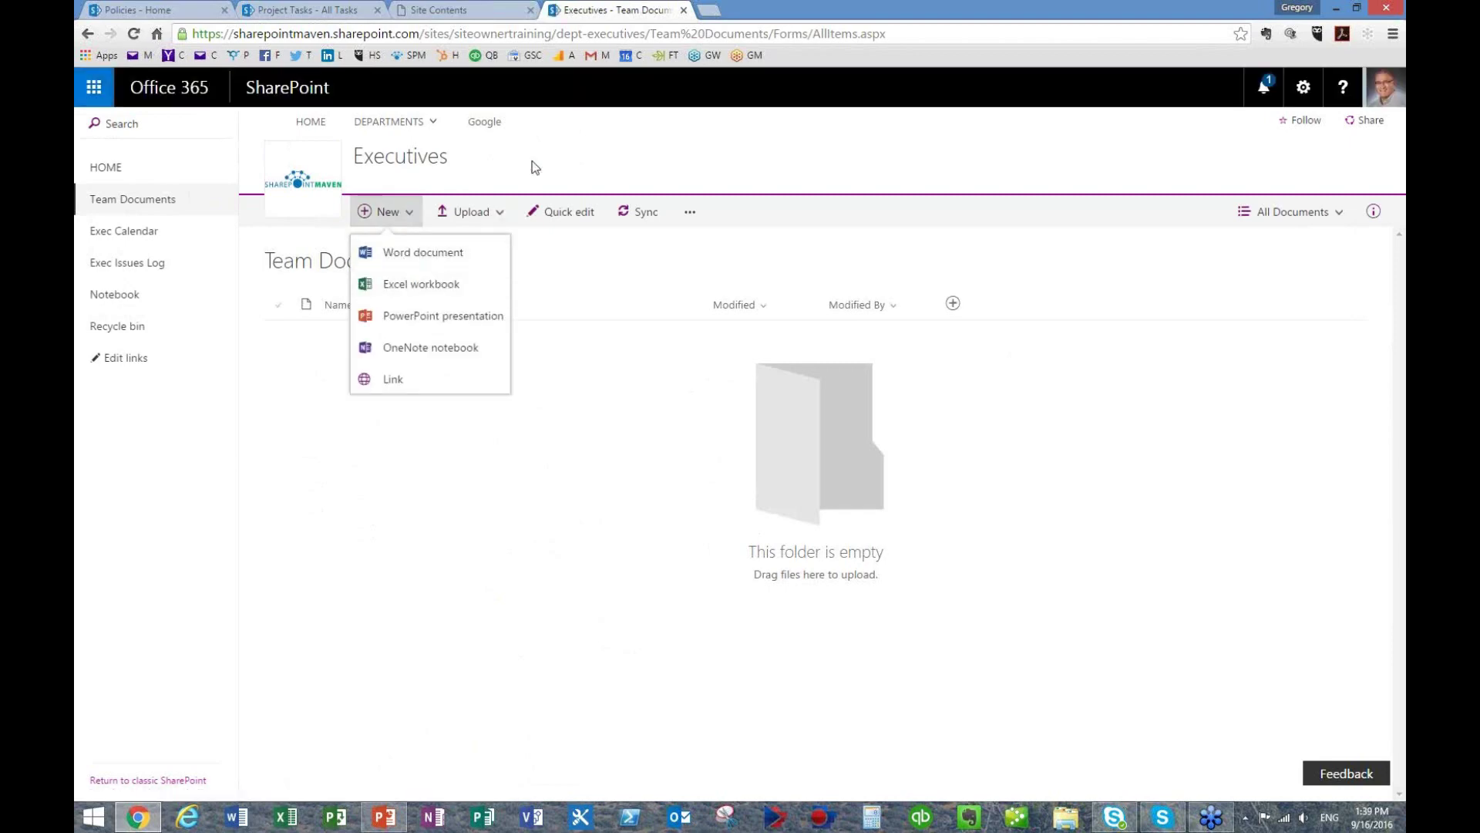
- Open the Team Documents library settings and start a new column named Document Type of type Choice
left_click(1303, 88)
left_click(1228, 242)
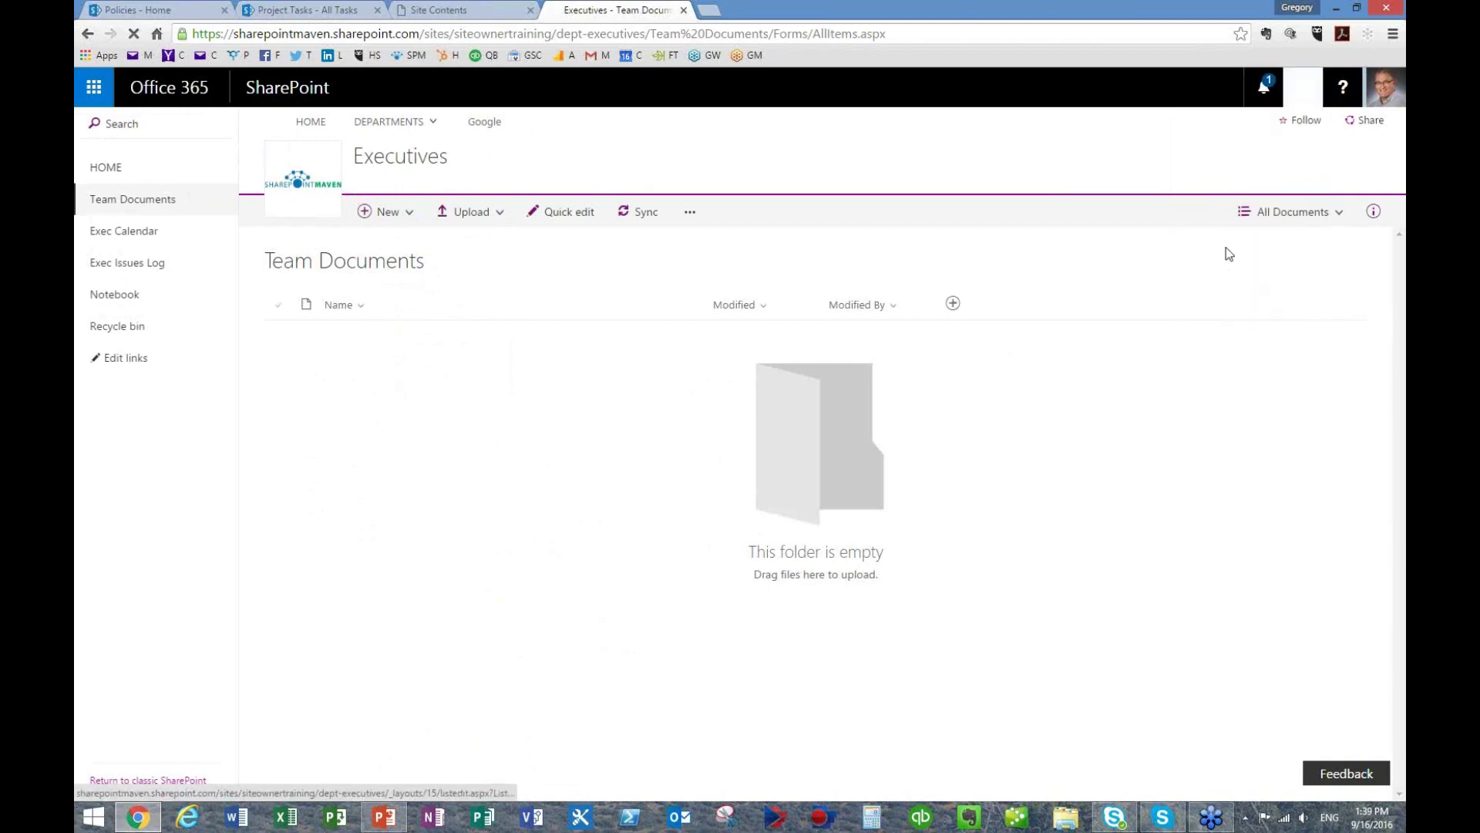
scroll(399, 497, "down", 2)
scroll(399, 497, "down", 2)
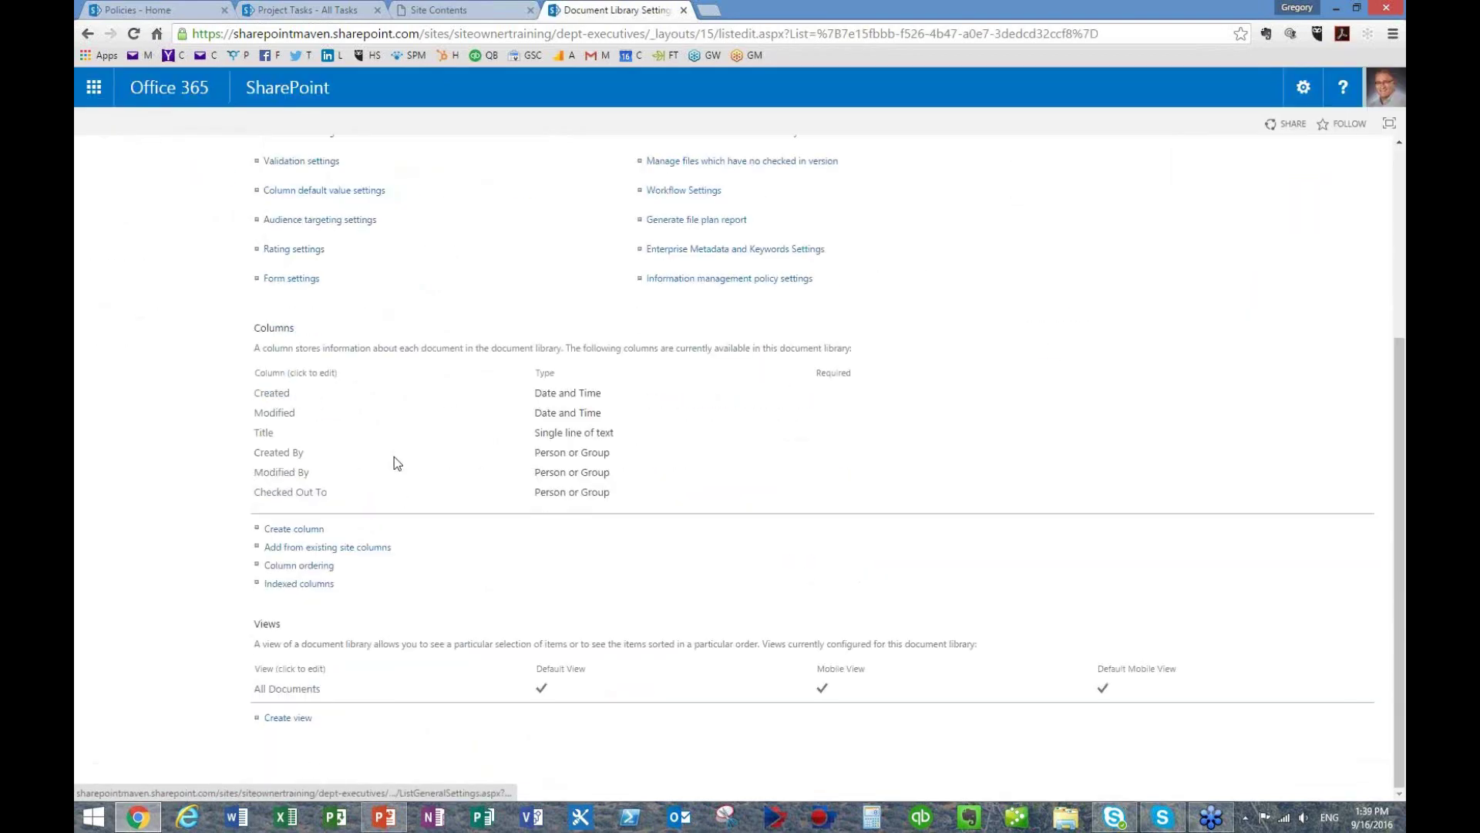
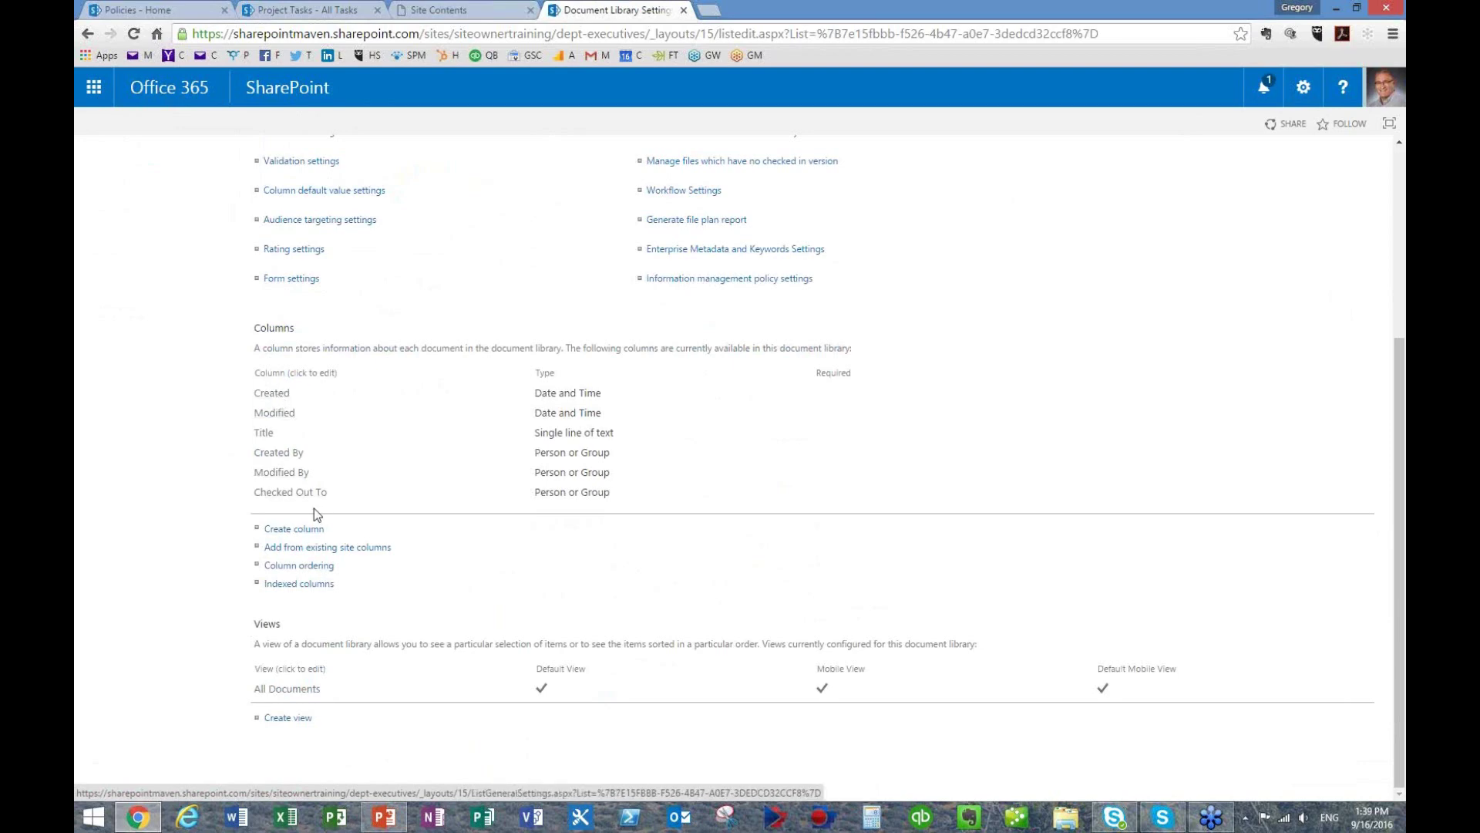
left_click(314, 527)
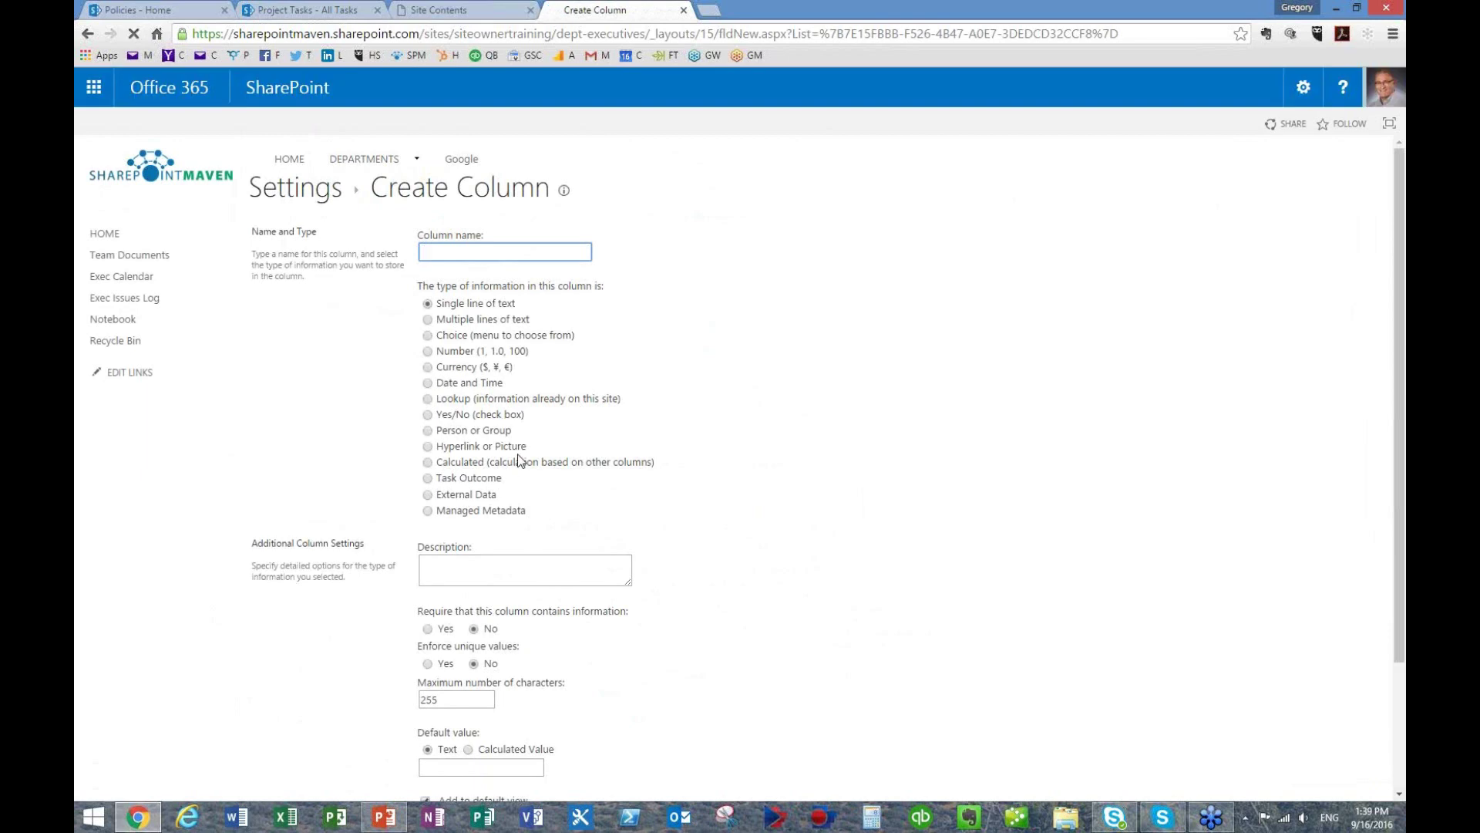
type("Document Type")
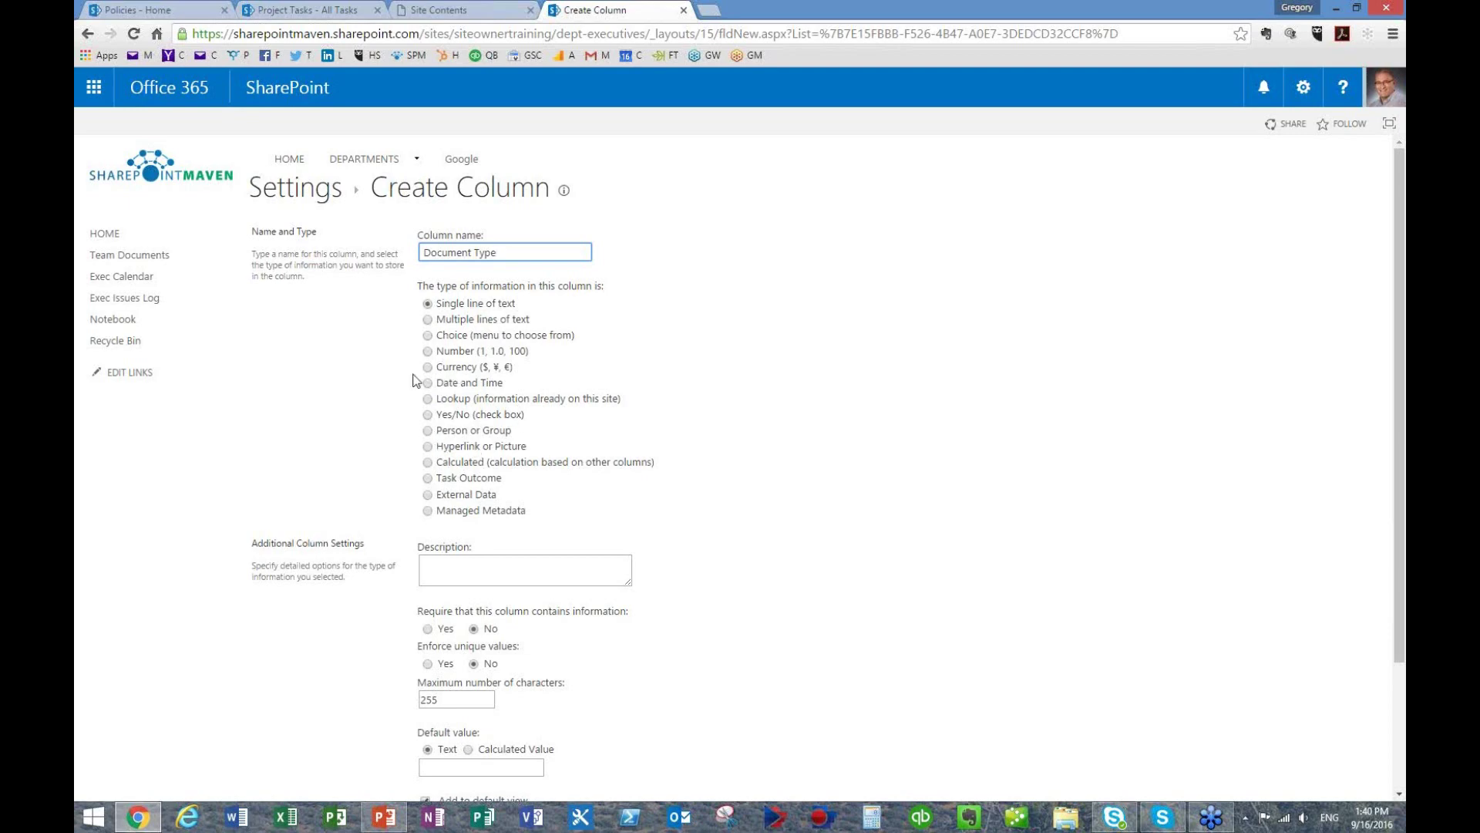
left_click(428, 336)
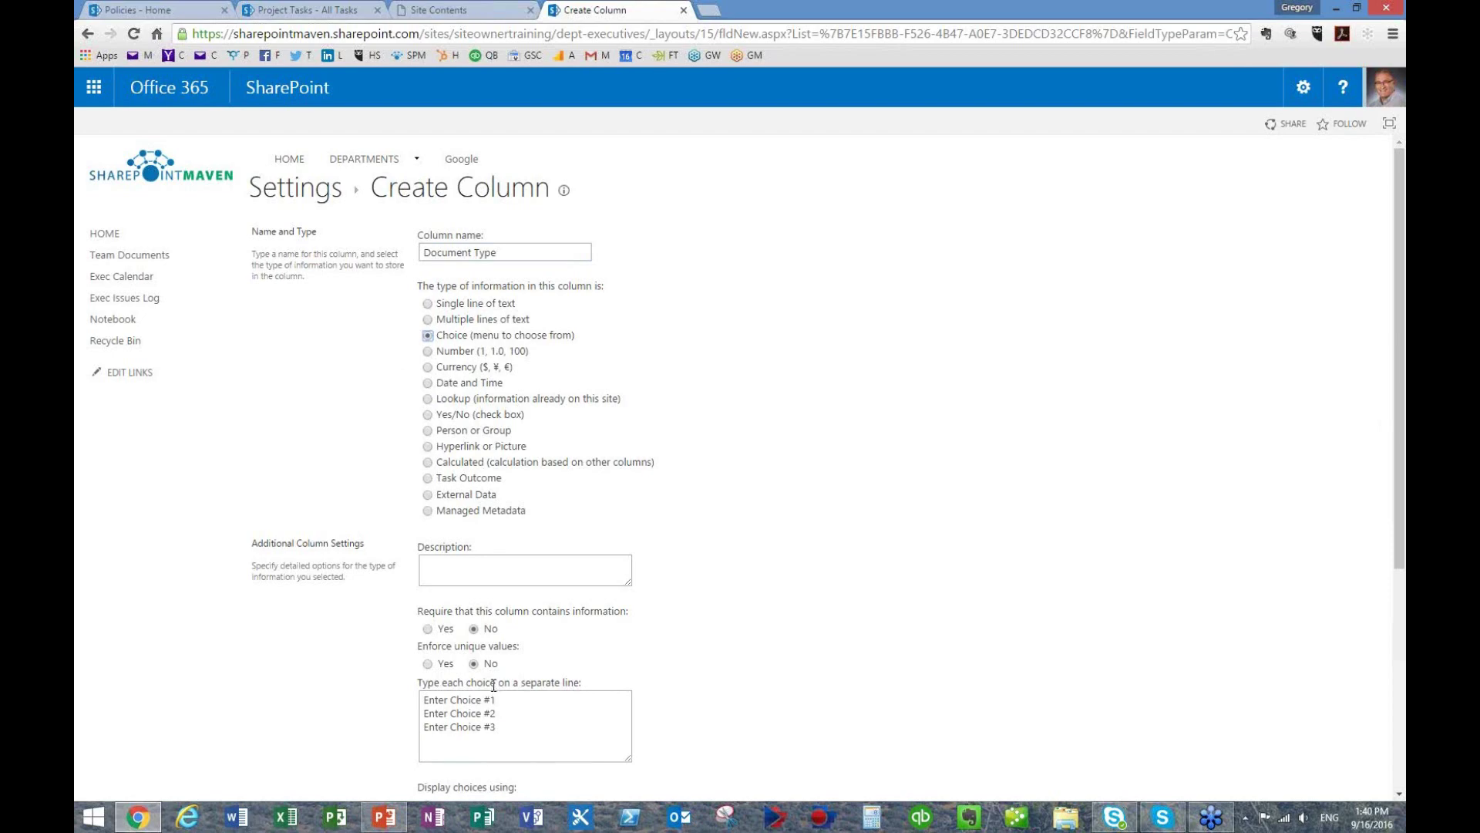
- Replace the placeholder choices of the Document Type column with Agenda, SOW, Contract and Meeting Minutes, each on its own line
scroll(526, 602, "down", 2)
left_click(526, 601)
key("ctrl+a")
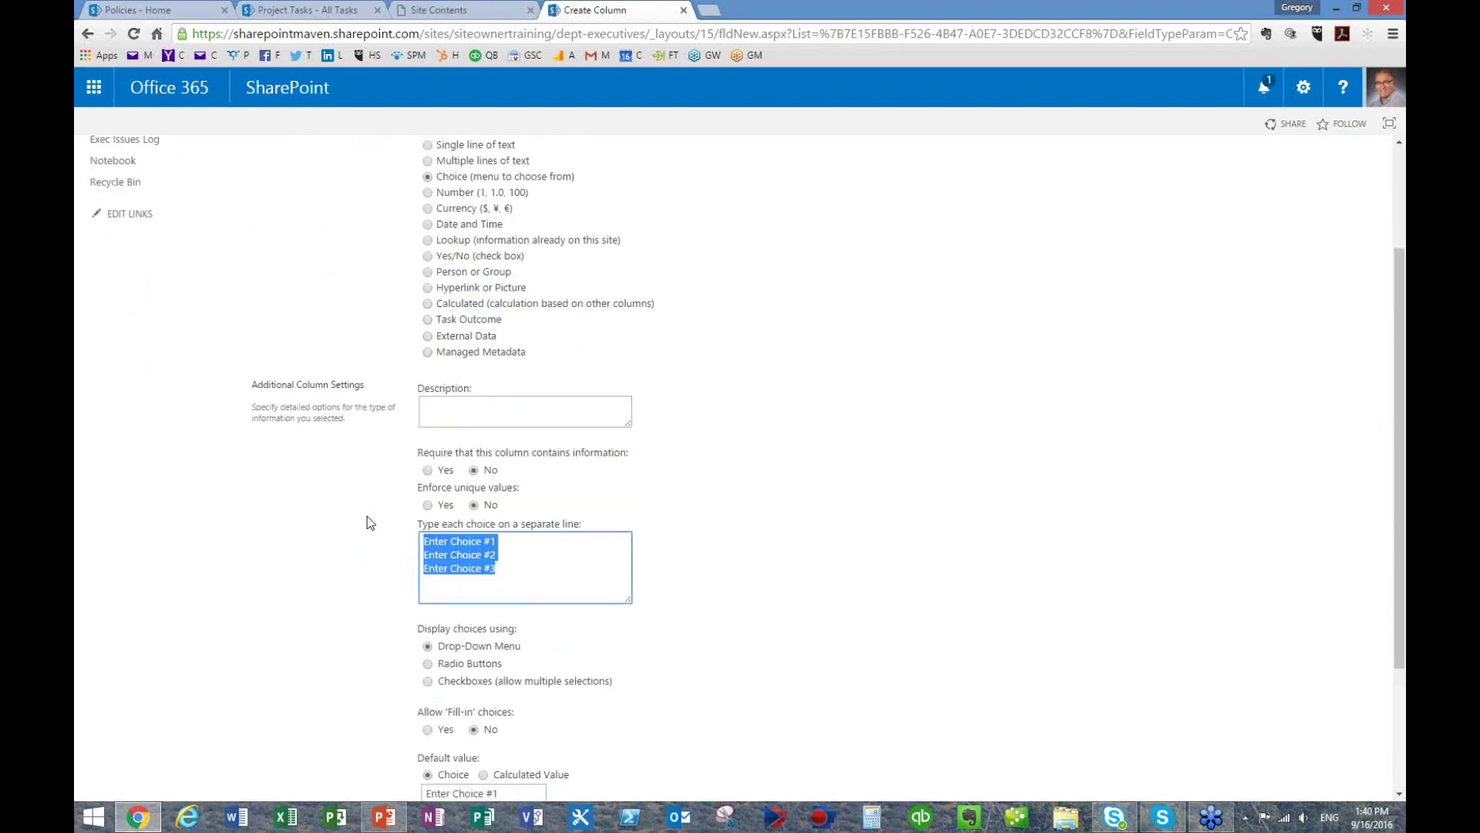
type("Agenda SOW")
key("Return")
type("Contract")
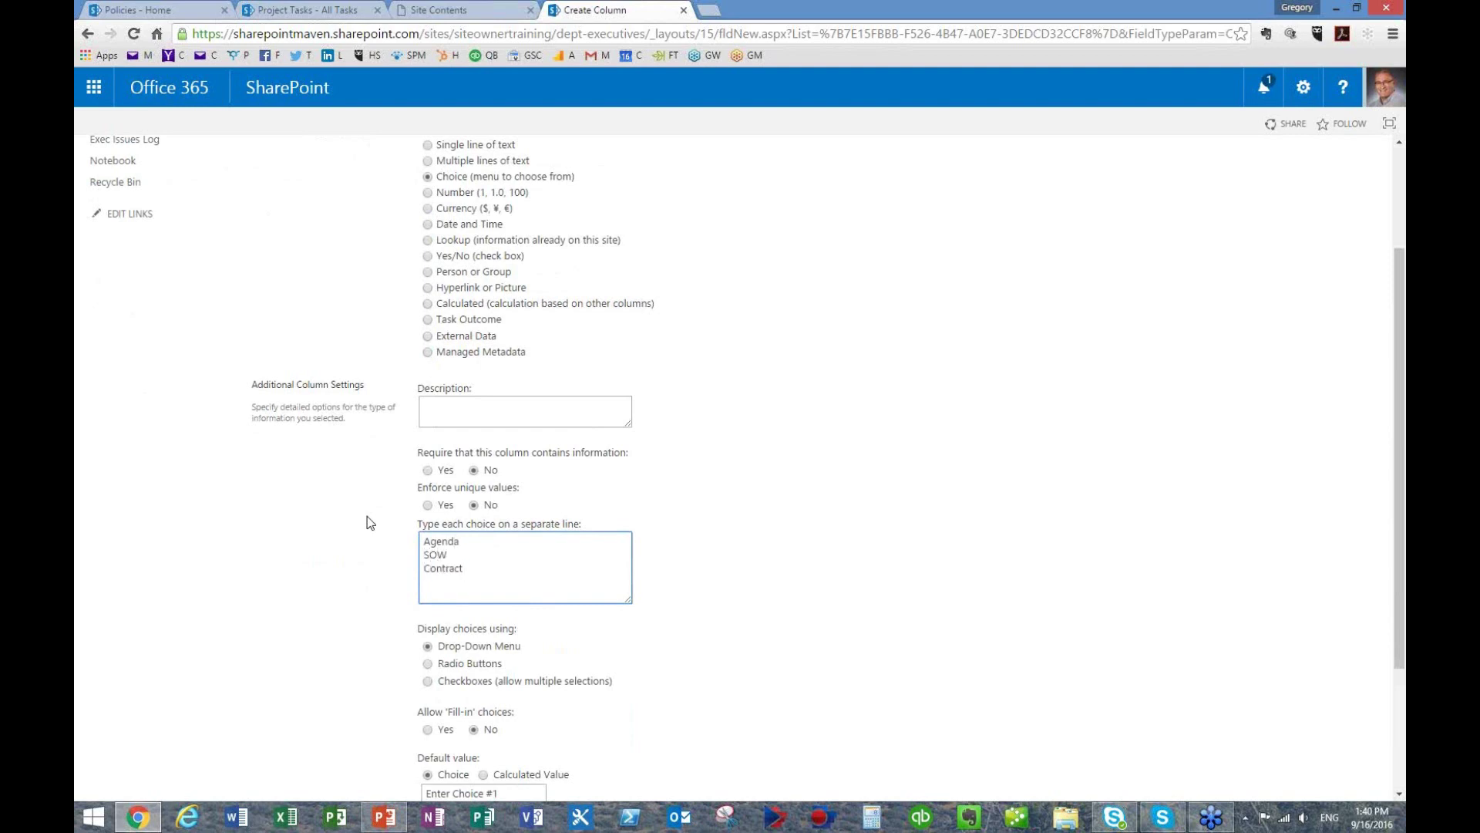
type(" Meeting NoMinutes")
scroll(285, 520, "down", 3)
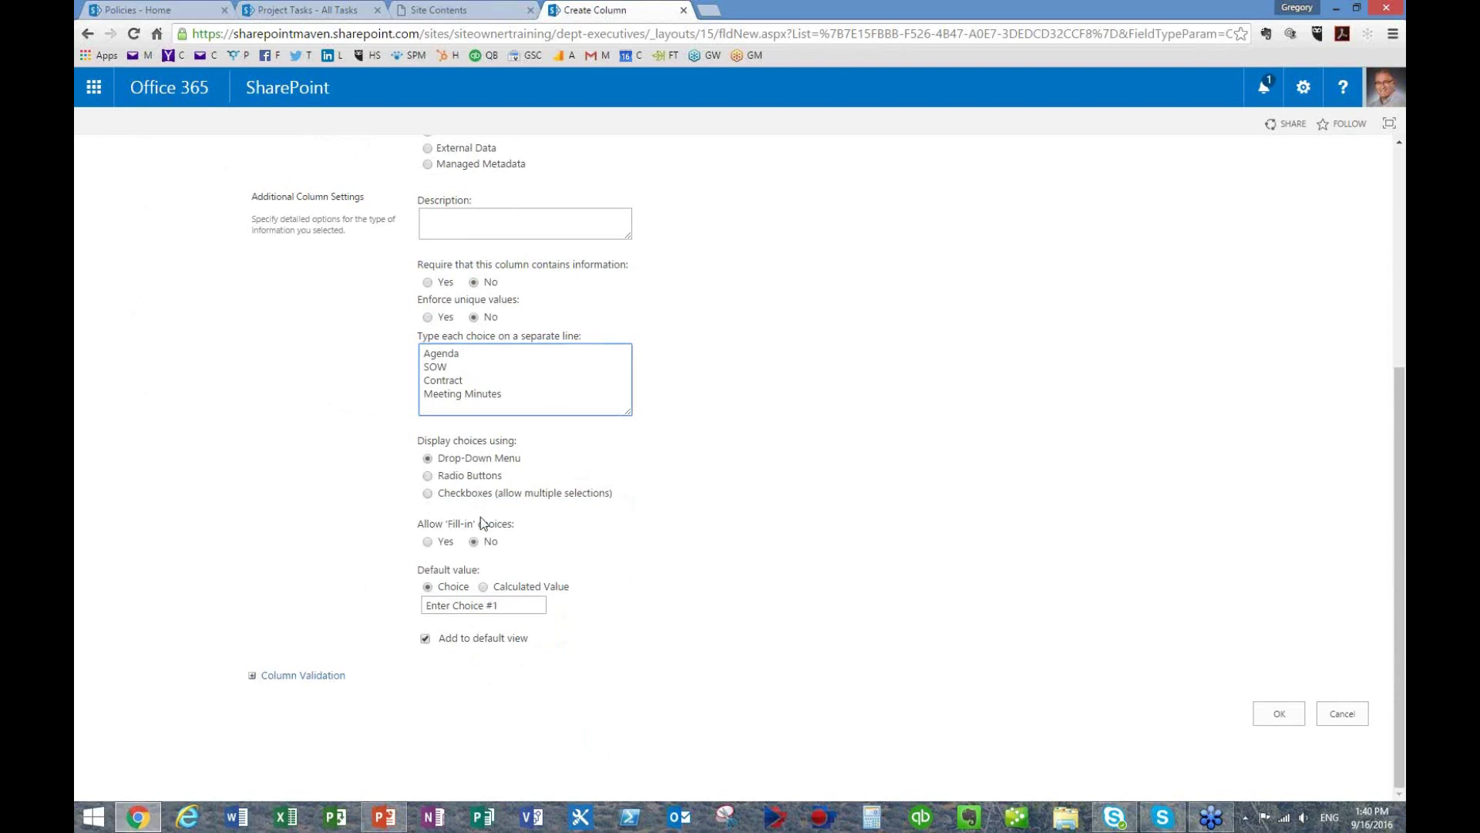
- Clear the default value of the Document Type column and save the column
left_click(538, 608)
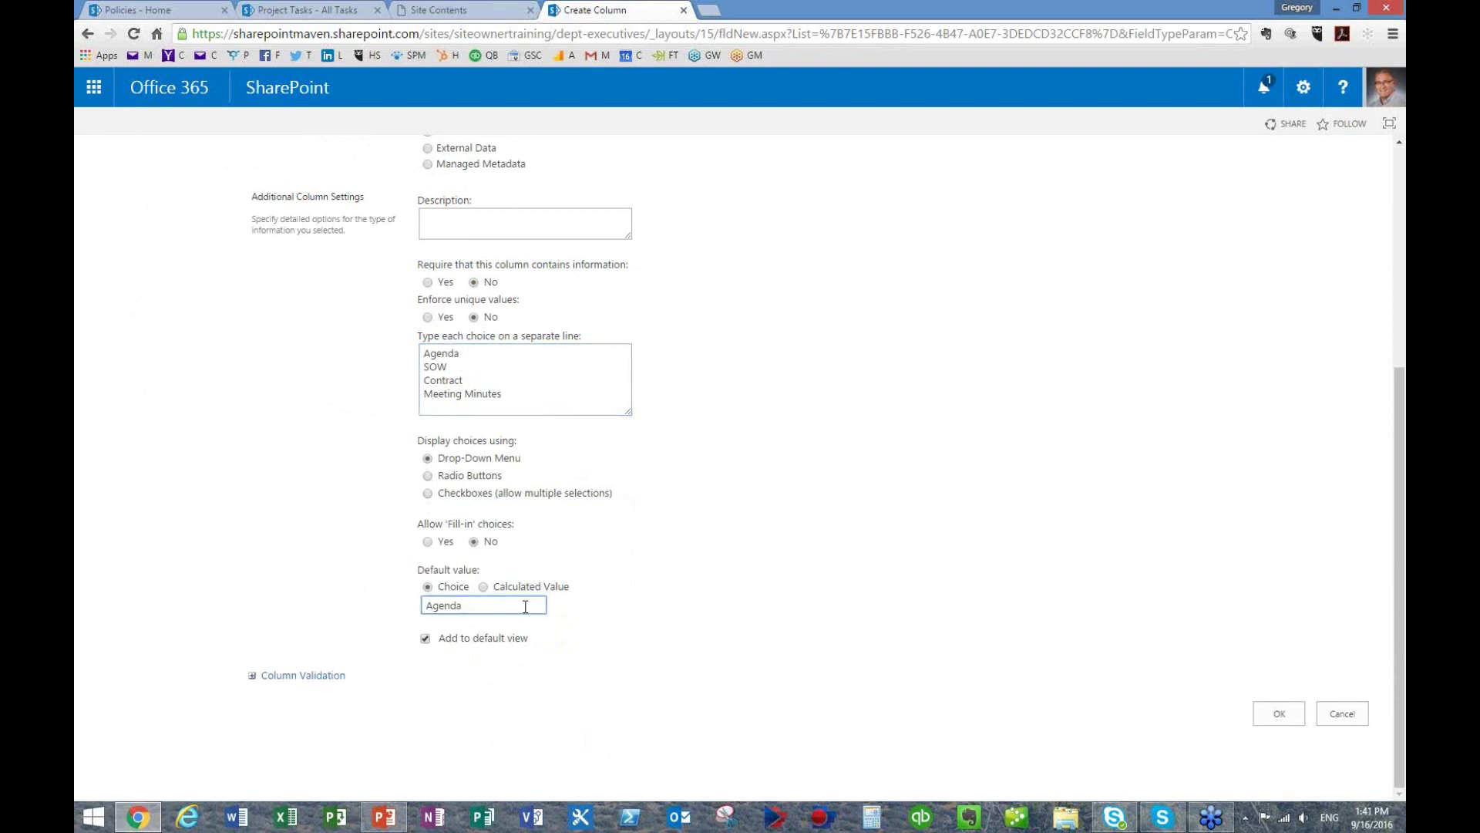
key("ctrl+a")
key("Delete")
left_click(311, 559)
left_click(1280, 713)
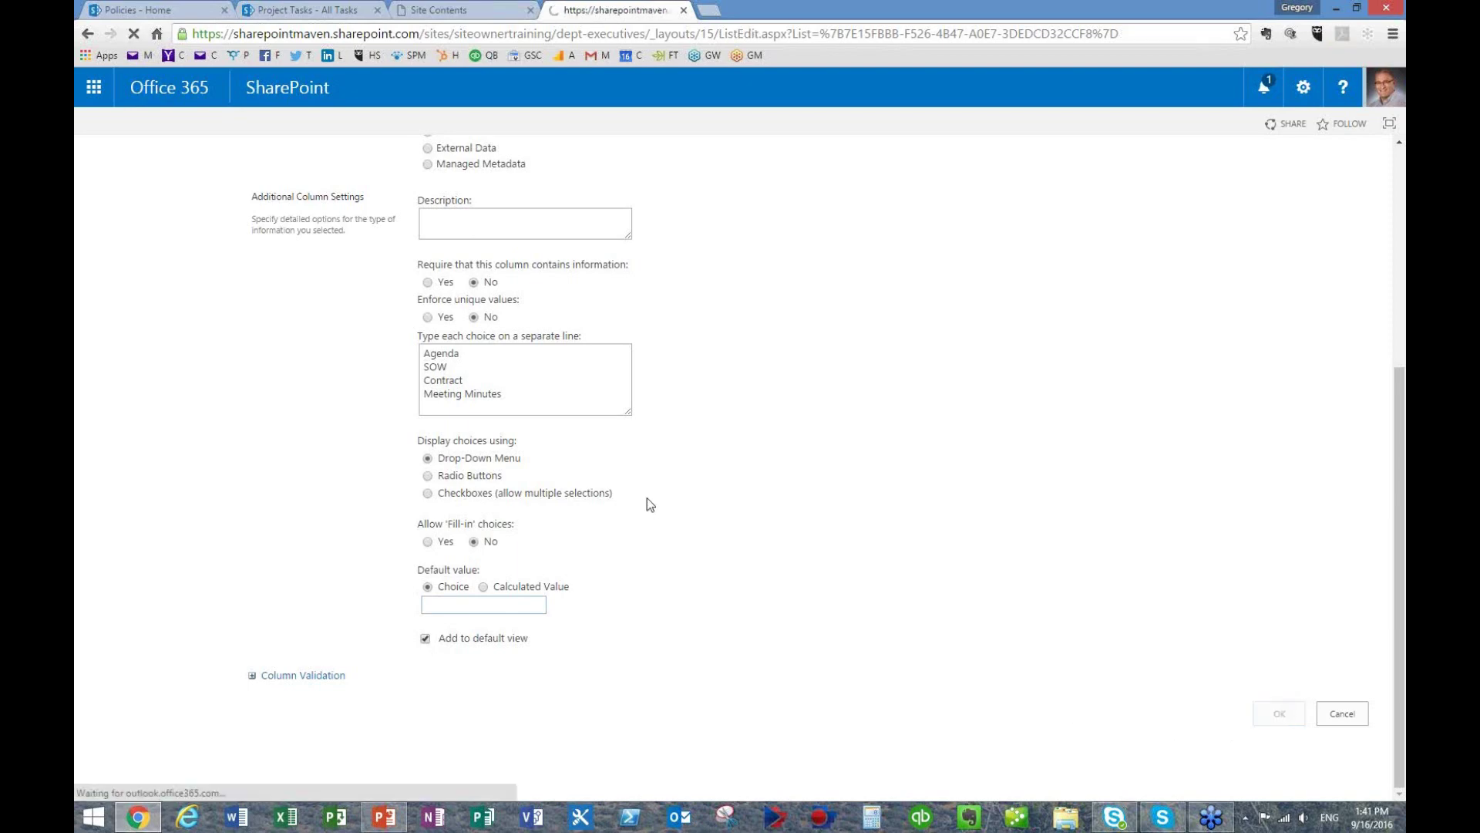
- Create a Person or Group column named Doc Owner in the Team Documents library, keeping the default column settings
scroll(396, 426, "down", 1)
scroll(398, 510, "down", 2)
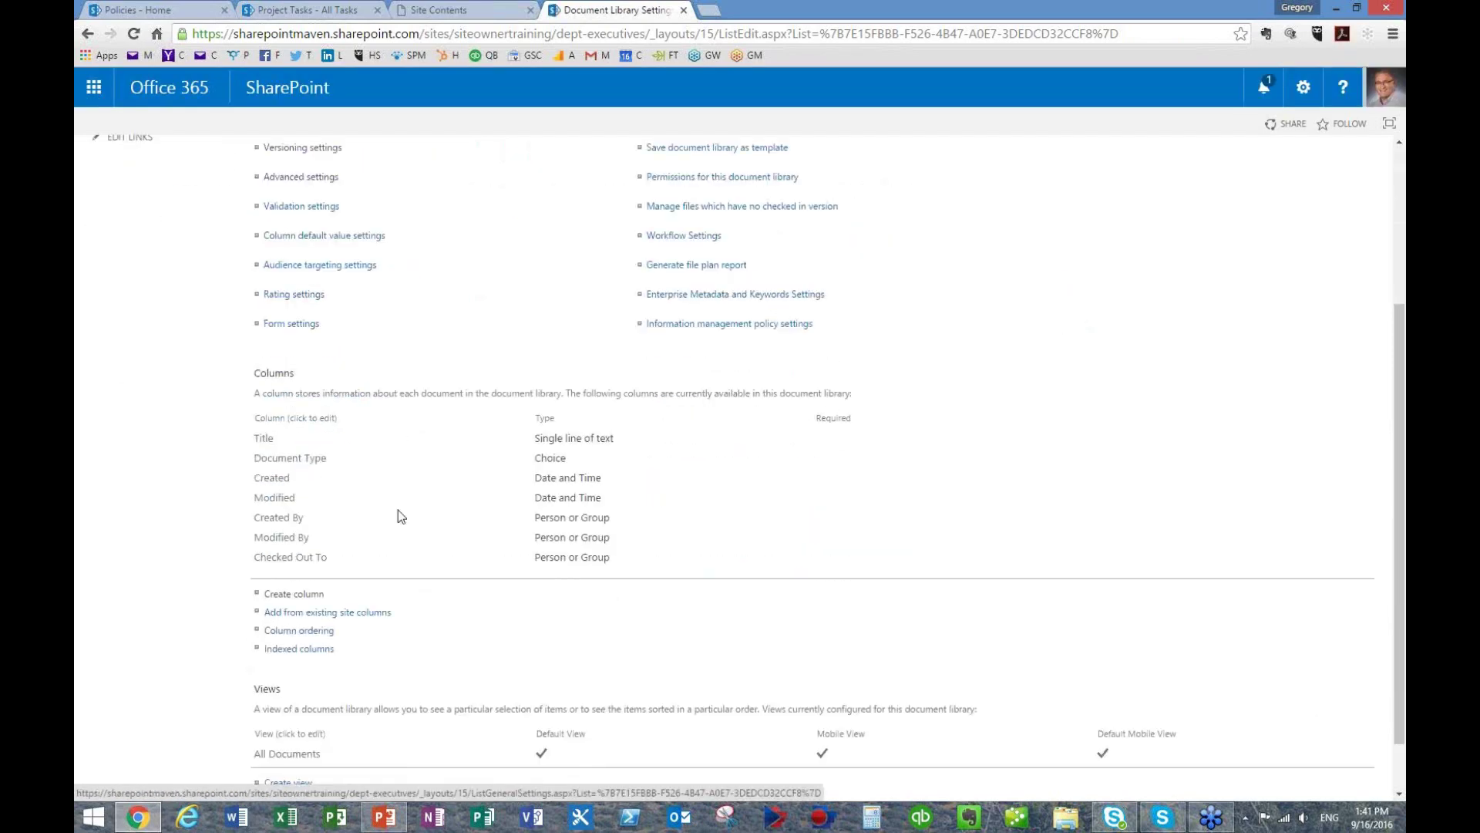
scroll(397, 510, "down", 1)
left_click(295, 528)
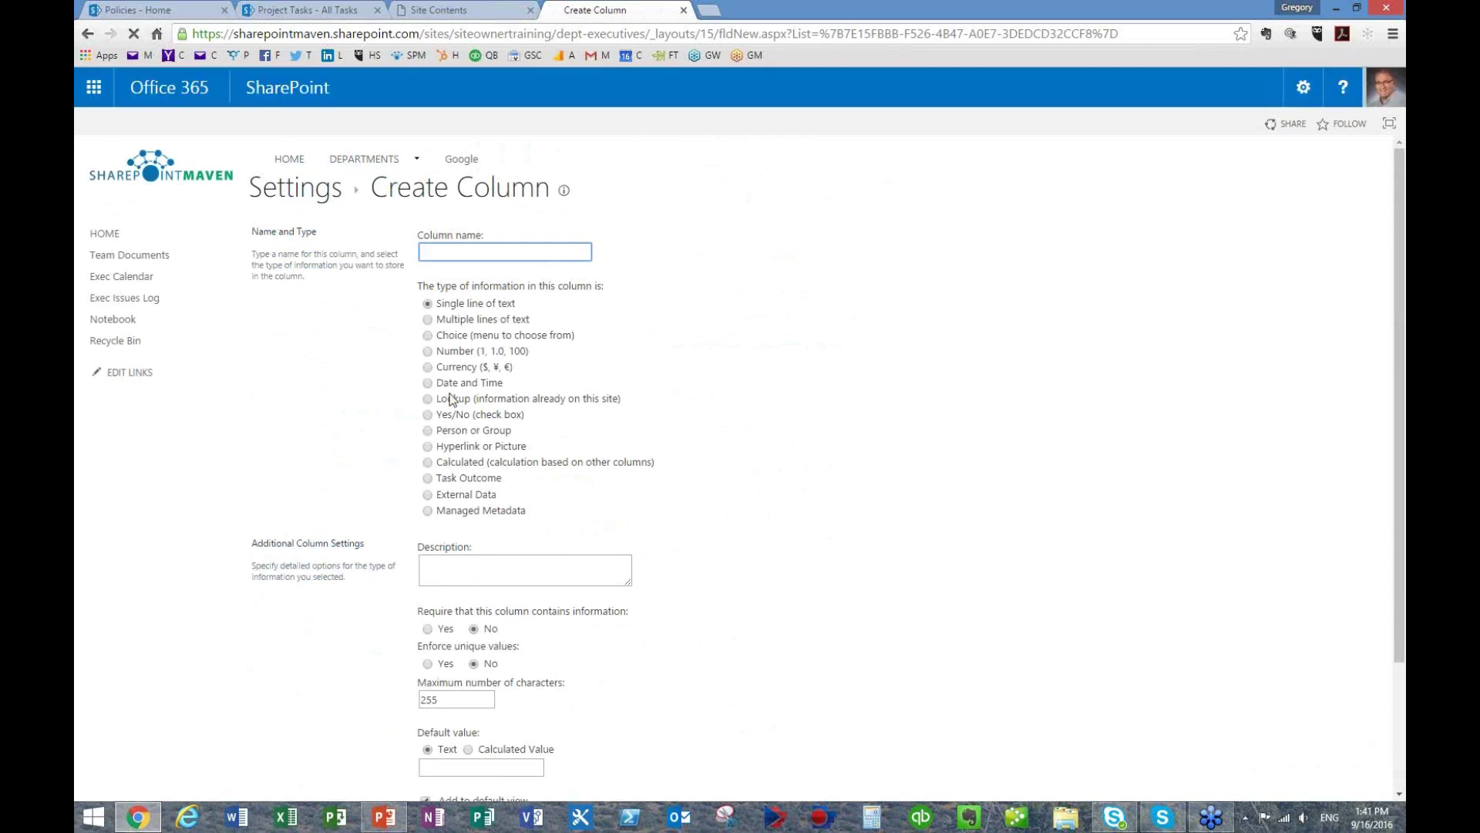
type("Doc Owner")
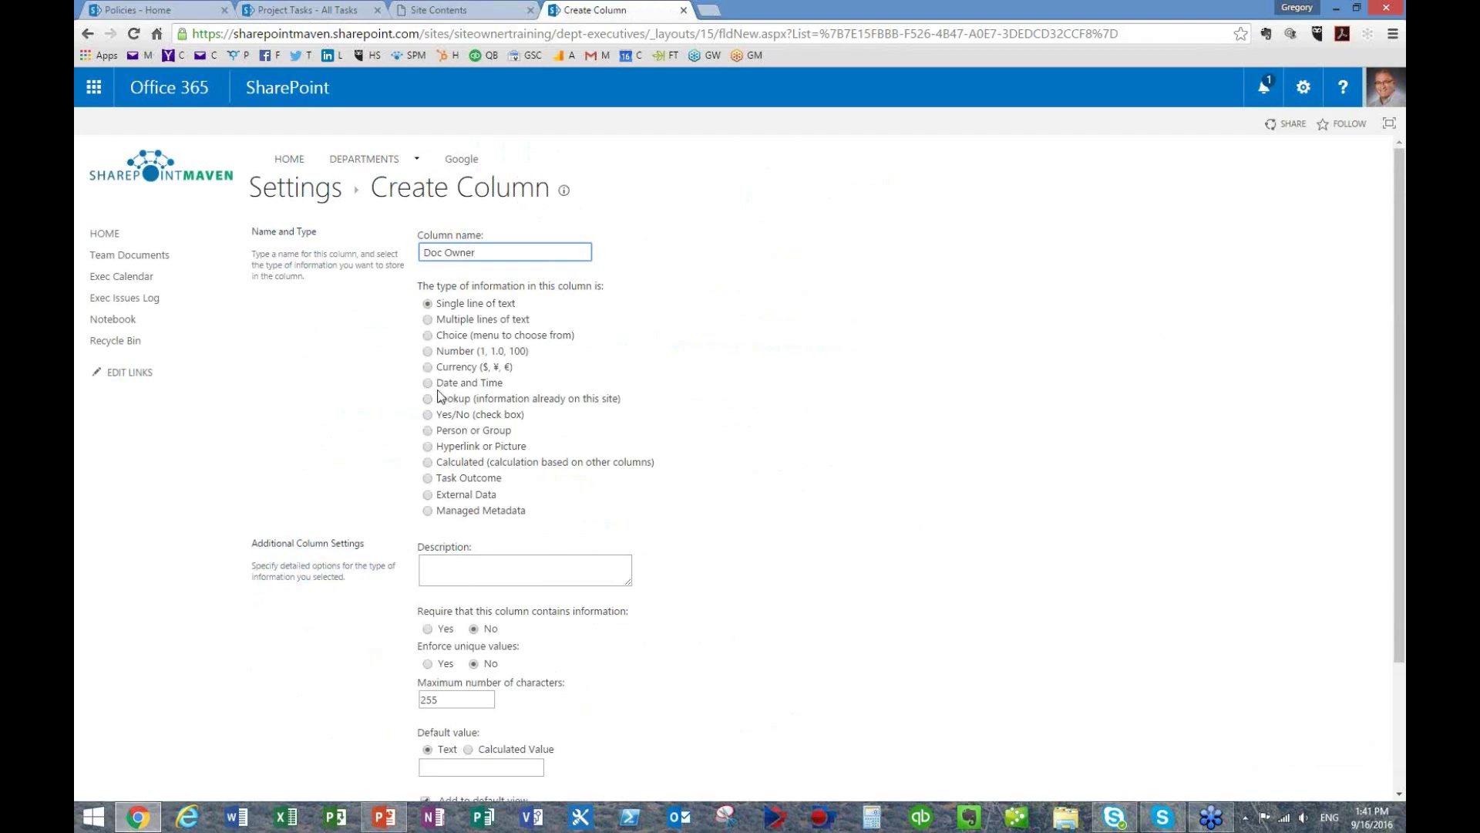
left_click(428, 433)
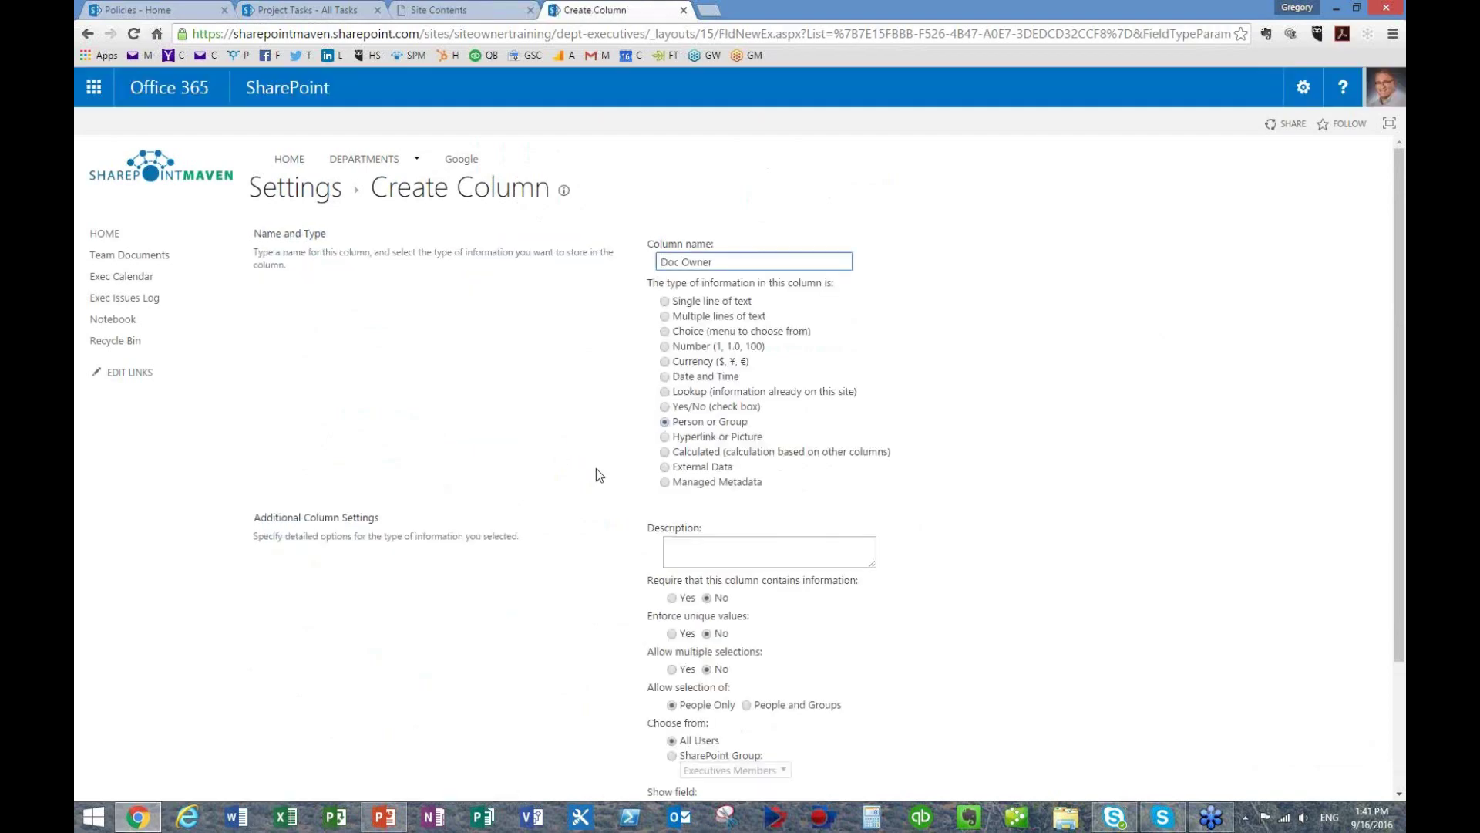
scroll(596, 468, "down", 2)
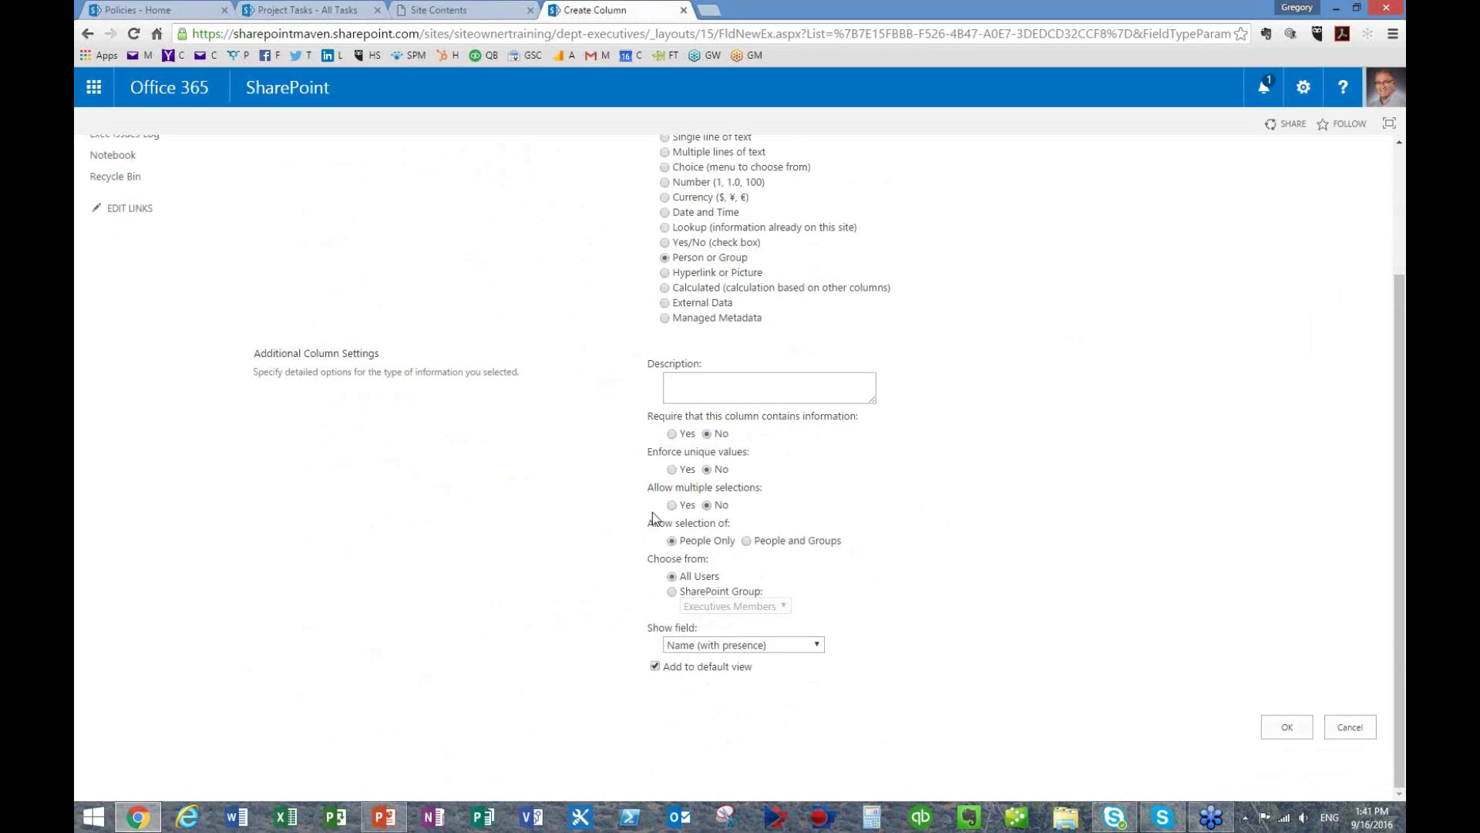
left_click(1287, 726)
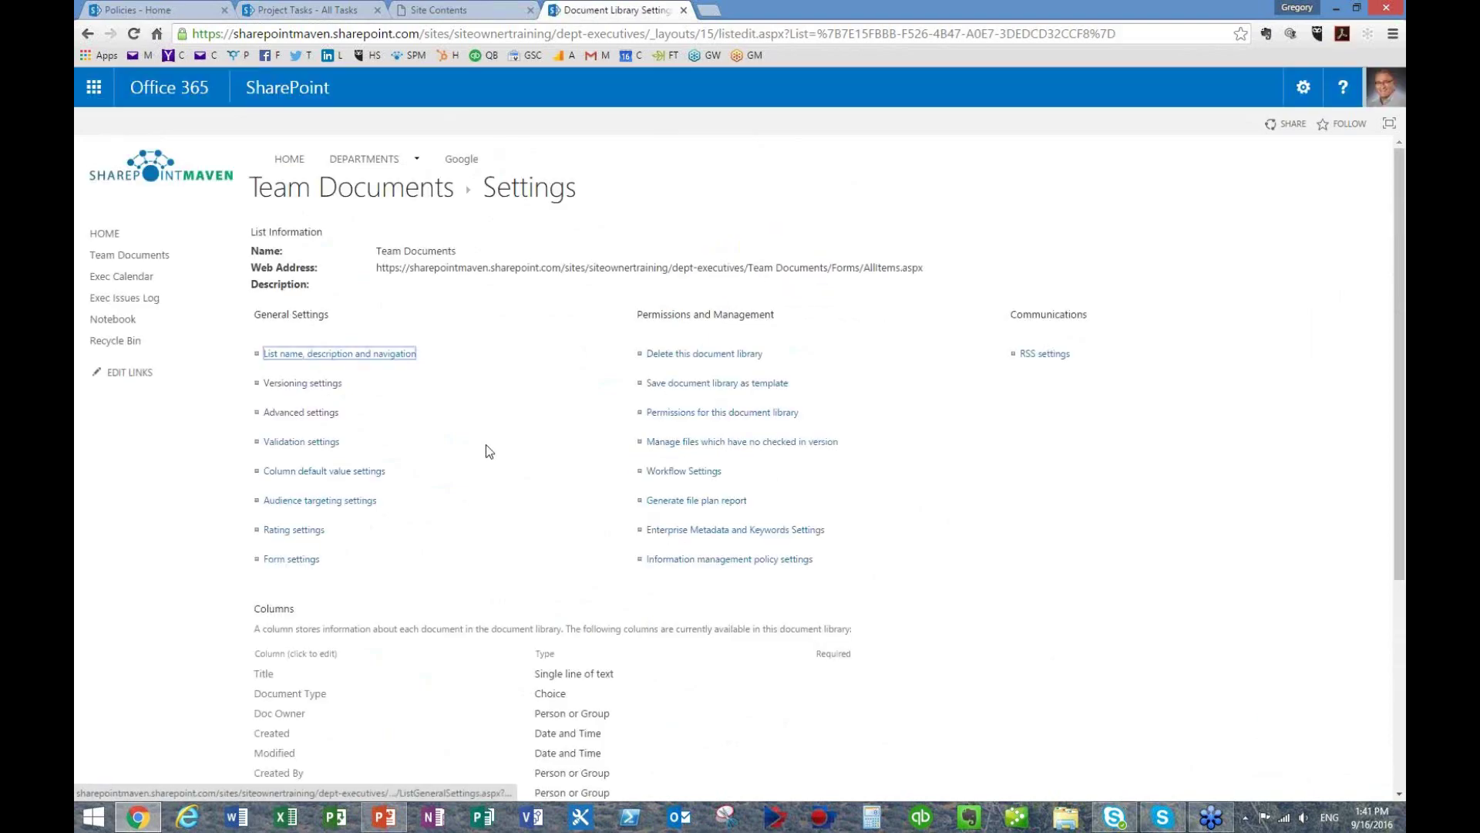
- Review the library's column list, then return to Team Documents and check its column headers and view options
scroll(485, 444, "down", 4)
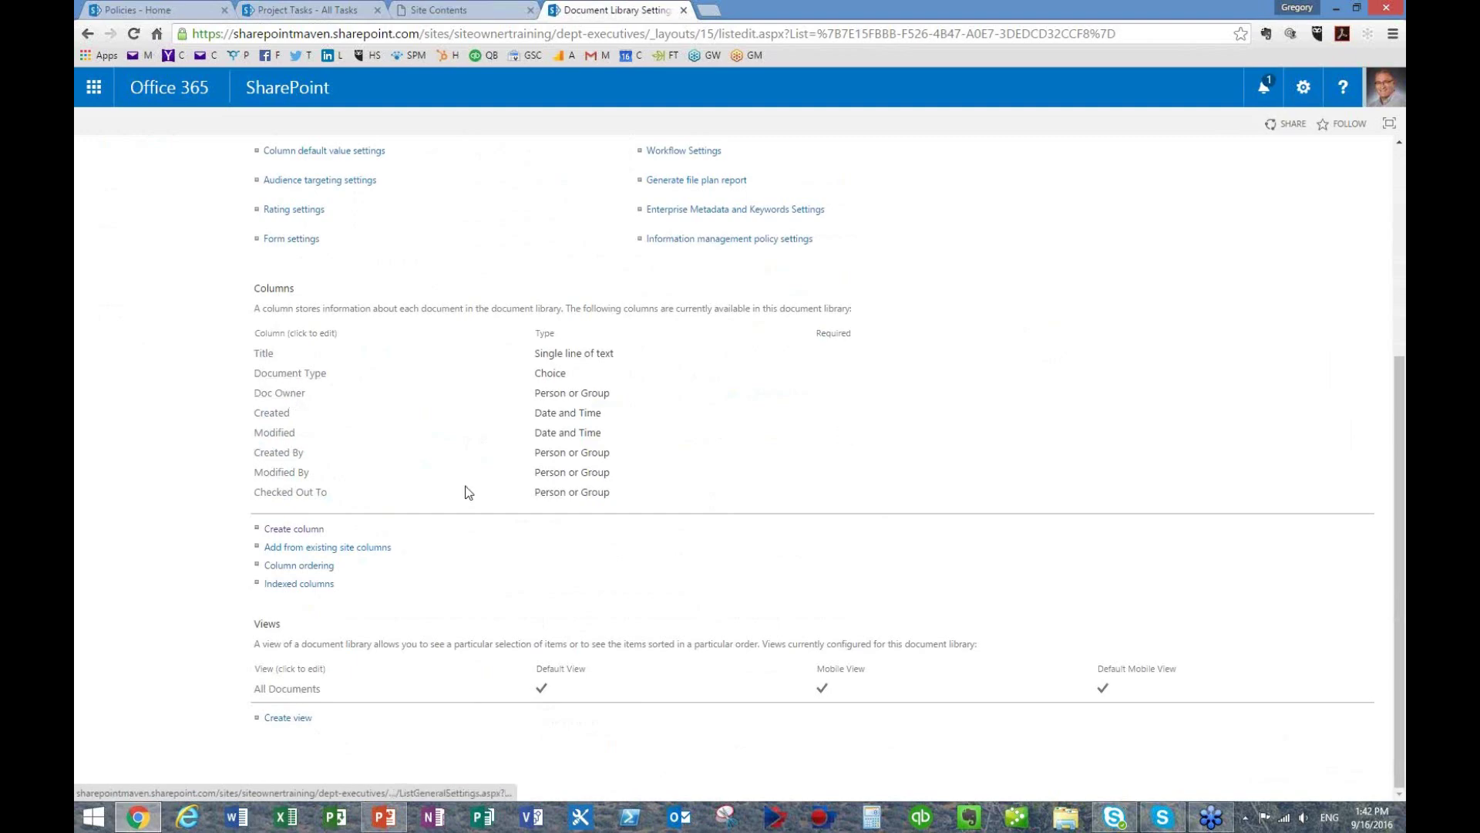
scroll(463, 489, "up", 4)
left_click(339, 213)
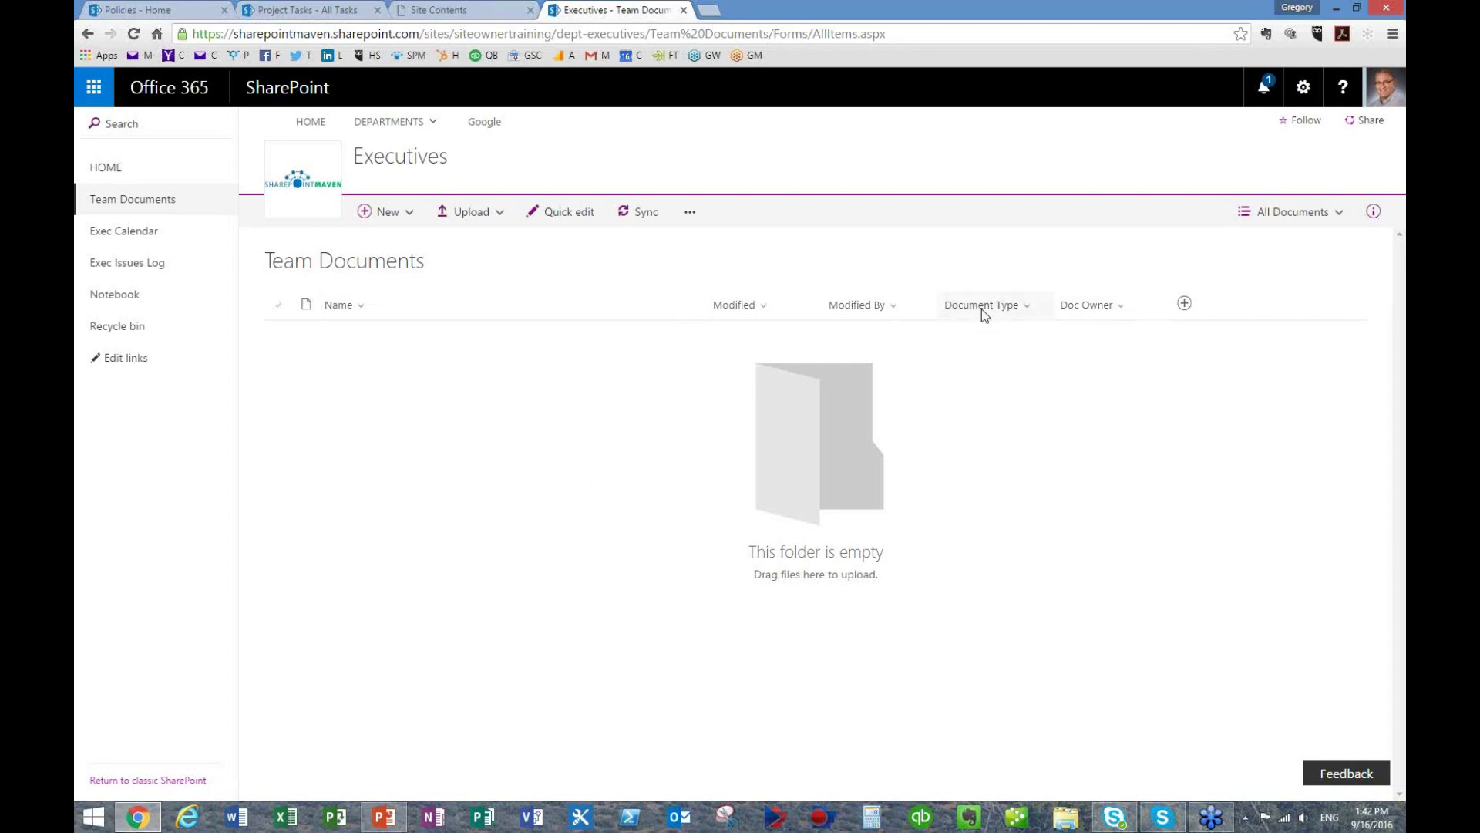
left_click(1310, 220)
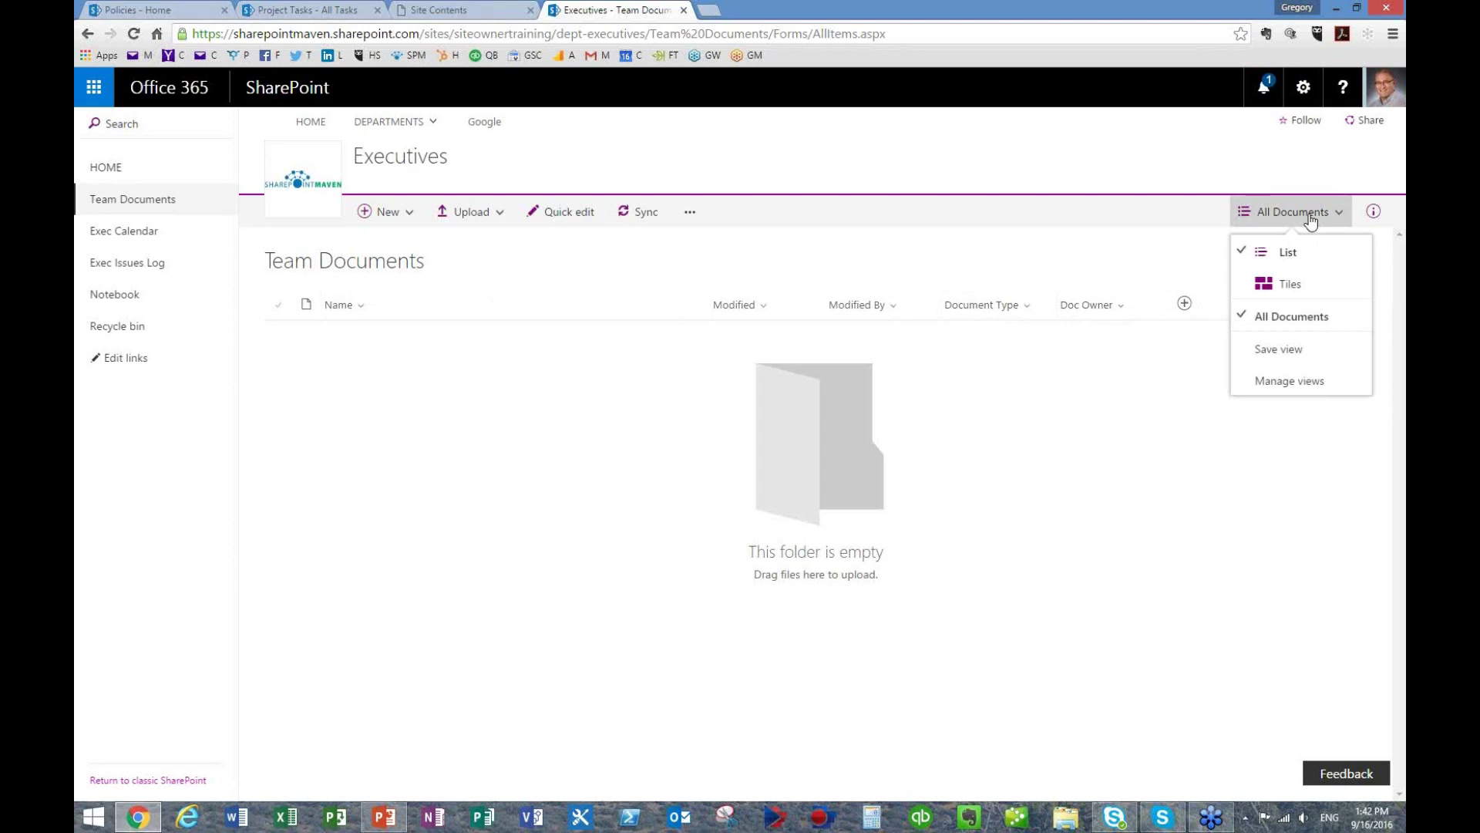
left_click(1173, 140)
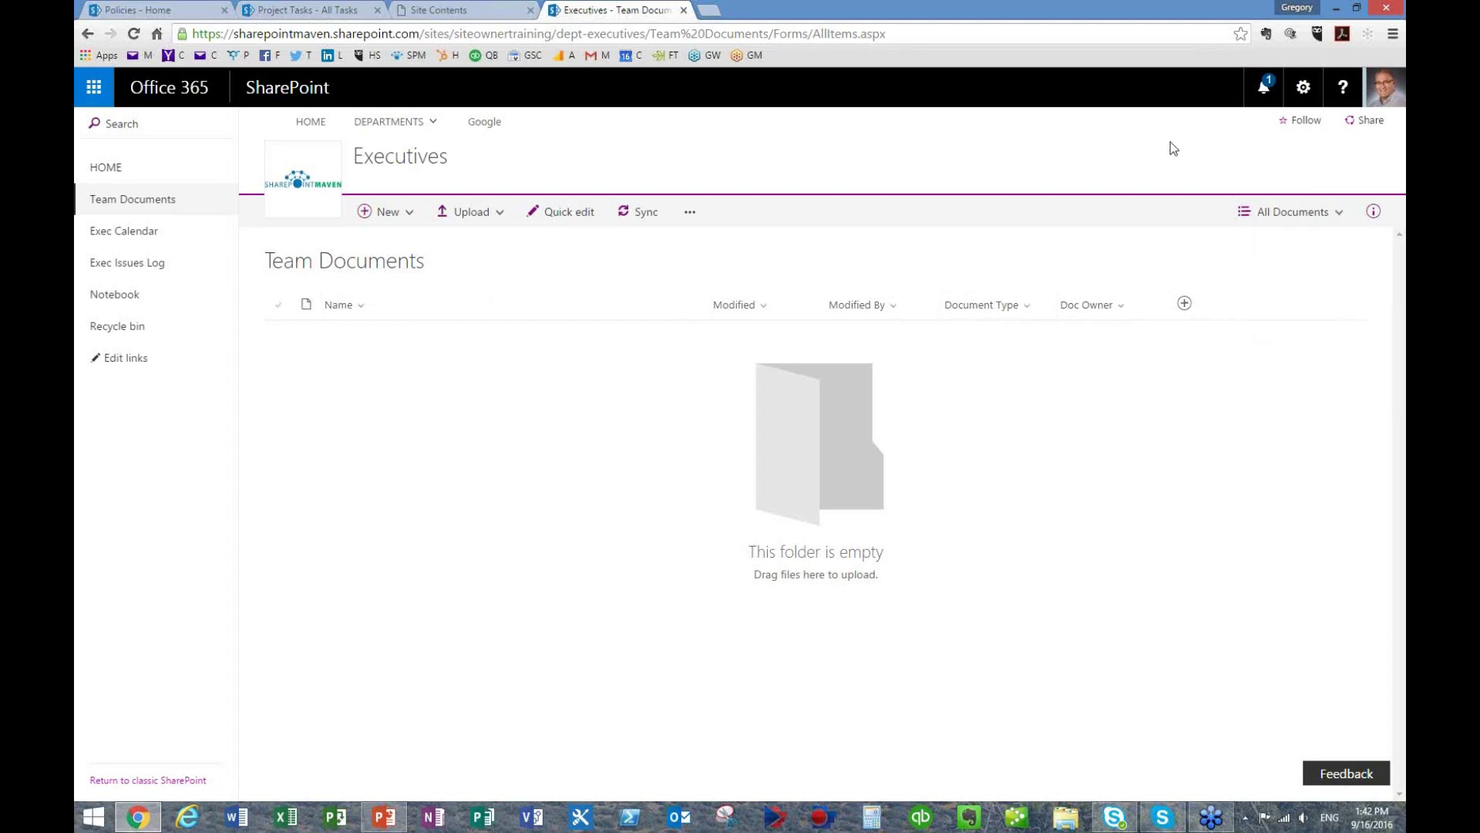
- Upload the file Test Doc 20160915 from the Project Files folder to the Team Documents library
left_click(468, 222)
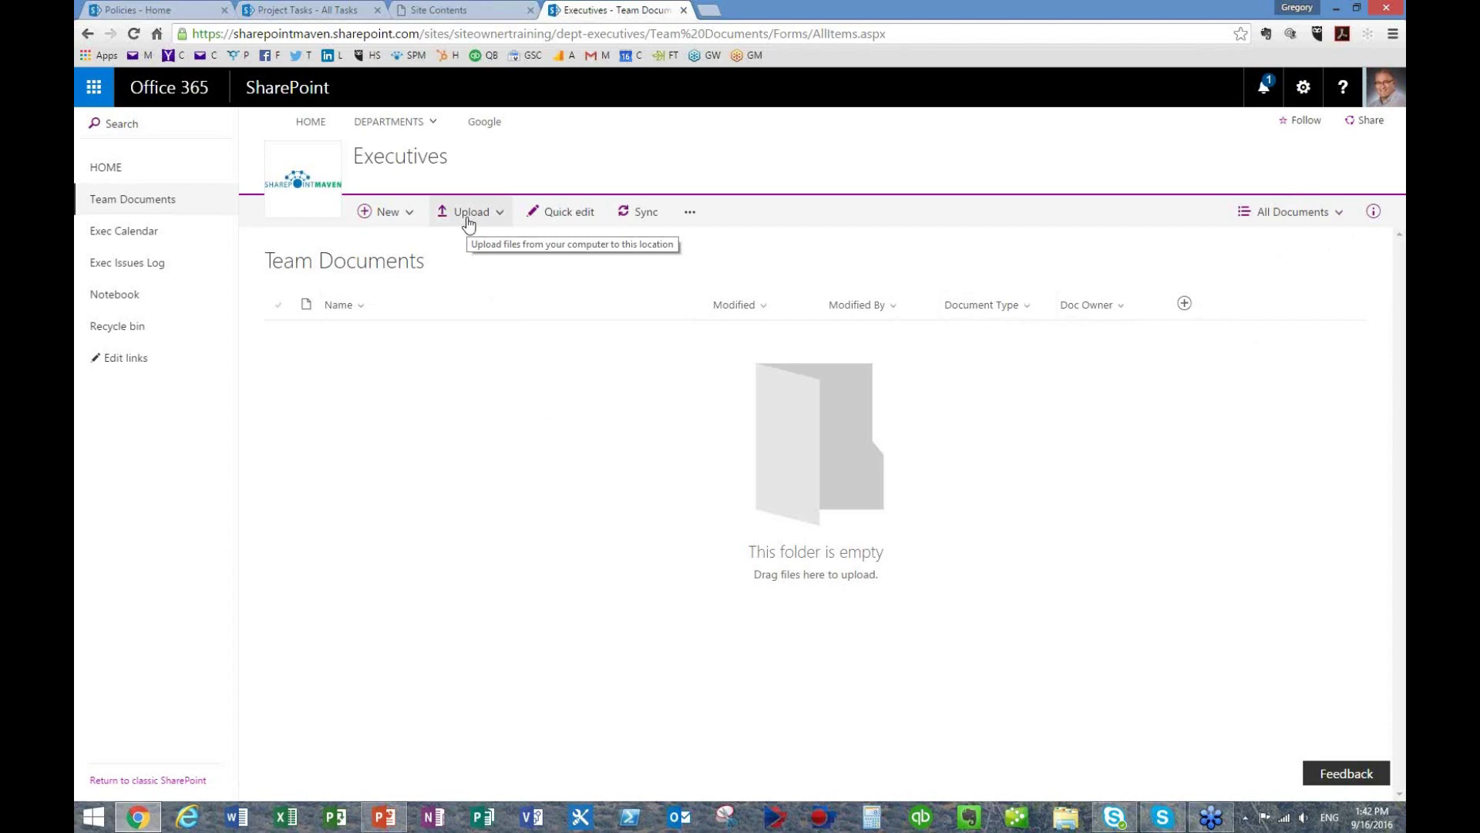
left_click(468, 222)
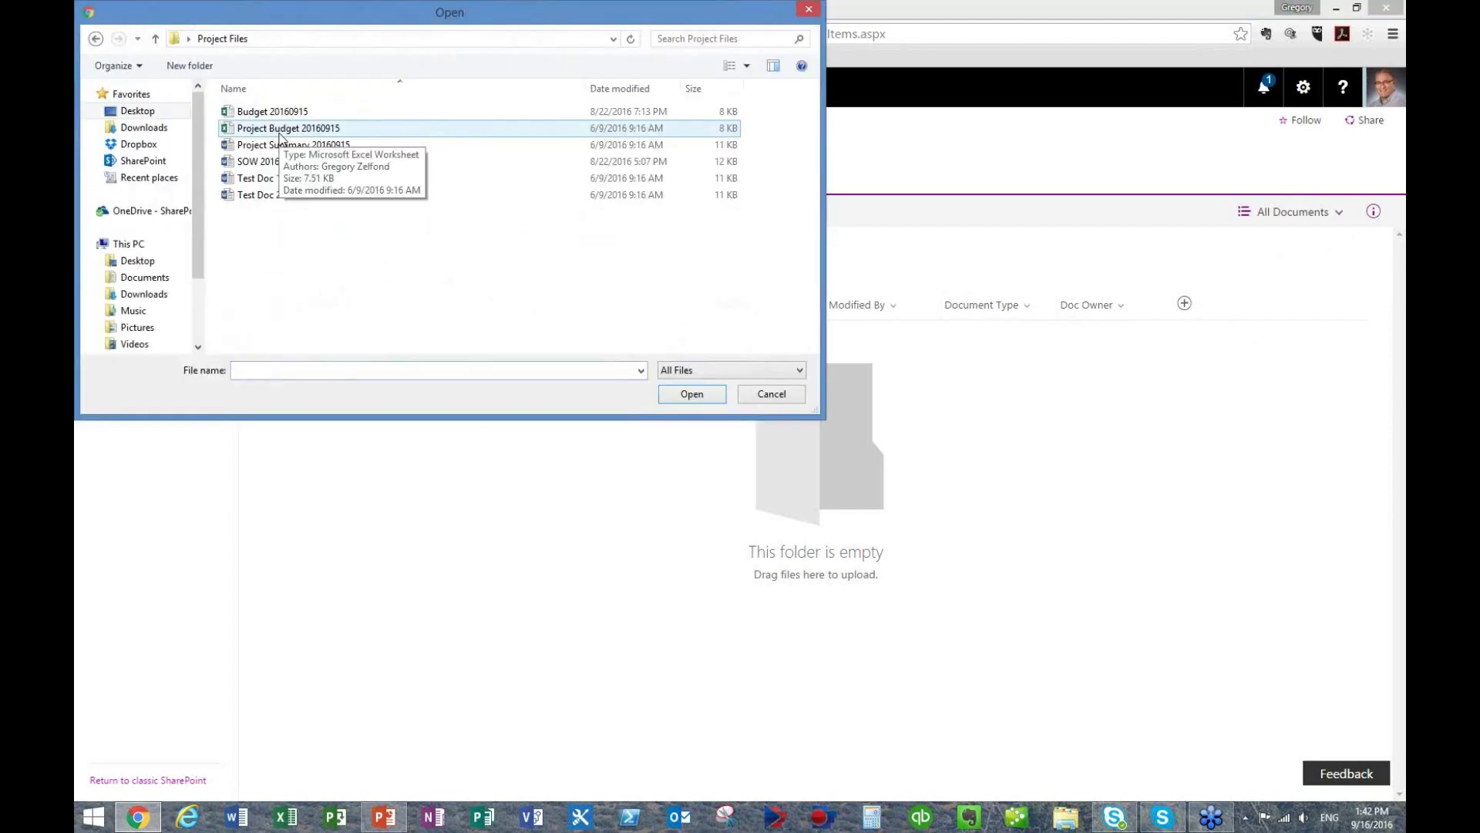
left_click(271, 112)
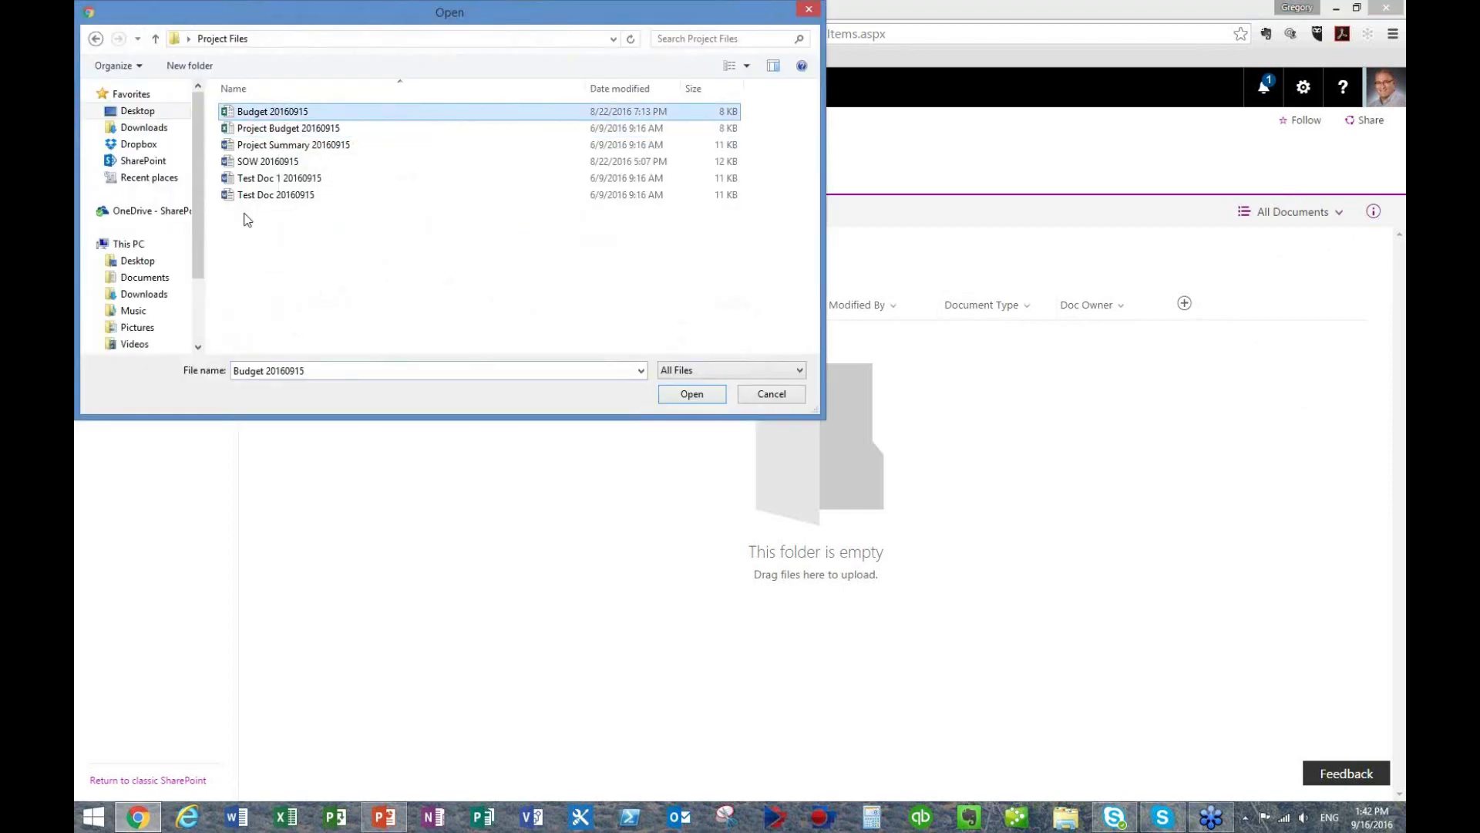
left_click(262, 195)
left_click(693, 394)
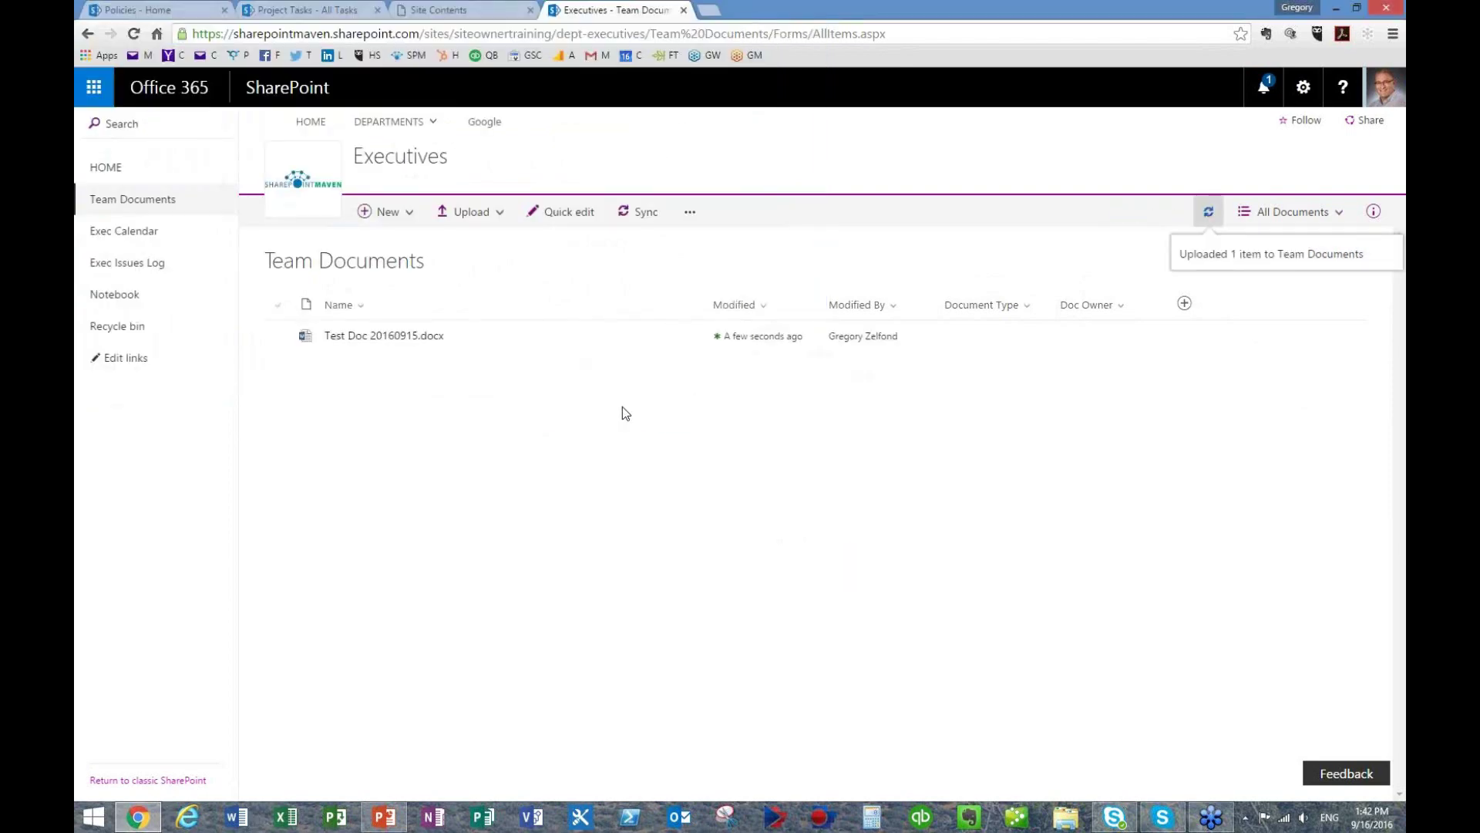
- Add Project Budget, Project Summary and SOW 20160915 from the desktop's Project Files folder to Team Documents, and leave no file selected
left_click(1336, 8)
left_click(1350, 9)
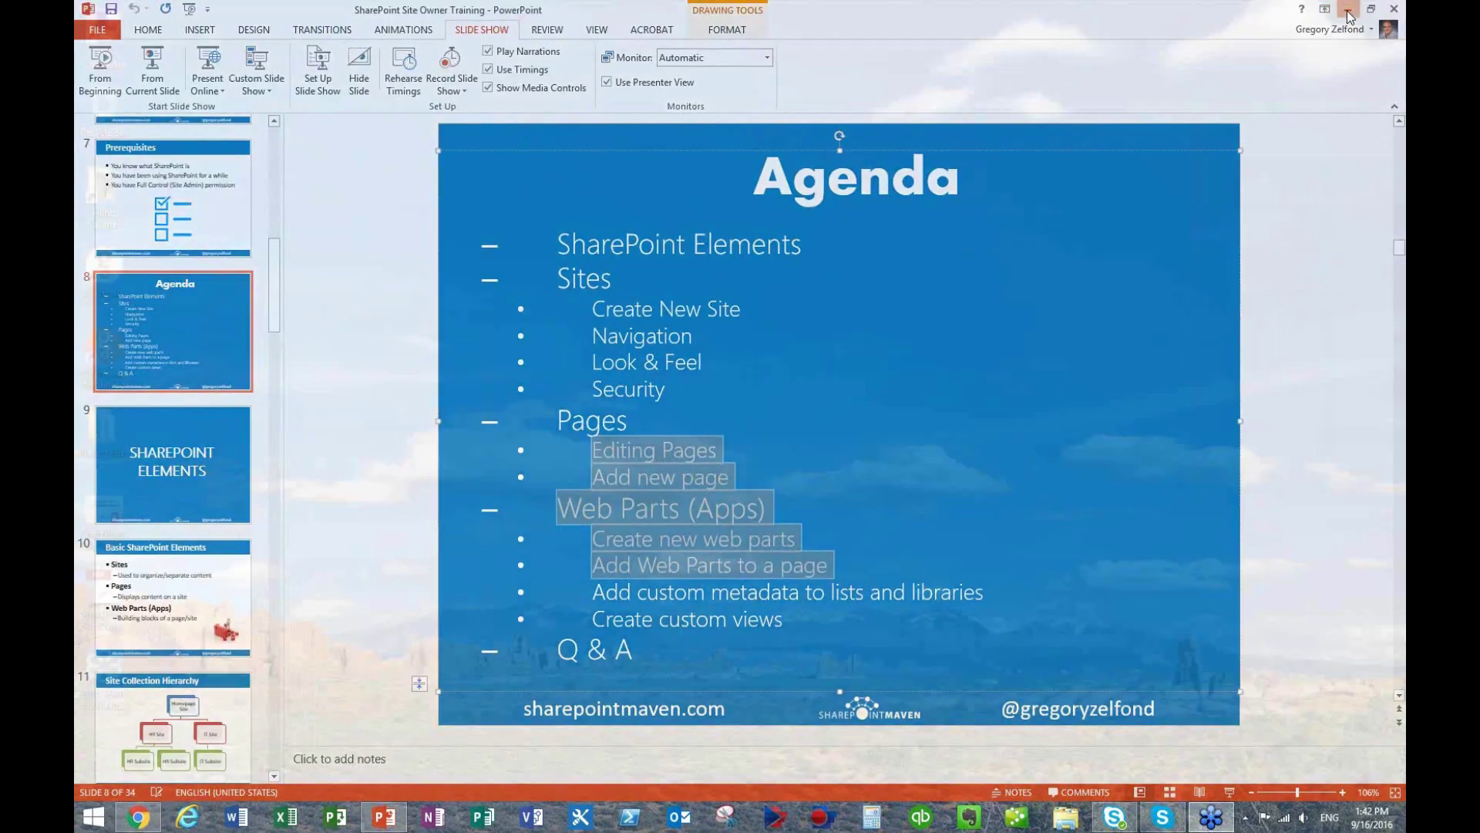
double_click(120, 441)
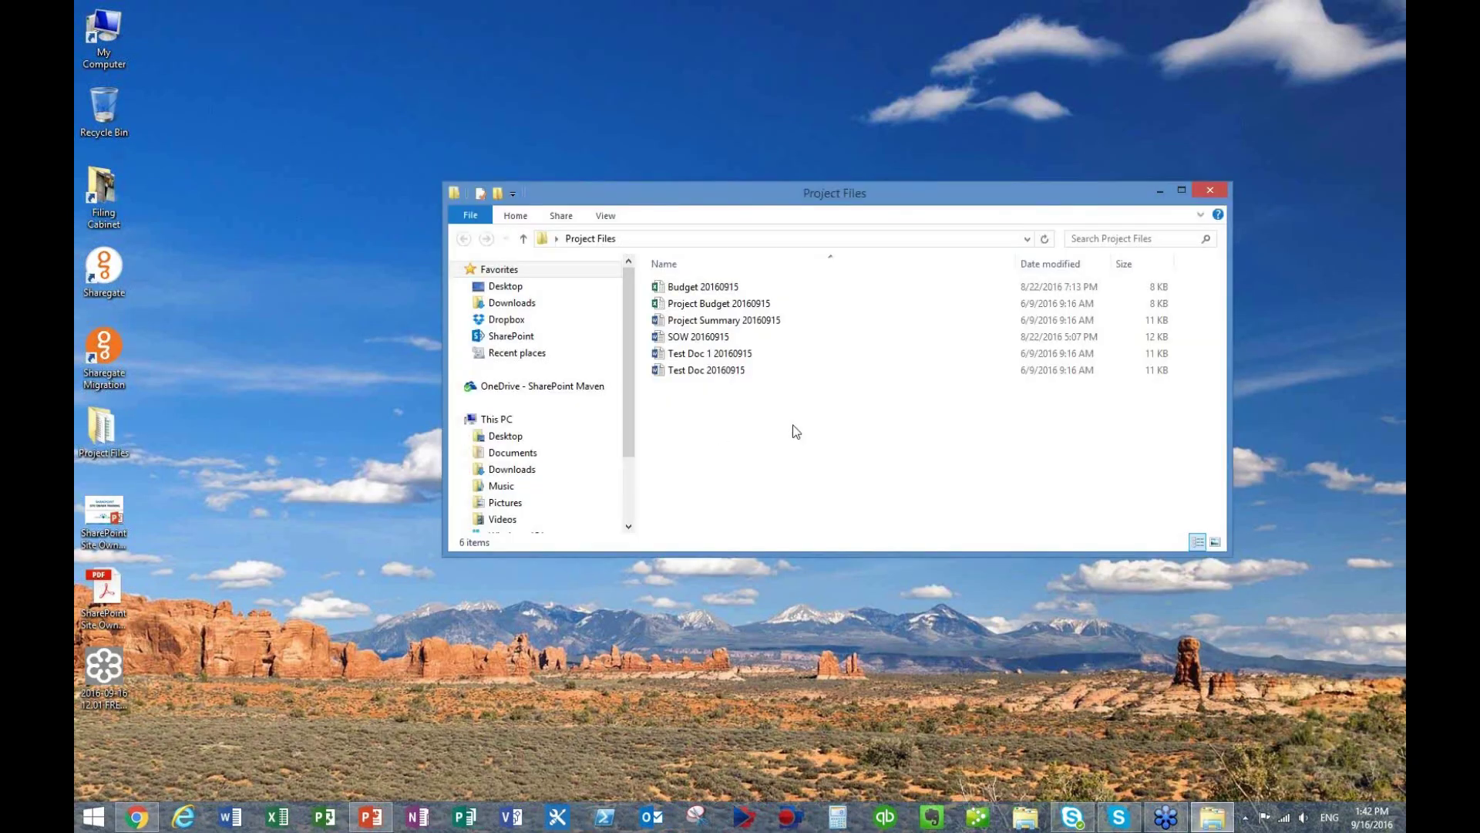
left_click(711, 305)
left_click(706, 336, "shift")
left_click_drag(706, 337, 436, 447)
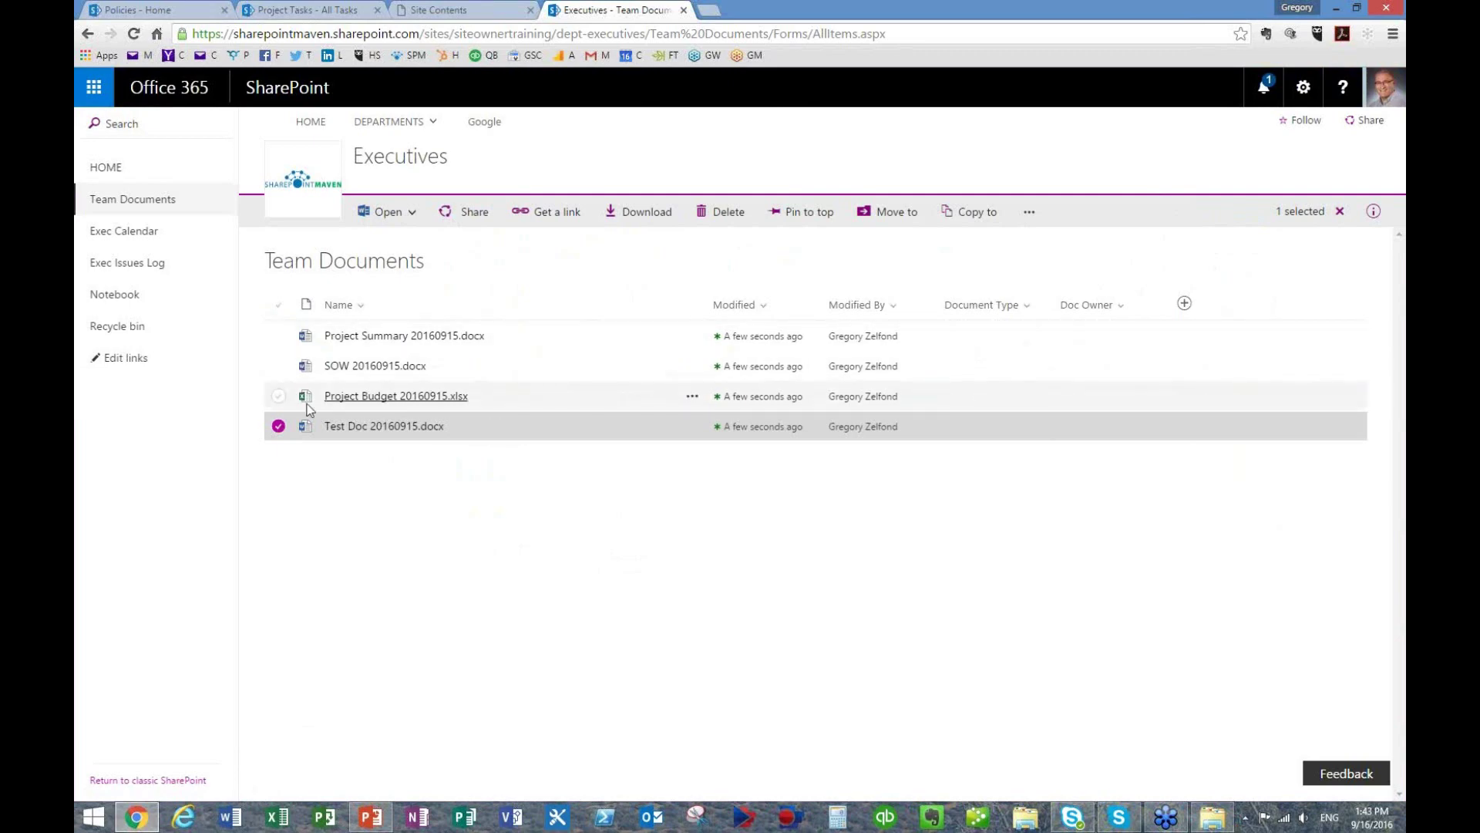
left_click(278, 426)
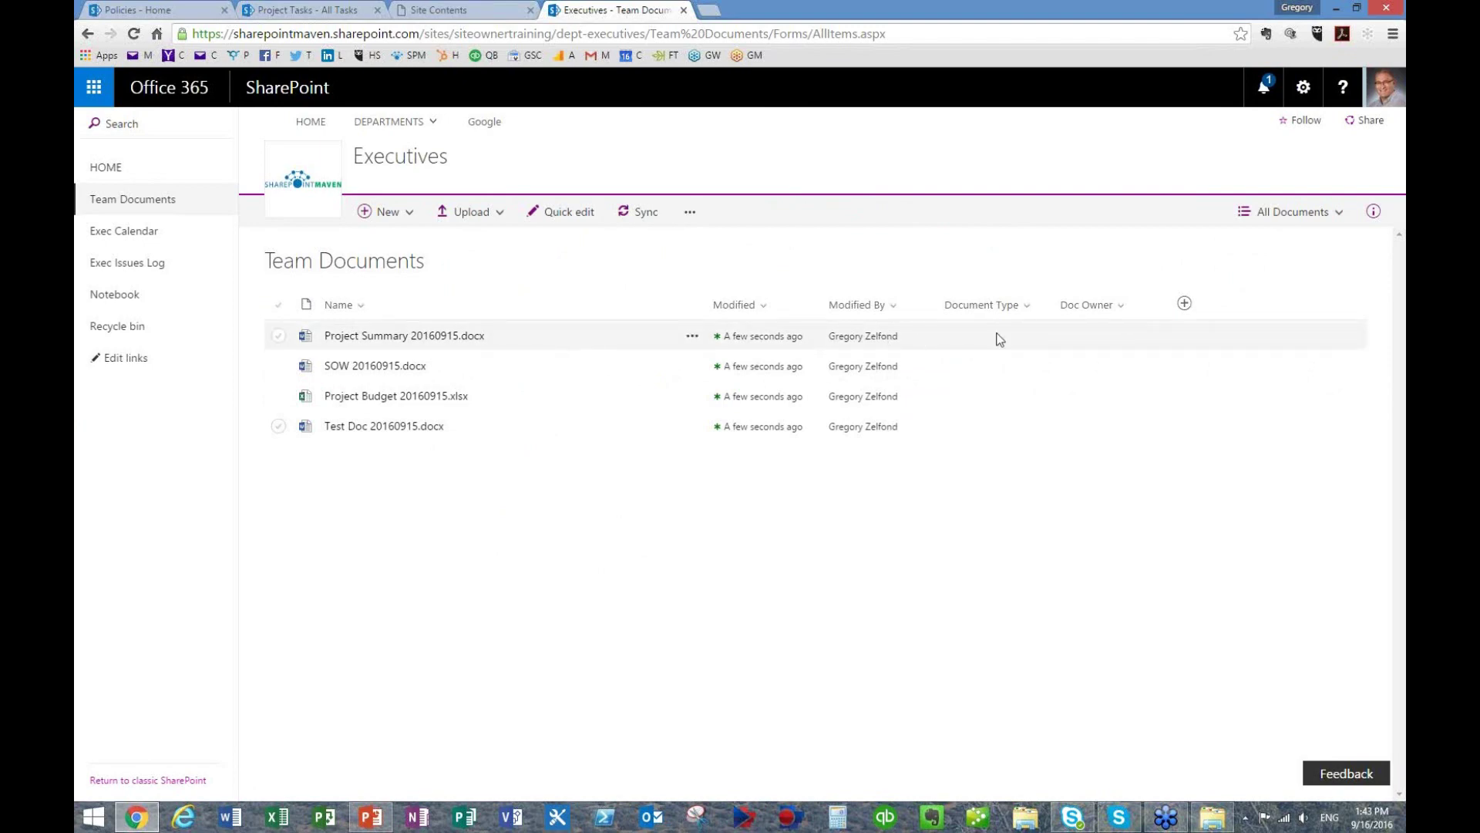
- Set the Document Type of Project Summary 20160915.docx to SOW in its properties
left_click(278, 336)
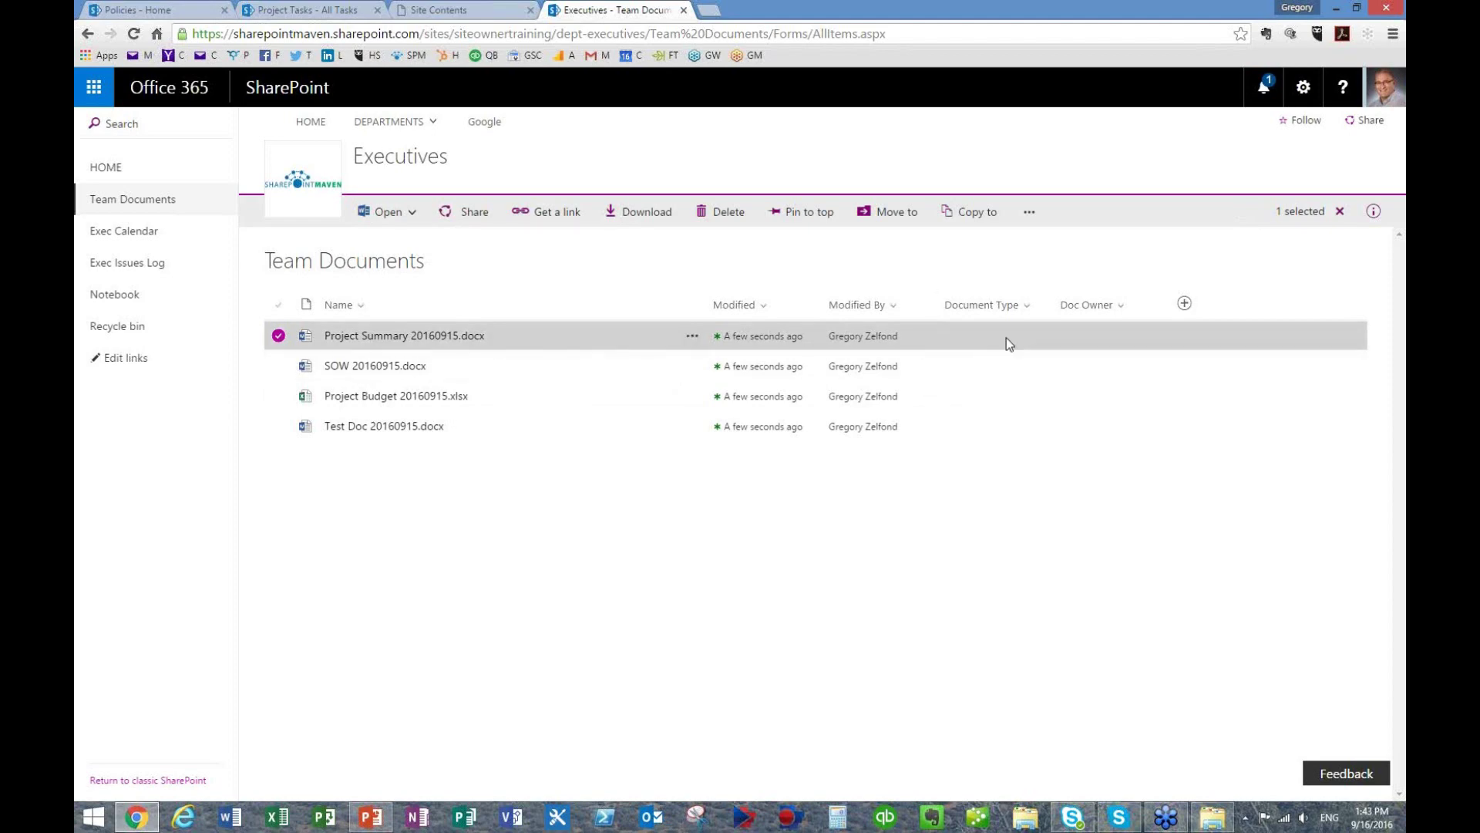
left_click(1373, 212)
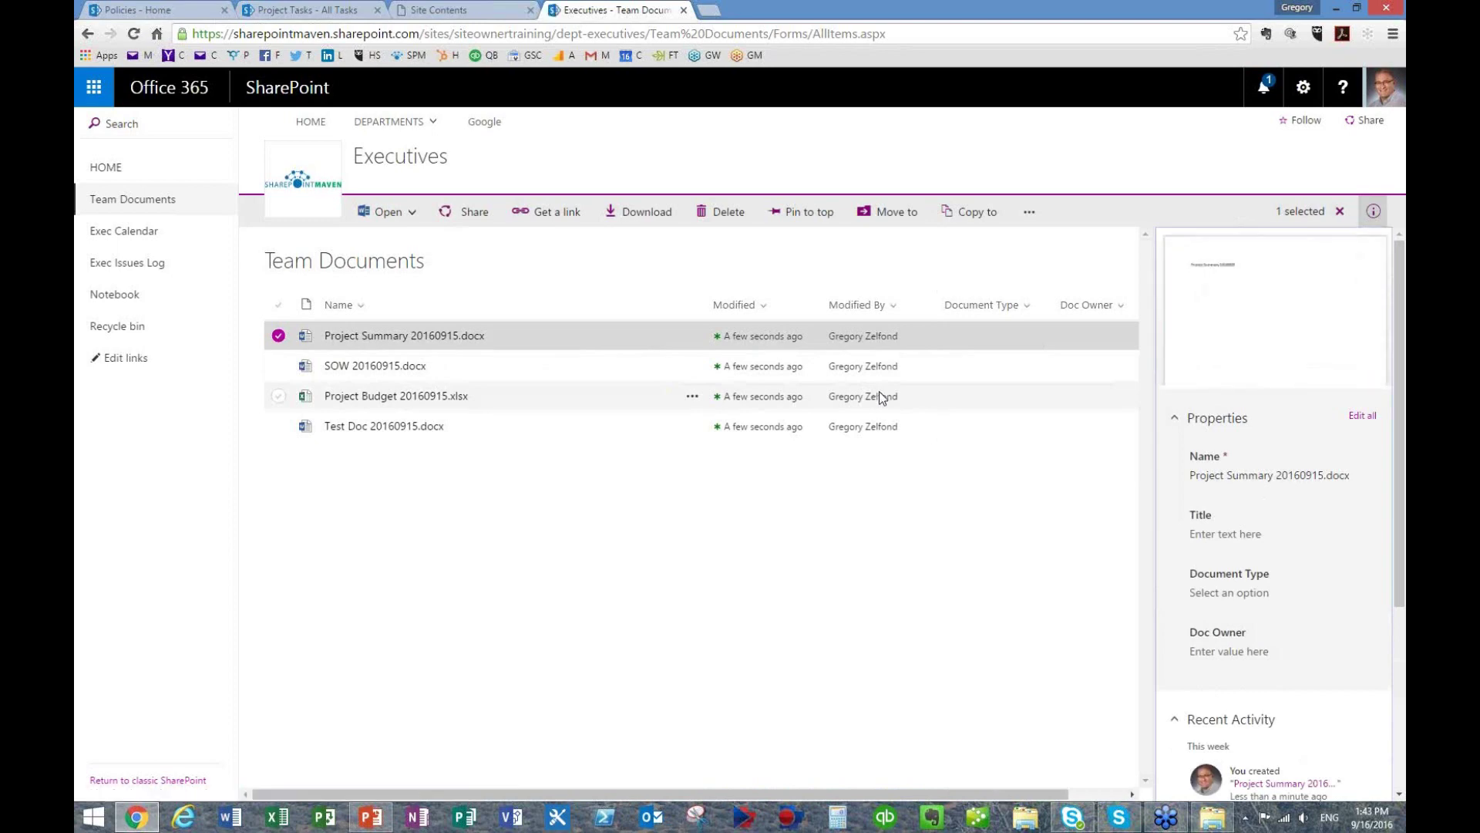
left_click(1264, 594)
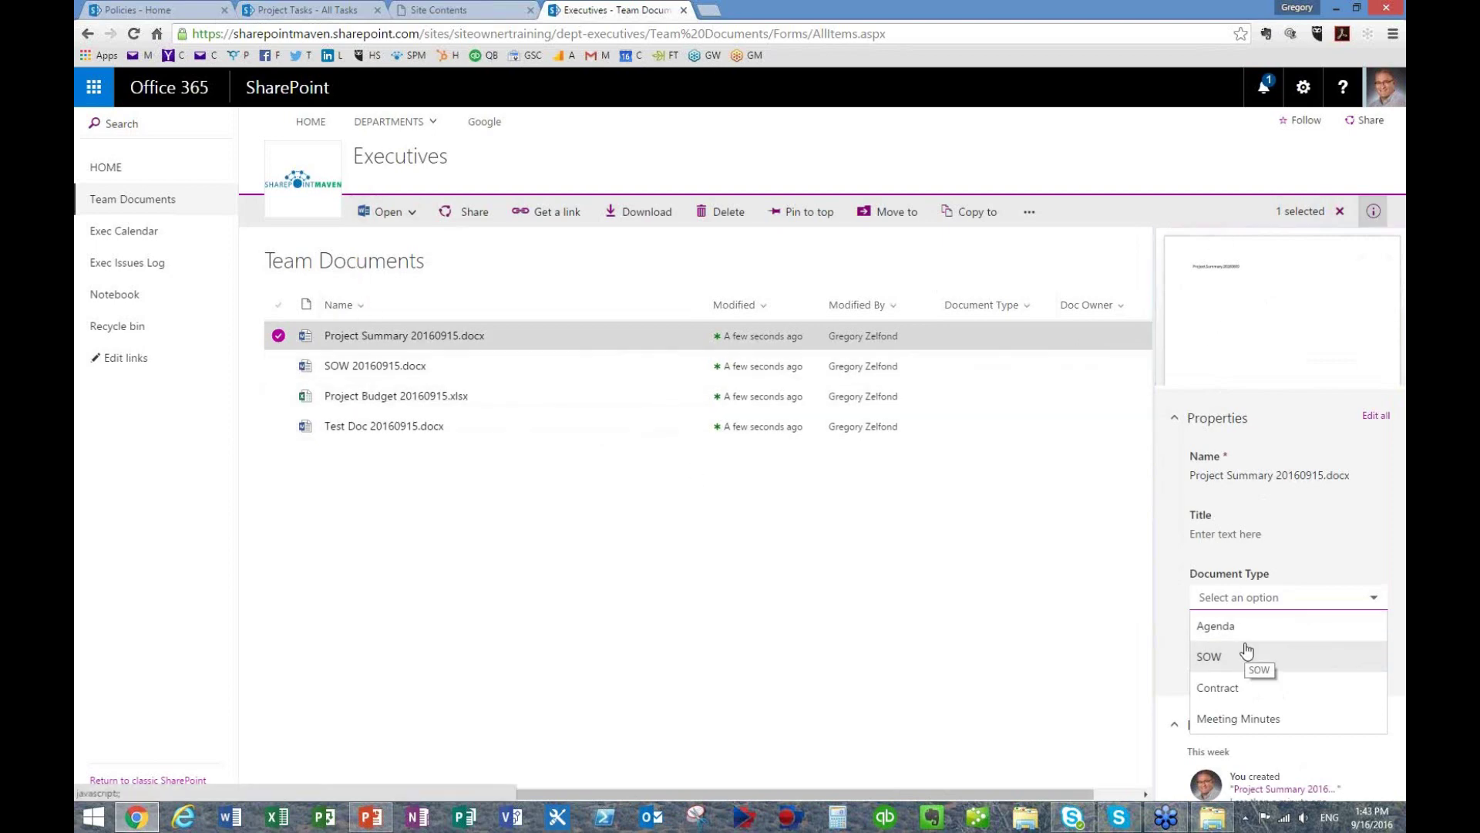
left_click(1226, 662)
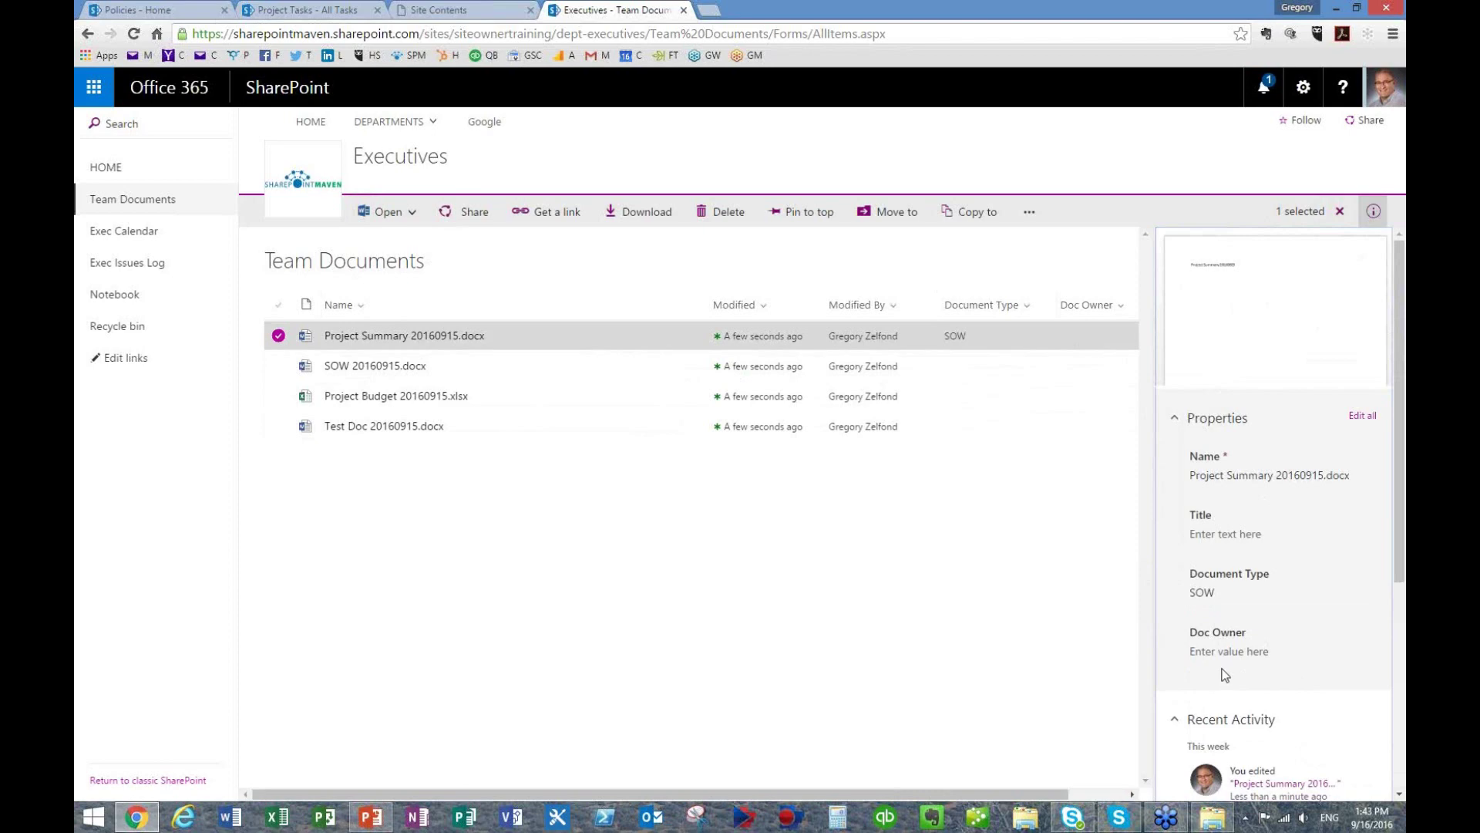
- Assign the site owner as Doc Owner of Project Summary 20160915.docx, deselect the file and close the details pane
left_click(1226, 656)
type("gre")
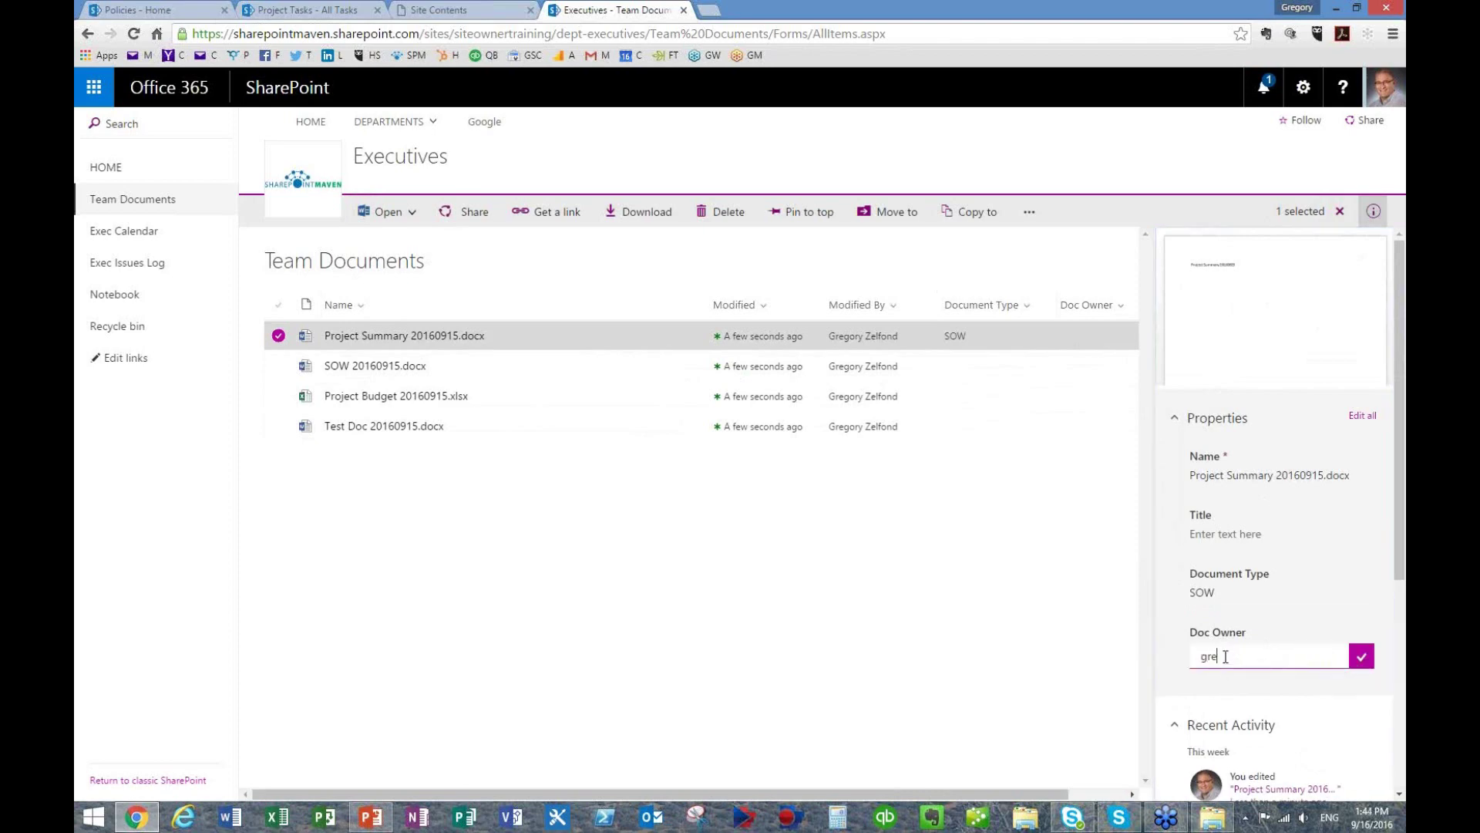
left_click(1266, 695)
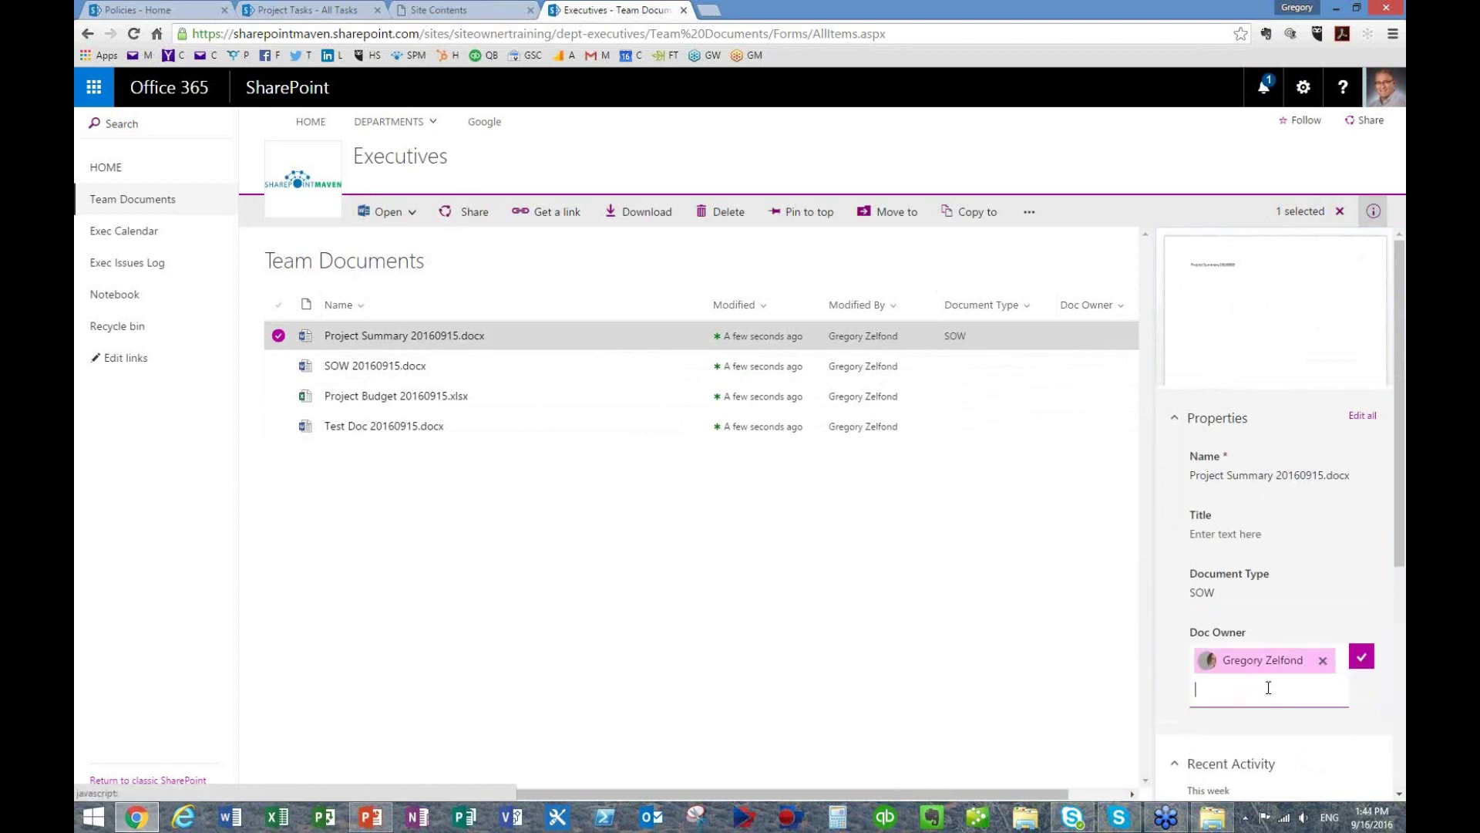
left_click(1361, 656)
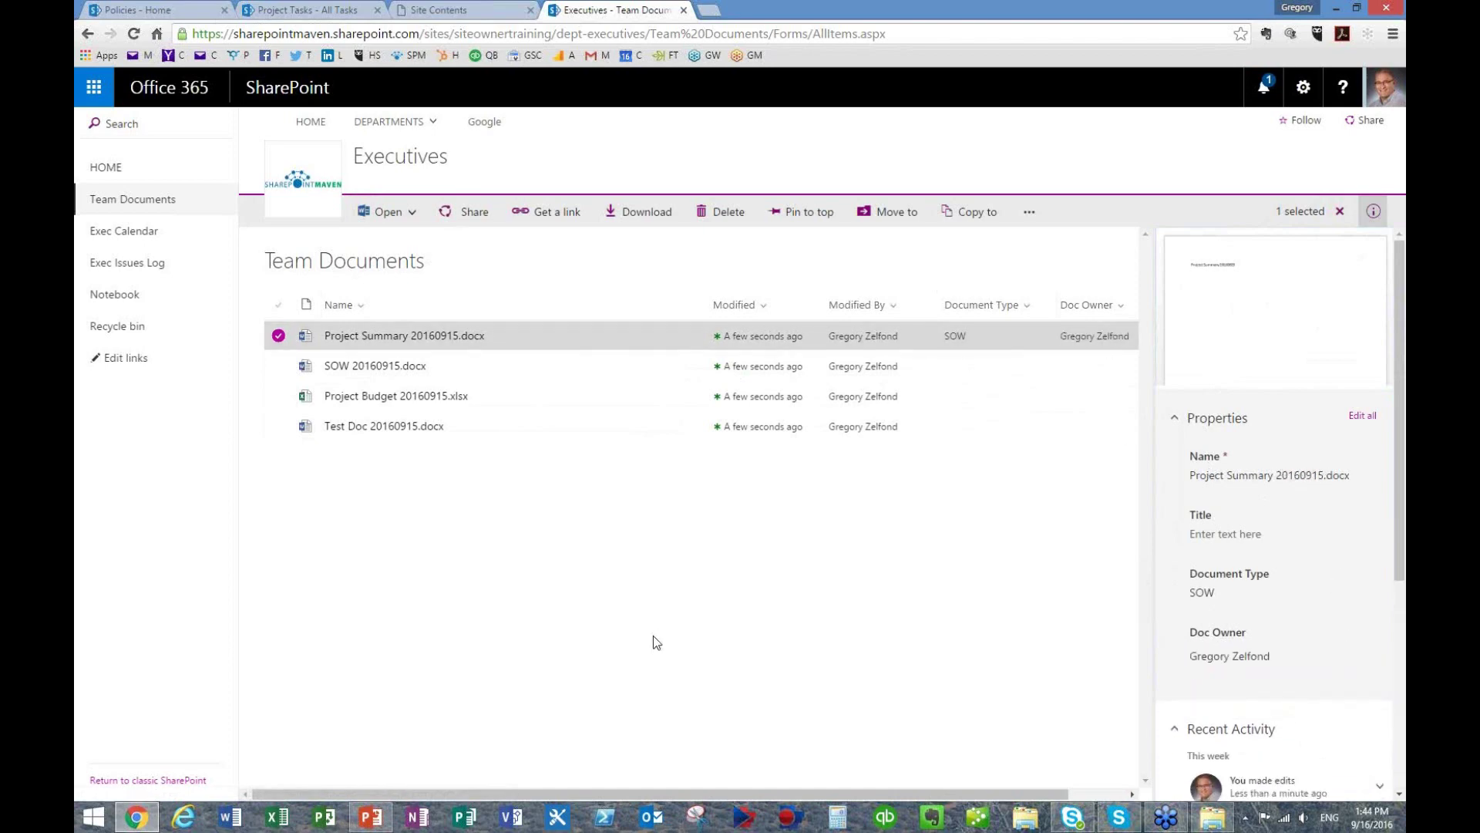
left_click(278, 336)
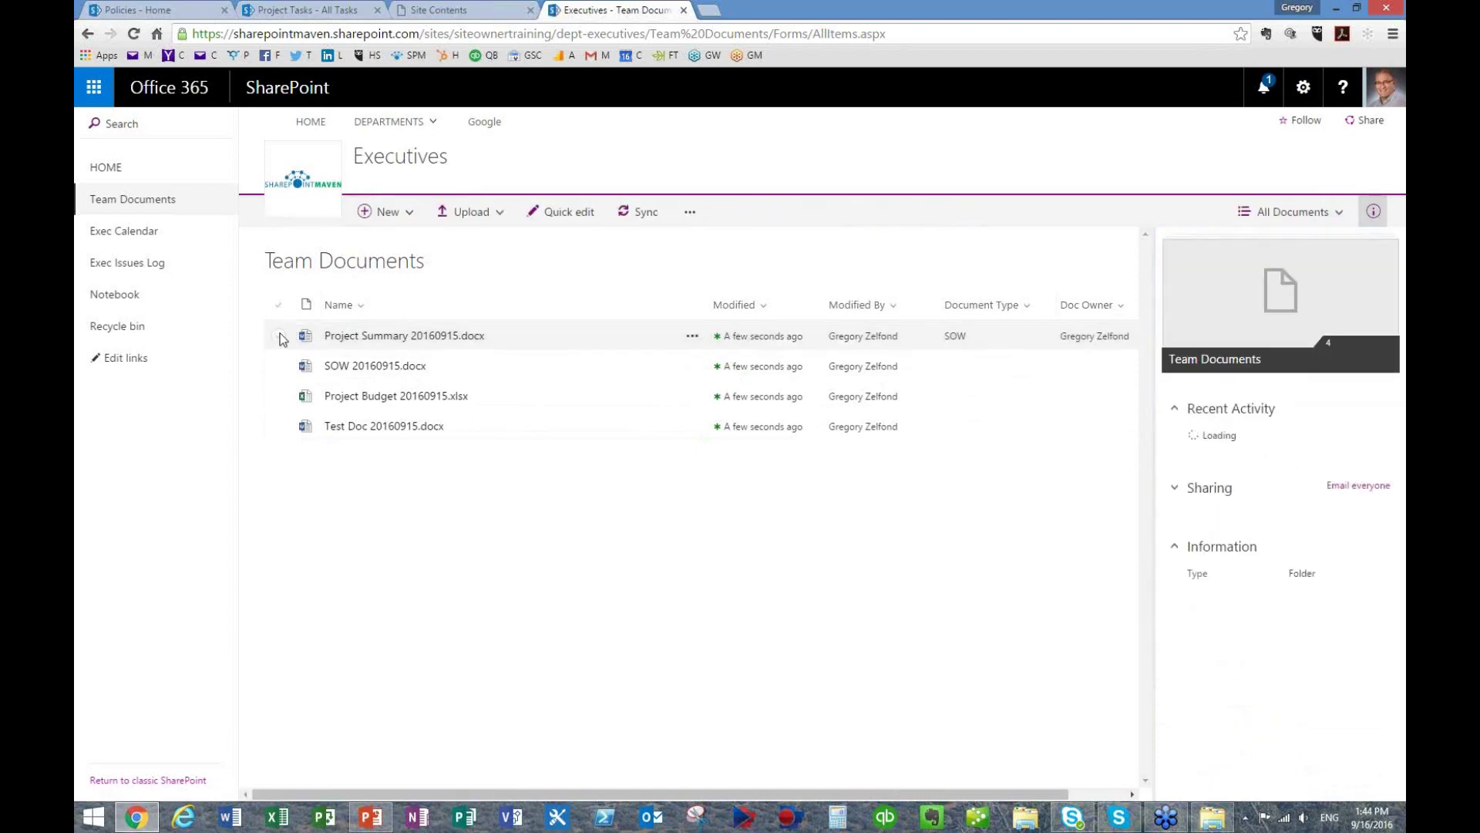
left_click(1373, 213)
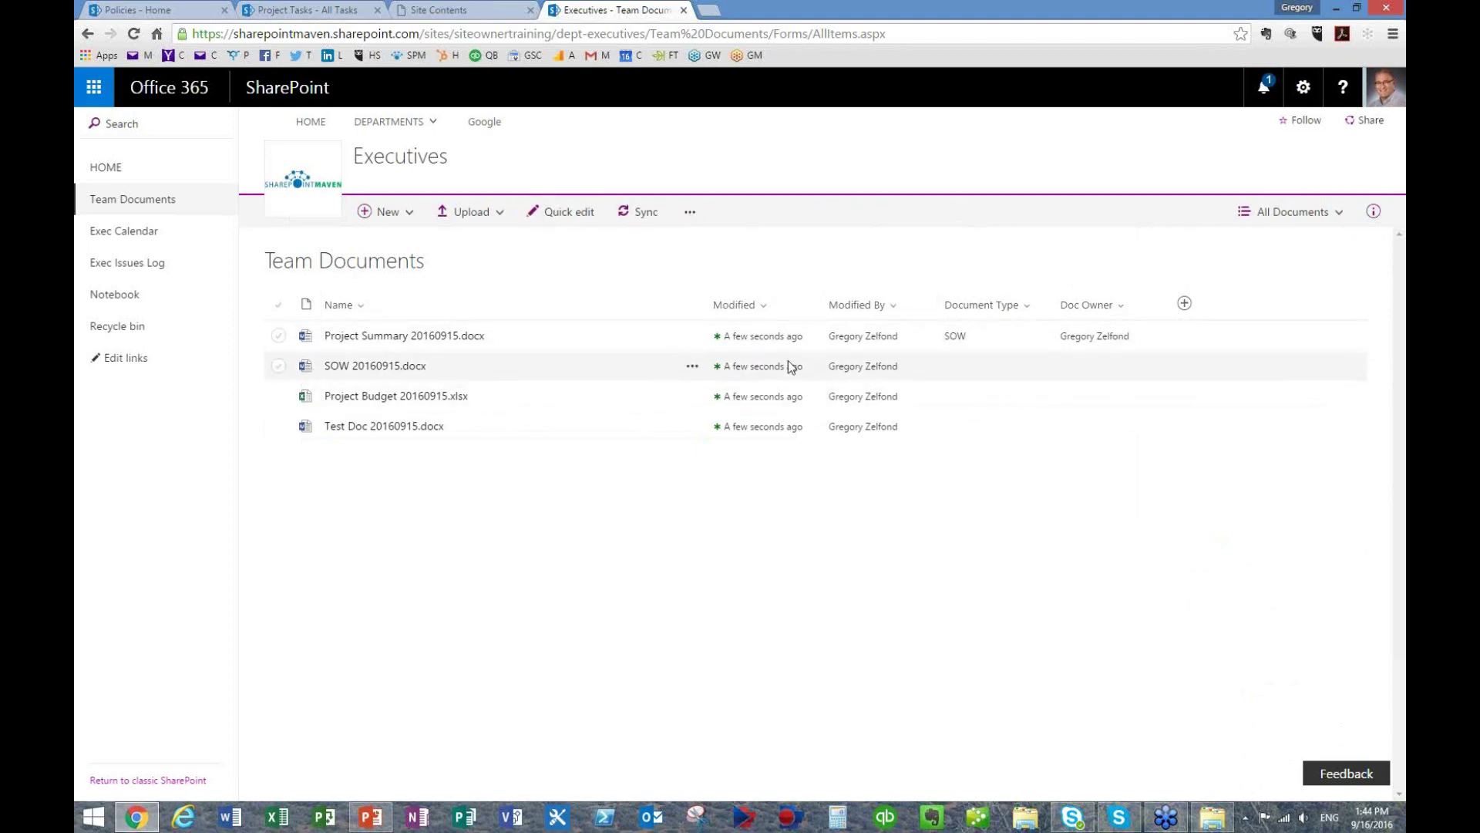
- Open Team Documents in Quick edit and set the Document Type of SOW 20160915 to SOW
left_click(561, 216)
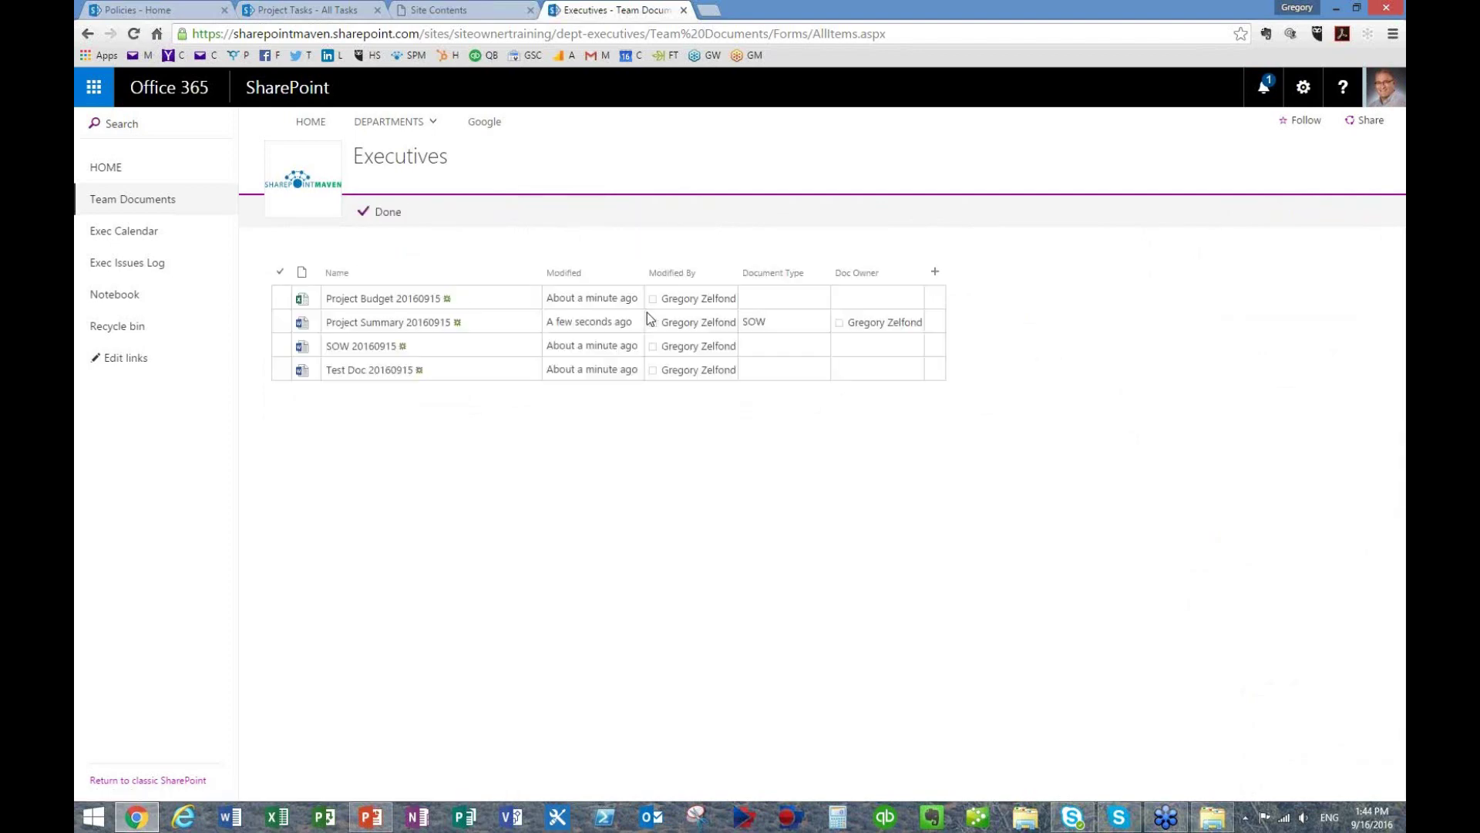
left_click(786, 343)
left_click(822, 347)
left_click(767, 387)
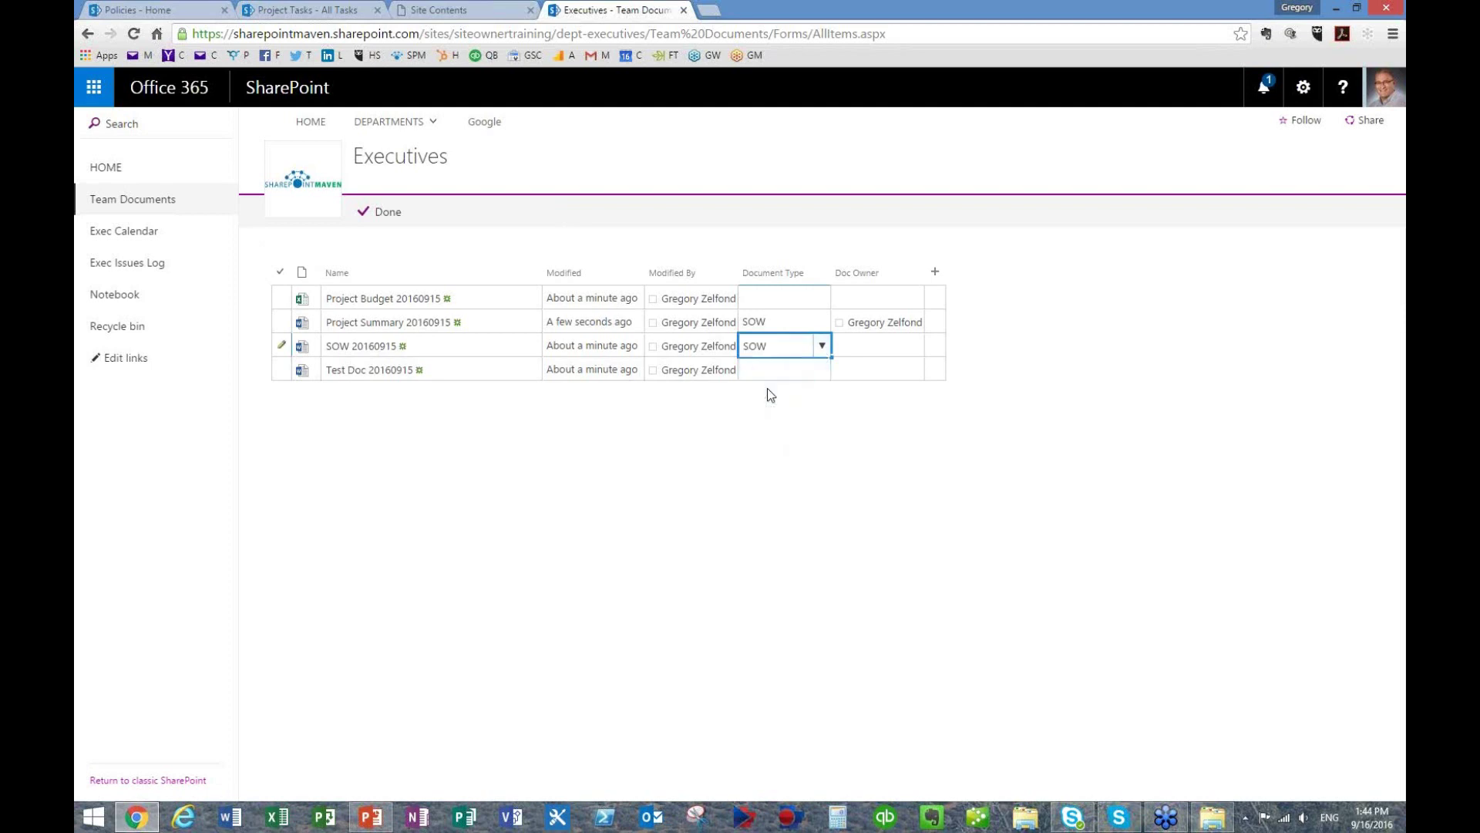
left_click(885, 349)
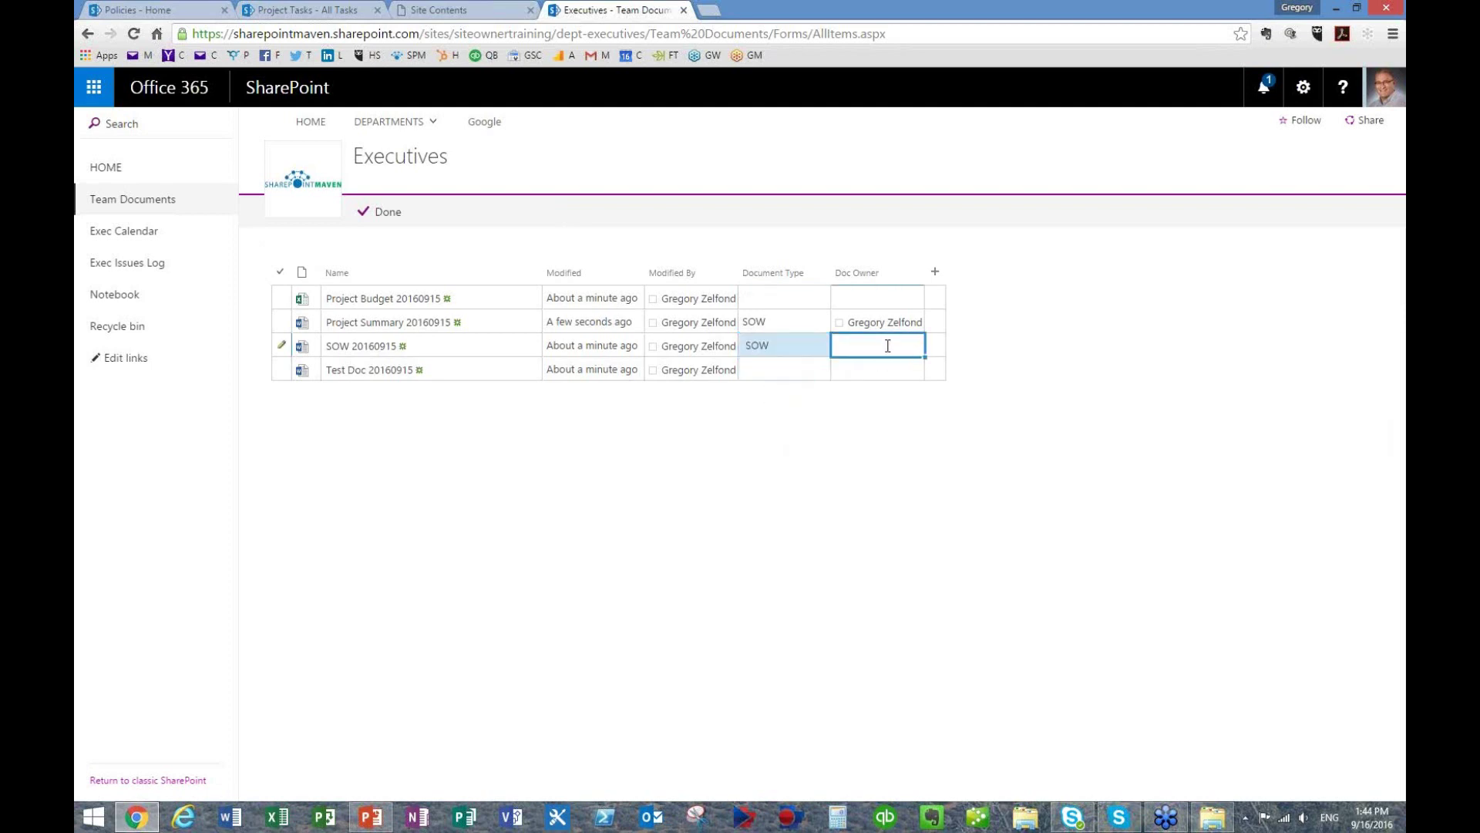
- Set Project Budget 20160915's Document Type to Agenda and its Doc Owner to Barack Obama
left_click(785, 297)
left_click(822, 298)
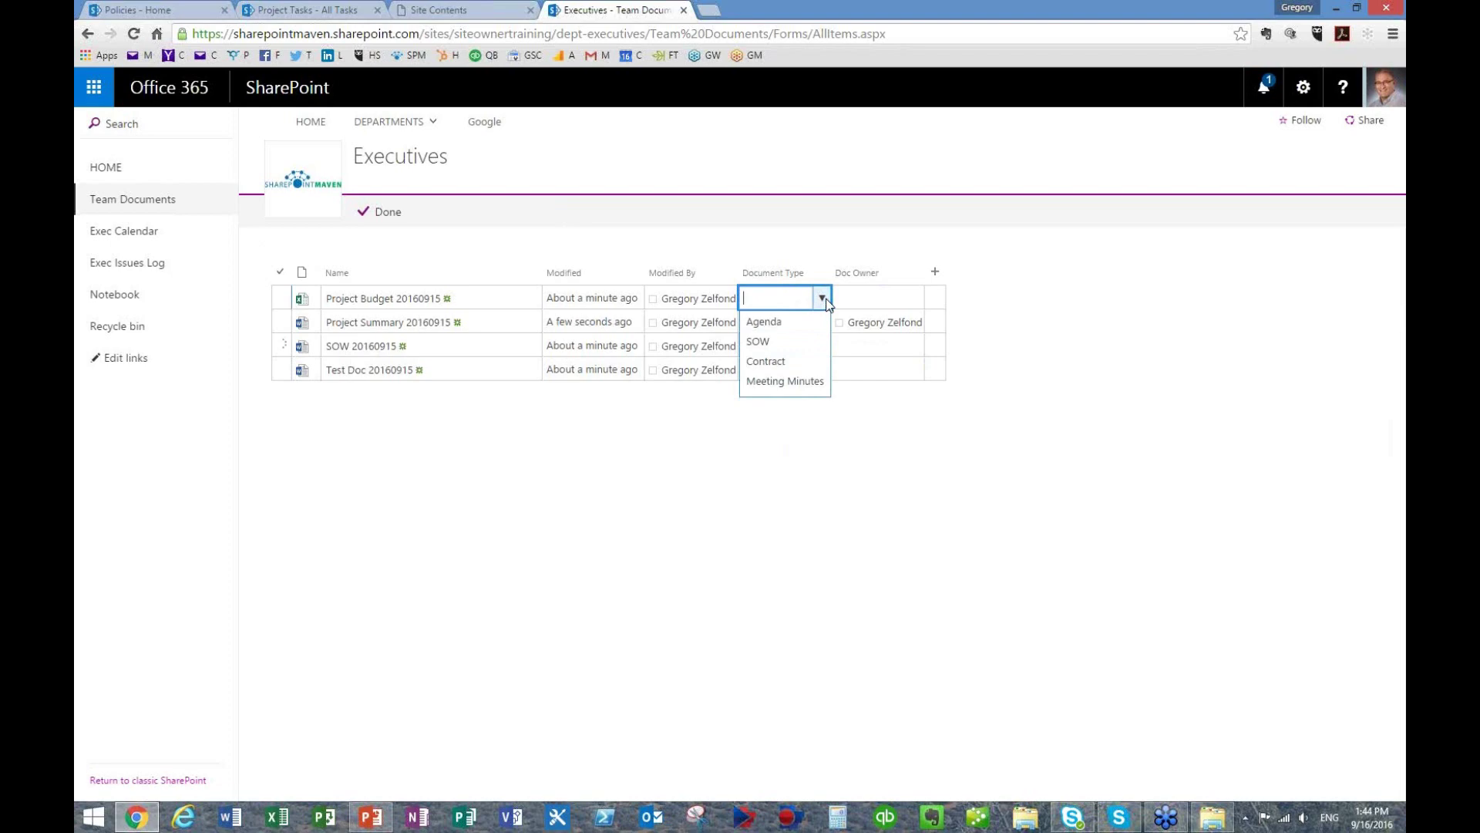
left_click(780, 323)
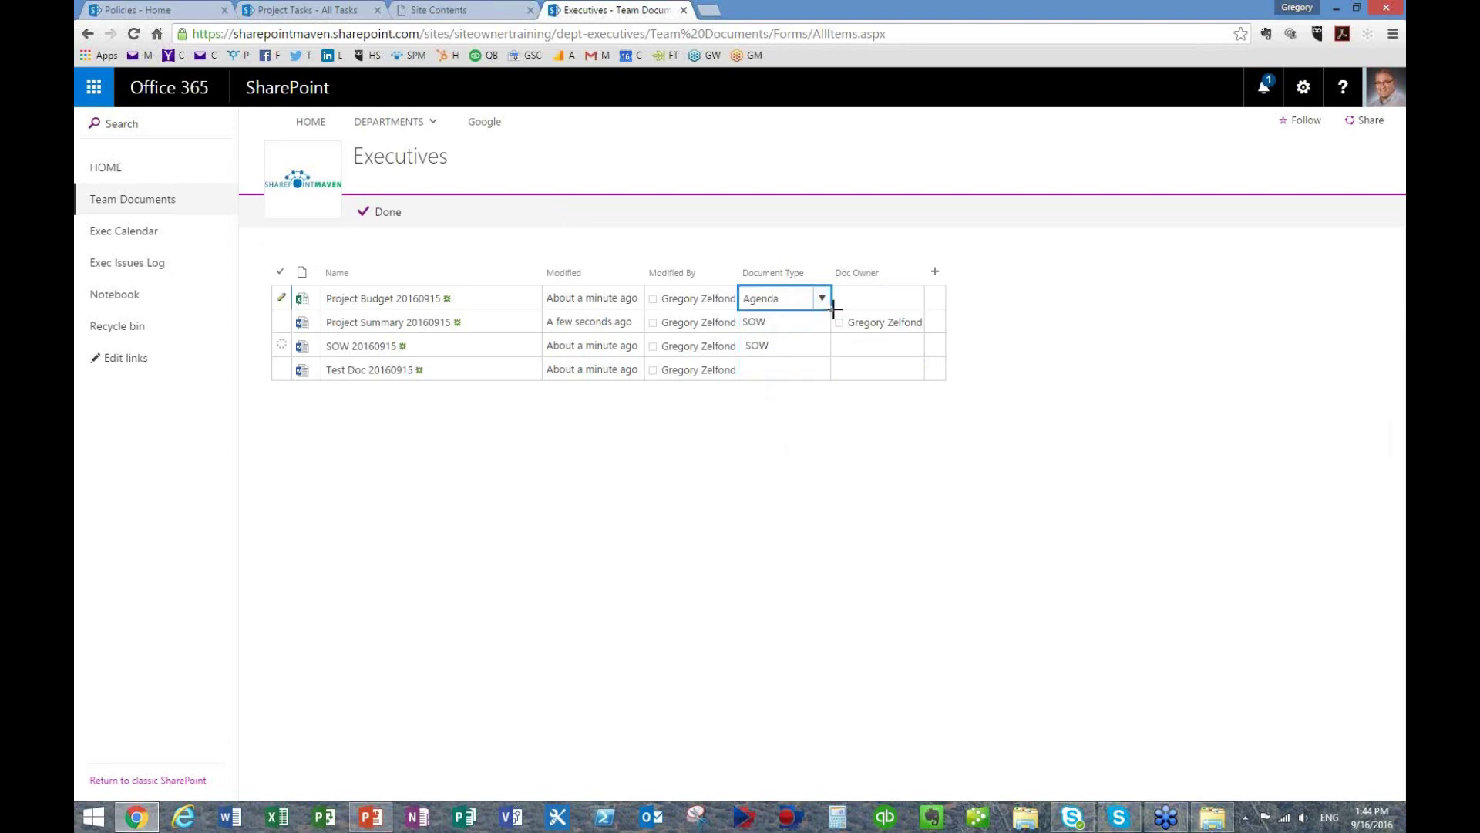
left_click(862, 299)
type("bara")
left_click(869, 324)
left_click(862, 347)
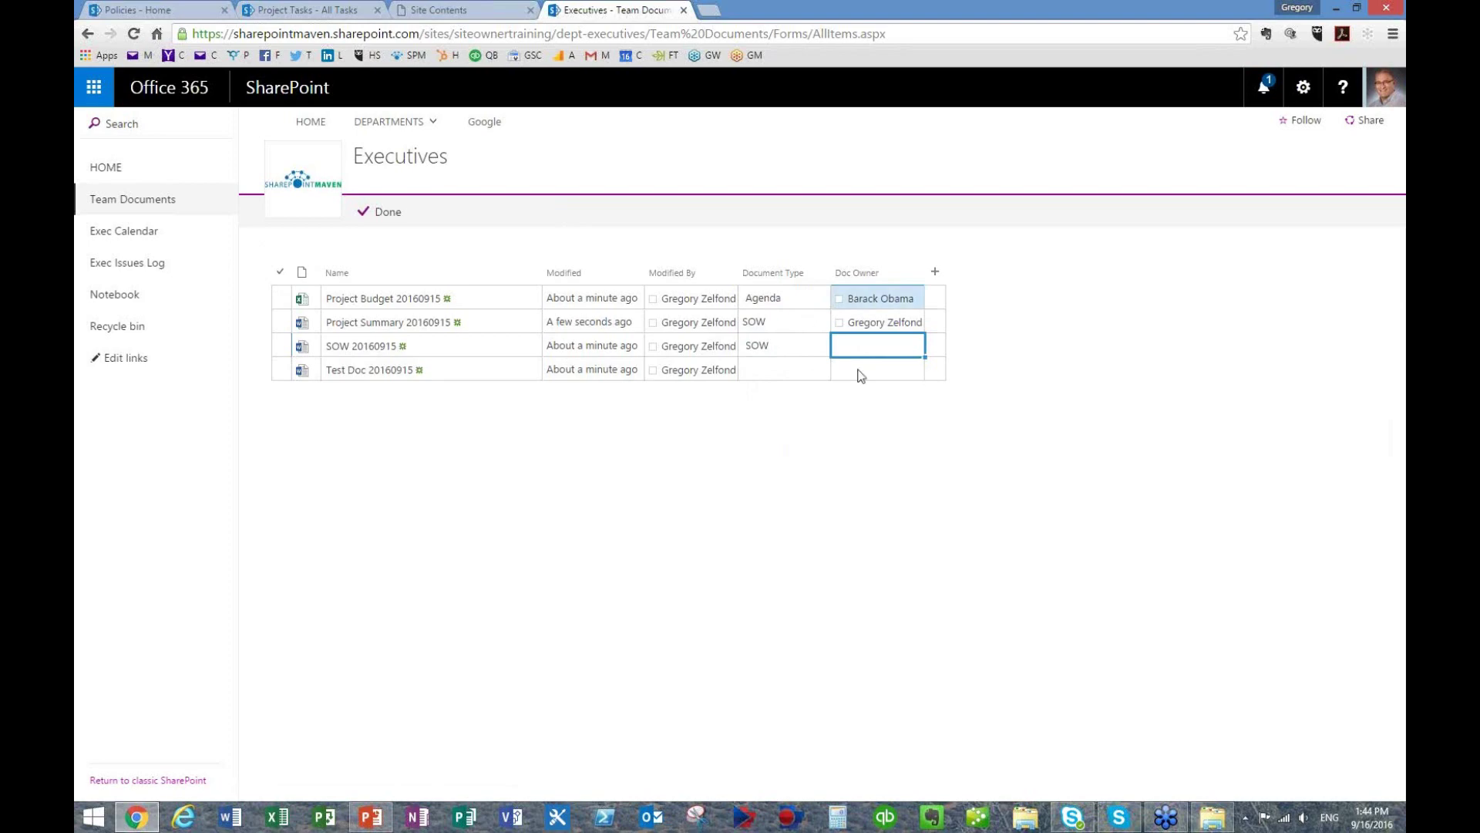
- Fill Project Summary's Document Type SOW down to the SOW 20160915 and Test Doc 20160915 rows
left_click(784, 323)
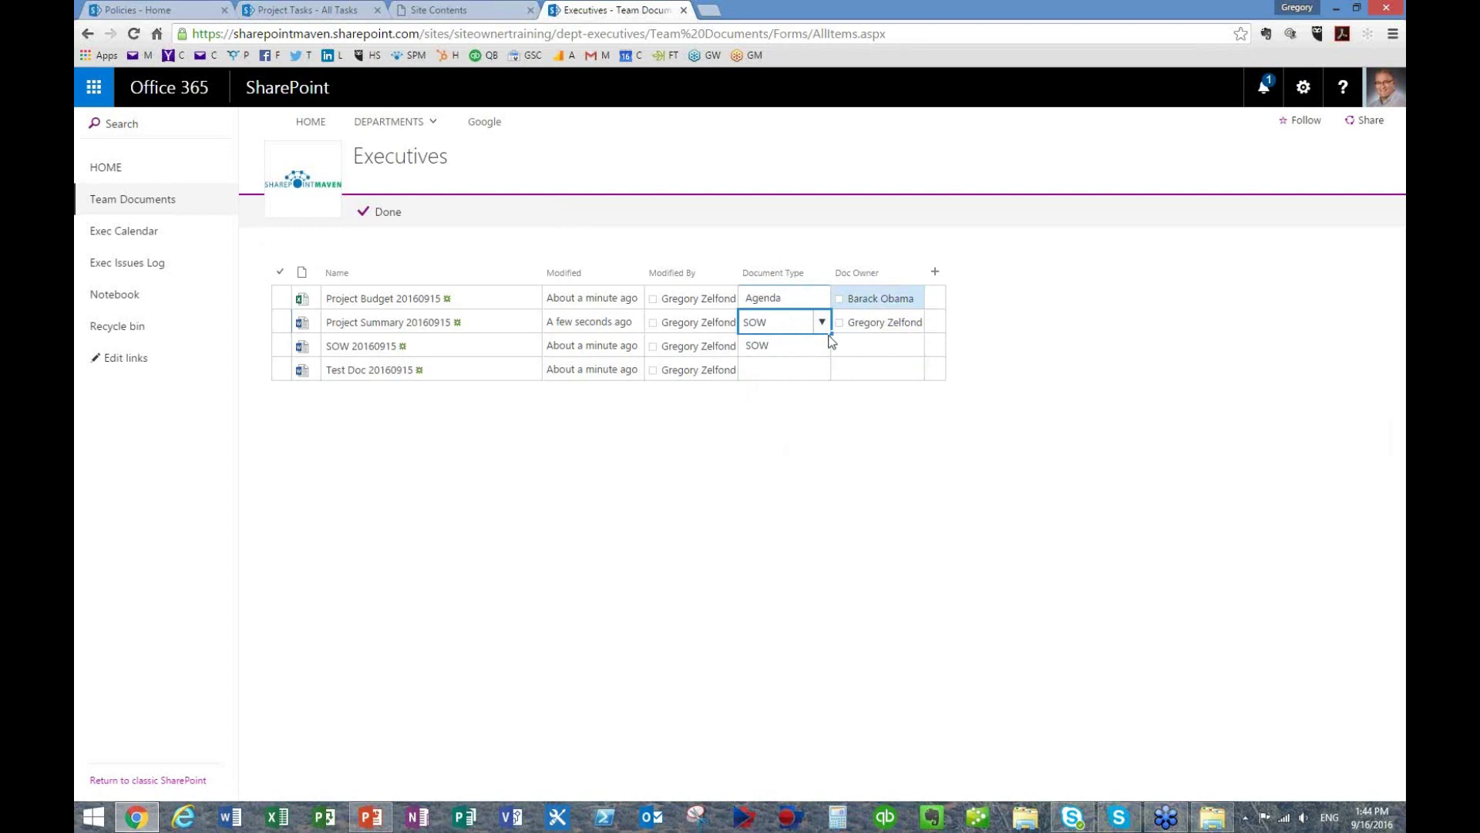
left_click_drag(832, 335, 899, 384)
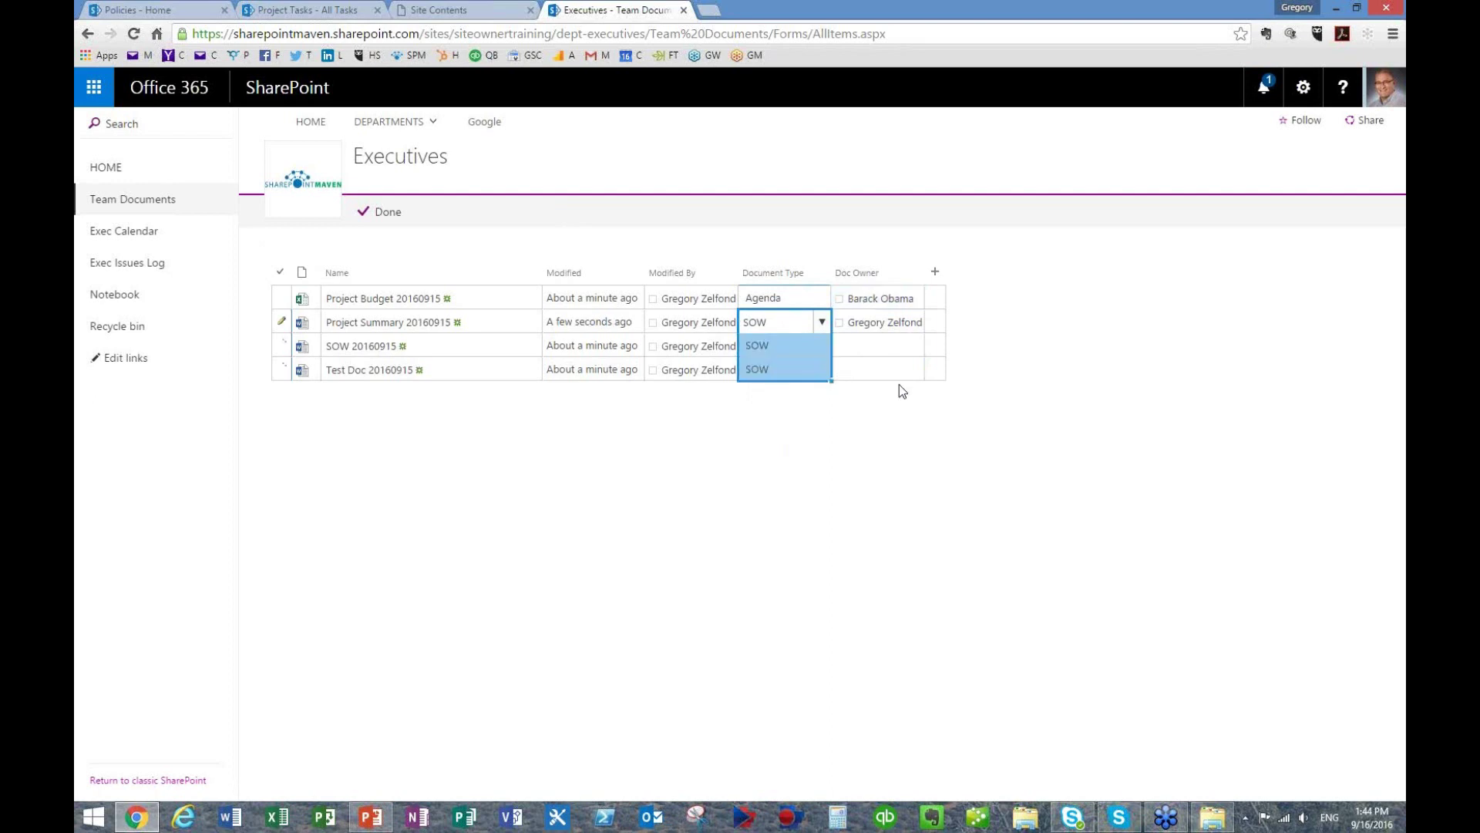
left_click(899, 343)
- Fill Project Summary's Doc Owner down to the SOW and Test Doc rows, and finish quick editing
left_click(920, 301)
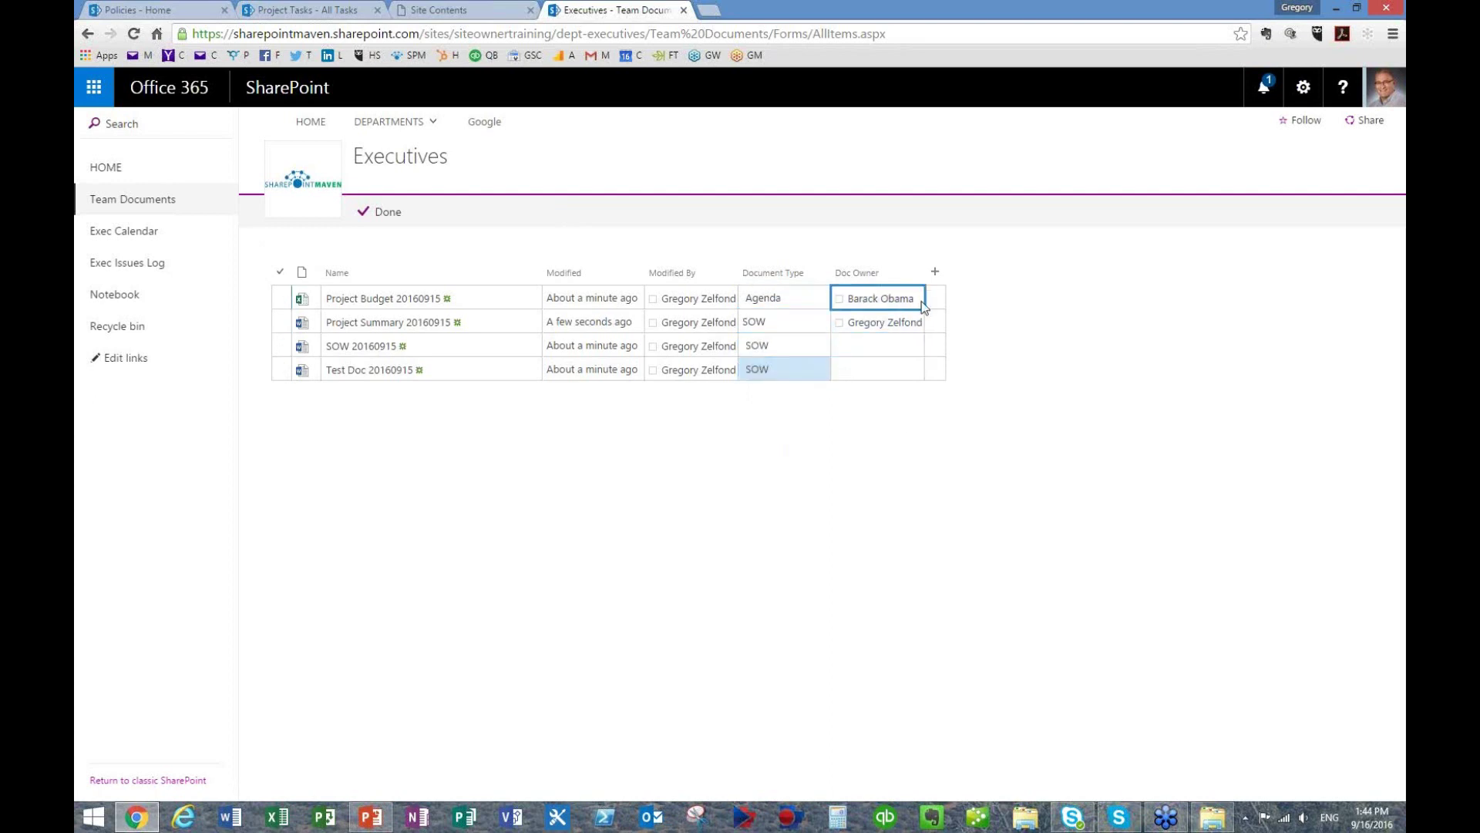
left_click(925, 330)
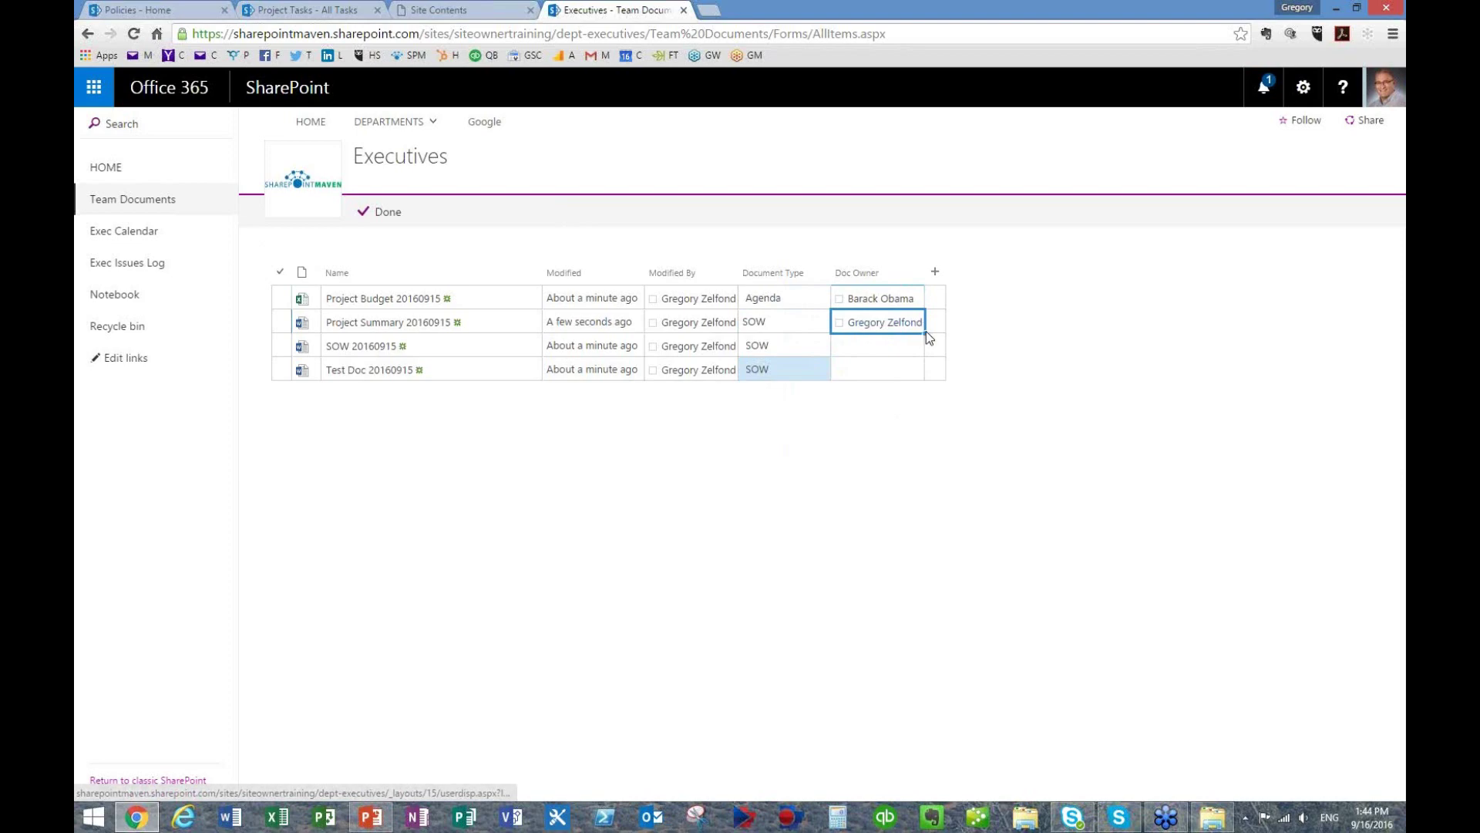
left_click_drag(926, 333, 929, 411)
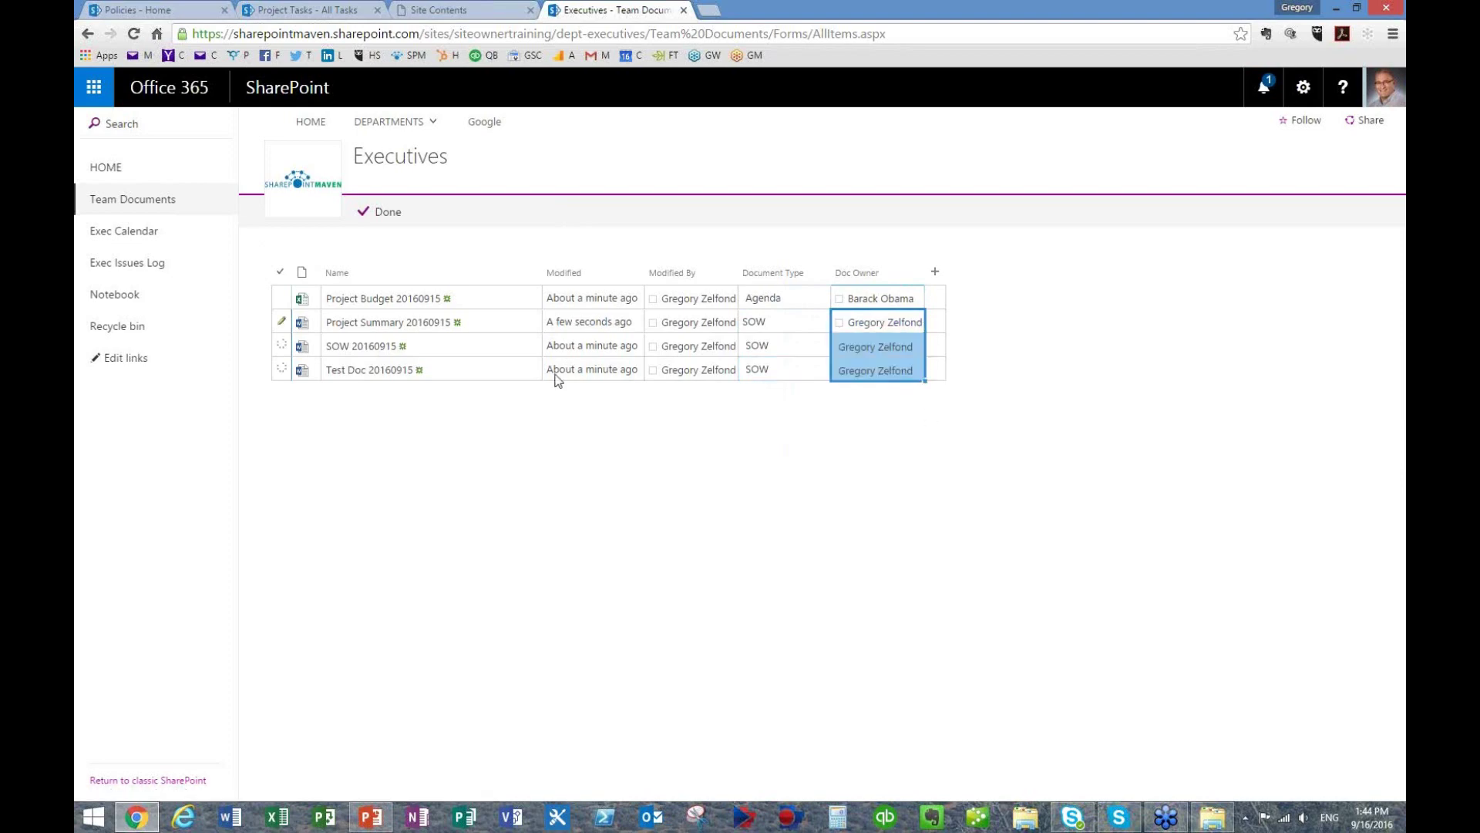
left_click(379, 211)
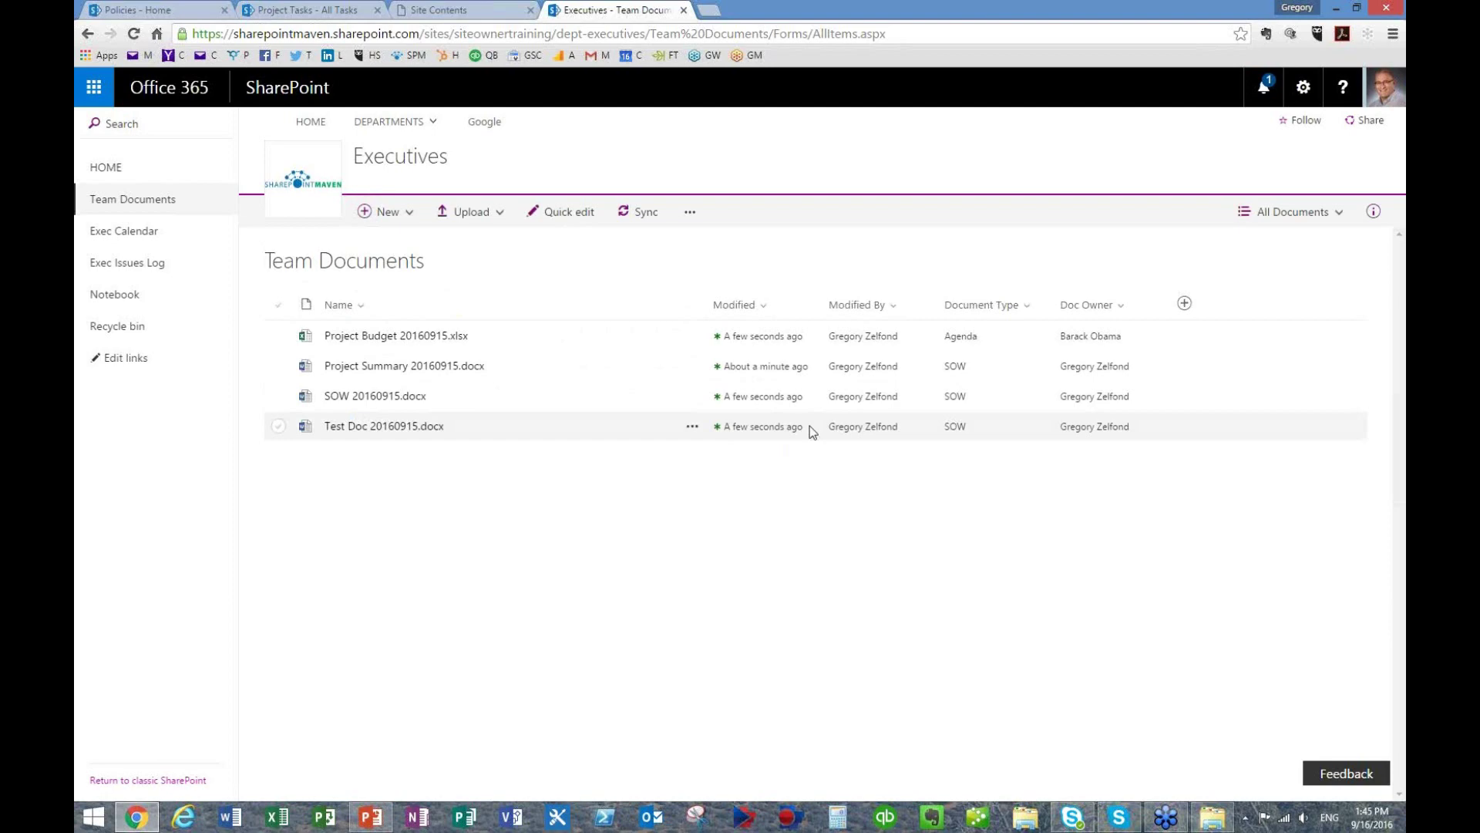
- Review which columns the Team Documents view shows or hides, and apply the selection without changes
left_click(1185, 304)
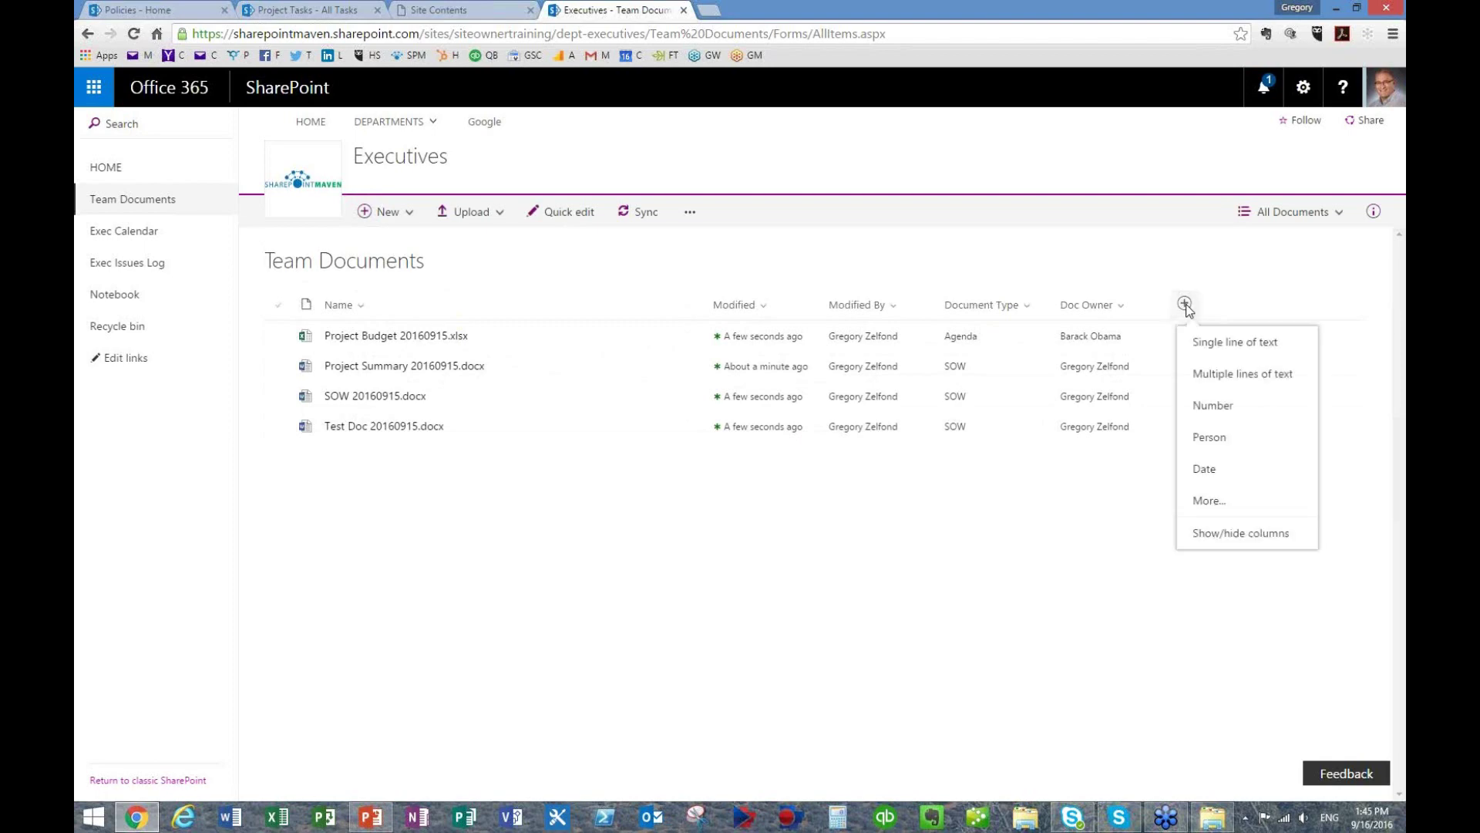
left_click(1249, 538)
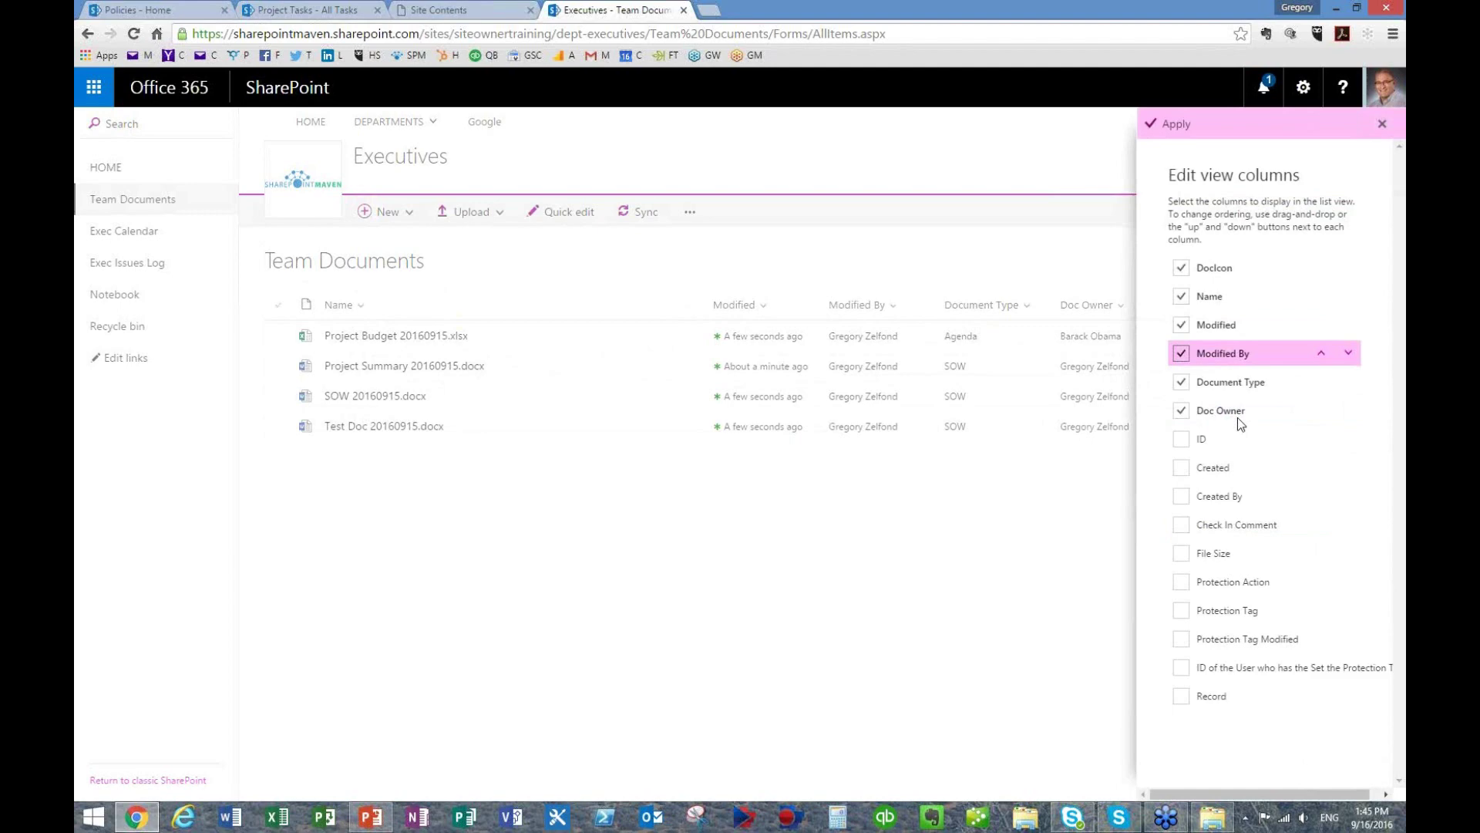
left_click(1172, 127)
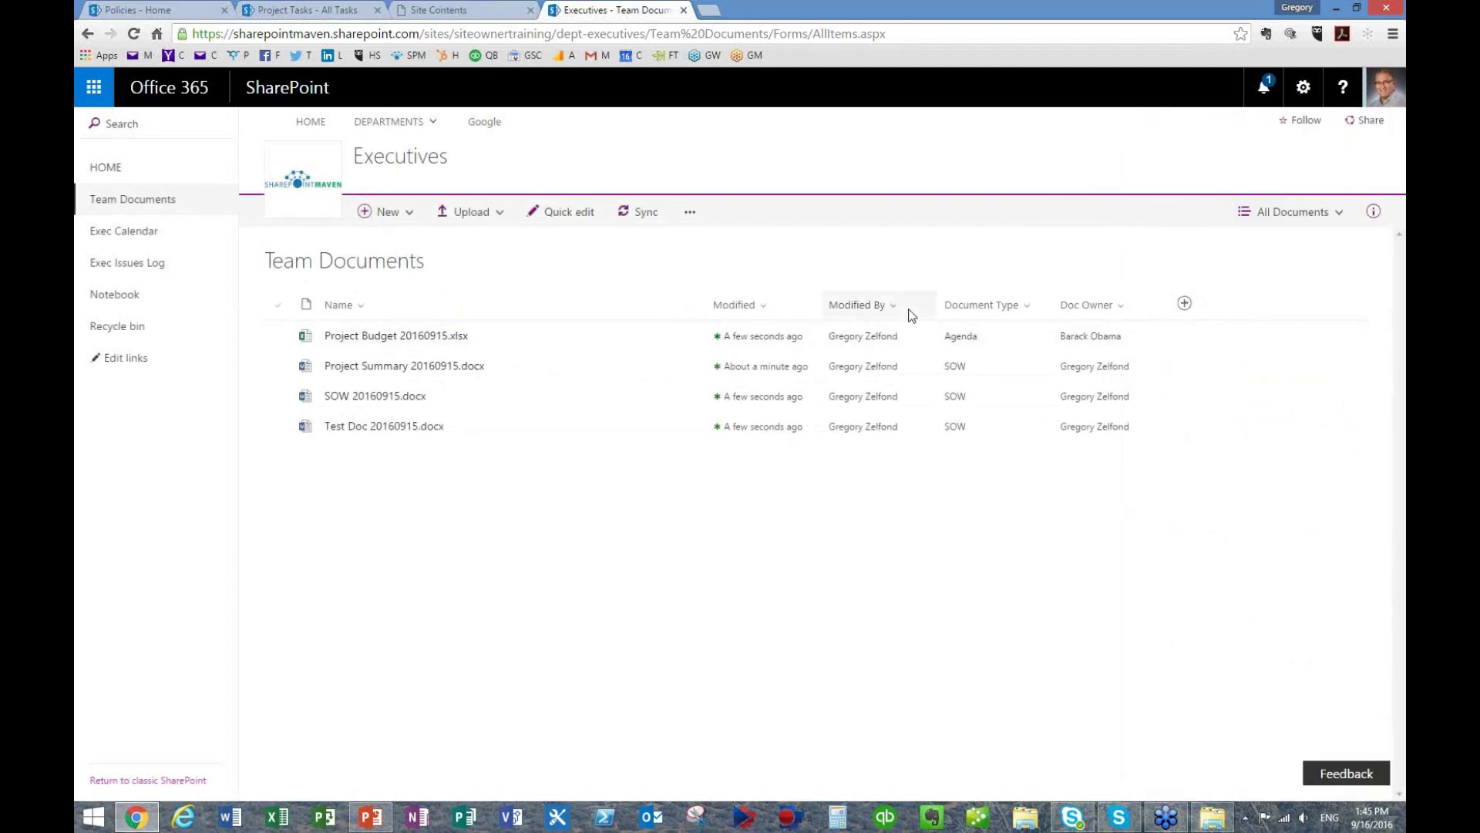
- Check the Document Type column's filter options, group the files by Document Type, and reload the library ungrouped
left_click(1034, 308)
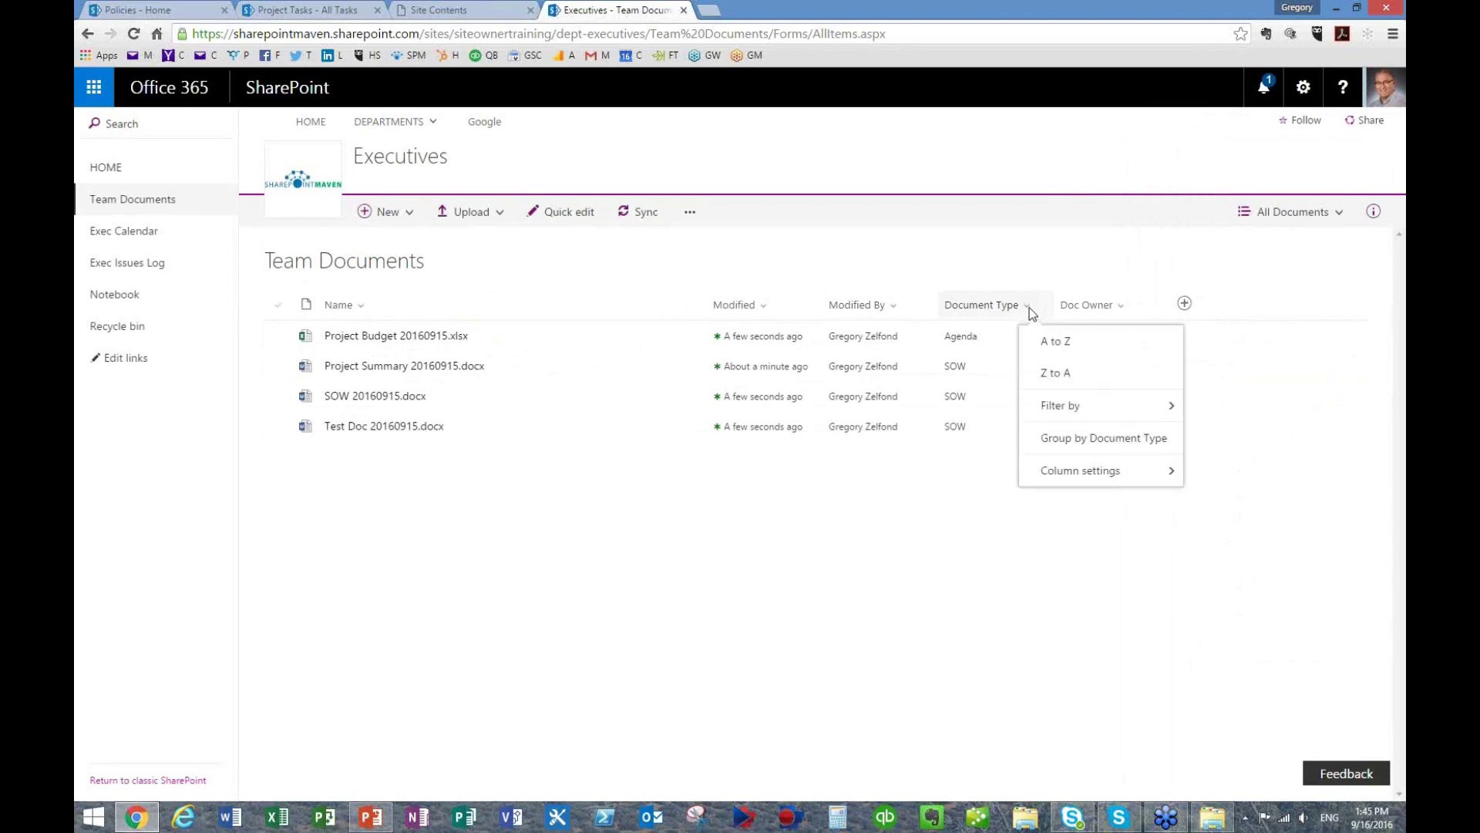
mouse_move(1074, 408)
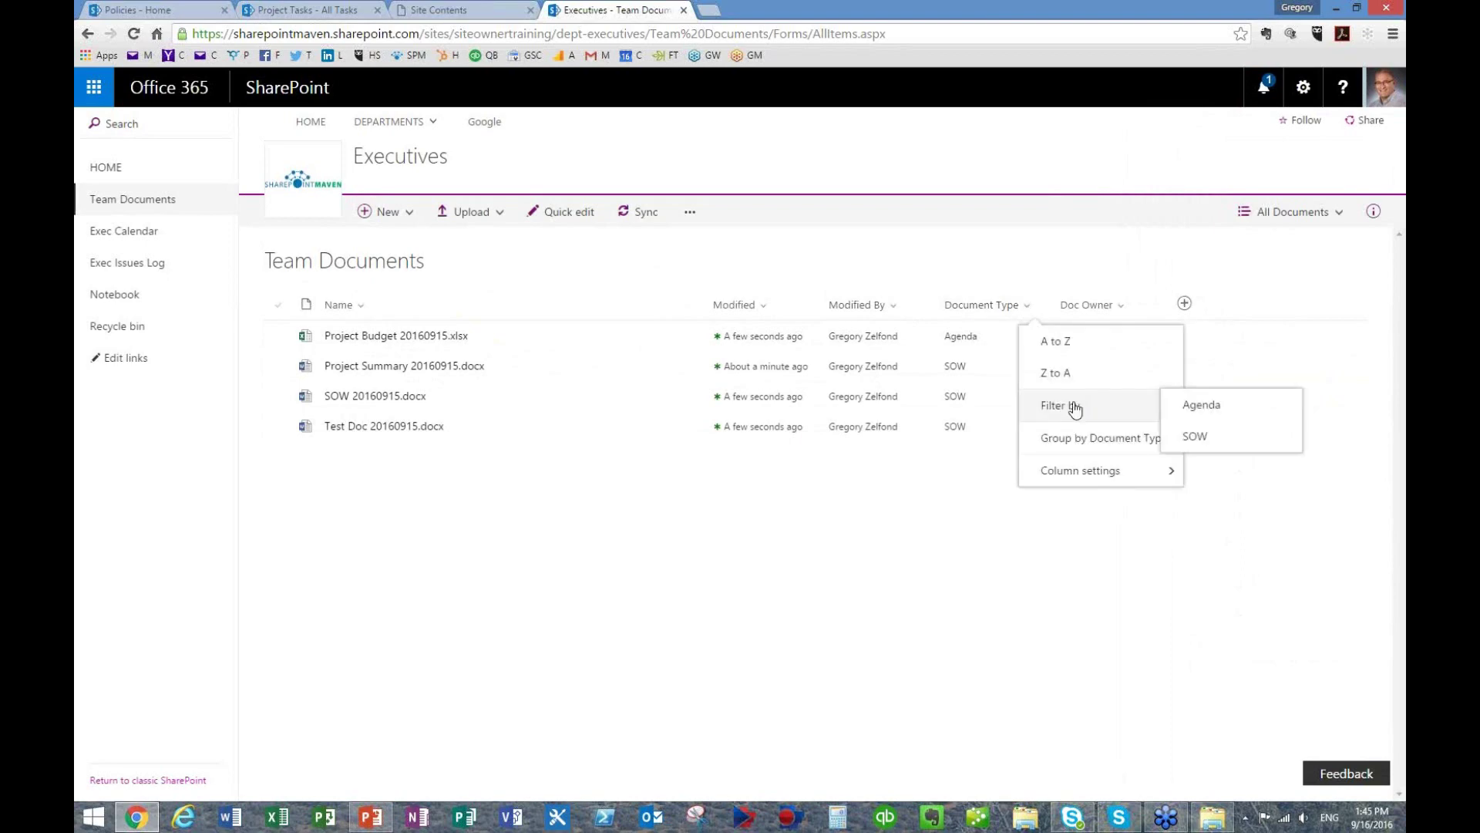
left_click(1093, 440)
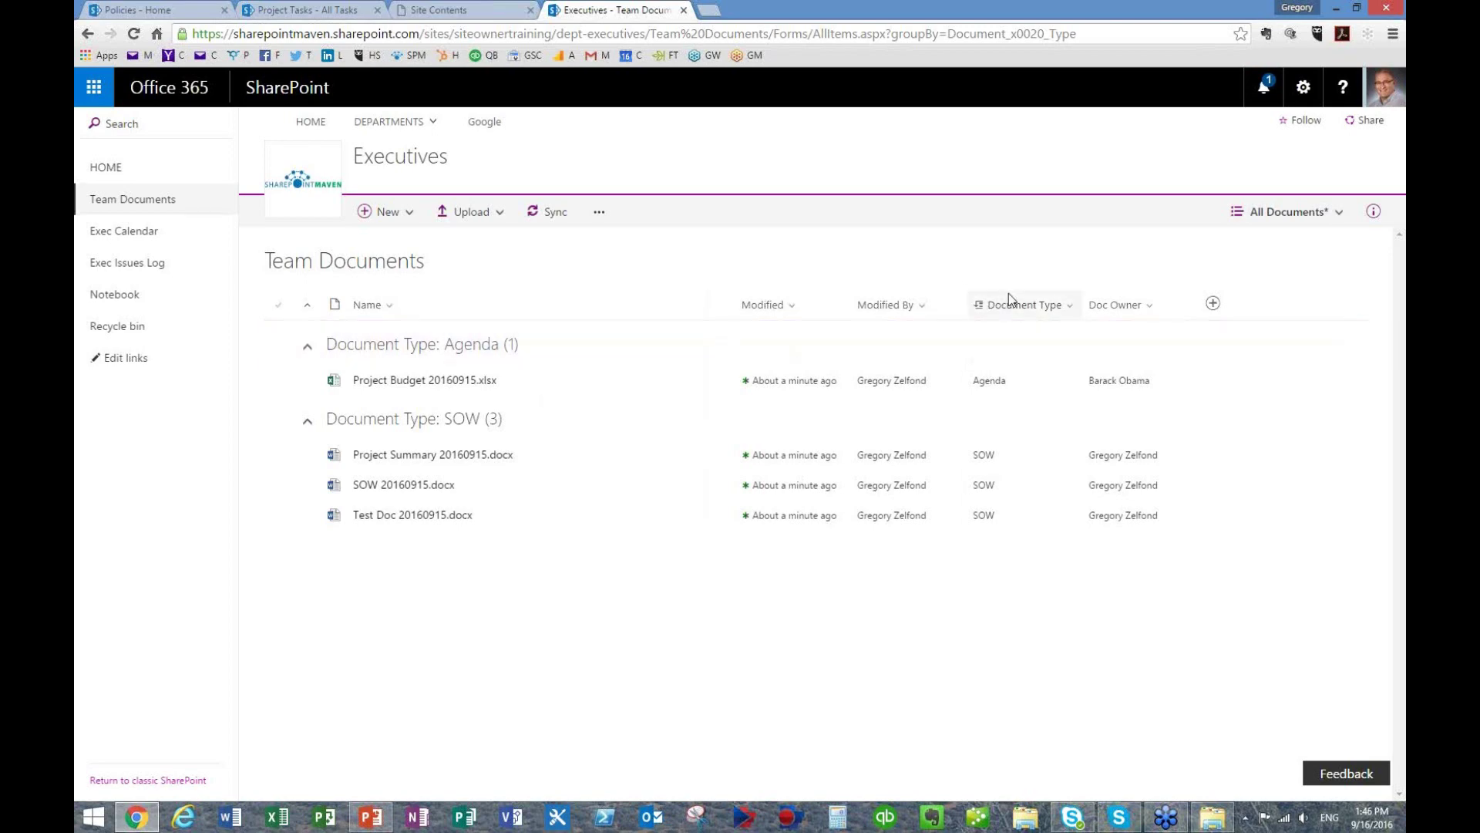
left_click(123, 198)
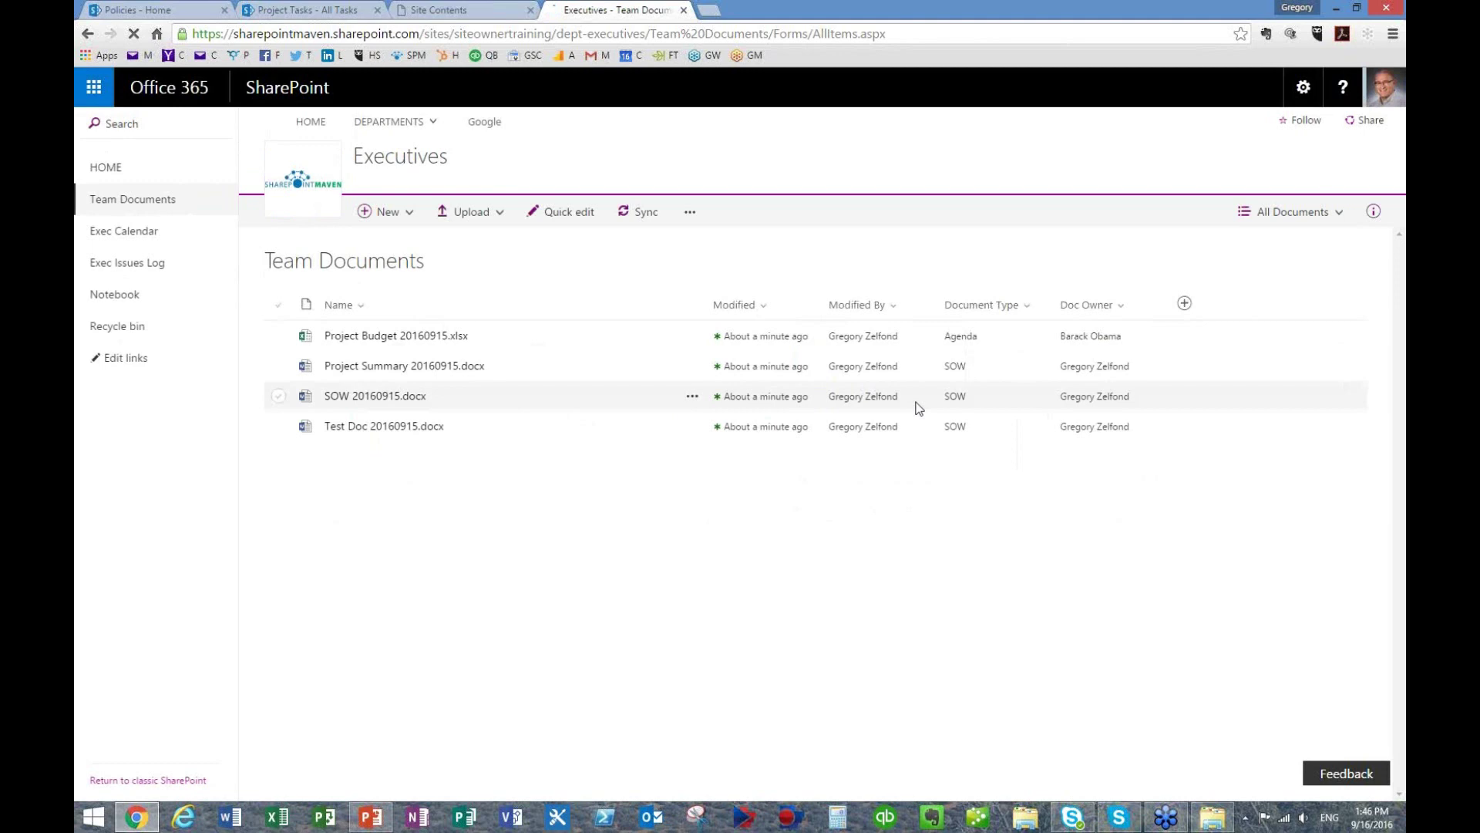
- Start a new Team Documents view from the library settings, based on the existing All Documents view
left_click(1310, 215)
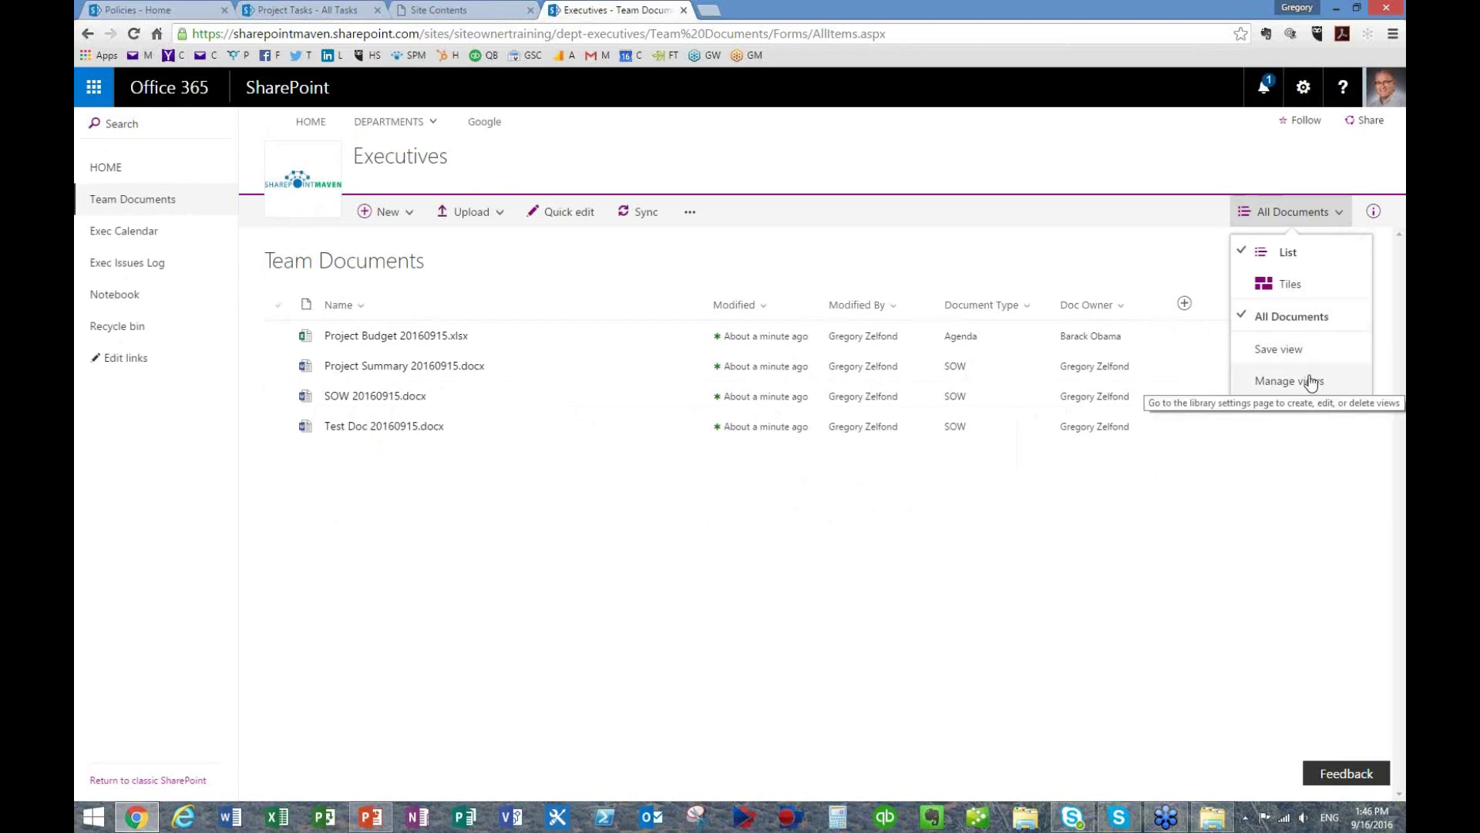
left_click(1303, 87)
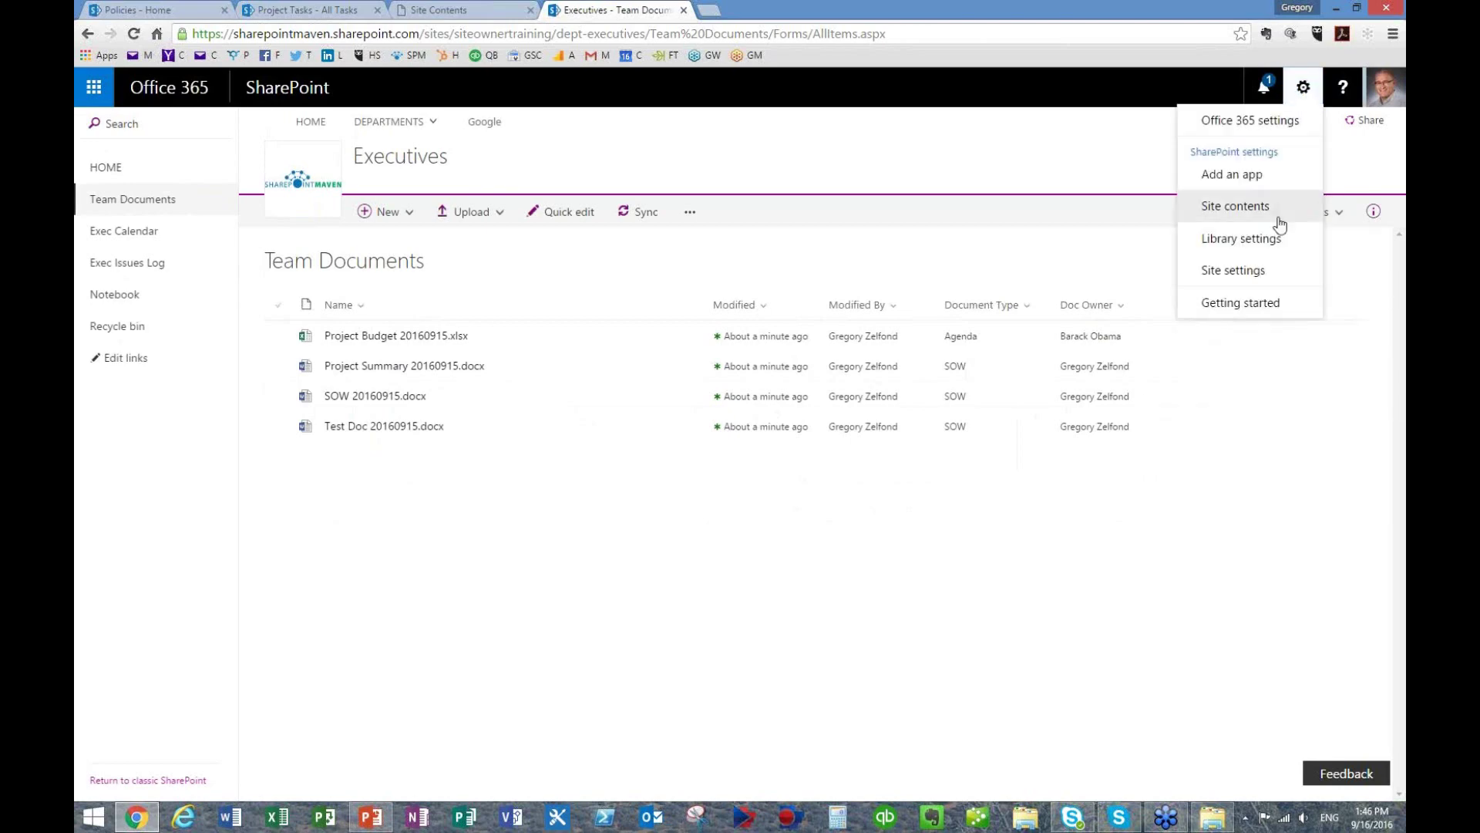
left_click(1263, 238)
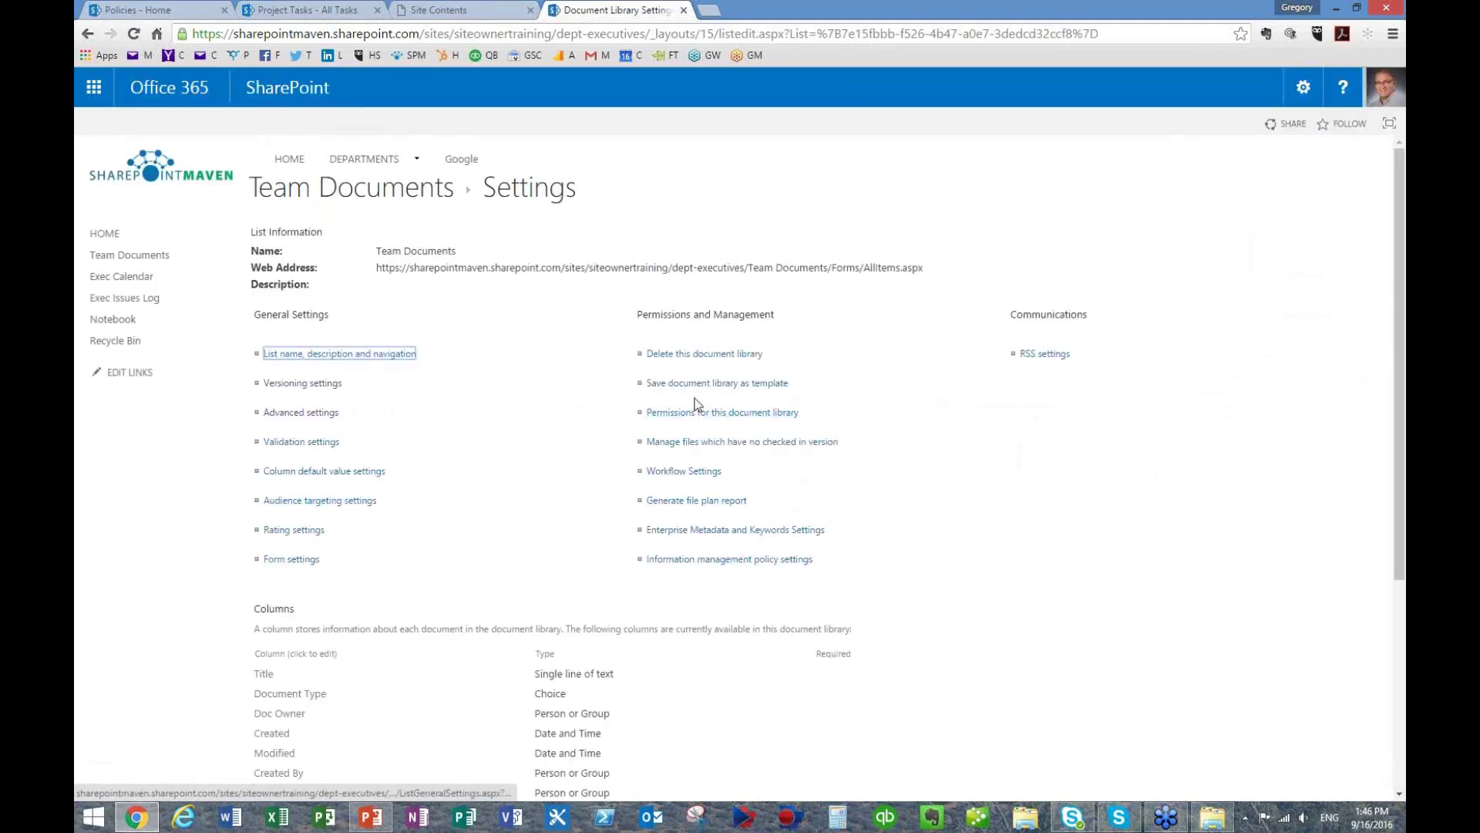
scroll(696, 403, "down", 4)
left_click(330, 690)
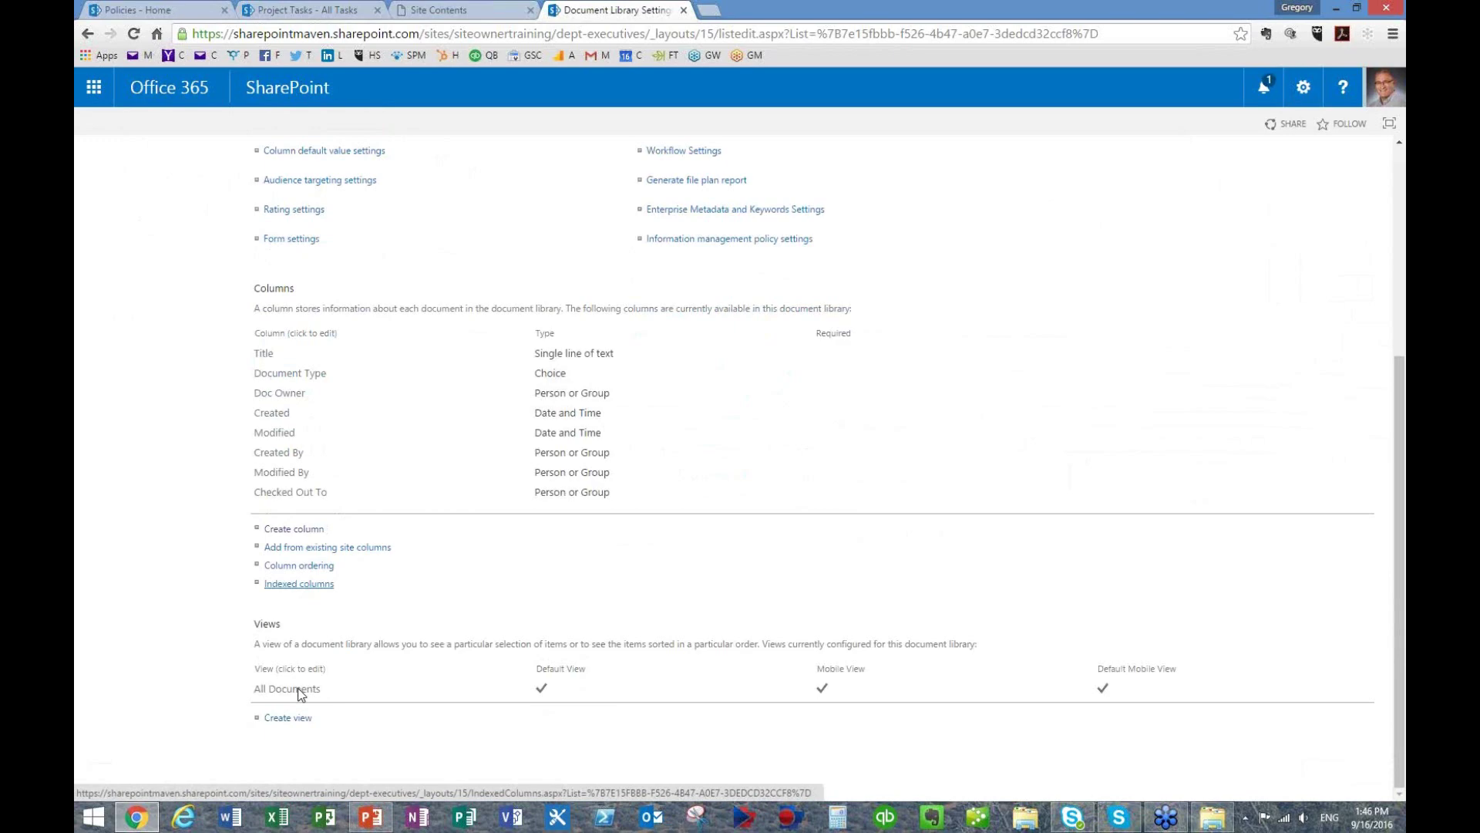
scroll(409, 463, "down", 4)
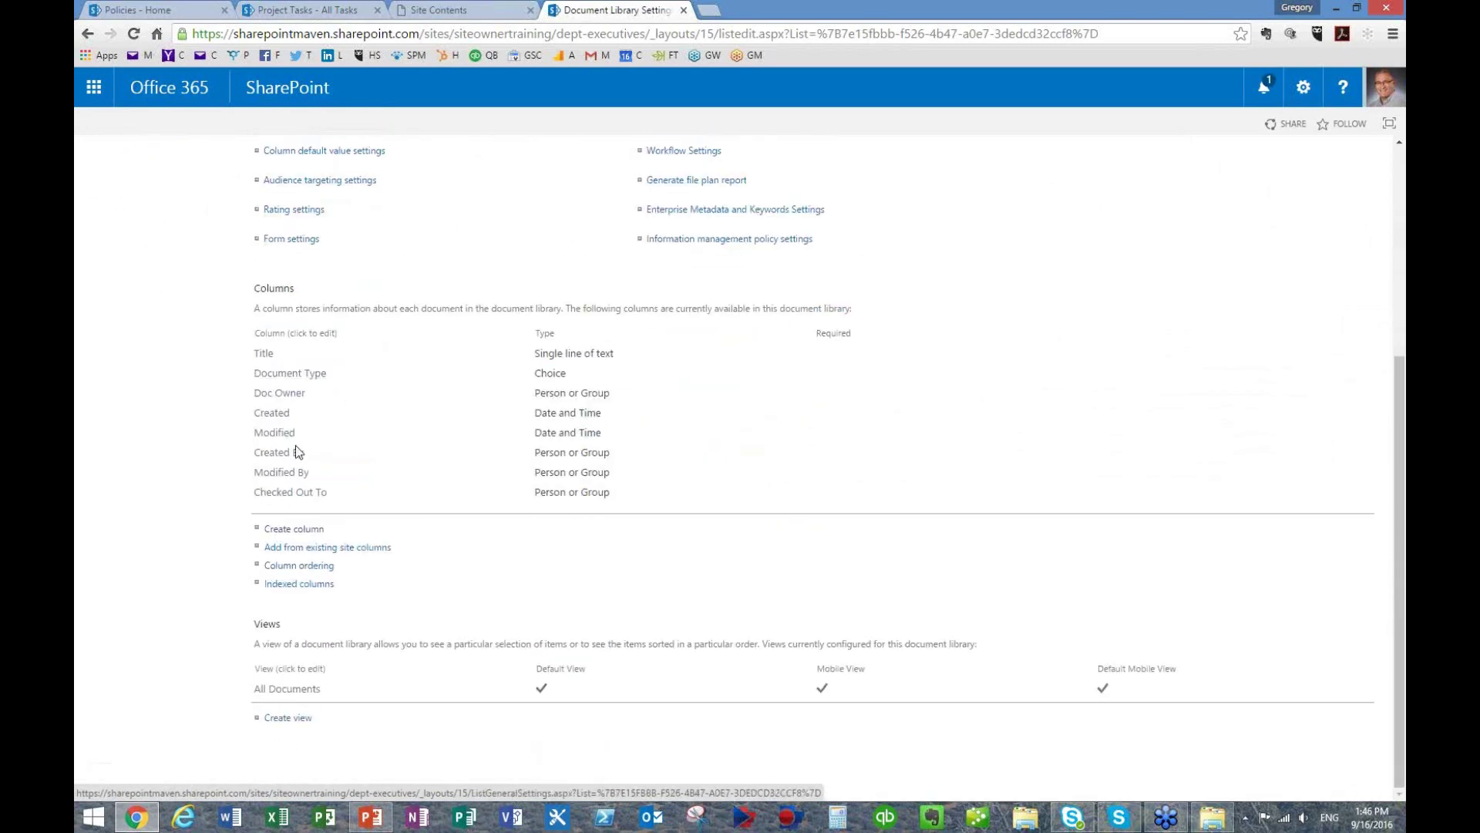
left_click(291, 723)
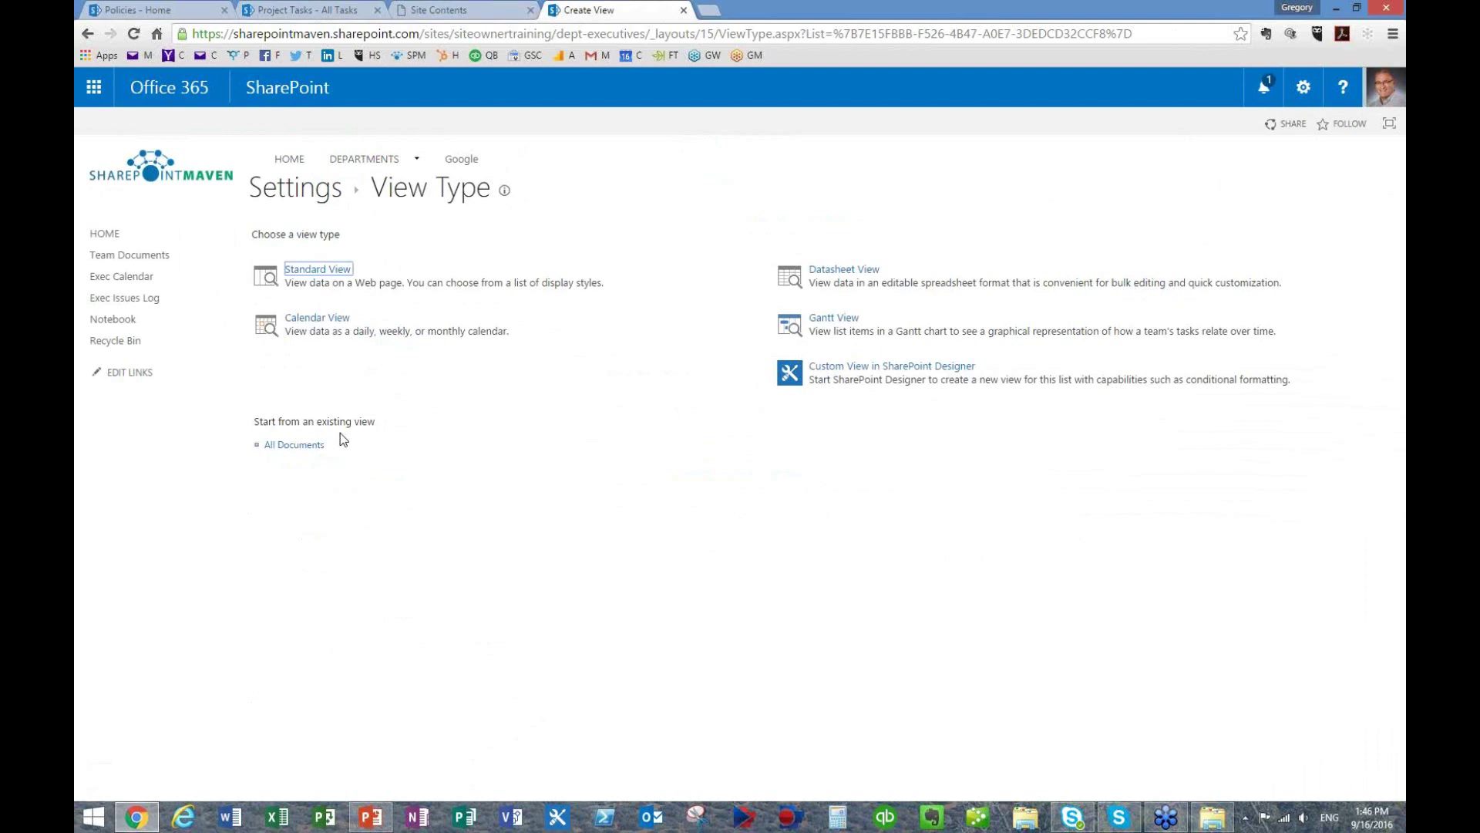
left_click(291, 448)
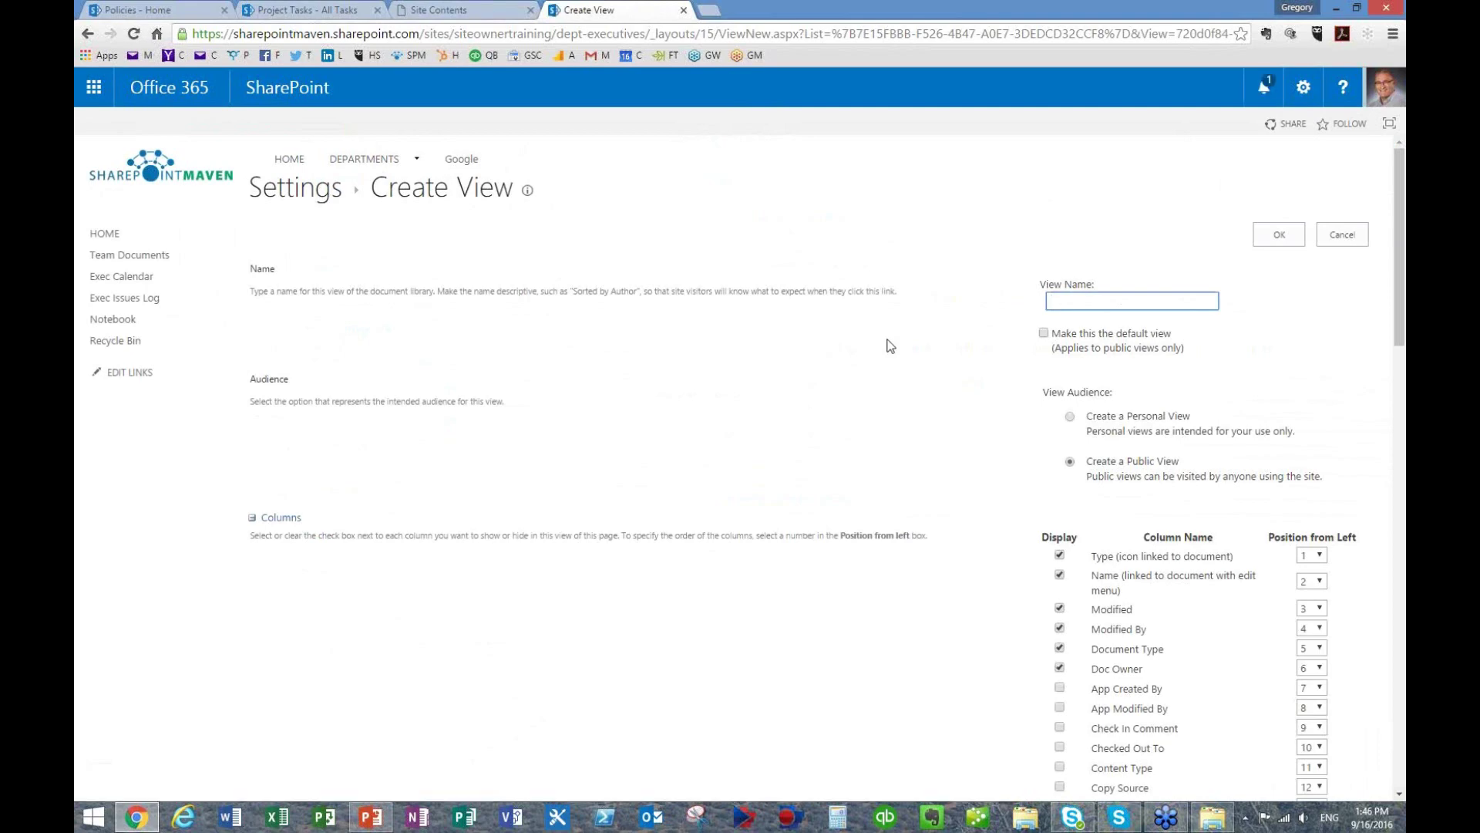
- Name the new view View by Doc Type
type("View v")
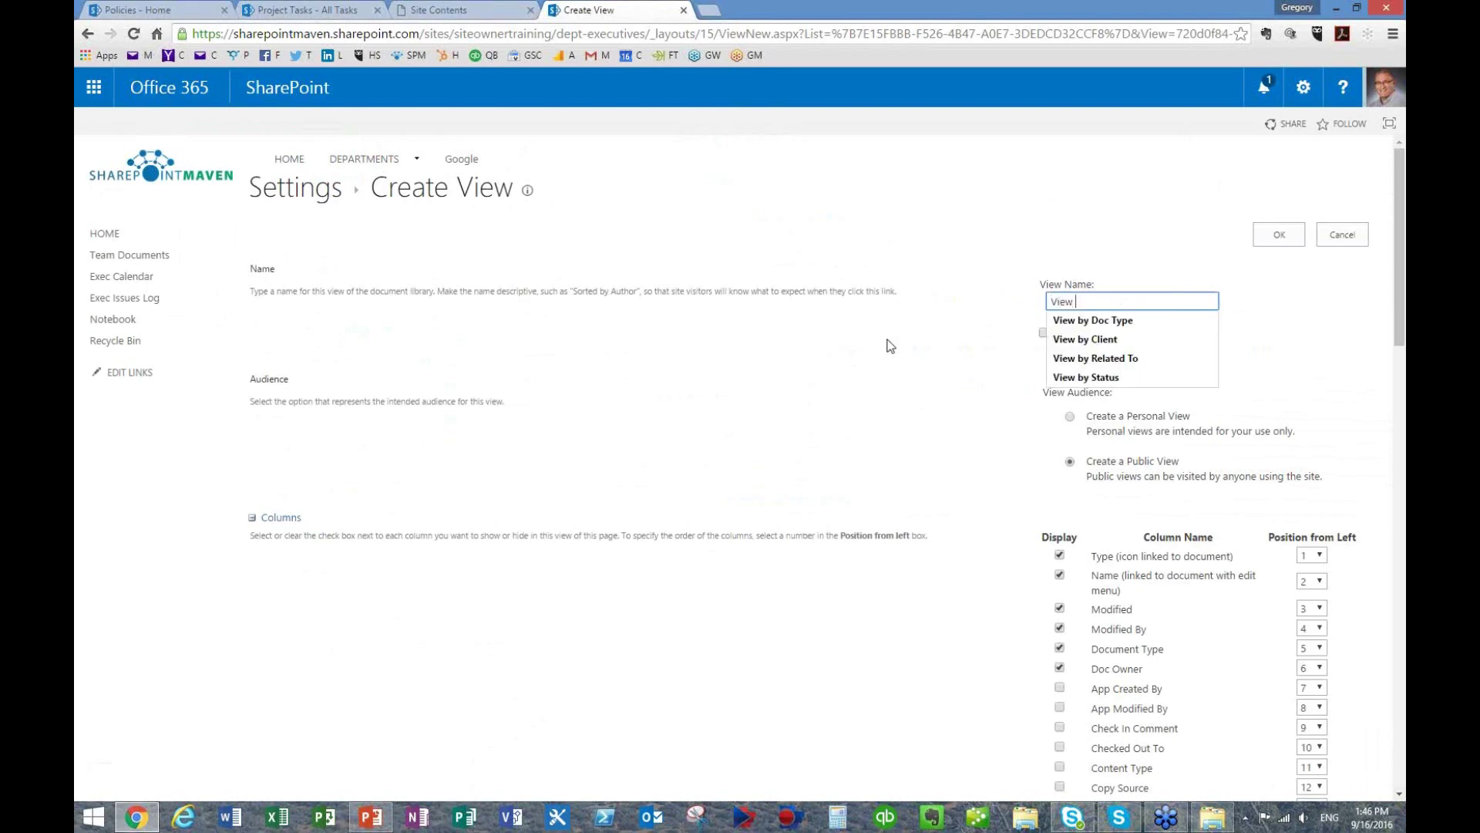
key("BackSpace")
key("Down")
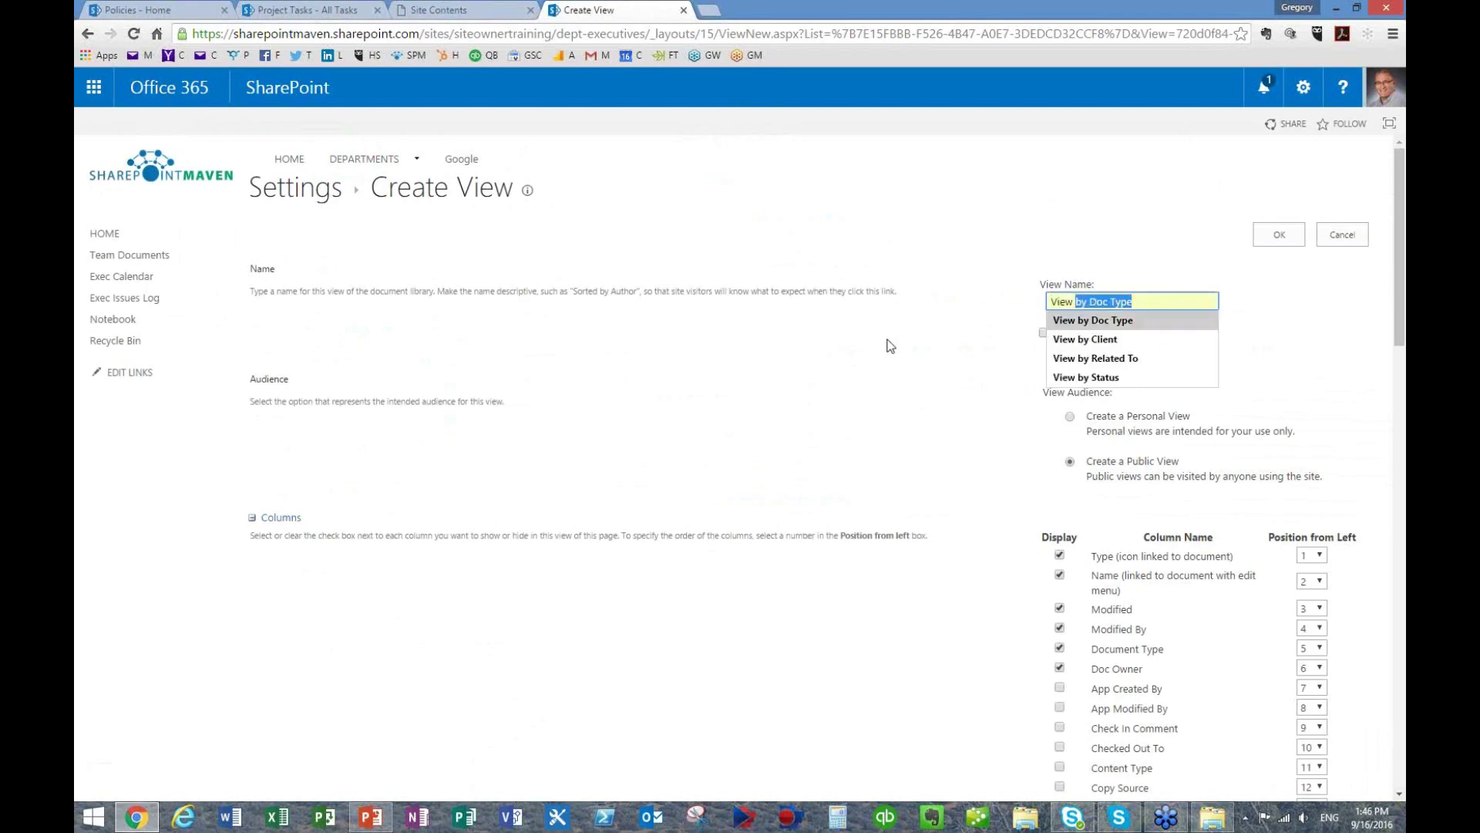
key("Return")
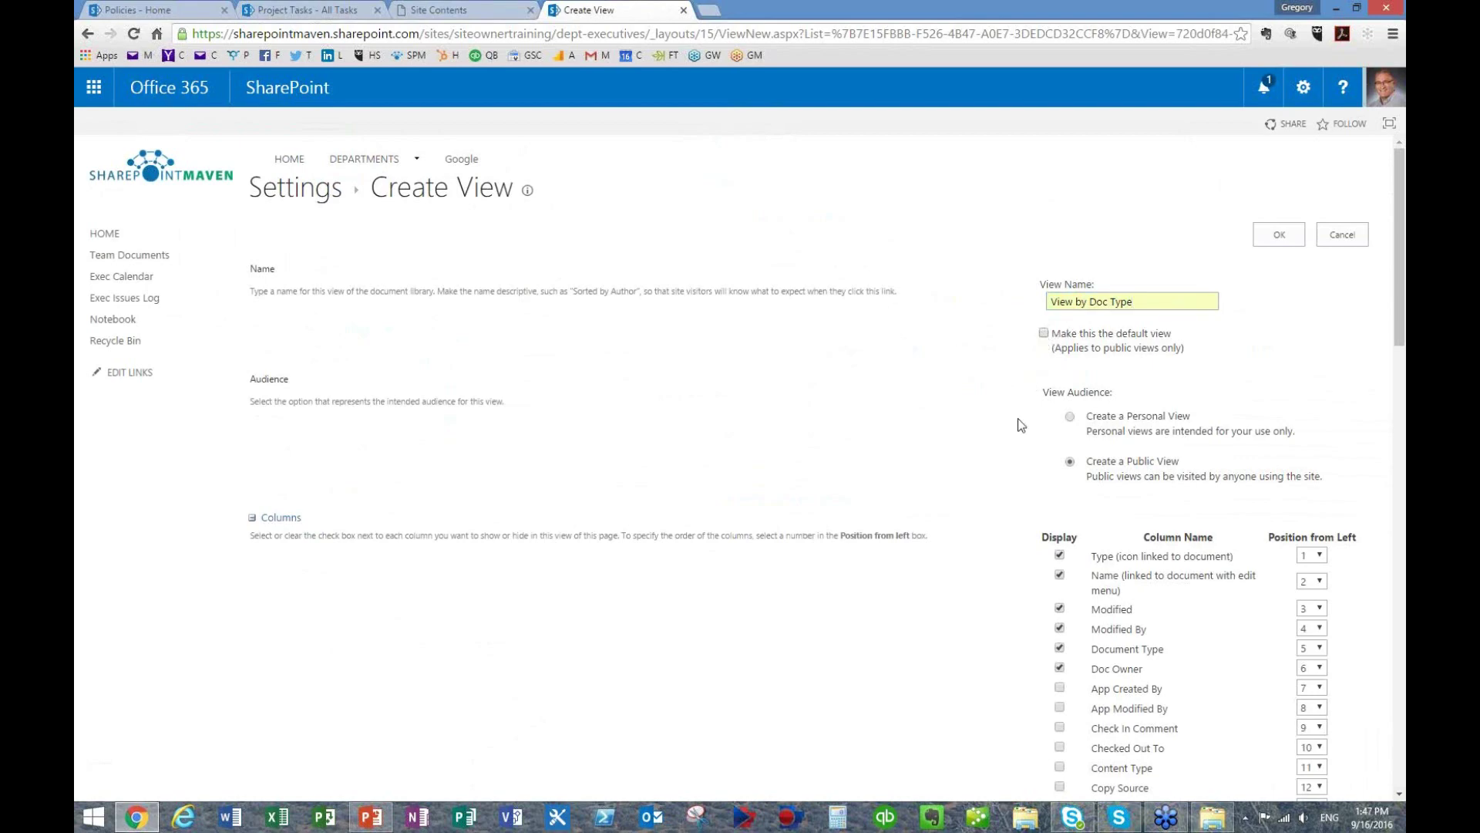
scroll(1024, 423, "down", 1)
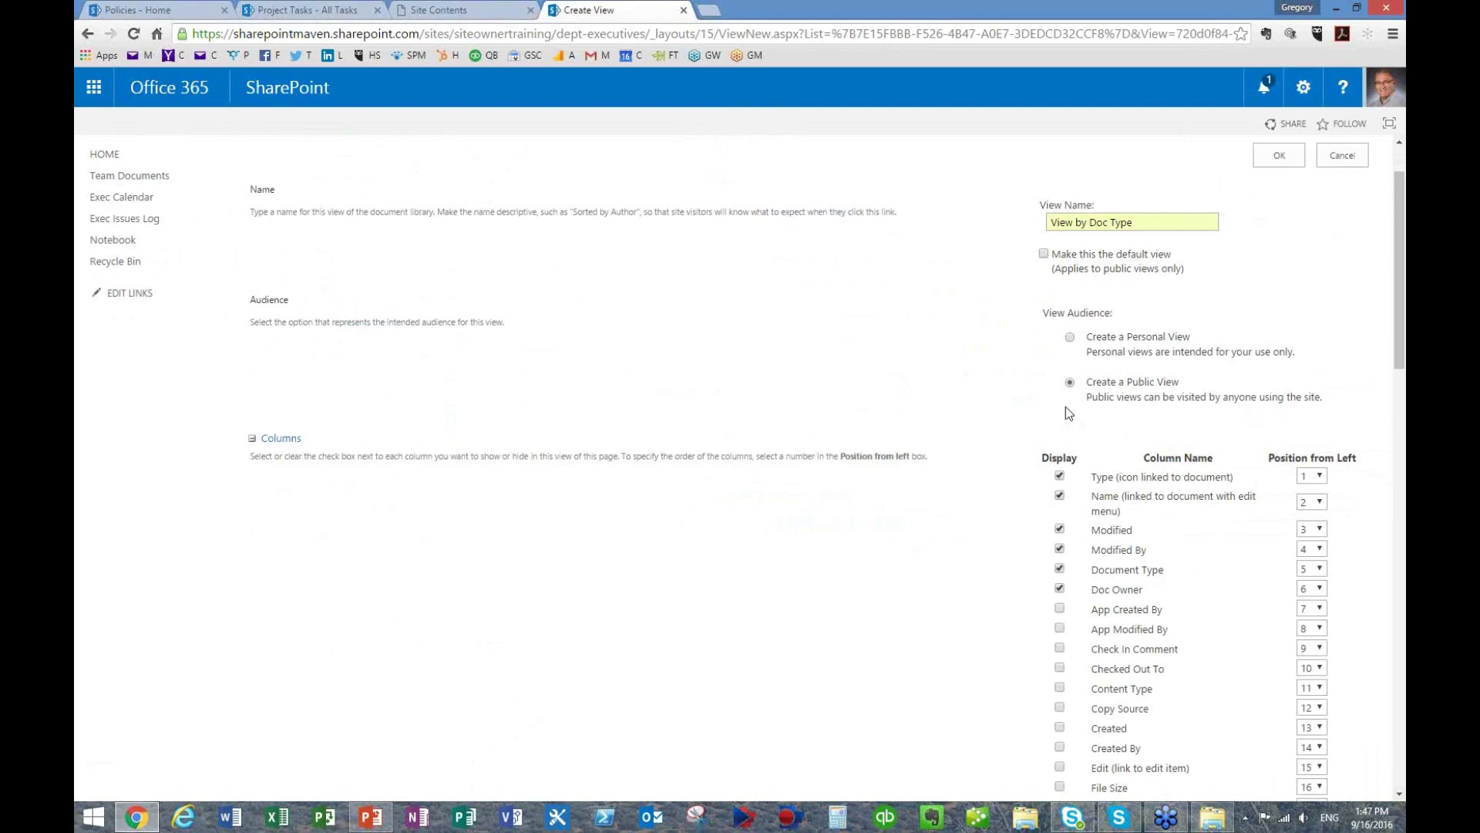
- Hide the Document Type column and show the File Size and Version columns in the new view
scroll(1098, 440, "down", 3)
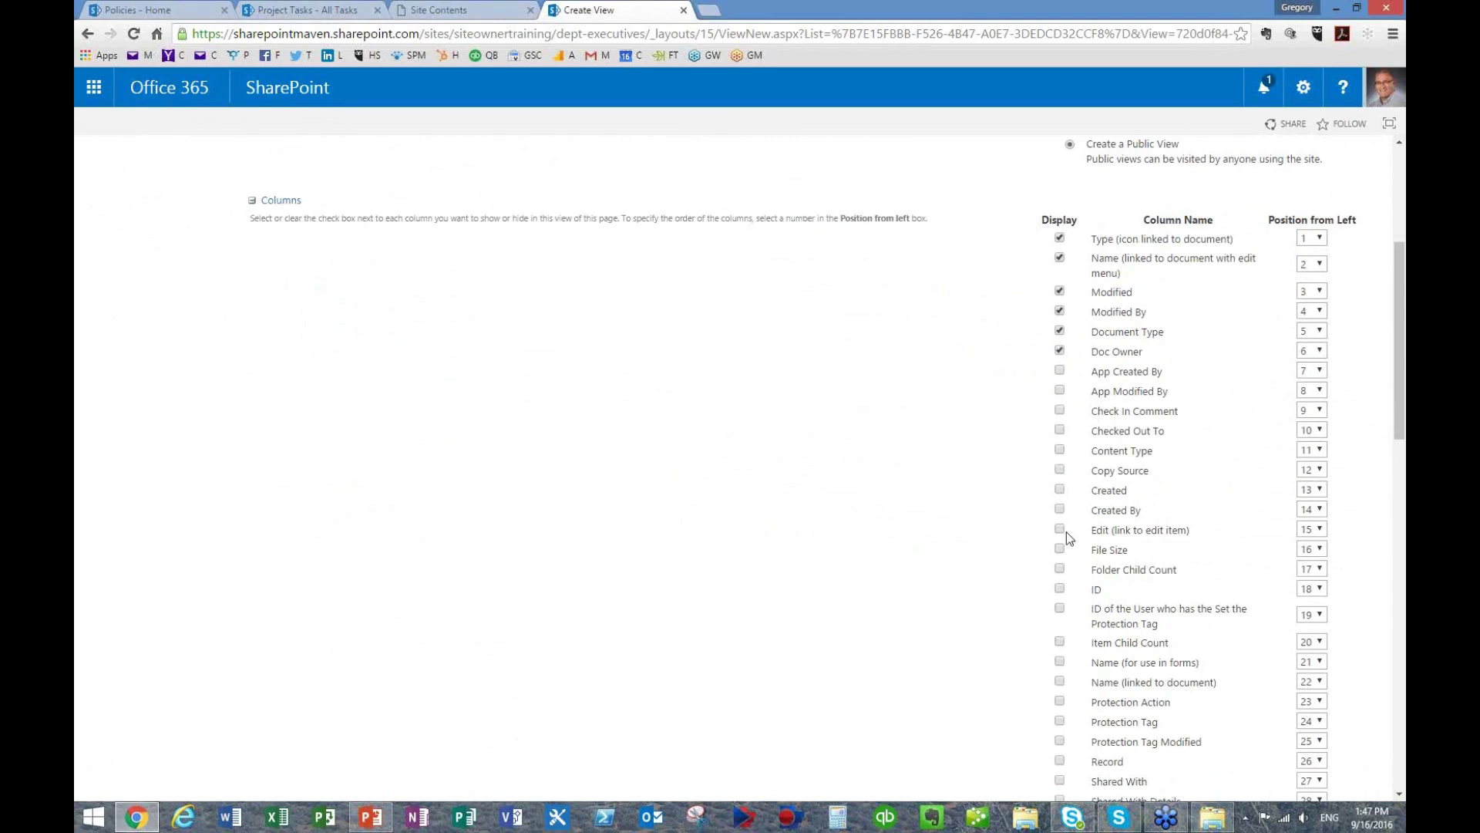
scroll(1006, 451, "down", 2)
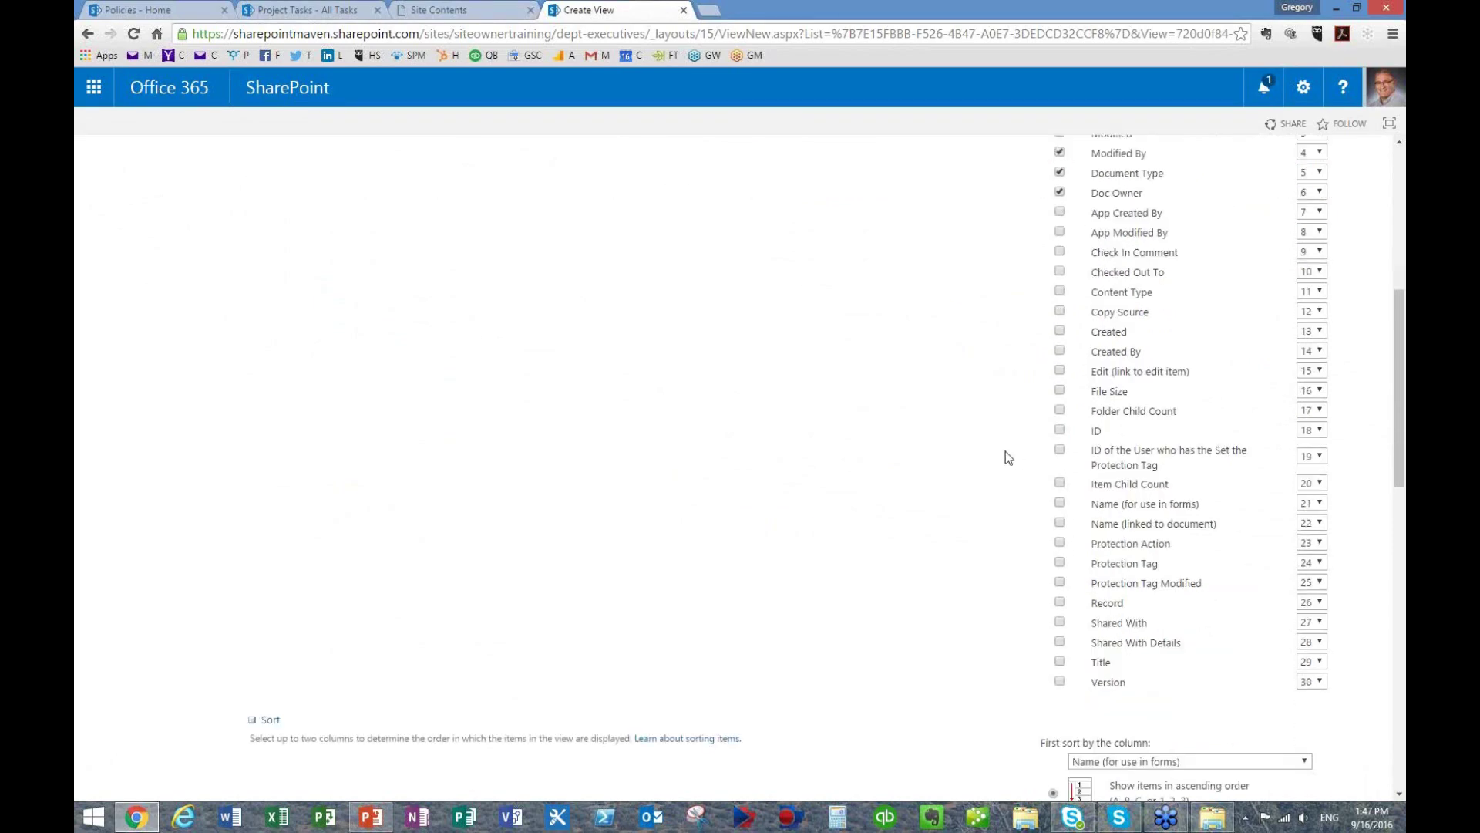
scroll(1005, 451, "up", 3)
scroll(1005, 452, "down", 1)
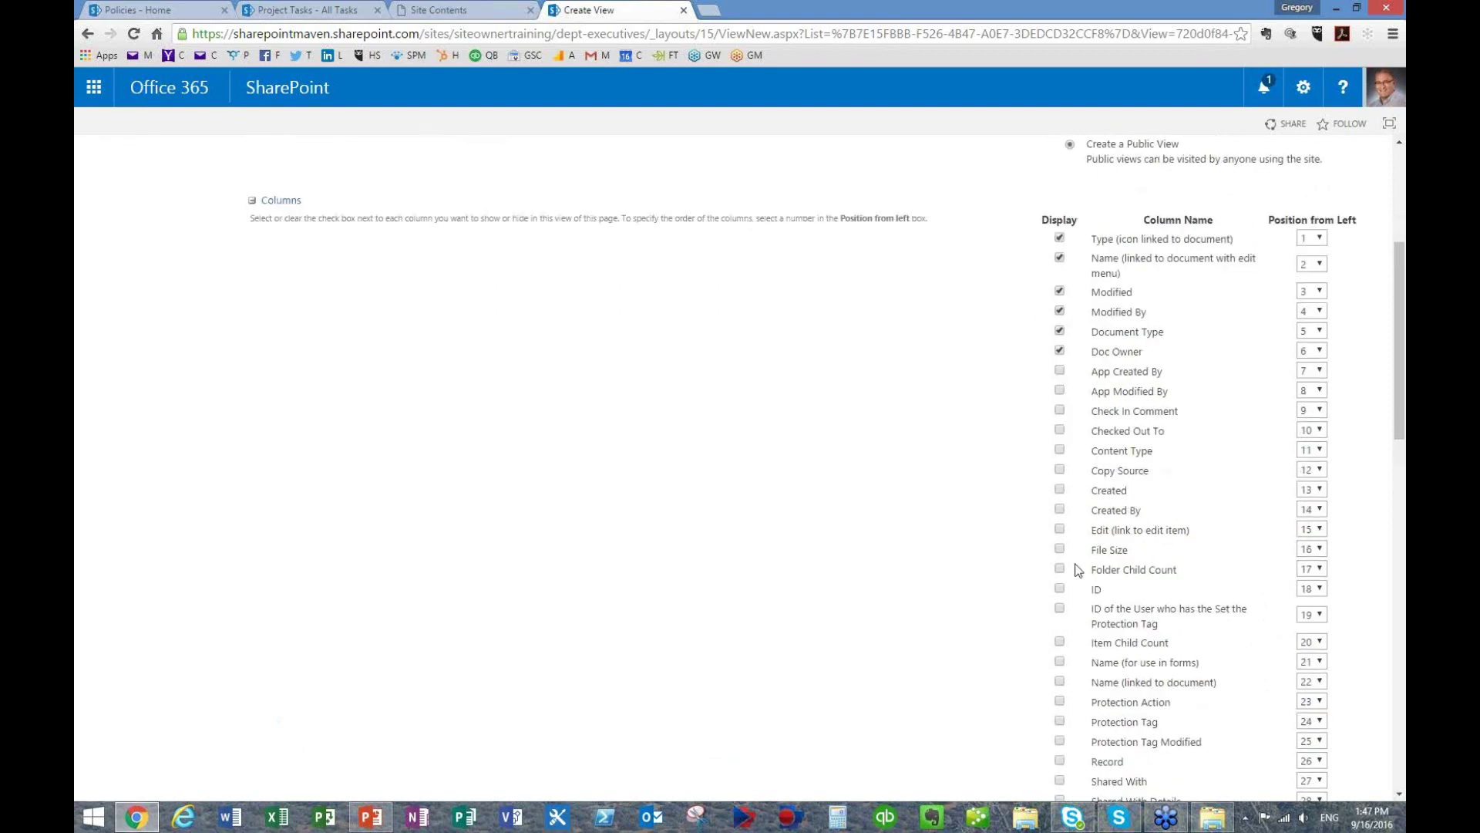
left_click(1060, 333)
scroll(1042, 439, "down", 1)
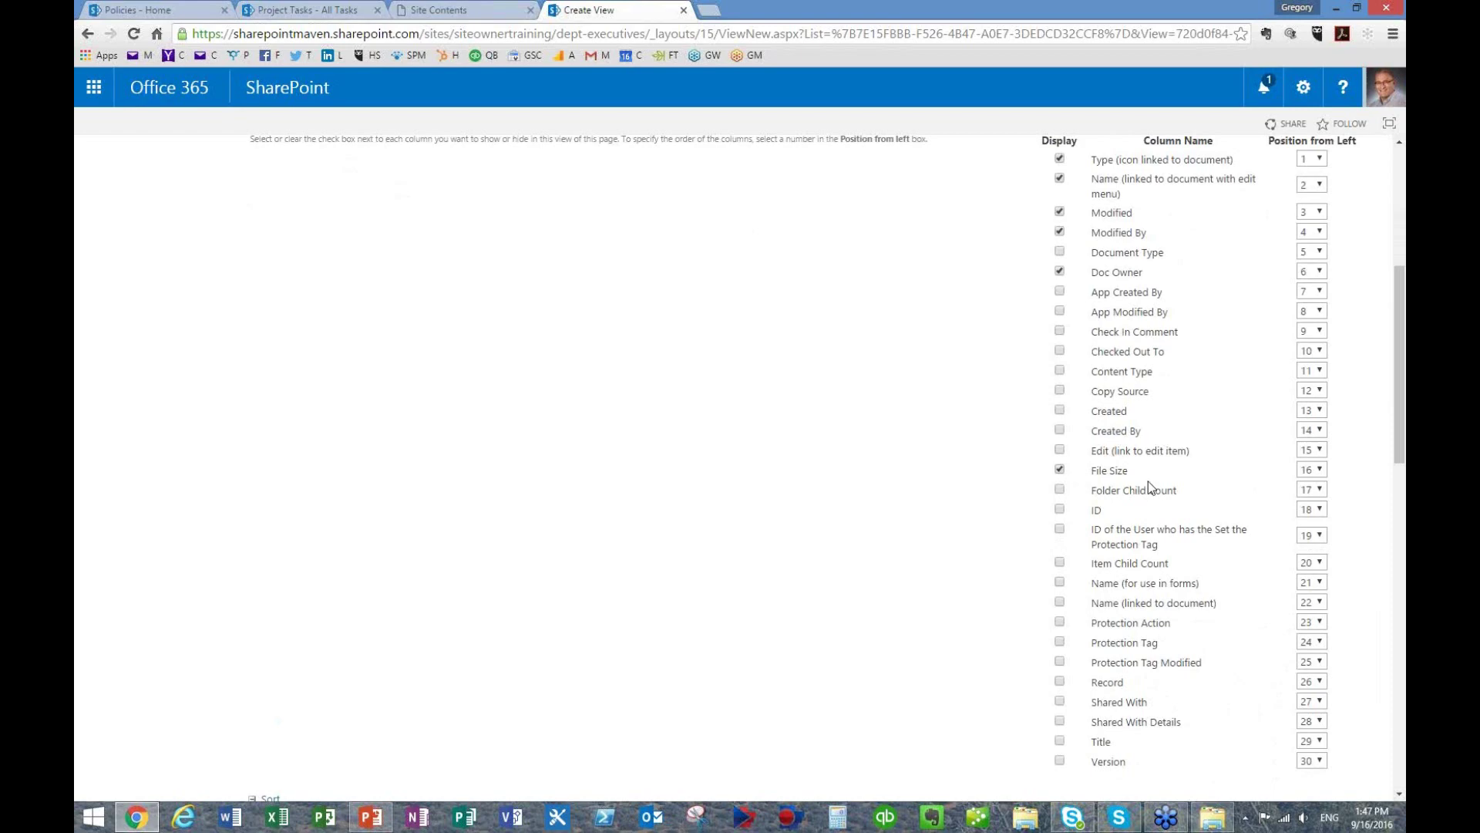
left_click(1060, 762)
- Set File Size to position 3 and Version to position 4, and hide the Modified and Modified By columns
left_click(1320, 470)
left_click(1306, 501)
left_click(1315, 761)
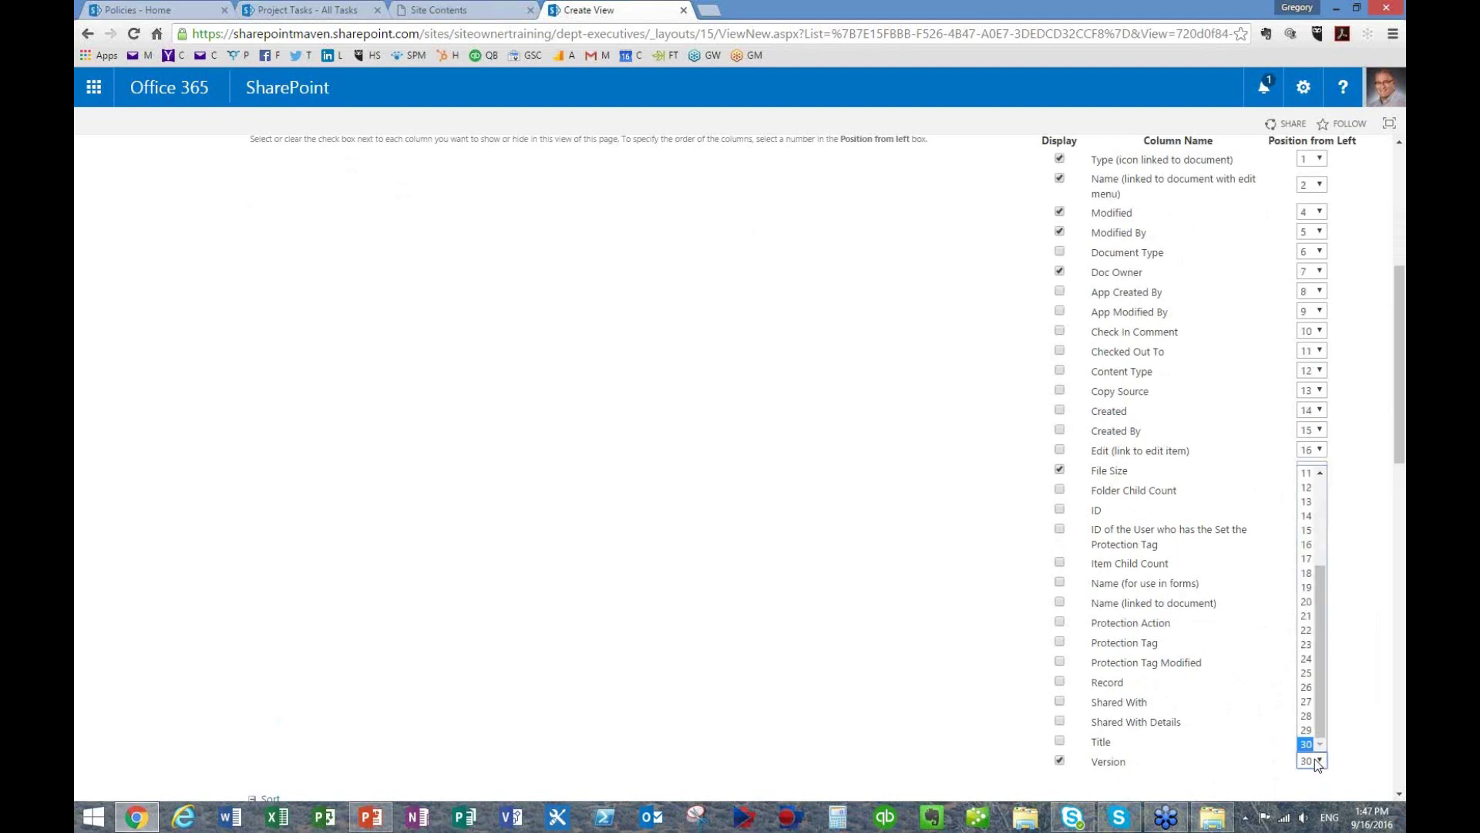
scroll(1320, 537, "up", 4)
left_click(1311, 522)
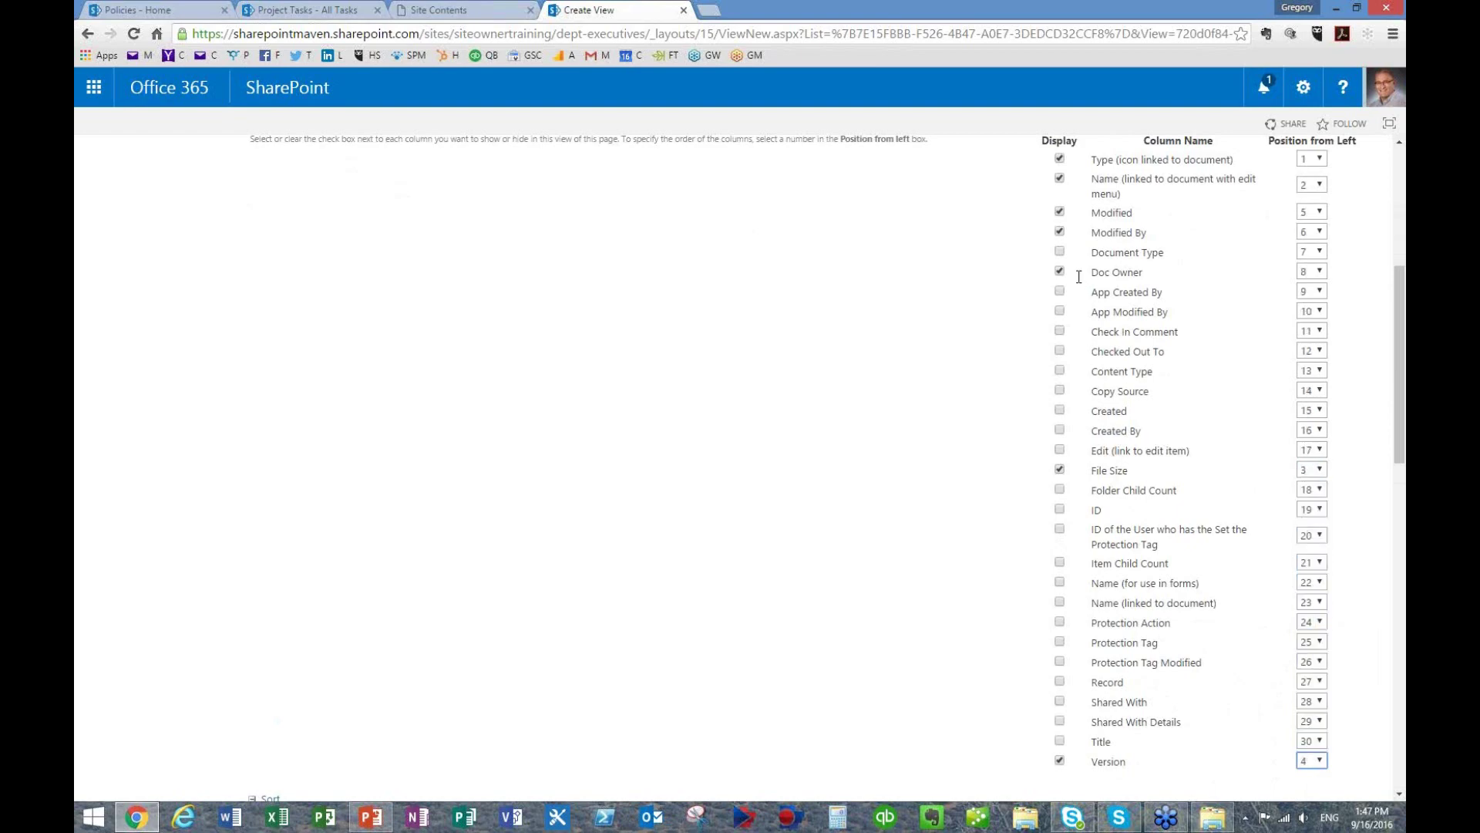
left_click(1060, 231)
scroll(927, 275, "up", 3)
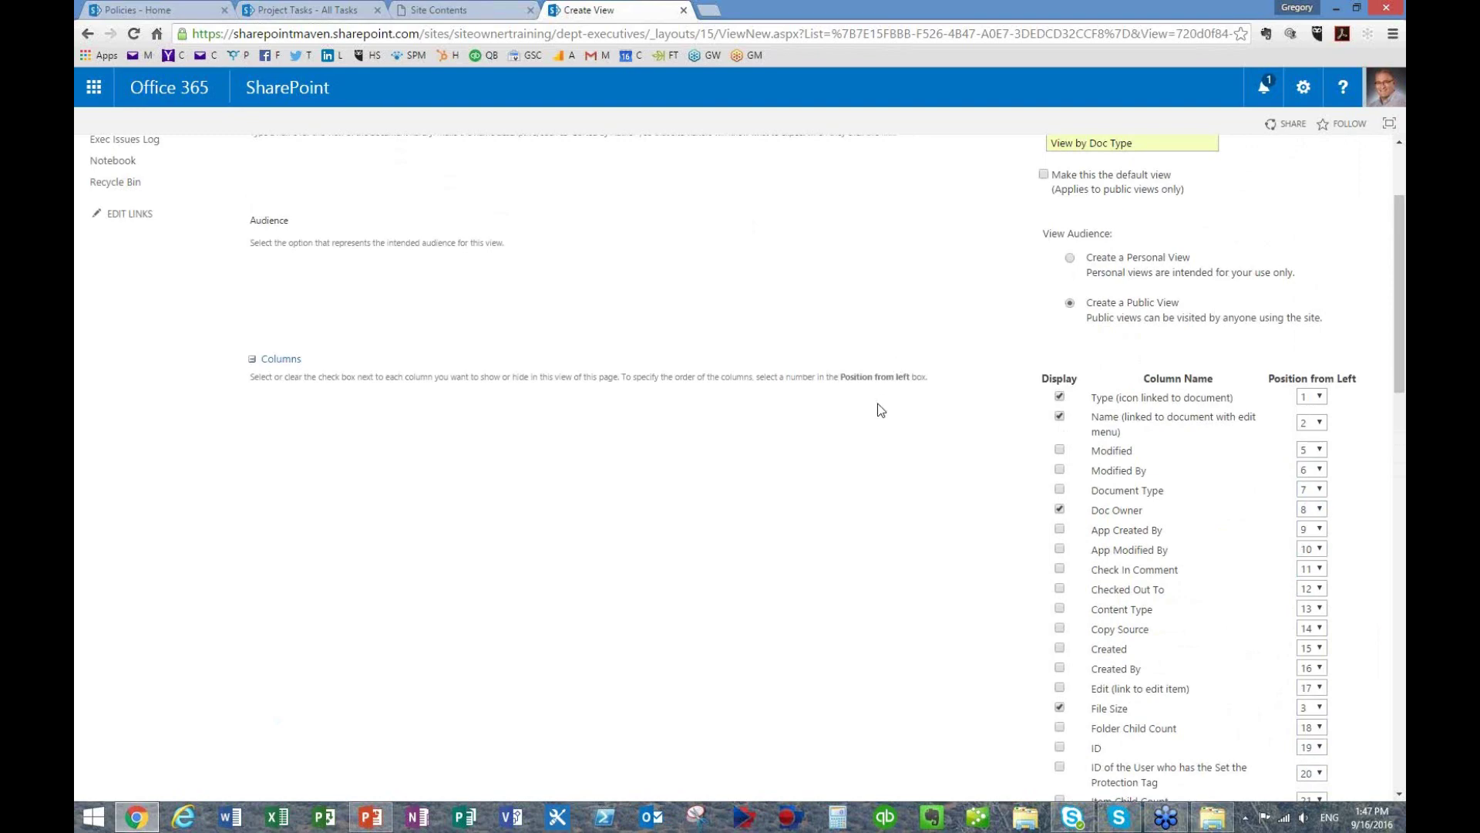
- Review which columns are offered for sorting and filtering the view, without choosing any
scroll(881, 409, "down", 8)
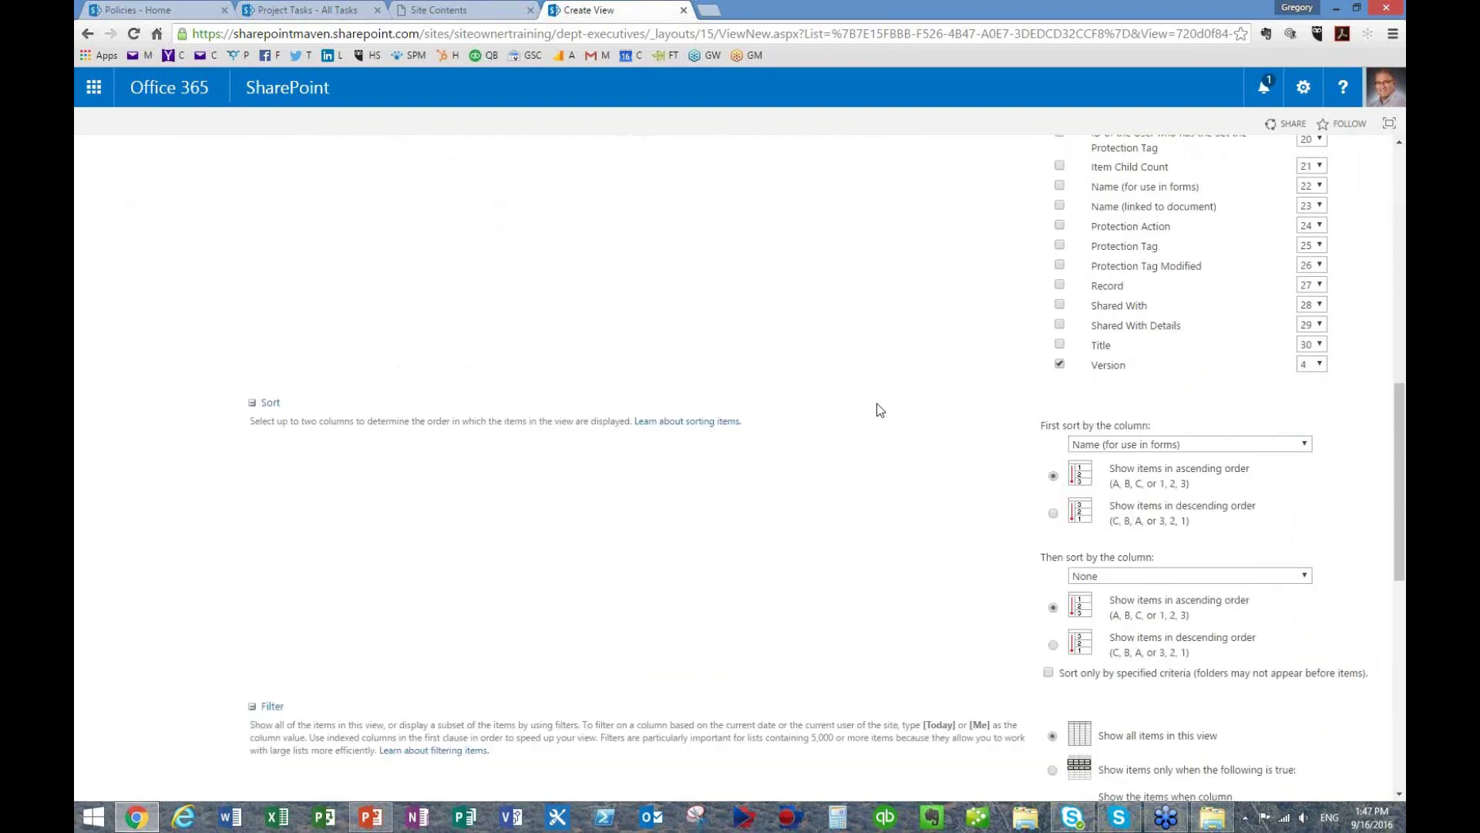
scroll(881, 410, "down", 2)
left_click(1101, 284)
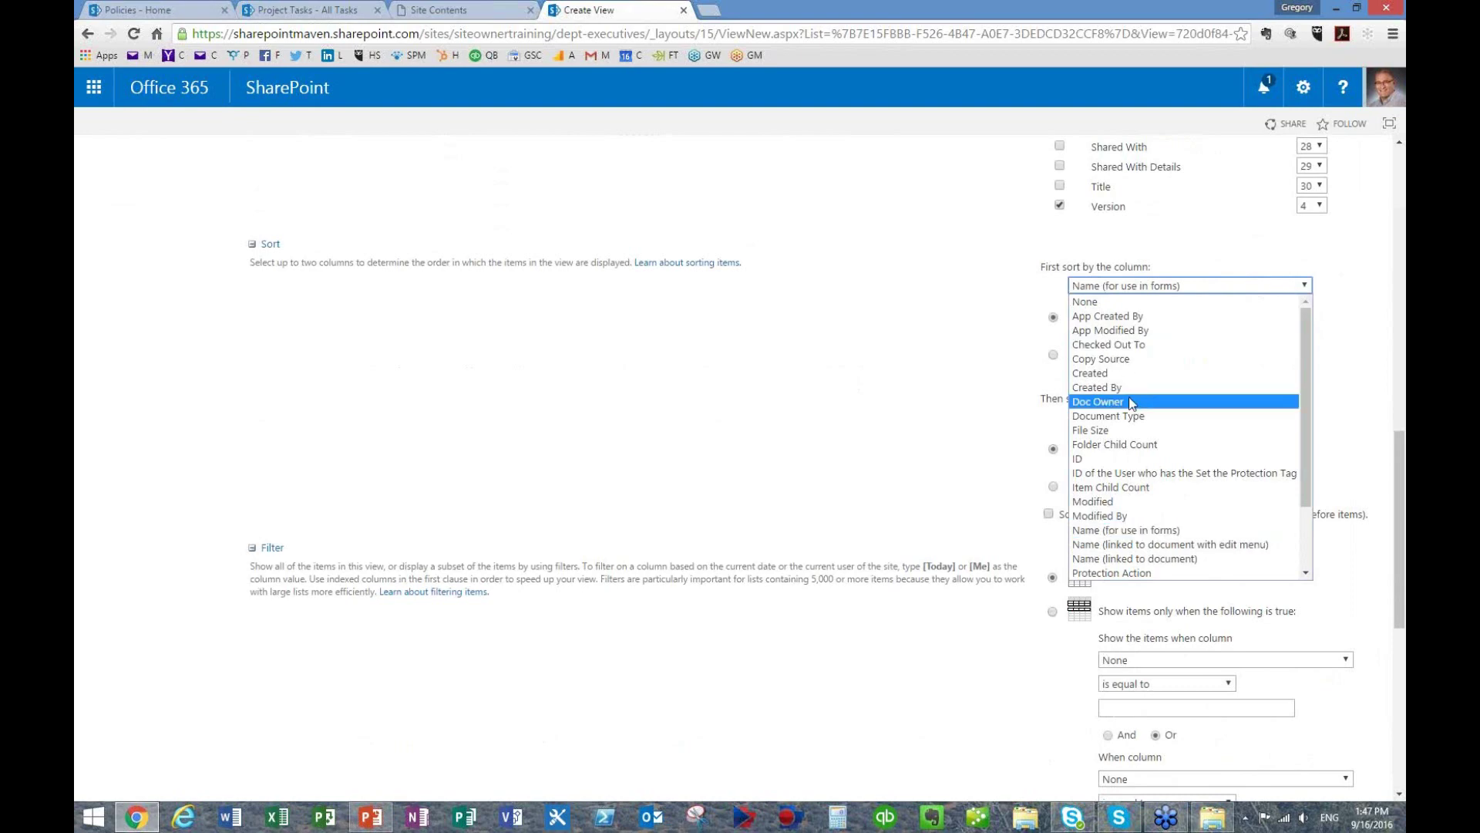
left_click(918, 403)
scroll(785, 401, "down", 1)
scroll(787, 404, "down", 3)
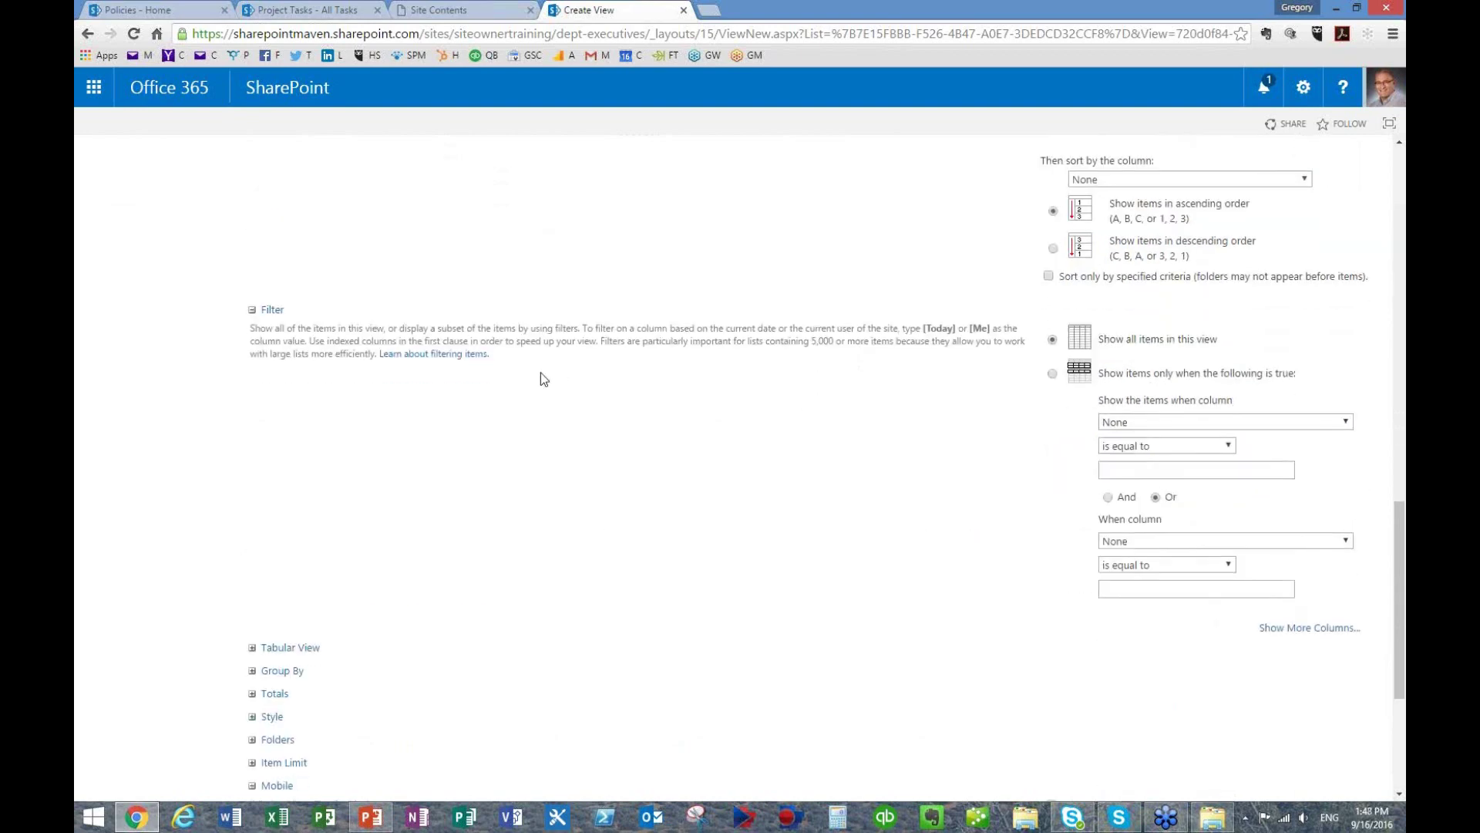
left_click(1144, 423)
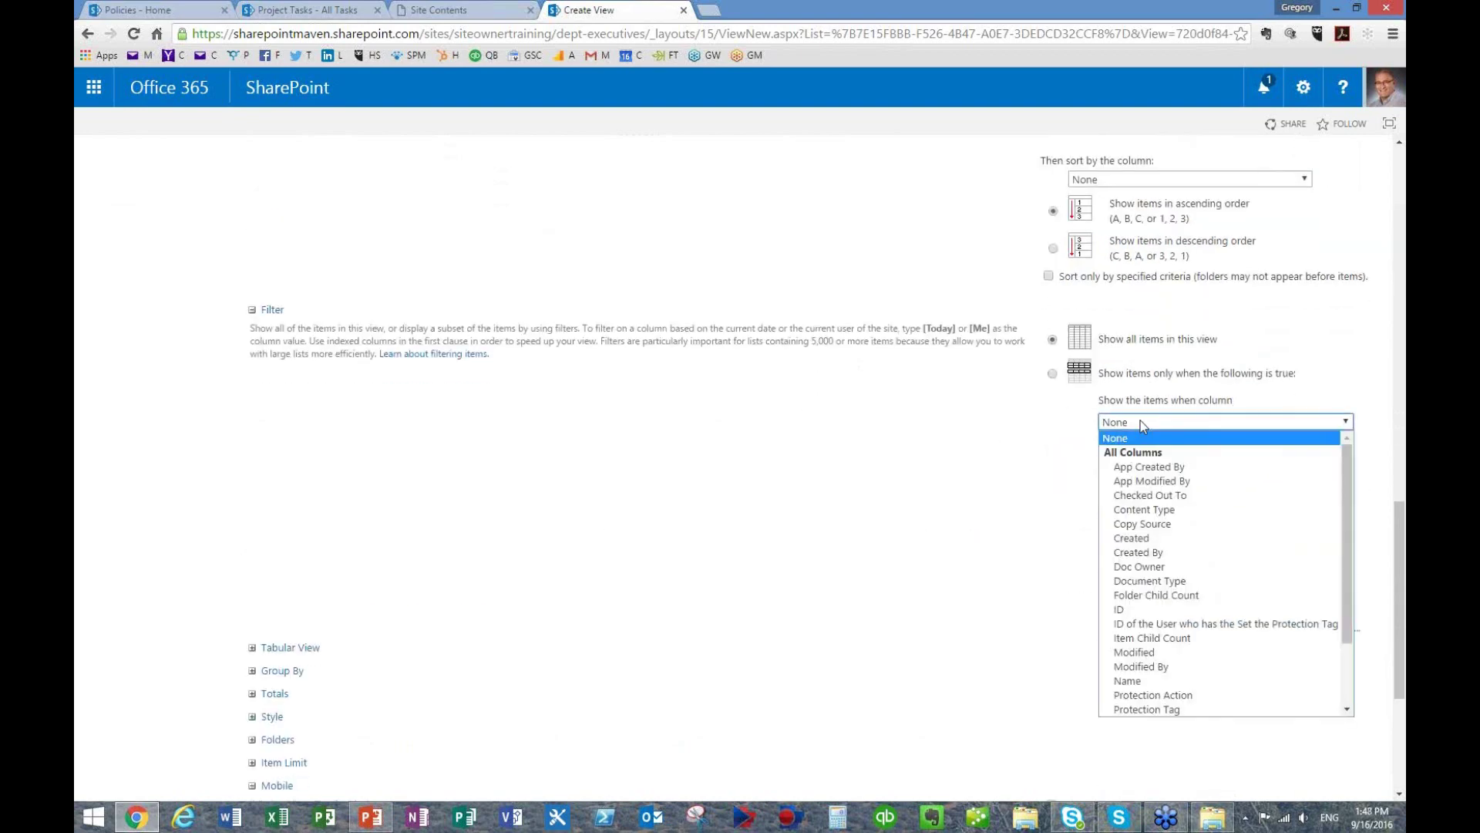
left_click(923, 257)
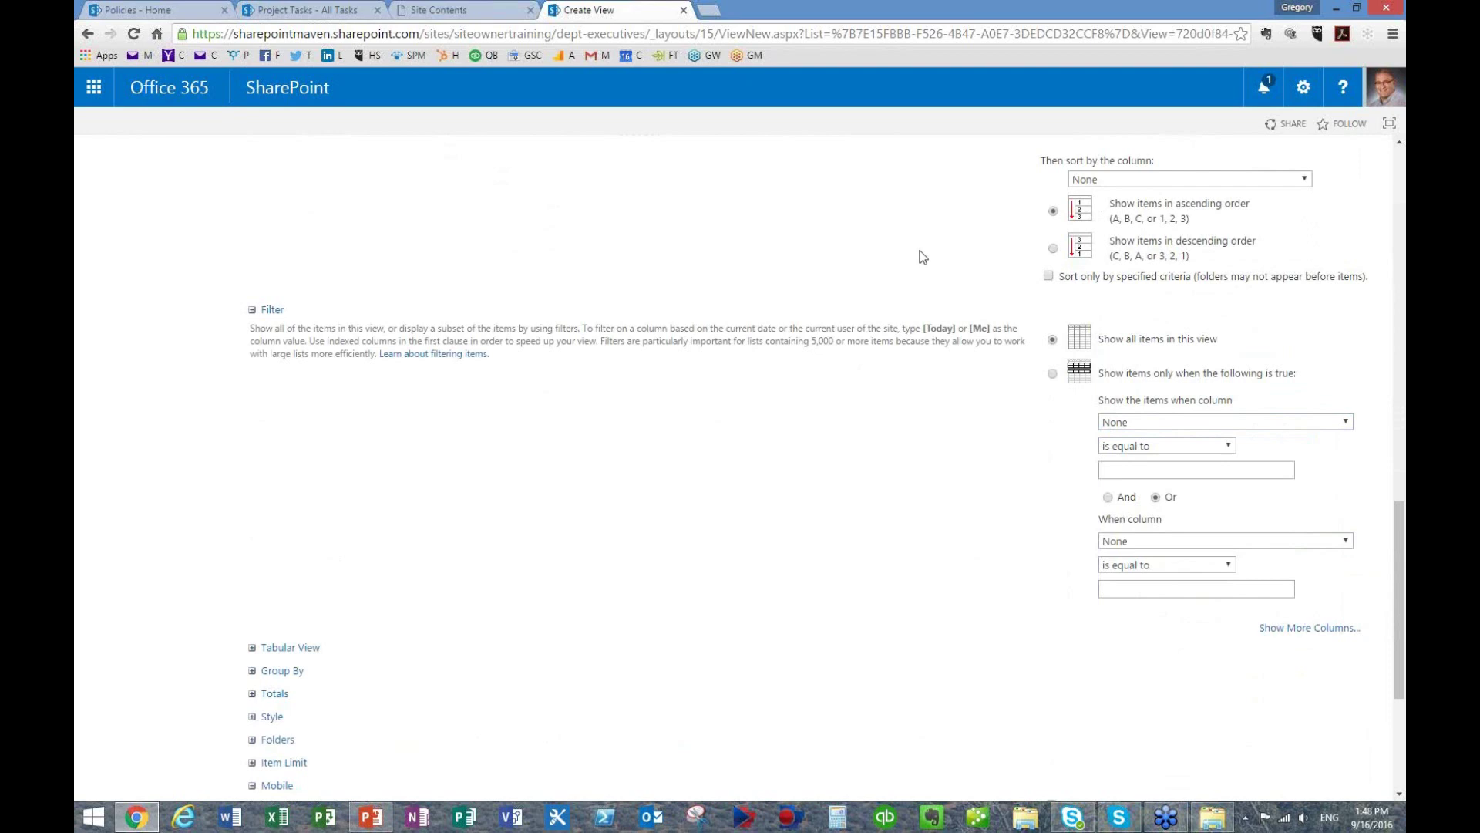
- Try a filter where Document Type equals a value, clear the value, and return to showing all items
left_click(1138, 424)
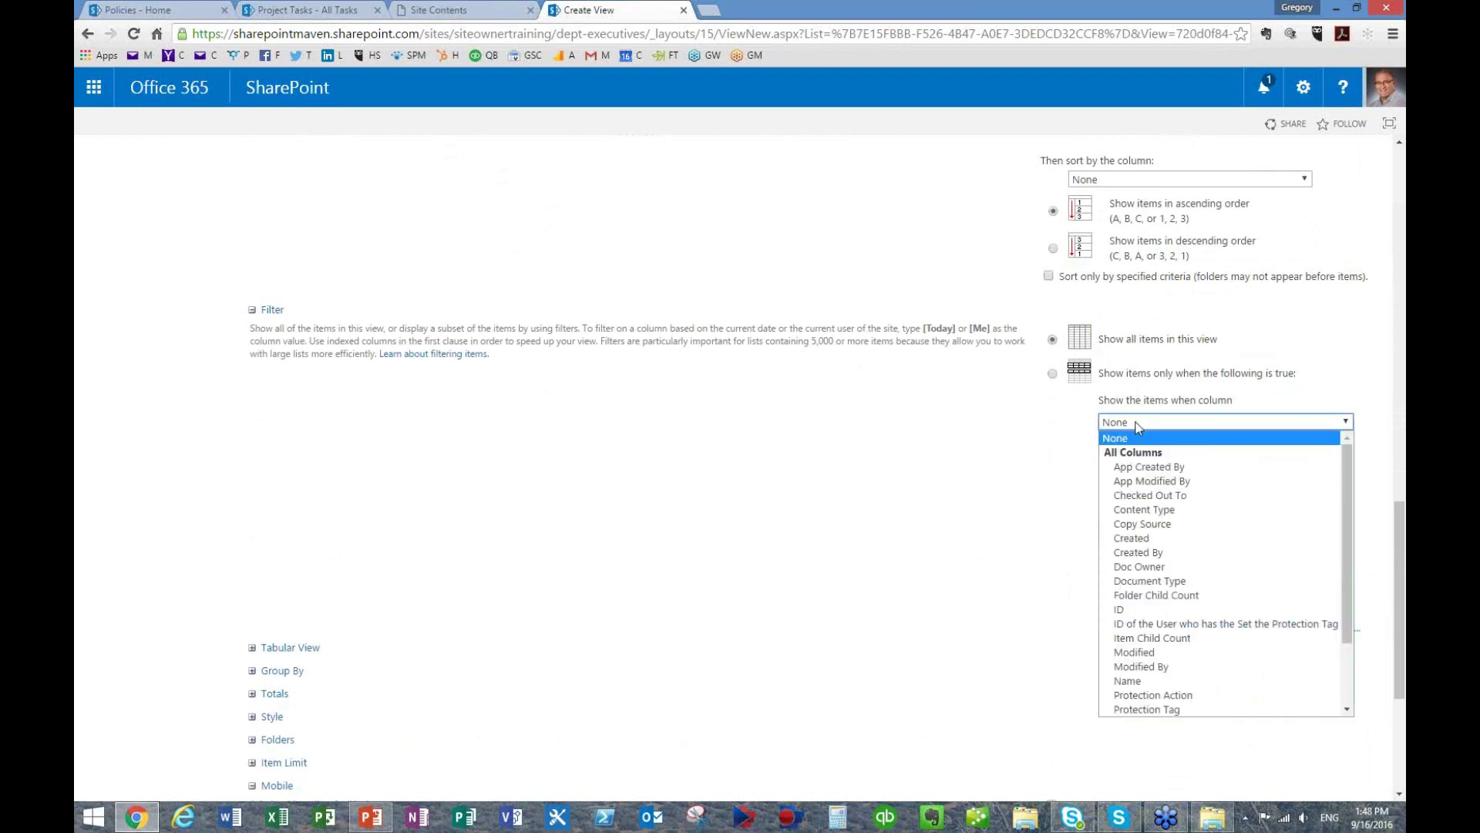
left_click(1168, 582)
left_click(1130, 467)
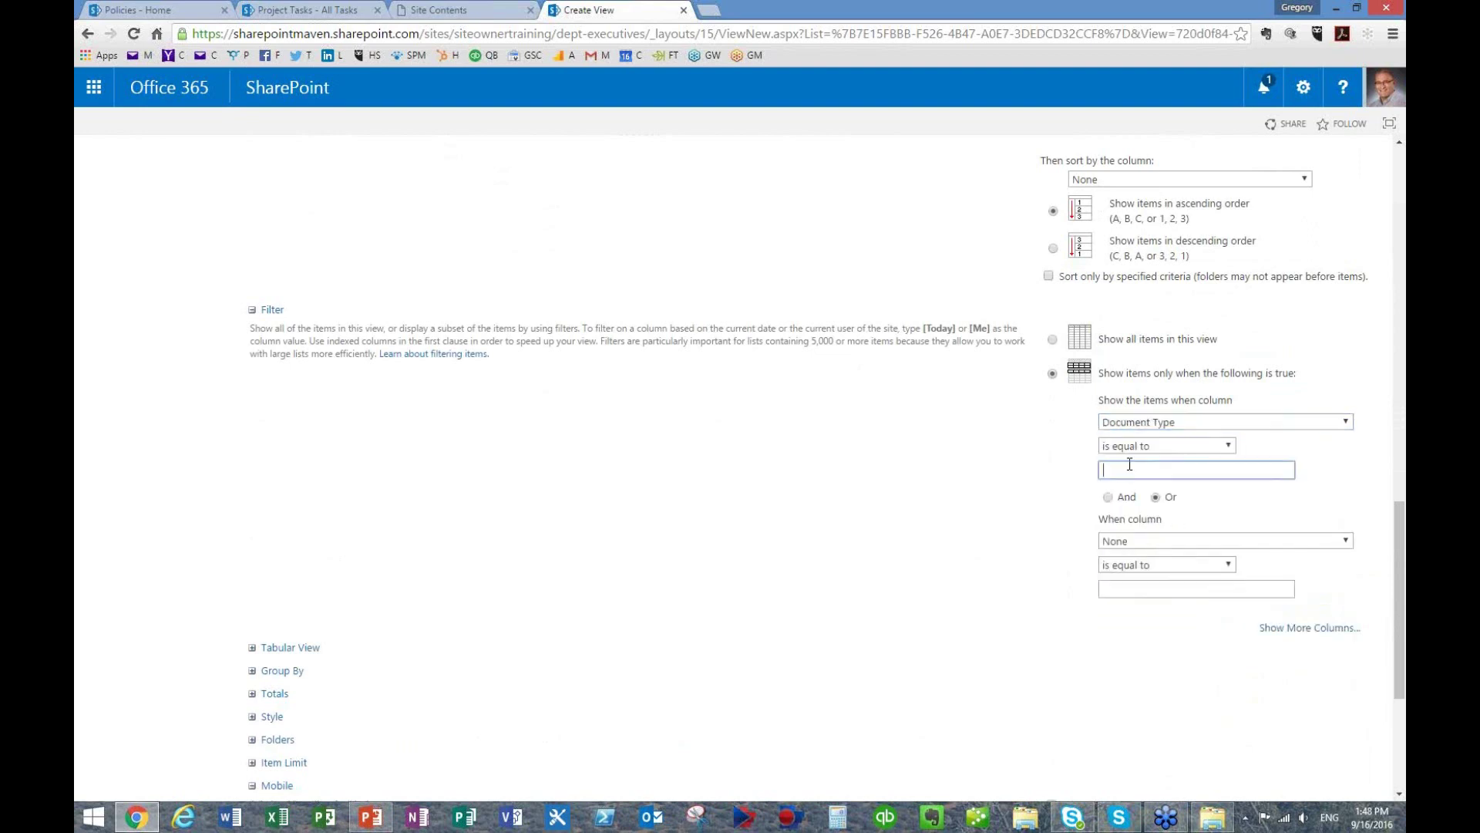
type("Agen")
key("BackSpace")
key("BackSpace")
key("BackSpace")
key("BackSpace")
key("BackSpace")
scroll(873, 540, "down", 1)
scroll(873, 534, "down", 2)
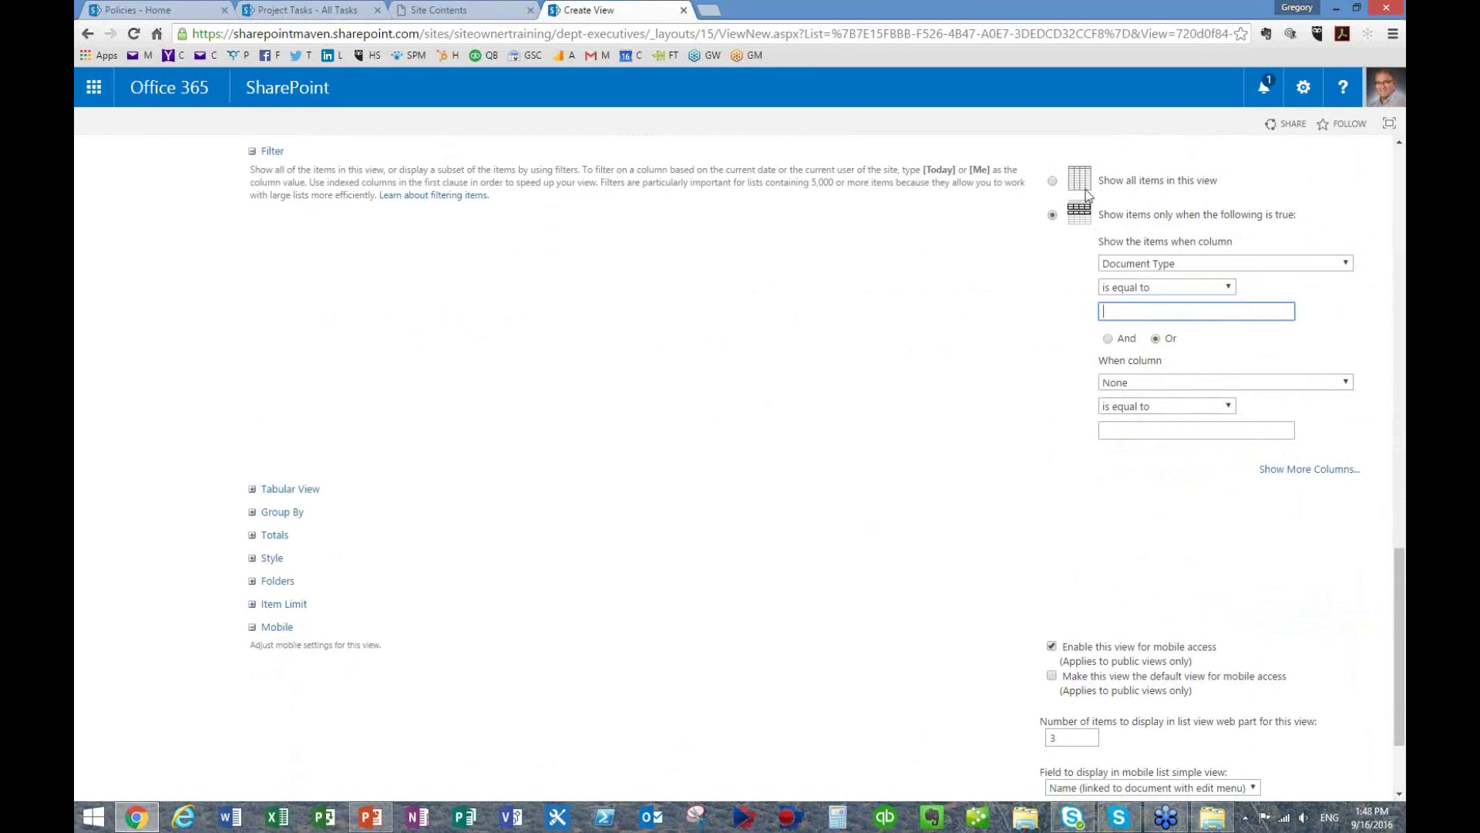
left_click(1053, 180)
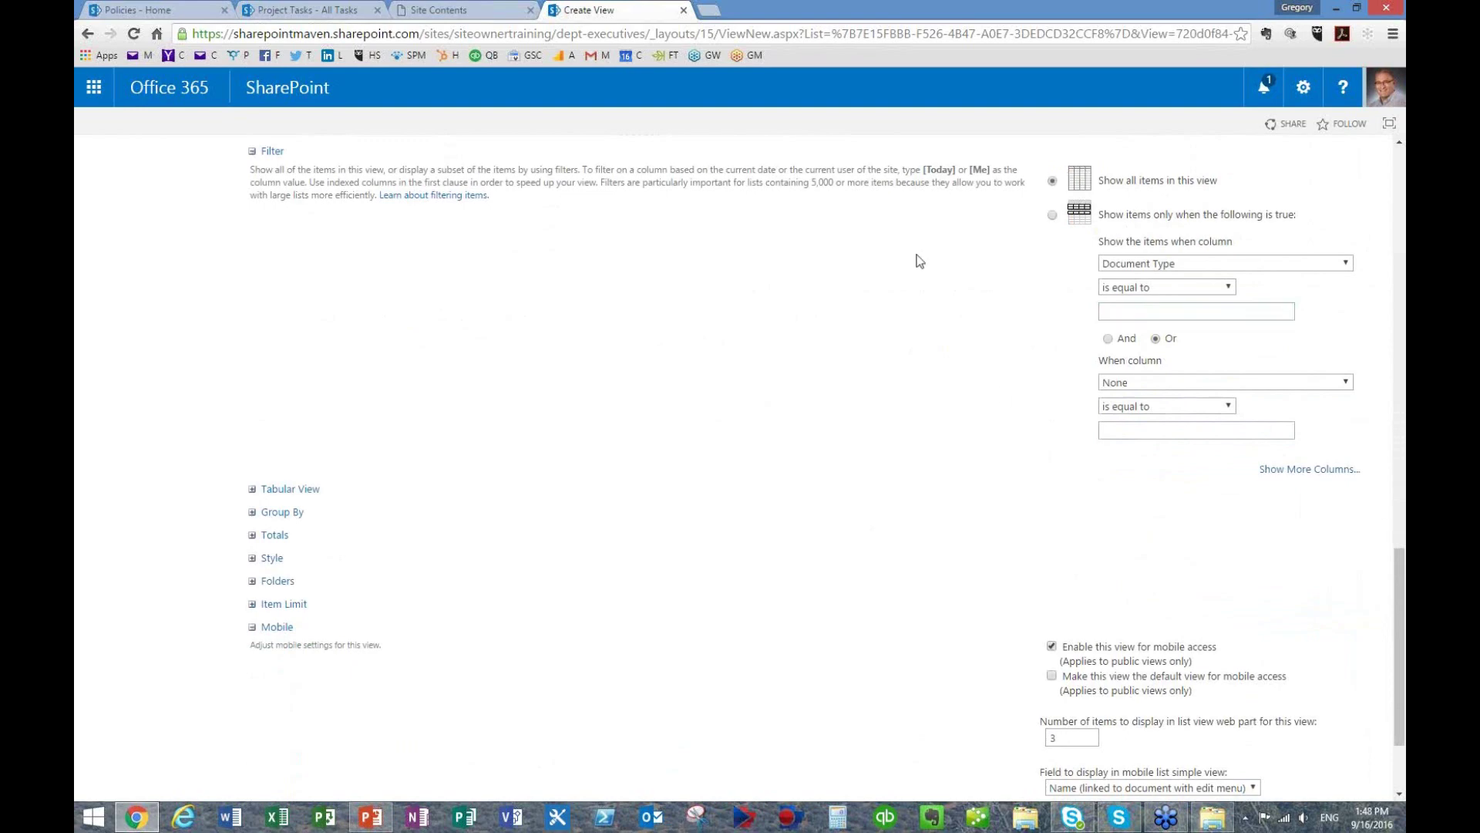
- Group the view by Document Type and save it
left_click(257, 519)
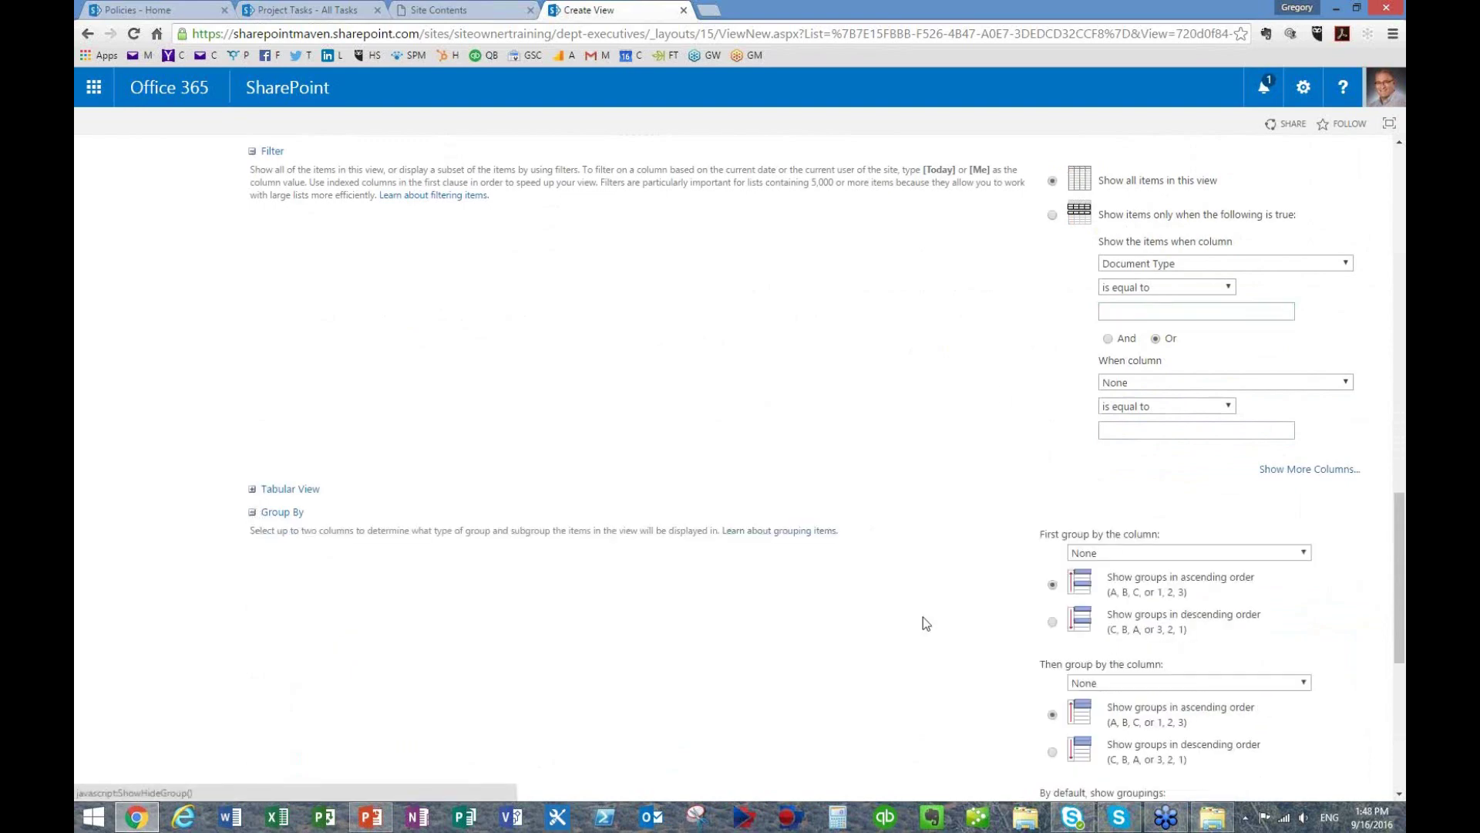
scroll(928, 609, "down", 3)
left_click(1114, 395)
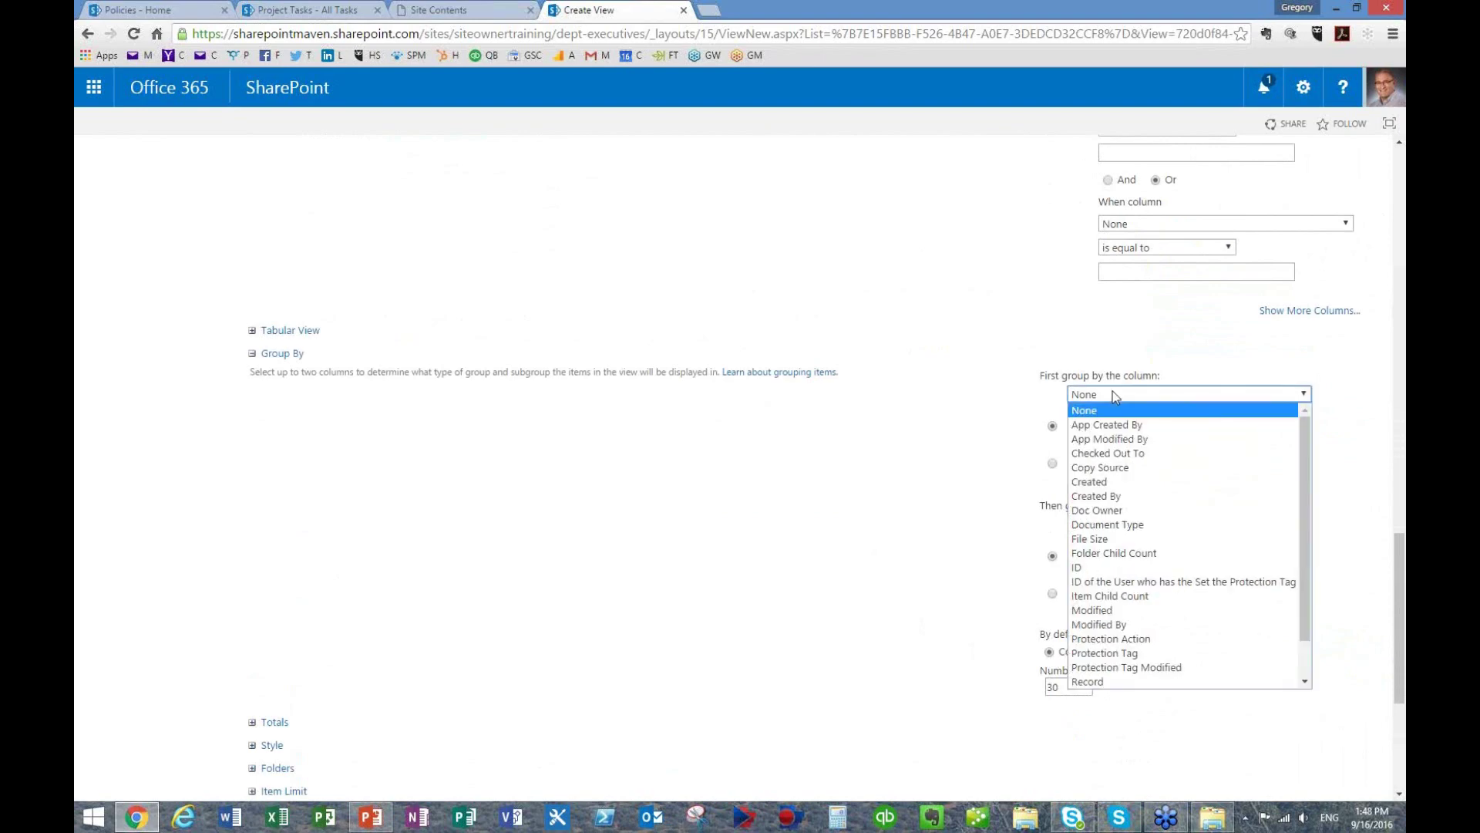
left_click(1118, 525)
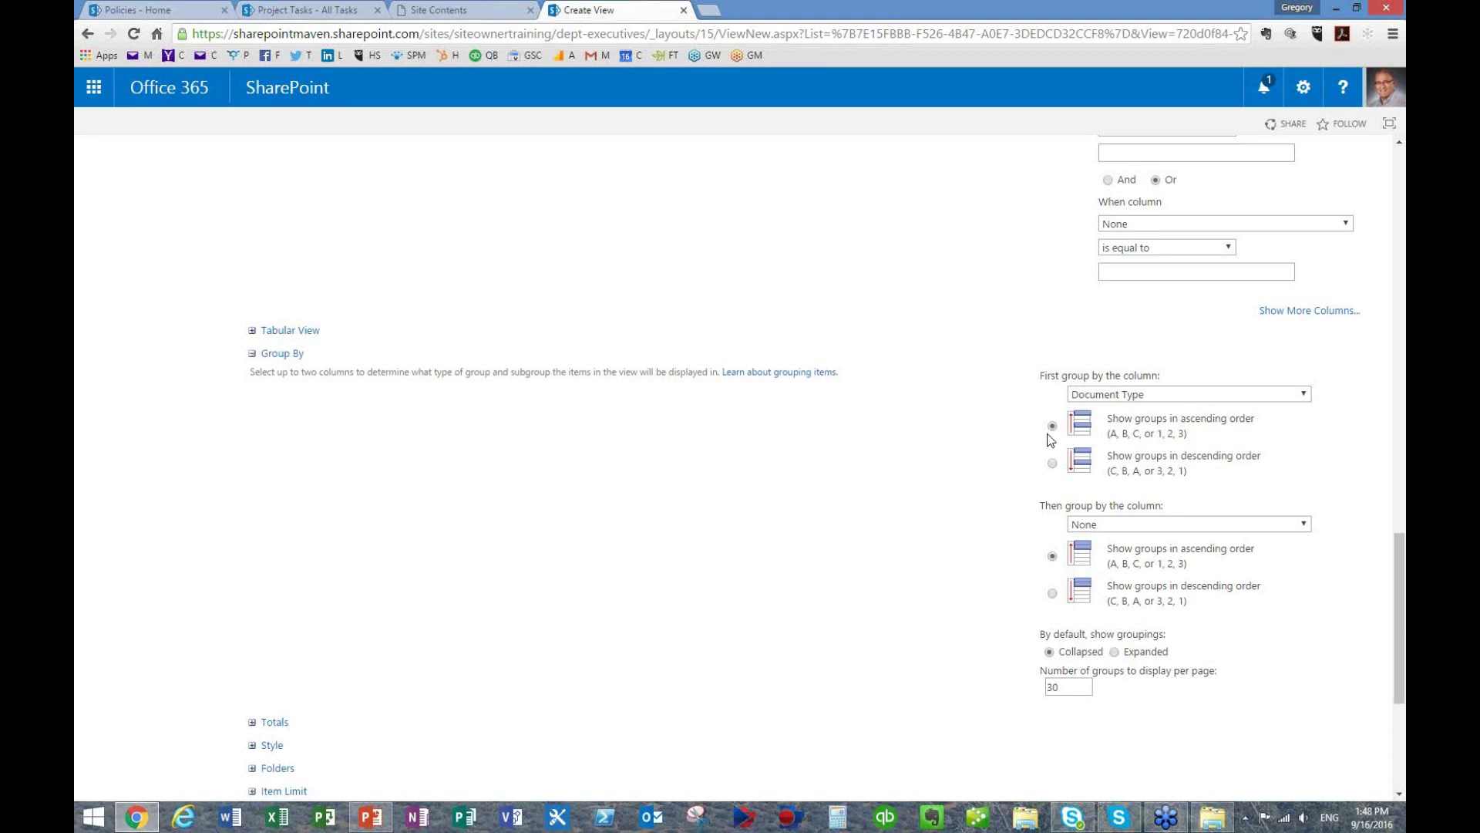
scroll(846, 473, "down", 4)
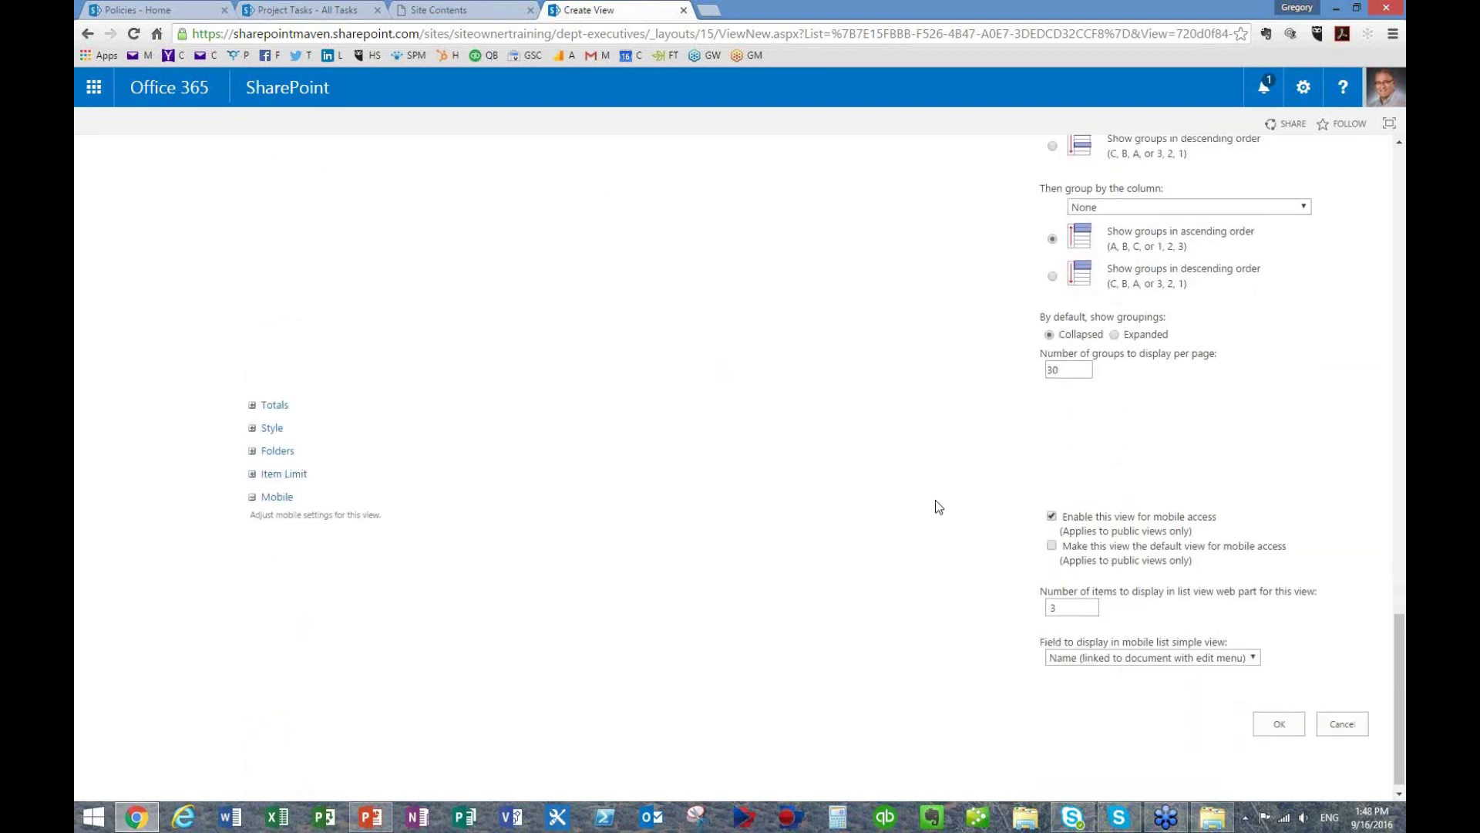
left_click(1279, 717)
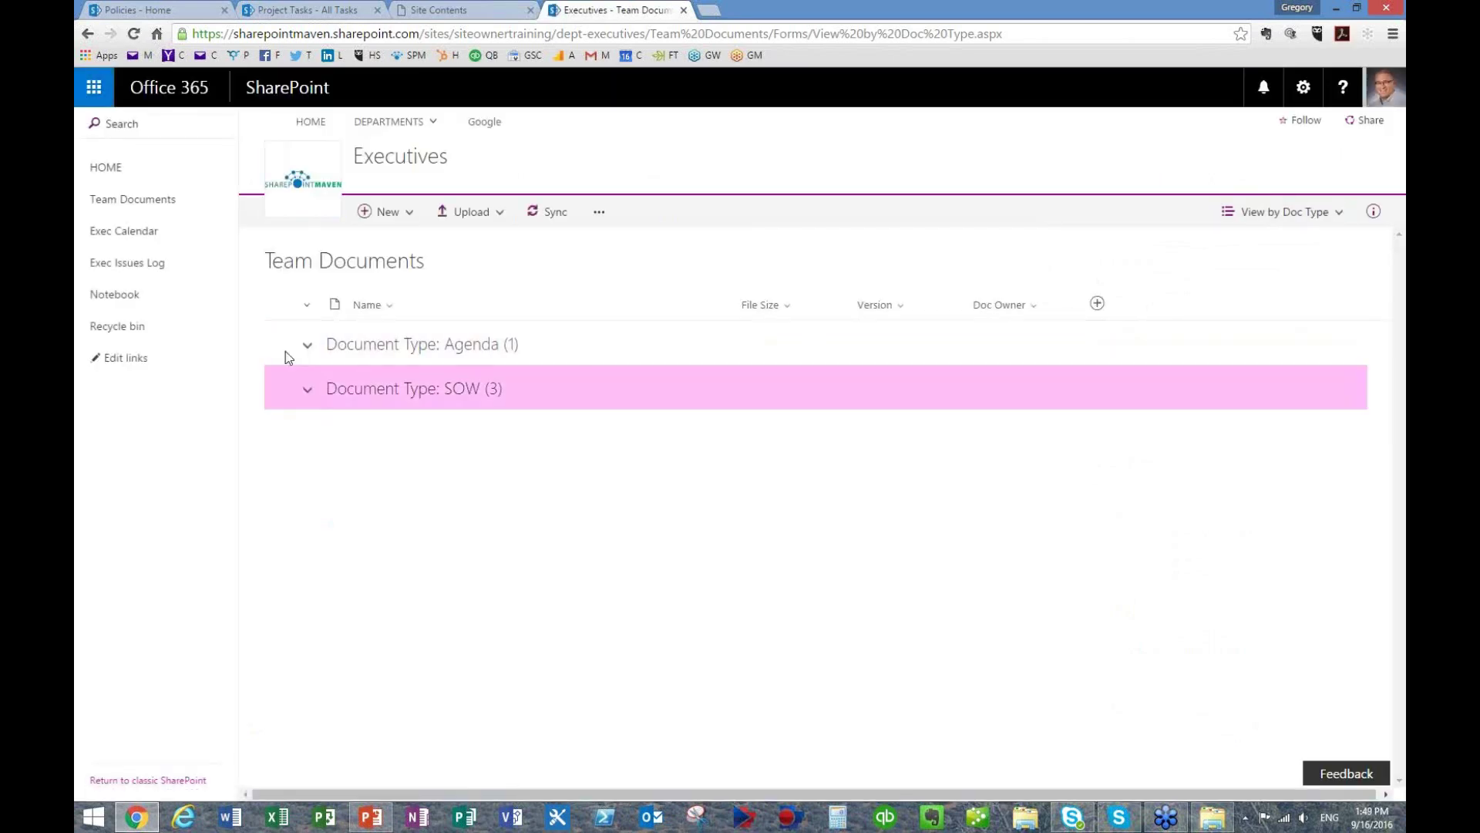
- Inspect the new view's Agenda group, its shown and hidden columns, and the list of available views without changes
left_click(308, 348)
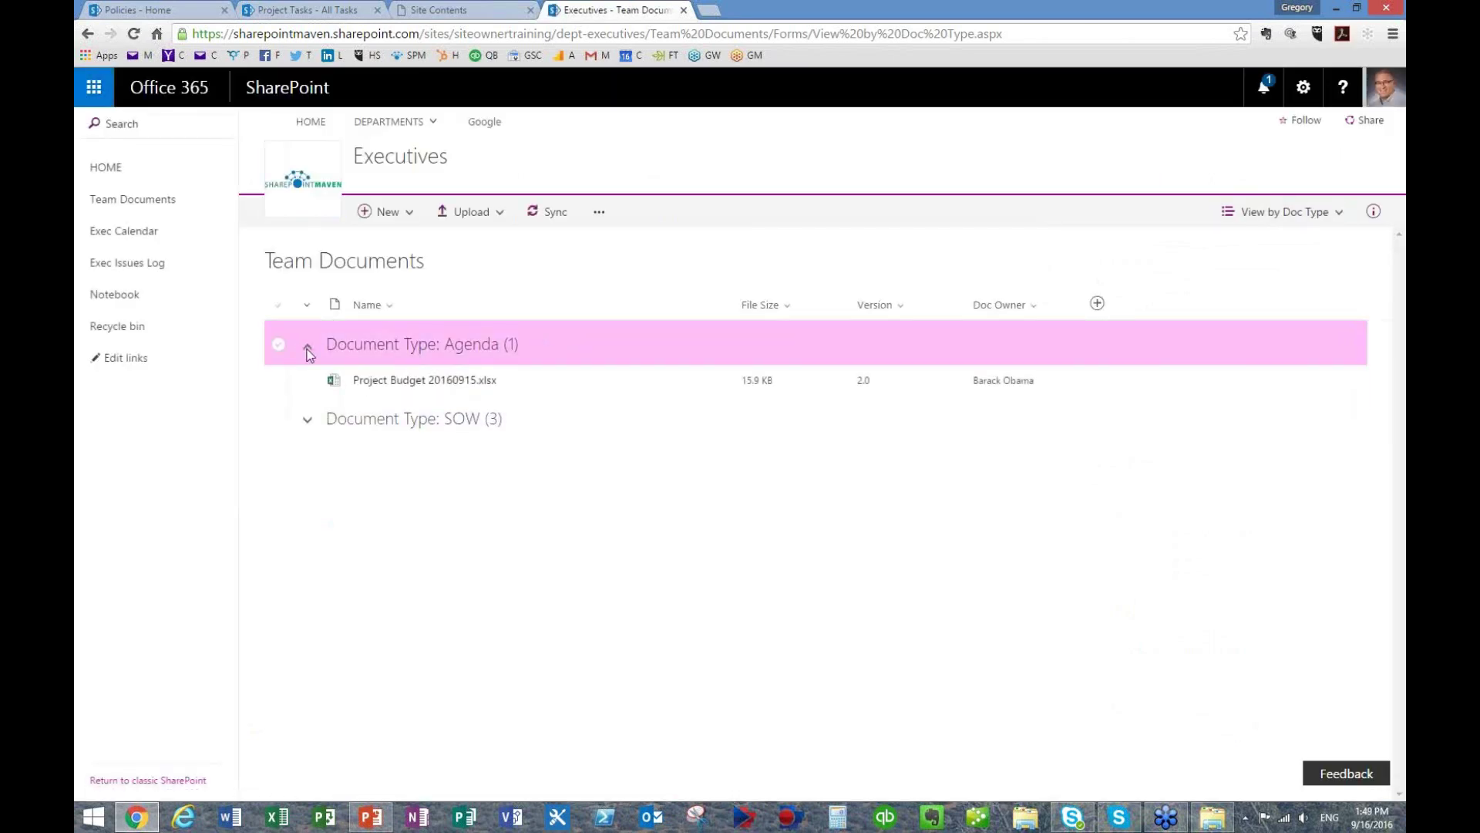
left_click(308, 350)
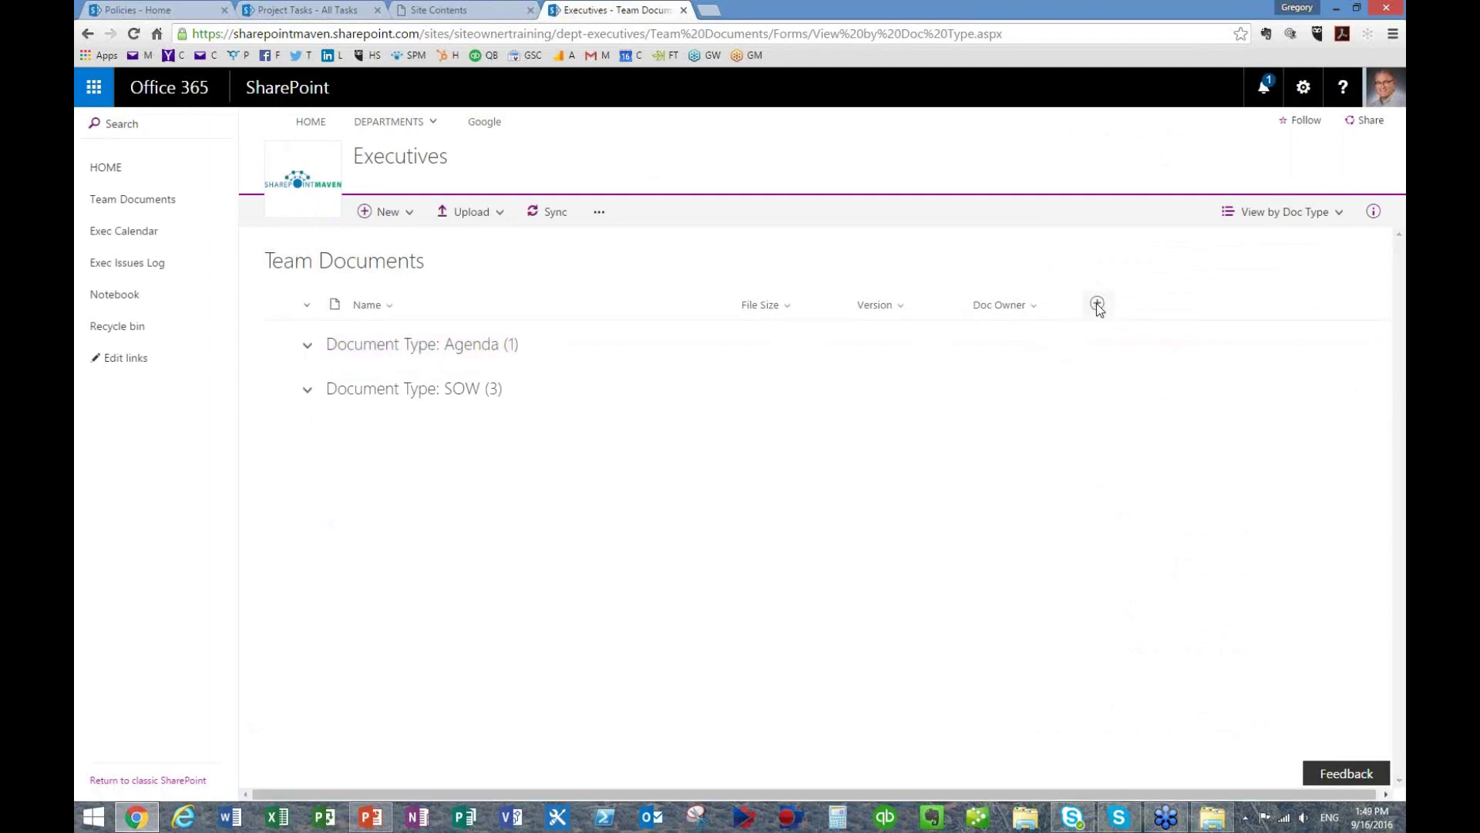
left_click(1097, 304)
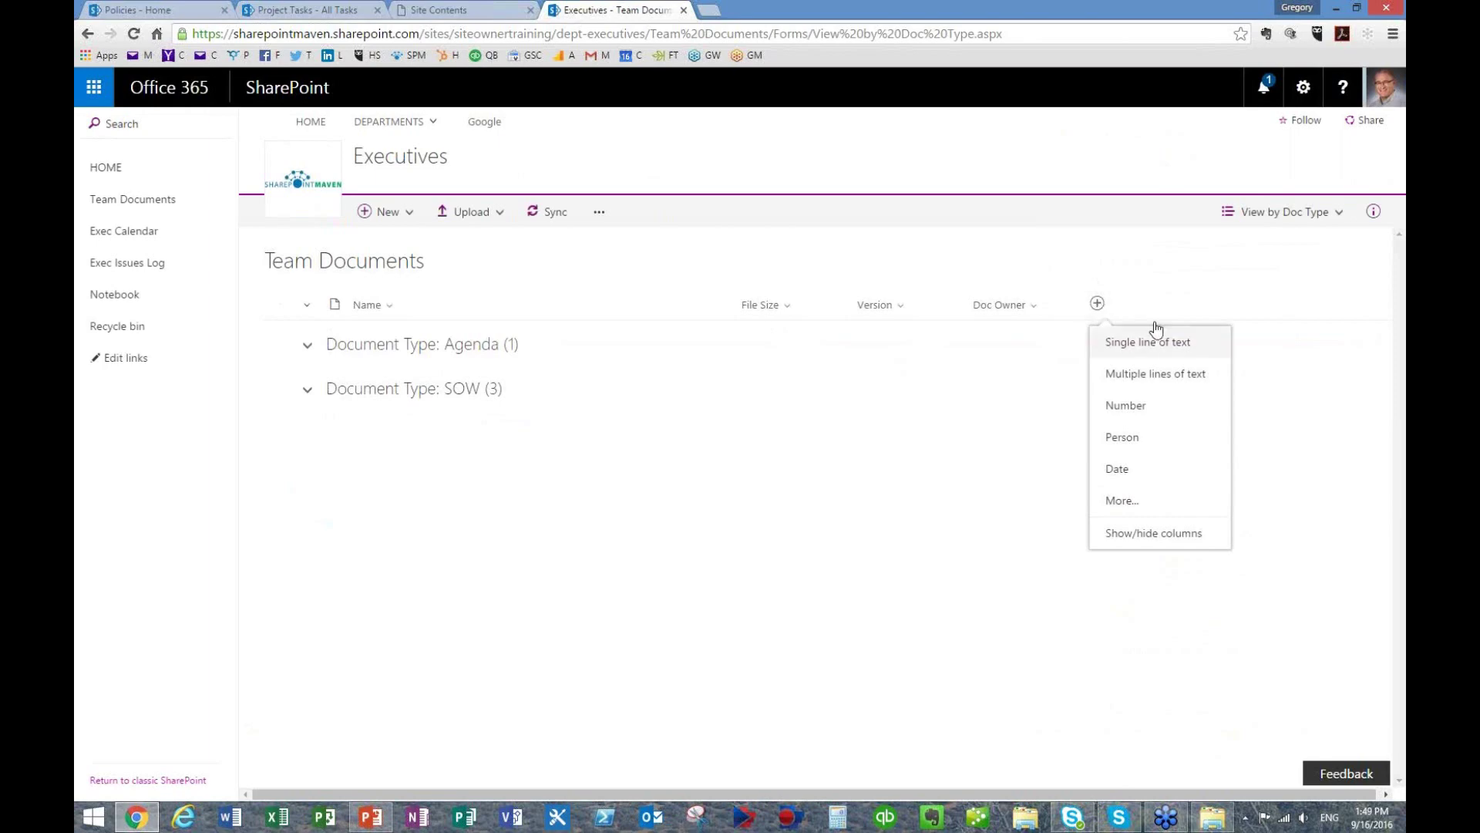
left_click(1153, 533)
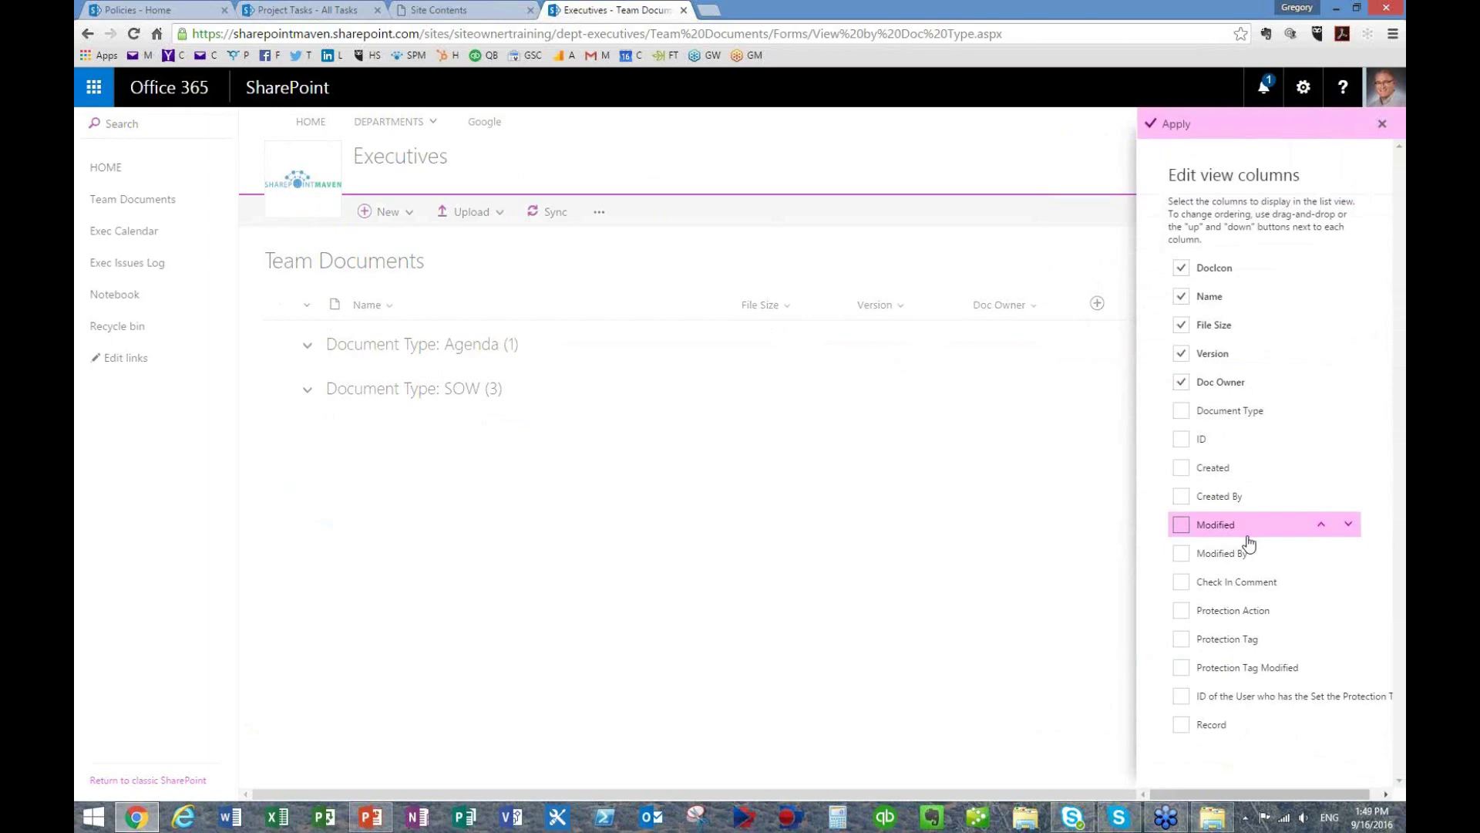
left_click(1073, 145)
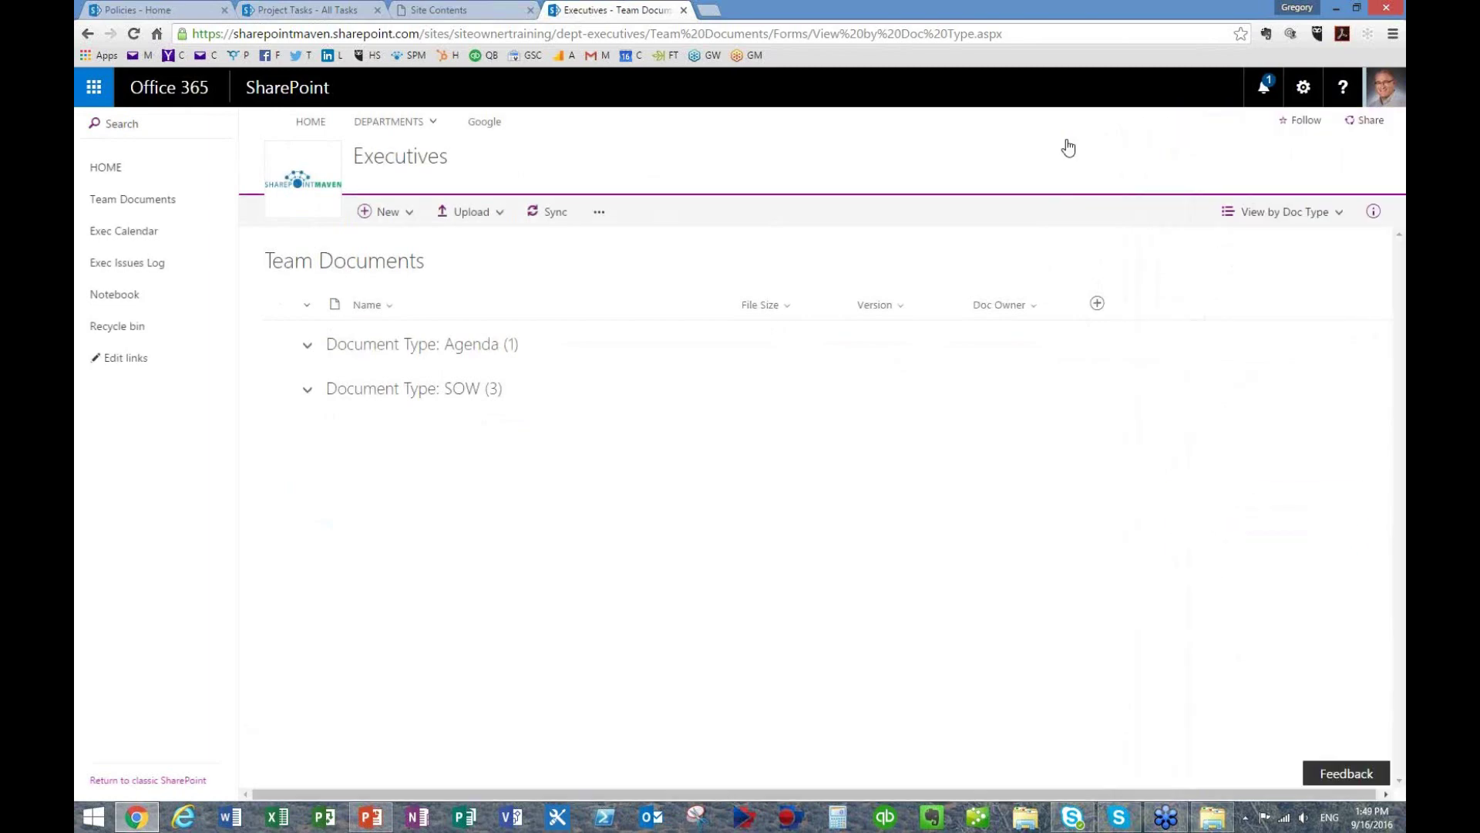
left_click(1286, 212)
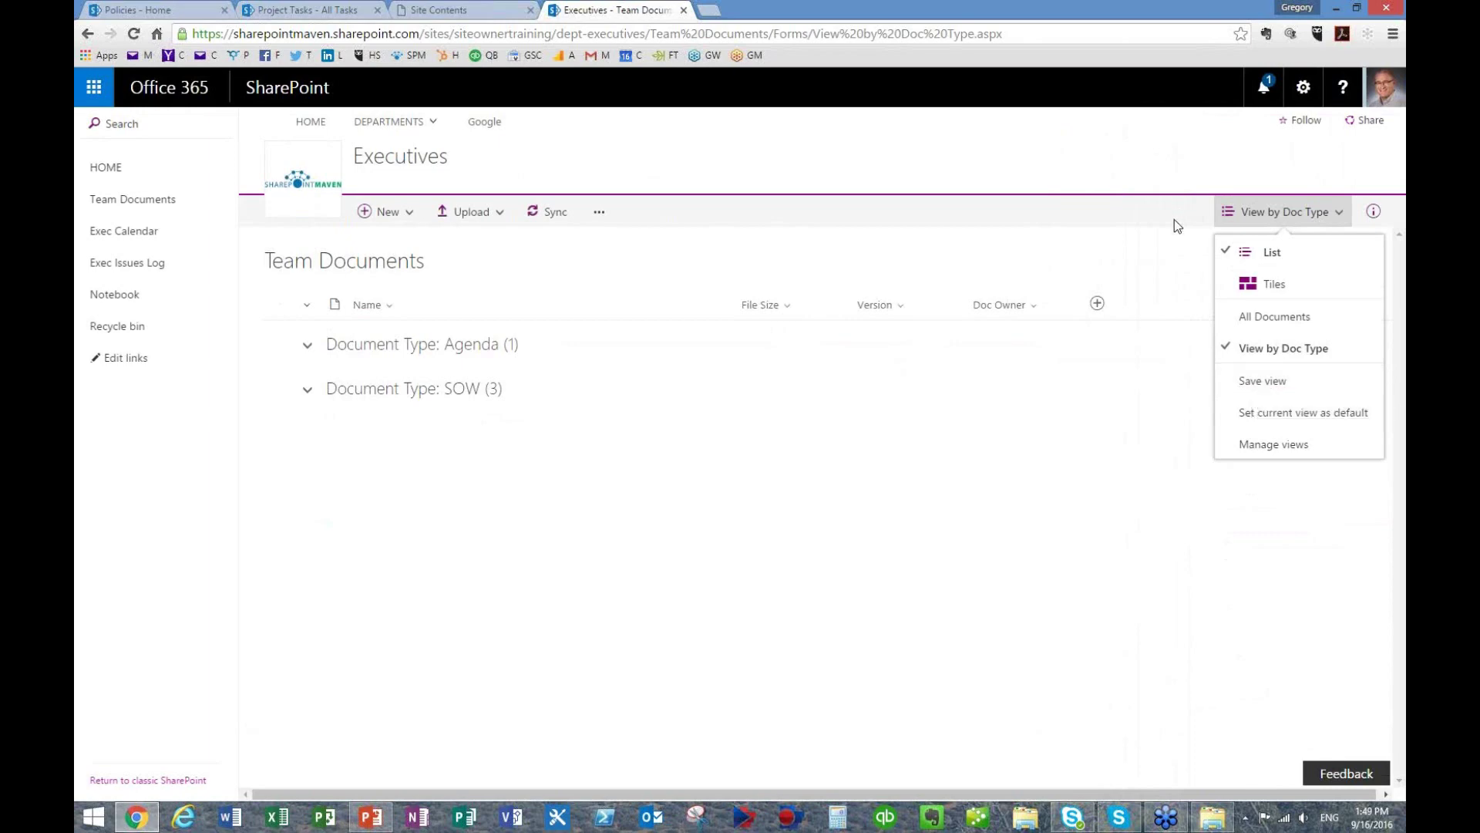
left_click(1155, 162)
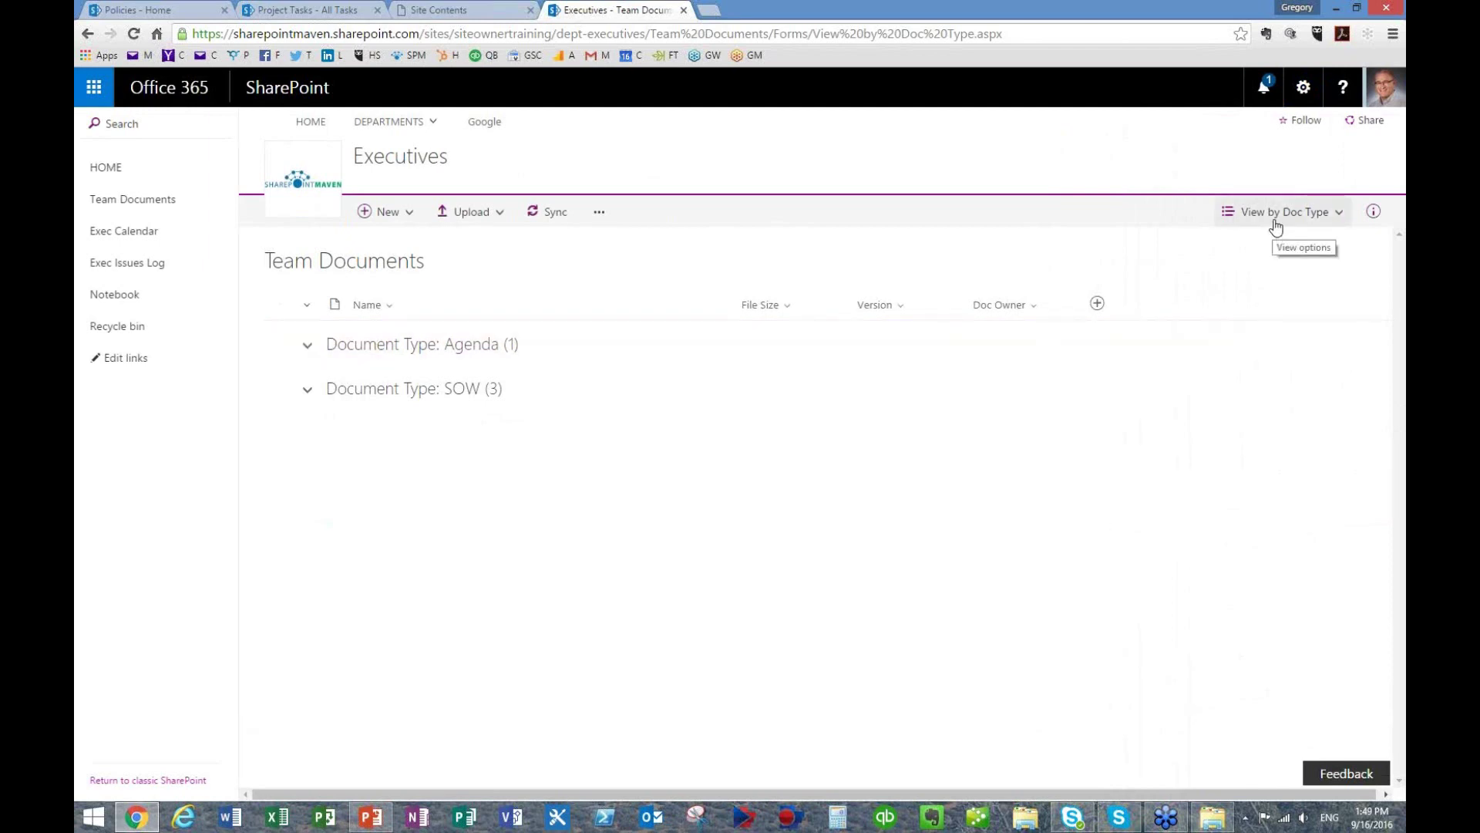
- Start another Team Documents view from the library settings, based on the existing All Documents view
left_click(1303, 87)
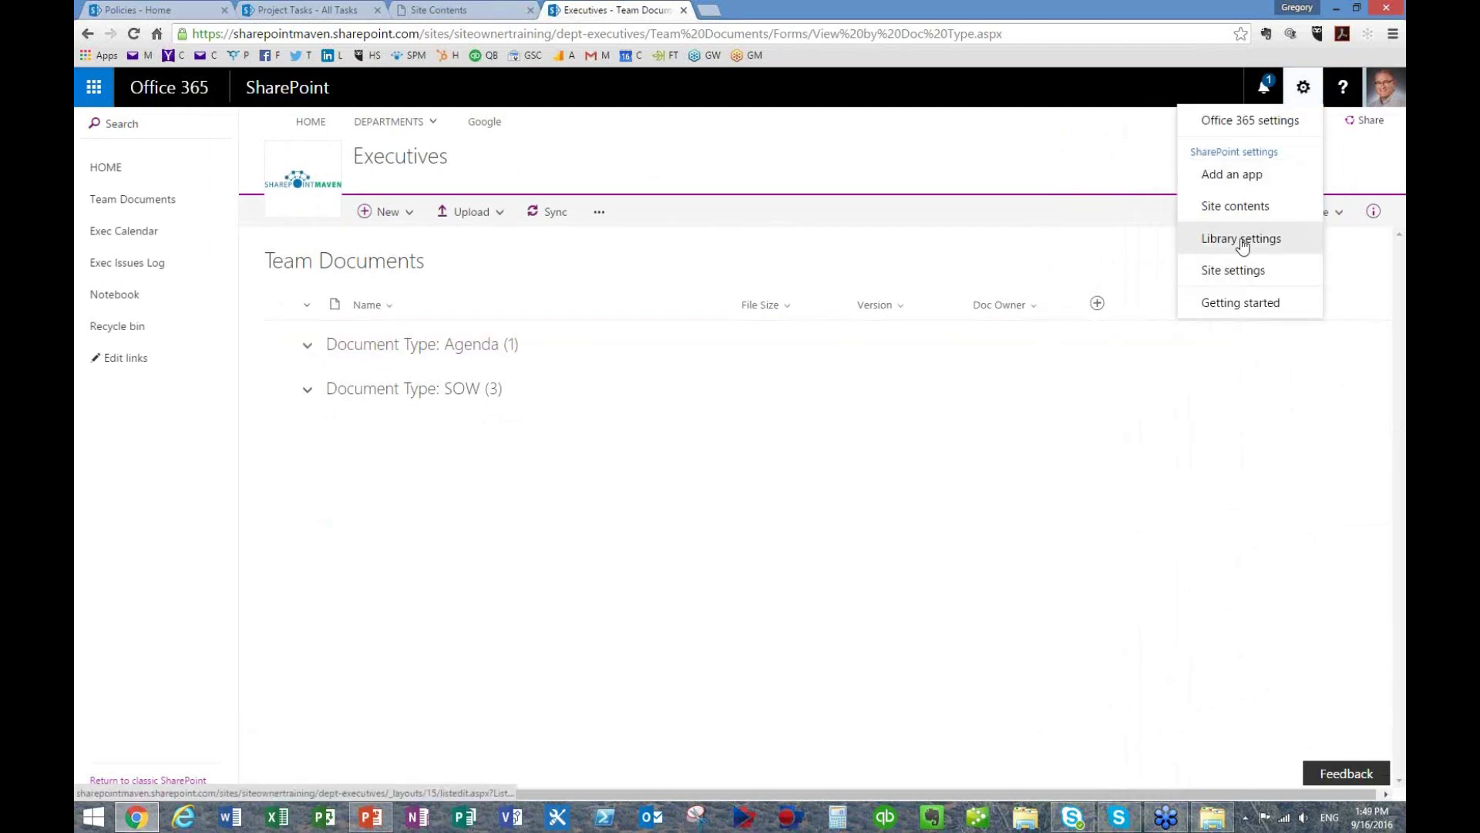
left_click(1241, 240)
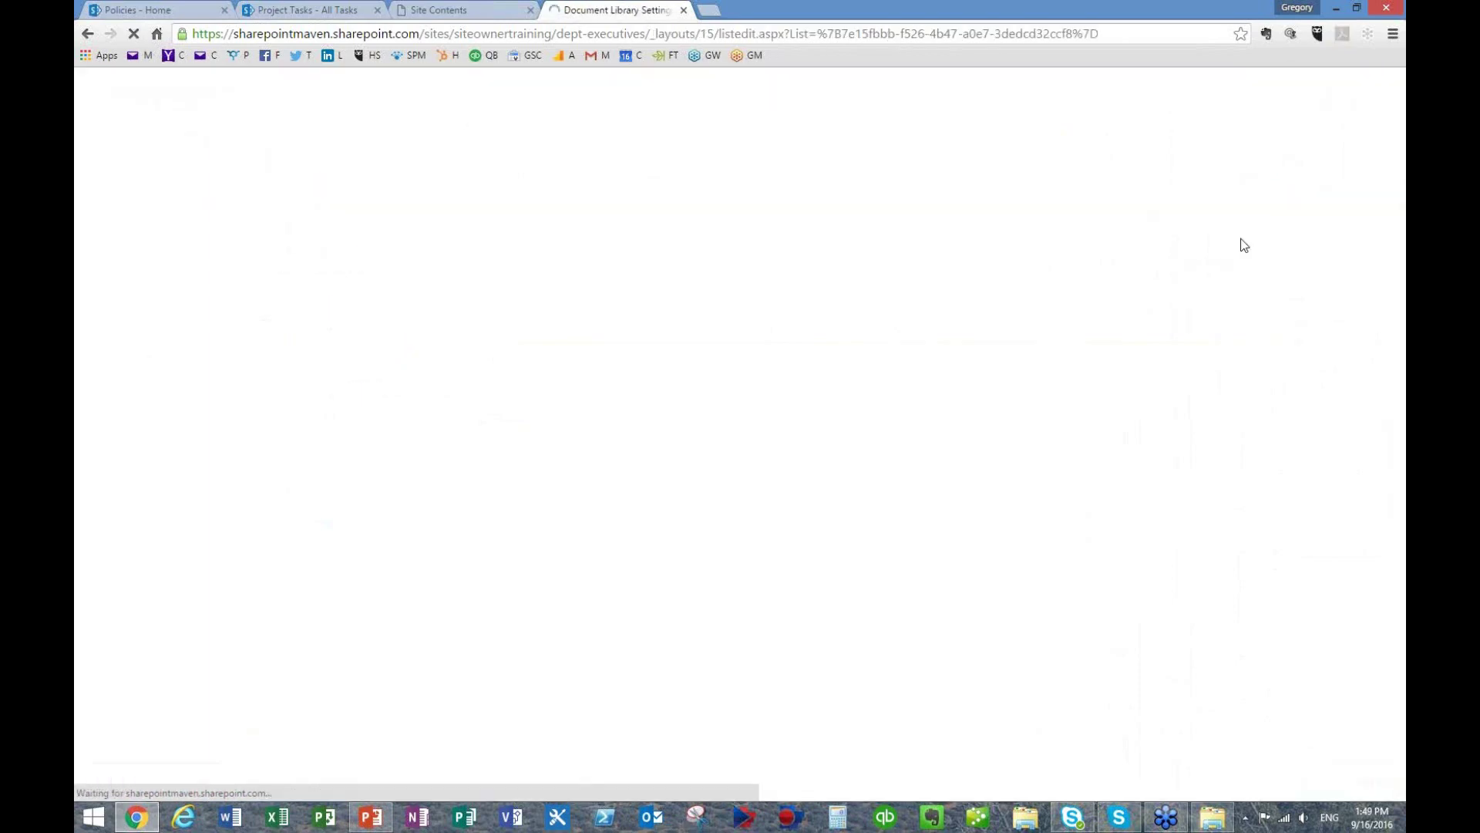
scroll(369, 595, "down", 5)
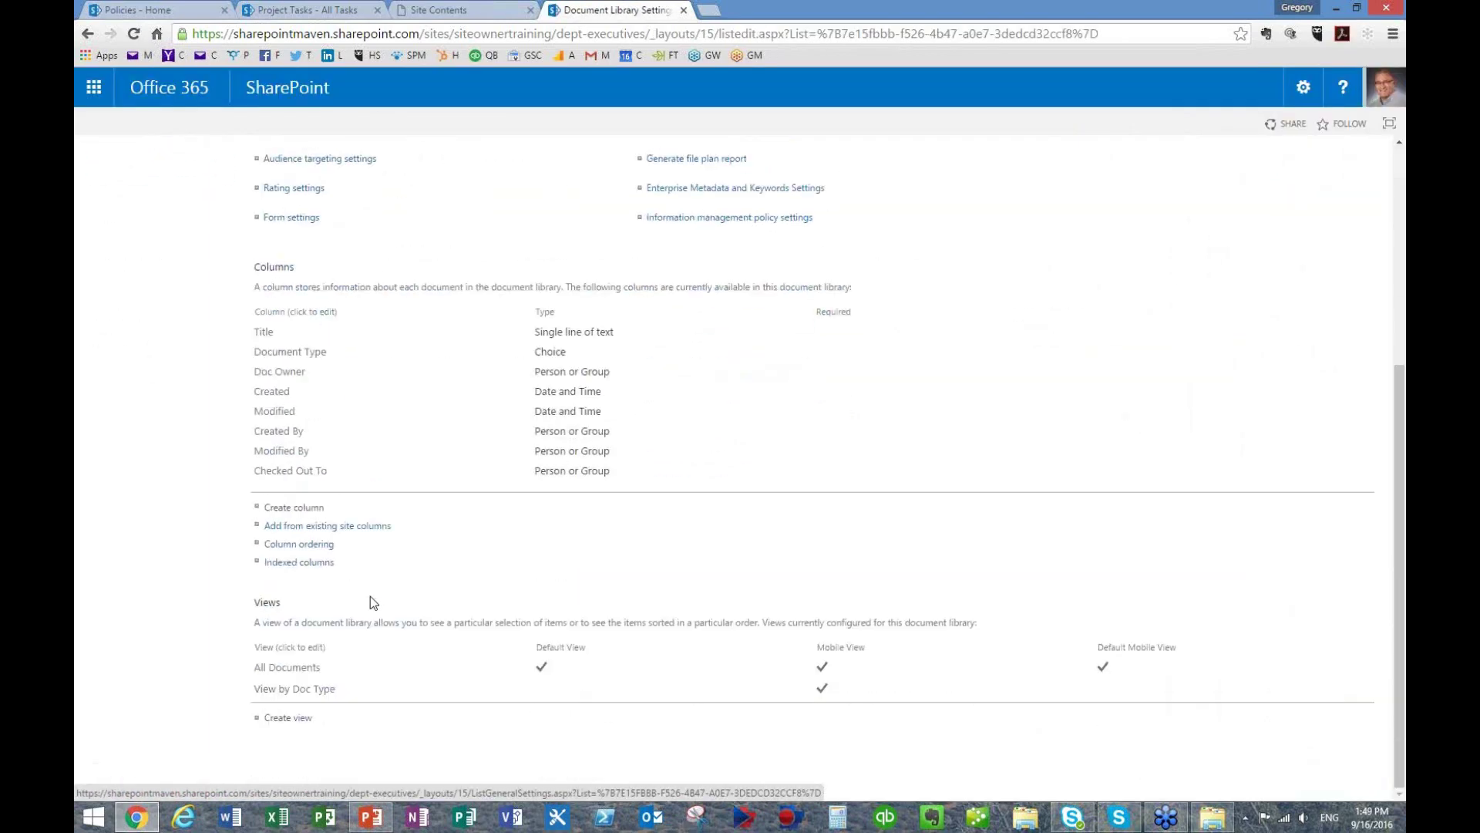
left_click(297, 717)
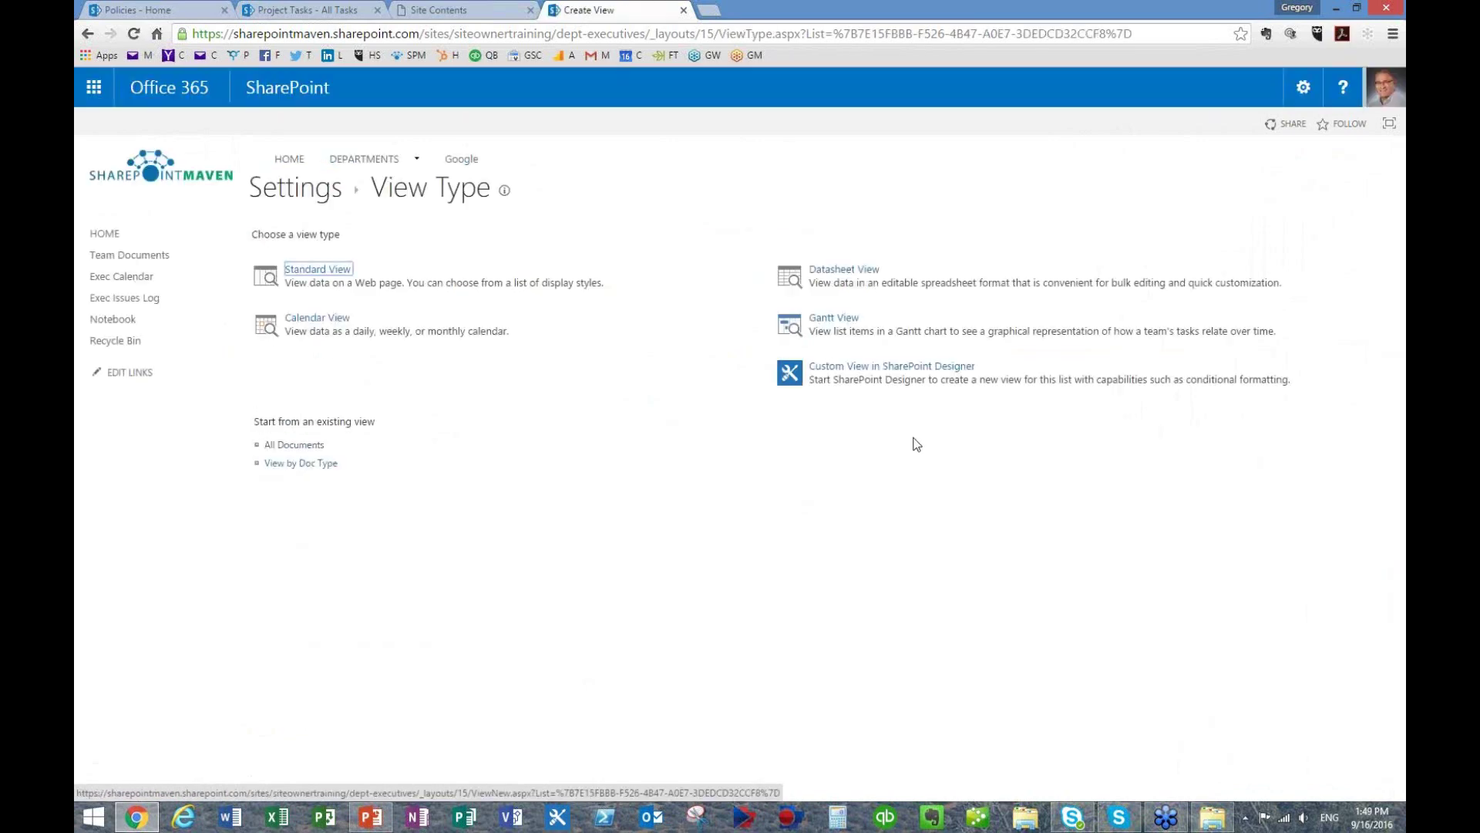
left_click(303, 446)
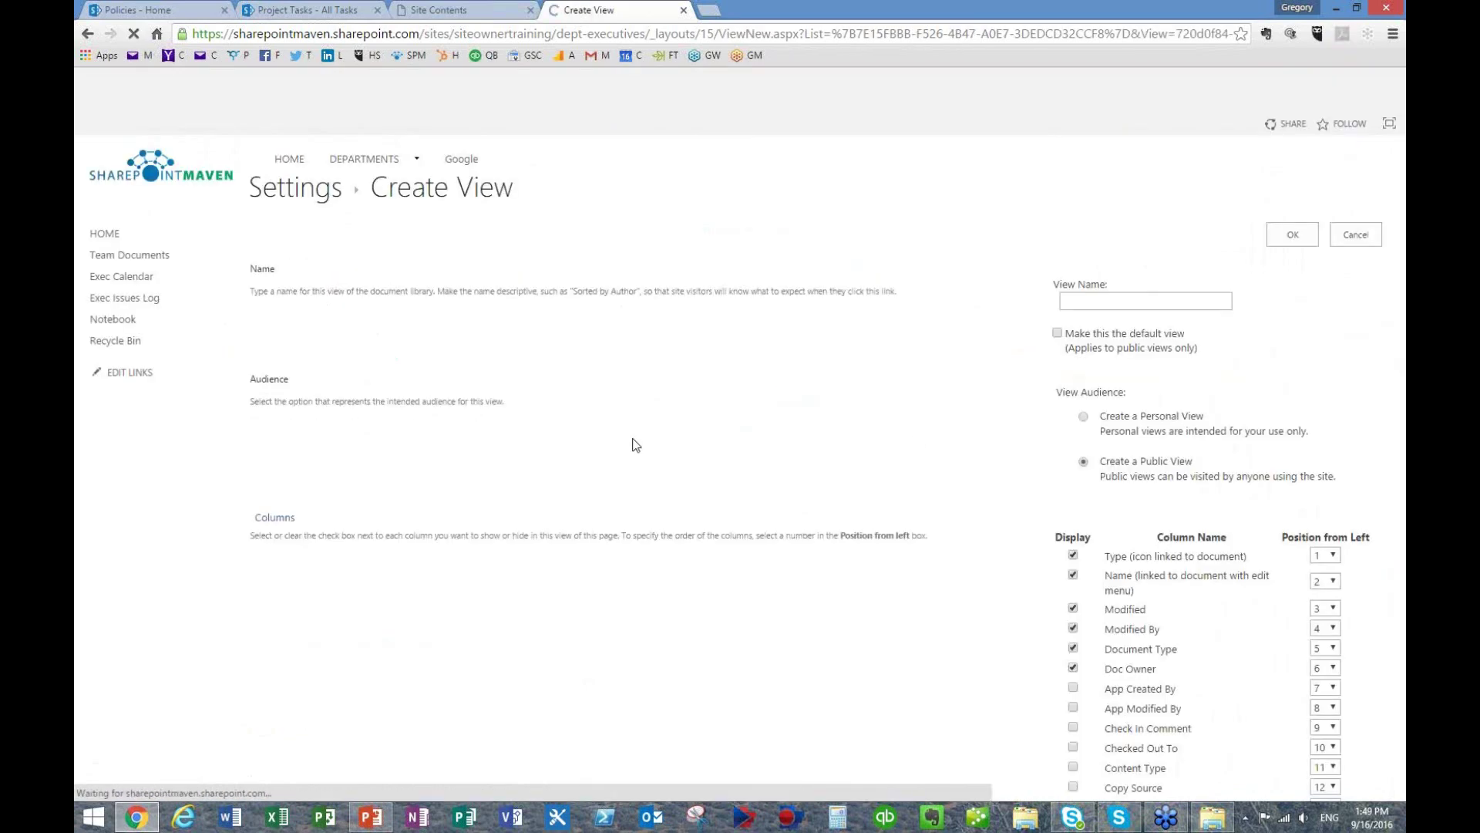
- Name the new view View by Owner
type("Vie")
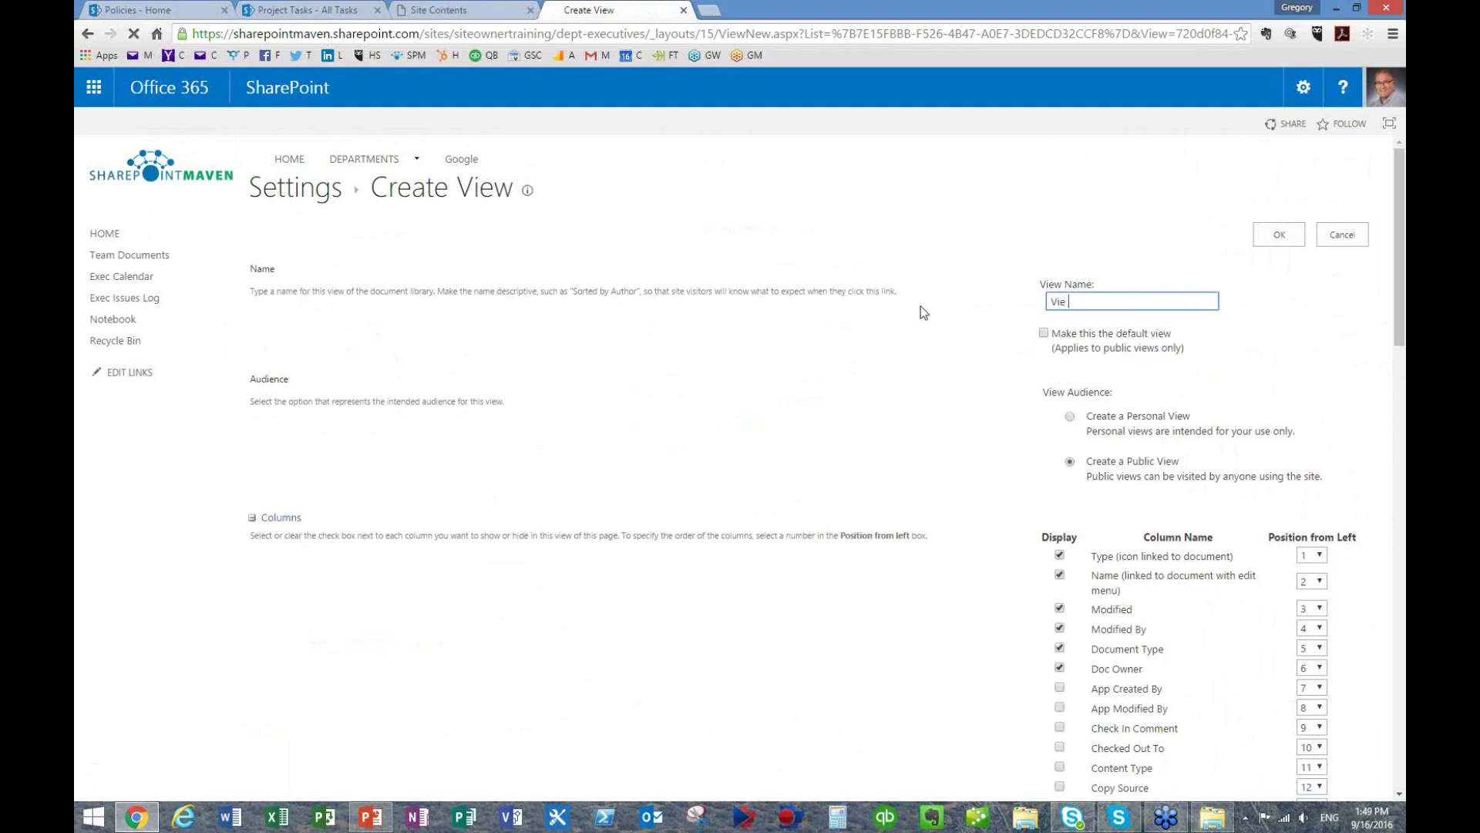
type("w bu OP")
key("BackSpace")
type("wner")
left_click(1093, 299)
key("BackSpace")
type("y")
scroll(1094, 294, "down", 2)
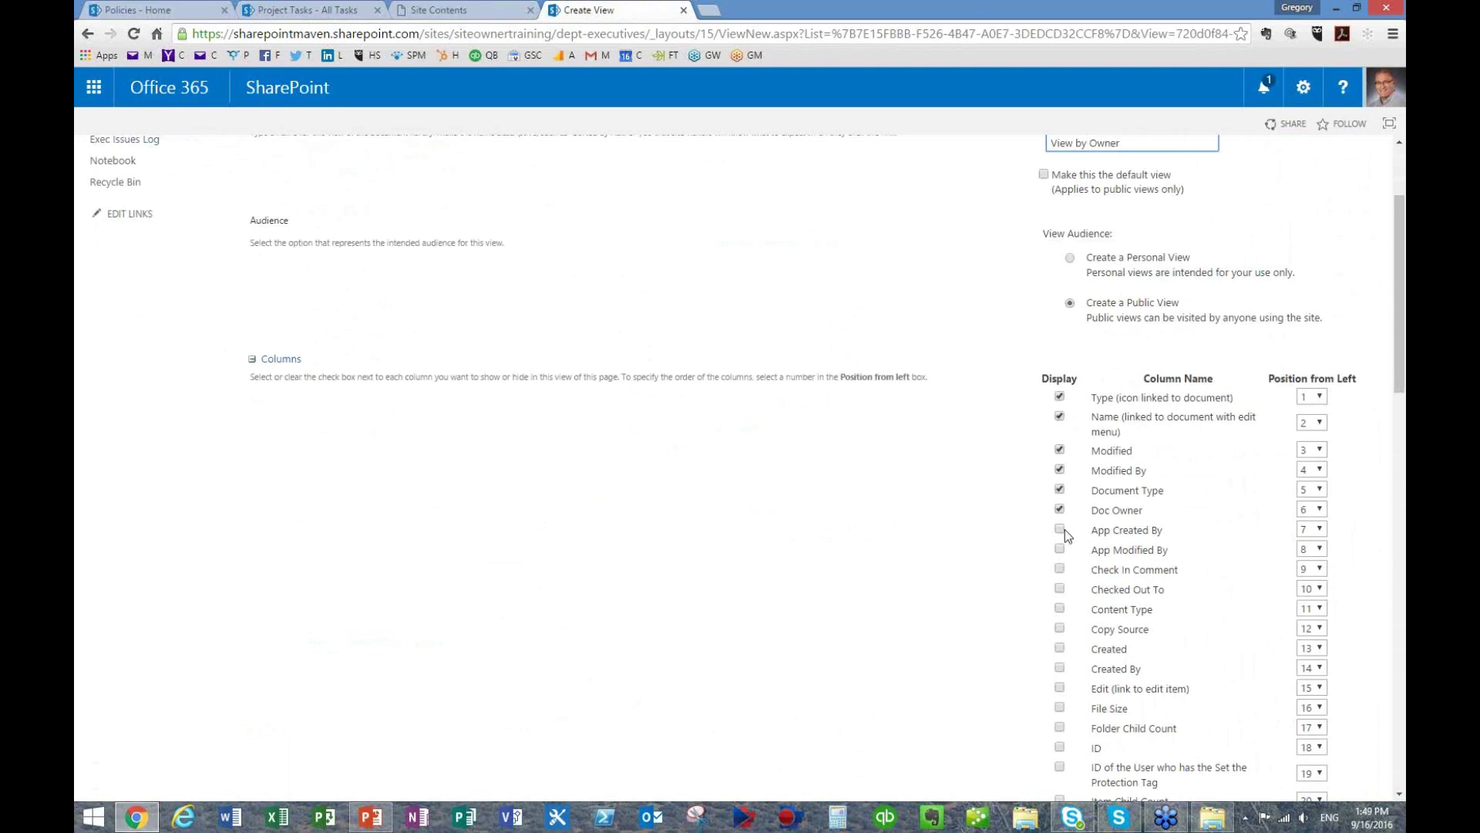
- Exclude the Doc Owner, Modified By and Modified columns from the View by Owner view
left_click(1060, 510)
left_click(1060, 470)
left_click(1060, 449)
- Group the view by Doc Owner and save it
scroll(866, 482, "down", 15)
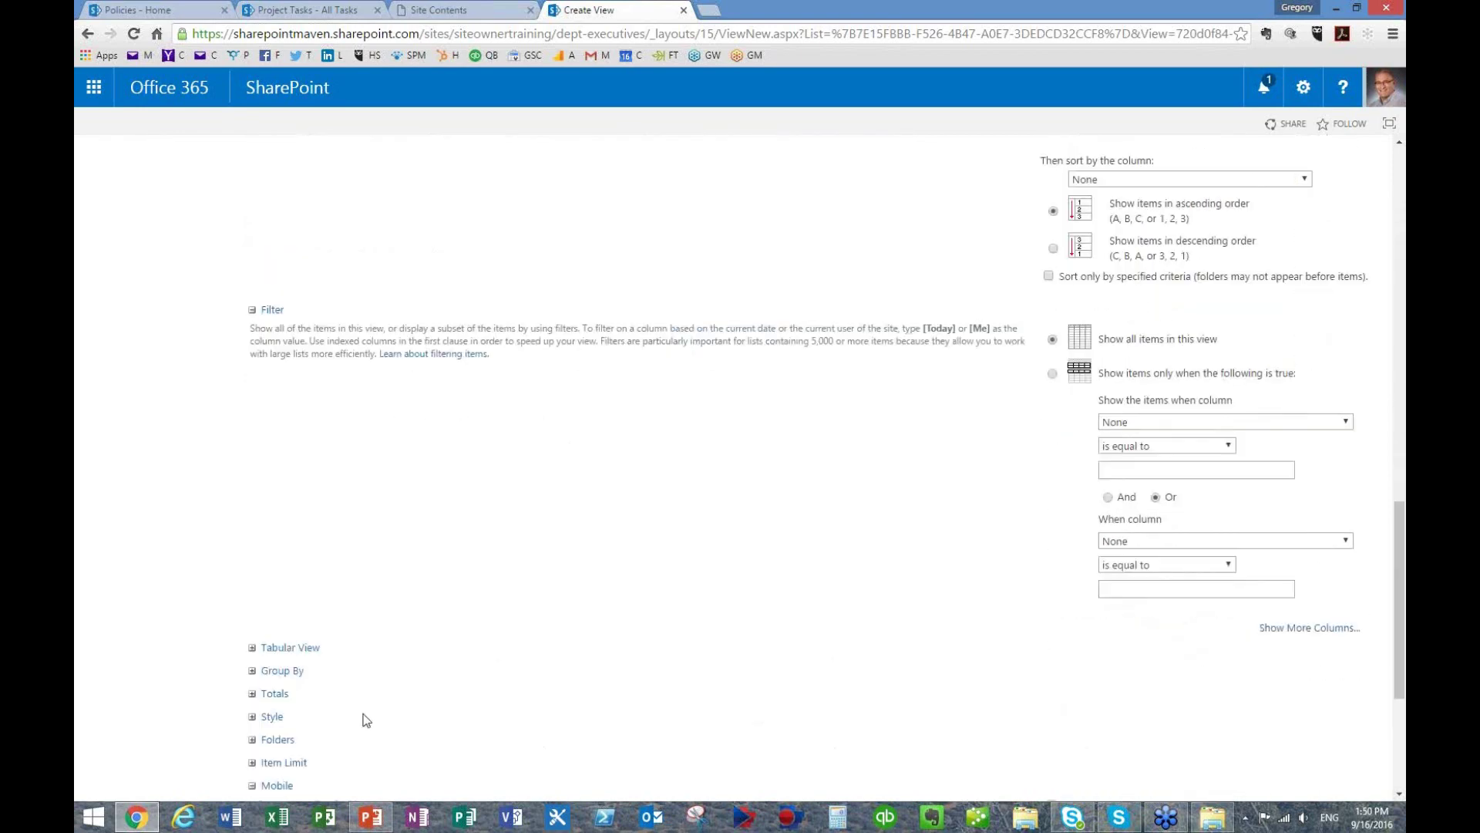
left_click(255, 673)
scroll(640, 603, "down", 1)
scroll(640, 603, "down", 3)
left_click(1096, 473)
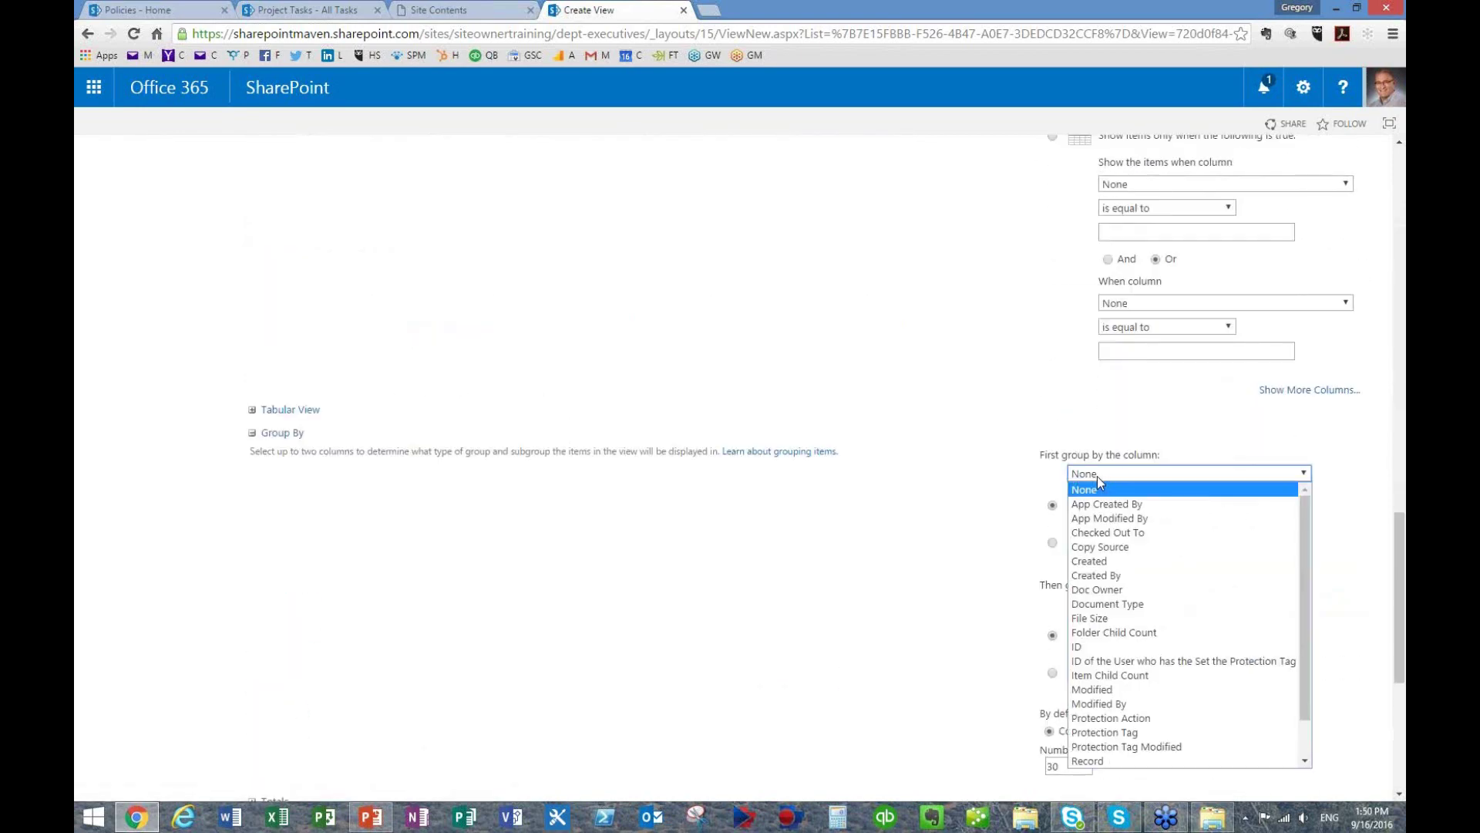
left_click(1111, 591)
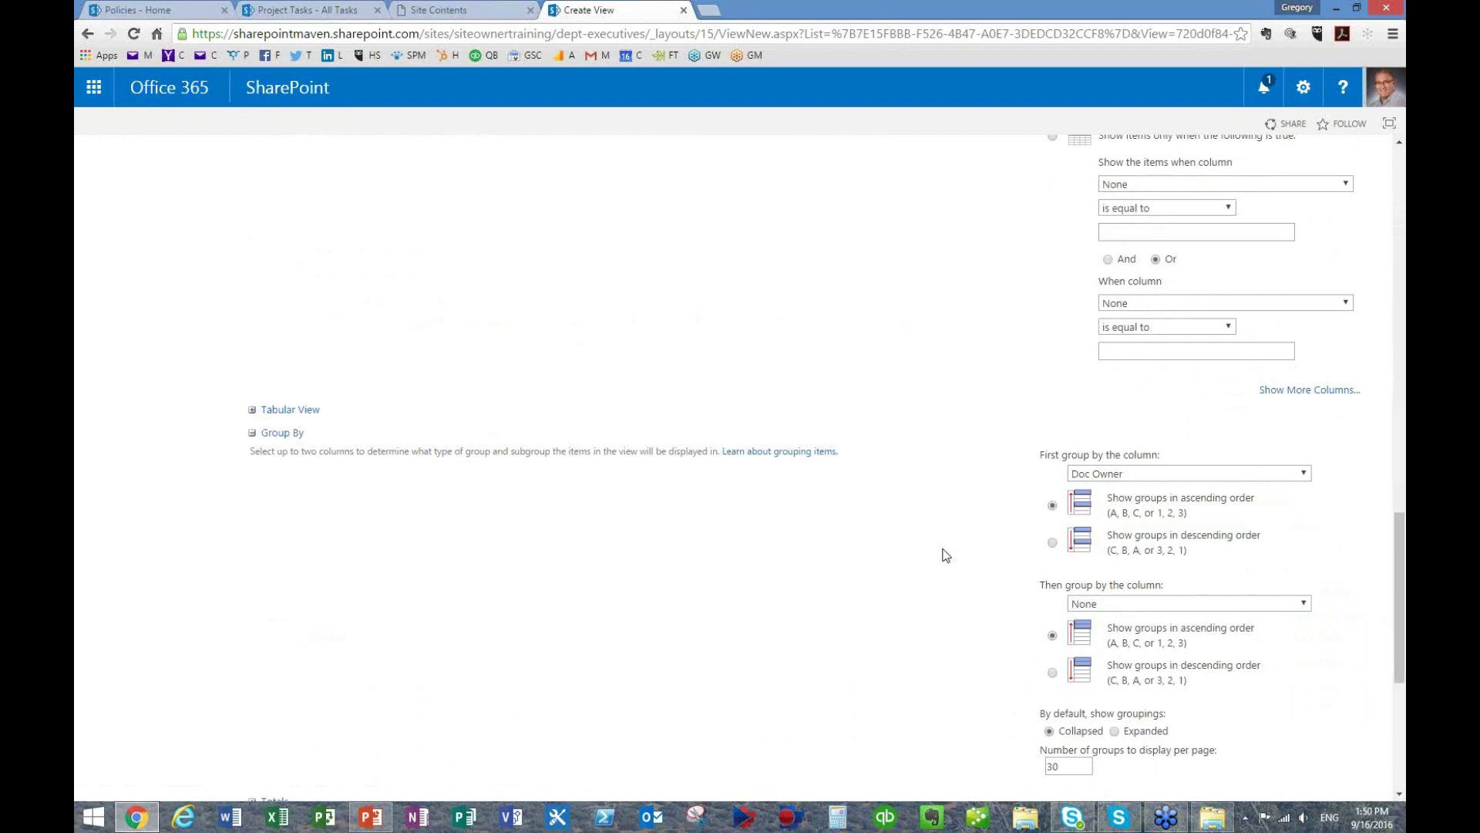
scroll(893, 545, "down", 5)
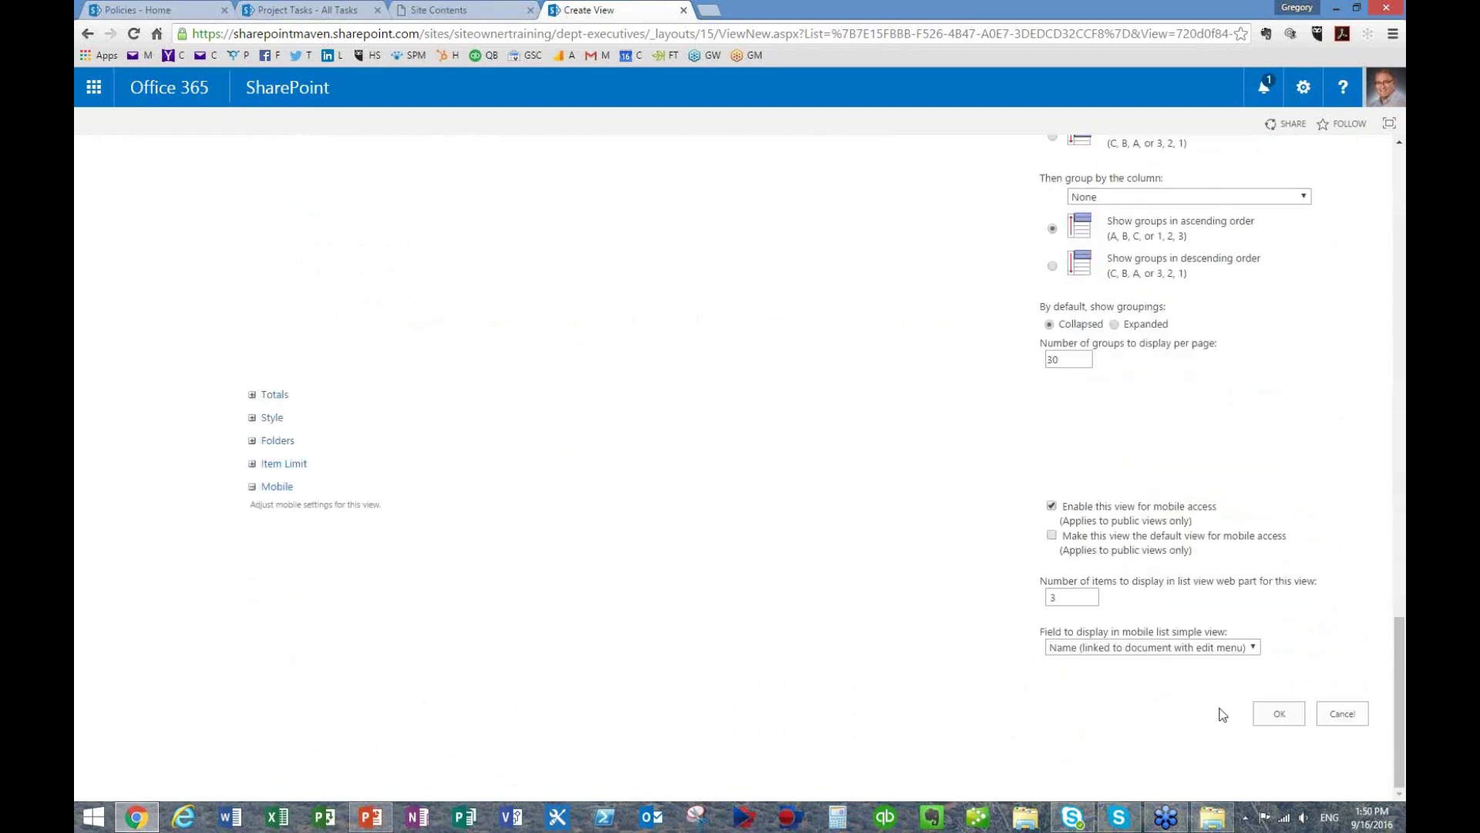
left_click(1279, 714)
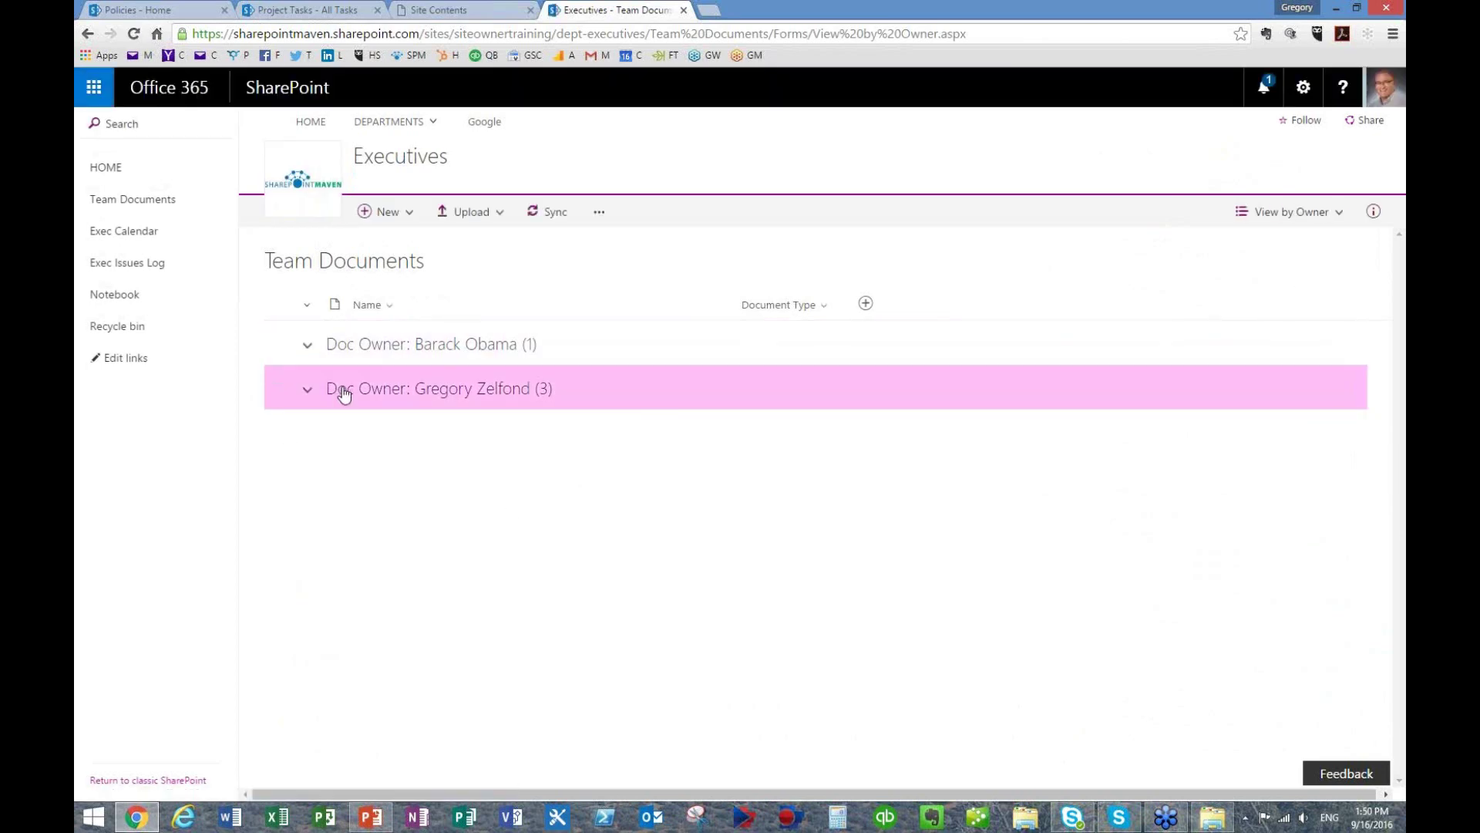
- Reopen Team Documents in its All Documents view and filter Document Type to Agenda
left_click(118, 201)
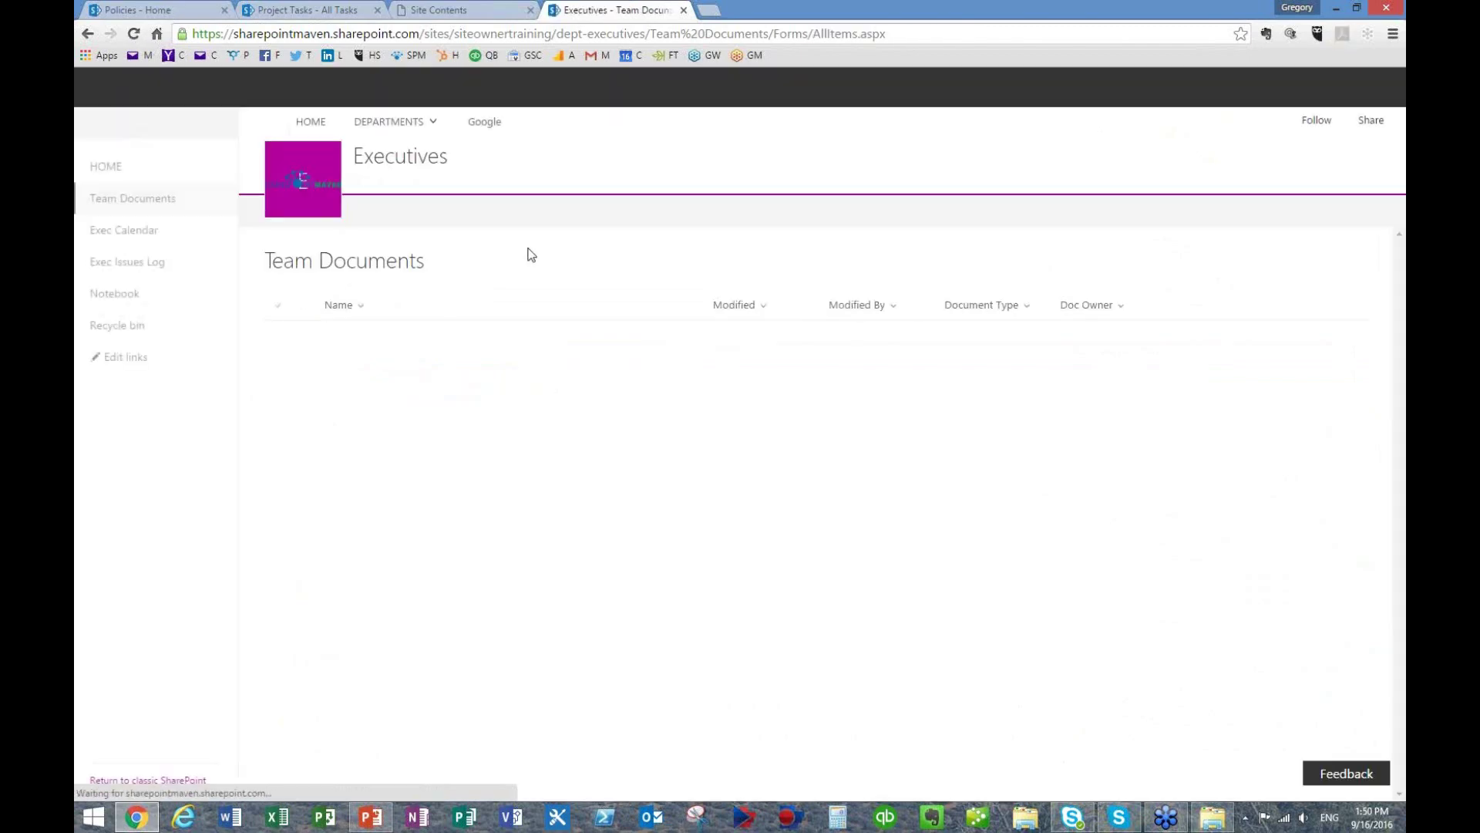
left_click(1031, 311)
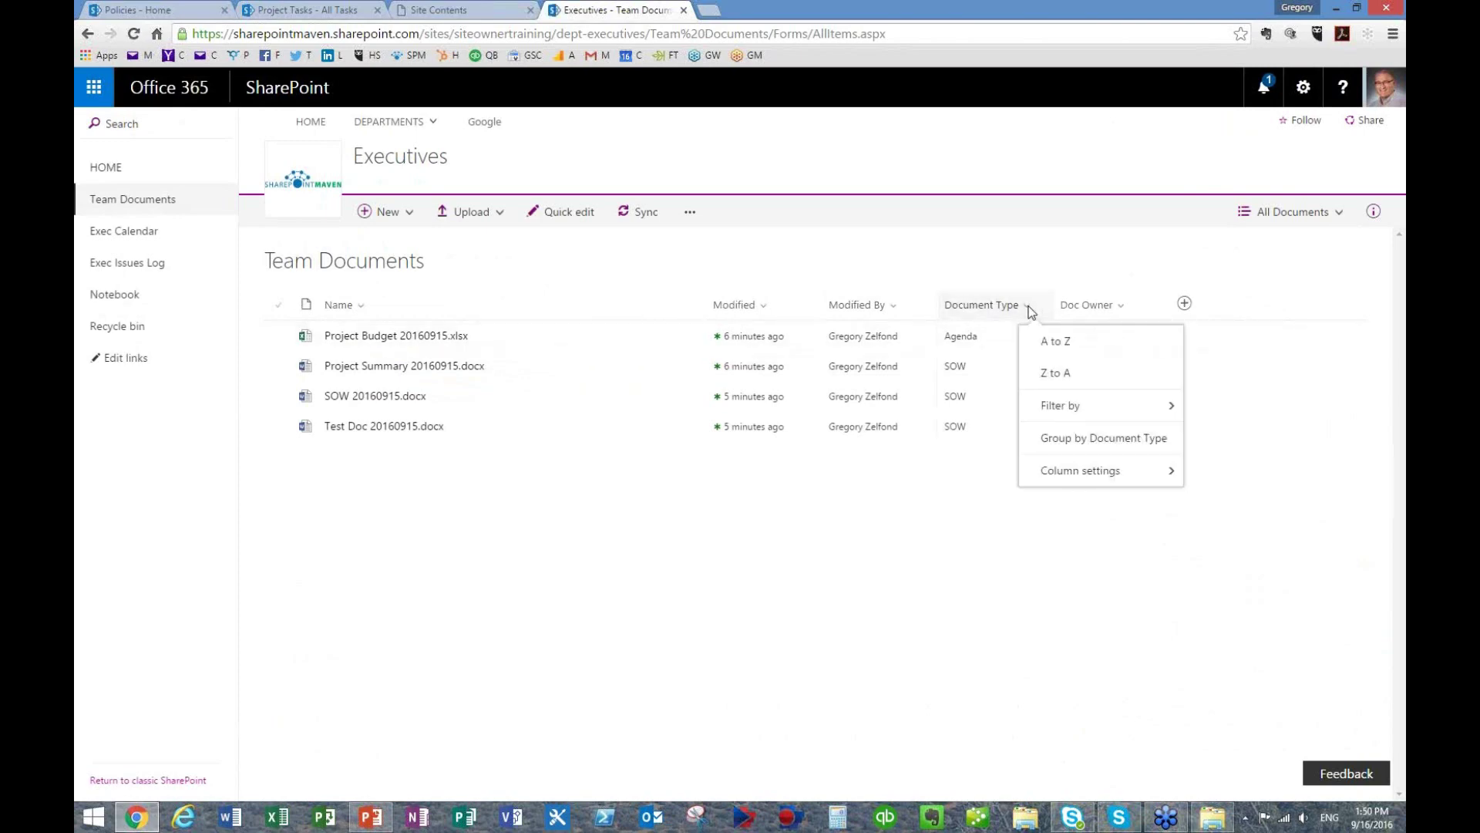
mouse_move(1067, 412)
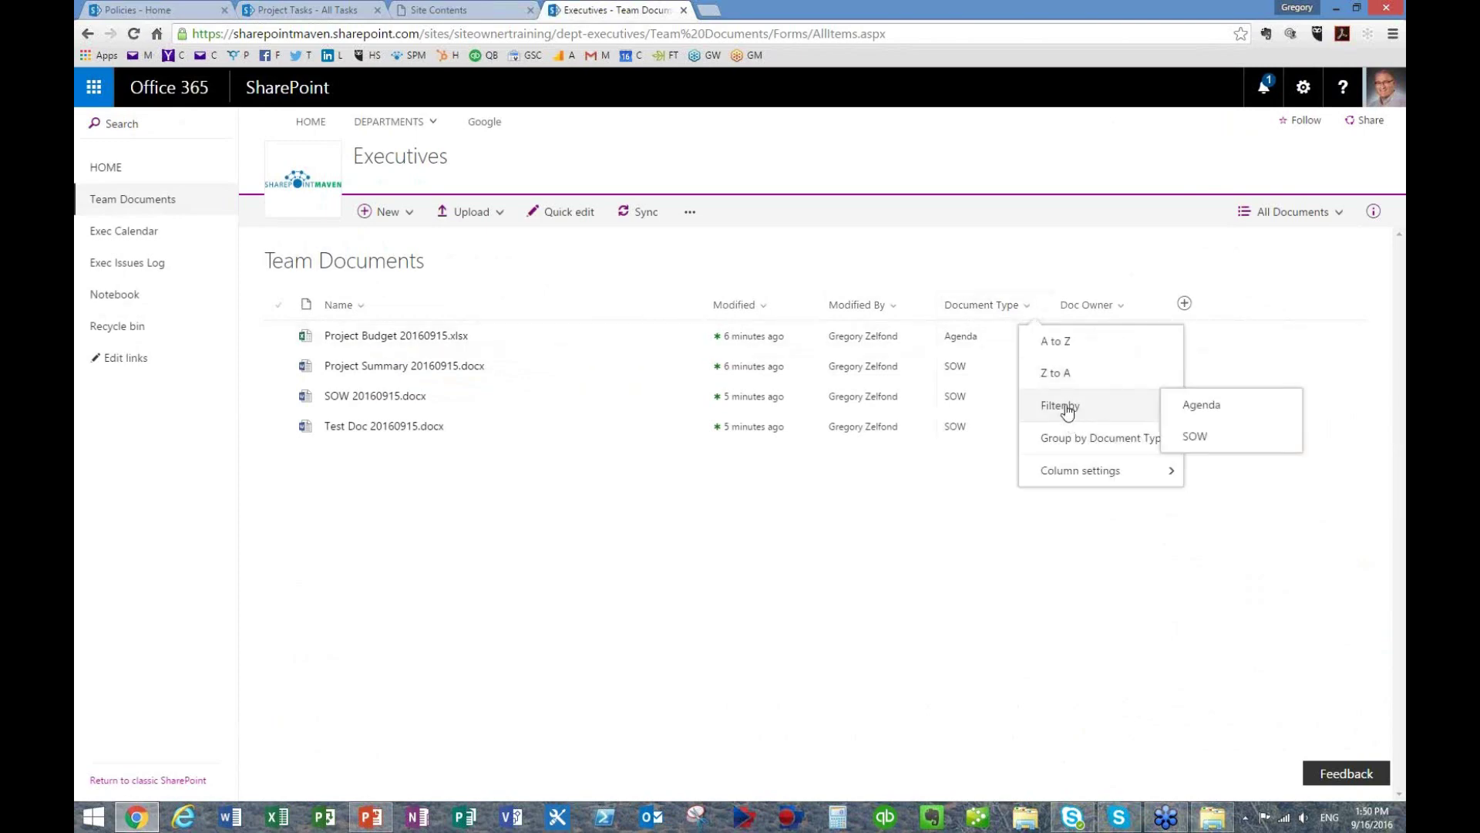
left_click(1199, 411)
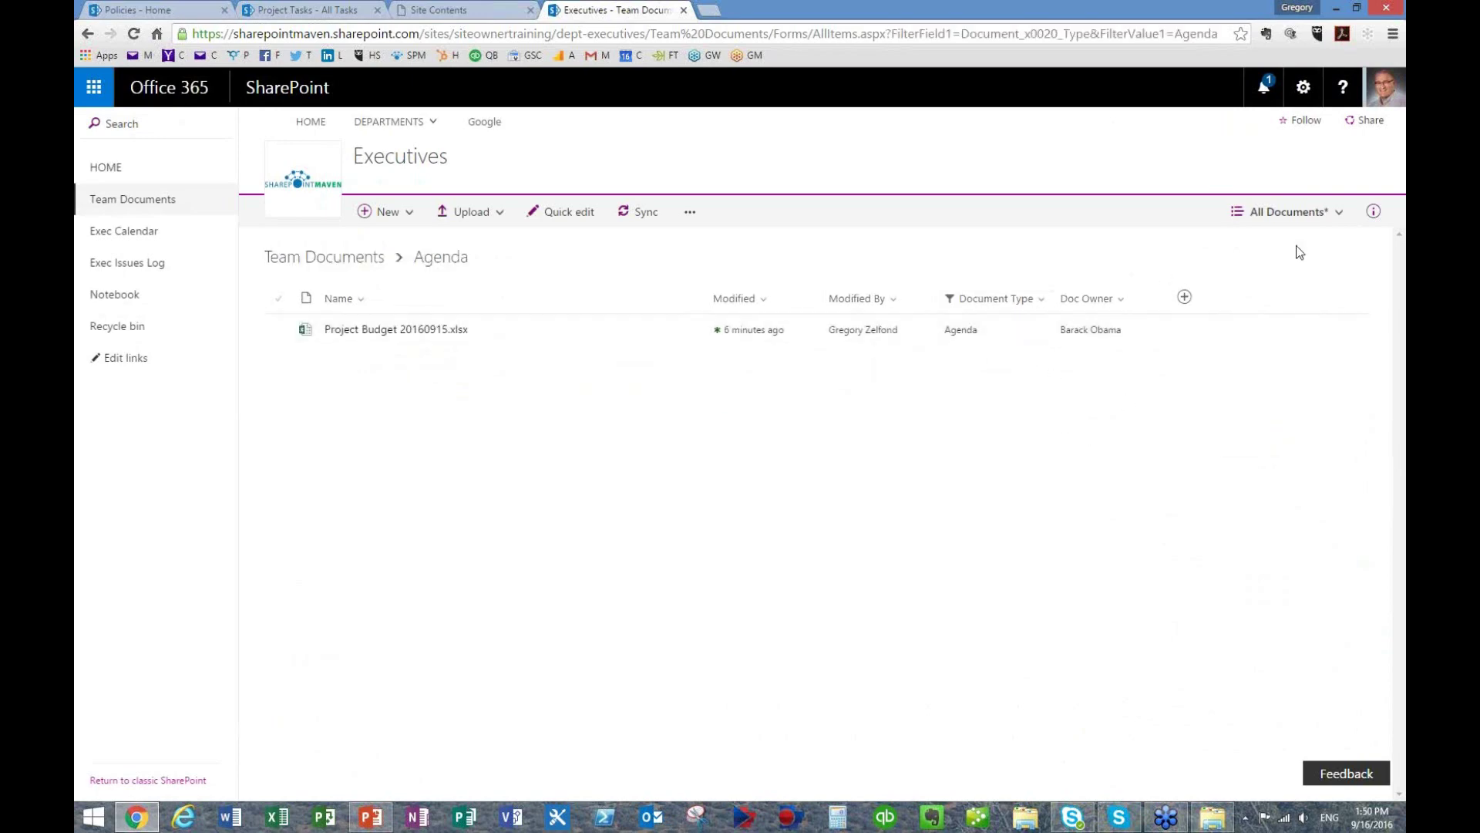
- Display Team Documents in View by Doc Type, followed by View by Owner
left_click(1268, 216)
left_click(1278, 360)
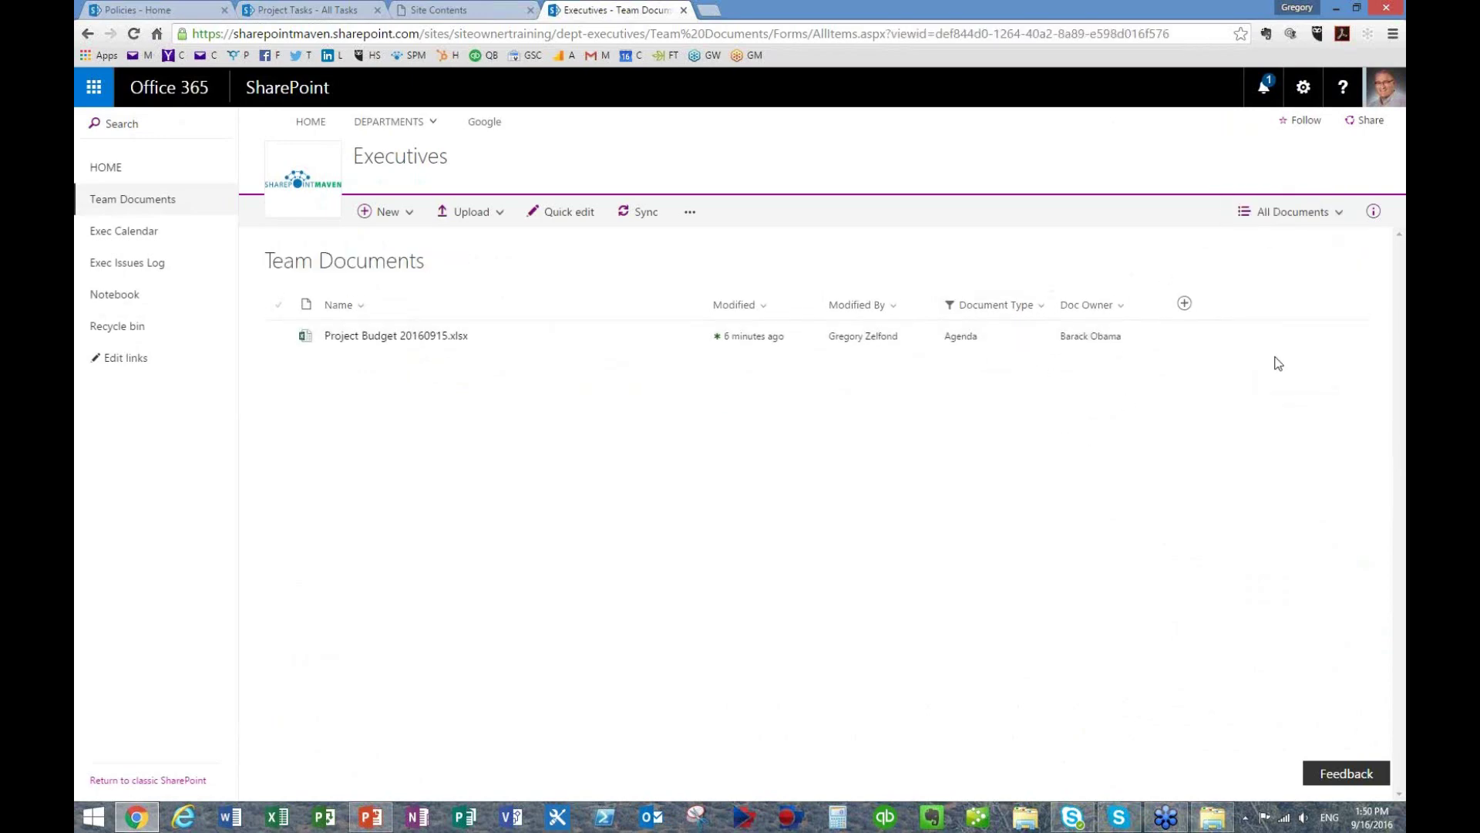
left_click(1254, 219)
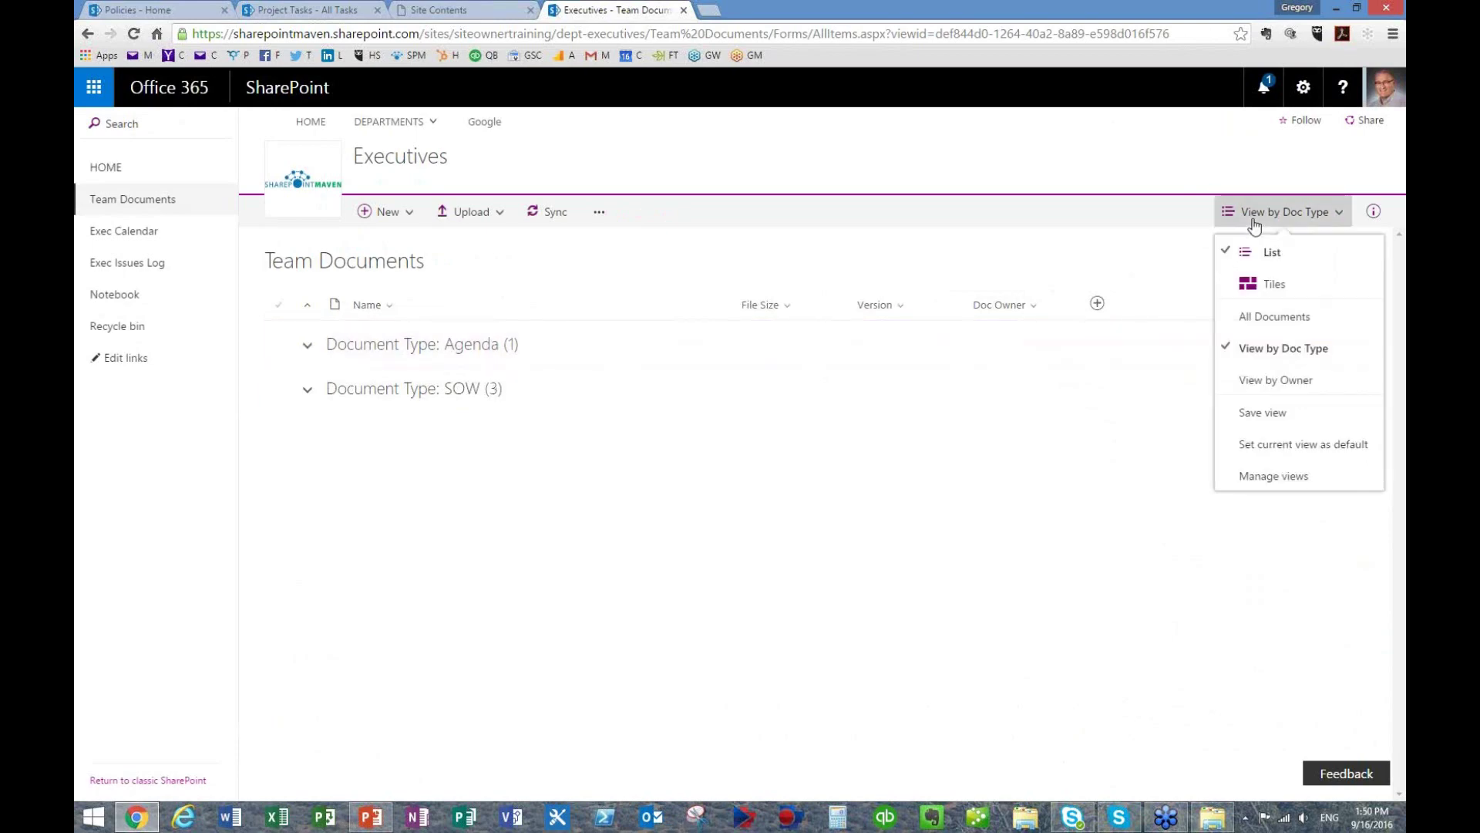
left_click(1268, 382)
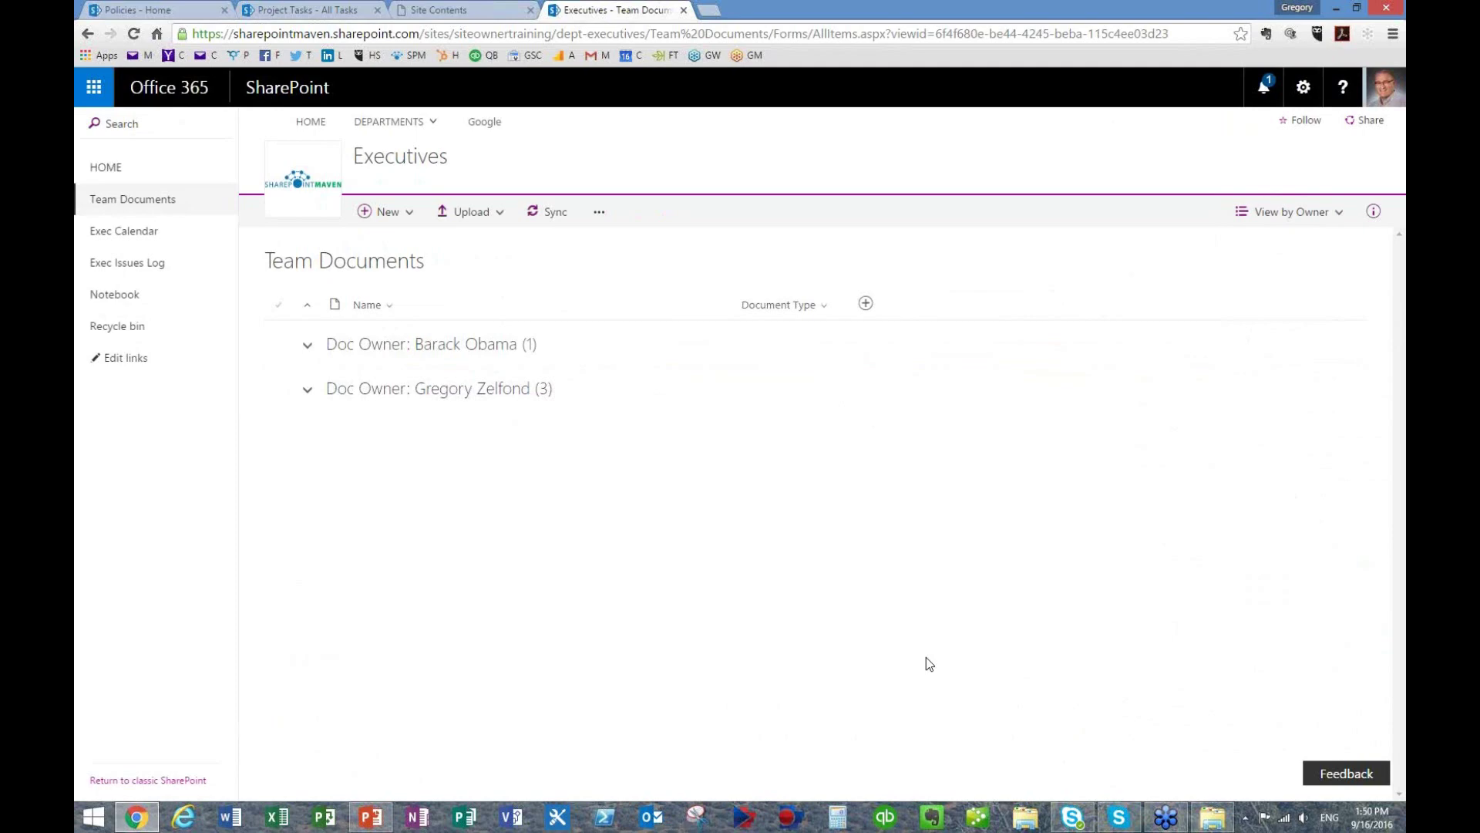
- Switch to the PowerPoint presentation and highlight the words custom views on the Agenda slide
left_click(372, 817)
left_click_drag(710, 614, 777, 618)
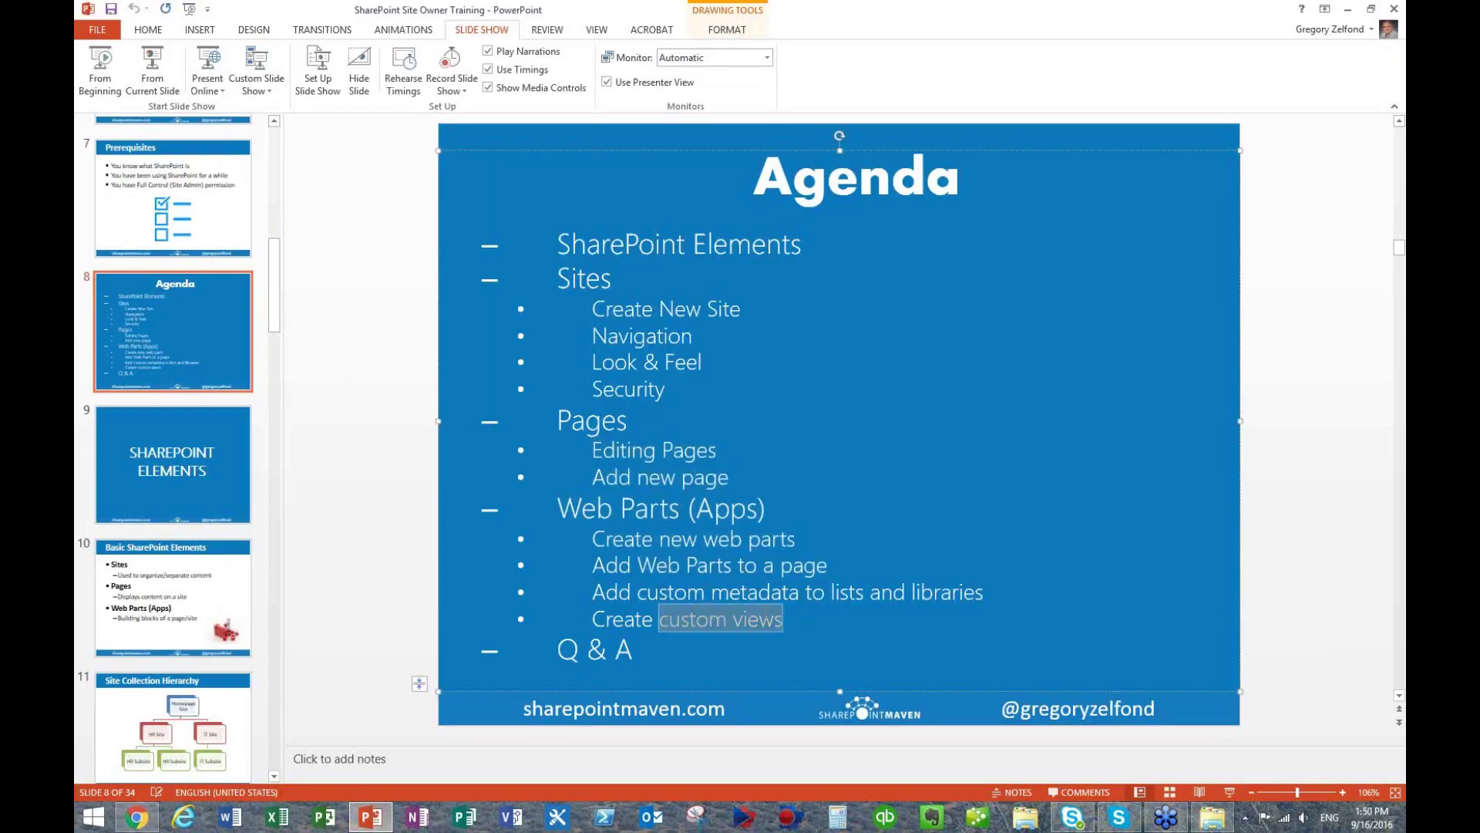
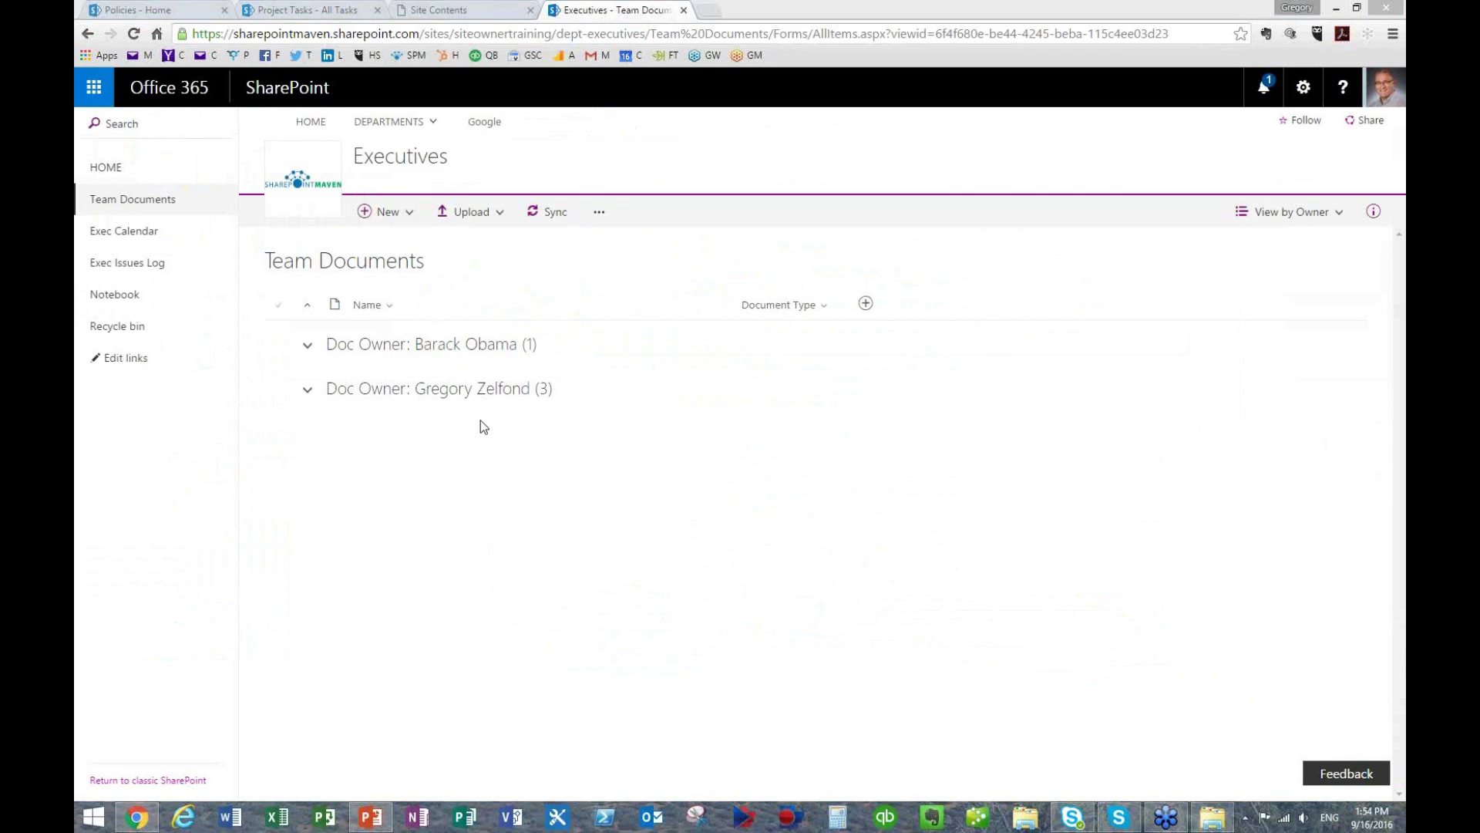
- Go to the Policies site in the browser and open its full Policies document library
left_click(454, 348)
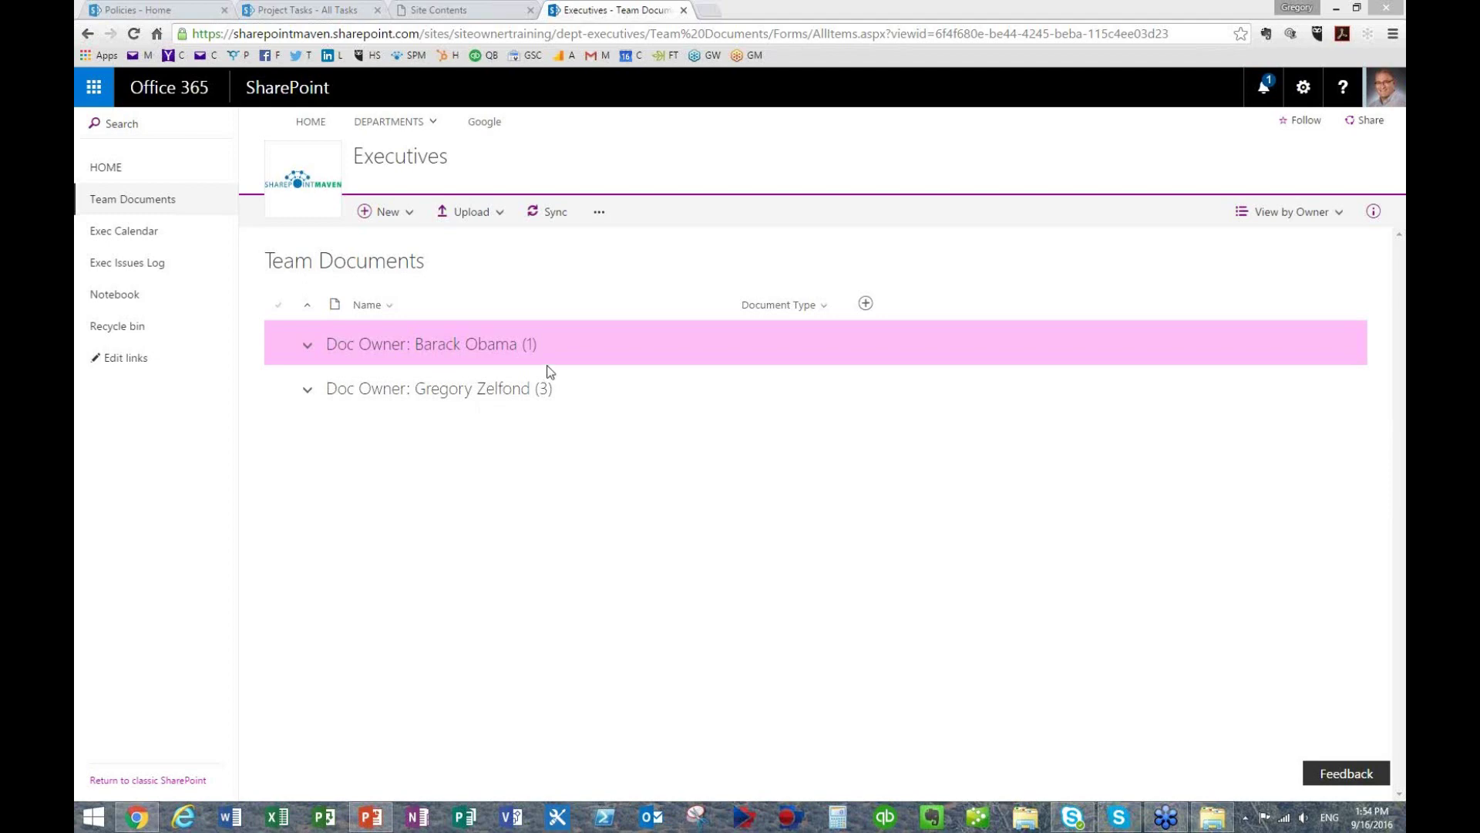
left_click(160, 9)
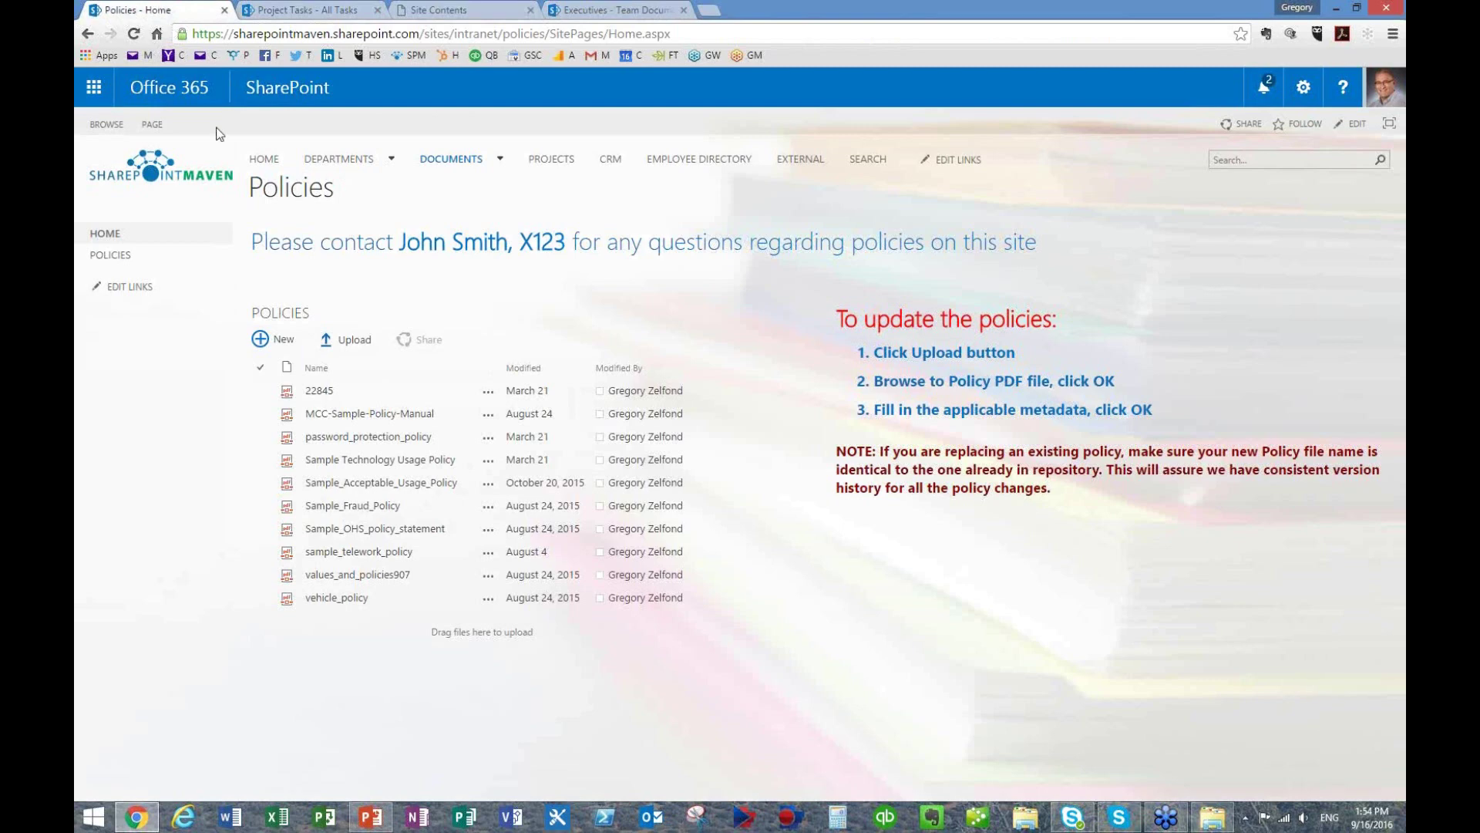
left_click(300, 318)
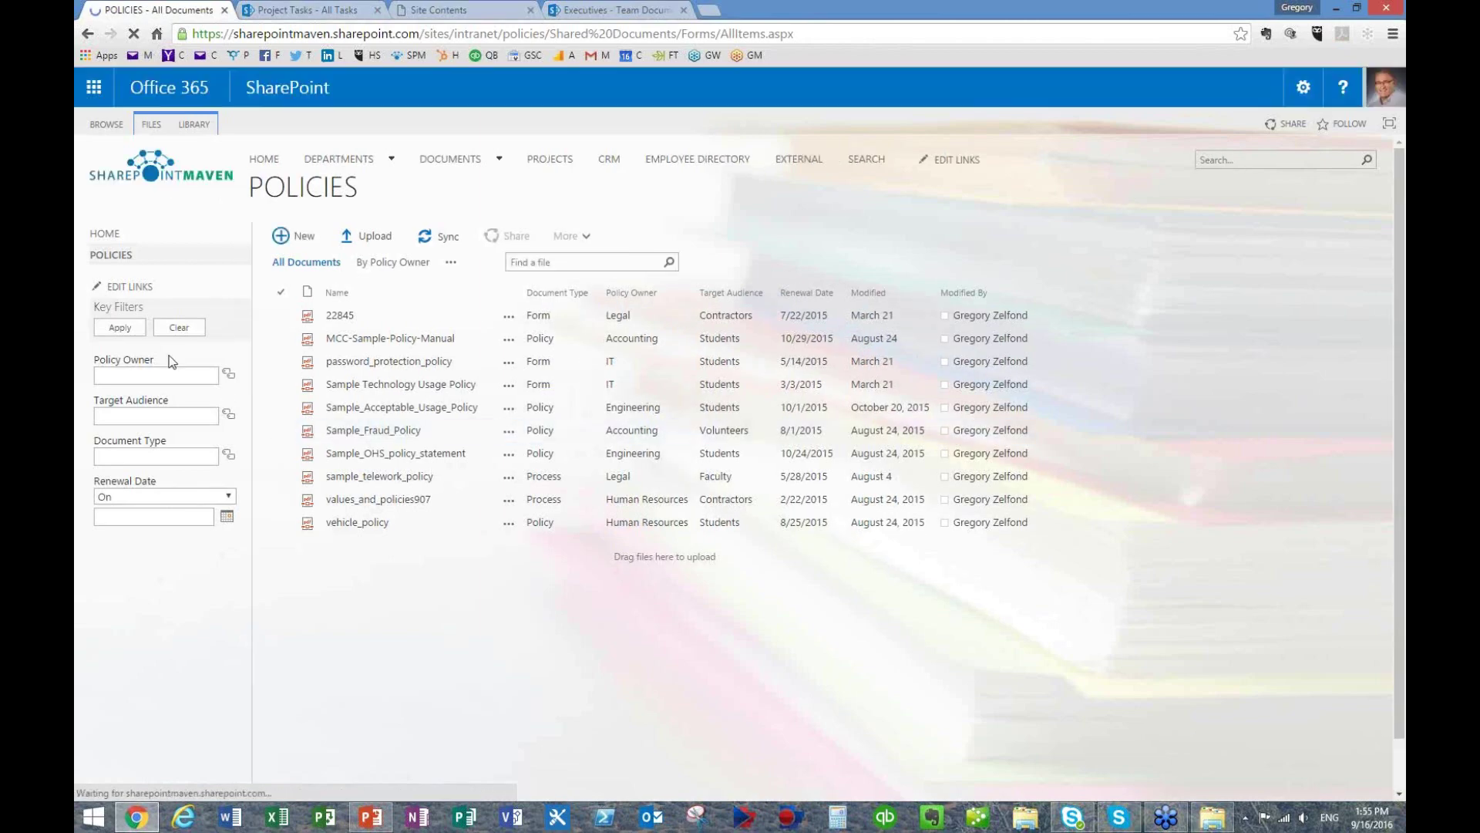
- Open the SharePoint Maven website in a new browser tab and go to its blog
left_click(709, 11)
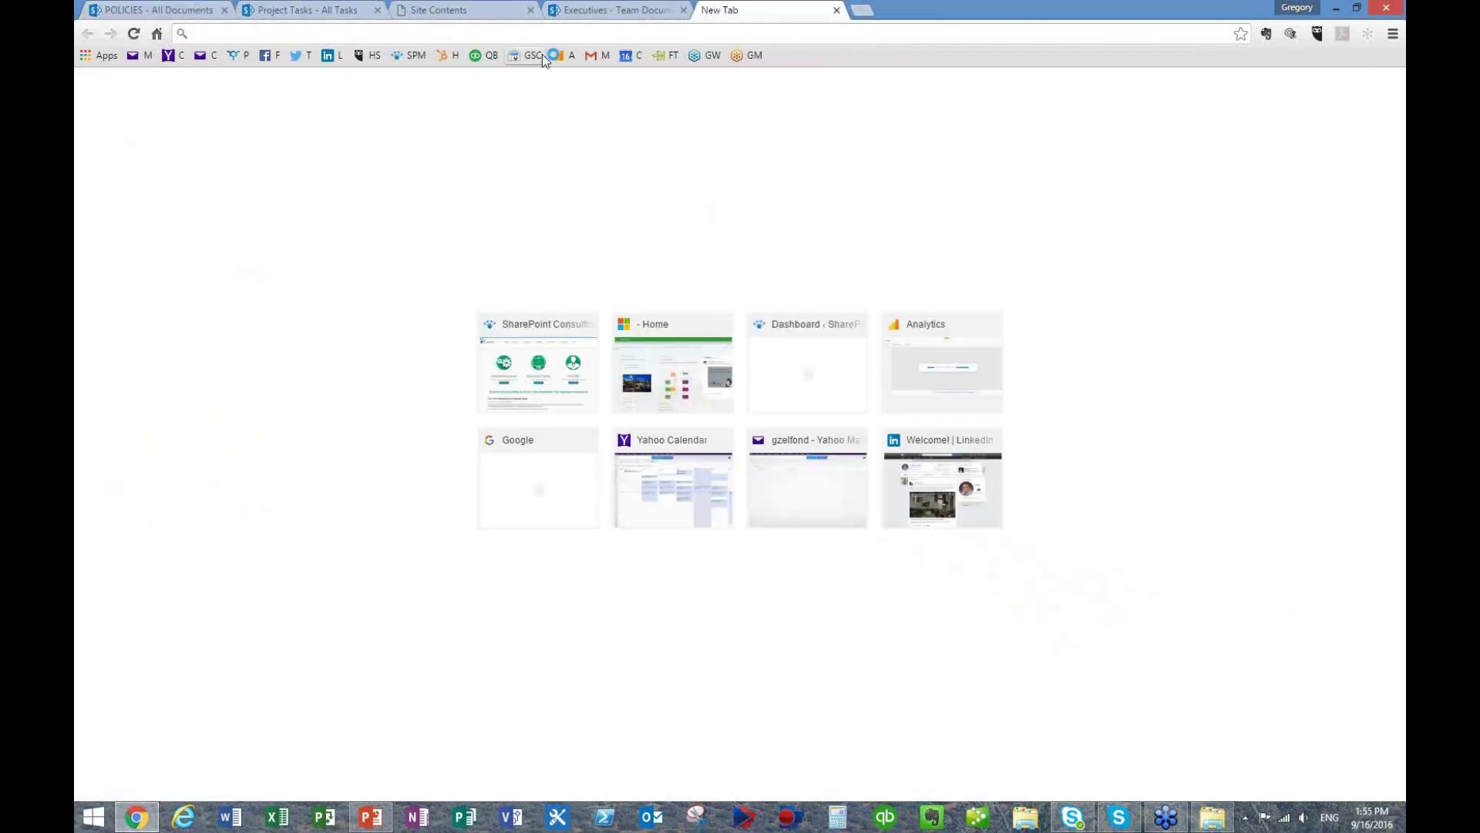
left_click(419, 57)
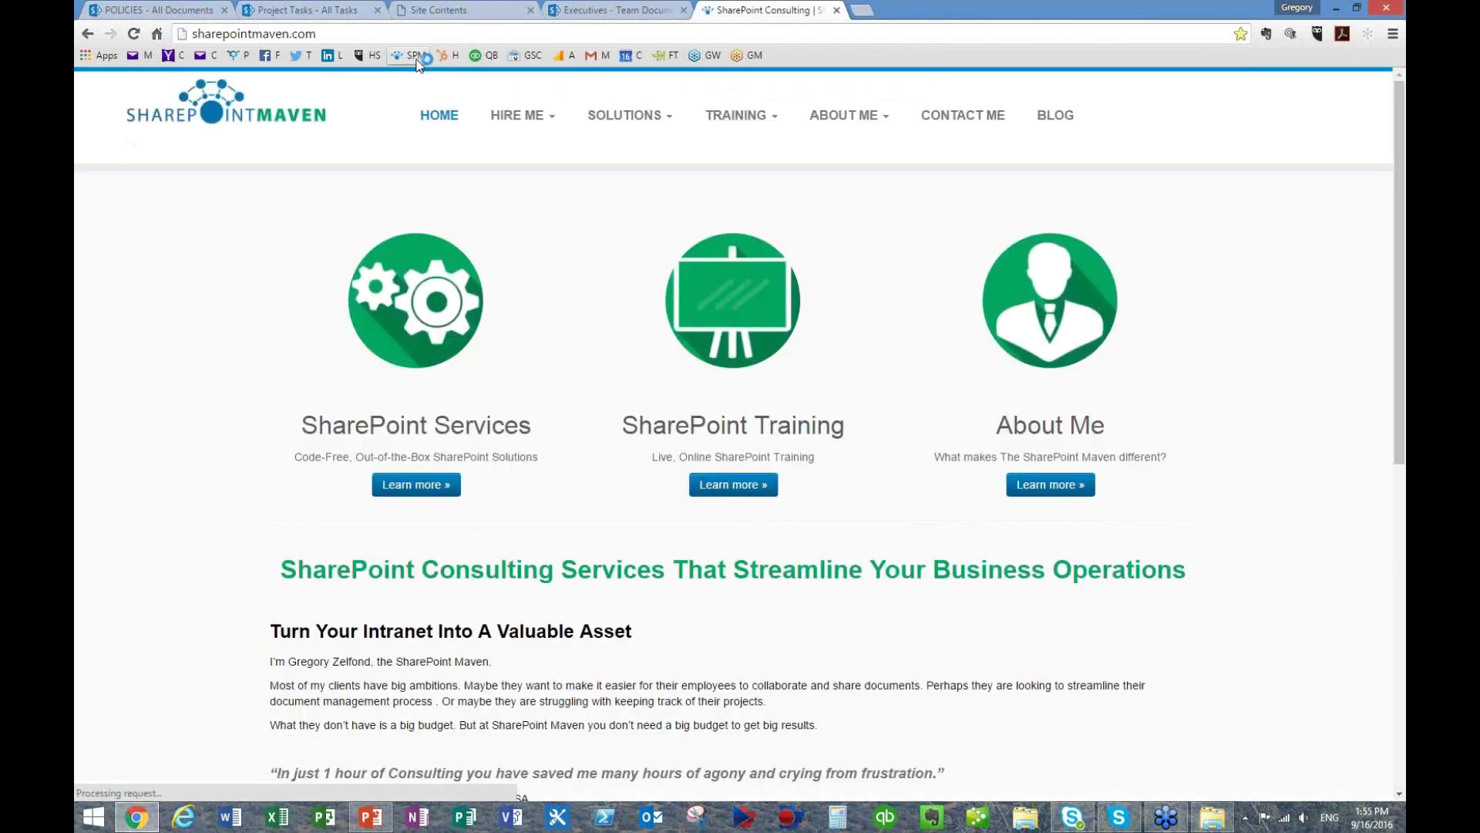
left_click(1052, 117)
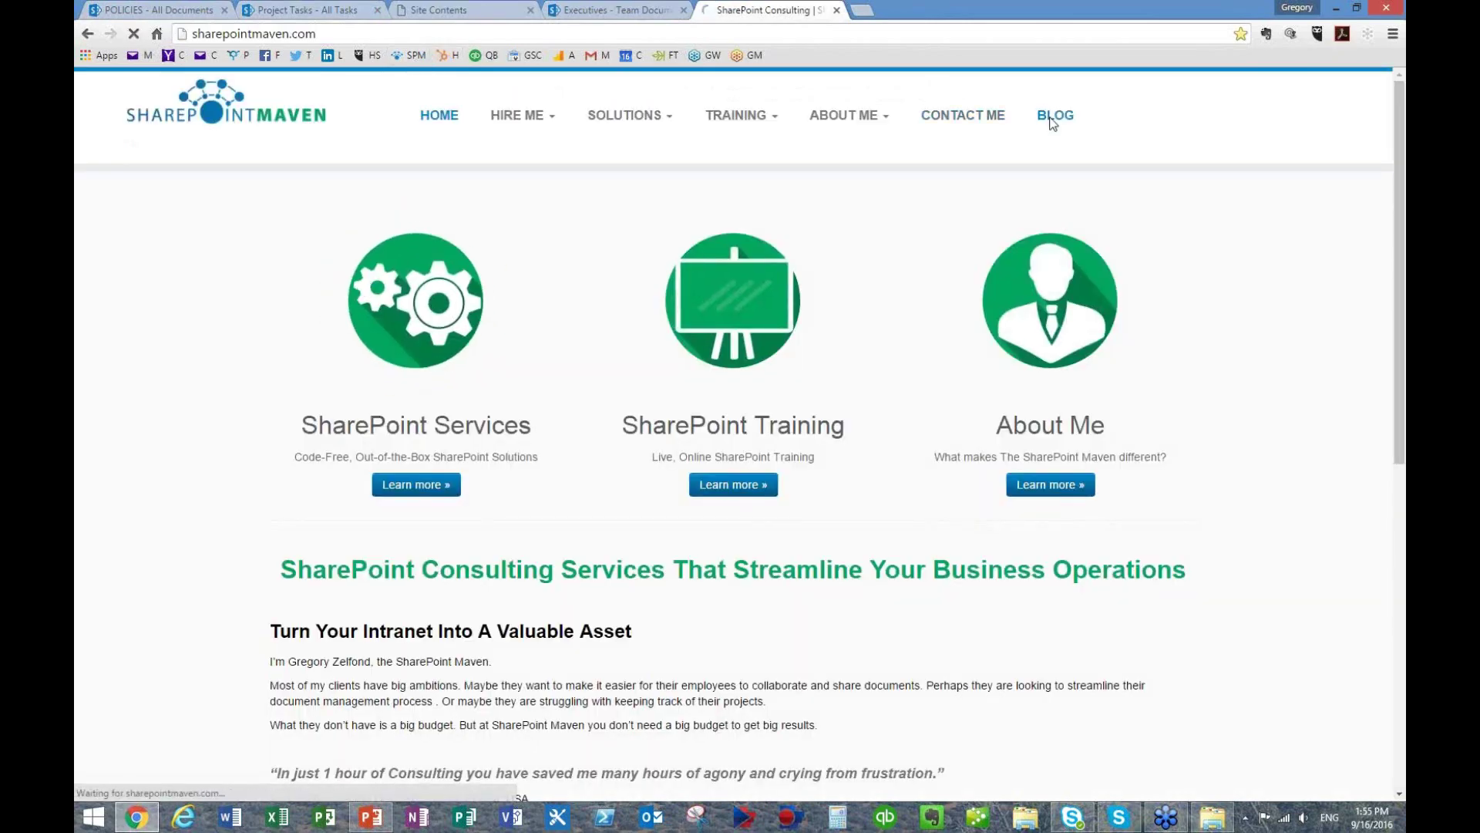
- Find the blog's Navigation category article on searching a document library using Metadata Navigation and open it
scroll(446, 512, "down", 2)
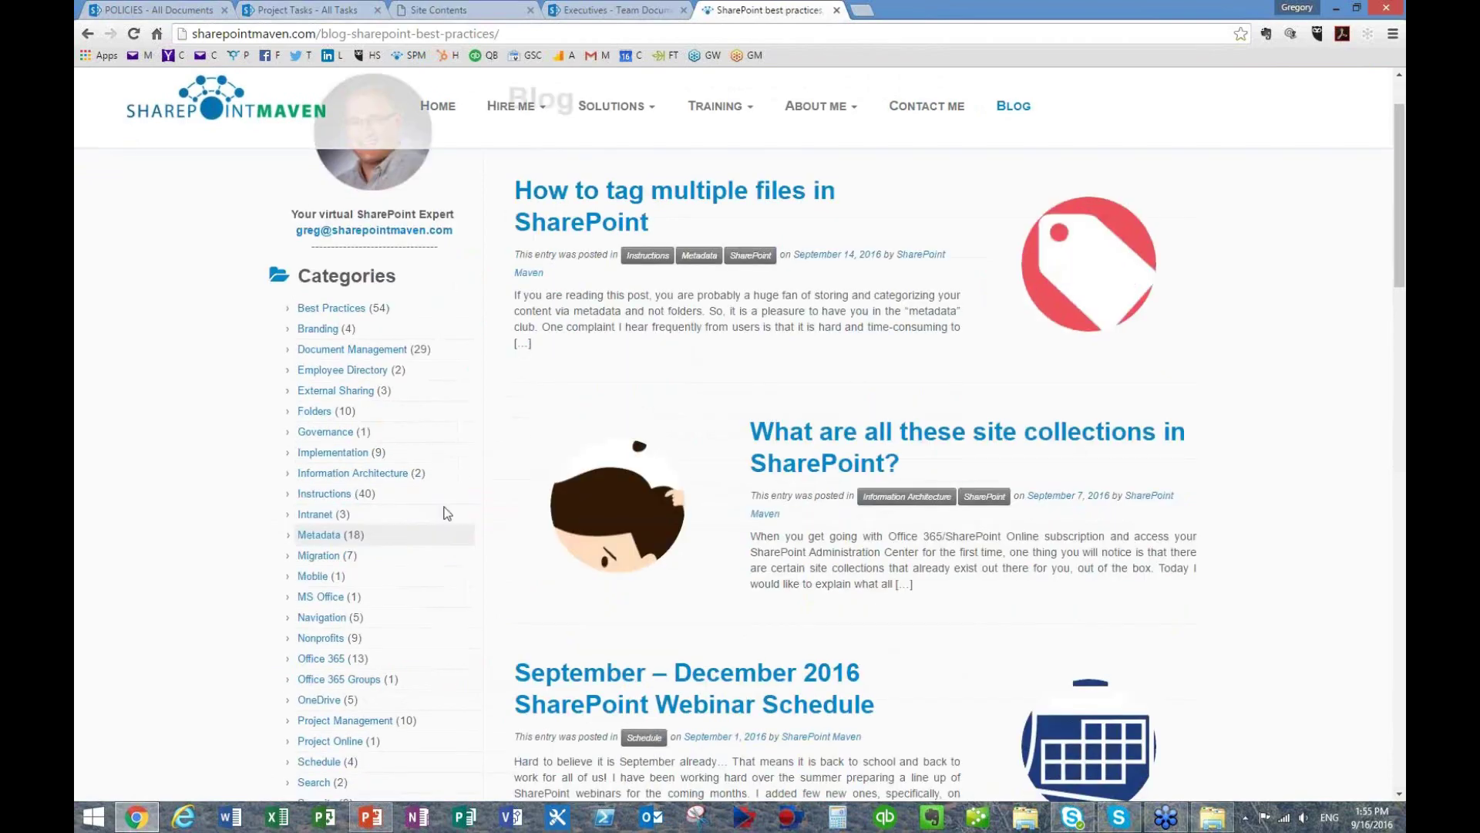
left_click(332, 617)
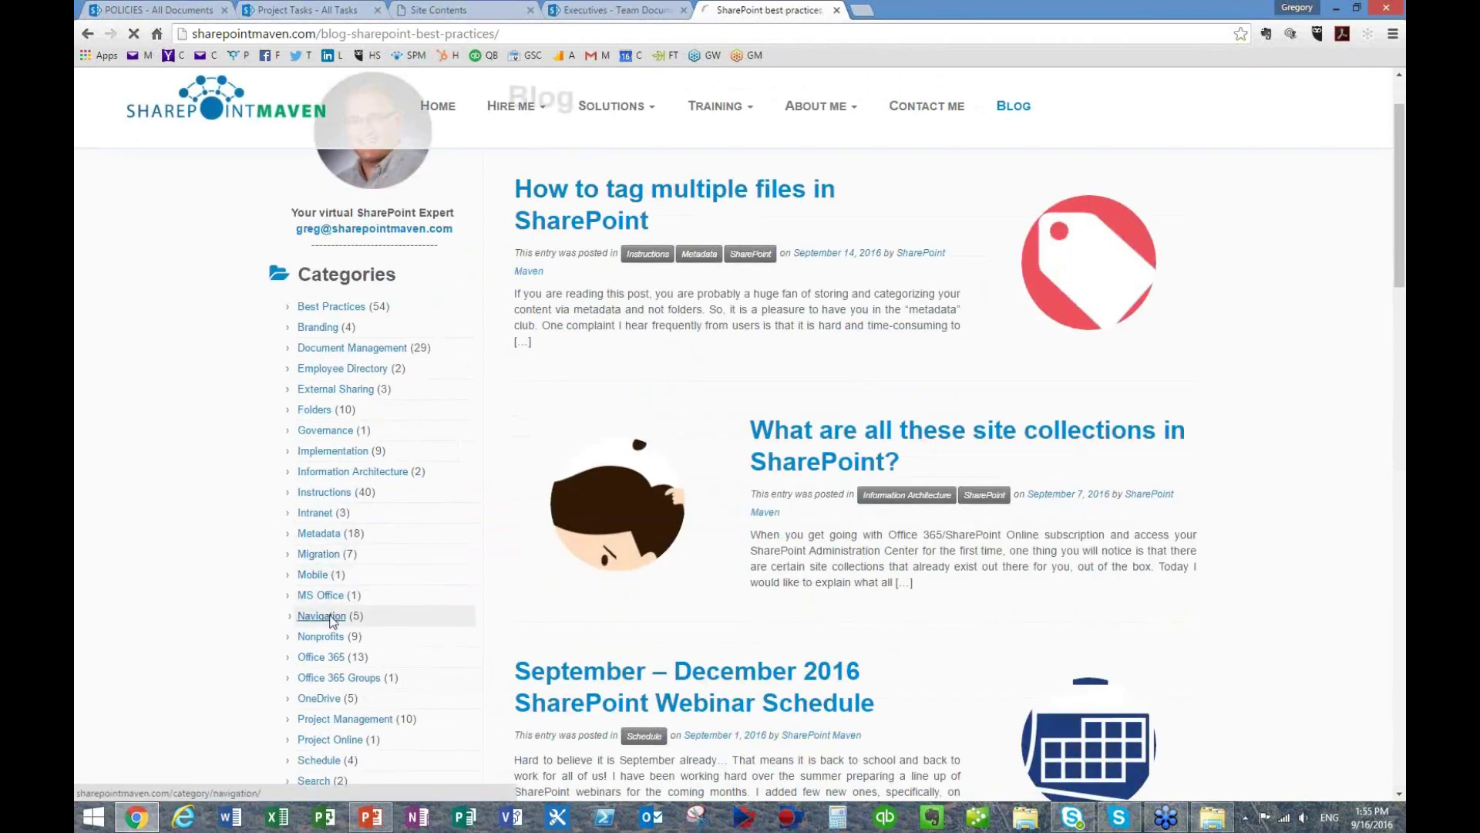
scroll(1168, 648, "down", 3)
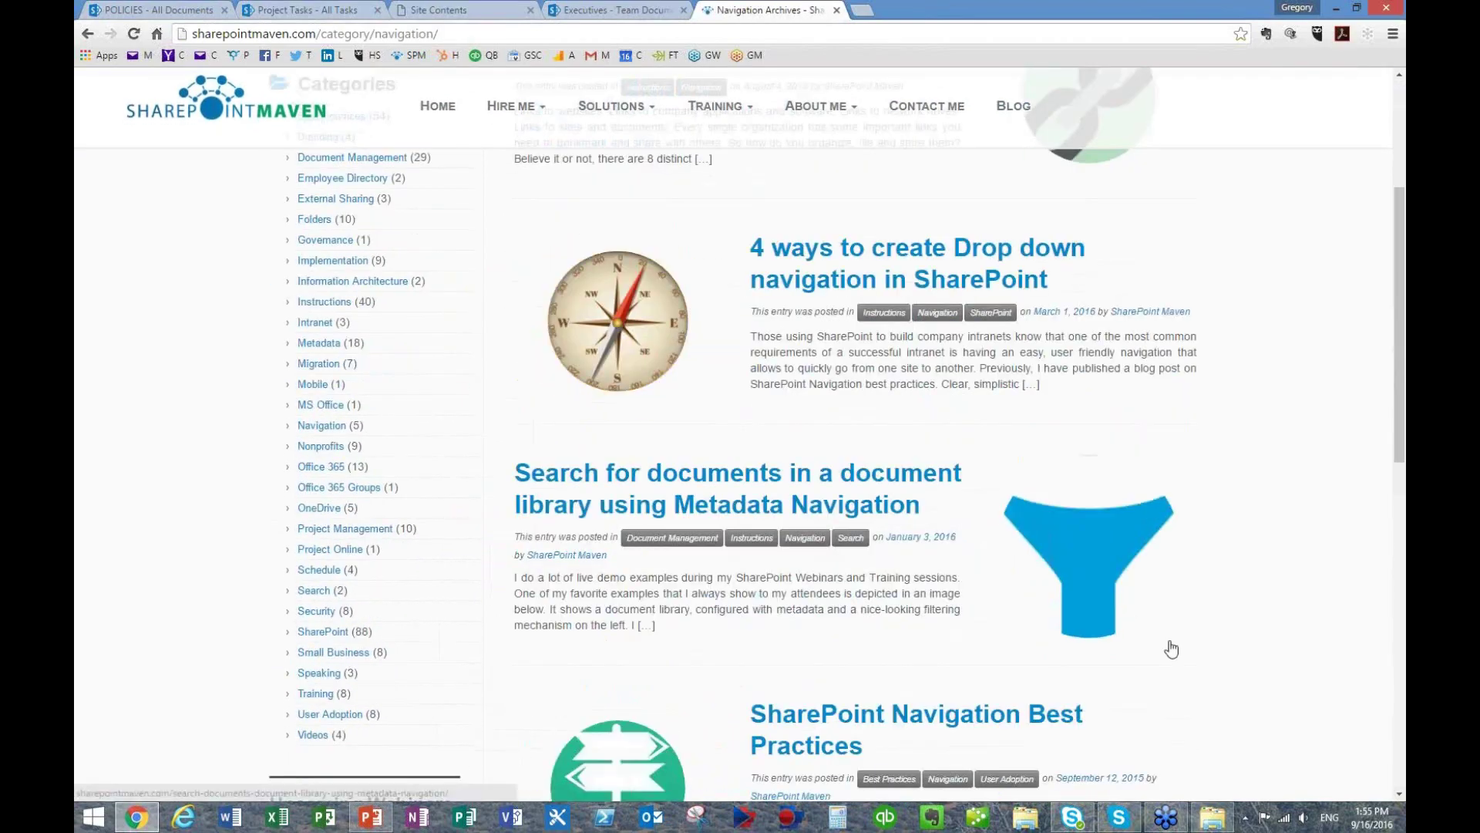
scroll(1171, 649, "up", 1)
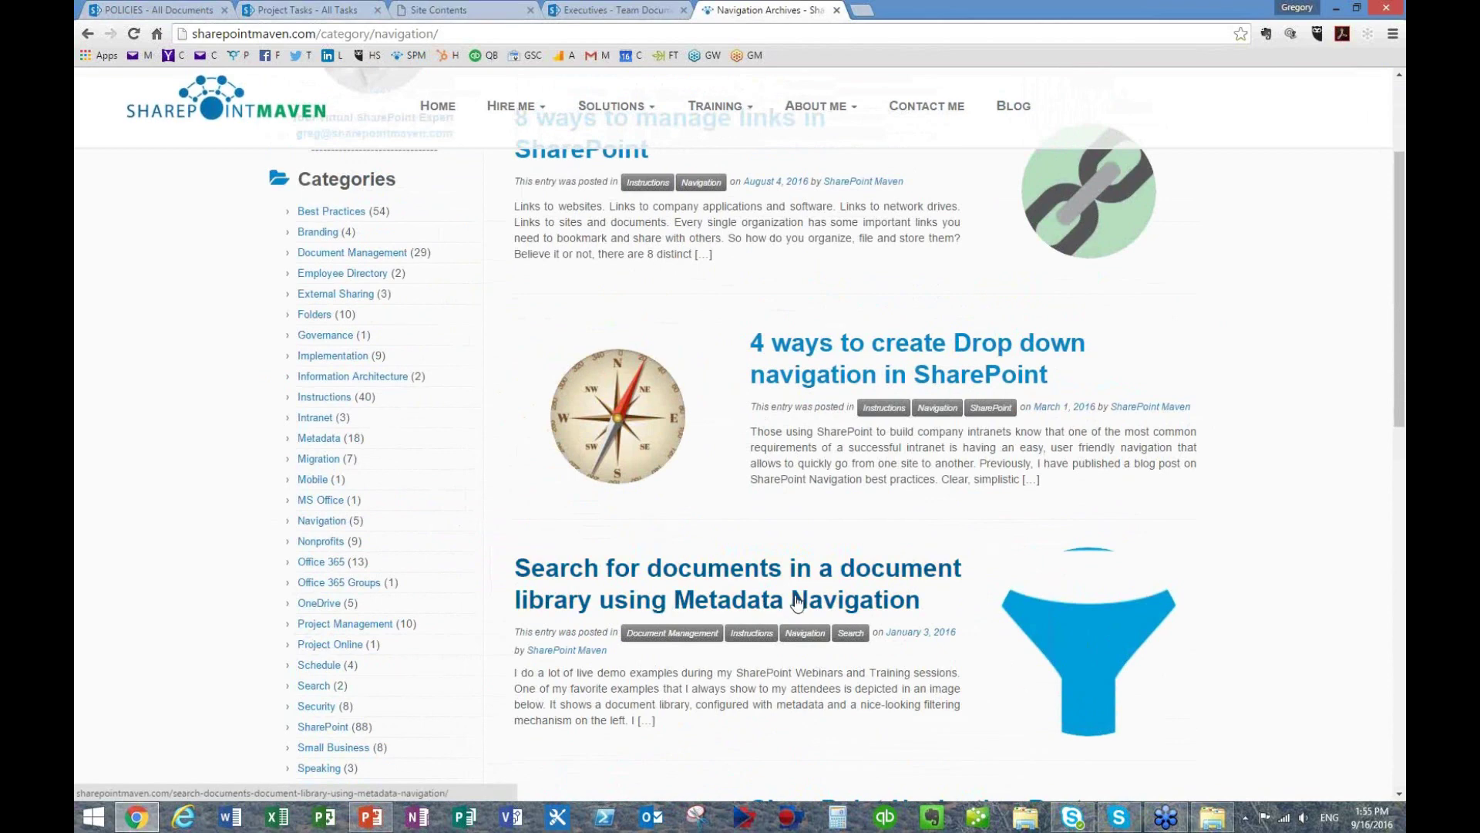
left_click(738, 603)
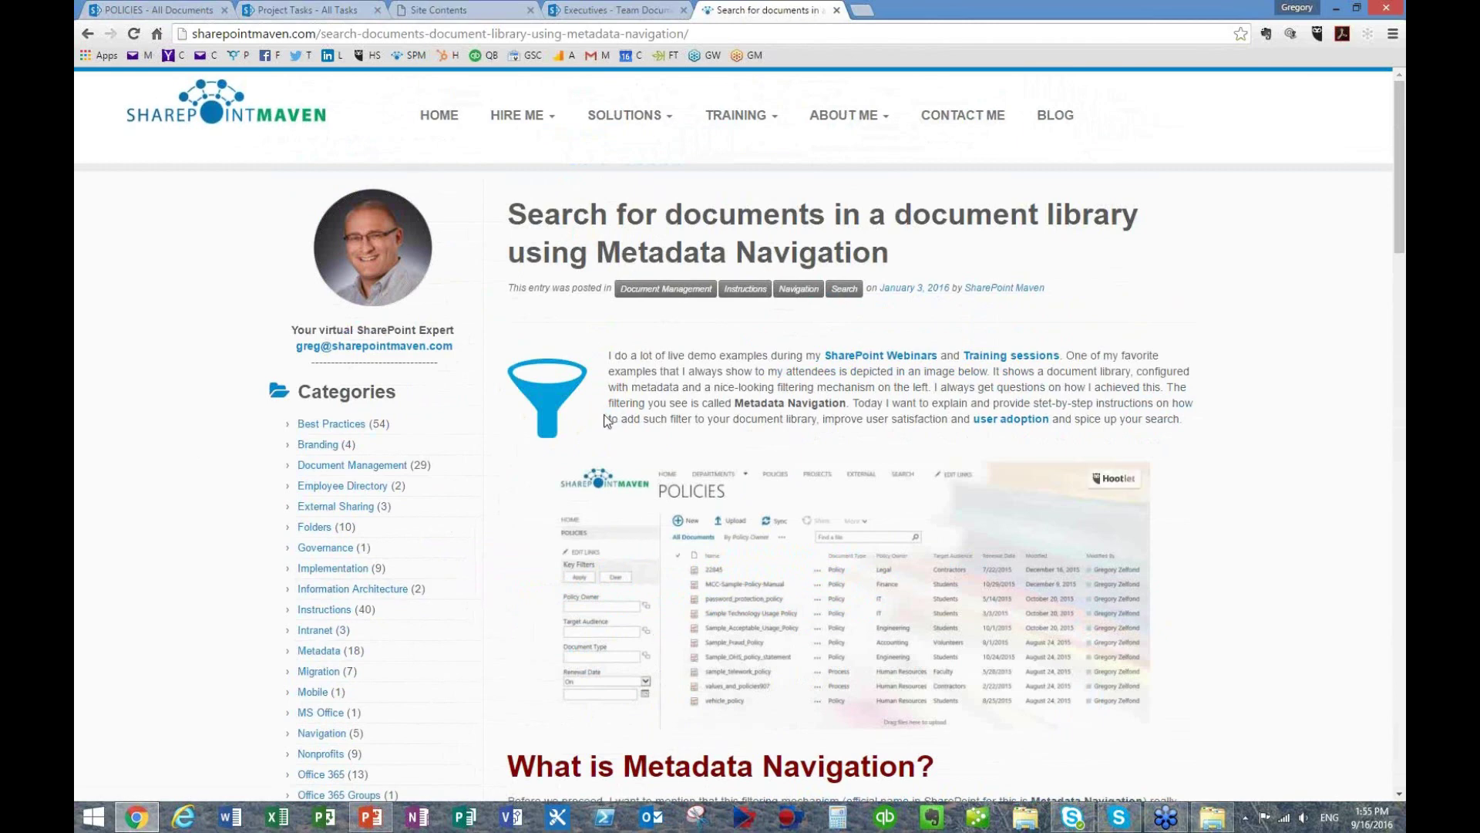
key("alt+Tab")
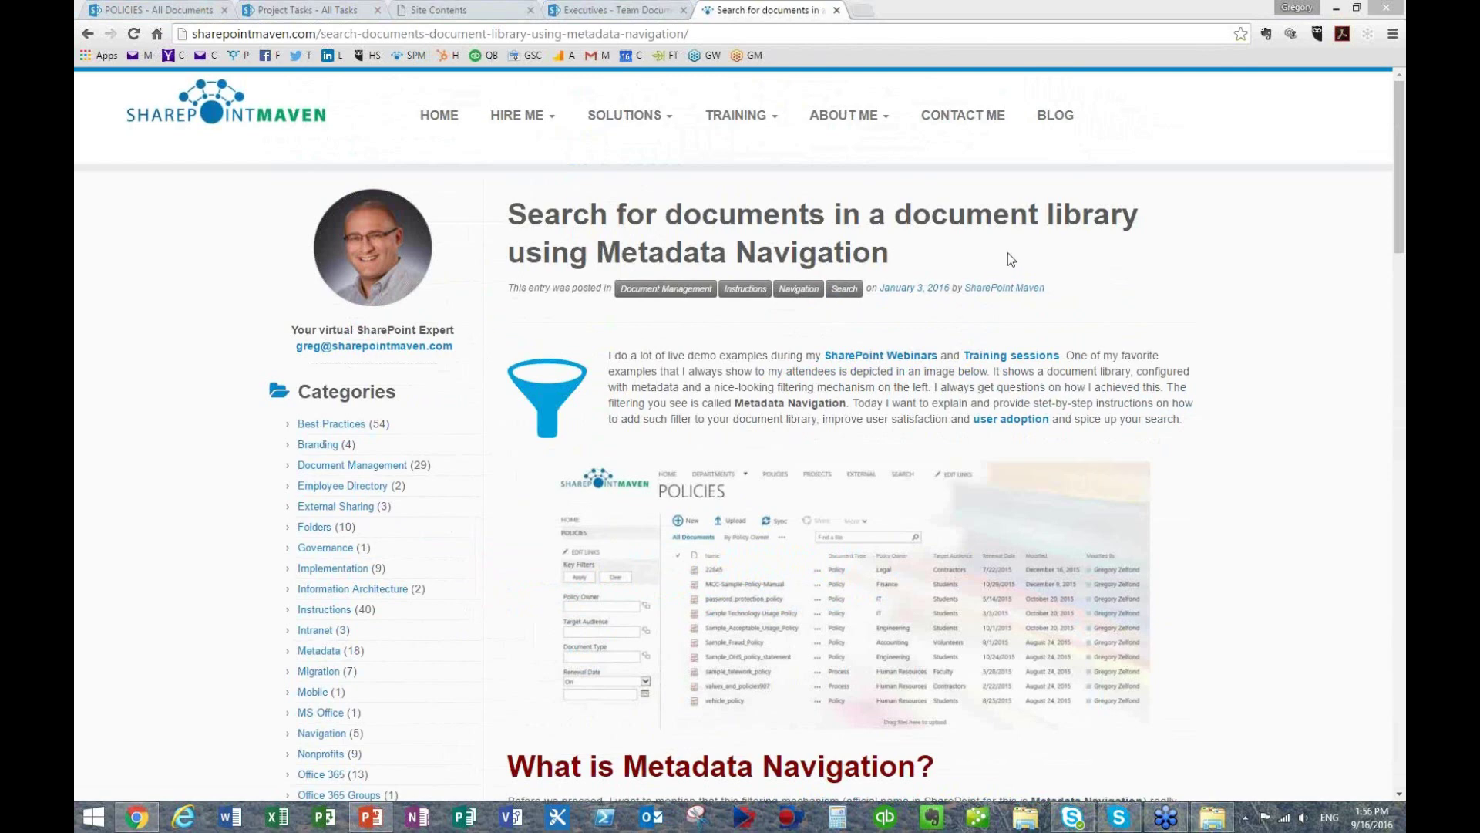
- Return to the Policies library, go to the intranet home page and open the site's administration pages
left_click(590, 10)
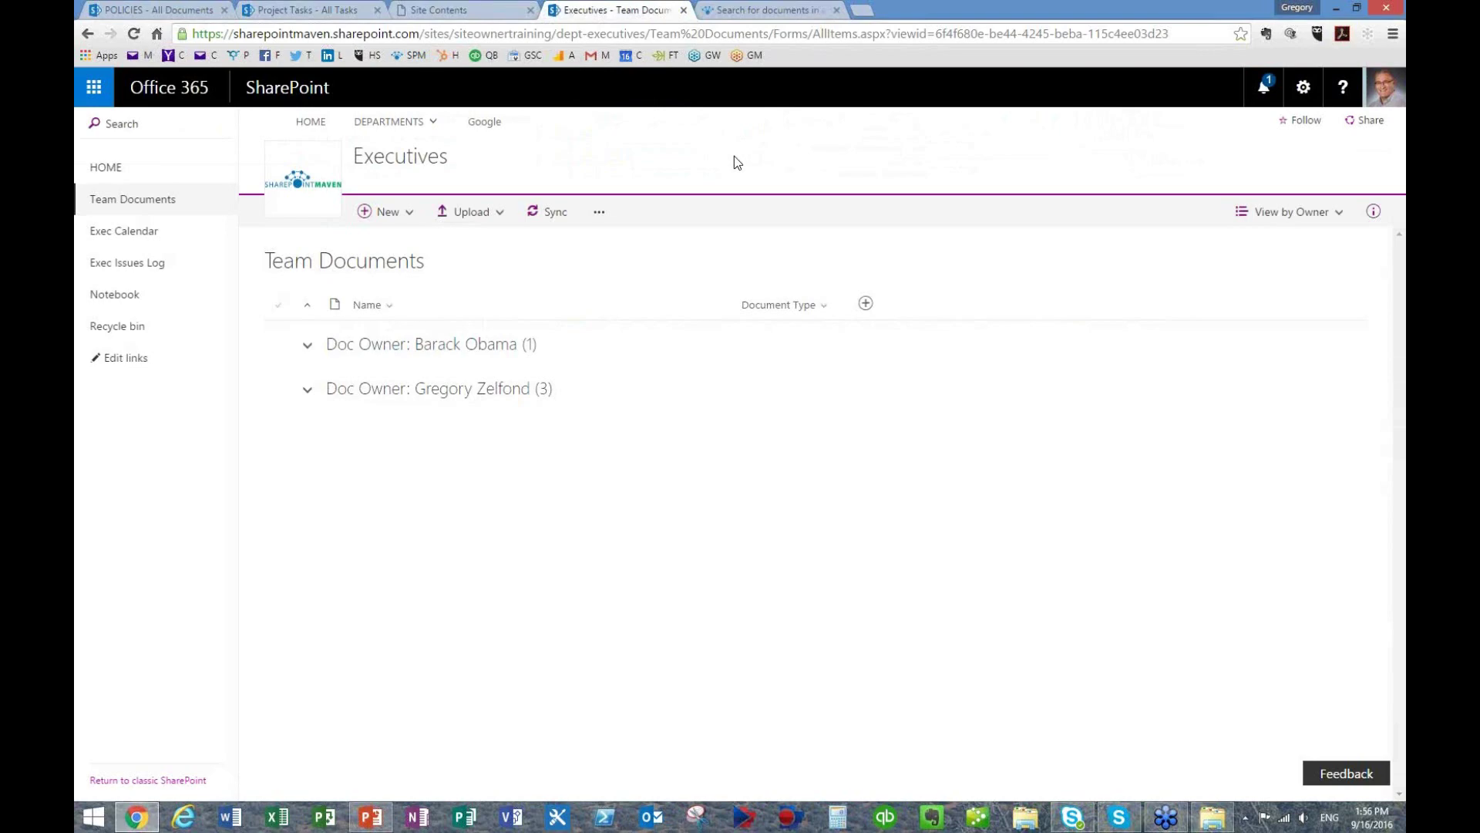
left_click(160, 10)
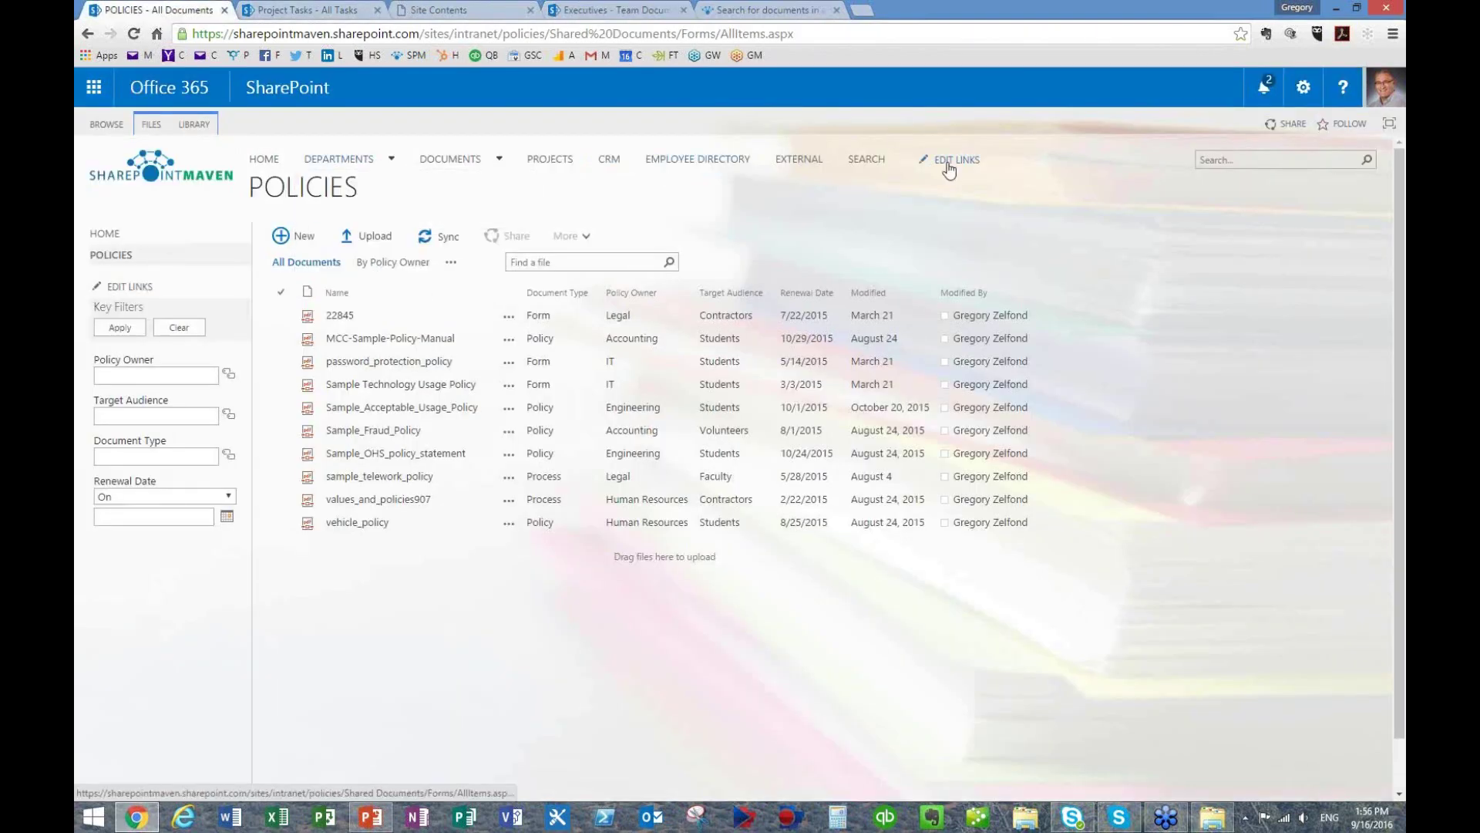
left_click(1304, 88)
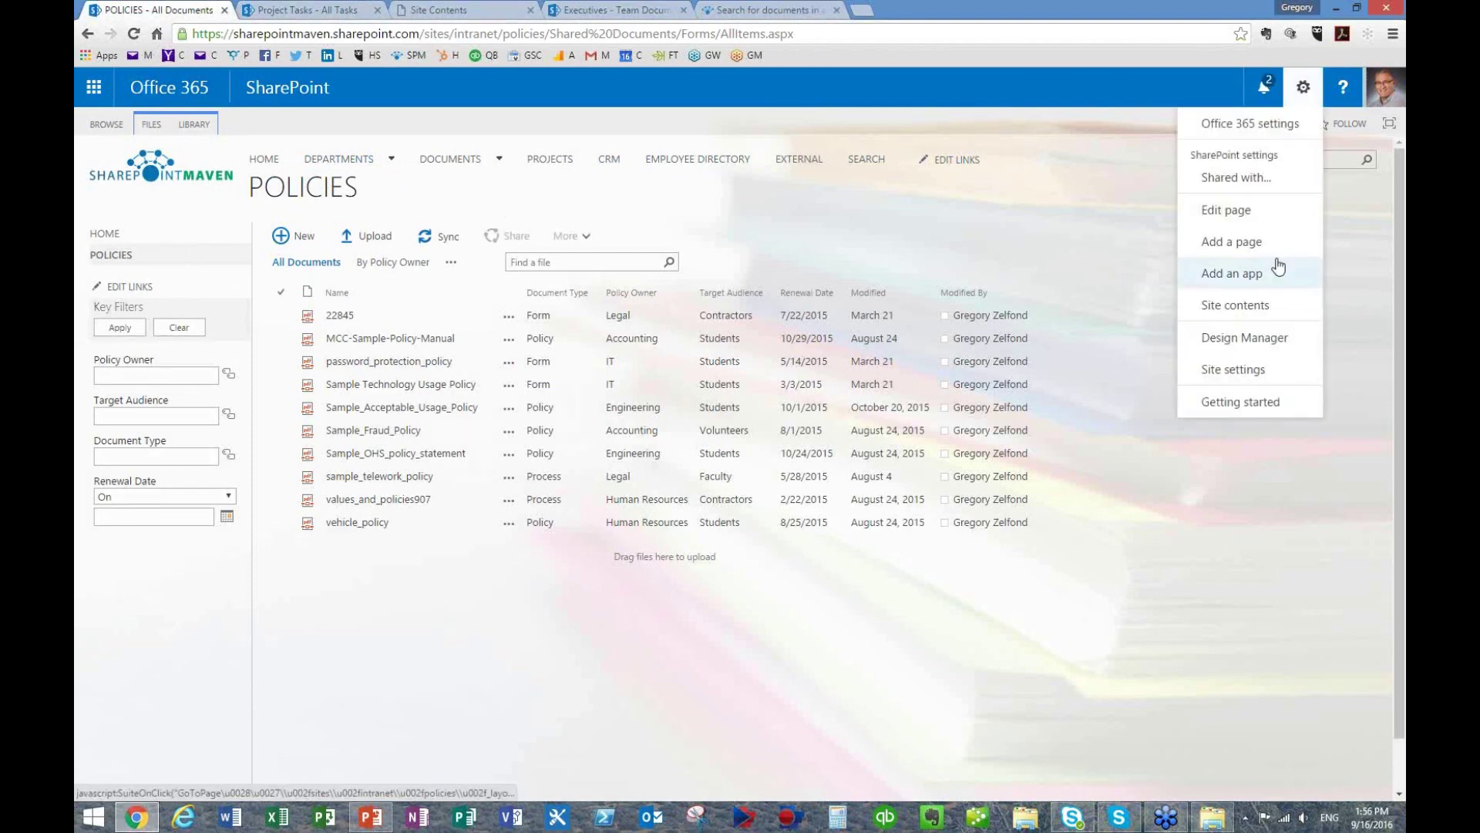
left_click(270, 160)
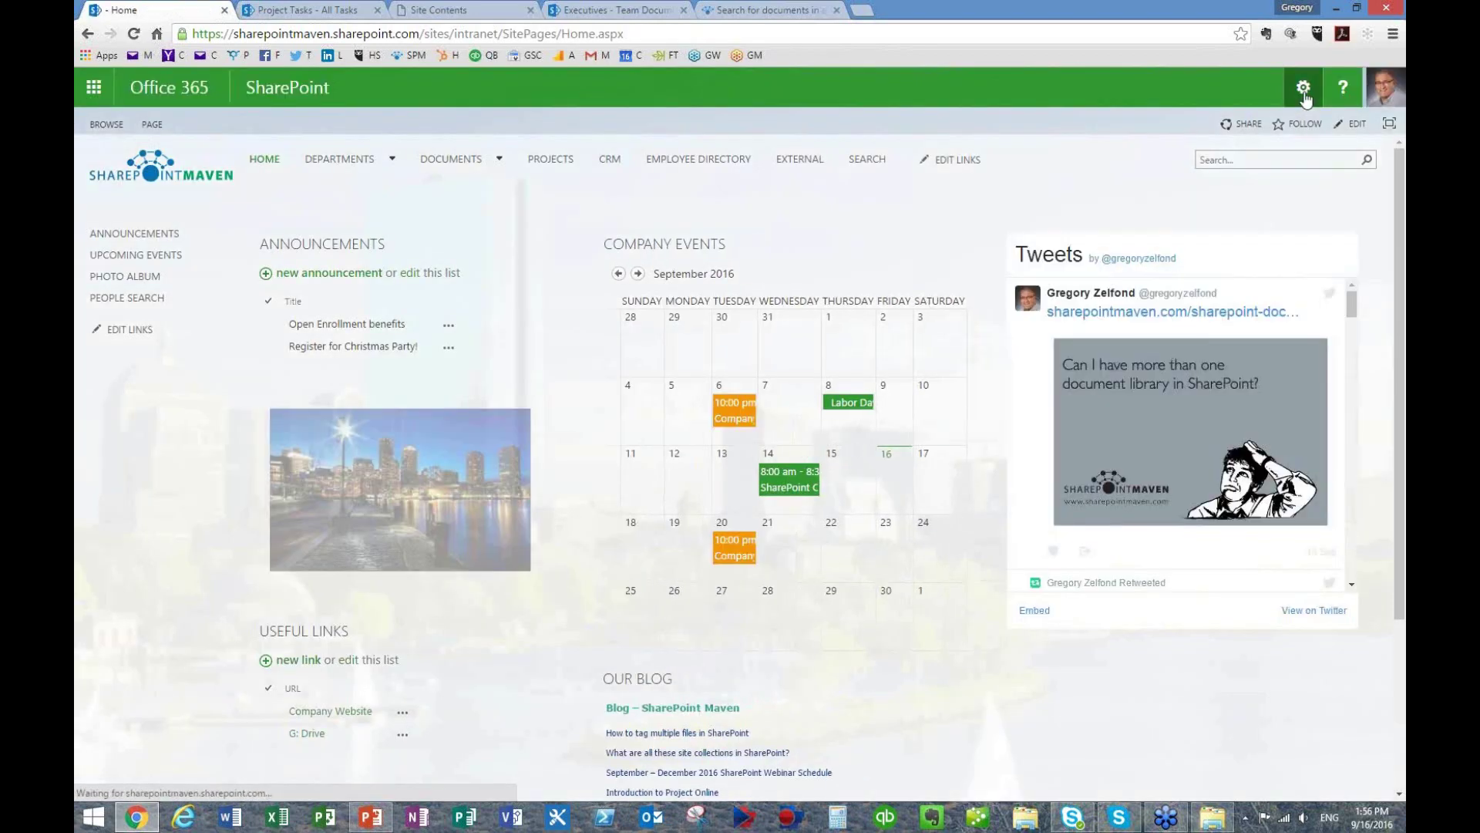
left_click(1305, 94)
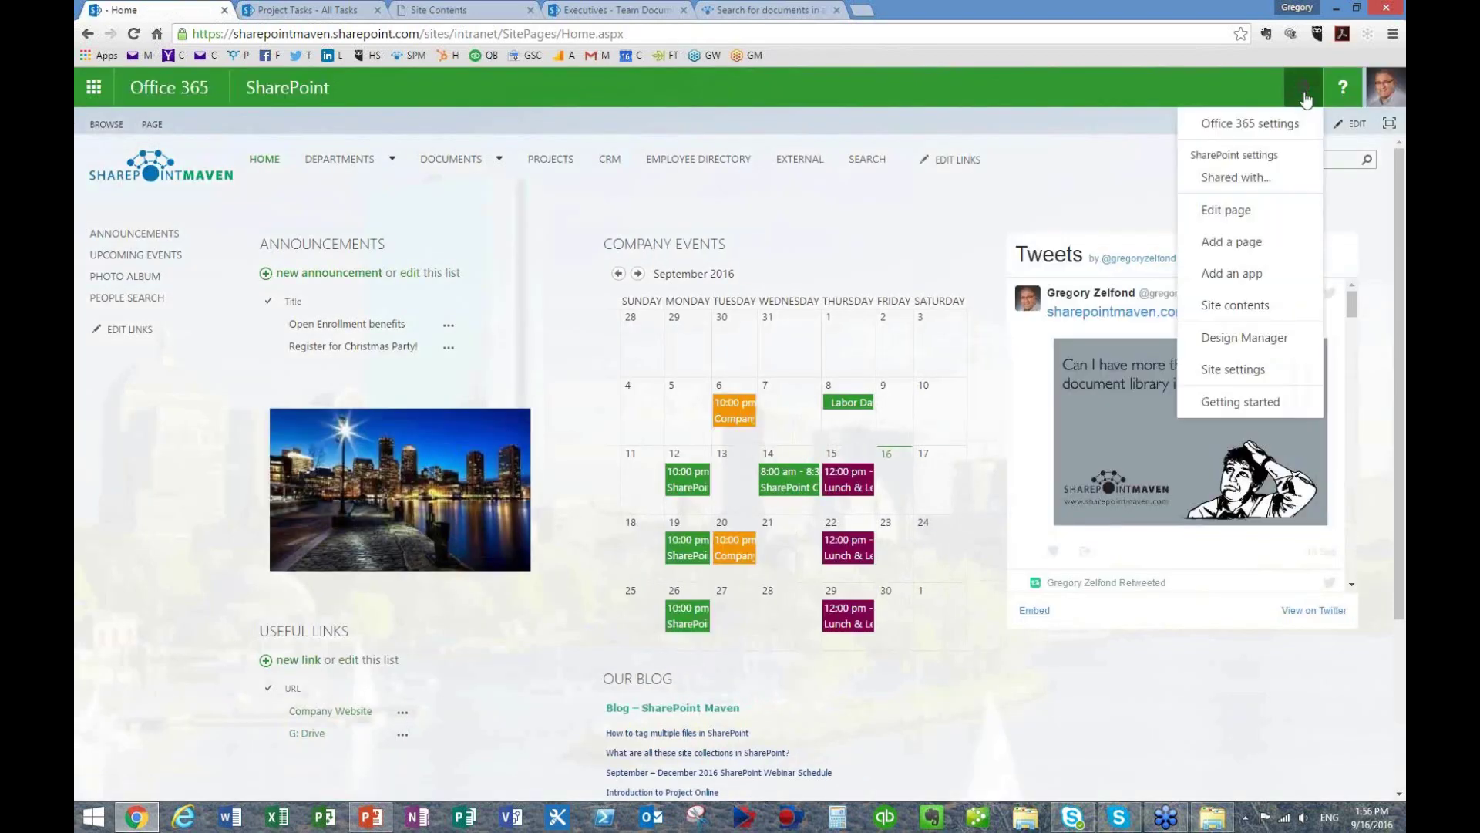
left_click(1258, 370)
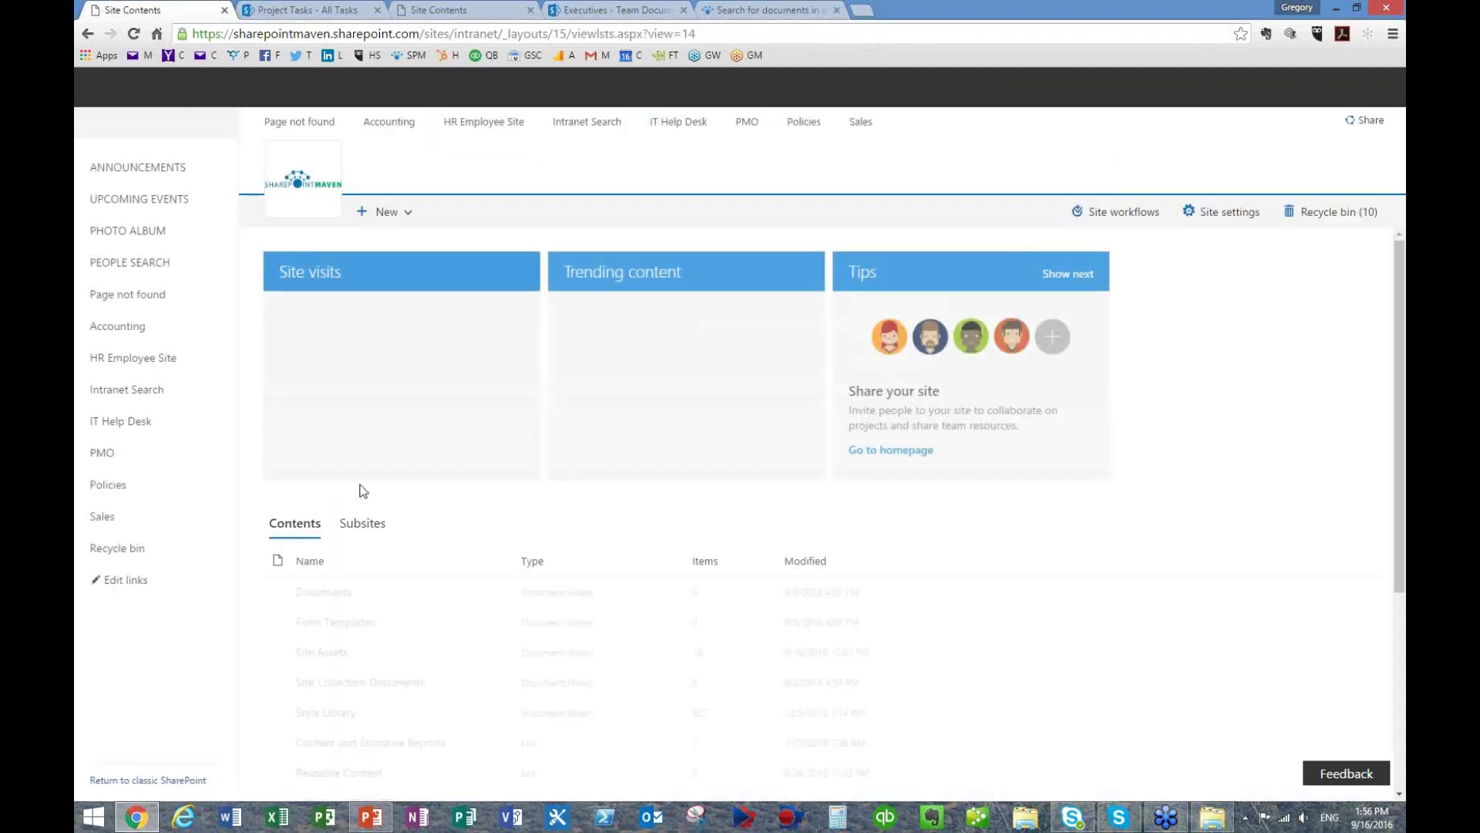
- Review the list of intranet subsites in the site contents, and go back to the Site Settings page
left_click(363, 524)
scroll(367, 521, "down", 1)
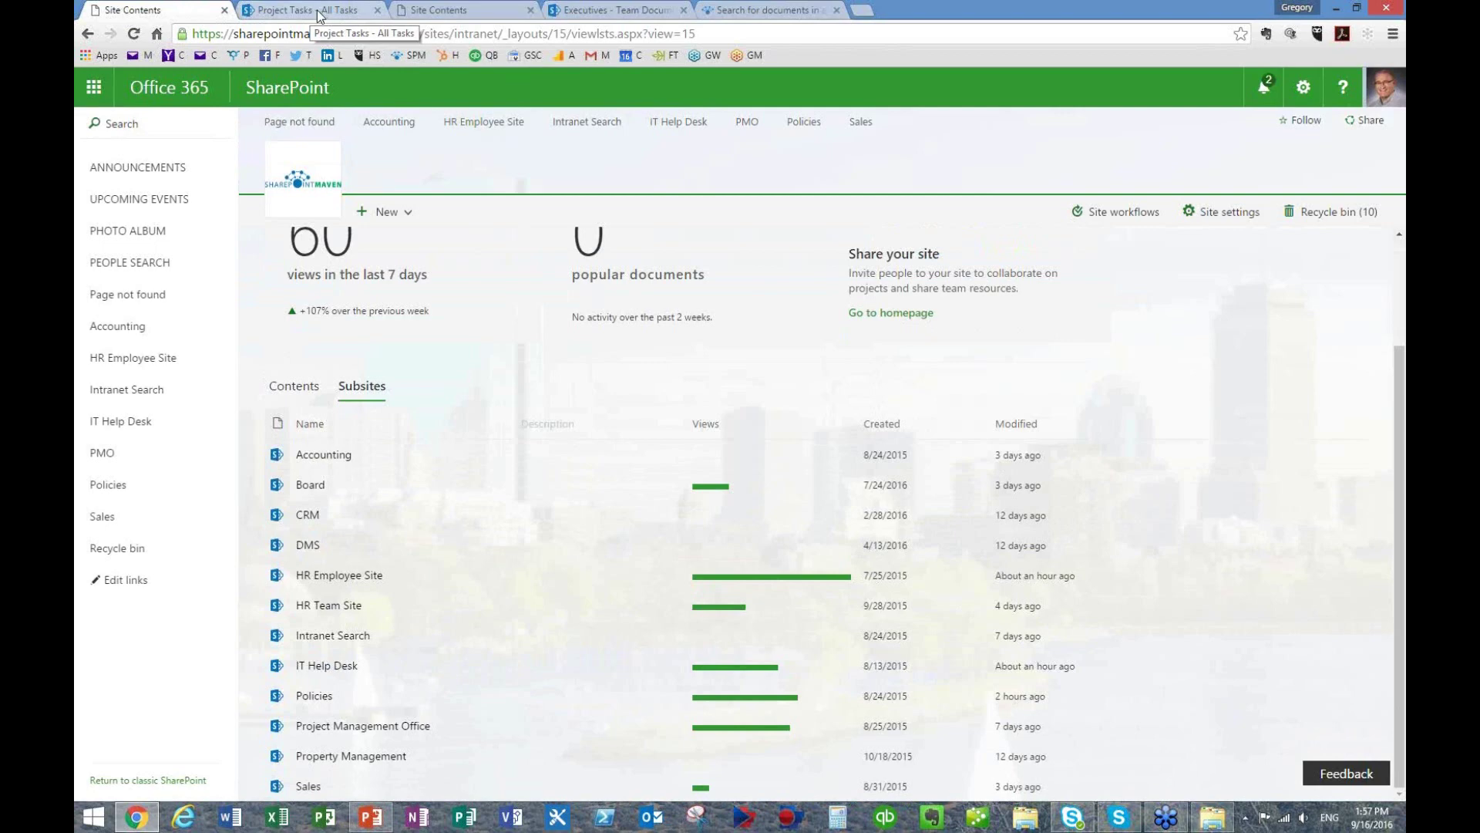
scroll(409, 406, "up", 2)
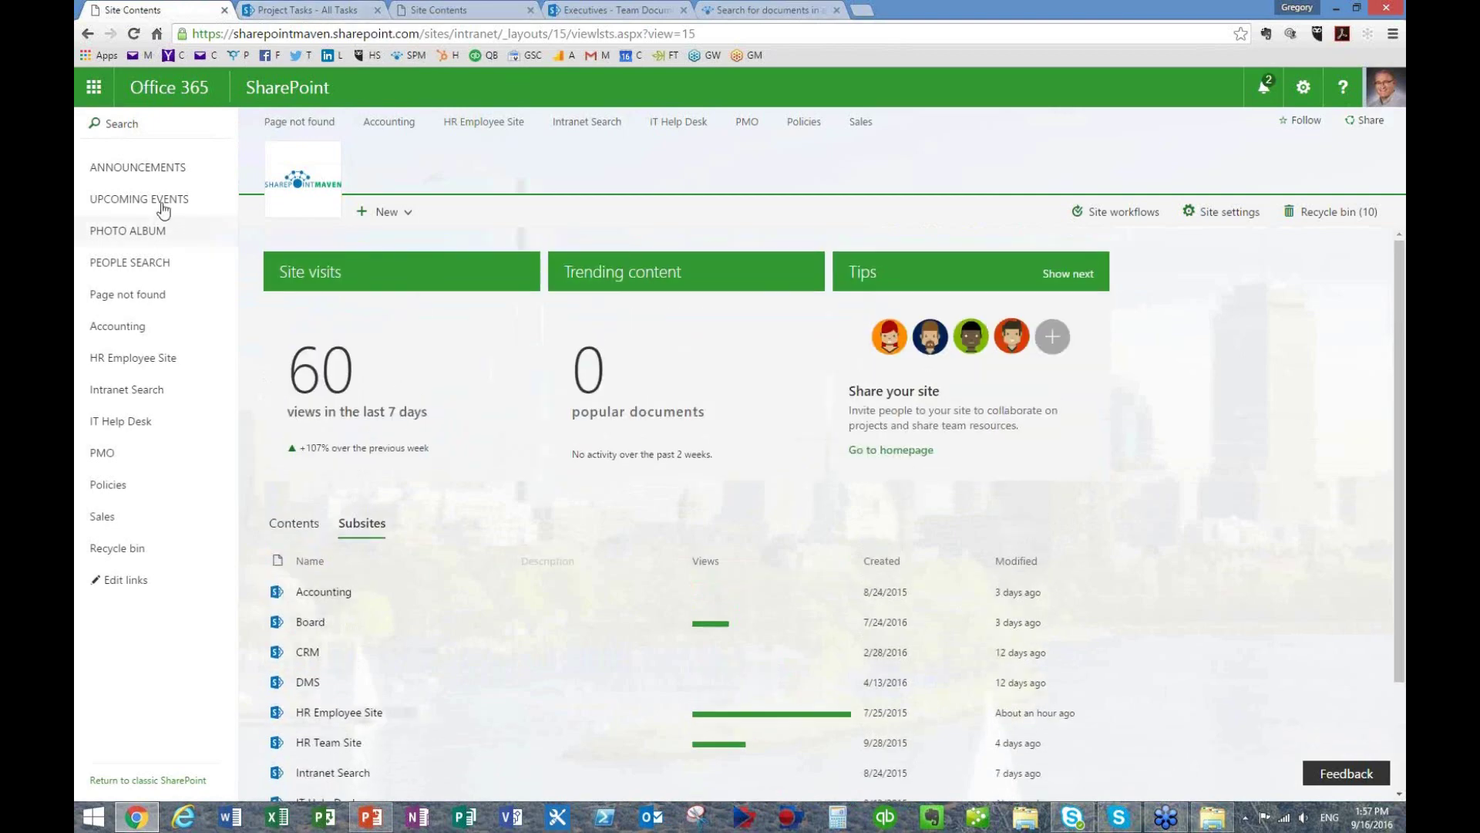
left_click(87, 34)
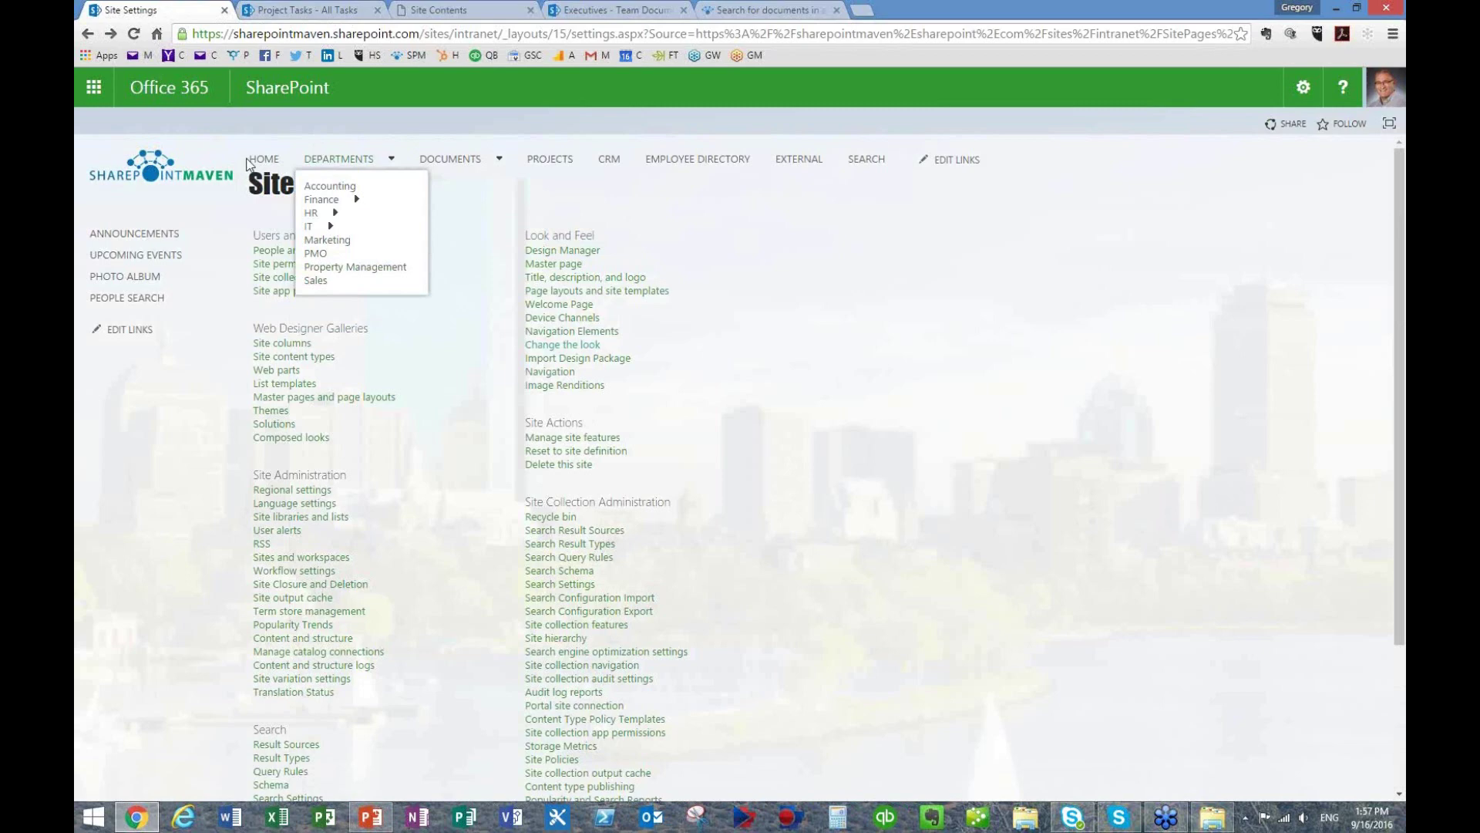
- Return to the intranet home page, then switch to the SharePoint Maven website and open its training courses page
left_click(257, 165)
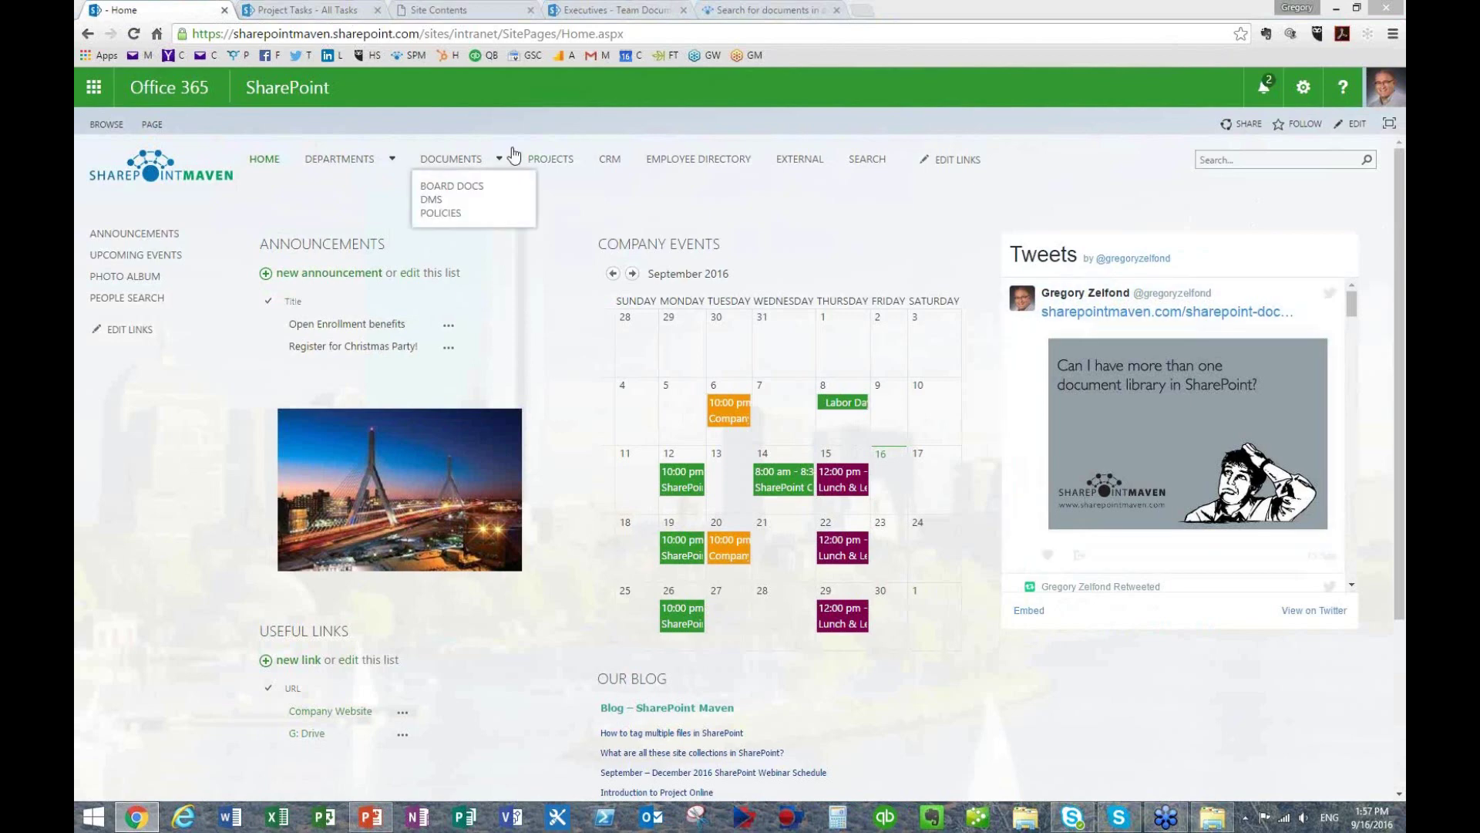
left_click(742, 14)
mouse_move(511, 117)
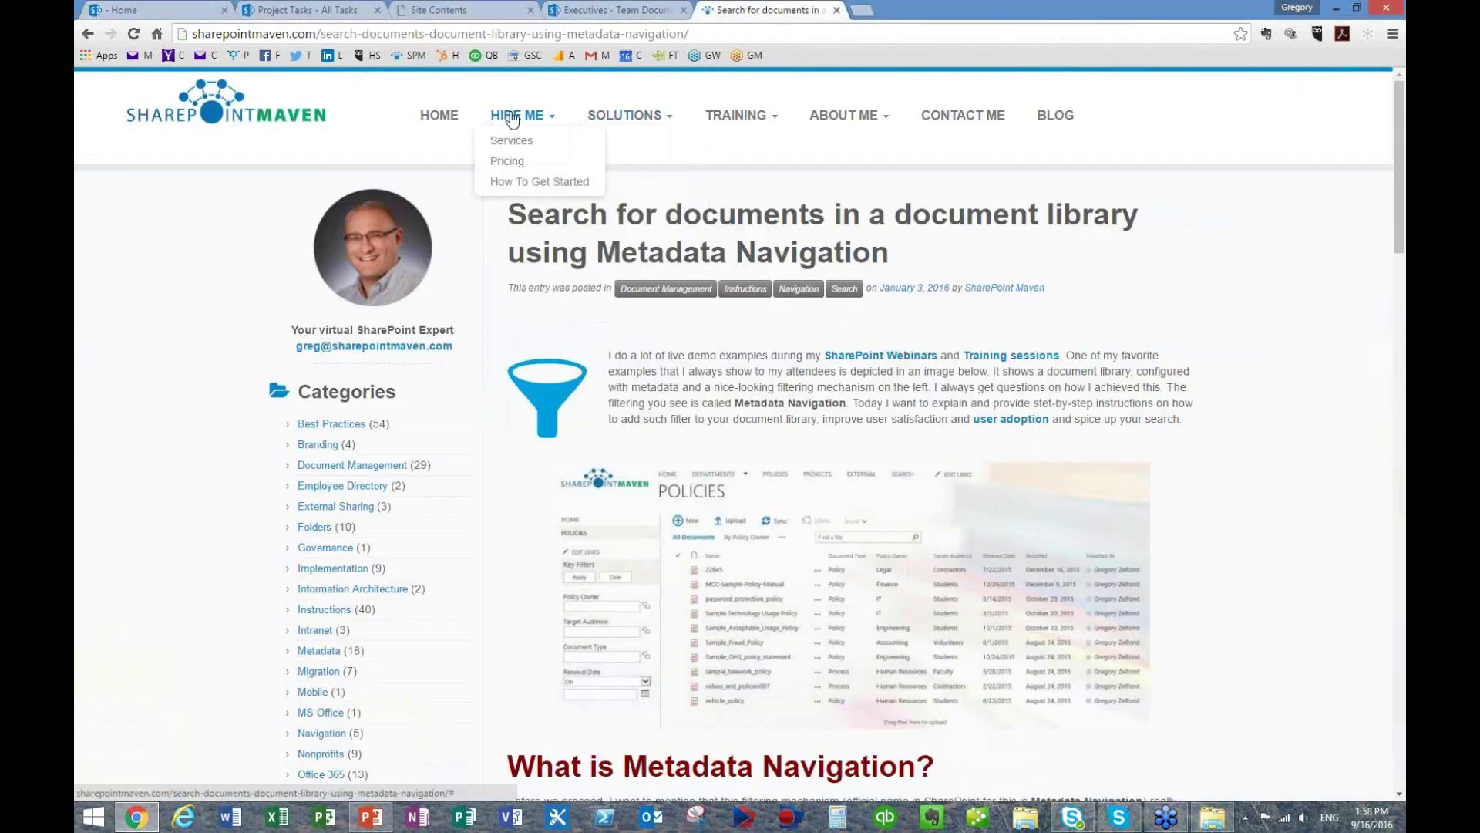
mouse_move(737, 128)
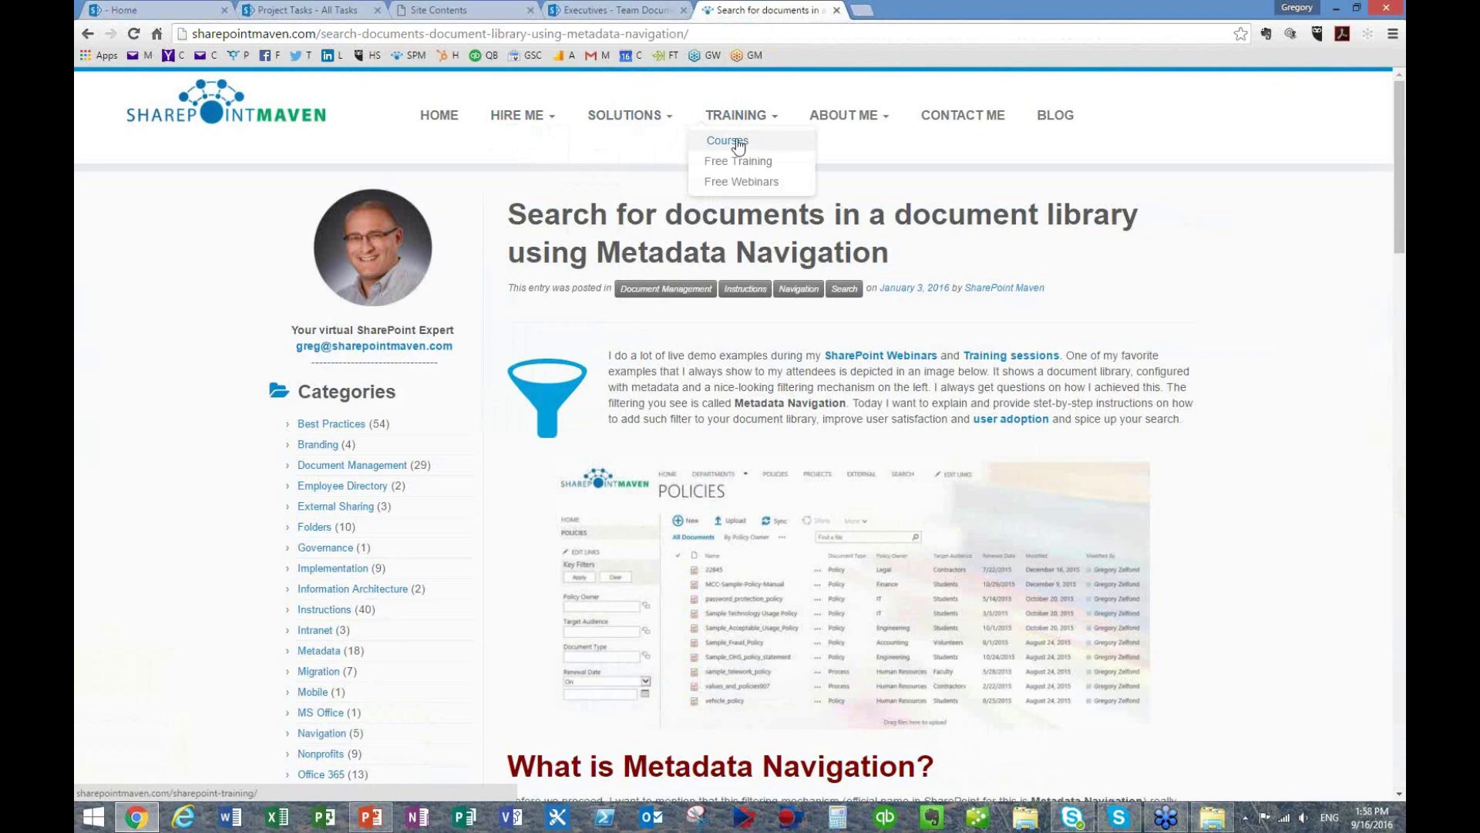
left_click(740, 145)
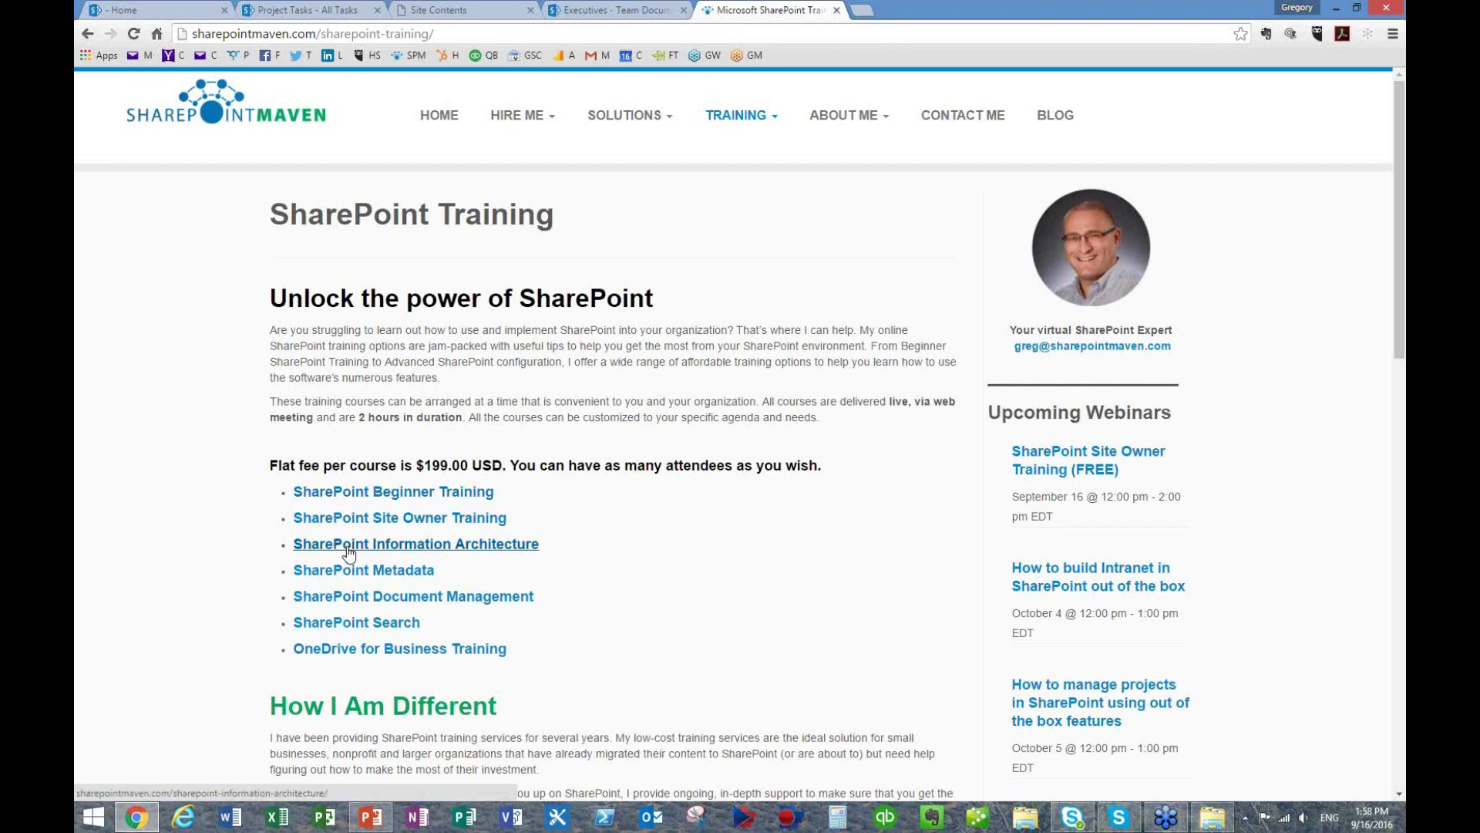
- Review the SharePoint Information Architecture course details and scheduling form, and go back to the SharePoint Training course list
left_click(408, 544)
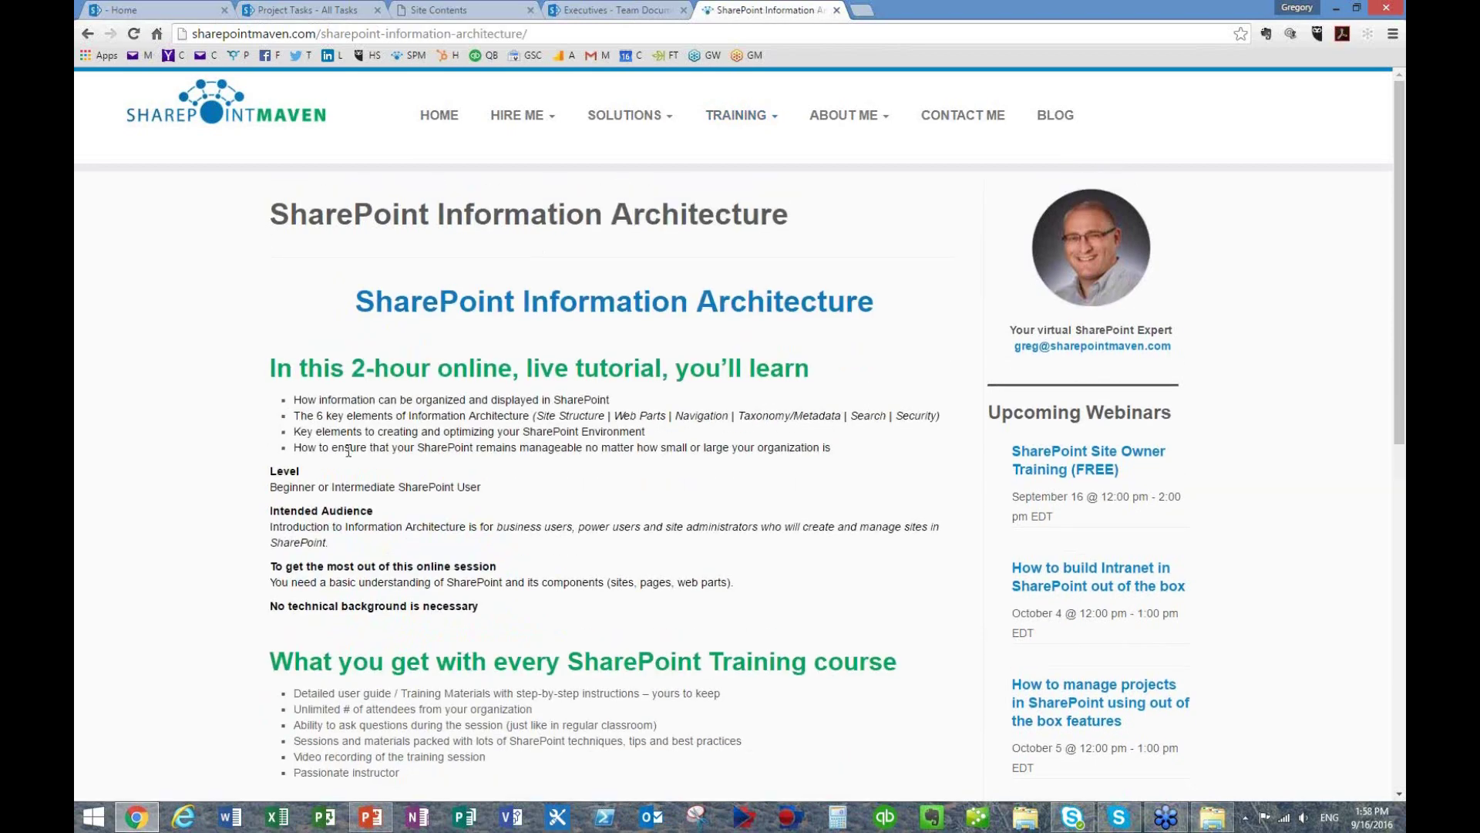
scroll(344, 459, "down", 6)
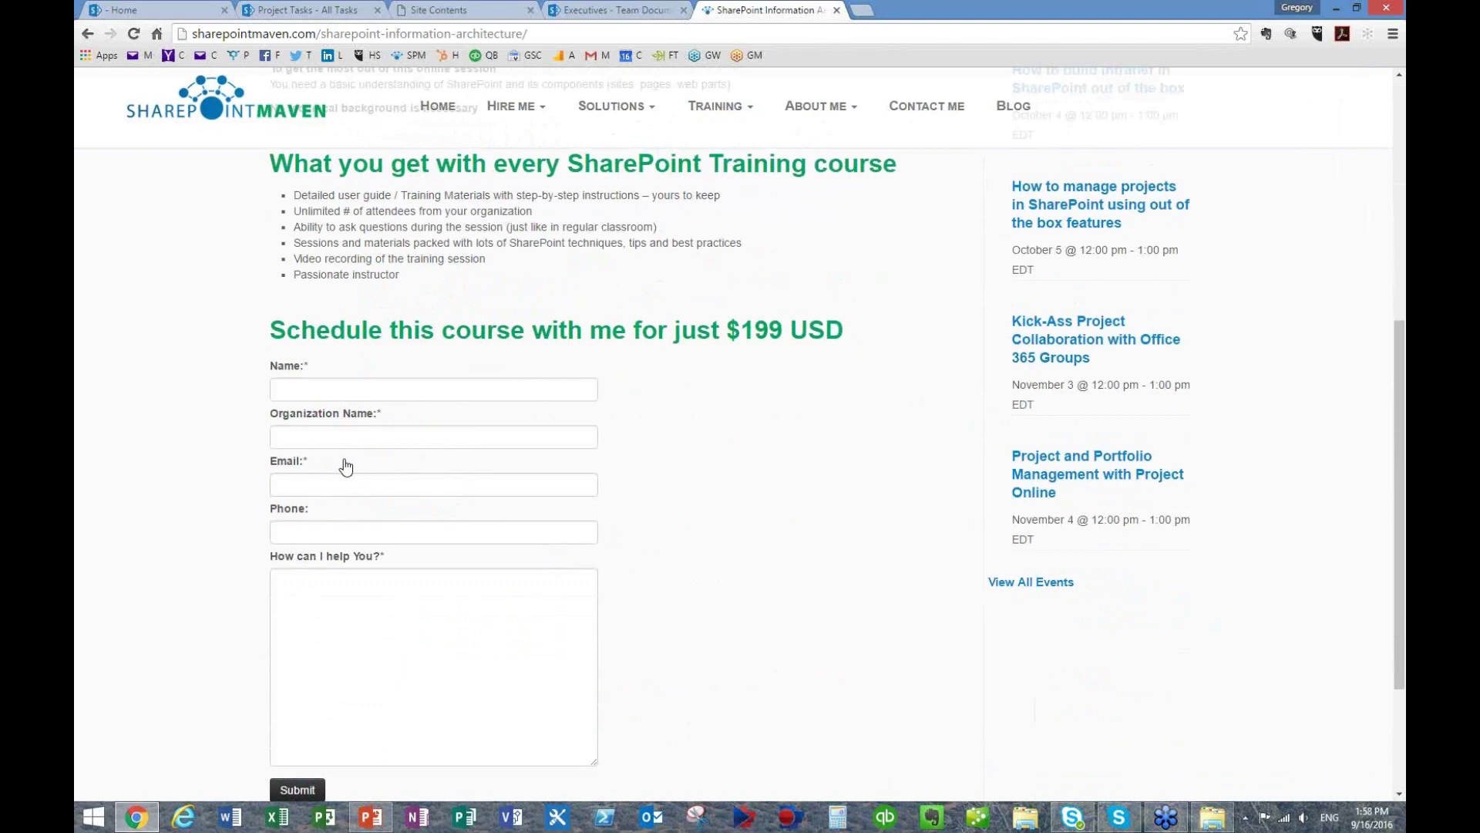
scroll(346, 466, "down", 3)
scroll(344, 460, "up", 4)
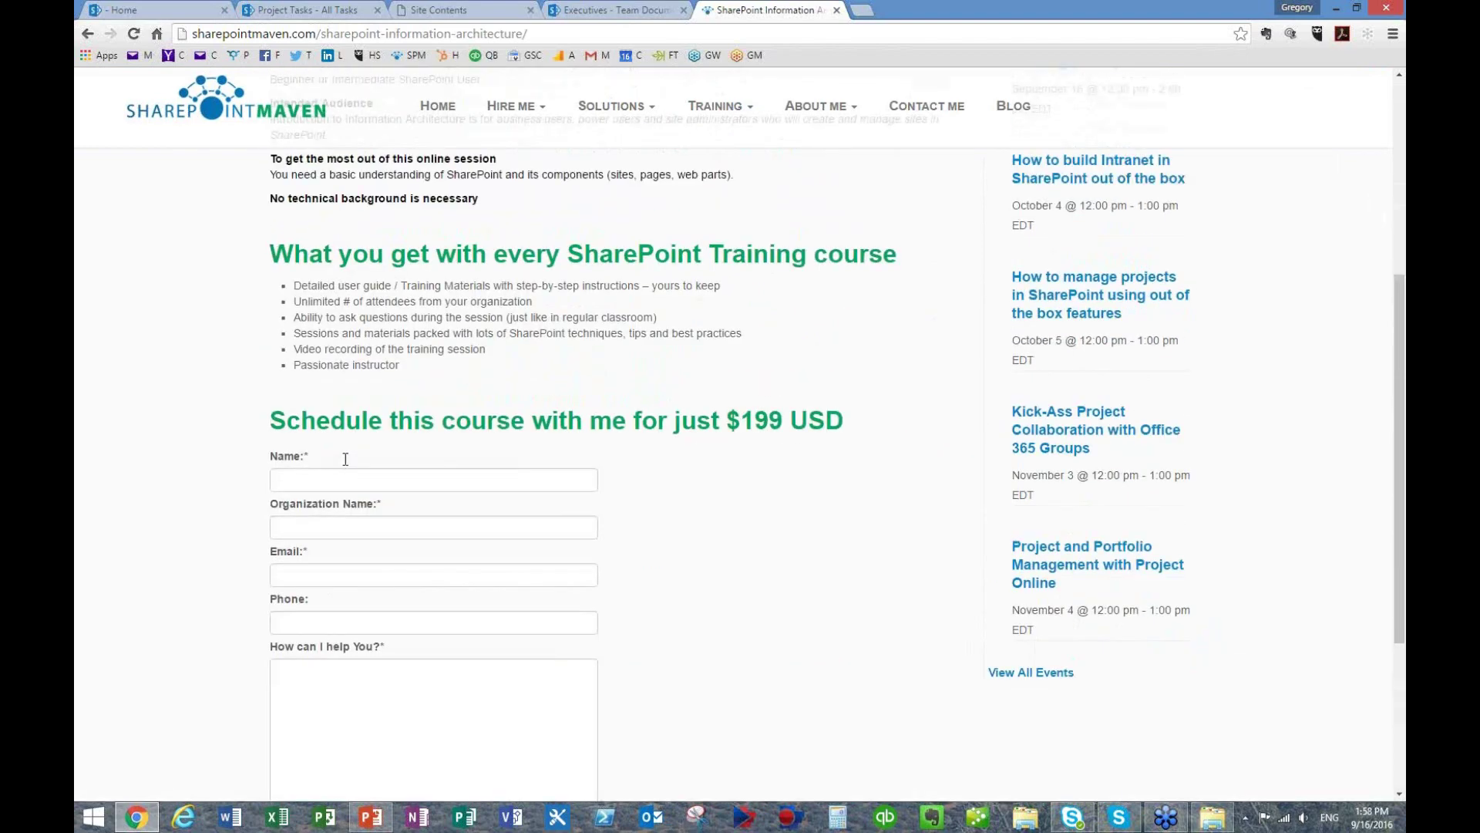
scroll(345, 459, "up", 5)
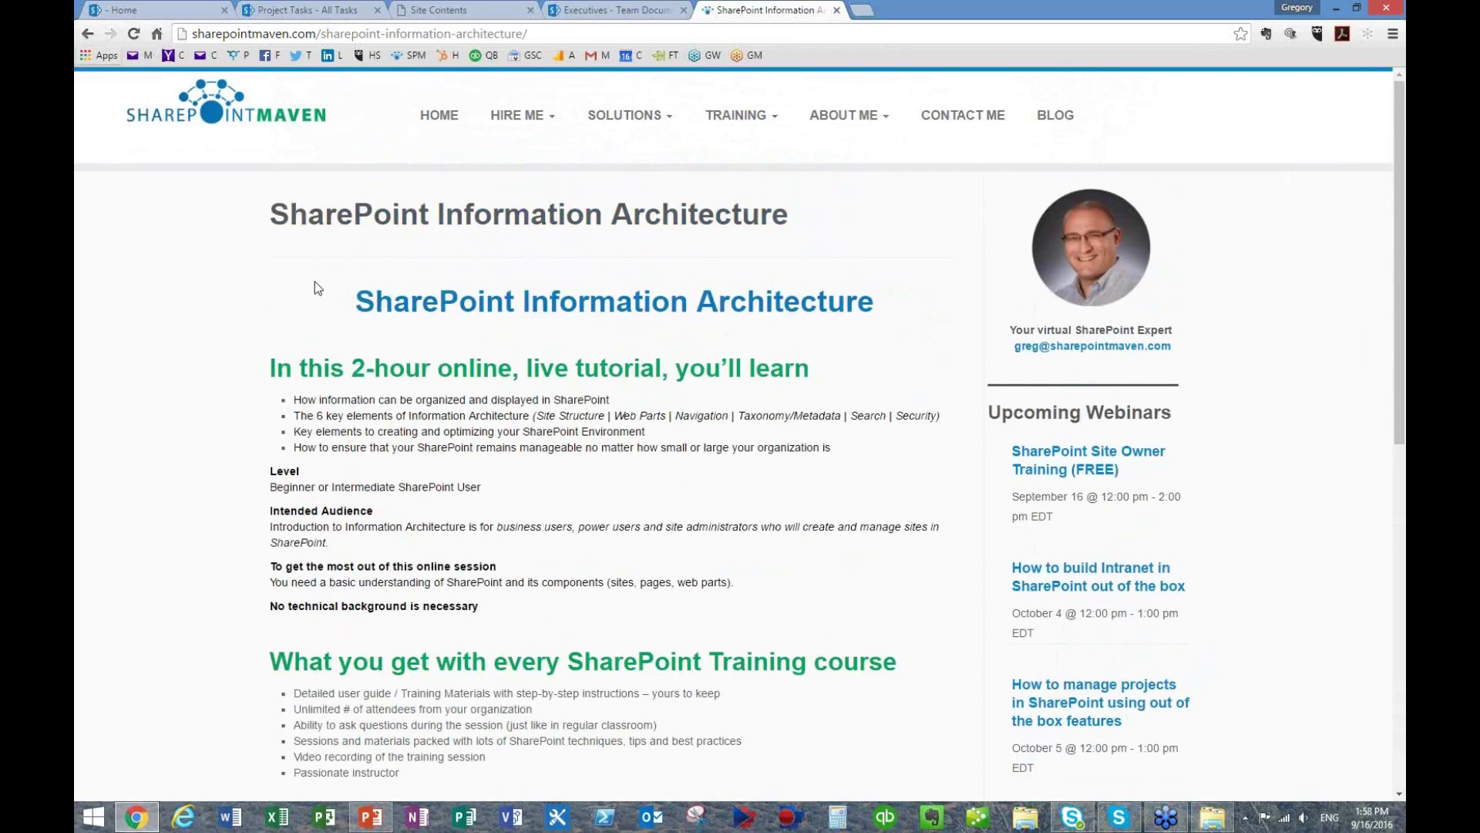
left_click(87, 34)
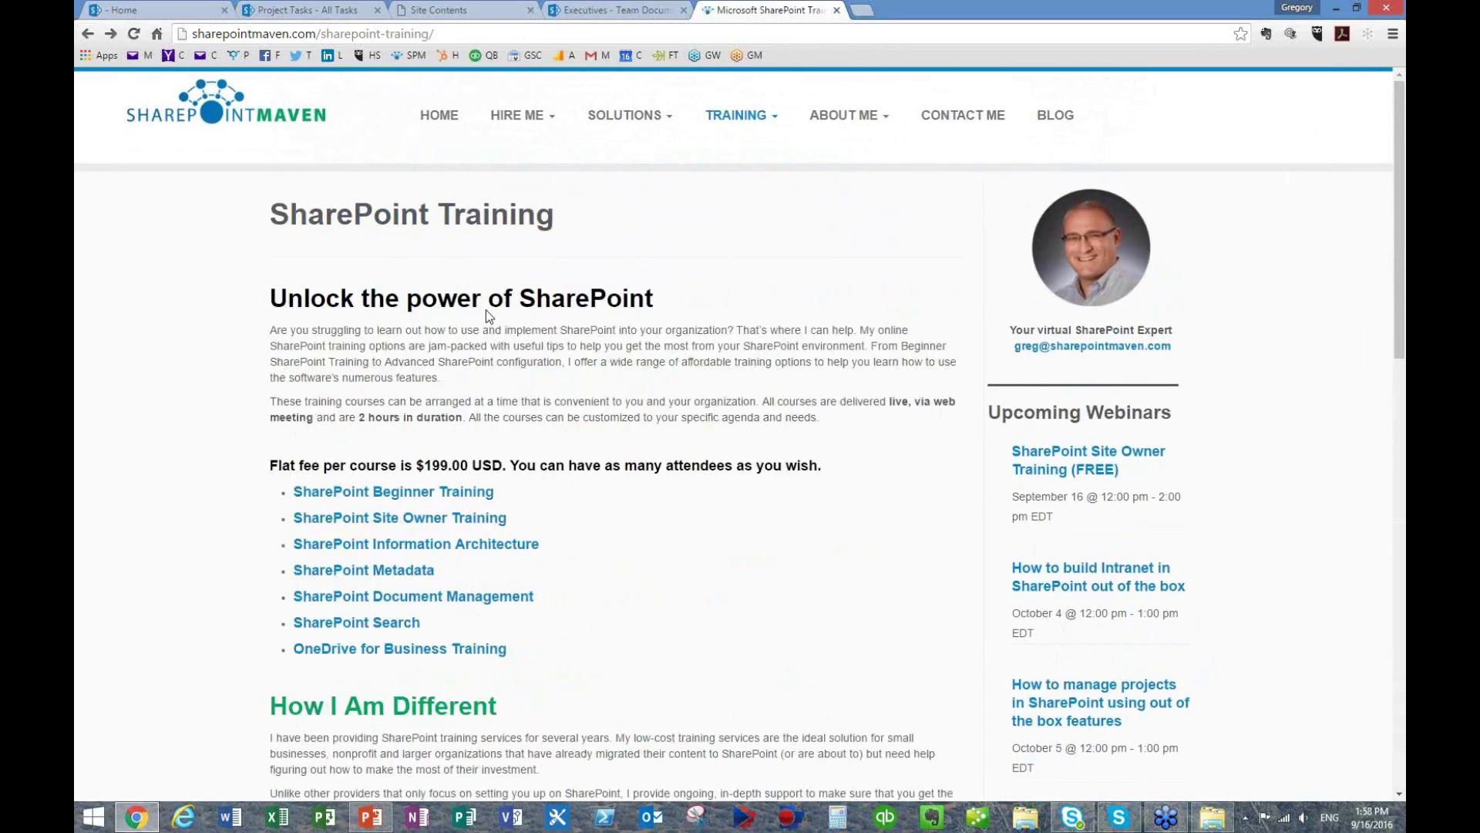
- Return to the intranet home page, look over the HR subsites under Departments, and open the Projects site
left_click(602, 11)
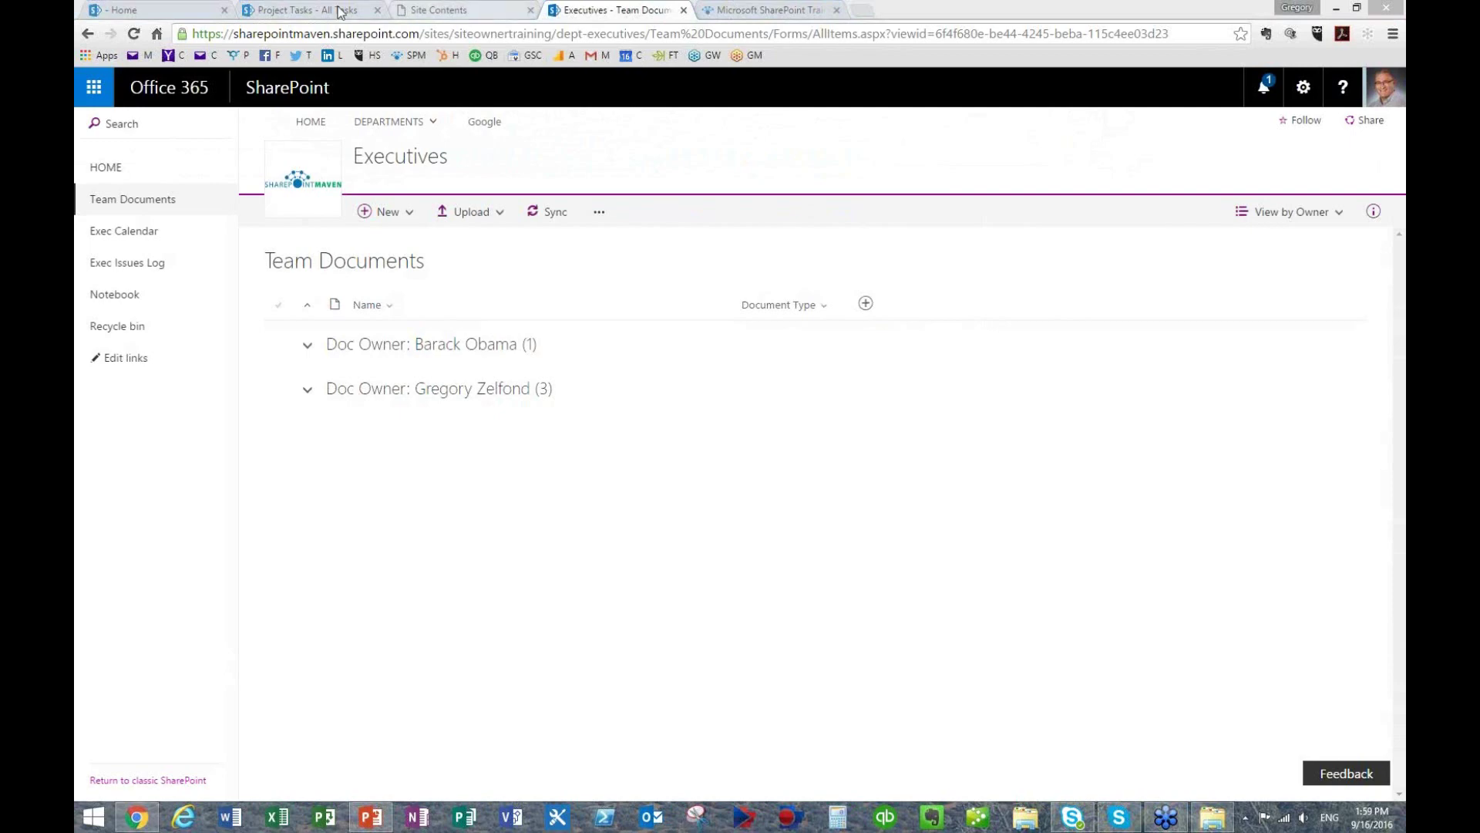
left_click(187, 11)
mouse_move(343, 159)
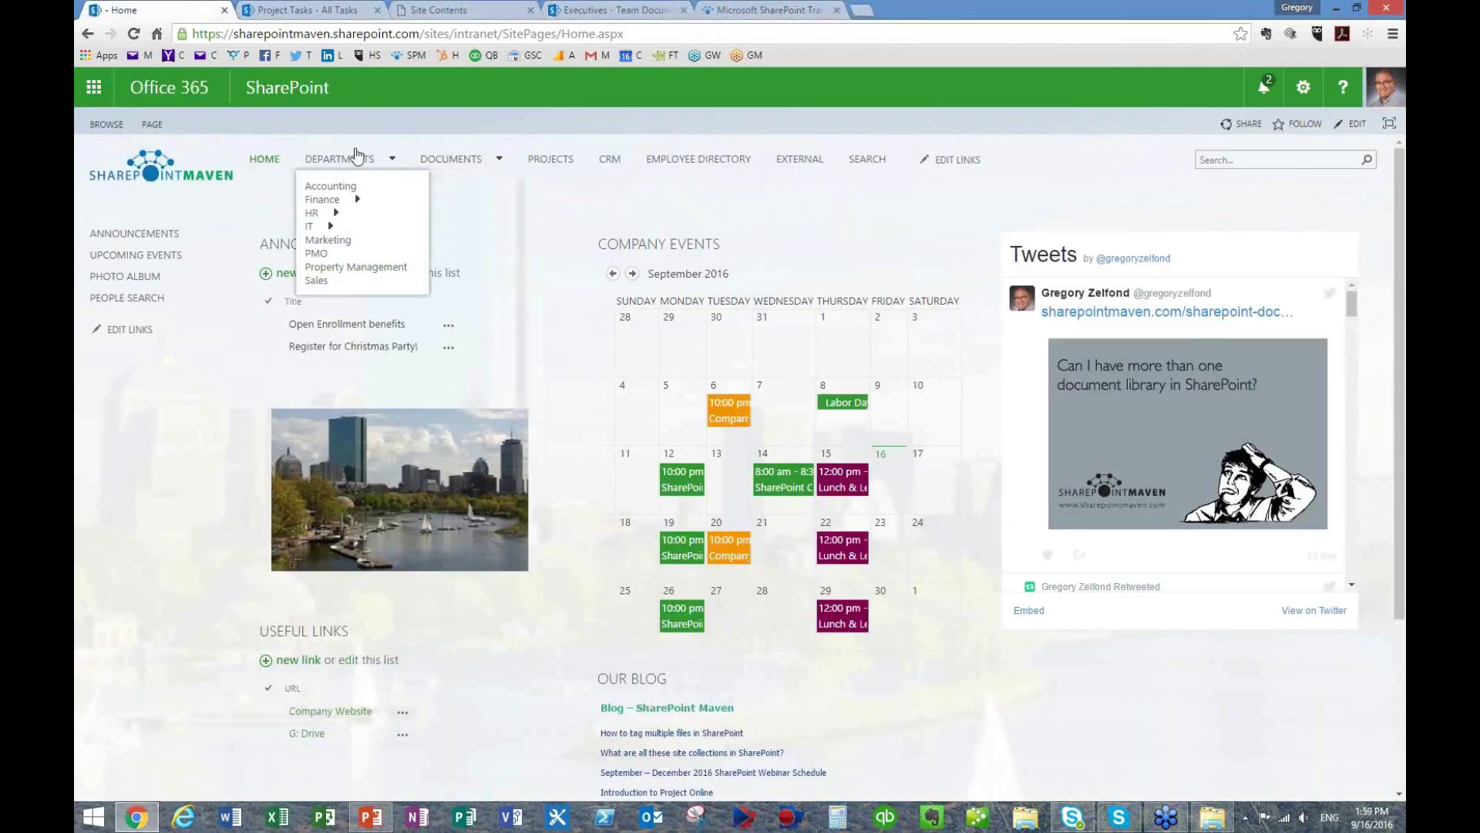
mouse_move(332, 204)
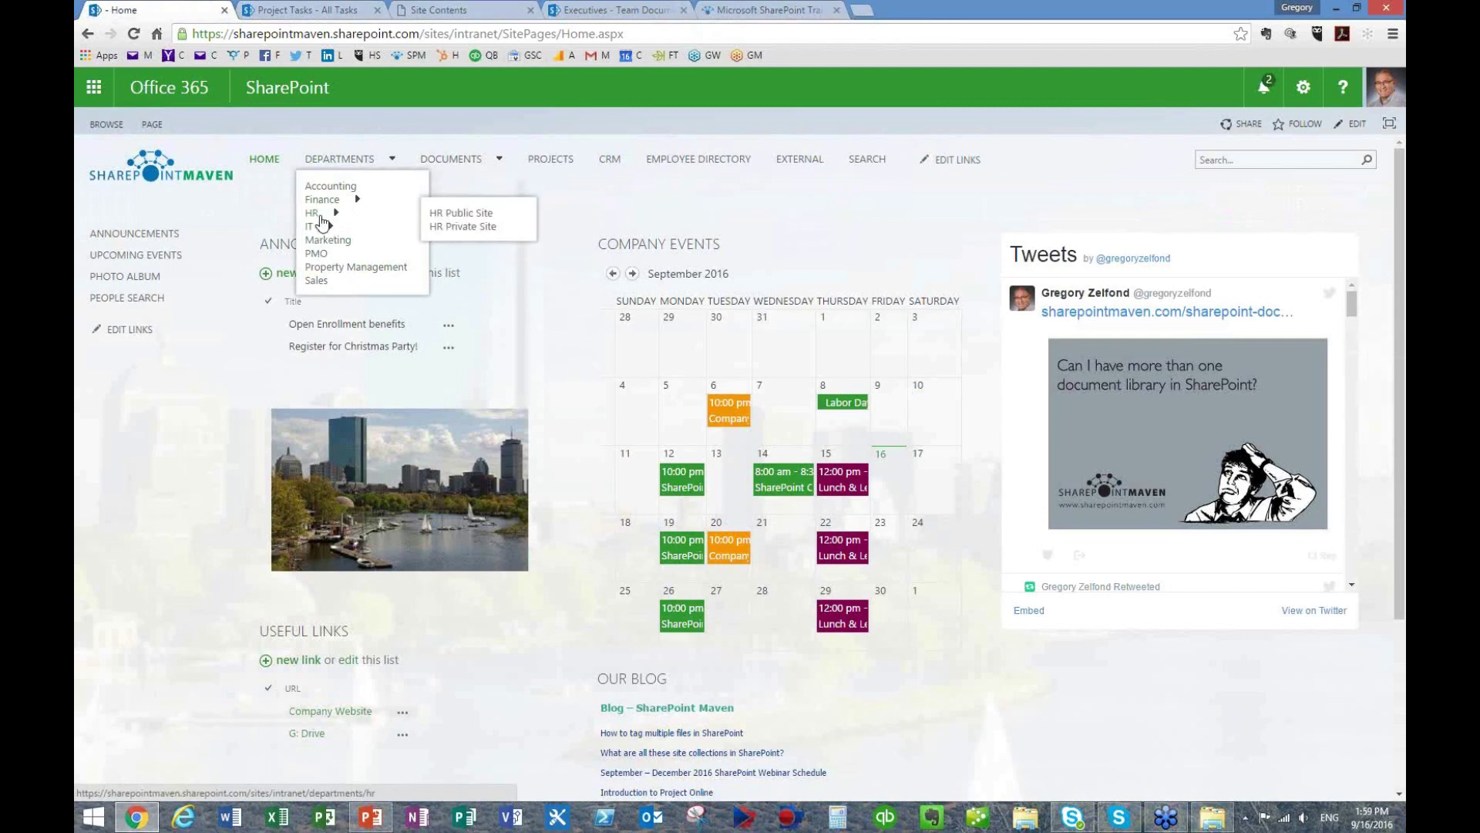
left_click(562, 159)
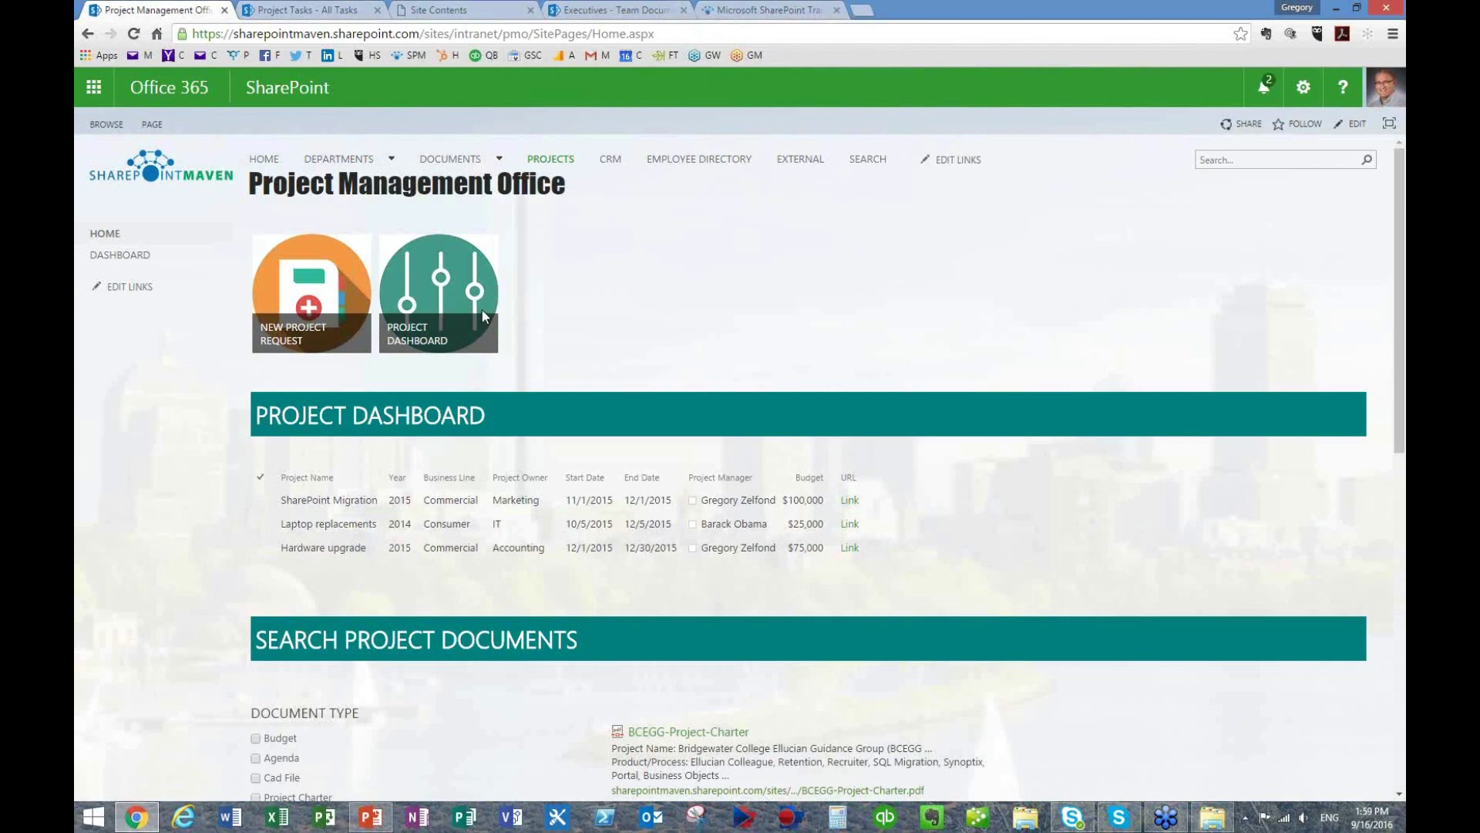
key("alt+Tab")
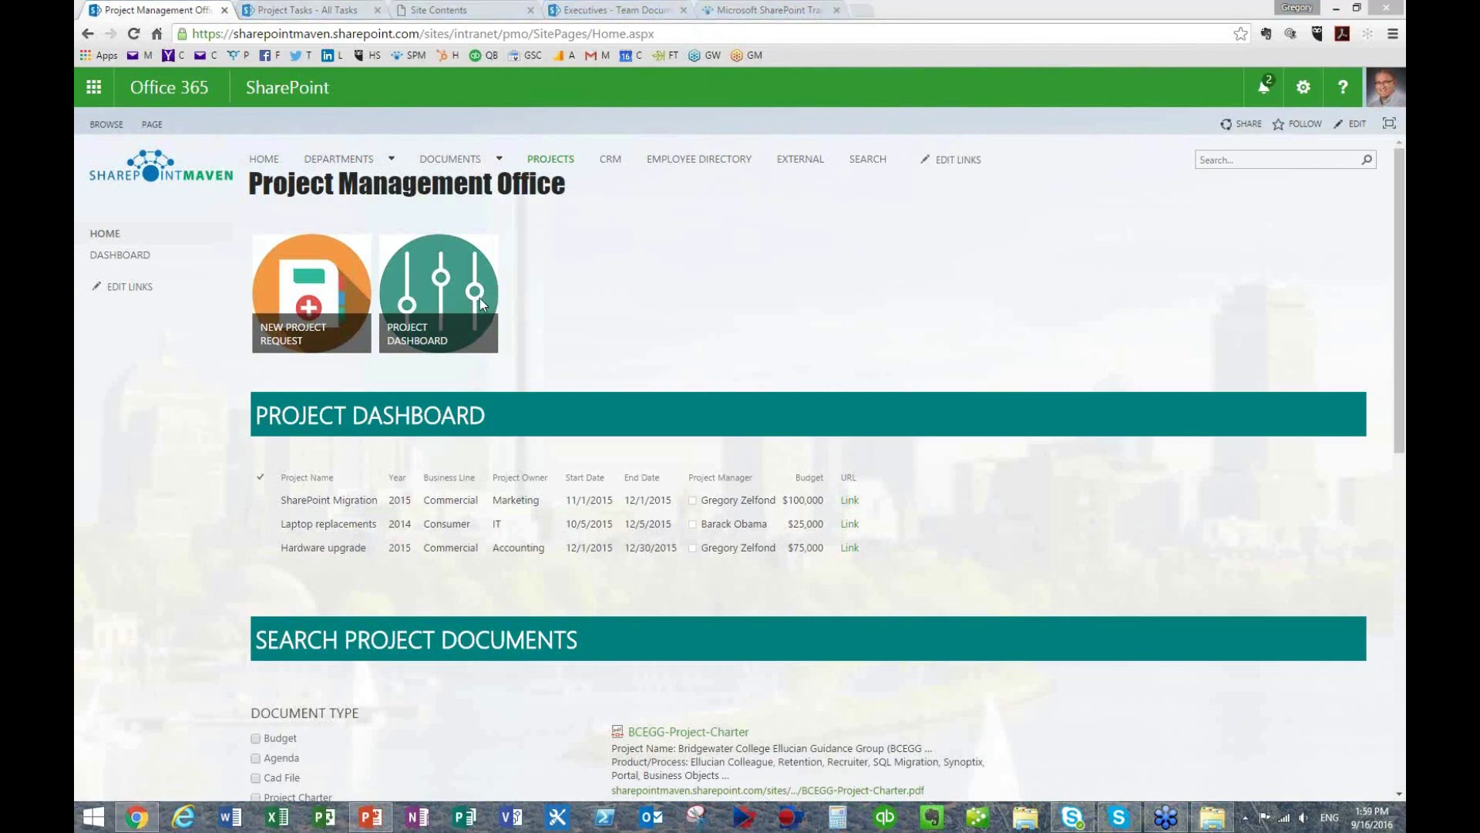